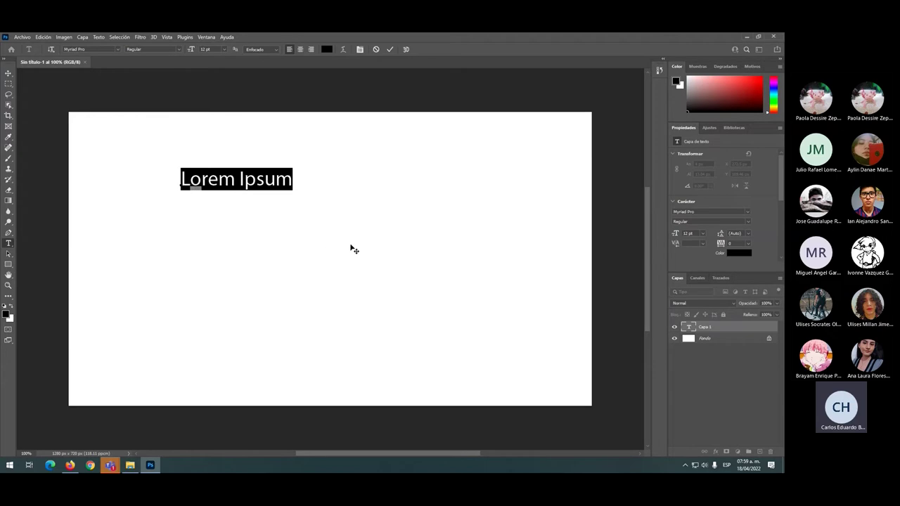
# Step: Delete the placeholder text "Lorem Ipsum" from the new text layer
pyautogui.doubleClick(282, 179)
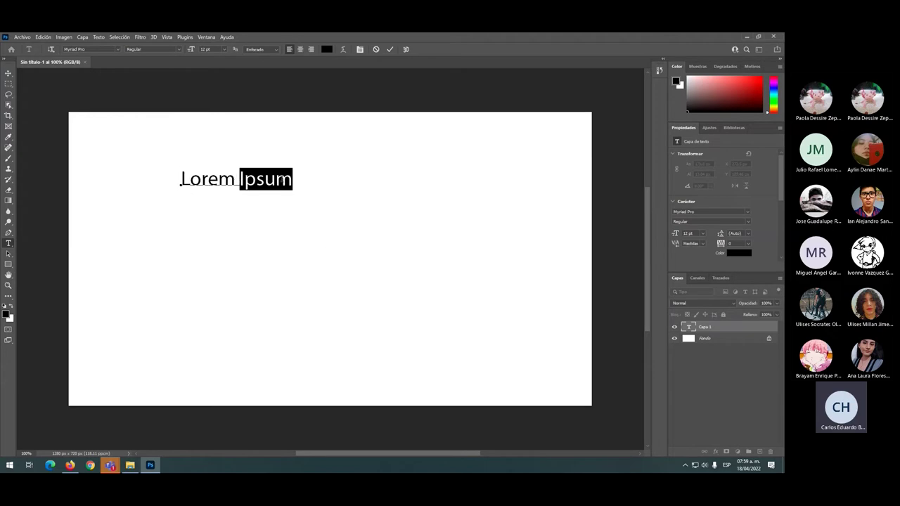
pyautogui.press('Right')
pyautogui.hotkey('ctrl', 'shift', 'Left')
pyautogui.hotkey('ctrl', 'shift', 'Left')
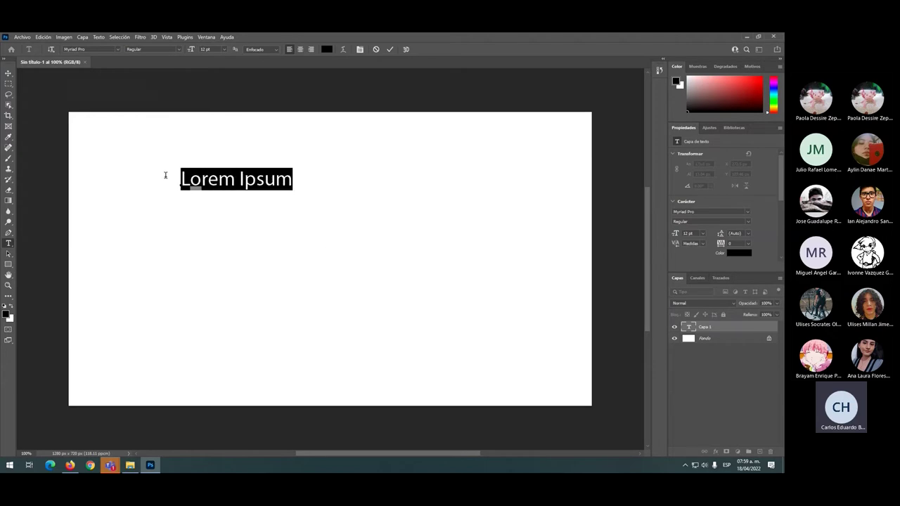
pyautogui.moveTo(199, 169)
pyautogui.click(256, 184)
pyautogui.moveTo(292, 180); pyautogui.dragTo(207, 179)
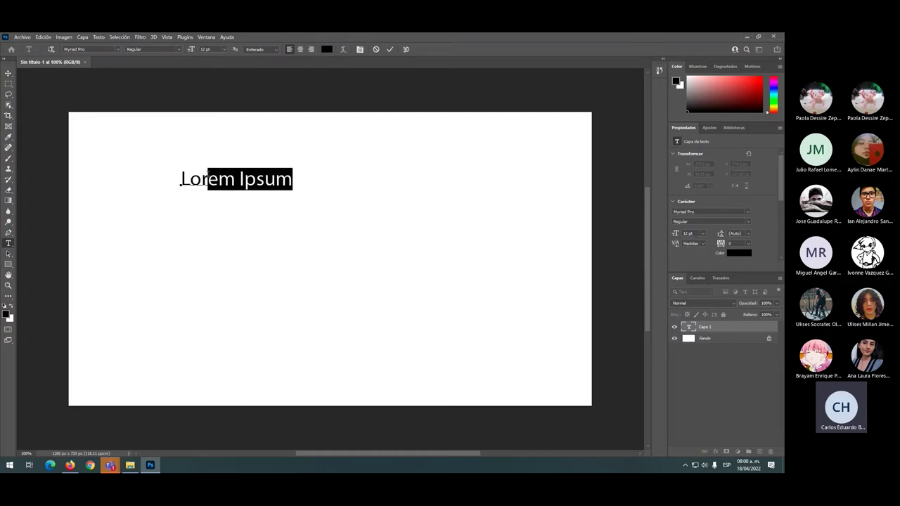
pyautogui.press('BackSpace')
pyautogui.press('BackSpace')
pyautogui.press('BackSpace')
pyautogui.press('BackSpace')
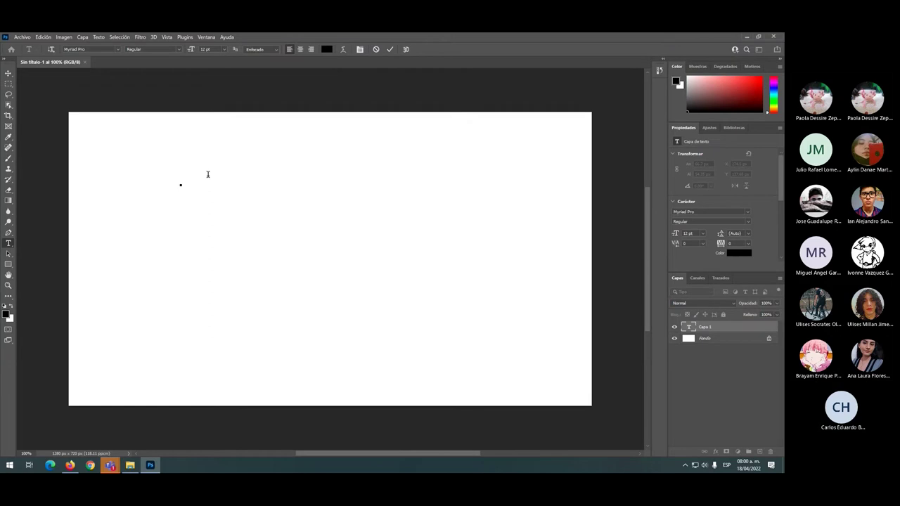
# Step: Enter the title "Principios de Animación" in the empty text layer and commit it
pyautogui.write('Princip')
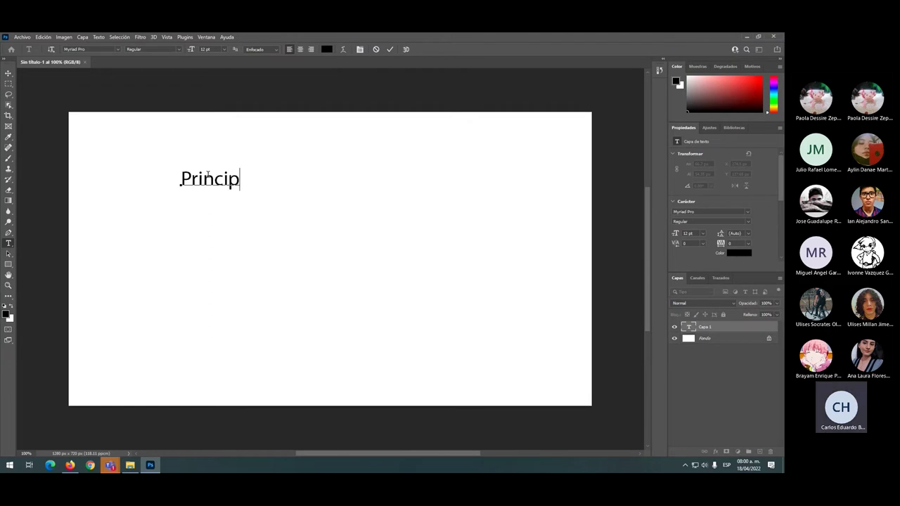
pyautogui.write('ios de ')
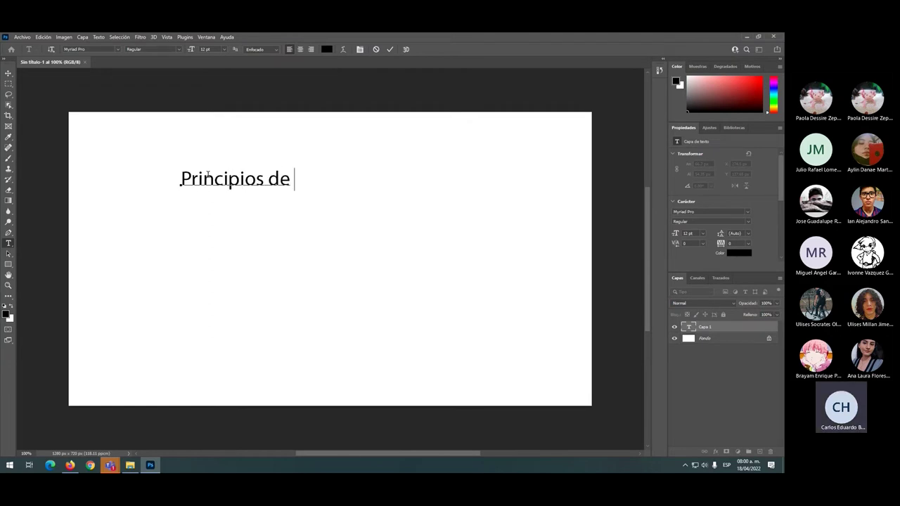
pyautogui.write('Anm')
pyautogui.press('BackSpace')
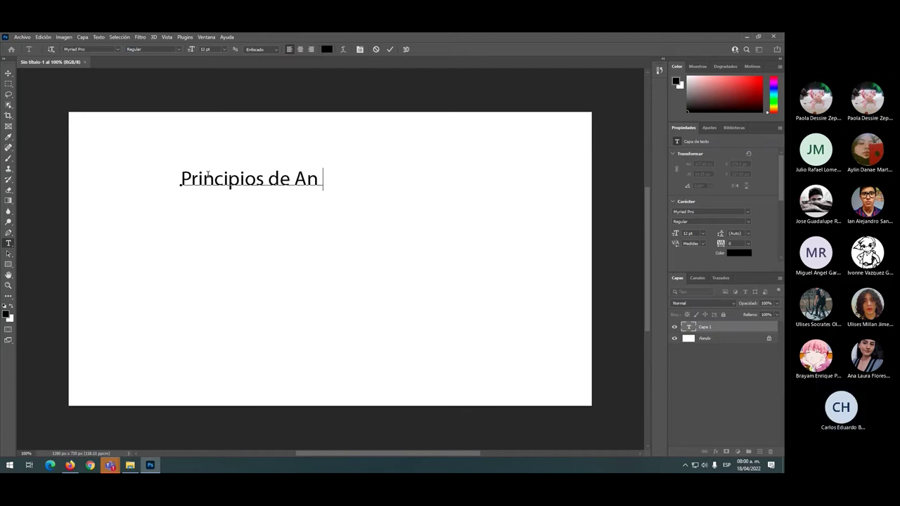
pyautogui.write('imaci ón')
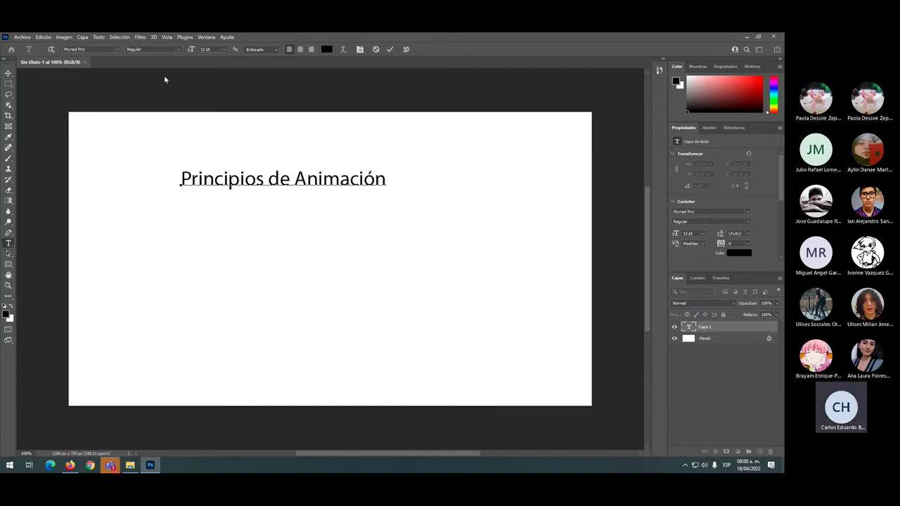
pyautogui.click(231, 273)
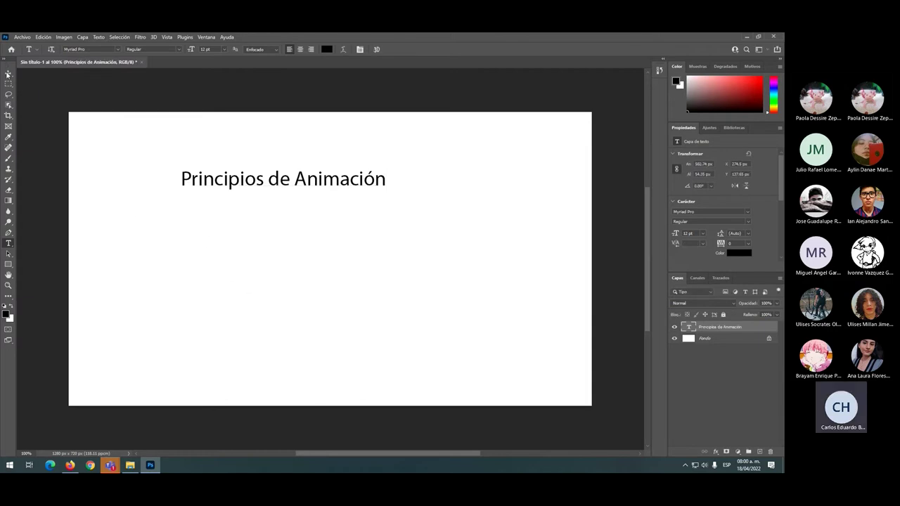
# Step: Move the title to the lower left area of the canvas and add the author's full name on a second line
pyautogui.press('v')
pyautogui.moveTo(203, 183); pyautogui.dragTo(152, 328)
pyautogui.doubleClick(265, 328)
pyautogui.press('End')
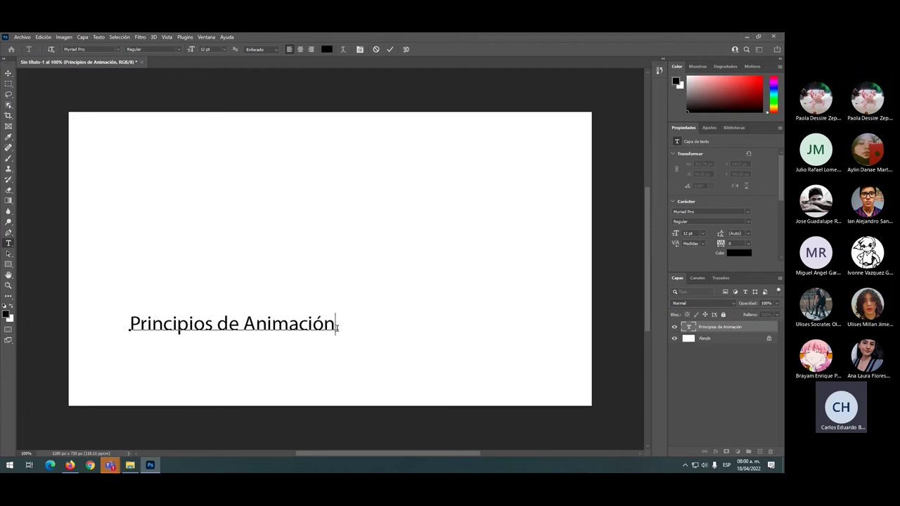
pyautogui.press('Return')
pyautogui.write('Eduardo Busto')
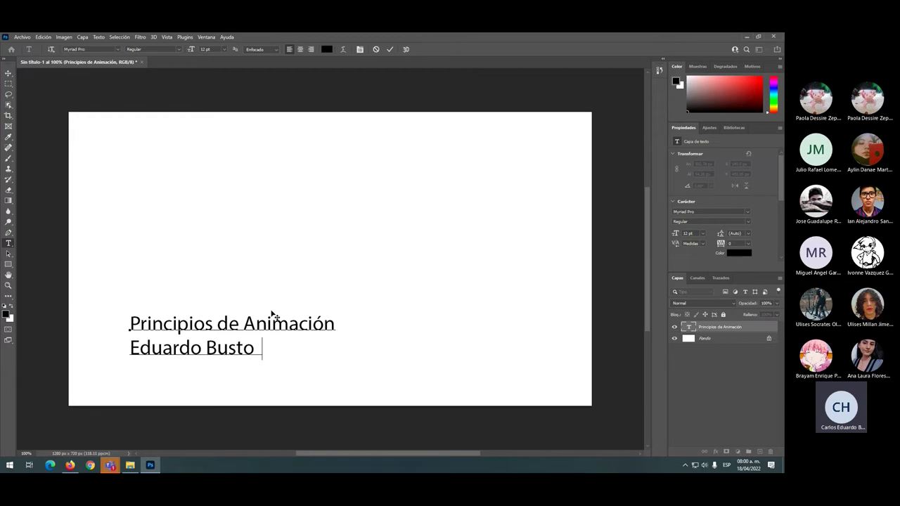
pyautogui.press('BackSpace')
pyautogui.write('s')
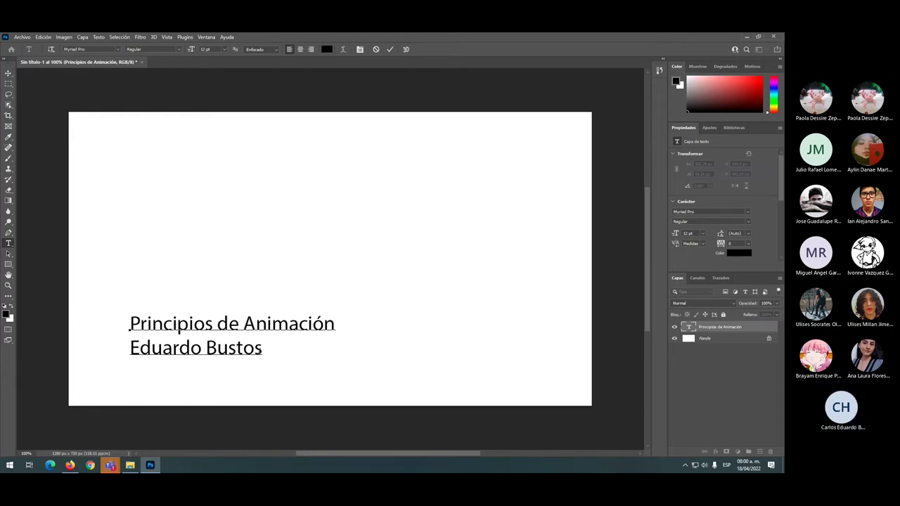
# Step: Set the font size of the author's name line to 9 pt and commit the text
pyautogui.moveTo(262, 348); pyautogui.dragTo(122, 353)
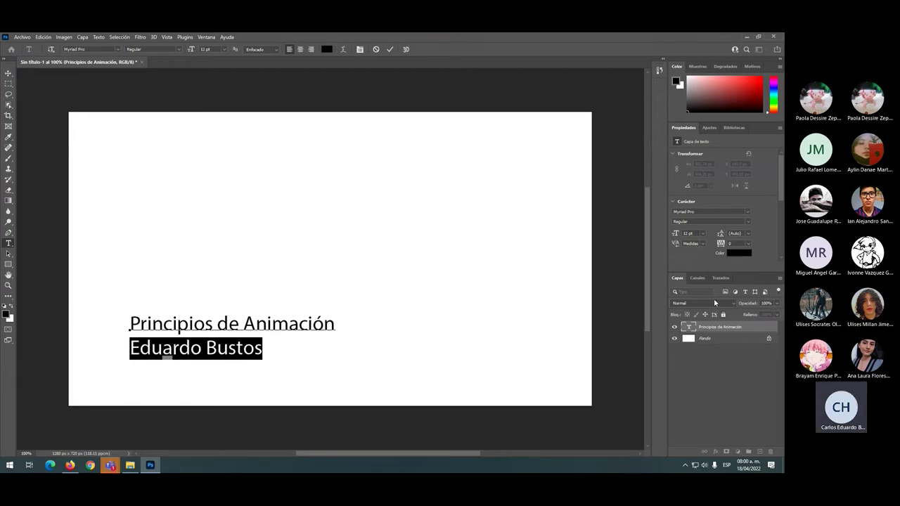
pyautogui.click(702, 233)
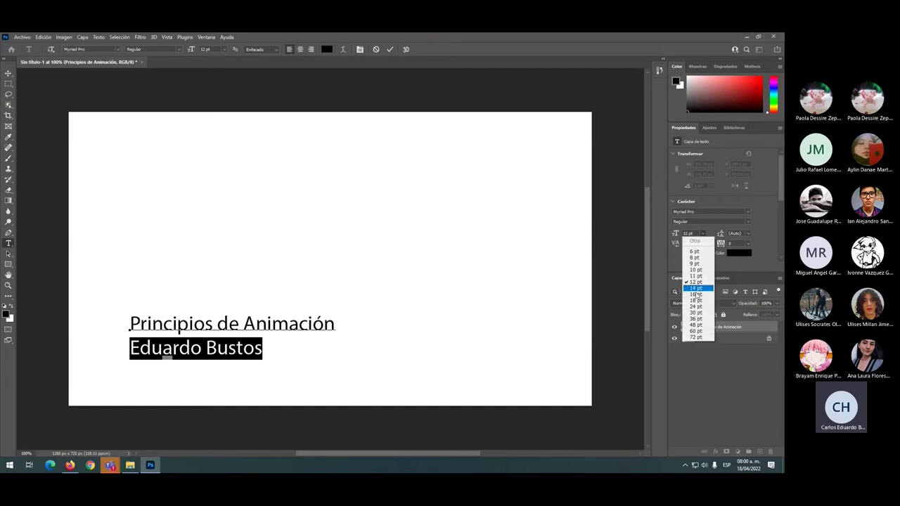
pyautogui.click(695, 269)
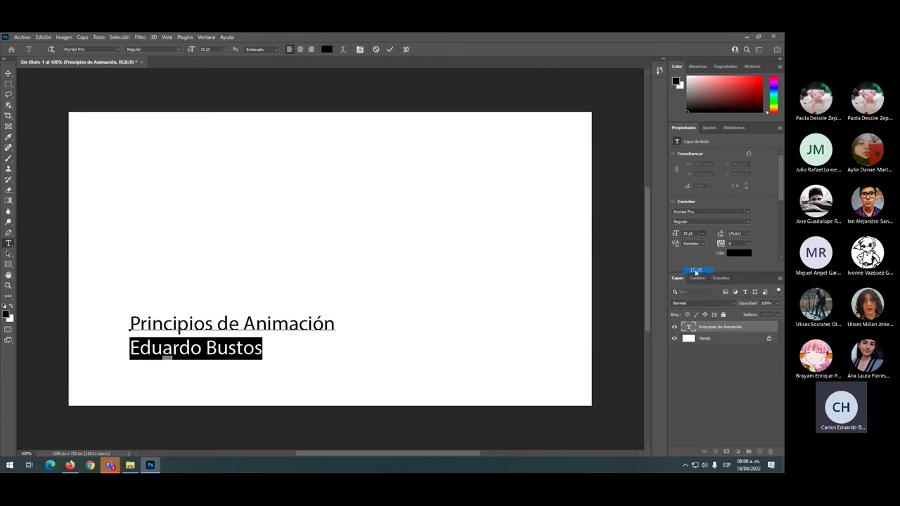
pyautogui.click(702, 234)
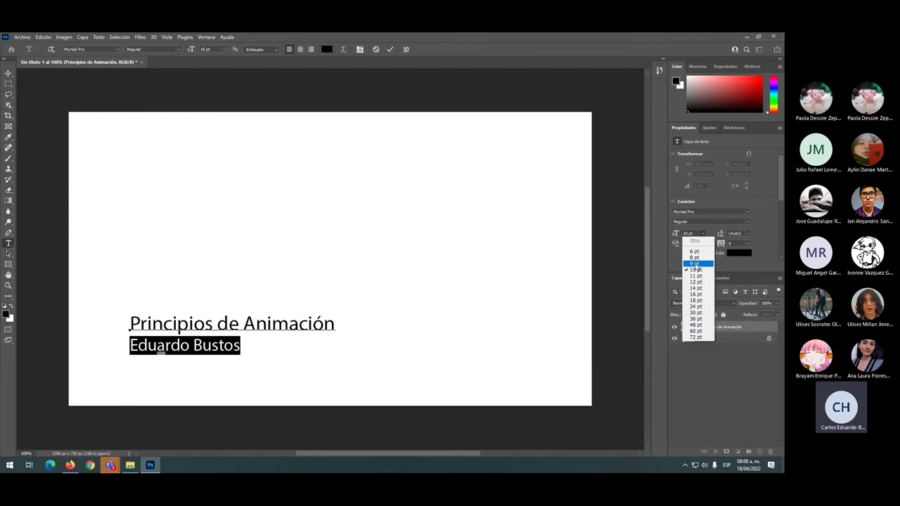
pyautogui.click(695, 263)
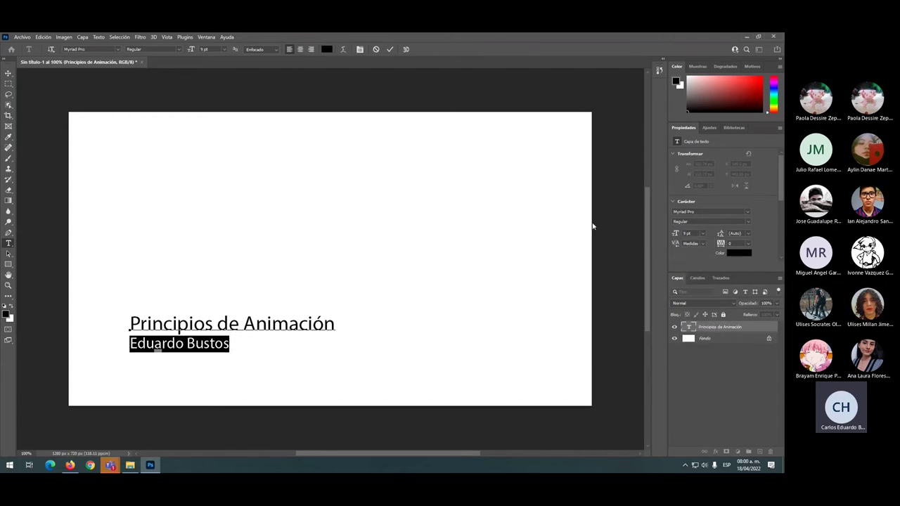
pyautogui.click(222, 344)
pyautogui.moveTo(232, 343); pyautogui.dragTo(125, 344)
pyautogui.hotkey('ctrl', 'Return')
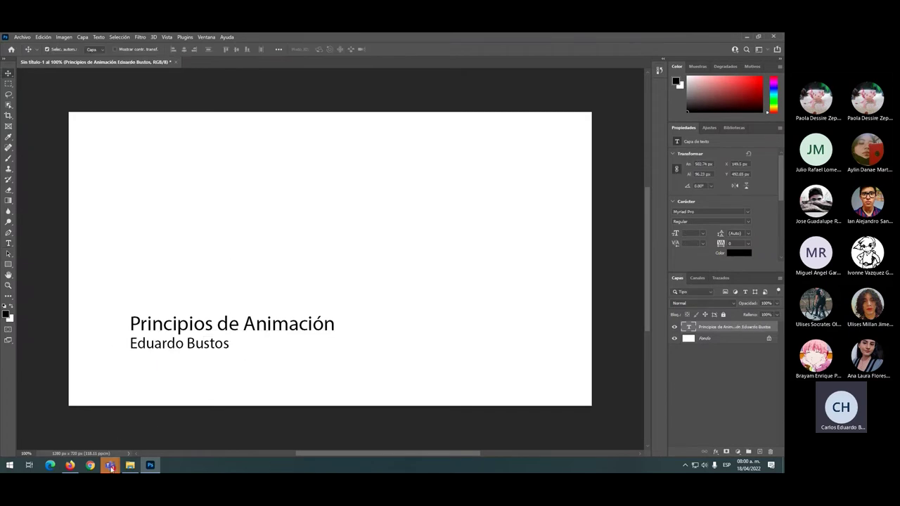
# Step: Switch to Insight Teacher Console, select all students and show them the teacher's screen in Full Screen mode
pyautogui.click(685, 465)
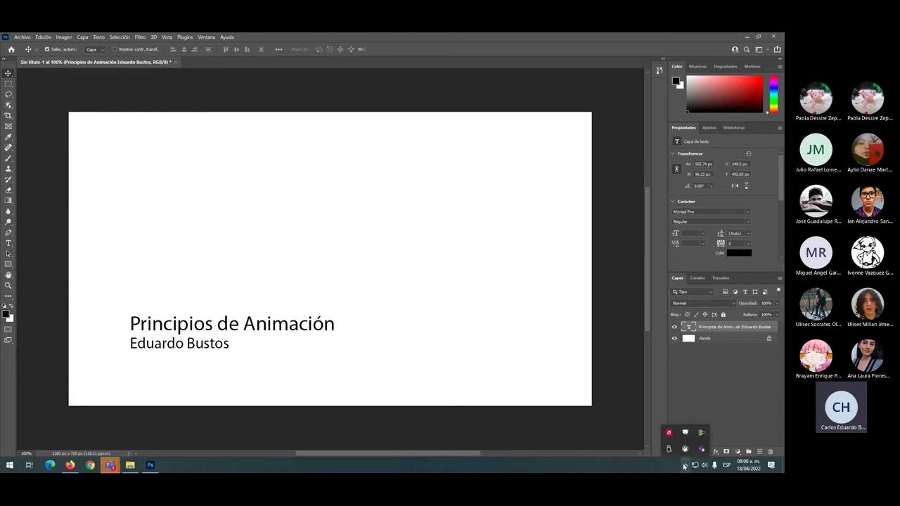
pyautogui.click(685, 449)
pyautogui.click(170, 465)
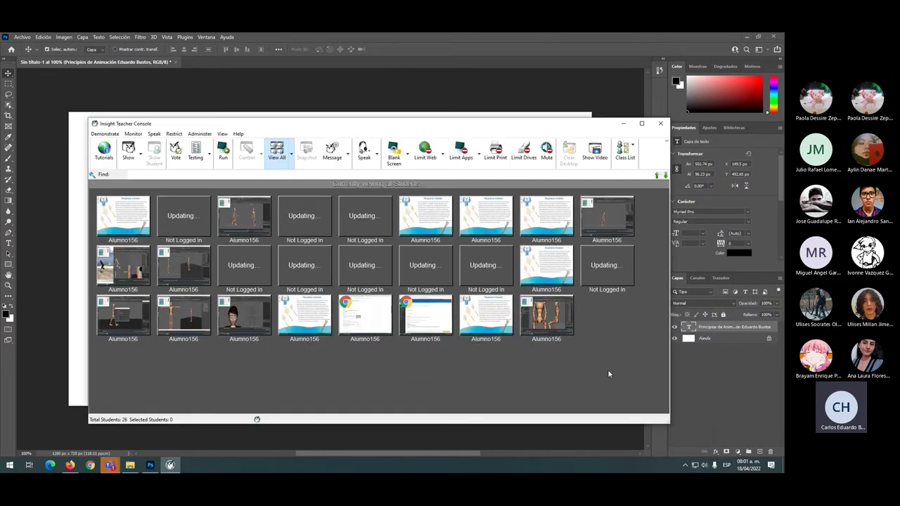
pyautogui.hotkey('ctrl', 'a')
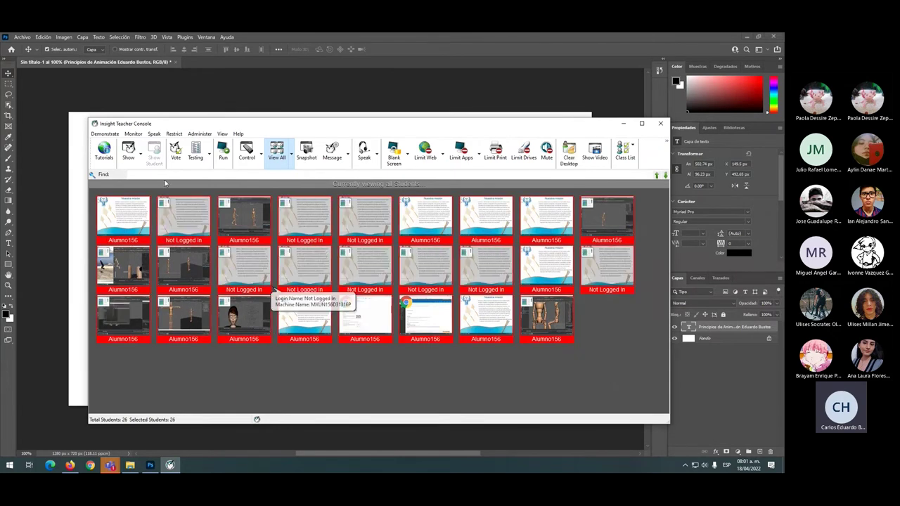
pyautogui.click(141, 156)
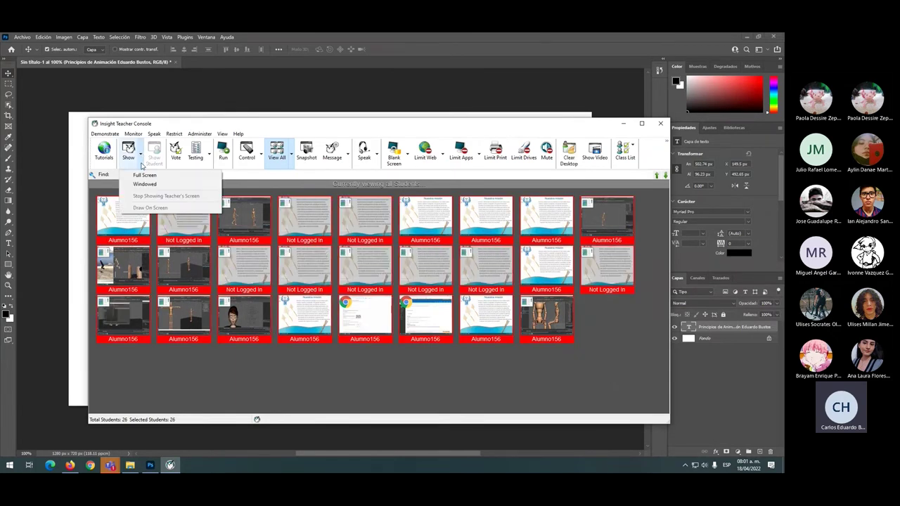
pyautogui.click(147, 176)
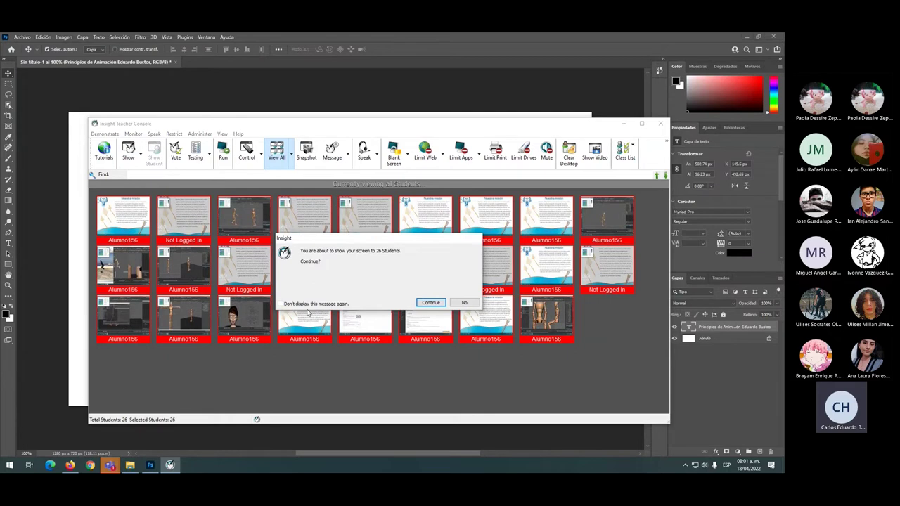
pyautogui.click(432, 303)
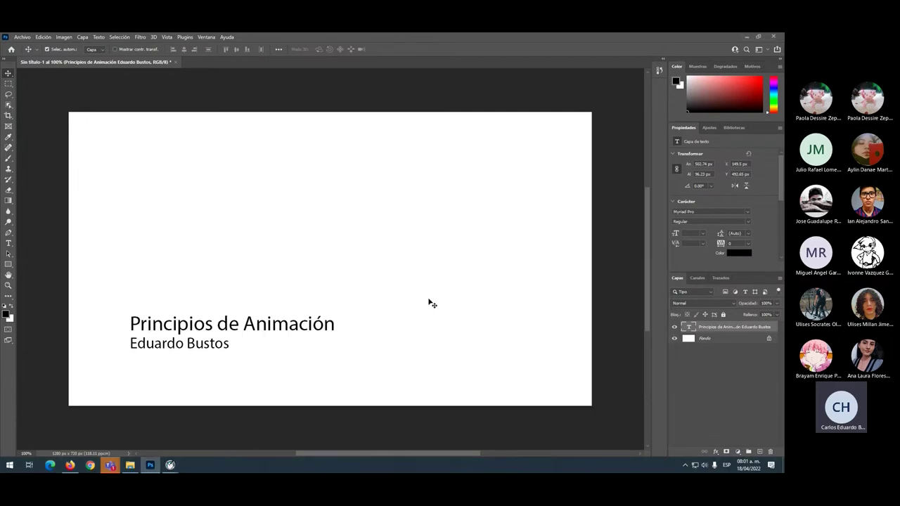
pyautogui.click(89, 96)
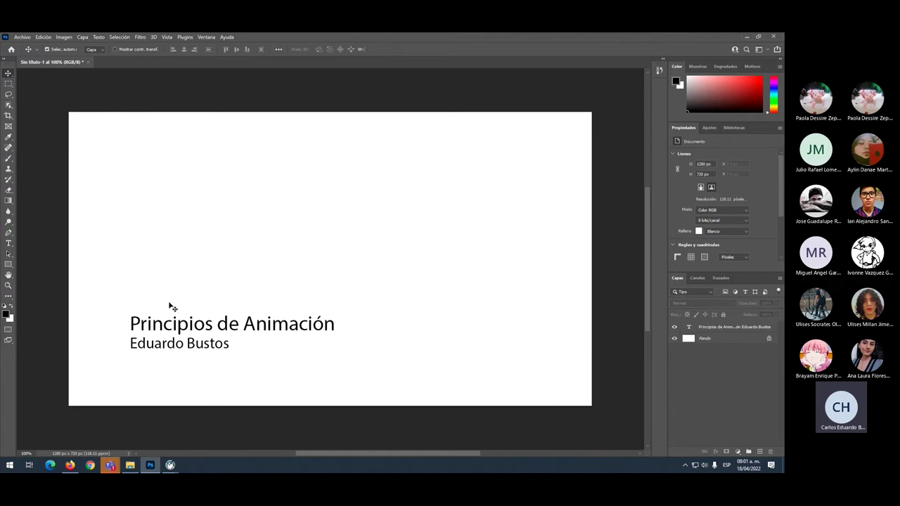
# Step: Switch to Firefox and review the video size and cover requirements of the Actividad 14 Demo reel assignment
pyautogui.hotkey('alt', 'Tab')
pyautogui.hotkey('alt', 'Tab')
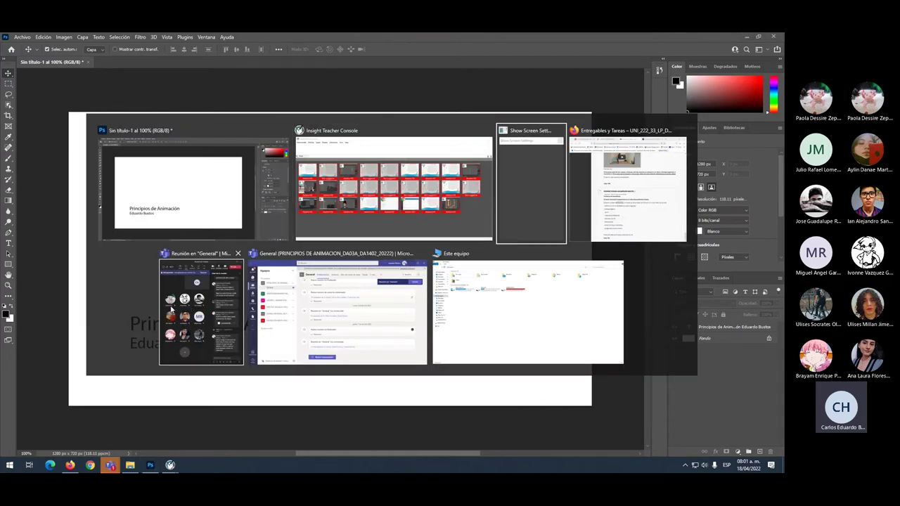
pyautogui.hotkey('alt', 'Tab')
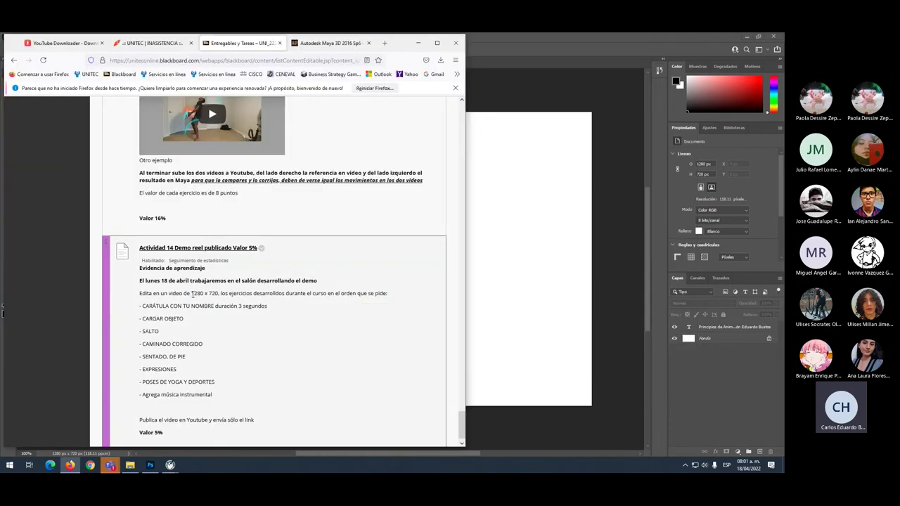
pyautogui.moveTo(191, 294); pyautogui.dragTo(204, 294)
pyautogui.click(209, 294)
pyautogui.moveTo(143, 306); pyautogui.dragTo(278, 313)
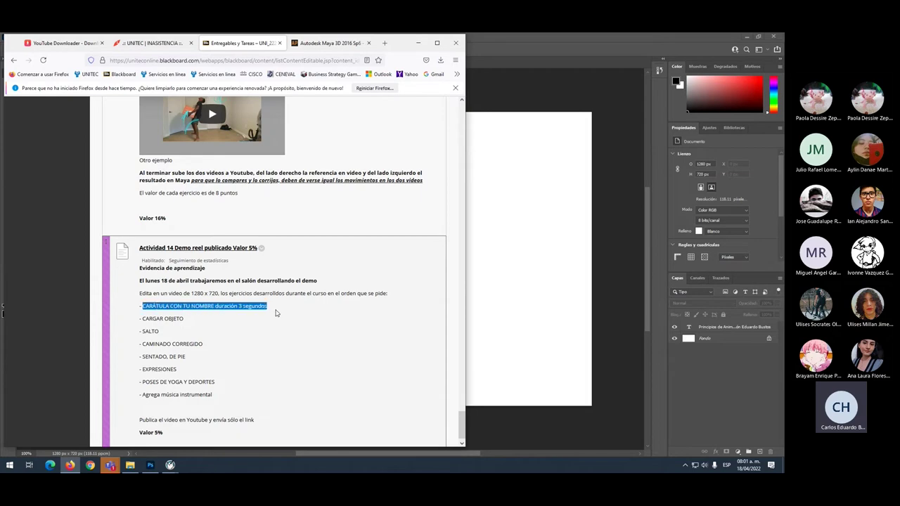
pyautogui.click(209, 331)
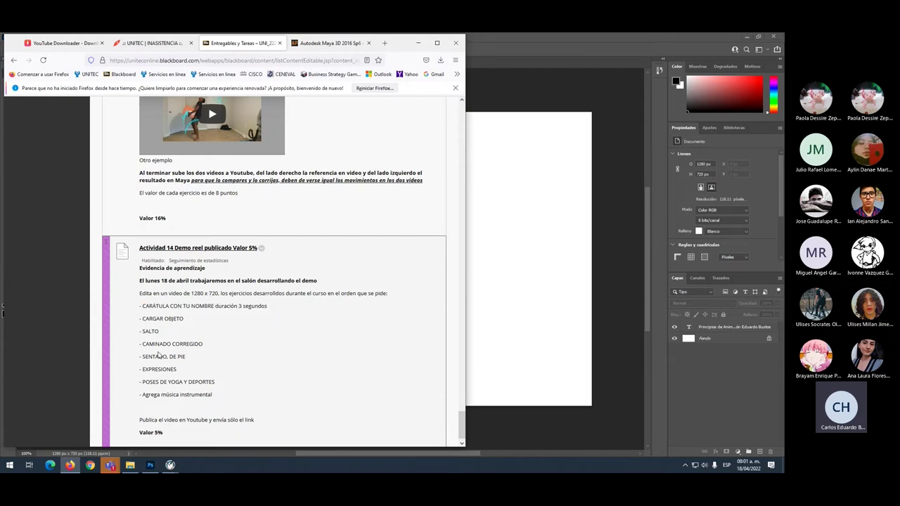
# Step: Switch to Photoshop, start saving the cover under a new name and create a folder named Demo on the desktop (Escritorio)
pyautogui.click(545, 275)
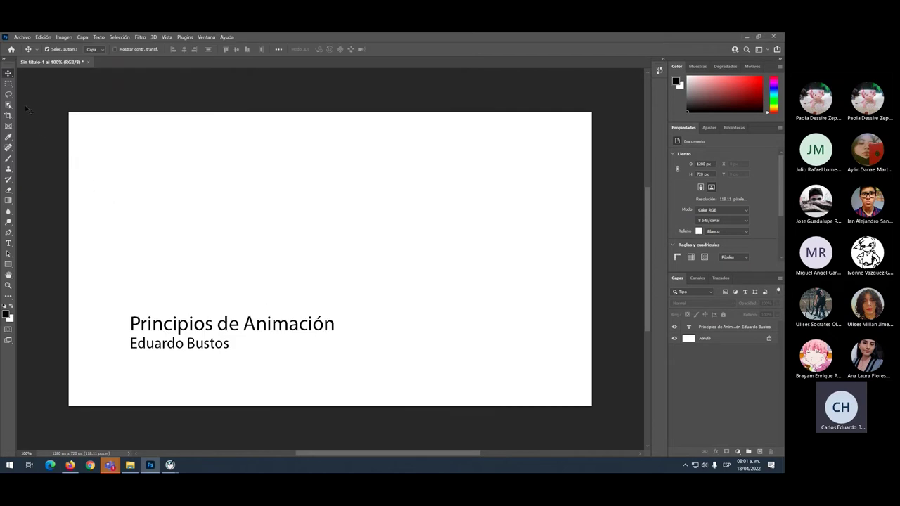
pyautogui.click(22, 38)
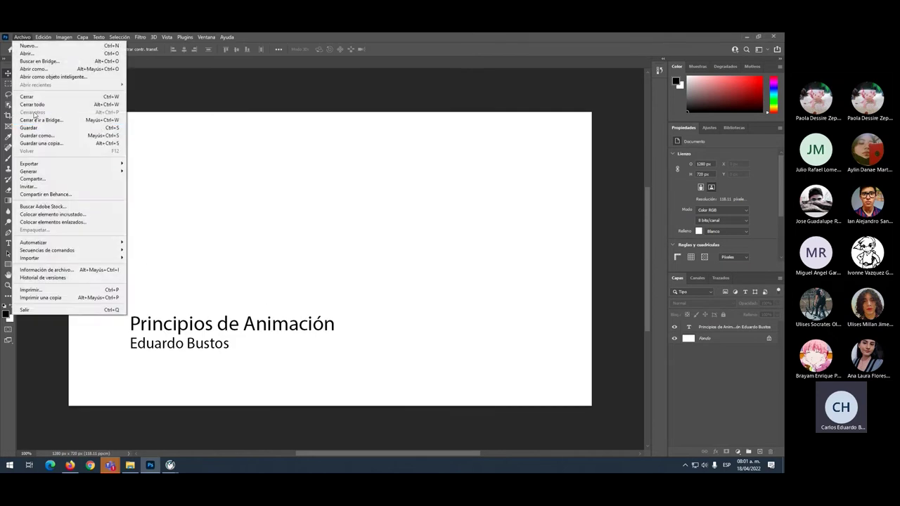
pyautogui.click(34, 135)
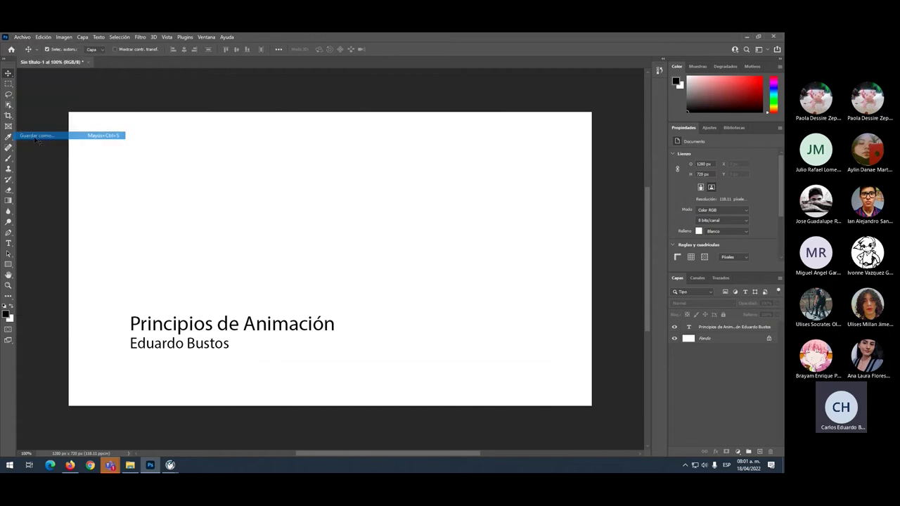
pyautogui.click(444, 328)
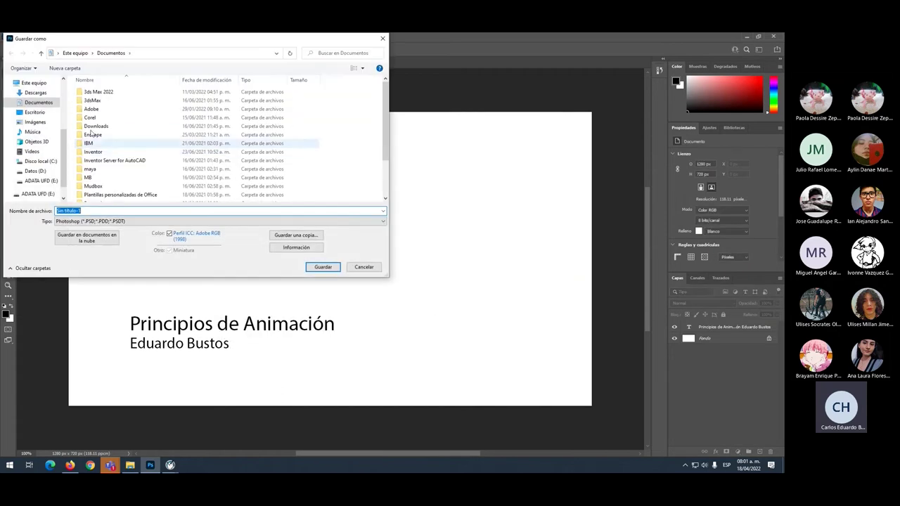
pyautogui.click(37, 112)
pyautogui.rightClick(141, 126)
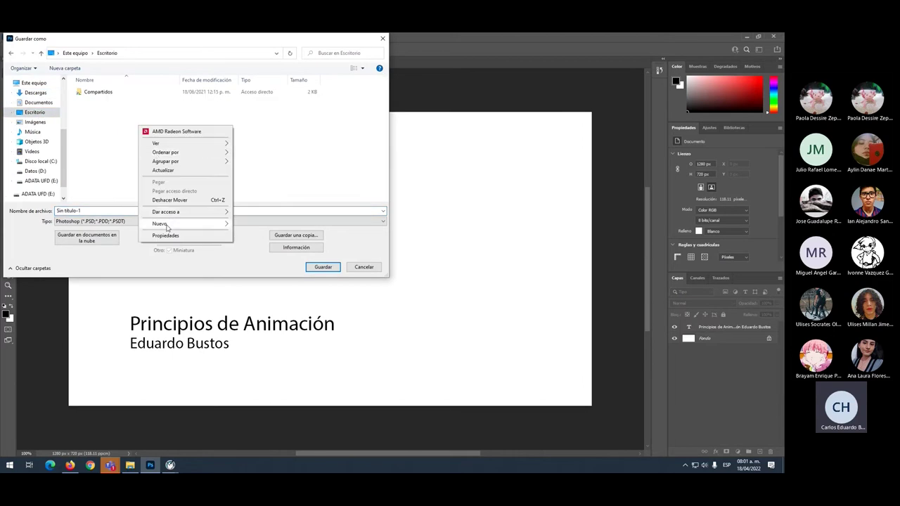
pyautogui.moveTo(171, 225)
pyautogui.click(254, 225)
pyautogui.write('Demo')
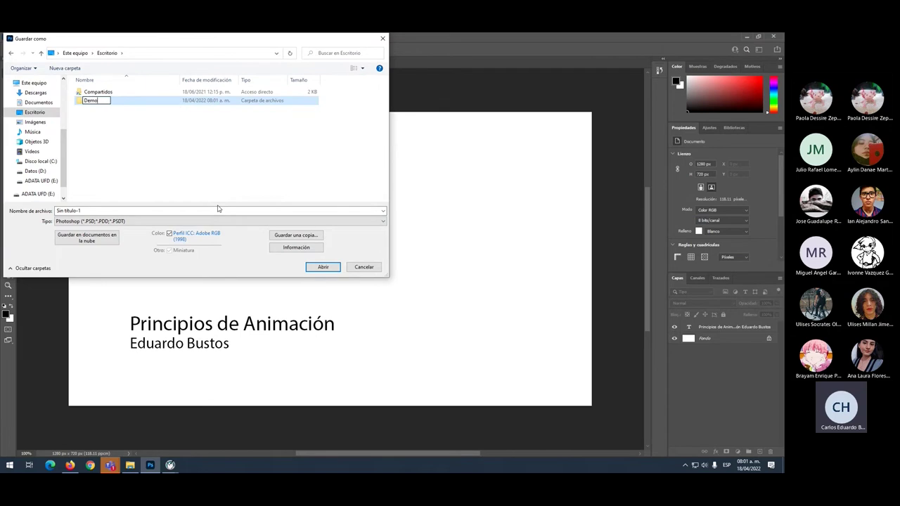
pyautogui.click(173, 192)
# Step: Save the cover in the desktop's Demo folder as demo in Photoshop (PSD) format, accepting the format options
pyautogui.click(84, 210)
pyautogui.write('demo')
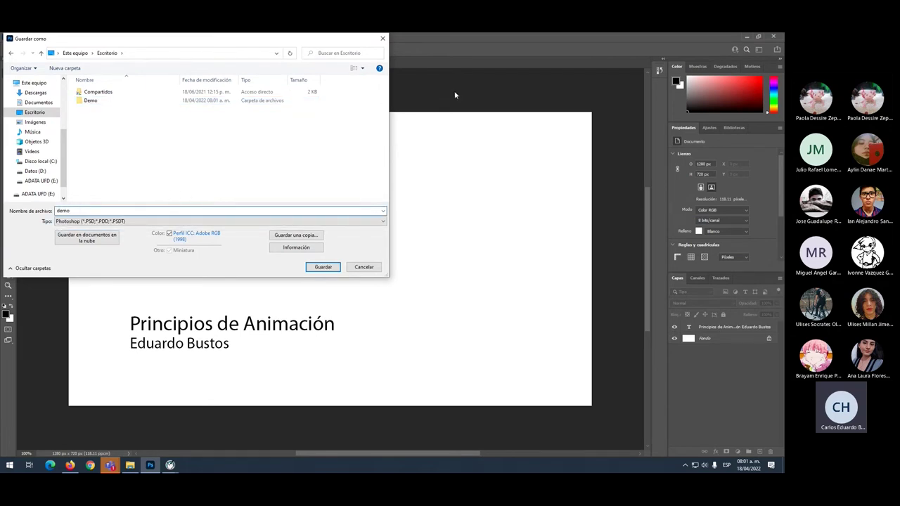
pyautogui.click(321, 267)
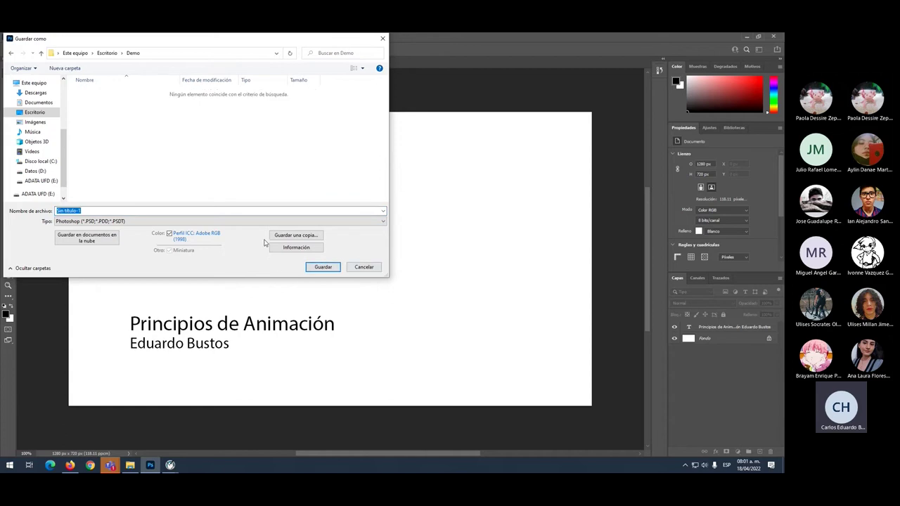
pyautogui.click(84, 222)
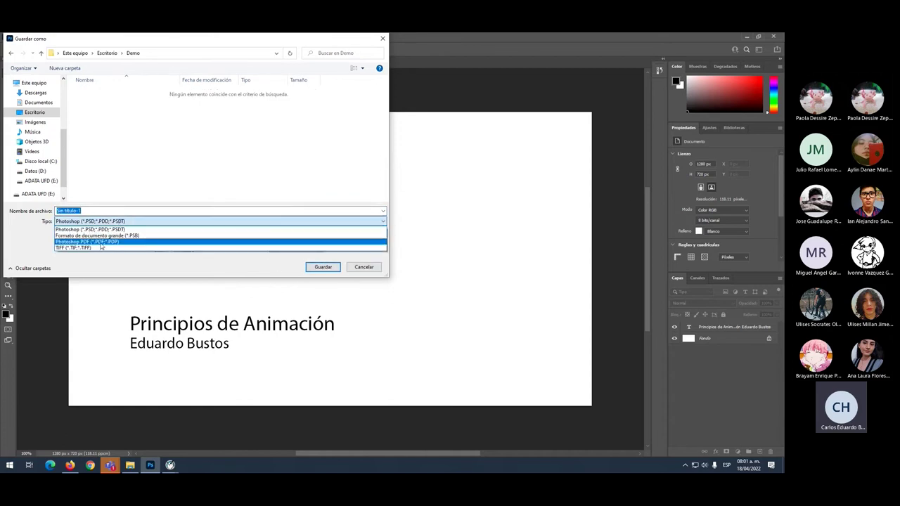
pyautogui.click(141, 200)
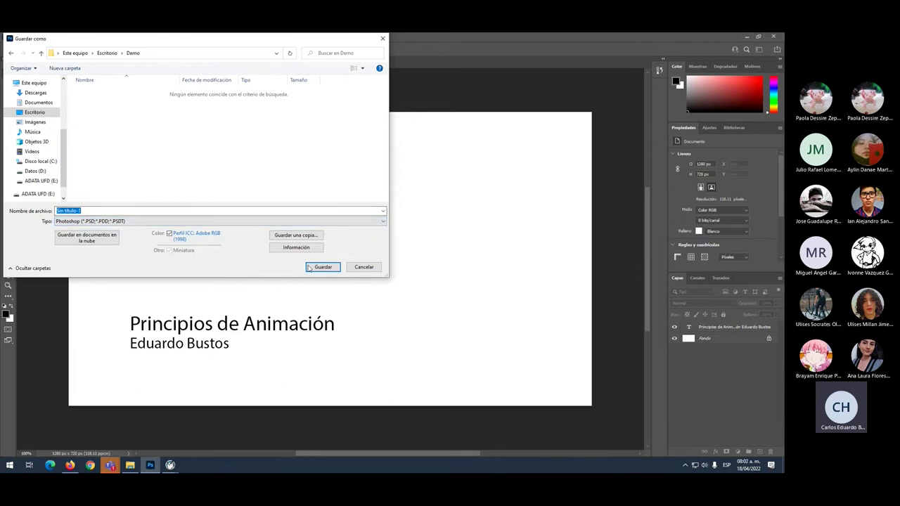
pyautogui.write('demo')
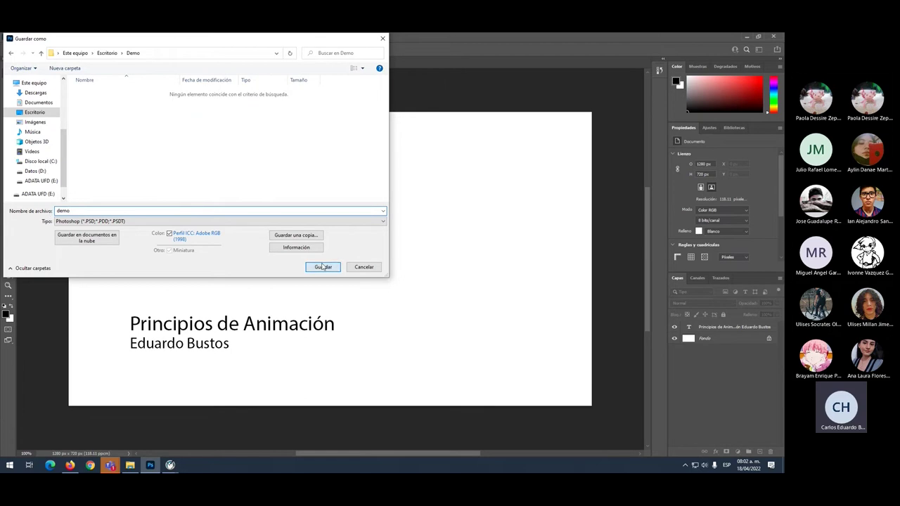
pyautogui.click(323, 268)
pyautogui.click(511, 158)
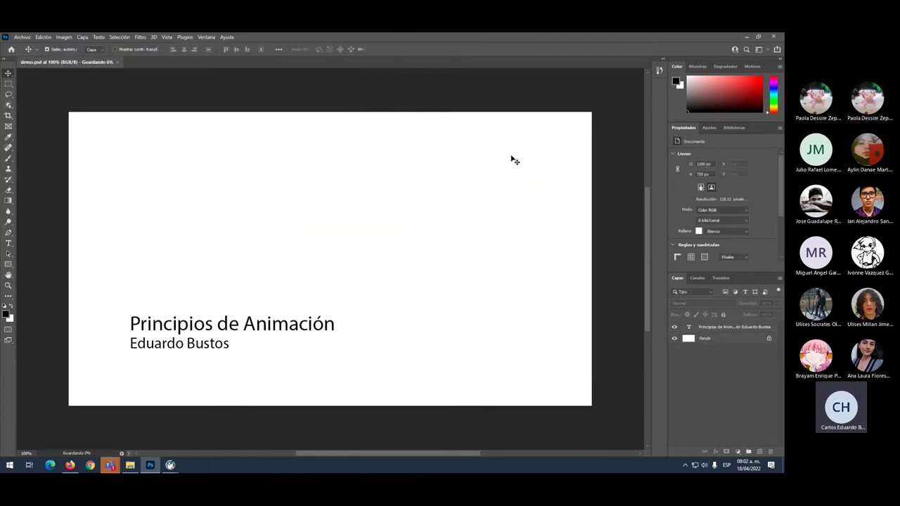
# Step: Quick-export the cover as a PNG named demo into the Demo folder on the desktop
pyautogui.click(43, 38)
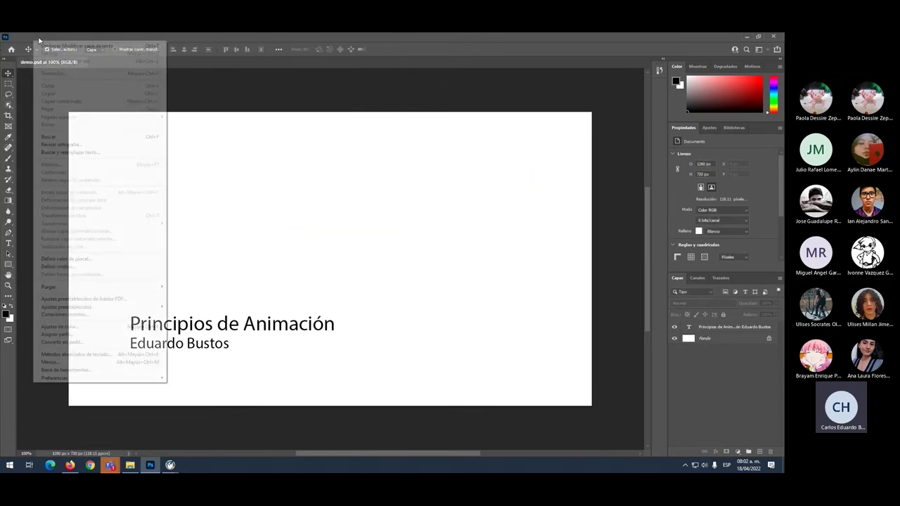
pyautogui.moveTo(22, 36)
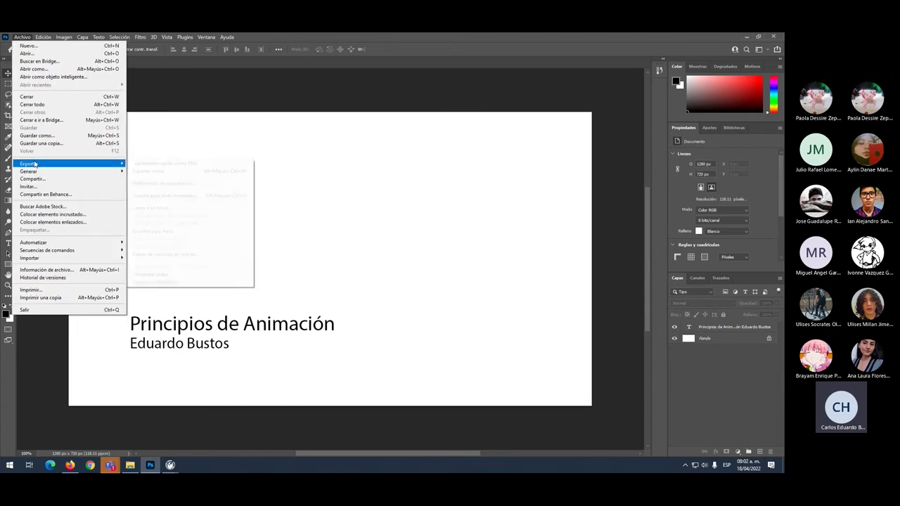
pyautogui.moveTo(35, 164)
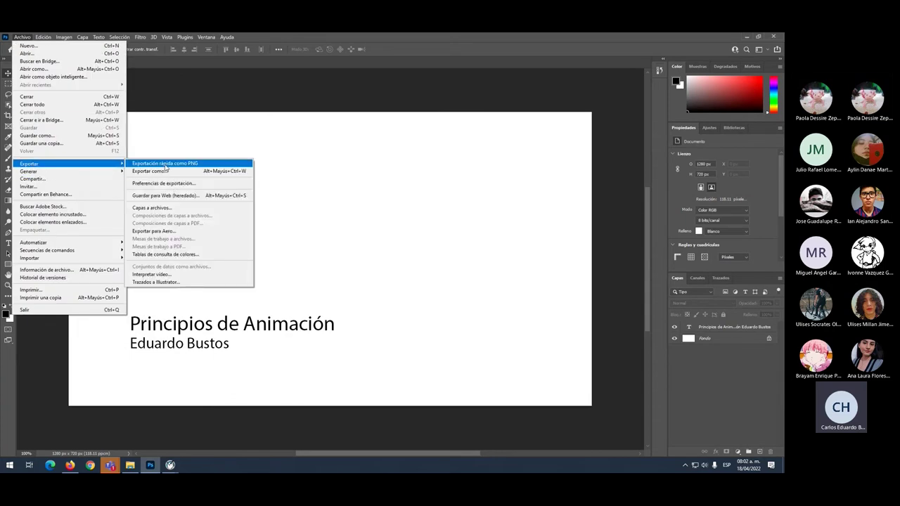
pyautogui.click(166, 168)
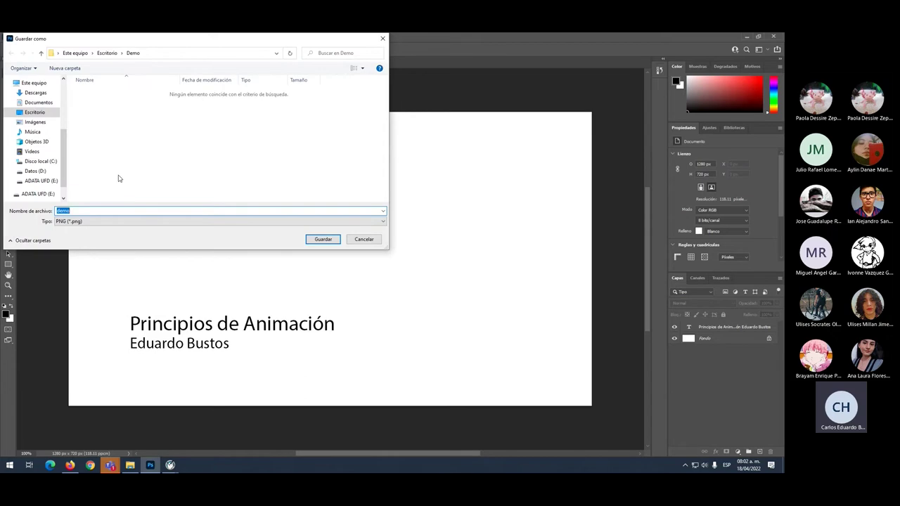
pyautogui.click(86, 211)
pyautogui.click(335, 239)
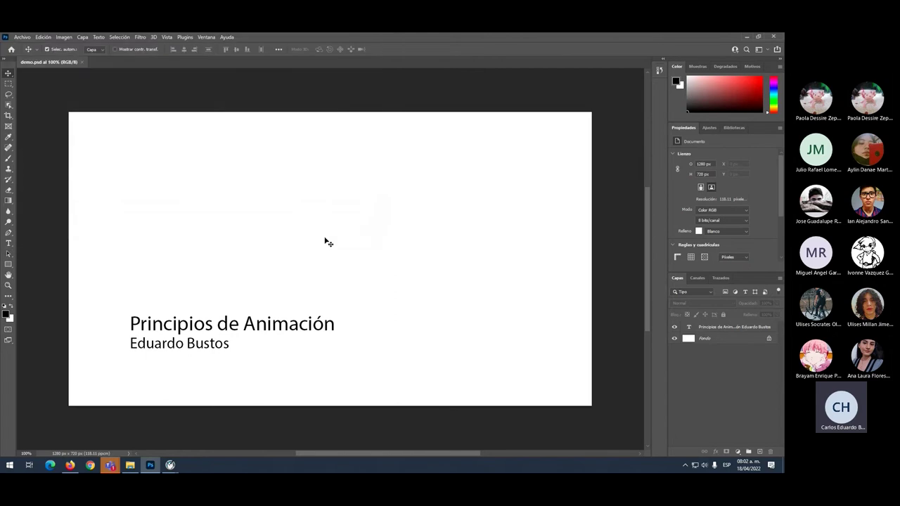
# Step: Launch Adobe Premiere Pro 2021, close the Firefox downloads window and switch to the DEMO project in Premiere Pro
pyautogui.click(9, 466)
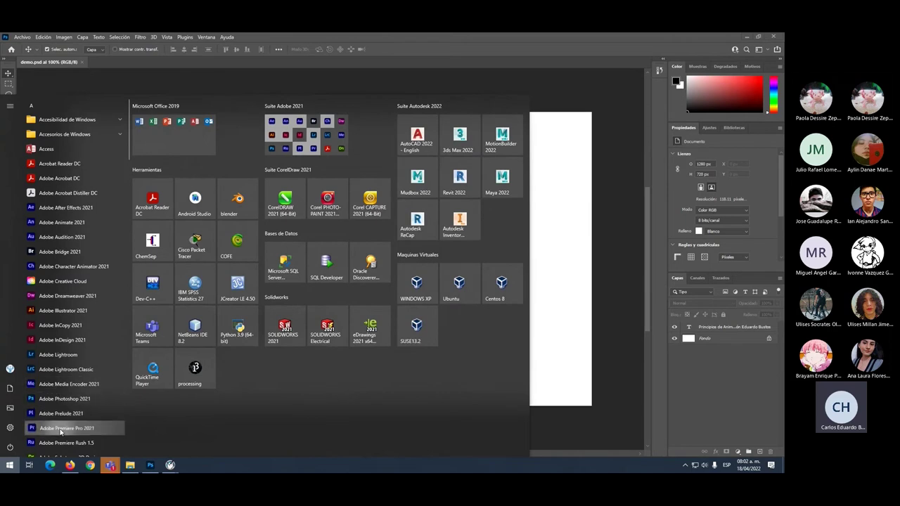
pyautogui.click(62, 428)
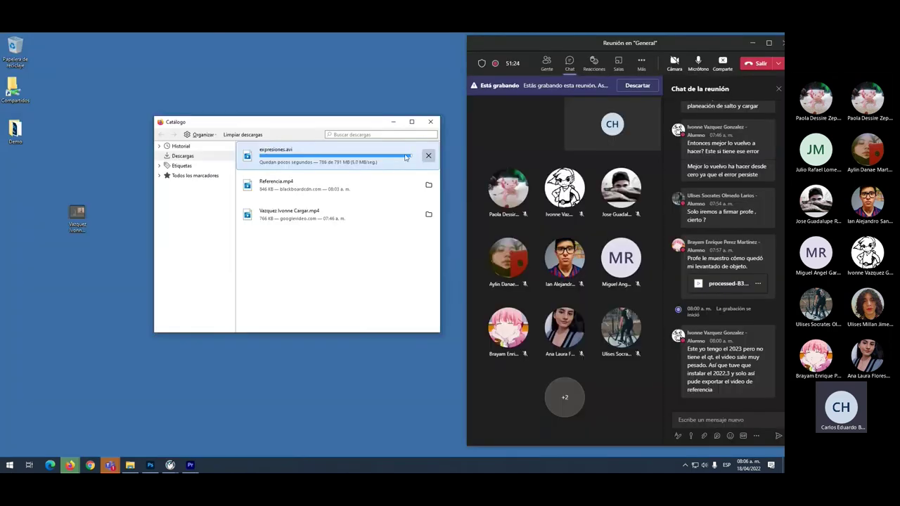
pyautogui.click(430, 122)
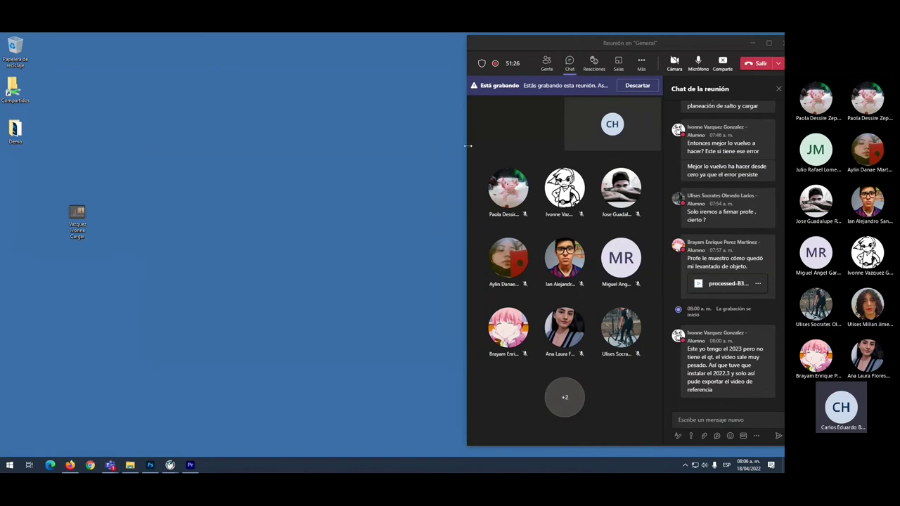
pyautogui.hotkey('alt', 'Tab')
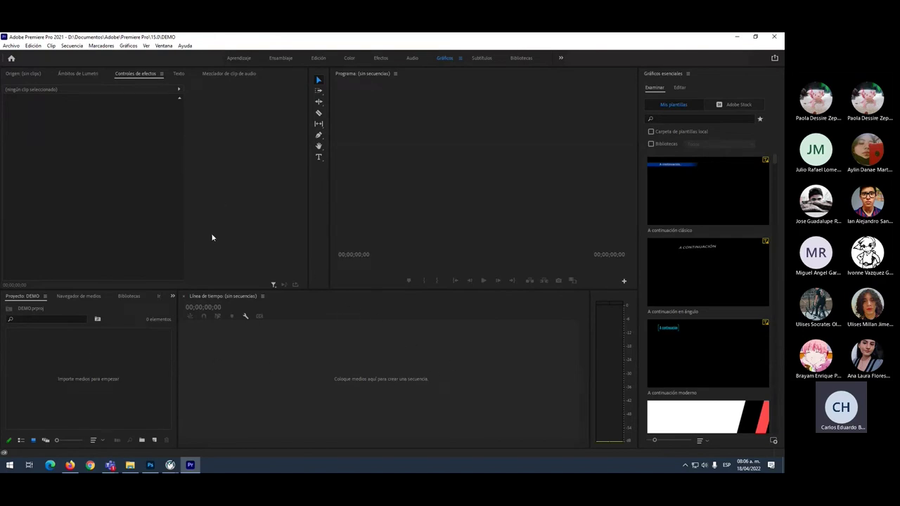
# Step: Start a new sequence in the DEMO project and select the DV - NTSC preset Estándar a 48 kHz
pyautogui.click(72, 46)
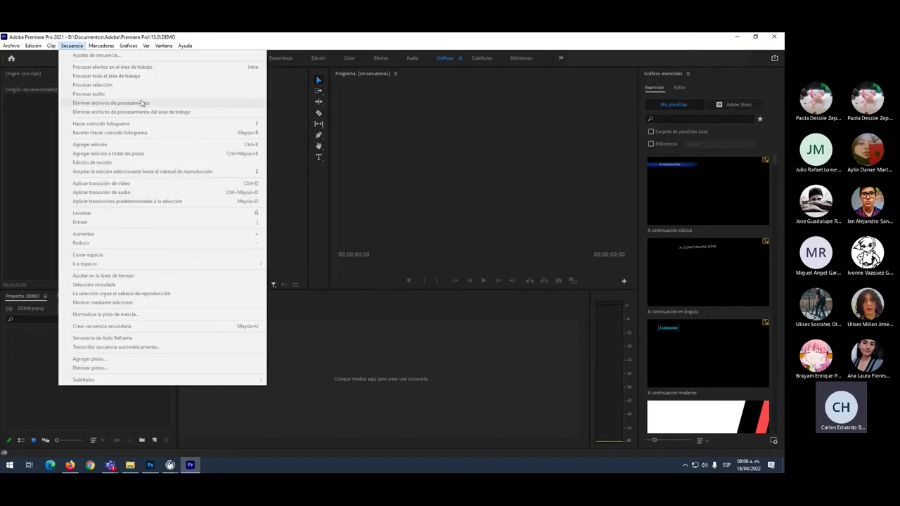
pyautogui.click(40, 119)
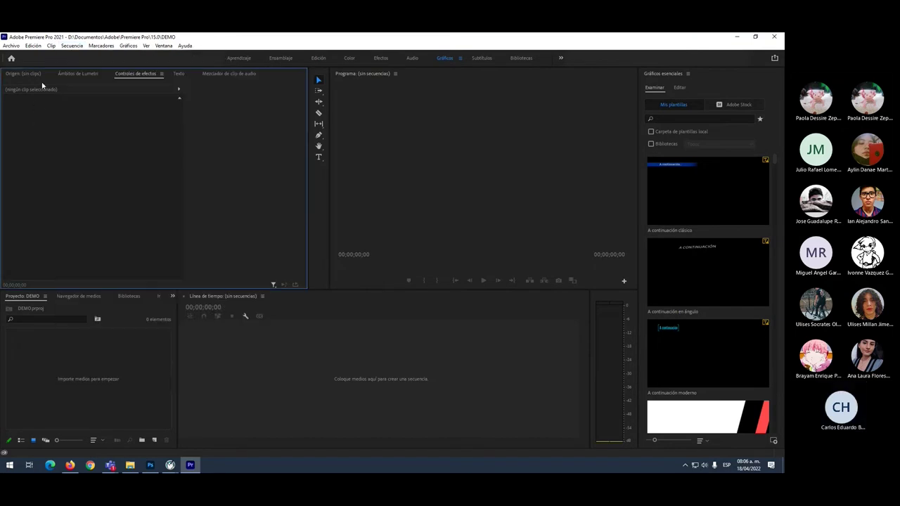
pyautogui.click(12, 47)
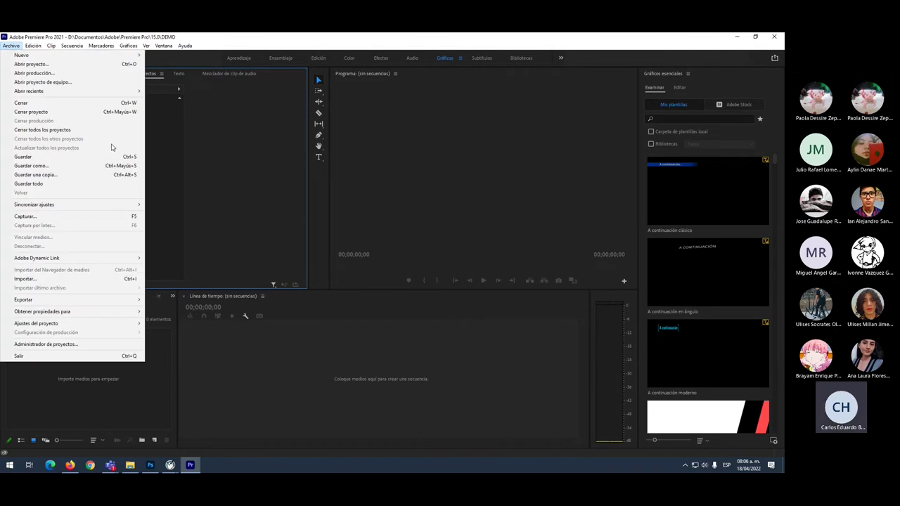
pyautogui.moveTo(50, 57)
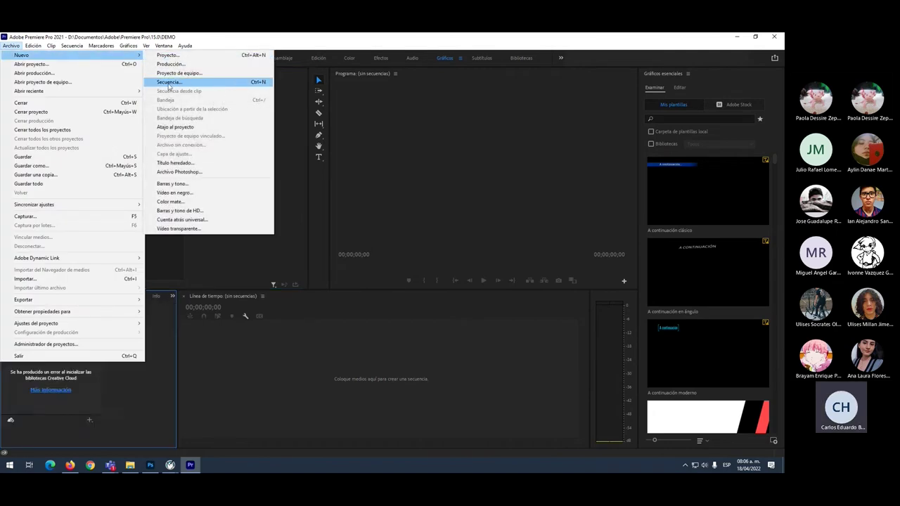
pyautogui.click(247, 84)
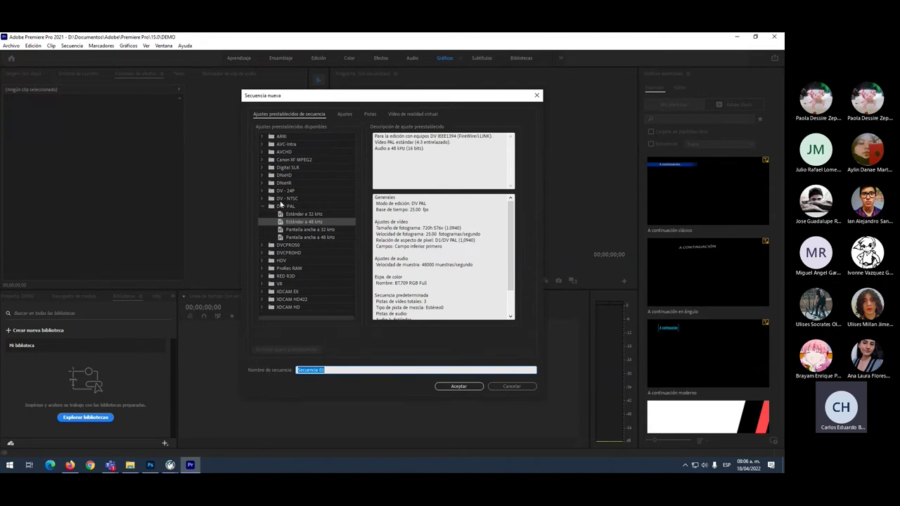
pyautogui.click(293, 207)
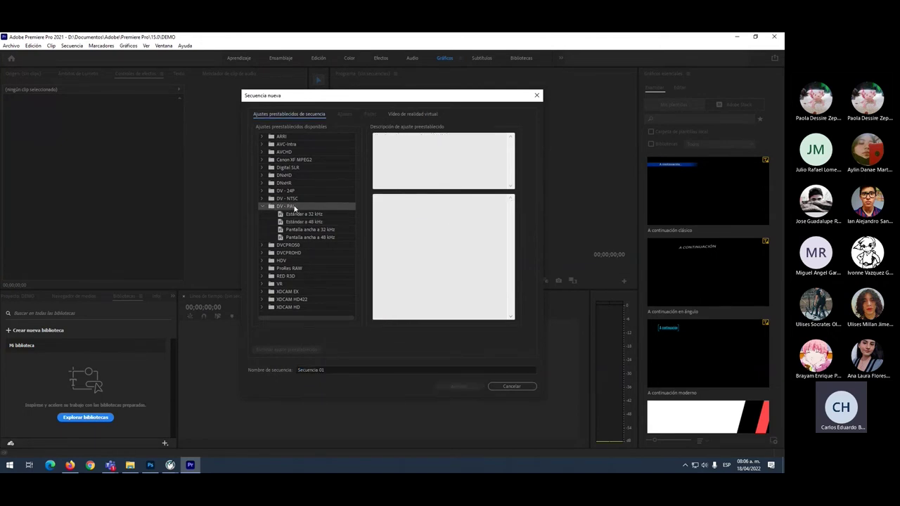
pyautogui.click(292, 199)
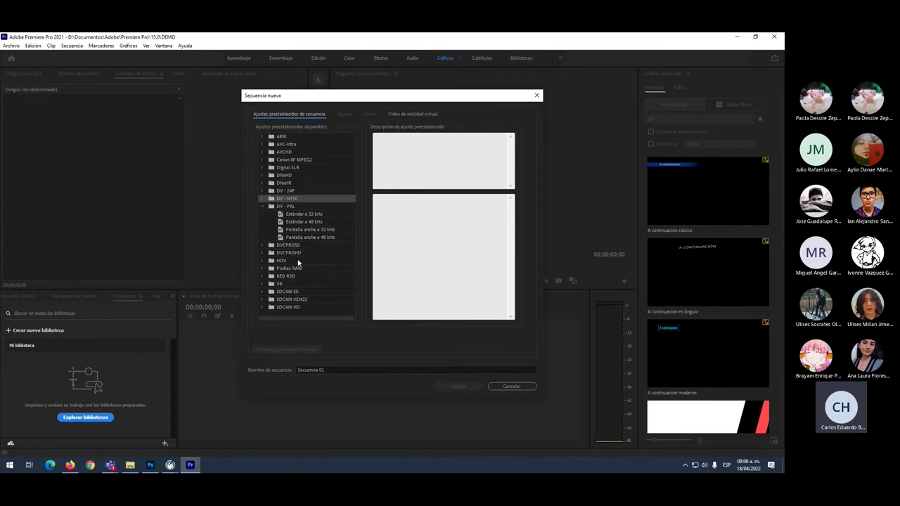
pyautogui.click(262, 199)
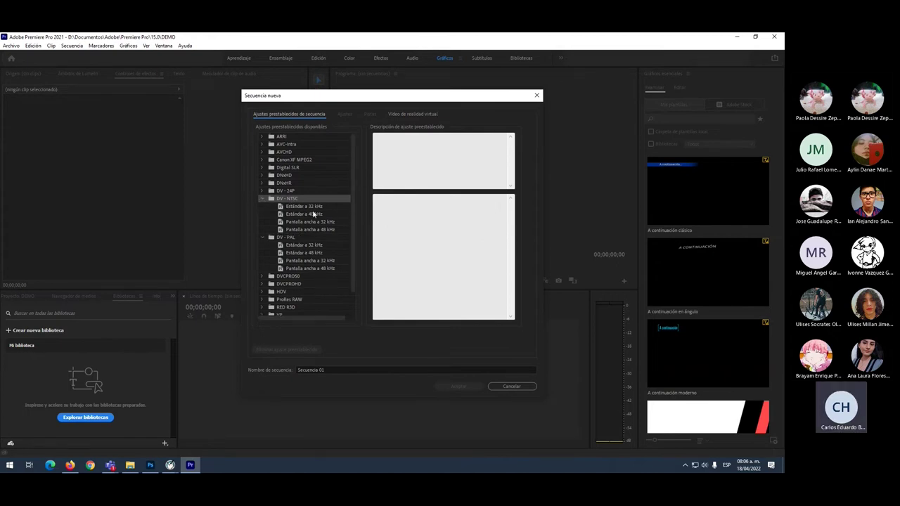
pyautogui.click(308, 214)
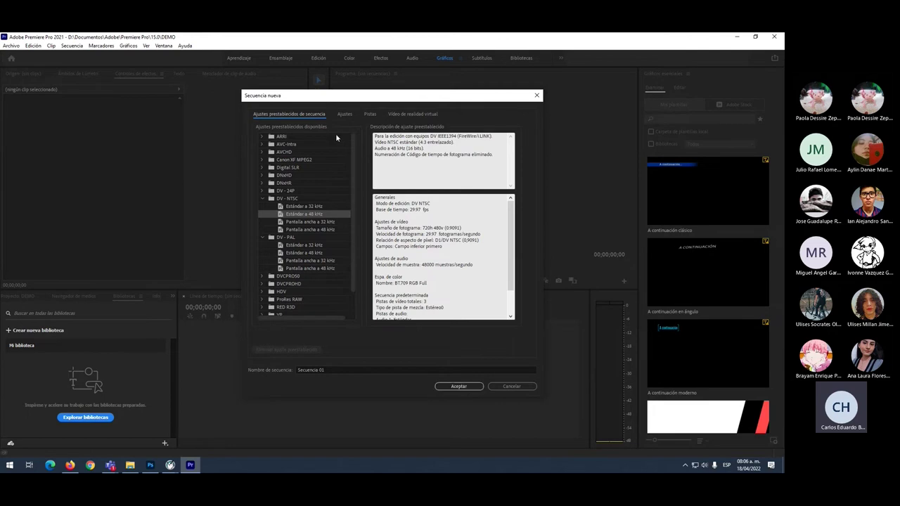
# Step: Open the new sequence's detailed settings and choose an audio sample rate of 48000 Hz
pyautogui.click(343, 114)
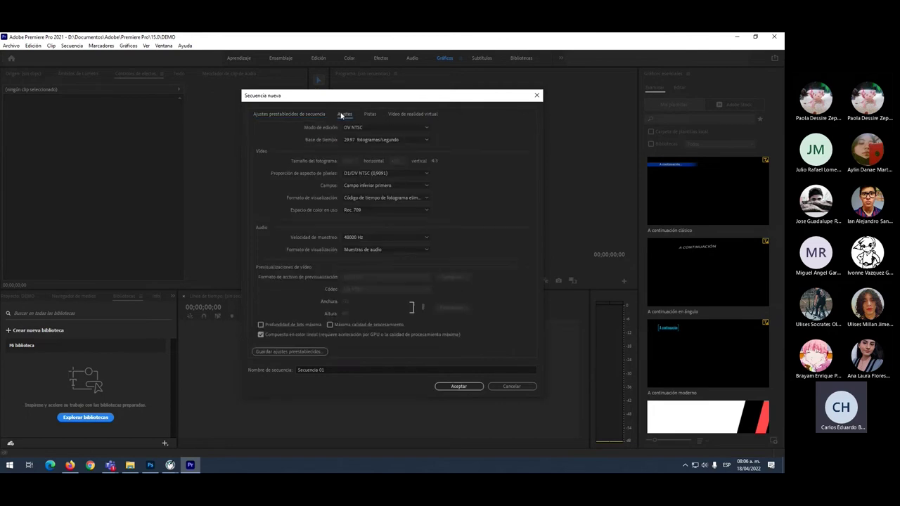
pyautogui.click(371, 237)
pyautogui.click(372, 247)
pyautogui.click(391, 237)
pyautogui.click(393, 249)
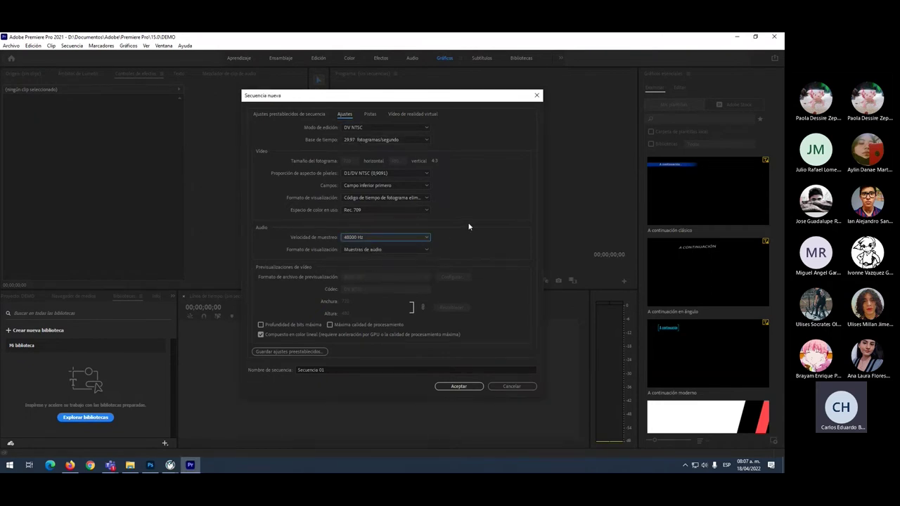
# Step: Set the new sequence's editing mode to HDV 1080p
pyautogui.click(355, 127)
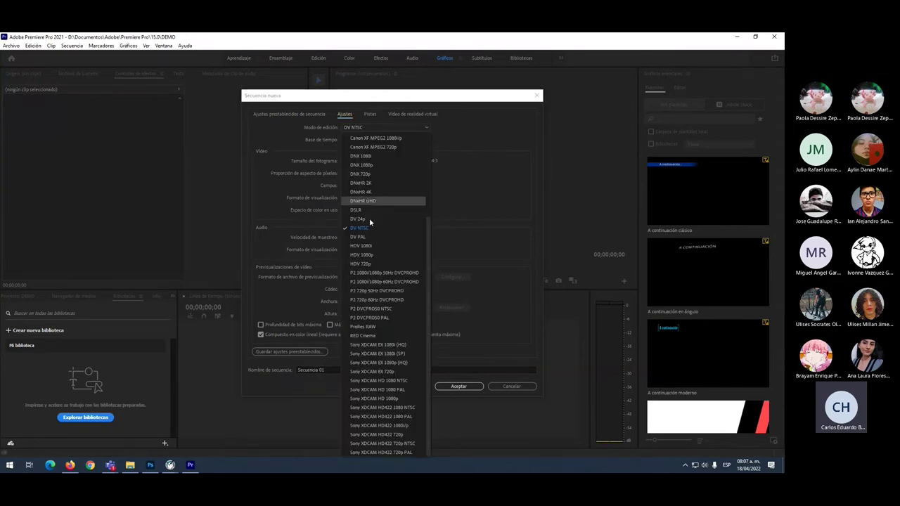
pyautogui.scroll(4, 394, 313)
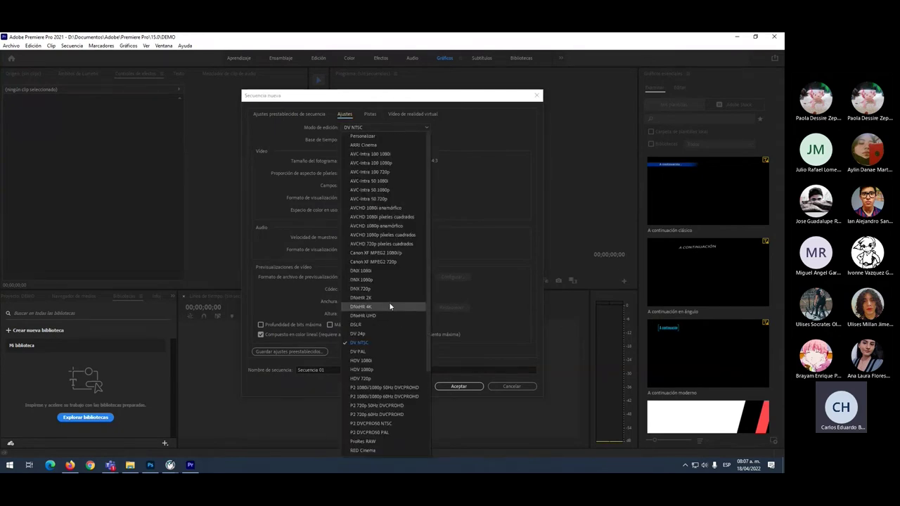
pyautogui.press('Up')
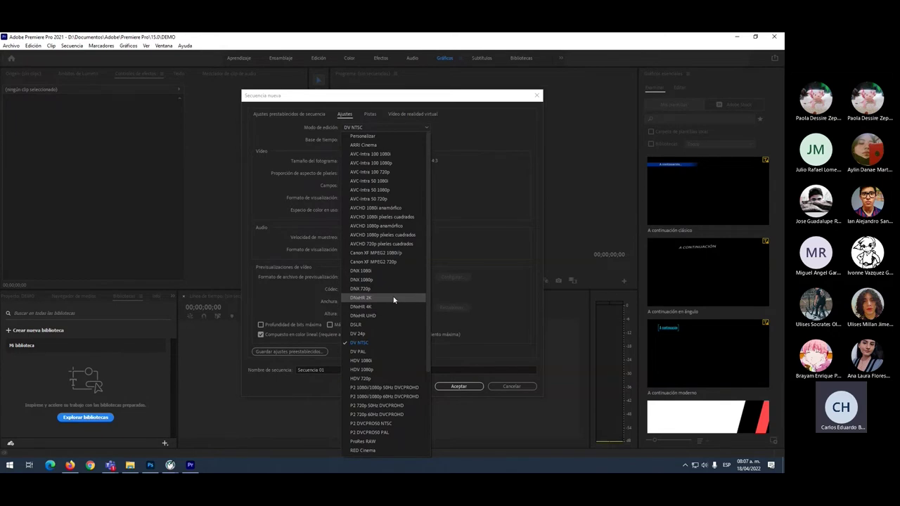
pyautogui.scroll(-4, 392, 298)
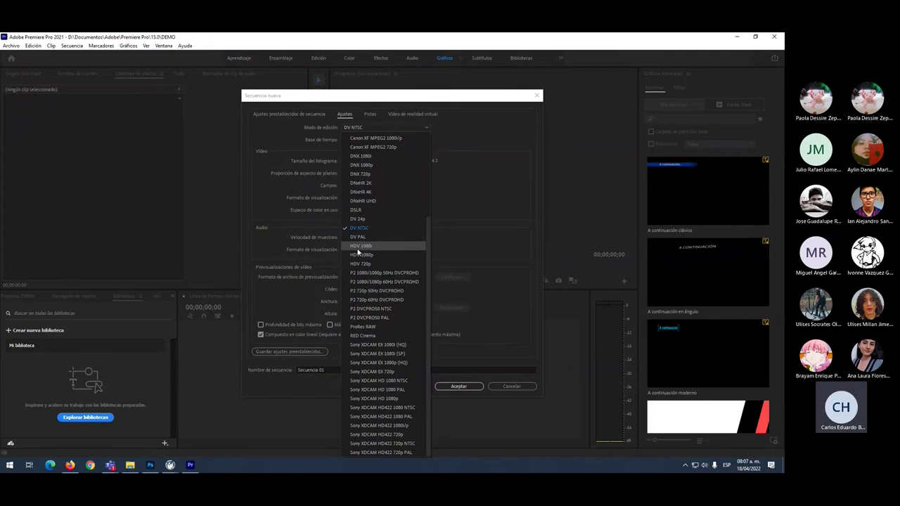
pyautogui.click(358, 247)
pyautogui.click(358, 251)
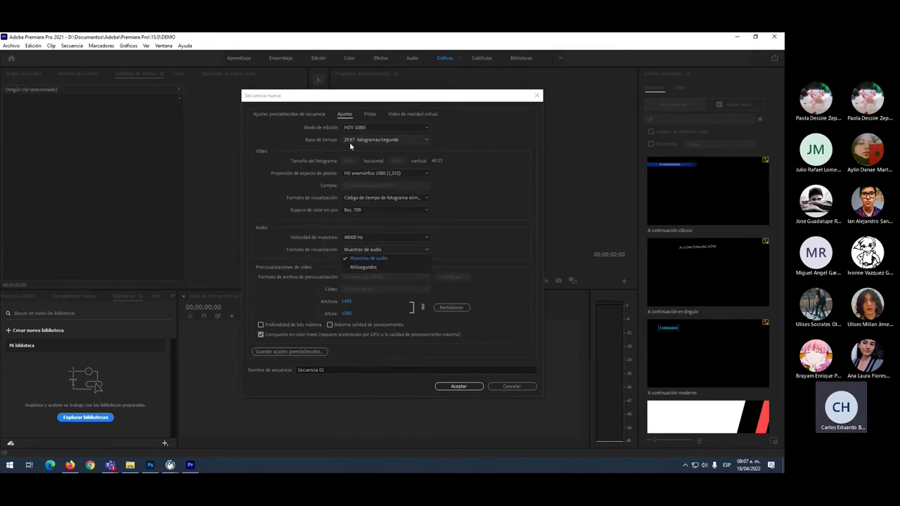
pyautogui.click(350, 166)
pyautogui.click(359, 176)
pyautogui.click(359, 176)
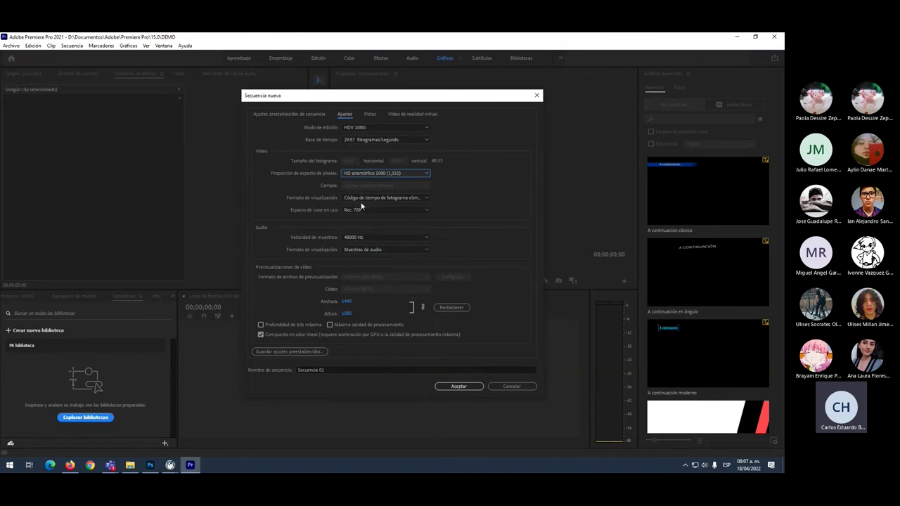
pyautogui.click(355, 128)
pyautogui.click(362, 254)
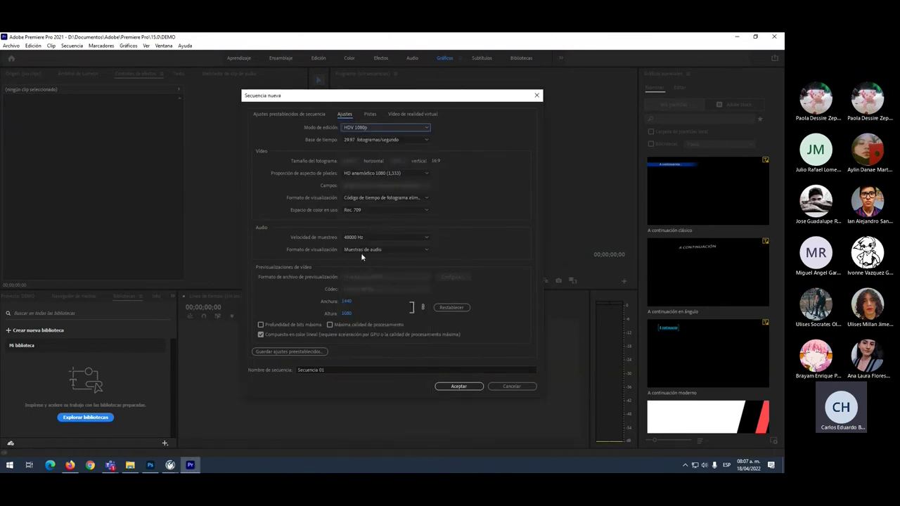
# Step: Try a custom video preview size with a width of 1280, and reset the preview dimensions to their defaults
pyautogui.click(349, 303)
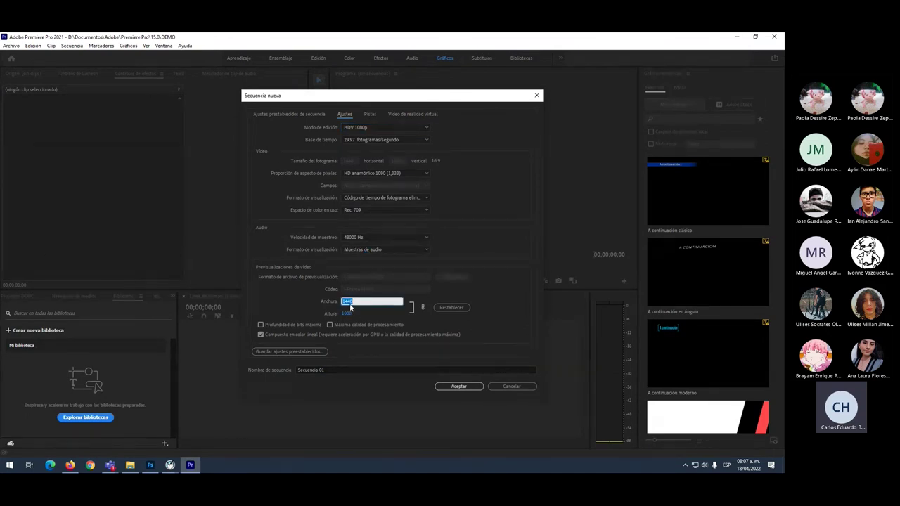
pyautogui.write('1')
pyautogui.click(350, 311)
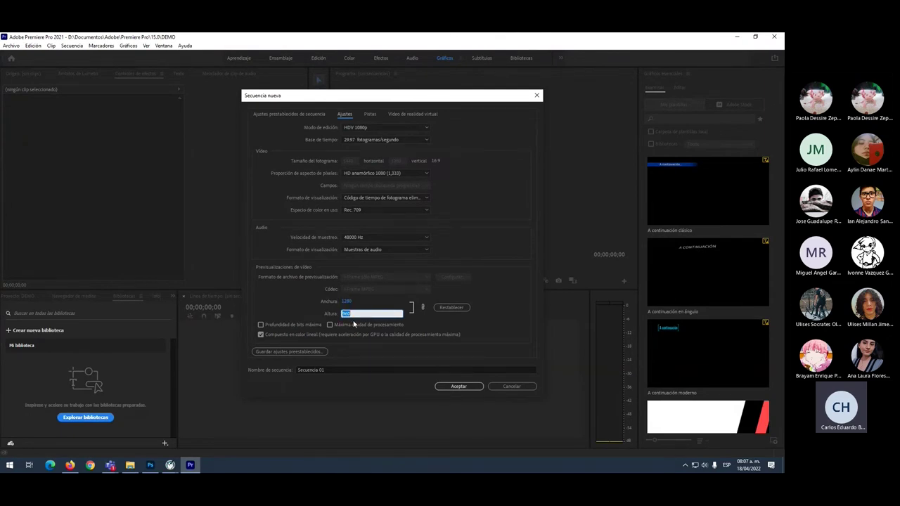
pyautogui.write('7')
pyautogui.click(480, 316)
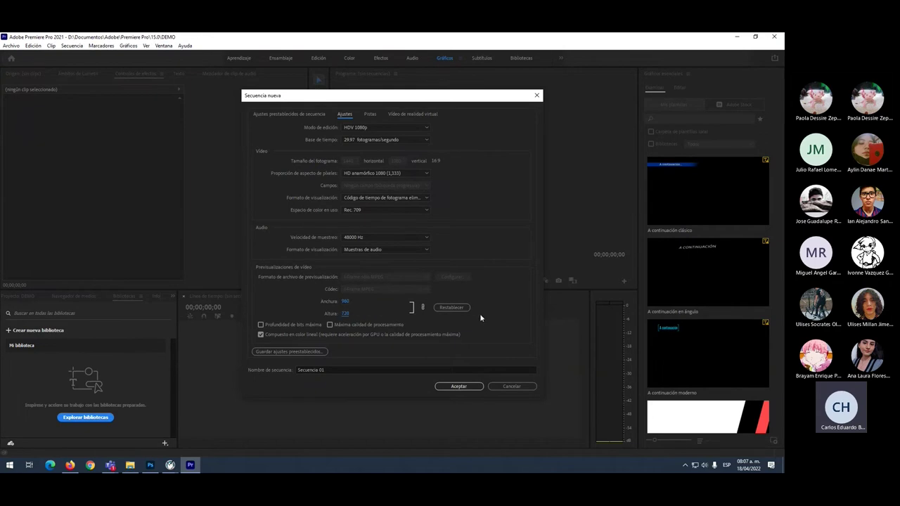
pyautogui.click(440, 311)
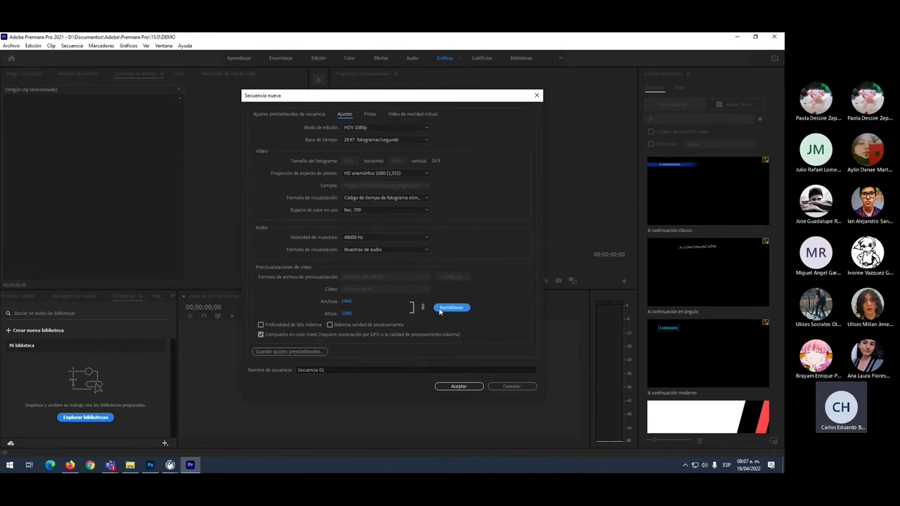
pyautogui.click(348, 301)
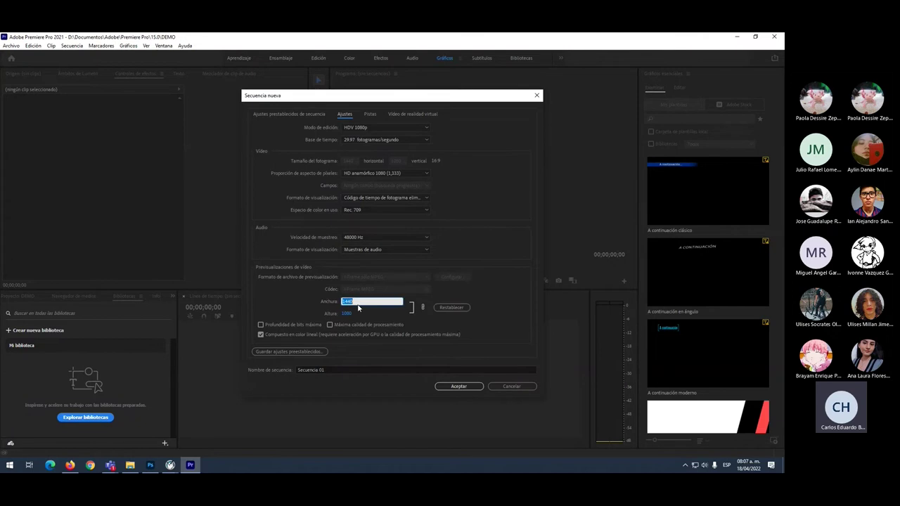
pyautogui.click(487, 283)
# Step: Set the video preview width to 1280 and create the sequence
pyautogui.click(348, 303)
pyautogui.write('12')
pyautogui.write('80')
pyautogui.press('Return')
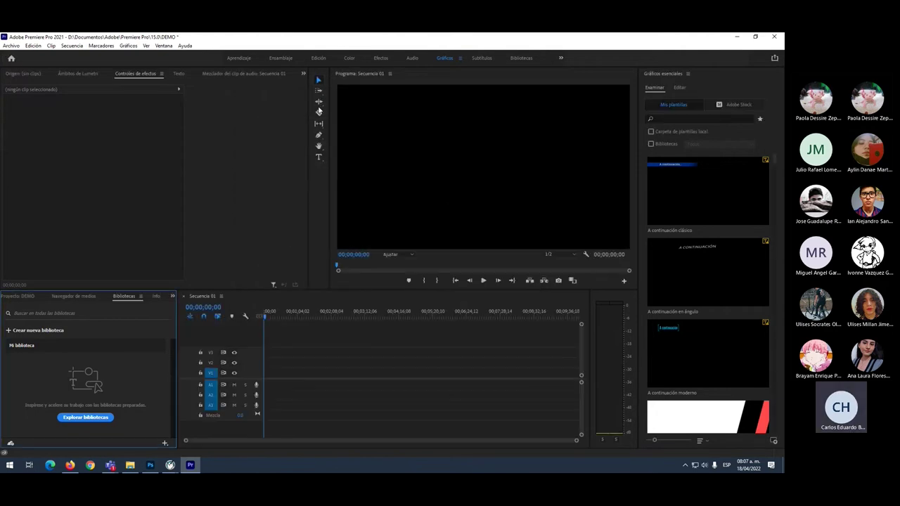
# Step: Show the DEMO project's contents, select Secuencia 01 and open its sequence settings
pyautogui.click(74, 47)
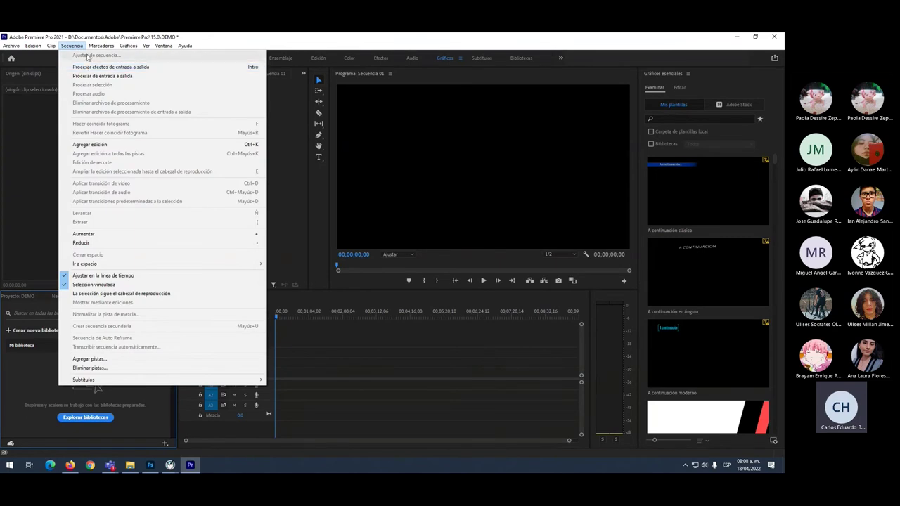
pyautogui.click(276, 223)
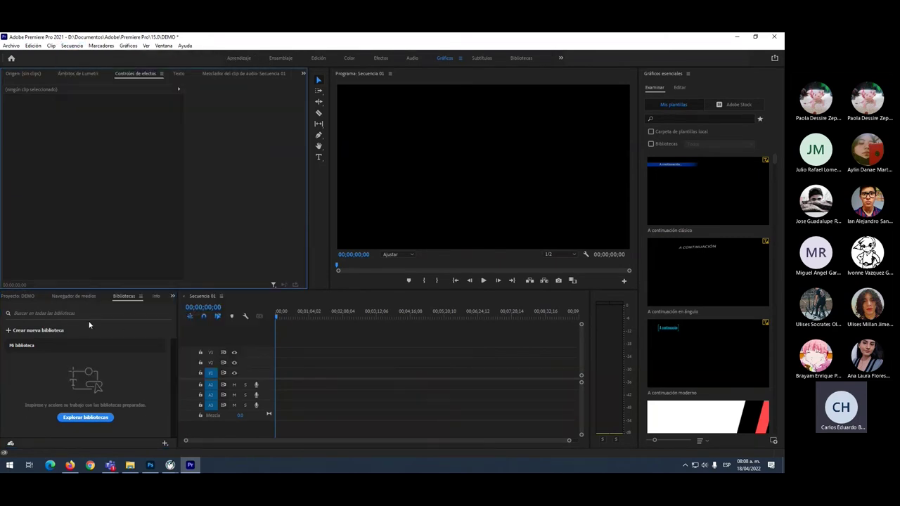
pyautogui.click(67, 365)
pyautogui.click(19, 297)
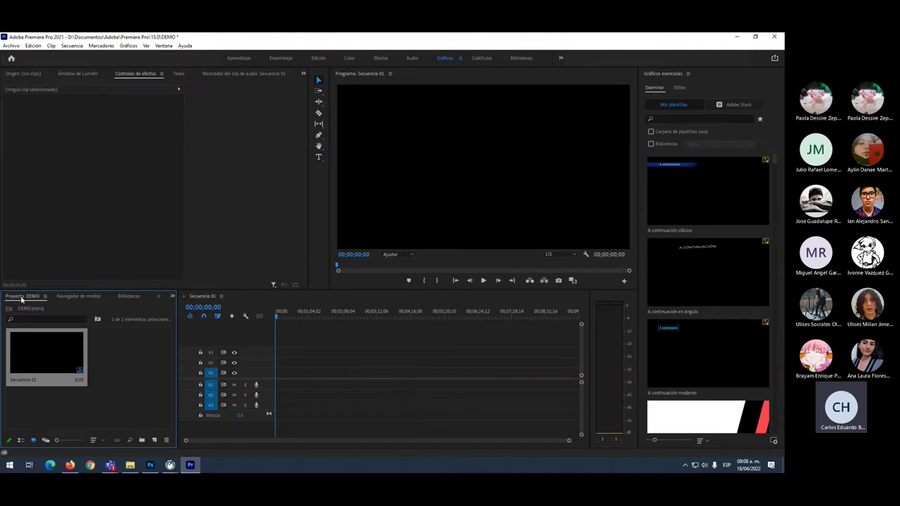
pyautogui.click(131, 388)
pyautogui.click(66, 366)
pyautogui.click(72, 46)
pyautogui.click(89, 56)
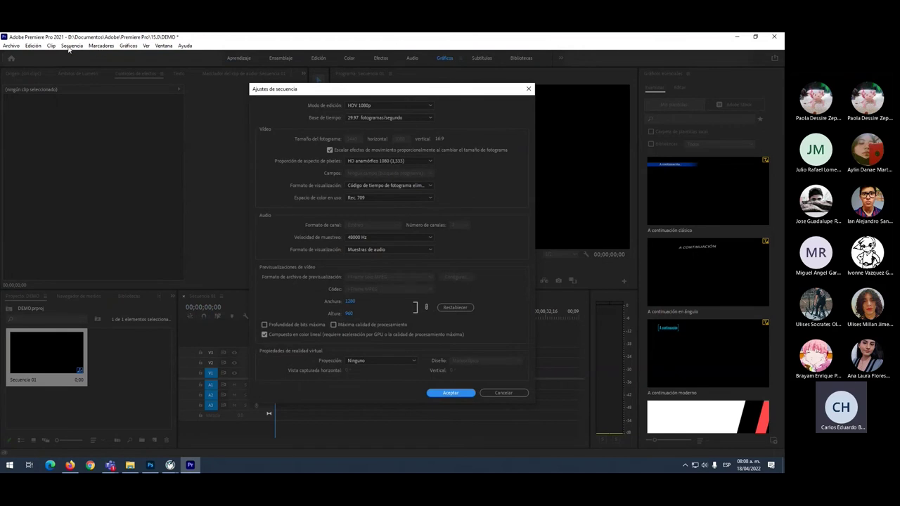
# Step: Change the sequence's video preview height and apply the settings
pyautogui.click(349, 315)
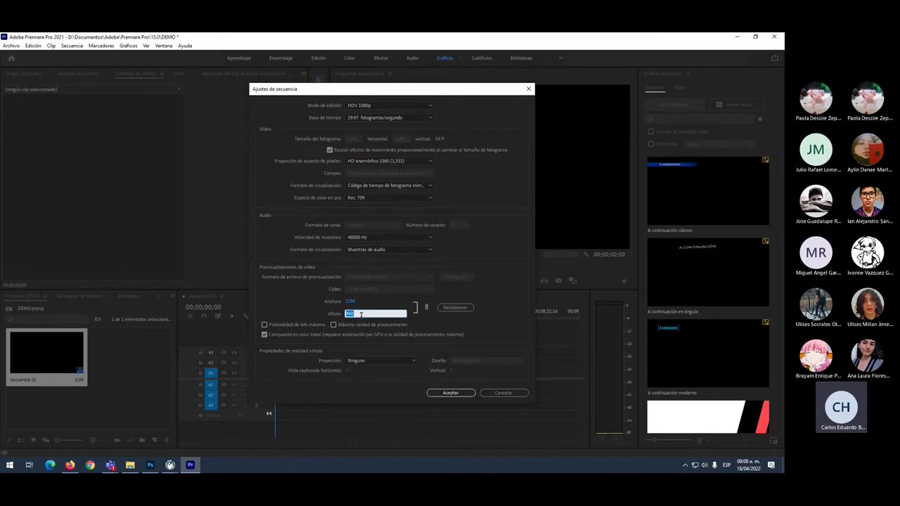
pyautogui.write('720')
pyautogui.press('Return')
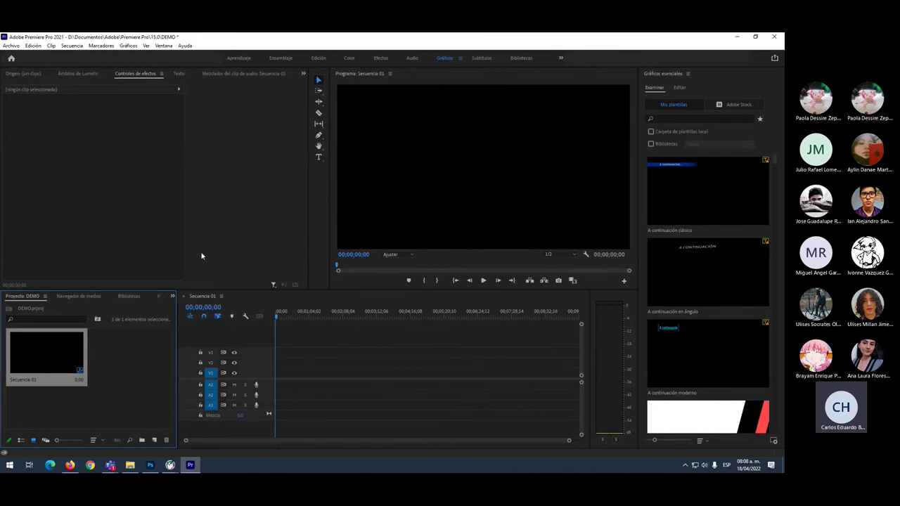
pyautogui.click(447, 191)
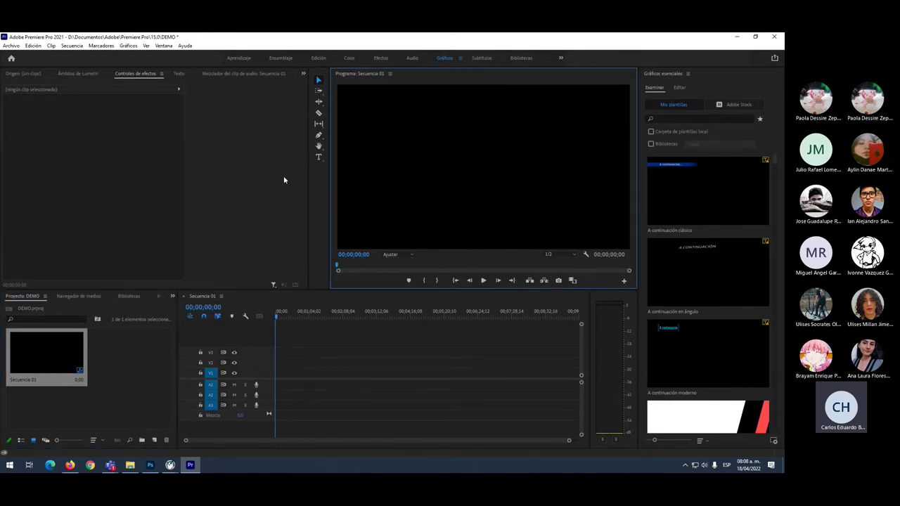
# Step: Import the MP4 video stored directly on the desktop into the DEMO project
pyautogui.doubleClick(116, 355)
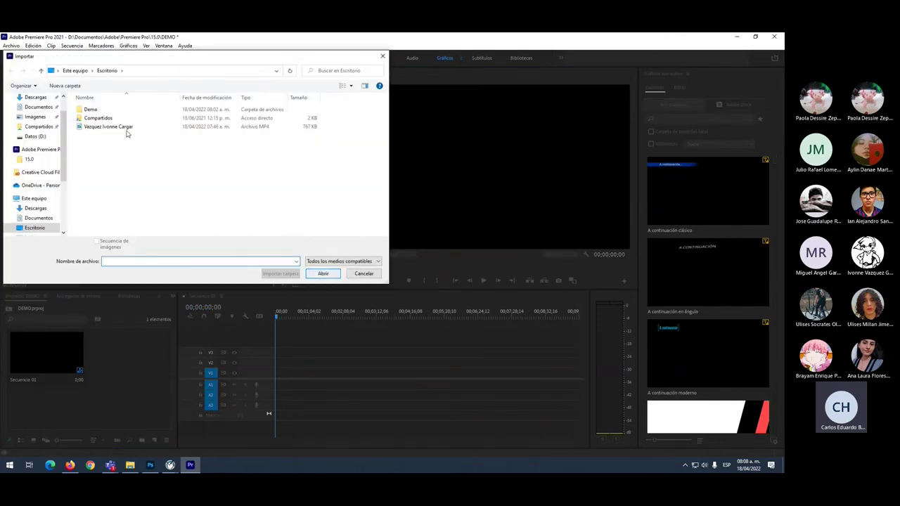
pyautogui.click(95, 128)
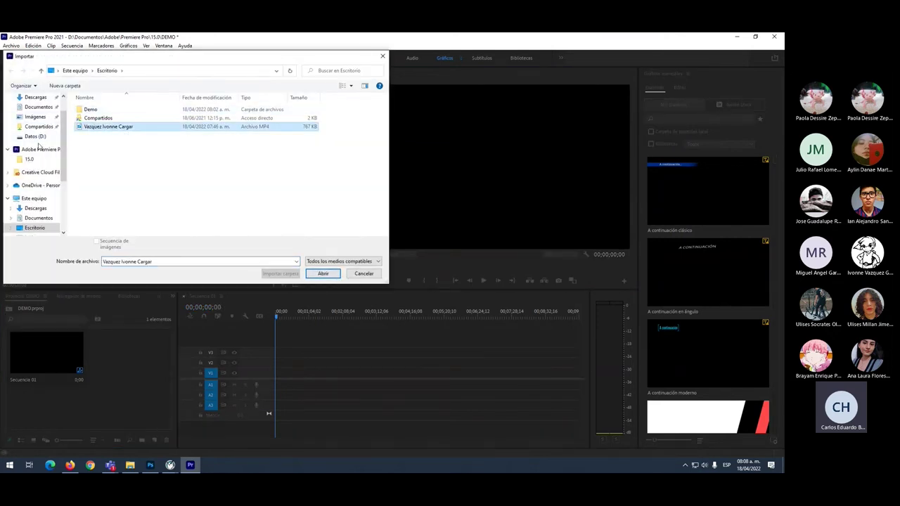
pyautogui.click(318, 275)
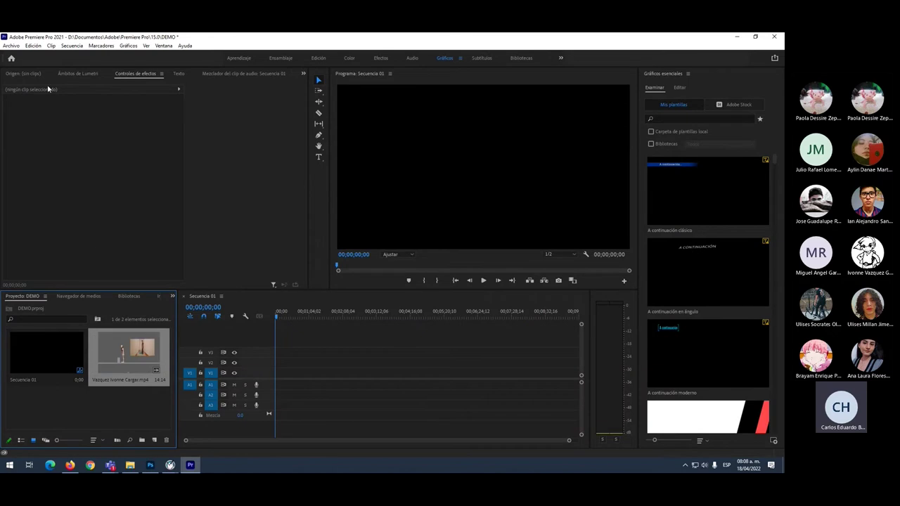
# Step: Import the expresiones AVI, the Referencia MP4 and the processed MP4 from the Descargas folder
pyautogui.click(12, 47)
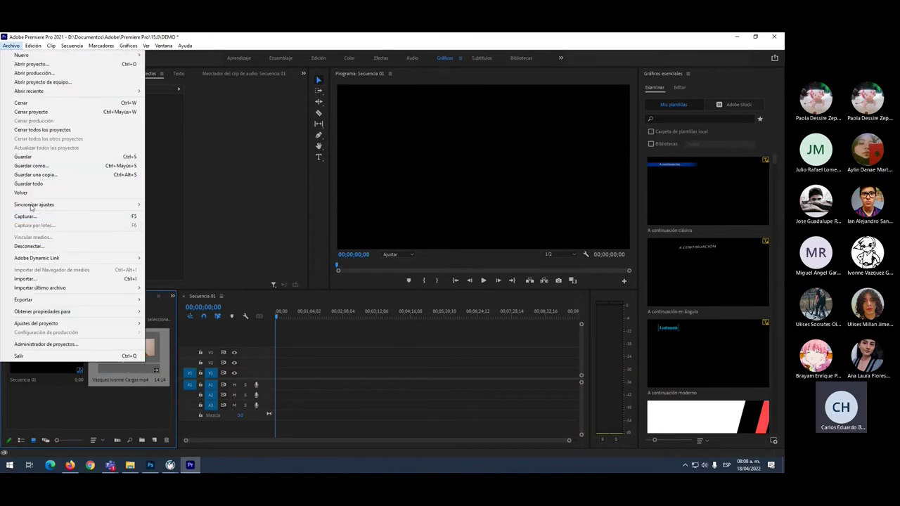
pyautogui.click(61, 280)
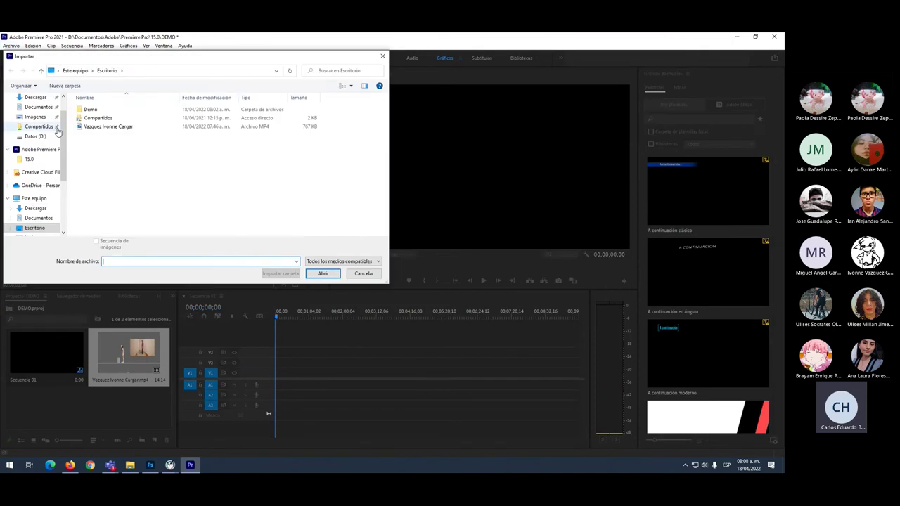
pyautogui.click(36, 97)
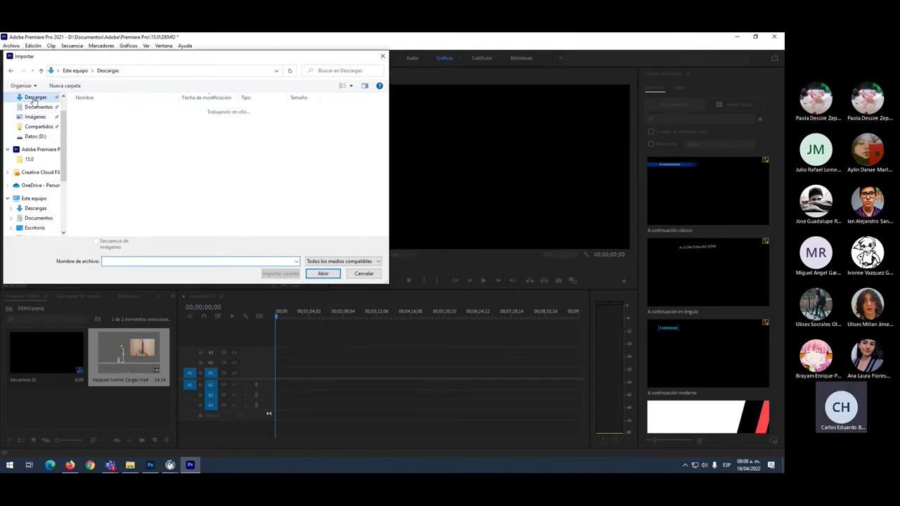
pyautogui.click(97, 121)
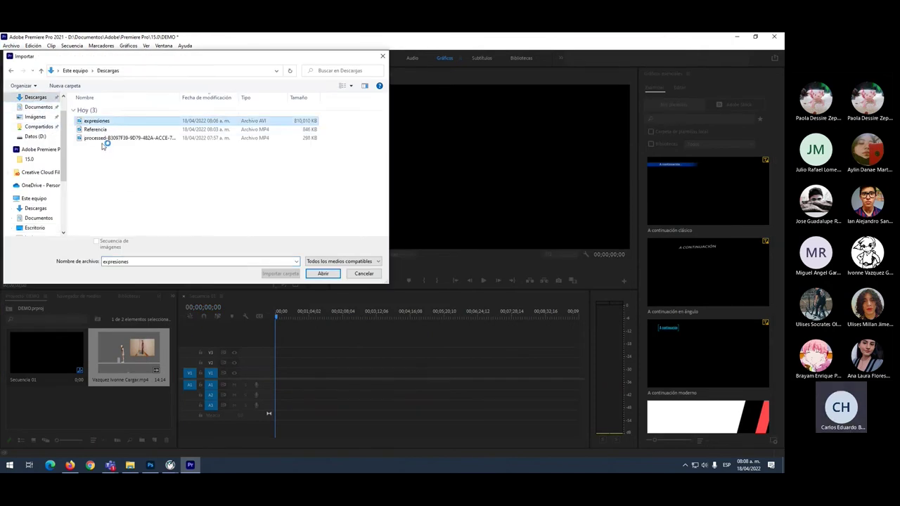
pyautogui.keyDown('shift'); pyautogui.click(105, 139); pyautogui.keyUp('shift')
pyautogui.click(322, 273)
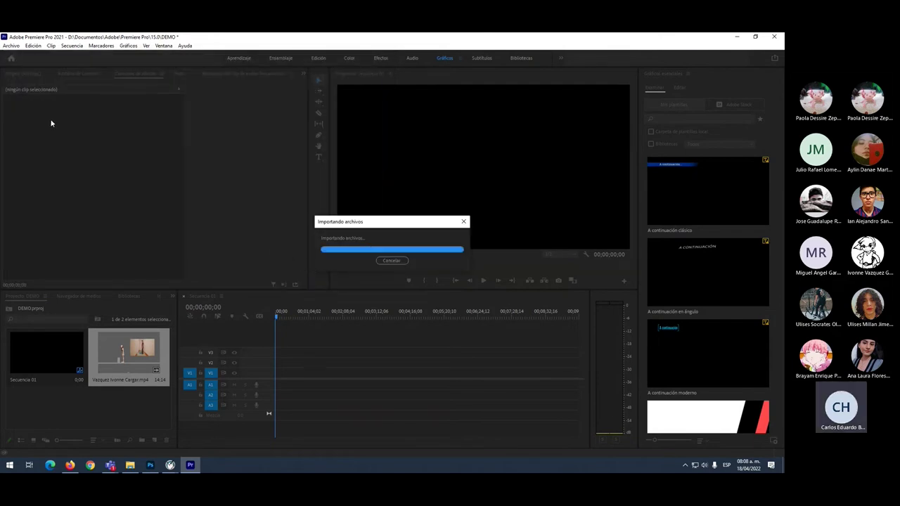
# Step: Import the demoPNG image from the desktop's Demo folder into the project
pyautogui.click(12, 45)
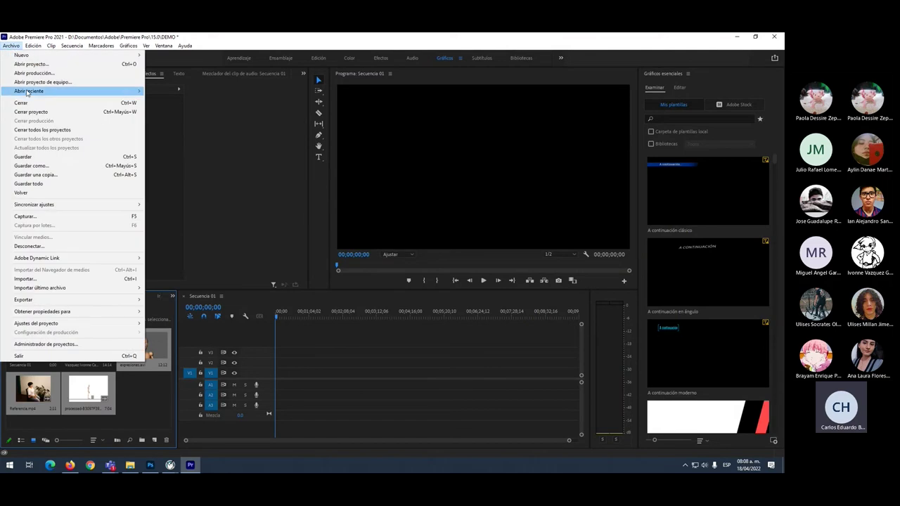
pyautogui.click(169, 123)
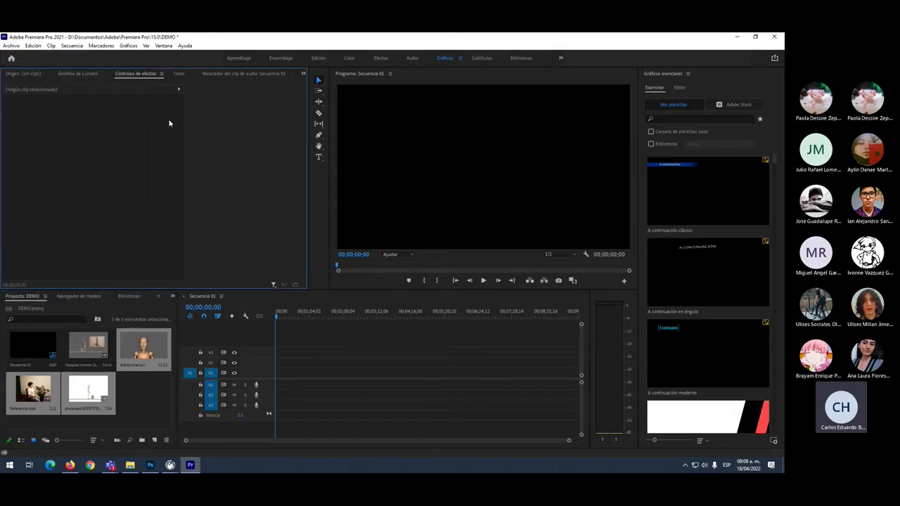
pyautogui.doubleClick(170, 410)
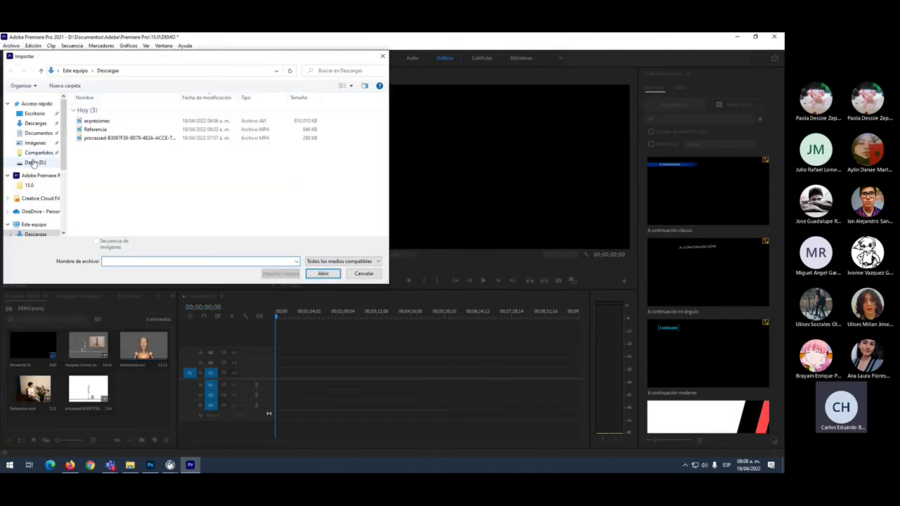
pyautogui.click(36, 114)
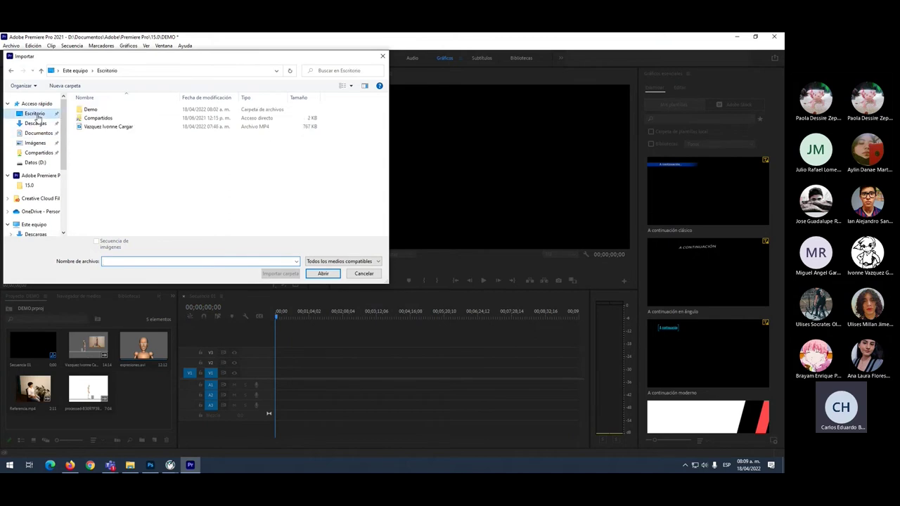
pyautogui.doubleClick(93, 124)
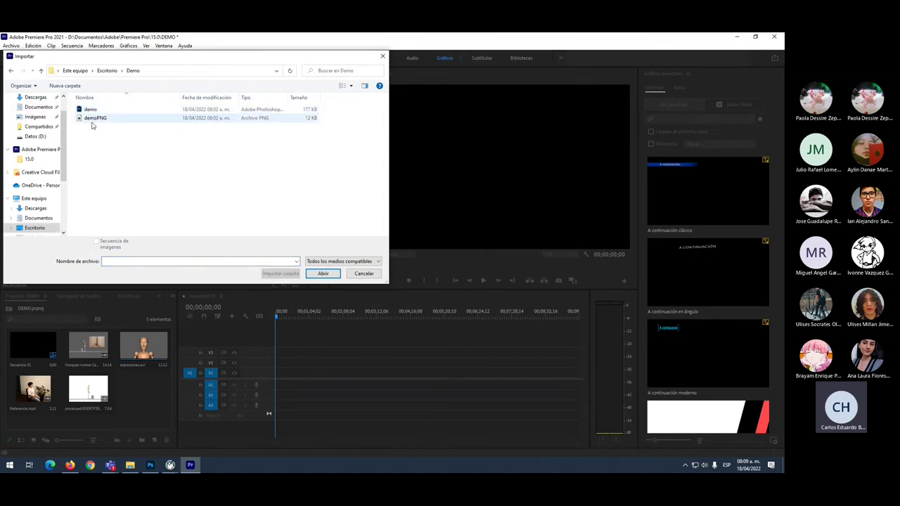
pyautogui.click(93, 118)
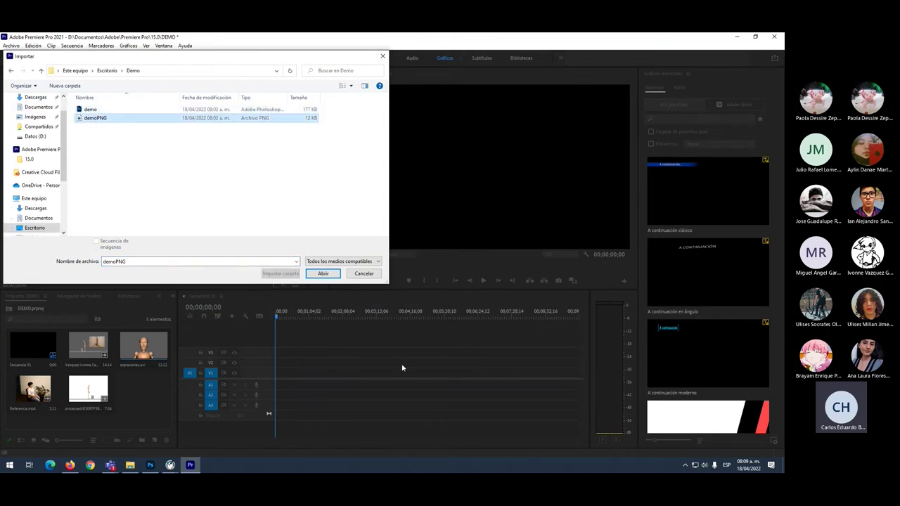
pyautogui.click(323, 273)
# Step: Place the demoPNG title cover at the very start of video track V1 in Secuencia 01
pyautogui.moveTo(138, 403); pyautogui.dragTo(276, 373)
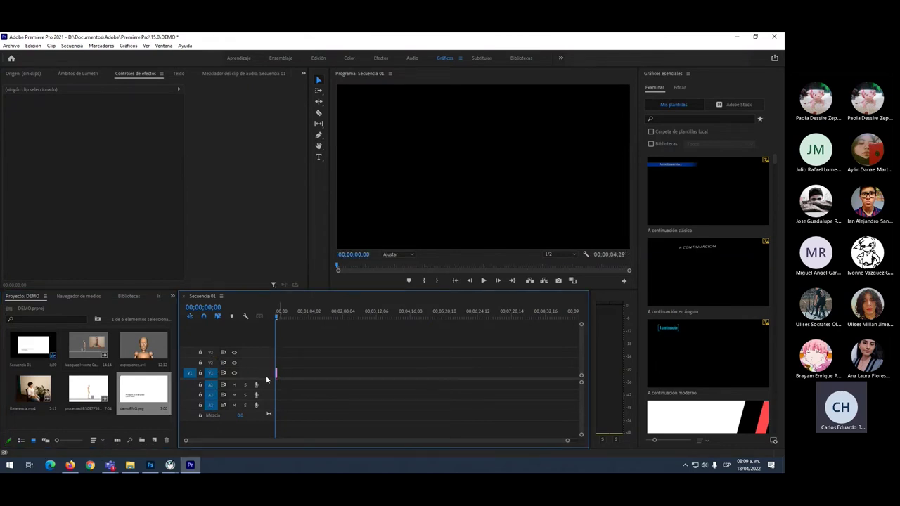
pyautogui.moveTo(566, 442); pyautogui.dragTo(264, 441)
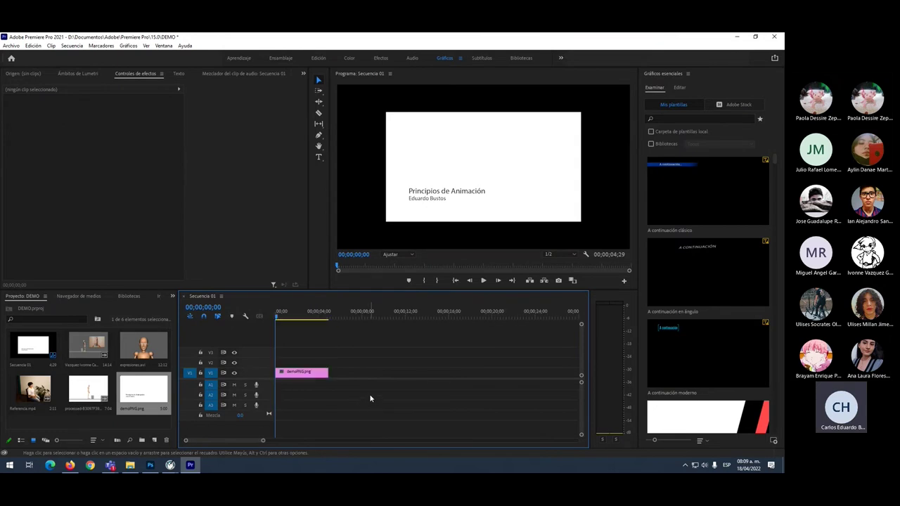
pyautogui.scroll(-6, 369, 388)
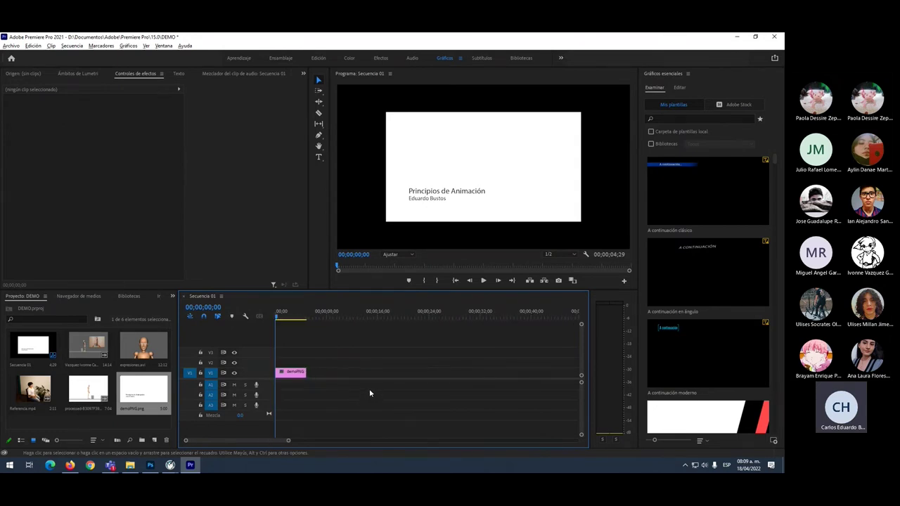
pyautogui.keyDown('alt'); pyautogui.scroll(-5, 369, 389); pyautogui.keyUp('alt')
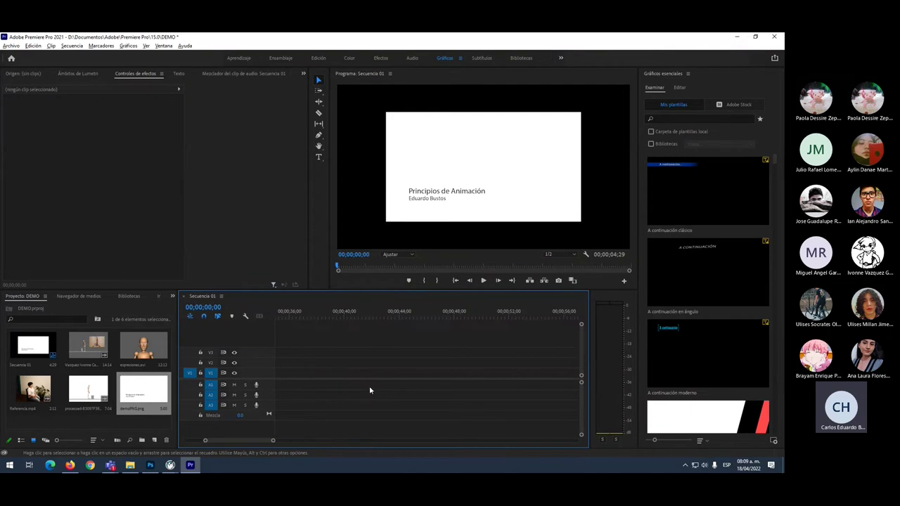
pyautogui.keyDown('alt'); pyautogui.scroll(-5, 376, 394); pyautogui.keyUp('alt')
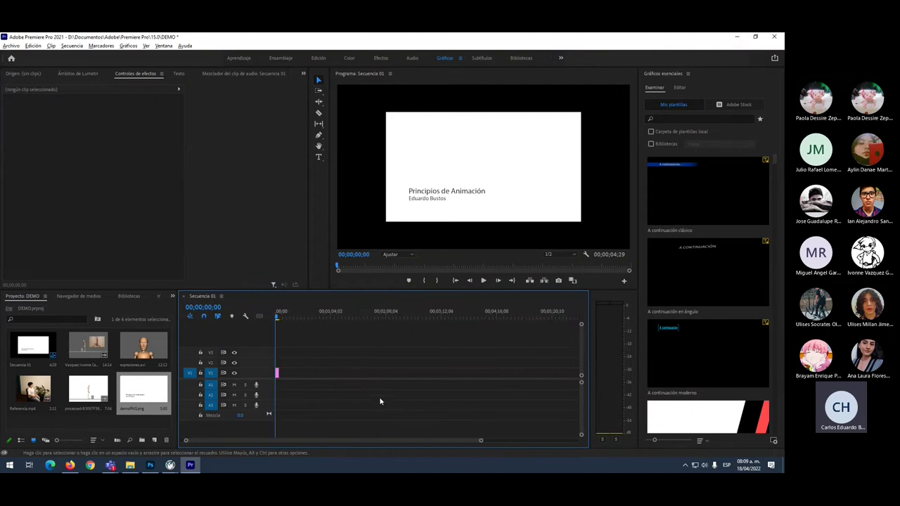
pyautogui.moveTo(328, 441); pyautogui.dragTo(253, 440)
# Step: Open the speed/duration settings of the demoPNG clip on V1
pyautogui.moveTo(278, 318); pyautogui.dragTo(282, 319)
pyautogui.click(280, 373)
pyautogui.rightClick(281, 376)
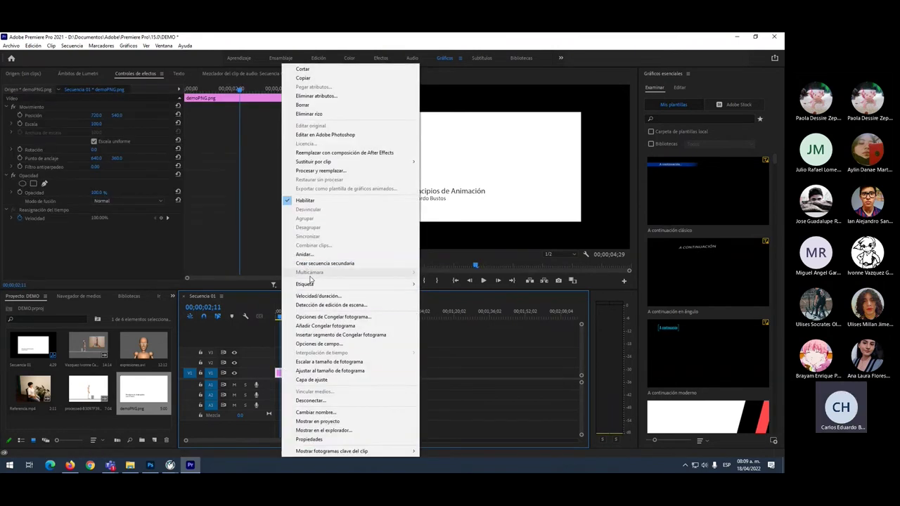
pyautogui.moveTo(314, 284)
pyautogui.click(309, 296)
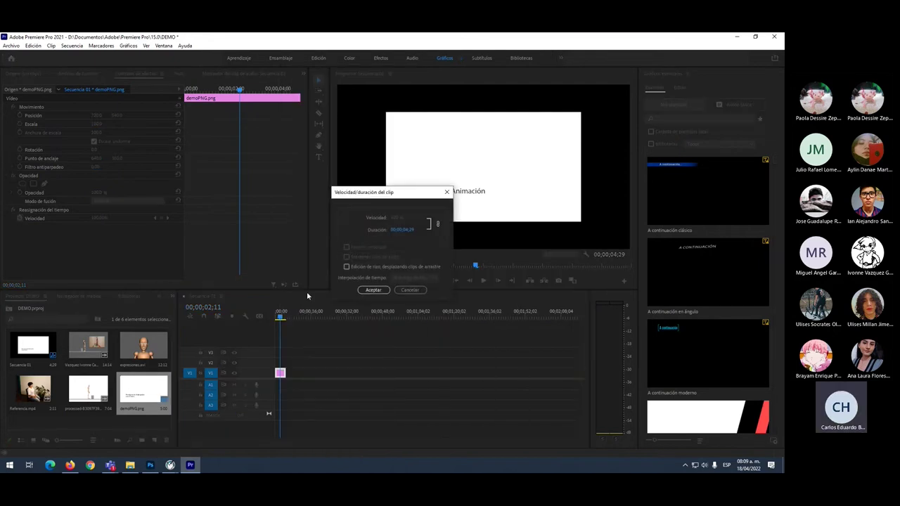
pyautogui.click(406, 231)
pyautogui.click(409, 230)
# Step: Switch to the browser and check the required cover duration in the course's Actividad 14 Demo reel instructions under Entregables y Tareas
pyautogui.hotkey('alt', 'Tab')
pyautogui.hotkey('alt', 'Tab')
pyautogui.hotkey('alt', 'Tab')
pyautogui.hotkey('alt', 'Tab')
pyautogui.hotkey('alt', 'Tab')
pyautogui.hotkey('alt', 'Tab')
pyautogui.hotkey('alt', 'Tab')
pyautogui.hotkey('alt', 'Tab')
pyautogui.hotkey('alt', 'Tab')
pyautogui.hotkey('alt', 'Tab')
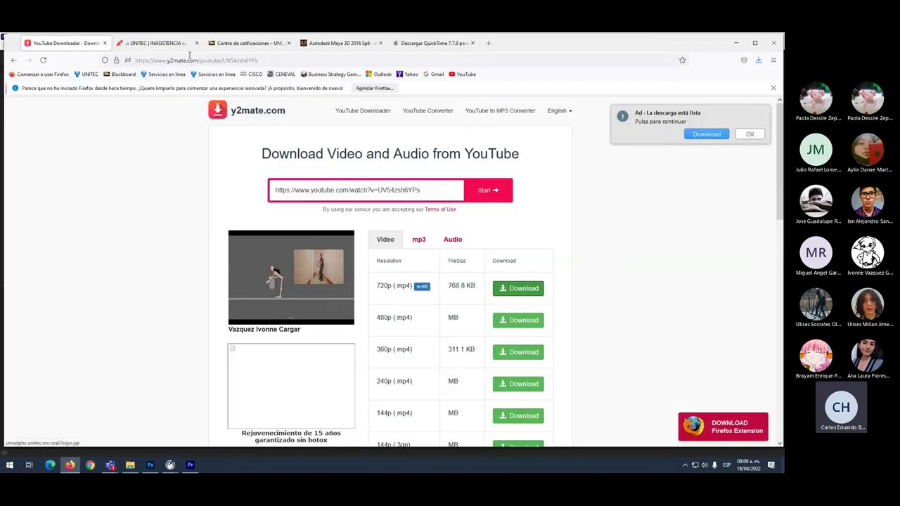
pyautogui.click(246, 43)
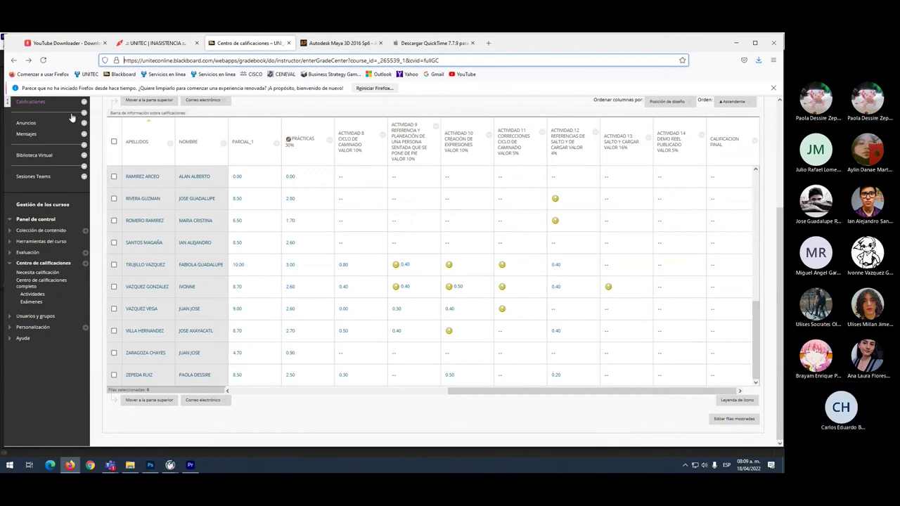
pyautogui.scroll(3, 32, 235)
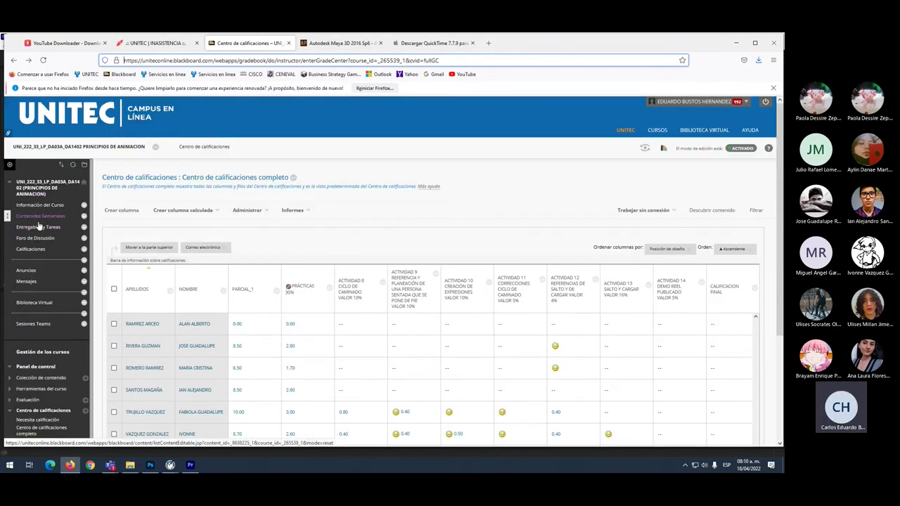
pyautogui.click(38, 227)
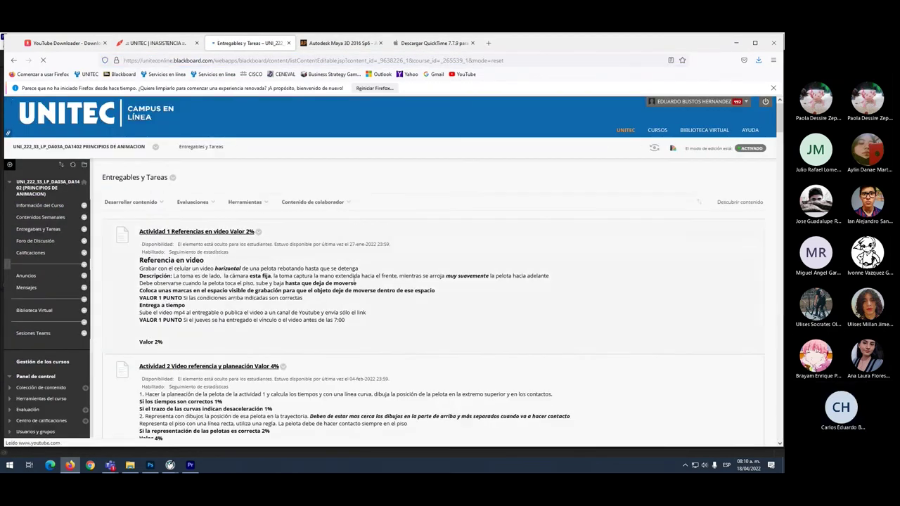
pyautogui.scroll(-10, 422, 324)
pyautogui.scroll(-20, 461, 362)
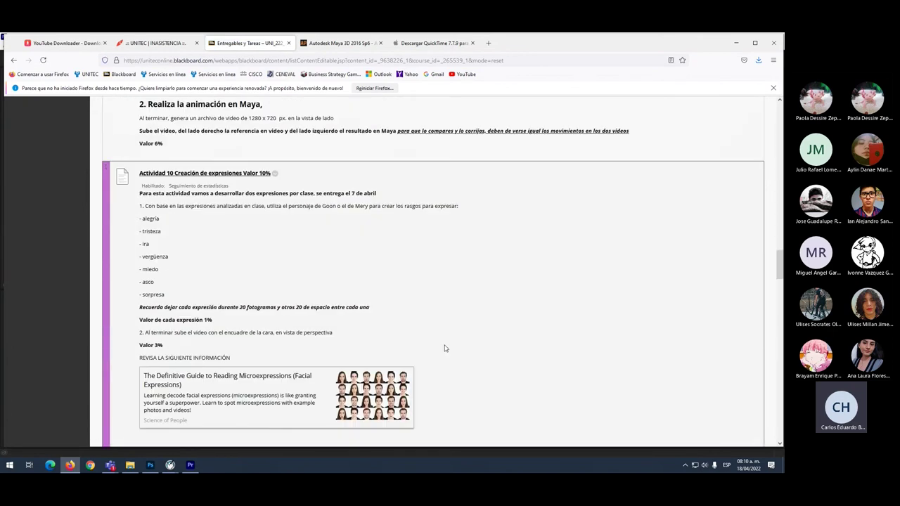
pyautogui.scroll(-20, 435, 346)
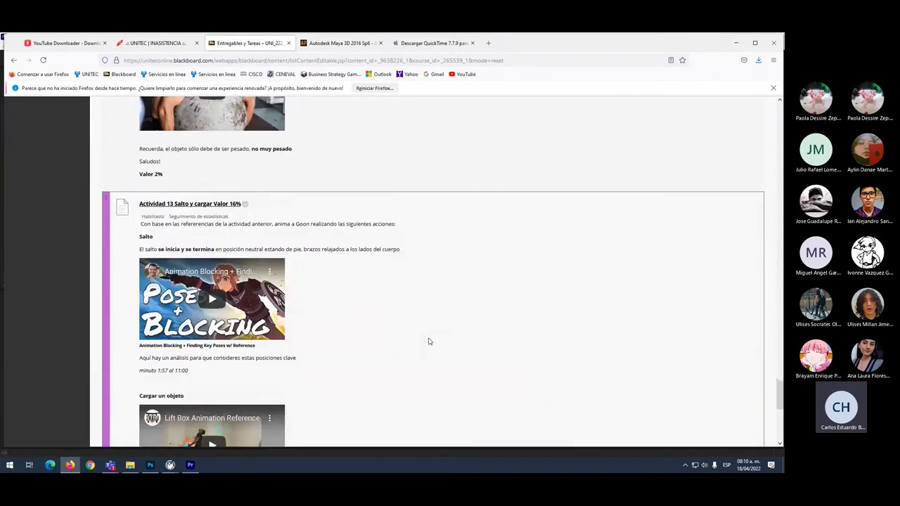
pyautogui.moveTo(239, 289); pyautogui.dragTo(251, 289)
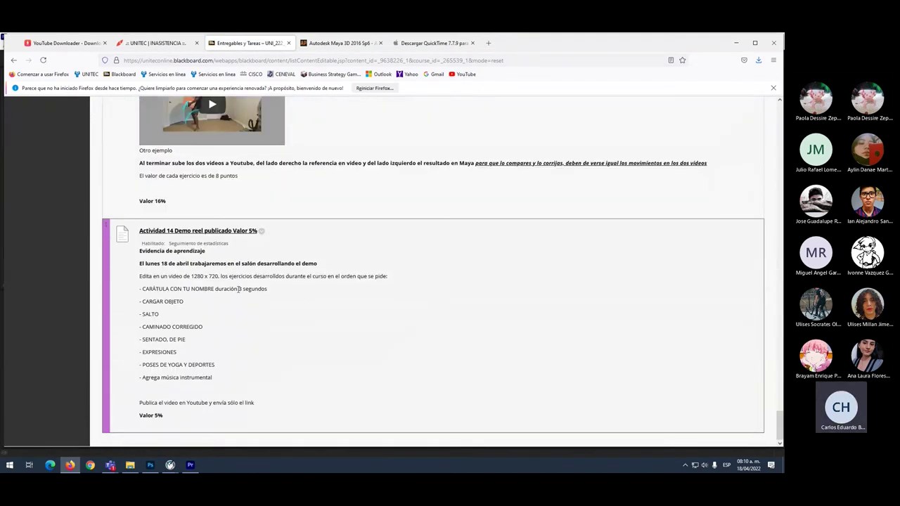
# Step: Return to Premiere Pro and set the demoPNG clip's duration to 3 seconds
pyautogui.hotkey('alt', 'Tab')
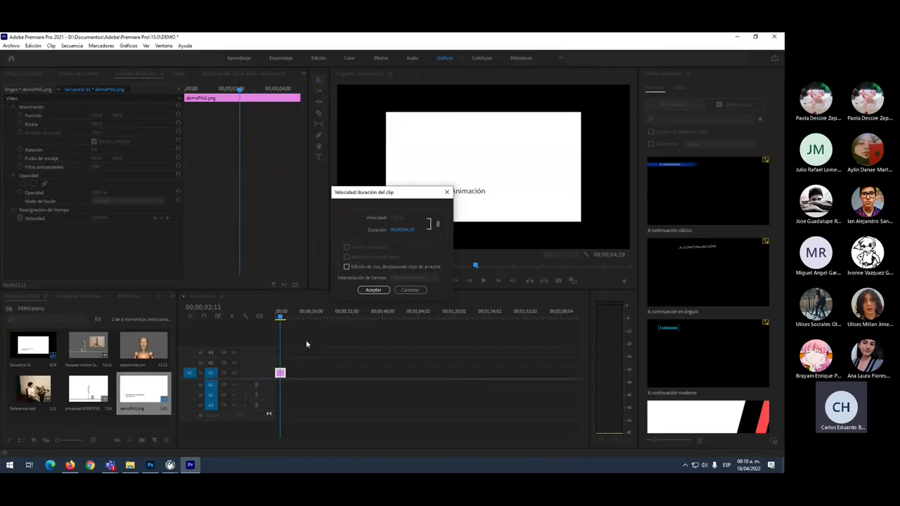
pyautogui.click(406, 231)
pyautogui.click(409, 230)
pyautogui.moveTo(413, 230); pyautogui.dragTo(417, 229)
pyautogui.click(373, 290)
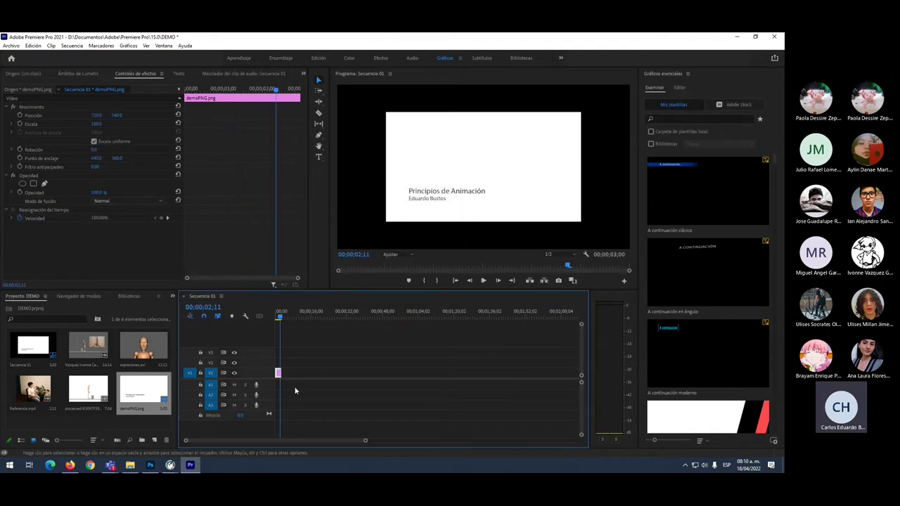
# Step: Play the sequence from the start to review the title cover
pyautogui.moveTo(279, 316); pyautogui.dragTo(255, 313)
pyautogui.press('space')
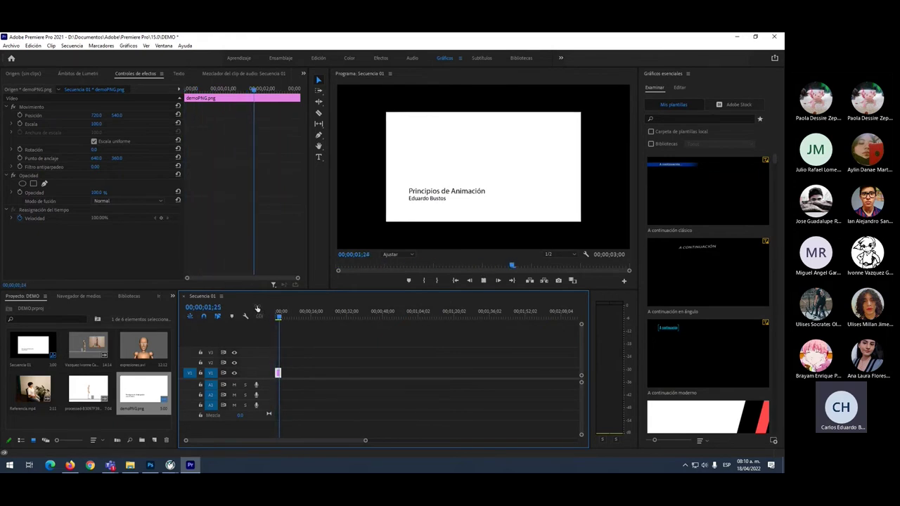
pyautogui.press('space')
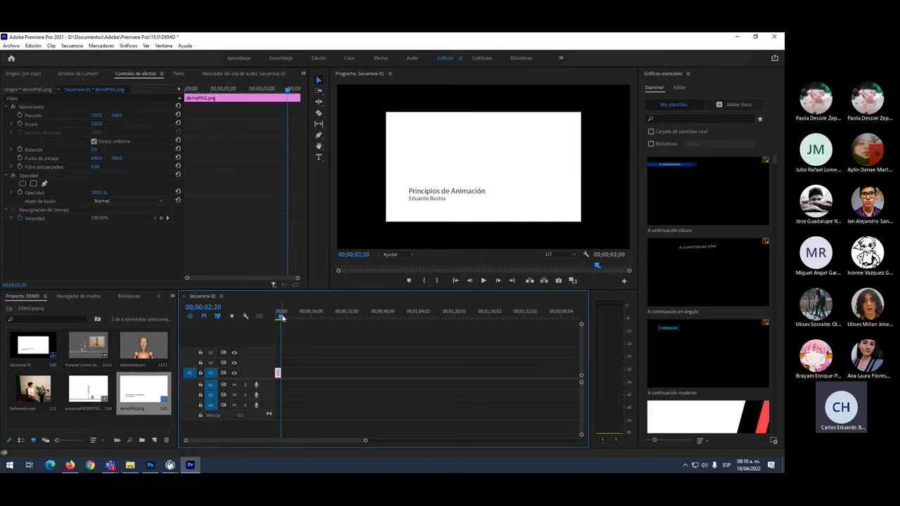
# Step: Add the MP4 imported from the desktop after the title cover on V1, unlink its audio and delete that audio
pyautogui.click(77, 346)
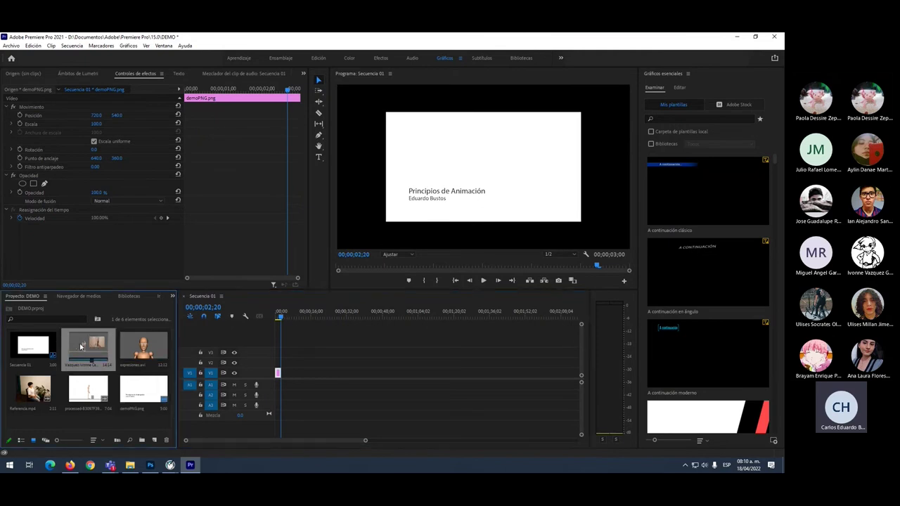
pyautogui.moveTo(77, 353); pyautogui.dragTo(289, 386)
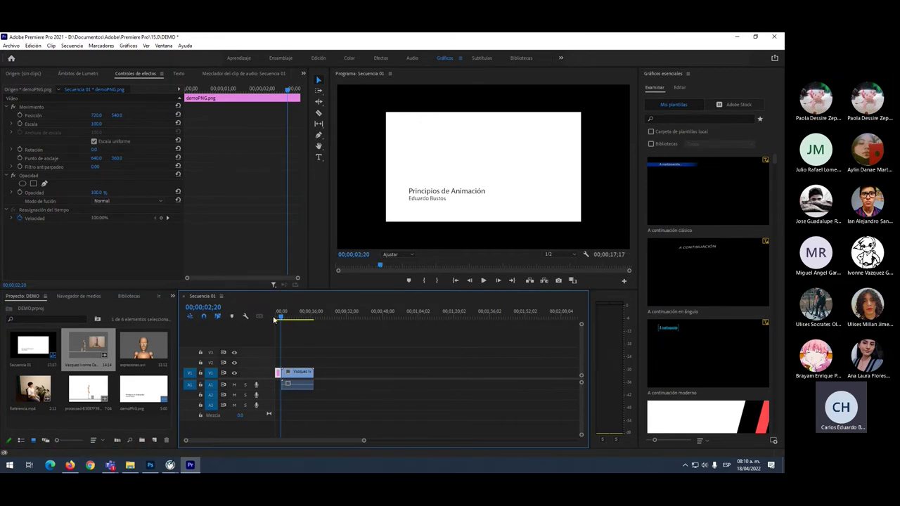
pyautogui.moveTo(281, 317); pyautogui.dragTo(291, 317)
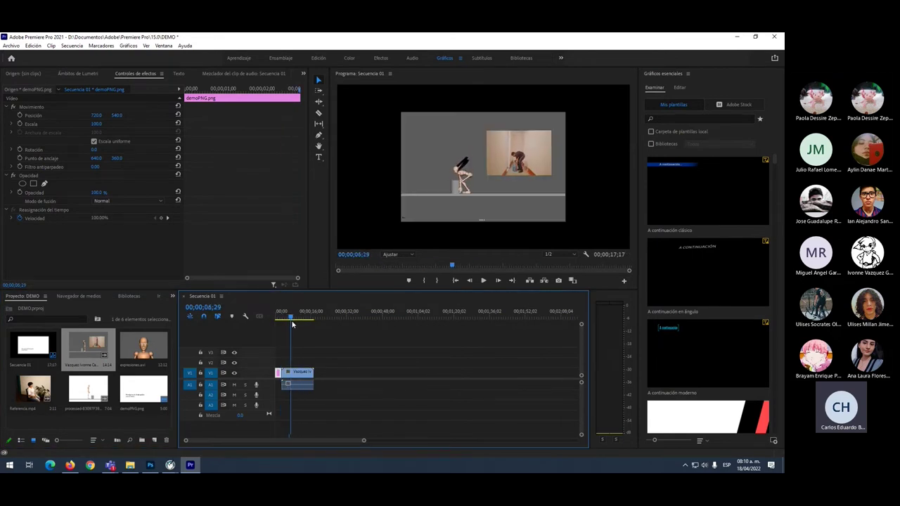
pyautogui.rightClick(302, 388)
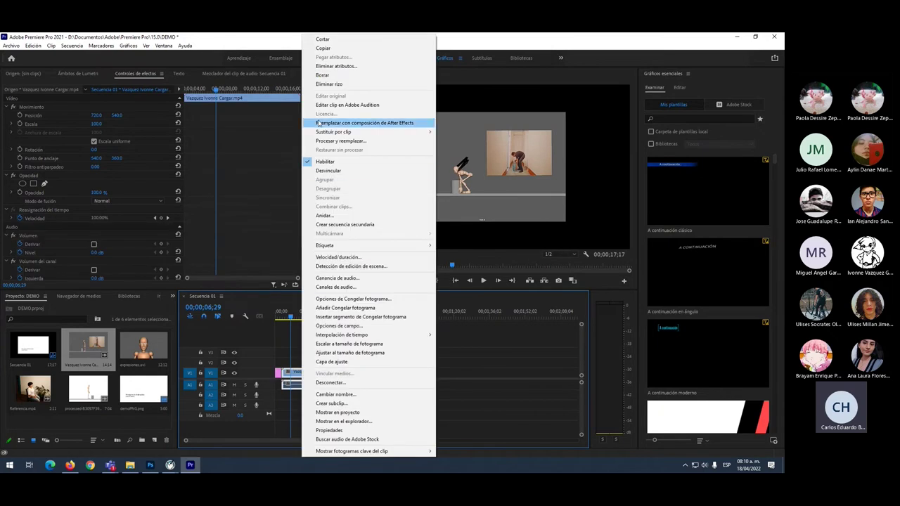
pyautogui.click(328, 171)
pyautogui.click(306, 384)
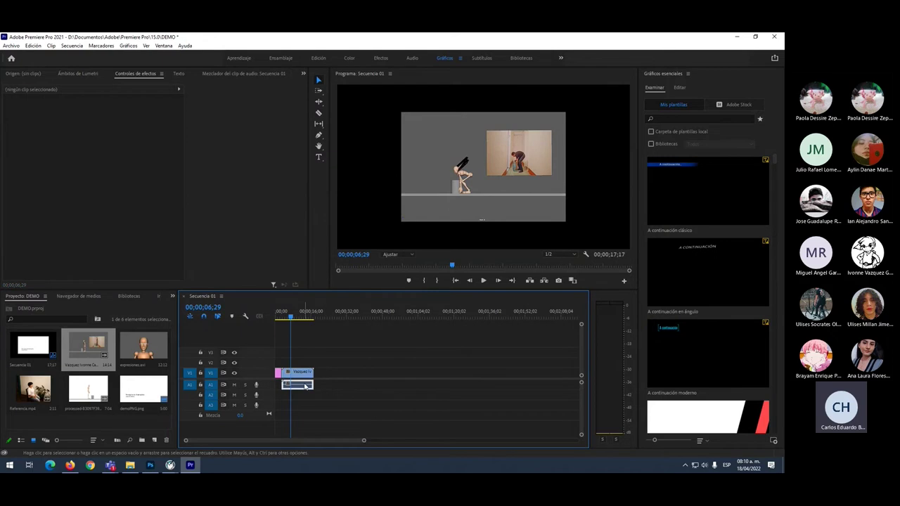
pyautogui.press('Delete')
# Step: Append the expresiones AVI and the processed MP4 to V1 after the existing clips and scrub through the processed clip
pyautogui.moveTo(135, 349); pyautogui.dragTo(317, 383)
pyautogui.moveTo(292, 317); pyautogui.dragTo(315, 318)
pyautogui.moveTo(88, 396); pyautogui.dragTo(349, 385)
pyautogui.moveTo(316, 317); pyautogui.dragTo(353, 318)
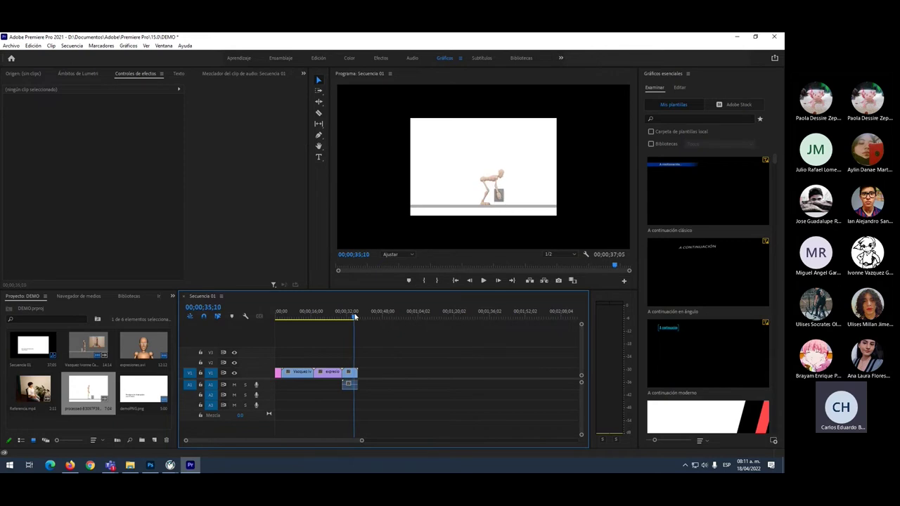
pyautogui.moveTo(354, 318)
pyautogui.mouseDown()
pyautogui.moveTo(363, 319)
pyautogui.moveTo(337, 318)
pyautogui.moveTo(367, 319)
pyautogui.moveTo(350, 317)
pyautogui.mouseUp()
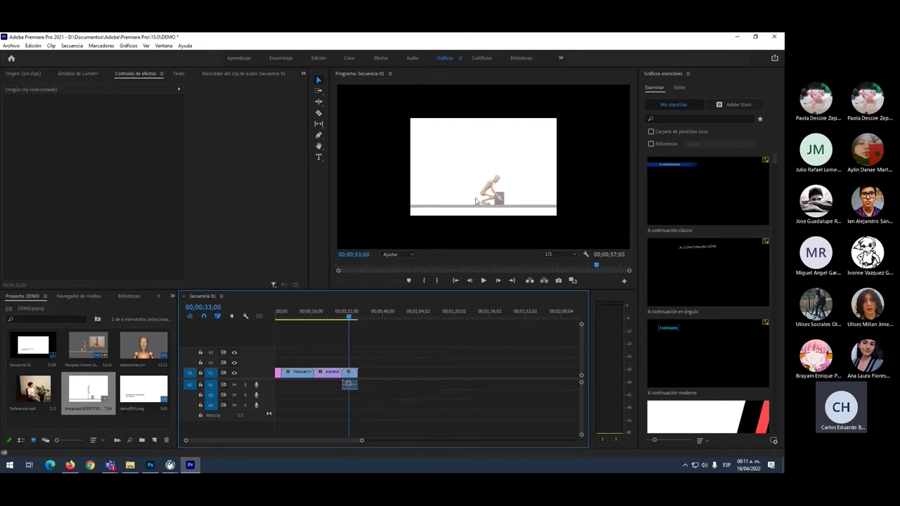
pyautogui.moveTo(347, 317)
pyautogui.mouseDown()
pyautogui.moveTo(358, 317)
pyautogui.moveTo(345, 316)
pyautogui.moveTo(353, 310)
pyautogui.mouseUp()
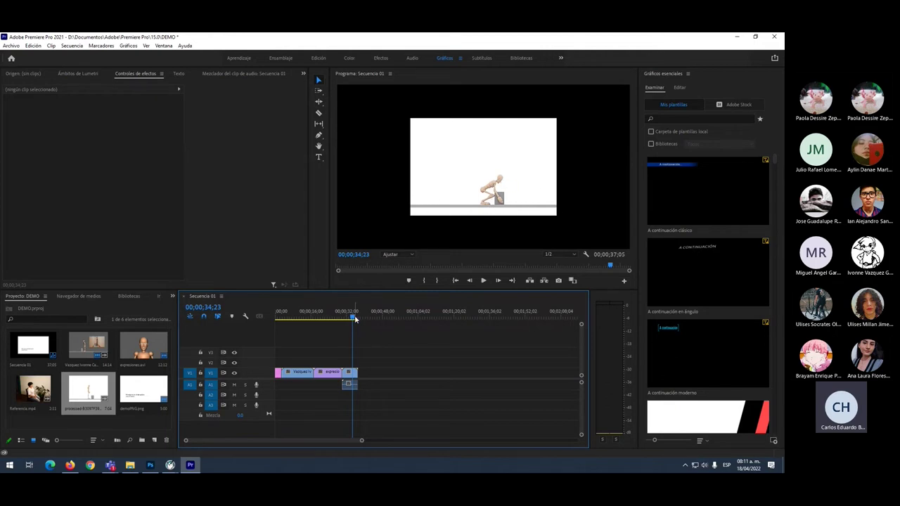
# Step: Delete the processed MP4 clip together with its linked audio from the end of the sequence
pyautogui.rightClick(356, 366)
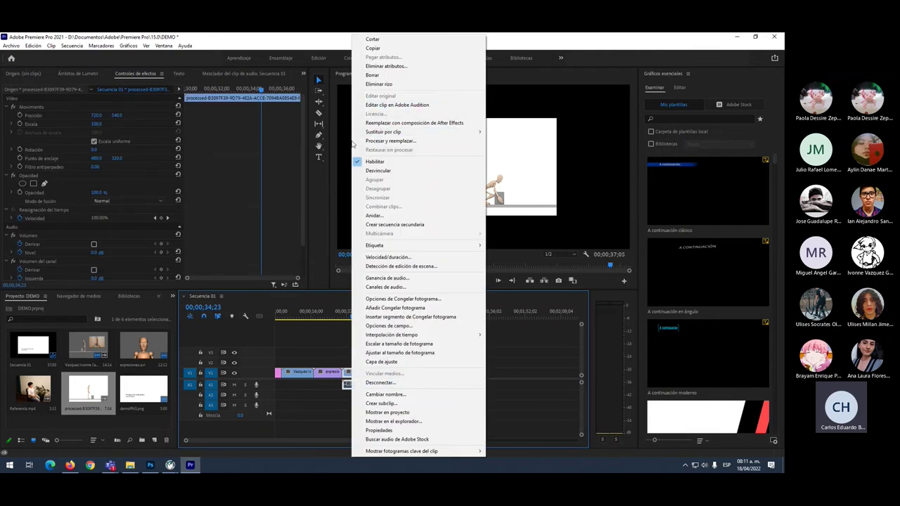
pyautogui.click(340, 239)
pyautogui.click(392, 377)
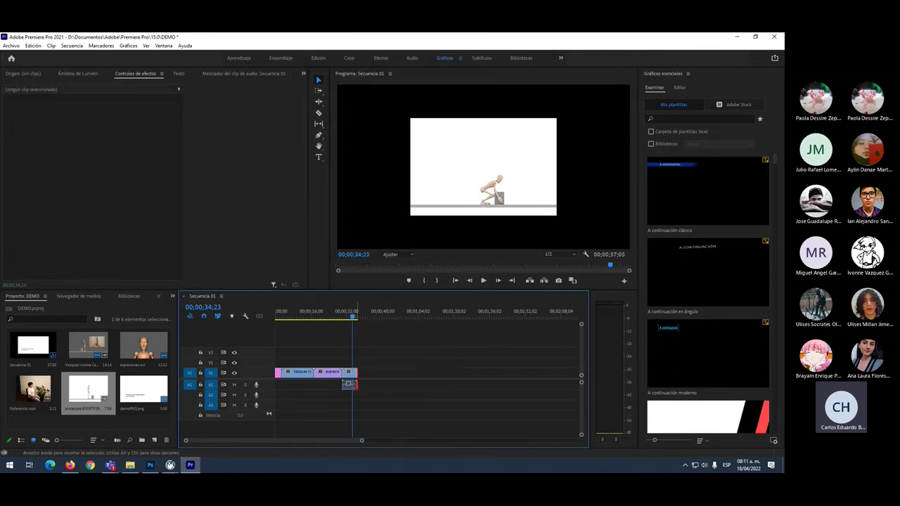
pyautogui.click(348, 384)
pyautogui.press('Delete')
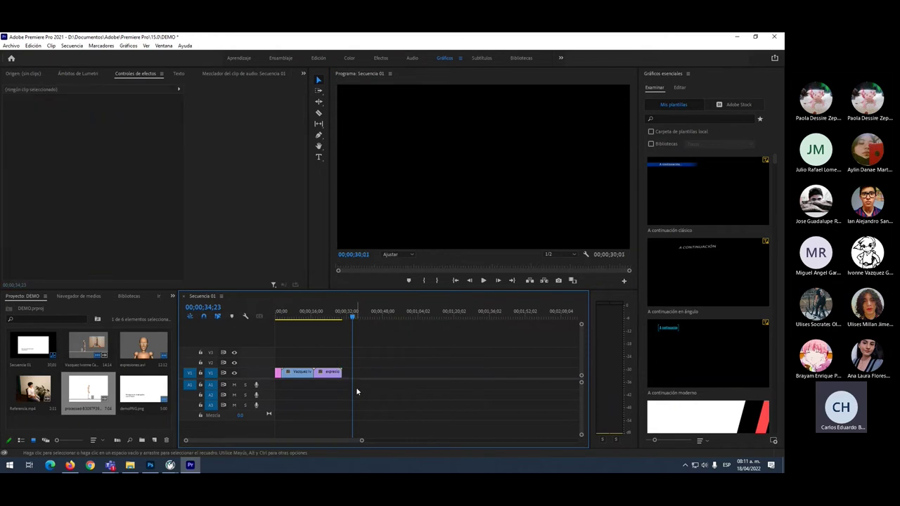
# Step: Restore the deleted processed MP4 clip at the end of the sequence, unlink its audio and delete only that audio
pyautogui.hotkey('ctrl', 'z')
pyautogui.click(349, 372)
pyautogui.click(350, 375)
pyautogui.click(354, 378)
pyautogui.rightClick(354, 378)
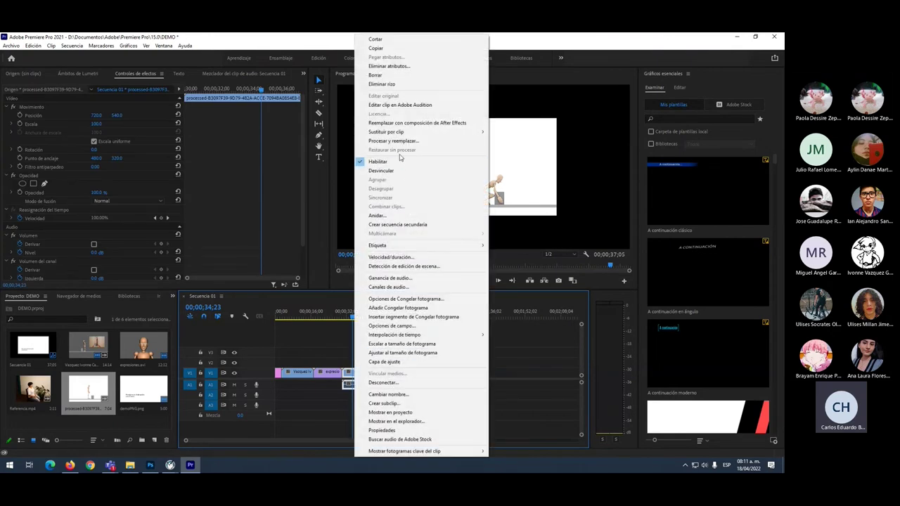
pyautogui.click(381, 171)
pyautogui.click(348, 385)
pyautogui.press('Delete')
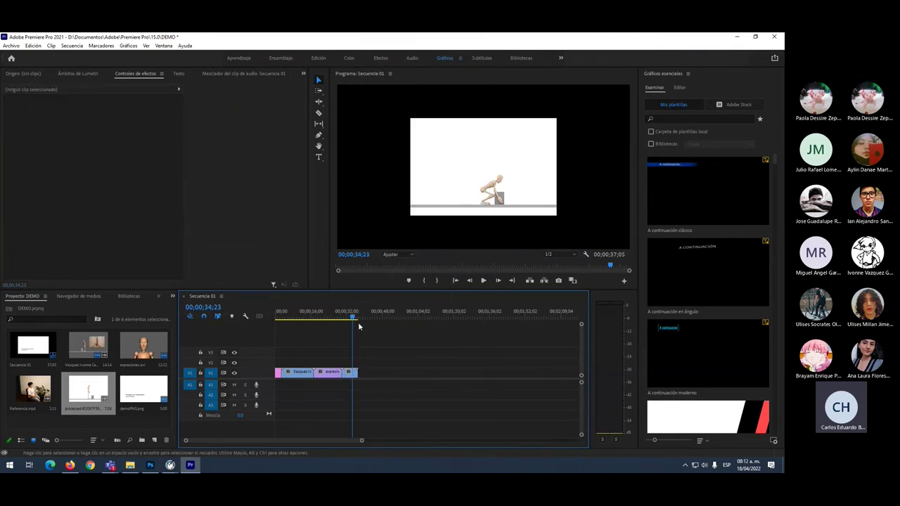
# Step: Select the processed clip in the program monitor and enlarge it to a scale of about 227.5
pyautogui.moveTo(352, 316)
pyautogui.mouseDown()
pyautogui.moveTo(312, 316)
pyautogui.moveTo(351, 318)
pyautogui.moveTo(343, 317)
pyautogui.mouseUp()
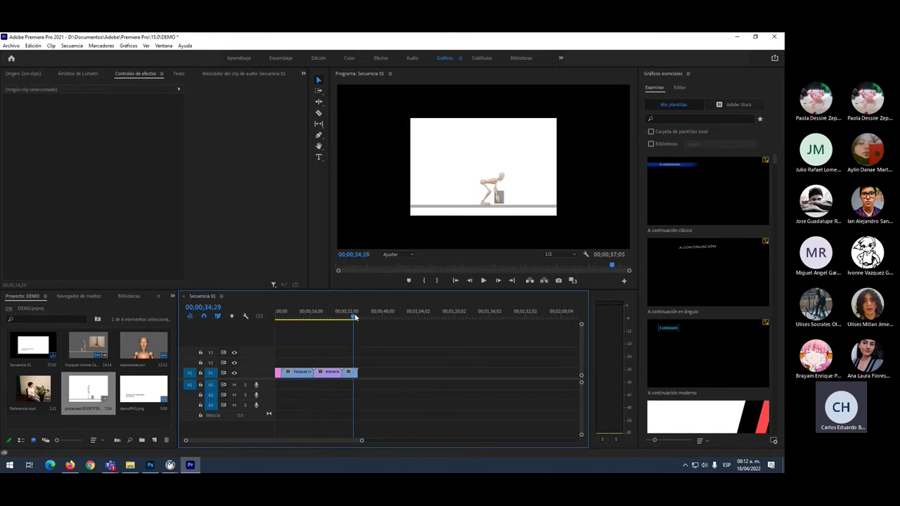
pyautogui.click(487, 178)
pyautogui.click(487, 177)
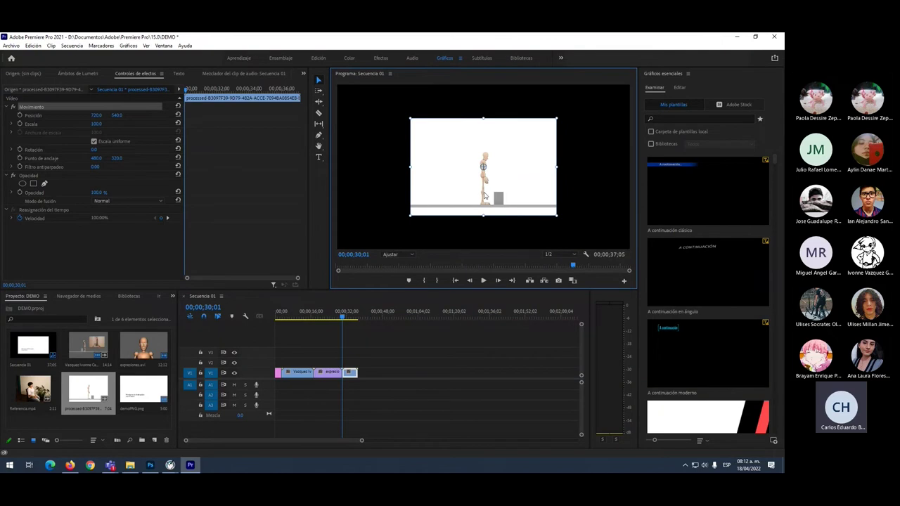
pyautogui.press('Right')
pyautogui.press('Right')
pyautogui.click(374, 197)
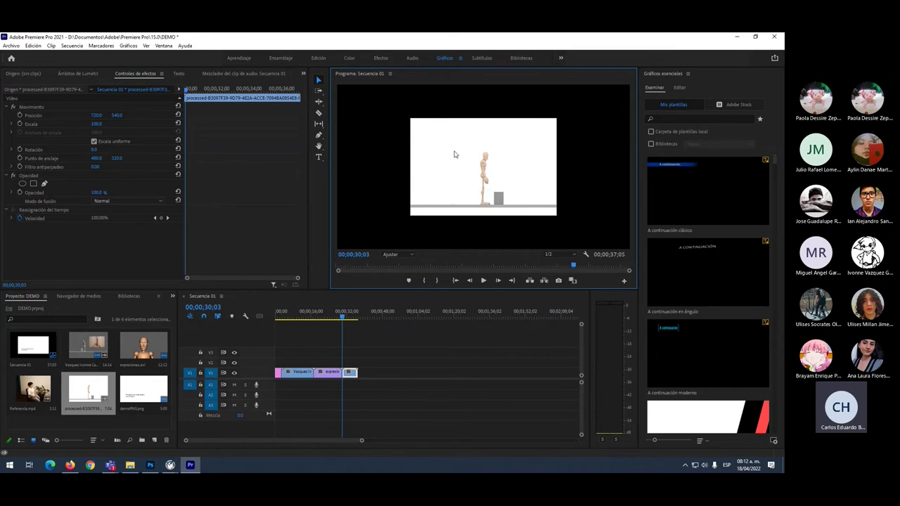
pyautogui.click(454, 155)
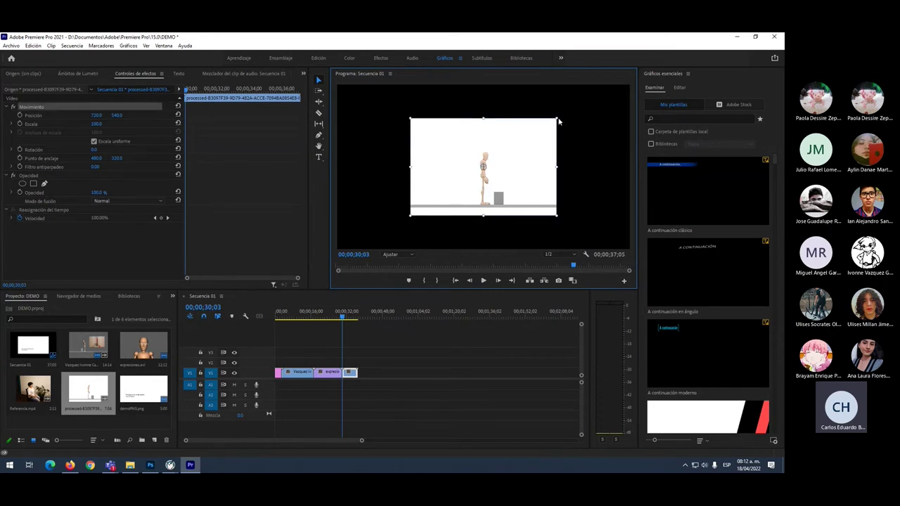
pyautogui.moveTo(557, 117); pyautogui.dragTo(661, 55)
# Step: Scale the processed clip to about 280 and reposition it at 427, 380 so it fills the sequence frame
pyautogui.click(405, 255)
pyautogui.click(396, 272)
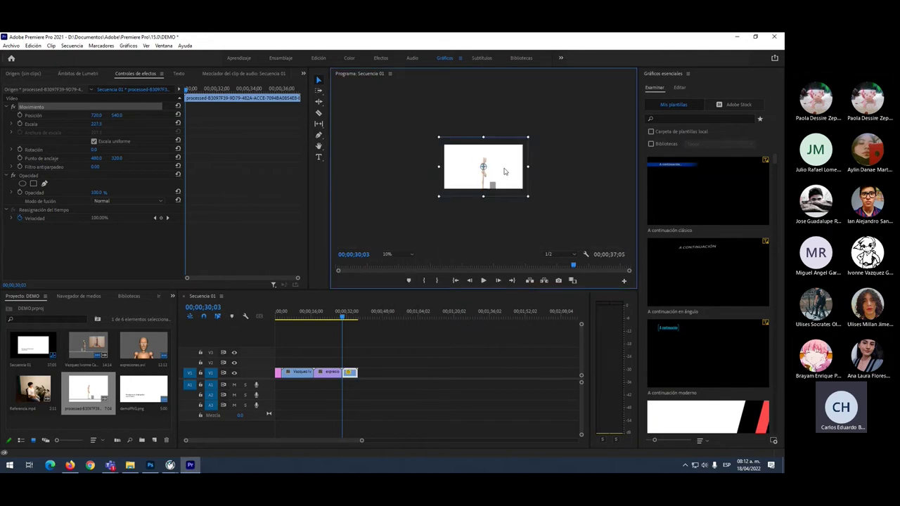
pyautogui.moveTo(528, 195); pyautogui.dragTo(533, 201)
pyautogui.moveTo(489, 165)
pyautogui.mouseDown()
pyautogui.moveTo(484, 156)
pyautogui.moveTo(498, 159)
pyautogui.moveTo(473, 157)
pyautogui.mouseUp()
pyautogui.moveTo(344, 322)
pyautogui.mouseDown()
pyautogui.moveTo(362, 322)
pyautogui.moveTo(353, 322)
pyautogui.mouseUp()
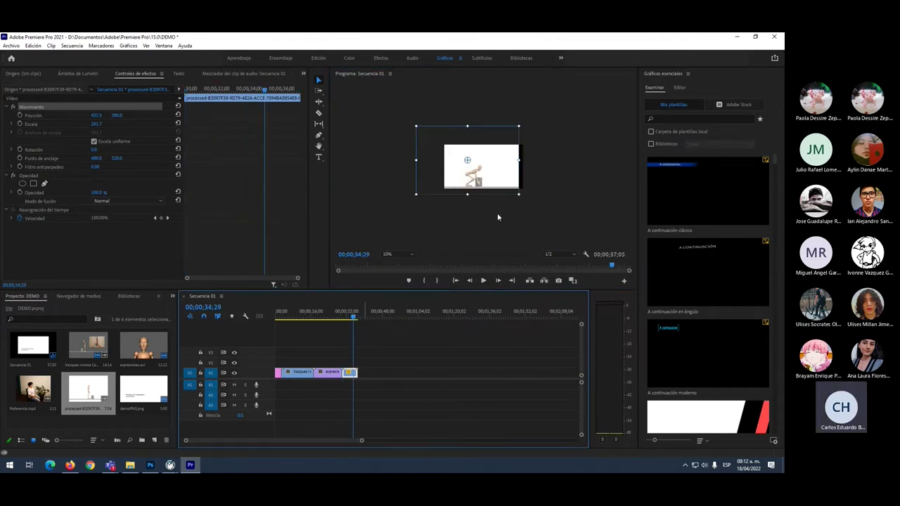
pyautogui.moveTo(526, 121); pyautogui.dragTo(522, 123)
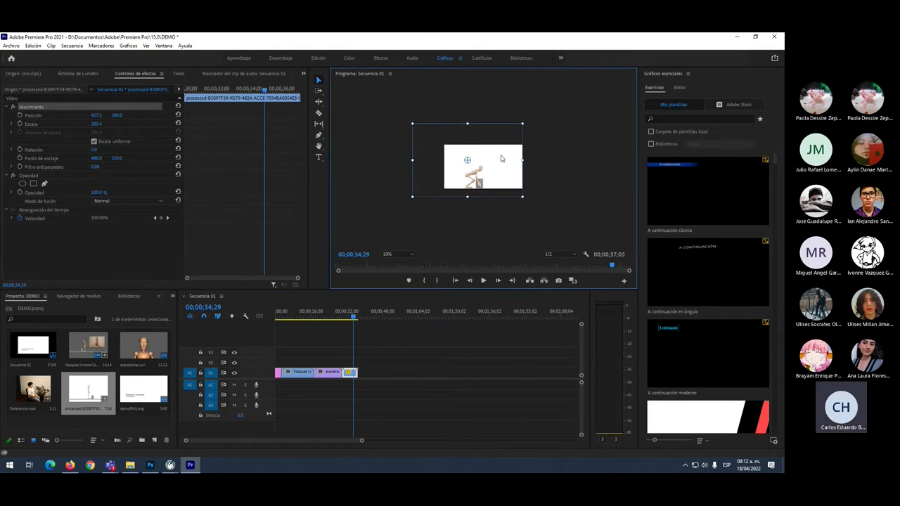
# Step: Enlarge the expresiones AVI clip to a scale of about 175.6 and reposition it so it fills the sequence frame
pyautogui.moveTo(353, 317); pyautogui.dragTo(335, 317)
pyautogui.click(479, 167)
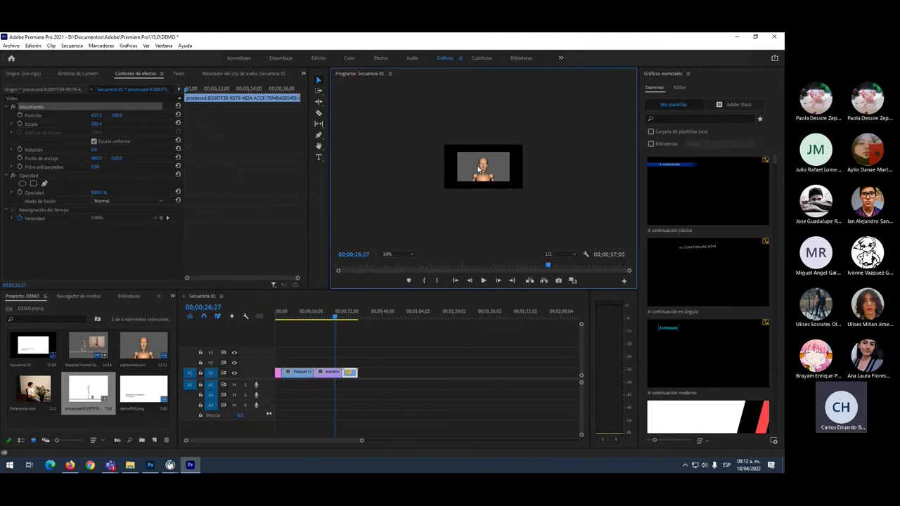
pyautogui.moveTo(472, 166); pyautogui.dragTo(475, 164)
pyautogui.click(437, 237)
pyautogui.click(479, 170)
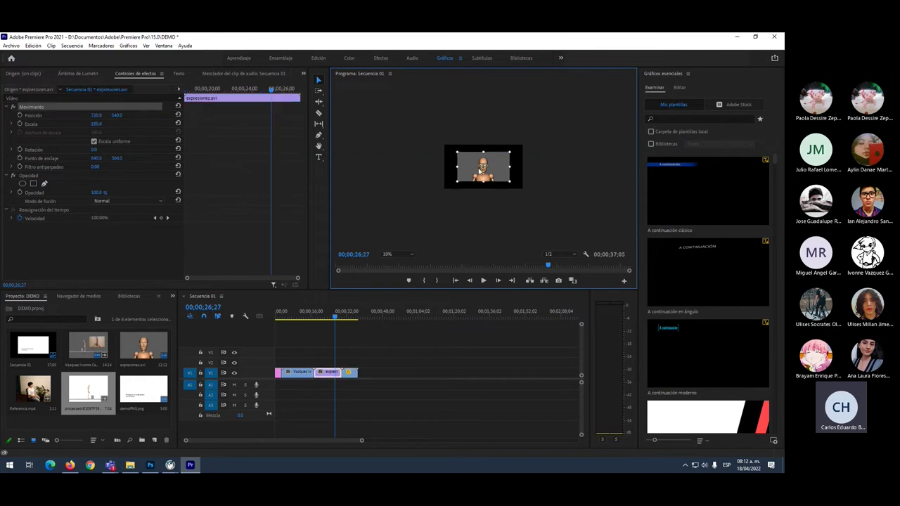
pyautogui.click(450, 188)
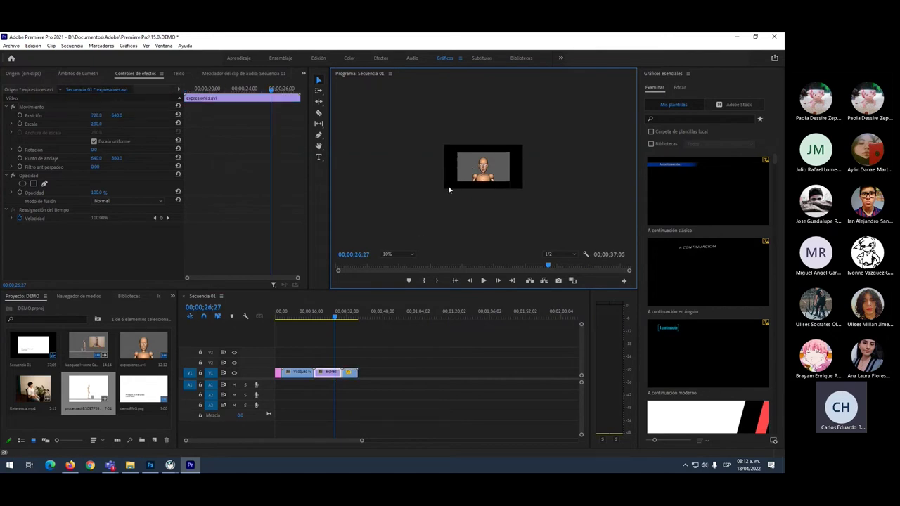
pyautogui.click(464, 181)
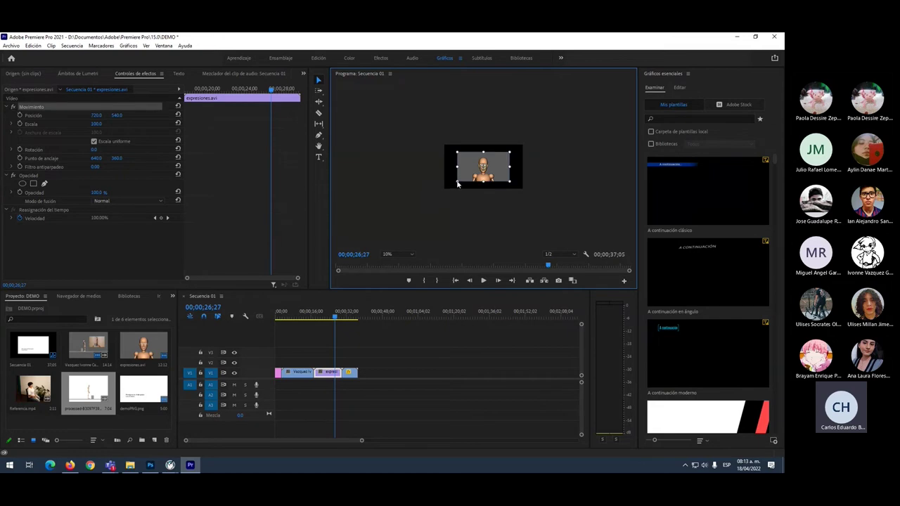
pyautogui.moveTo(457, 184); pyautogui.dragTo(456, 183)
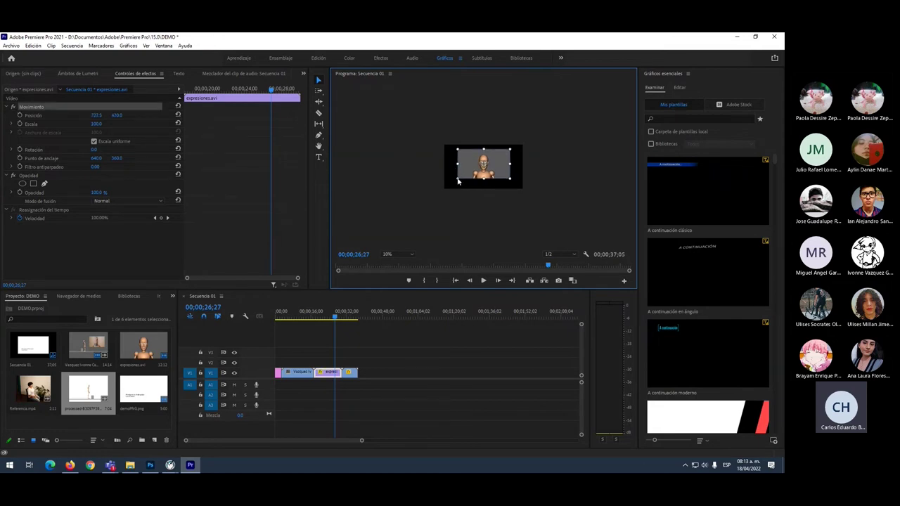
pyautogui.click(405, 254)
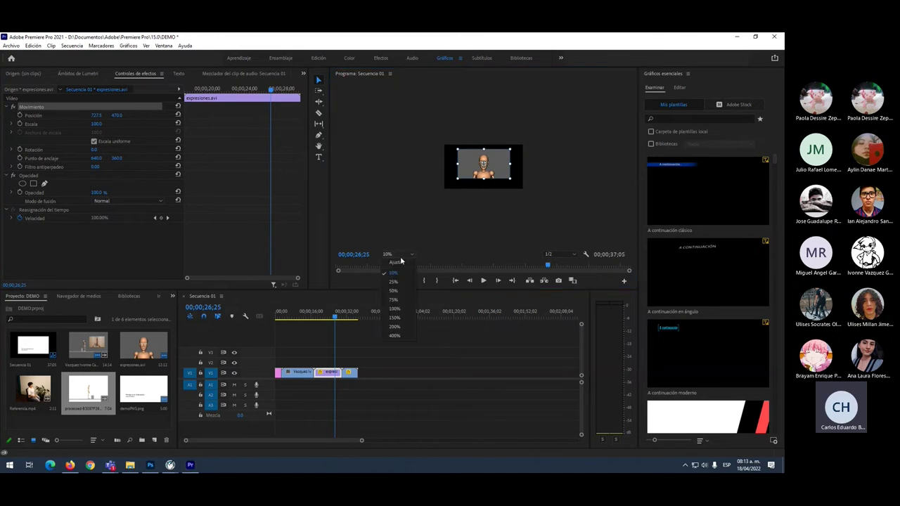
pyautogui.click(398, 288)
pyautogui.moveTo(414, 199); pyautogui.dragTo(364, 226)
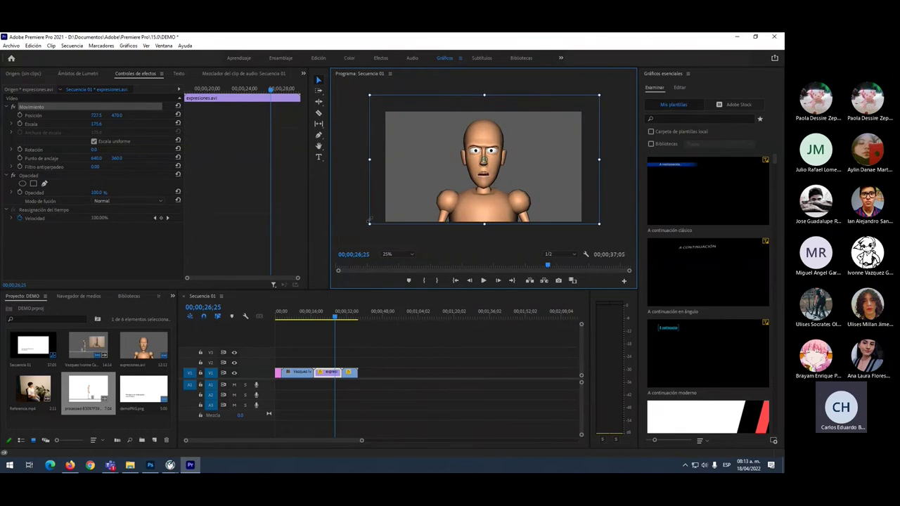
pyautogui.moveTo(446, 194); pyautogui.dragTo(460, 193)
# Step: Enlarge the MP4 clip right after the title cover to a scale of about 215.6 and reposition it to fill the frame
pyautogui.click(326, 318)
pyautogui.moveTo(326, 318); pyautogui.dragTo(299, 319)
pyautogui.click(449, 175)
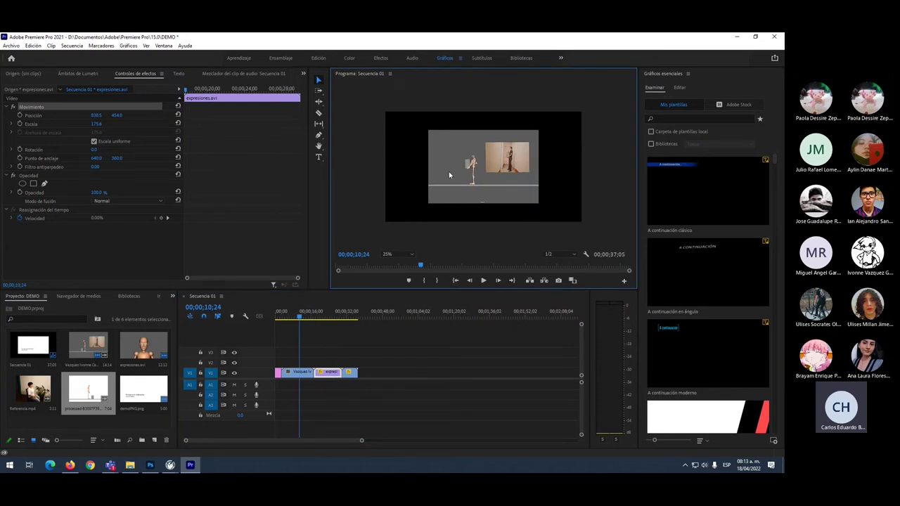
pyautogui.click(464, 244)
pyautogui.click(457, 185)
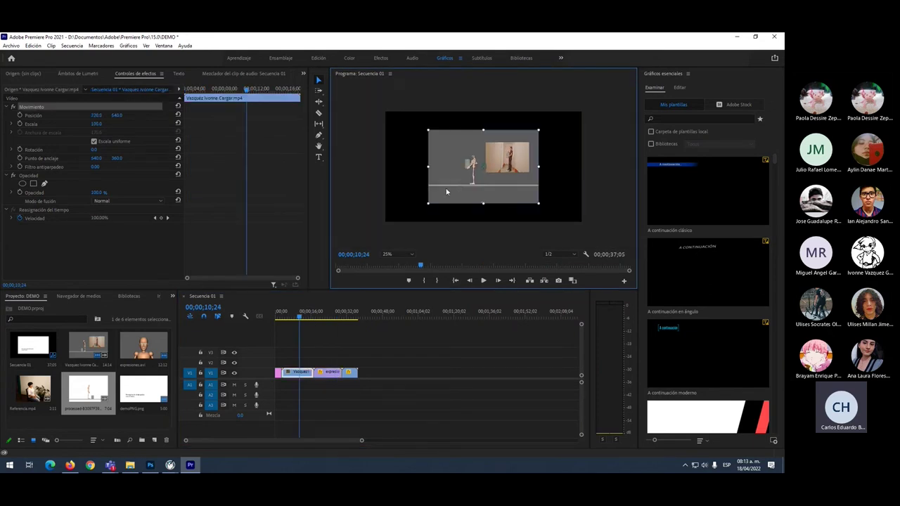
pyautogui.moveTo(428, 203); pyautogui.dragTo(304, 237)
pyautogui.moveTo(456, 192); pyautogui.dragTo(453, 208)
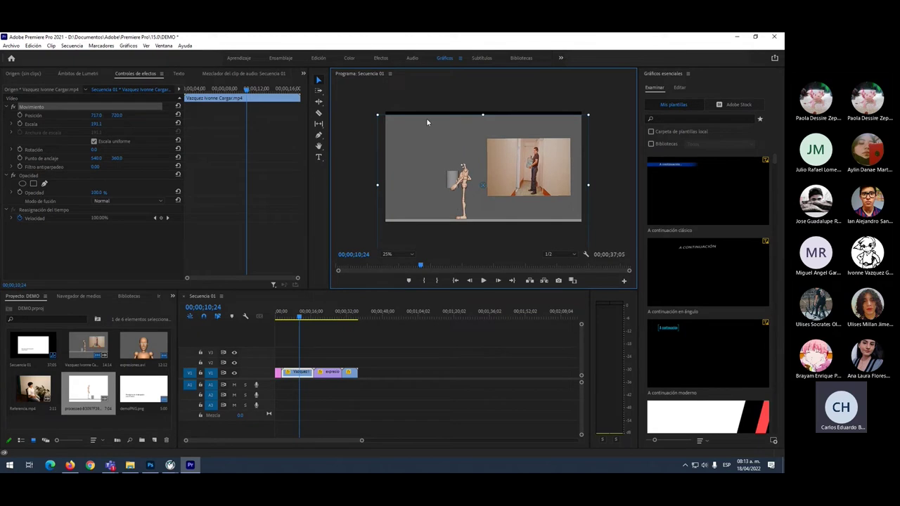
pyautogui.moveTo(377, 115); pyautogui.dragTo(363, 107)
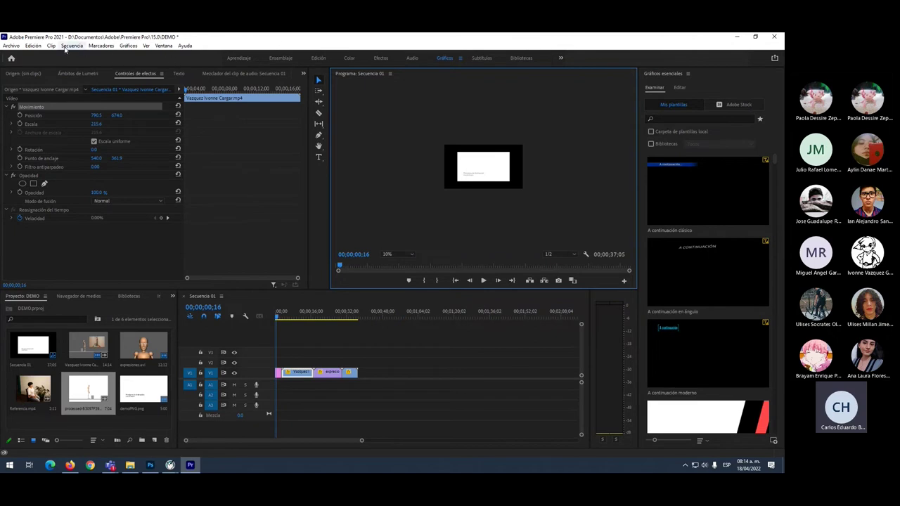
# Step: Start a media export of the sequence and choose H.264 as the format
pyautogui.click(11, 45)
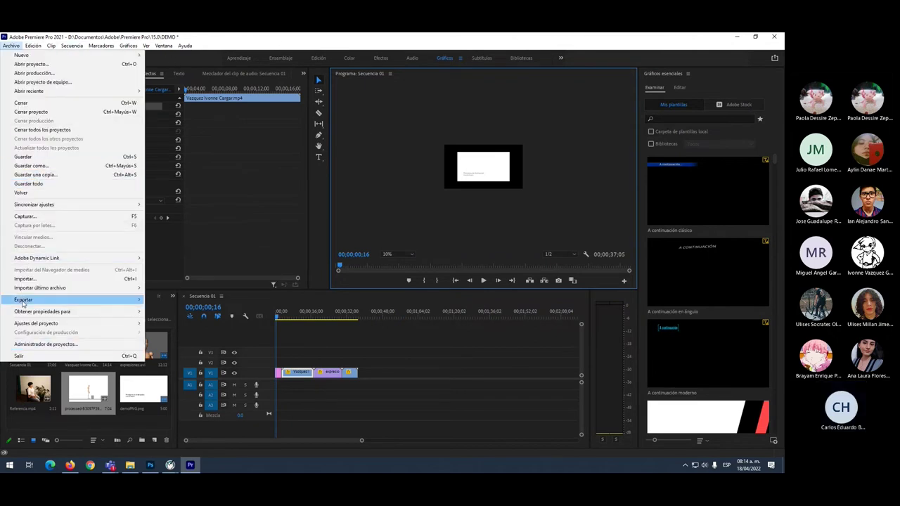
pyautogui.moveTo(25, 301)
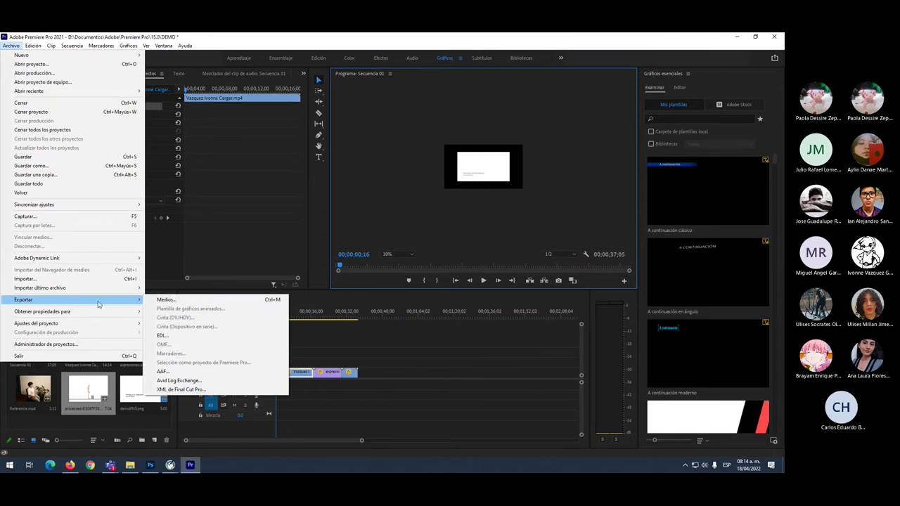
pyautogui.click(267, 301)
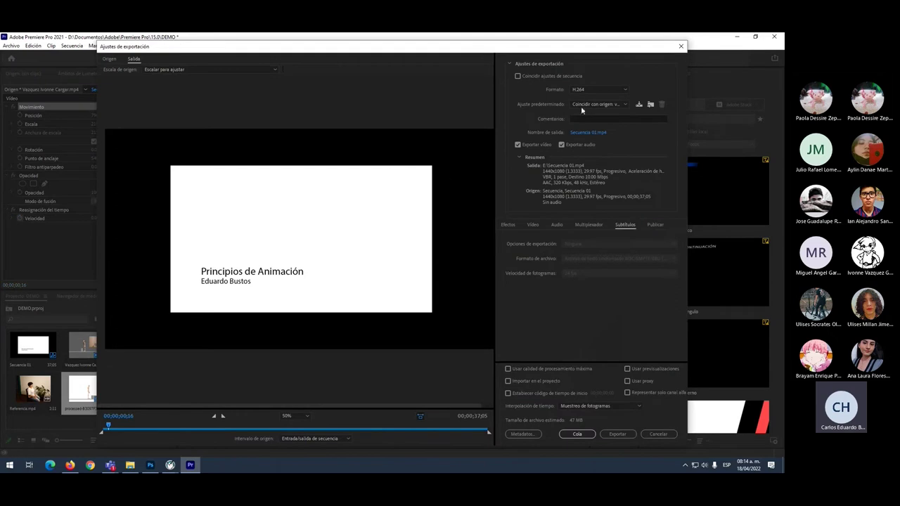
pyautogui.click(585, 89)
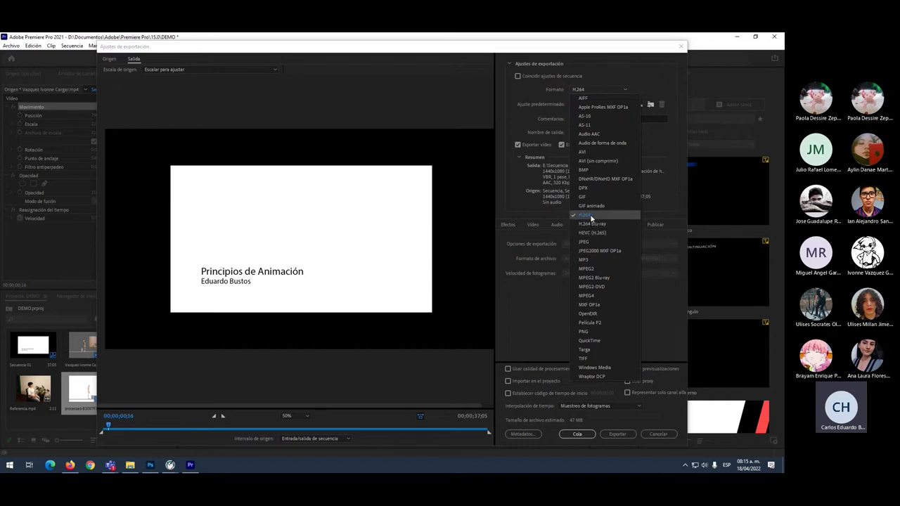
pyautogui.click(592, 216)
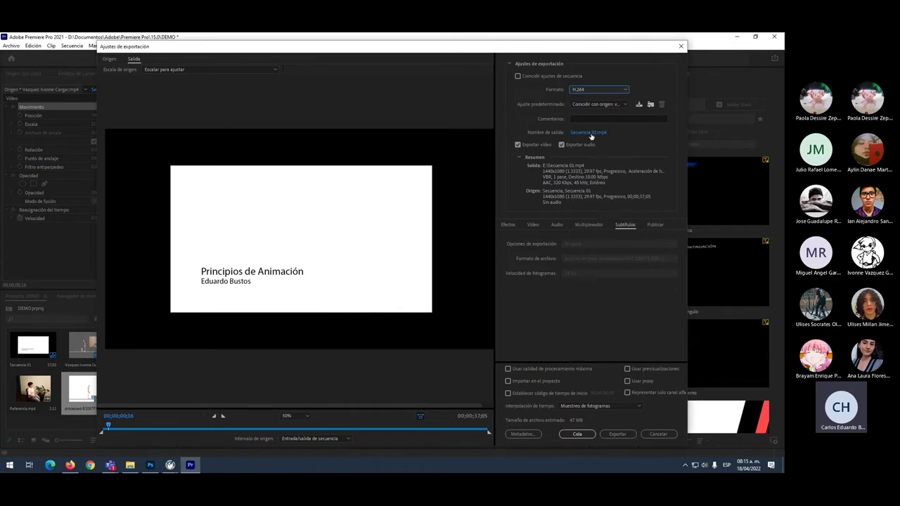
# Step: Name the export output AN_Demo and save it in the Demo folder on the desktop
pyautogui.click(580, 132)
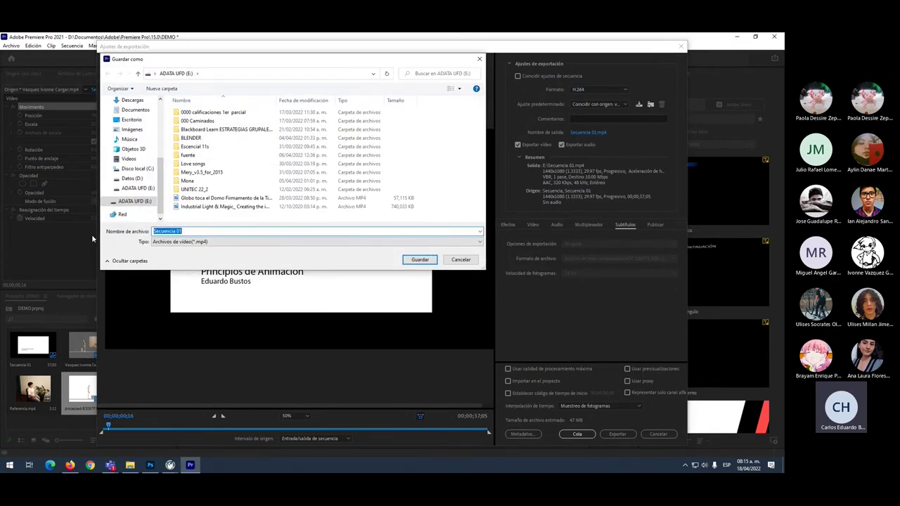
pyautogui.write('aN_Demo')
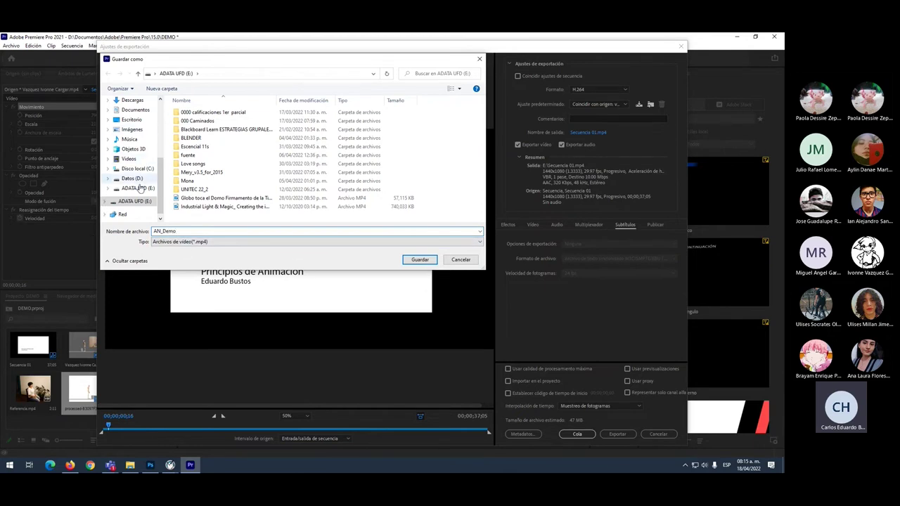
pyautogui.click(130, 120)
pyautogui.doubleClick(187, 113)
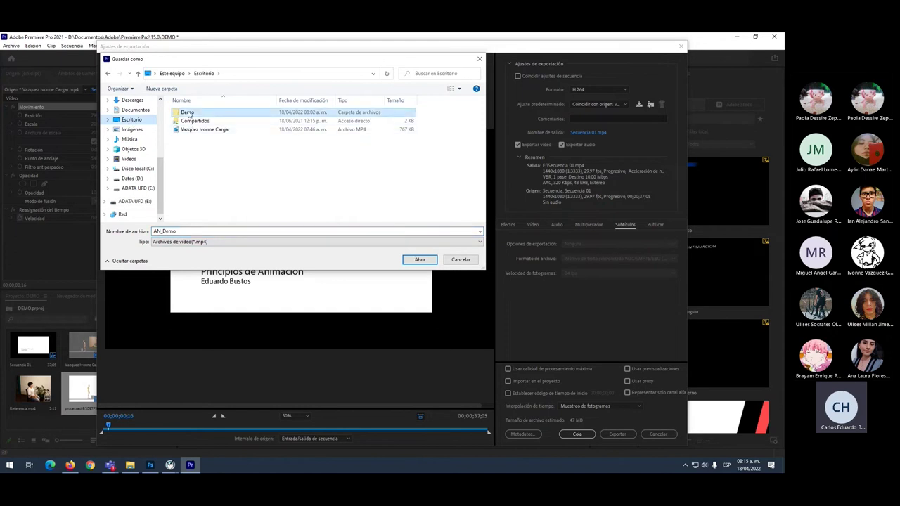
pyautogui.click(420, 260)
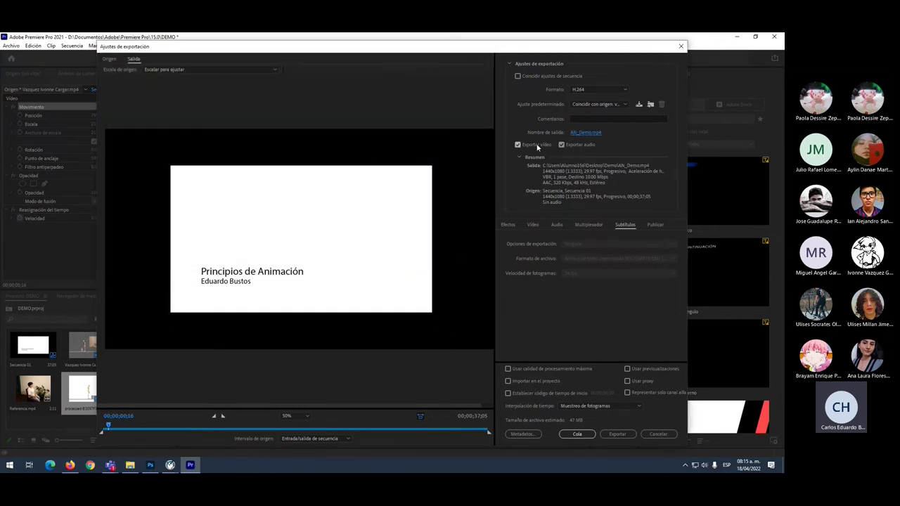
# Step: Review the export preset and the effects, video, publishing, captions, multiplexer and audio settings
pyautogui.click(517, 145)
pyautogui.click(594, 105)
pyautogui.click(594, 106)
pyautogui.click(508, 225)
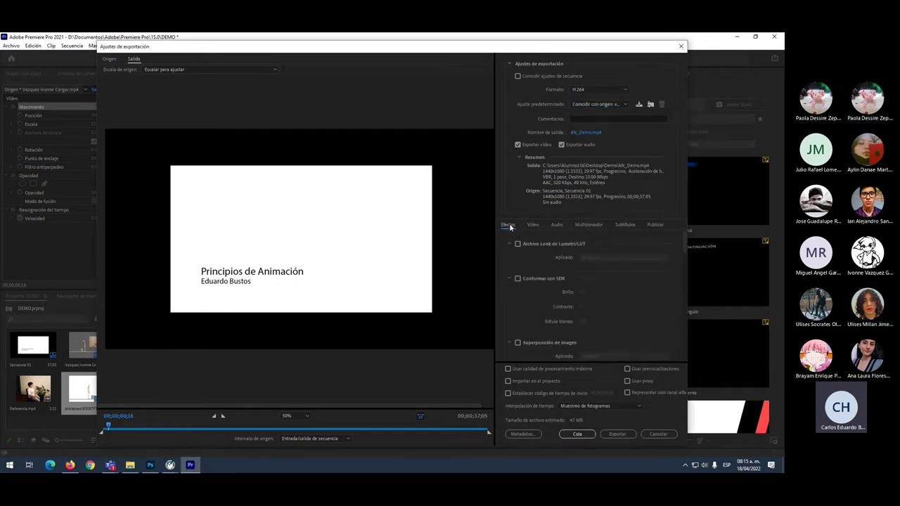
pyautogui.click(533, 225)
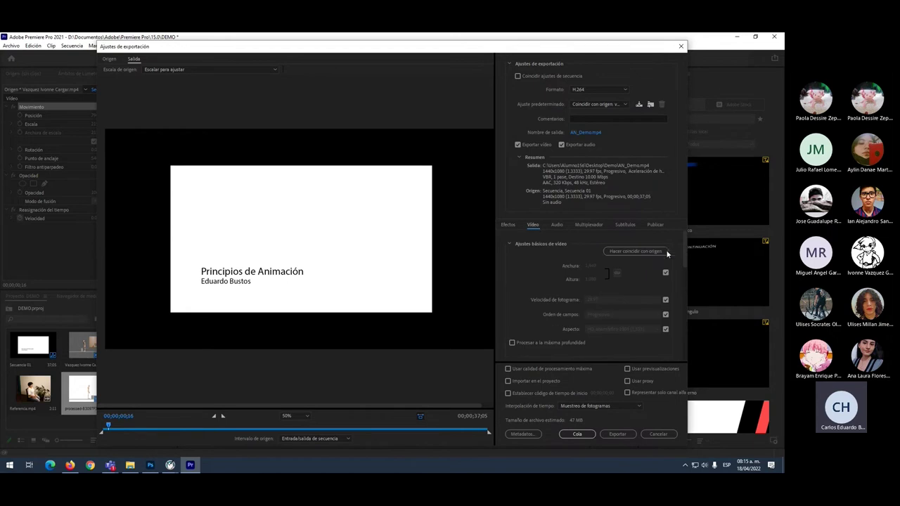
pyautogui.moveTo(682, 260); pyautogui.dragTo(685, 348)
pyautogui.click(654, 225)
pyautogui.click(625, 225)
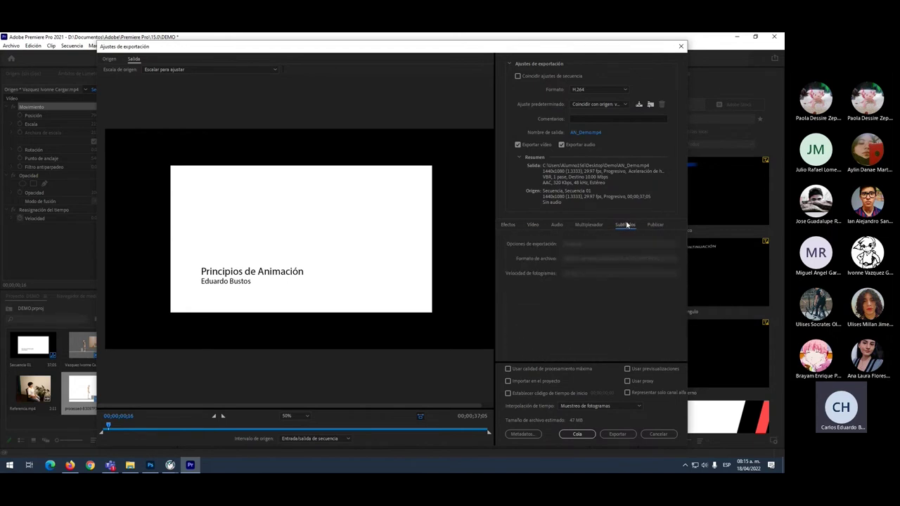
pyautogui.click(588, 225)
pyautogui.click(561, 225)
# Step: Lower the video target bitrate to 0.19 Mbps and rename the output file as AN_Demo_19
pyautogui.click(534, 226)
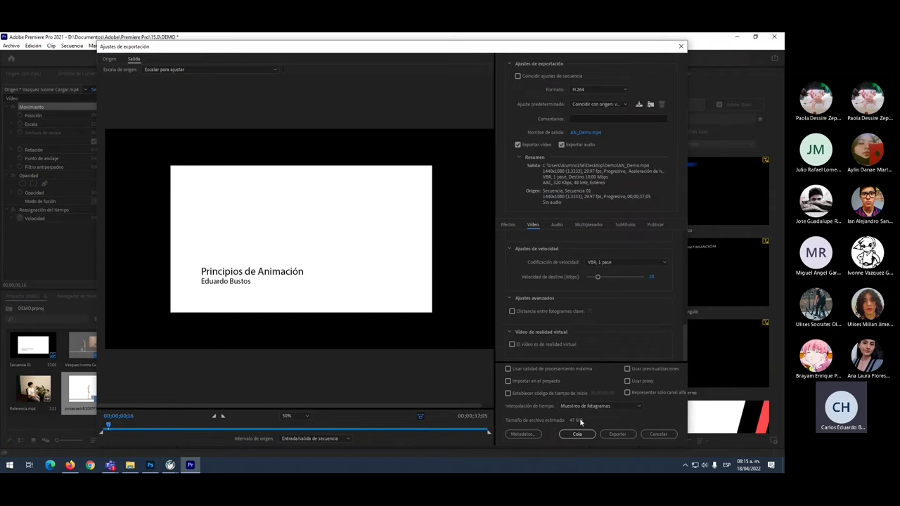
pyautogui.moveTo(598, 278); pyautogui.dragTo(585, 276)
pyautogui.click(586, 132)
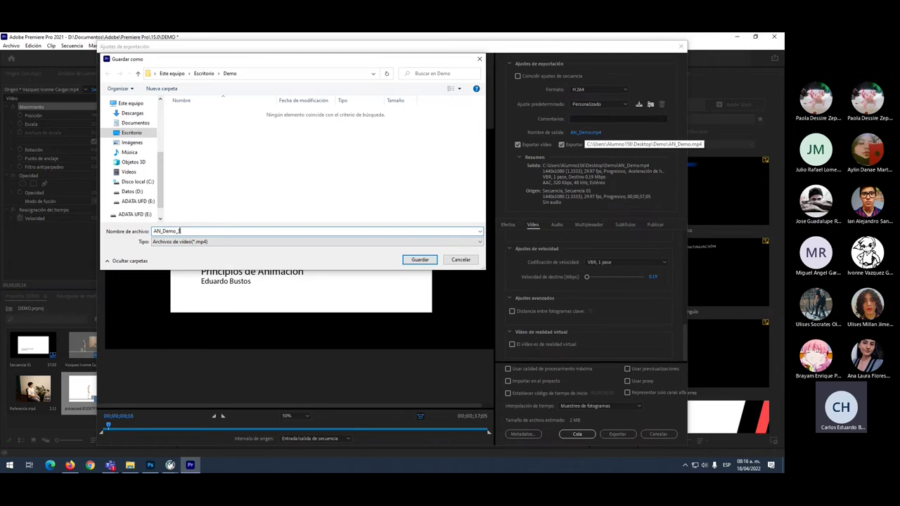
pyautogui.click(419, 260)
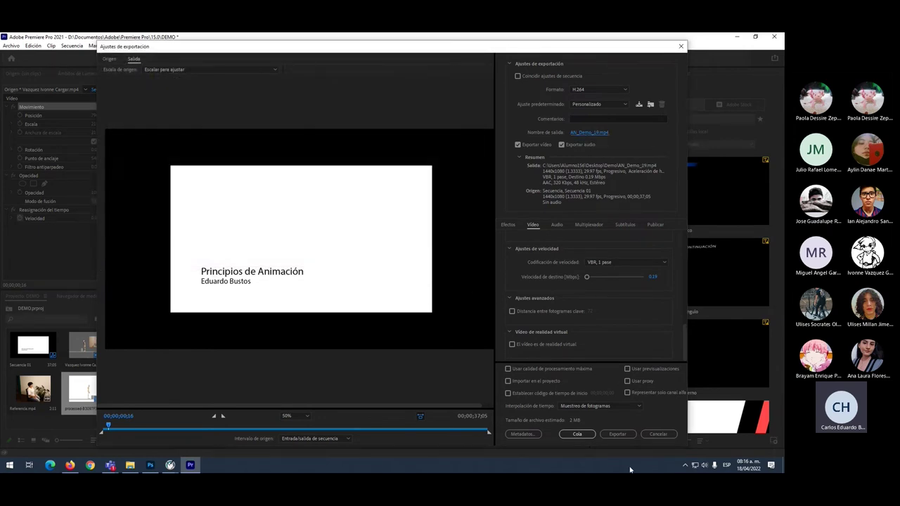
# Step: Export the sequence with the configured settings and scrub through the edited clips in the timeline
pyautogui.click(619, 434)
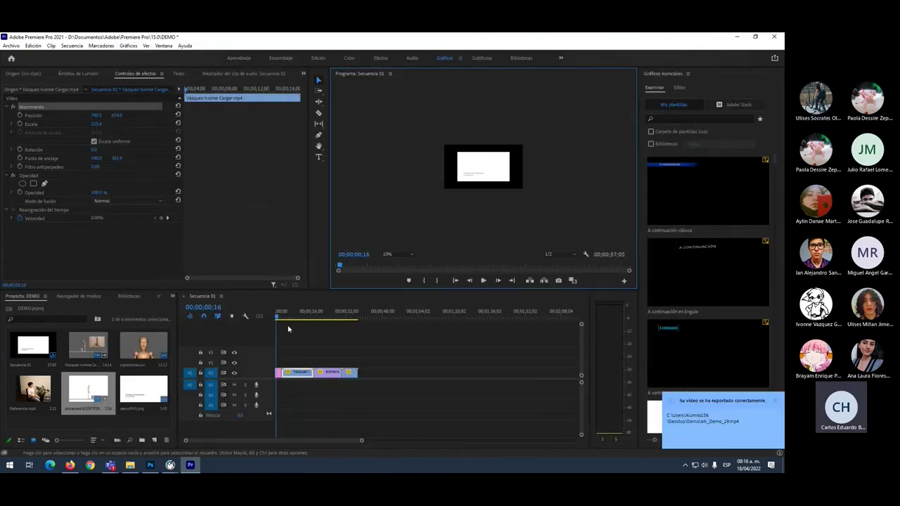
pyautogui.moveTo(279, 318); pyautogui.dragTo(341, 329)
# Step: Switch to Firefox and review the Actividad 14 demo reel requirements, from the title cover to the instrumental music
pyautogui.hotkey('alt', 'Tab')
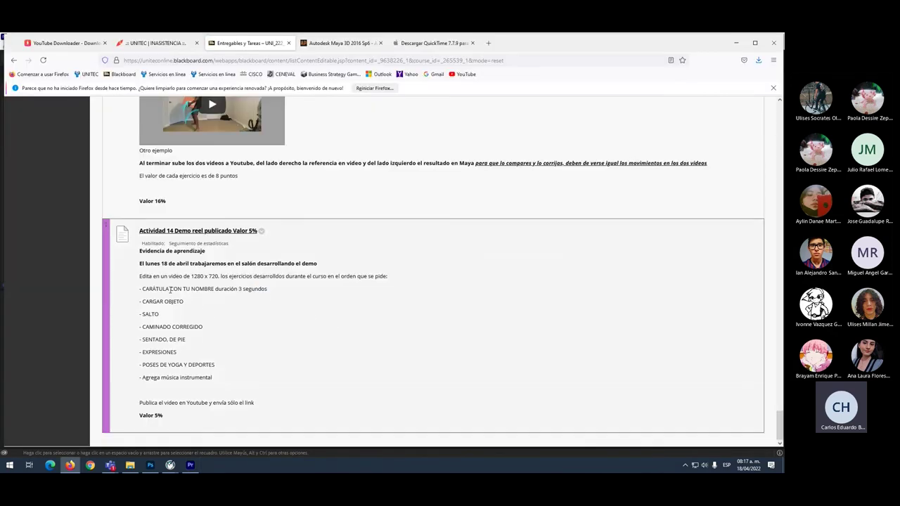
pyautogui.moveTo(144, 287); pyautogui.dragTo(274, 293)
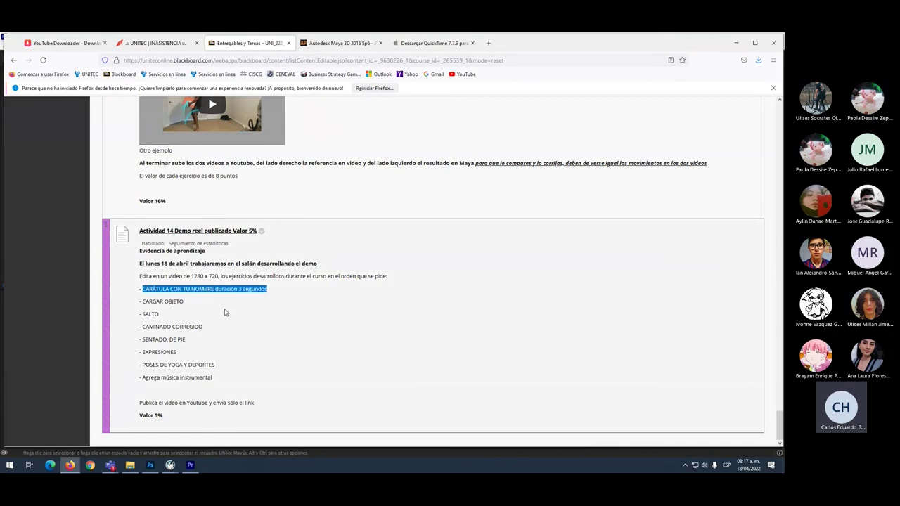
pyautogui.click(185, 303)
pyautogui.moveTo(142, 302); pyautogui.dragTo(213, 330)
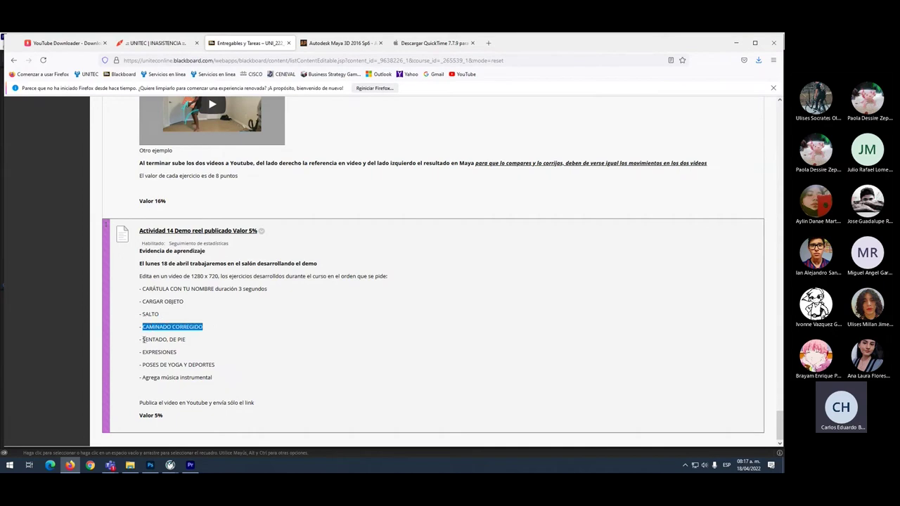
pyautogui.moveTo(143, 340); pyautogui.dragTo(198, 341)
pyautogui.moveTo(142, 352); pyautogui.dragTo(223, 366)
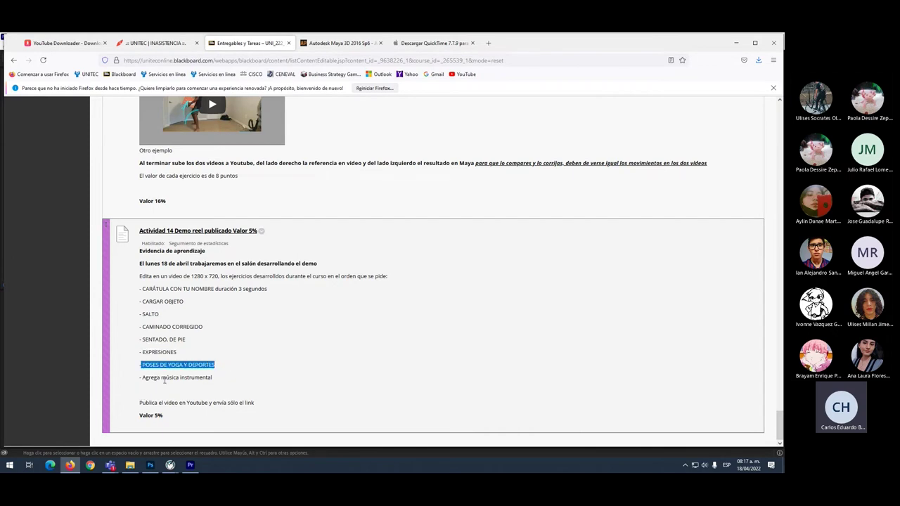
pyautogui.moveTo(144, 378); pyautogui.dragTo(225, 381)
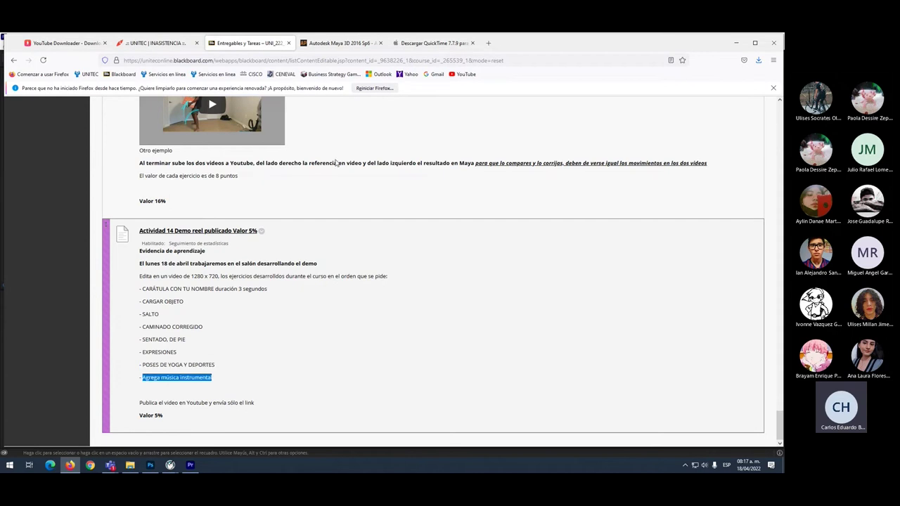
# Step: Search the web for "royalty free" in a new browser tab
pyautogui.click(489, 43)
pyautogui.click(426, 60)
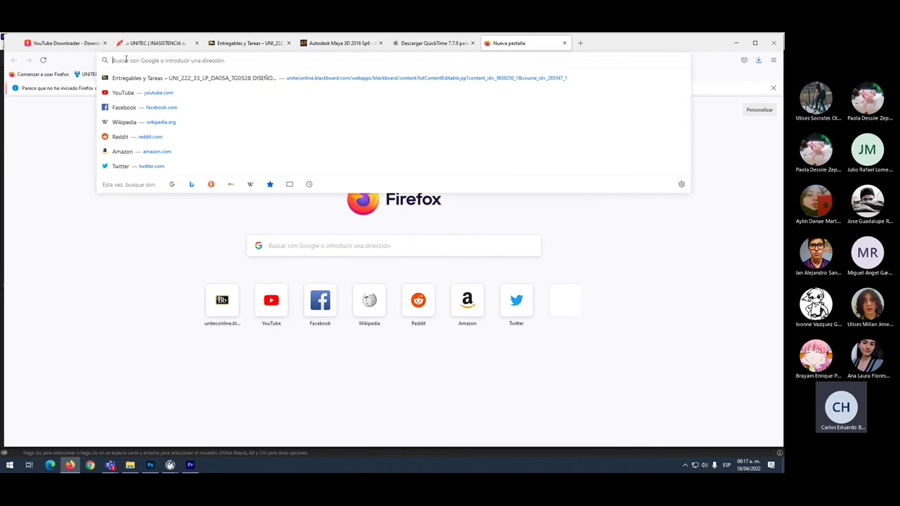
pyautogui.write('roya')
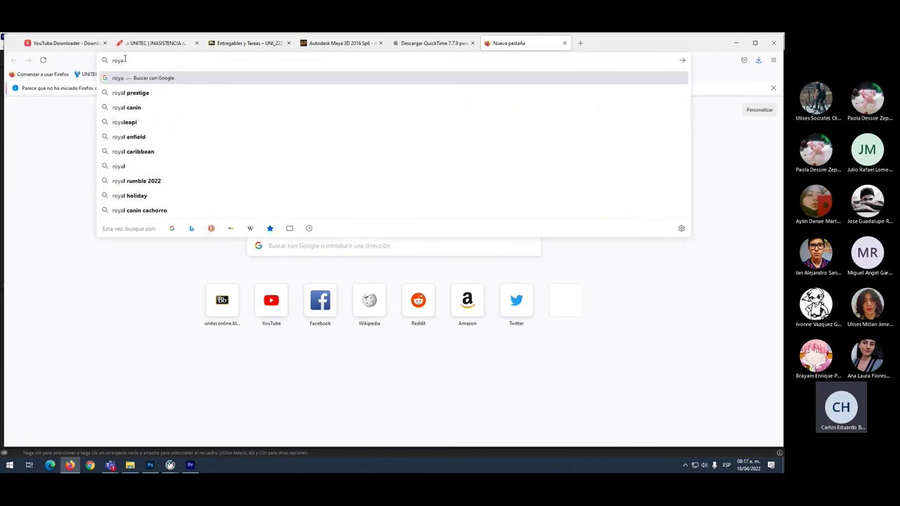
pyautogui.write('l')
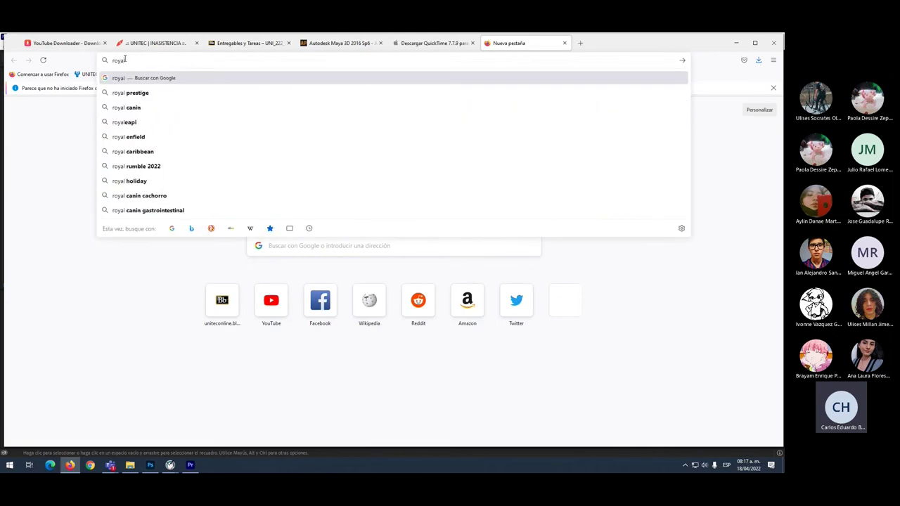
pyautogui.write('ty free')
pyautogui.press('Return')
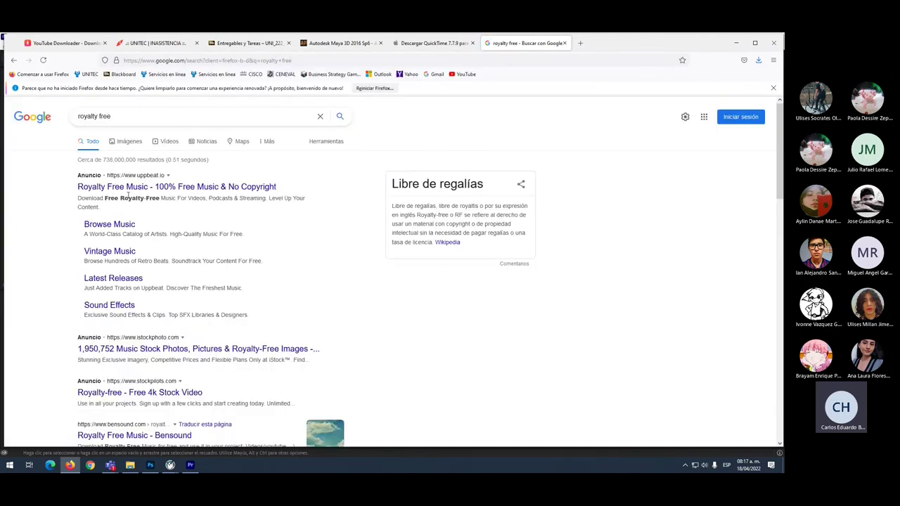
# Step: Browse the search results and open Bensound's Royalty Free Music page
pyautogui.scroll(-3, 149, 310)
pyautogui.scroll(-5, 149, 300)
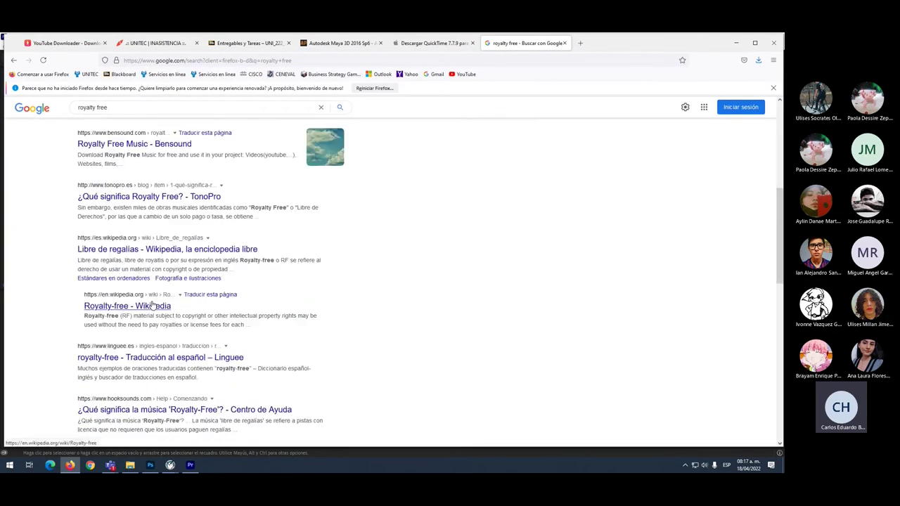
pyautogui.scroll(2, 151, 295)
pyautogui.scroll(-2, 150, 293)
pyautogui.scroll(-2, 150, 292)
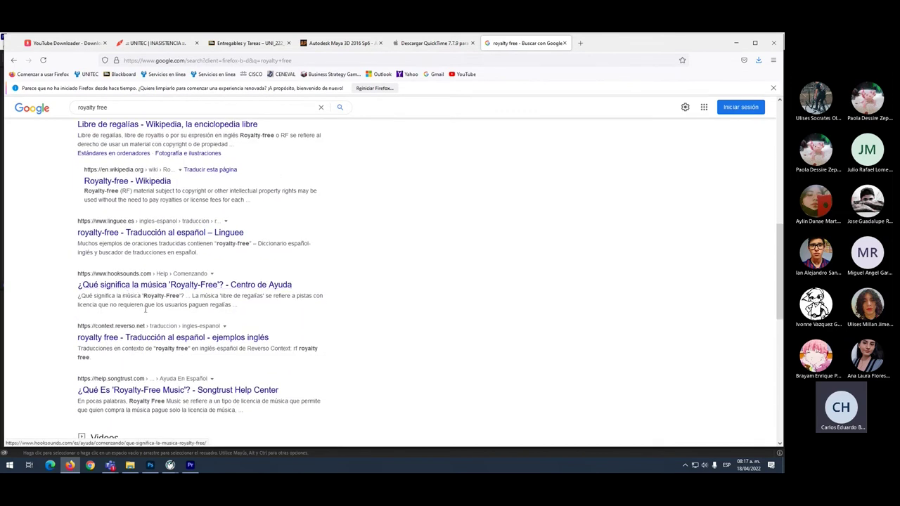
pyautogui.scroll(3, 152, 295)
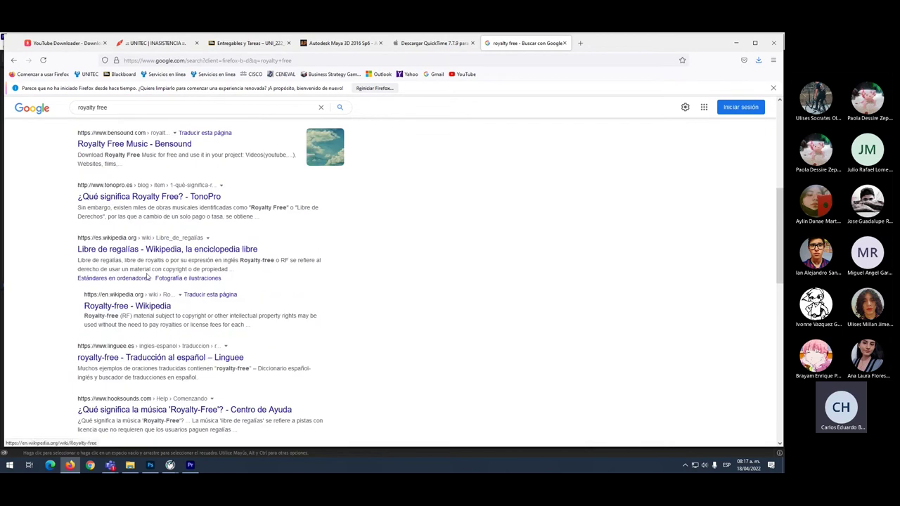
pyautogui.scroll(2, 125, 260)
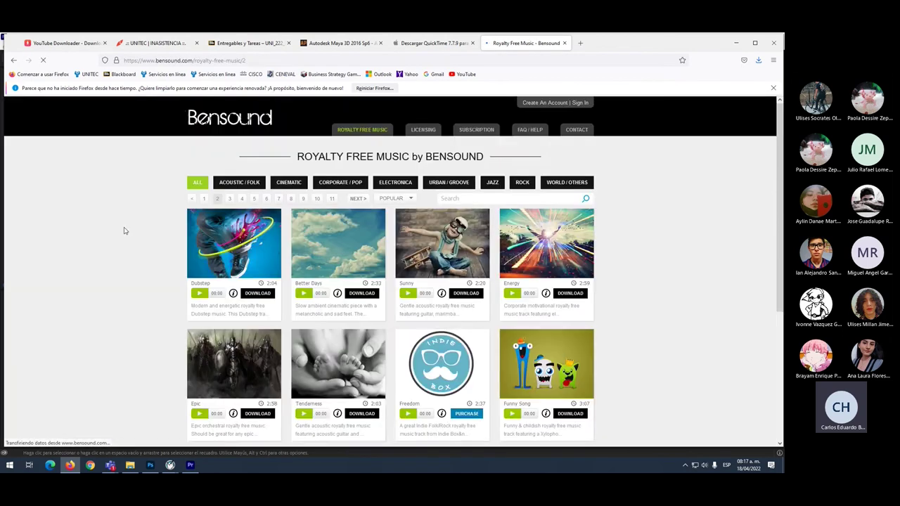
# Step: Download the Dubstep track from Bensound under the free license and save the MP3 file
pyautogui.click(258, 295)
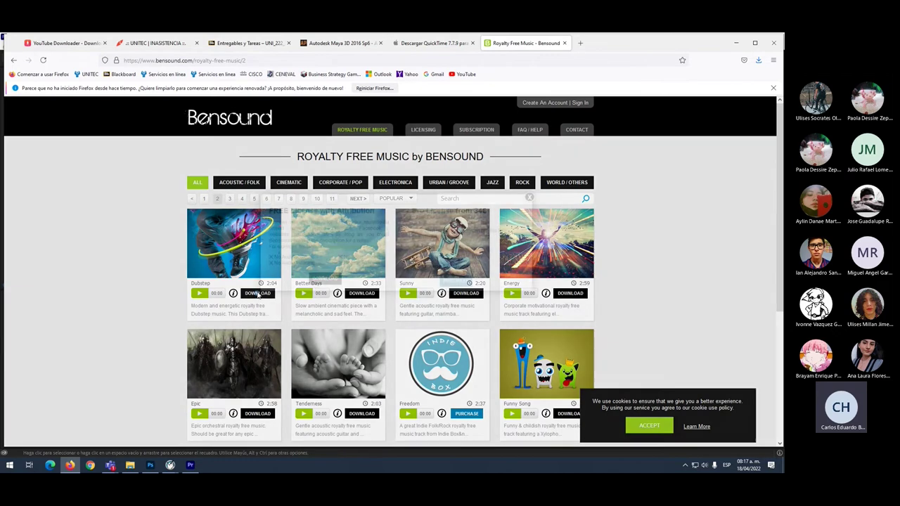
pyautogui.click(325, 282)
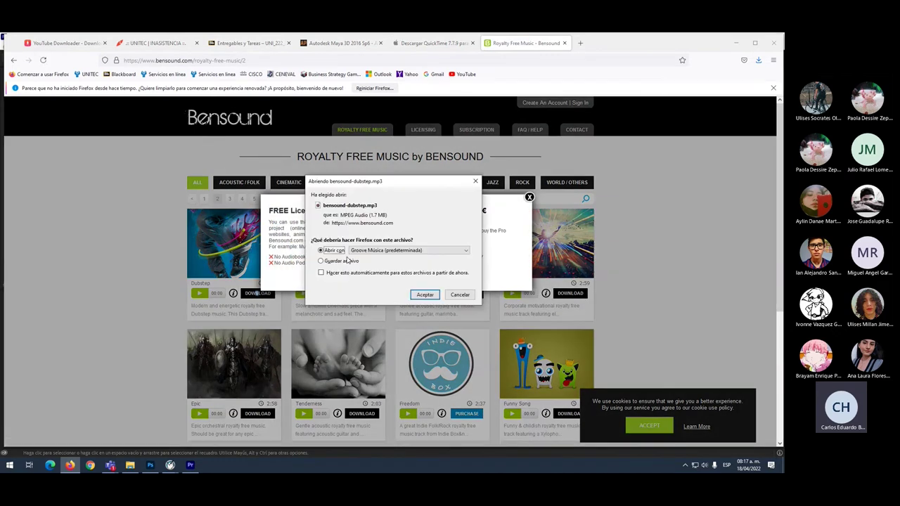
pyautogui.click(353, 263)
pyautogui.click(425, 294)
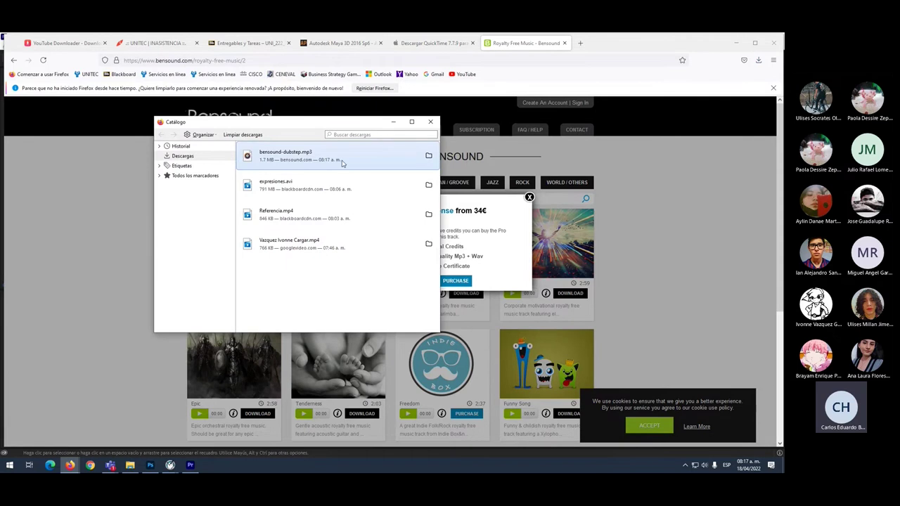
pyautogui.click(431, 121)
# Step: Switch back to Premiere Pro and import bensound-dubstep.mp3 into the project
pyautogui.click(732, 47)
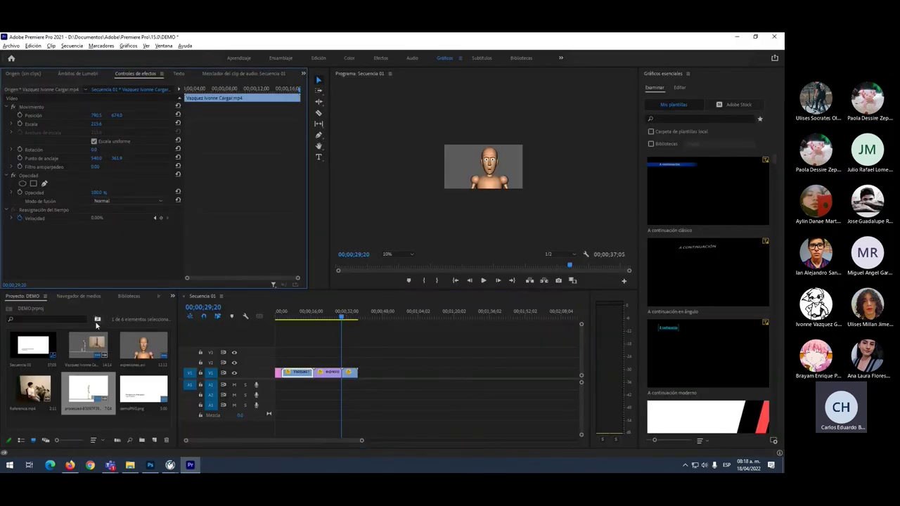
pyautogui.click(121, 425)
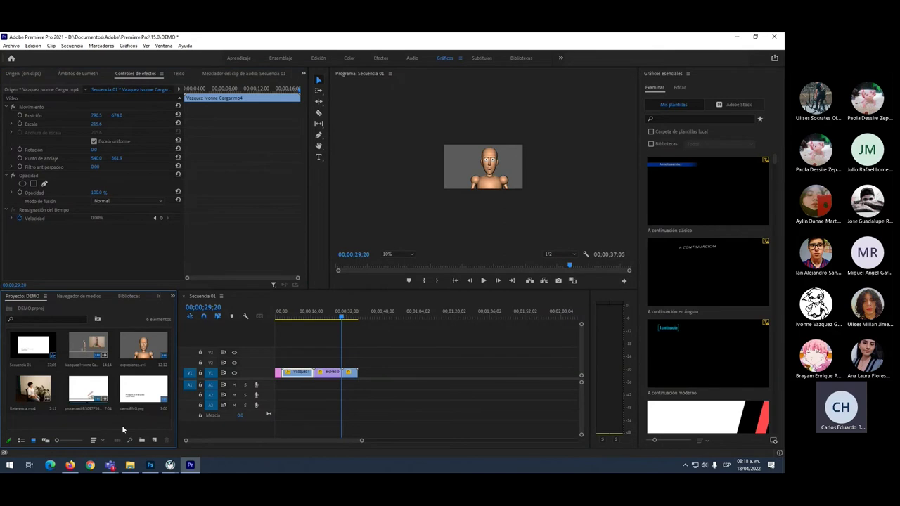
pyautogui.doubleClick(122, 425)
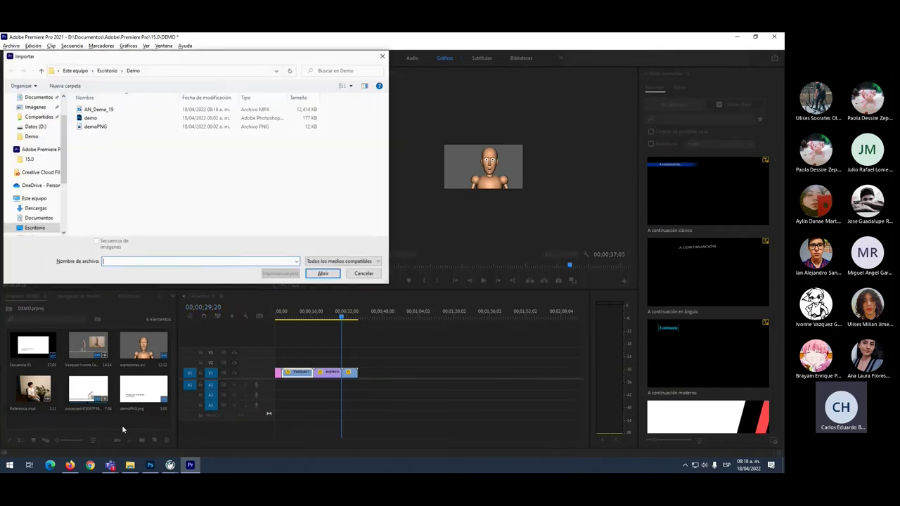
pyautogui.scroll(1, 36, 123)
pyautogui.click(37, 124)
pyautogui.click(98, 121)
pyautogui.click(314, 274)
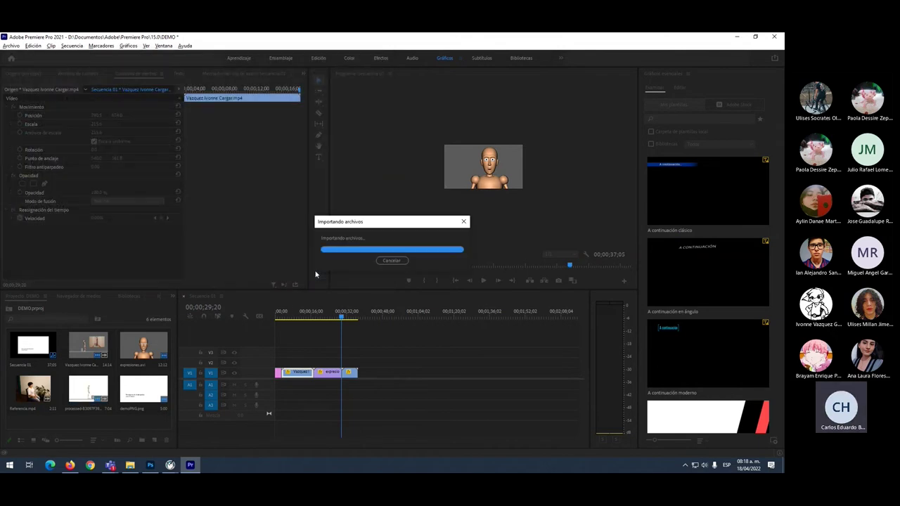
# Step: Place the dubstep music on audio track A1 from the sequence start, and cut and delete everything past the last video clip
pyautogui.moveTo(43, 410); pyautogui.dragTo(364, 404)
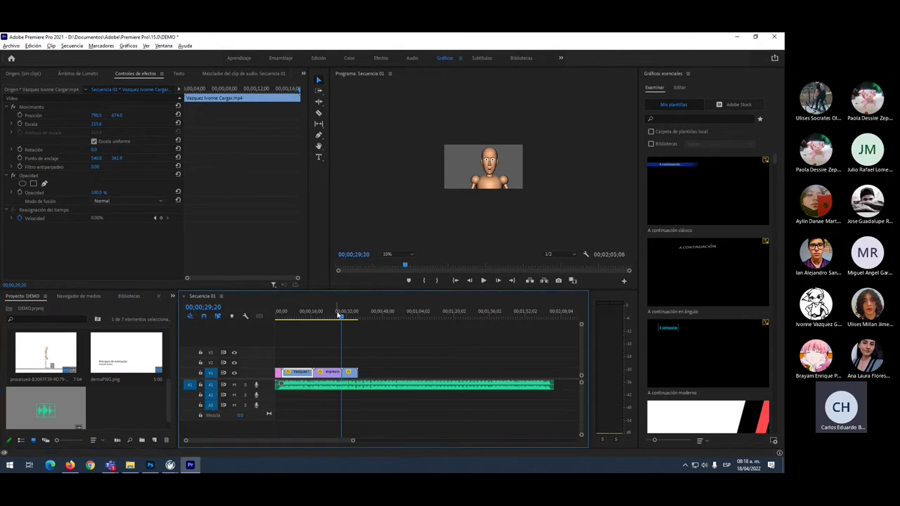
pyautogui.moveTo(343, 317)
pyautogui.mouseDown()
pyautogui.moveTo(373, 315)
pyautogui.moveTo(295, 314)
pyautogui.moveTo(360, 316)
pyautogui.mouseUp()
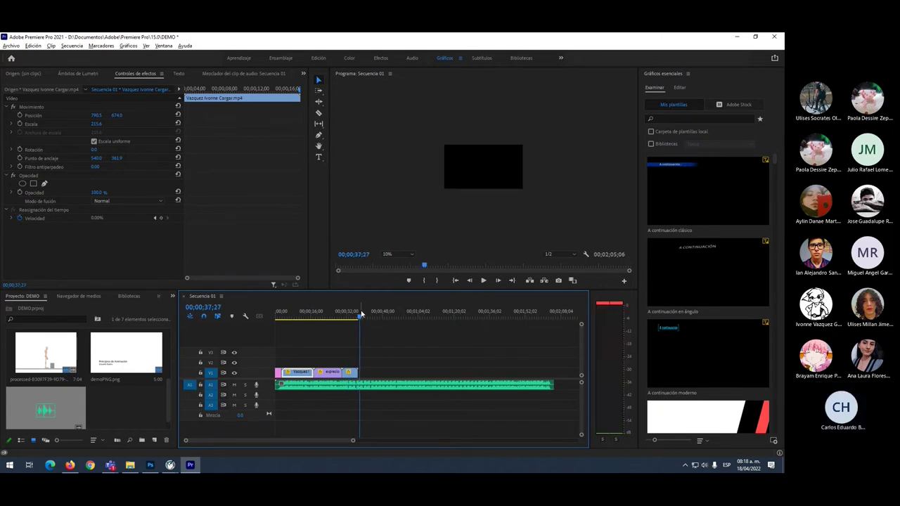
pyautogui.press('c')
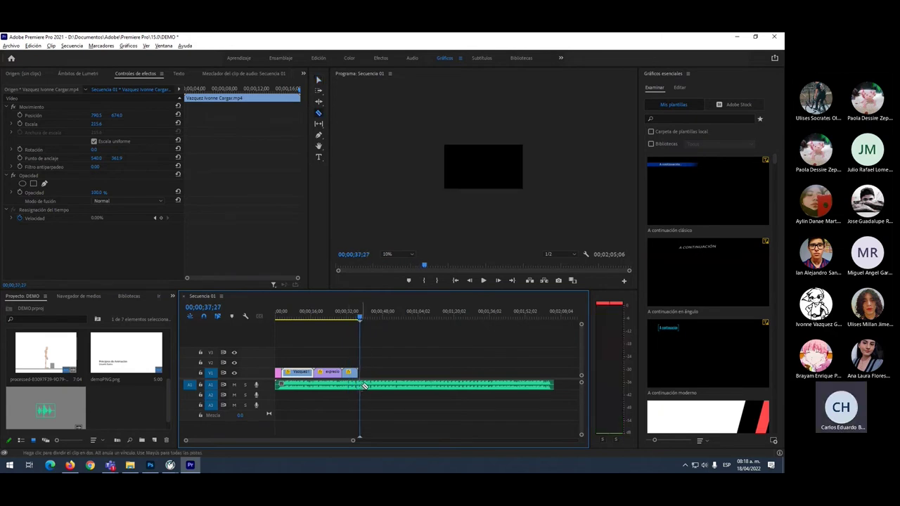
pyautogui.click(363, 386)
pyautogui.press('v')
pyautogui.click(404, 387)
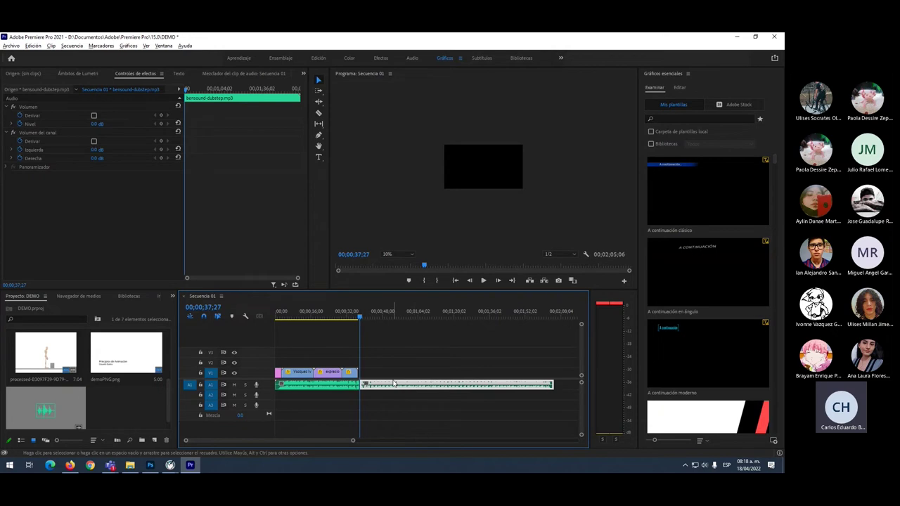
pyautogui.press('Delete')
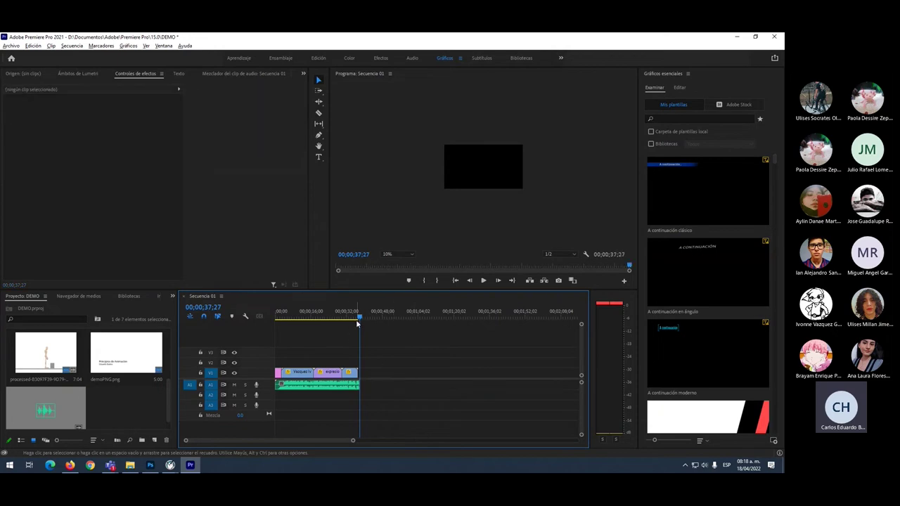
# Step: Open the trimmed music clip in the source monitor and inspect its waveform and available clip options
pyautogui.moveTo(359, 318); pyautogui.dragTo(330, 317)
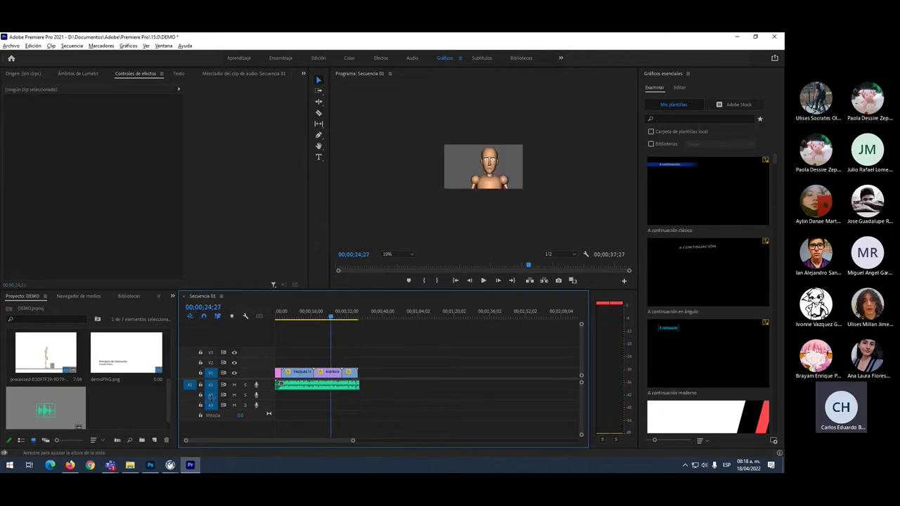
pyautogui.doubleClick(282, 386)
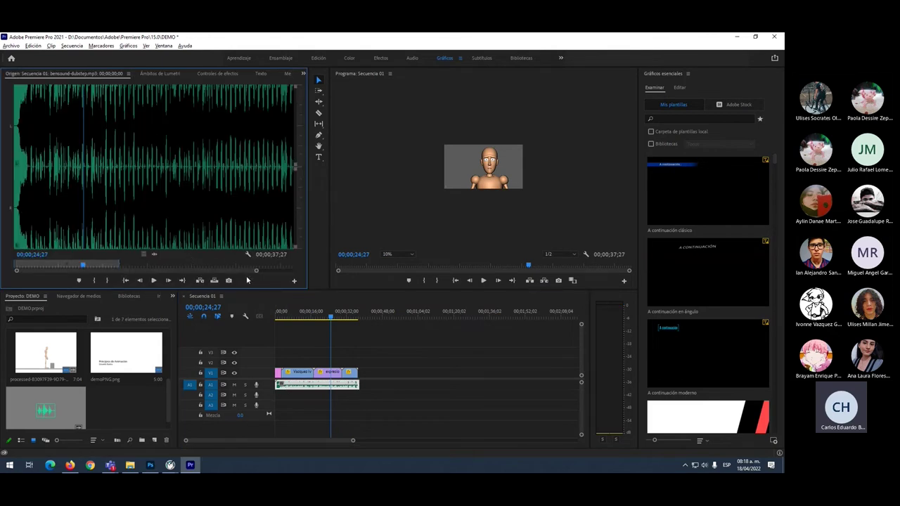
pyautogui.rightClick(298, 386)
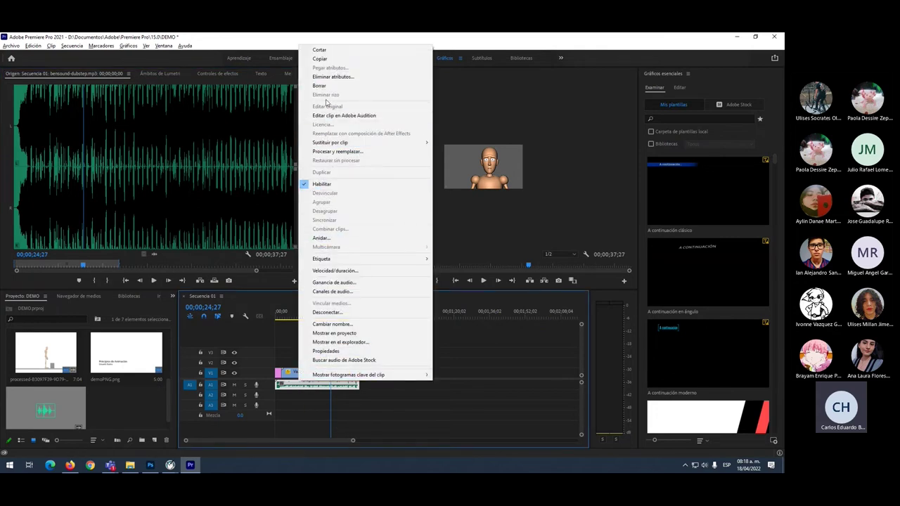
pyautogui.click(450, 405)
# Step: Adjust the audio gain of the bensound-dubstep.mp3 project item by -20 dB
pyautogui.click(68, 410)
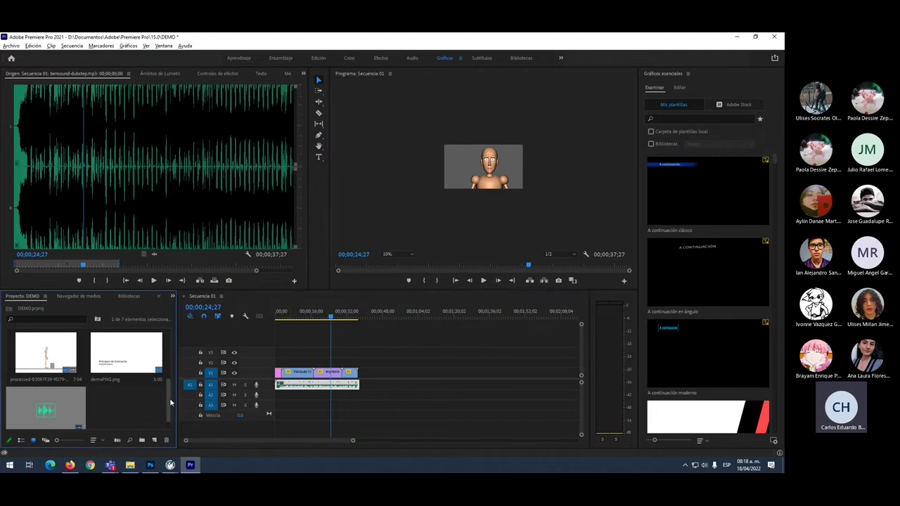
pyautogui.scroll(-1, 99, 406)
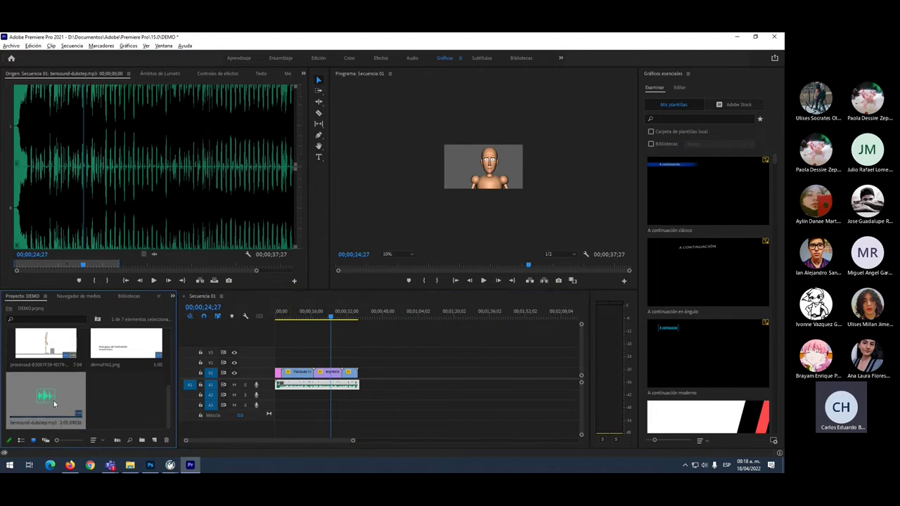
pyautogui.rightClick(54, 403)
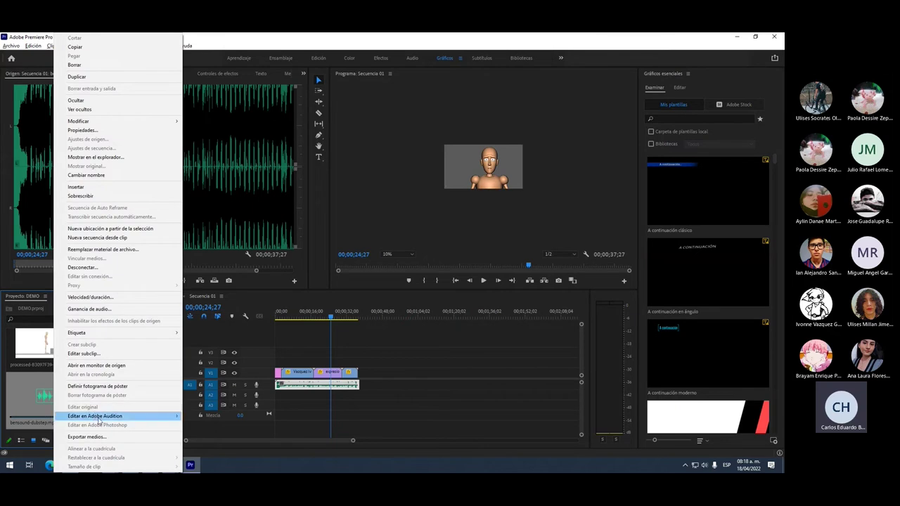
pyautogui.moveTo(102, 417)
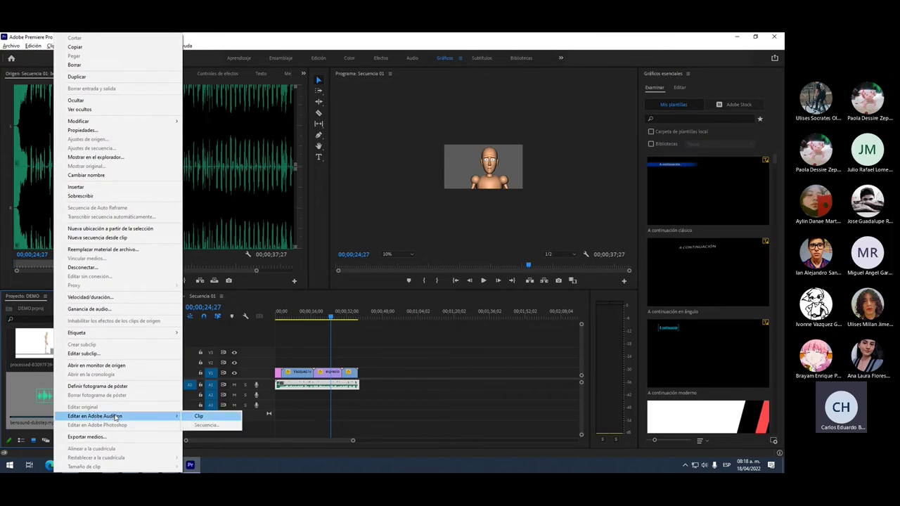
pyautogui.click(98, 309)
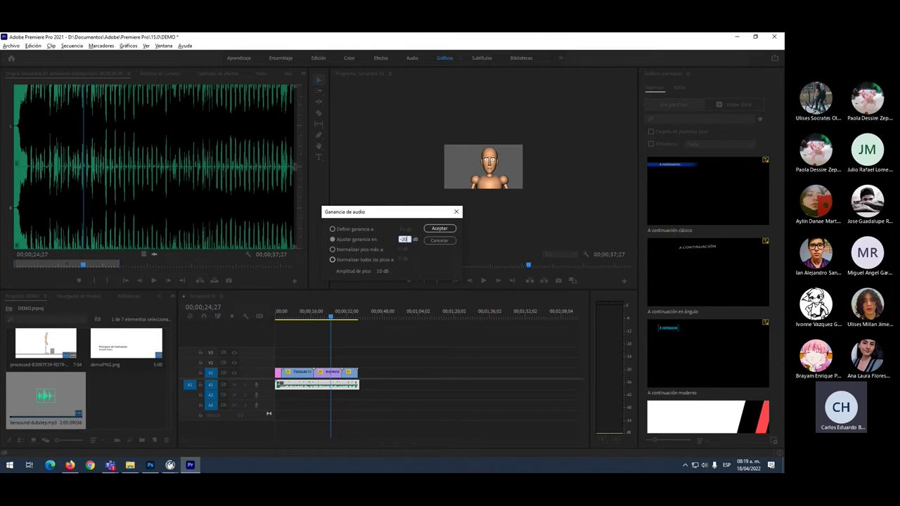
pyautogui.press('Return')
# Step: Play the sequence from its start to check the music level
pyautogui.click(332, 319)
pyautogui.moveTo(332, 320); pyautogui.dragTo(277, 315)
pyautogui.press('space')
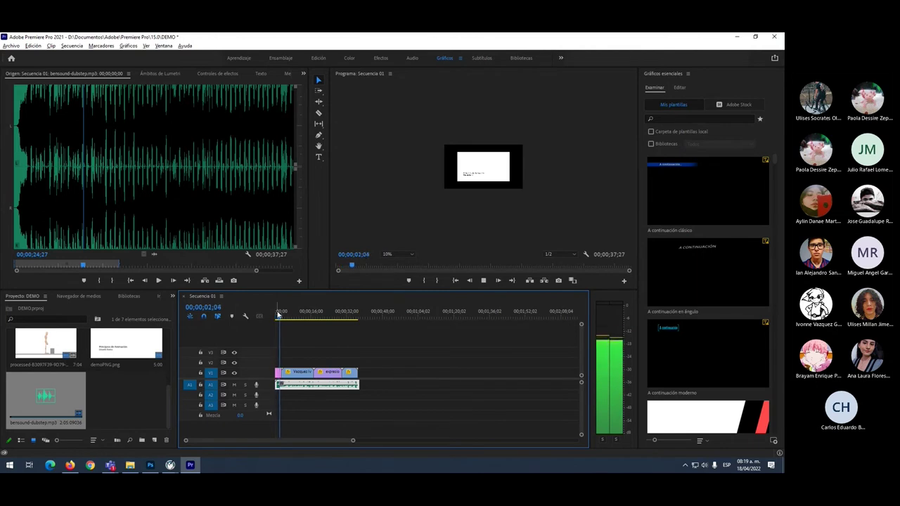
# Step: Stop the sequence playback and open the media export settings for the sequence
pyautogui.press('space')
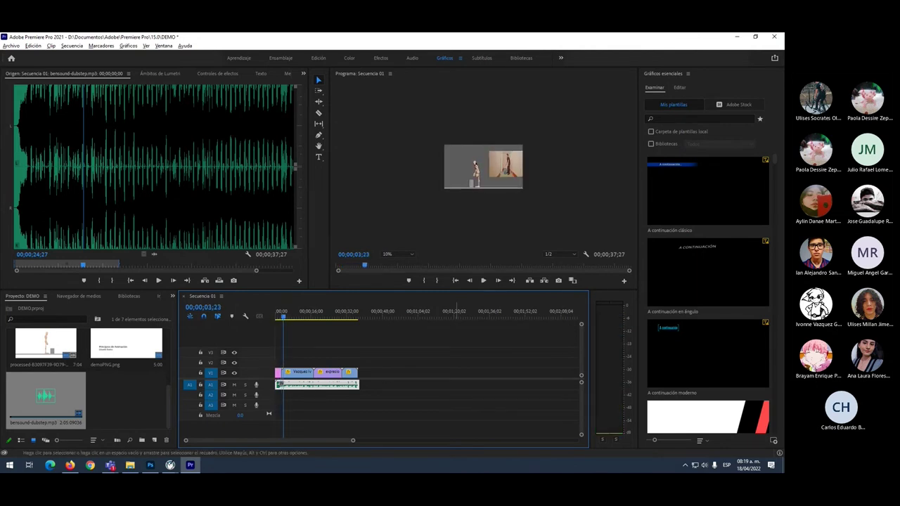
pyautogui.moveTo(284, 315)
pyautogui.mouseDown()
pyautogui.moveTo(358, 318)
pyautogui.moveTo(293, 318)
pyautogui.moveTo(283, 329)
pyautogui.mouseUp()
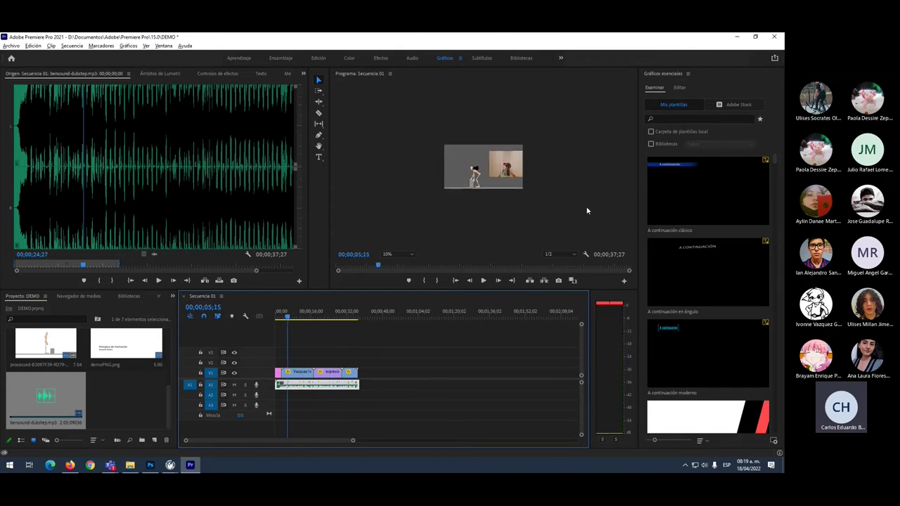
pyautogui.click(11, 46)
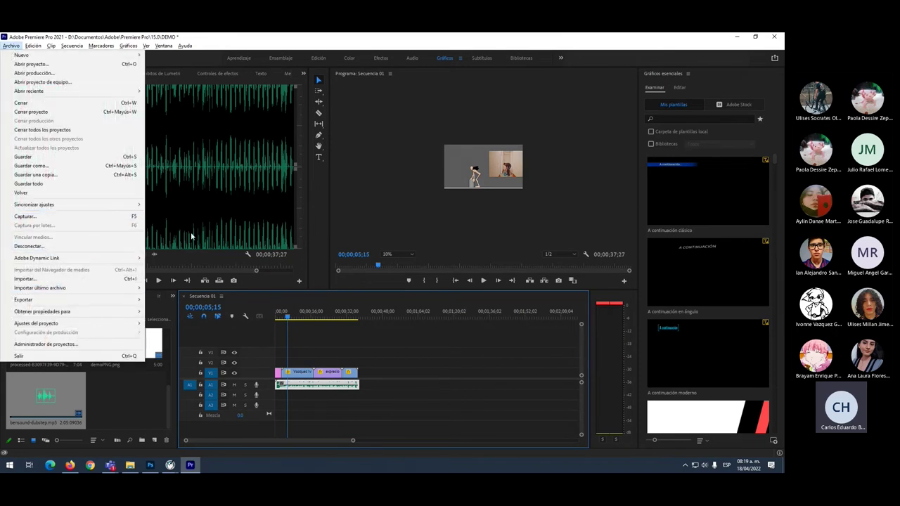
pyautogui.click(367, 202)
pyautogui.hotkey('ctrl', 'm')
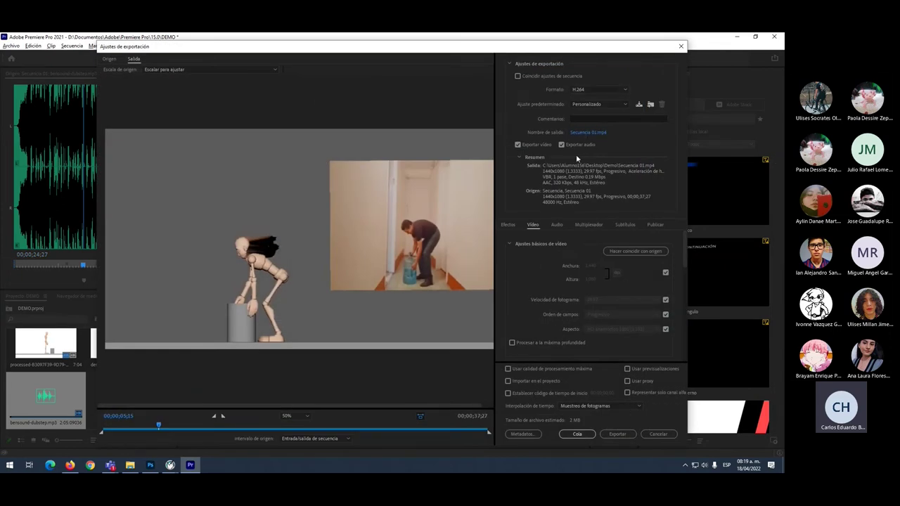
# Step: Set the target bitrate of the H.264 video export to 5 Mbps
pyautogui.moveTo(686, 261); pyautogui.dragTo(679, 356)
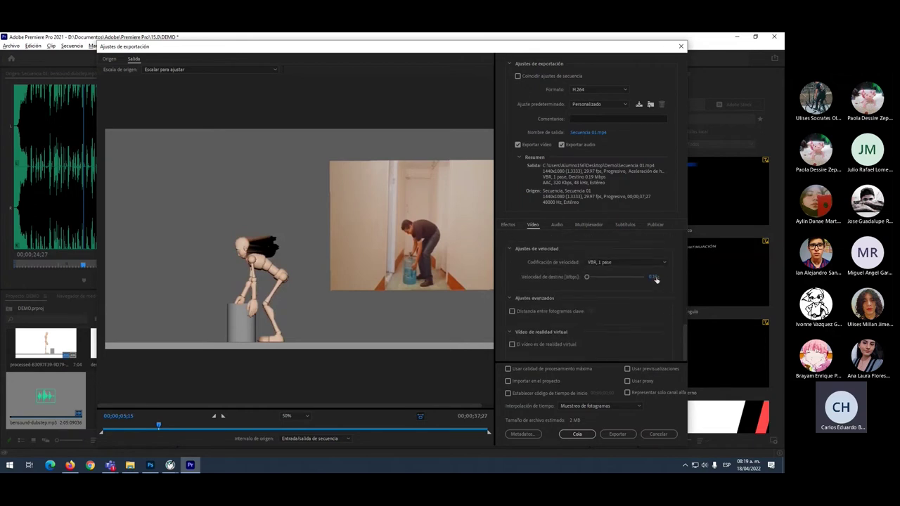
pyautogui.write('2')
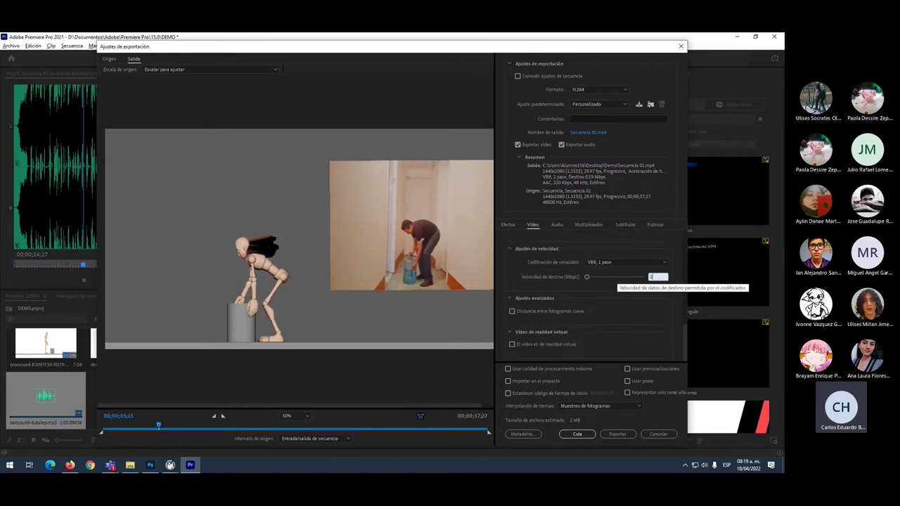
pyautogui.press('BackSpace')
pyautogui.write('5')
pyautogui.press('Return')
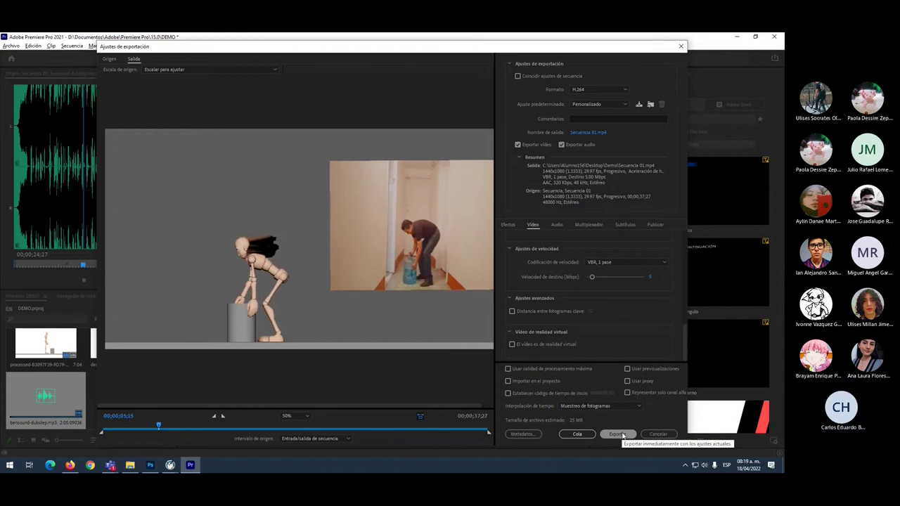
# Step: Name the output file AN_Demo_5 in the Demo folder, based on the existing AN_Demo_19 name, and export the sequence immediately
pyautogui.click(588, 133)
pyautogui.click(192, 123)
pyautogui.click(188, 230)
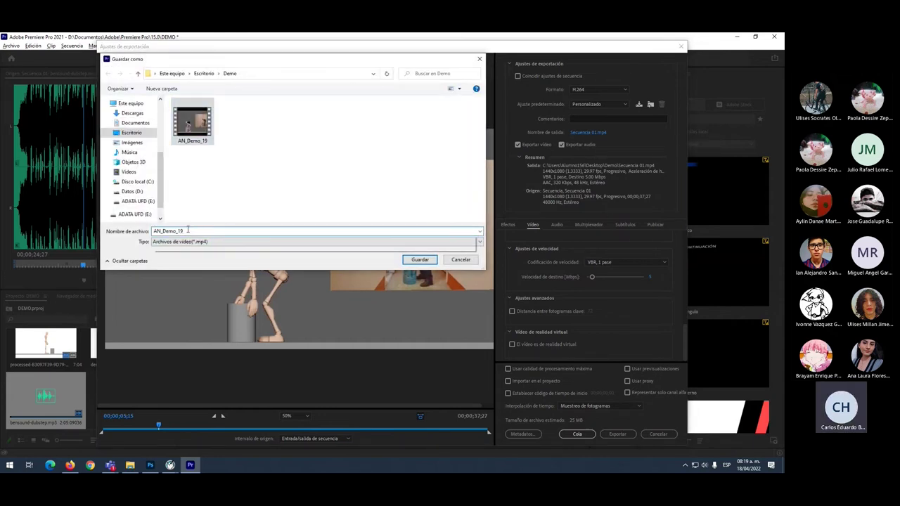
pyautogui.press('BackSpace')
pyautogui.press('BackSpace')
pyautogui.write('5')
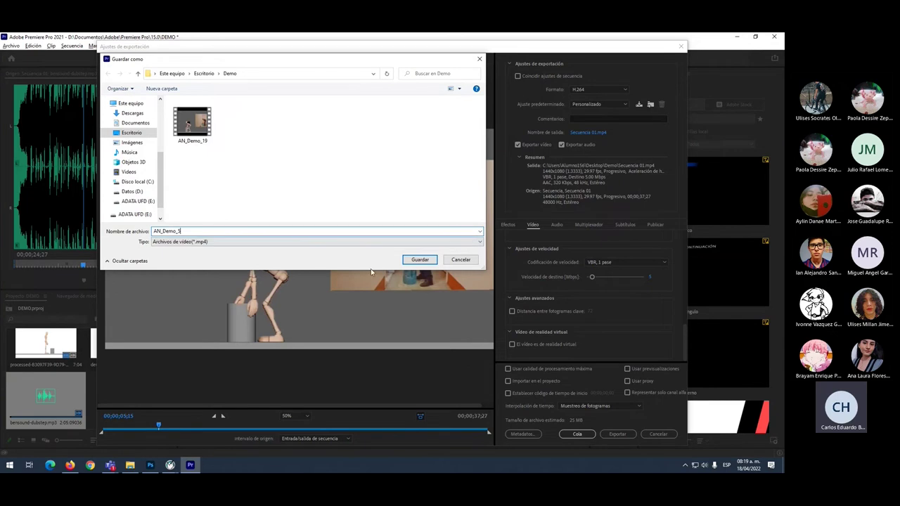
pyautogui.click(420, 260)
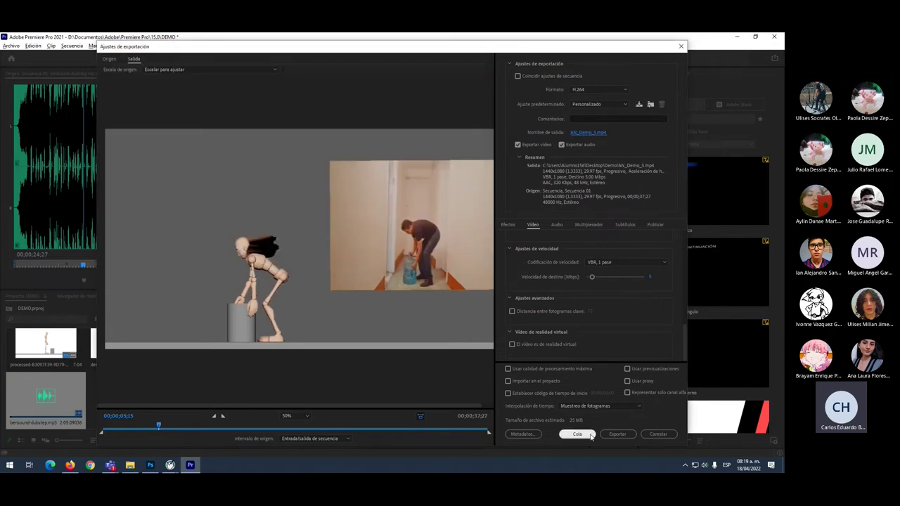
pyautogui.click(619, 435)
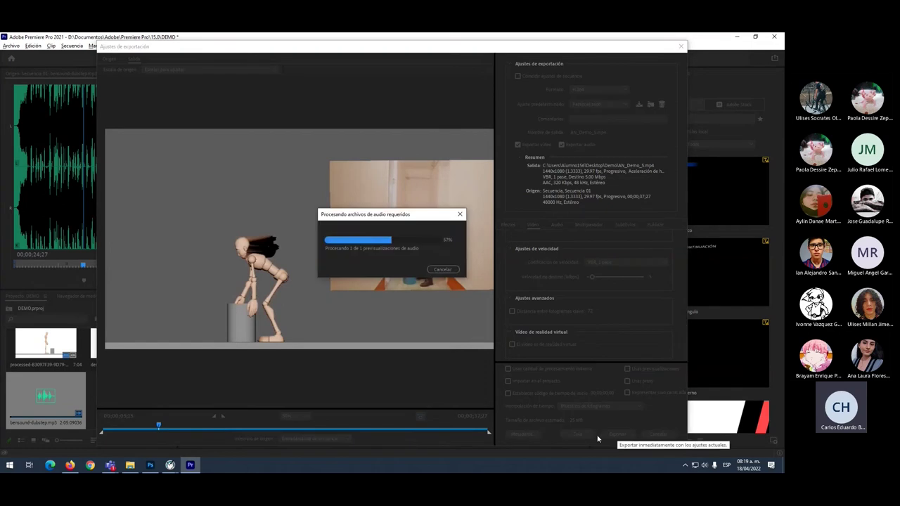
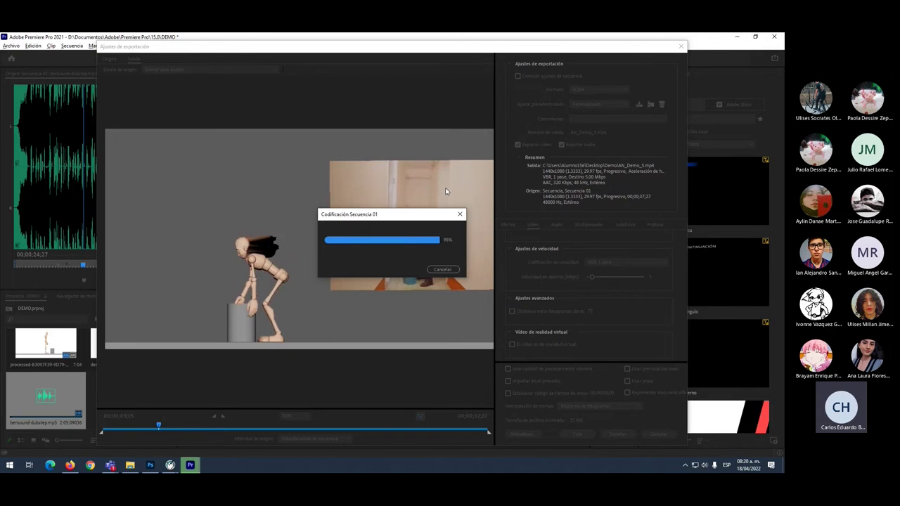
# Step: Switch from the editor to the desktop, move the loose video file below the Demo folder, and open that folder
pyautogui.click(736, 37)
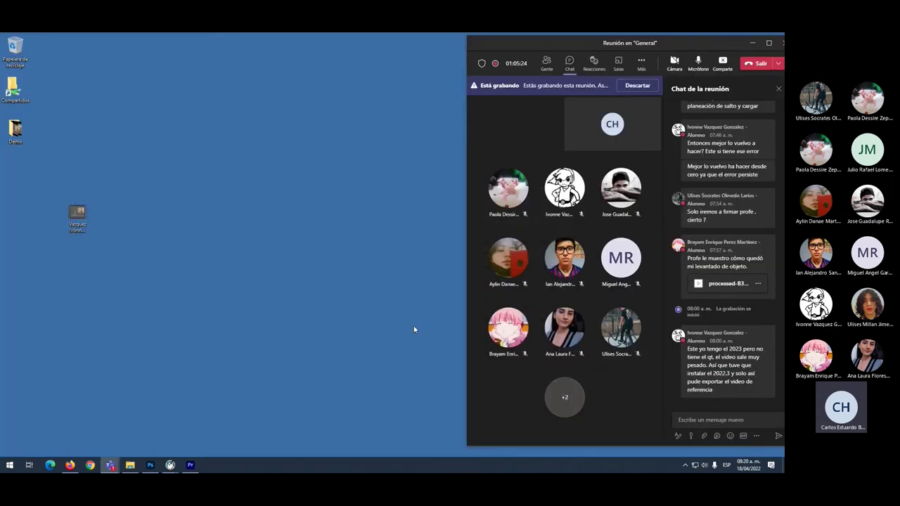
pyautogui.moveTo(71, 213); pyautogui.dragTo(20, 166)
pyautogui.click(18, 142)
pyautogui.doubleClick(19, 141)
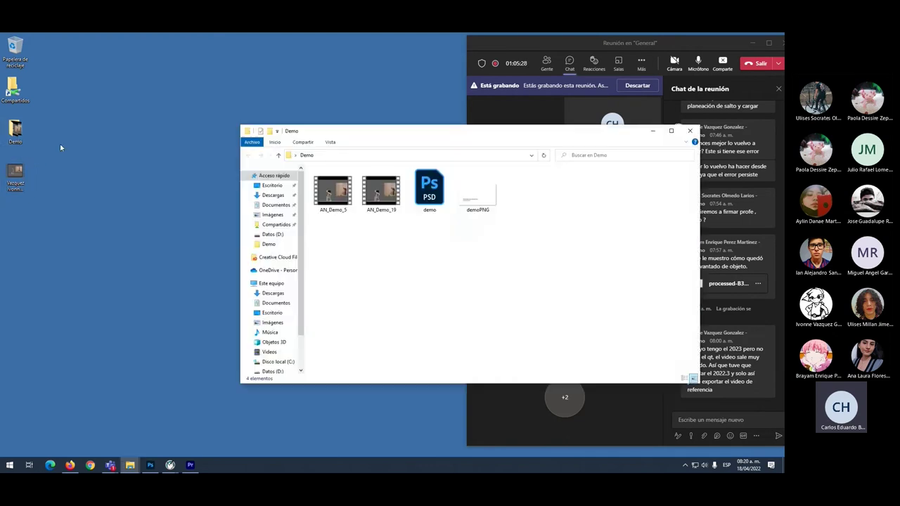
# Step: Show the Demo folder's files as a detailed list
pyautogui.rightClick(362, 250)
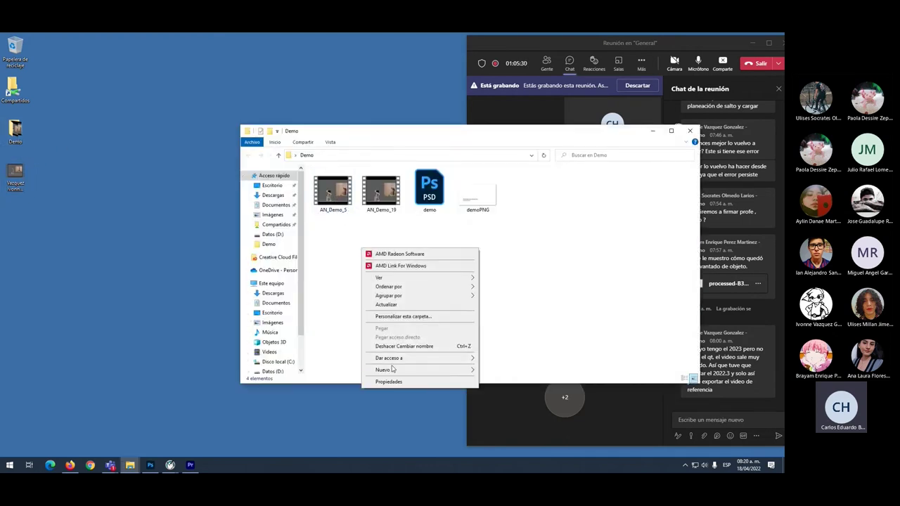
pyautogui.moveTo(394, 370)
pyautogui.click(372, 231)
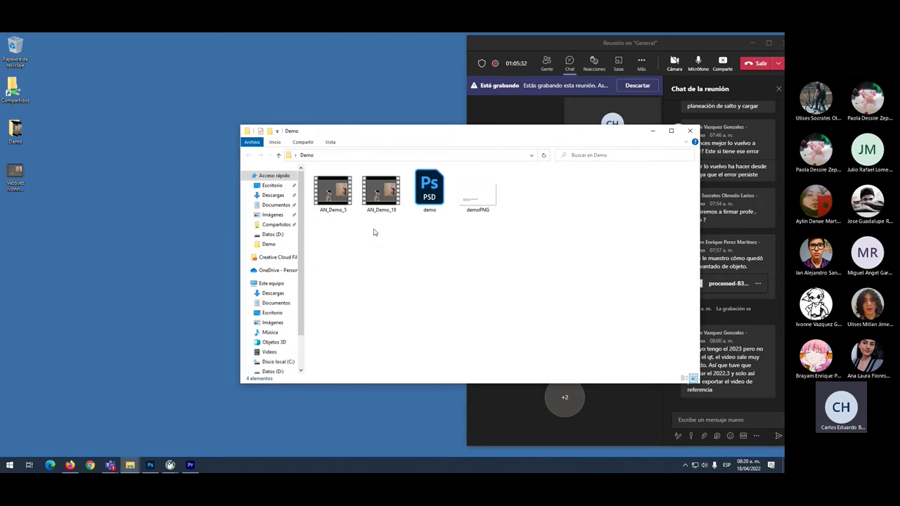
pyautogui.click(684, 378)
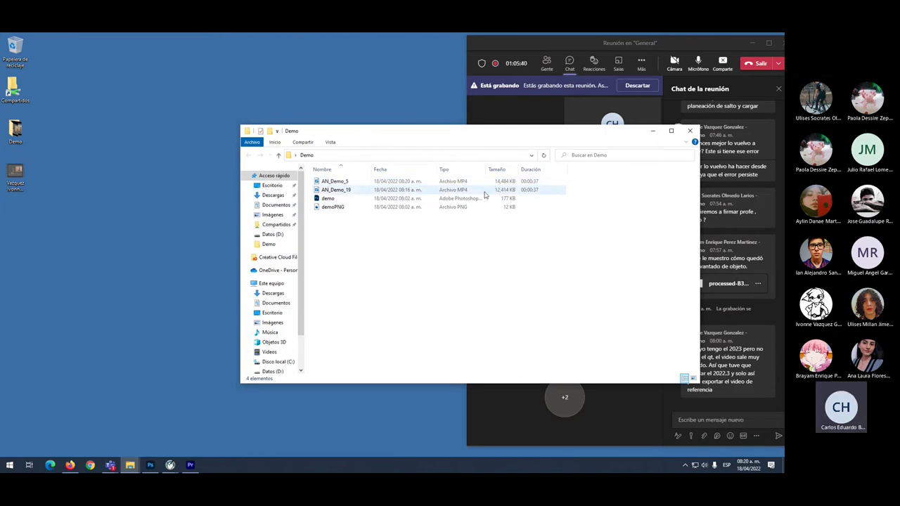
# Step: Check the file properties of the AN_Demo_19 video
pyautogui.click(329, 191)
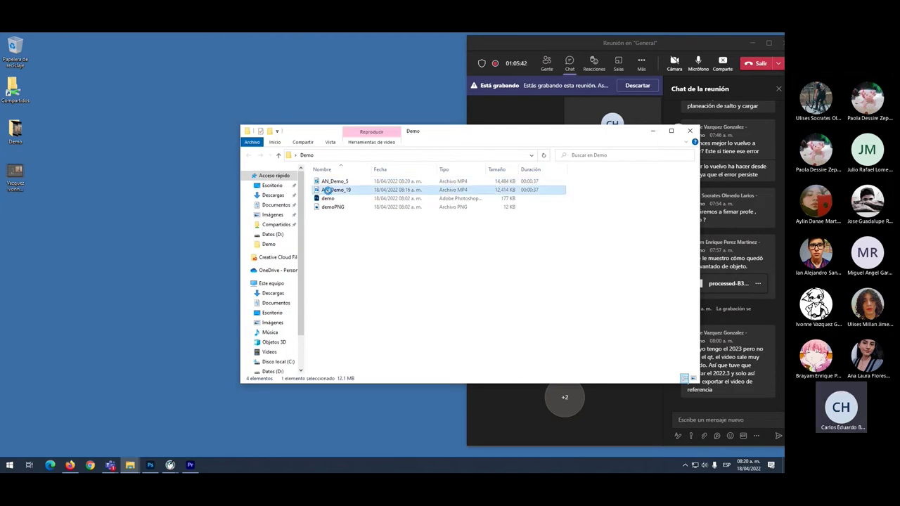
pyautogui.rightClick(328, 190)
pyautogui.click(361, 336)
pyautogui.click(395, 391)
# Step: Open AN_Demo_5 in QuickTime Player and reduce its window size, keeping the desktop clear of the meeting window
pyautogui.click(333, 182)
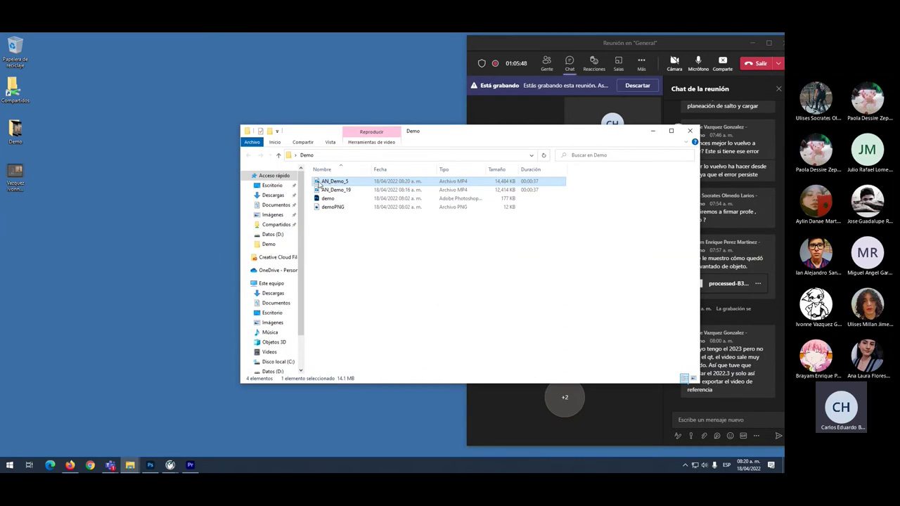
pyautogui.rightClick(320, 184)
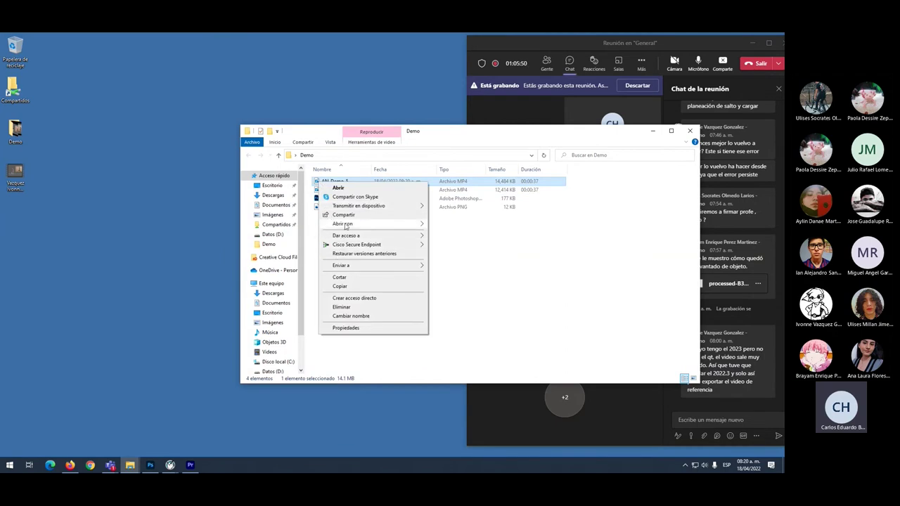
pyautogui.moveTo(345, 226)
pyautogui.click(432, 243)
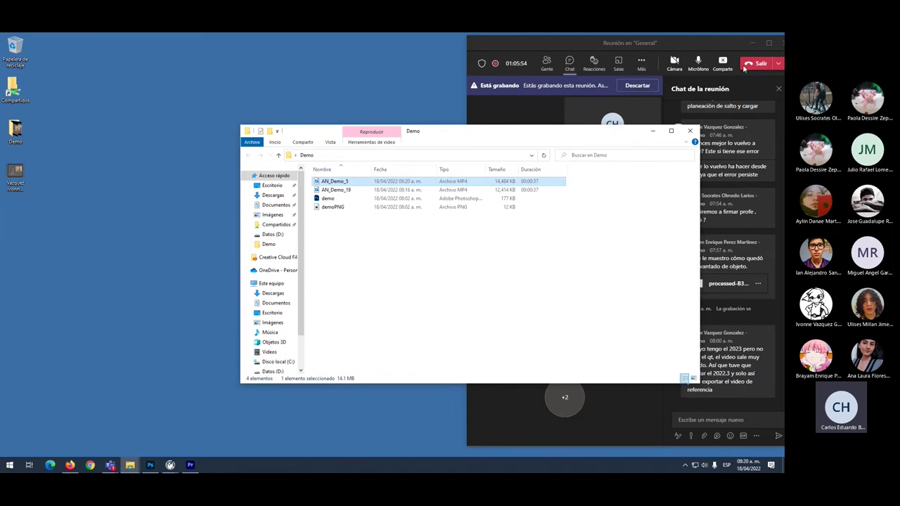
pyautogui.click(756, 44)
pyautogui.moveTo(426, 134); pyautogui.dragTo(471, 103)
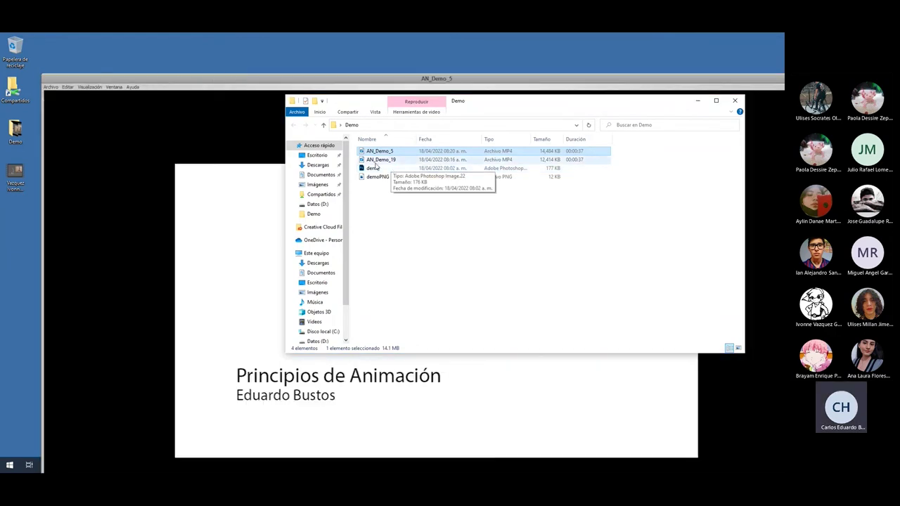
pyautogui.click(86, 64)
pyautogui.click(84, 74)
pyautogui.moveTo(198, 56); pyautogui.dragTo(172, 50)
# Step: Open AN_Demo_19 in QuickTime Player, reduce its size and place its window beside AN_Demo_5
pyautogui.moveTo(504, 108); pyautogui.dragTo(596, 103)
pyautogui.rightClick(466, 156)
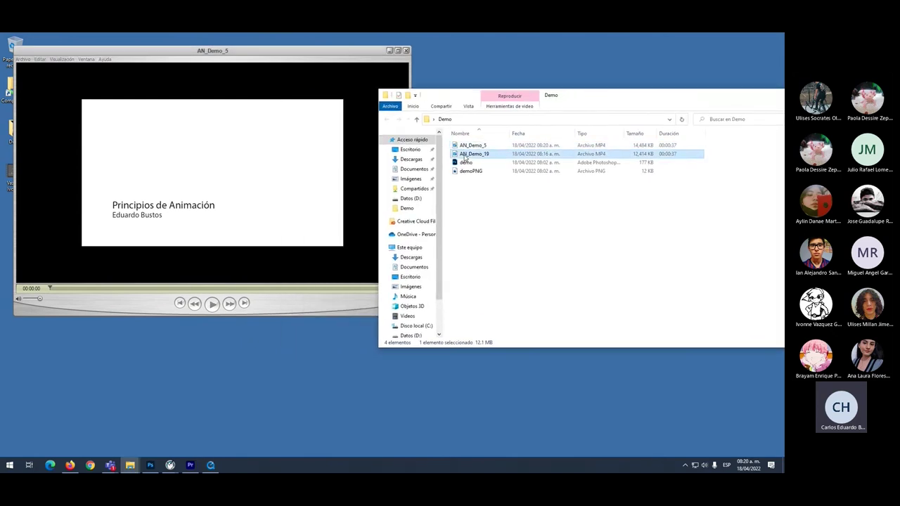
pyautogui.moveTo(492, 197)
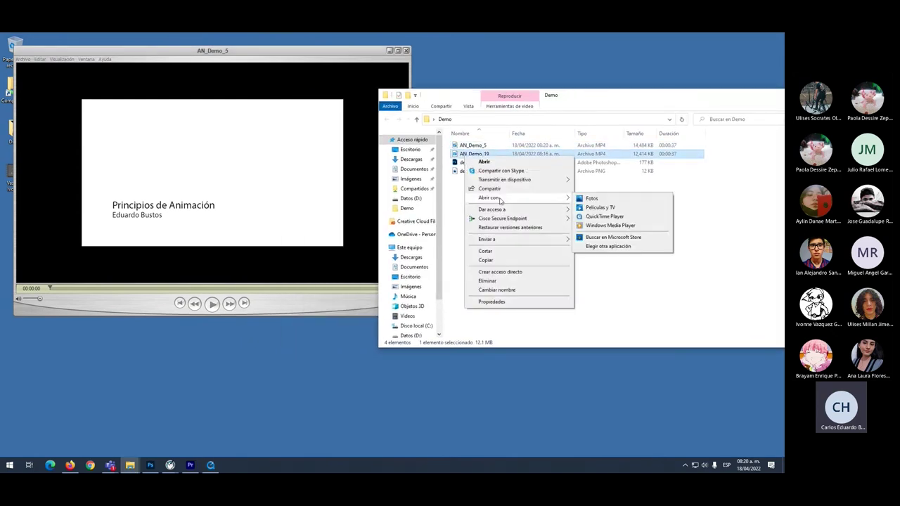
pyautogui.click(609, 221)
pyautogui.click(102, 99)
pyautogui.click(116, 109)
pyautogui.moveTo(177, 95); pyautogui.dragTo(528, 54)
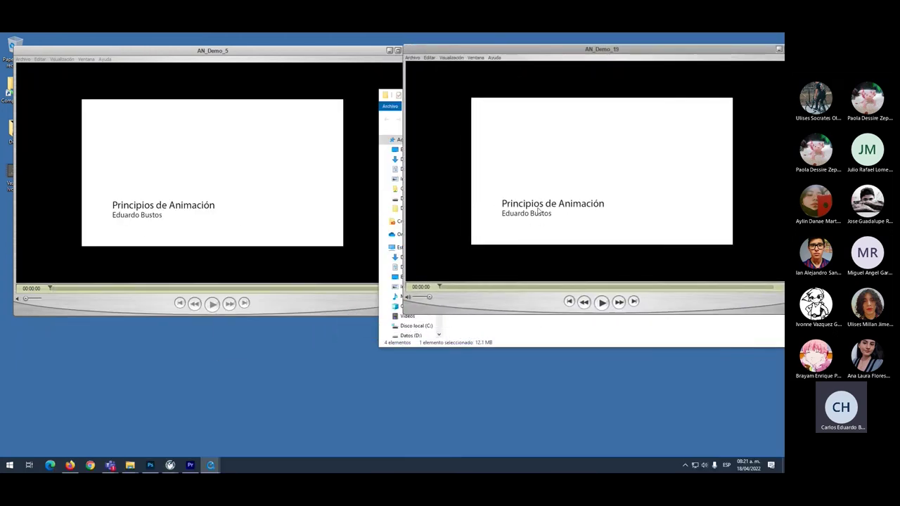
# Step: Scrub through AN_Demo_5 and AN_Demo_19 to matching scenes to compare their image quality
pyautogui.moveTo(50, 289); pyautogui.dragTo(105, 289)
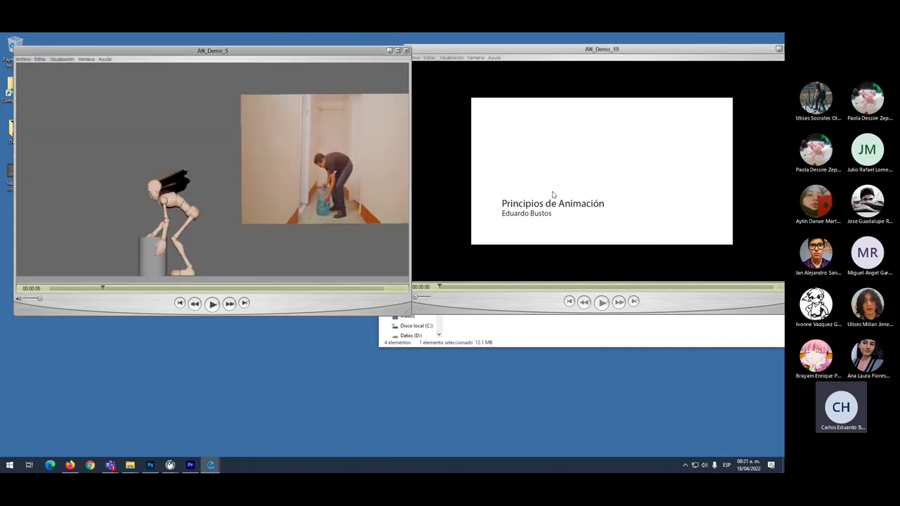
pyautogui.click(432, 275)
pyautogui.moveTo(442, 287); pyautogui.dragTo(621, 286)
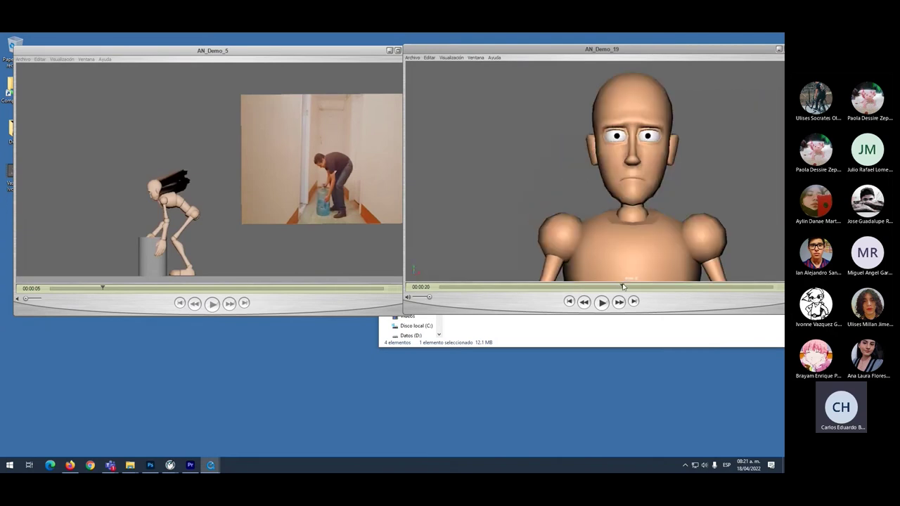
pyautogui.moveTo(109, 290); pyautogui.dragTo(304, 284)
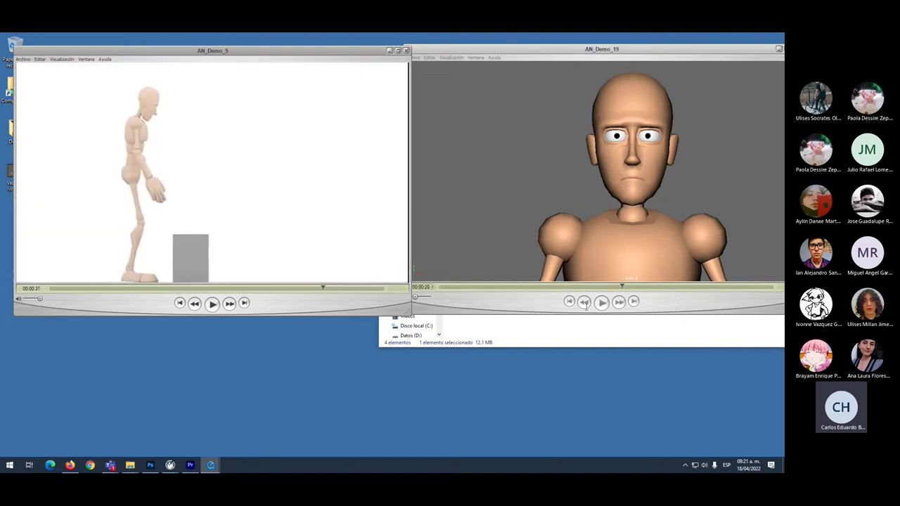
pyautogui.moveTo(625, 284); pyautogui.dragTo(725, 288)
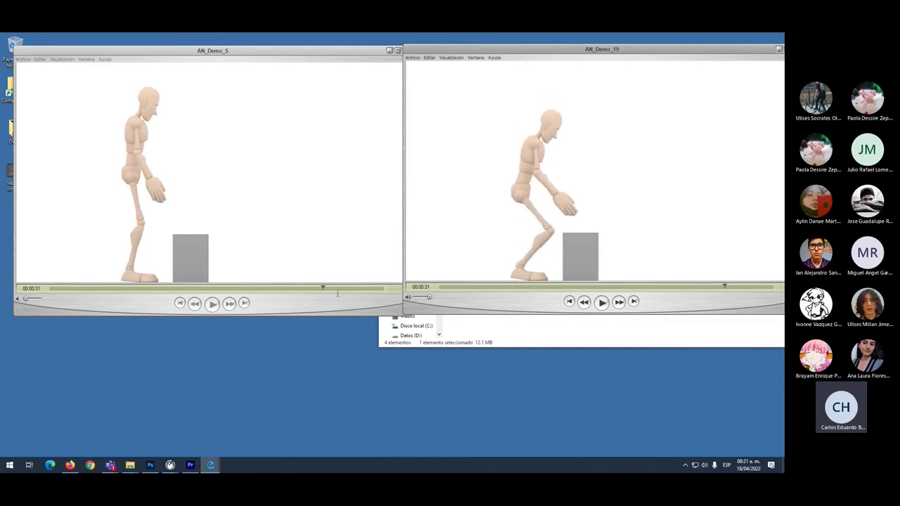
pyautogui.moveTo(328, 289)
pyautogui.mouseDown()
pyautogui.moveTo(336, 263)
pyautogui.moveTo(341, 288)
pyautogui.mouseUp()
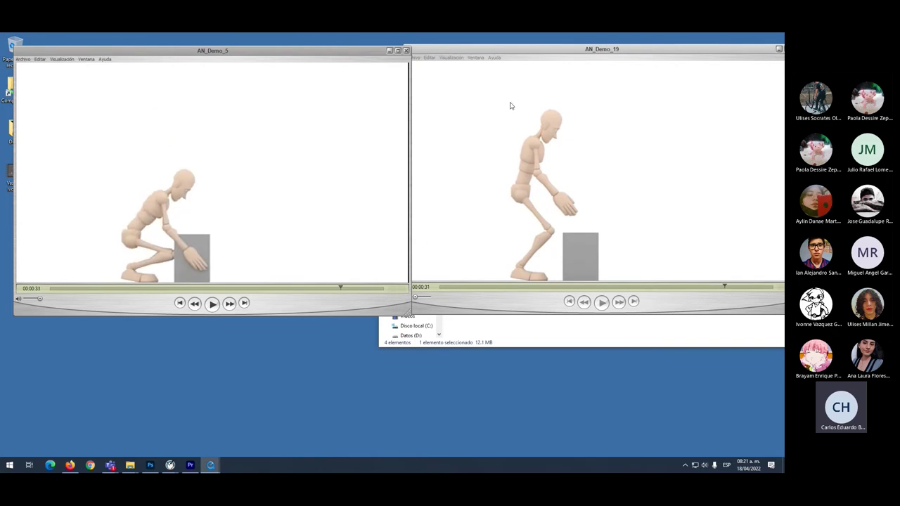
pyautogui.moveTo(584, 48); pyautogui.dragTo(250, 102)
pyautogui.click(544, 97)
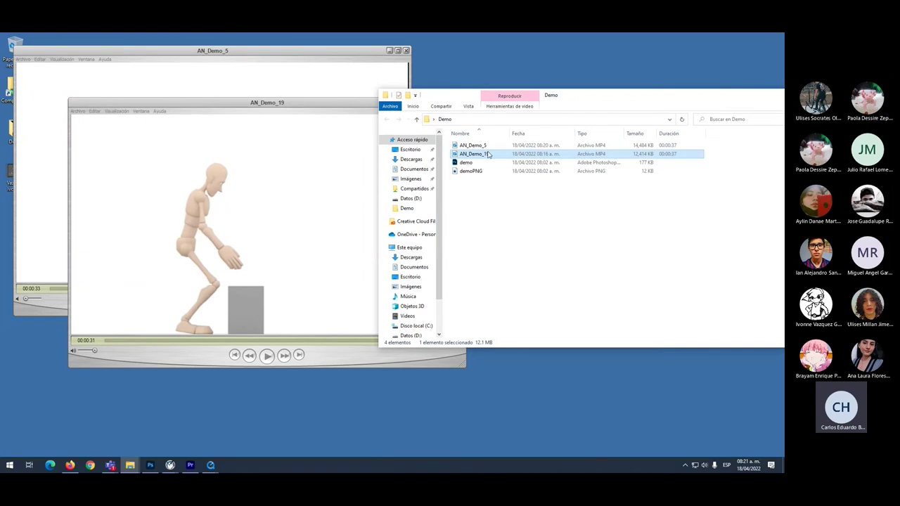
pyautogui.rightClick(486, 156)
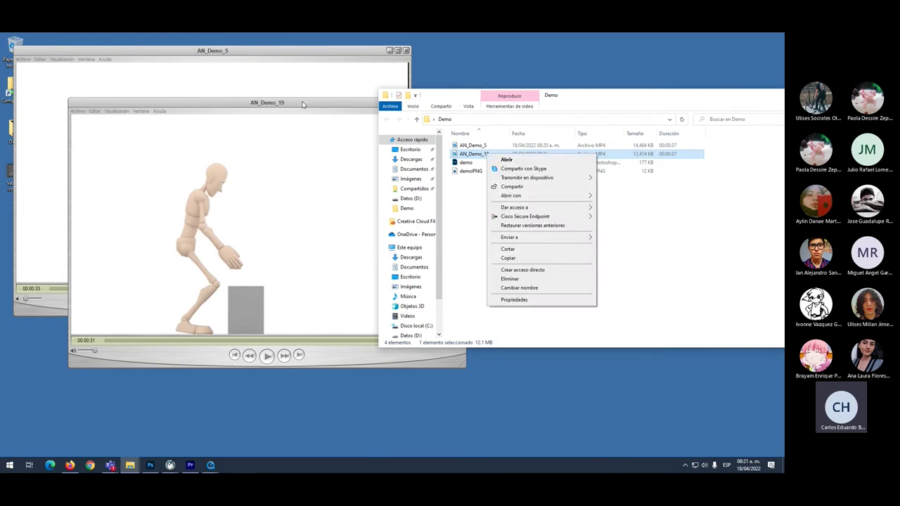
pyautogui.moveTo(302, 104); pyautogui.dragTo(504, 79)
# Step: Play and scrub back and forth through the jump in the SALTO LONGITUD reference video, and close its window
pyautogui.click(162, 167)
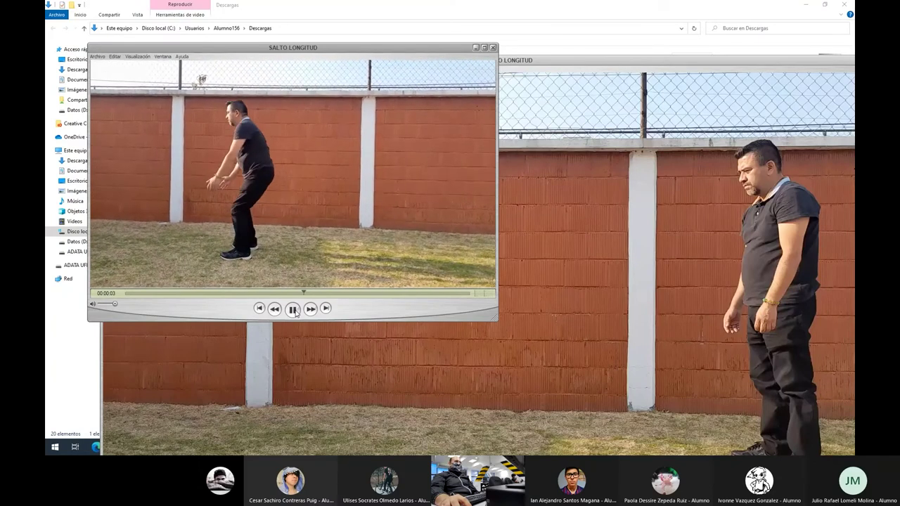
pyautogui.click(293, 310)
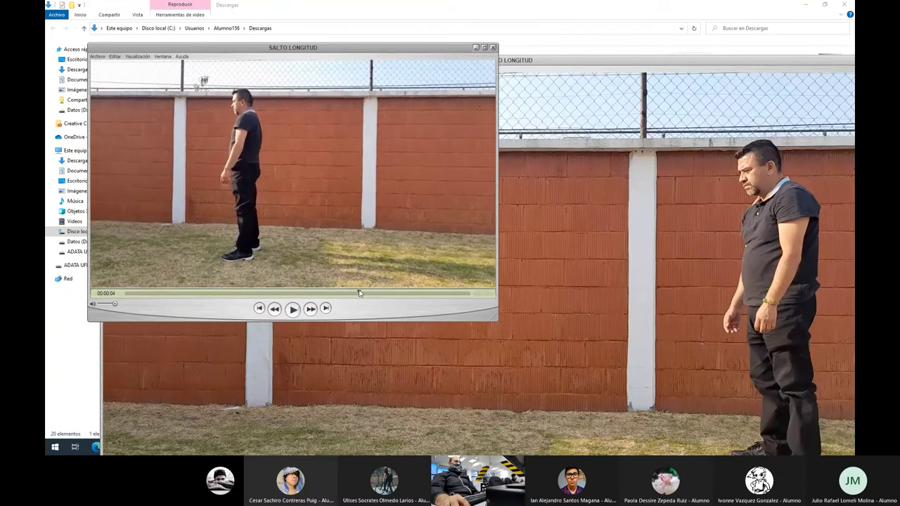
pyautogui.moveTo(337, 292); pyautogui.dragTo(285, 277)
pyautogui.press('space')
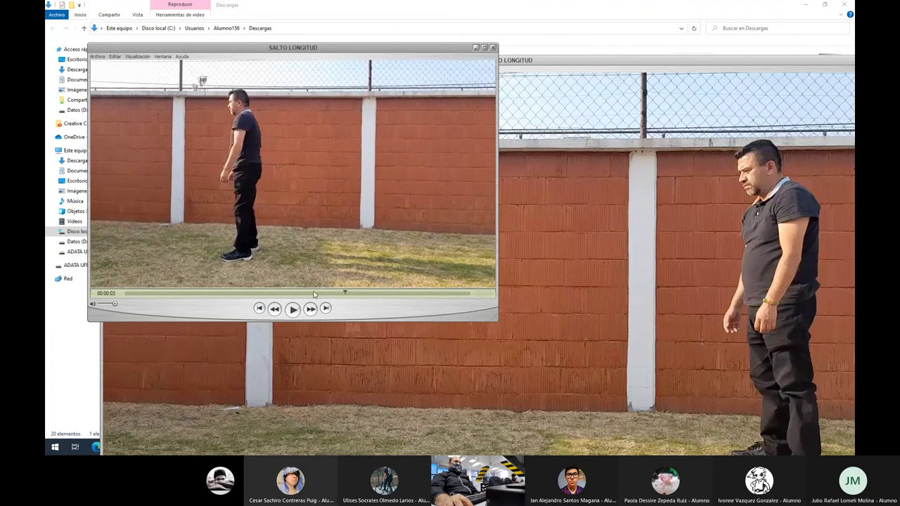
pyautogui.click(294, 295)
pyautogui.moveTo(293, 295)
pyautogui.mouseDown()
pyautogui.moveTo(277, 293)
pyautogui.moveTo(292, 281)
pyautogui.mouseUp()
pyautogui.click(390, 292)
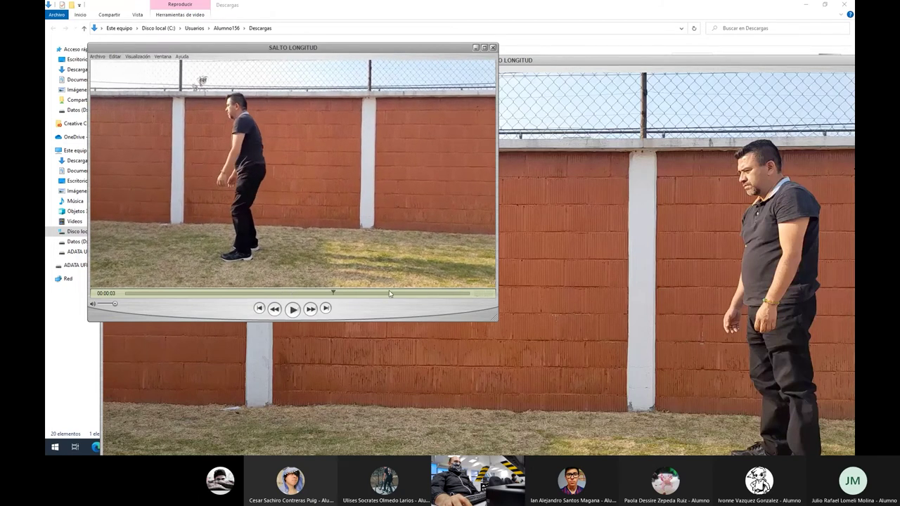
pyautogui.click(492, 47)
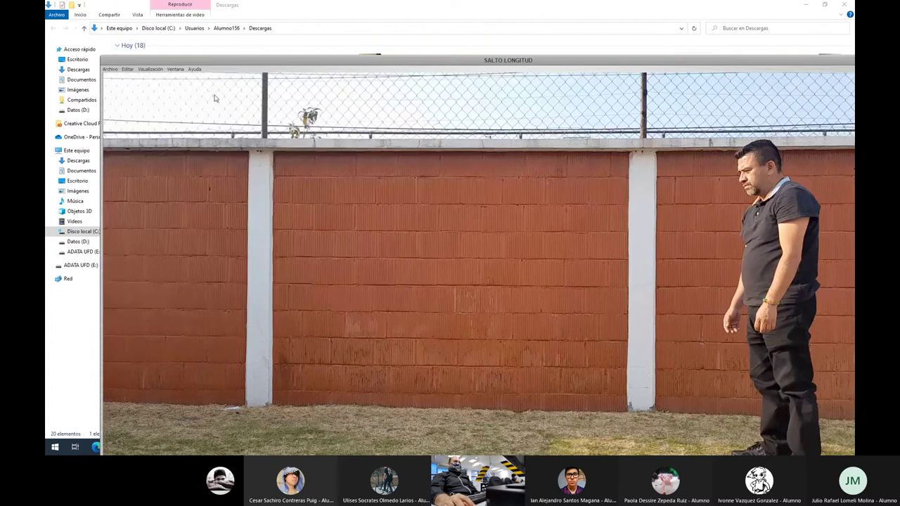
# Step: Reduce the remaining oversized SALTO LONGITUD player window to a smaller size and close it
pyautogui.moveTo(422, 64); pyautogui.dragTo(413, 38)
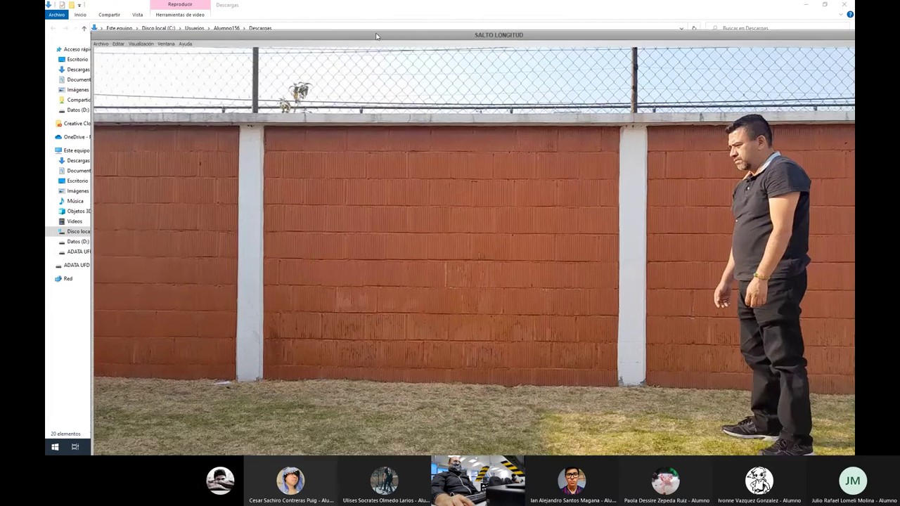
pyautogui.click(141, 44)
pyautogui.click(139, 53)
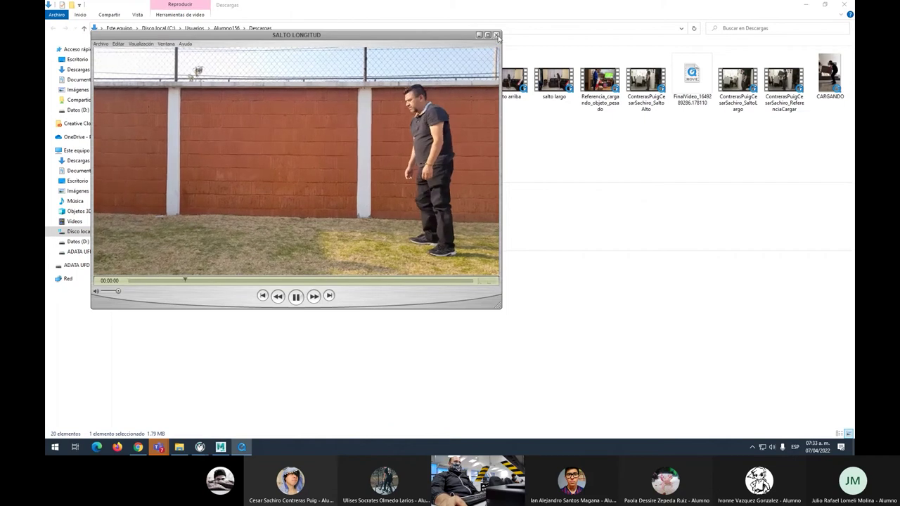
pyautogui.click(497, 34)
# Step: Play the SALTO ALTURA reference video in full view and close it
pyautogui.click(188, 144)
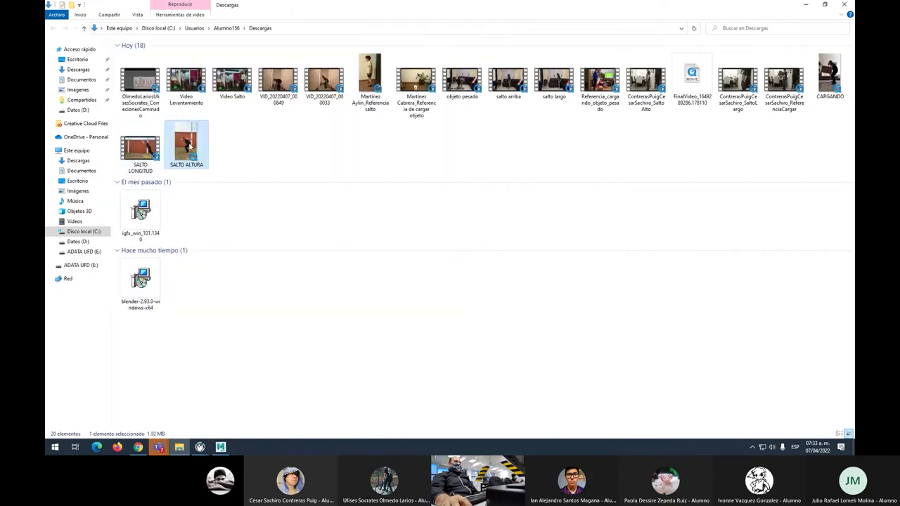
pyautogui.doubleClick(189, 144)
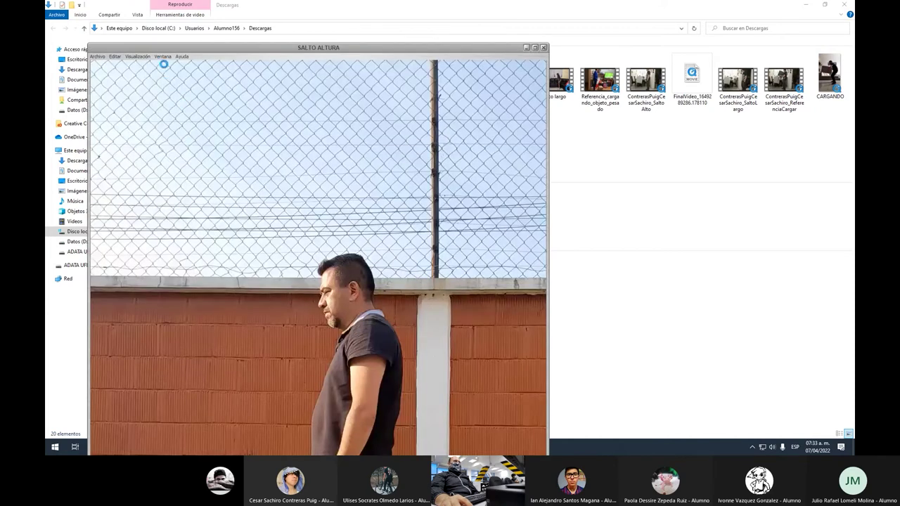
pyautogui.click(137, 56)
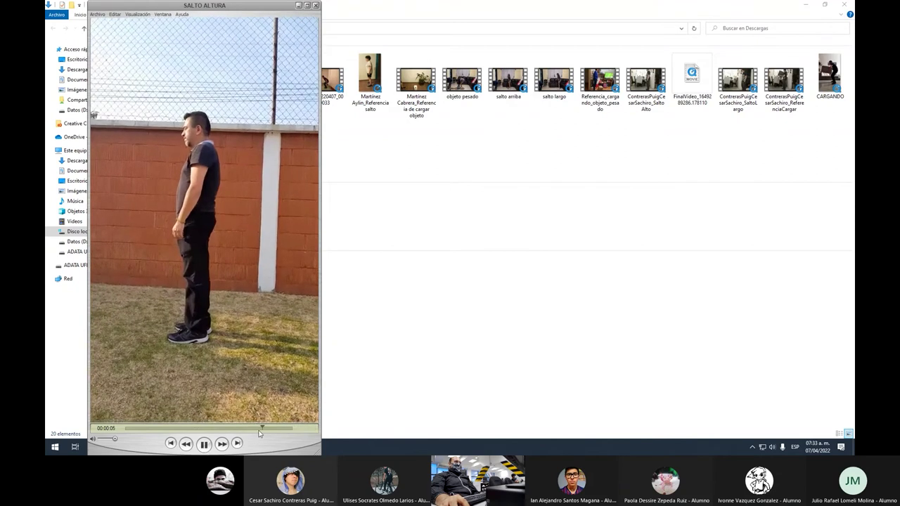
pyautogui.click(315, 6)
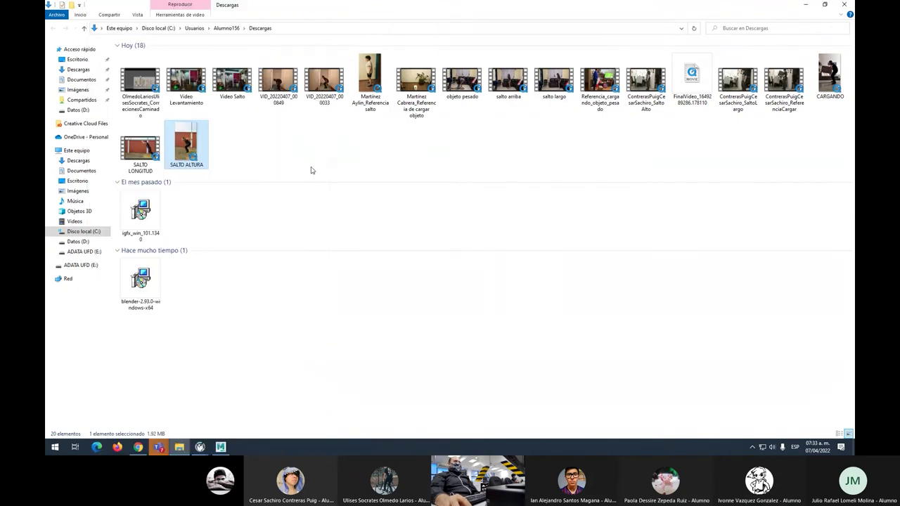
# Step: Play the CARGANDO lifting reference video and close it
pyautogui.click(834, 88)
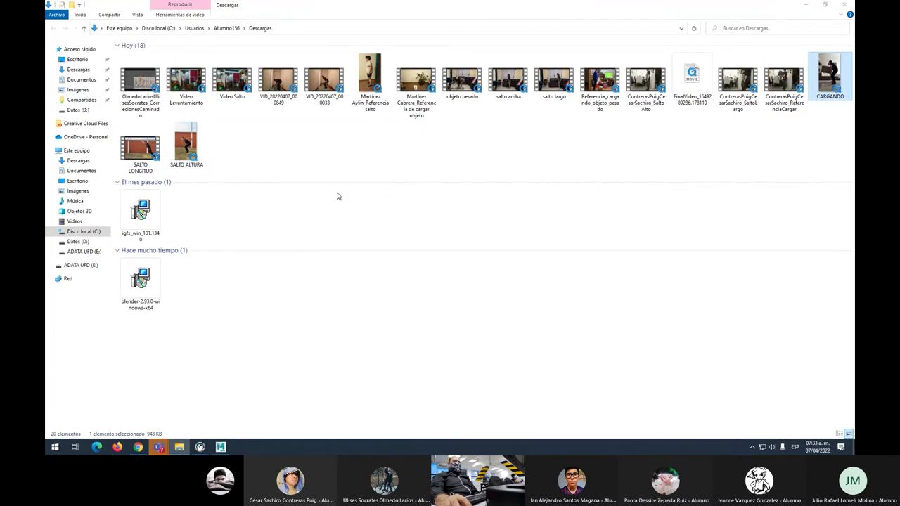
pyautogui.press('Return')
pyautogui.click(167, 359)
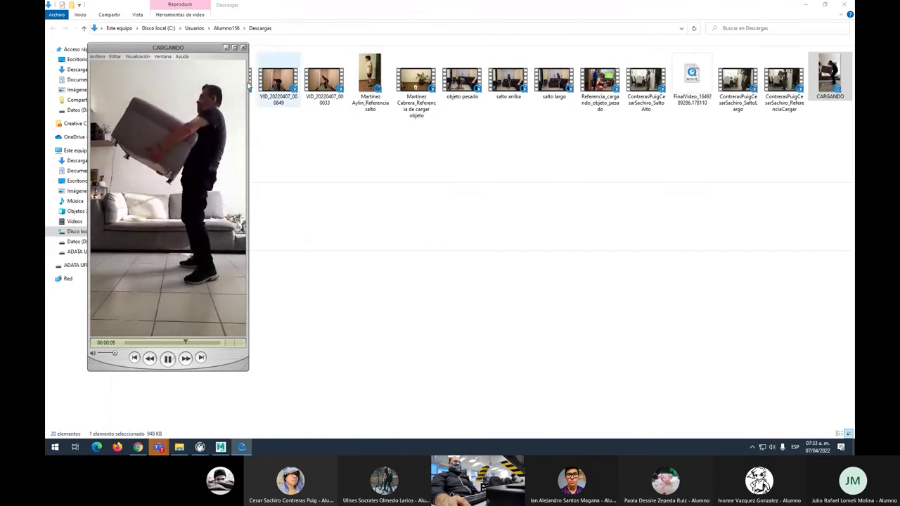
pyautogui.click(244, 47)
# Step: Open the student's ReferenciaCargar lifting video, scrub back and forth through the moment the box is lifted, and close it
pyautogui.press('Left')
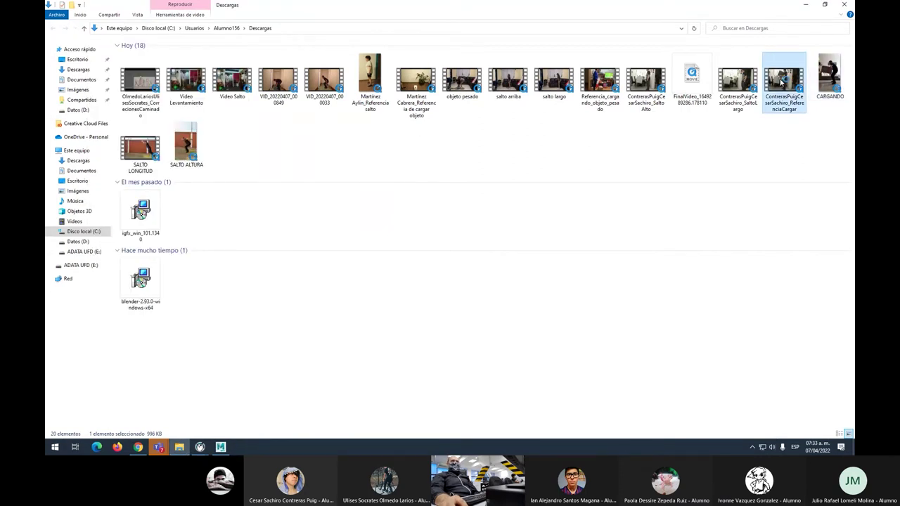
pyautogui.press('Return')
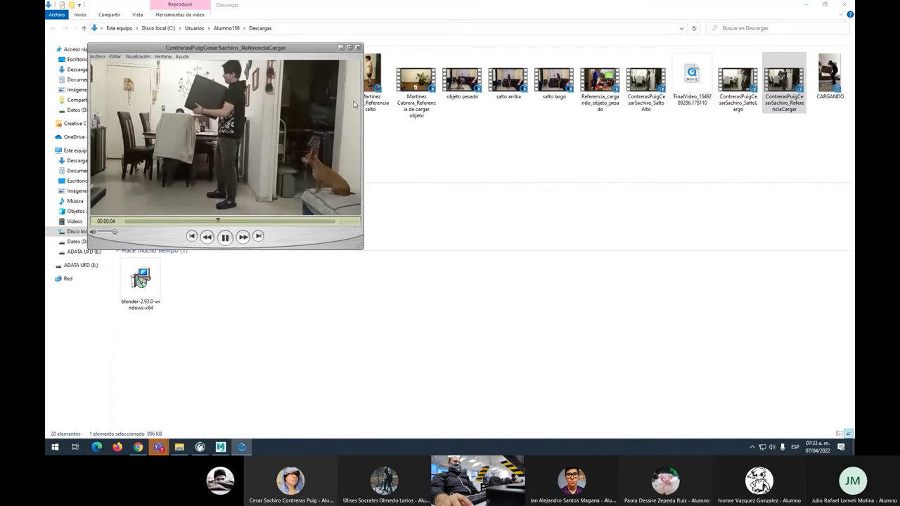
pyautogui.moveTo(260, 220); pyautogui.dragTo(200, 214)
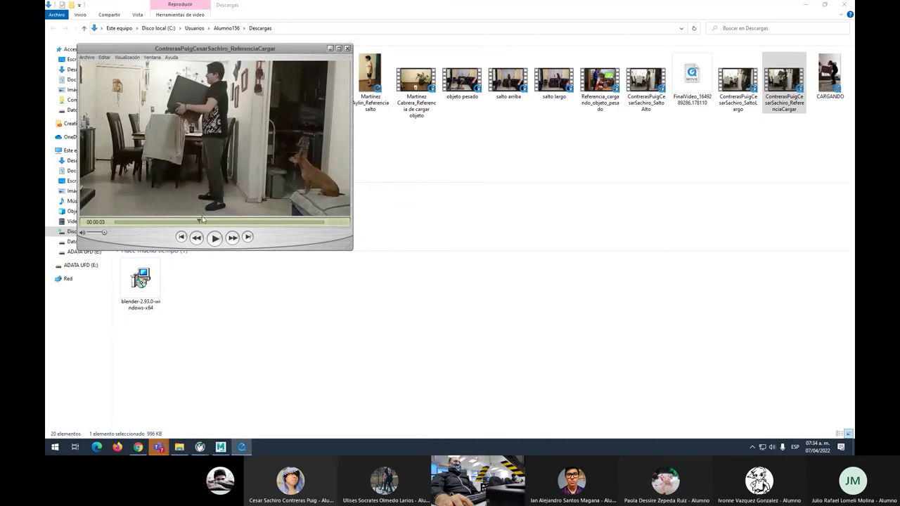
pyautogui.click(215, 238)
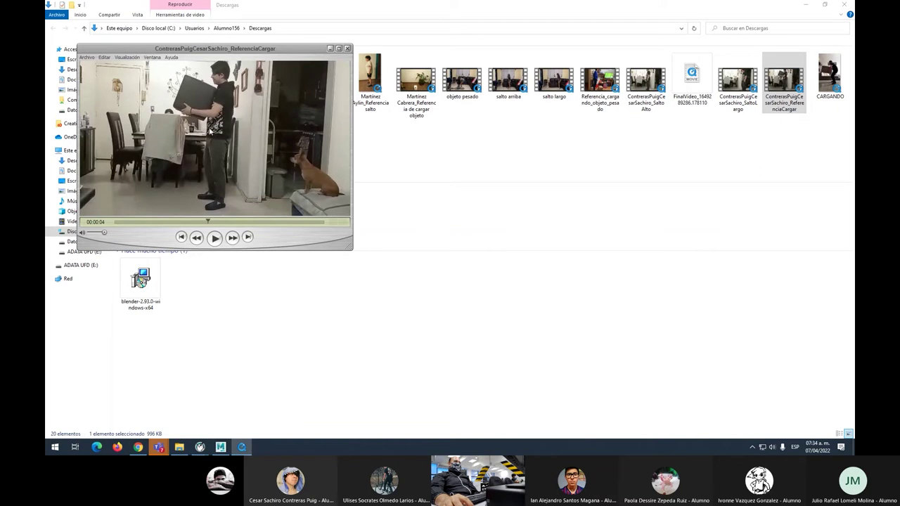
pyautogui.moveTo(208, 222); pyautogui.dragTo(192, 216)
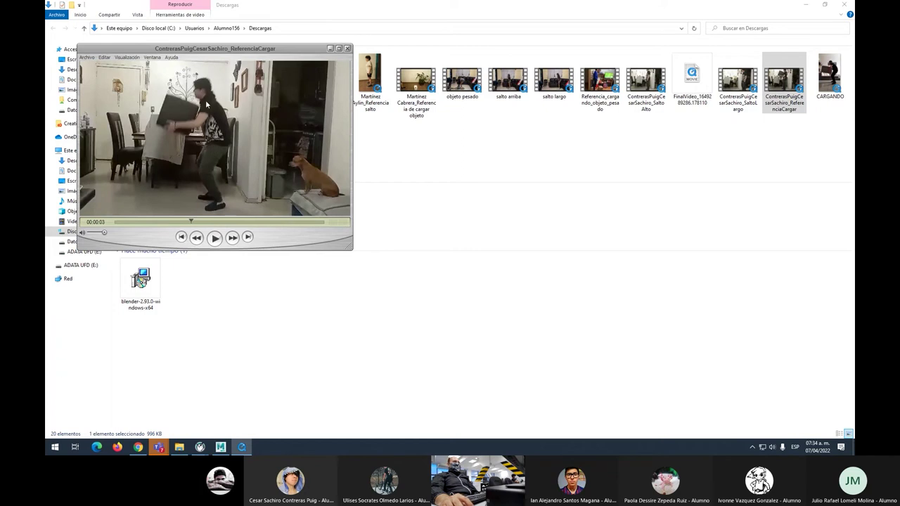
pyautogui.moveTo(191, 222); pyautogui.dragTo(206, 221)
pyautogui.click(347, 47)
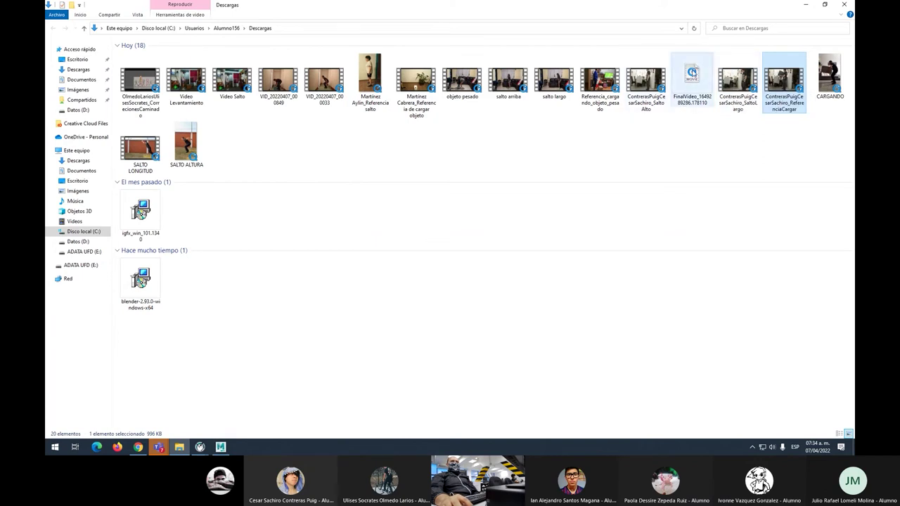
pyautogui.click(600, 84)
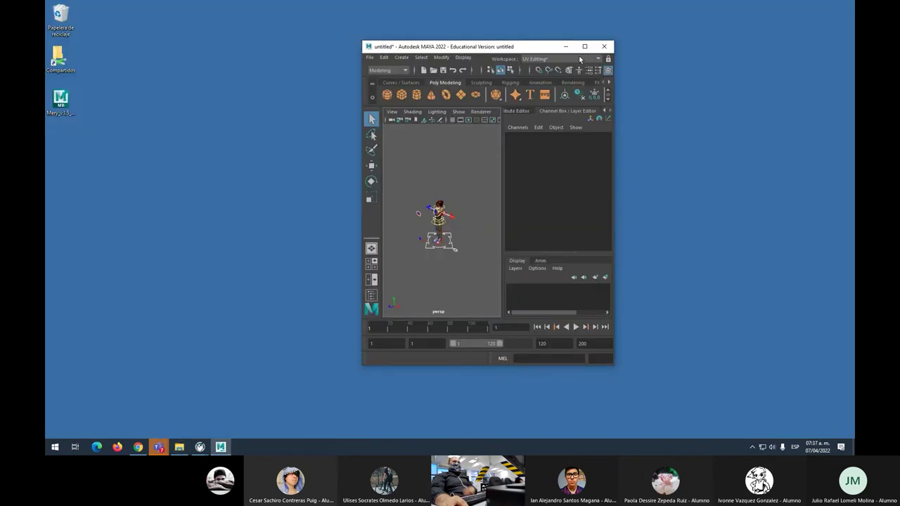
pyautogui.click(585, 47)
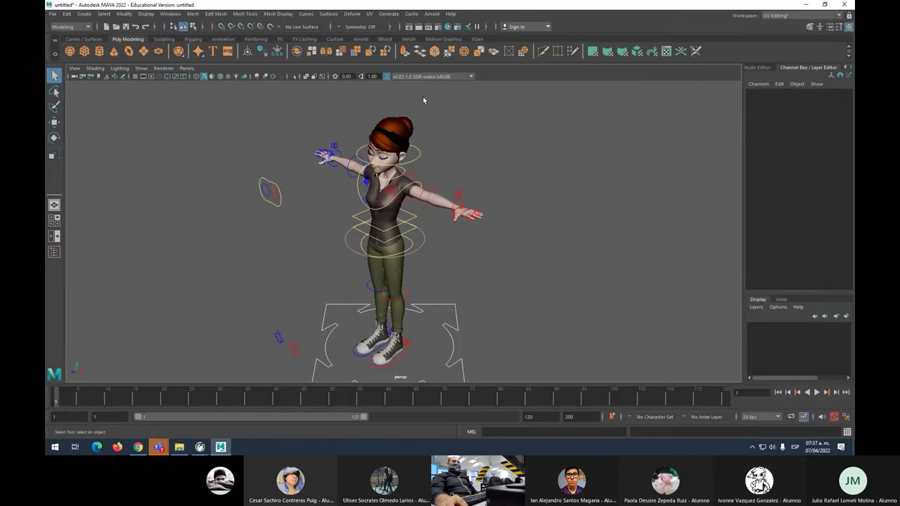
# Step: Create a polygon cube and stretch it into a floor slab, scaled about 1076.5 in X and 895 in Z
pyautogui.keyDown('alt'); pyautogui.moveTo(490, 198); pyautogui.dragTo(565, 188); pyautogui.keyUp('alt')
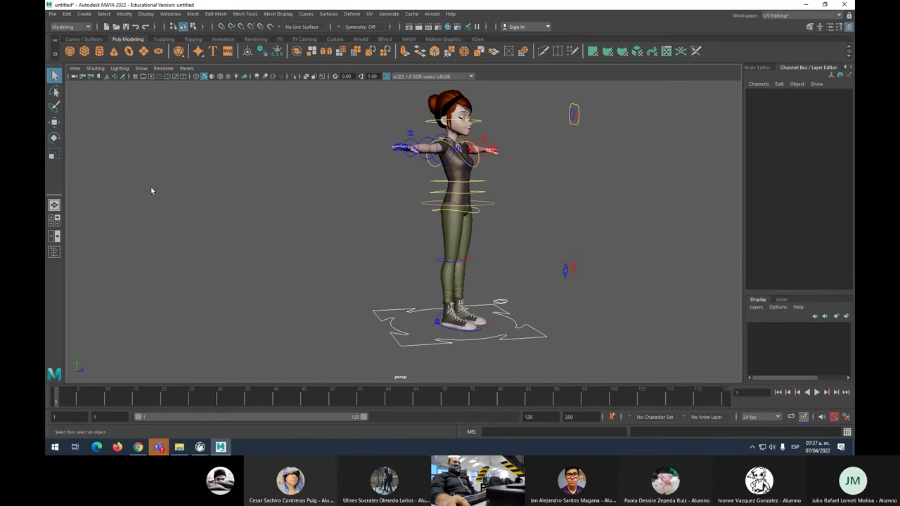
pyautogui.click(84, 54)
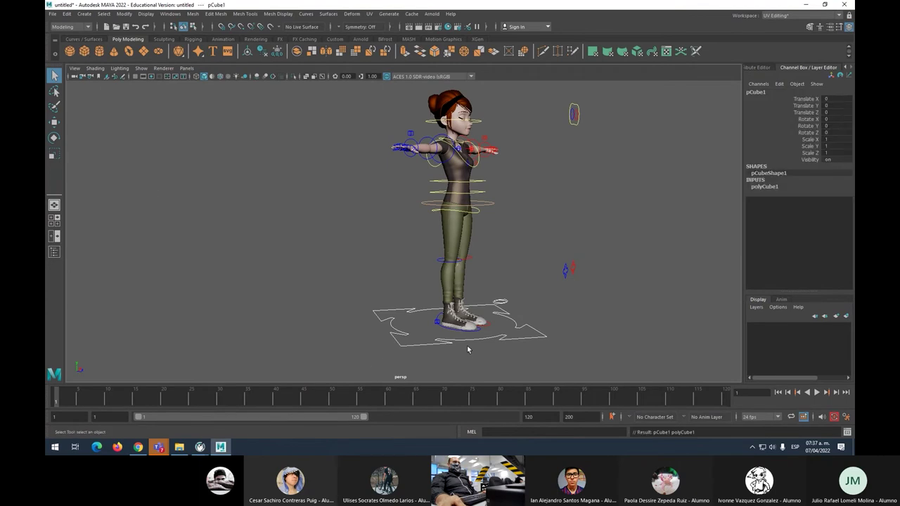
pyautogui.press('r')
pyautogui.moveTo(488, 330); pyautogui.dragTo(536, 346)
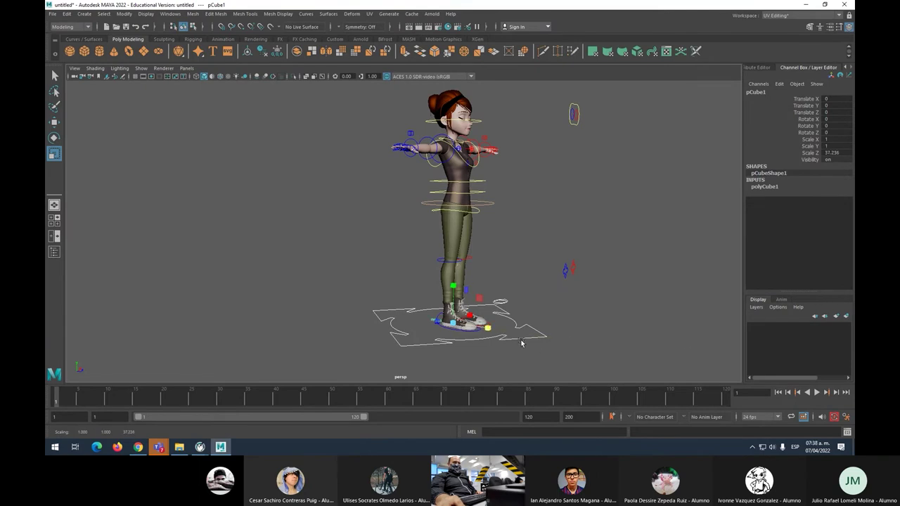
pyautogui.moveTo(487, 328); pyautogui.dragTo(642, 357)
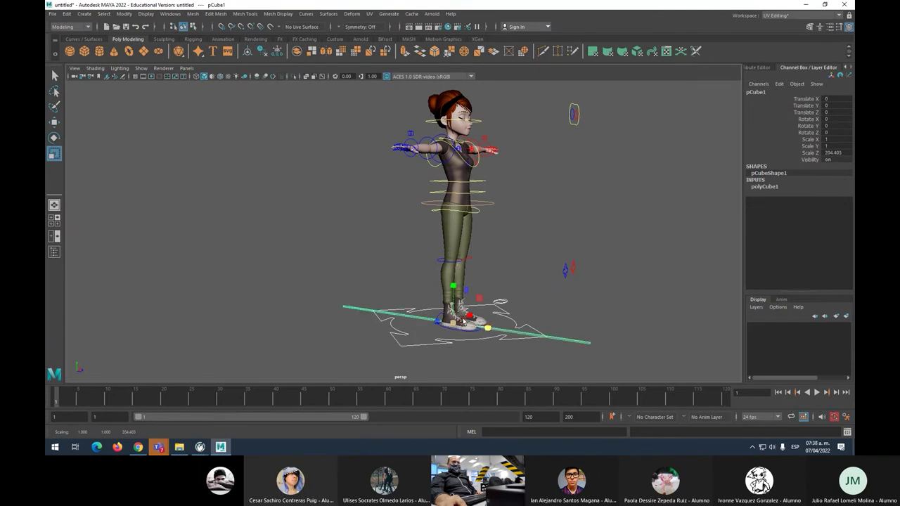
pyautogui.moveTo(469, 317); pyautogui.dragTo(519, 284)
pyautogui.moveTo(469, 316); pyautogui.dragTo(625, 196)
pyautogui.moveTo(471, 317); pyautogui.dragTo(531, 265)
pyautogui.moveTo(469, 313); pyautogui.dragTo(515, 299)
pyautogui.moveTo(486, 329); pyautogui.dragTo(619, 353)
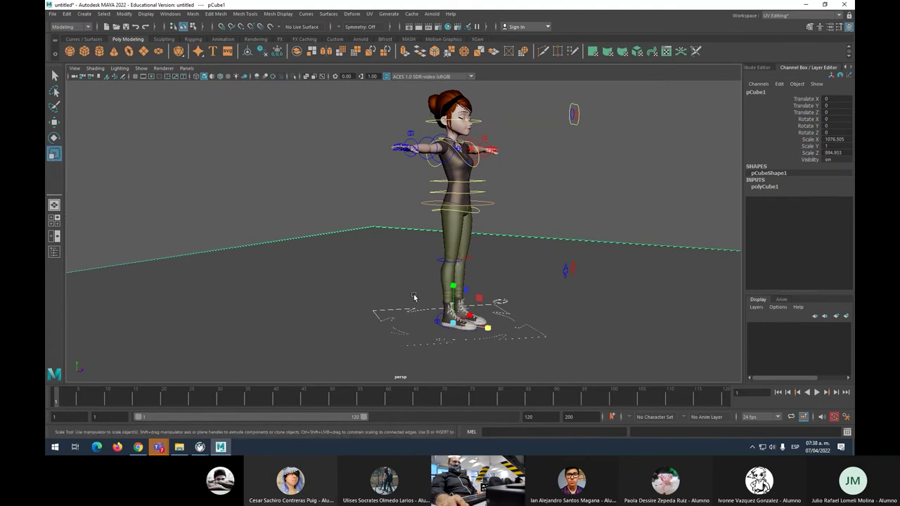
# Step: Create a display layer from the selected floor slab and name it piso
pyautogui.scroll(-6, 486, 309)
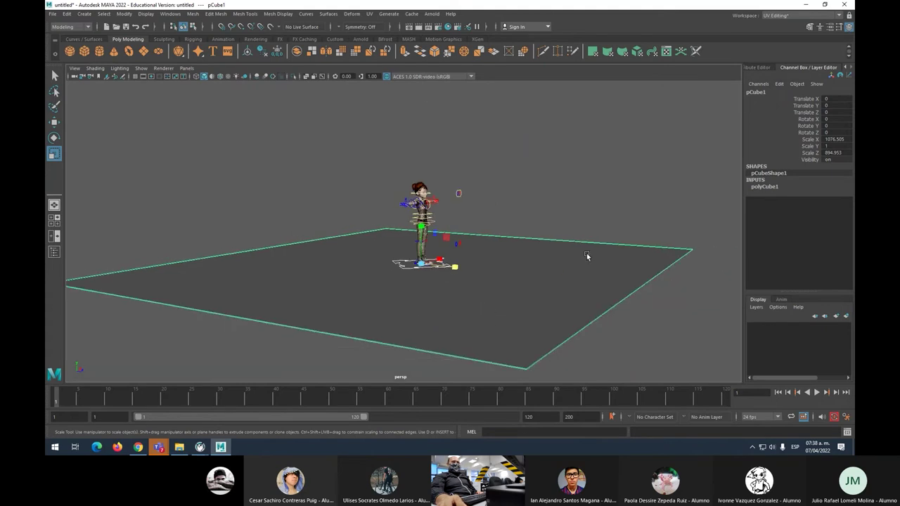
pyautogui.click(846, 315)
pyautogui.click(752, 326)
pyautogui.click(752, 326)
pyautogui.doubleClick(801, 329)
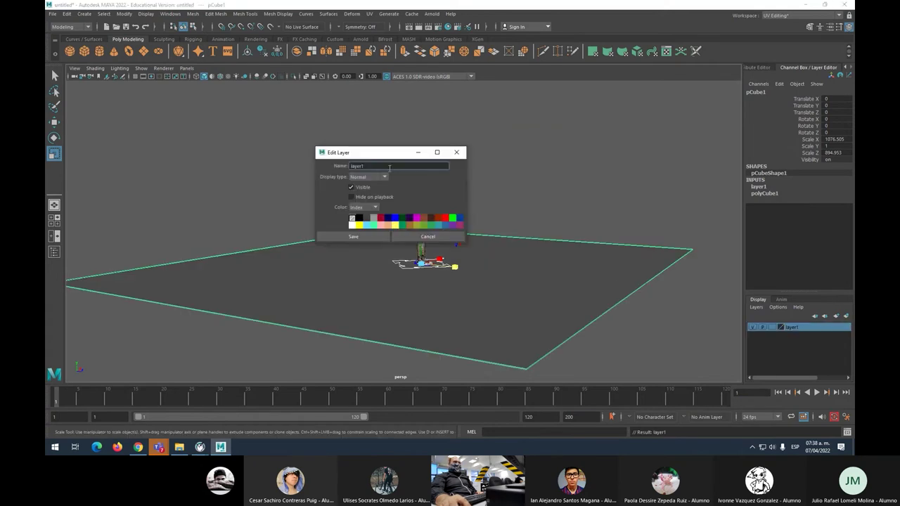
pyautogui.write('piso')
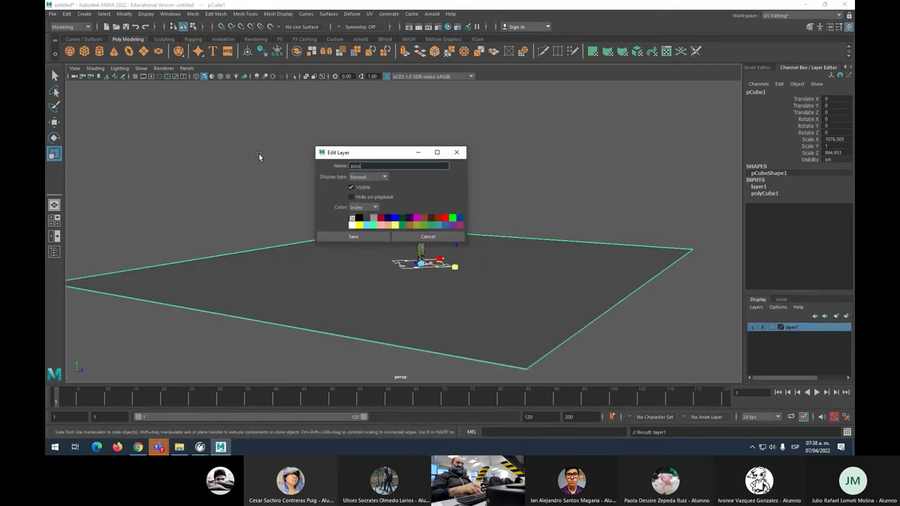
pyautogui.click(353, 236)
# Step: Create a second polygon cube at the character's feet and scale it uniformly to about 51.1
pyautogui.click(273, 166)
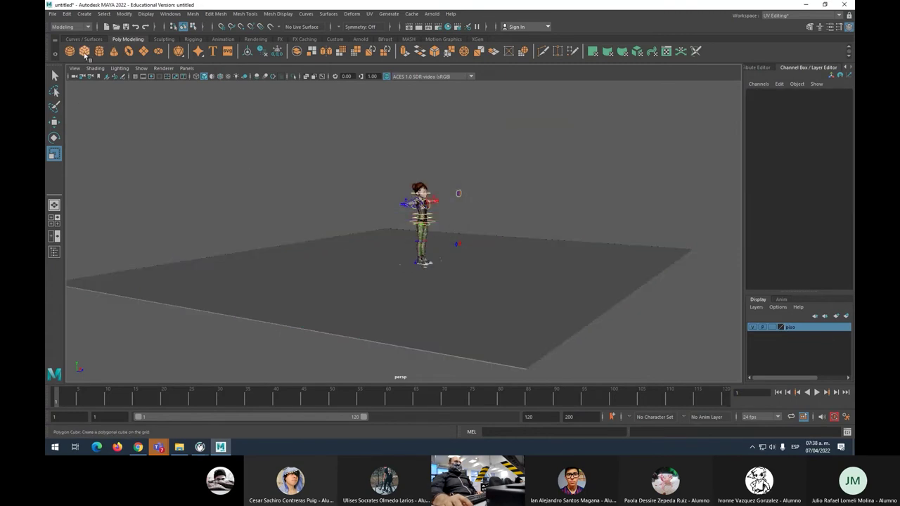
pyautogui.click(84, 52)
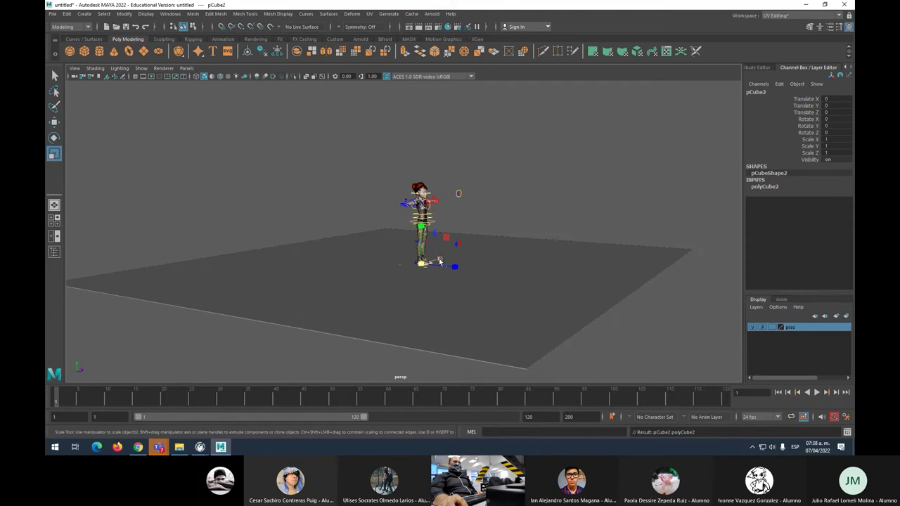
pyautogui.moveTo(422, 264); pyautogui.dragTo(448, 87)
pyautogui.moveTo(427, 137); pyautogui.dragTo(431, 145)
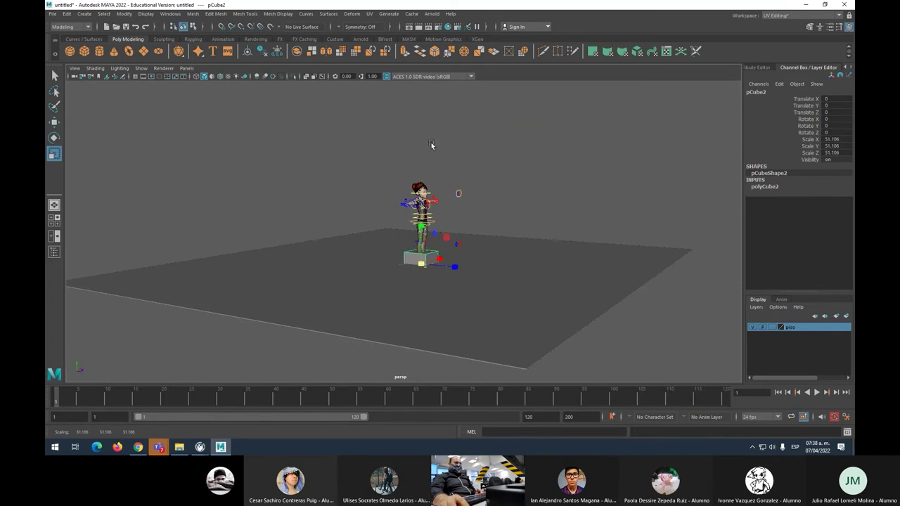
# Step: Create a display layer from the selected smaller cube and name it banco
pyautogui.click(846, 315)
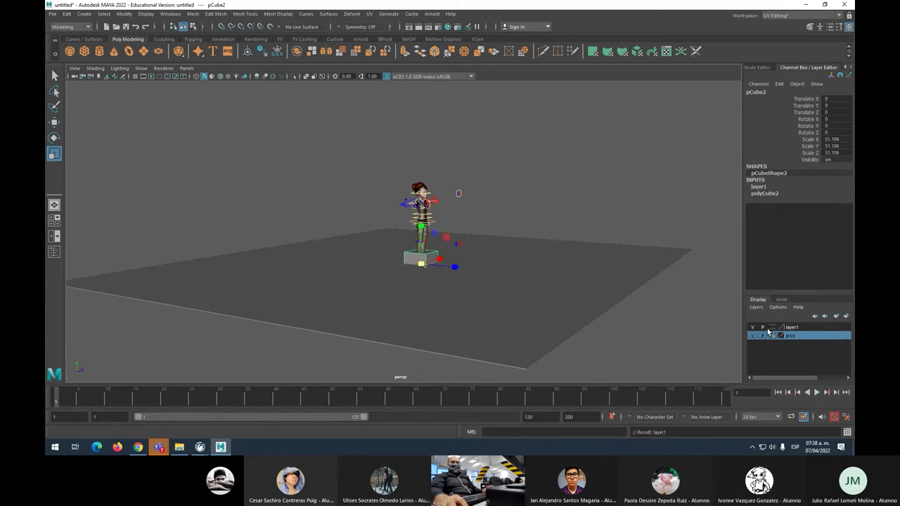
pyautogui.doubleClick(791, 327)
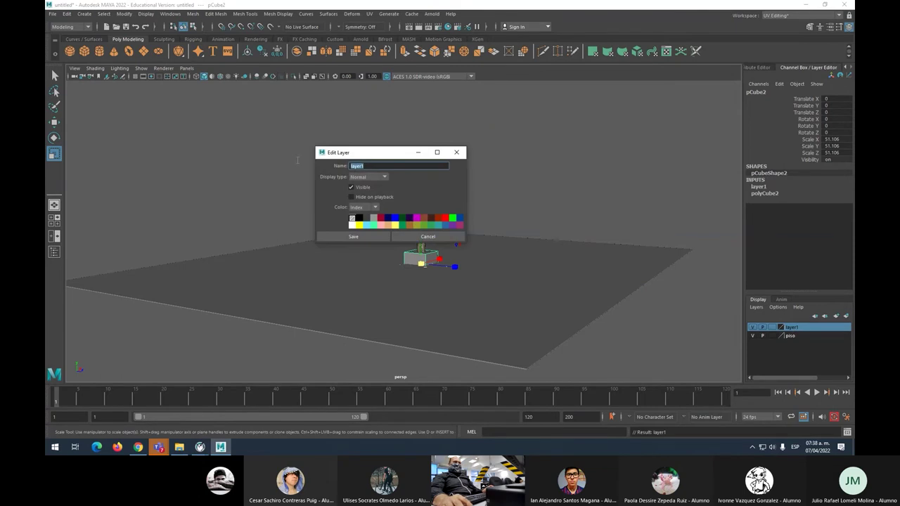
pyautogui.write('c')
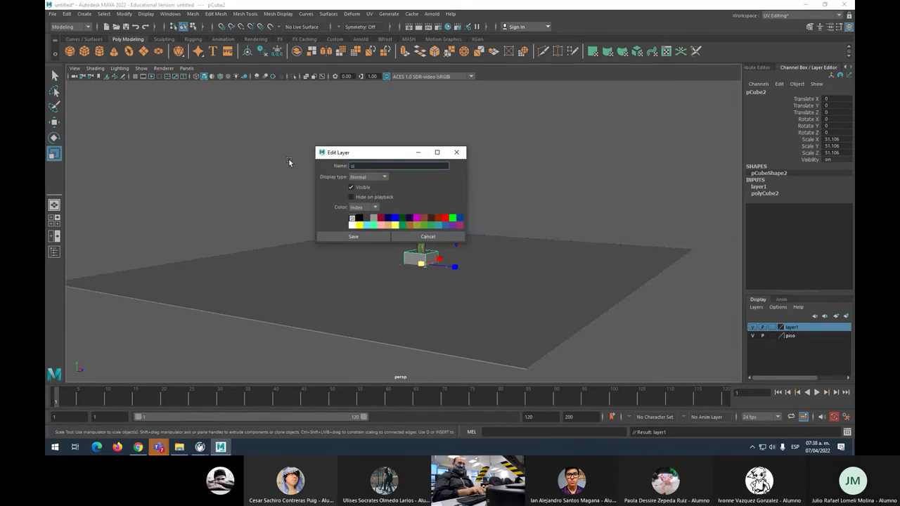
pyautogui.write('banco')
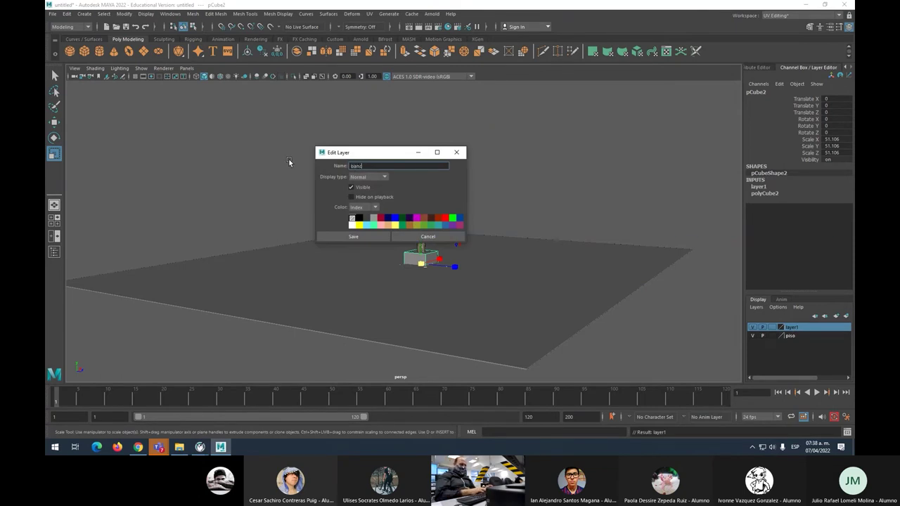
pyautogui.click(360, 239)
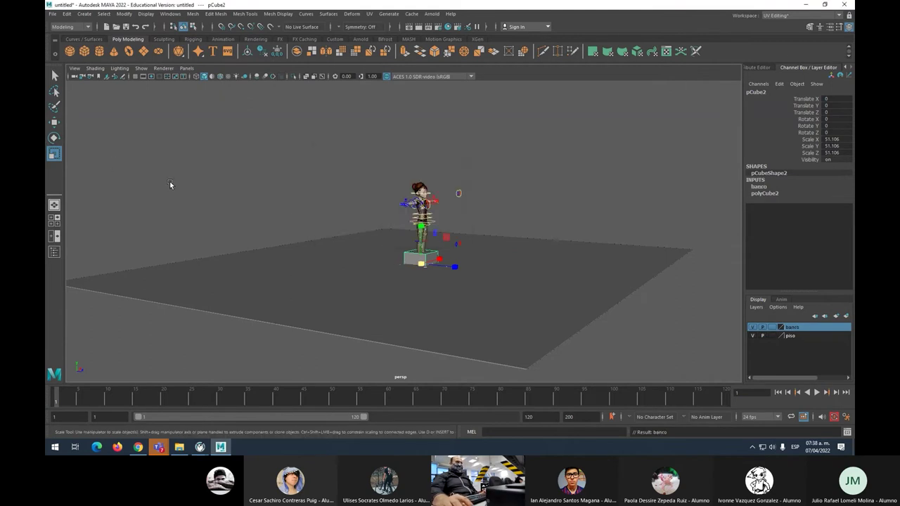
# Step: Split the workspace into two side-by-side views and switch the one beside the perspective view to the orthographic front view
pyautogui.click(186, 68)
pyautogui.moveTo(202, 130)
pyautogui.click(295, 139)
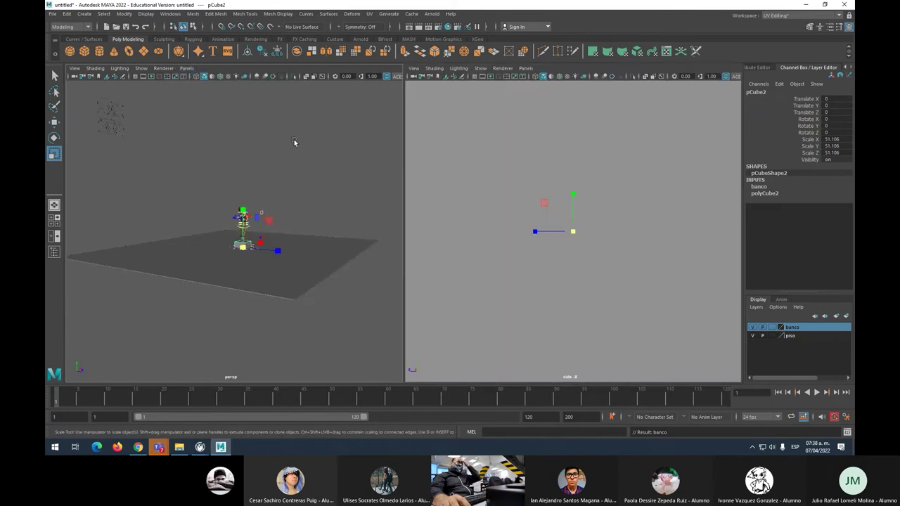
pyautogui.click(572, 230)
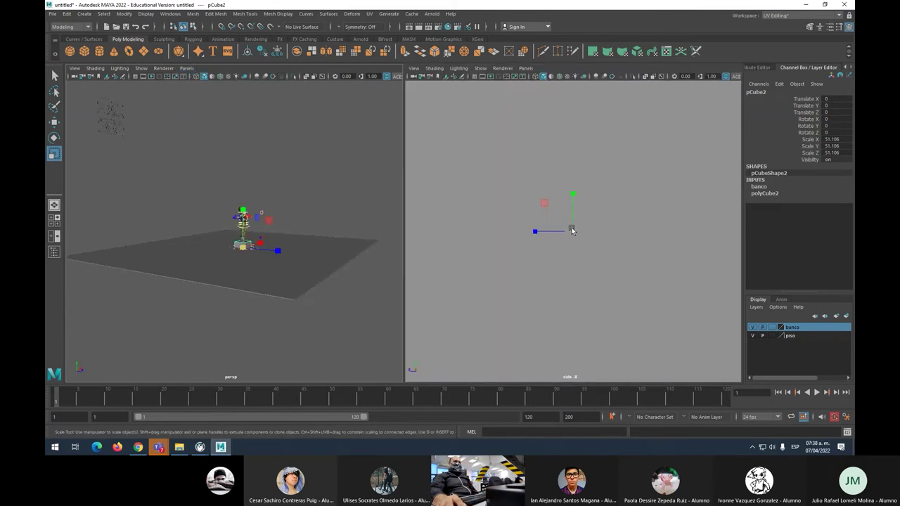
pyautogui.click(526, 68)
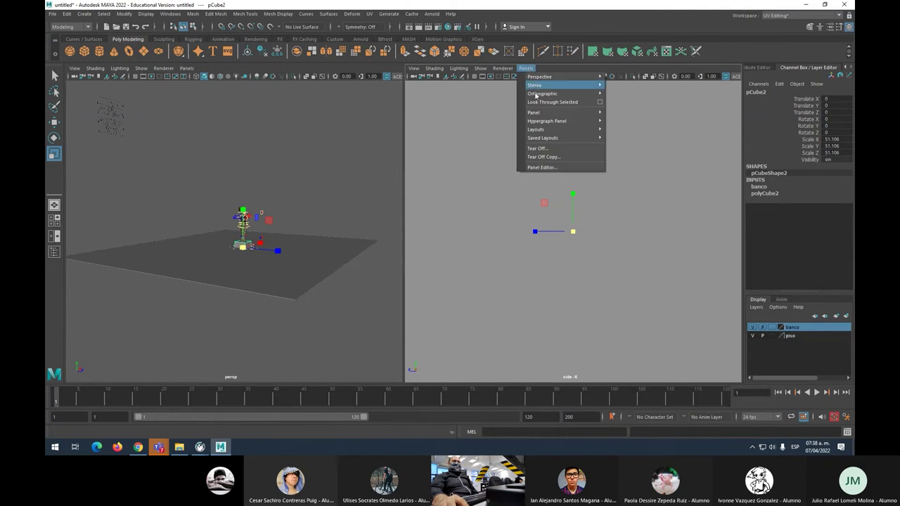
pyautogui.click(626, 104)
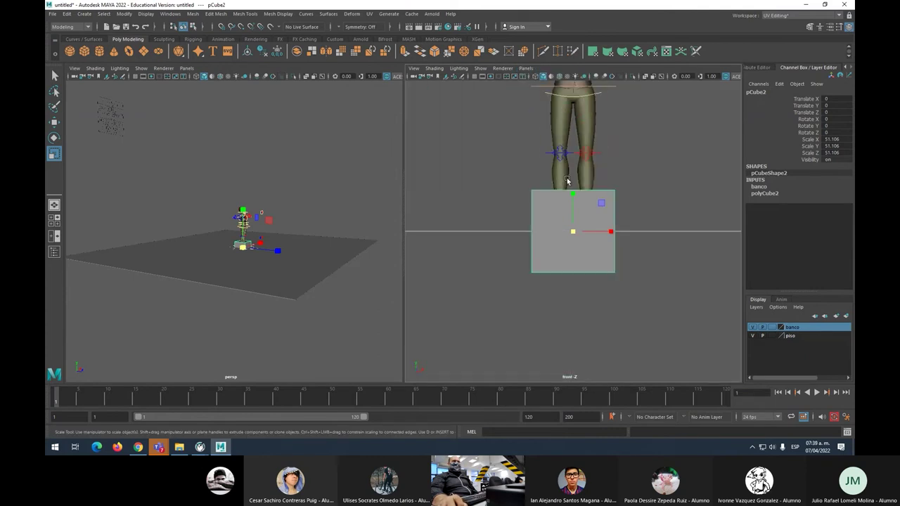
# Step: Raise the banco cube above the floor slab, to about 29.7 in Y
pyautogui.press('w')
pyautogui.moveTo(571, 200); pyautogui.dragTo(572, 130)
pyautogui.scroll(5, 578, 229)
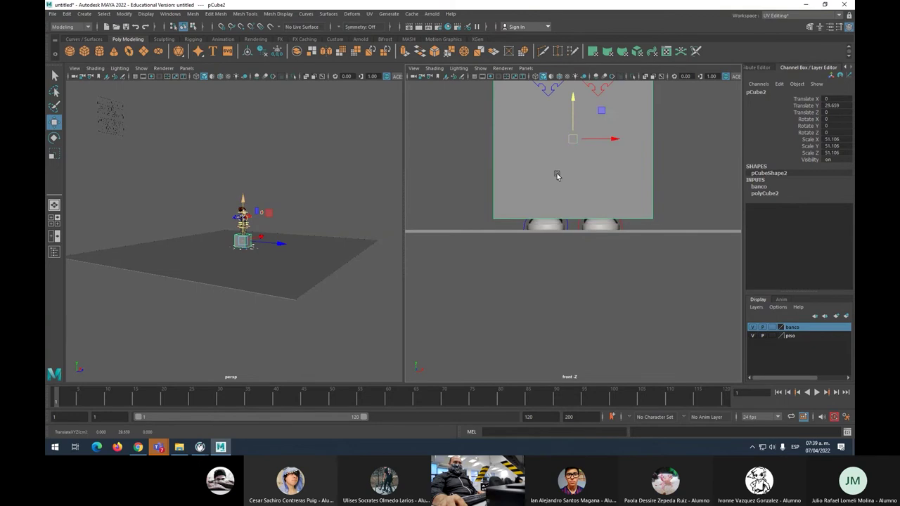
# Step: Lower the floor slab to about -0.43 in Y so it meets the shoe soles, and set the piso layer to reference
pyautogui.scroll(5, 550, 236)
pyautogui.click(551, 232)
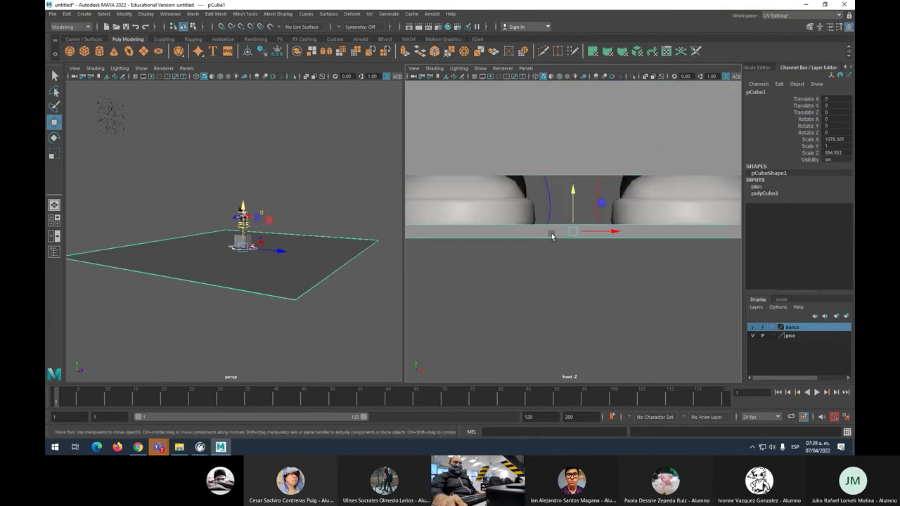
pyautogui.scroll(-1, 552, 235)
pyautogui.moveTo(571, 208); pyautogui.dragTo(575, 212)
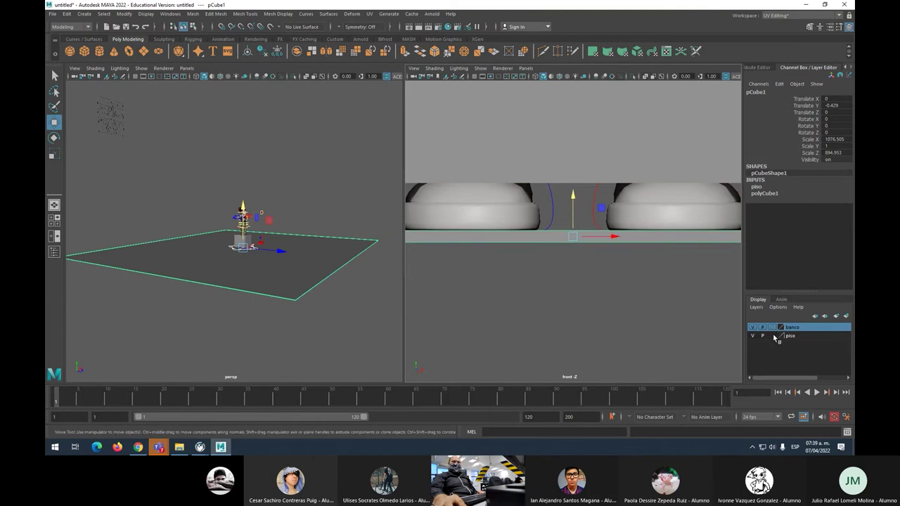
pyautogui.click(773, 336)
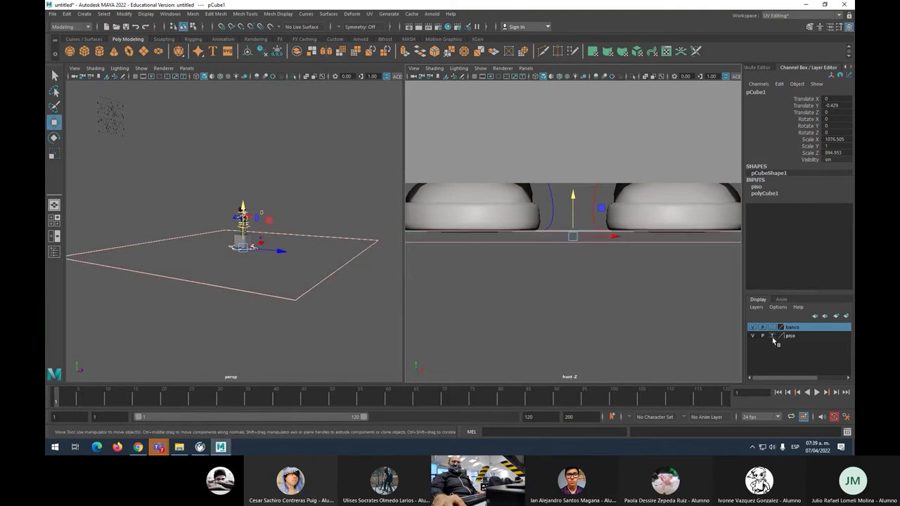
pyautogui.click(772, 336)
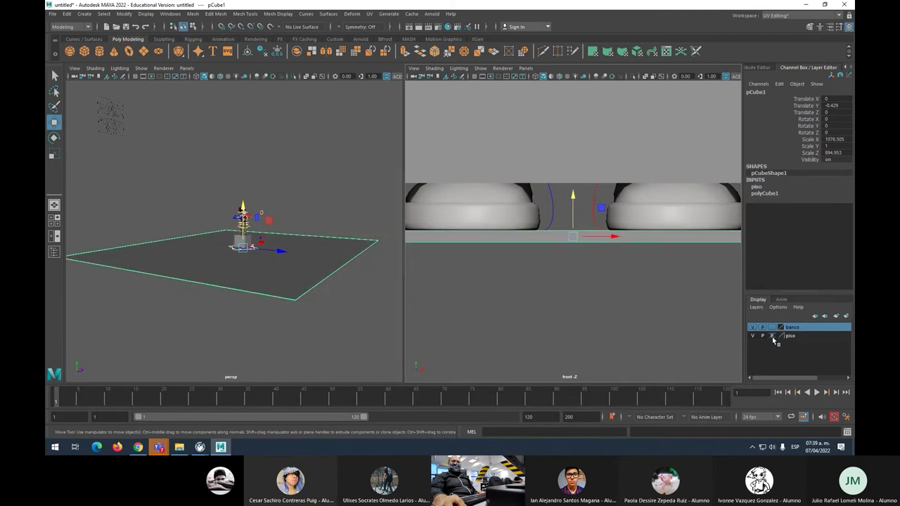
# Step: Lower the banco cube to about 25.6 in Y so that it rests on the floor slab
pyautogui.scroll(-5, 588, 183)
pyautogui.click(527, 121)
pyautogui.moveTo(574, 94); pyautogui.dragTo(574, 109)
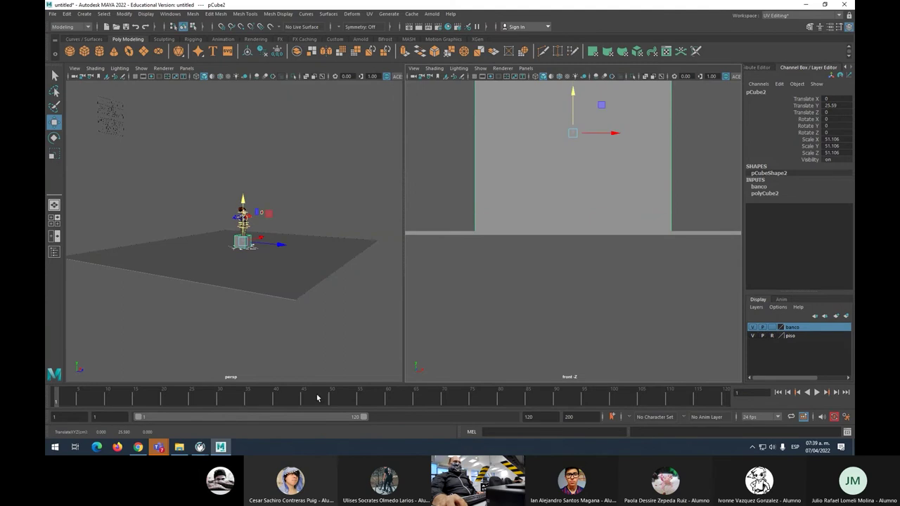
pyautogui.click(159, 447)
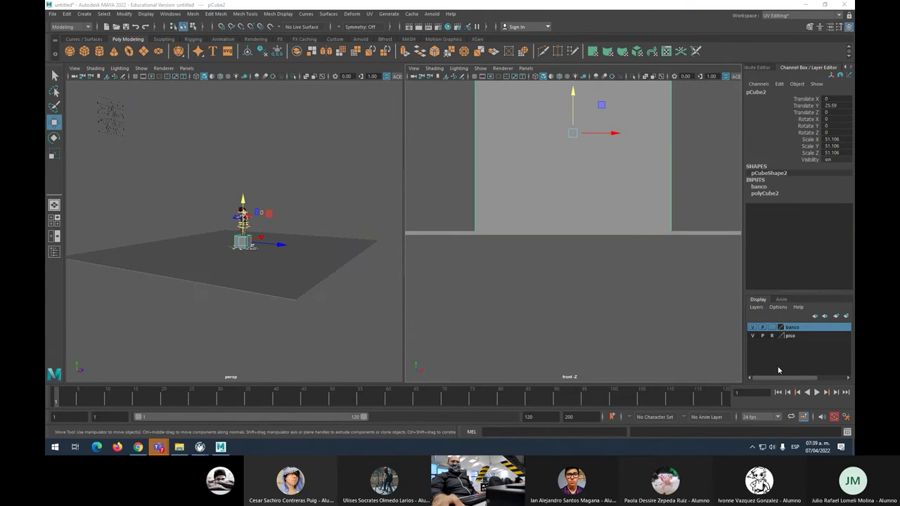
pyautogui.click(750, 400)
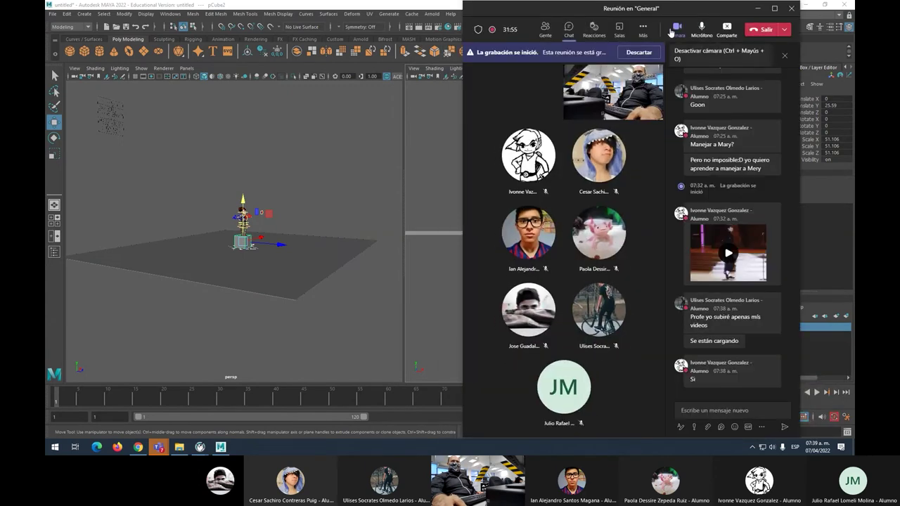
pyautogui.click(645, 26)
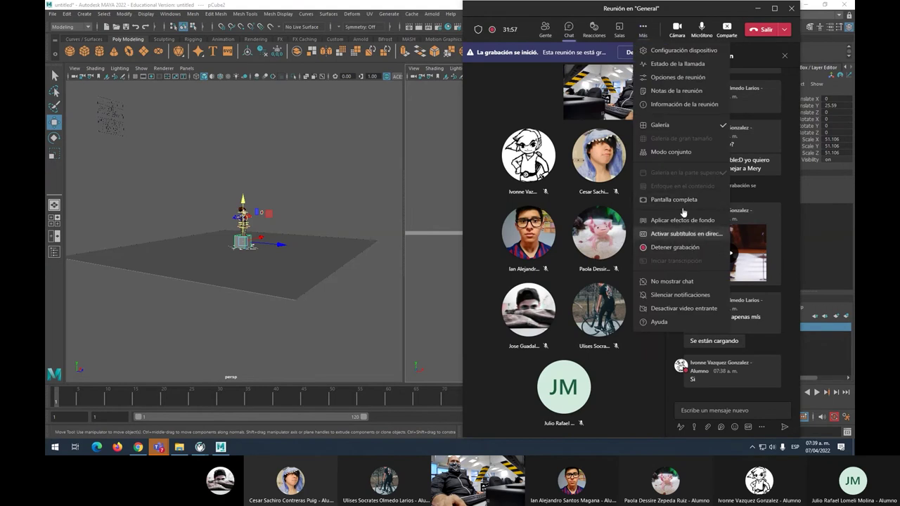
pyautogui.click(758, 9)
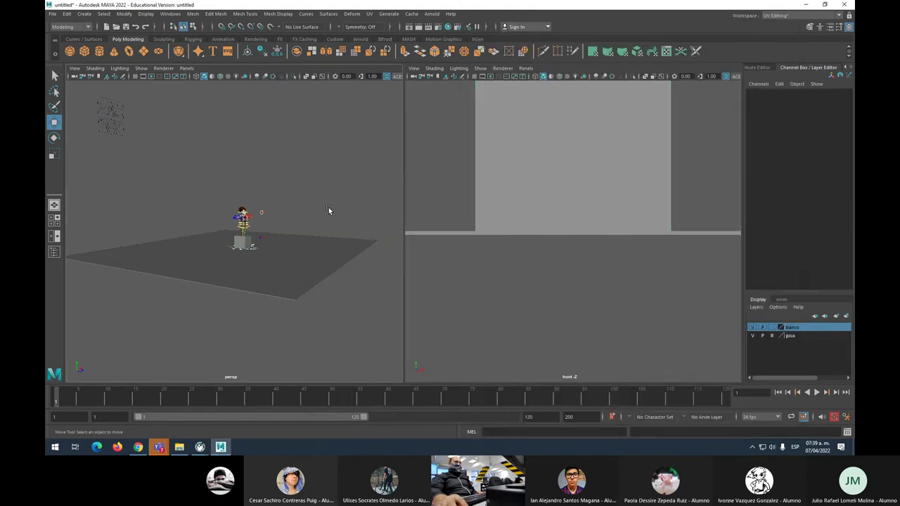
# Step: Switch the perspective view to the orthographic side view
pyautogui.click(187, 68)
pyautogui.moveTo(238, 95)
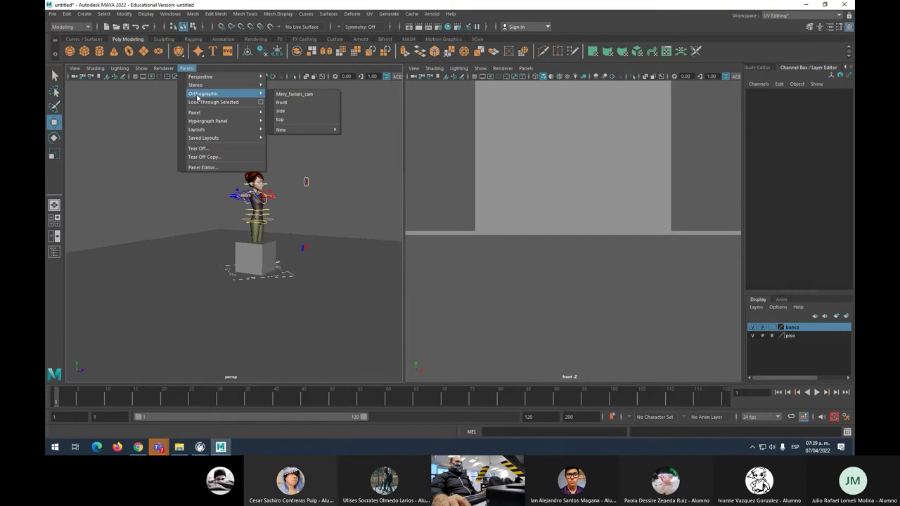
pyautogui.click(289, 111)
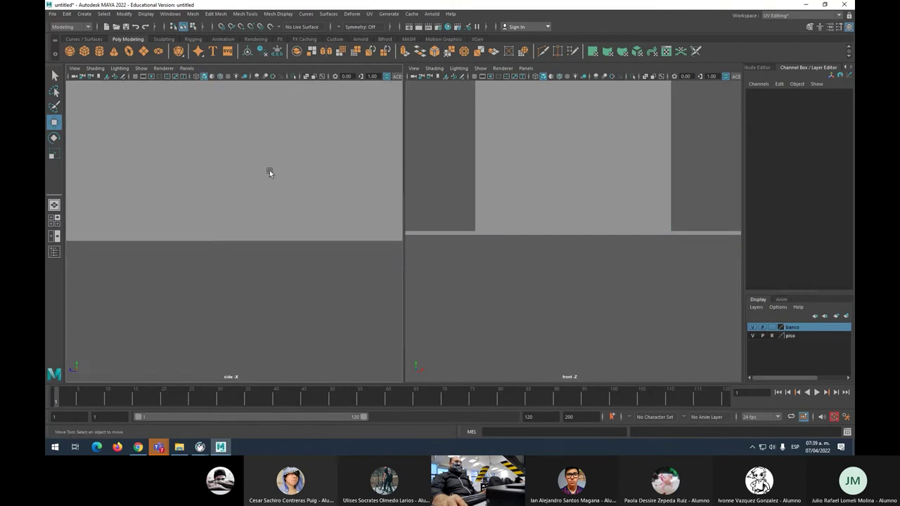
pyautogui.scroll(-5, 268, 180)
pyautogui.scroll(1, 268, 180)
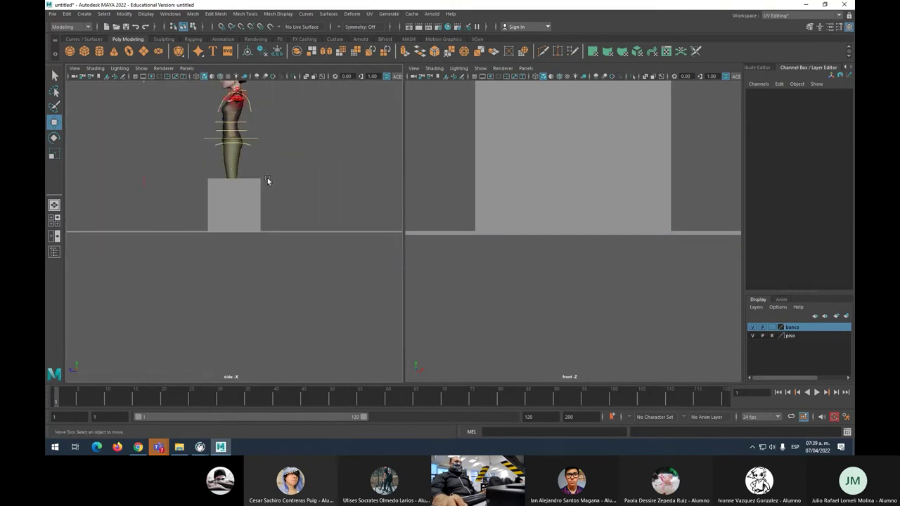
# Step: Create a new orthographic Left camera and show it in the view beside the front view
pyautogui.click(187, 68)
pyautogui.moveTo(203, 97)
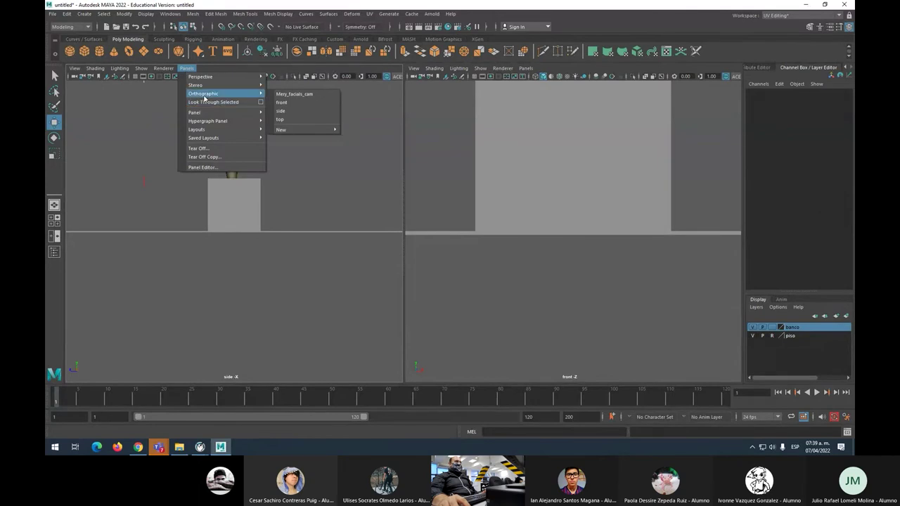
pyautogui.moveTo(292, 132)
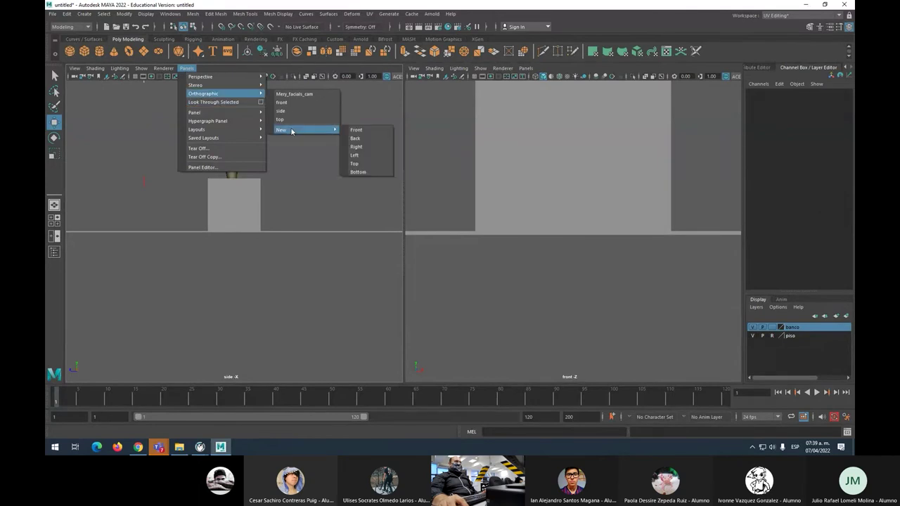
pyautogui.click(355, 155)
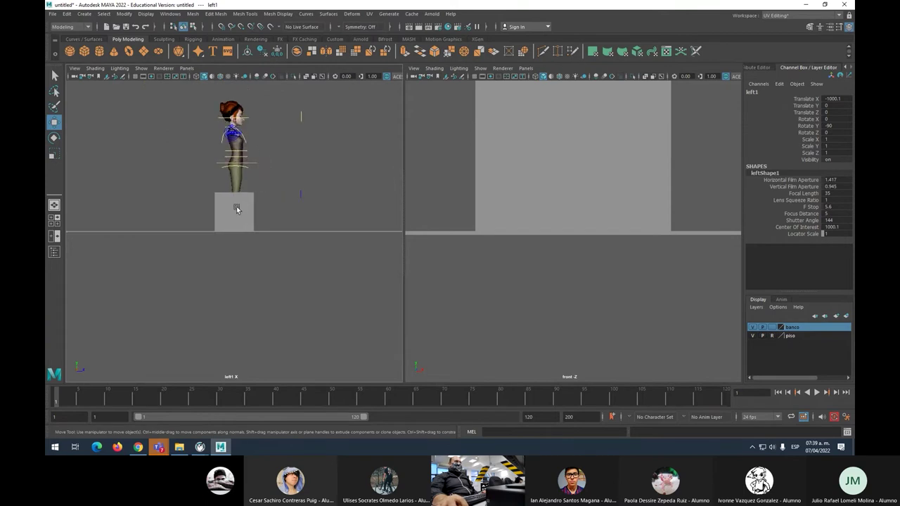
# Step: Move the banco cube back to about -31.6 in Z so it stands just behind the character's heels
pyautogui.click(239, 208)
pyautogui.moveTo(259, 211); pyautogui.dragTo(230, 212)
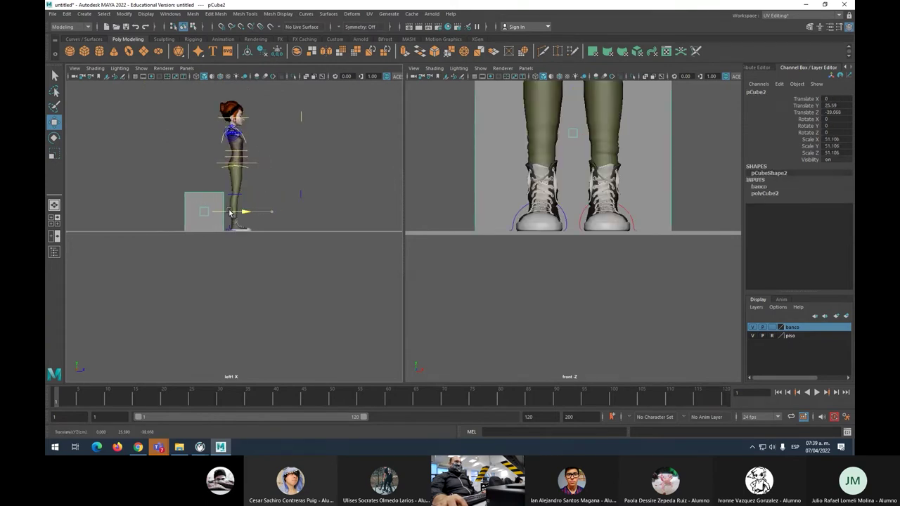
pyautogui.scroll(8, 226, 236)
pyautogui.moveTo(144, 147); pyautogui.dragTo(167, 147)
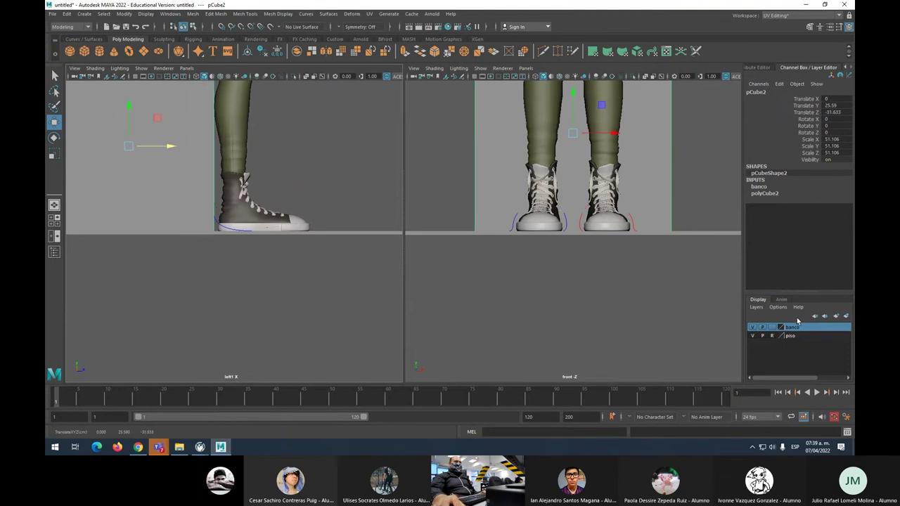
# Step: Set the banco layer to template display and hide it
pyautogui.click(772, 327)
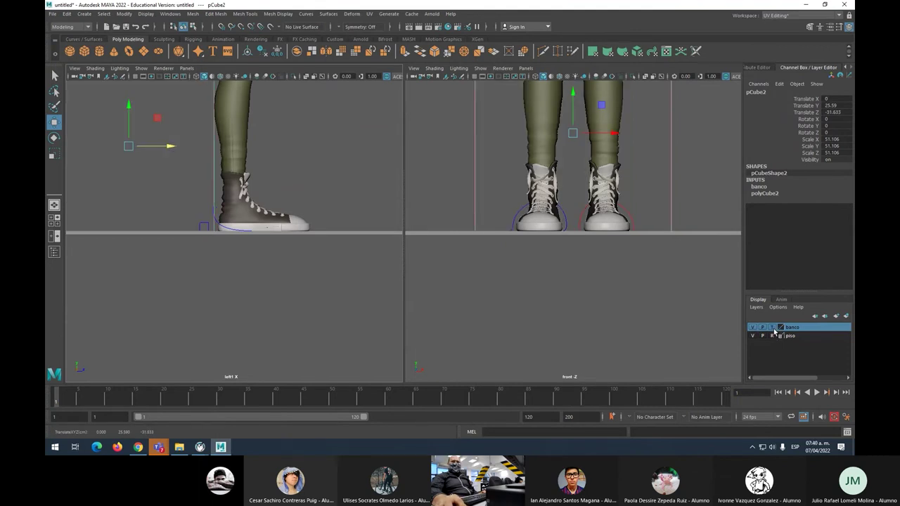
pyautogui.scroll(-4, 285, 195)
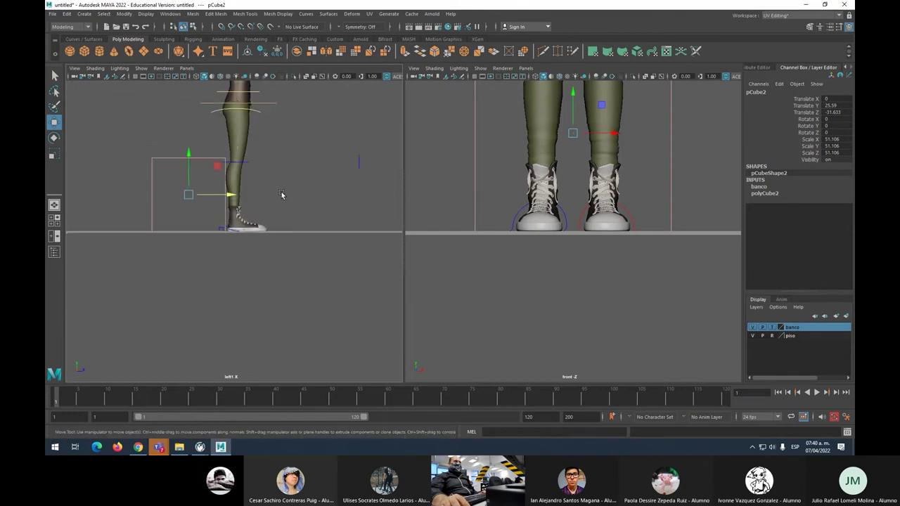
pyautogui.scroll(-4, 280, 195)
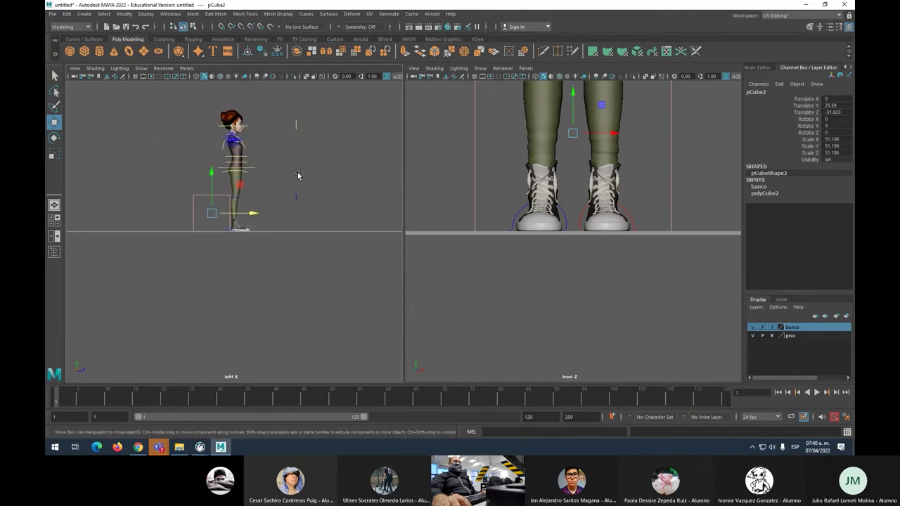
pyautogui.click(299, 175)
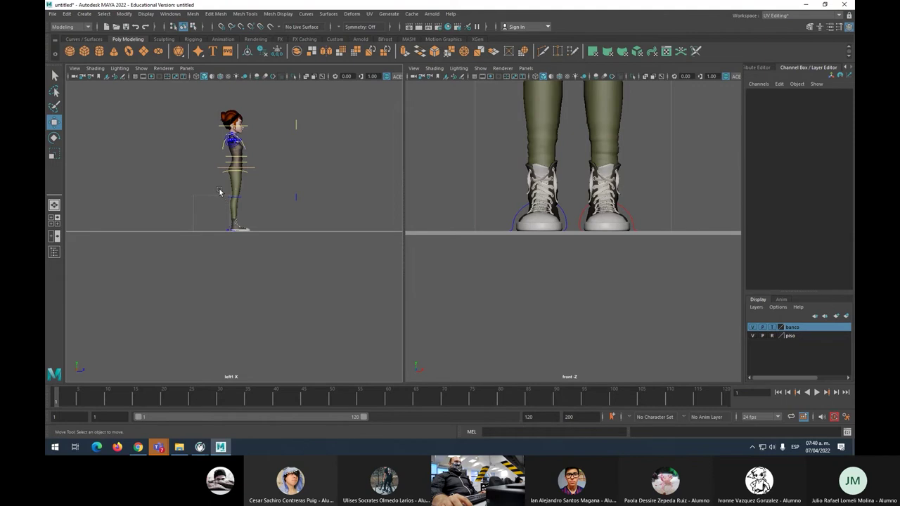
pyautogui.click(753, 328)
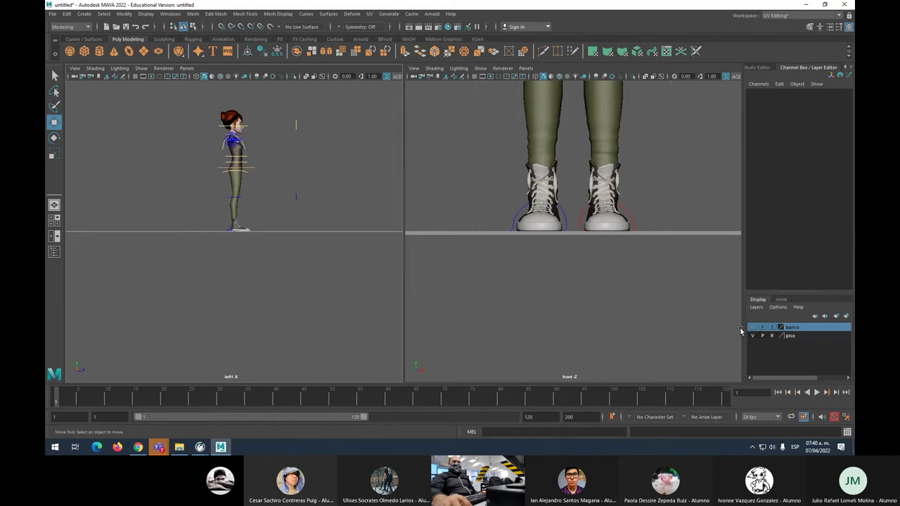
# Step: Lower both arms out of the T-pose by rotating the left upper arm to about -72.5 and the right to about 75.2 in Z
pyautogui.scroll(2, 245, 181)
pyautogui.scroll(-4, 250, 179)
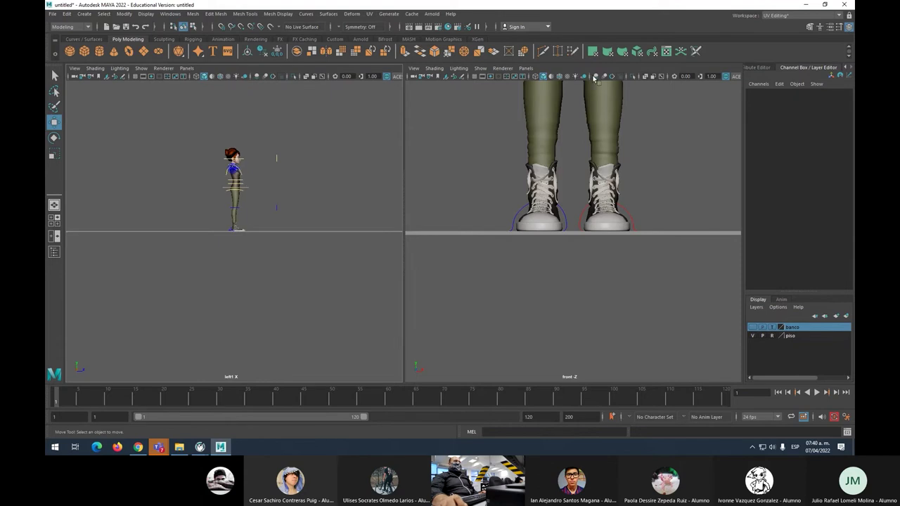
pyautogui.scroll(-10, 593, 147)
pyautogui.scroll(3, 590, 161)
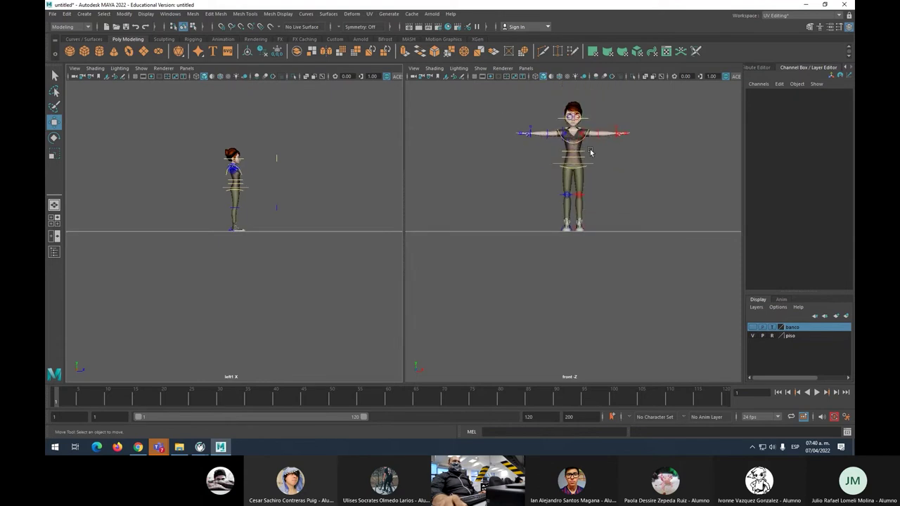
pyautogui.click(587, 133)
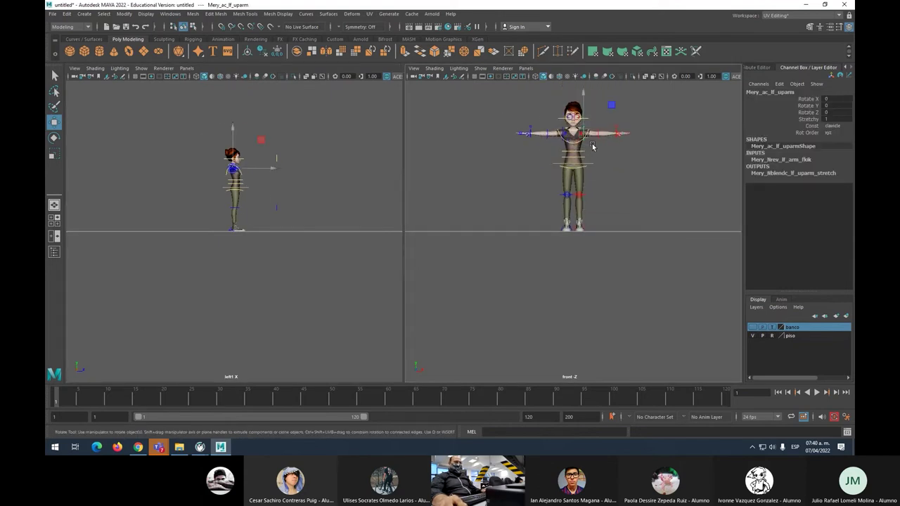
pyautogui.press('e')
pyautogui.moveTo(606, 106); pyautogui.dragTo(646, 147)
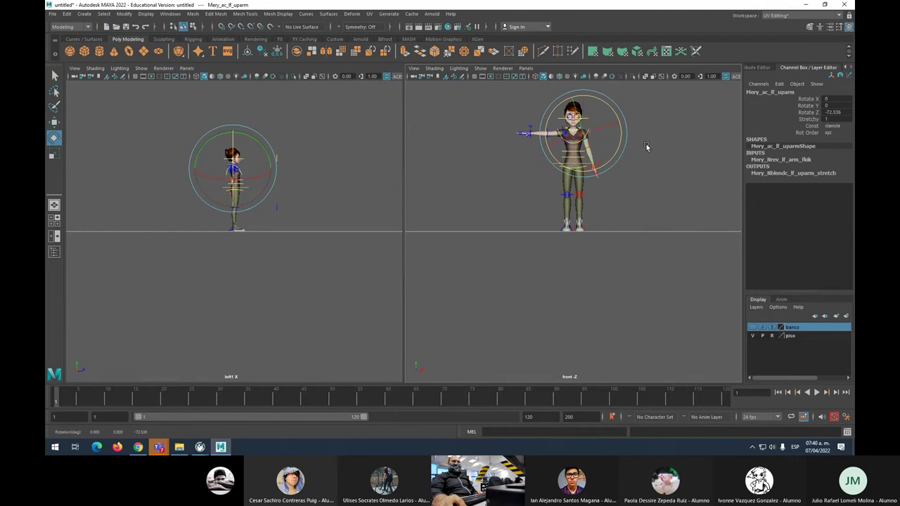
pyautogui.click(646, 146)
pyautogui.click(559, 128)
pyautogui.moveTo(532, 111); pyautogui.dragTo(524, 158)
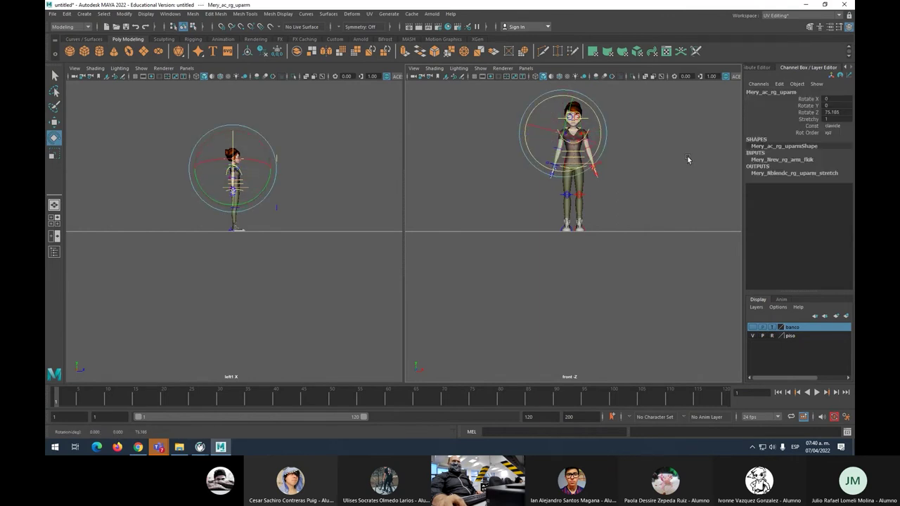
# Step: Tilt the upper body slightly forward by rotating the fkback02 spine control to about 3.7 in X
pyautogui.click(602, 161)
pyautogui.click(576, 161)
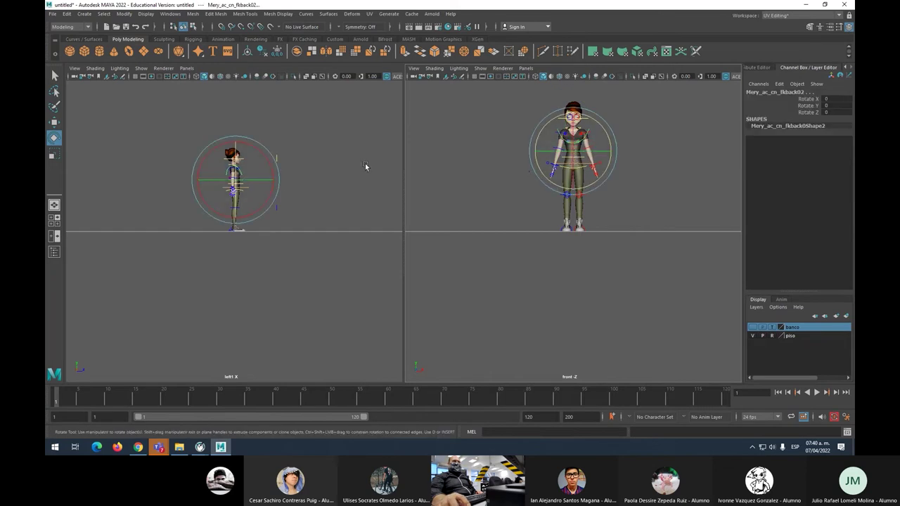
pyautogui.moveTo(278, 179); pyautogui.dragTo(272, 176)
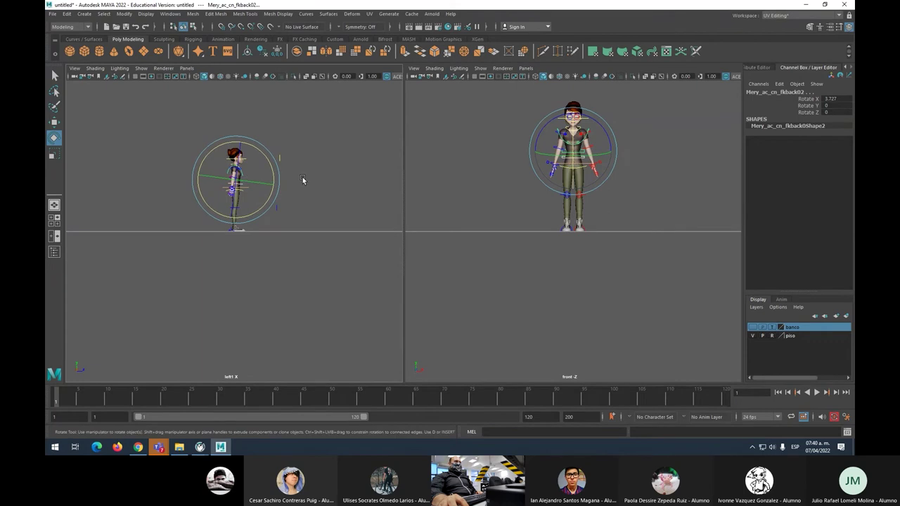
pyautogui.click(303, 181)
# Step: Shift the torso control down to about -0.97 in Y and back to about -1.94 in Z so the knees bend slightly
pyautogui.click(246, 189)
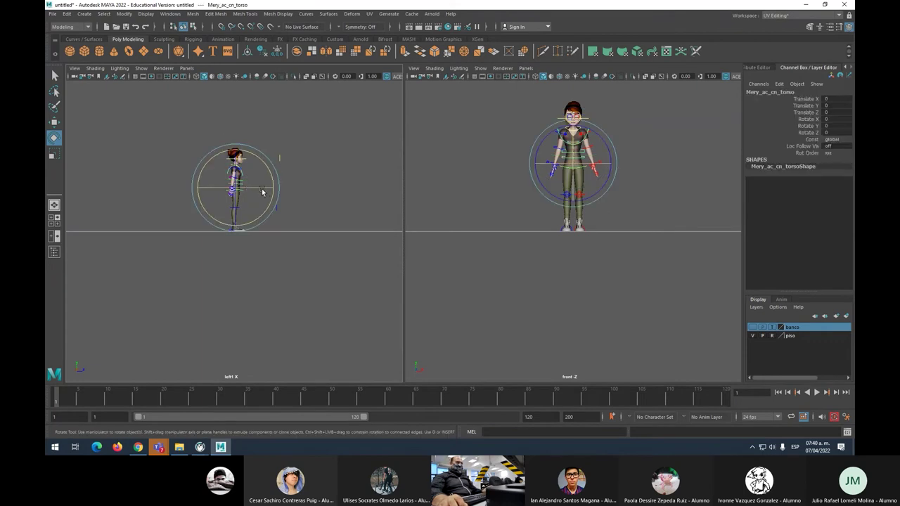
pyautogui.scroll(3, 254, 191)
pyautogui.press('w')
pyautogui.scroll(1, 256, 156)
pyautogui.moveTo(255, 156); pyautogui.dragTo(239, 101, button='middle')
pyautogui.moveTo(236, 95); pyautogui.dragTo(237, 96)
# Step: Turn both feet outward with their IK foot controls, rotating the left one to about 12.4 in Y
pyautogui.scroll(6, 545, 227)
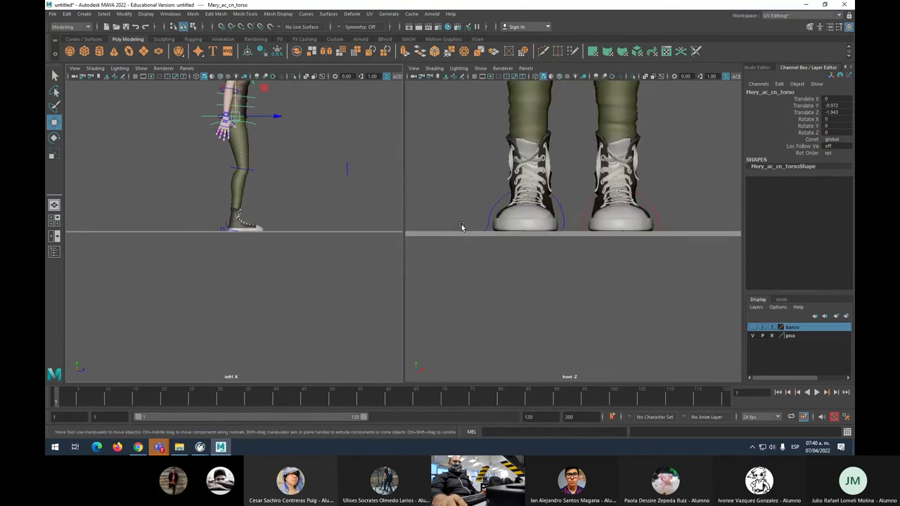
pyautogui.click(500, 201)
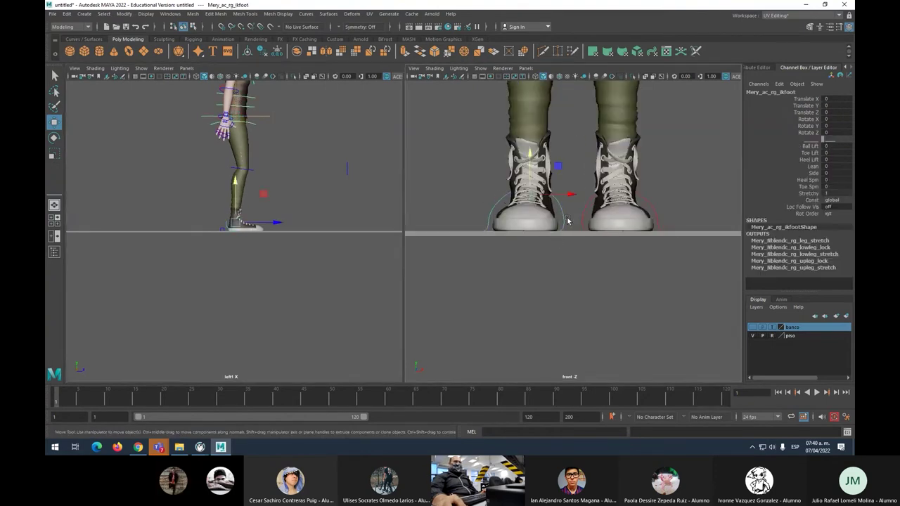
pyautogui.press('e')
pyautogui.moveTo(556, 196); pyautogui.dragTo(543, 197)
pyautogui.click(652, 208)
pyautogui.moveTo(626, 196); pyautogui.dragTo(634, 196)
# Step: Select all of the character's rig controls and key the standing pose at frame 1
pyautogui.scroll(-2, 582, 206)
pyautogui.scroll(-5, 583, 207)
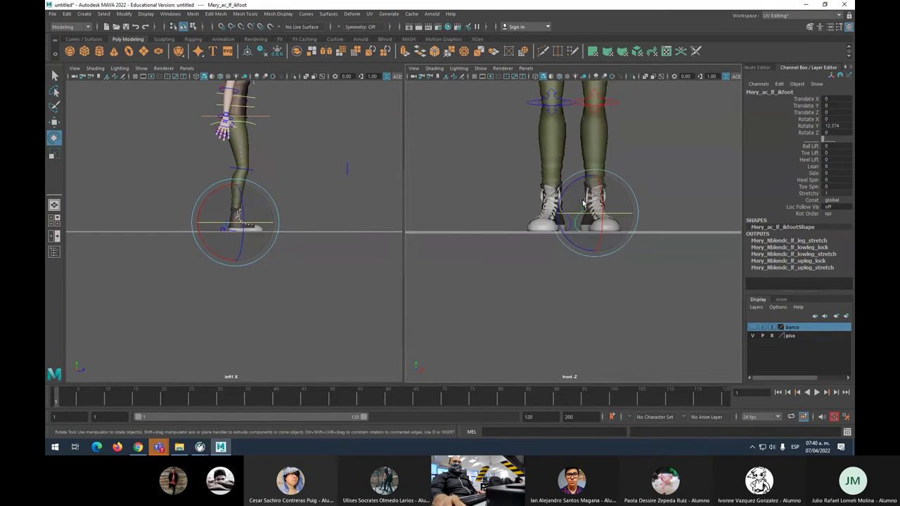
pyautogui.scroll(-4, 236, 203)
pyautogui.scroll(2, 243, 175)
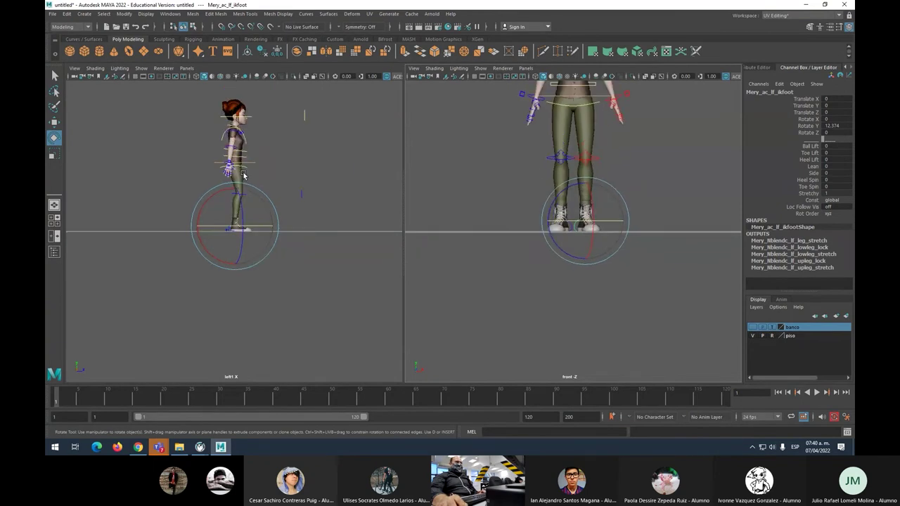
pyautogui.keyDown('alt'); pyautogui.moveTo(269, 161); pyautogui.dragTo(269, 204, button='middle'); pyautogui.keyUp('alt')
pyautogui.scroll(3, 267, 213)
pyautogui.scroll(-3, 267, 213)
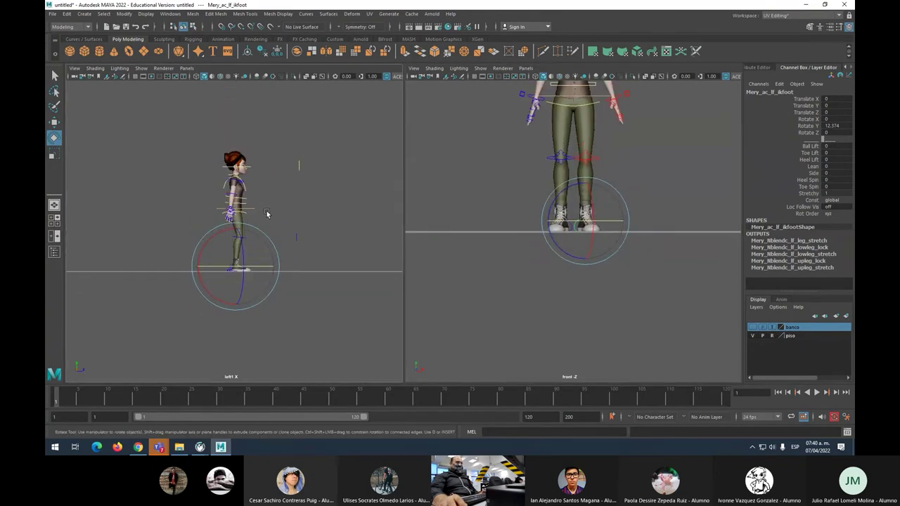
pyautogui.click(196, 144)
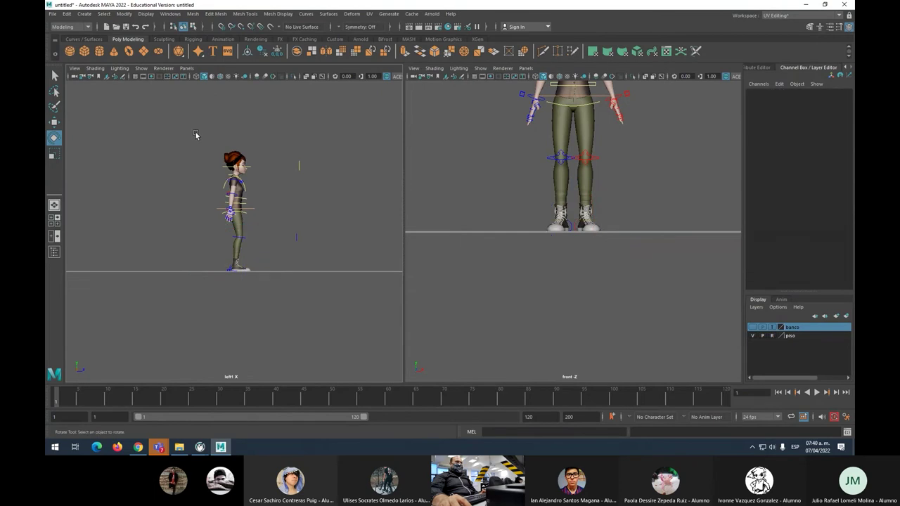
pyautogui.moveTo(194, 131); pyautogui.dragTo(323, 291)
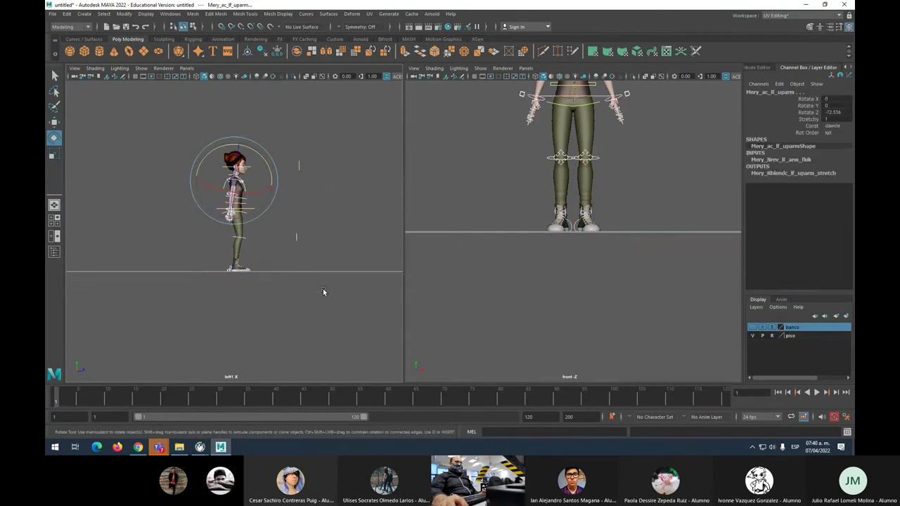
pyautogui.press('s')
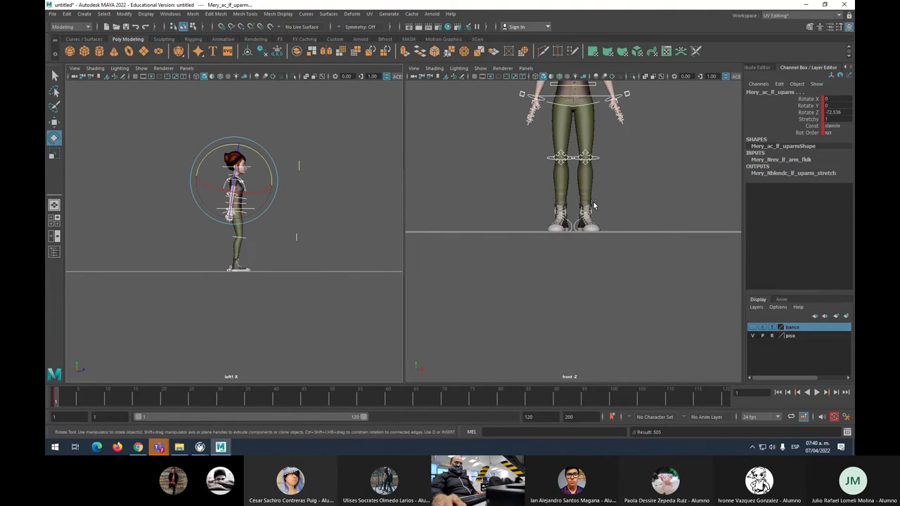
# Step: At frame 15, move the torso control down to about -45.06 in Y and back to about -15.65 in Z for a crouch
pyautogui.scroll(-5, 594, 199)
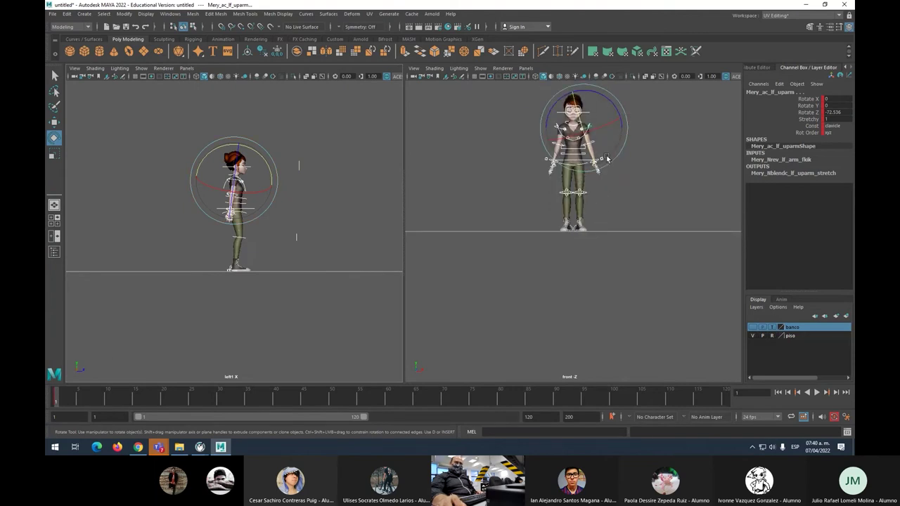
pyautogui.click(503, 168)
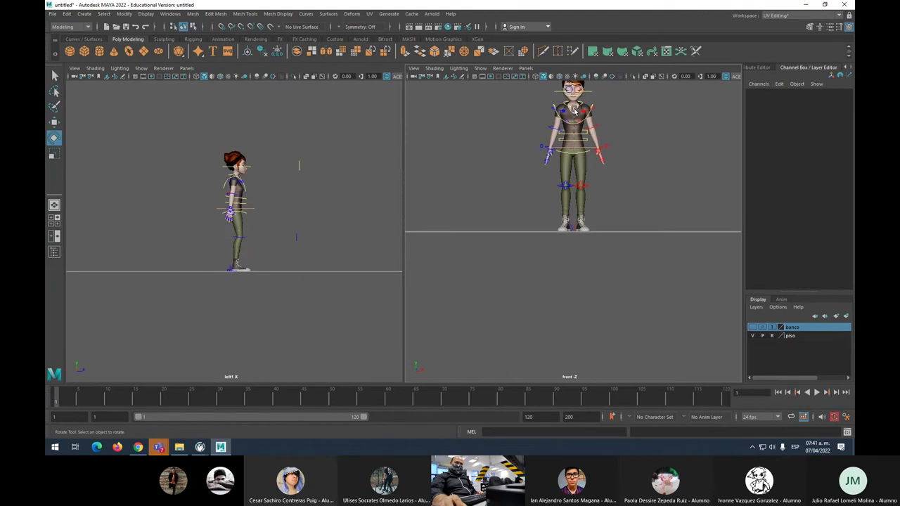
pyautogui.click(218, 212)
pyautogui.moveTo(77, 394); pyautogui.dragTo(135, 397)
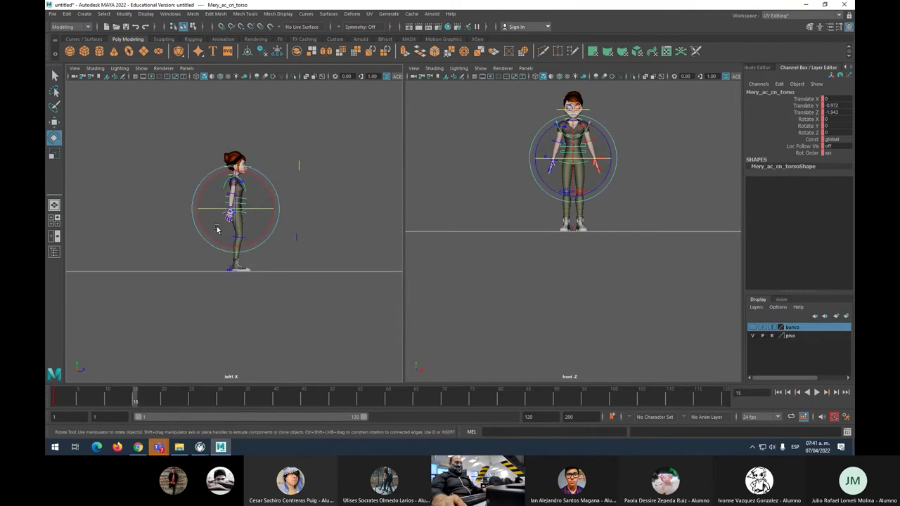
pyautogui.press('w')
pyautogui.moveTo(239, 172); pyautogui.dragTo(229, 266)
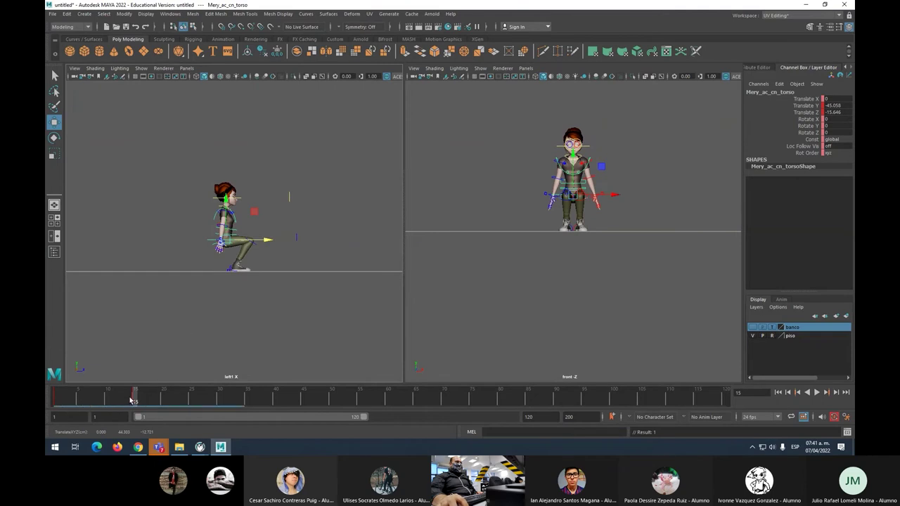
pyautogui.hotkey('alt', 'v')
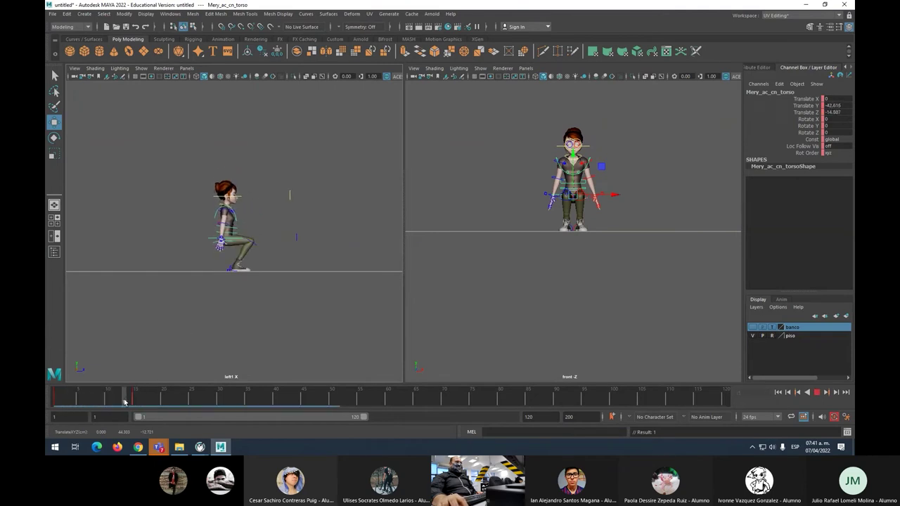
pyautogui.hotkey('alt', 'v')
# Step: Lean the crouching body forward by rotating the torso control to about 22.1 in X
pyautogui.scroll(5, 201, 241)
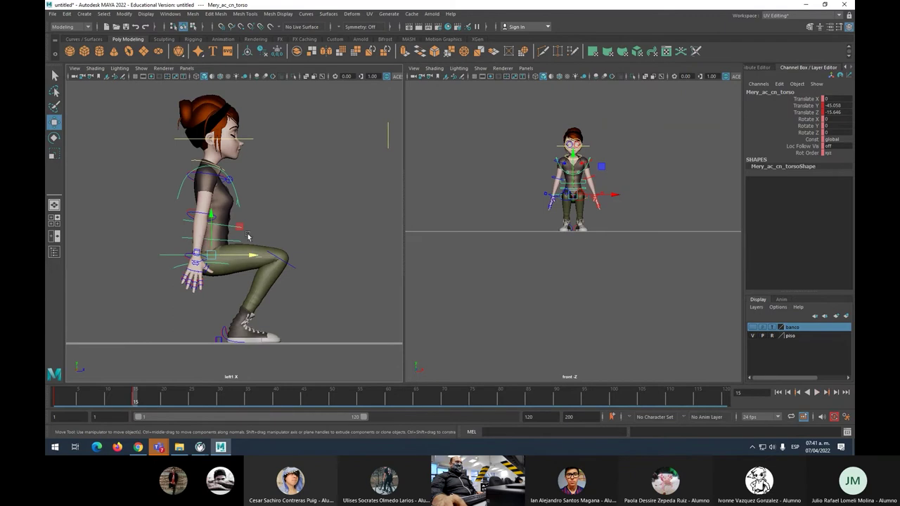
pyautogui.click(279, 220)
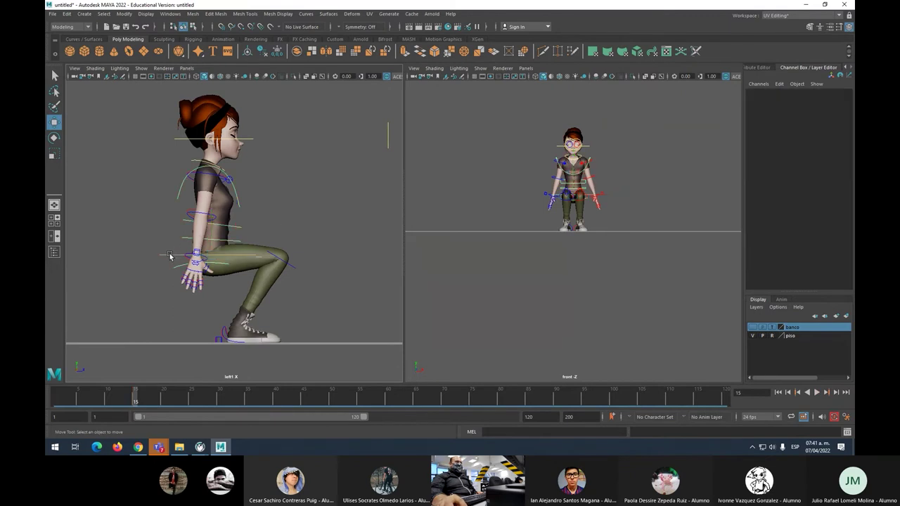
pyautogui.click(272, 256)
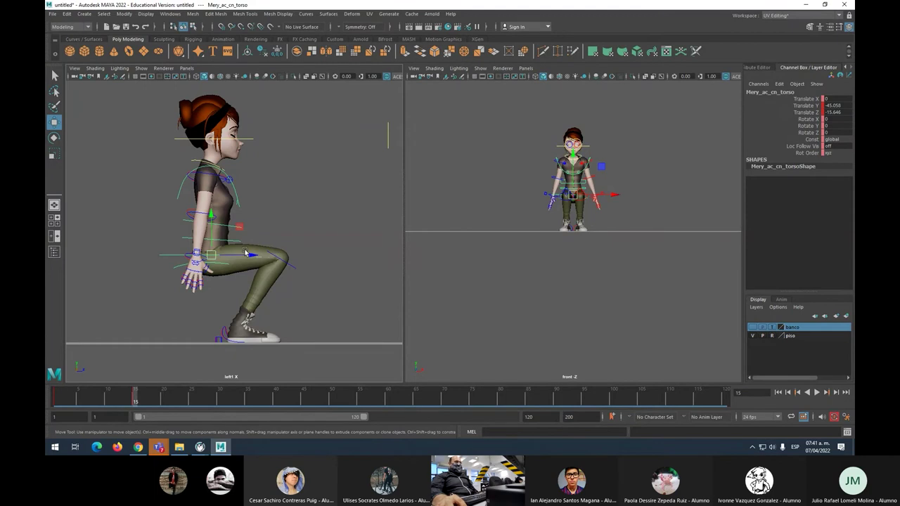
pyautogui.press('e')
pyautogui.moveTo(243, 237); pyautogui.dragTo(250, 251)
# Step: Bend the upper body further forward by rotating the fkback02 spine control to about 21.9 in X
pyautogui.click(263, 239)
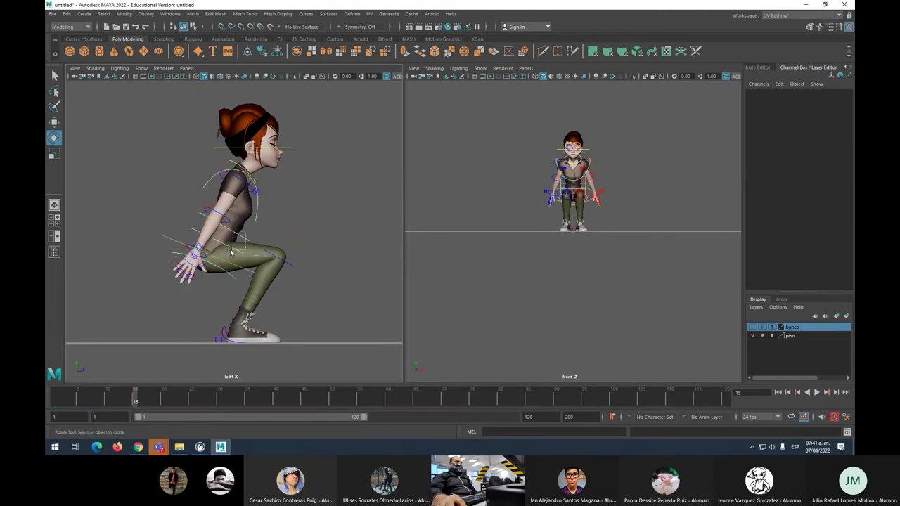
pyautogui.click(233, 245)
pyautogui.moveTo(262, 228); pyautogui.dragTo(298, 223)
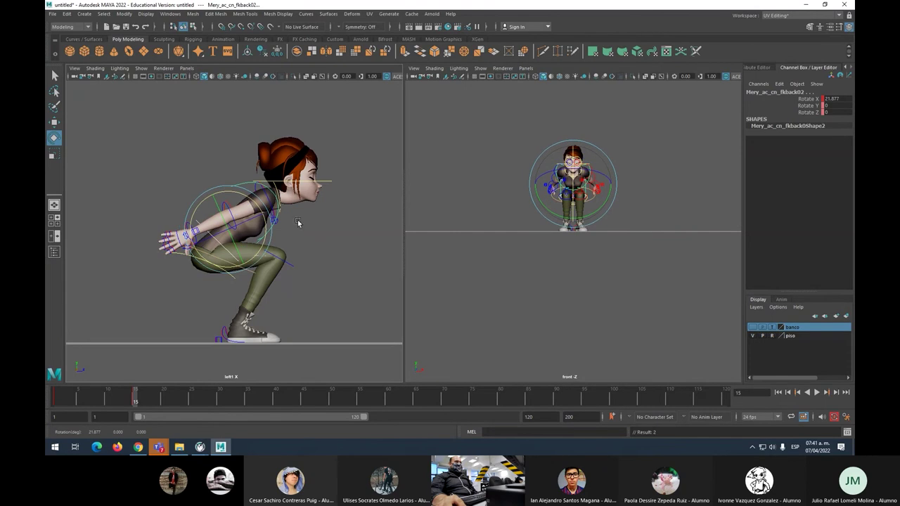
# Step: Tilt the head downward, rotate the neck control to about -24.1 in X, and key it at frame 15
pyautogui.click(320, 182)
pyautogui.click(355, 182)
pyautogui.click(333, 181)
pyautogui.moveTo(331, 180); pyautogui.dragTo(348, 166)
pyautogui.click(280, 183)
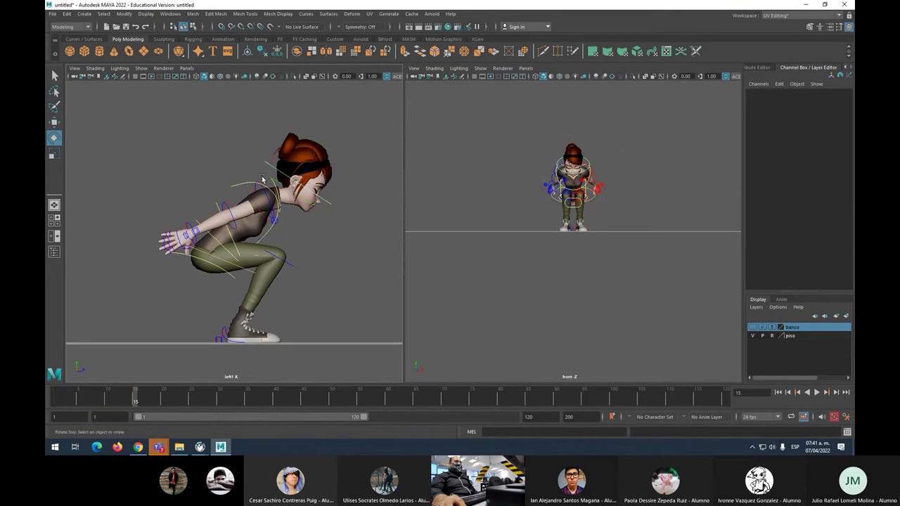
pyautogui.moveTo(310, 180)
pyautogui.mouseDown()
pyautogui.moveTo(298, 164)
pyautogui.moveTo(292, 180)
pyautogui.mouseUp()
pyautogui.press('s')
# Step: Detach the Animation Editors list as a floating window over the side view
pyautogui.moveTo(136, 399); pyautogui.dragTo(73, 397)
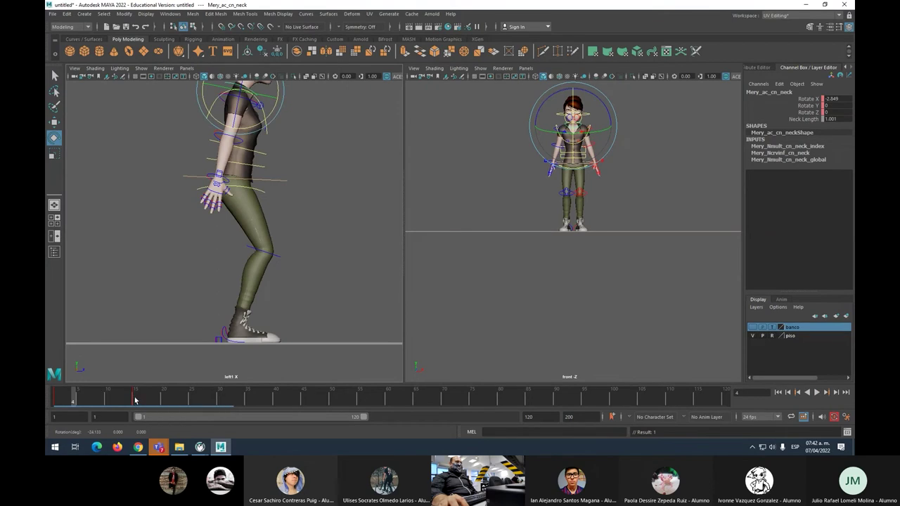
pyautogui.rightClick(135, 399)
pyautogui.moveTo(156, 282)
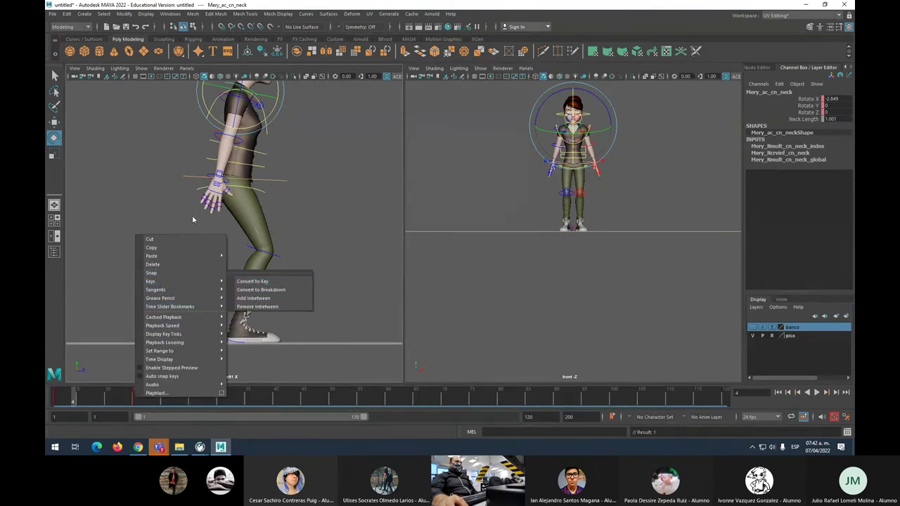
pyautogui.click(170, 14)
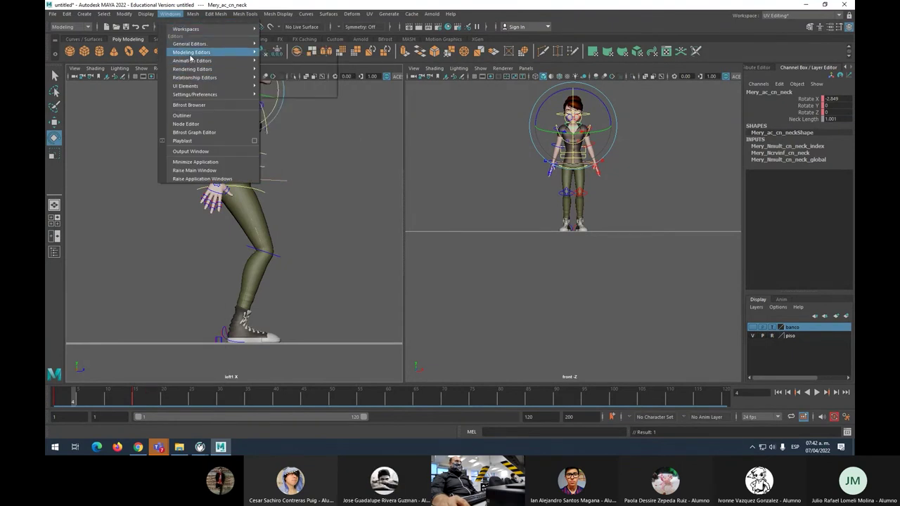
pyautogui.moveTo(190, 64)
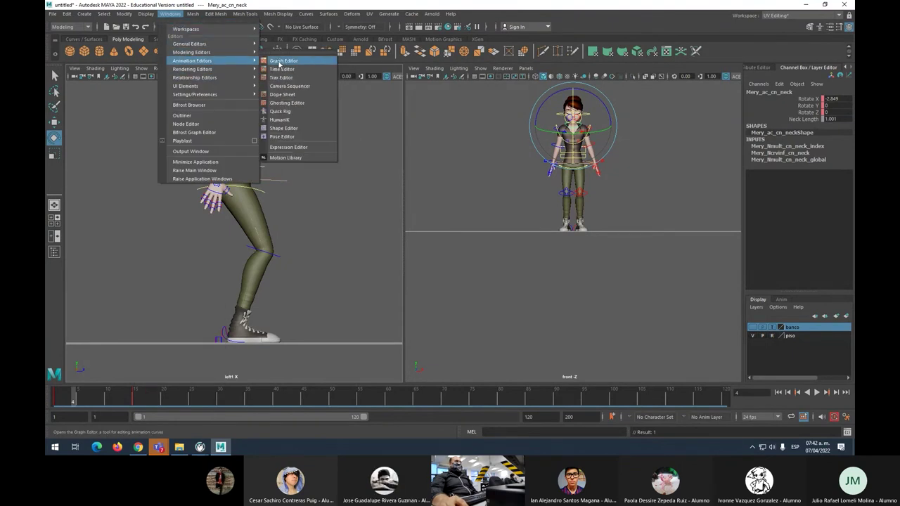
pyautogui.click(308, 55)
pyautogui.moveTo(305, 41); pyautogui.dragTo(156, 159)
# Step: Examine the motion from the standing pose at frame 1 into the crouch at frame 15, keeping the floating editors list clear of the character
pyautogui.click(125, 401)
pyautogui.moveTo(126, 401); pyautogui.dragTo(56, 397)
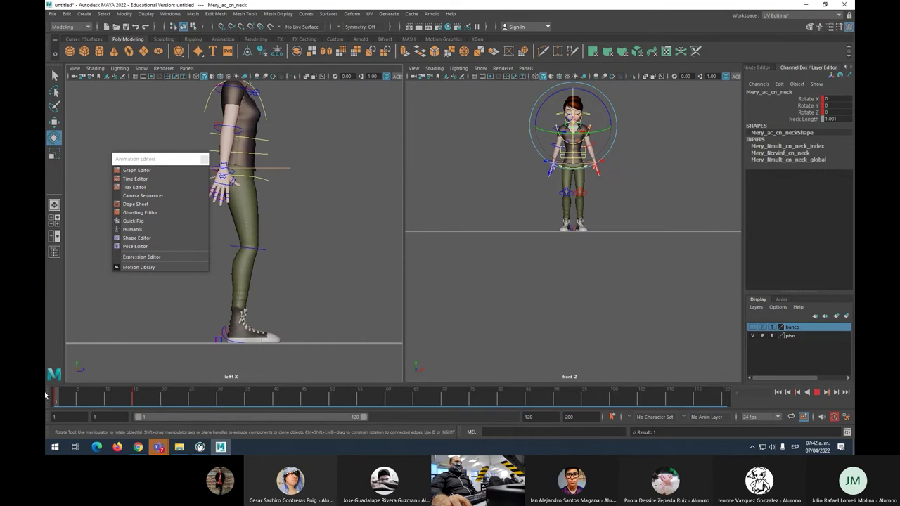
pyautogui.hotkey('alt', 'v')
pyautogui.moveTo(168, 163); pyautogui.dragTo(176, 162)
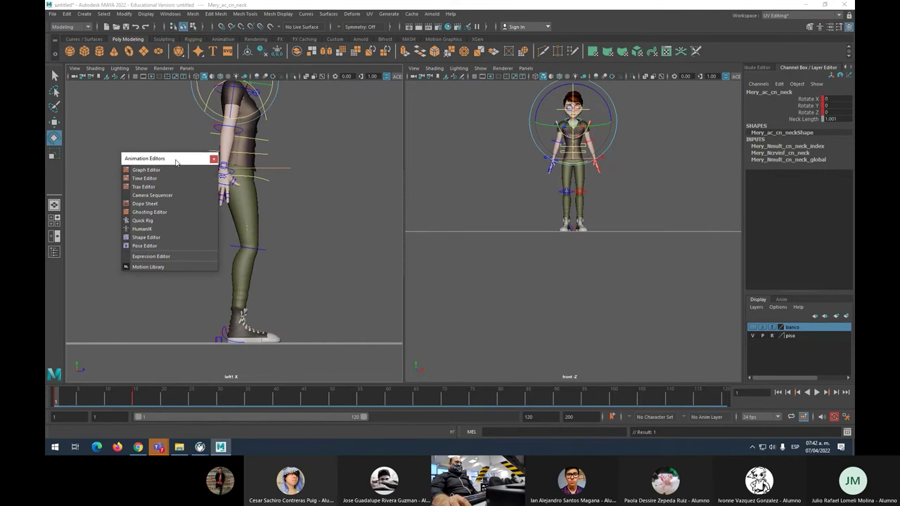
pyautogui.moveTo(79, 398); pyautogui.dragTo(102, 398)
pyautogui.hotkey('alt', 'v')
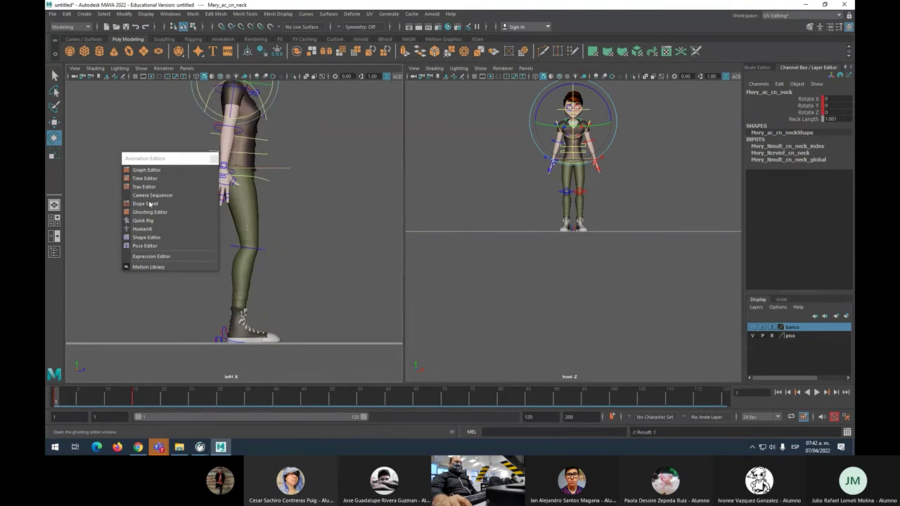
pyautogui.moveTo(166, 159); pyautogui.dragTo(138, 171)
pyautogui.hotkey('alt', 'v')
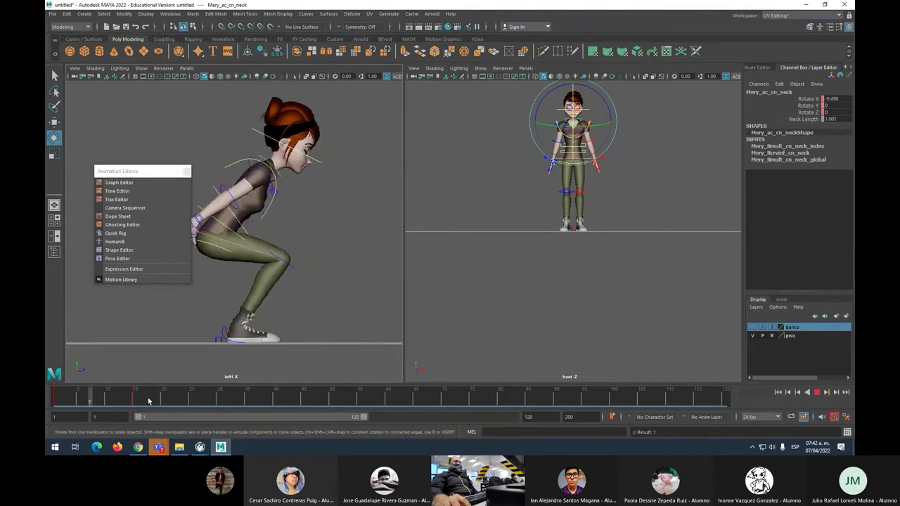
pyautogui.moveTo(71, 398); pyautogui.dragTo(163, 398)
pyautogui.moveTo(151, 173); pyautogui.dragTo(120, 169)
pyautogui.scroll(-2, 244, 349)
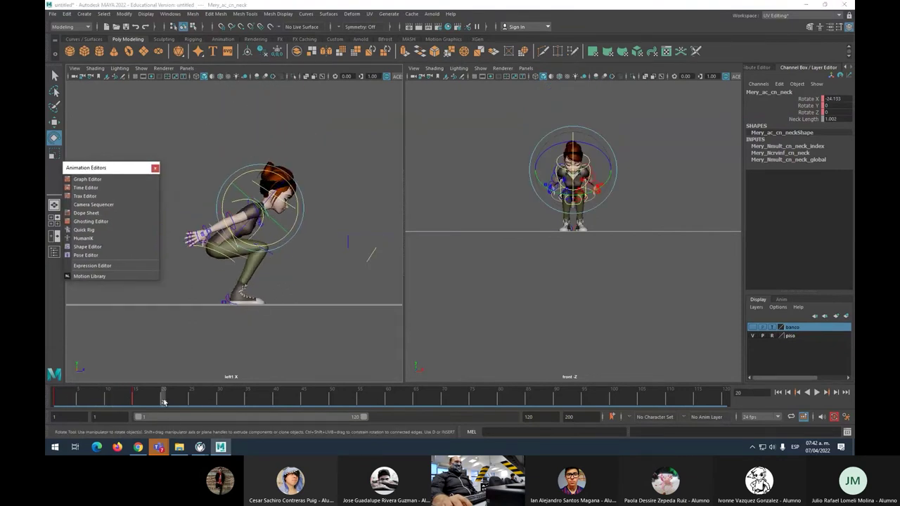
pyautogui.hotkey('alt', 'v')
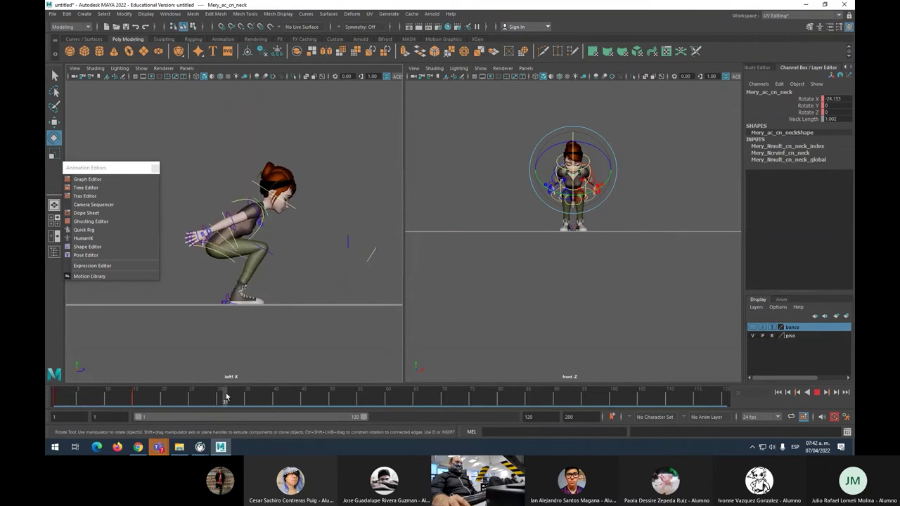
# Step: At frame 35, raise the torso control and move it forward so the legs stretch into a forward-leaning take-off pose
pyautogui.click(247, 396)
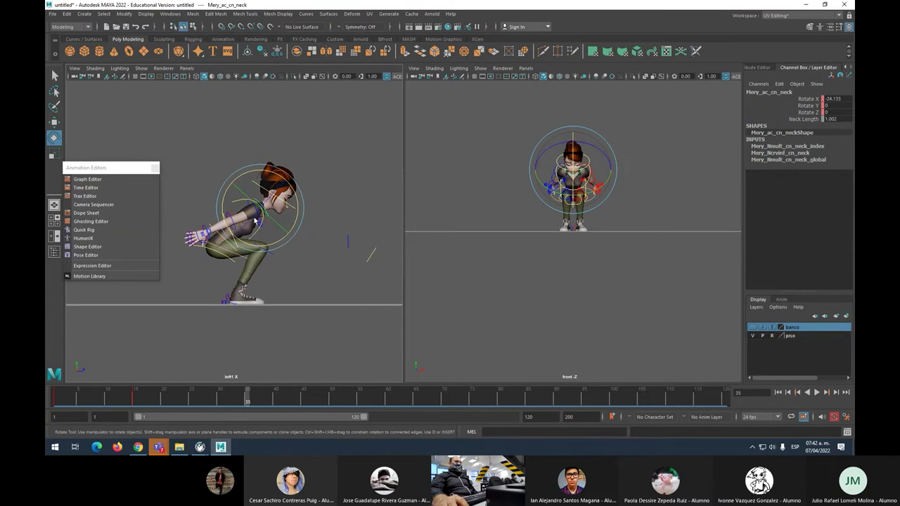
pyautogui.click(218, 248)
pyautogui.press('w')
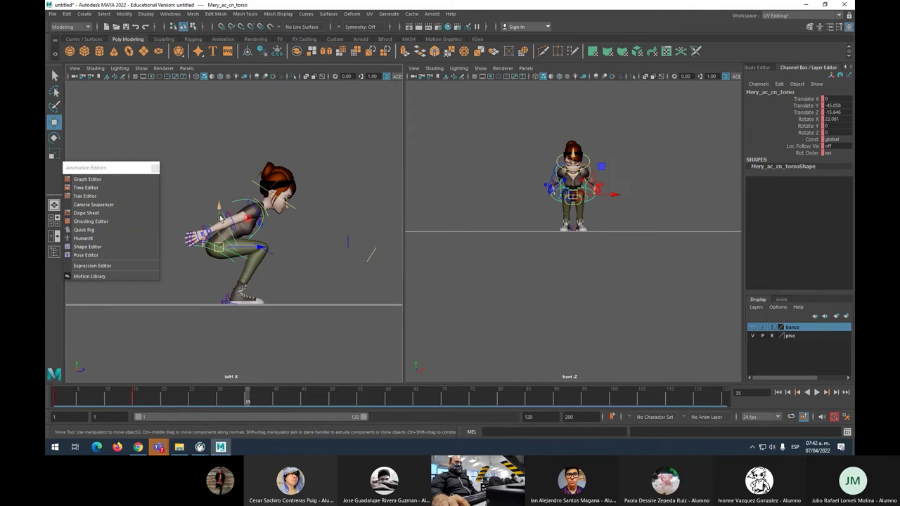
pyautogui.moveTo(225, 255); pyautogui.dragTo(273, 208)
pyautogui.moveTo(237, 398); pyautogui.dragTo(247, 379)
pyautogui.moveTo(294, 201); pyautogui.dragTo(312, 181)
# Step: Straighten the back at frame 35 by rotating the fkback02 control to about 12.1 in X, and play back the motion
pyautogui.press('e')
pyautogui.click(333, 198)
pyautogui.click(273, 193)
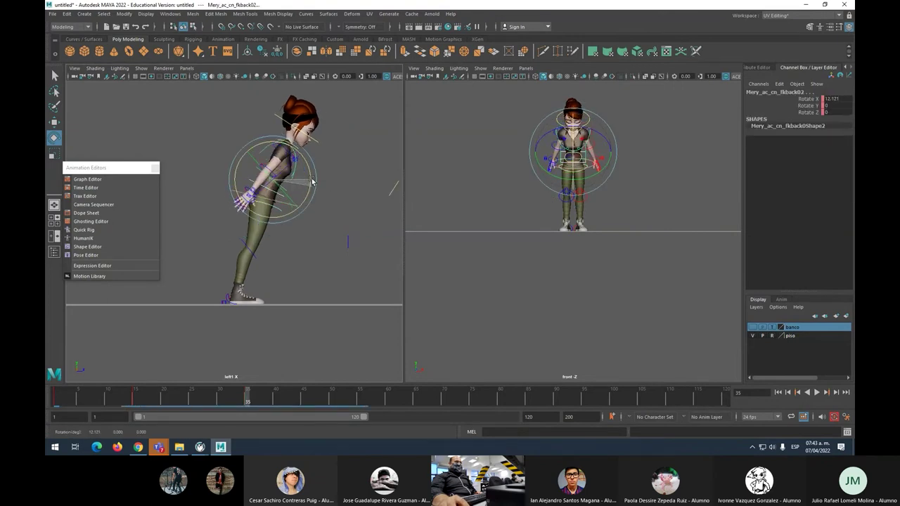
pyautogui.moveTo(245, 399); pyautogui.dragTo(60, 377)
pyautogui.hotkey('alt', 'v')
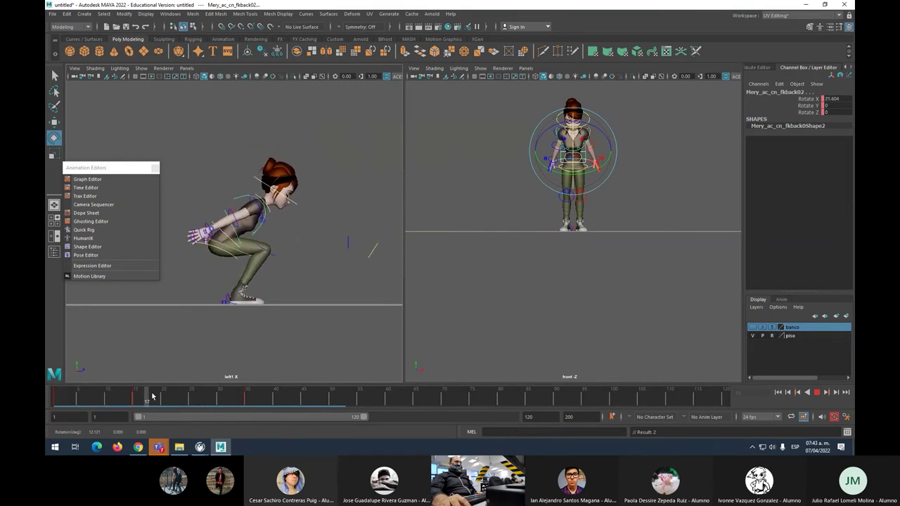
pyautogui.click(252, 393)
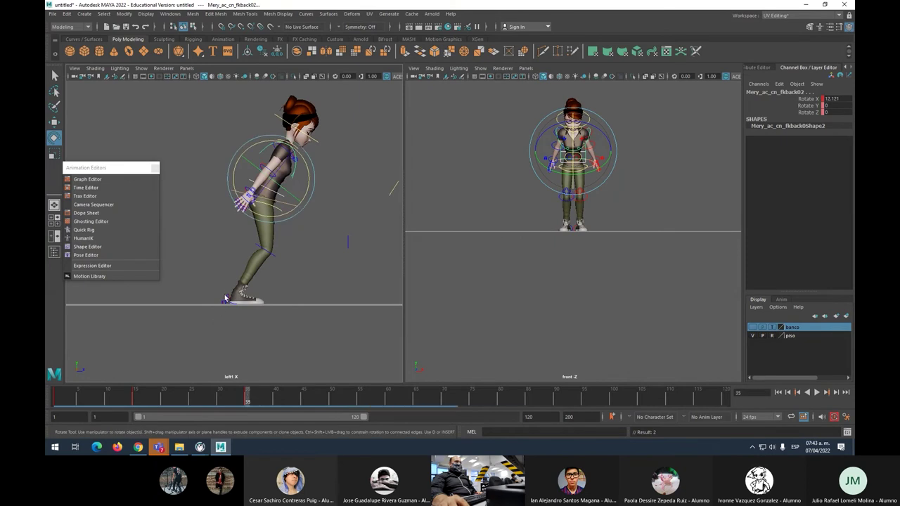
# Step: Raise both heels at frame 35 by setting the IK foot controls' Ball Lift to about 37.3, key them, and review the motion
pyautogui.scroll(5, 220, 302)
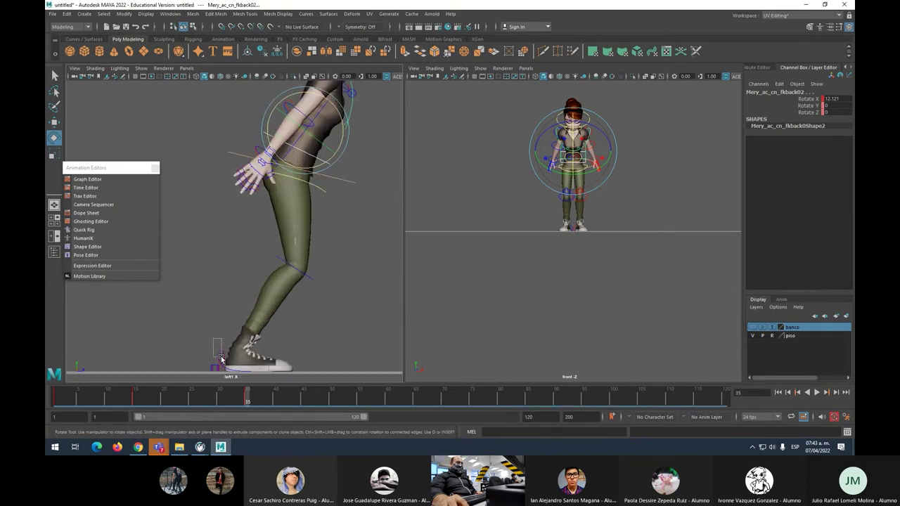
pyautogui.click(220, 358)
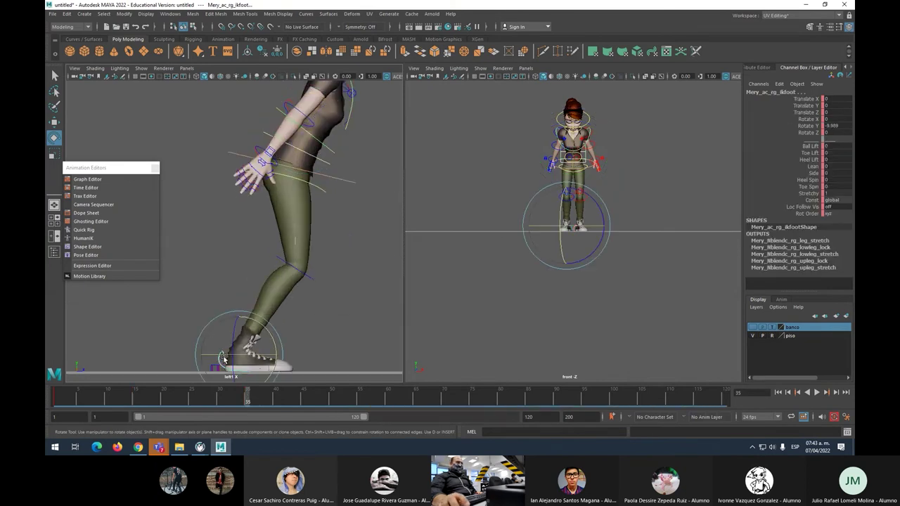
pyautogui.click(810, 146)
pyautogui.moveTo(810, 146); pyautogui.dragTo(843, 163, button='middle')
pyautogui.press('s')
pyautogui.hotkey('alt', 'v')
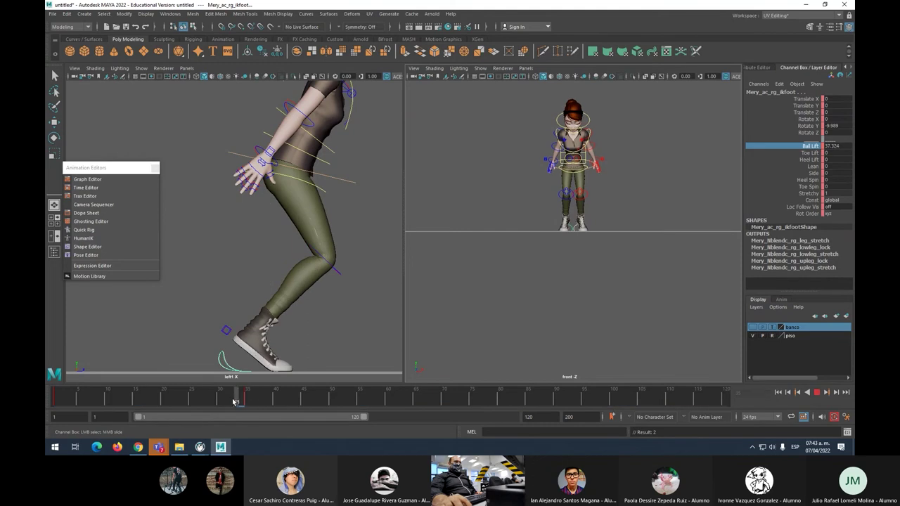
pyautogui.click(309, 346)
pyautogui.moveTo(264, 397); pyautogui.dragTo(74, 328)
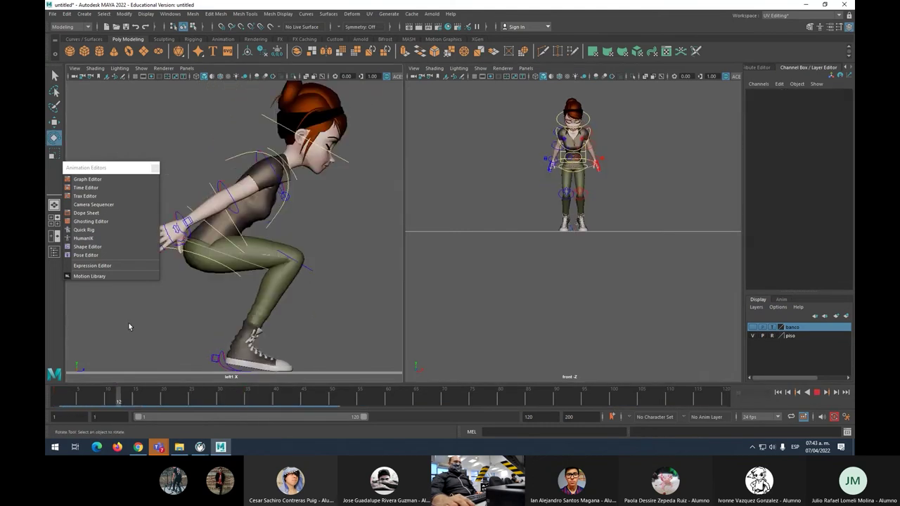
pyautogui.hotkey('alt', 'v')
# Step: Key both IK foot controls at frame 1 with Ball Lift at 0
pyautogui.click(222, 359)
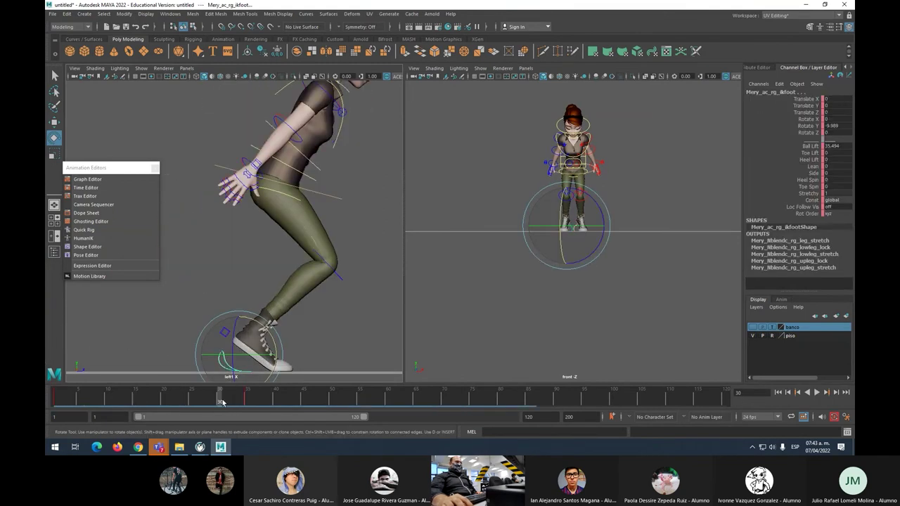
pyautogui.click(57, 401)
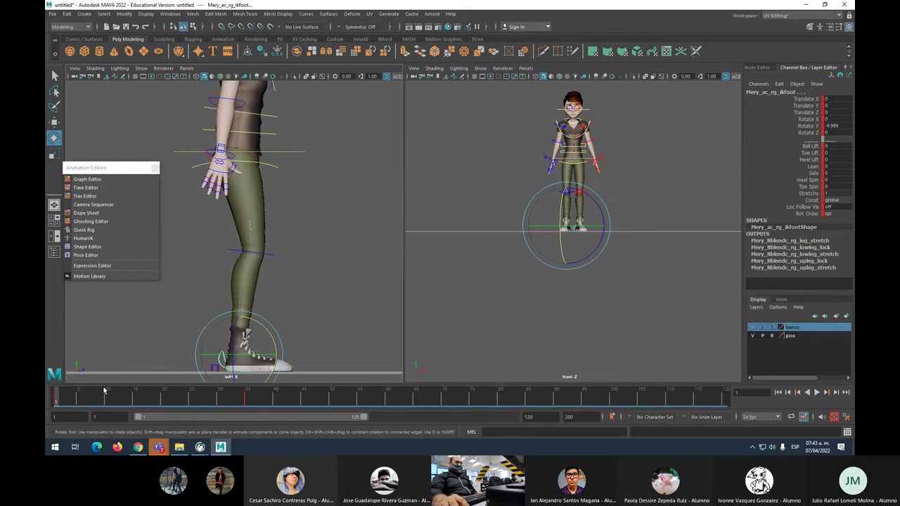
pyautogui.press('s')
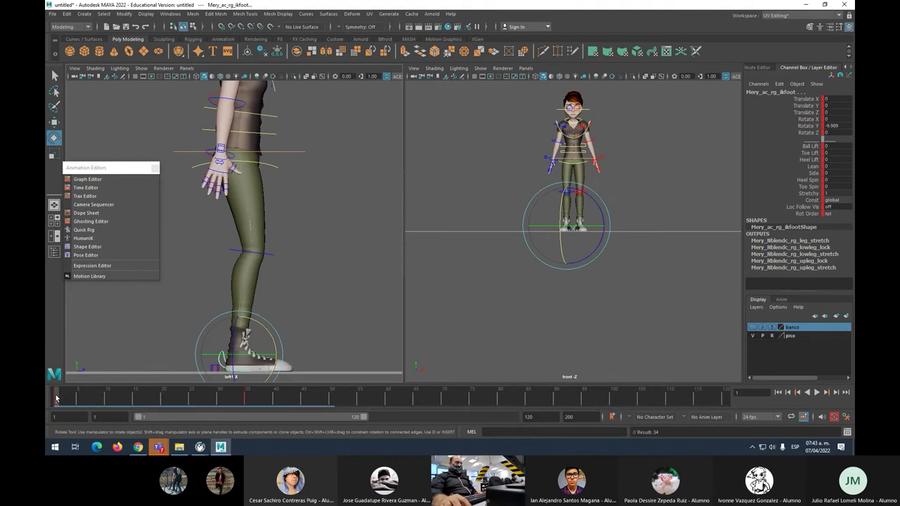
# Step: At frame 15, set both IK foot controls' Ball Lift to 0 so the feet stay flat during the crouch
pyautogui.moveTo(56, 398); pyautogui.dragTo(134, 401)
pyautogui.click(320, 297)
pyautogui.click(254, 281)
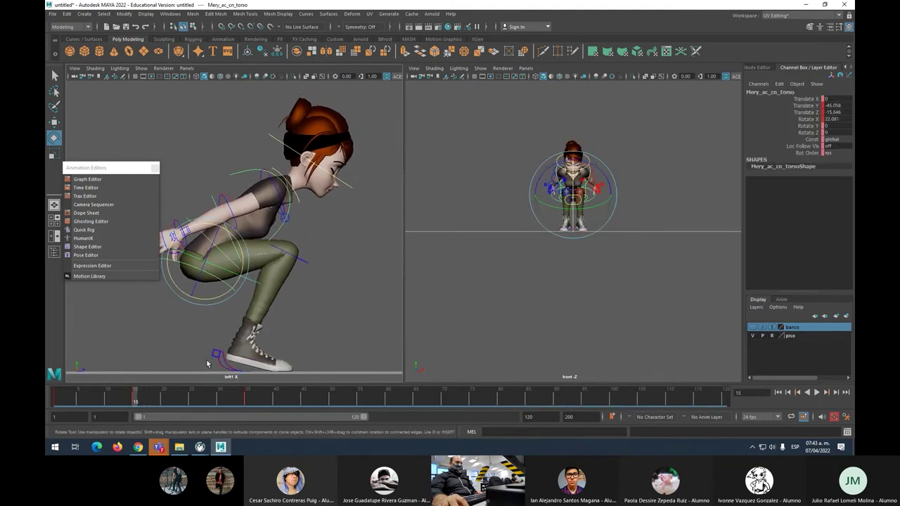
pyautogui.click(229, 370)
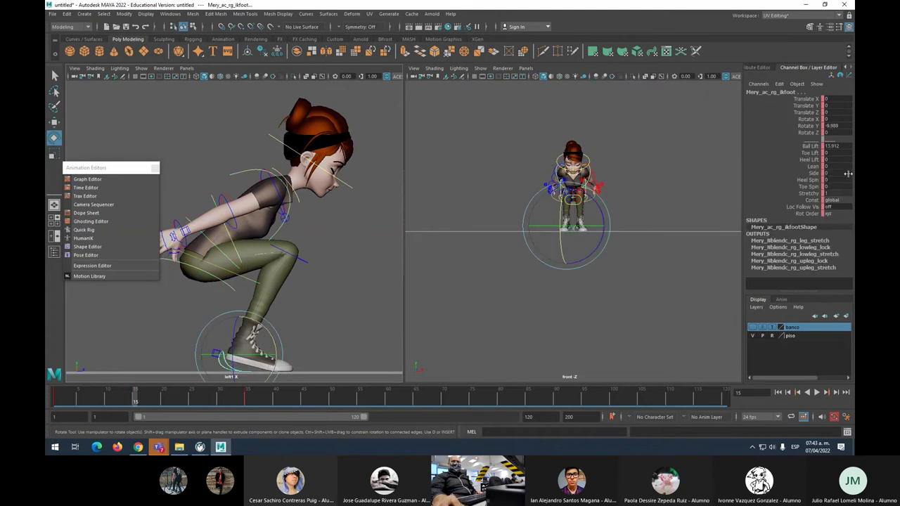
pyautogui.write('0')
pyautogui.press('Return')
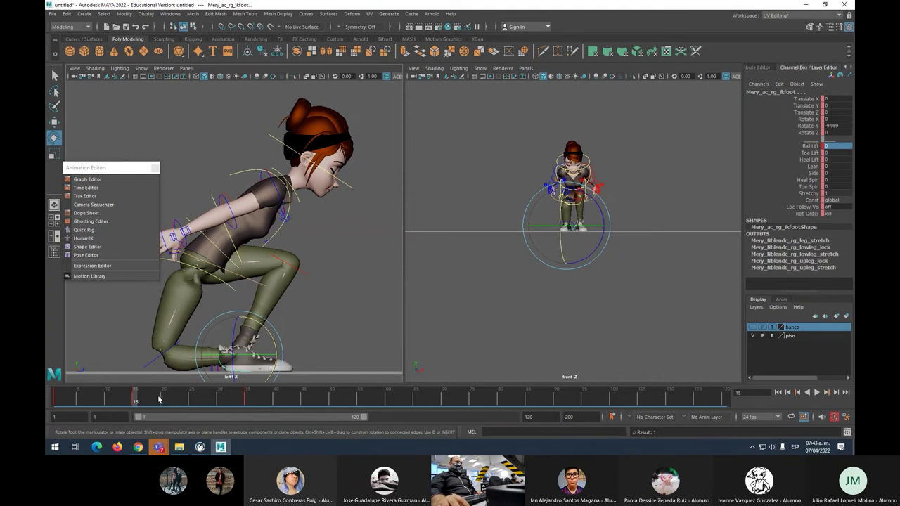
# Step: At frame 30, set both IK foot controls' Ball Lift to 0 and review the heel motion through frame 35
pyautogui.moveTo(148, 399); pyautogui.dragTo(220, 404)
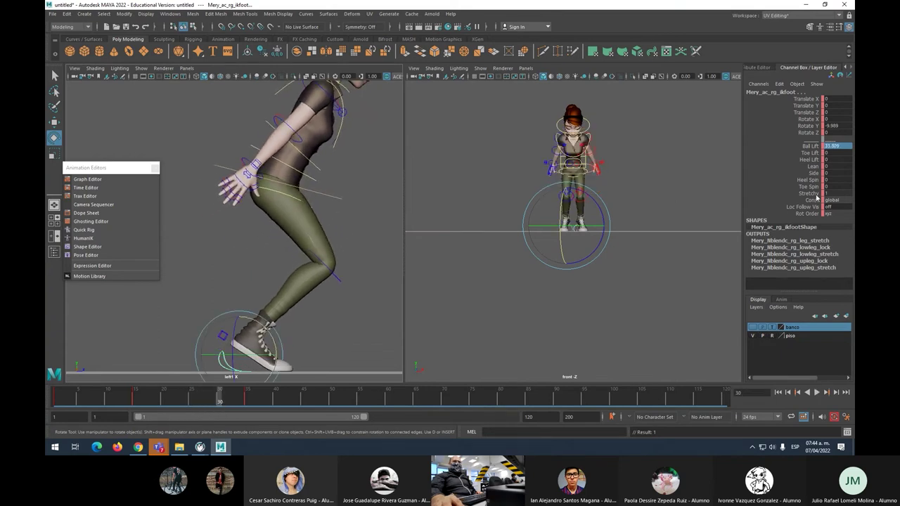
pyautogui.click(812, 145)
pyautogui.moveTo(477, 174); pyautogui.dragTo(358, 183, button='middle')
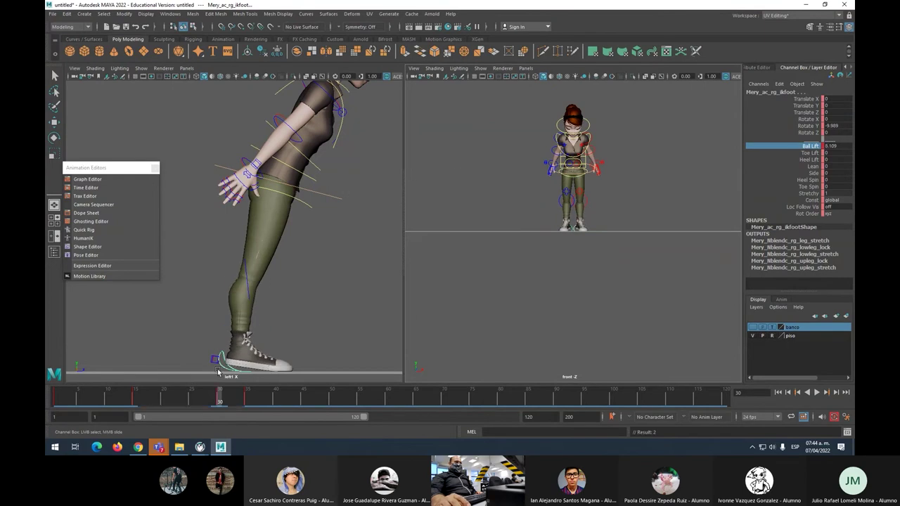
pyautogui.moveTo(223, 396)
pyautogui.mouseDown()
pyautogui.moveTo(113, 399)
pyautogui.moveTo(169, 398)
pyautogui.moveTo(124, 391)
pyautogui.moveTo(230, 406)
pyautogui.moveTo(237, 393)
pyautogui.mouseUp()
pyautogui.click(189, 345)
pyautogui.click(210, 364)
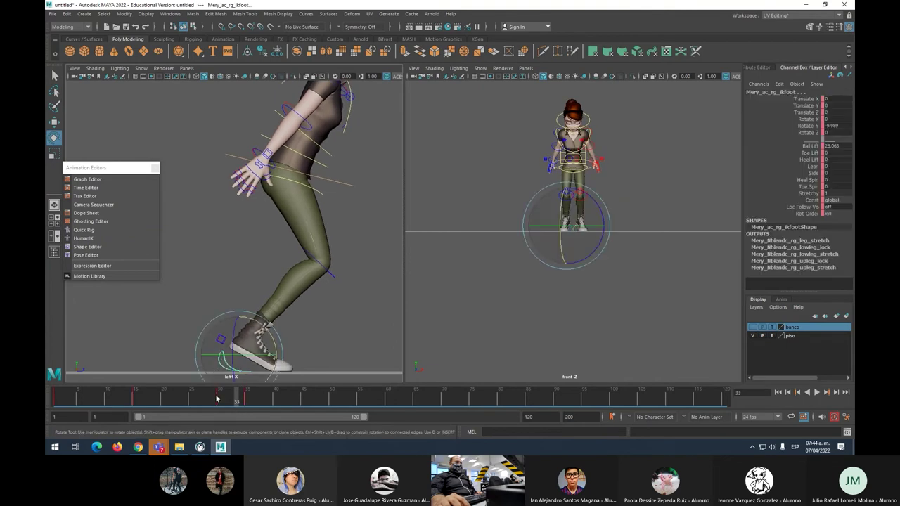
pyautogui.click(217, 399)
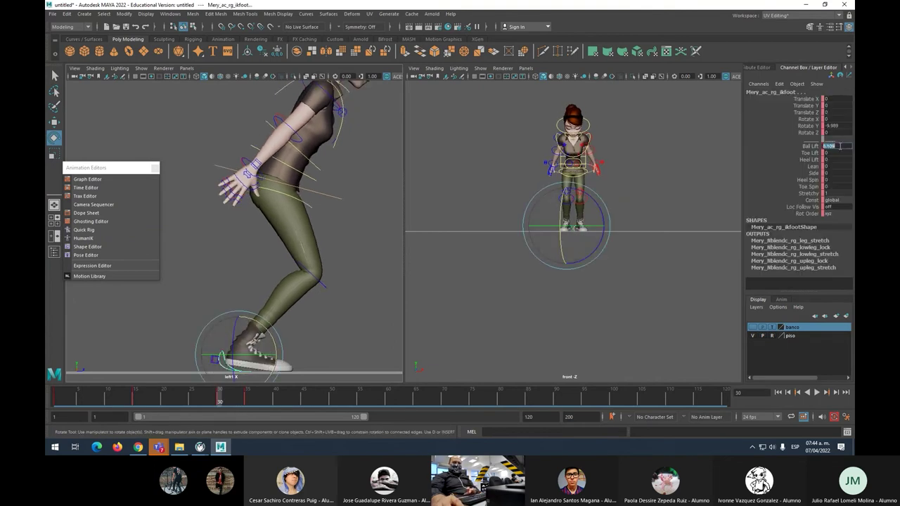
pyautogui.write('0')
pyautogui.press('Return')
pyautogui.click(206, 399)
pyautogui.moveTo(206, 399); pyautogui.dragTo(258, 402)
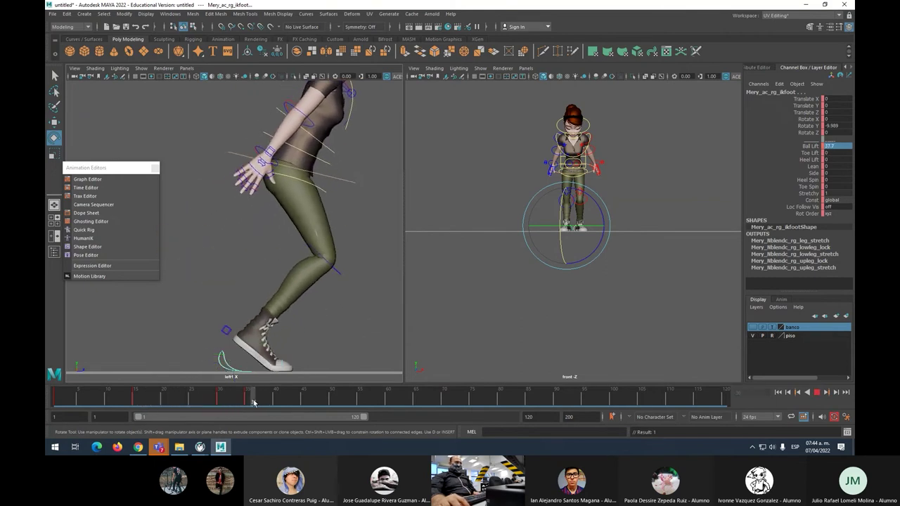
# Step: At frame 35, move the torso control up and forward to about 1.3 in Translate Y and 31.4 in Translate Z
pyautogui.scroll(-2, 318, 241)
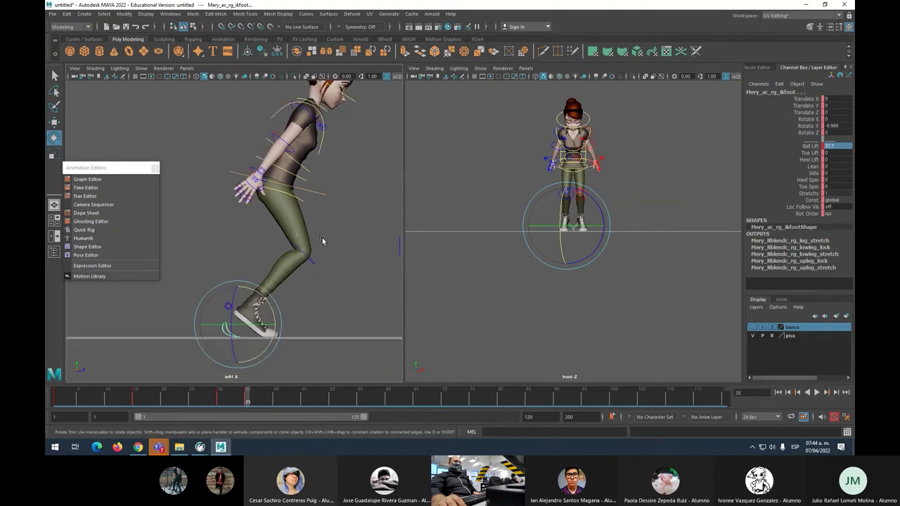
pyautogui.scroll(-1, 322, 241)
pyautogui.click(294, 203)
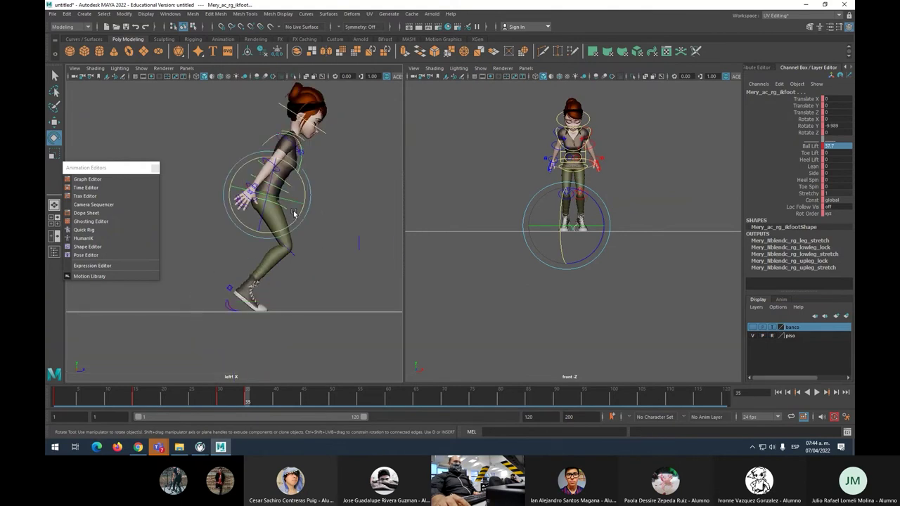
pyautogui.press('w')
pyautogui.moveTo(266, 191); pyautogui.dragTo(313, 182)
pyautogui.moveTo(243, 400)
pyautogui.mouseDown()
pyautogui.moveTo(85, 406)
pyautogui.moveTo(246, 407)
pyautogui.mouseUp()
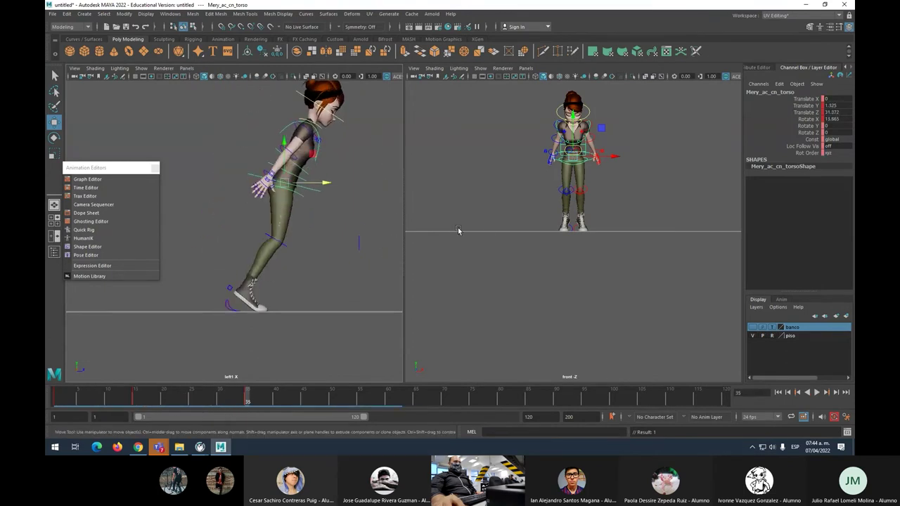
pyautogui.click(227, 311)
pyautogui.click(227, 306)
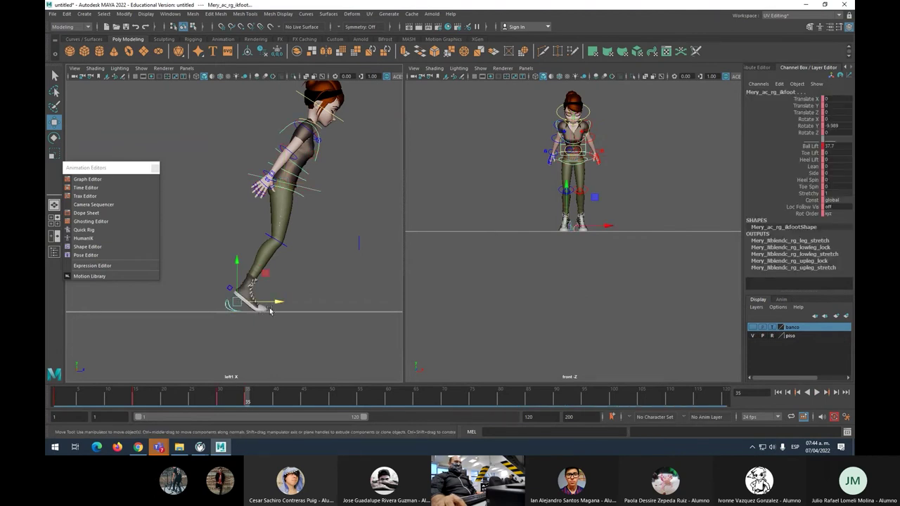
pyautogui.moveTo(273, 303); pyautogui.dragTo(286, 302)
pyautogui.hotkey('ctrl', 'z')
pyautogui.click(339, 287)
# Step: At frame 35, move only the right IK foot control forward by setting its Translate Z to 3
pyautogui.scroll(3, 563, 234)
pyautogui.scroll(4, 564, 234)
pyautogui.click(568, 216)
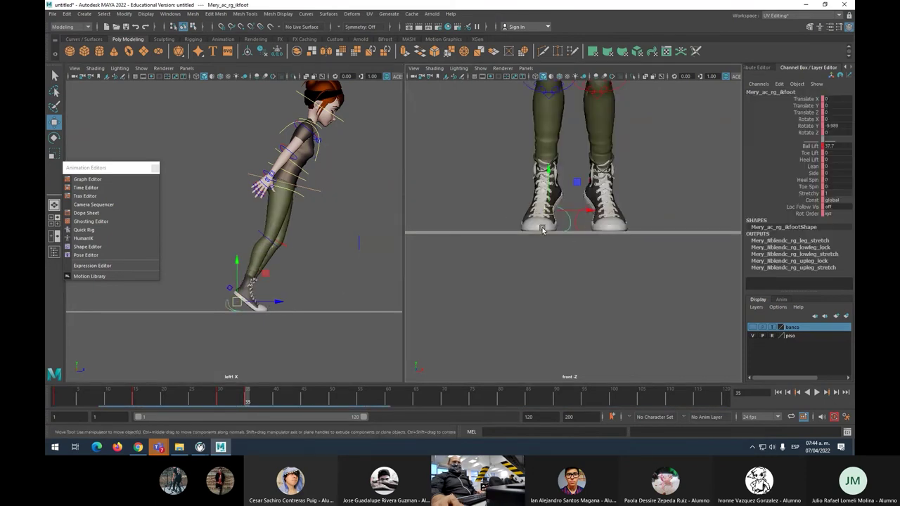
pyautogui.moveTo(276, 303); pyautogui.dragTo(284, 303)
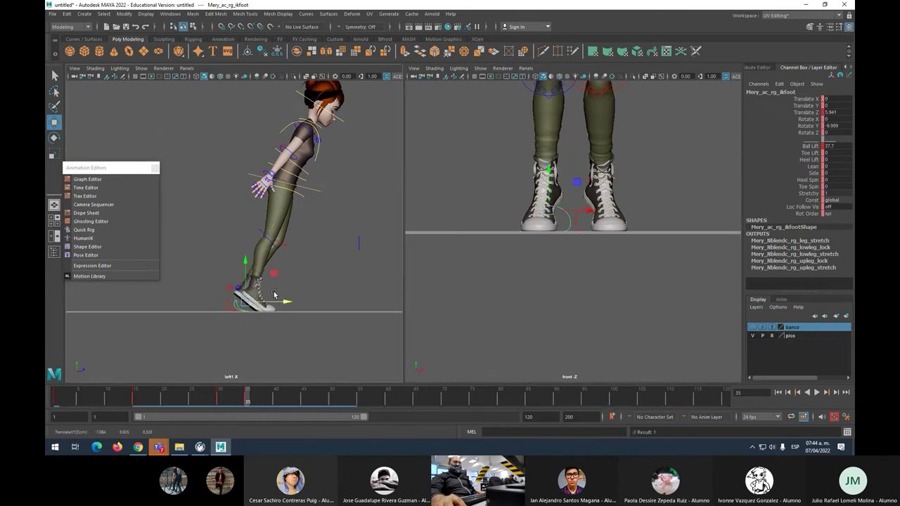
pyautogui.hotkey('ctrl', 'z')
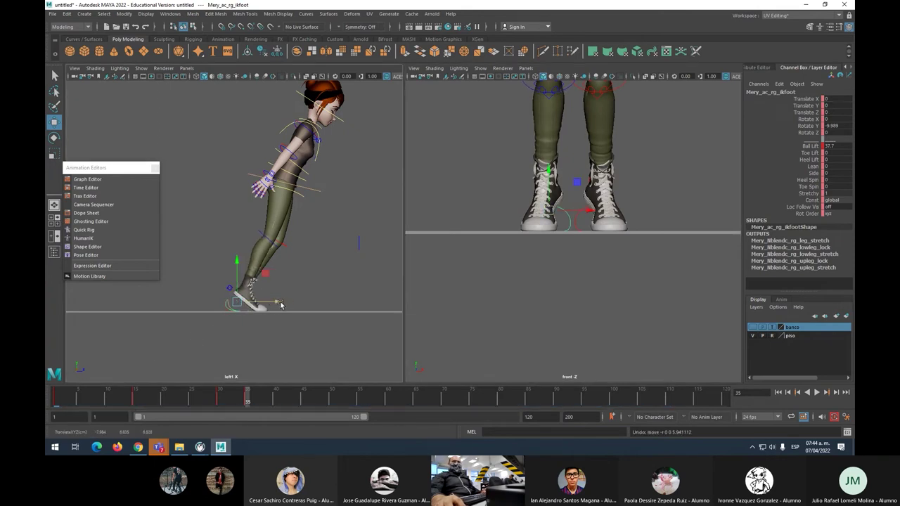
pyautogui.moveTo(275, 303); pyautogui.dragTo(280, 304)
pyautogui.doubleClick(845, 112)
pyautogui.write('3')
pyautogui.press('Return')
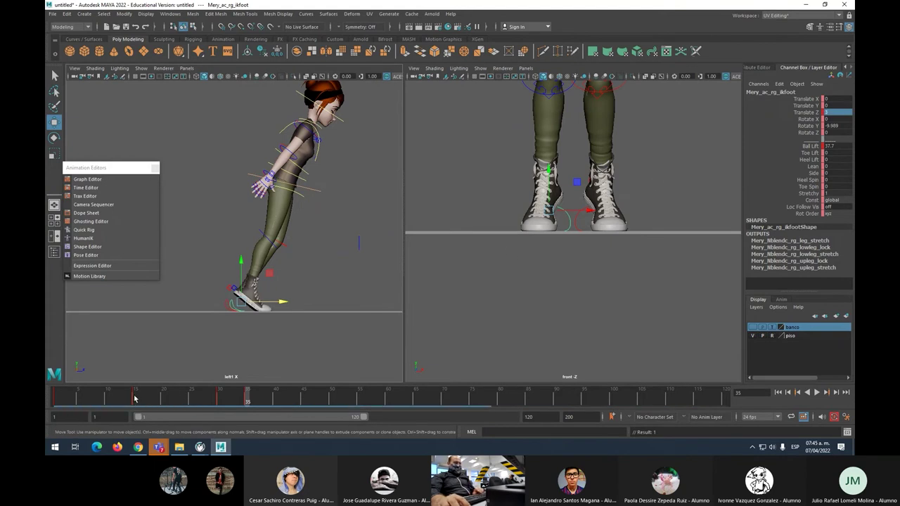
# Step: Set the right IK foot control's Translate Z to 3 at frame 15, check frames 30 and 35, and play back the motion
pyautogui.hotkey('alt', 'shift', 'v')
pyautogui.click(135, 398)
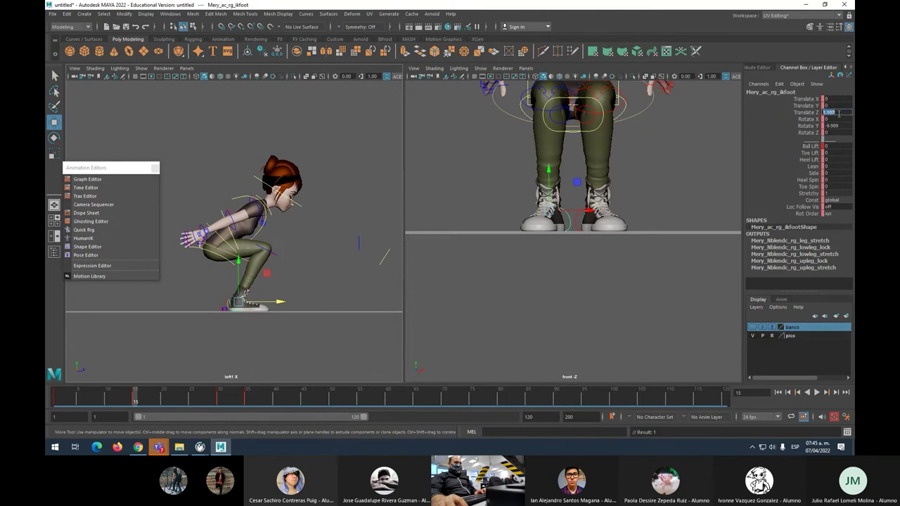
pyautogui.write('0')
pyautogui.press('Return')
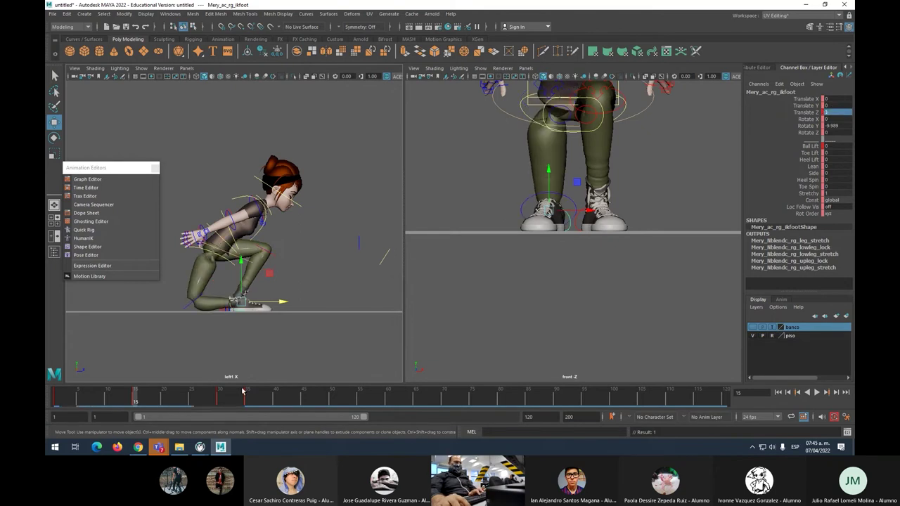
pyautogui.click(220, 398)
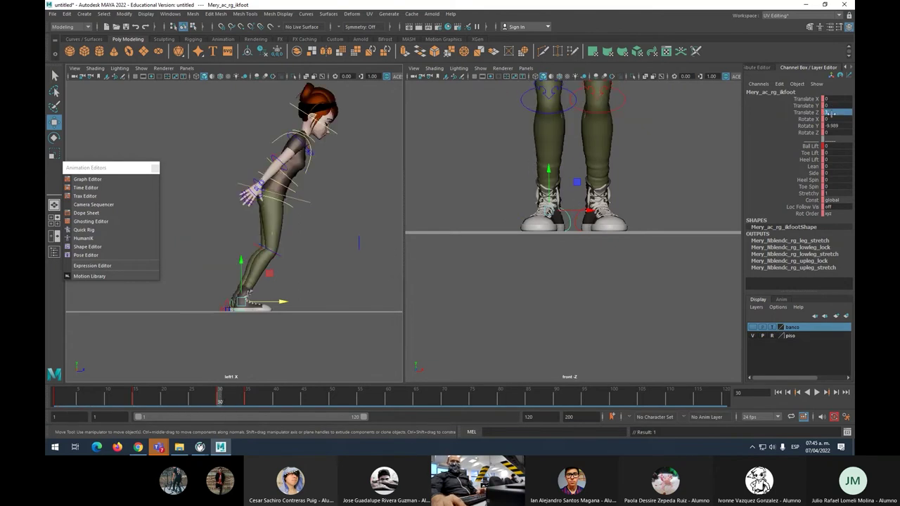
pyautogui.click(246, 399)
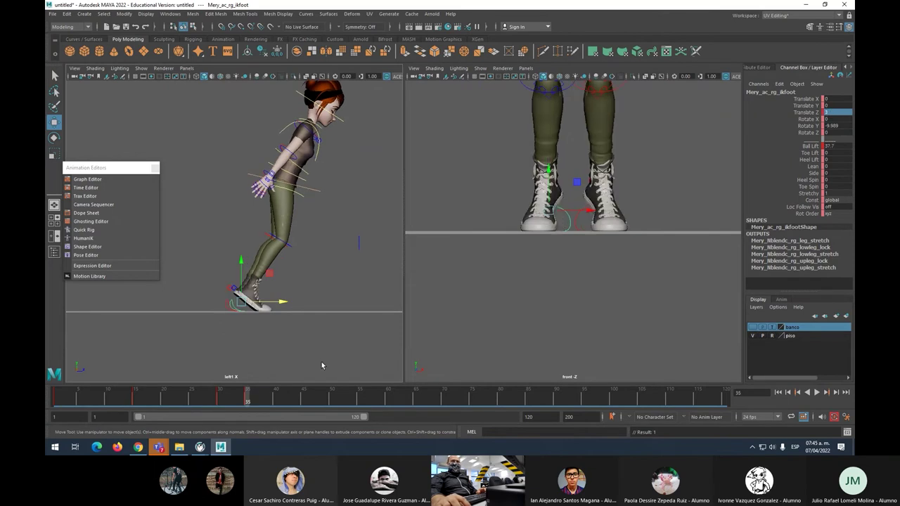
pyautogui.hotkey('alt', 'v')
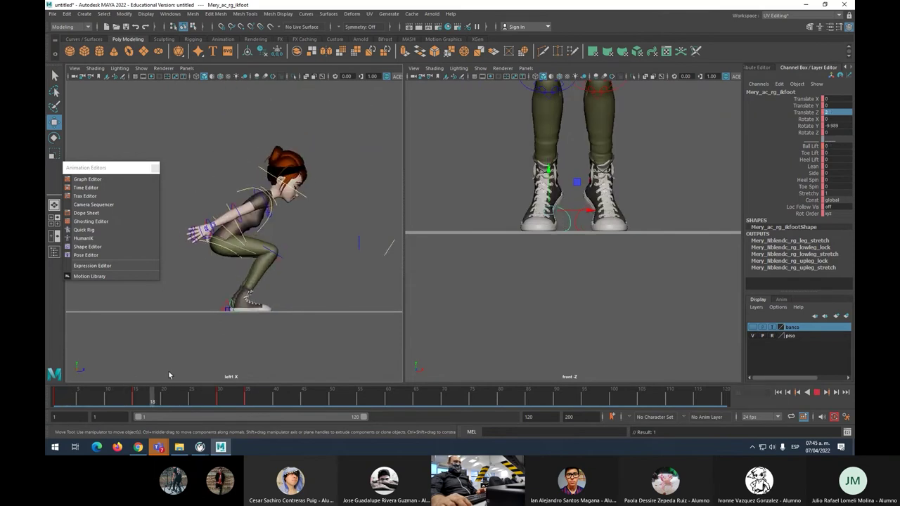
# Step: Set the right IK foot control's Translate Z to 3 at frame 1 and review the motion up to frame 35
pyautogui.moveTo(46, 378); pyautogui.dragTo(46, 378)
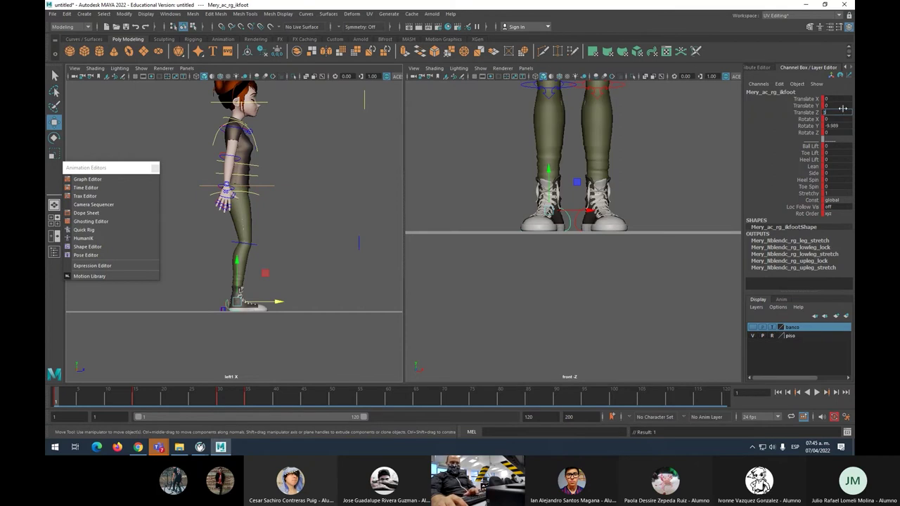
pyautogui.press('Return')
pyautogui.moveTo(70, 400); pyautogui.dragTo(125, 400)
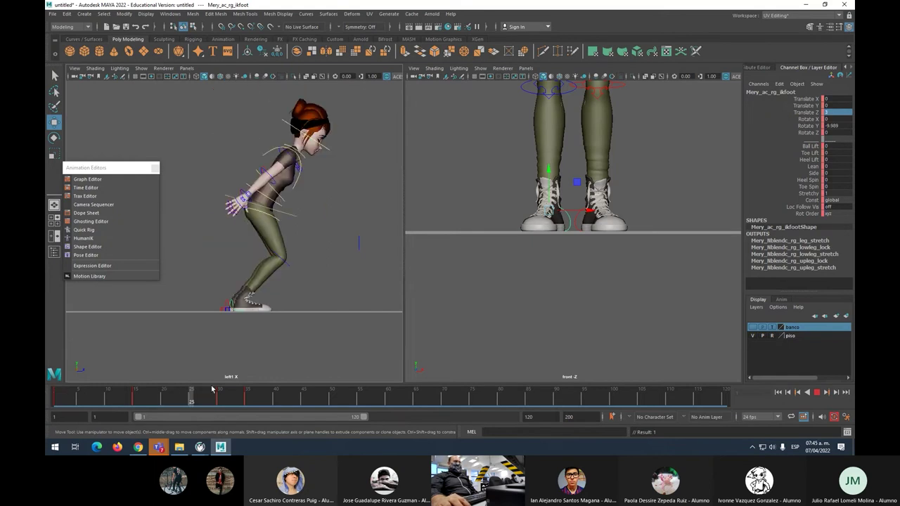
pyautogui.moveTo(254, 379); pyautogui.dragTo(247, 383)
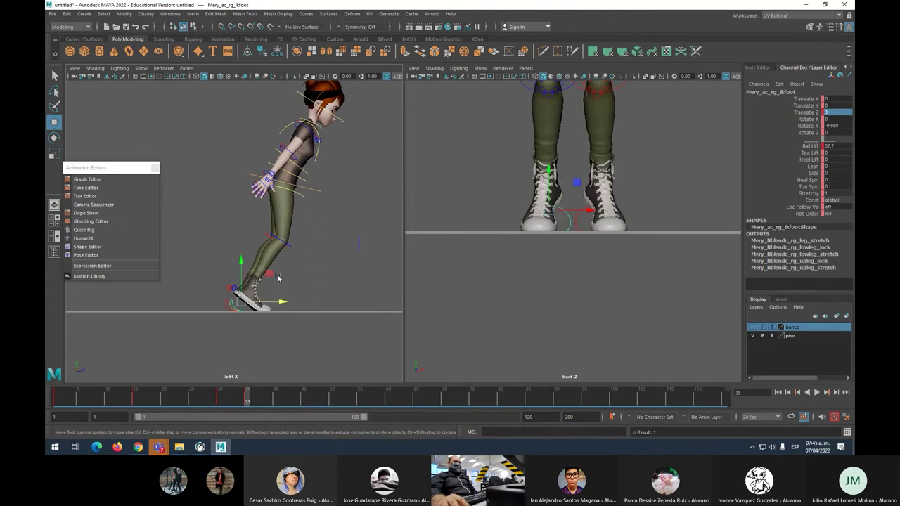
# Step: At frame 35, raise both feet onto their toes with the IK foot controls' Ball Lift at 67.2 and Toe Lift at 17.5
pyautogui.keyDown('shift'); pyautogui.click(231, 307); pyautogui.keyUp('shift')
pyautogui.click(812, 146)
pyautogui.moveTo(450, 197); pyautogui.dragTo(554, 183, button='middle')
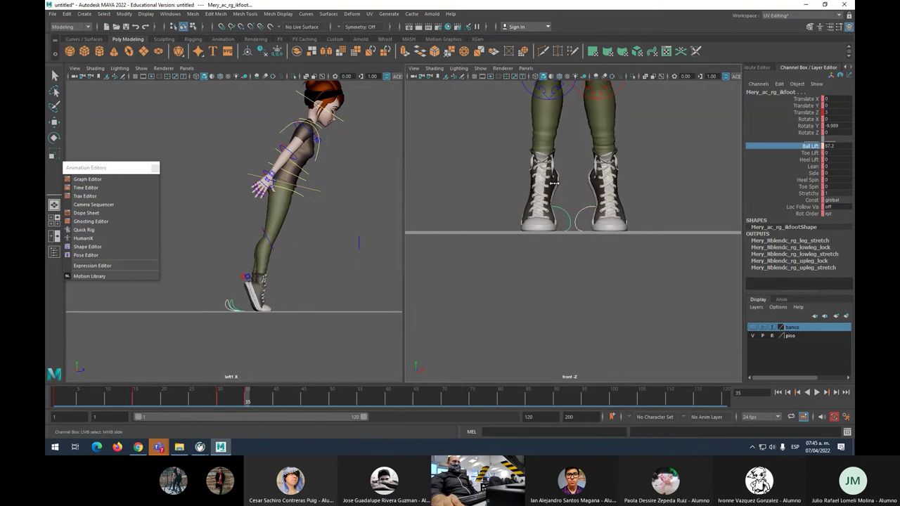
pyautogui.click(810, 153)
pyautogui.moveTo(429, 176); pyautogui.dragTo(502, 165, button='middle')
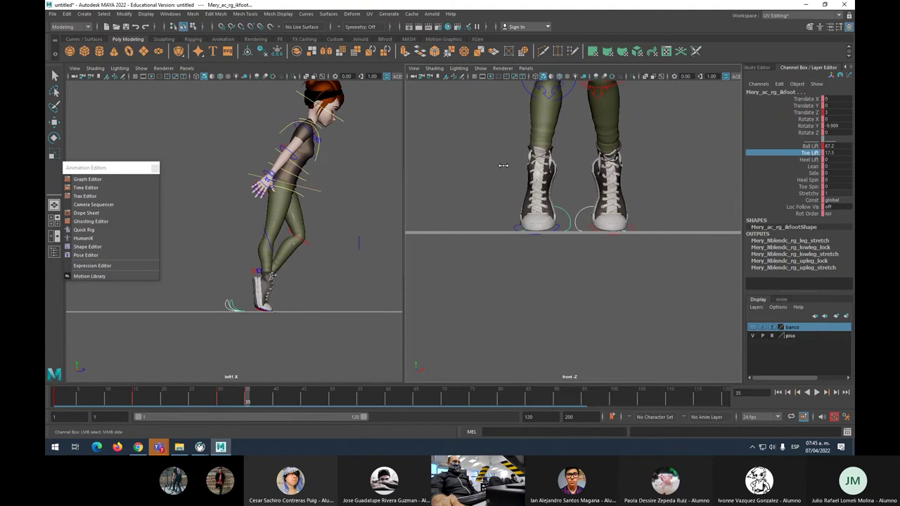
# Step: At frame 35, raise the torso control and move it forward to about 22.4 in Translate Y and 42.1 in Translate Z
pyautogui.press('w')
pyautogui.click(305, 185)
pyautogui.moveTo(285, 170); pyautogui.dragTo(298, 140)
pyautogui.moveTo(246, 398)
pyautogui.mouseDown()
pyautogui.moveTo(206, 398)
pyautogui.moveTo(247, 398)
pyautogui.mouseUp()
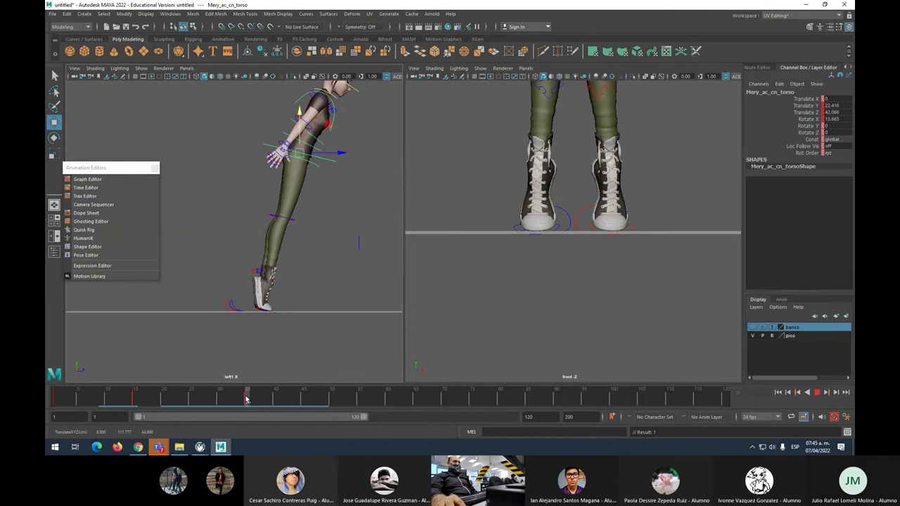
# Step: Turn off leg stretching at frame 35 by setting both IK foot controls' Stretchy to 0
pyautogui.click(367, 234)
pyautogui.moveTo(215, 294); pyautogui.dragTo(244, 304)
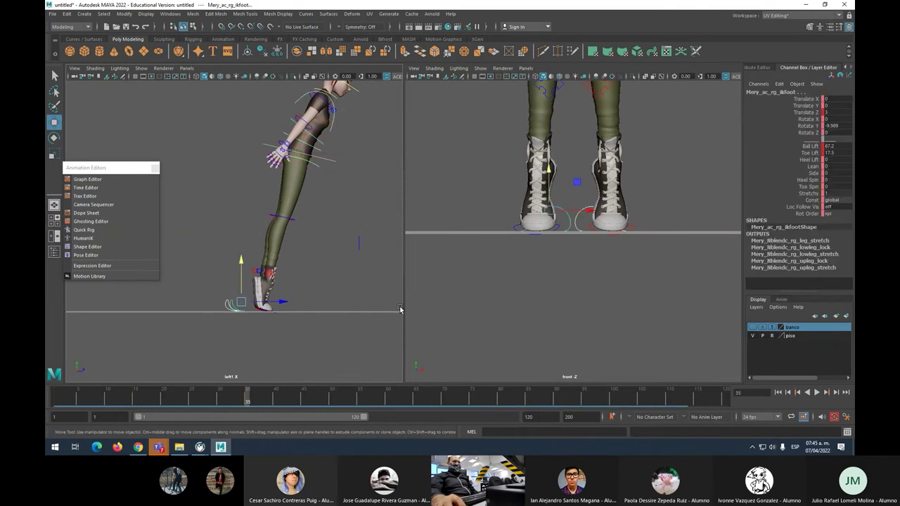
pyautogui.click(839, 194)
pyautogui.write('0')
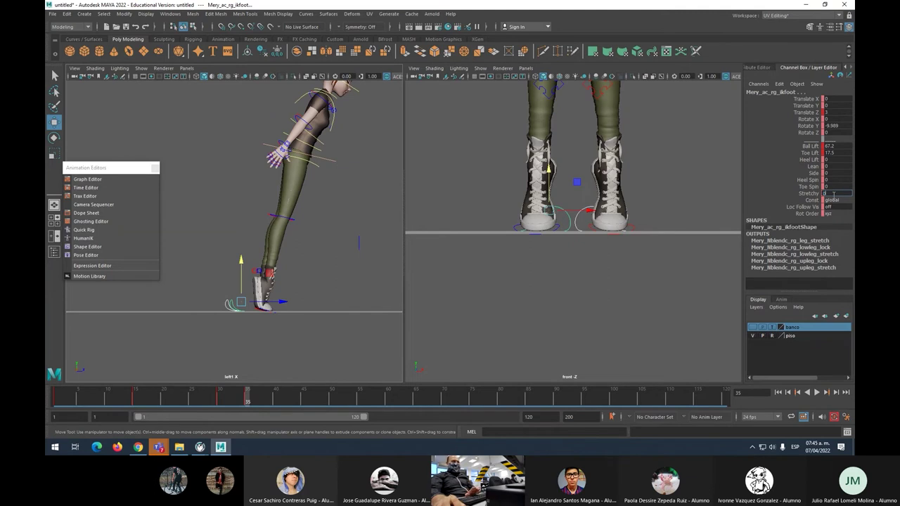
pyautogui.press('Return')
pyautogui.click(309, 253)
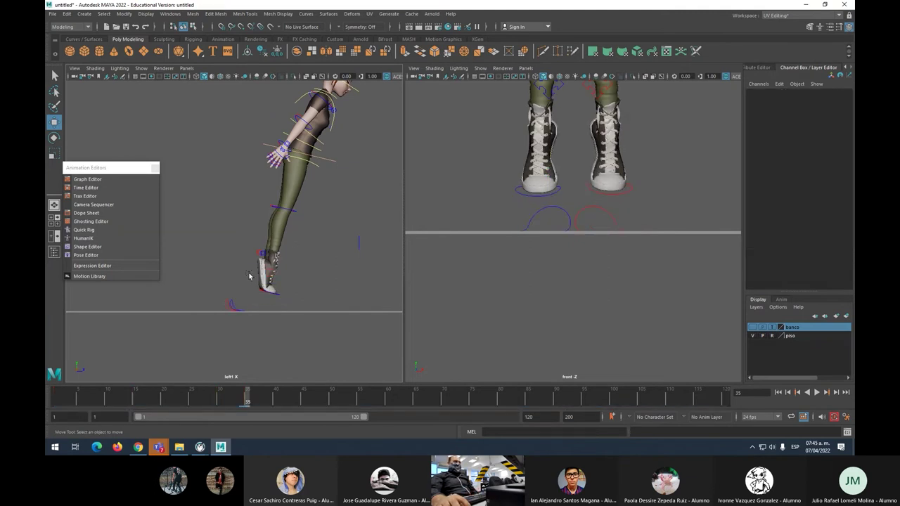
# Step: At frame 35, lower the torso control to about 10.2 in Translate Y and 32.9 in Translate Z, and play back the motion
pyautogui.moveTo(219, 301); pyautogui.dragTo(239, 306)
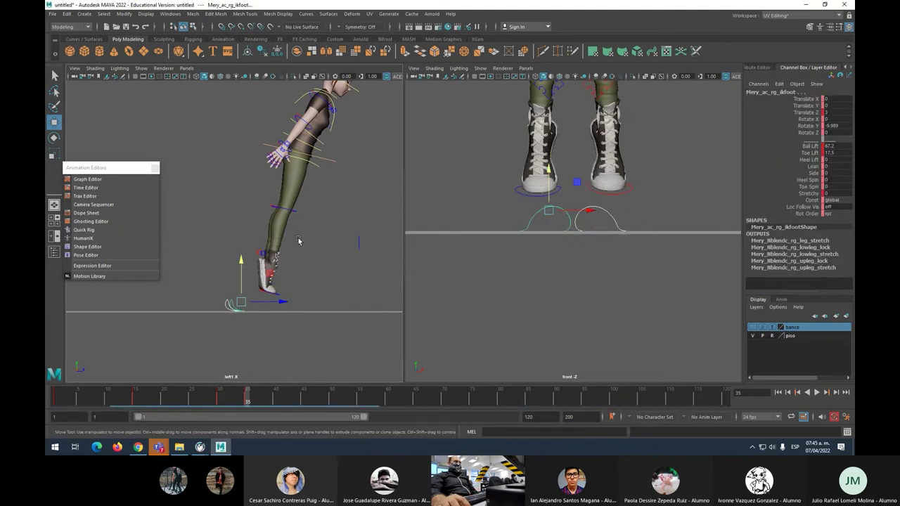
pyautogui.click(308, 156)
pyautogui.moveTo(308, 156); pyautogui.dragTo(289, 172)
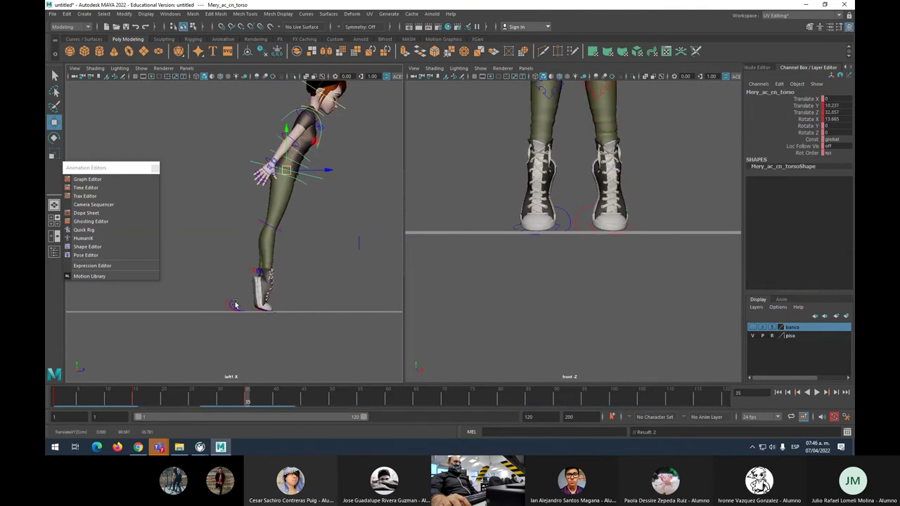
pyautogui.click(241, 371)
pyautogui.moveTo(246, 401); pyautogui.dragTo(55, 396)
pyautogui.hotkey('alt', 'v')
pyautogui.moveTo(180, 394); pyautogui.dragTo(208, 391)
# Step: Select both IK foot controls and set their Toe Lift to 0 at frame 15
pyautogui.moveTo(217, 305); pyautogui.dragTo(237, 314)
pyautogui.click(52, 401)
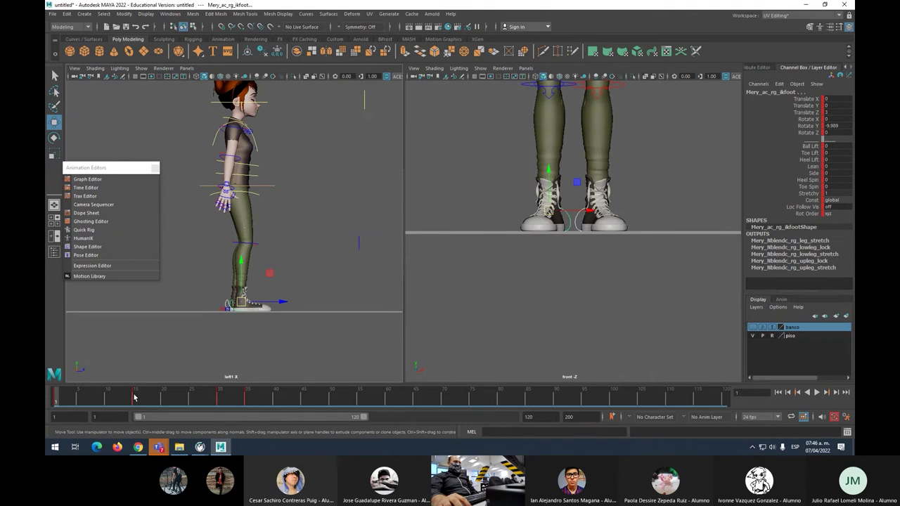
pyautogui.click(135, 398)
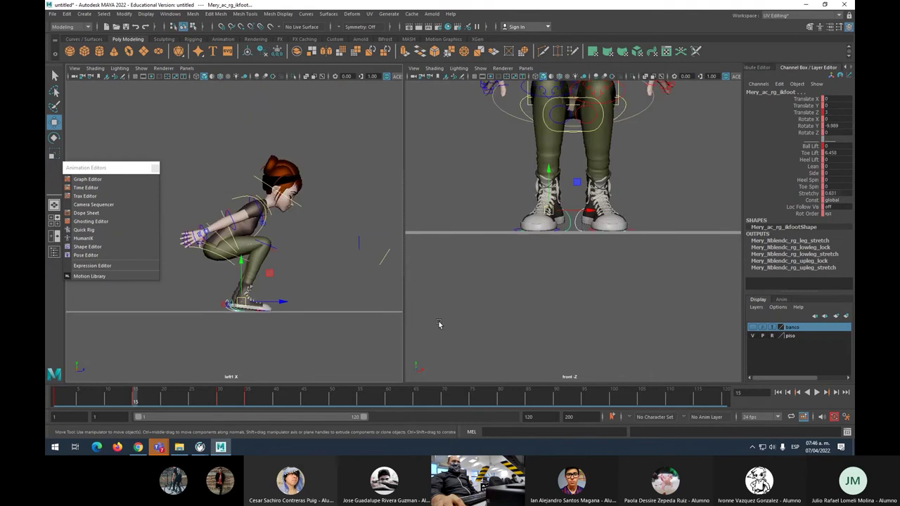
pyautogui.doubleClick(837, 153)
pyautogui.write('0')
pyautogui.press('Return')
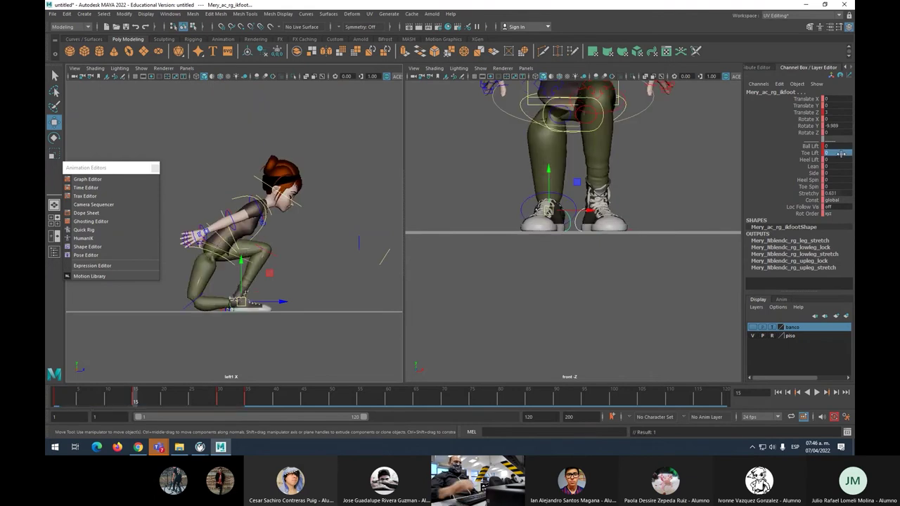
# Step: Set the Toe Lift of both IK foot controls to 0 at frame 30
pyautogui.click(218, 399)
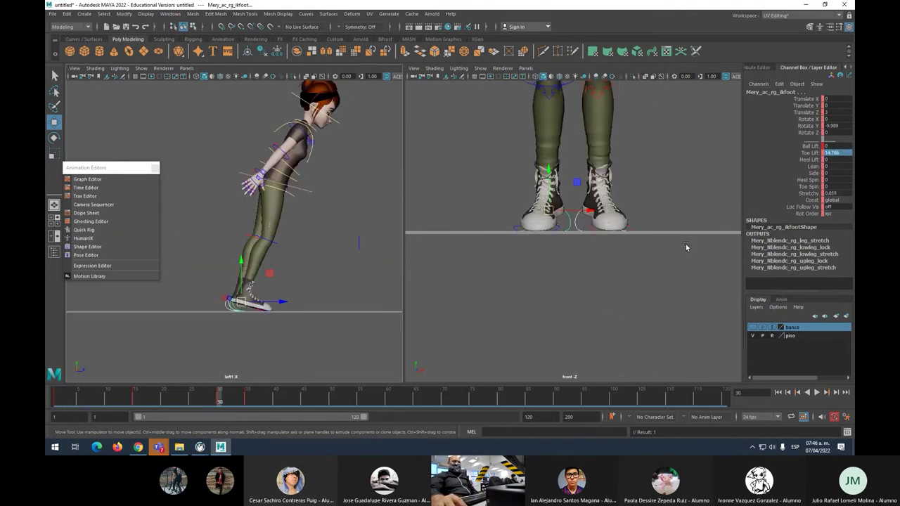
pyautogui.write('0')
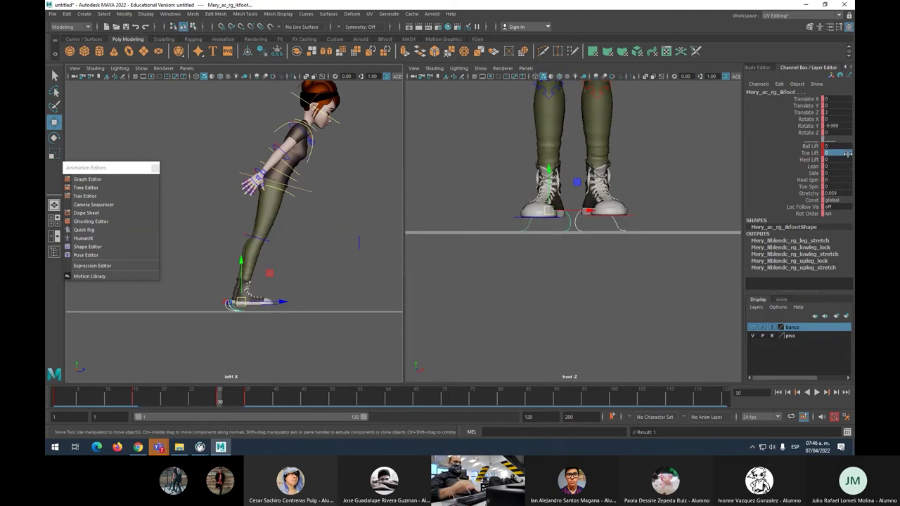
pyautogui.press('Return')
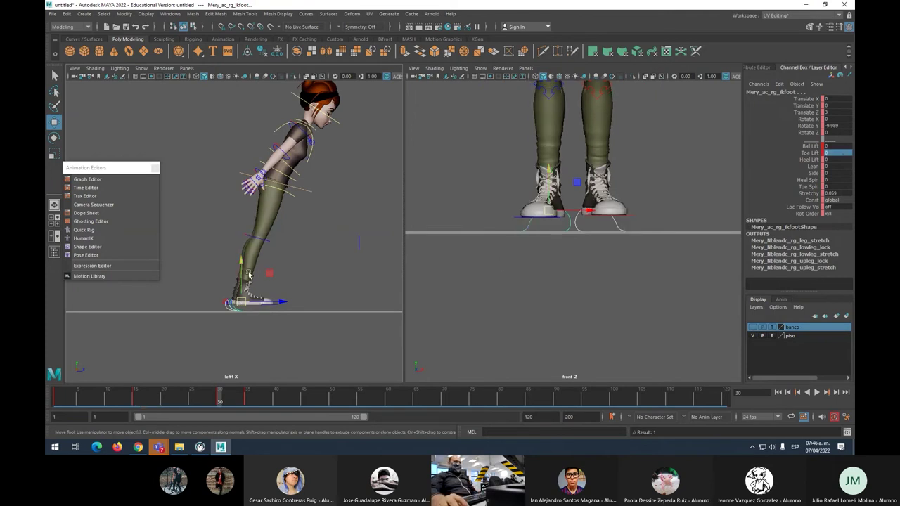
# Step: Lower the torso control at frame 30 to about -3.75 in Translate Y
pyautogui.click(299, 188)
pyautogui.moveTo(275, 173); pyautogui.dragTo(276, 183)
pyautogui.click(208, 395)
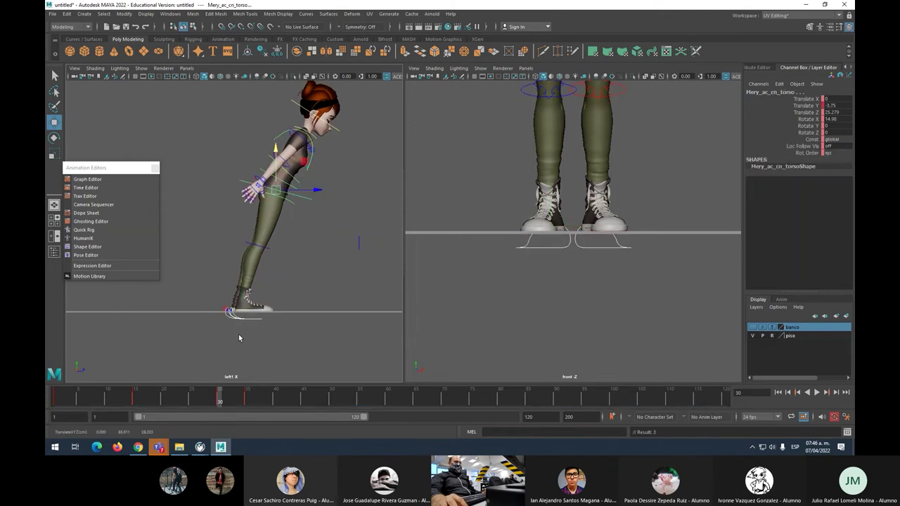
# Step: Play back the jump motion to check how the feet sit on the floor, and return to the first frame
pyautogui.click(230, 316)
pyautogui.hotkey('alt', '.')
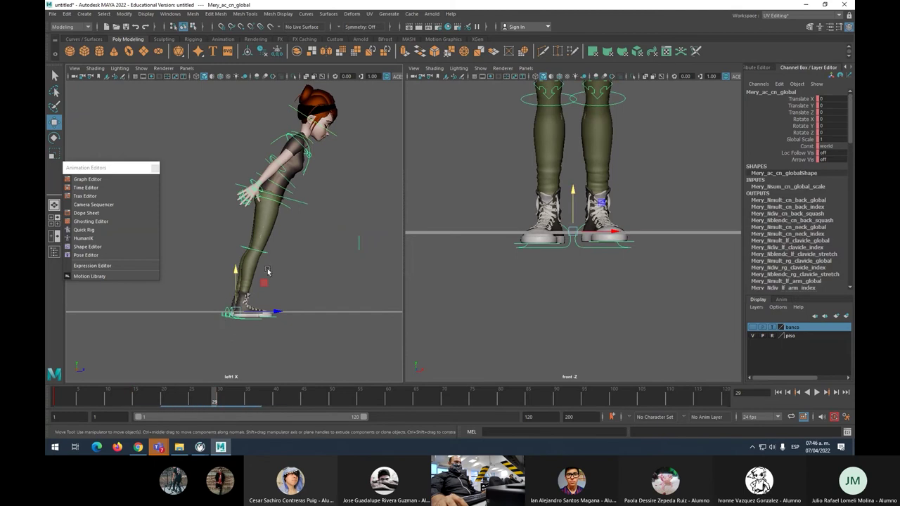
pyautogui.hotkey('ctrl', 'z')
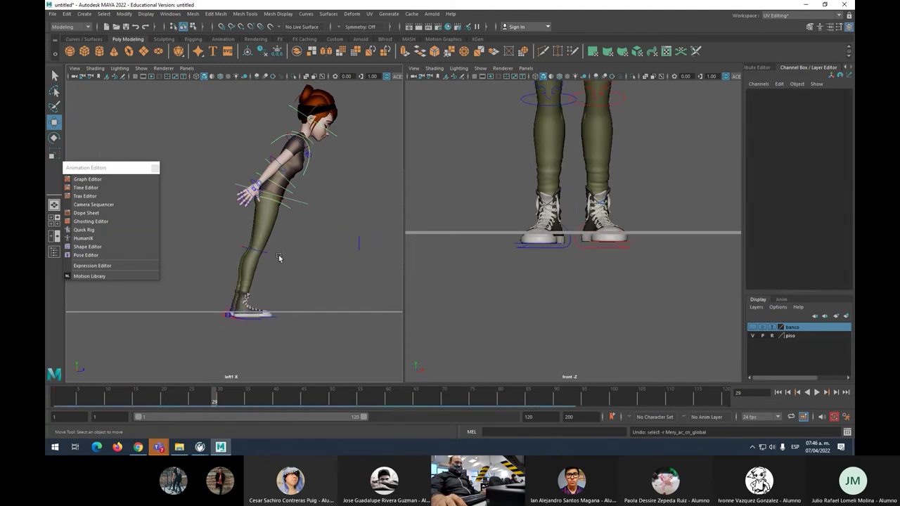
pyautogui.hotkey('alt', 'v')
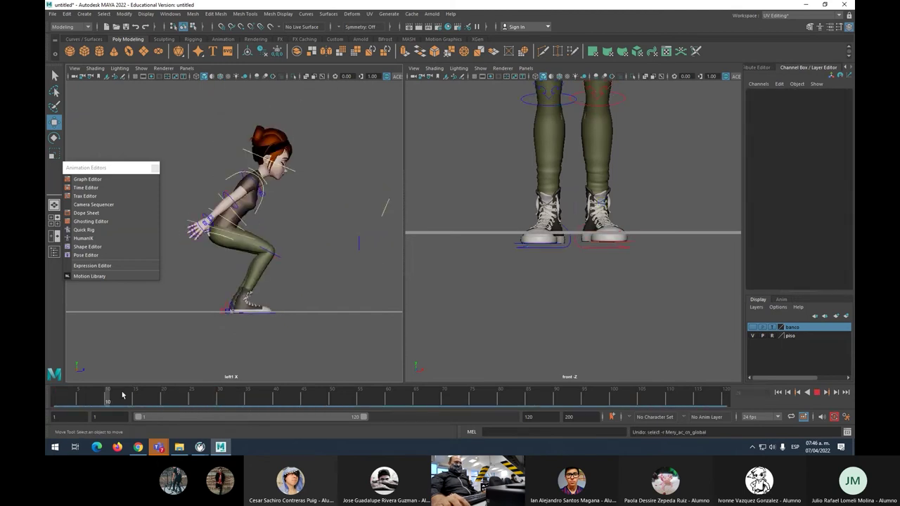
pyautogui.hotkey('alt', 'v')
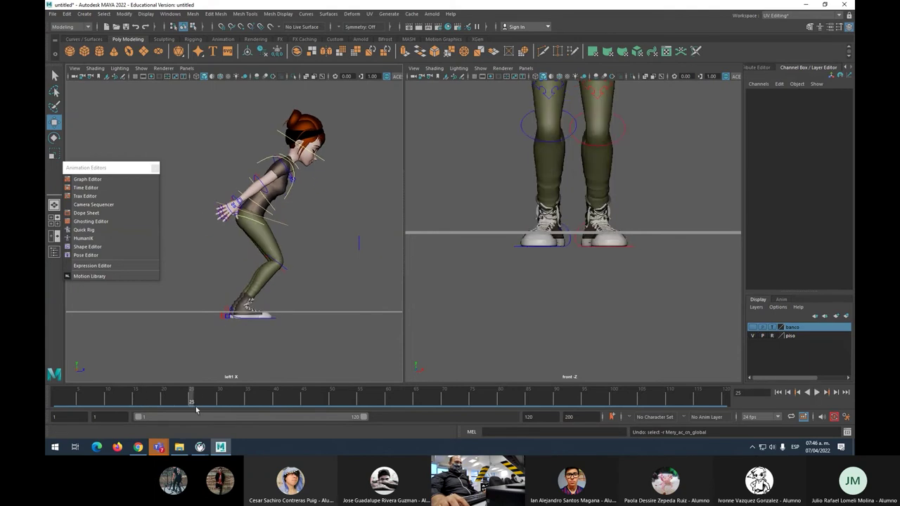
pyautogui.hotkey('shift', 'alt', 'v')
# Step: Select both IK foot controls and set their Translate Y to 0 at frames 15 and 30
pyautogui.click(222, 320)
pyautogui.click(236, 335)
pyautogui.scroll(5, 237, 336)
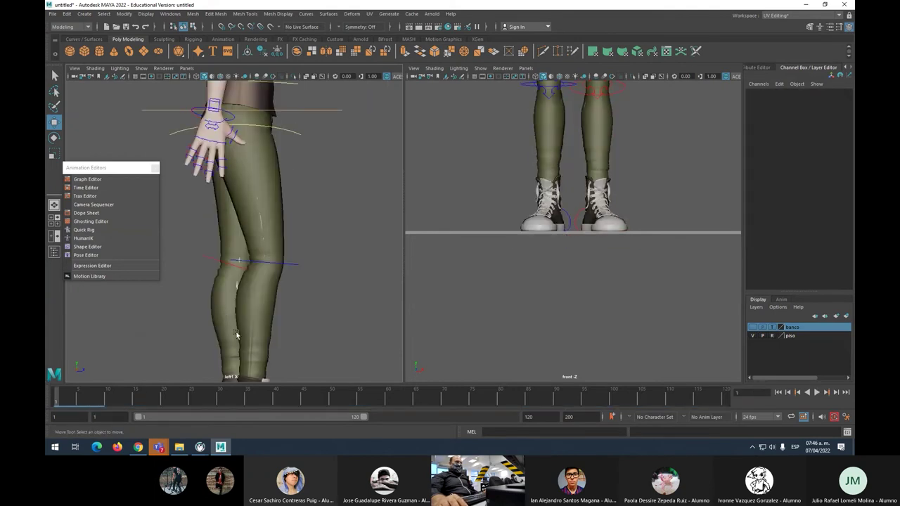
pyautogui.keyDown('alt'); pyautogui.moveTo(240, 337); pyautogui.dragTo(280, 161, button='middle'); pyautogui.keyUp('alt')
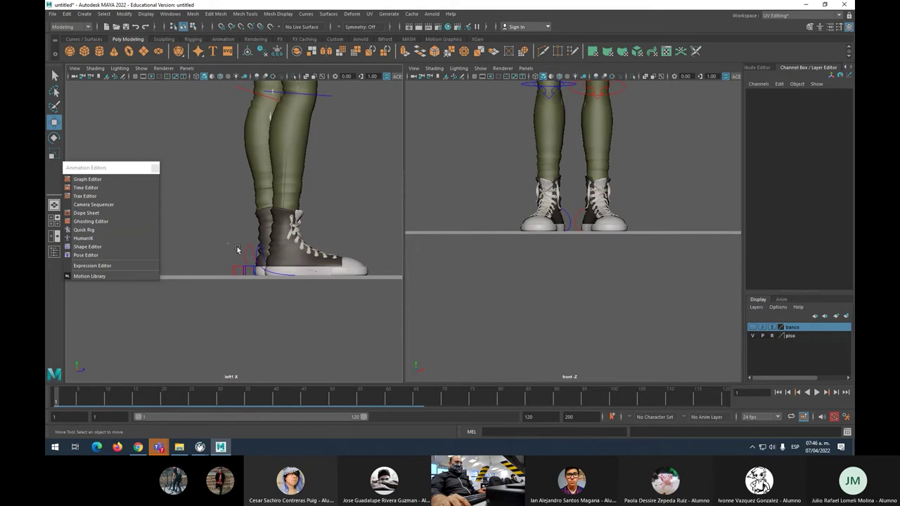
pyautogui.click(258, 253)
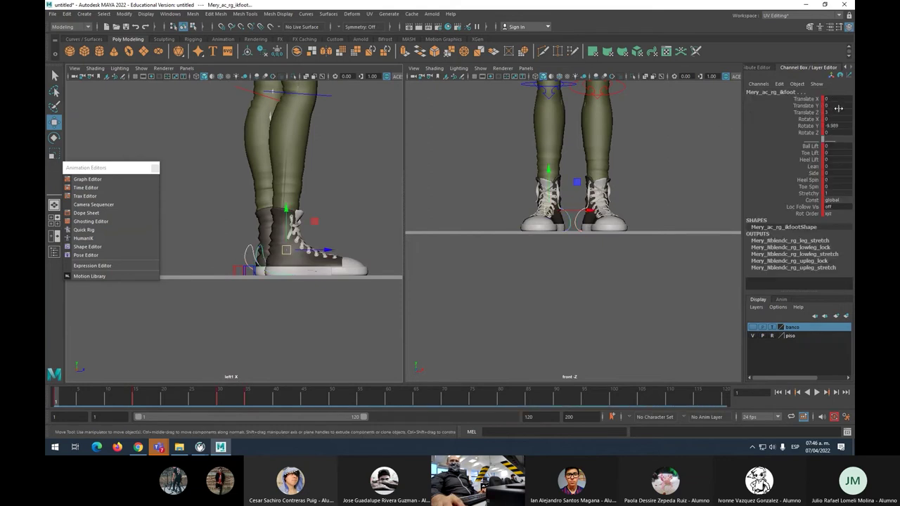
pyautogui.click(138, 401)
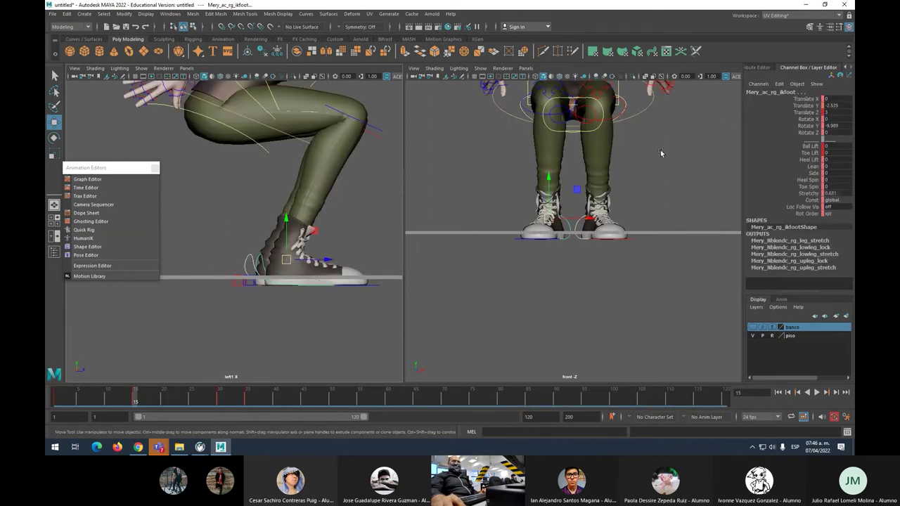
pyautogui.click(839, 105)
pyautogui.write('0')
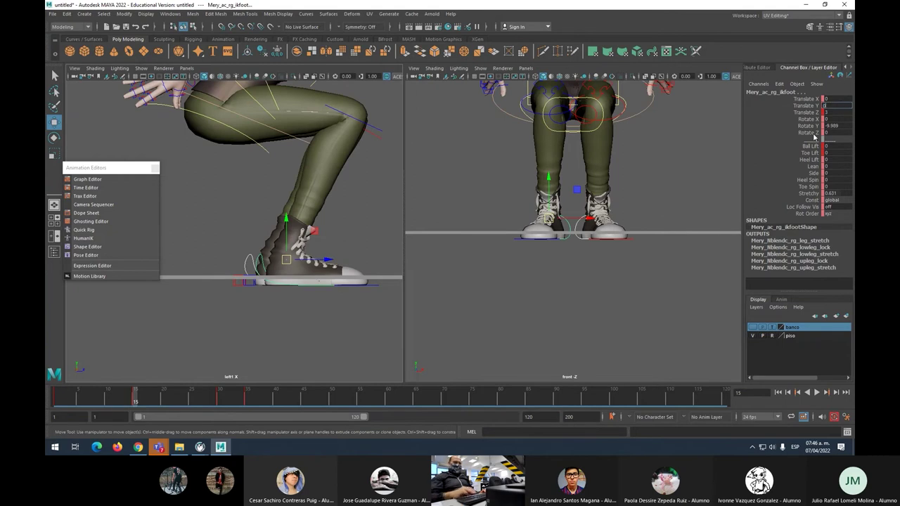
pyautogui.press('Return')
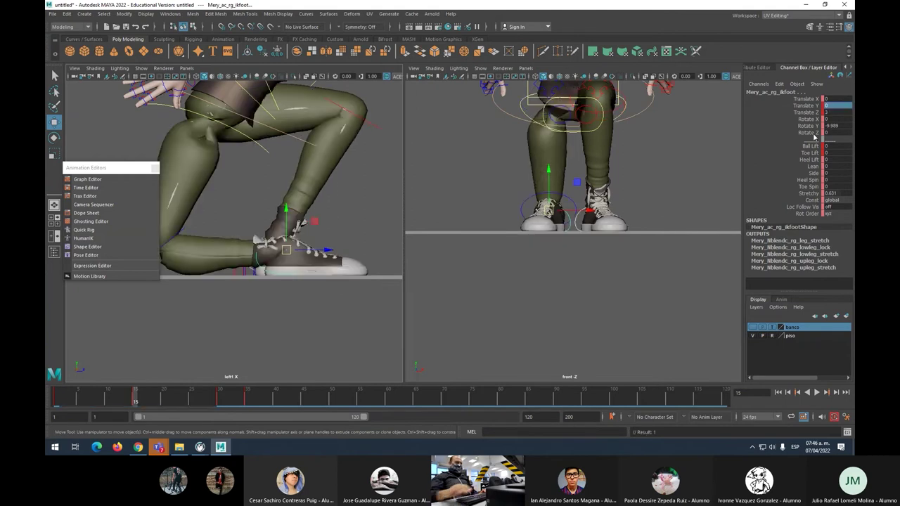
pyautogui.click(215, 403)
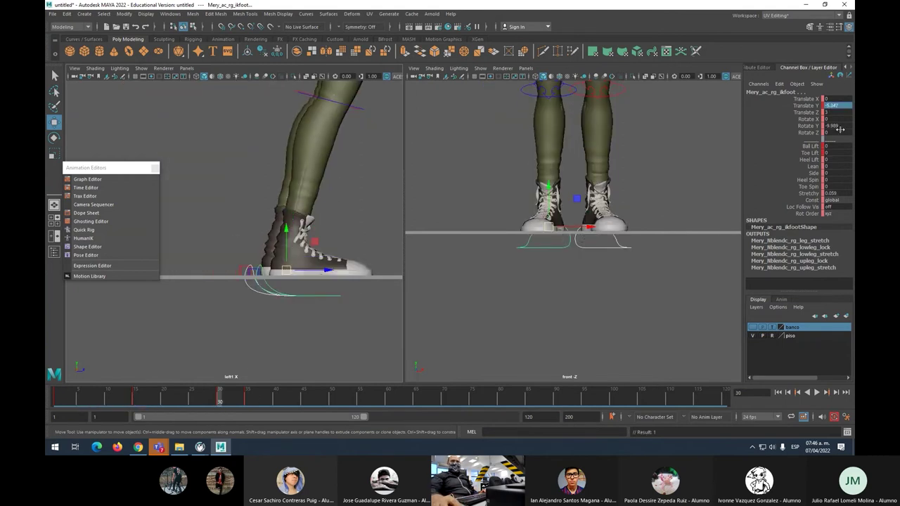
pyautogui.write('0')
pyautogui.press('Return')
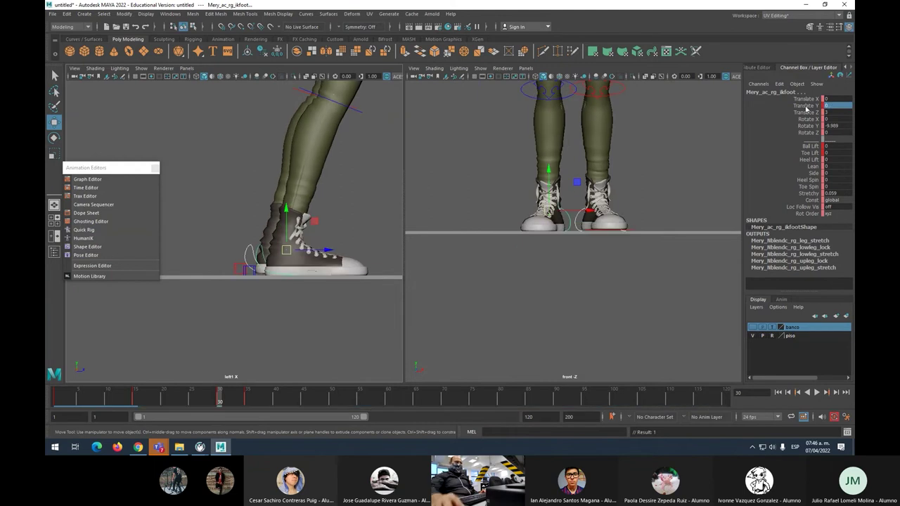
# Step: At frame 35, lower both IK foot controls to about -0.45 in Translate Y and check the foot roll from frame 30 onward
pyautogui.click(247, 401)
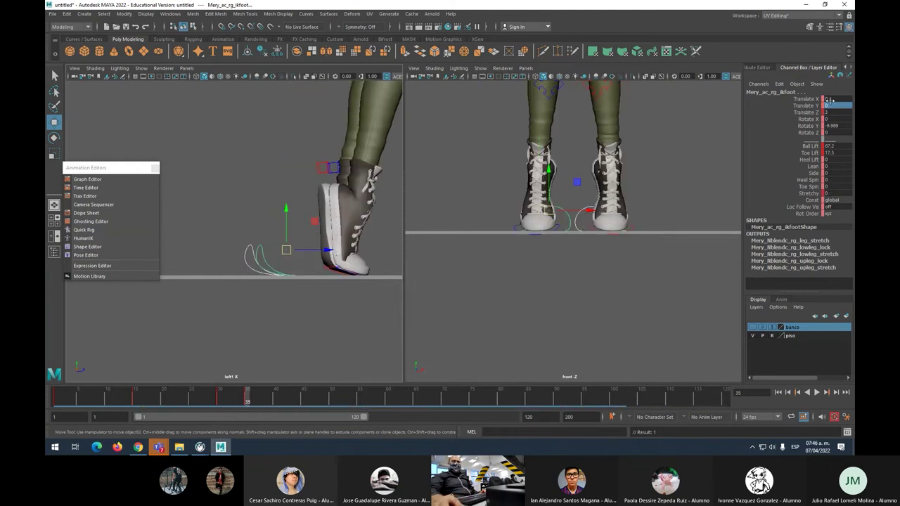
pyautogui.moveTo(255, 399); pyautogui.dragTo(206, 420)
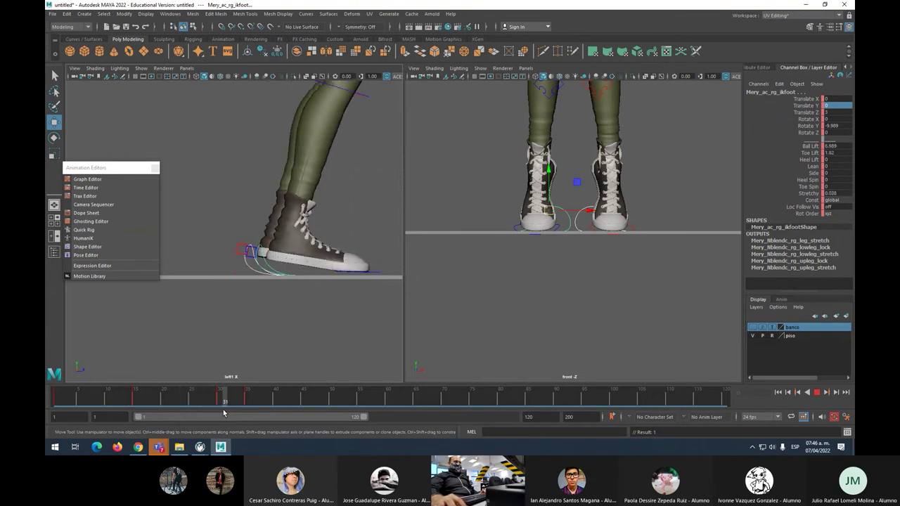
pyautogui.hotkey('alt', 'v')
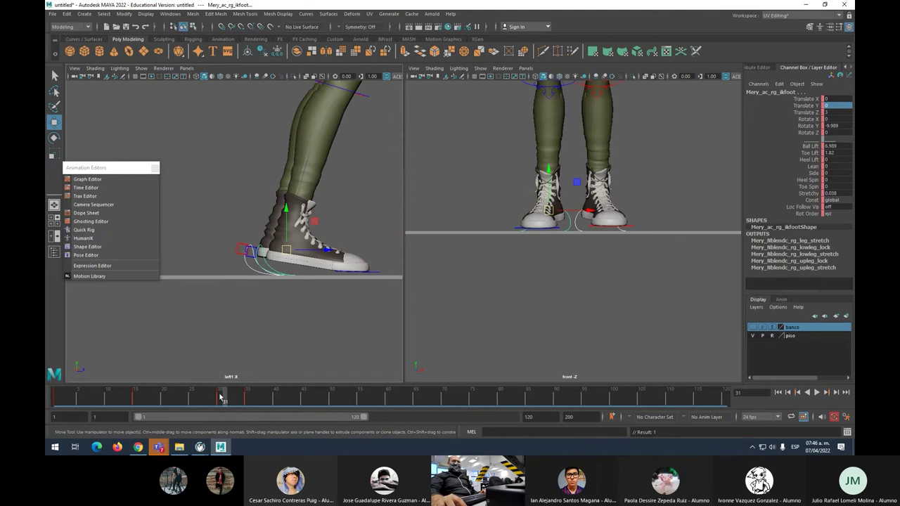
pyautogui.click(218, 398)
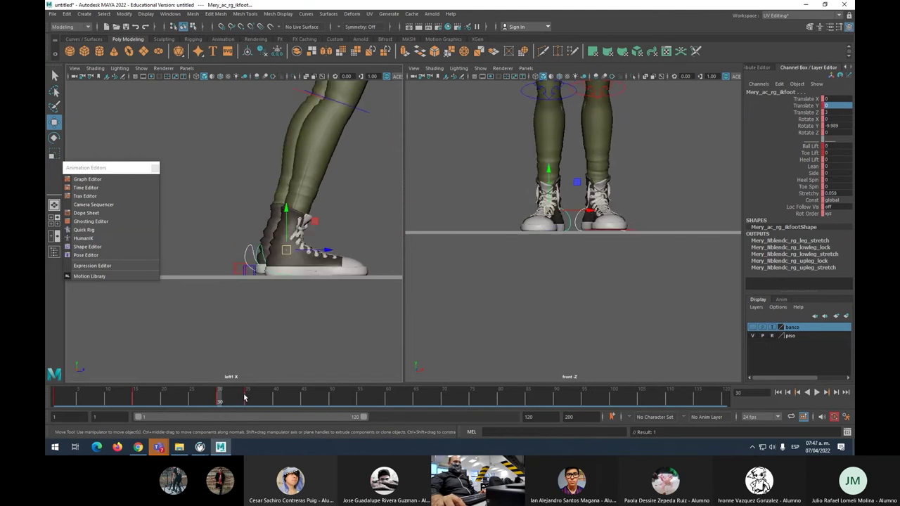
pyautogui.click(246, 398)
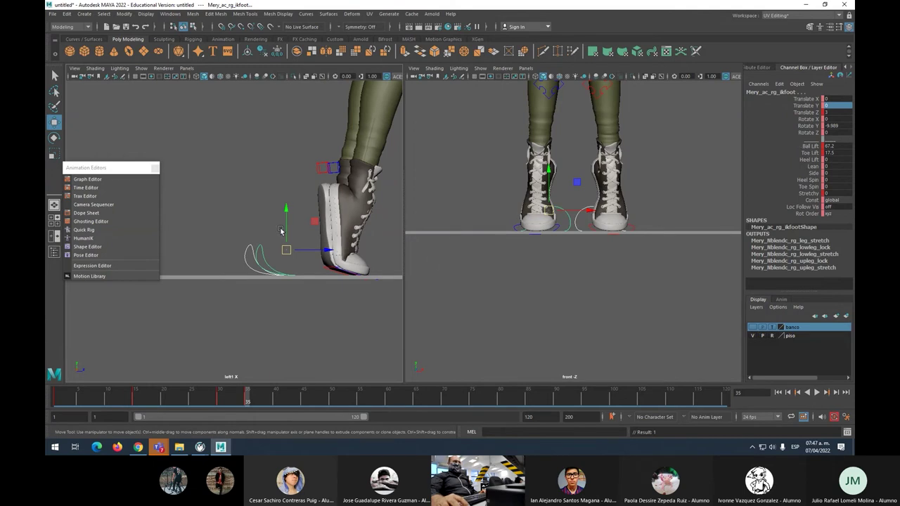
pyautogui.moveTo(285, 225); pyautogui.dragTo(286, 232)
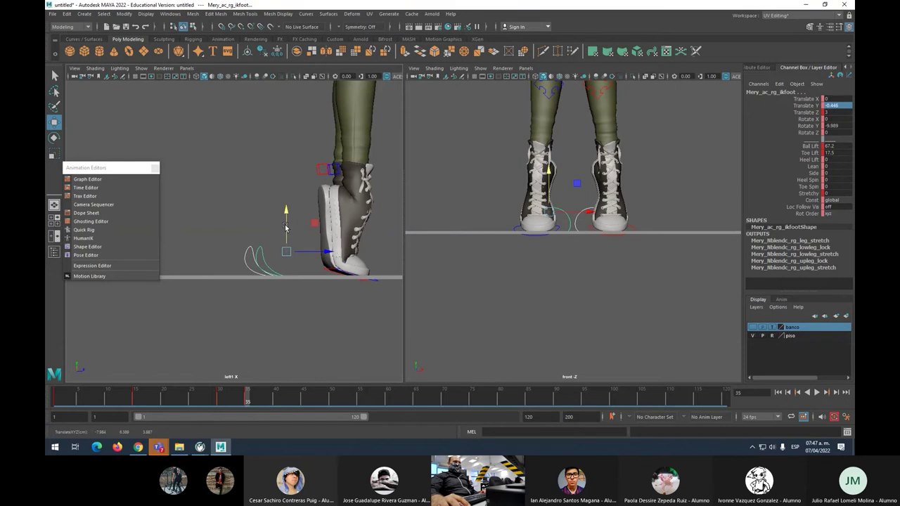
pyautogui.moveTo(248, 399); pyautogui.dragTo(220, 399)
pyautogui.write('0')
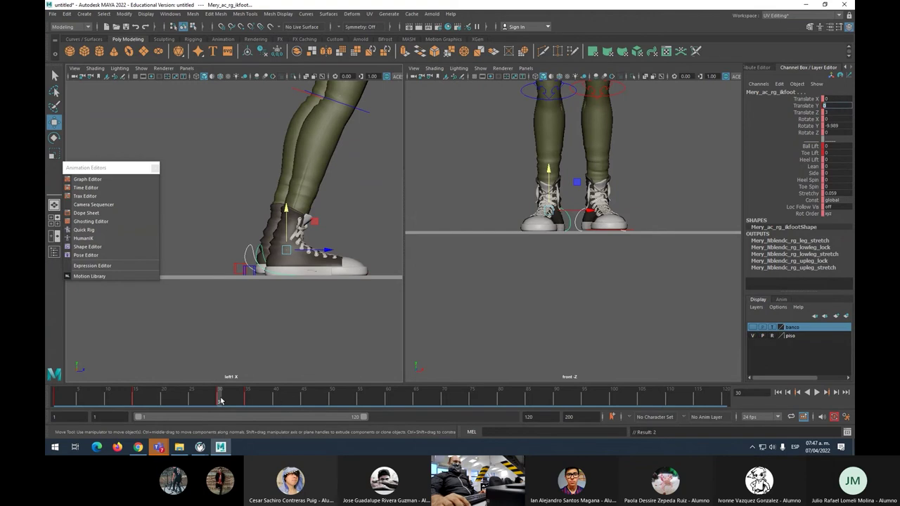
pyautogui.moveTo(220, 399); pyautogui.dragTo(224, 398)
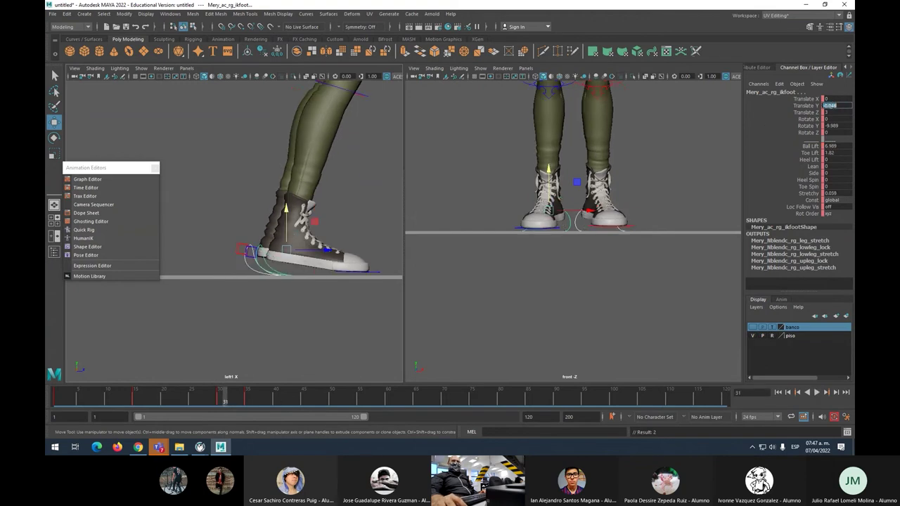
pyautogui.moveTo(227, 399); pyautogui.dragTo(230, 398)
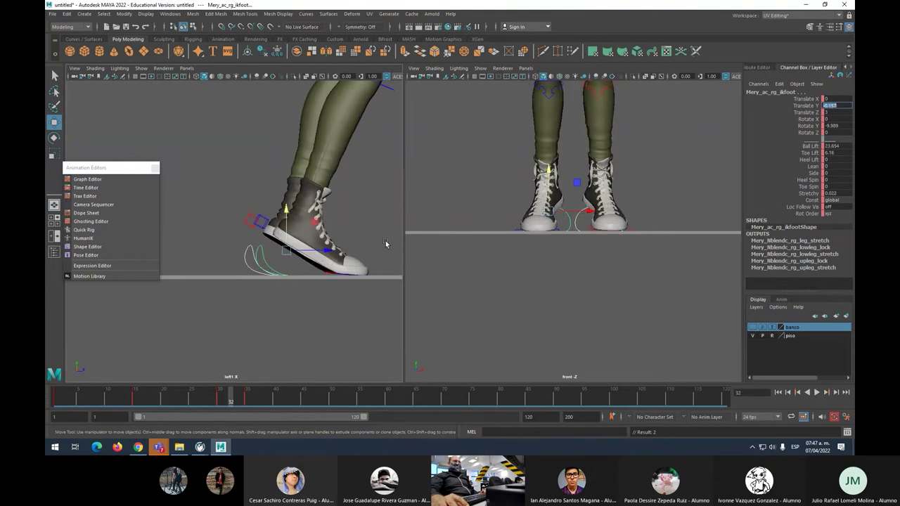
# Step: In the Graph Editor, give the left foot control's Translate Y keys at frames 30 and 35 linear tangents
pyautogui.click(87, 179)
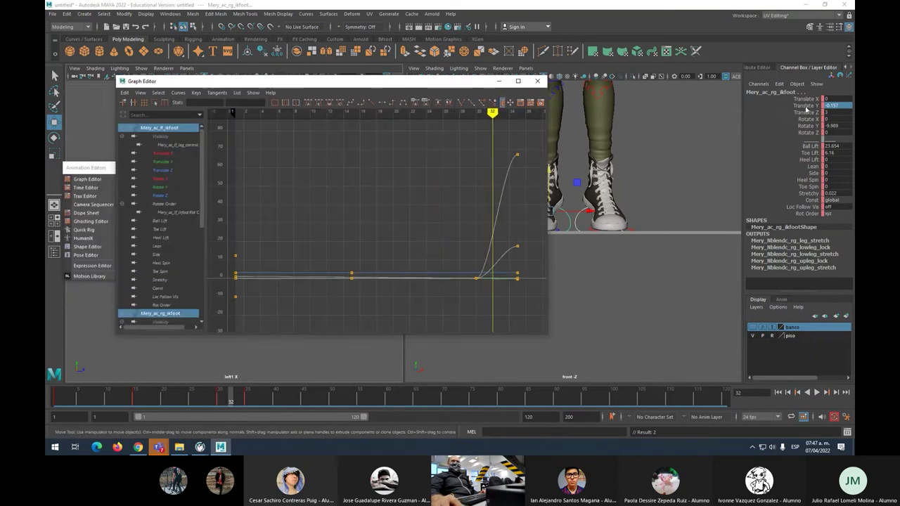
pyautogui.click(162, 162)
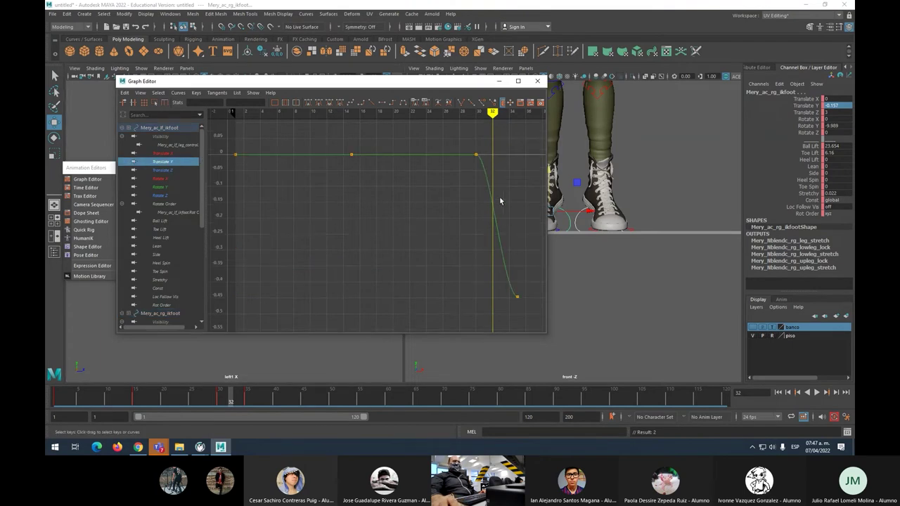
pyautogui.scroll(-3, 499, 200)
pyautogui.moveTo(424, 173); pyautogui.dragTo(504, 277)
pyautogui.press('f')
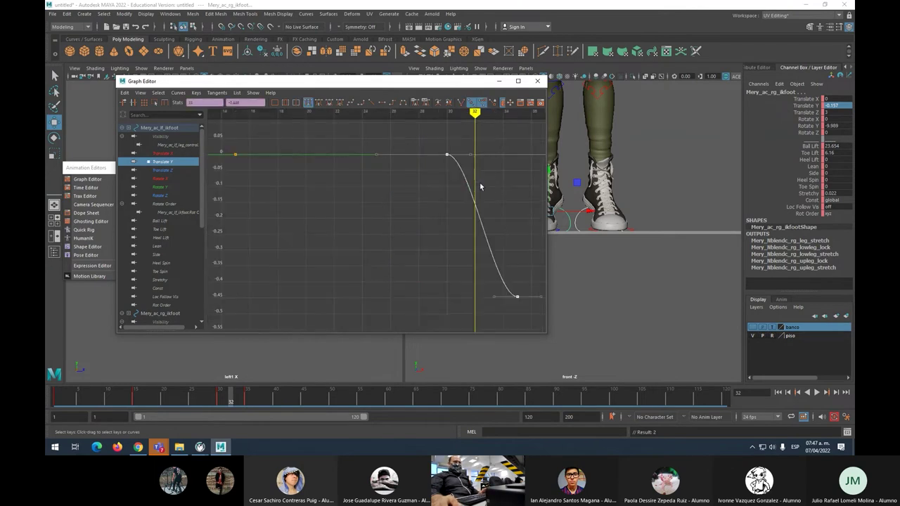
pyautogui.click(371, 103)
pyautogui.click(499, 80)
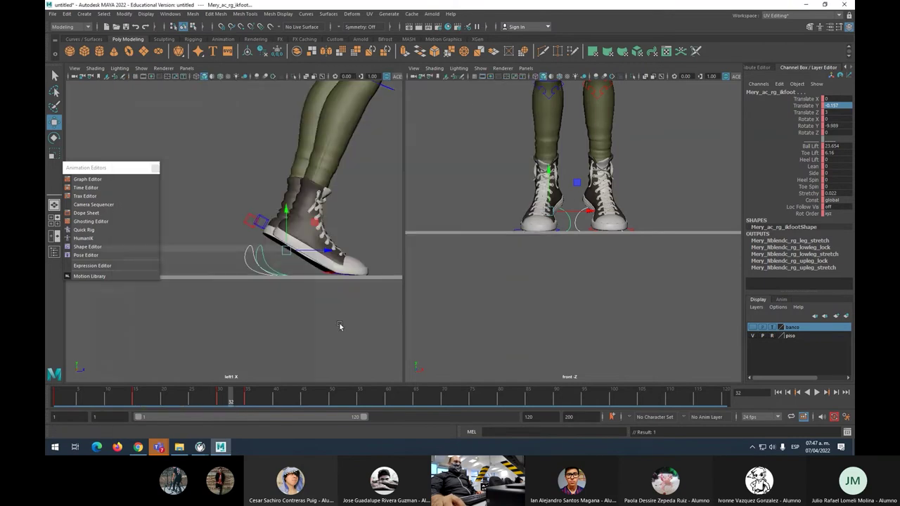
# Step: Reopen the Graph Editor, move the left foot's last Translate Y key to frame 37 with value 0, and undo the current-time change
pyautogui.moveTo(227, 399)
pyautogui.mouseDown()
pyautogui.moveTo(216, 399)
pyautogui.moveTo(247, 399)
pyautogui.moveTo(231, 400)
pyautogui.mouseUp()
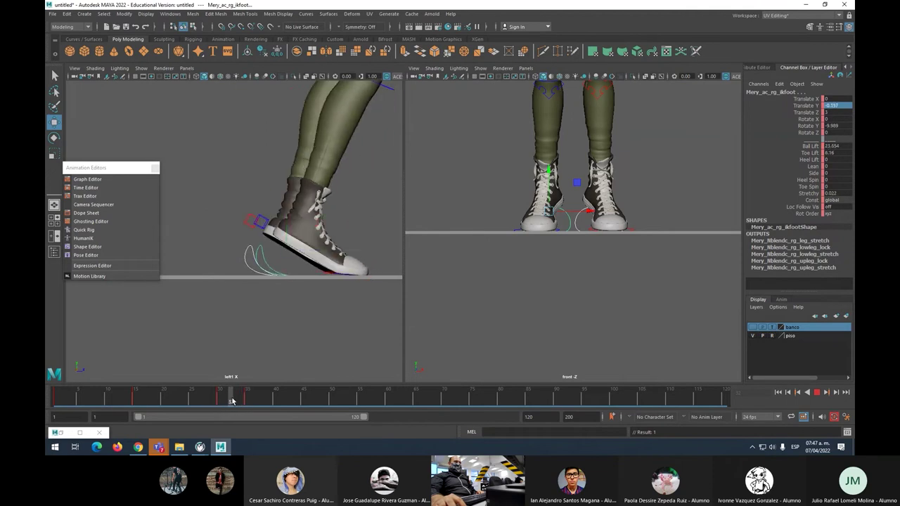
pyautogui.click(90, 186)
pyautogui.click(87, 179)
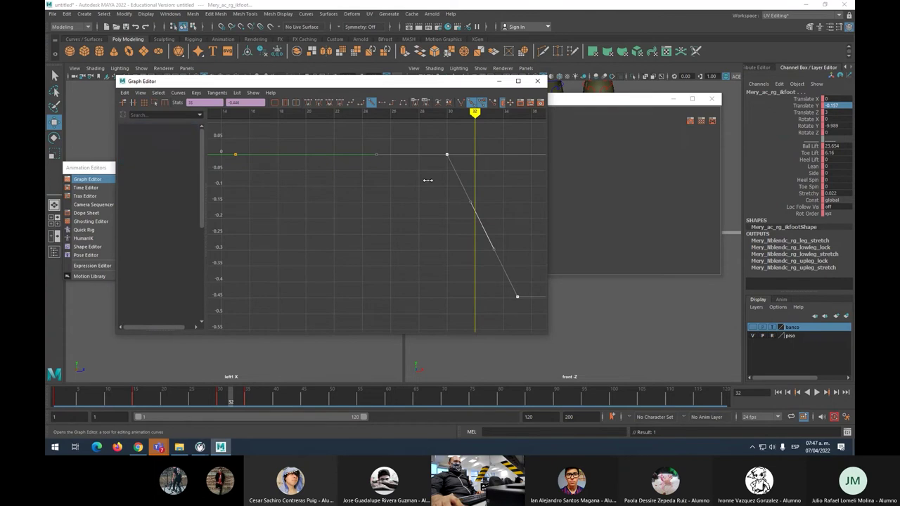
pyautogui.press('a')
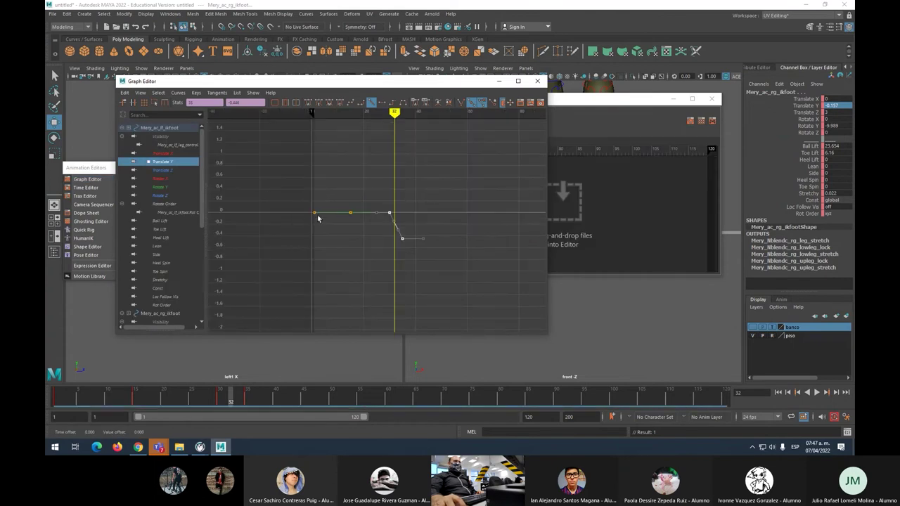
pyautogui.click(408, 236)
pyautogui.moveTo(404, 244); pyautogui.dragTo(408, 215)
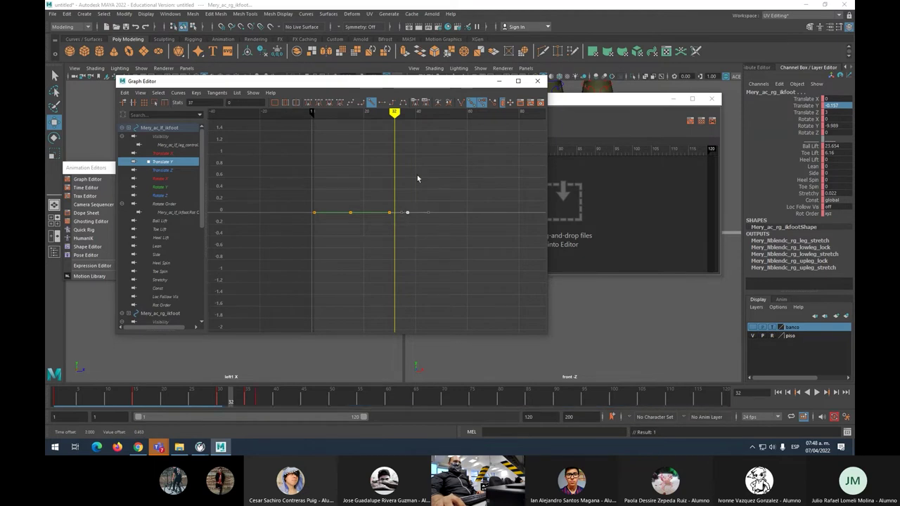
pyautogui.moveTo(395, 115); pyautogui.dragTo(398, 114)
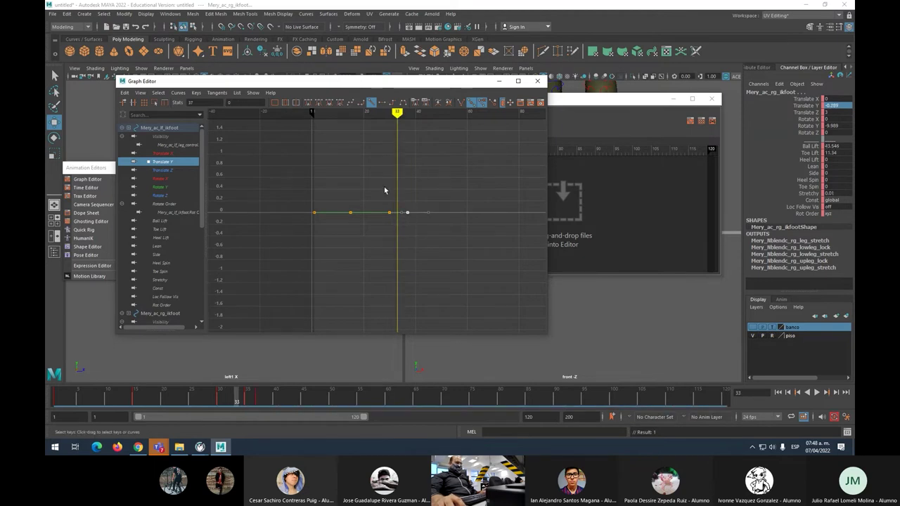
pyautogui.hotkey('ctrl', 'z')
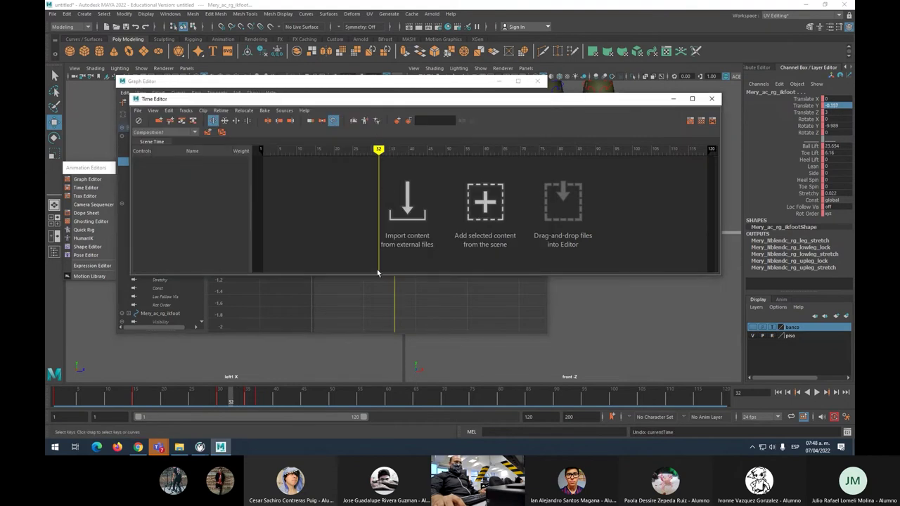
# Step: Close the Time Editor window and move the Graph Editor aside to uncover the character's feet in the side view
pyautogui.moveTo(383, 94); pyautogui.dragTo(545, 104)
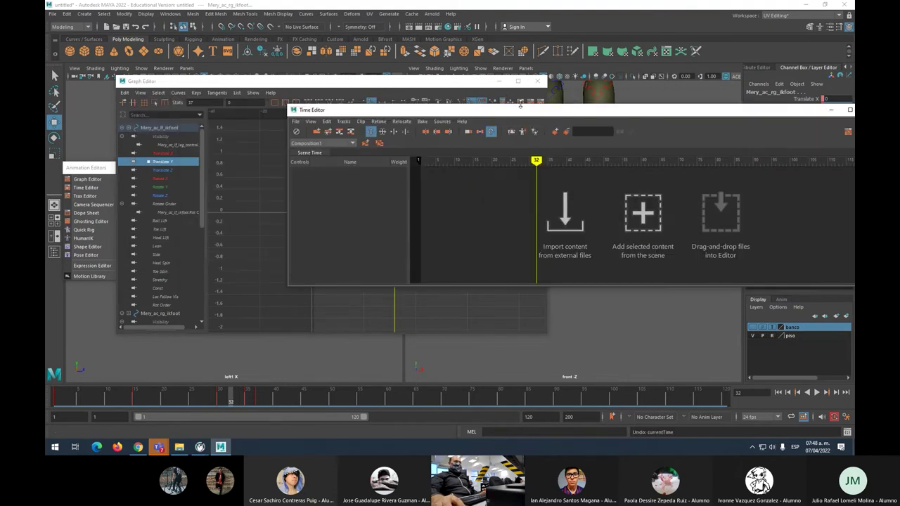
pyautogui.click(477, 84)
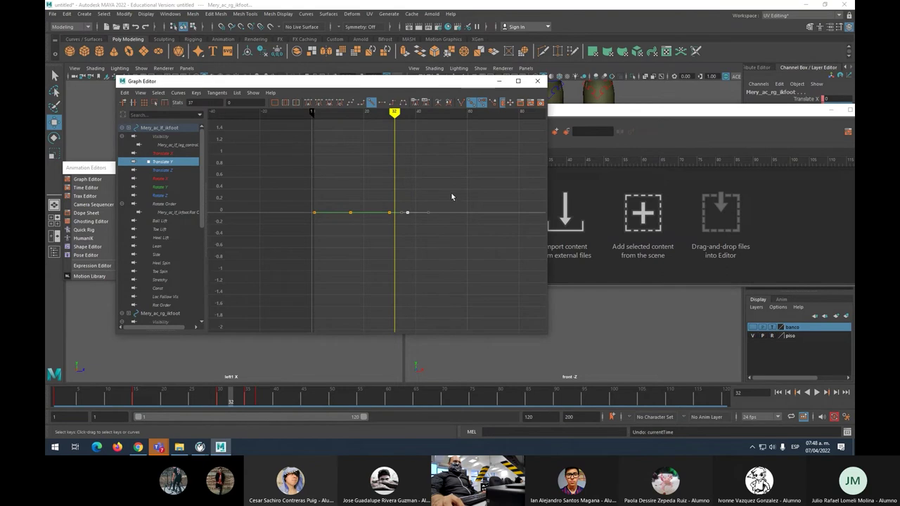
pyautogui.click(672, 112)
pyautogui.moveTo(671, 111); pyautogui.dragTo(468, 141)
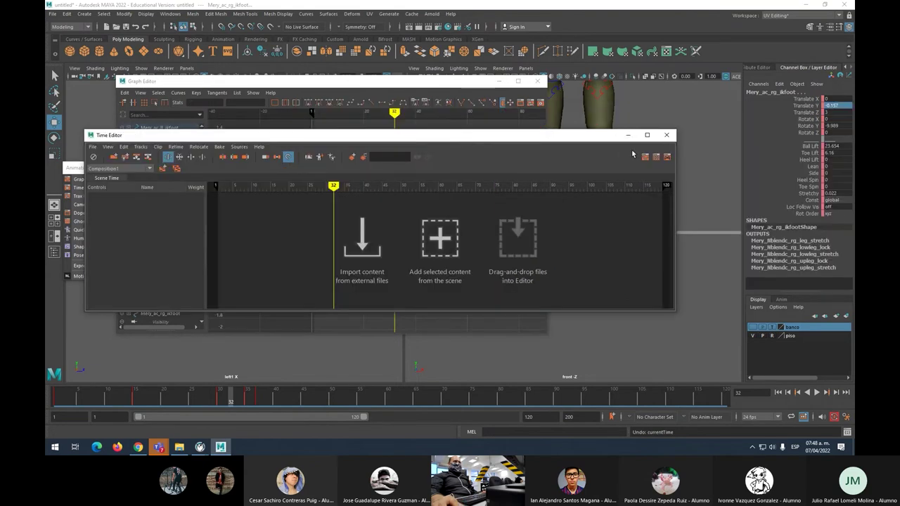
pyautogui.click(666, 136)
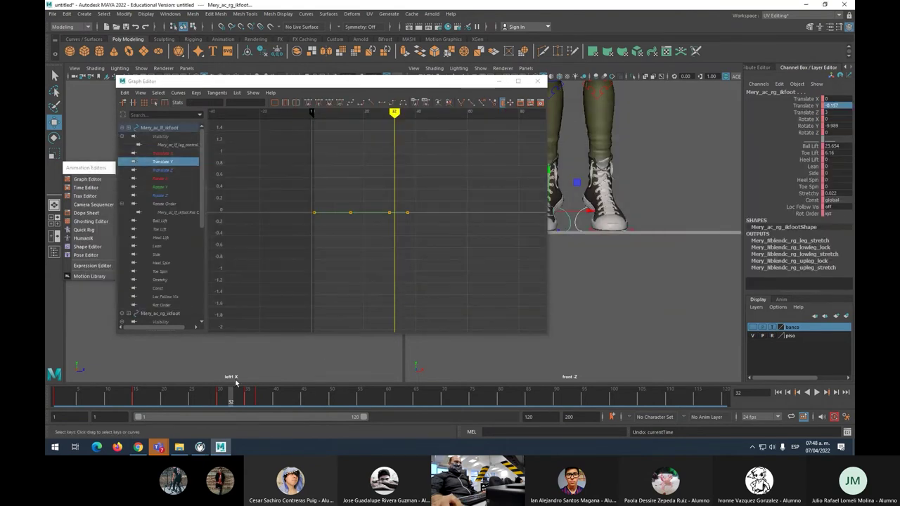
pyautogui.moveTo(336, 84); pyautogui.dragTo(578, 84)
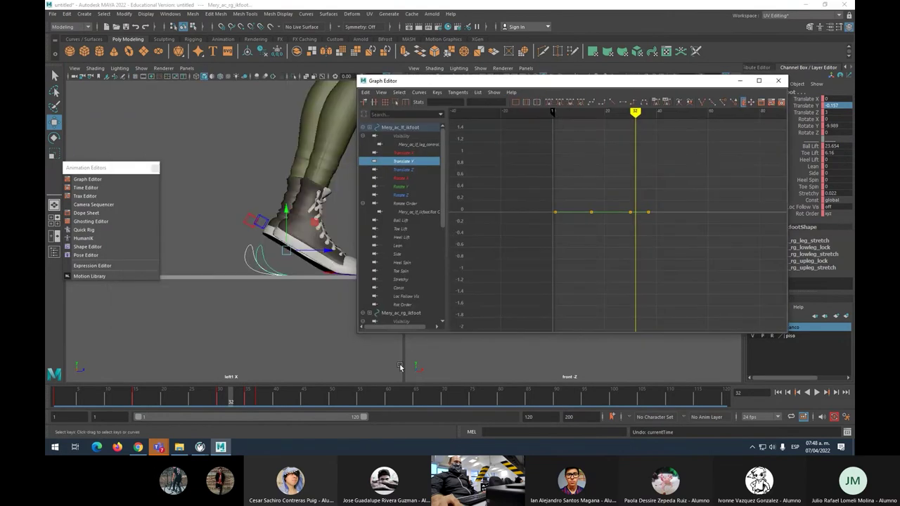
# Step: Set the IK foot controls' Translate Y to 0 at frame 31 and play the motion to check it
pyautogui.moveTo(259, 399); pyautogui.dragTo(224, 402)
pyautogui.click(219, 403)
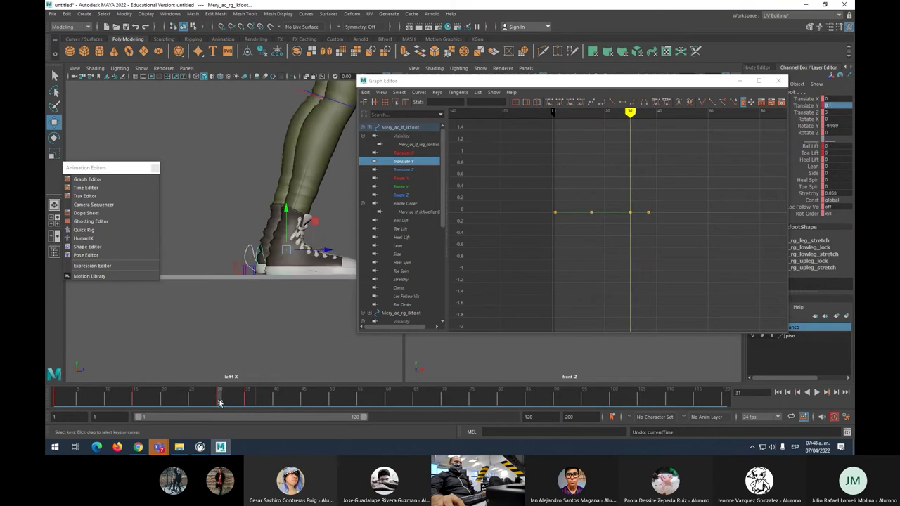
pyautogui.click(225, 402)
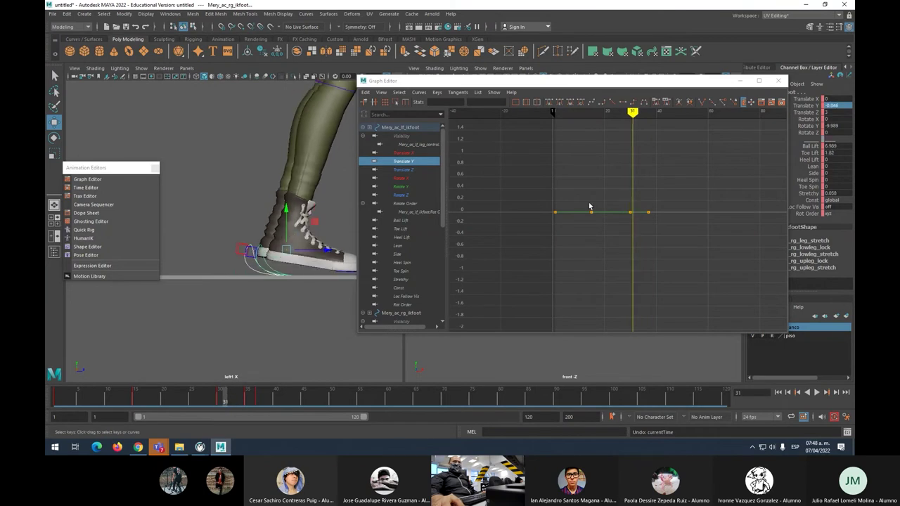
pyautogui.doubleClick(840, 105)
pyautogui.write('0')
pyautogui.press('Return')
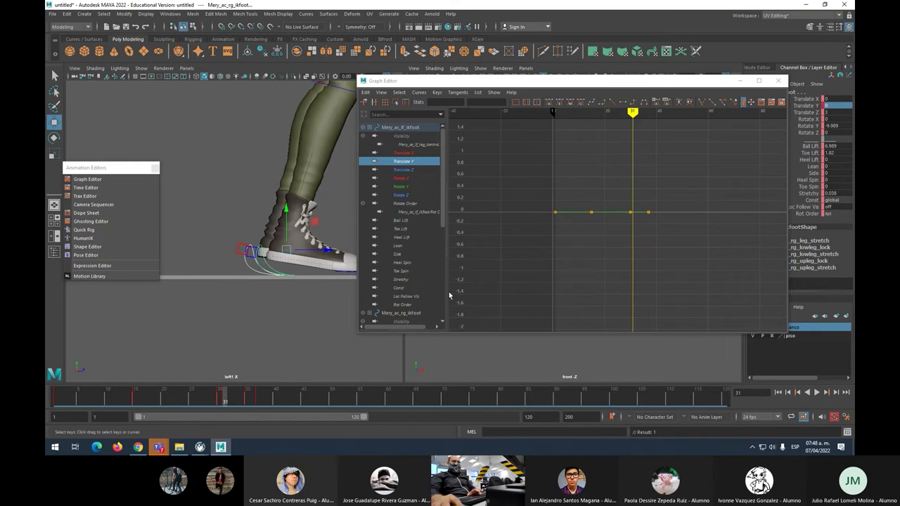
pyautogui.hotkey('alt', 'v')
pyautogui.click(224, 399)
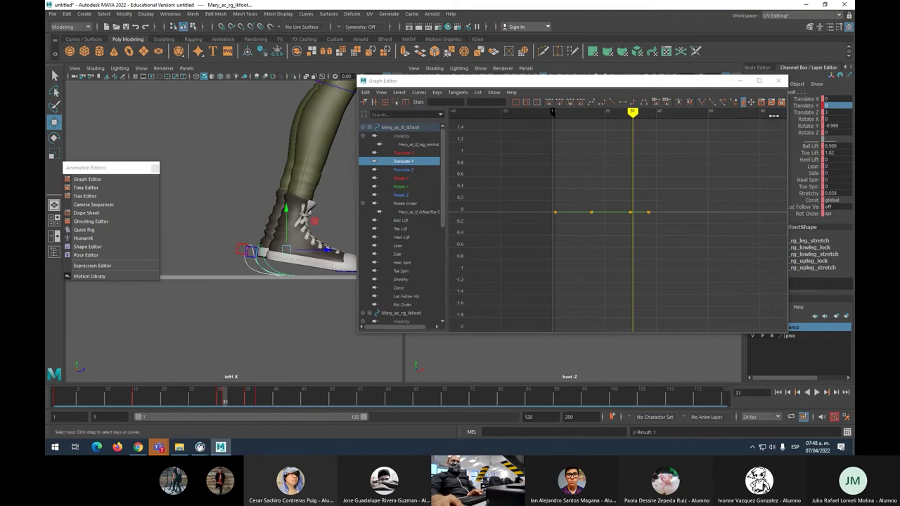
# Step: Close the Graph Editor, replay the motion and delete the IK foot controls' key at frame 31
pyautogui.click(777, 81)
pyautogui.hotkey('alt', 'v')
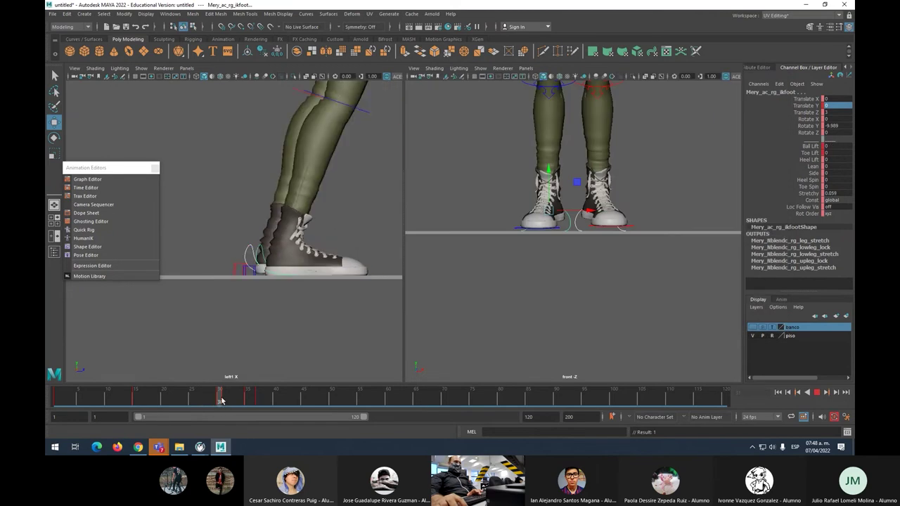
pyautogui.hotkey('alt', 'v')
pyautogui.rightClick(228, 398)
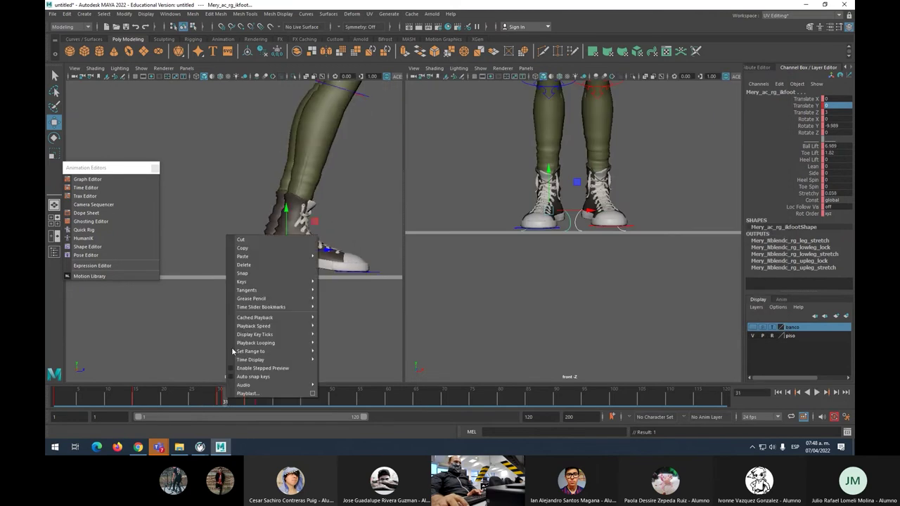
pyautogui.click(244, 264)
# Step: At frame 35, set the IK foot controls' Toe Lift to 0 and lower their Translate Y to about -0.642
pyautogui.moveTo(218, 398); pyautogui.dragTo(247, 401)
pyautogui.doubleClick(838, 153)
pyautogui.press('Return')
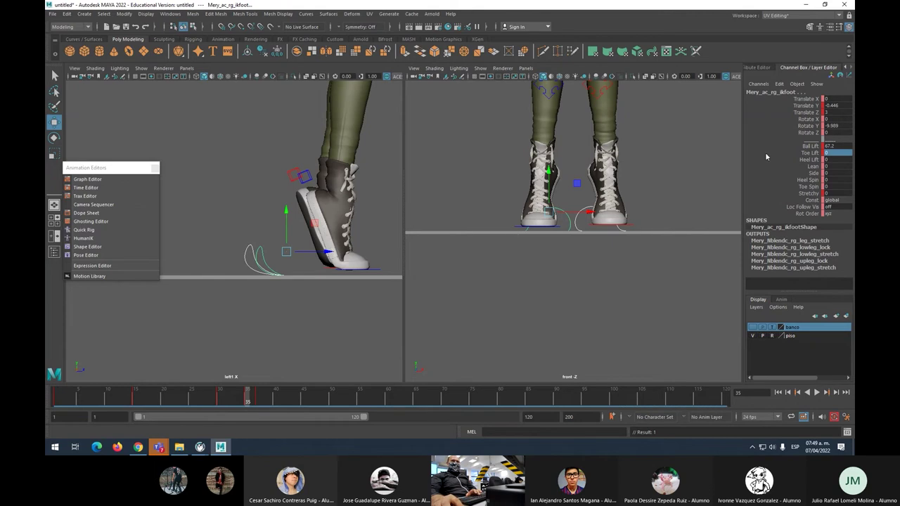
pyautogui.doubleClick(838, 106)
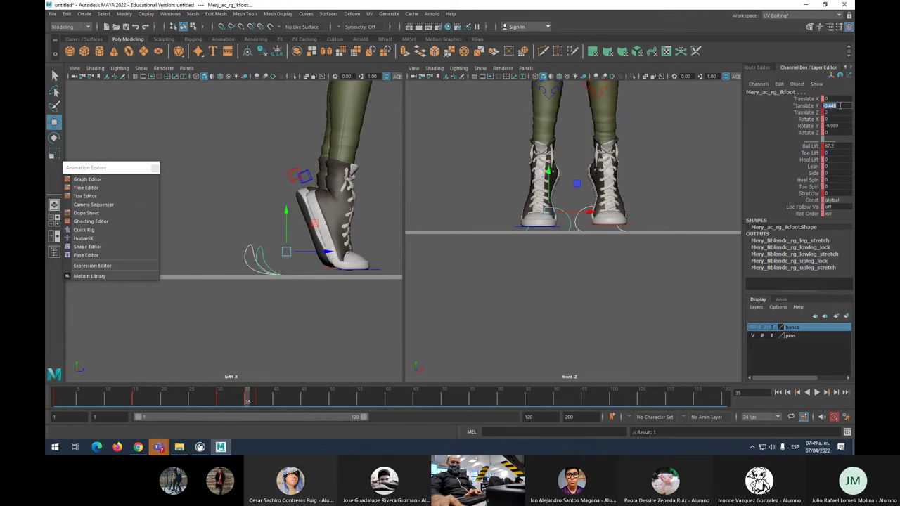
pyautogui.press('Return')
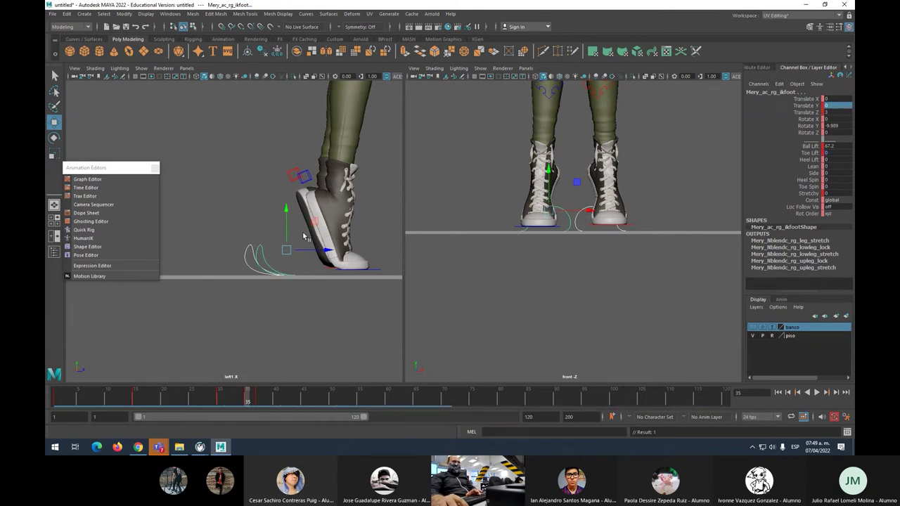
pyautogui.scroll(-8, 357, 190)
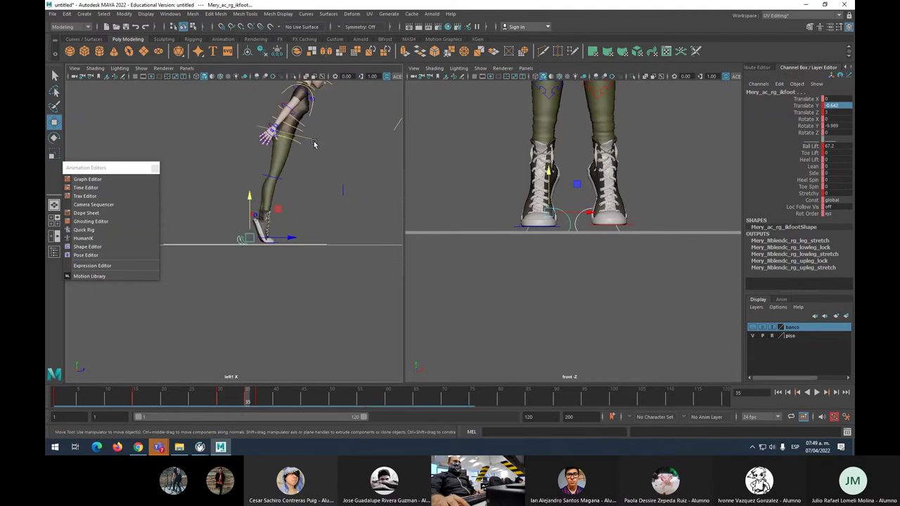
# Step: Lower the torso control slightly at frame 35 so the tiptoe pose rests on the floor
pyautogui.click(310, 142)
pyautogui.moveTo(285, 108); pyautogui.dragTo(282, 116)
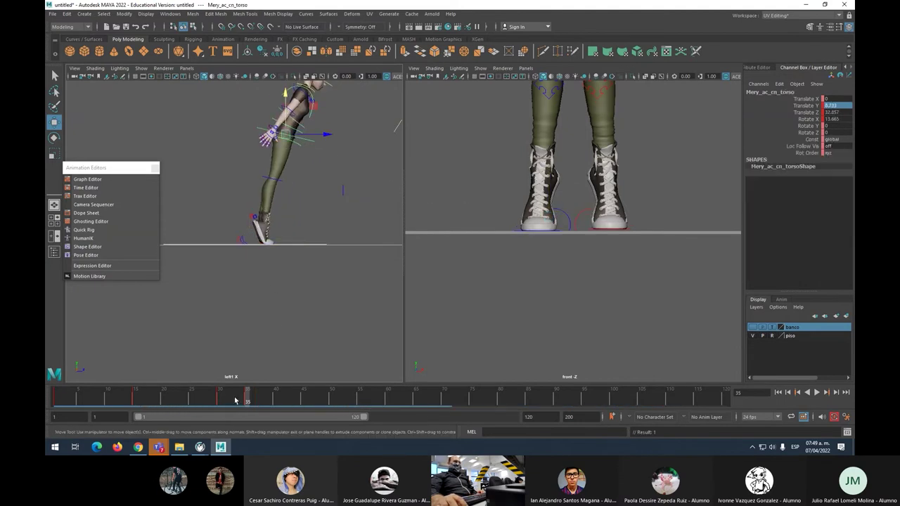
pyautogui.scroll(5, 278, 283)
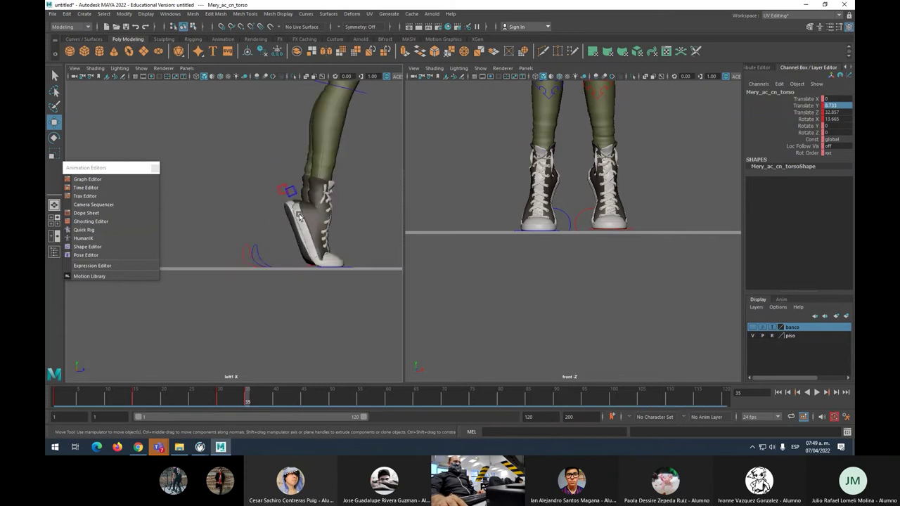
# Step: At frame 31, key the torso control at about -2.591 in Translate Y and check the motion through frame 35
pyautogui.moveTo(246, 400); pyautogui.dragTo(224, 401)
pyautogui.scroll(-3, 329, 238)
pyautogui.scroll(1, 328, 239)
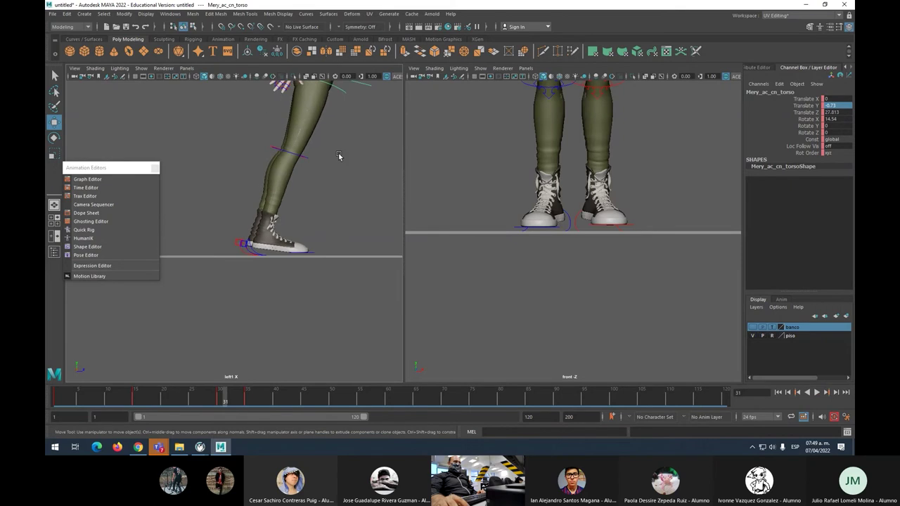
pyautogui.scroll(-4, 335, 156)
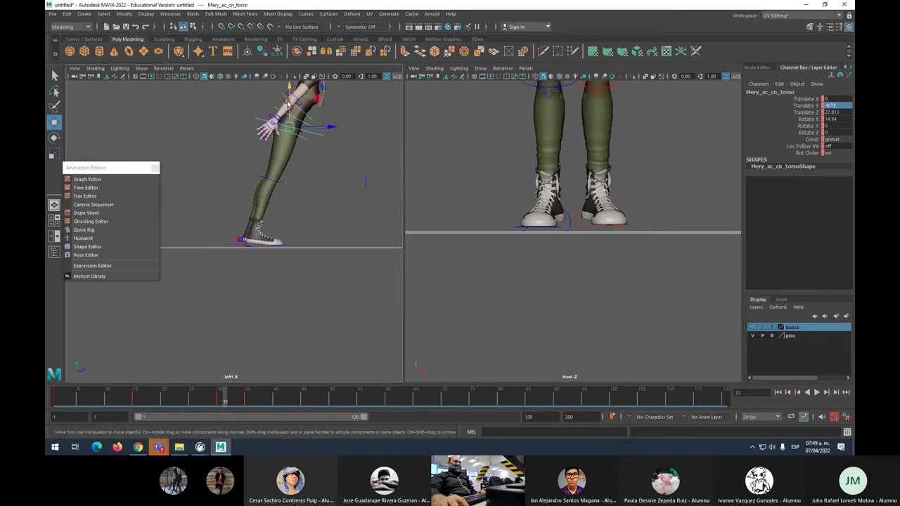
pyautogui.moveTo(289, 96); pyautogui.dragTo(287, 105)
pyautogui.press('s')
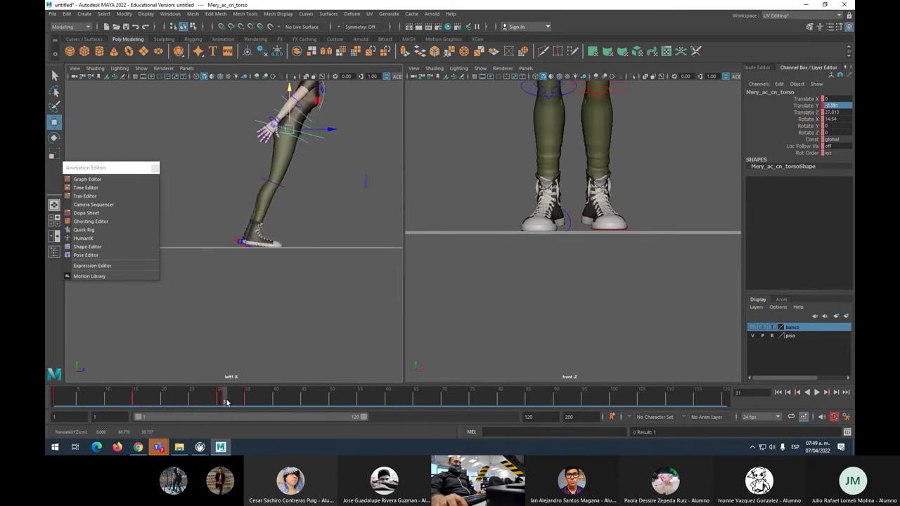
pyautogui.click(229, 399)
pyautogui.moveTo(232, 399)
pyautogui.mouseDown()
pyautogui.moveTo(239, 396)
pyautogui.moveTo(215, 396)
pyautogui.moveTo(242, 394)
pyautogui.mouseUp()
pyautogui.scroll(-3, 315, 223)
pyautogui.click(247, 400)
pyautogui.scroll(-2, 324, 282)
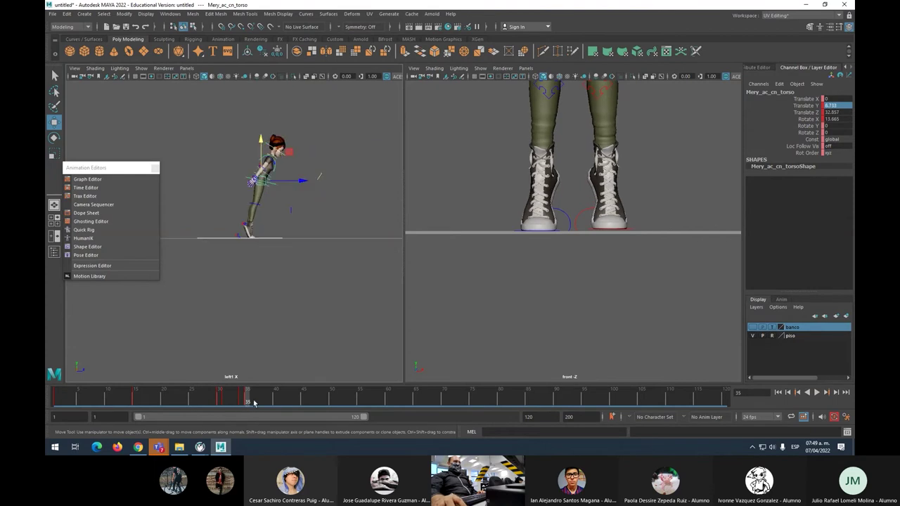
# Step: At frame 44, move the character's foot and body controls up and forward into an airborne pose, and scrub back through the take-off
pyautogui.click(300, 400)
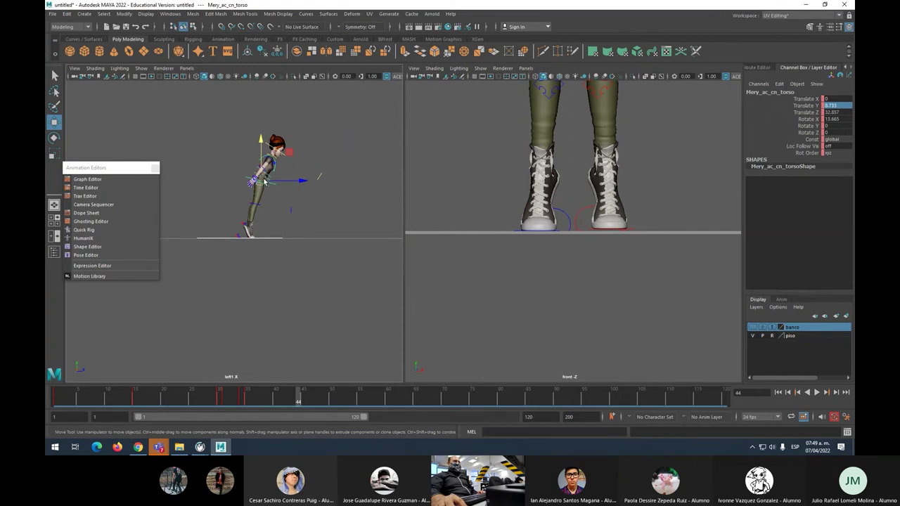
pyautogui.click(242, 238)
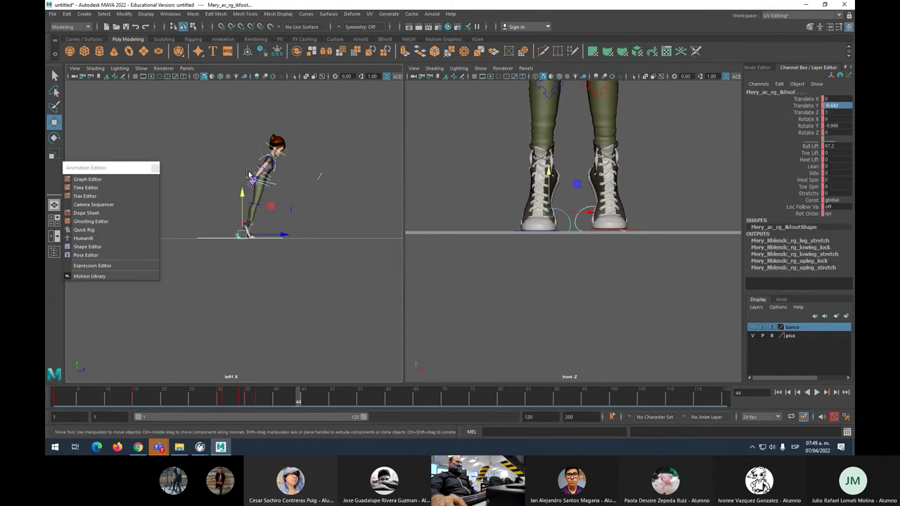
pyautogui.moveTo(243, 237); pyautogui.dragTo(271, 200)
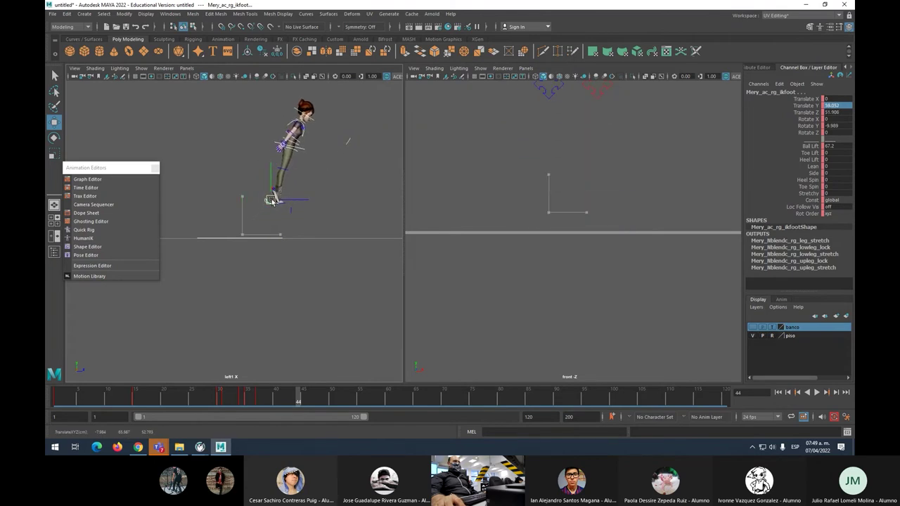
pyautogui.moveTo(298, 396); pyautogui.dragTo(233, 387)
pyautogui.scroll(5, 265, 265)
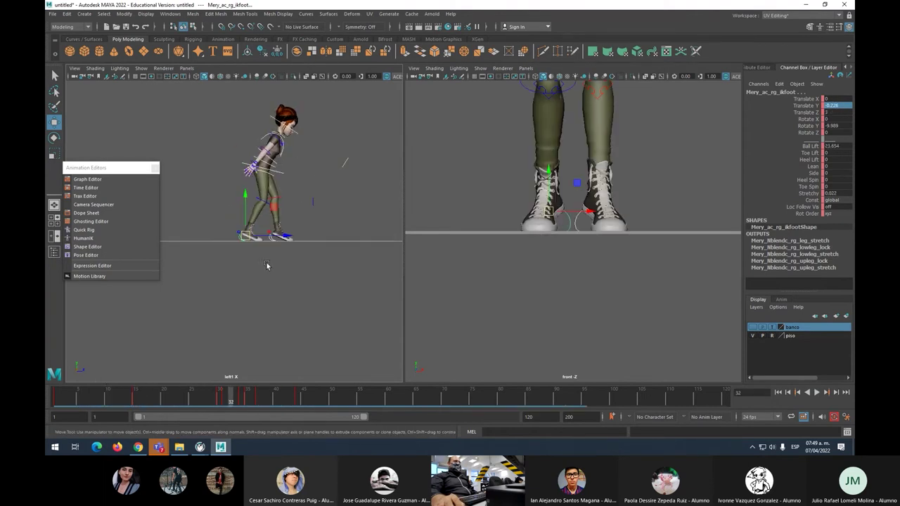
# Step: Set the left IK foot control's Translate Z to 0 at frames 30 and 35, checking the crouch at frame 15
pyautogui.click(310, 279)
pyautogui.click(299, 242)
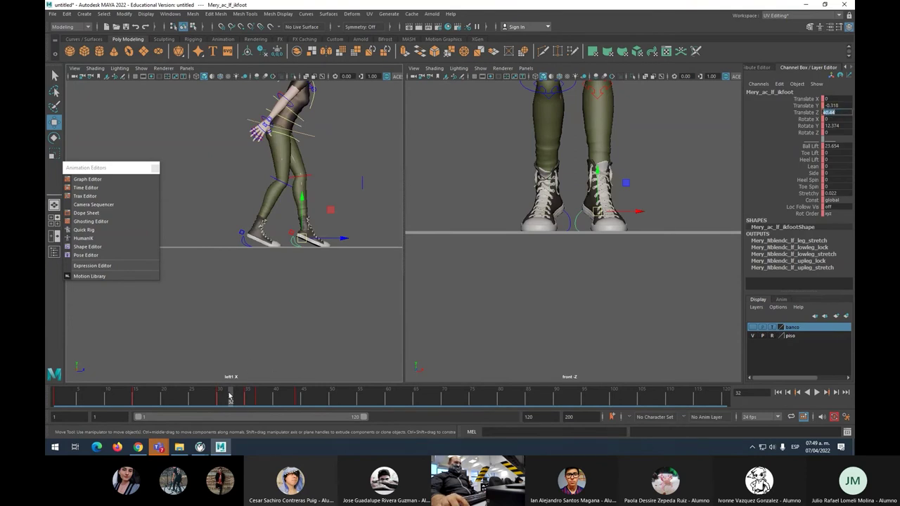
pyautogui.moveTo(229, 398); pyautogui.dragTo(221, 400)
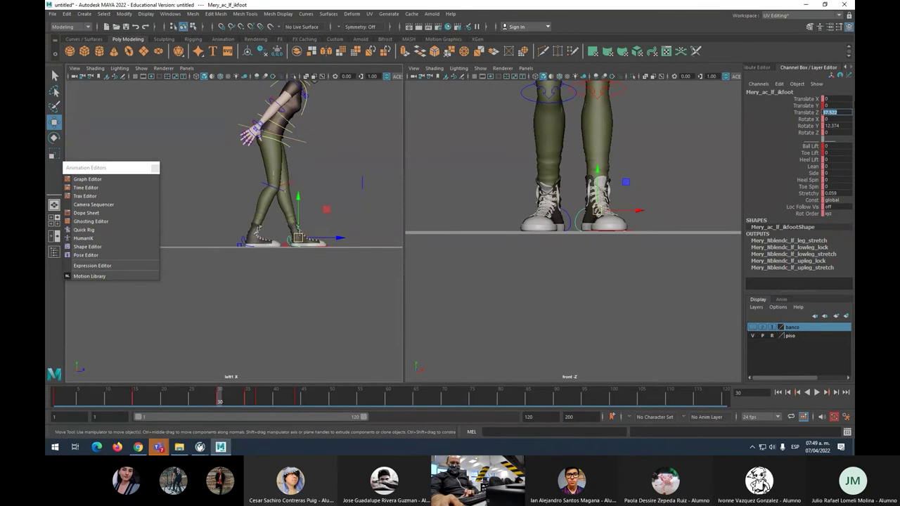
pyautogui.press('Return')
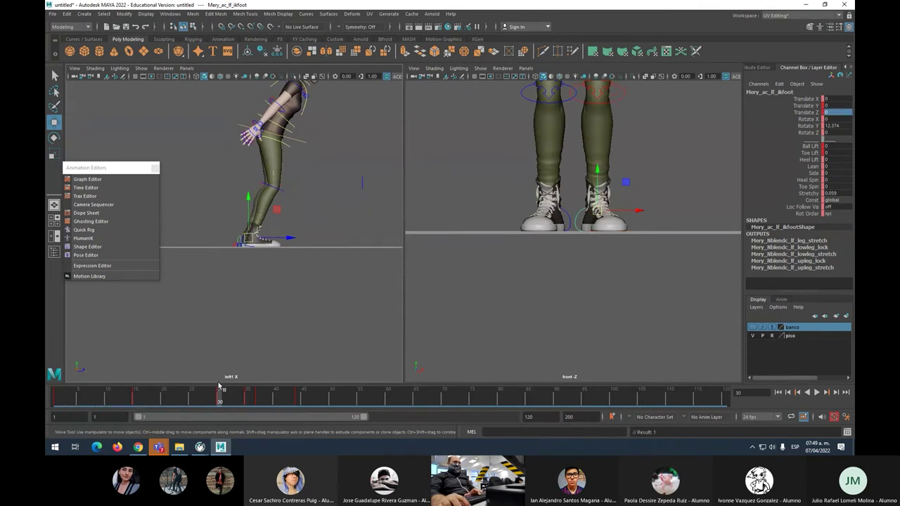
pyautogui.click(139, 404)
pyautogui.doubleClick(143, 399)
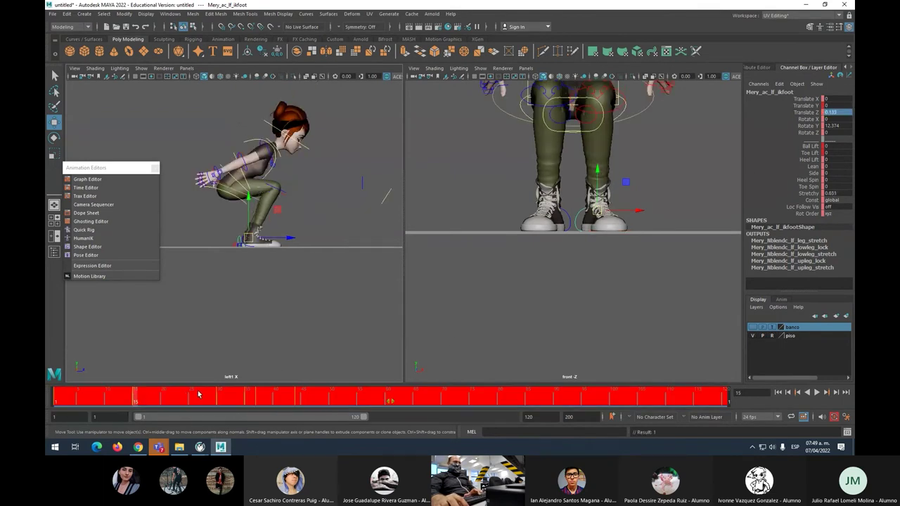
pyautogui.click(220, 398)
pyautogui.click(247, 398)
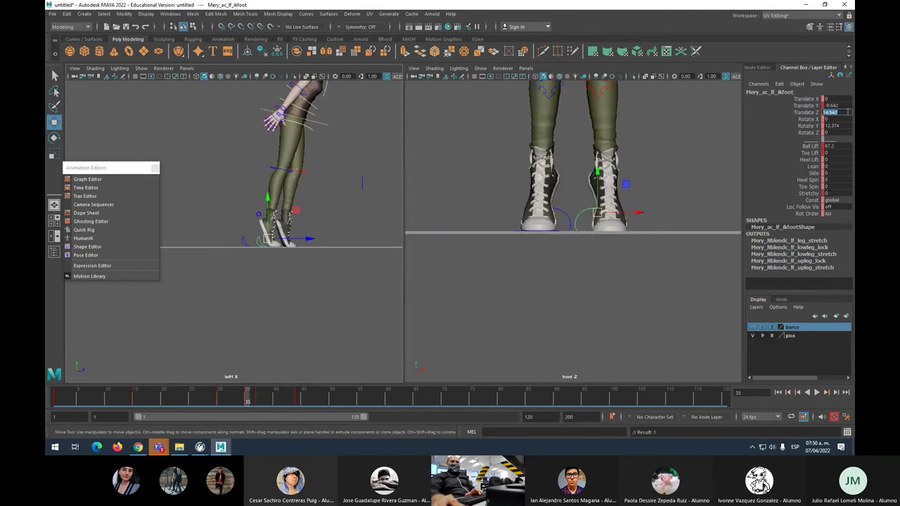
pyautogui.press('Return')
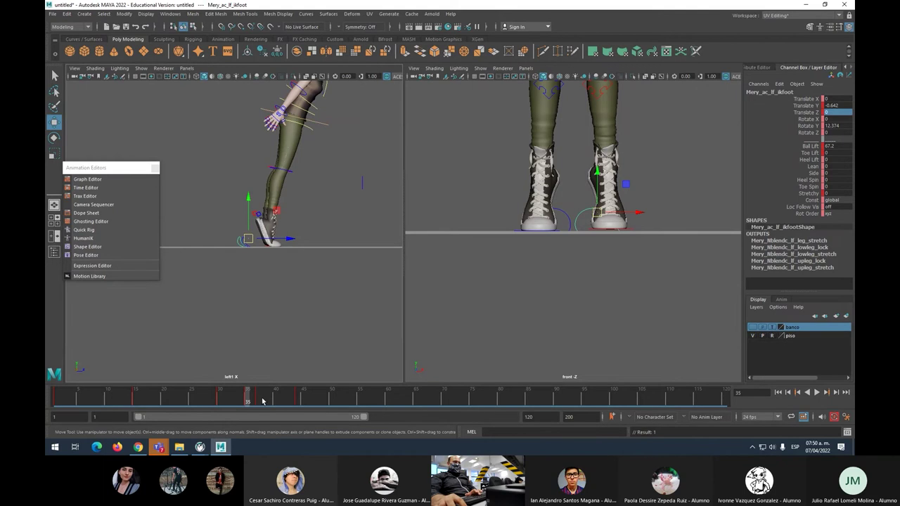
# Step: Try raising both IK foot controls at frame 43 to tuck the legs, undo the move and go to frame 44
pyautogui.click(260, 399)
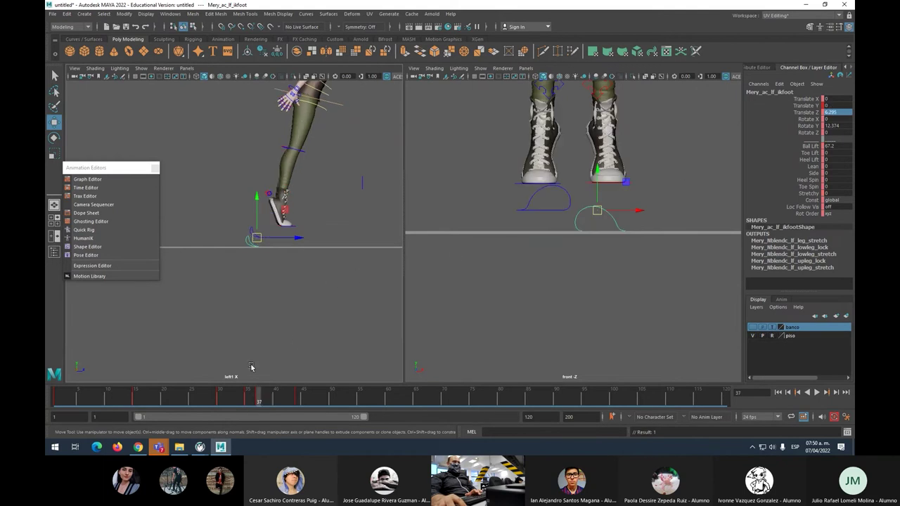
pyautogui.moveTo(257, 401)
pyautogui.mouseDown()
pyautogui.moveTo(184, 399)
pyautogui.moveTo(293, 391)
pyautogui.mouseUp()
pyautogui.scroll(-1, 342, 178)
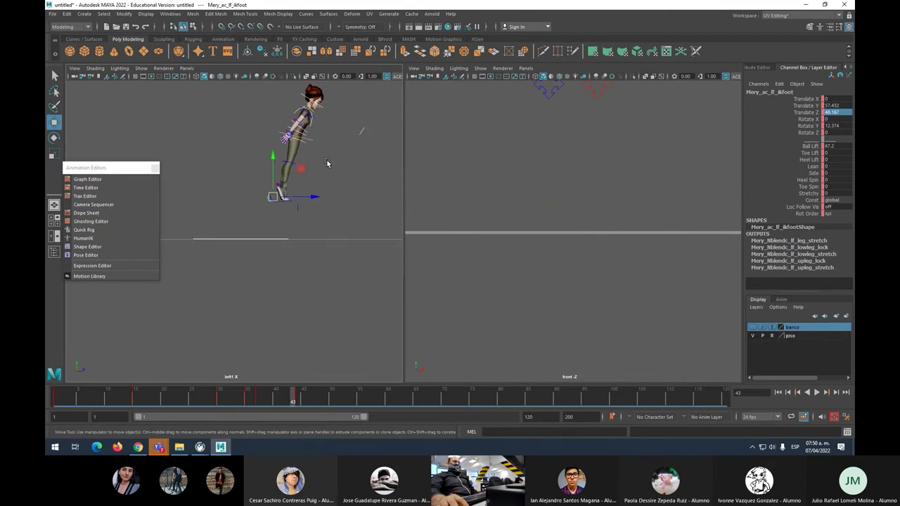
pyautogui.click(326, 163)
pyautogui.click(275, 208)
pyautogui.moveTo(276, 180); pyautogui.dragTo(281, 150)
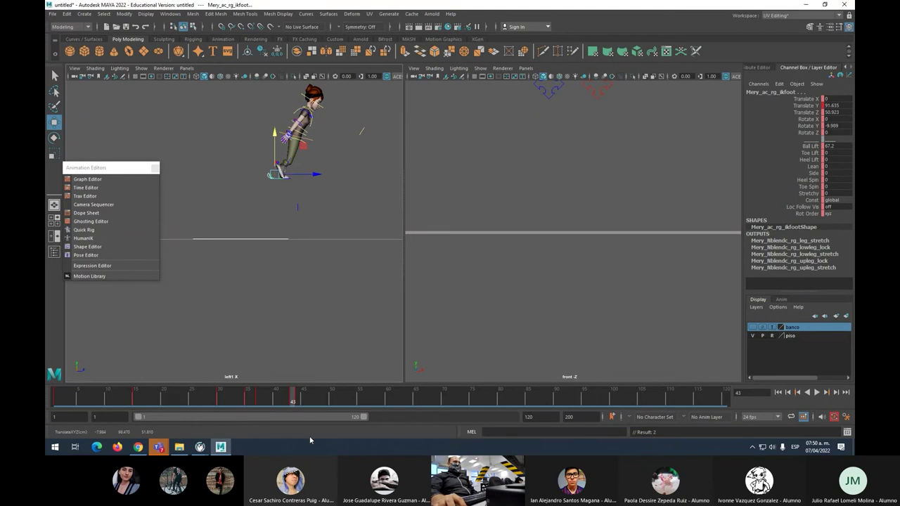
pyautogui.hotkey('ctrl', 'z')
pyautogui.click(299, 397)
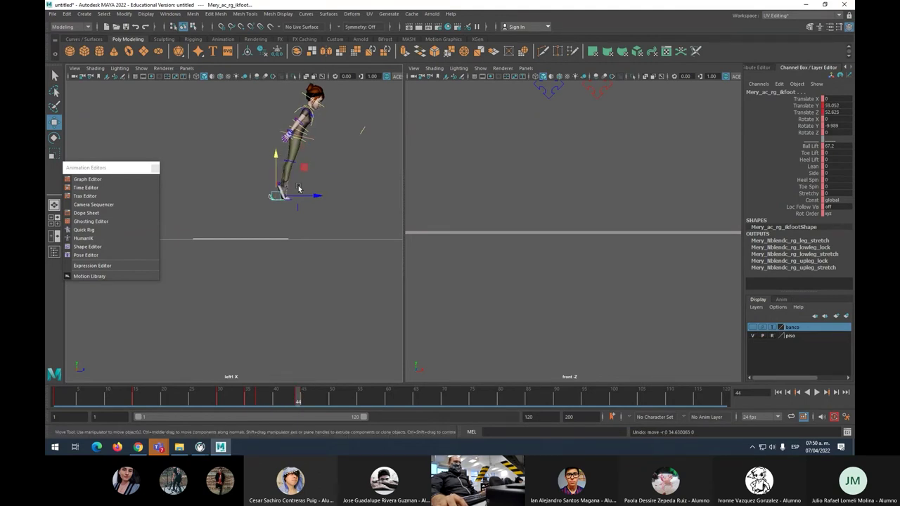
# Step: Raise both IK foot controls to tuck the legs, and at frame 43 key them at about 40.868 in Translate Z
pyautogui.moveTo(275, 168); pyautogui.dragTo(276, 138)
pyautogui.moveTo(308, 168); pyautogui.dragTo(328, 168)
pyautogui.hotkey('alt', 'v')
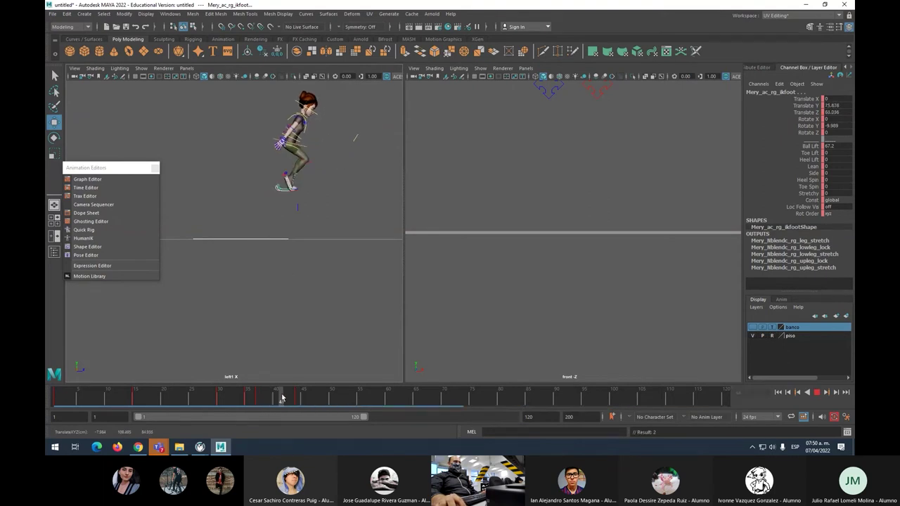
pyautogui.click(291, 398)
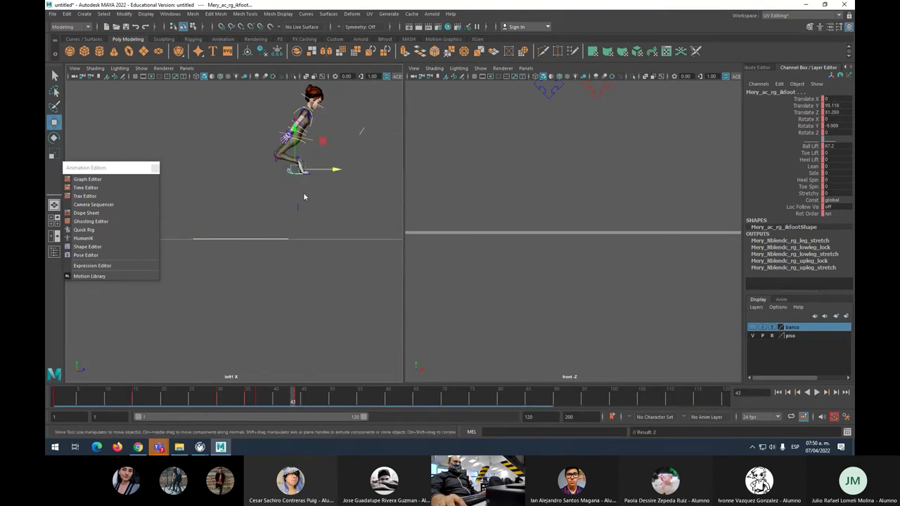
pyautogui.moveTo(318, 171); pyautogui.dragTo(292, 172)
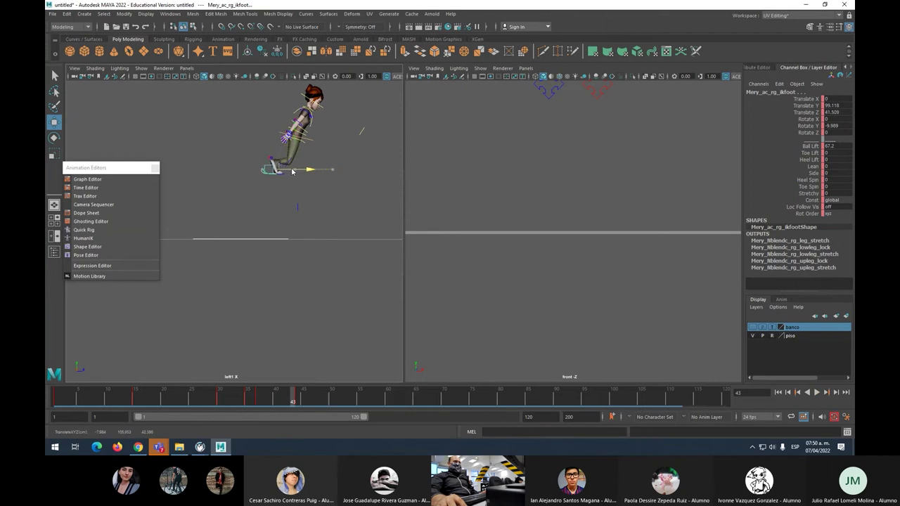
pyautogui.press('s')
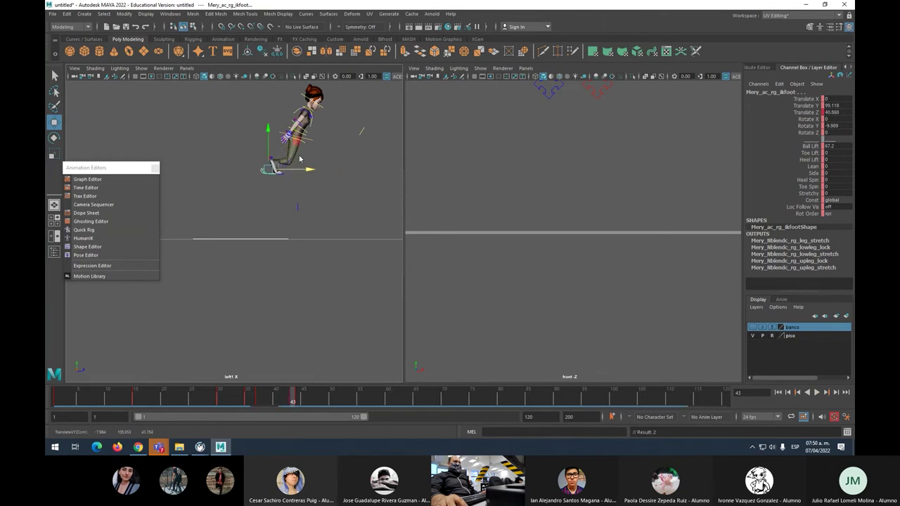
# Step: Move the IK foot controls back at frame 44 and to about 44.28 in Translate Z at frame 46, keying both poses
pyautogui.click(298, 398)
pyautogui.moveTo(315, 169); pyautogui.dragTo(286, 169)
pyautogui.press('s')
pyautogui.moveTo(303, 401)
pyautogui.mouseDown()
pyautogui.moveTo(242, 398)
pyautogui.moveTo(310, 394)
pyautogui.mouseUp()
pyautogui.moveTo(291, 169); pyautogui.dragTo(296, 169)
pyautogui.press('s')
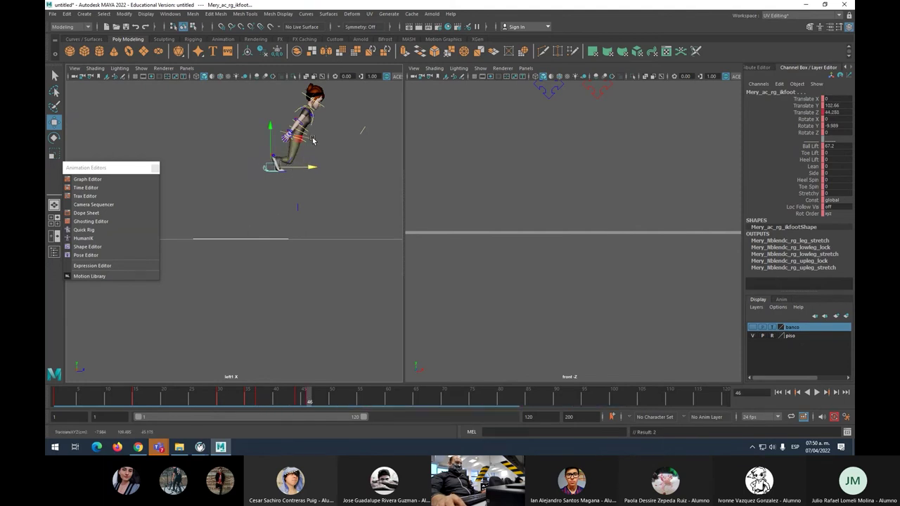
# Step: At frame 45, lower the torso control to about 33.156 in Translate Y and 69.015 in Translate Z, and key it
pyautogui.hotkey('alt', 'v')
pyautogui.moveTo(285, 400)
pyautogui.mouseDown()
pyautogui.moveTo(250, 402)
pyautogui.moveTo(306, 401)
pyautogui.mouseUp()
pyautogui.click(305, 401)
pyautogui.click(310, 143)
pyautogui.moveTo(303, 136); pyautogui.dragTo(294, 158)
pyautogui.press('s')
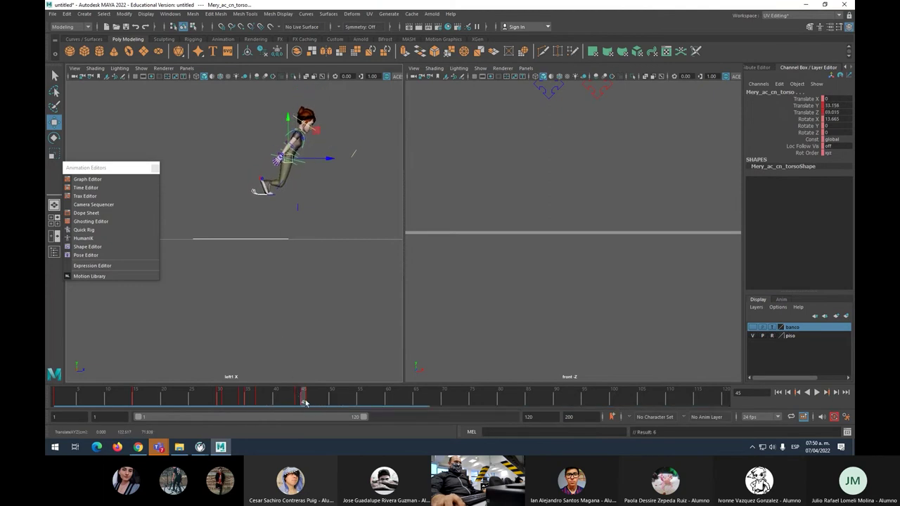
# Step: Delete the torso control's keys at frames 46 and 44, and play the motion from frame 35
pyautogui.moveTo(304, 400); pyautogui.dragTo(308, 398)
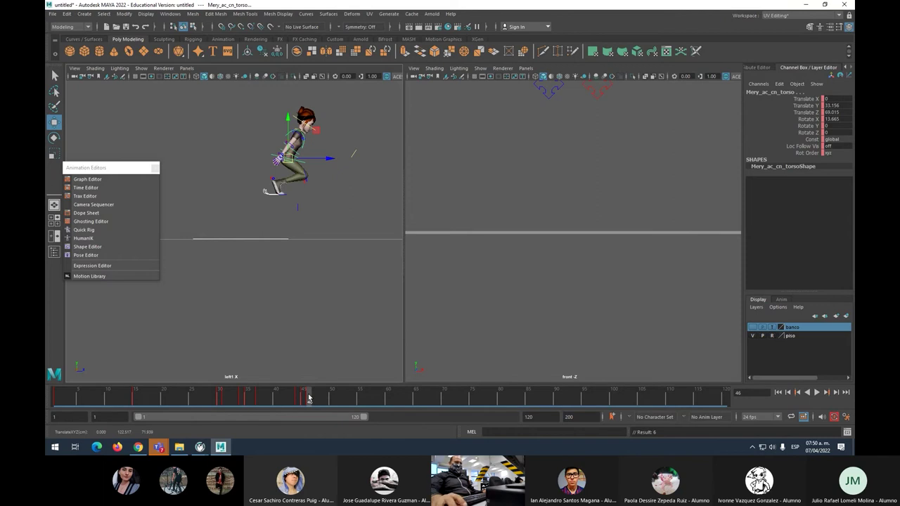
pyautogui.rightClick(308, 398)
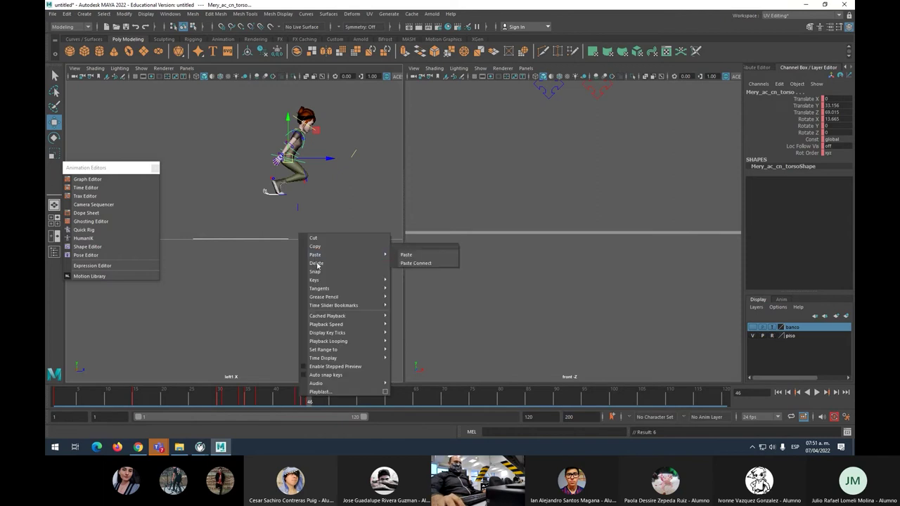
pyautogui.click(316, 263)
pyautogui.click(298, 398)
pyautogui.rightClick(299, 397)
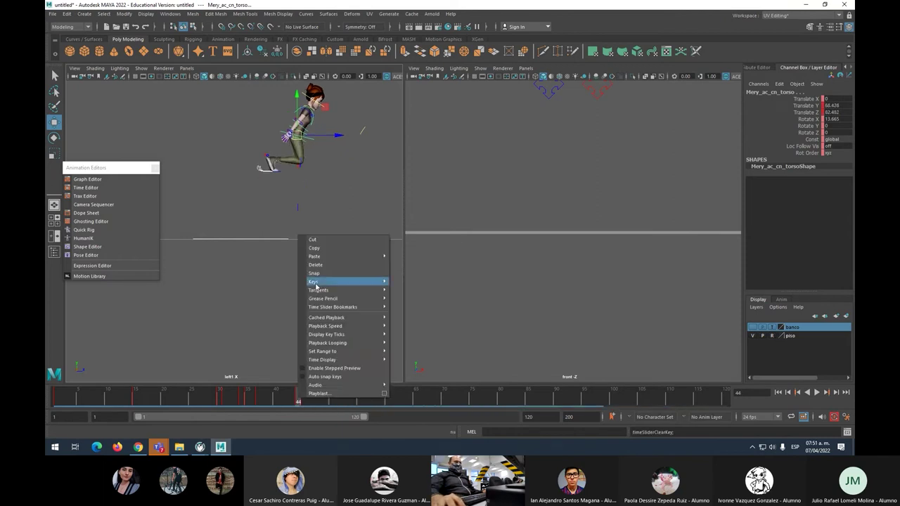
pyautogui.moveTo(319, 257)
pyautogui.click(406, 256)
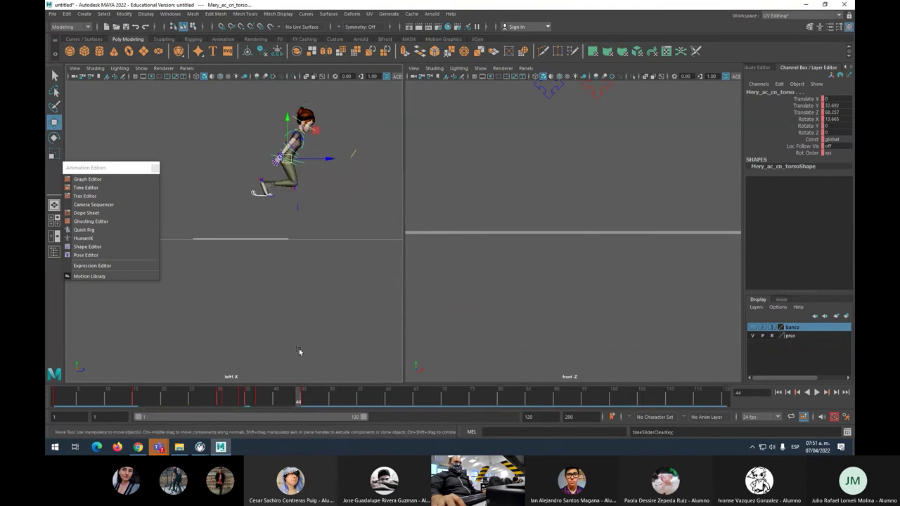
pyautogui.doubleClick(301, 398)
pyautogui.click(246, 405)
pyautogui.hotkey('alt', 'v')
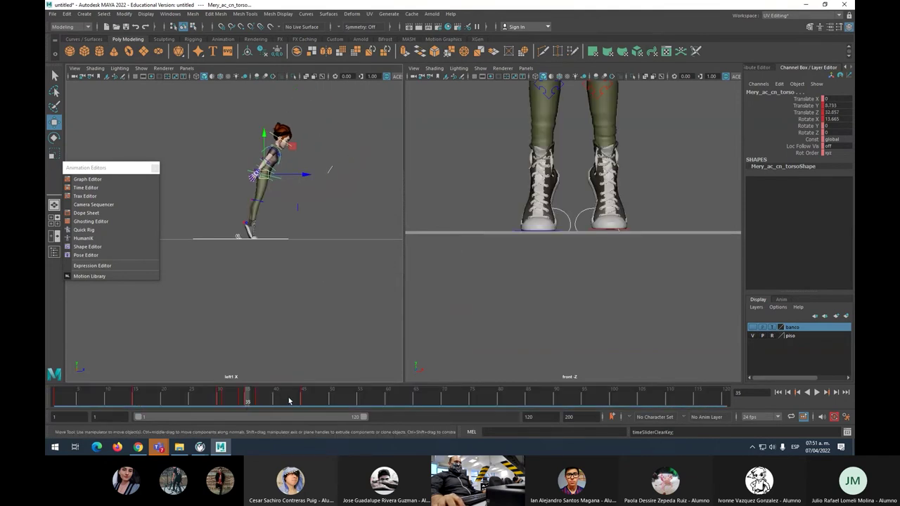
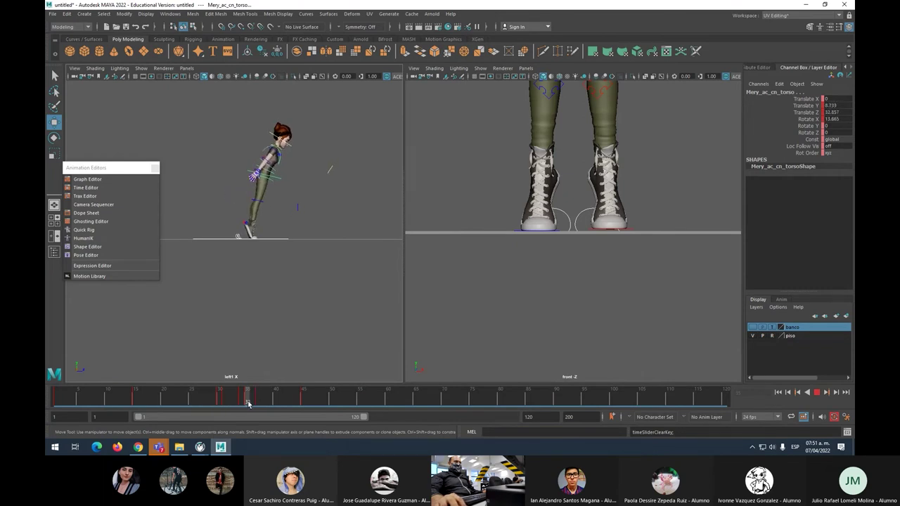
# Step: At frame 37, set Ball Lift to 0 on both IK foot controls and scrub through the neighbouring frames
pyautogui.click(259, 401)
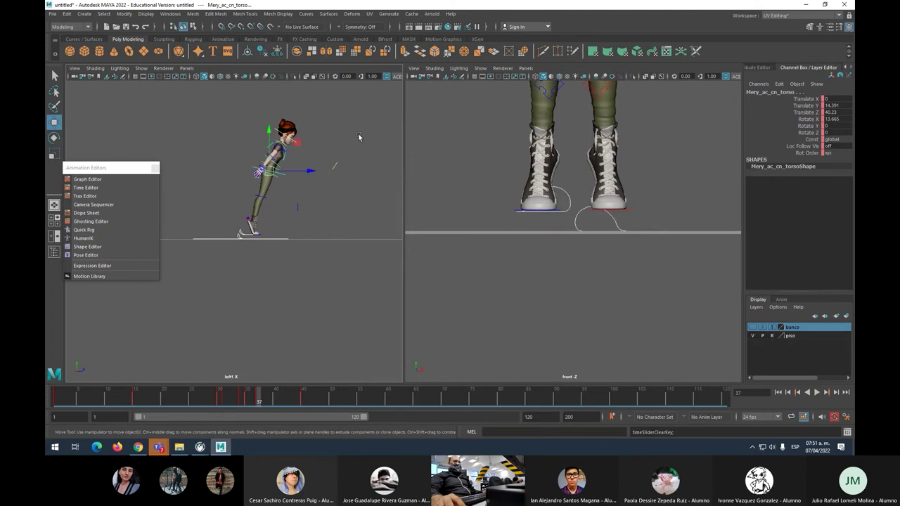
pyautogui.click(234, 224)
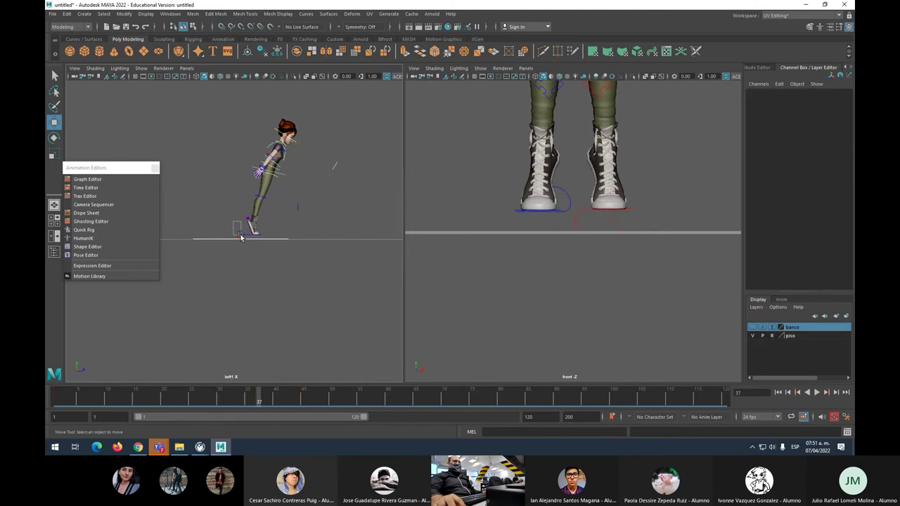
pyautogui.moveTo(234, 223); pyautogui.dragTo(243, 239)
pyautogui.moveTo(842, 147); pyautogui.dragTo(778, 151)
pyautogui.write('0')
pyautogui.press('Return')
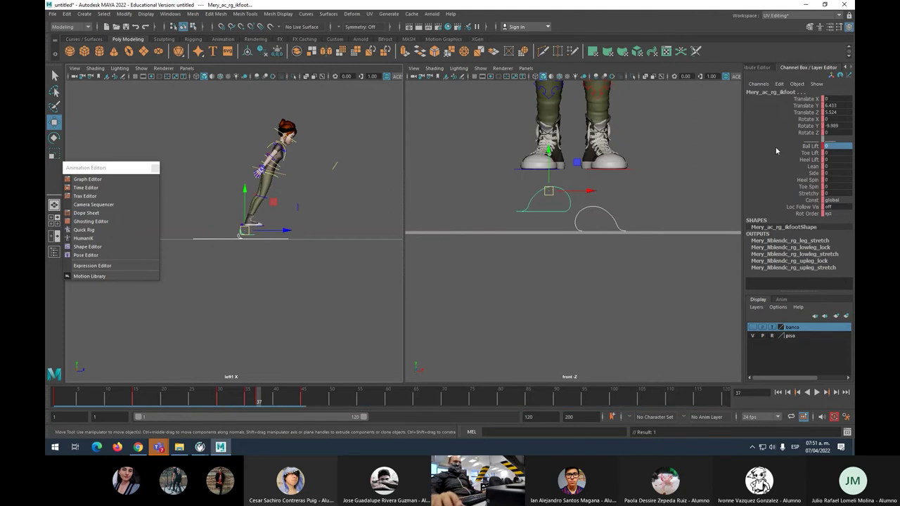
pyautogui.click(244, 399)
pyautogui.moveTo(245, 399)
pyautogui.mouseDown()
pyautogui.moveTo(198, 399)
pyautogui.moveTo(259, 390)
pyautogui.mouseUp()
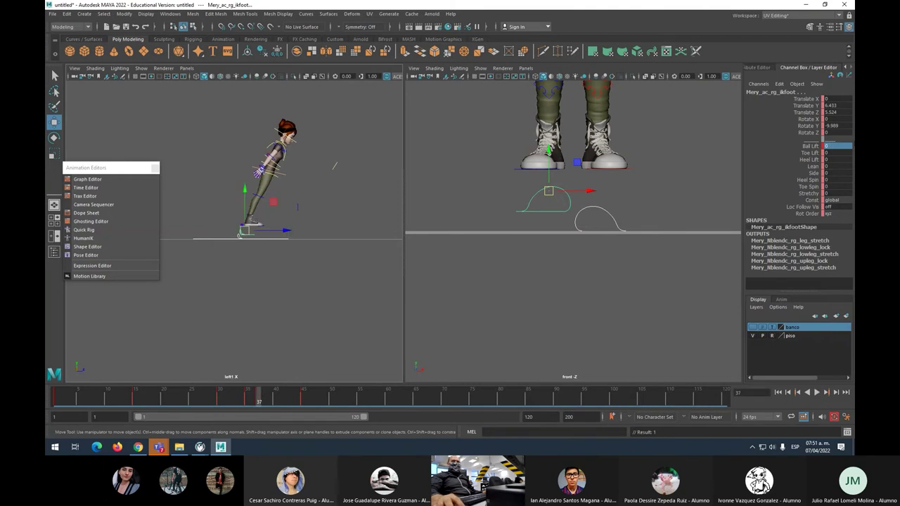
# Step: Try raising Heel Lift on both feet at frame 37, check frame 24, and undo the frame change and deselection
pyautogui.click(812, 160)
pyautogui.moveTo(641, 178); pyautogui.dragTo(727, 173, button='middle')
pyautogui.moveTo(261, 401); pyautogui.dragTo(186, 401)
pyautogui.click(284, 214)
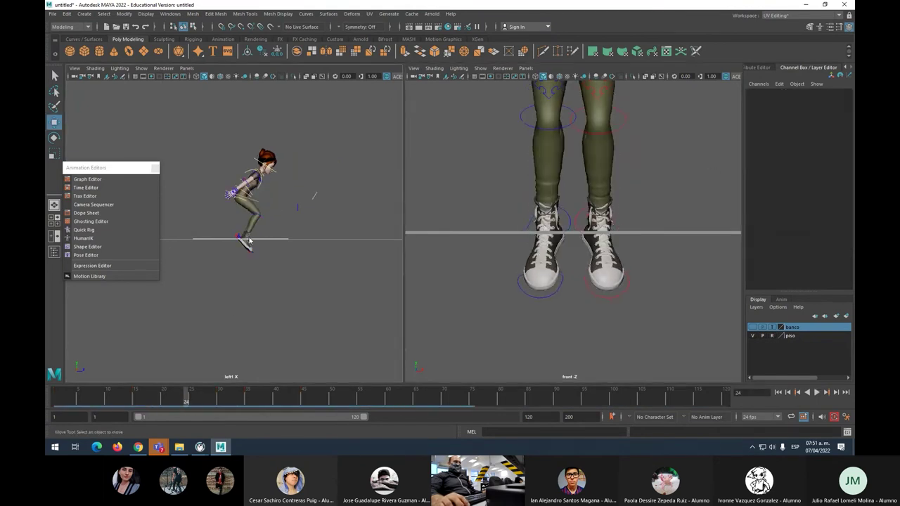
pyautogui.hotkey('ctrl', 'z')
pyautogui.hotkey('ctrl', 'z')
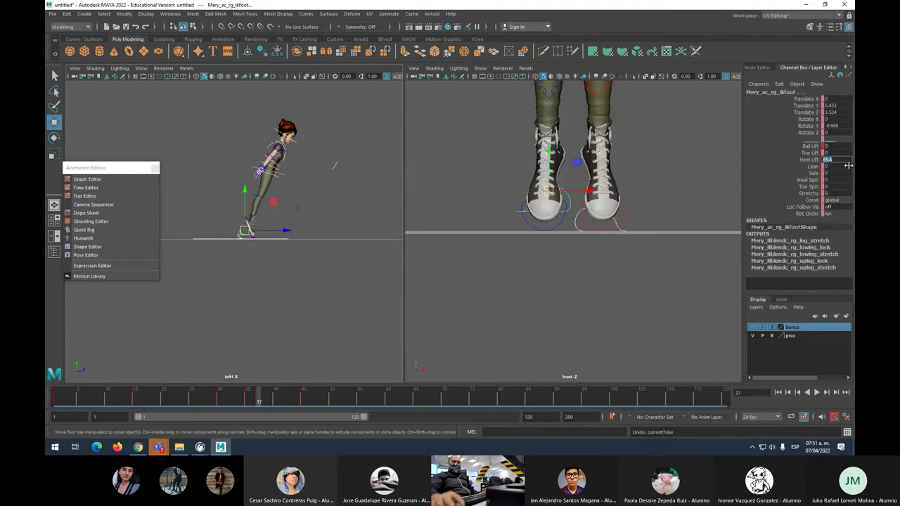
# Step: Set Heel Lift to 0 on both IK foot controls at frame 37, and key the feet at frame 35
pyautogui.write('0')
pyautogui.press('Return')
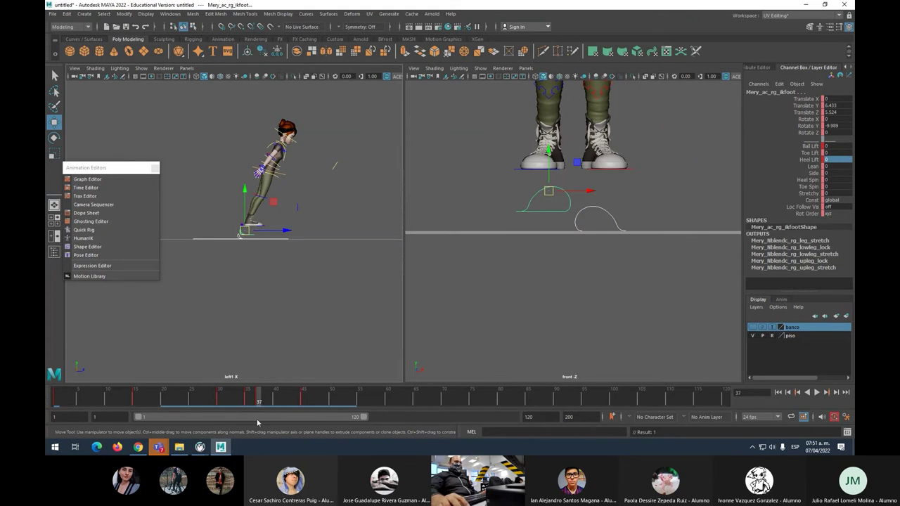
pyautogui.click(246, 395)
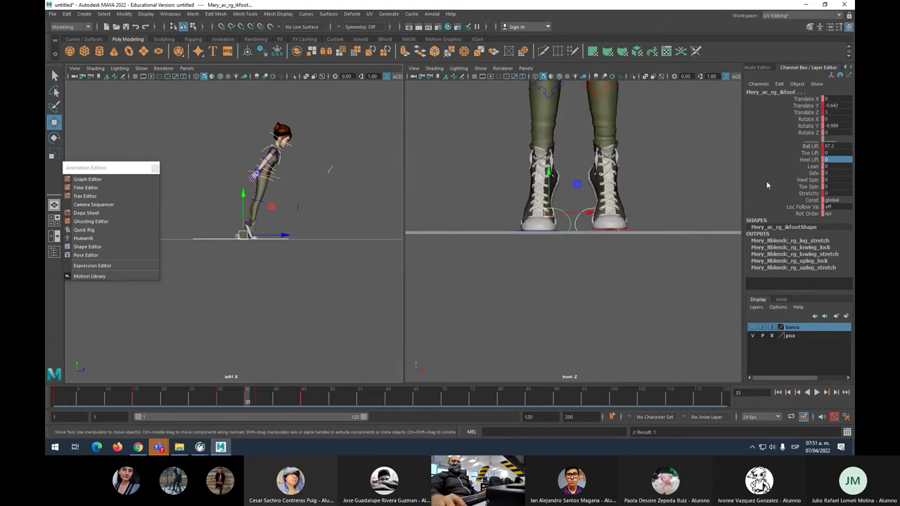
pyautogui.press('s')
# Step: At frame 37, raise Heel Lift on both foot controls to 52.2 and scrub the take-off to check it
pyautogui.click(258, 397)
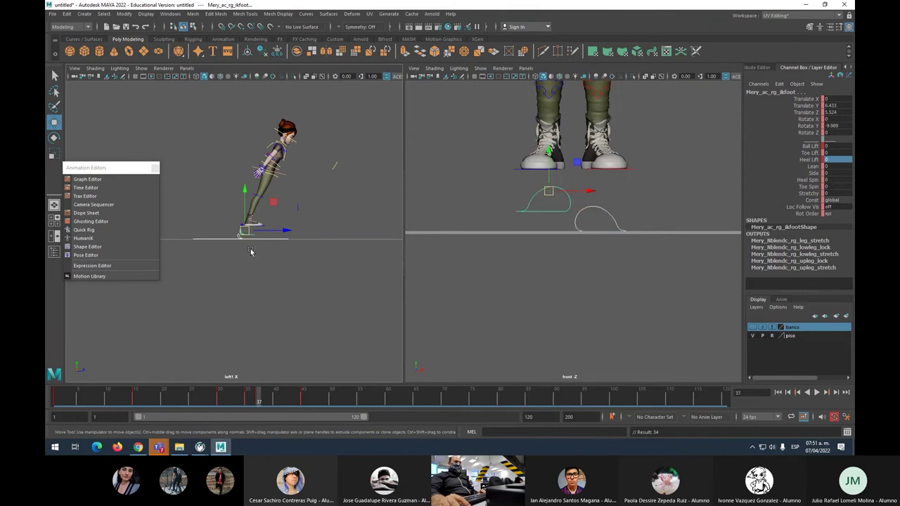
pyautogui.click(802, 161)
pyautogui.moveTo(301, 221)
pyautogui.mouseDown(button='middle')
pyautogui.moveTo(367, 215)
pyautogui.moveTo(308, 211)
pyautogui.mouseUp(button='middle')
pyautogui.moveTo(250, 401)
pyautogui.mouseDown()
pyautogui.moveTo(259, 402)
pyautogui.moveTo(219, 401)
pyautogui.moveTo(258, 400)
pyautogui.mouseUp()
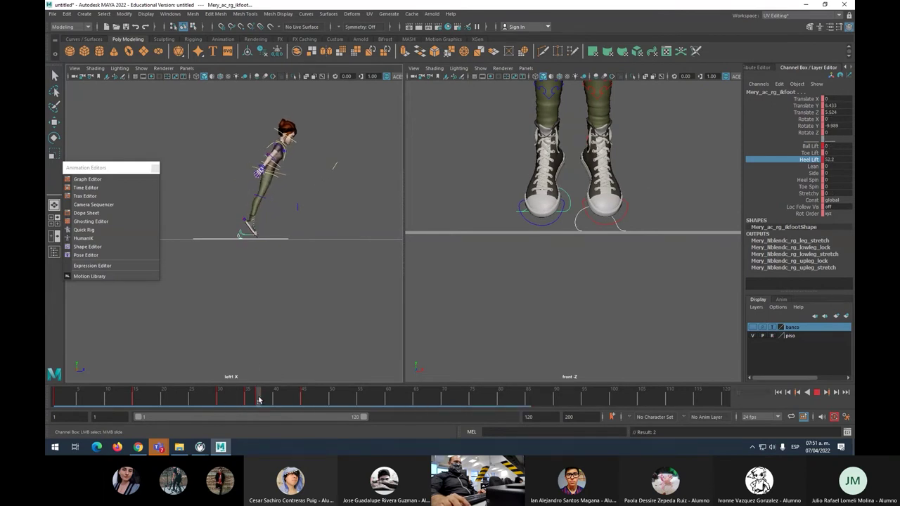
pyautogui.moveTo(265, 400); pyautogui.dragTo(252, 401)
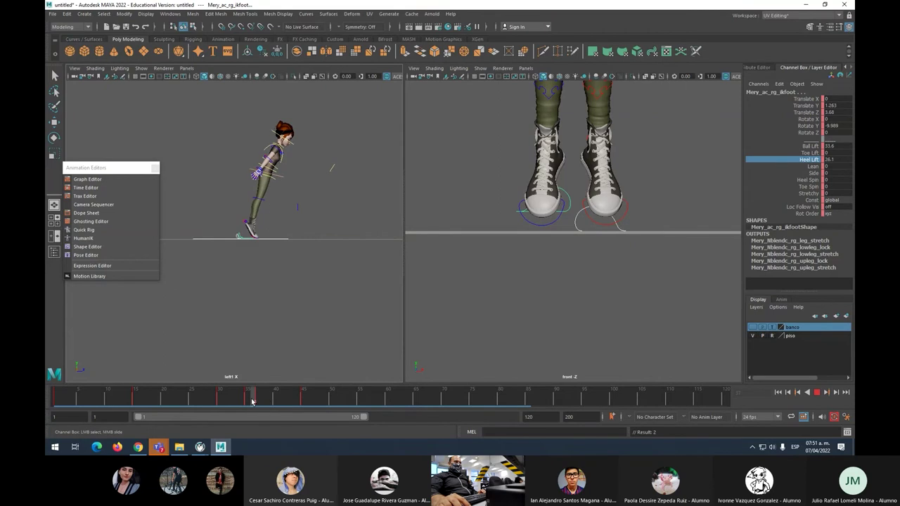
# Step: Move the floating Animation Editors list aside, and at frame 36 raise Heel Lift on both feet to 31.3
pyautogui.moveTo(105, 168); pyautogui.dragTo(345, 273)
pyautogui.scroll(5, 236, 287)
pyautogui.click(248, 404)
pyautogui.moveTo(255, 397); pyautogui.dragTo(253, 399)
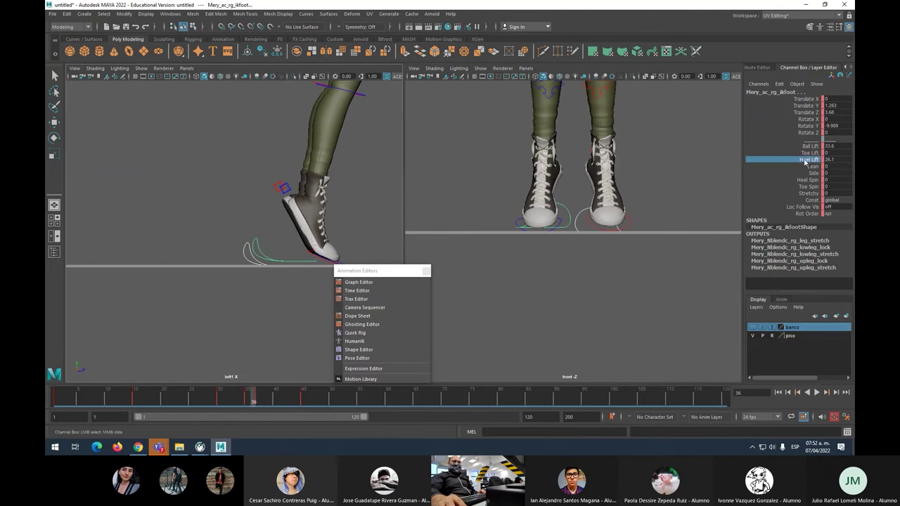
pyautogui.moveTo(466, 182); pyautogui.dragTo(486, 180, button='middle')
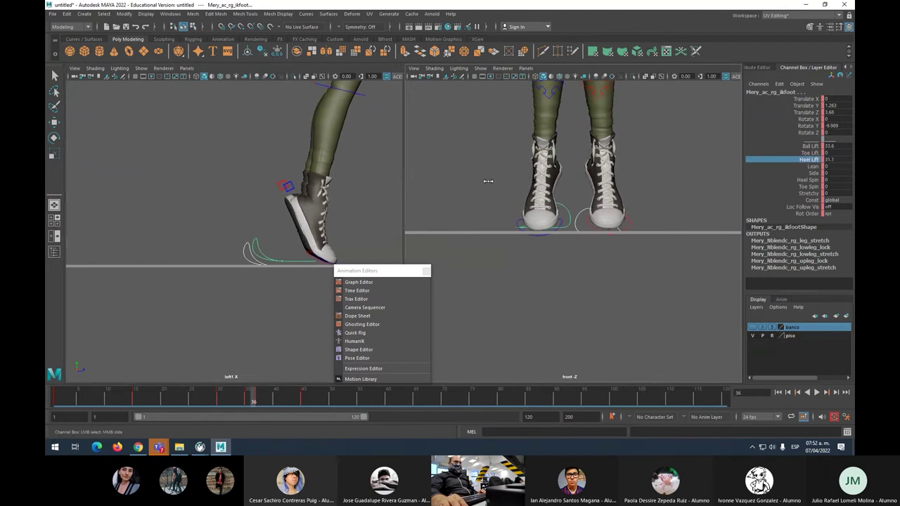
pyautogui.click(249, 400)
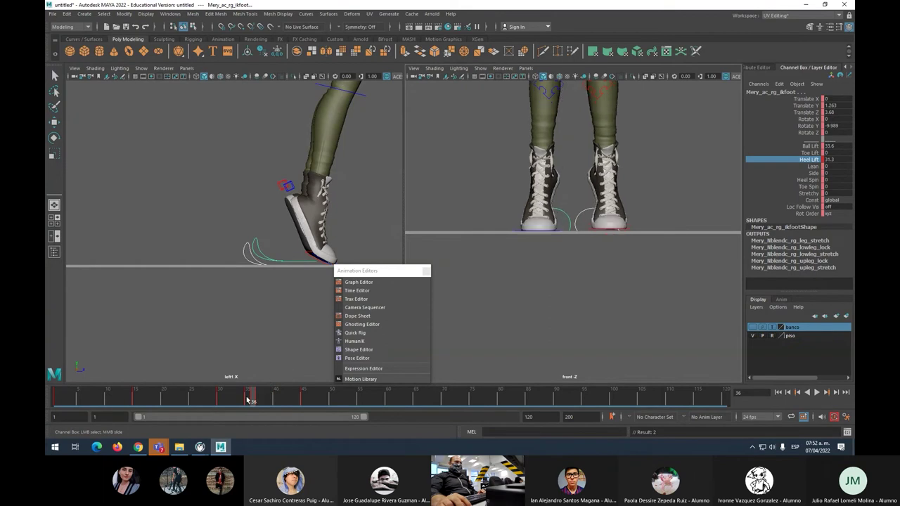
pyautogui.moveTo(250, 398); pyautogui.dragTo(253, 399)
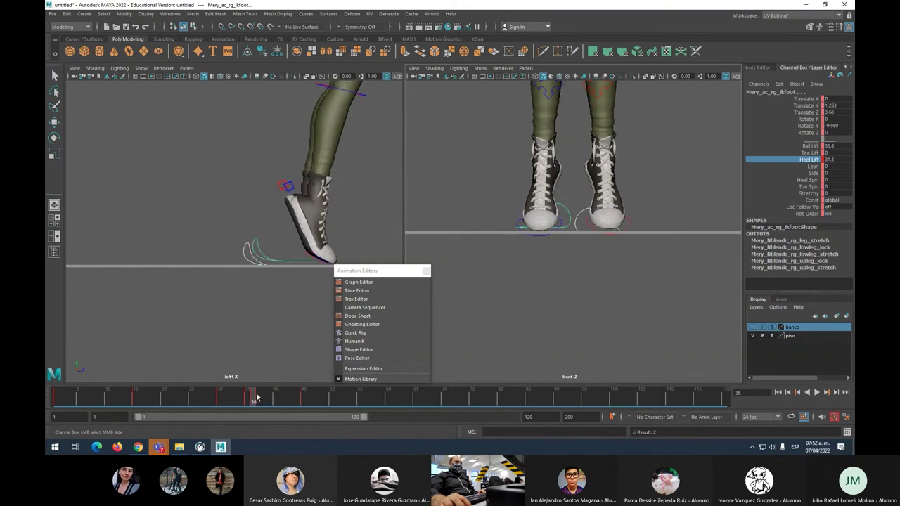
# Step: At frame 37, reduce Heel Lift on both foot controls to 49.3 and play the jump
pyautogui.click(257, 399)
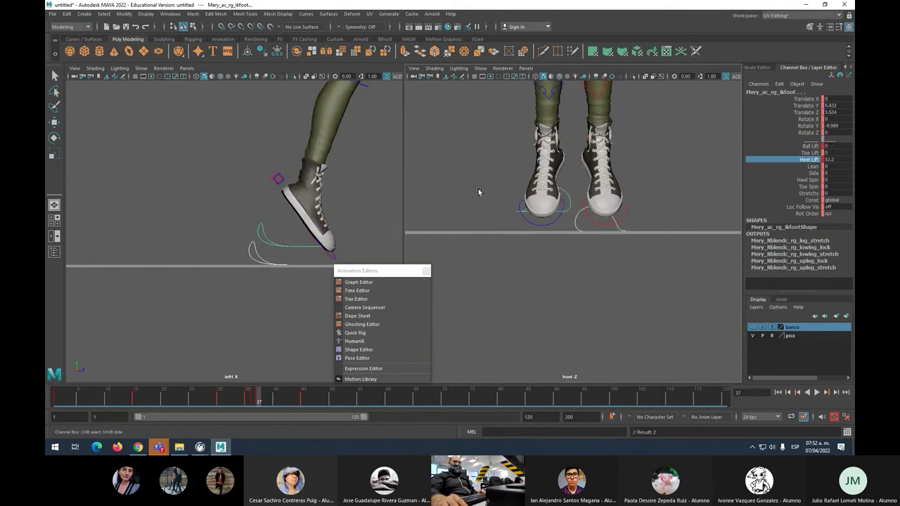
pyautogui.moveTo(386, 197); pyautogui.dragTo(373, 194, button='middle')
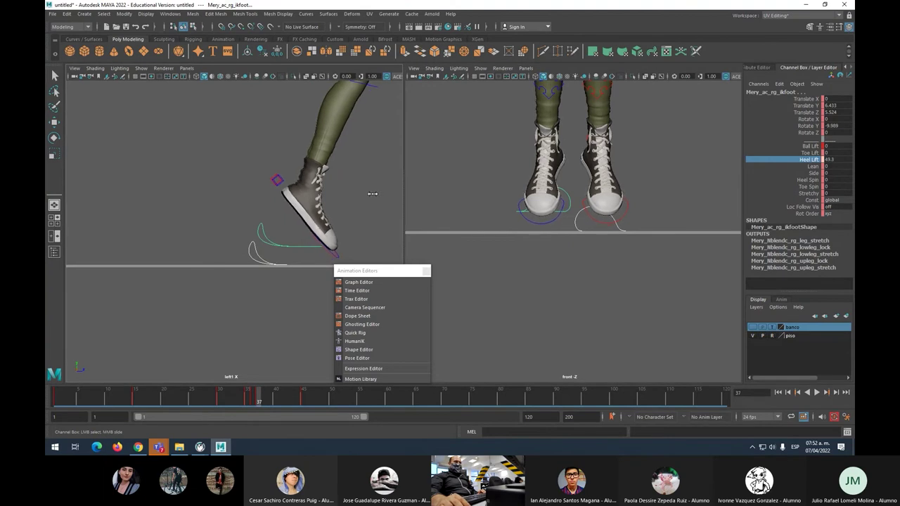
pyautogui.scroll(-4, 320, 241)
pyautogui.scroll(-2, 320, 241)
pyautogui.hotkey('alt', 'v')
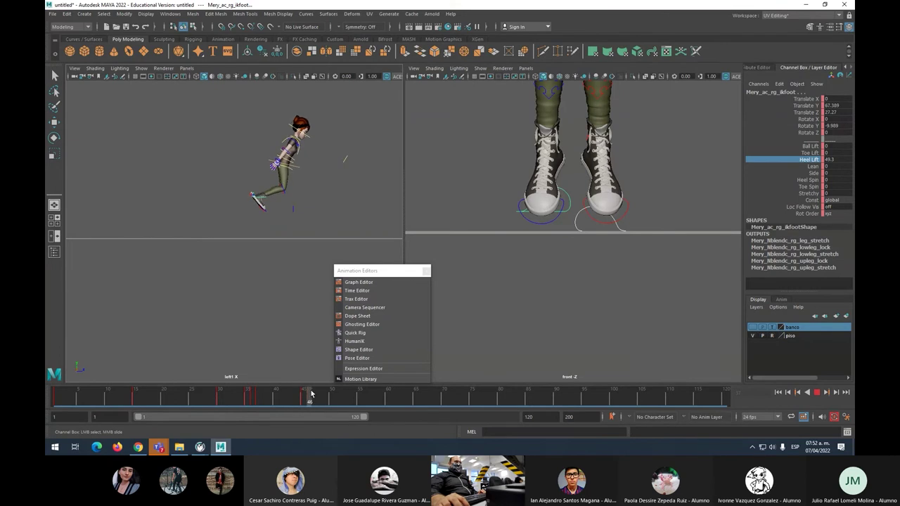
# Step: At frame 46, rotate the torso control so the character's upper body leans further forward
pyautogui.click(312, 393)
pyautogui.click(299, 170)
pyautogui.press('w')
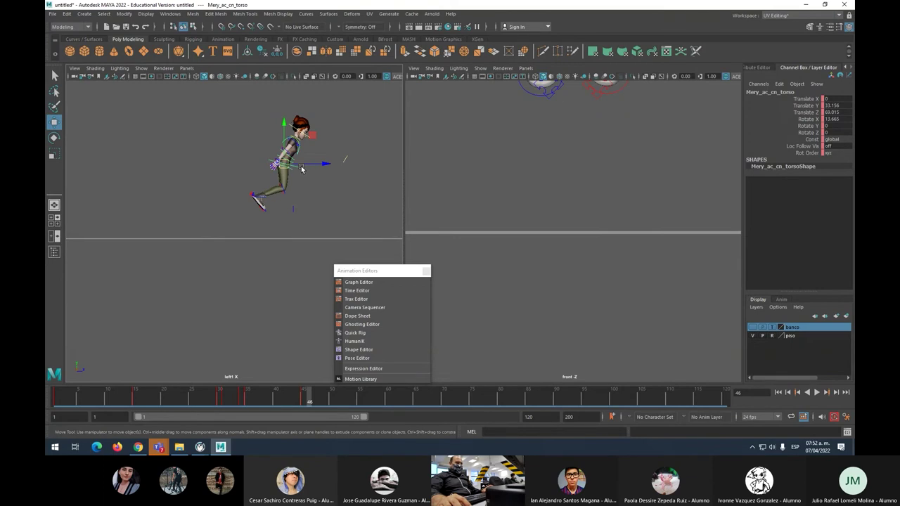
pyautogui.press('e')
pyautogui.moveTo(320, 165)
pyautogui.mouseDown()
pyautogui.moveTo(334, 136)
pyautogui.moveTo(320, 149)
pyautogui.moveTo(324, 163)
pyautogui.mouseUp()
pyautogui.click(334, 136)
pyautogui.click(318, 143)
# Step: At frame 46, move each IK foot control forward, taking the right one to about 112.8 in Translate Z
pyautogui.click(255, 206)
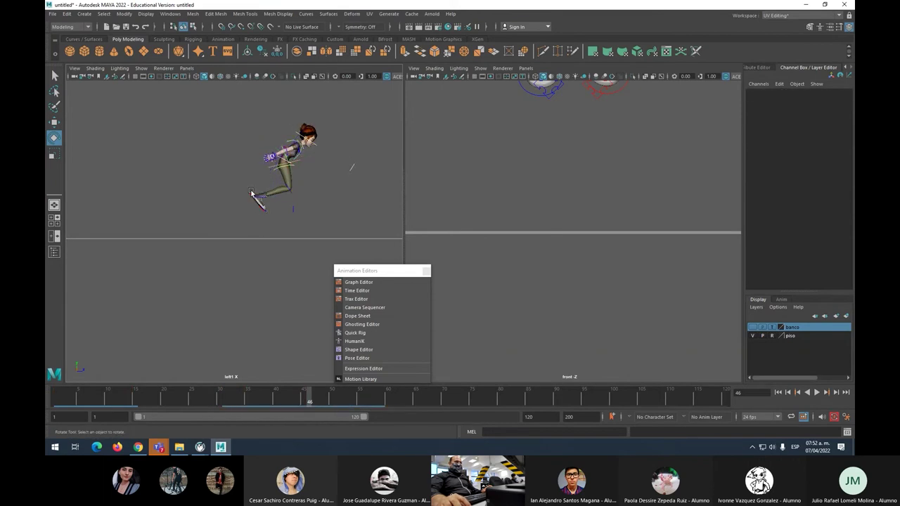
pyautogui.click(252, 195)
pyautogui.press('f')
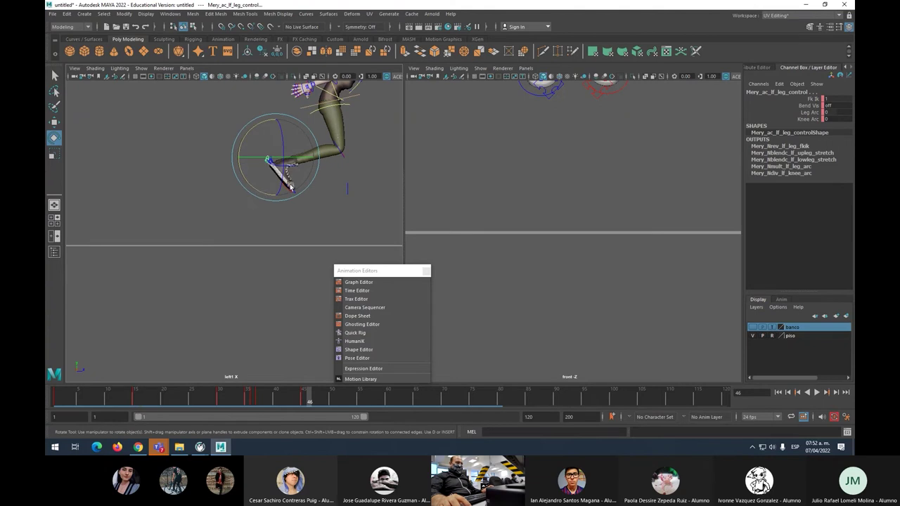
pyautogui.press('w')
pyautogui.moveTo(313, 158); pyautogui.dragTo(402, 163)
pyautogui.click(329, 169)
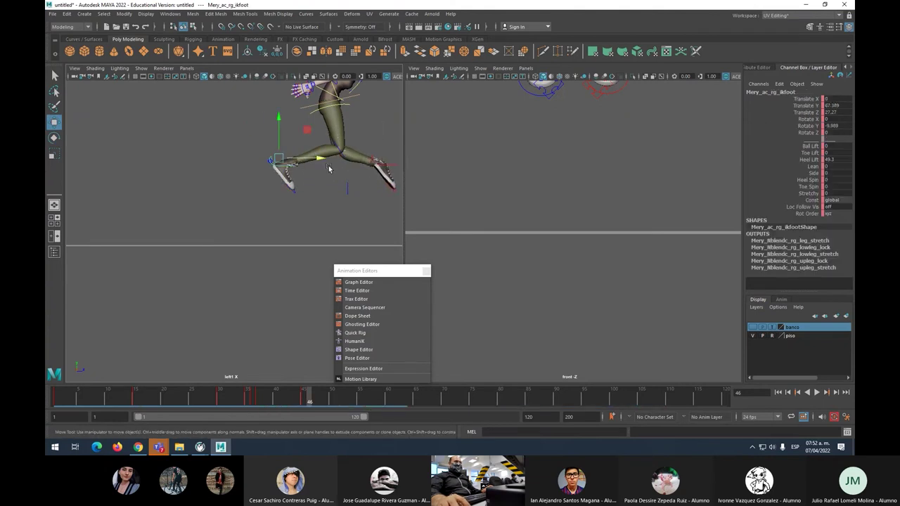
pyautogui.moveTo(324, 160); pyautogui.dragTo(425, 161)
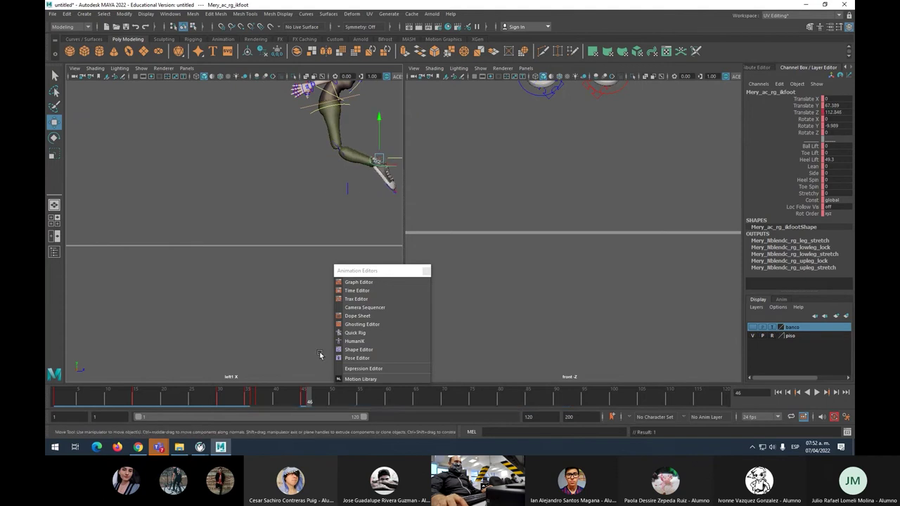
# Step: Play the motion, and delete the IK foot controls' keys at frame 46
pyautogui.hotkey('alt', 'v')
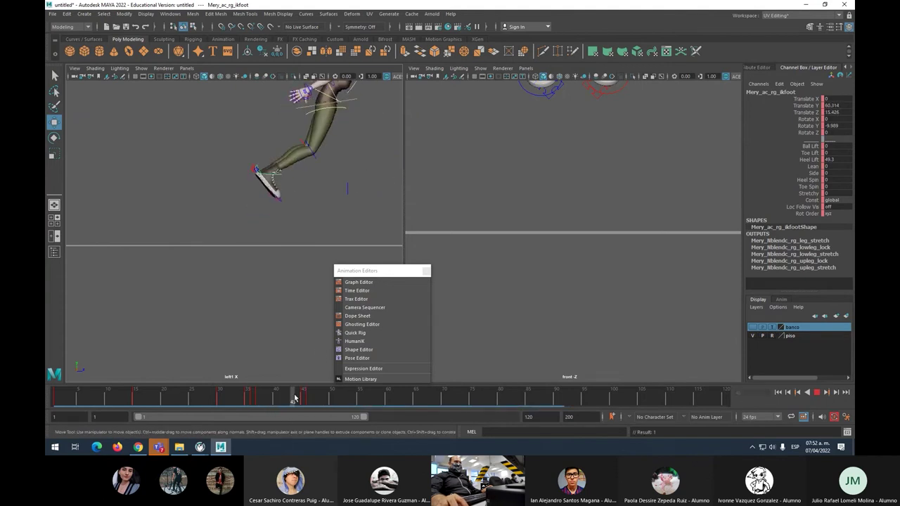
pyautogui.hotkey('alt', 'v')
pyautogui.moveTo(304, 400); pyautogui.dragTo(308, 399)
pyautogui.rightClick(308, 399)
pyautogui.click(333, 261)
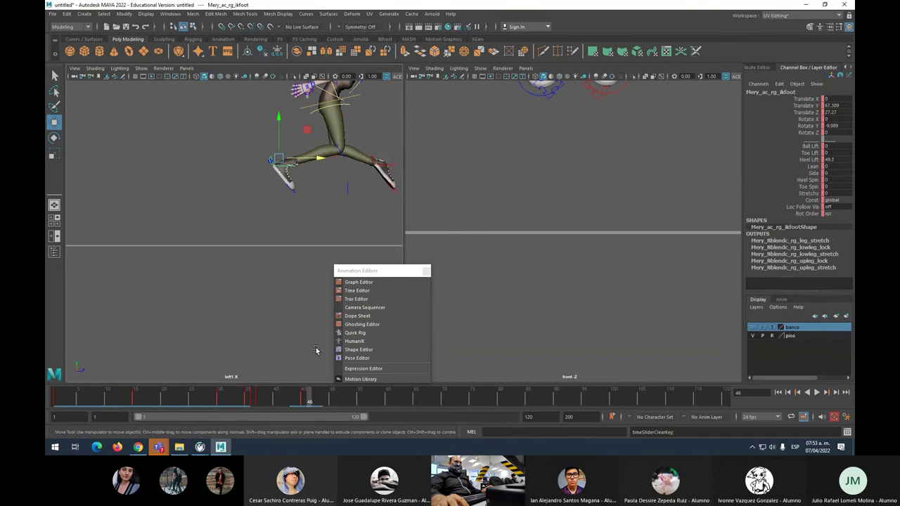
pyautogui.click(303, 402)
pyautogui.click(257, 160)
pyautogui.scroll(3, 288, 102)
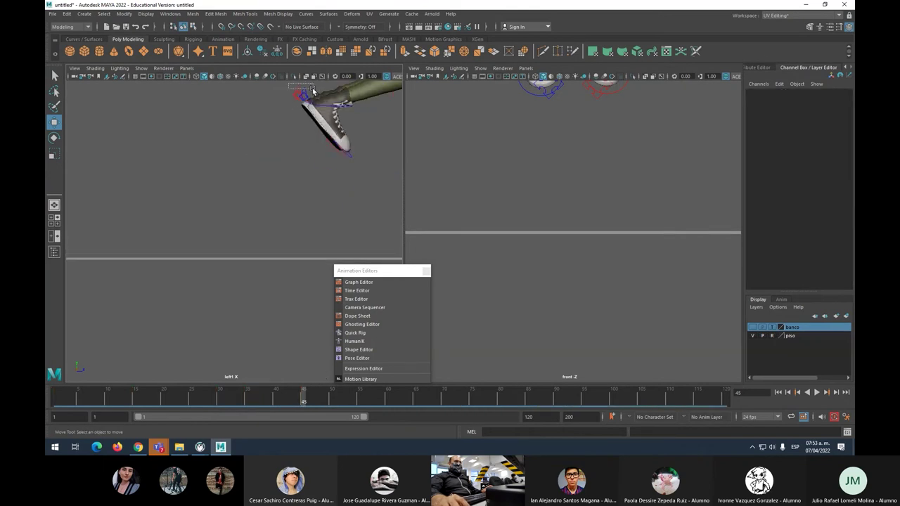
pyautogui.moveTo(313, 91); pyautogui.dragTo(314, 93)
pyautogui.scroll(-2, 308, 312)
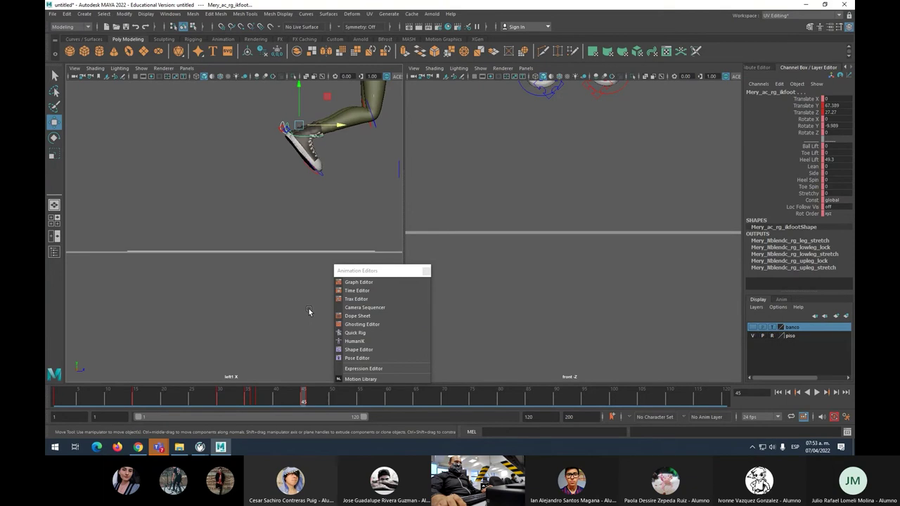
pyautogui.click(307, 397)
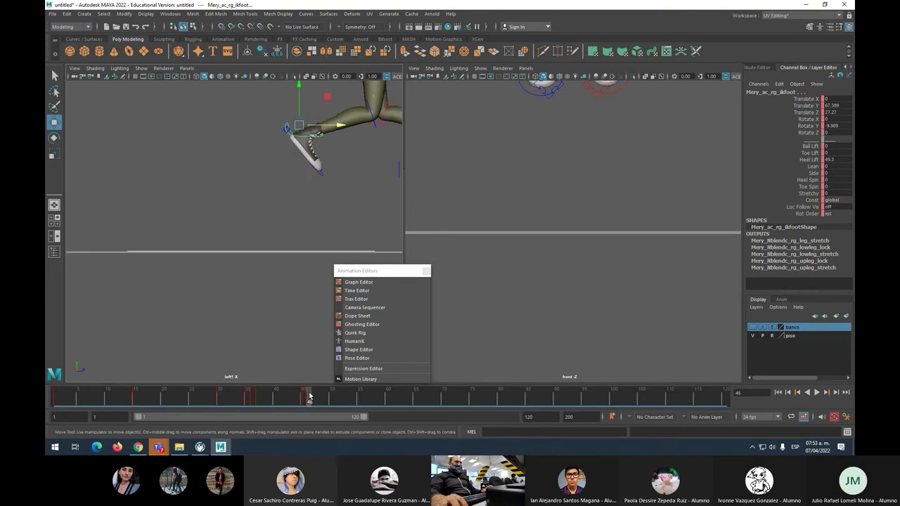
pyautogui.rightClick(310, 396)
pyautogui.click(328, 258)
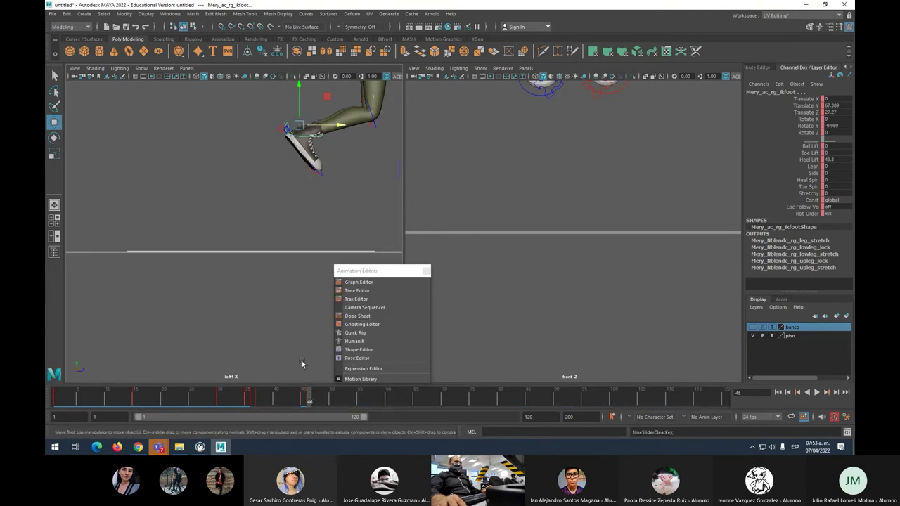
# Step: At frame 47, move both IK foot controls to 79.88 in Translate Y and 104.717 in Translate Z, and review the motion
pyautogui.scroll(-3, 302, 361)
pyautogui.click(314, 397)
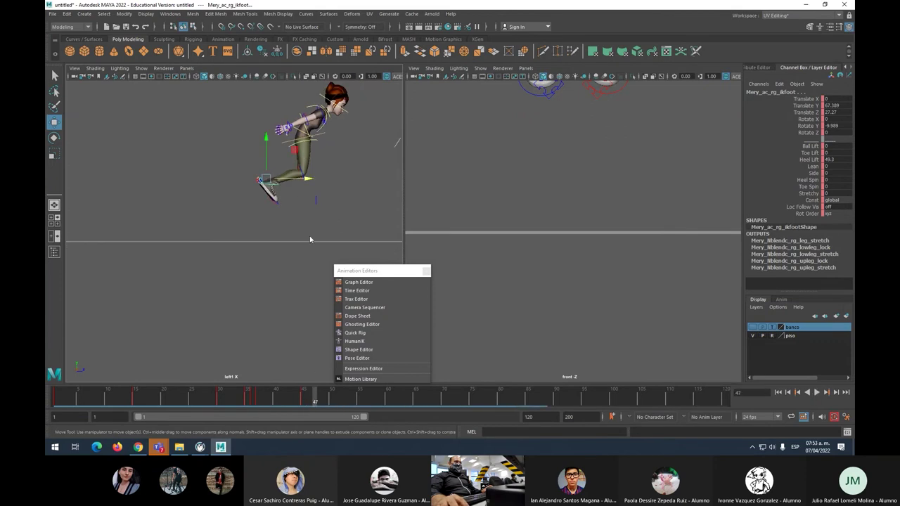
pyautogui.moveTo(293, 181); pyautogui.dragTo(330, 151)
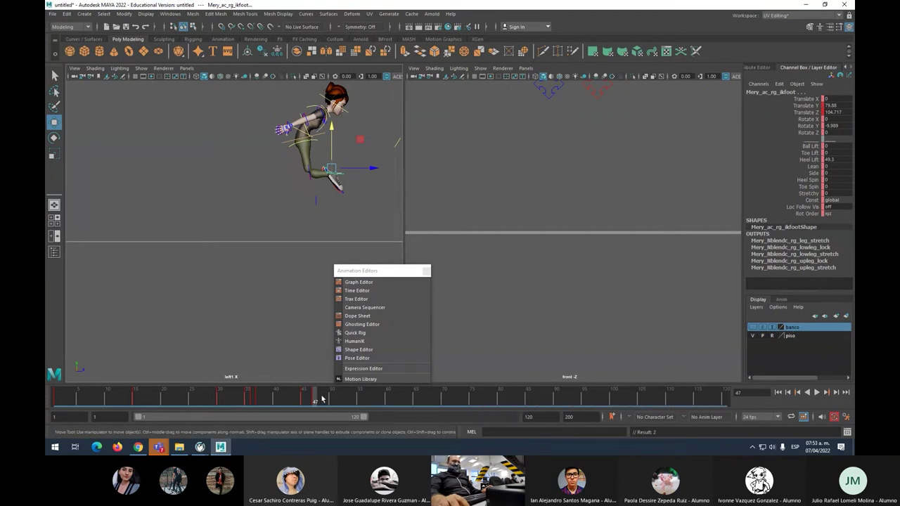
pyautogui.hotkey('alt', 'v')
pyautogui.moveTo(314, 398); pyautogui.dragTo(310, 394)
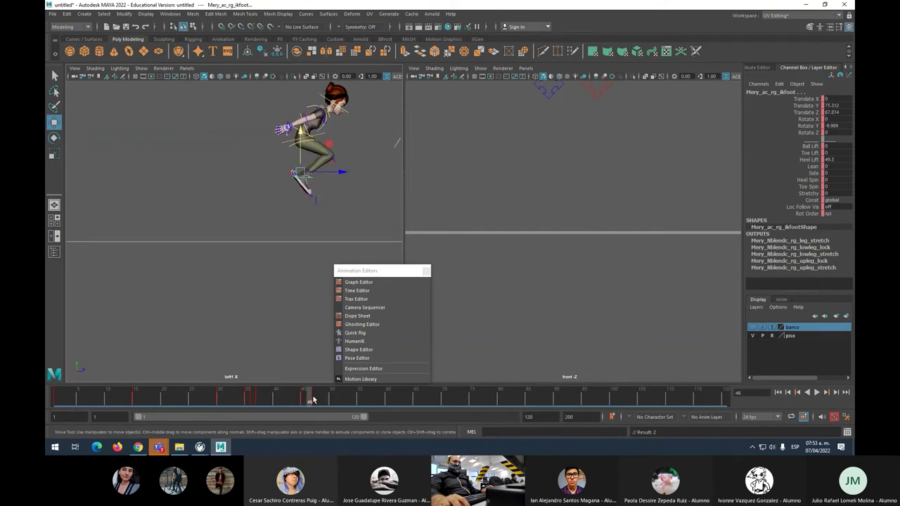
pyautogui.click(313, 399)
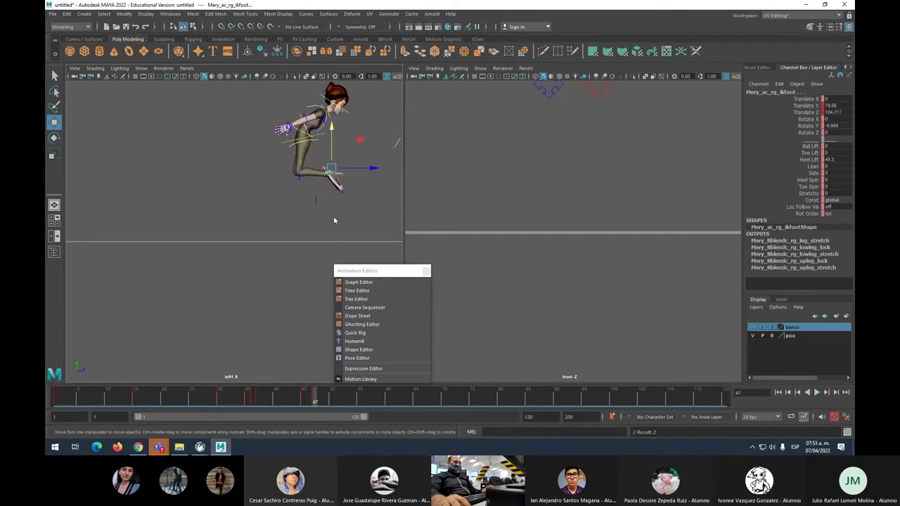
# Step: At frame 47, rotate both IK foot controls to -77.3 in Rotate X and compare the pose with frame 45
pyautogui.press('e')
pyautogui.moveTo(367, 160); pyautogui.dragTo(323, 54)
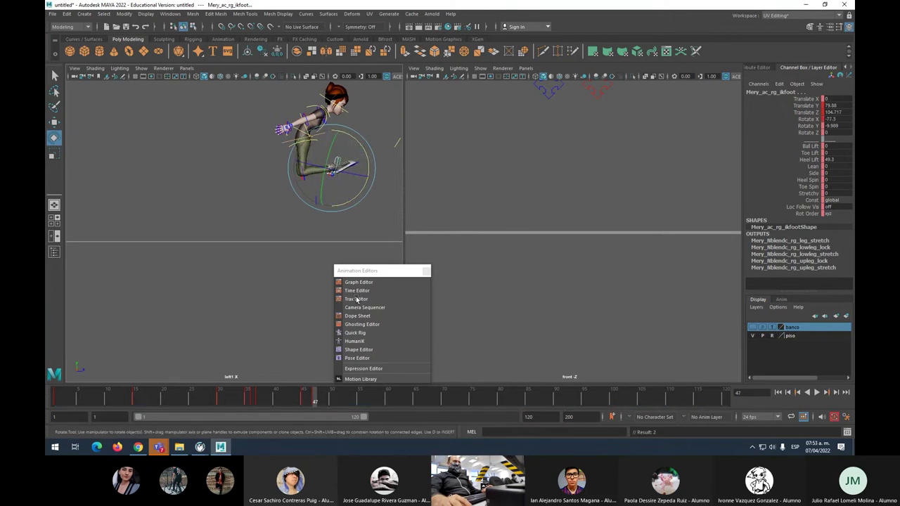
pyautogui.click(305, 399)
pyautogui.click(313, 400)
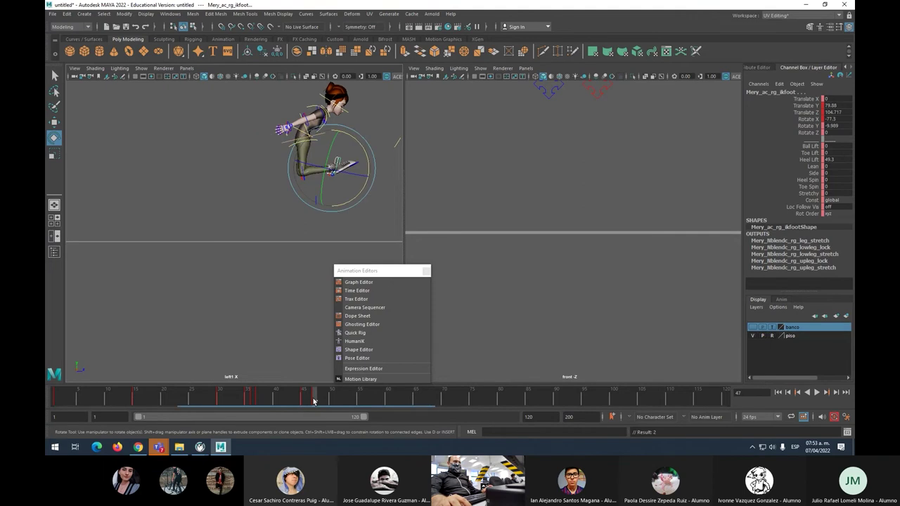
# Step: Undo the IK foot controls' rotation and moves at frame 47, and replay the motion around frame 45
pyautogui.hotkey('ctrl', 'z')
pyautogui.hotkey('ctrl', 'z')
pyautogui.hotkey('ctrl', 'z')
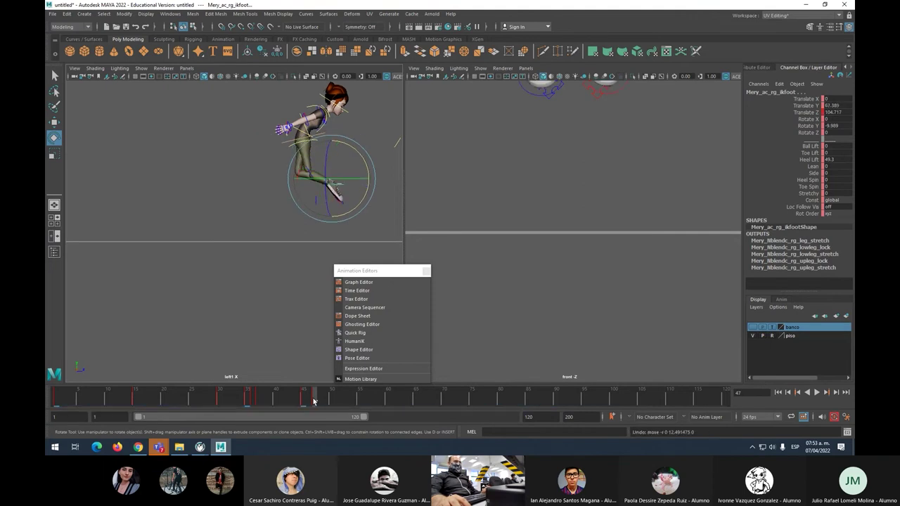
pyautogui.click(305, 401)
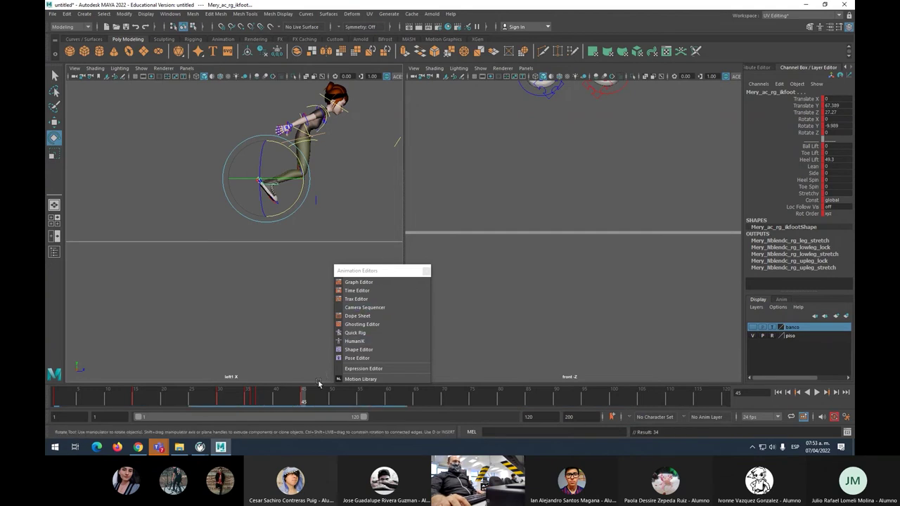
pyautogui.hotkey('alt', 'v')
# Step: At frame 49, move both IK foot controls to 81.879 in Translate Y and 68.242 in Translate Z, and review the motion
pyautogui.hotkey('alt', 'v')
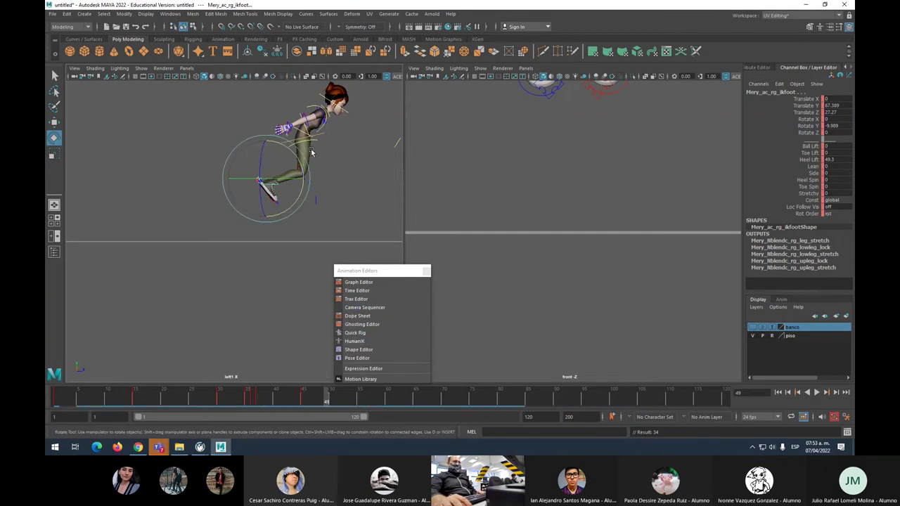
pyautogui.press('w')
pyautogui.moveTo(303, 182); pyautogui.dragTo(332, 182)
pyautogui.hotkey('alt', 'v')
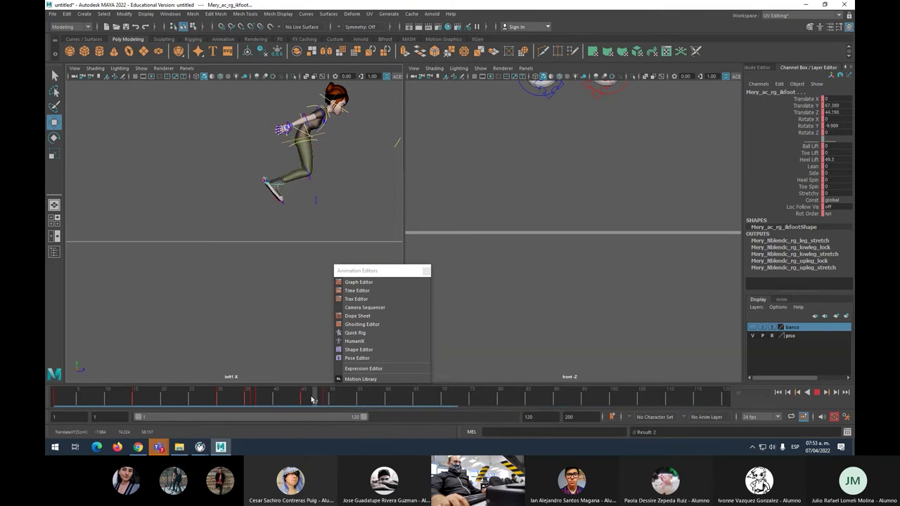
pyautogui.hotkey('alt', 'v')
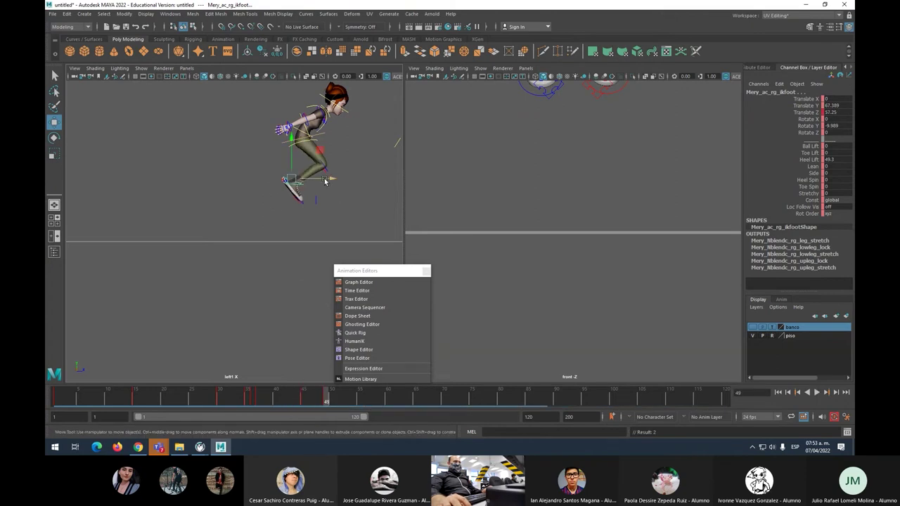
pyautogui.moveTo(324, 177); pyautogui.dragTo(336, 179)
pyautogui.hotkey('alt', 'v')
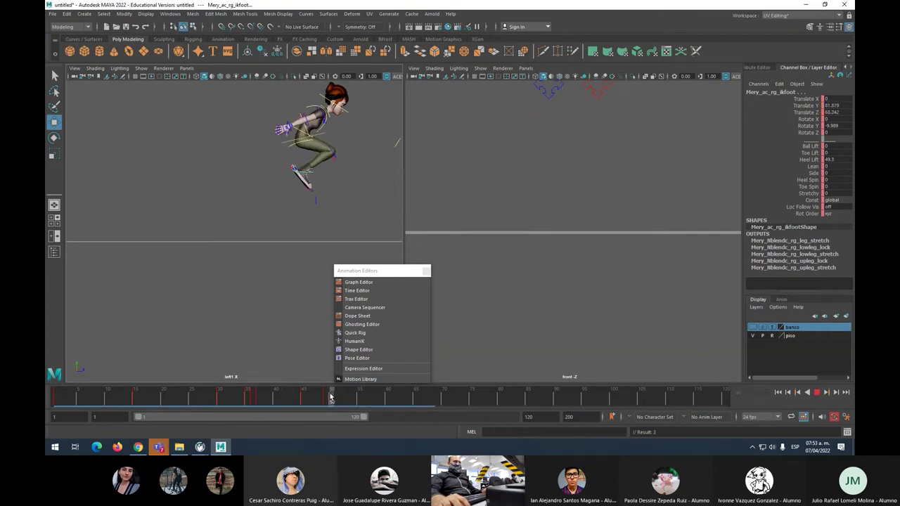
pyautogui.hotkey('alt', 'v')
# Step: Try moving both IK foot controls at frame 51 to 85.377 in Translate Y and 114.711 in Translate Z, and undo the moves
pyautogui.moveTo(329, 169); pyautogui.dragTo(342, 147)
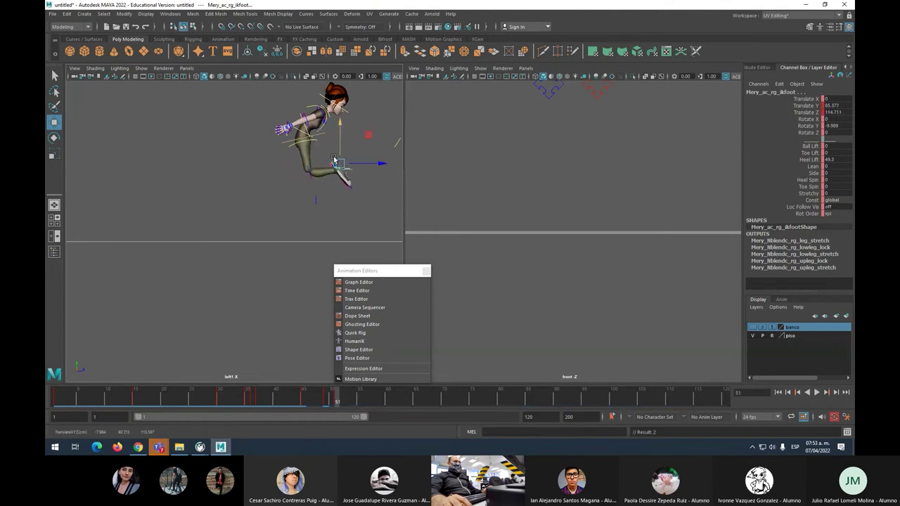
pyautogui.hotkey('alt', 'v')
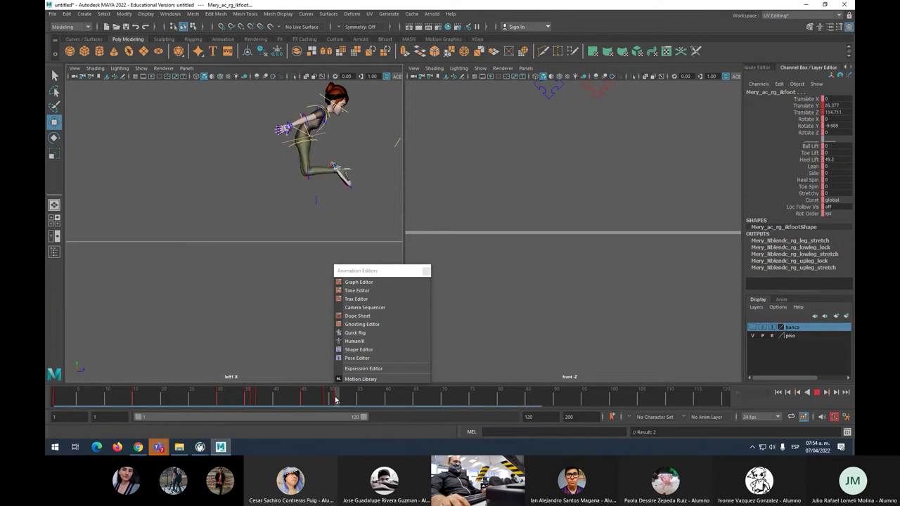
pyautogui.moveTo(335, 400); pyautogui.dragTo(337, 402)
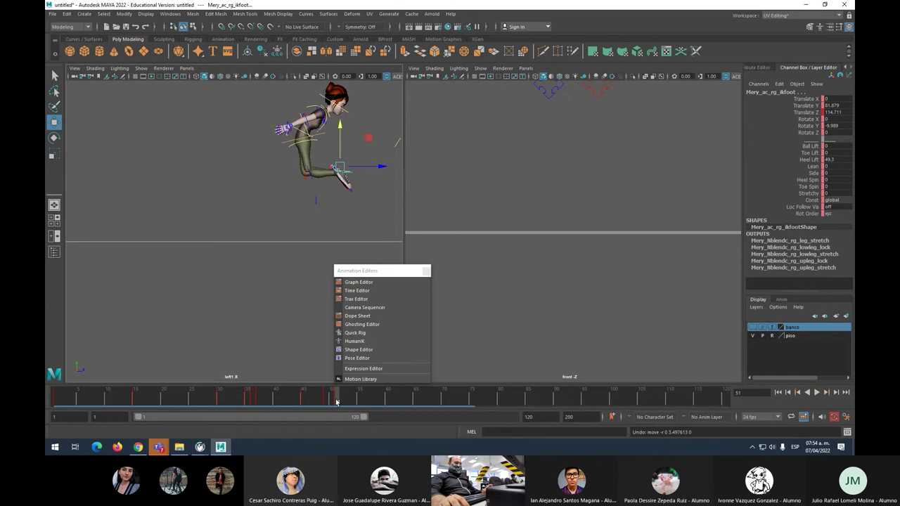
pyautogui.hotkey('ctrl', 'z')
pyautogui.hotkey('alt', 'v')
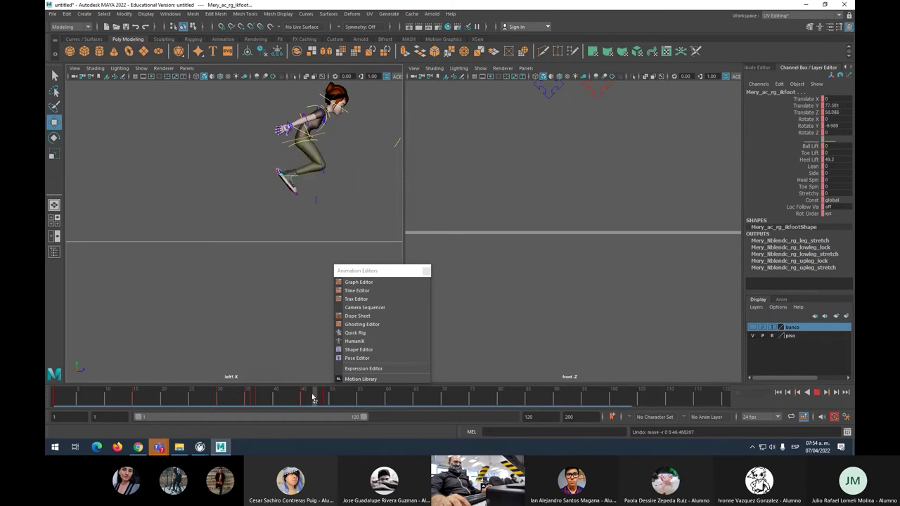
# Step: At frame 52, lower both IK foot controls to 66.39 in Translate Y, try shifting them forward, undo that shift and replay
pyautogui.click(343, 397)
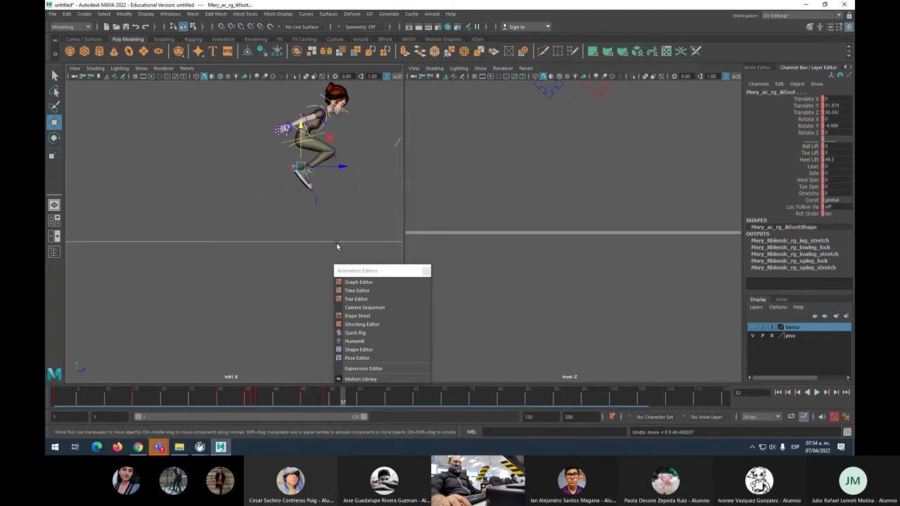
pyautogui.click(331, 168)
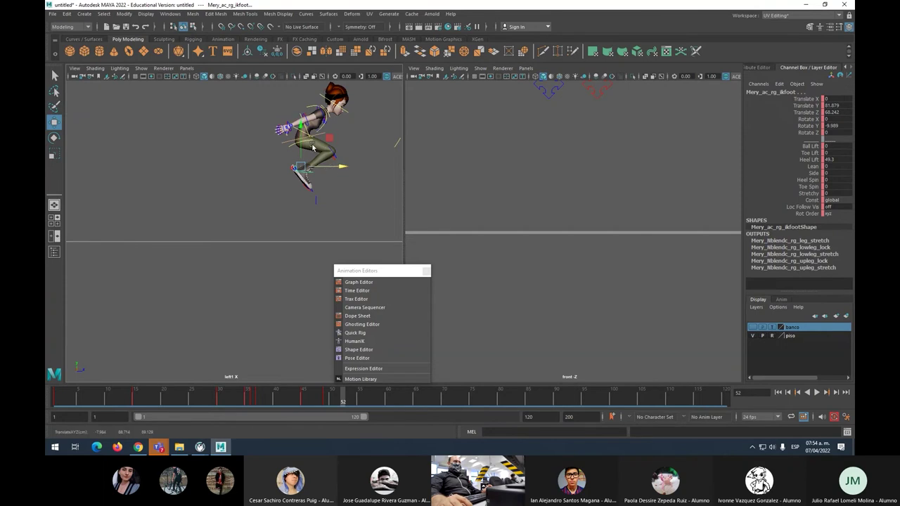
pyautogui.moveTo(302, 145); pyautogui.dragTo(344, 180)
pyautogui.moveTo(344, 398)
pyautogui.mouseDown()
pyautogui.moveTo(317, 399)
pyautogui.moveTo(342, 399)
pyautogui.mouseUp()
pyautogui.hotkey('ctrl', 'z')
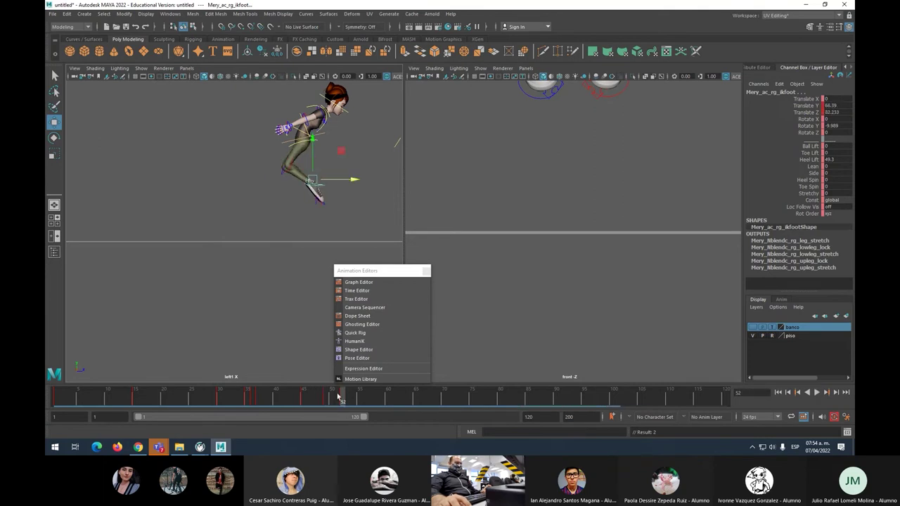
pyautogui.hotkey('ctrl', 'z')
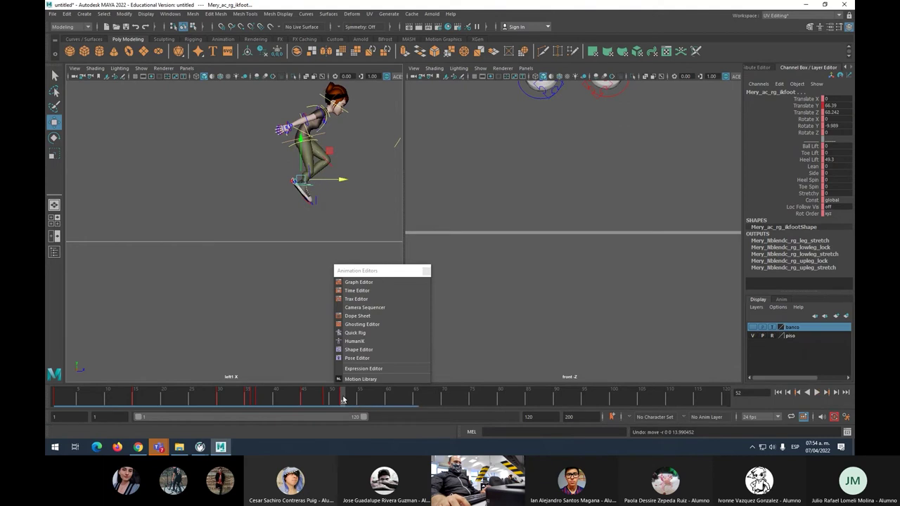
pyautogui.hotkey('alt', 'v')
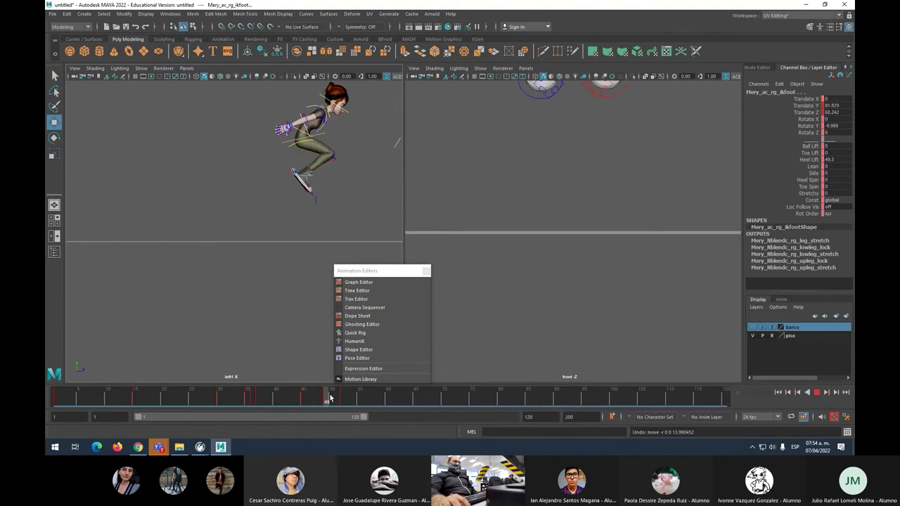
pyautogui.hotkey('alt', 'v')
# Step: At frame 52, move both IK foot controls forward to 78.735 in Translate Z and review the motion
pyautogui.moveTo(332, 180); pyautogui.dragTo(335, 180)
pyautogui.hotkey('alt', 'v')
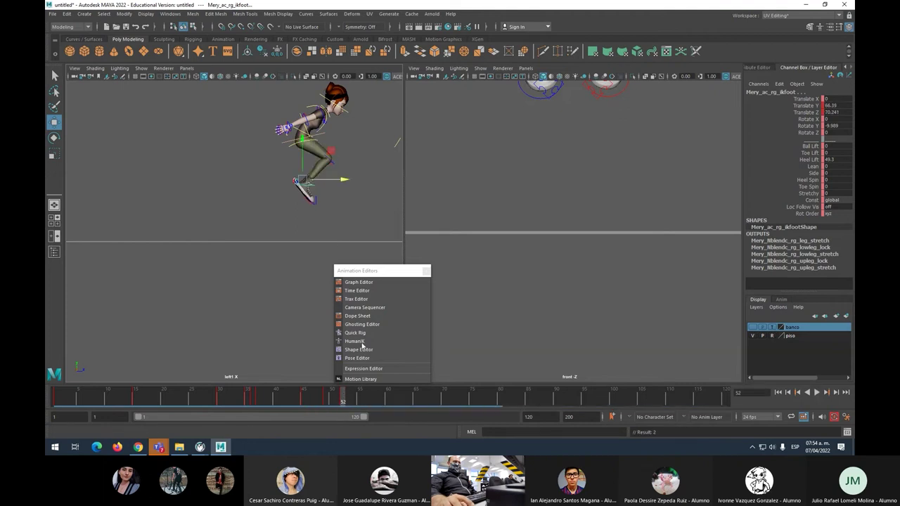
pyautogui.hotkey('alt', 'v')
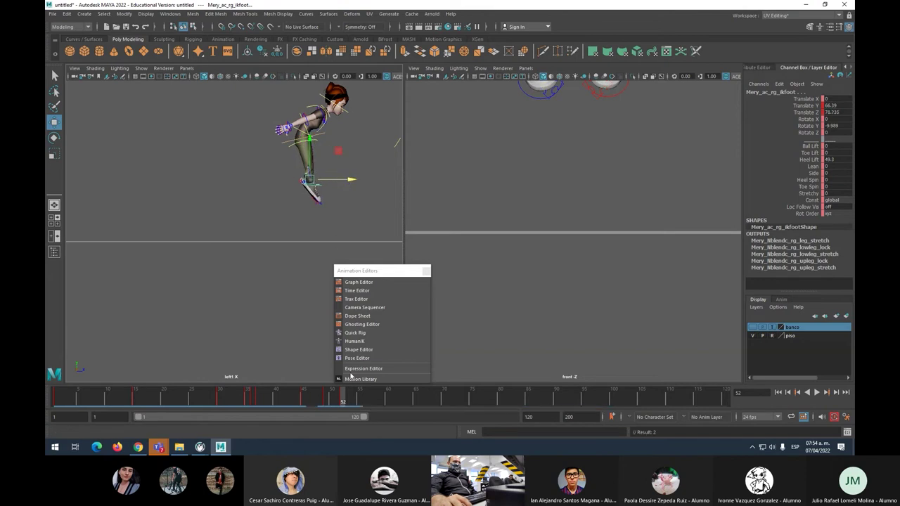
pyautogui.hotkey('alt', 'v')
pyautogui.moveTo(330, 402); pyautogui.dragTo(342, 404)
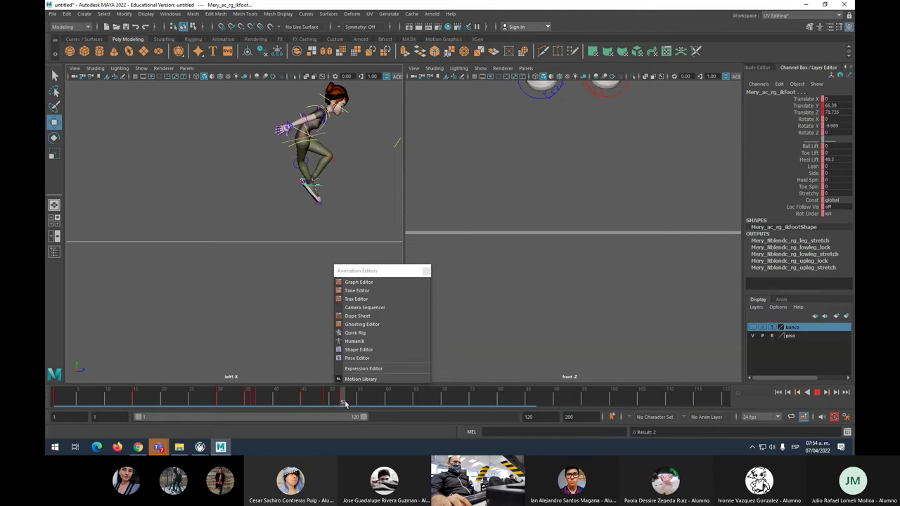
# Step: At frame 52, lower both IK foot controls to 56.396 in Translate Y, try a forward shift, undo it and replay
pyautogui.hotkey('alt', 'v')
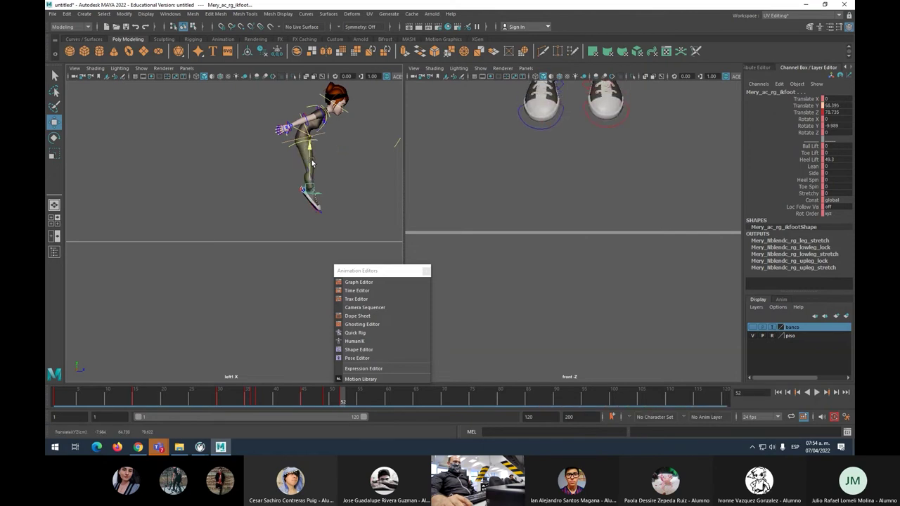
pyautogui.hotkey('alt', 'v')
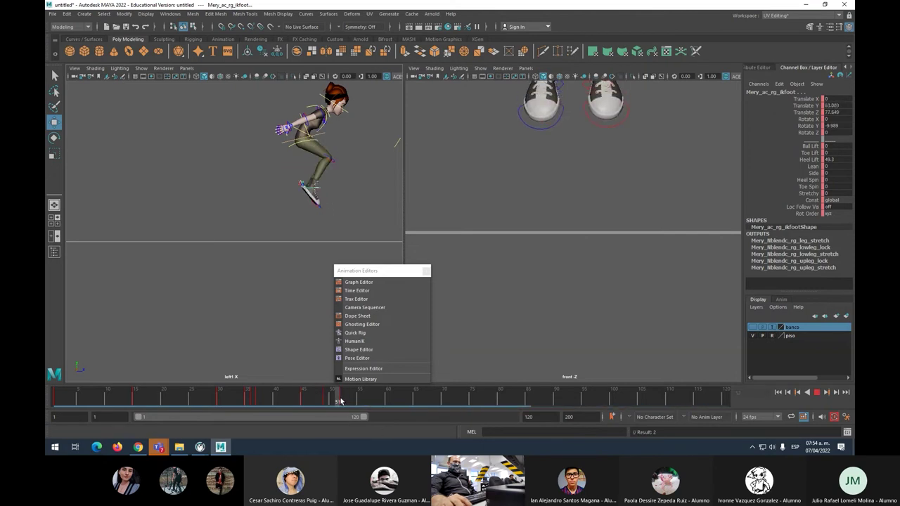
pyautogui.moveTo(341, 189); pyautogui.dragTo(347, 189)
pyautogui.hotkey('ctrl', 'z')
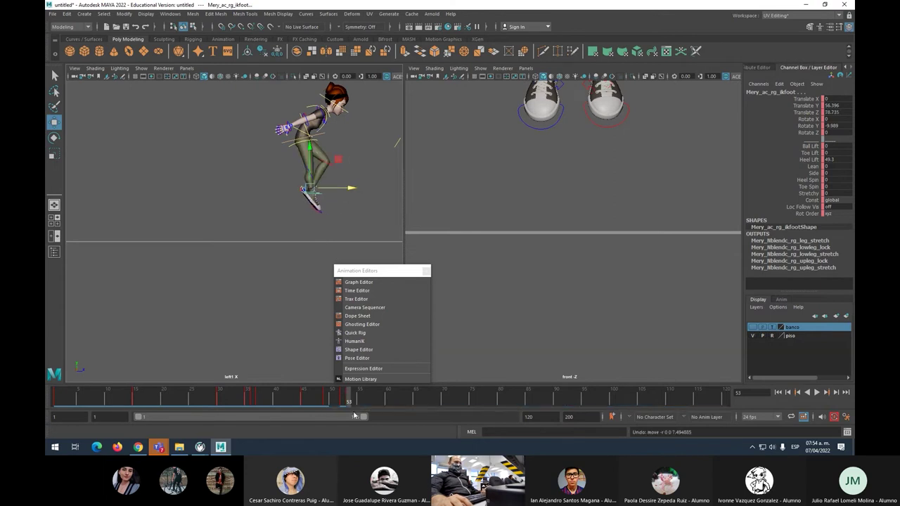
pyautogui.hotkey('alt', 'v')
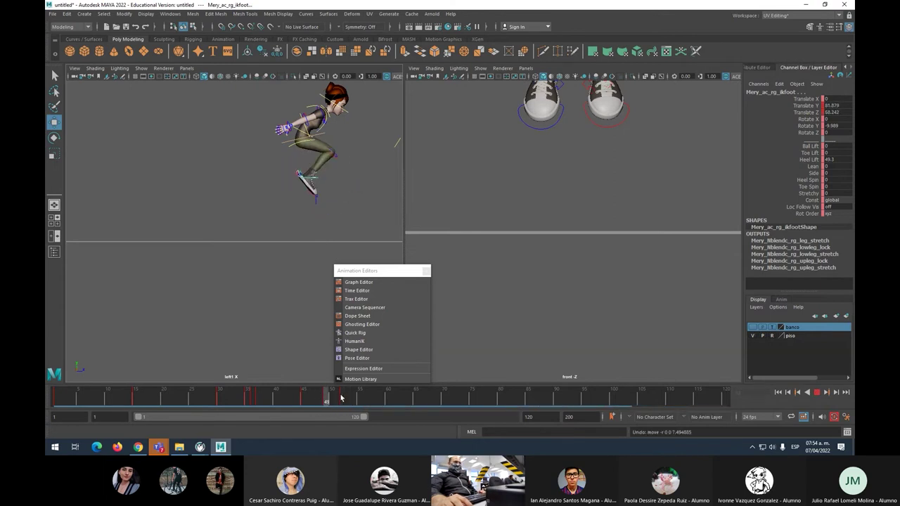
pyautogui.hotkey('alt', 'v')
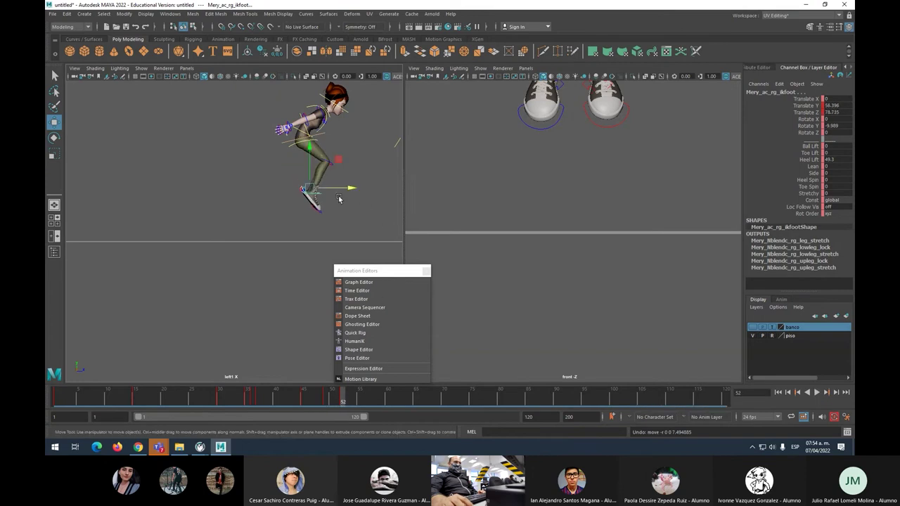
# Step: At frame 52, move both IK foot controls to 49.401 in Translate Y and 84.731 in Translate Z, and scrub through the motion
pyautogui.hotkey('alt', 'v')
pyautogui.click(337, 399)
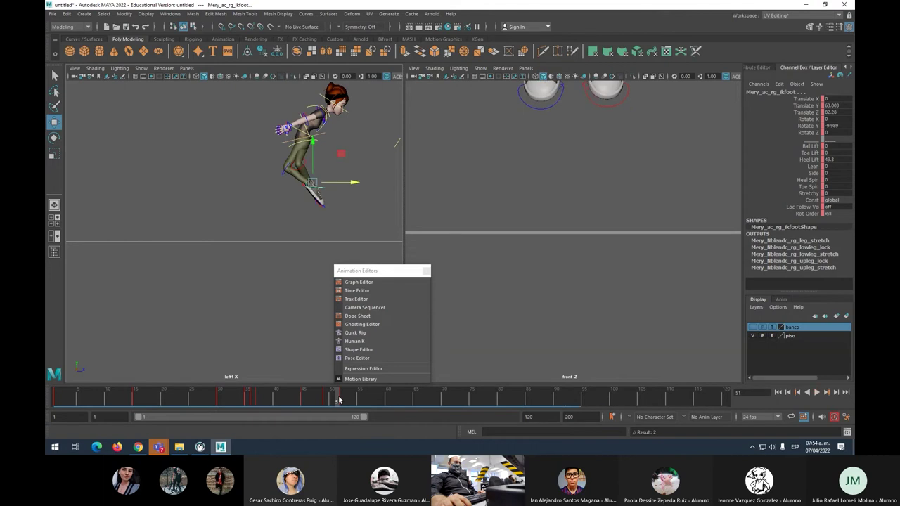
pyautogui.click(342, 399)
pyautogui.moveTo(316, 158); pyautogui.dragTo(315, 167)
pyautogui.moveTo(343, 400); pyautogui.dragTo(336, 400)
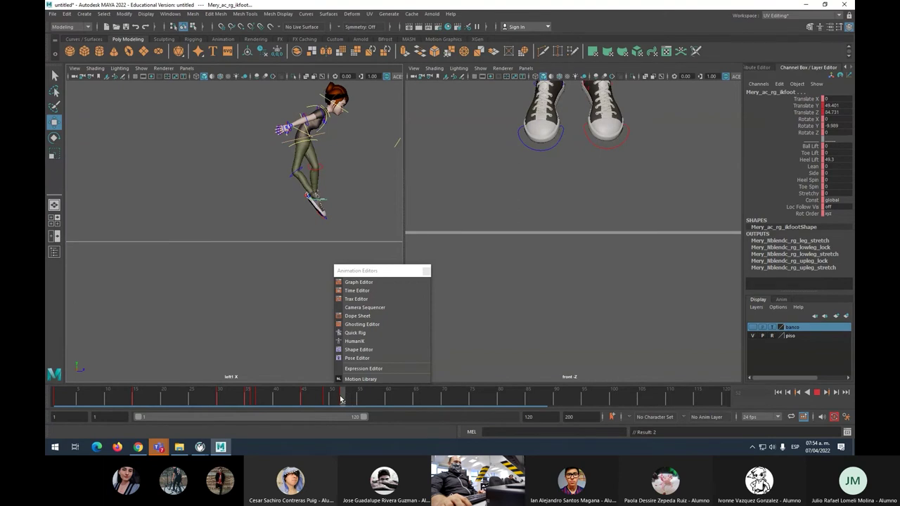
# Step: At frame 52, adjust both IK foot controls to 60.394 in Translate Y and 99.721 in Translate Z
pyautogui.moveTo(338, 194); pyautogui.dragTo(344, 196)
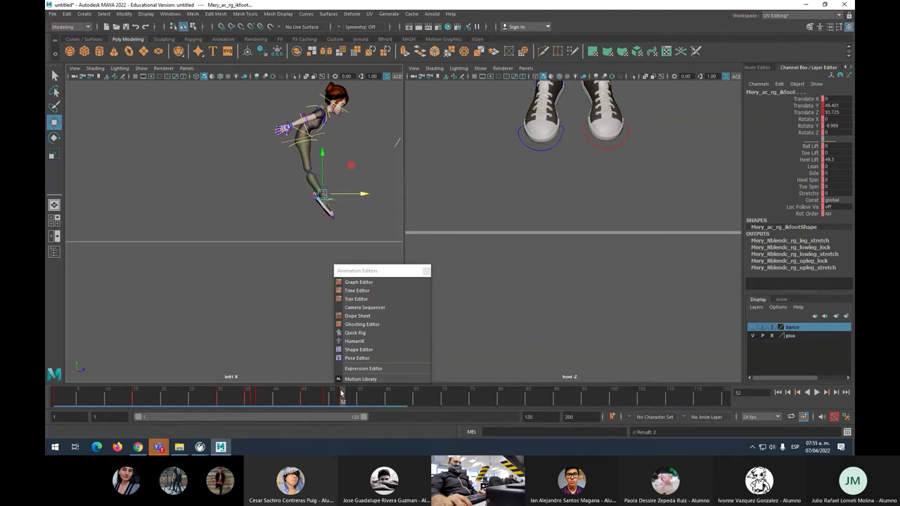
pyautogui.moveTo(343, 398)
pyautogui.mouseDown()
pyautogui.moveTo(322, 398)
pyautogui.moveTo(343, 398)
pyautogui.mouseUp()
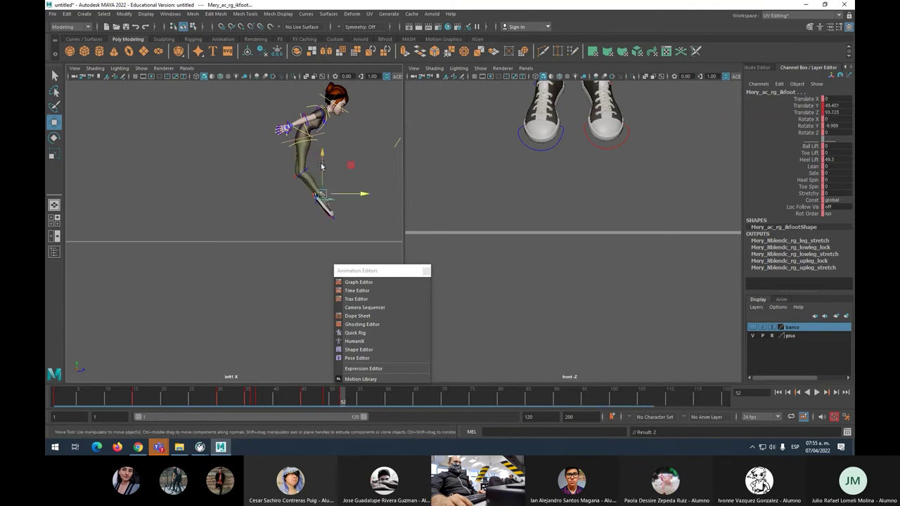
pyautogui.moveTo(321, 166); pyautogui.dragTo(322, 156)
pyautogui.moveTo(346, 186); pyautogui.dragTo(351, 187)
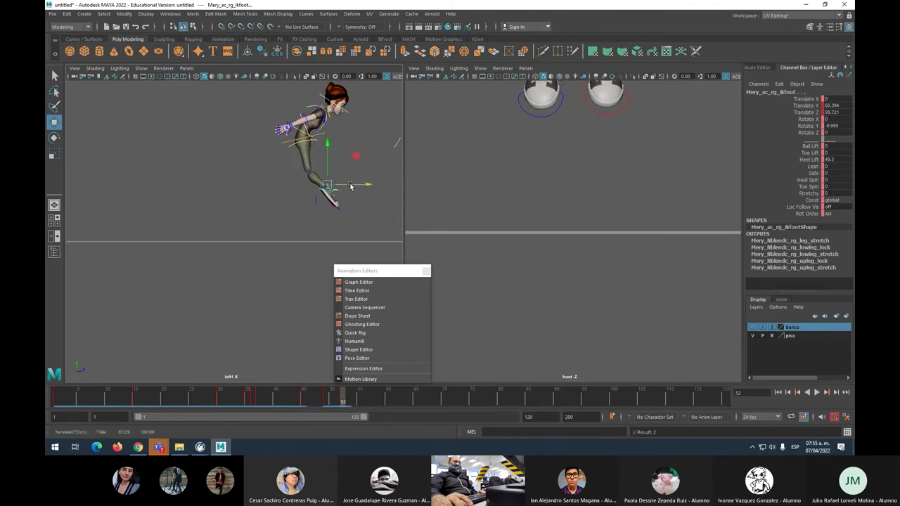
# Step: Try moving the torso control forward and down to 24.162 in Translate Y at frame 52, and delete its key there
pyautogui.click(291, 141)
pyautogui.moveTo(305, 141); pyautogui.dragTo(323, 148)
pyautogui.moveTo(333, 398)
pyautogui.mouseDown()
pyautogui.moveTo(261, 398)
pyautogui.moveTo(338, 398)
pyautogui.mouseUp()
pyautogui.click(340, 397)
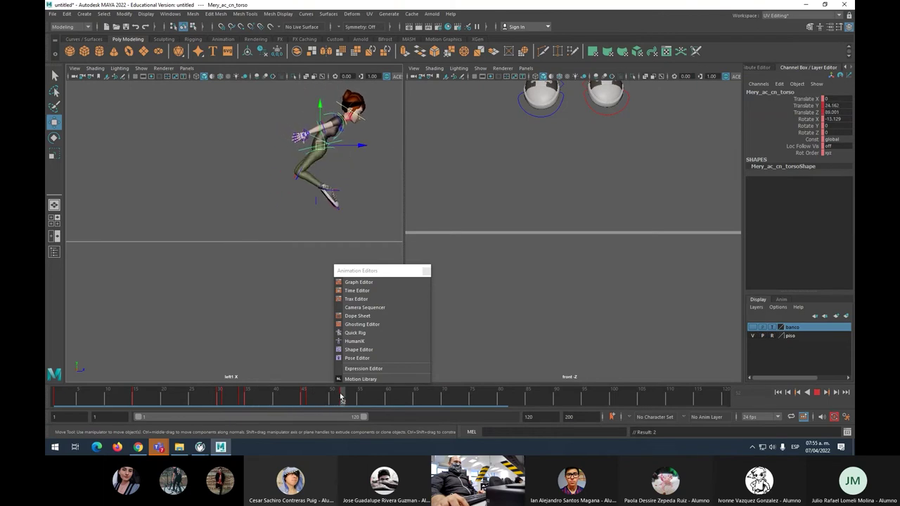
pyautogui.rightClick(343, 394)
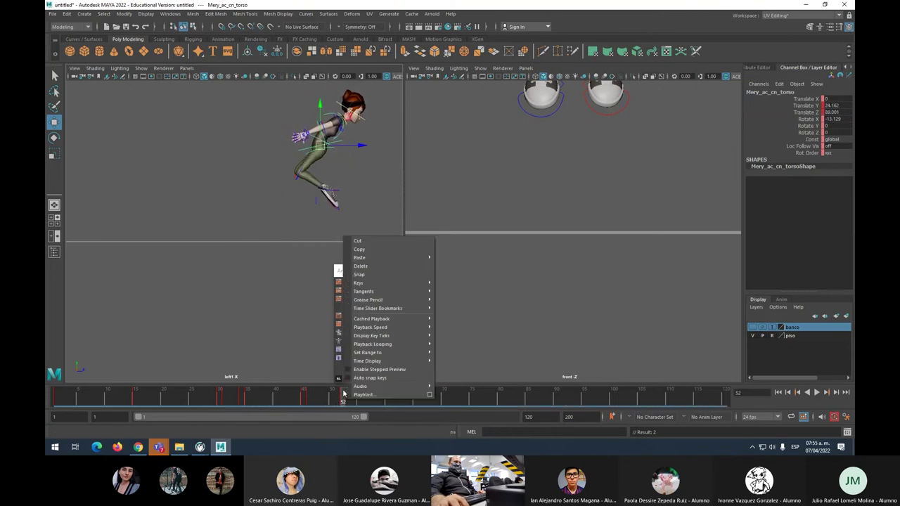
pyautogui.click(360, 266)
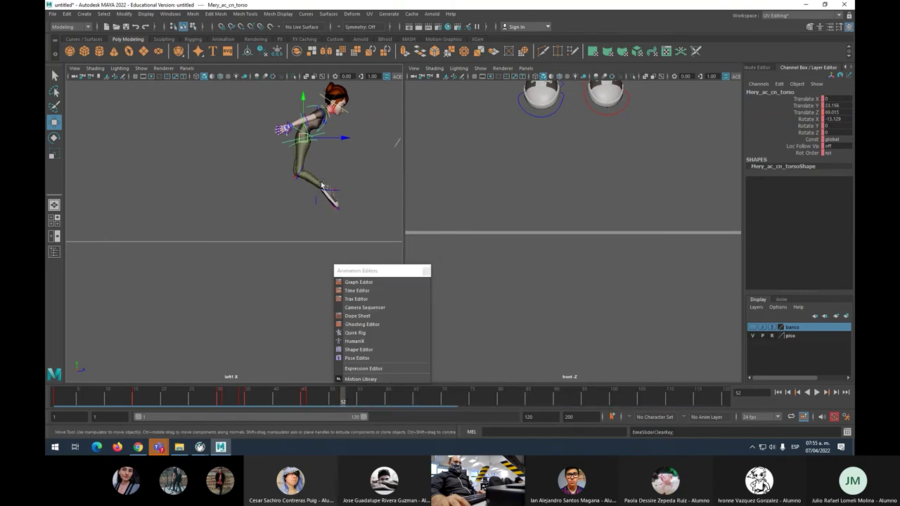
# Step: At frame 52, move both IK foot controls to 24.102 in Translate Y and 95.845 in Translate Z, and open their curves in the Graph Editor
pyautogui.scroll(2, 327, 199)
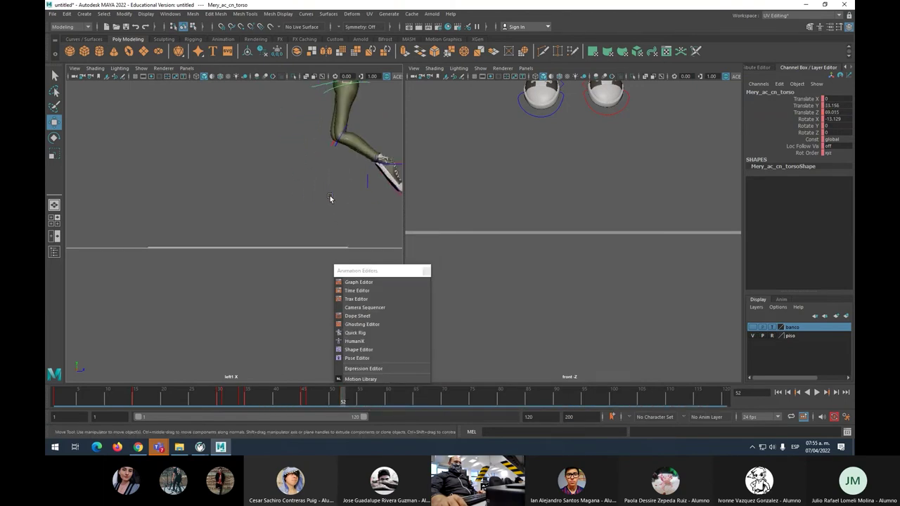
pyautogui.scroll(-2, 380, 177)
pyautogui.click(377, 180)
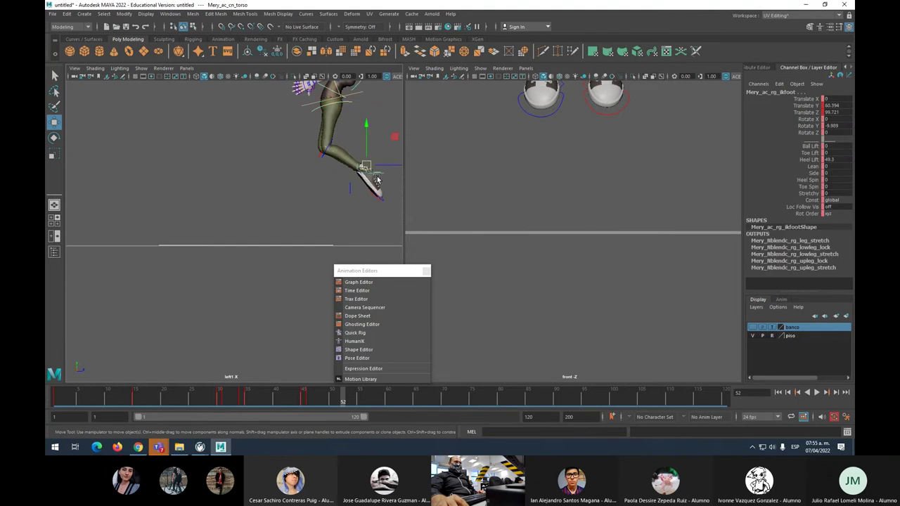
pyautogui.moveTo(384, 166); pyautogui.dragTo(386, 212)
pyautogui.moveTo(341, 397)
pyautogui.mouseDown()
pyautogui.moveTo(303, 396)
pyautogui.moveTo(342, 396)
pyautogui.mouseUp()
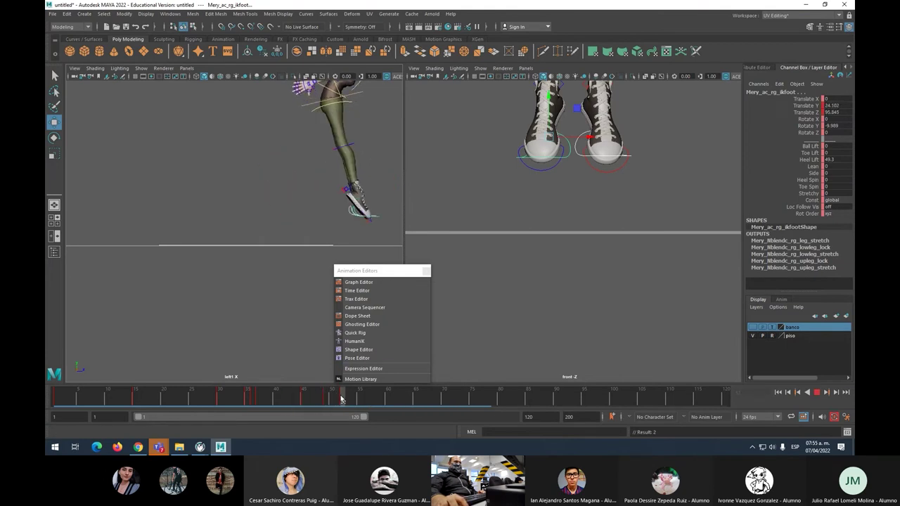
pyautogui.click(359, 282)
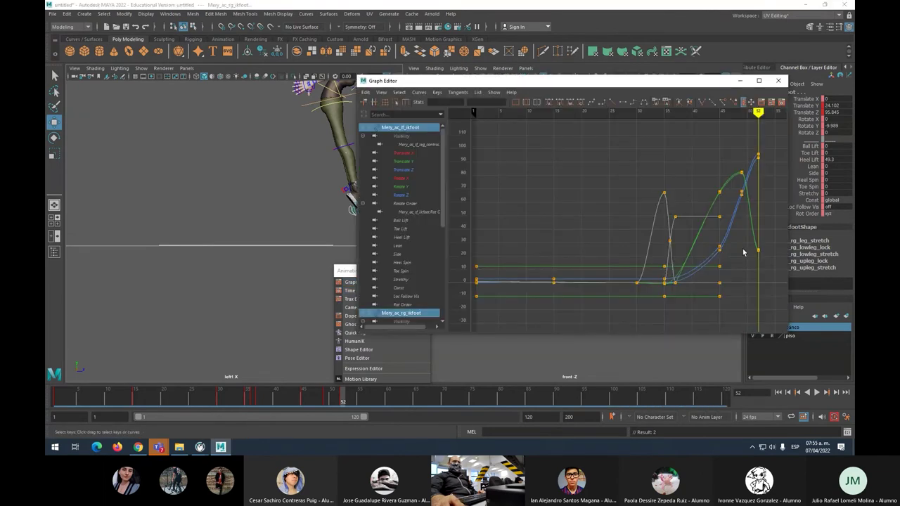
# Step: In the Graph Editor, isolate the left IK foot's Translate Y curve and raise its frame 52 key to about 88
pyautogui.moveTo(468, 84); pyautogui.dragTo(397, 79)
pyautogui.click(335, 155)
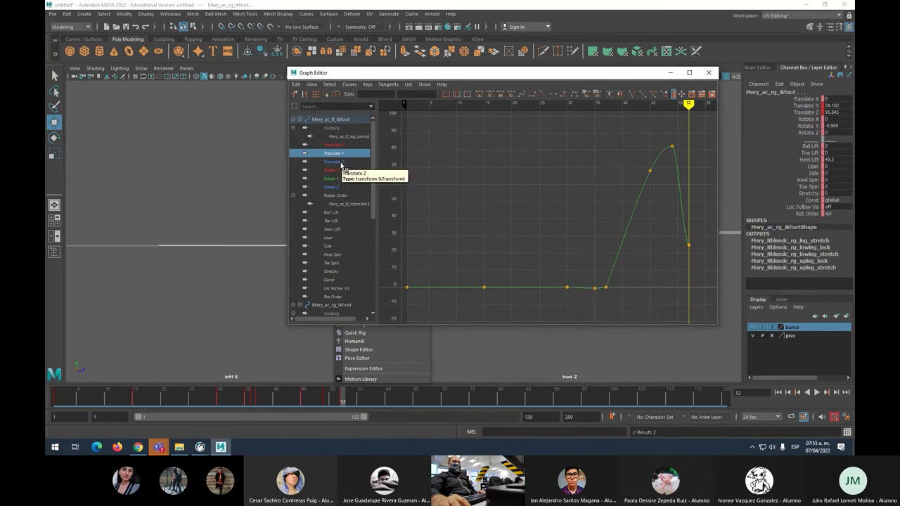
pyautogui.click(341, 162)
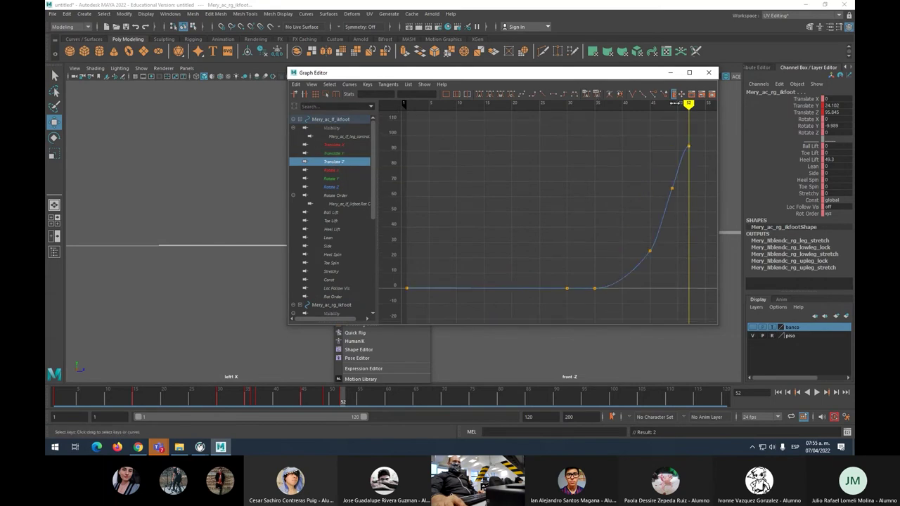
pyautogui.moveTo(687, 104)
pyautogui.mouseDown()
pyautogui.moveTo(602, 107)
pyautogui.moveTo(643, 107)
pyautogui.moveTo(670, 122)
pyautogui.moveTo(688, 104)
pyautogui.mouseUp()
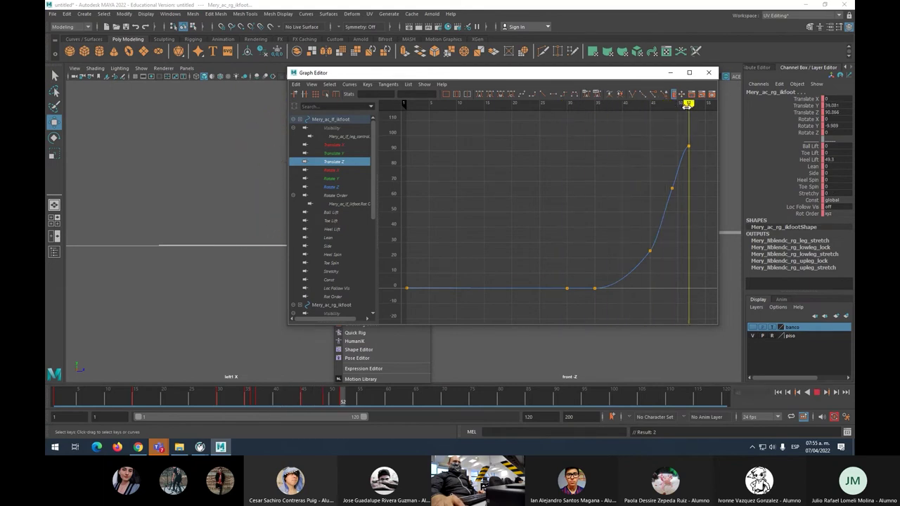
pyautogui.click(340, 154)
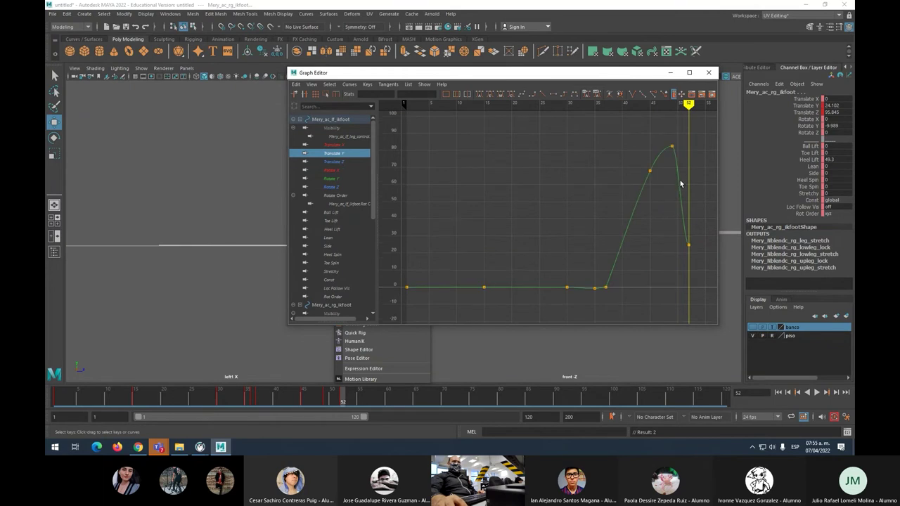
pyautogui.click(689, 246)
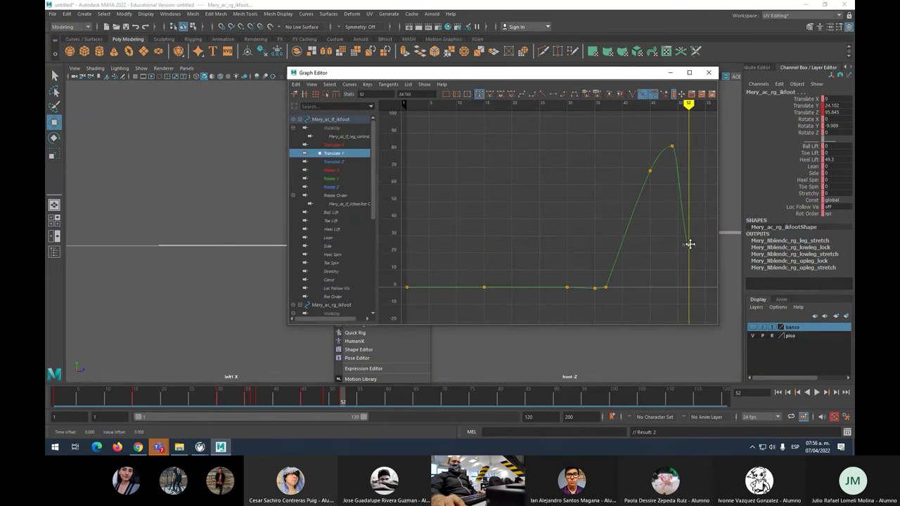
pyautogui.moveTo(691, 174); pyautogui.dragTo(691, 152, button='middle')
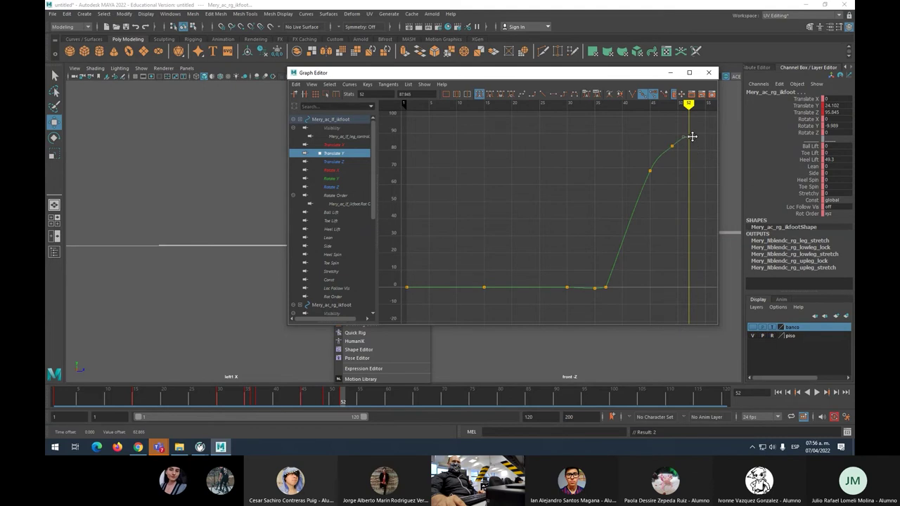
pyautogui.moveTo(630, 74); pyautogui.dragTo(772, 92)
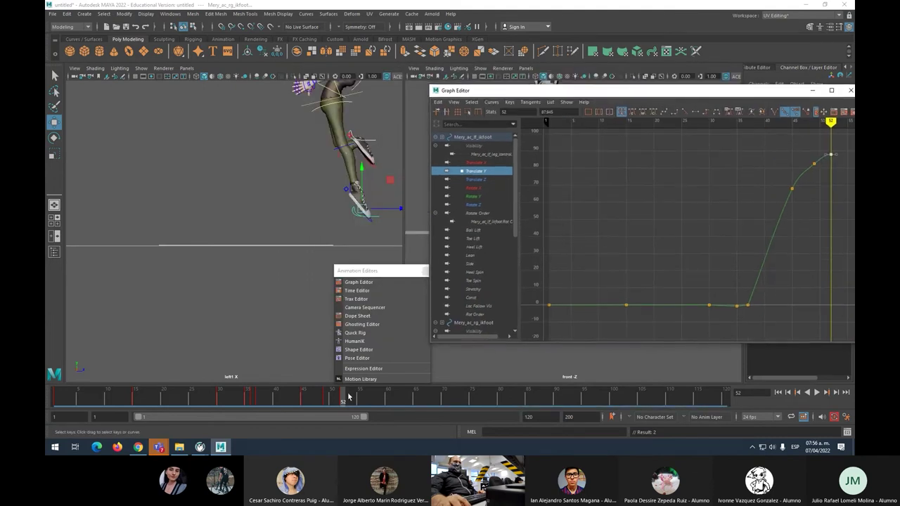
# Step: Delete both IK foot controls' keys at frame 52 and scrub through the jump, undoing the last small foot move
pyautogui.hotkey('alt', 'v')
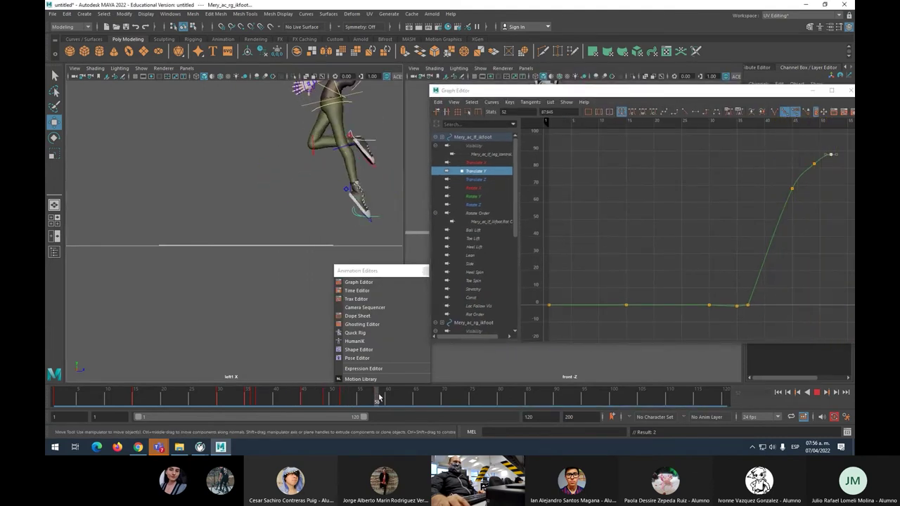
pyautogui.click(343, 401)
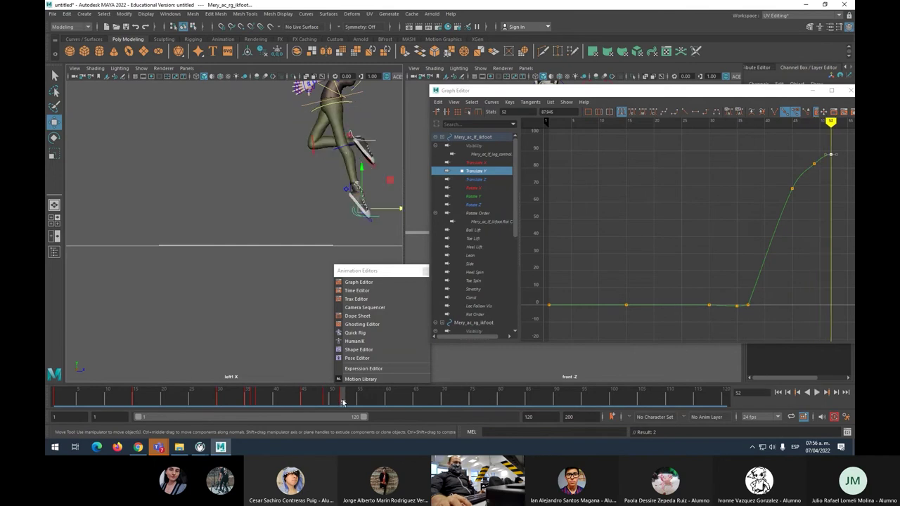
pyautogui.rightClick(343, 401)
pyautogui.click(361, 268)
pyautogui.hotkey('alt', 'v')
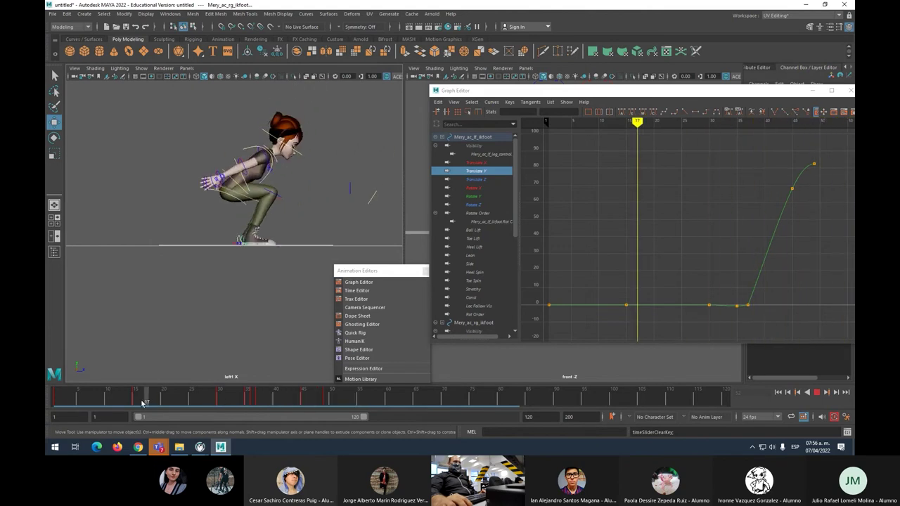
pyautogui.hotkey('alt', 'v')
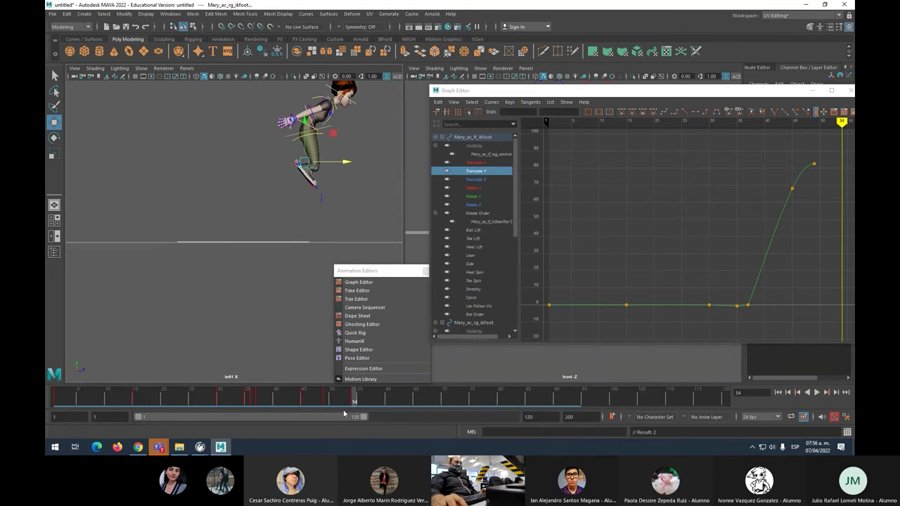
pyautogui.hotkey('ctrl', 'z')
pyautogui.hotkey('alt', 'v')
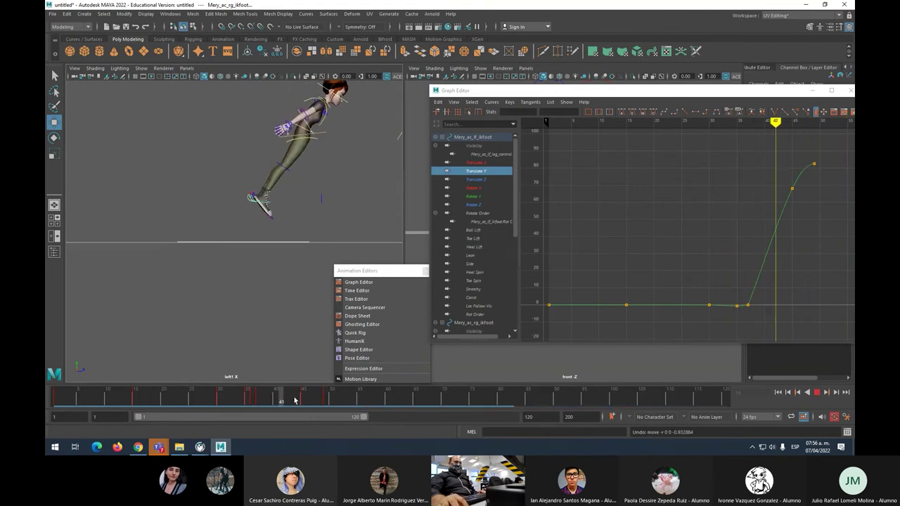
pyautogui.hotkey('alt', 'v')
# Step: At frame 52, reposition the torso control above the feet for the airborne pose and key it
pyautogui.click(290, 136)
pyautogui.moveTo(323, 132); pyautogui.dragTo(315, 104)
pyautogui.hotkey('ctrl', 'z')
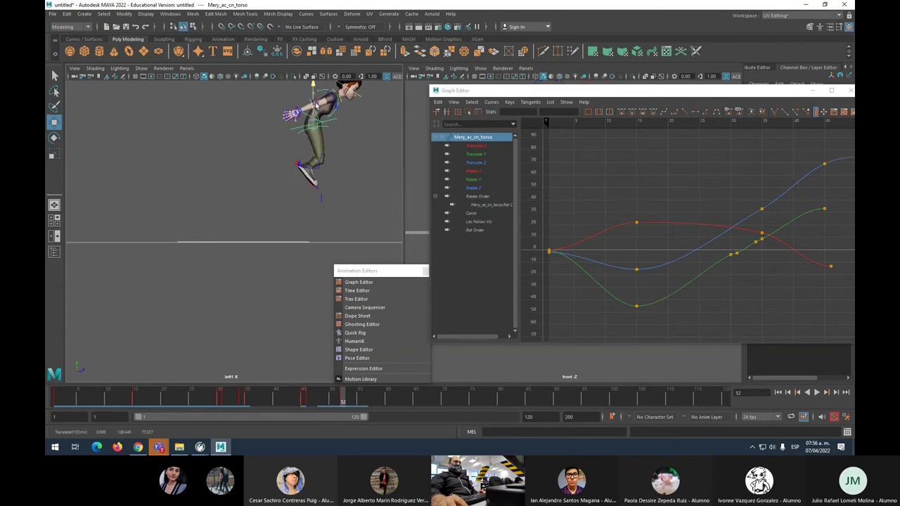
pyautogui.moveTo(342, 396)
pyautogui.mouseDown()
pyautogui.moveTo(175, 391)
pyautogui.moveTo(344, 392)
pyautogui.mouseUp()
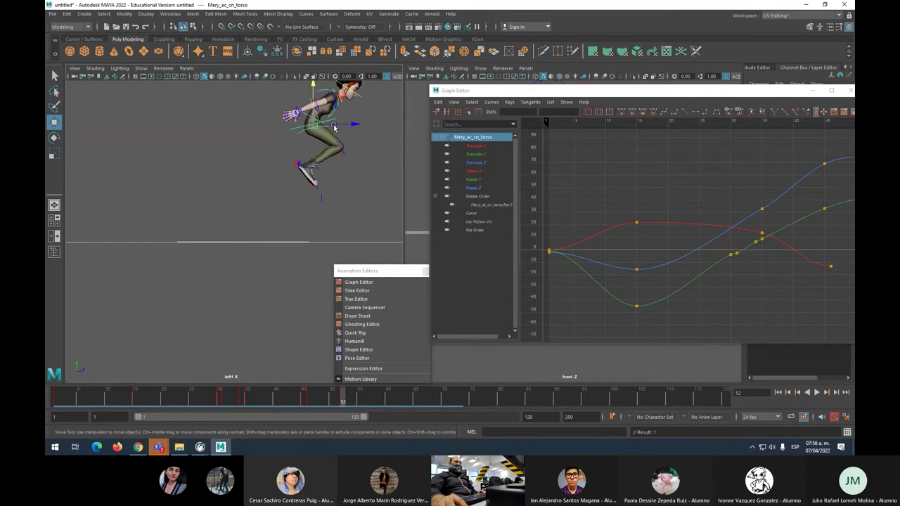
# Step: At frame 52, move both IK foot controls forward and down to extend the legs ahead of the body, and key them
pyautogui.click(301, 163)
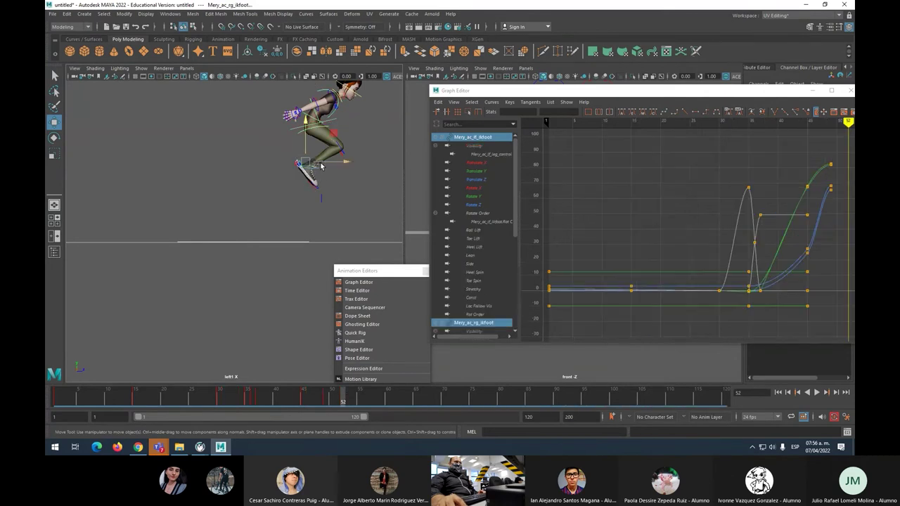
pyautogui.moveTo(305, 163); pyautogui.dragTo(348, 199)
pyautogui.press('s')
pyautogui.hotkey('alt', 'v')
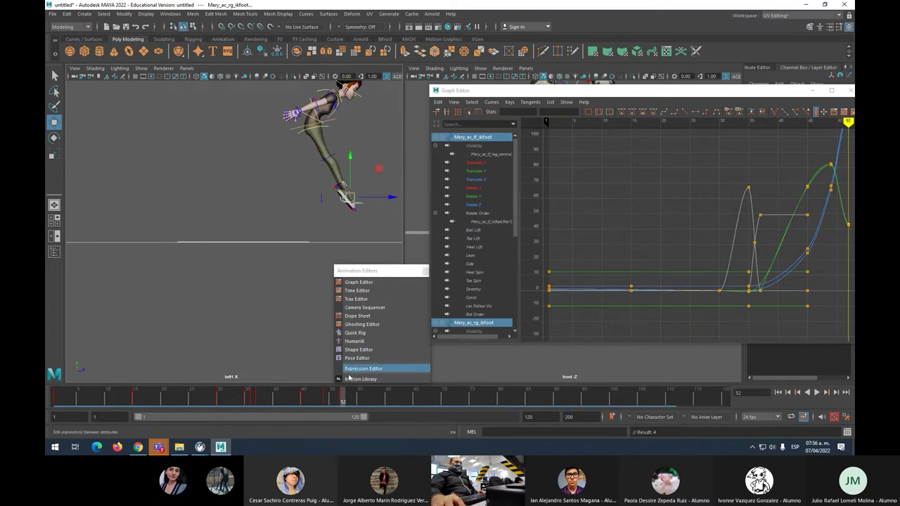
# Step: At frame 56, lower the torso and both IK foot controls together so the toes reach the floor, key them, and scrub the motion
pyautogui.click(364, 400)
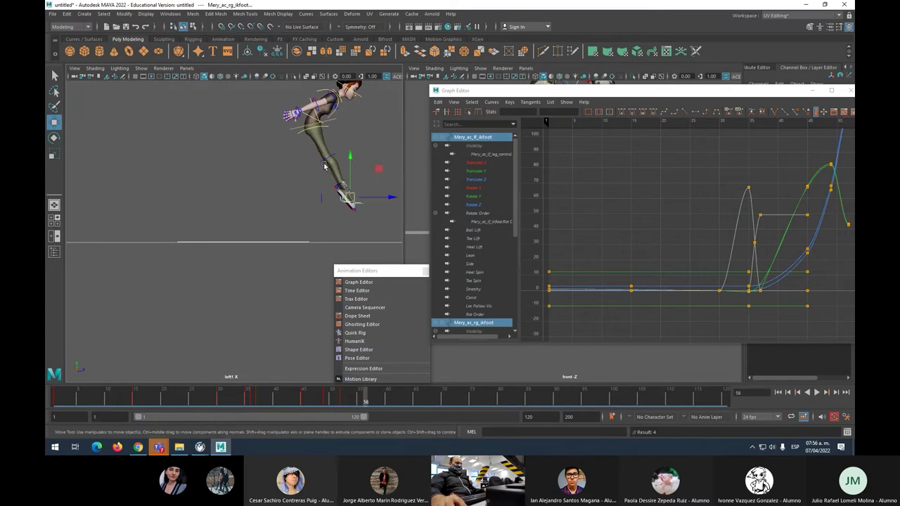
pyautogui.click(299, 128)
pyautogui.moveTo(313, 124); pyautogui.dragTo(328, 162)
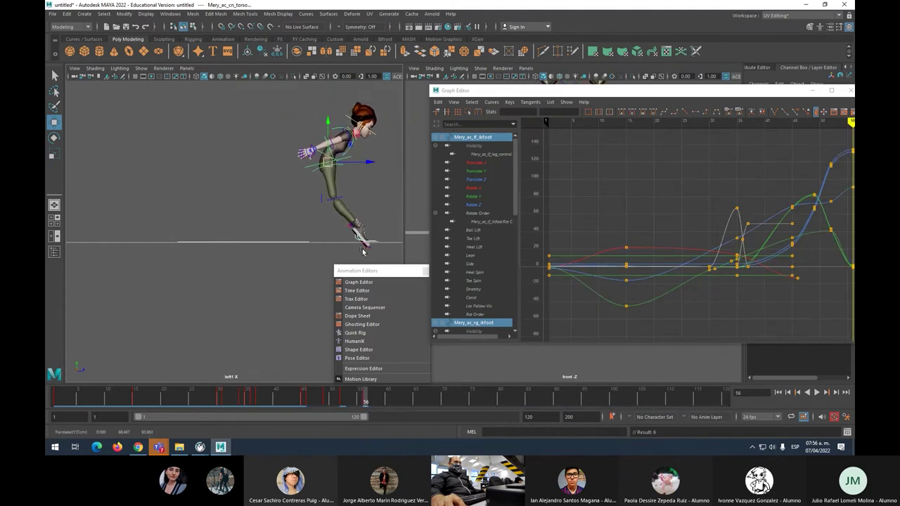
pyautogui.moveTo(356, 401)
pyautogui.mouseDown()
pyautogui.moveTo(236, 398)
pyautogui.moveTo(364, 399)
pyautogui.mouseUp()
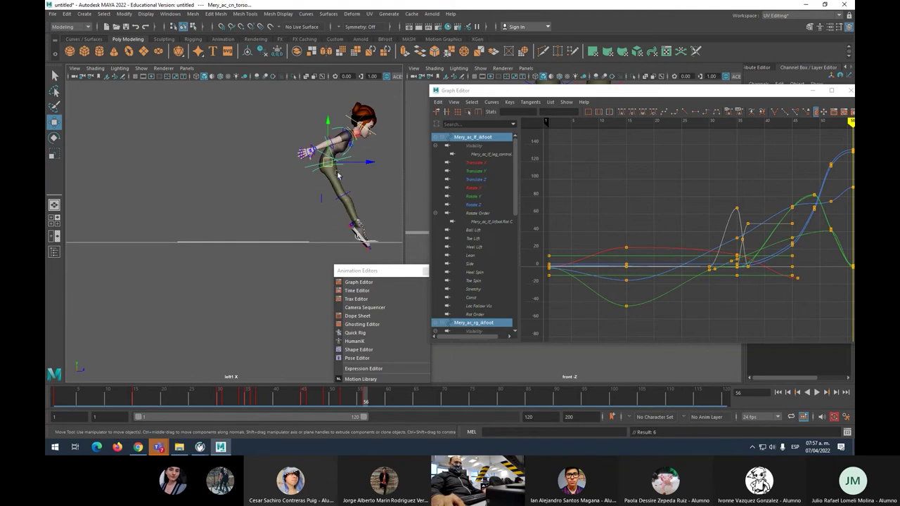
pyautogui.moveTo(327, 153); pyautogui.dragTo(328, 145)
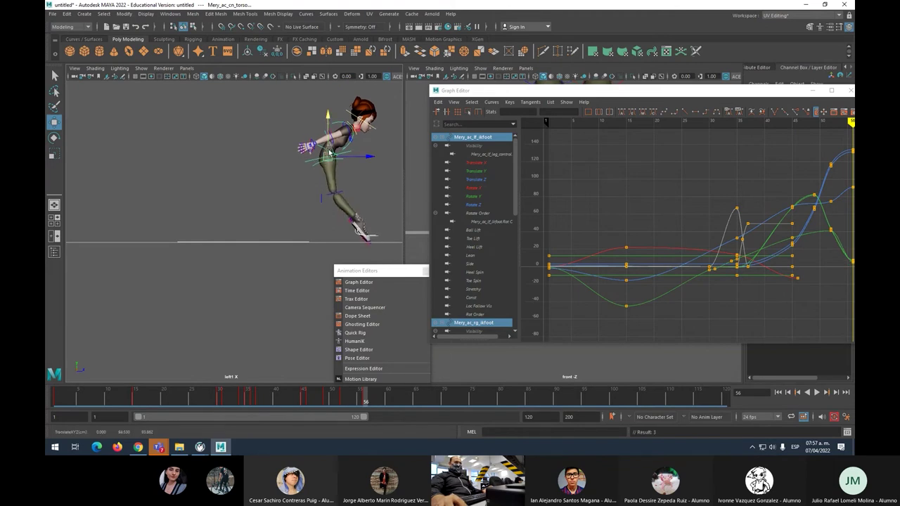
pyautogui.hotkey('alt', 'v')
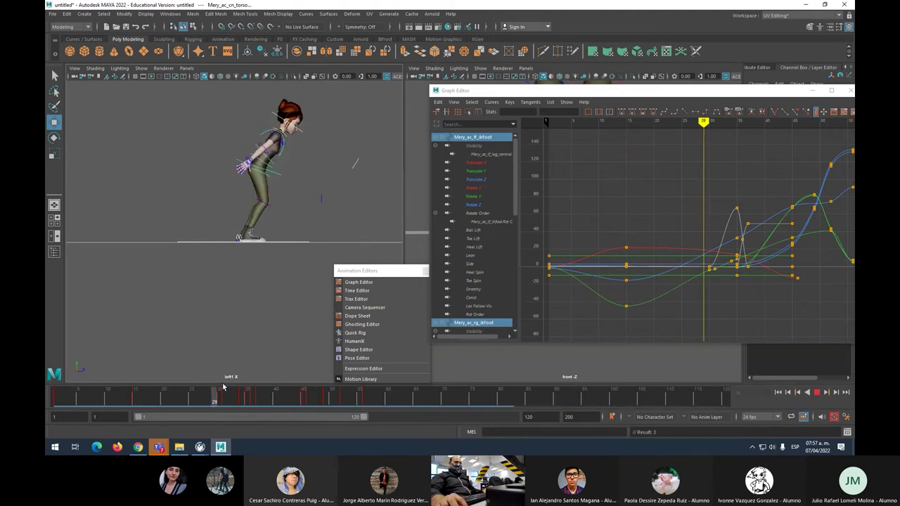
pyautogui.hotkey('alt', 'v')
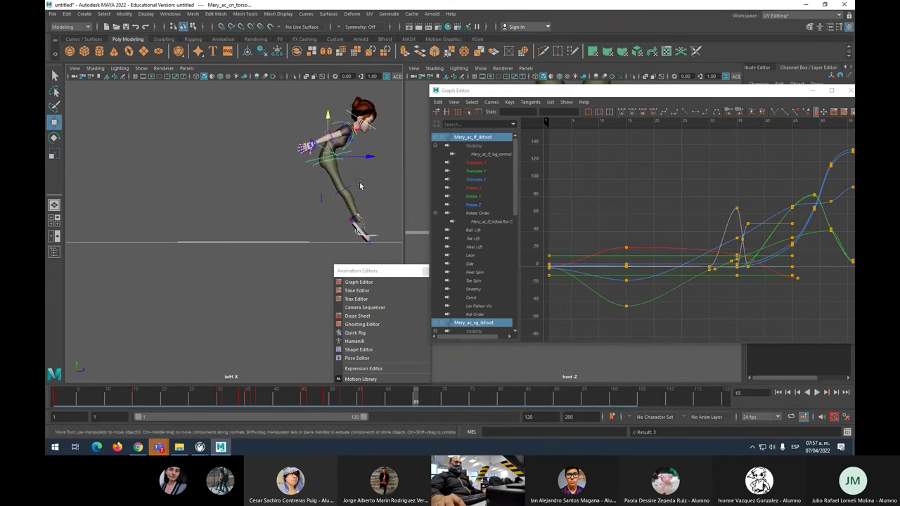
# Step: Select only the torso control and pull it down at frame 58
pyautogui.click(358, 185)
pyautogui.click(327, 175)
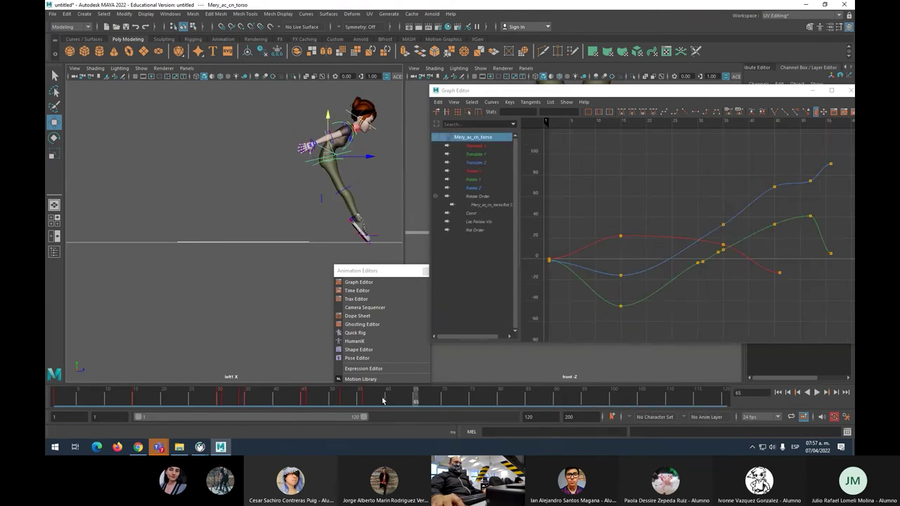
pyautogui.hotkey('alt', 'v')
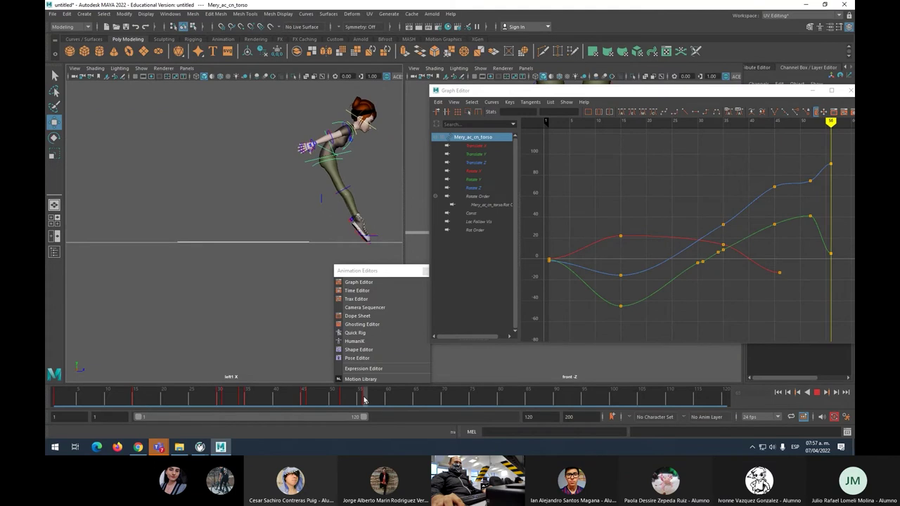
pyautogui.hotkey('alt', 'v')
pyautogui.moveTo(366, 397); pyautogui.dragTo(377, 397)
pyautogui.moveTo(330, 154); pyautogui.dragTo(330, 177)
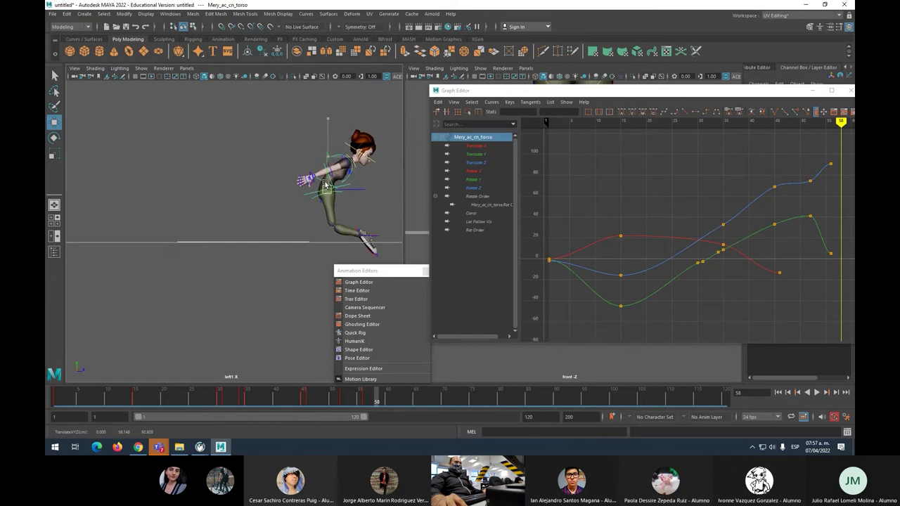
# Step: At frame 58, raise the torso control and shift it slightly back until the legs are nearly straight
pyautogui.scroll(3, 365, 233)
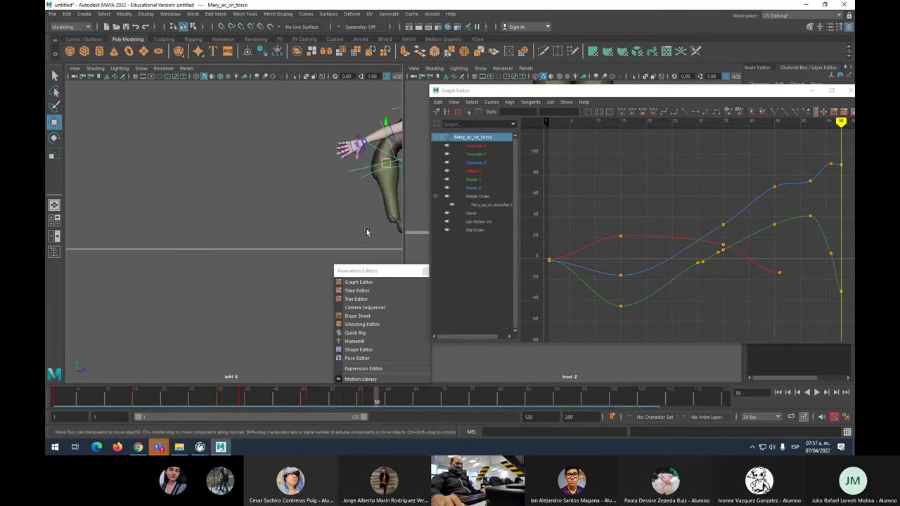
pyautogui.press('f')
pyautogui.moveTo(307, 244); pyautogui.dragTo(287, 221, button='middle')
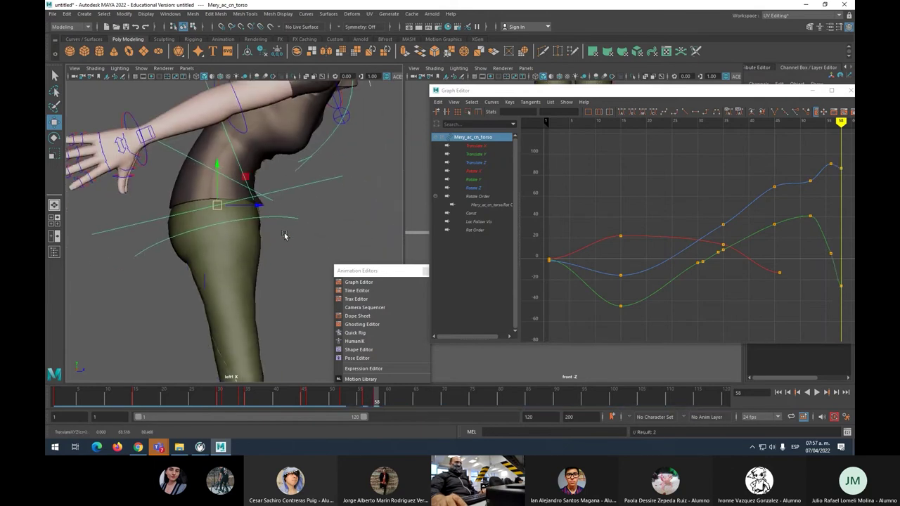
pyautogui.scroll(-5, 284, 271)
pyautogui.moveTo(283, 279); pyautogui.dragTo(269, 203, button='middle')
pyautogui.moveTo(359, 273); pyautogui.dragTo(479, 255)
pyautogui.scroll(-1, 328, 299)
pyautogui.scroll(3, 327, 308)
pyautogui.moveTo(374, 399)
pyautogui.mouseDown()
pyautogui.moveTo(283, 398)
pyautogui.moveTo(375, 399)
pyautogui.mouseUp()
pyautogui.scroll(-5, 341, 317)
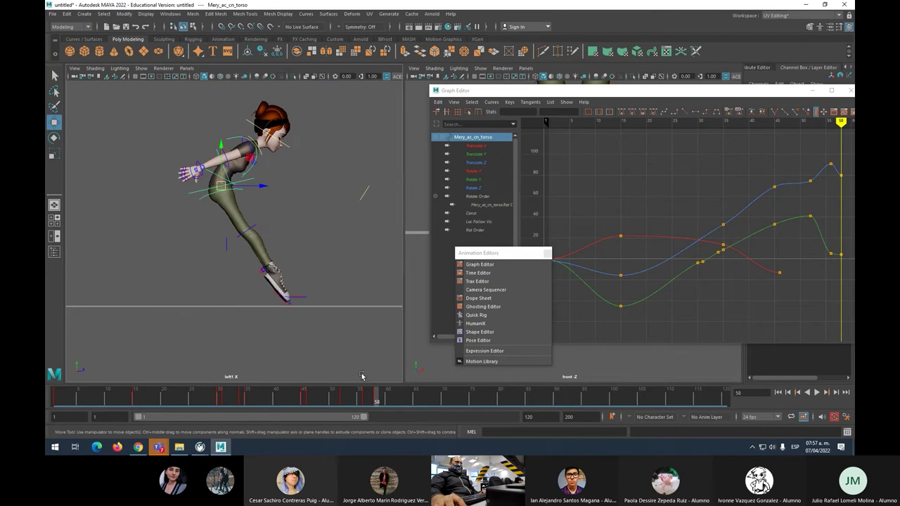
# Step: At frame 58, adjust and key both IK foot controls, then shift them with the torso slightly forward and down and key again
pyautogui.click(286, 294)
pyautogui.moveTo(291, 276); pyautogui.dragTo(295, 281)
pyautogui.press('s')
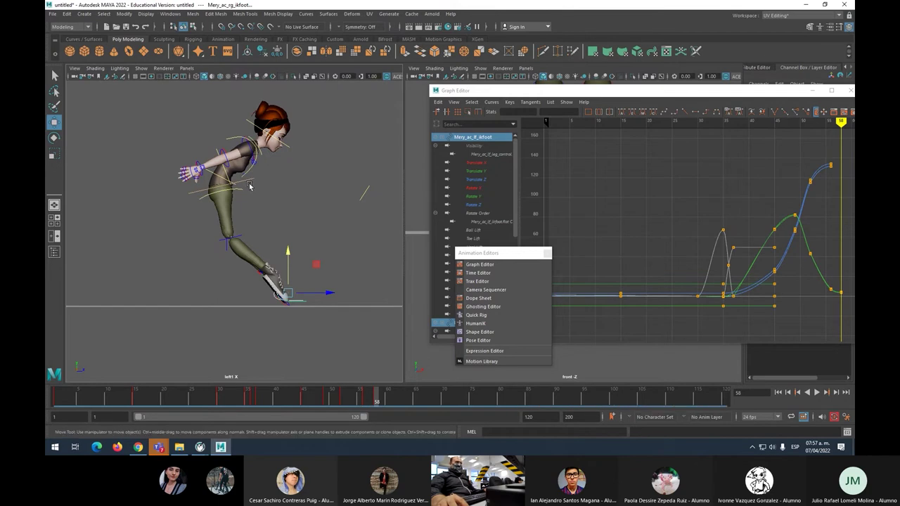
pyautogui.click(248, 185)
pyautogui.moveTo(225, 191); pyautogui.dragTo(233, 196)
pyautogui.press('s')
# Step: At frame 61, lower the torso control alone to begin bending the knees for the landing
pyautogui.moveTo(374, 400); pyautogui.dragTo(392, 409)
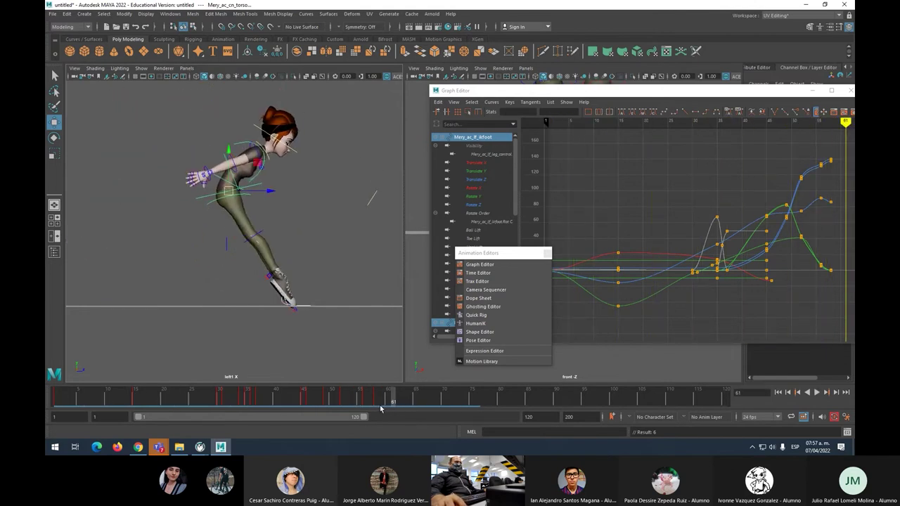
pyautogui.click(287, 240)
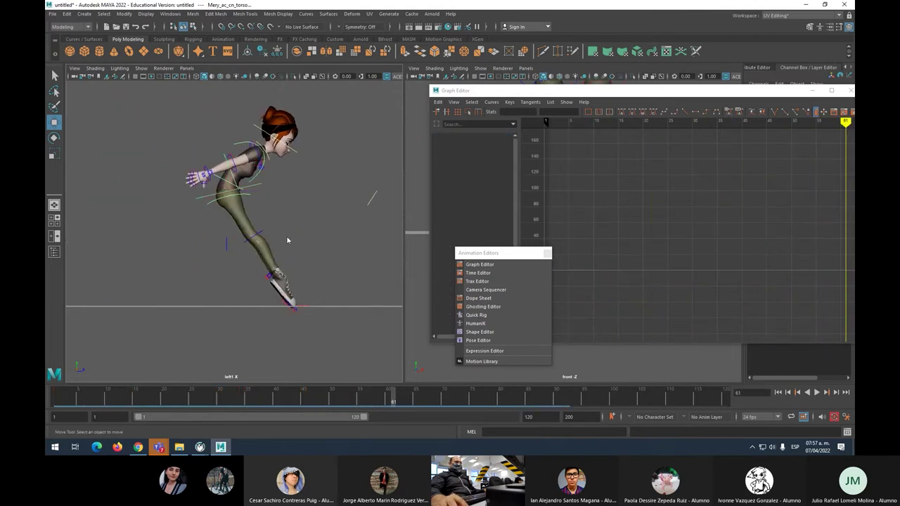
pyautogui.click(217, 195)
pyautogui.moveTo(227, 191); pyautogui.dragTo(228, 203)
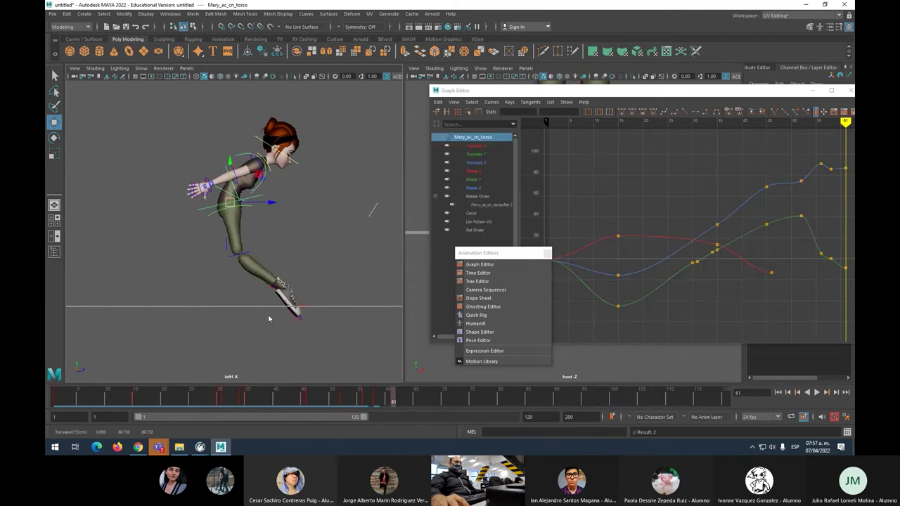
pyautogui.scroll(3, 295, 331)
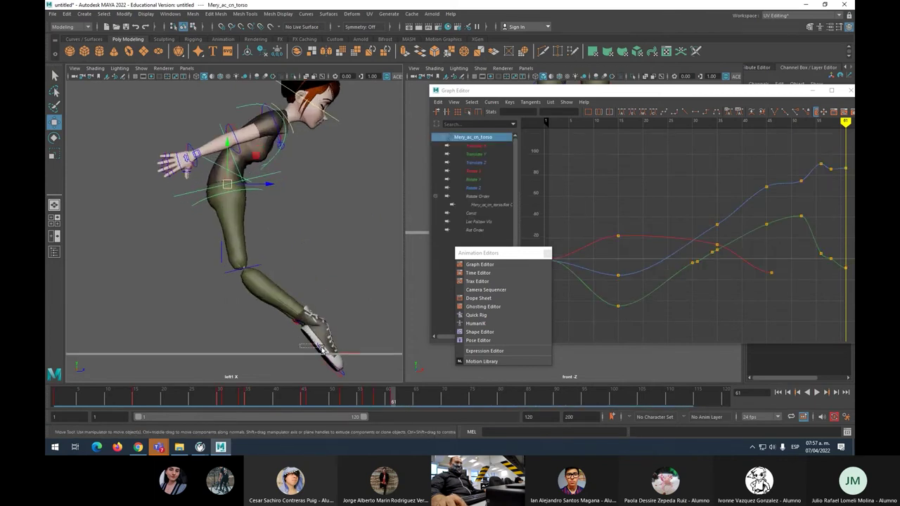
# Step: At frame 61, set Heel Lift to 0 on both IK foot controls so the feet lie flat
pyautogui.moveTo(318, 348); pyautogui.dragTo(319, 349)
pyautogui.scroll(3, 330, 337)
pyautogui.scroll(-5, 394, 327)
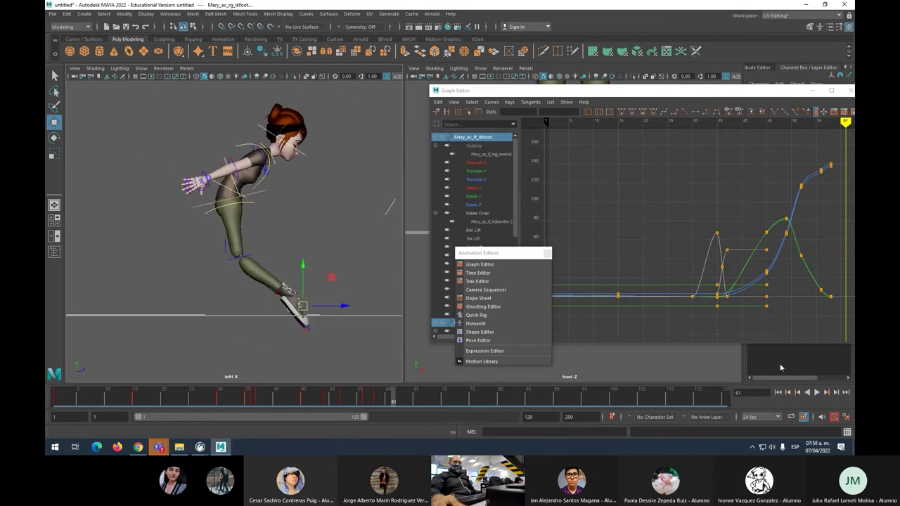
pyautogui.moveTo(728, 96); pyautogui.dragTo(607, 117)
pyautogui.click(732, 111)
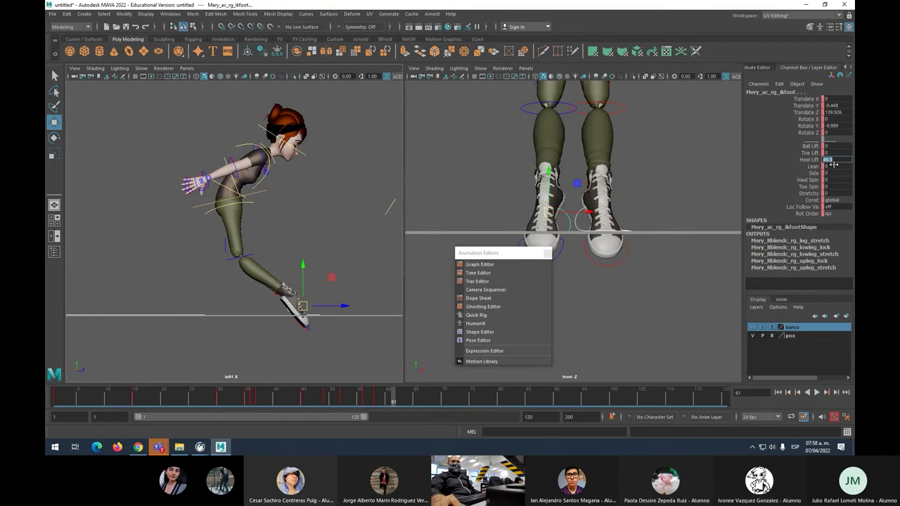
pyautogui.press('Return')
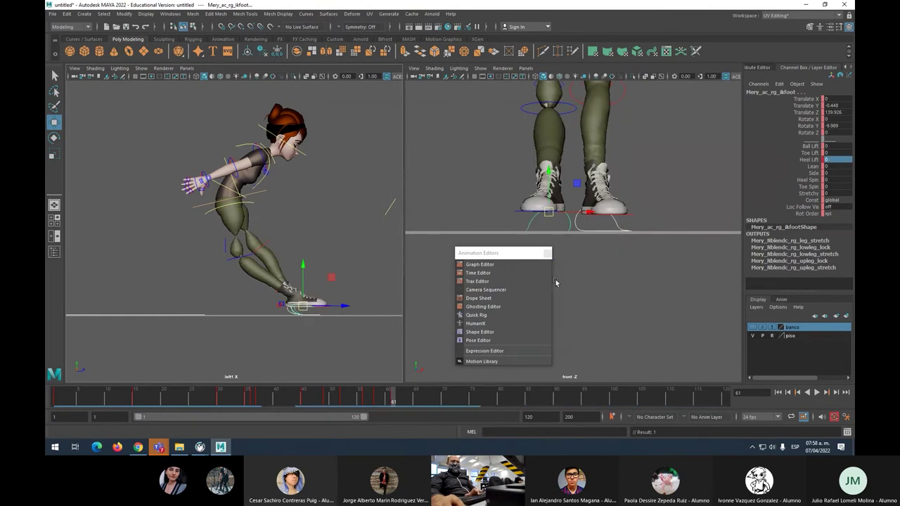
pyautogui.moveTo(392, 399); pyautogui.dragTo(366, 399)
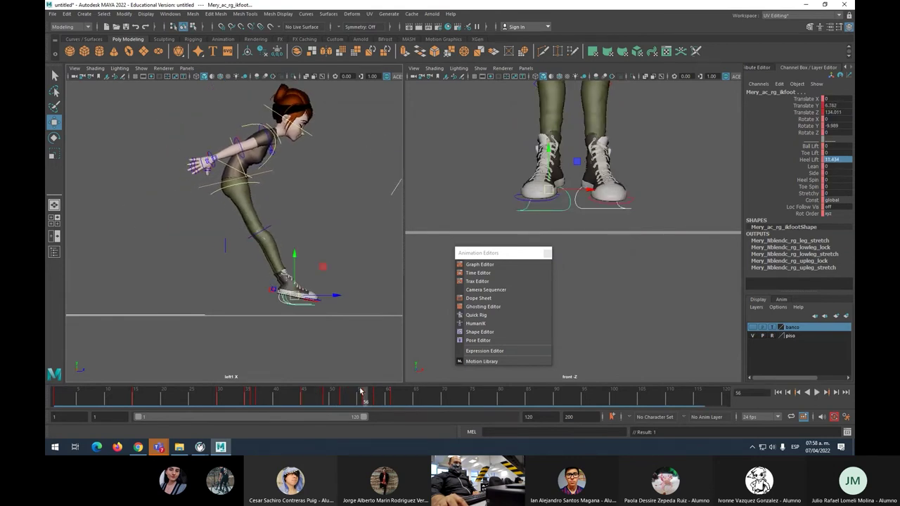
pyautogui.press('s')
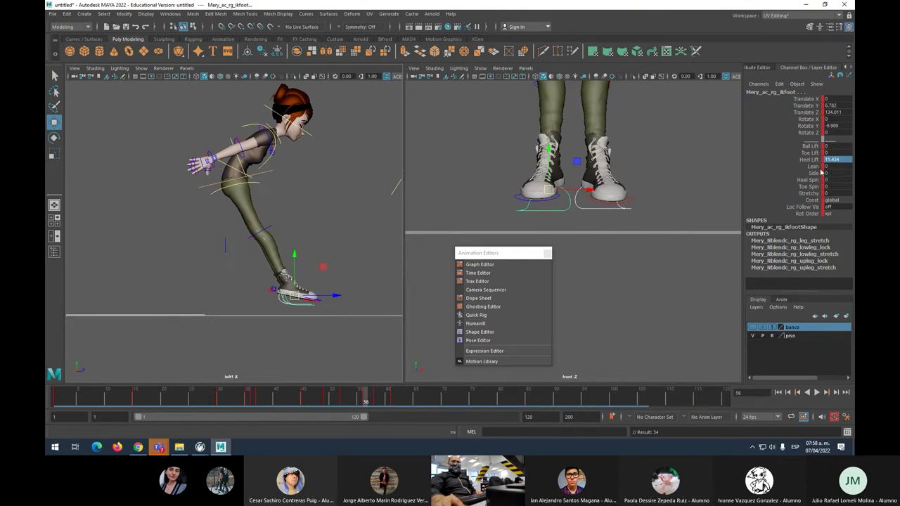
pyautogui.click(376, 400)
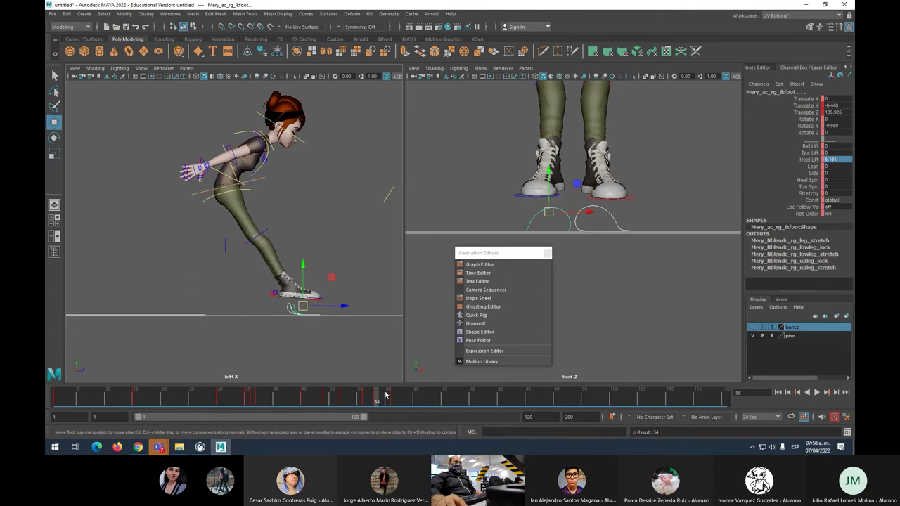
pyautogui.click(807, 160)
pyautogui.moveTo(358, 250); pyautogui.dragTo(366, 416, button='middle')
# Step: Delete the keys of both IK foot controls at frames 56 and 58
pyautogui.moveTo(375, 401)
pyautogui.mouseDown()
pyautogui.moveTo(352, 402)
pyautogui.moveTo(395, 402)
pyautogui.moveTo(368, 400)
pyautogui.mouseUp()
pyautogui.rightClick(366, 400)
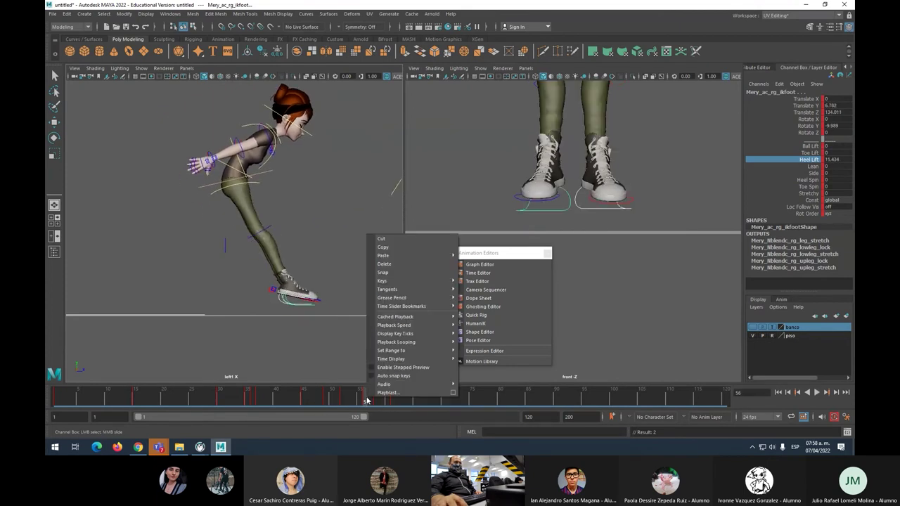
pyautogui.click(384, 264)
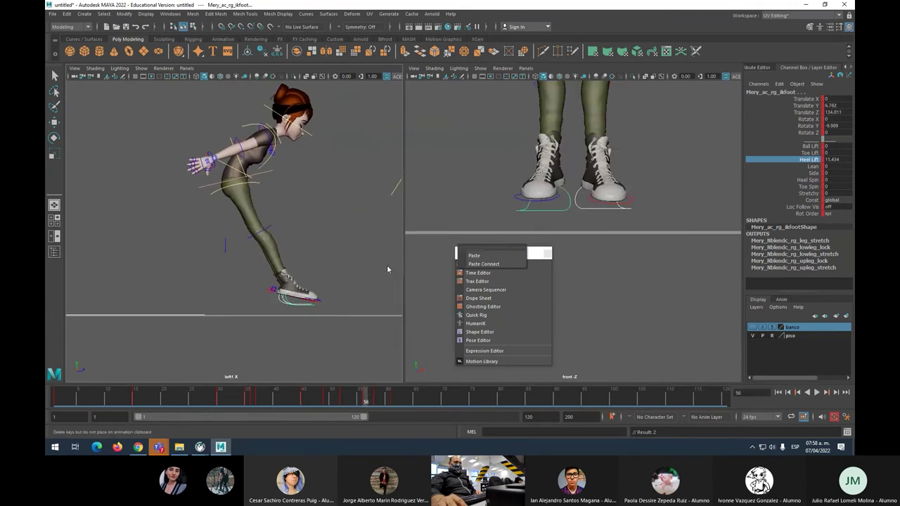
pyautogui.click(378, 400)
pyautogui.rightClick(378, 400)
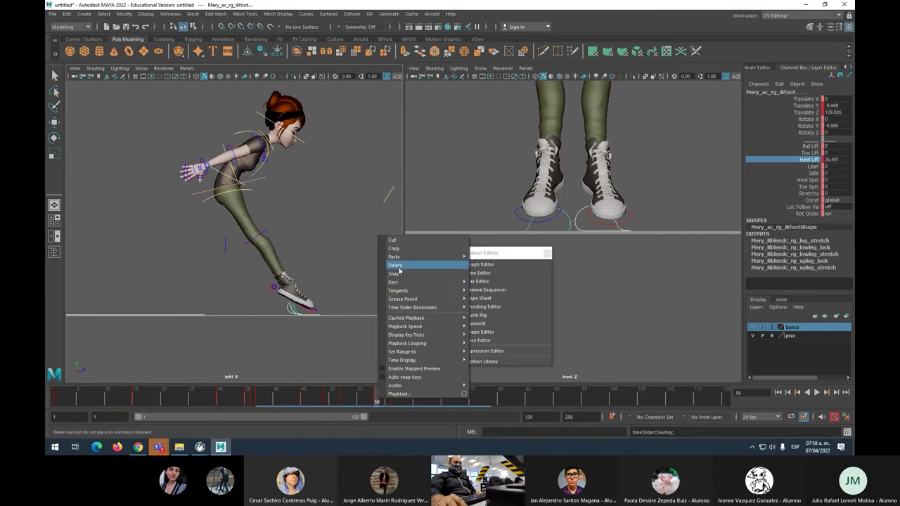
pyautogui.click(398, 265)
# Step: At frame 61, move both IK foot controls forward and down until the soles reach the floor
pyautogui.click(392, 401)
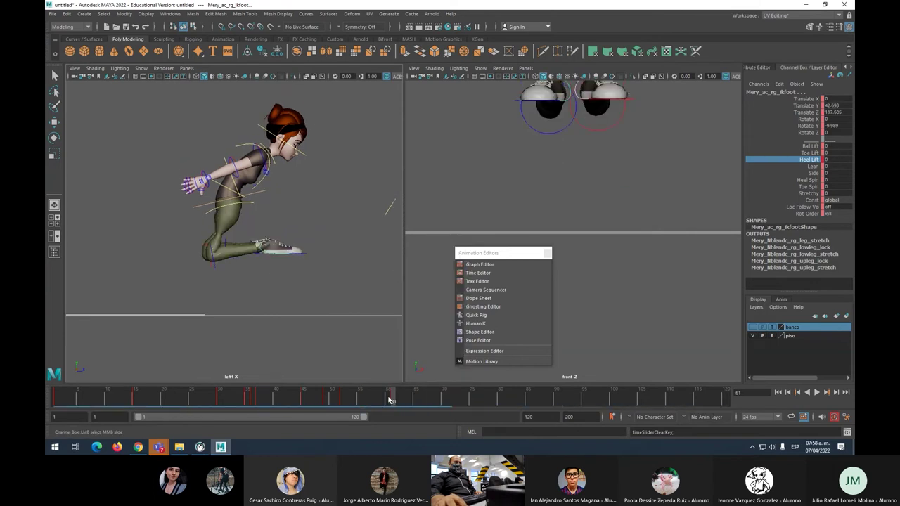
pyautogui.press('w')
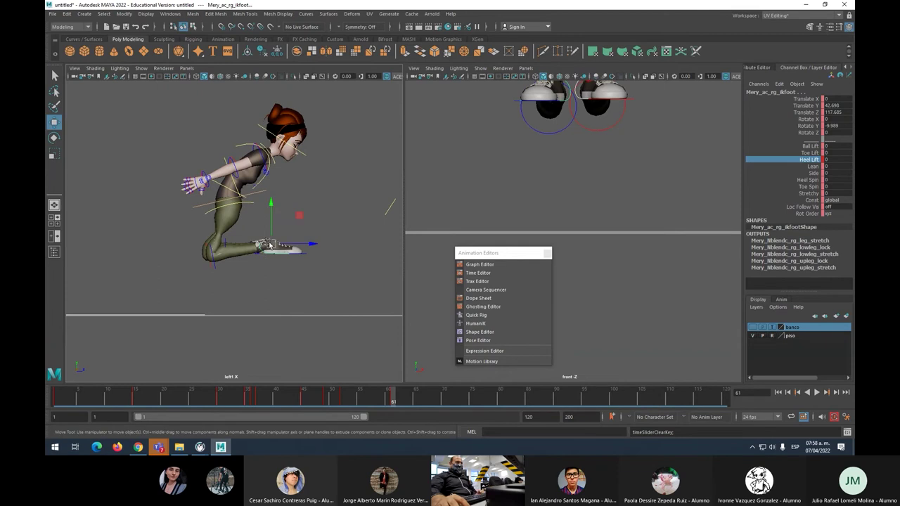
pyautogui.moveTo(264, 255); pyautogui.dragTo(332, 304)
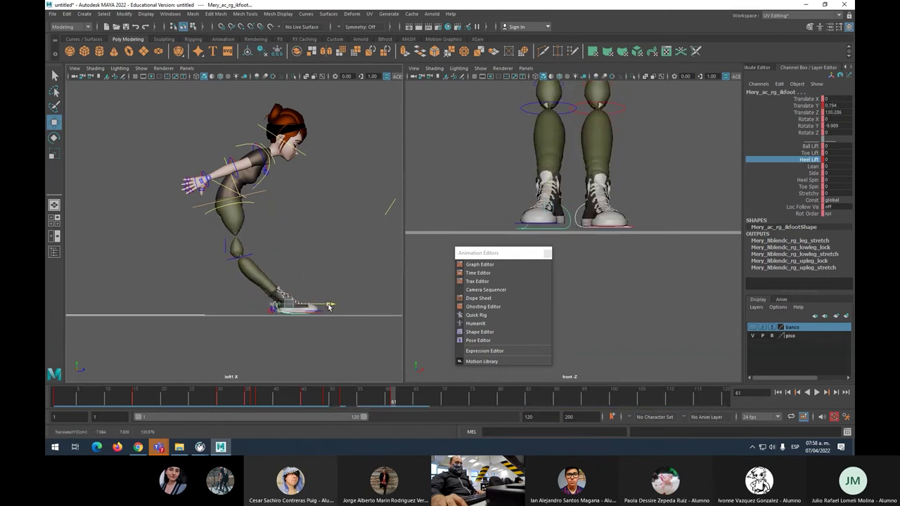
pyautogui.scroll(3, 306, 316)
pyautogui.press('f')
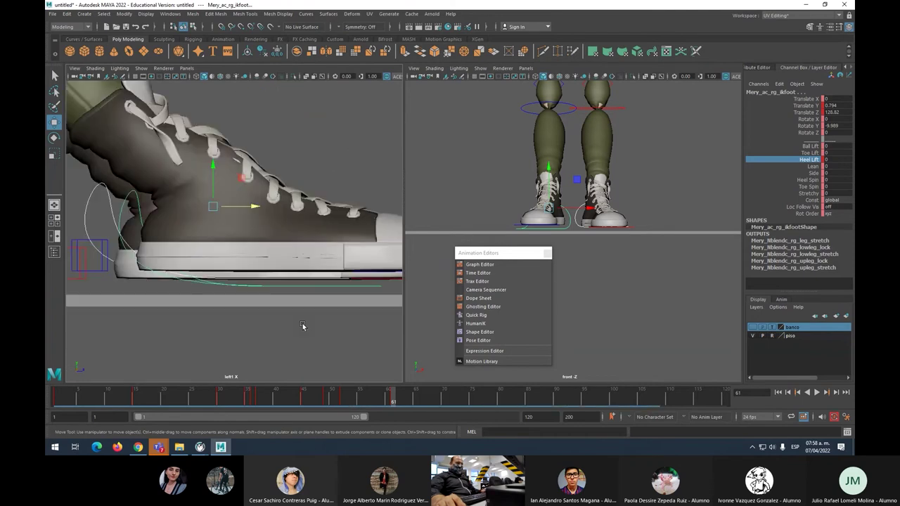
pyautogui.moveTo(214, 186); pyautogui.dragTo(154, 240)
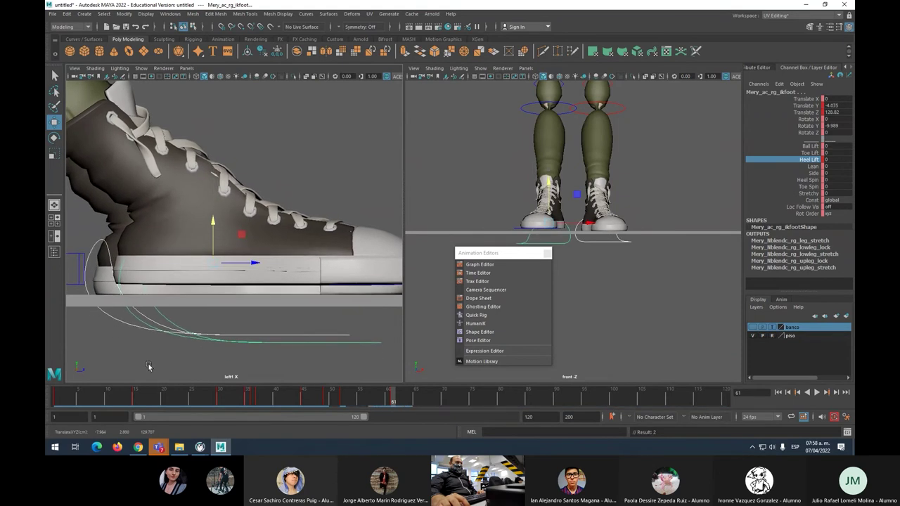
# Step: At frame 61, lower the right IK foot control alone to set its sole on the floor, and play back the landing
pyautogui.click(140, 300)
pyautogui.click(146, 292)
pyautogui.moveTo(214, 241); pyautogui.dragTo(97, 290)
pyautogui.moveTo(244, 317)
pyautogui.mouseDown()
pyautogui.moveTo(227, 313)
pyautogui.moveTo(246, 313)
pyautogui.mouseUp()
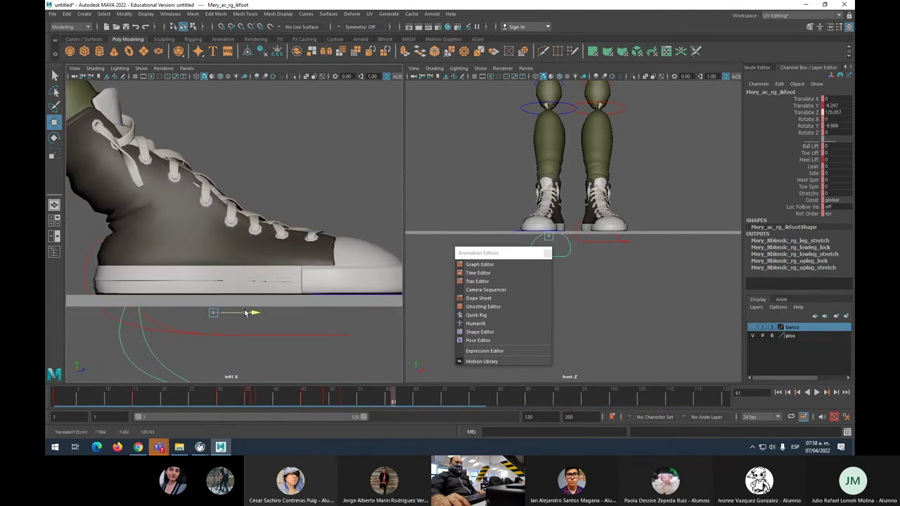
pyautogui.scroll(-10, 354, 369)
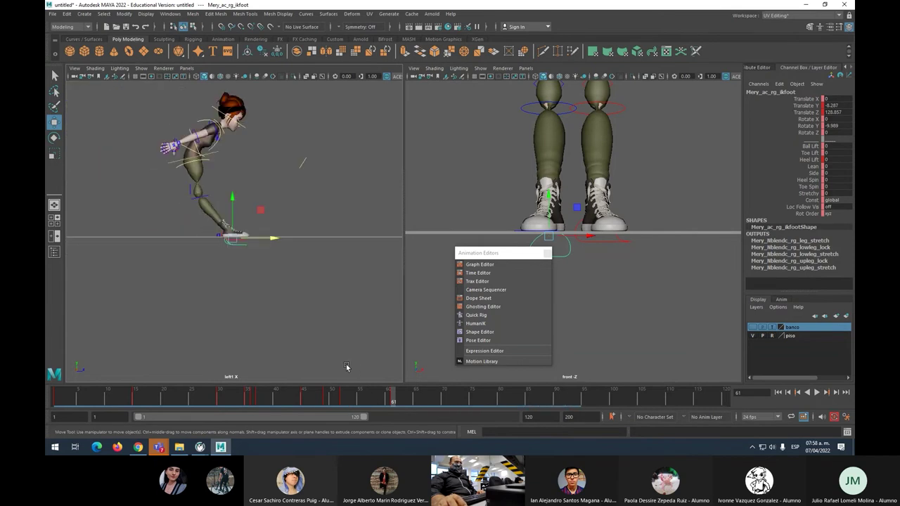
pyautogui.hotkey('alt', 'v')
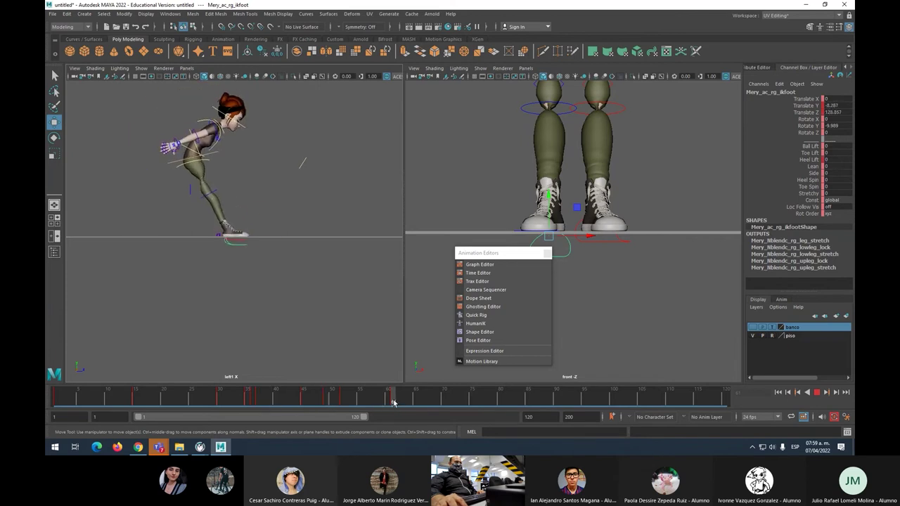
pyautogui.hotkey('alt', 'v')
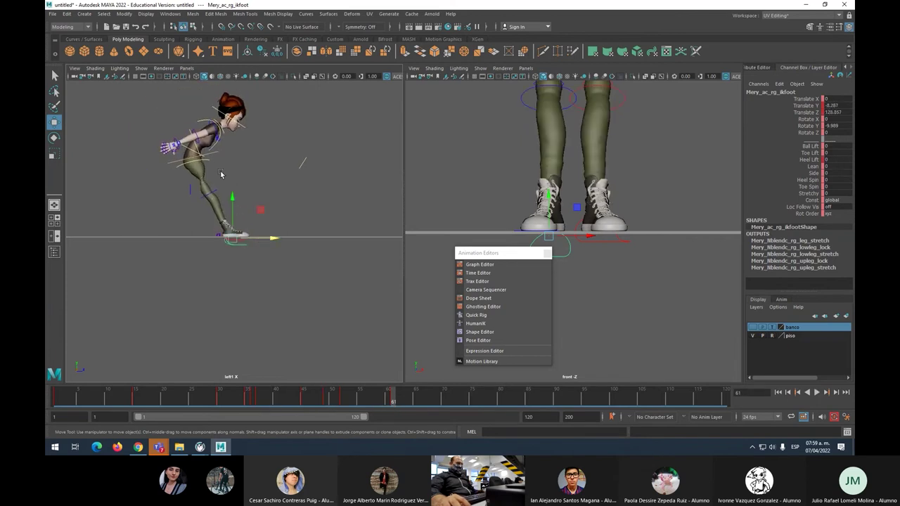
# Step: At frame 61, move the torso control and the right IK foot control forward together
pyautogui.click(215, 156)
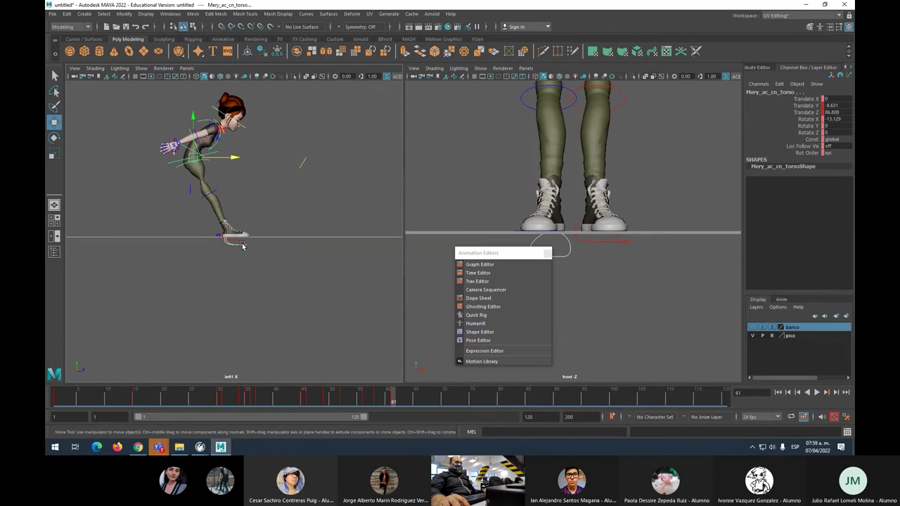
pyautogui.moveTo(220, 161); pyautogui.dragTo(239, 170)
pyautogui.click(228, 284)
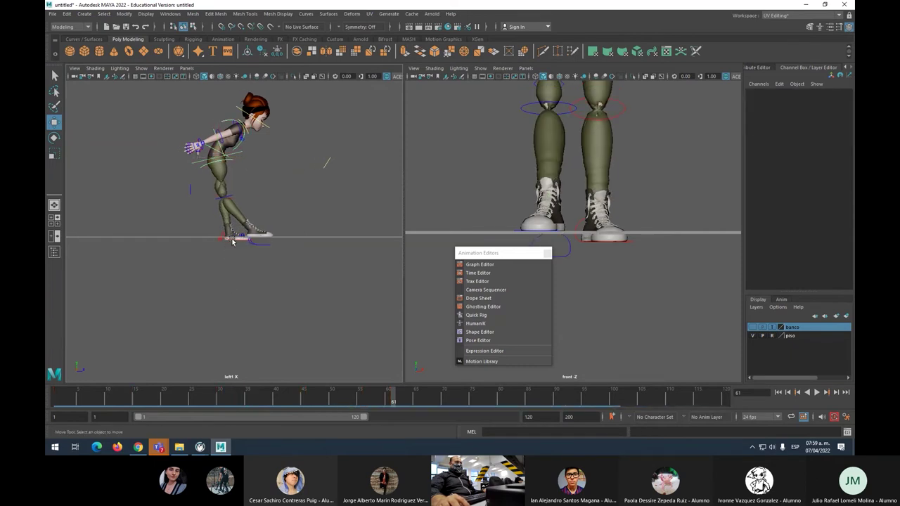
# Step: At frame 61, raise the left IK foot control to floor level and lower the torso control to bend the knees
pyautogui.click(232, 240)
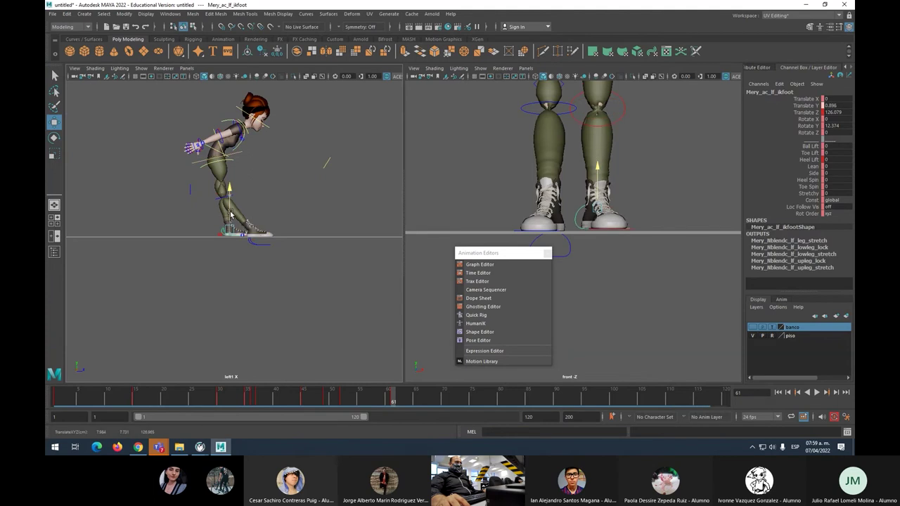
pyautogui.click(242, 161)
pyautogui.click(236, 158)
pyautogui.moveTo(220, 143); pyautogui.dragTo(219, 155)
# Step: Play back the jump animation with the full character framed in both the side and front views
pyautogui.moveTo(386, 403); pyautogui.dragTo(131, 399)
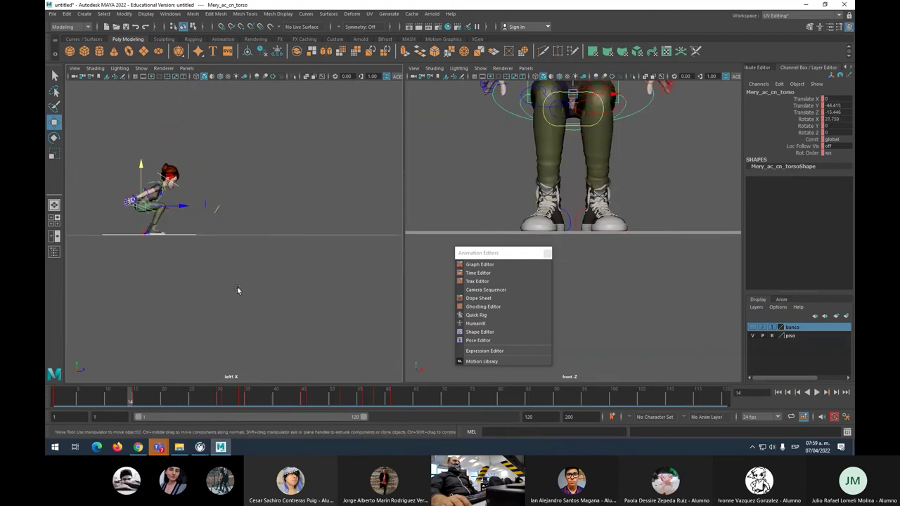
pyautogui.scroll(-2, 290, 283)
pyautogui.scroll(-8, 599, 149)
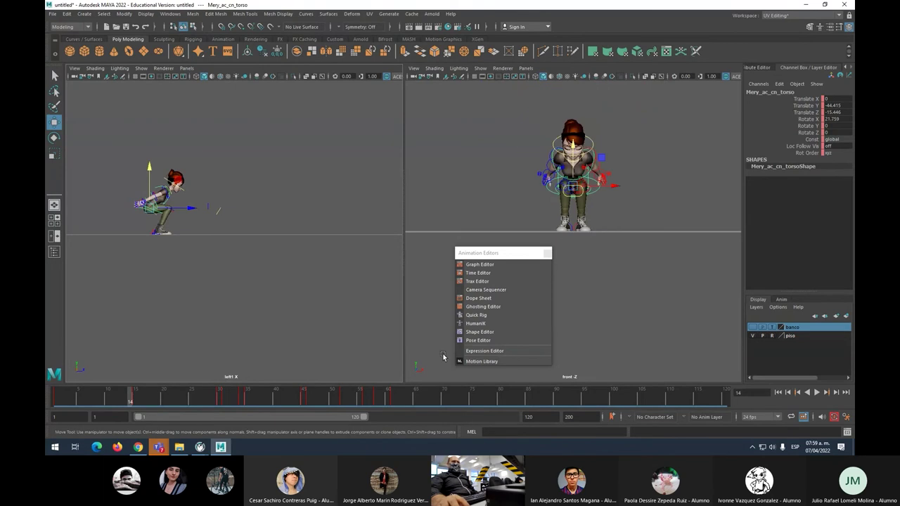
pyautogui.hotkey('alt', 'v')
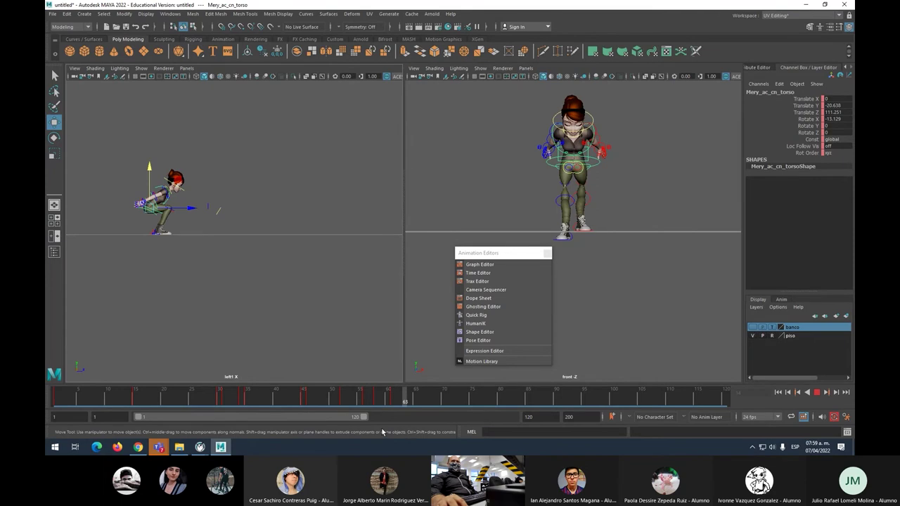
pyautogui.hotkey('alt', 'v')
pyautogui.click(229, 219)
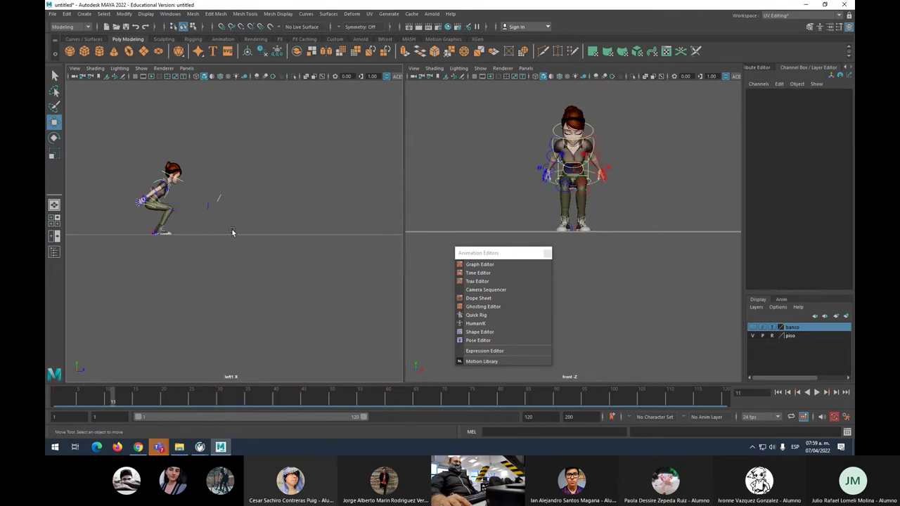
pyautogui.hotkey('alt', 'v')
# Step: Replace the current jump scene with a new empty scene
pyautogui.click(807, 5)
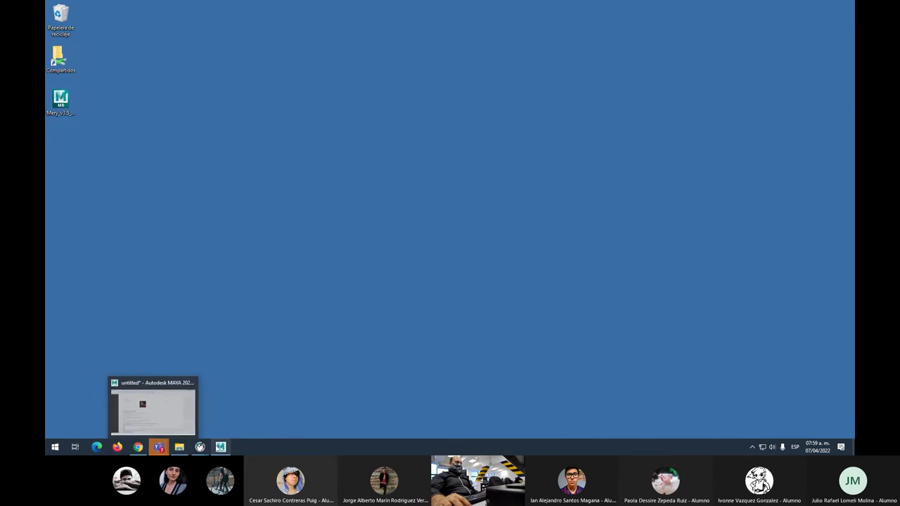
pyautogui.click(220, 447)
pyautogui.click(53, 13)
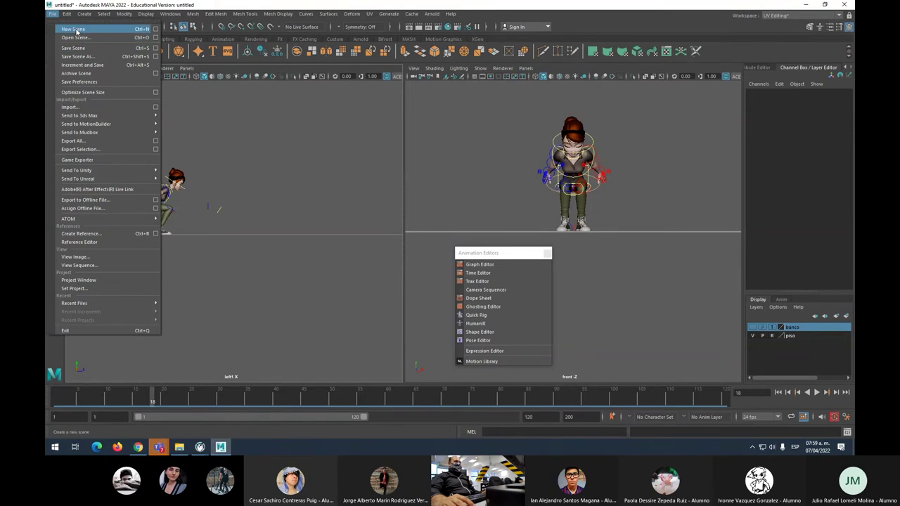
pyautogui.click(70, 28)
pyautogui.click(451, 225)
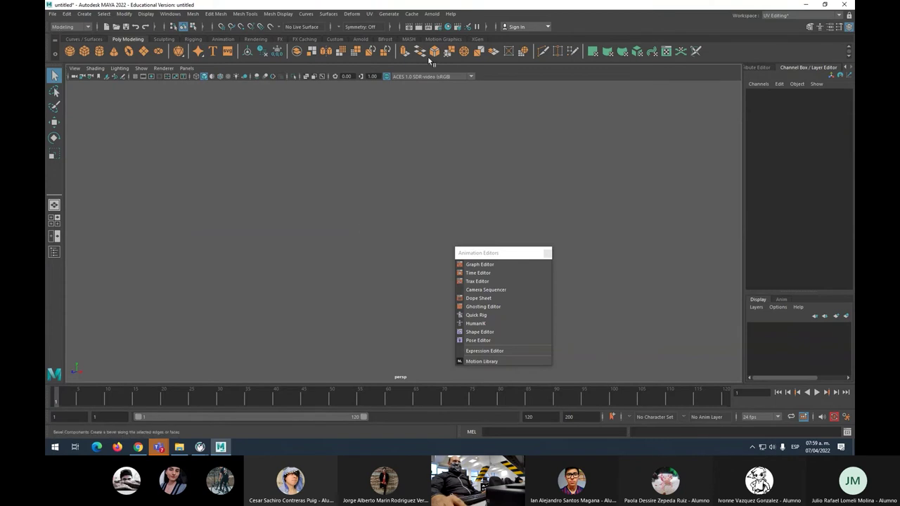
# Step: Bring the Mery character file from the desktop into the empty scene and close the floating Animation Editors palette
pyautogui.click(825, 5)
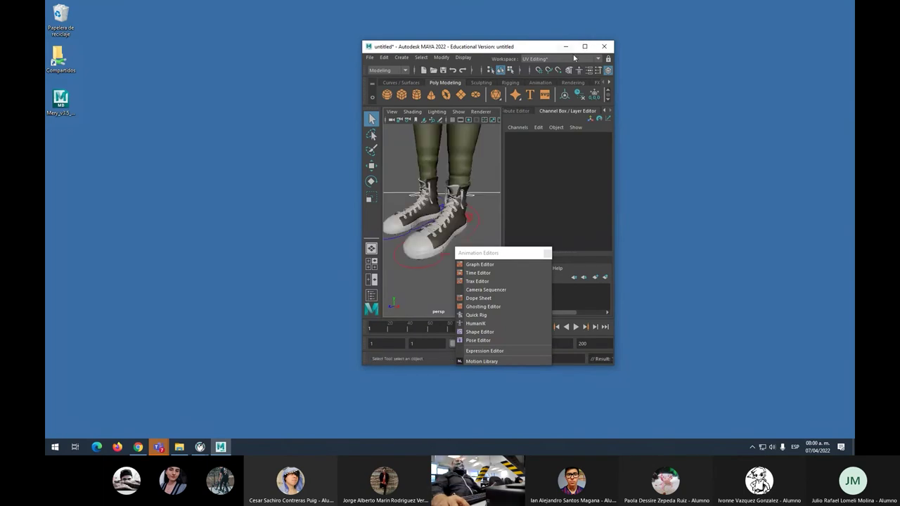
pyautogui.click(585, 48)
pyautogui.moveTo(509, 252); pyautogui.dragTo(716, 202)
pyautogui.click(753, 205)
pyautogui.scroll(-10, 500, 246)
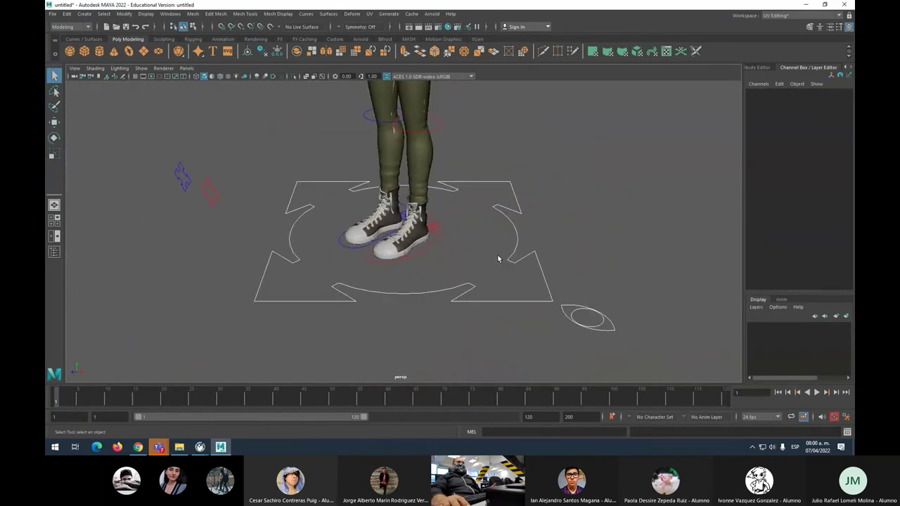
# Step: Create a polygon cylinder at the character's feet and scale it uniformly to about 17.68
pyautogui.click(99, 51)
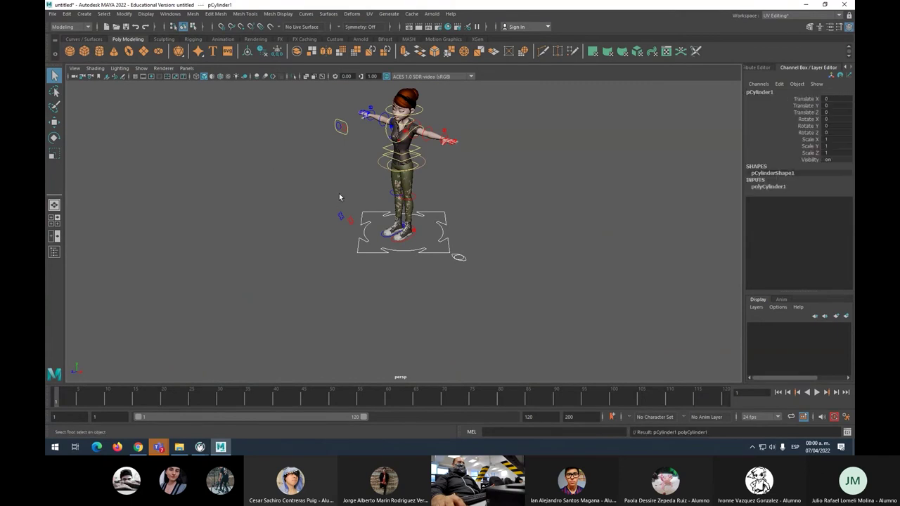
pyautogui.press('r')
pyautogui.moveTo(397, 232); pyautogui.dragTo(398, 111)
pyautogui.moveTo(404, 232); pyautogui.dragTo(398, 28)
pyautogui.moveTo(405, 232); pyautogui.dragTo(427, 220)
pyautogui.click(158, 135)
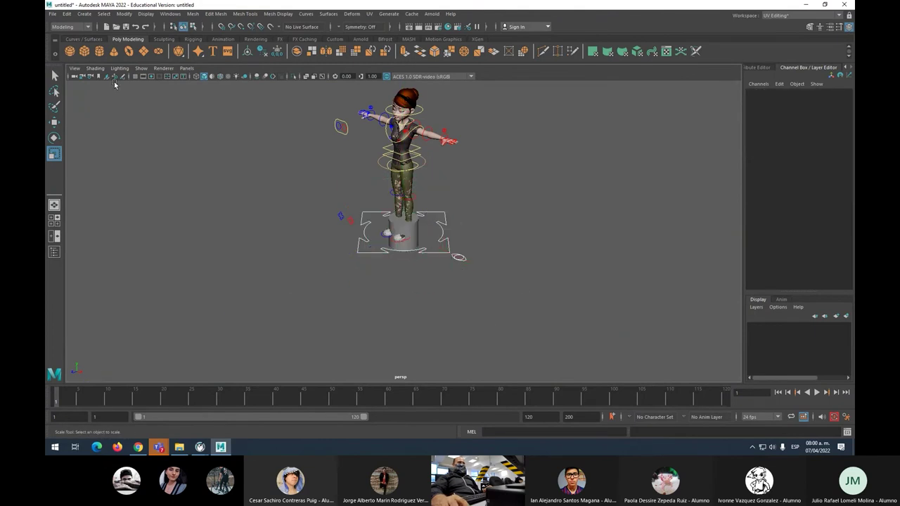
# Step: Split the workspace into two side-by-side views and frame the cylinder in the side view
pyautogui.click(185, 69)
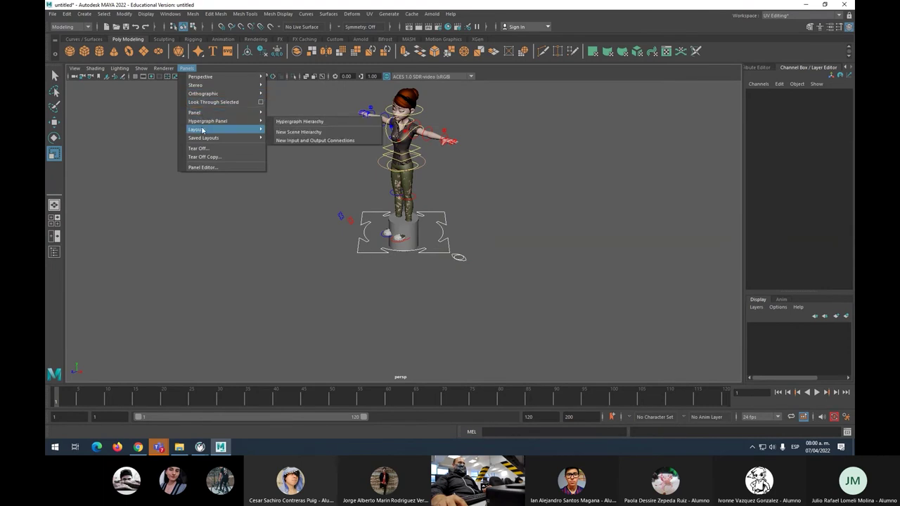
pyautogui.moveTo(232, 129)
pyautogui.click(310, 138)
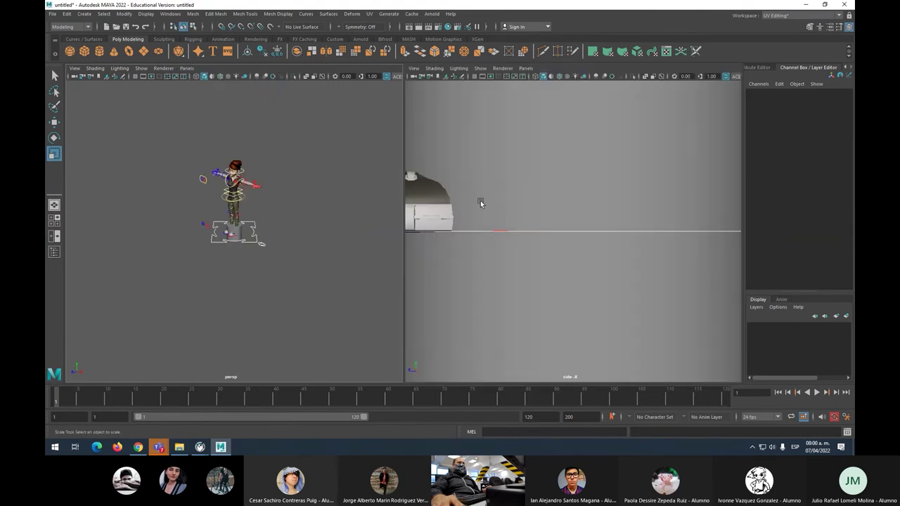
pyautogui.press('f')
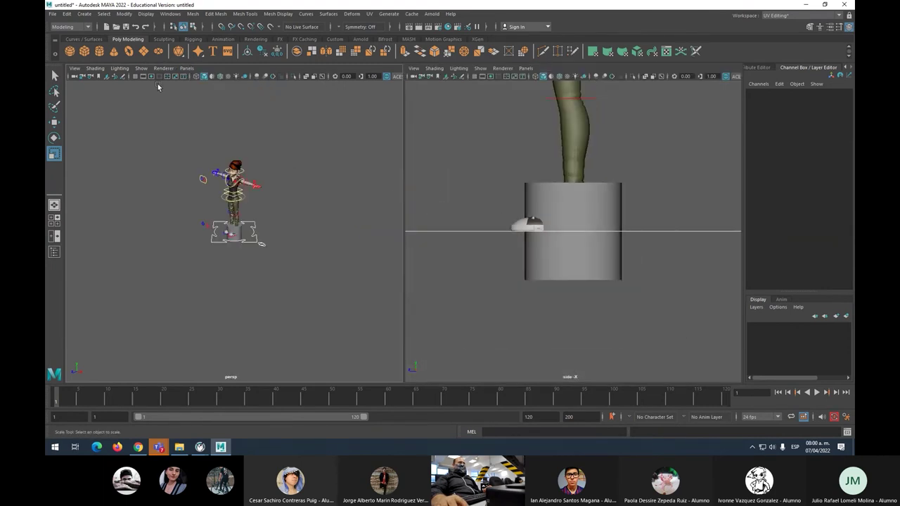
# Step: Change the perspective view to a new left orthographic view and frame the character's legs and cylinder
pyautogui.click(187, 68)
pyautogui.moveTo(214, 94)
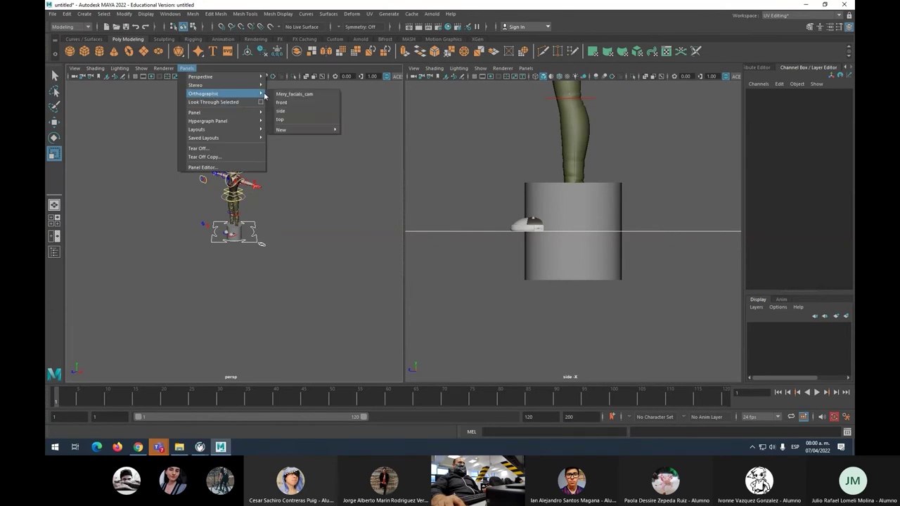
pyautogui.moveTo(296, 132)
pyautogui.click(367, 156)
pyautogui.press('f')
pyautogui.scroll(-3, 281, 197)
# Step: Raise the cylinder to a Translate Y of about 17.4 so its base sits on the floor line
pyautogui.click(221, 215)
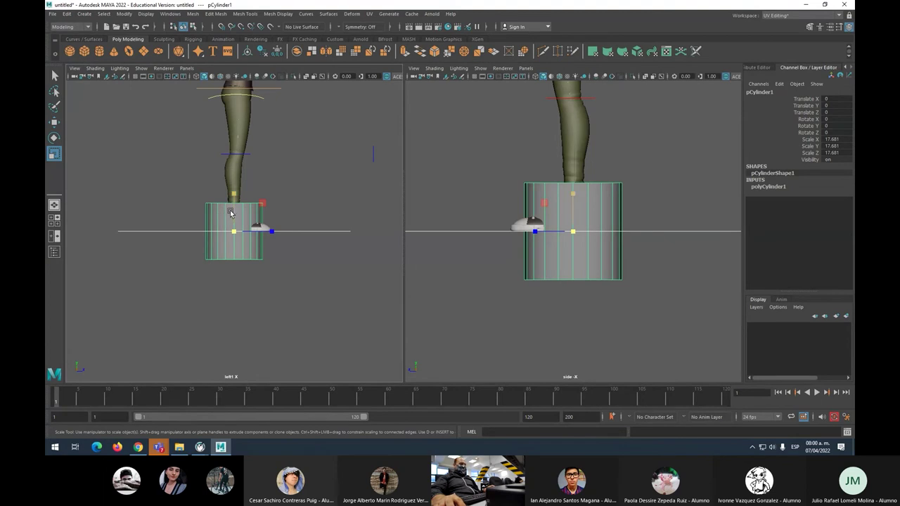
pyautogui.press('w')
pyautogui.moveTo(235, 201); pyautogui.dragTo(246, 171)
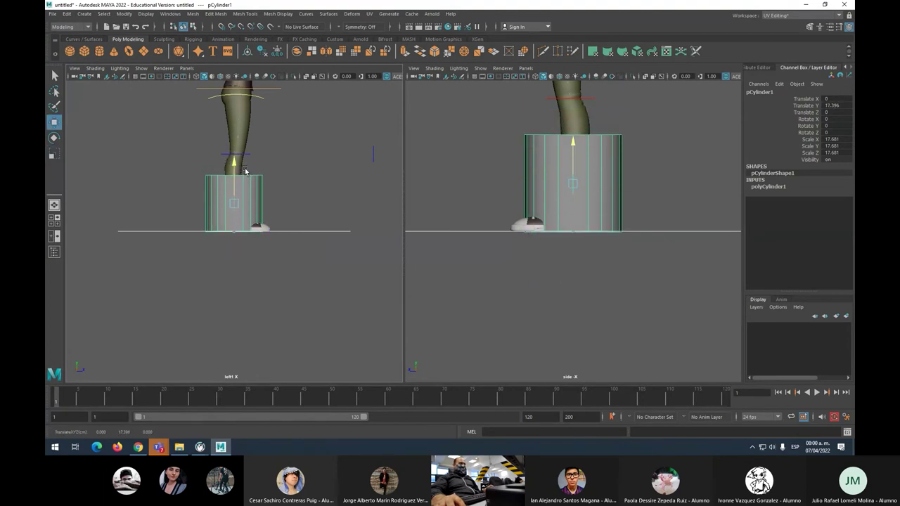
# Step: Move the cylinder in front of the character to a Translate Z of about 42.7
pyautogui.moveTo(256, 207); pyautogui.dragTo(325, 208)
pyautogui.scroll(-5, 386, 183)
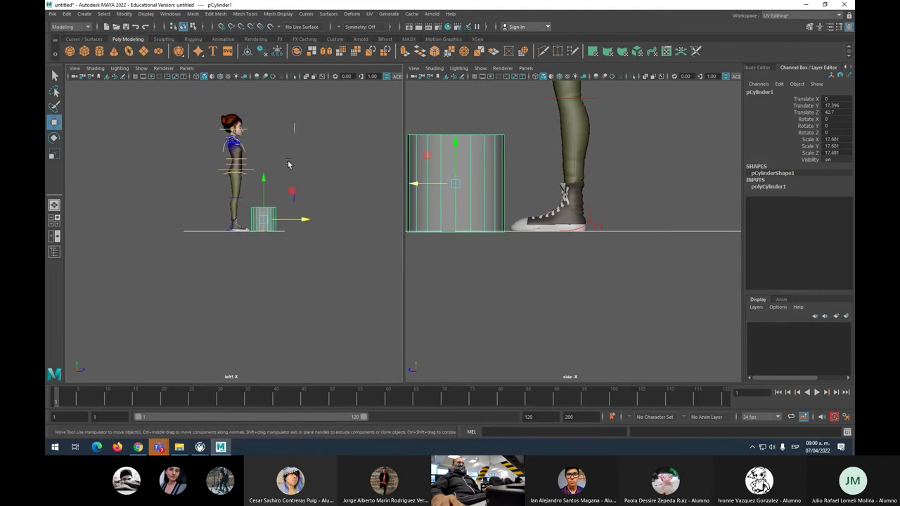
# Step: Select all of the character's rig controls together with the cylinder and key them at frame 1
pyautogui.click(246, 174)
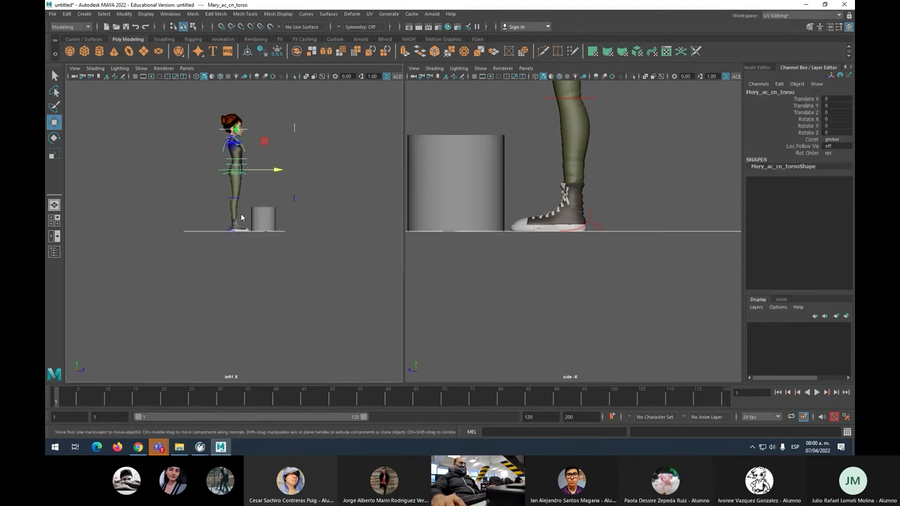
pyautogui.click(191, 116)
pyautogui.moveTo(223, 185); pyautogui.dragTo(250, 249)
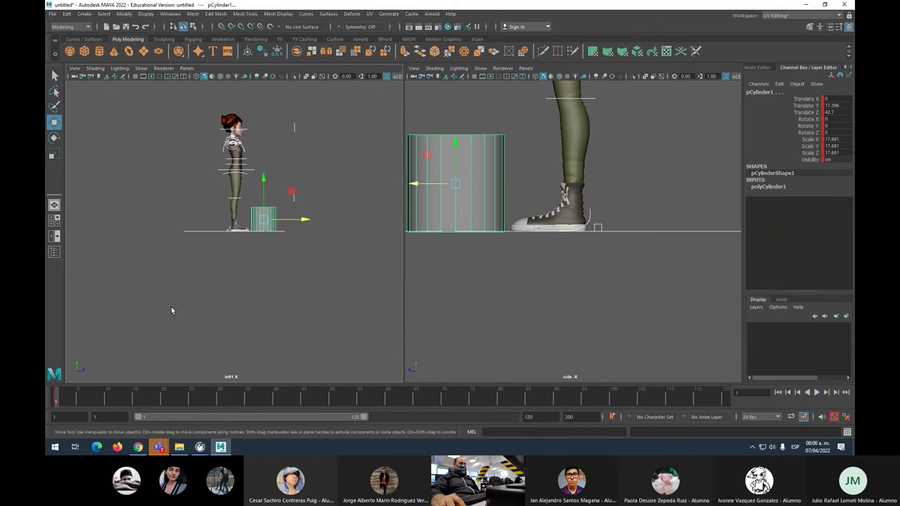
pyautogui.click(199, 271)
pyautogui.click(224, 172)
pyautogui.moveTo(235, 145); pyautogui.dragTo(234, 168)
pyautogui.moveTo(265, 194); pyautogui.dragTo(248, 195)
pyautogui.click(234, 184)
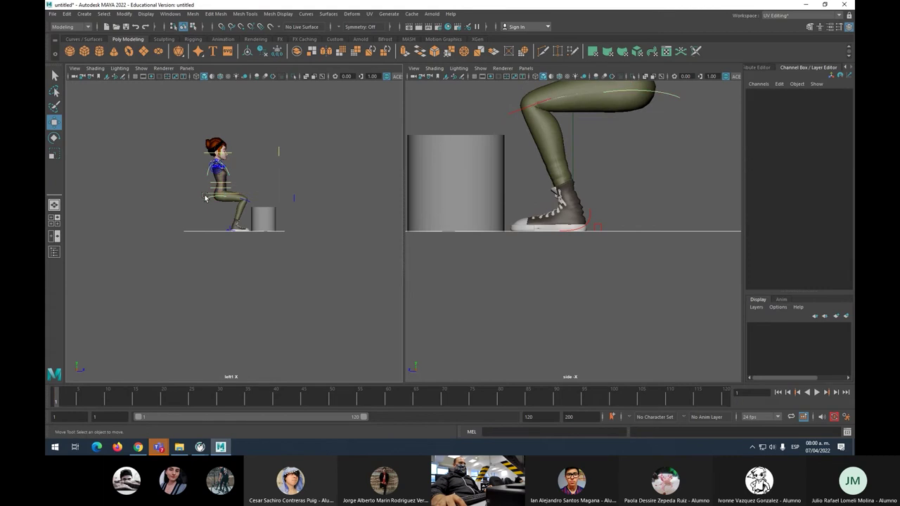
pyautogui.click(206, 196)
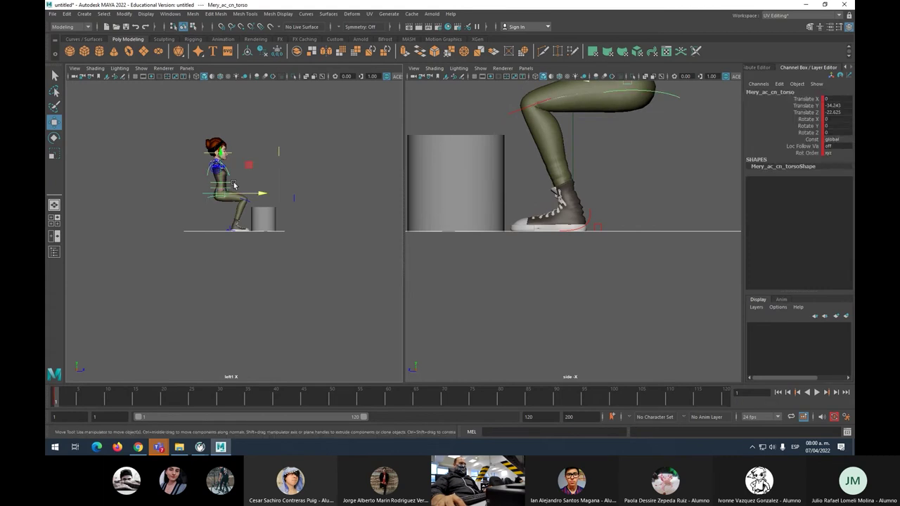
pyautogui.press('e')
pyautogui.moveTo(251, 174); pyautogui.dragTo(258, 182)
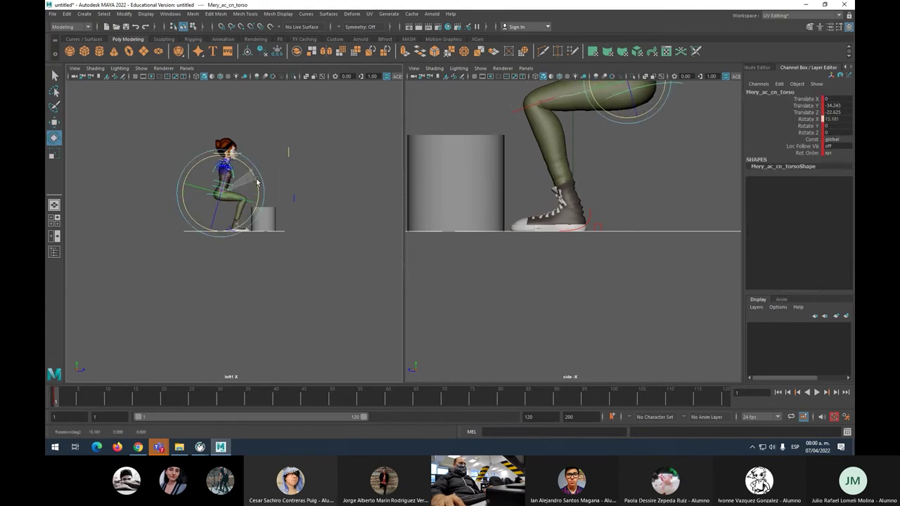
pyautogui.hotkey('ctrl', 'z')
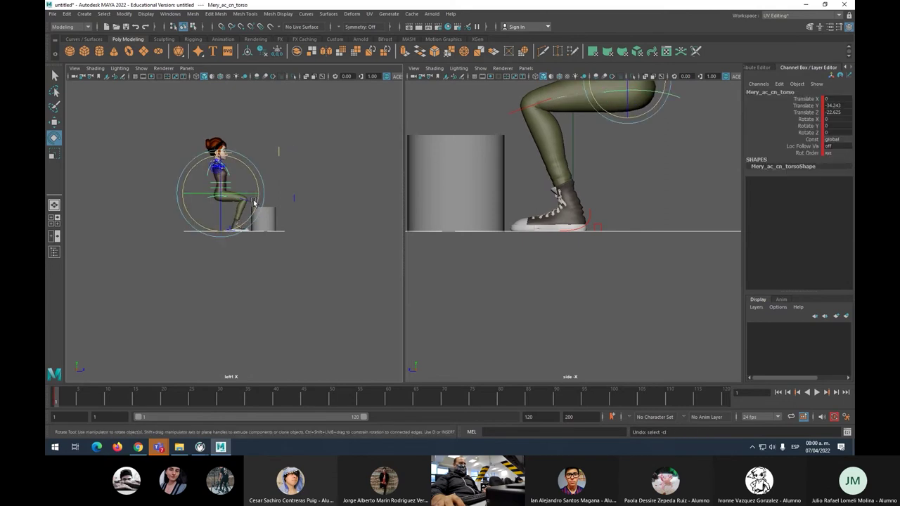
pyautogui.hotkey('ctrl', 'z')
pyautogui.hotkey('ctrl', 'z')
# Step: Lower the character's torso control to a Translate Y of about -50.14 at frame 15
pyautogui.hotkey('alt', 'v')
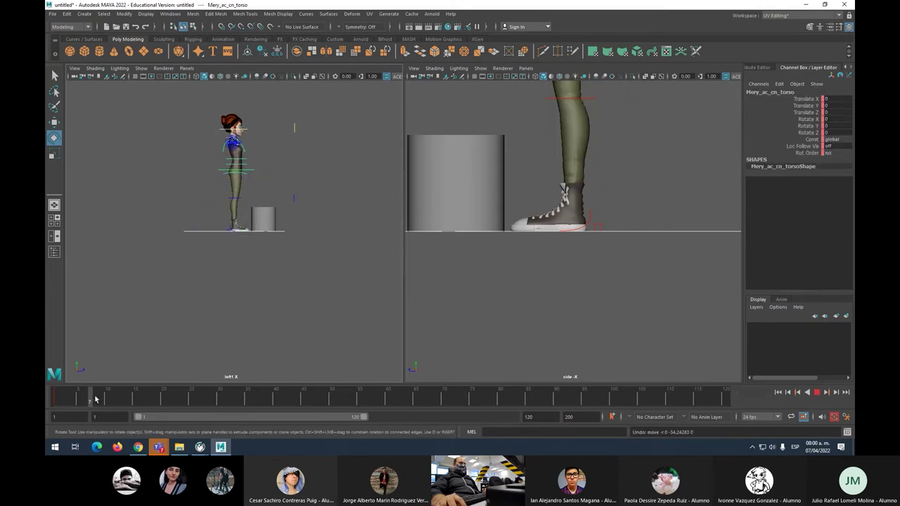
pyautogui.click(135, 404)
pyautogui.press('w')
pyautogui.moveTo(236, 149); pyautogui.dragTo(236, 186)
pyautogui.scroll(-3, 589, 184)
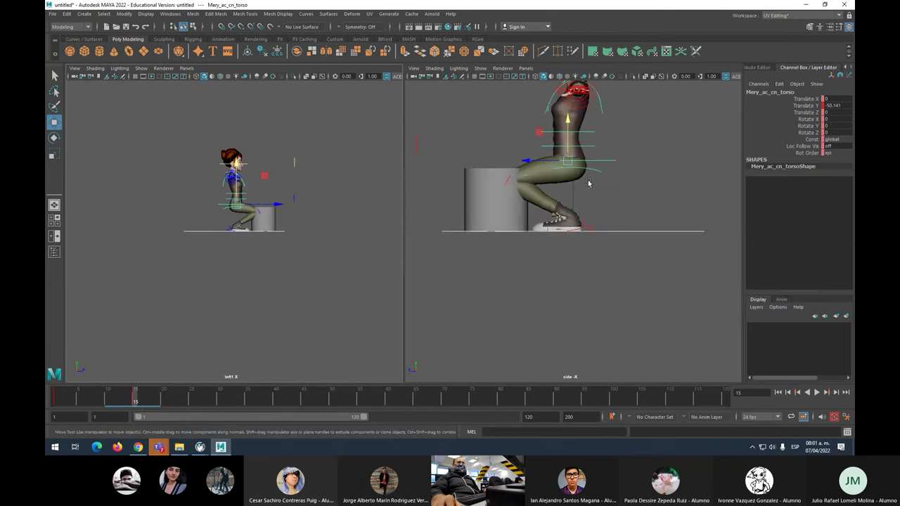
# Step: Change the side view to the front orthographic view, framed on the character's lower body and the cylinder
pyautogui.click(526, 68)
pyautogui.moveTo(563, 94)
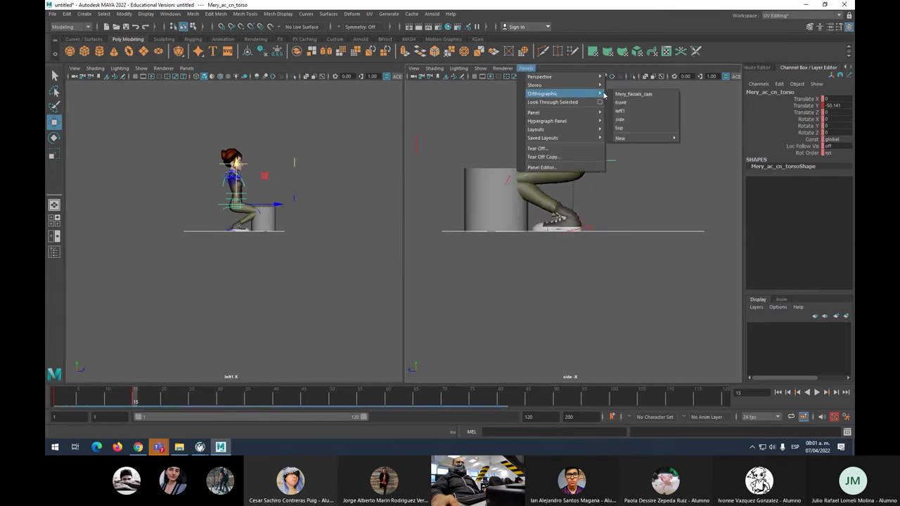
pyautogui.click(621, 102)
pyautogui.scroll(-4, 675, 179)
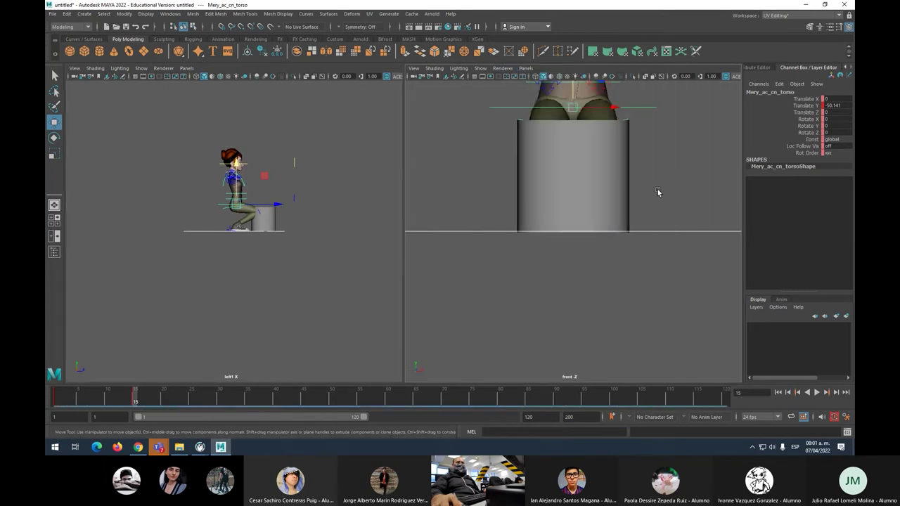
# Step: Put the cylinder on a new display layer and set that layer to Template
pyautogui.click(613, 175)
pyautogui.click(845, 316)
pyautogui.click(771, 328)
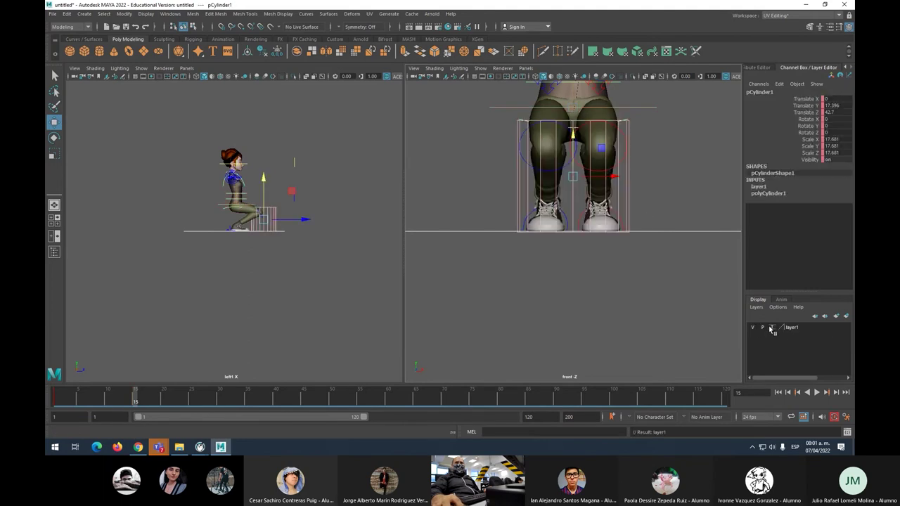
pyautogui.click(668, 147)
# Step: Turn the feet outward at frame 15, with Rotate Y about -23.4 on the right and 54.6 on the left, and key them
pyautogui.click(567, 221)
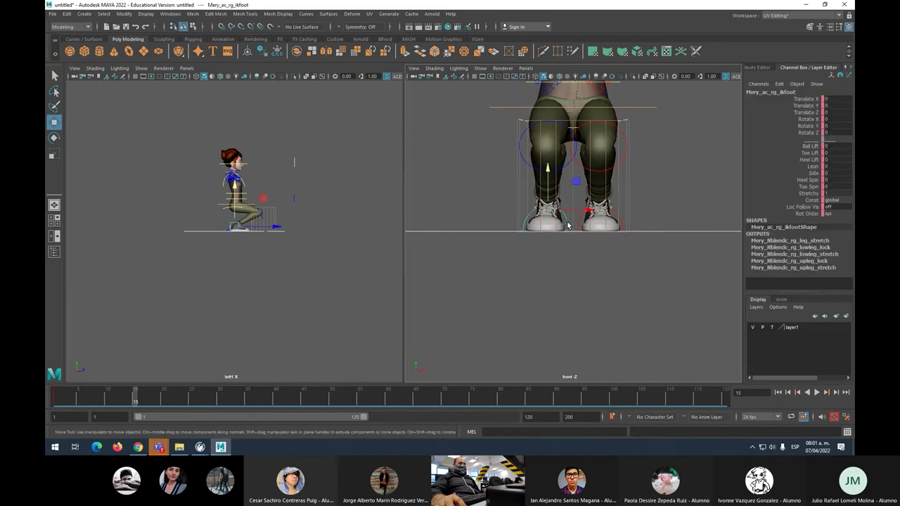
pyautogui.press('e')
pyautogui.moveTo(571, 213); pyautogui.dragTo(561, 216)
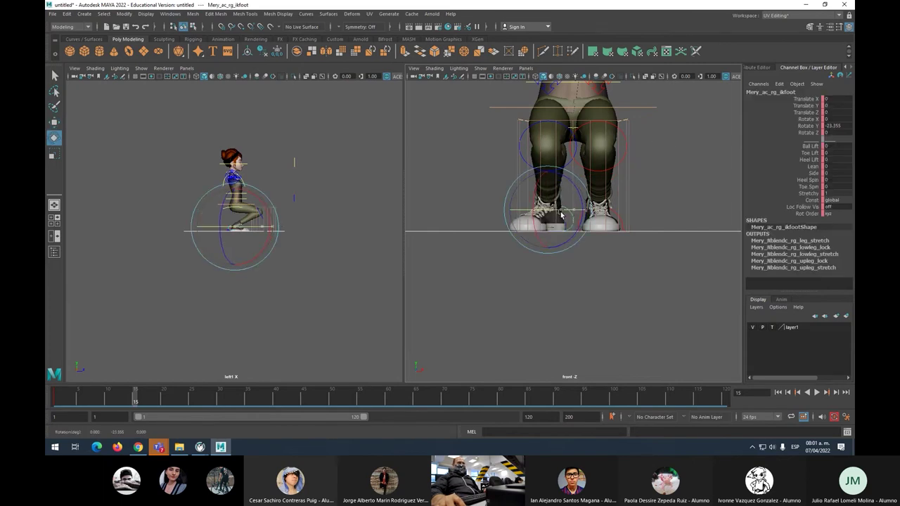
pyautogui.click(615, 216)
pyautogui.click(621, 215)
pyautogui.moveTo(620, 215); pyautogui.dragTo(636, 212)
pyautogui.press('s')
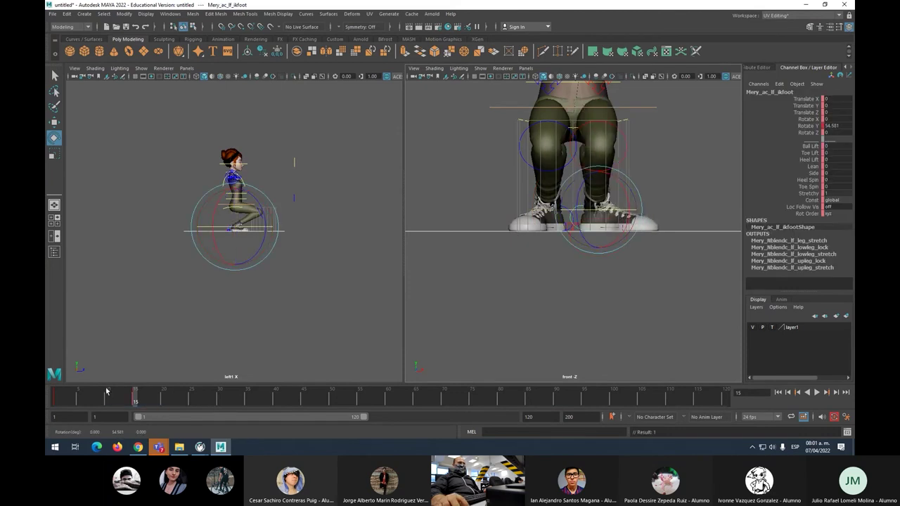
# Step: Select both foot controls, copy their frame 15 keys onto frame 1, and play the animation
pyautogui.click(135, 399)
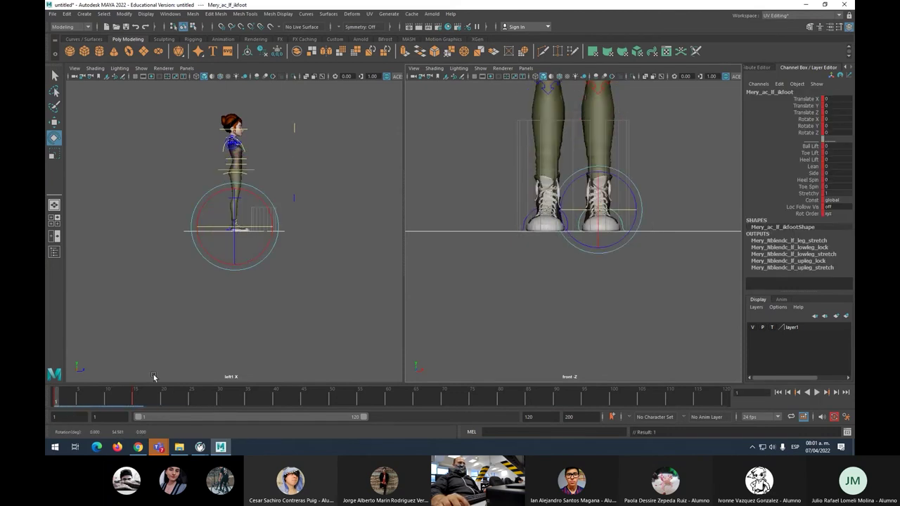
pyautogui.click(134, 400)
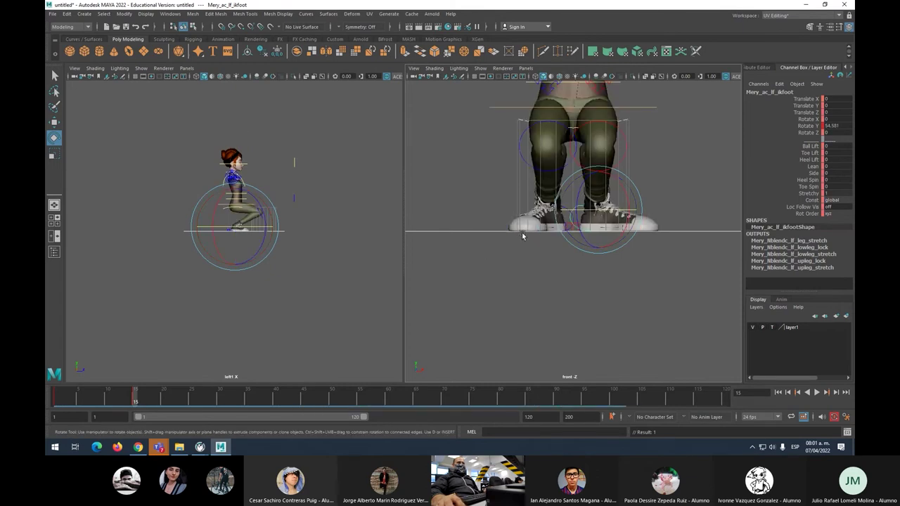
pyautogui.scroll(4, 522, 235)
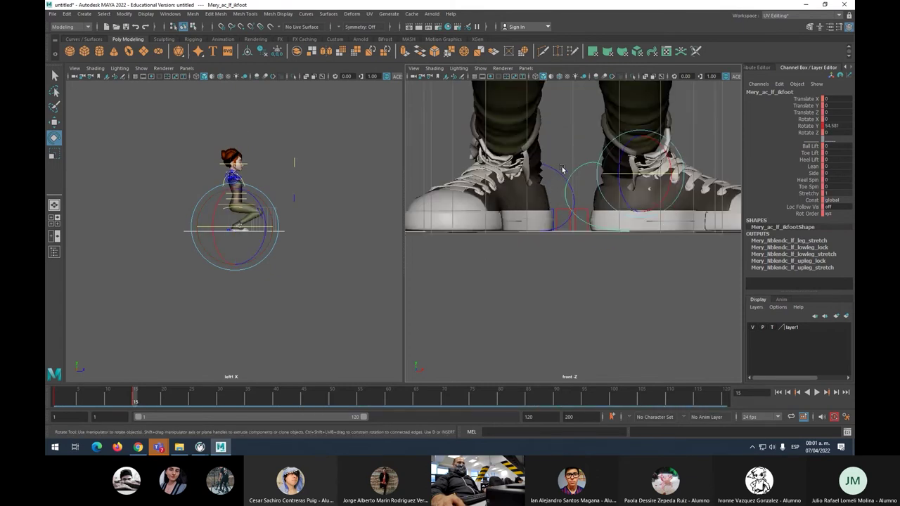
pyautogui.click(561, 180)
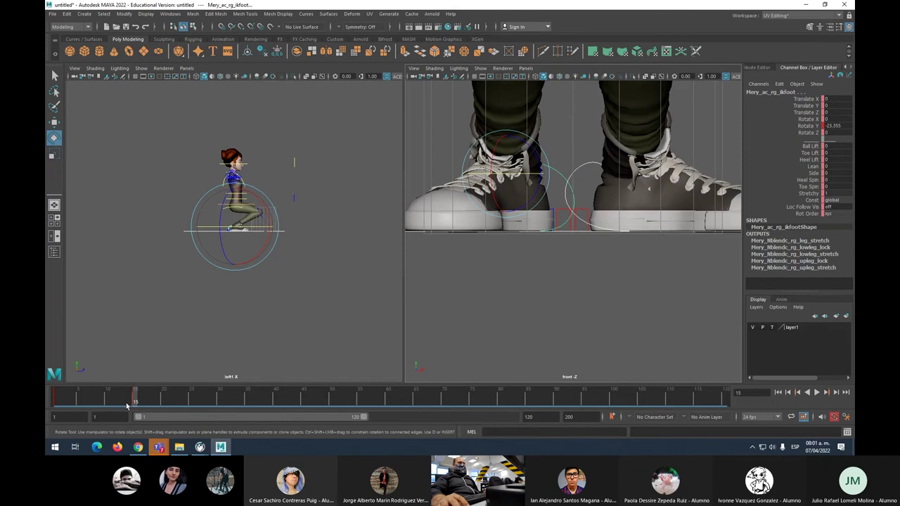
pyautogui.rightClick(137, 400)
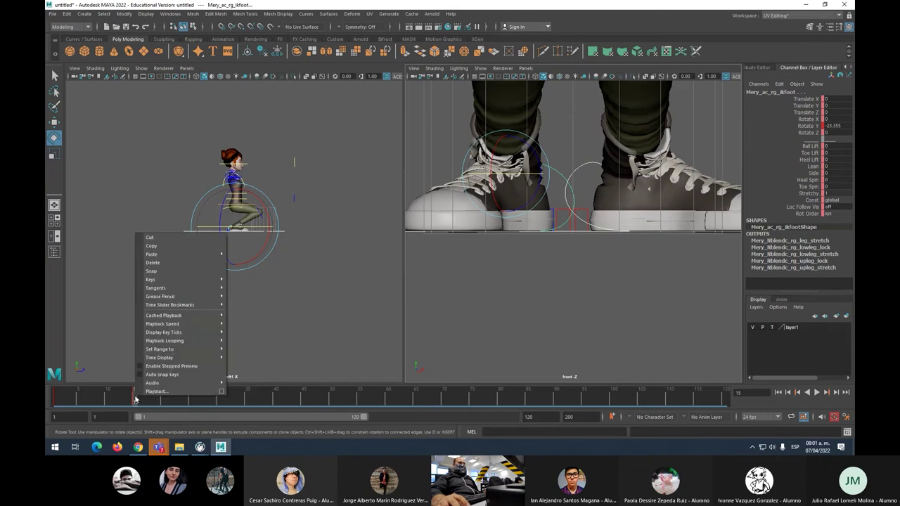
pyautogui.click(154, 246)
pyautogui.rightClick(62, 400)
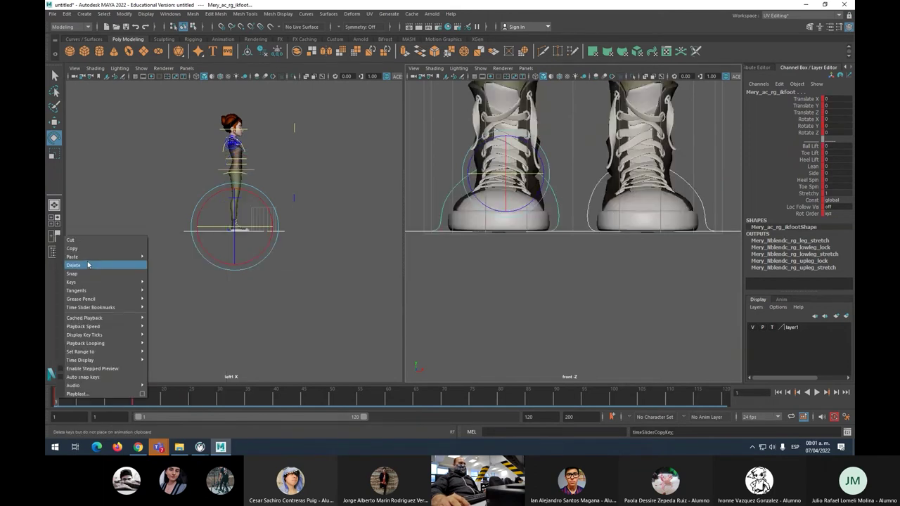
pyautogui.moveTo(133, 257)
pyautogui.click(161, 257)
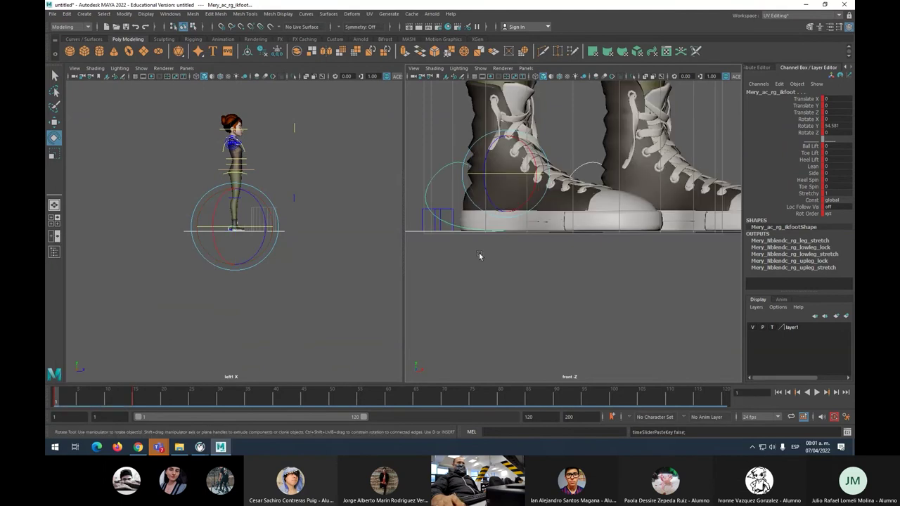
pyautogui.hotkey('alt', 'v')
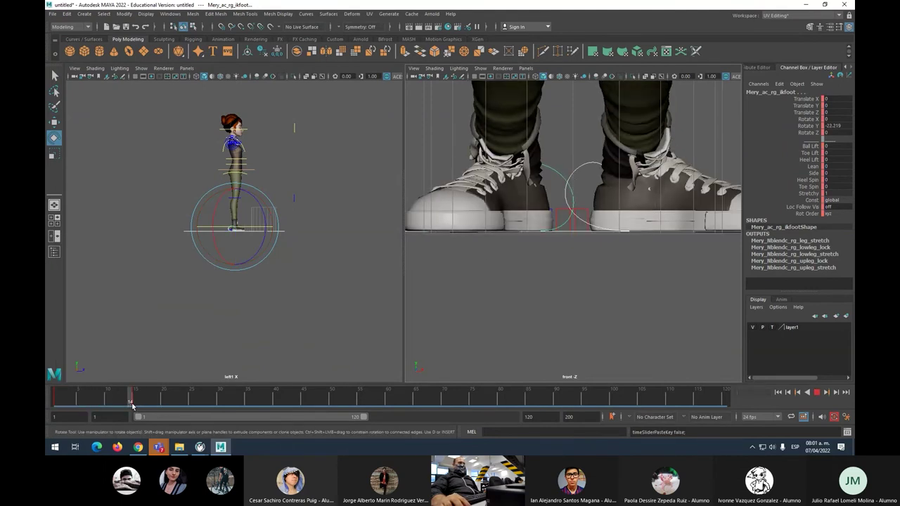
# Step: Widen the stance at frame 15, moving the right foot to Translate X about -12.2 and the left to about 11.9, and scrub the motion
pyautogui.moveTo(132, 406); pyautogui.dragTo(136, 403)
pyautogui.scroll(-6, 551, 255)
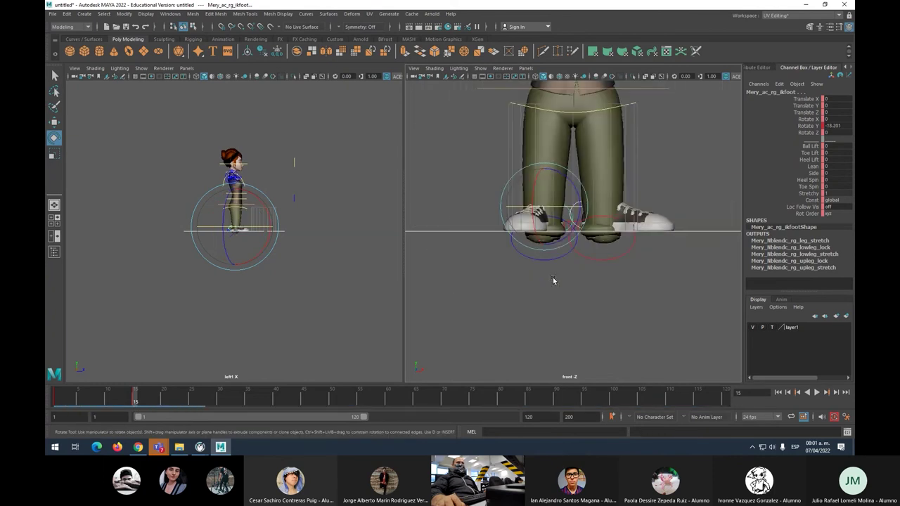
pyautogui.click(574, 256)
pyautogui.scroll(5, 567, 211)
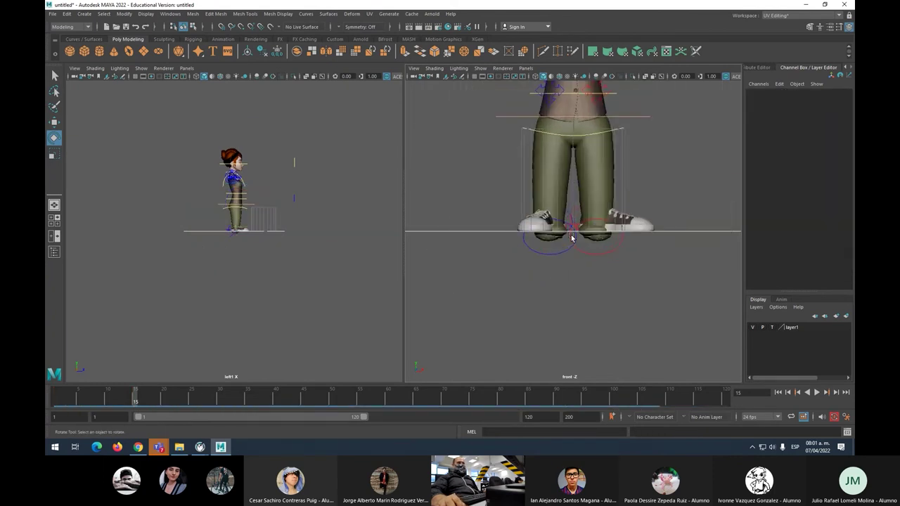
pyautogui.click(565, 202)
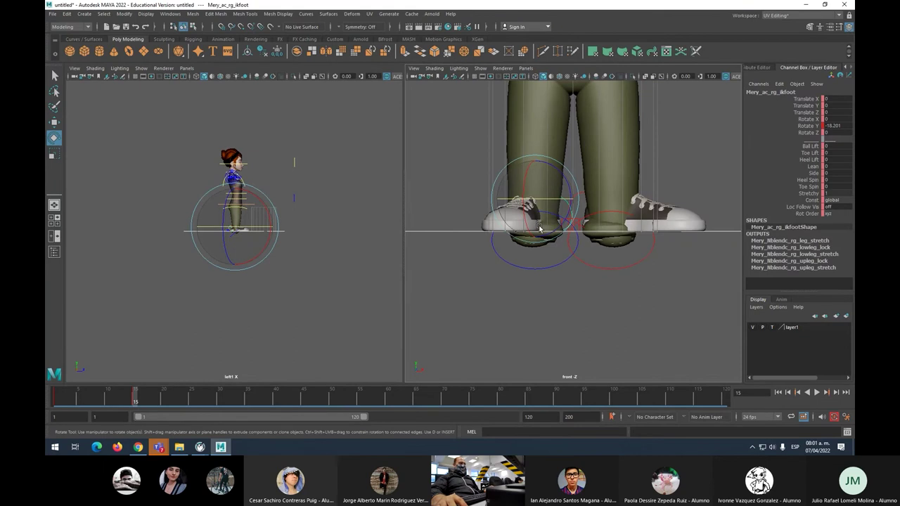
pyautogui.press('w')
pyautogui.moveTo(567, 201); pyautogui.dragTo(509, 201)
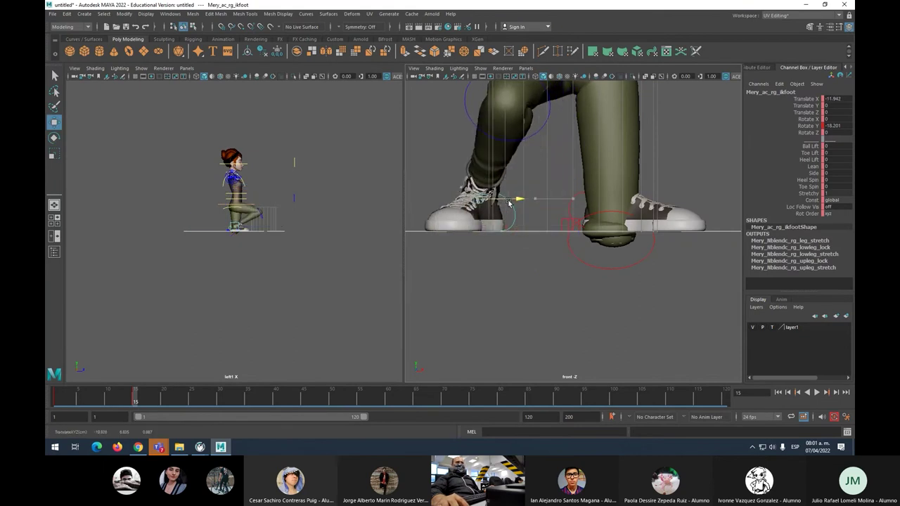
pyautogui.click(606, 195)
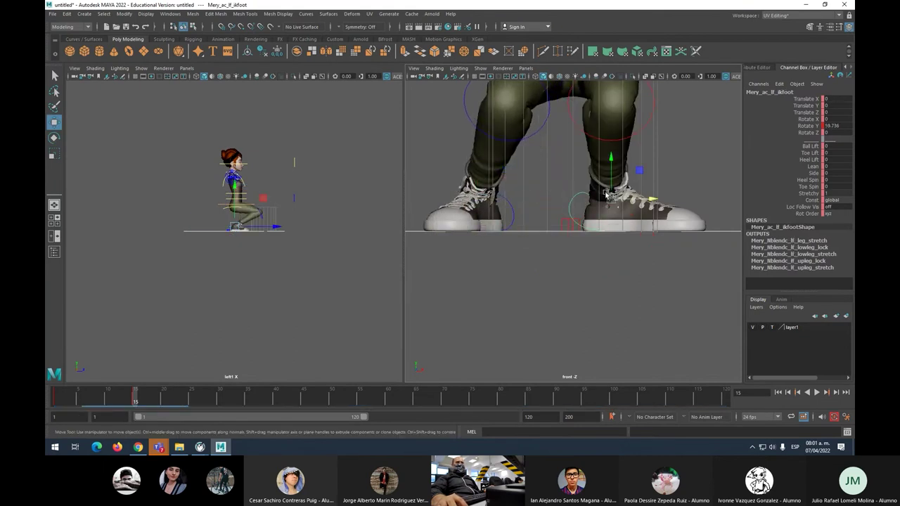
pyautogui.moveTo(630, 200); pyautogui.dragTo(687, 201)
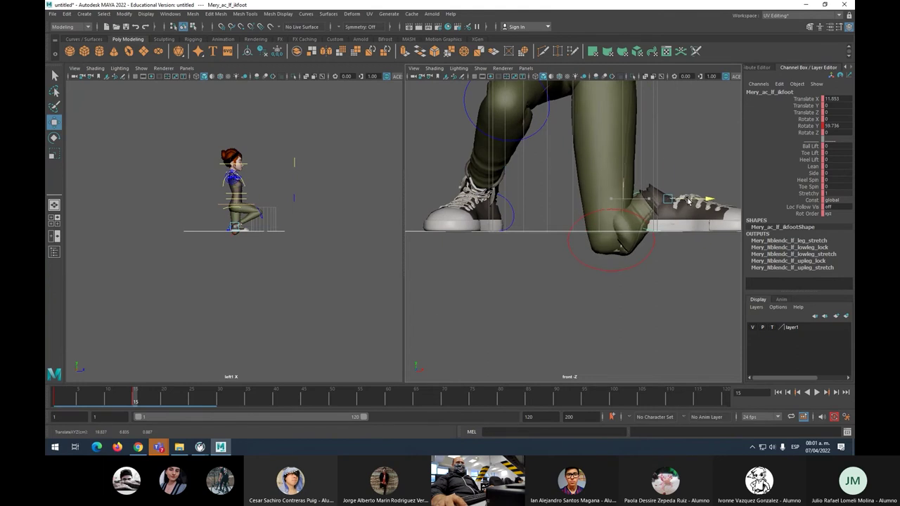
pyautogui.moveTo(99, 398); pyautogui.dragTo(225, 397)
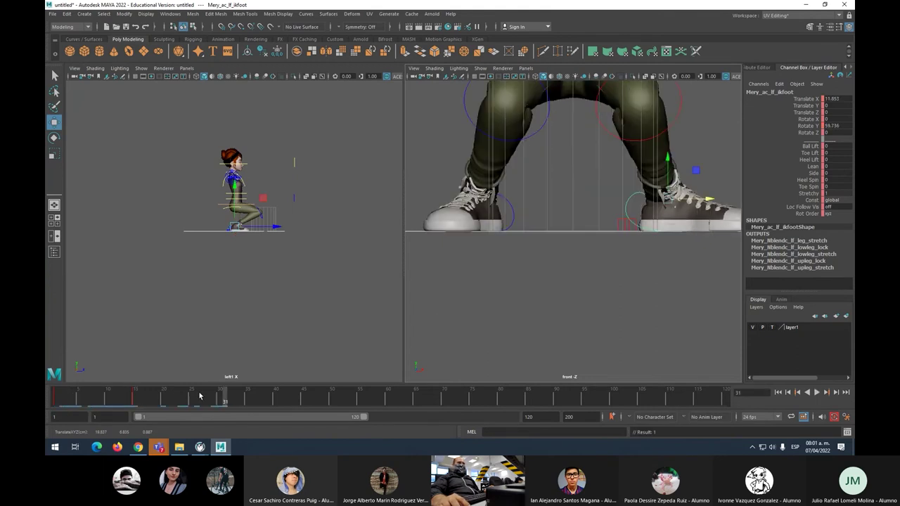
# Step: Copy the left foot control's key from frame 15 and paste it onto frame 1
pyautogui.rightClick(134, 398)
pyautogui.click(162, 245)
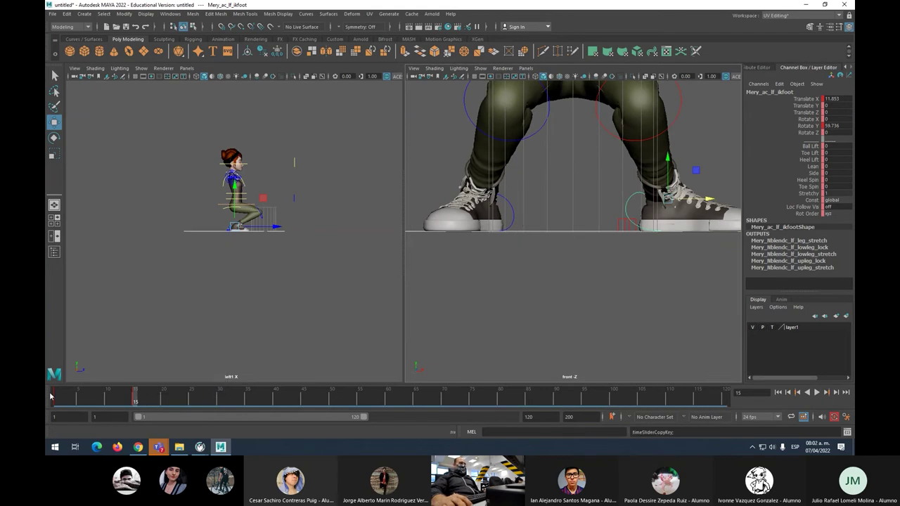
pyautogui.click(58, 398)
pyautogui.rightClick(57, 398)
pyautogui.moveTo(84, 254)
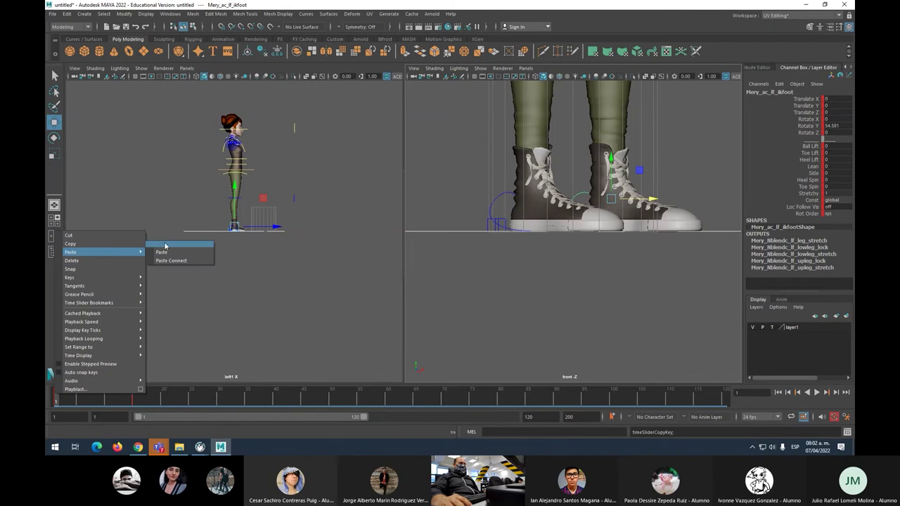
pyautogui.moveTo(166, 234); pyautogui.dragTo(121, 279)
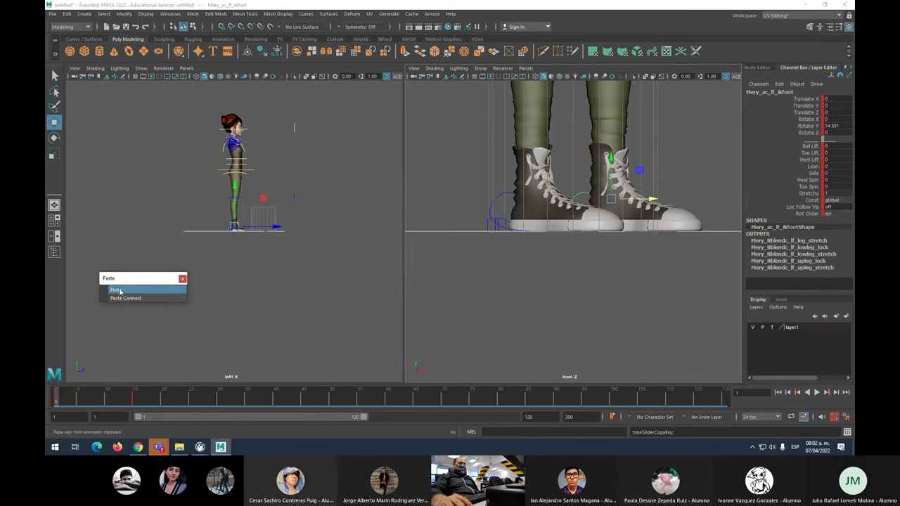
pyautogui.click(119, 291)
pyautogui.click(612, 267)
# Step: Copy the right foot control's key from frame 15, paste it onto frame 1, and scrub the motion
pyautogui.click(501, 197)
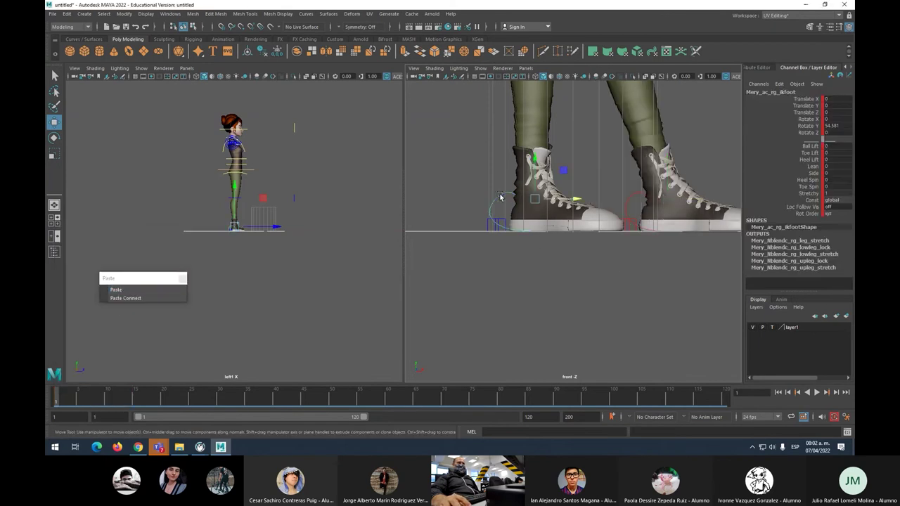
pyautogui.click(136, 404)
pyautogui.rightClick(135, 403)
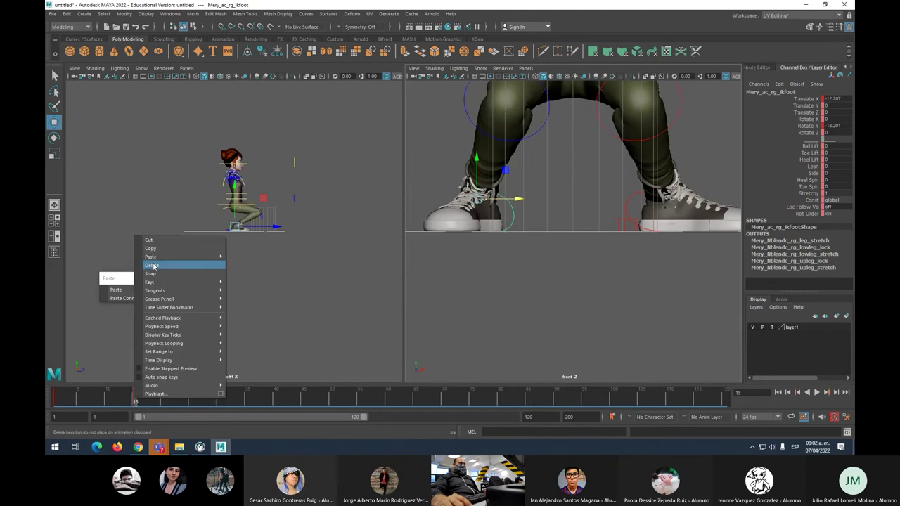
pyautogui.click(152, 249)
pyautogui.click(61, 399)
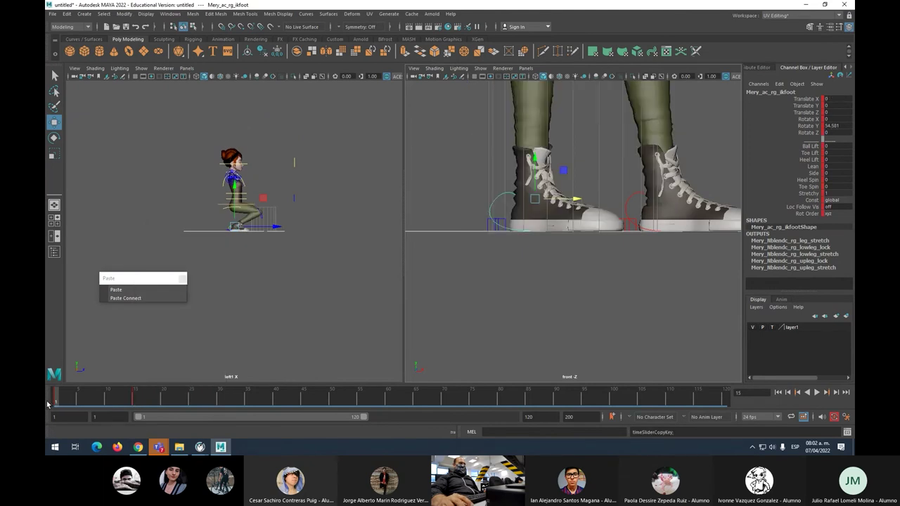
pyautogui.click(115, 290)
pyautogui.moveTo(62, 396)
pyautogui.mouseDown()
pyautogui.moveTo(157, 395)
pyautogui.moveTo(59, 396)
pyautogui.mouseUp()
pyautogui.hotkey('alt', 'v')
pyautogui.scroll(-1, 659, 220)
pyautogui.moveTo(675, 223); pyautogui.dragTo(624, 226, button='middle')
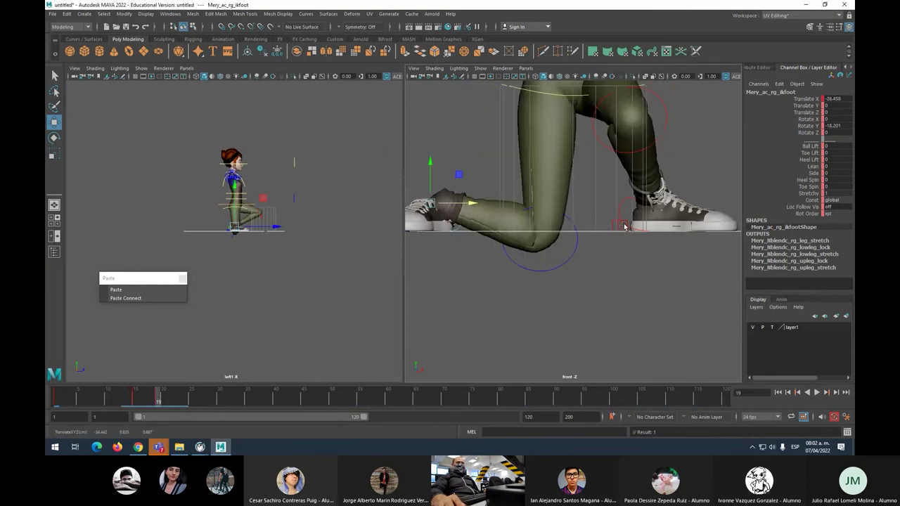
pyautogui.hotkey('ctrl', 'z')
# Step: Rotate the left foot control at frame 1 to Rotate Y about 30.6, and copy that key onto frame 15
pyautogui.click(620, 208)
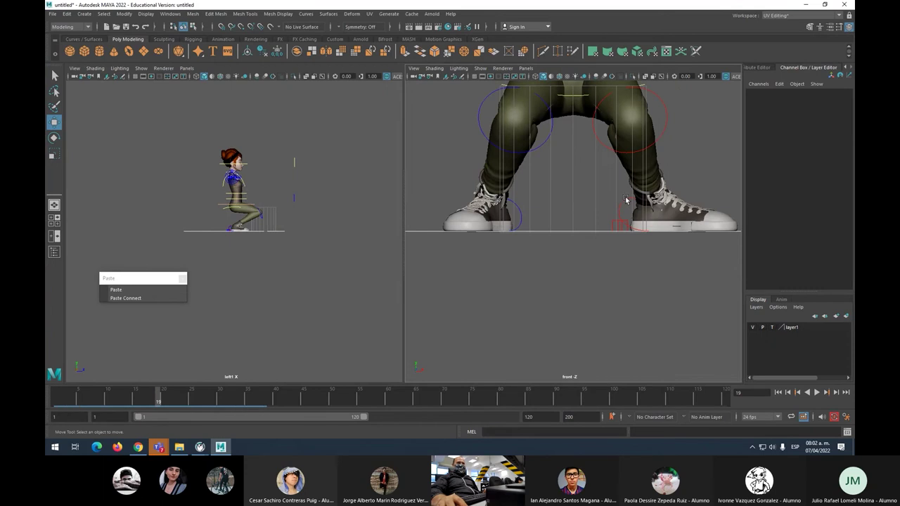
pyautogui.click(626, 201)
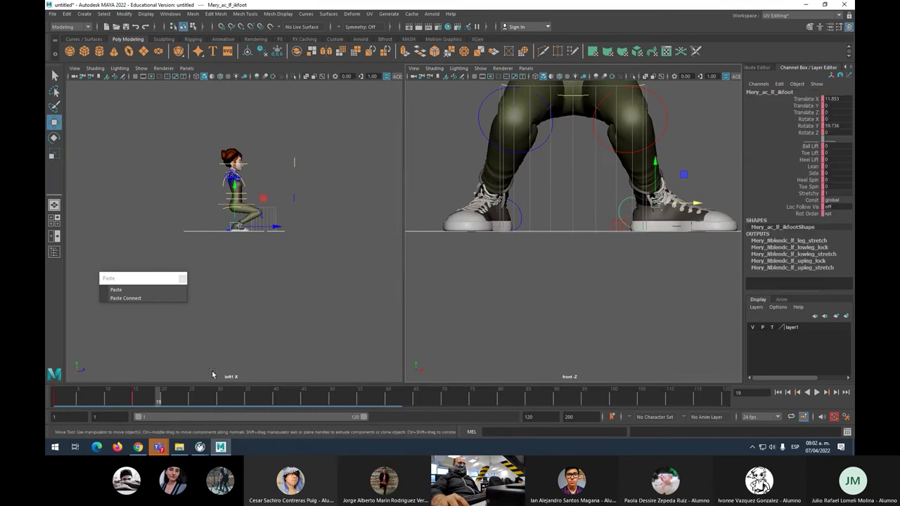
pyautogui.click(56, 398)
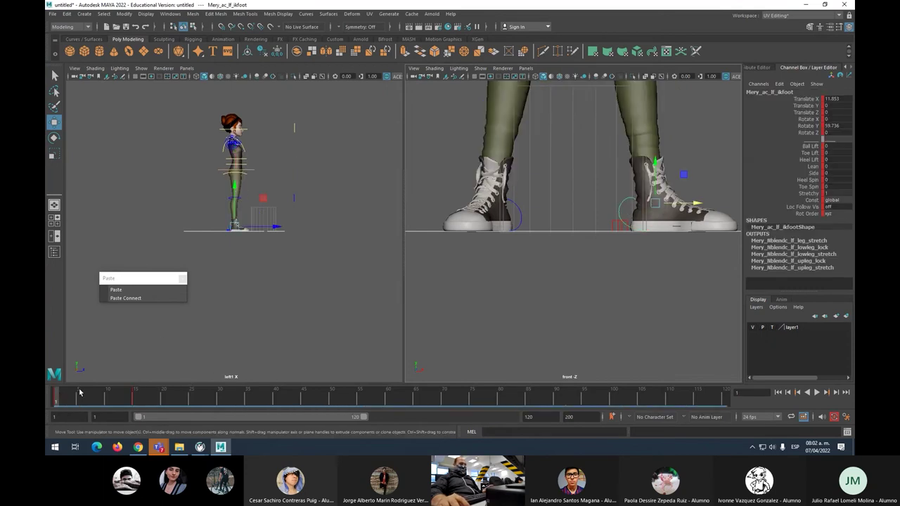
pyautogui.press('e')
pyautogui.moveTo(681, 207); pyautogui.dragTo(664, 209)
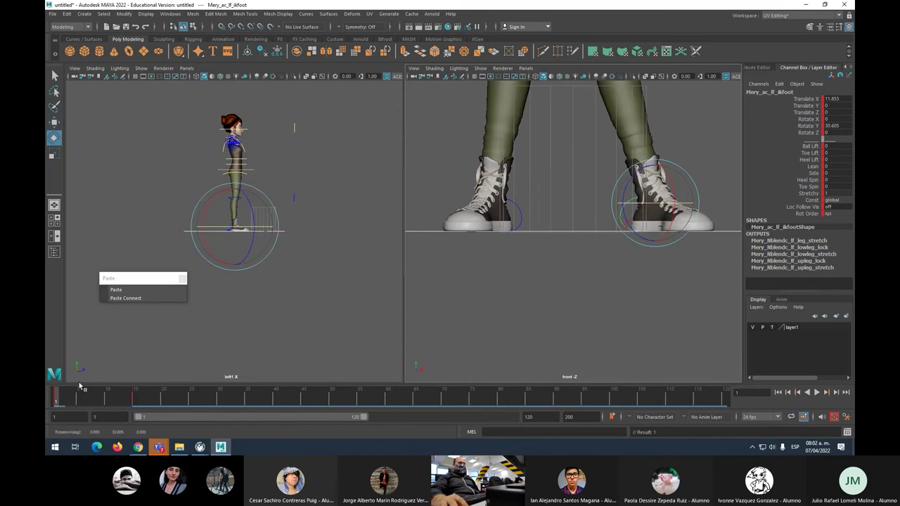
pyautogui.rightClick(57, 398)
pyautogui.click(78, 251)
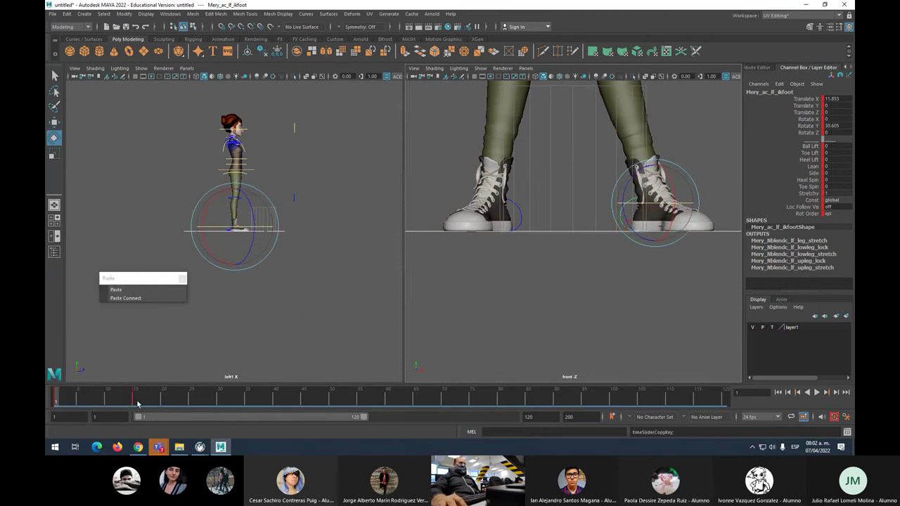
pyautogui.click(135, 399)
pyautogui.click(115, 290)
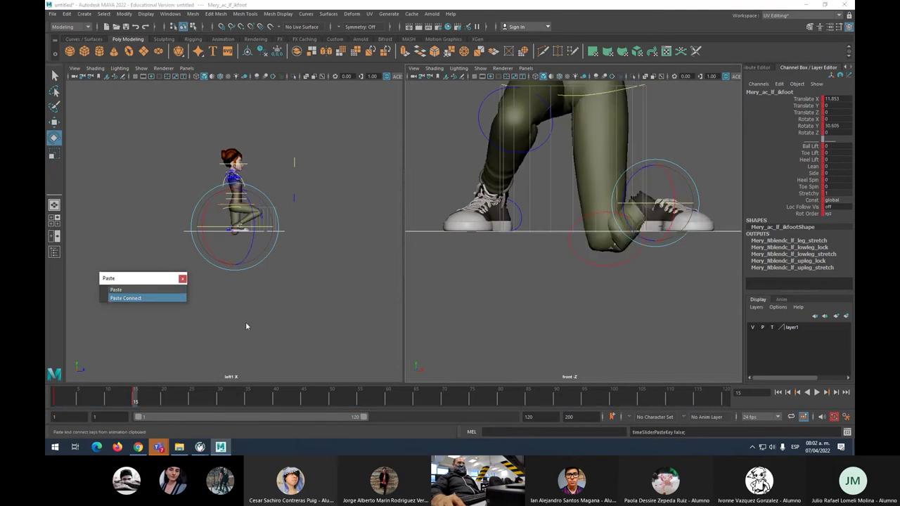
# Step: Deselect the foot control and review the crouch animation with the full figure shown from the front
pyautogui.click(245, 323)
pyautogui.click(56, 399)
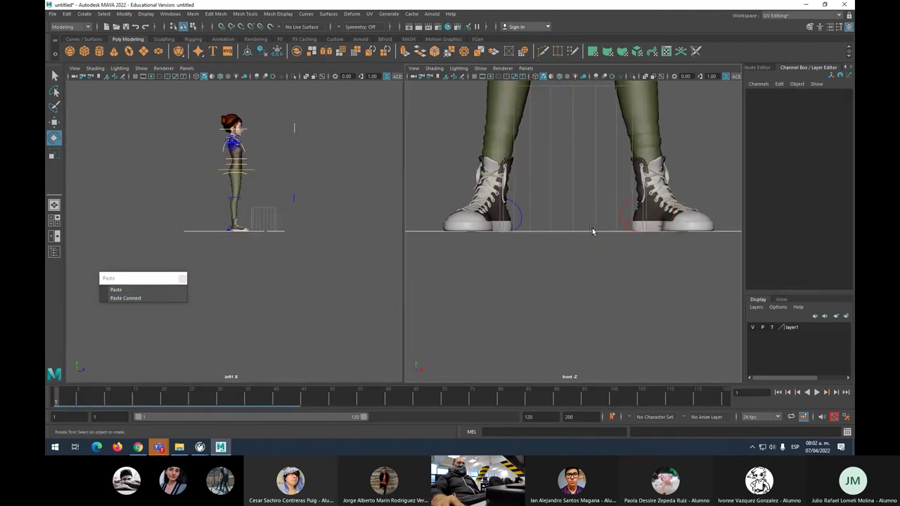
pyautogui.scroll(-5, 592, 238)
pyautogui.hotkey('alt', 'v')
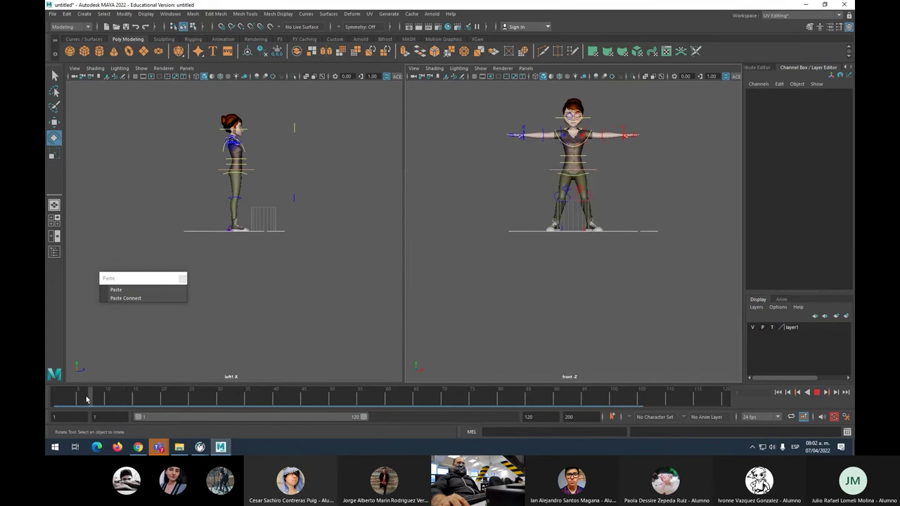
pyautogui.hotkey('alt', 'v')
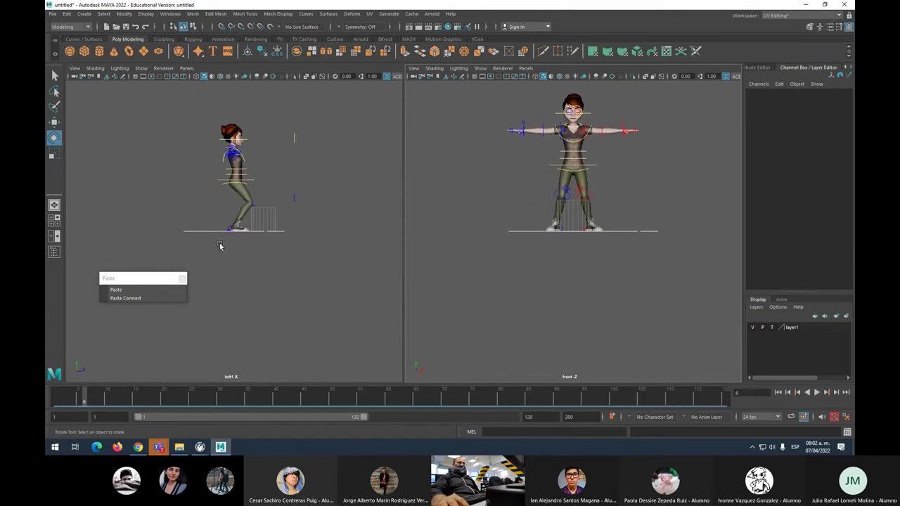
# Step: Shift the torso control backward at frame 15 to Translate Z about -11, and review the crouch motion
pyautogui.click(227, 185)
pyautogui.click(131, 400)
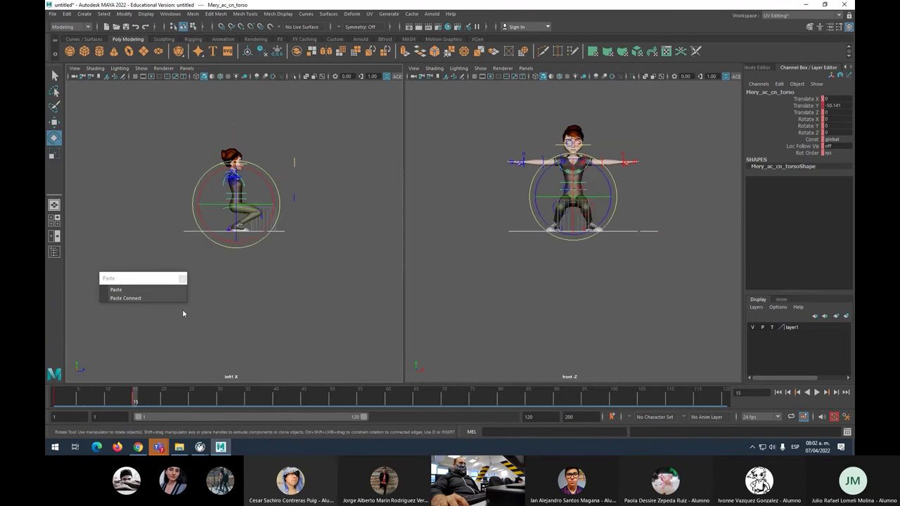
pyautogui.press('w')
pyautogui.moveTo(268, 208)
pyautogui.mouseDown()
pyautogui.moveTo(252, 209)
pyautogui.moveTo(259, 209)
pyautogui.mouseUp()
pyautogui.moveTo(136, 395); pyautogui.dragTo(120, 403)
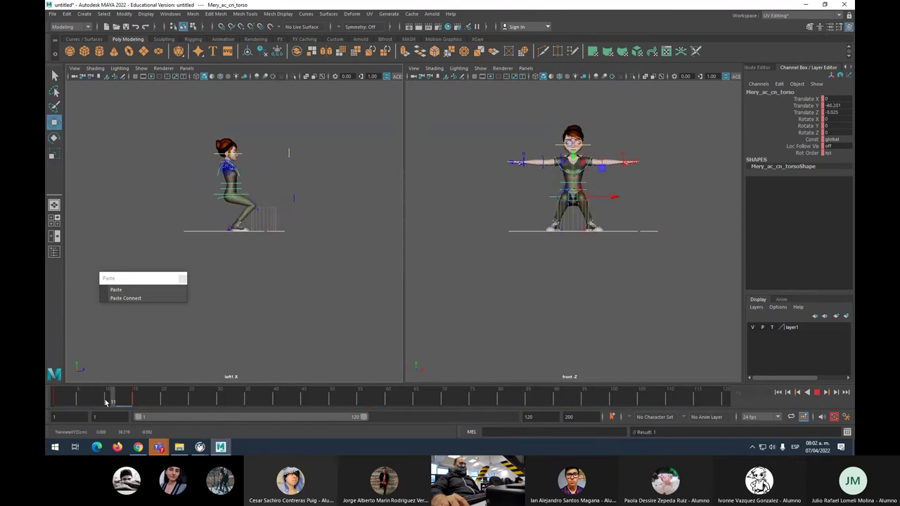
pyautogui.hotkey('alt', 'v')
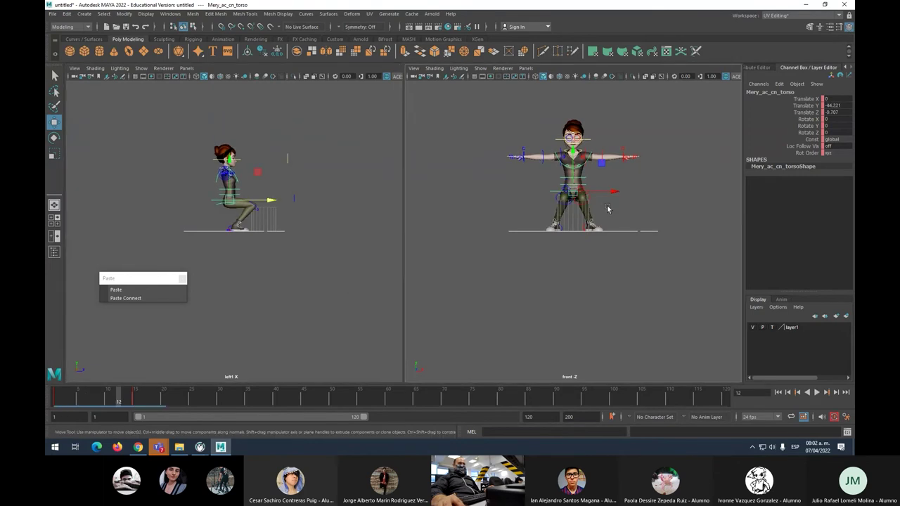
pyautogui.click(608, 209)
pyautogui.hotkey('alt', 'v')
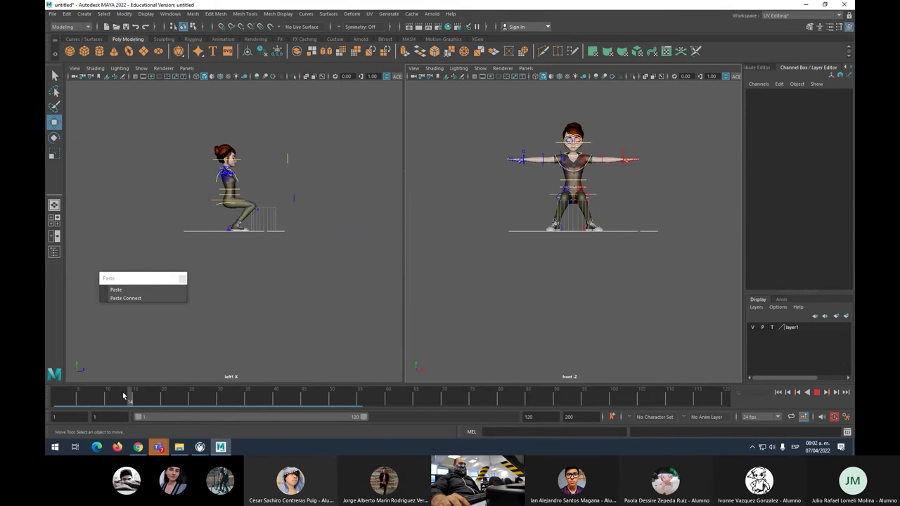
pyautogui.hotkey('alt', 'v')
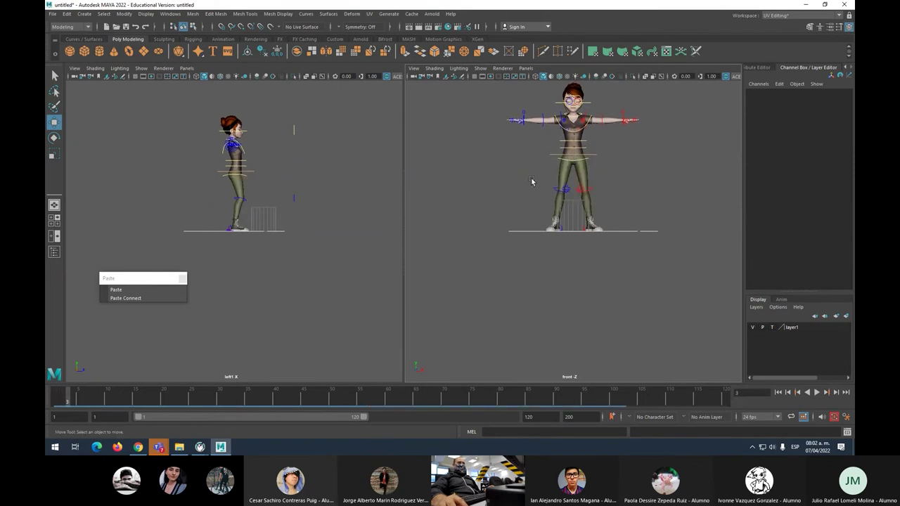
# Step: Select both knee pivot controls and key them at frame 1
pyautogui.click(555, 191)
pyautogui.scroll(5, 589, 195)
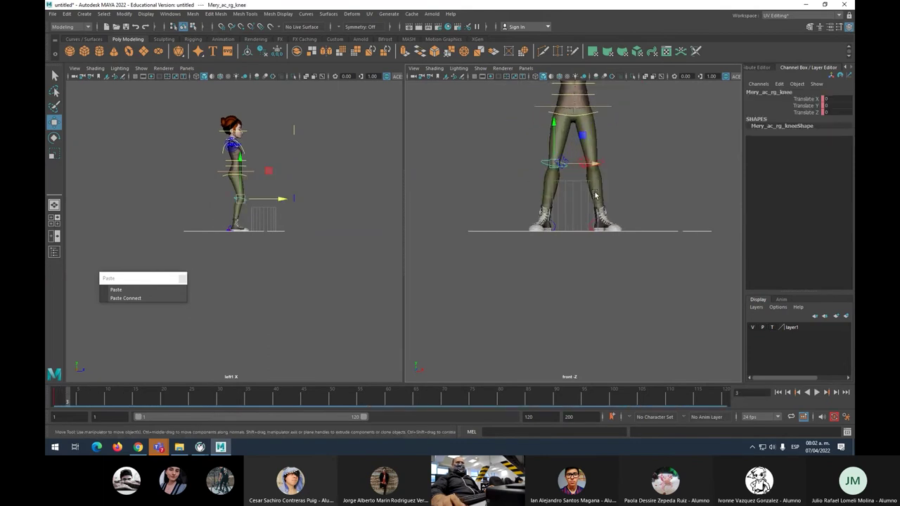
pyautogui.click(589, 134)
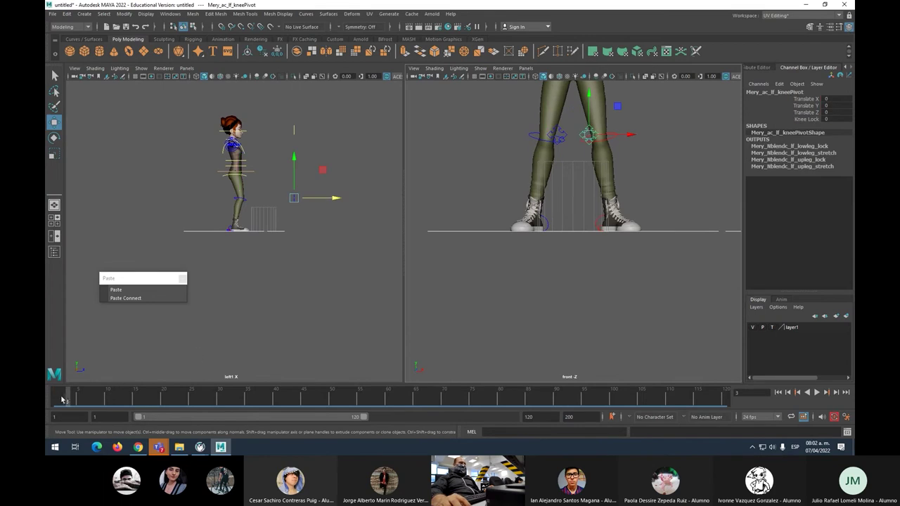
pyautogui.moveTo(65, 400); pyautogui.dragTo(56, 400)
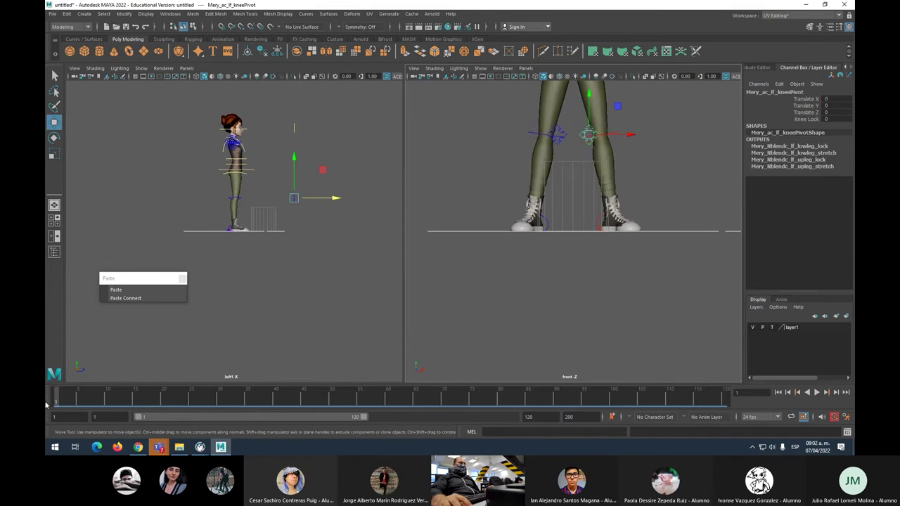
pyautogui.click(560, 134)
pyautogui.press('s')
pyautogui.click(420, 215)
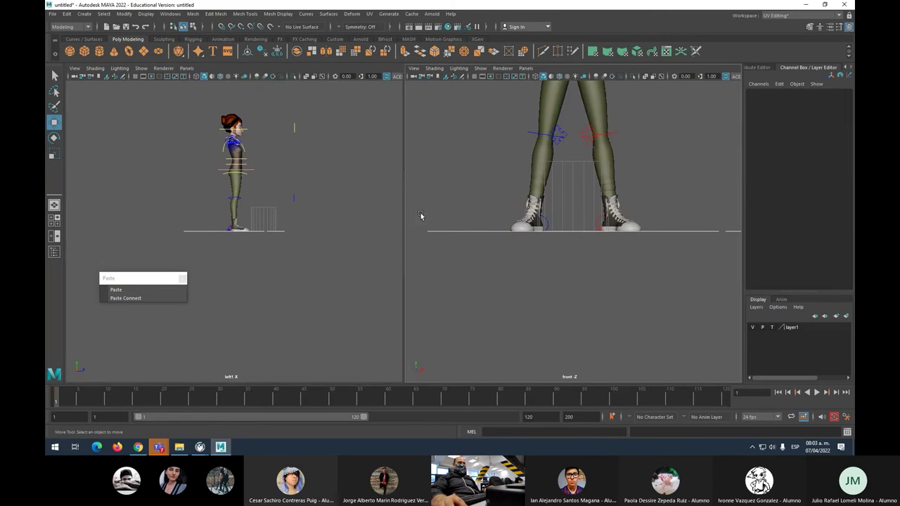
# Step: Spread the knee pivots at frame 15, moving the left to Translate X about 17.5 and the right to about -38.6
pyautogui.click(549, 225)
pyautogui.click(135, 397)
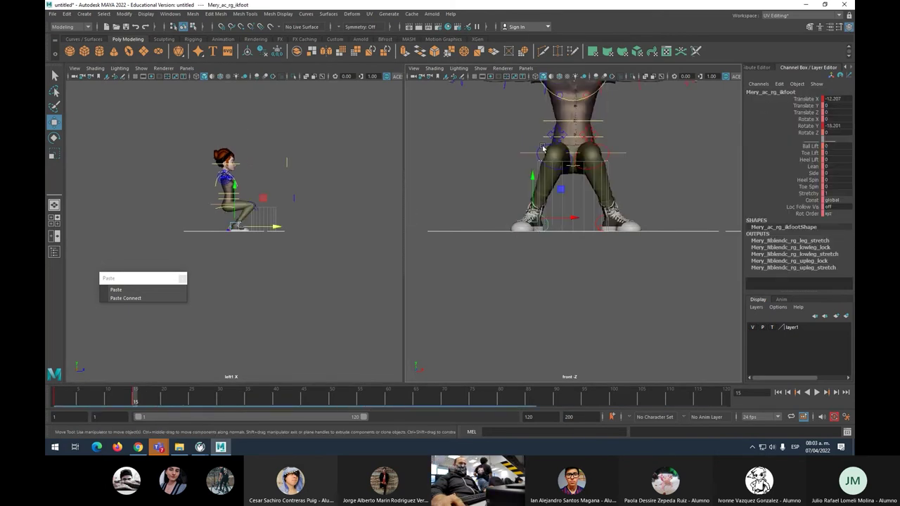
pyautogui.click(598, 139)
pyautogui.moveTo(621, 136); pyautogui.dragTo(647, 135)
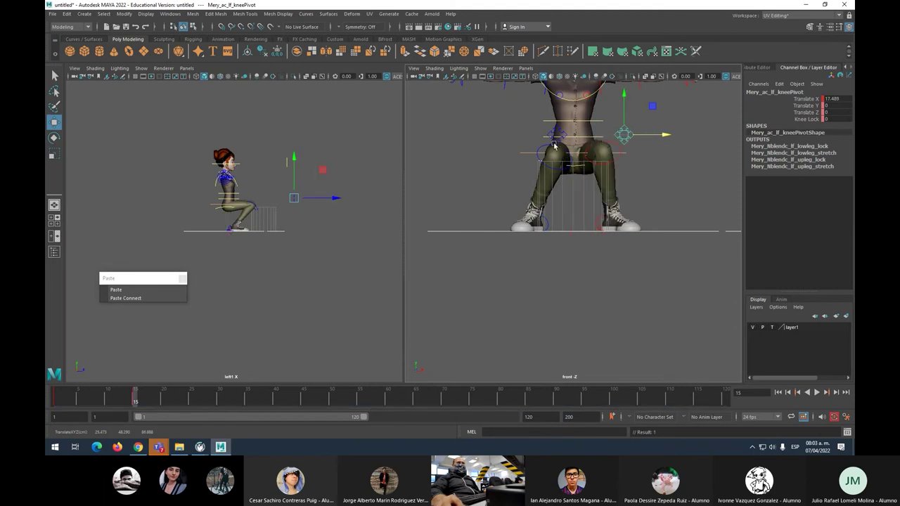
pyautogui.click(552, 135)
pyautogui.moveTo(584, 135); pyautogui.dragTo(506, 117)
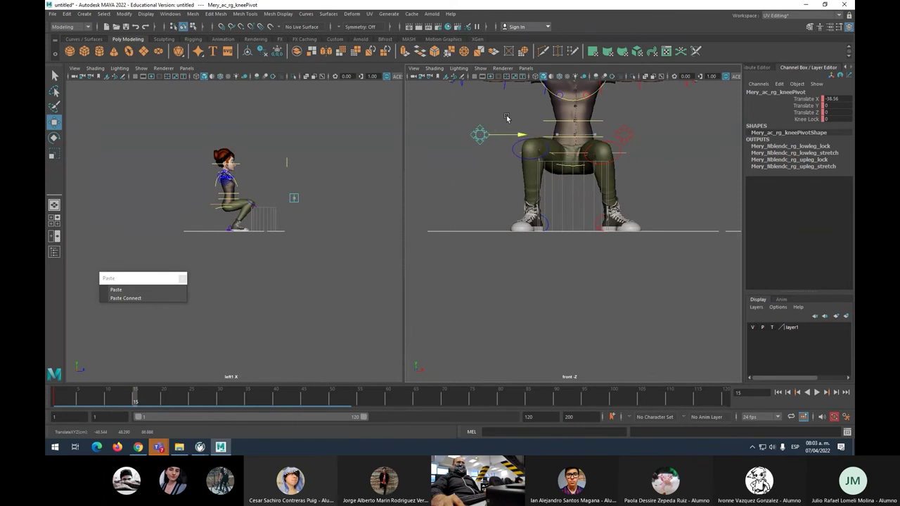
pyautogui.moveTo(126, 403)
pyautogui.mouseDown()
pyautogui.moveTo(65, 401)
pyautogui.moveTo(135, 399)
pyautogui.mouseUp()
# Step: Move the left knee pivot farther outward at frame 15 and scrub the adjacent frames
pyautogui.click(635, 140)
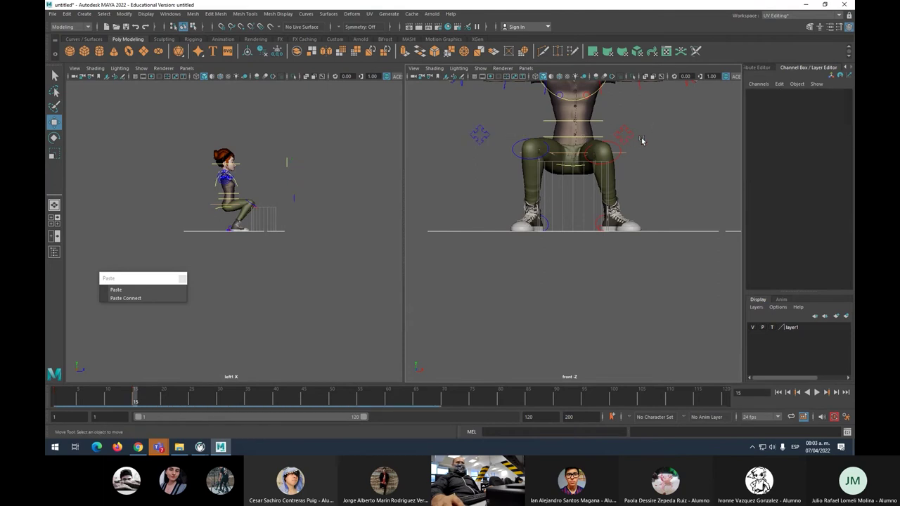
pyautogui.click(628, 134)
pyautogui.moveTo(642, 135); pyautogui.dragTo(658, 135)
pyautogui.moveTo(136, 399)
pyautogui.mouseDown()
pyautogui.moveTo(86, 399)
pyautogui.moveTo(170, 399)
pyautogui.moveTo(57, 388)
pyautogui.moveTo(141, 395)
pyautogui.mouseUp()
pyautogui.click(258, 300)
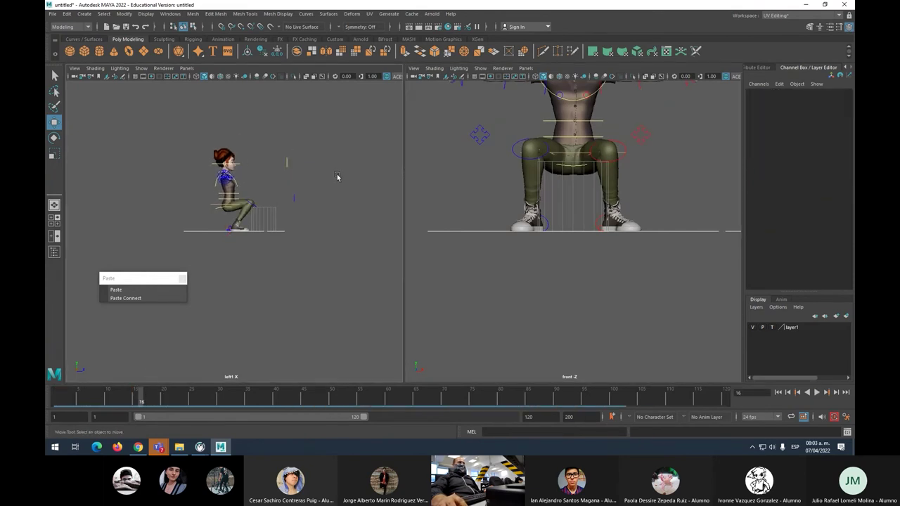
# Step: Bend the back controls forward at frame 15 and tilt the torso control to Rotate X about 32.5
pyautogui.click(225, 202)
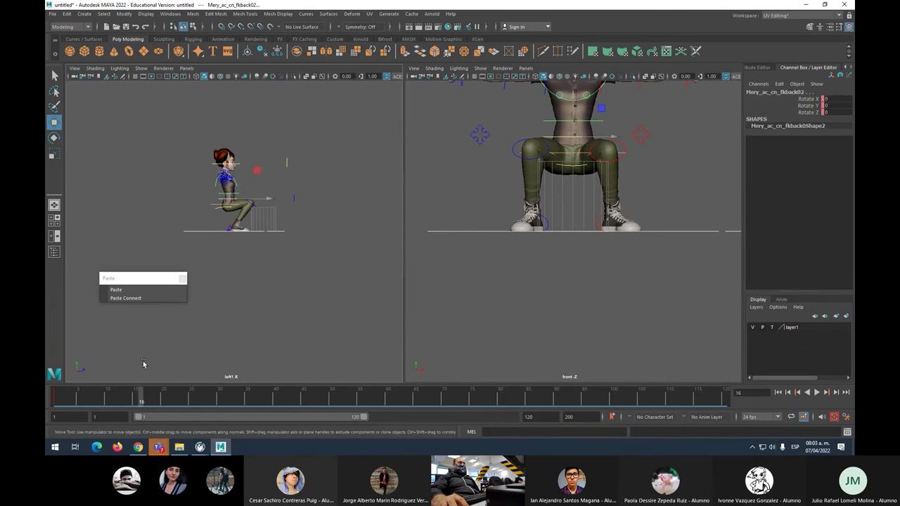
pyautogui.click(136, 399)
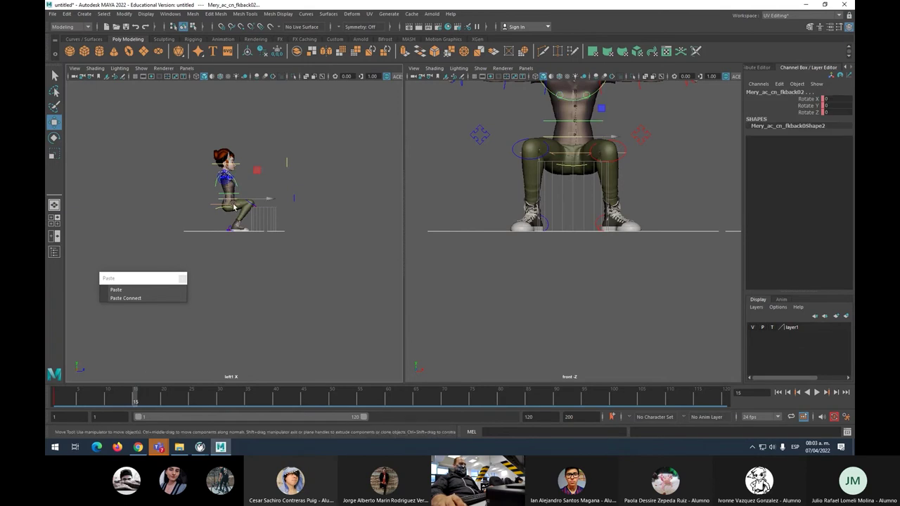
pyautogui.press('e')
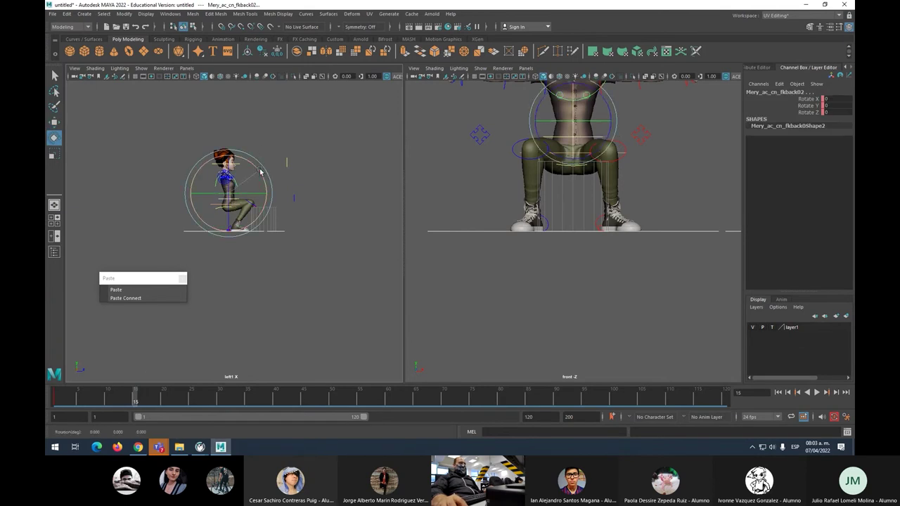
pyautogui.click(160, 201)
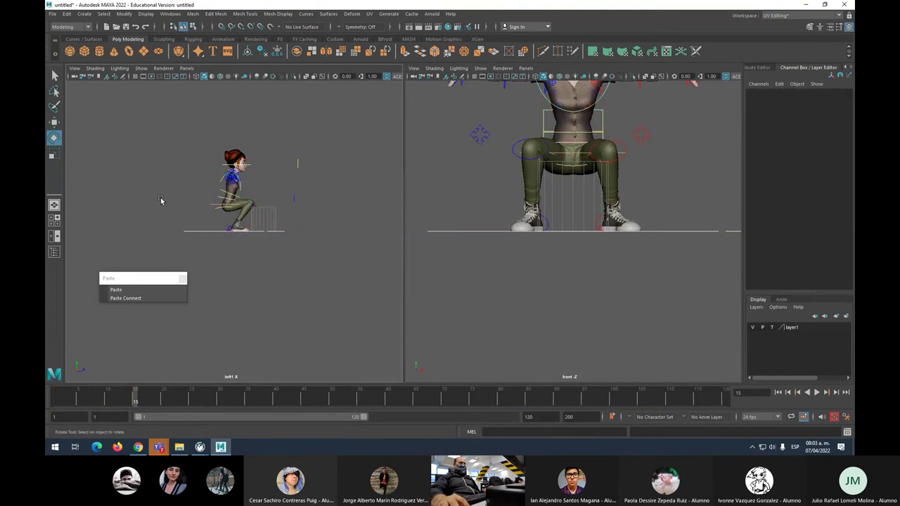
pyautogui.click(213, 207)
pyautogui.moveTo(260, 190); pyautogui.dragTo(271, 210)
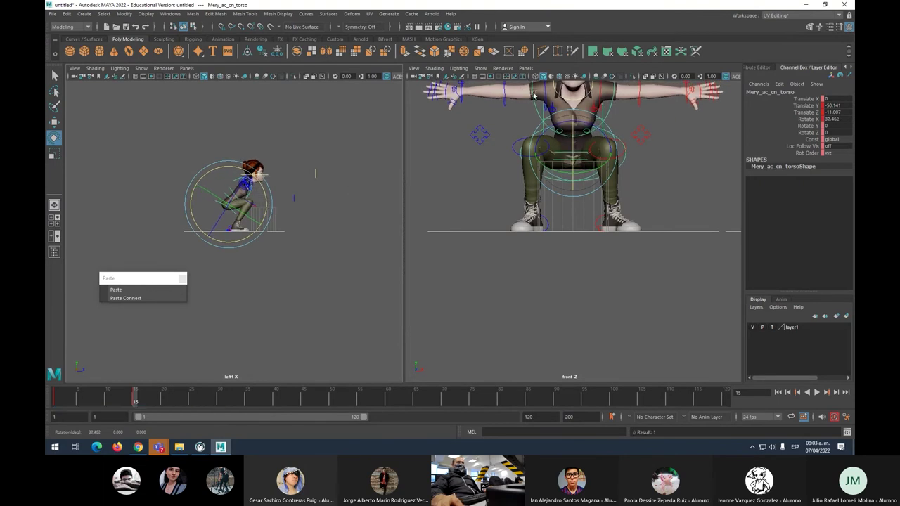
# Step: Return to frame 1 and select the character's right and left upper arm controls
pyautogui.click(548, 97)
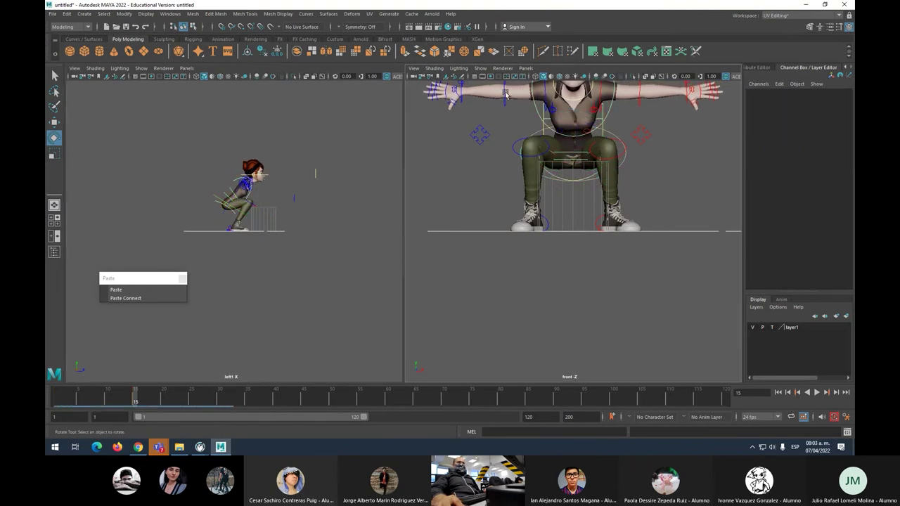
pyautogui.click(545, 90)
pyautogui.hotkey('alt', 'shift', 'v')
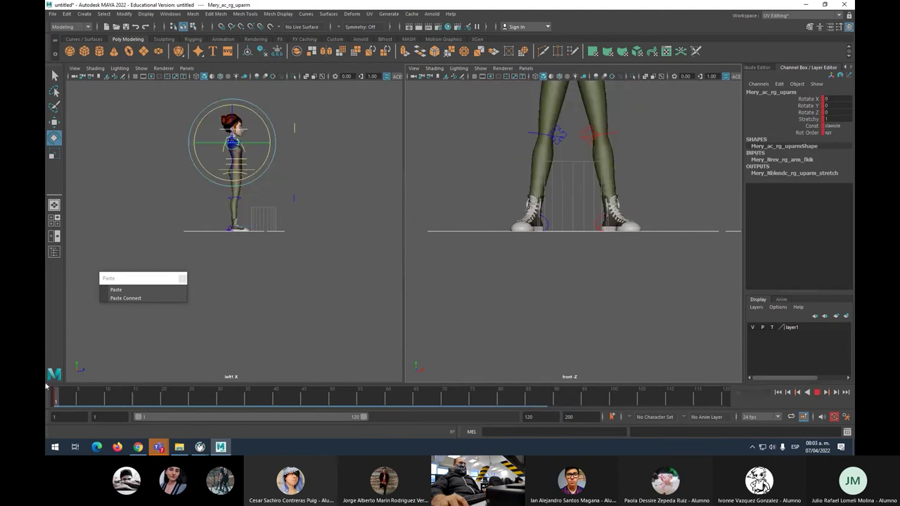
pyautogui.press('f')
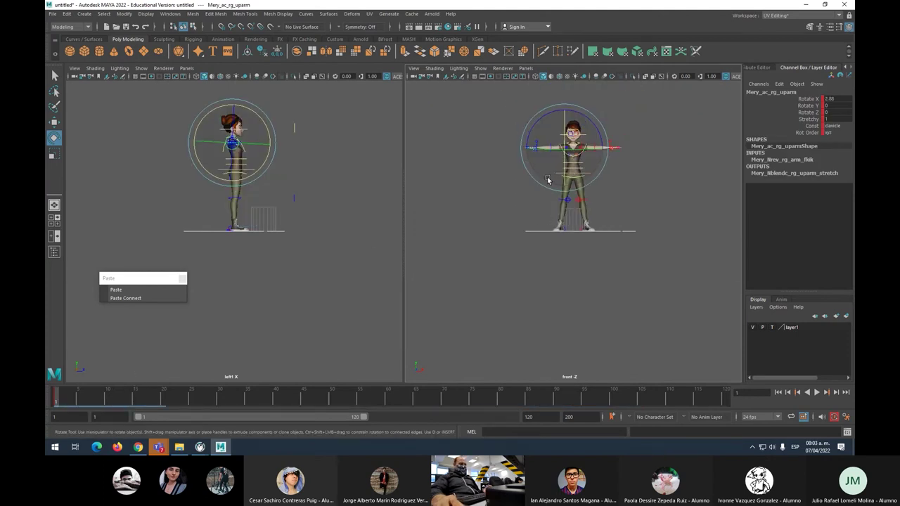
pyautogui.press('f')
pyautogui.scroll(-8, 583, 204)
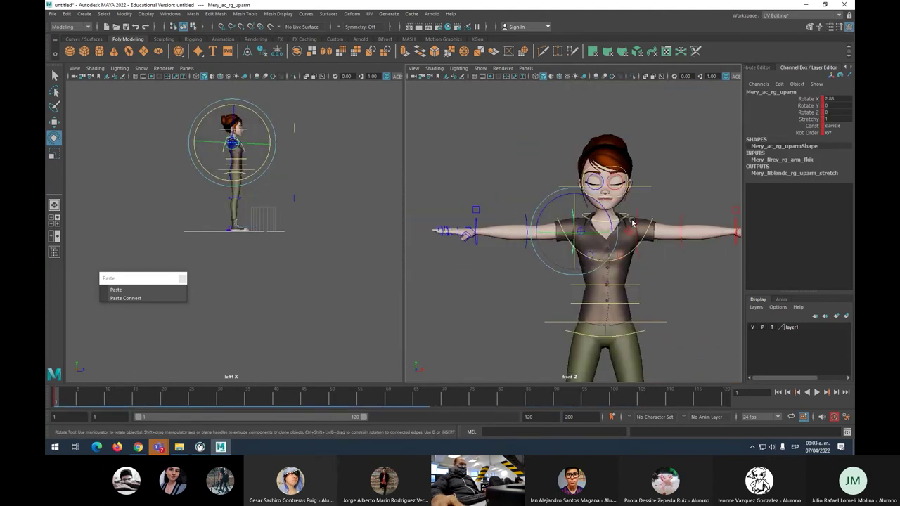
pyautogui.click(635, 219)
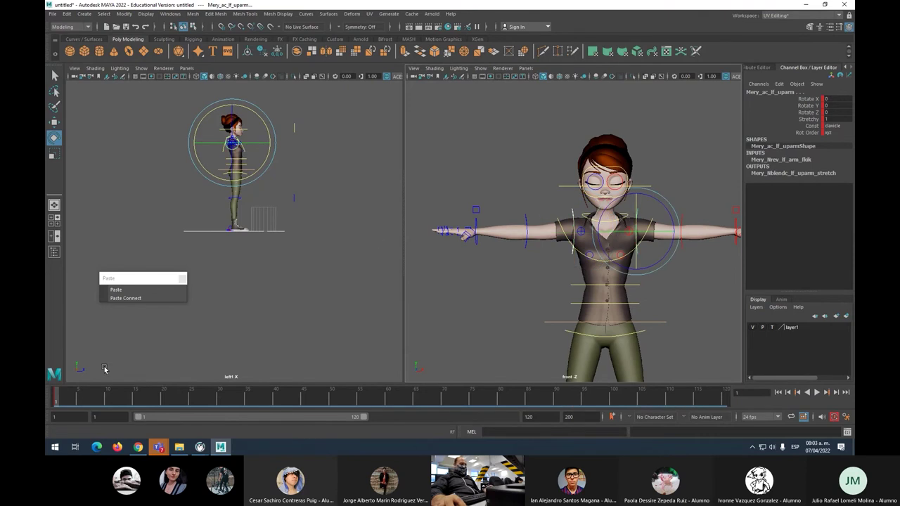
pyautogui.click(416, 317)
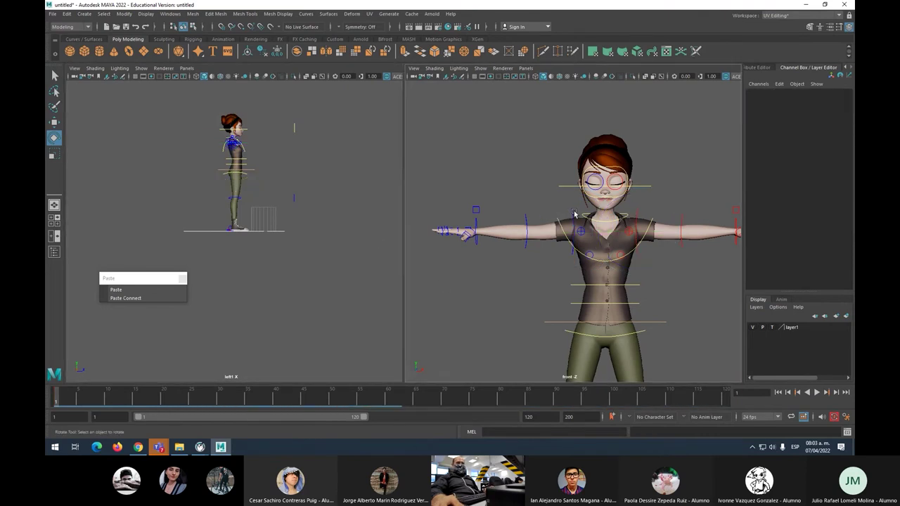
# Step: Lower both upper arms beside the body at frame 1, rotating the right to Rotate Z about 68.7 and the left to about -68.9
pyautogui.click(574, 213)
pyautogui.moveTo(598, 213); pyautogui.dragTo(545, 138)
pyautogui.moveTo(564, 255); pyautogui.dragTo(622, 236)
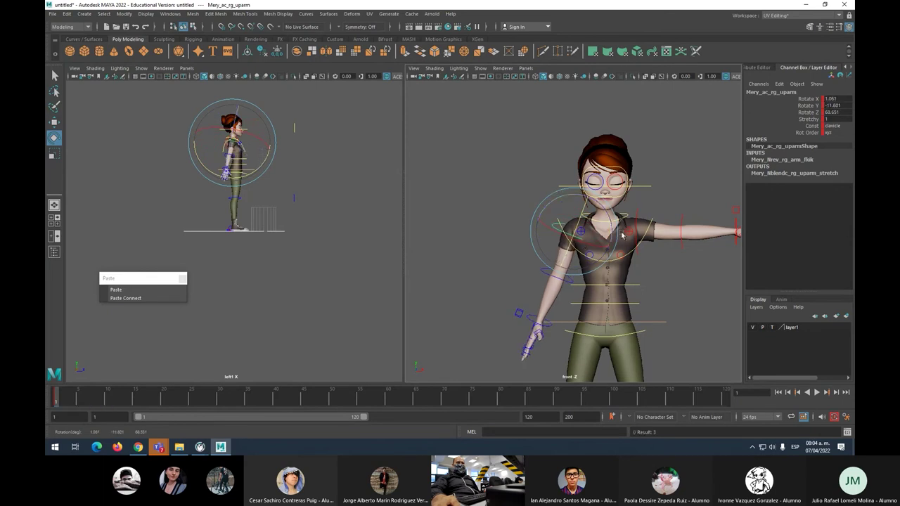
pyautogui.click(658, 214)
pyautogui.moveTo(661, 209); pyautogui.dragTo(678, 251)
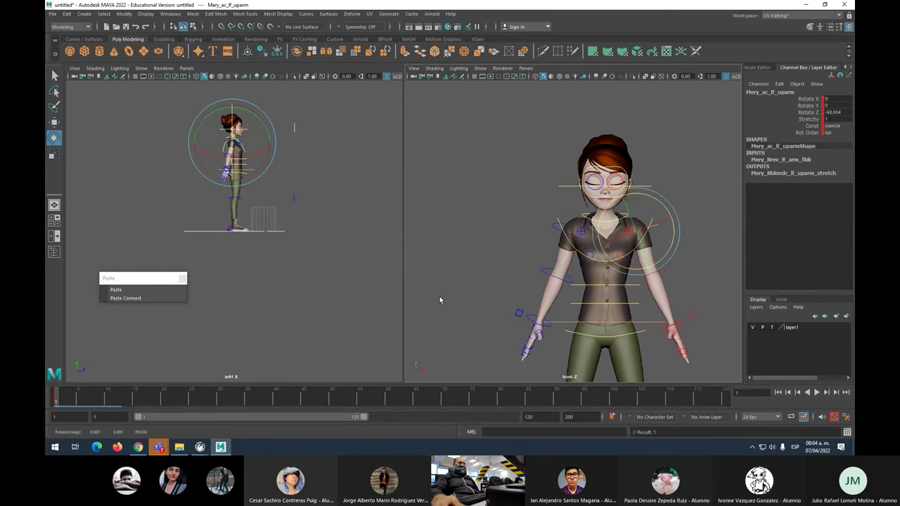
# Step: Scrub forward from frame 1 to review the lowered arms and stop at frame 15
pyautogui.moveTo(61, 398); pyautogui.dragTo(80, 400)
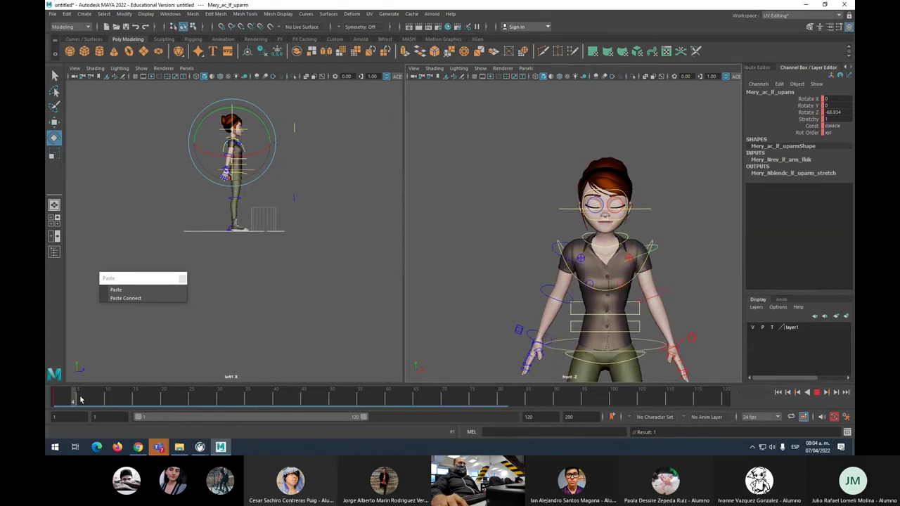
pyautogui.hotkey('alt', 'v')
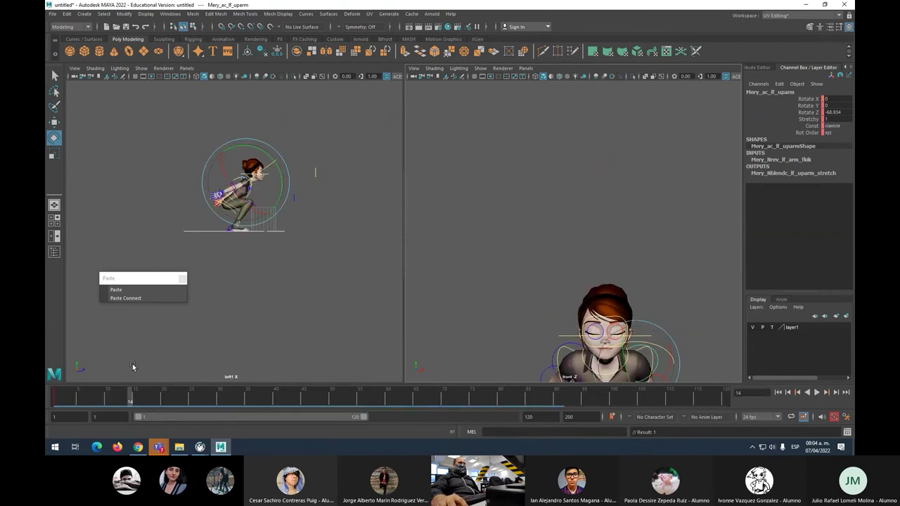
pyautogui.click(135, 403)
pyautogui.click(247, 191)
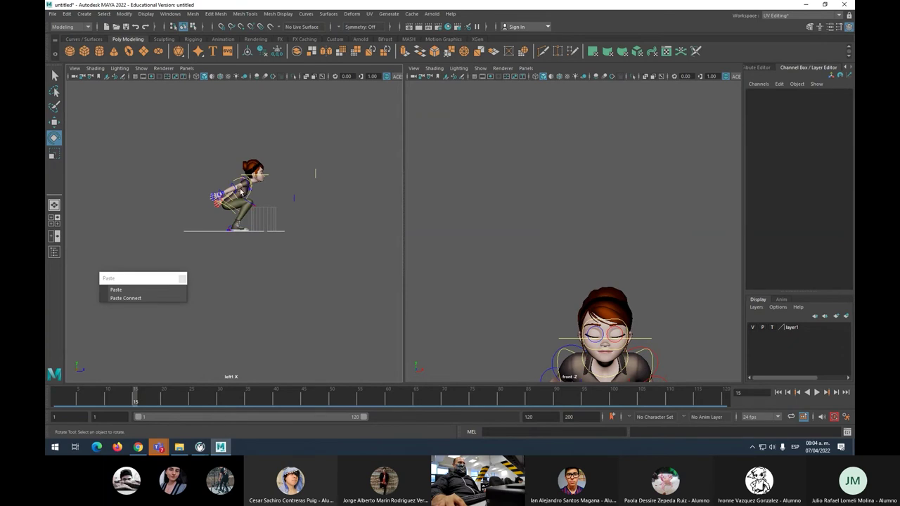
# Step: Swing the right upper arm forward at frame 15 to about Rotate X 119.8, Y 88.8 and Z 168.7, and key it
pyautogui.scroll(-3, 598, 317)
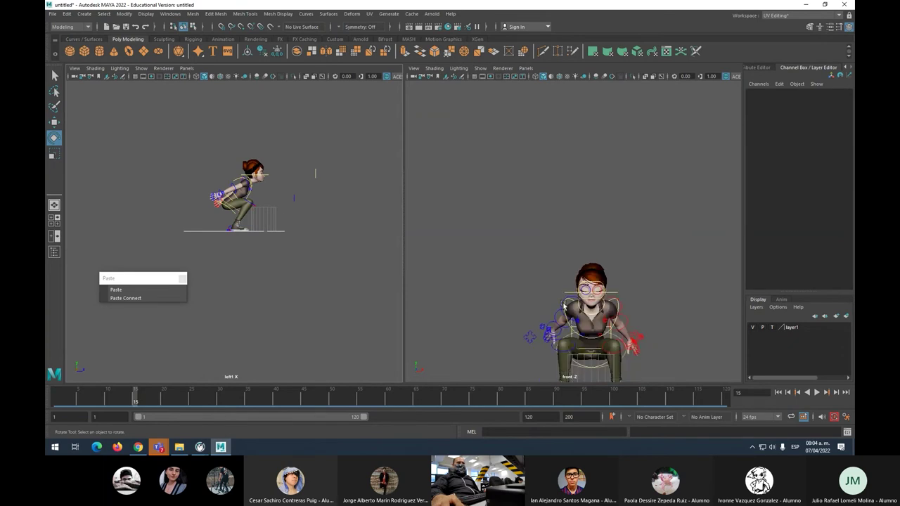
pyautogui.click(564, 306)
pyautogui.moveTo(592, 341); pyautogui.dragTo(596, 318)
pyautogui.press('s')
pyautogui.click(513, 293)
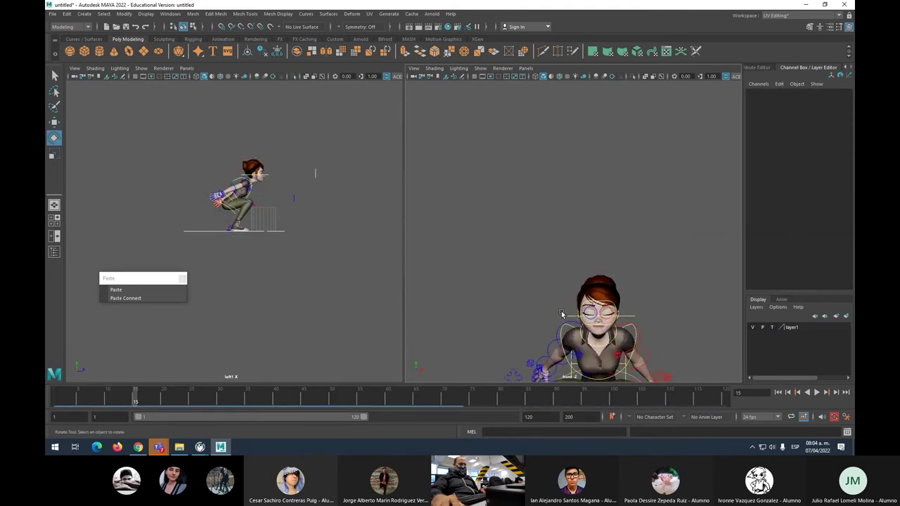
pyautogui.press('f')
pyautogui.click(514, 225)
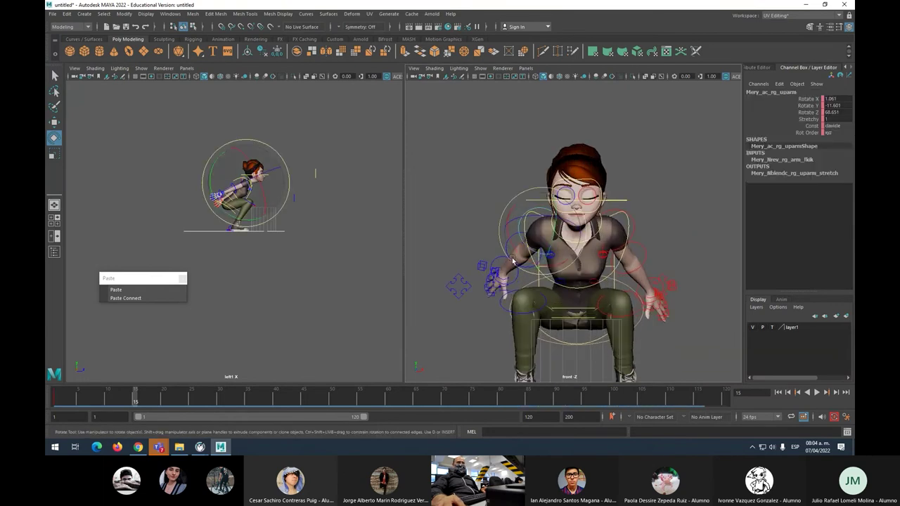
pyautogui.moveTo(549, 245); pyautogui.dragTo(567, 190)
pyautogui.press('s')
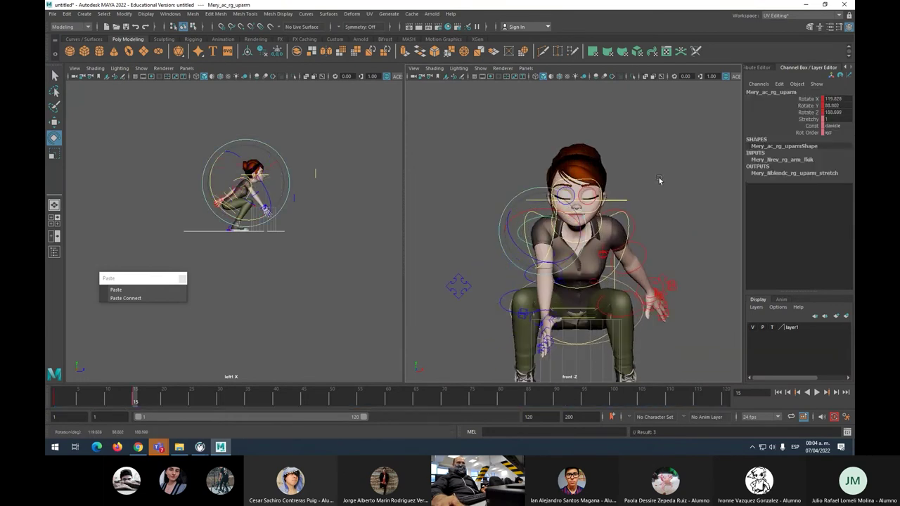
# Step: Swing the left upper arm forward at frame 15 to about Rotate X 82.5, Y -99.2 and Z -151.5, and key it
pyautogui.click(636, 223)
pyautogui.moveTo(599, 230); pyautogui.dragTo(645, 237)
pyautogui.press('s')
# Step: Adjust the right upper arm at frame 15 to about Rotate X 266.2, Y 80.9 and Z 335.2, and key it
pyautogui.press('s')
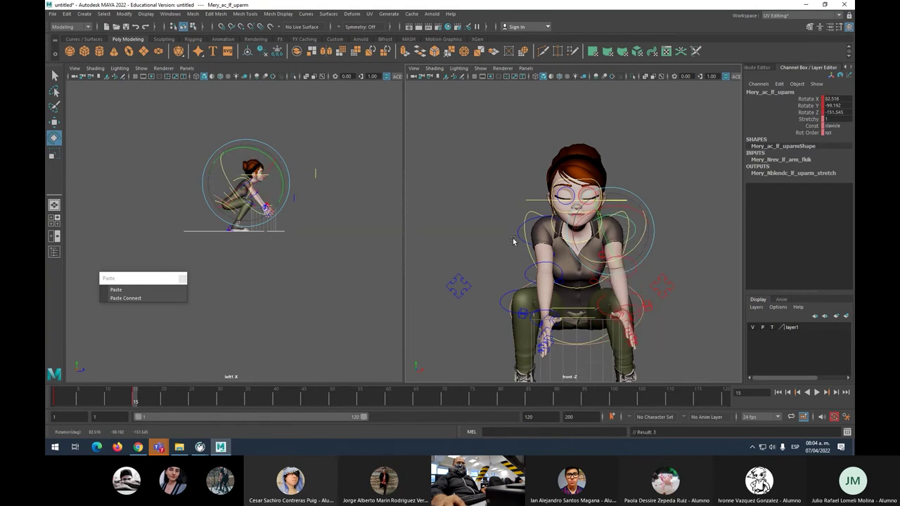
pyautogui.click(521, 236)
pyautogui.click(521, 243)
pyautogui.moveTo(520, 243); pyautogui.dragTo(519, 266)
pyautogui.press('s')
# Step: Check the right arm's motion between frames 1 and 15 with its upper arm control selected
pyautogui.click(271, 282)
pyautogui.moveTo(135, 399); pyautogui.dragTo(78, 397)
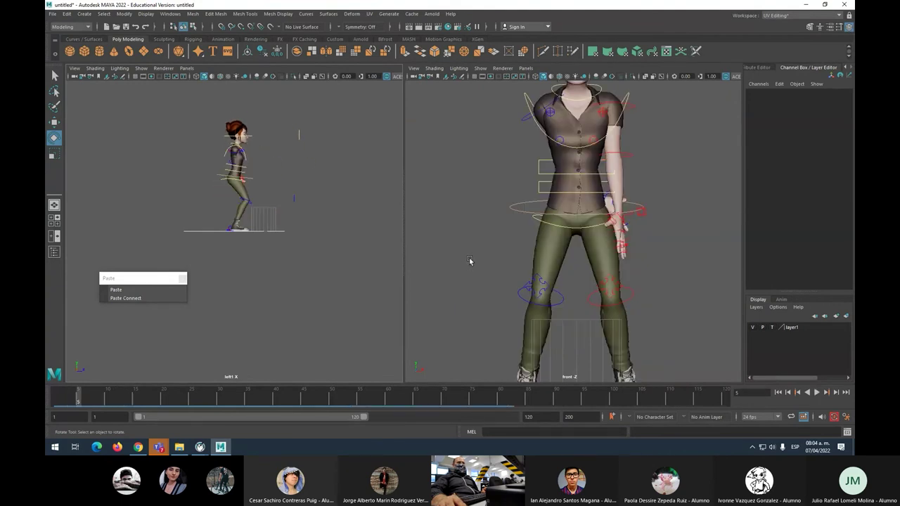
pyautogui.click(526, 122)
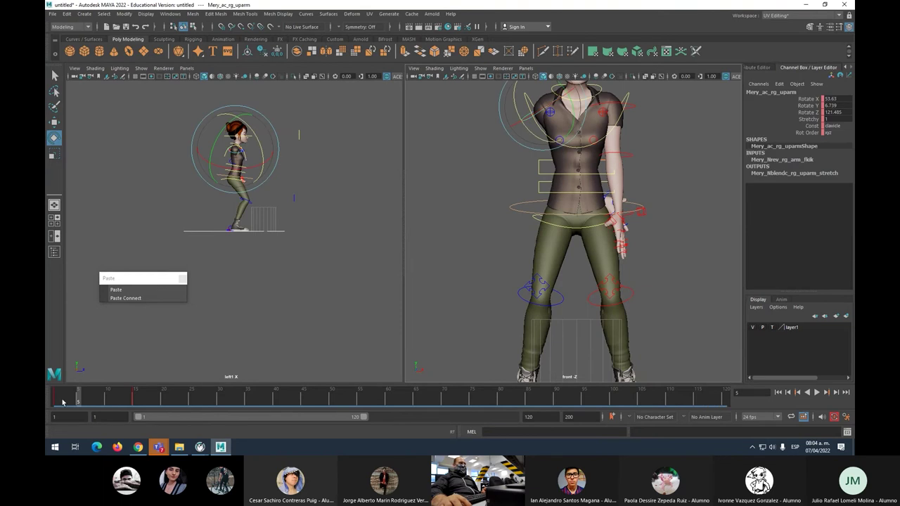
pyautogui.click(60, 401)
pyautogui.click(136, 402)
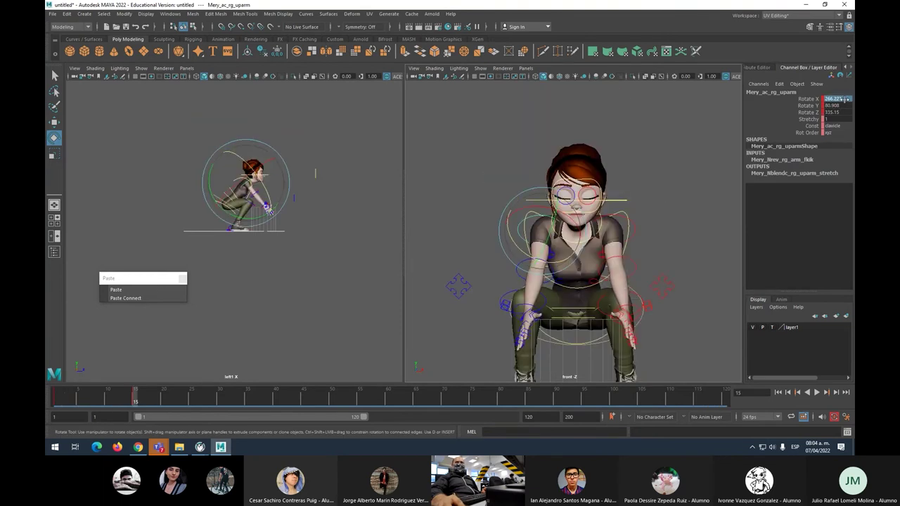
# Step: Reset the right upper arm's rotations to 0 at frame 15 and rotate it forward to about Rotate X -87.2 and Y 84.3
pyautogui.press('Tab')
pyautogui.write('0')
pyautogui.press('Tab')
pyautogui.write('0')
pyautogui.press('Return')
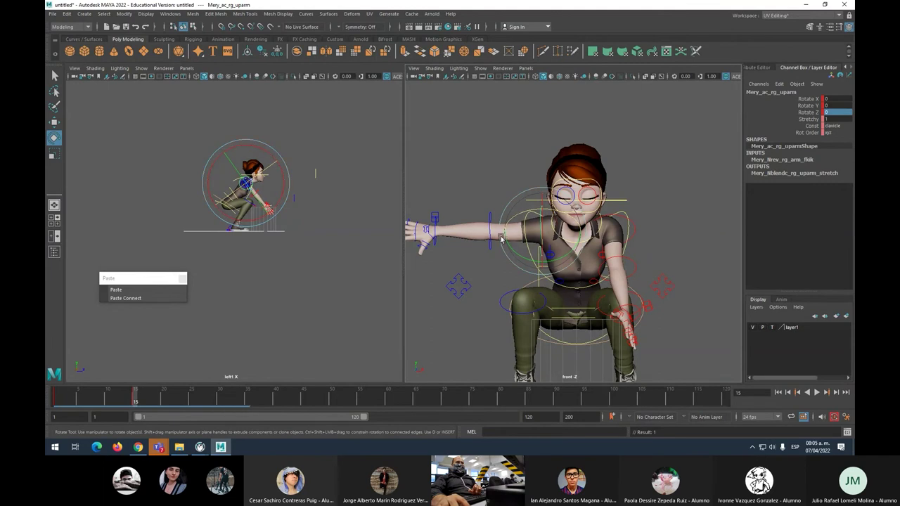
pyautogui.moveTo(507, 247); pyautogui.dragTo(552, 266)
pyautogui.moveTo(572, 226); pyautogui.dragTo(527, 186)
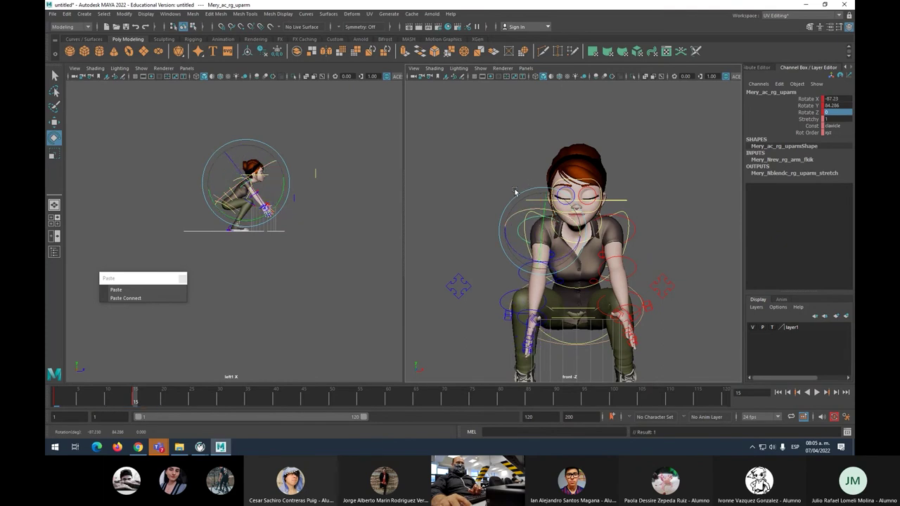
# Step: Scrub through the crouch to check both arms' swing and advance to frame 30
pyautogui.hotkey('alt', 'v')
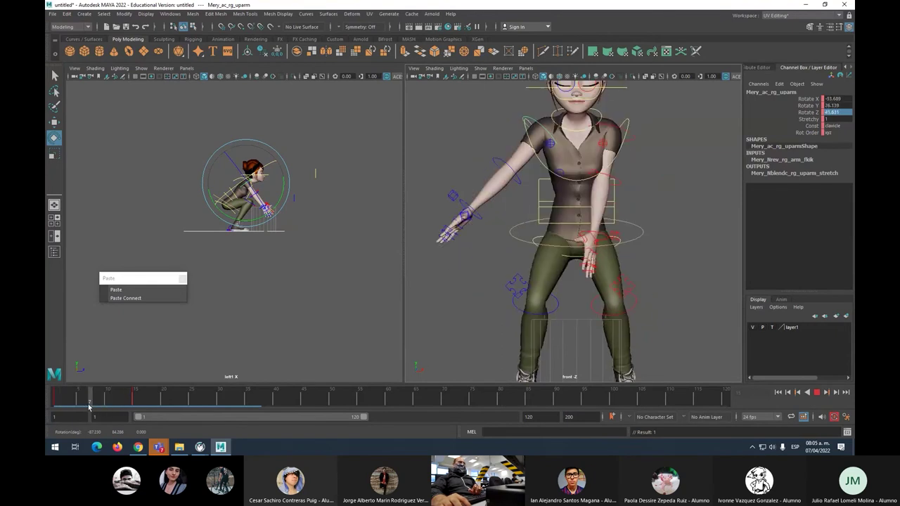
pyautogui.hotkey('alt', 'v')
pyautogui.click(688, 225)
pyautogui.hotkey('alt', 'v')
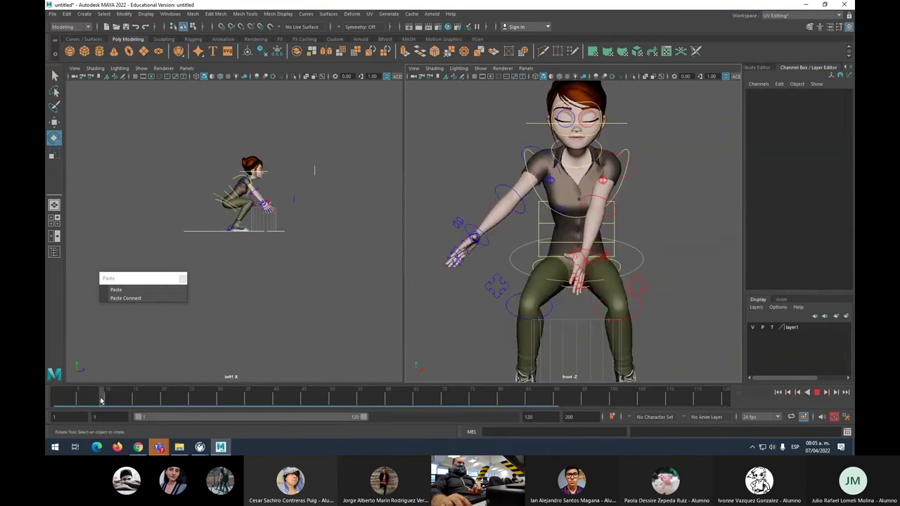
pyautogui.moveTo(111, 395)
pyautogui.mouseDown()
pyautogui.moveTo(147, 396)
pyautogui.moveTo(77, 398)
pyautogui.moveTo(187, 402)
pyautogui.moveTo(57, 397)
pyautogui.moveTo(218, 395)
pyautogui.mouseUp()
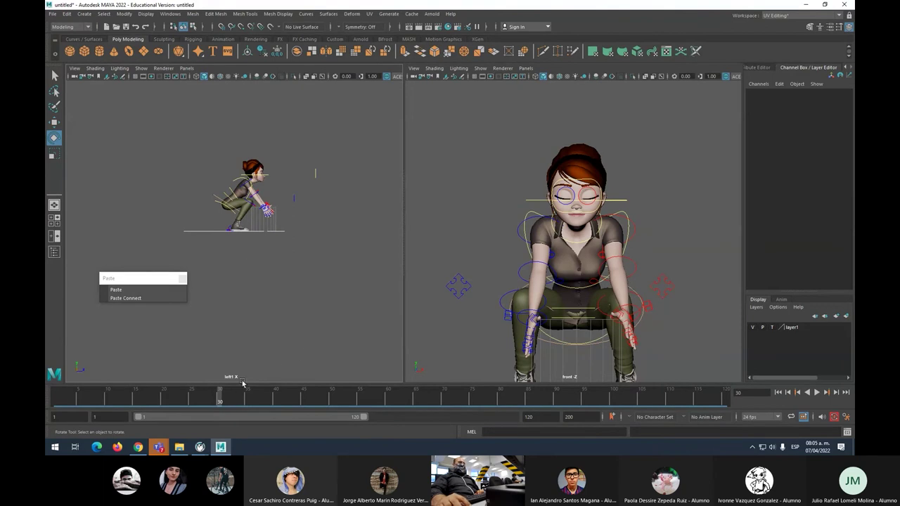
# Step: At frame 30, raise the torso control to about Translate Y -3.1 and lean it back to about Rotate X -23.1
pyautogui.click(221, 202)
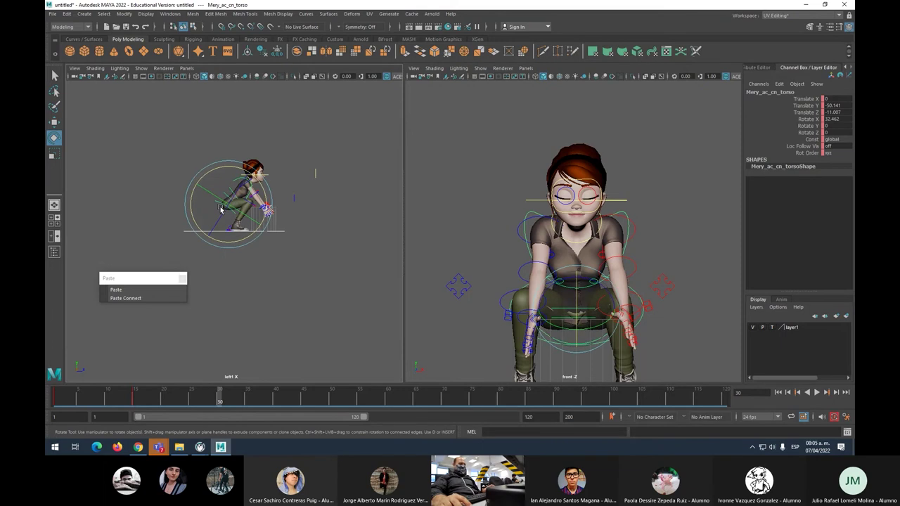
pyautogui.press('w')
pyautogui.moveTo(229, 172); pyautogui.dragTo(229, 139)
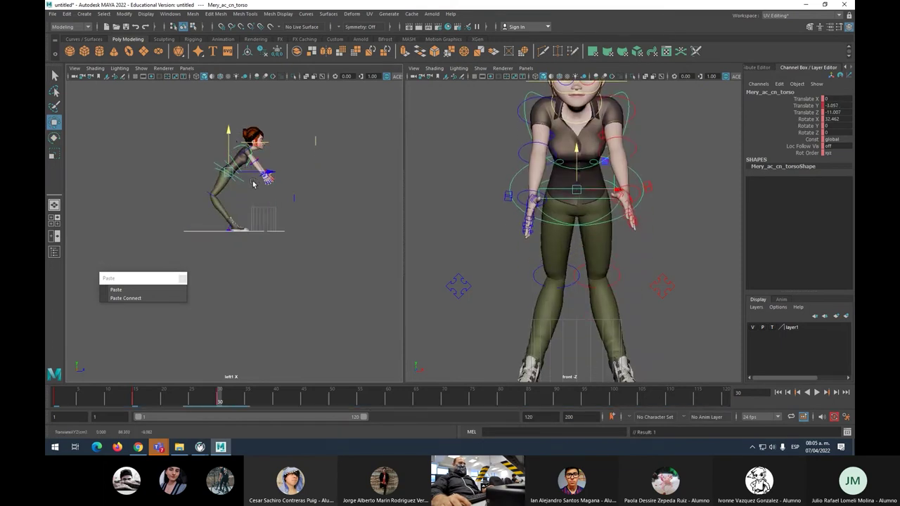
pyautogui.press('e')
pyautogui.moveTo(265, 169); pyautogui.dragTo(256, 119)
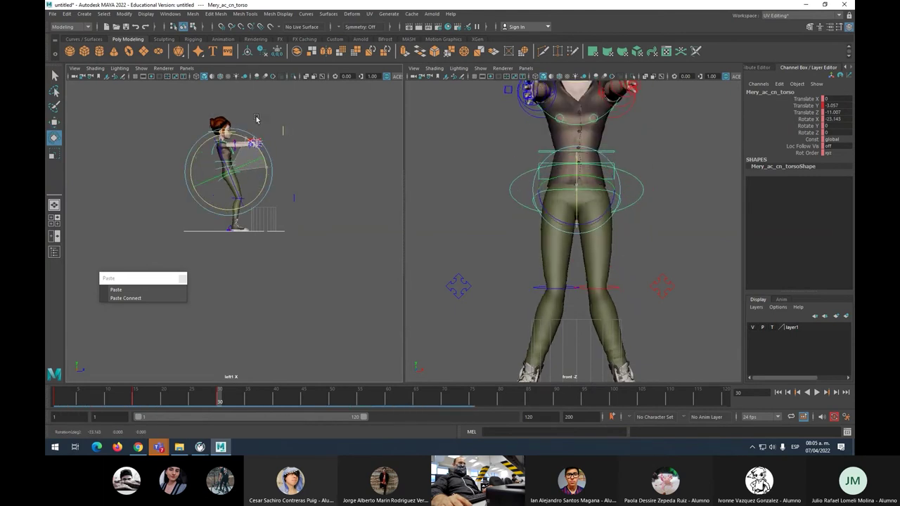
pyautogui.click(255, 119)
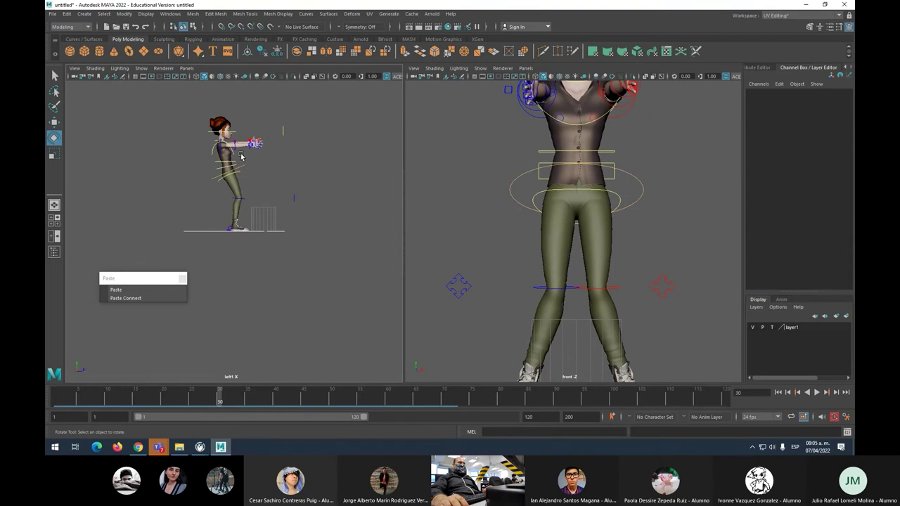
# Step: Rotate the right upper arm down from its forward reach toward the hip at frame 30, to about Rotate Z 83.9
pyautogui.scroll(1, 241, 156)
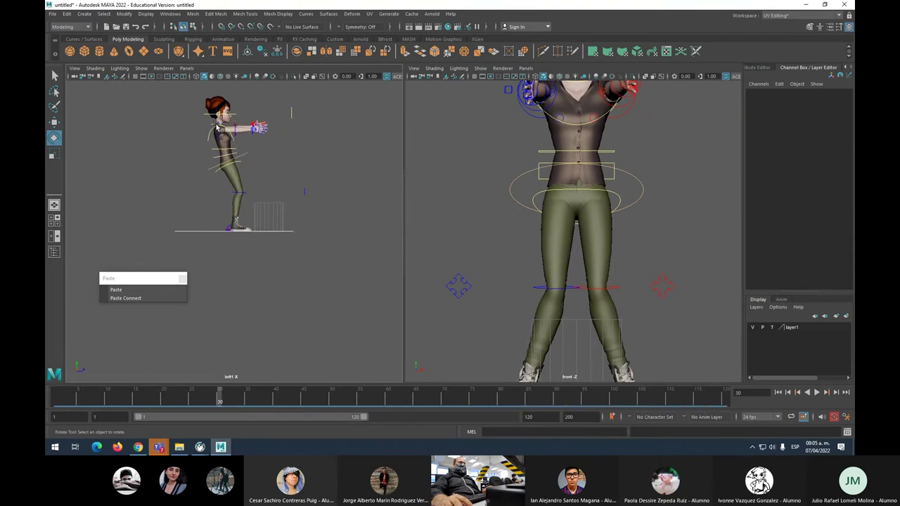
pyautogui.click(217, 127)
pyautogui.scroll(1, 219, 127)
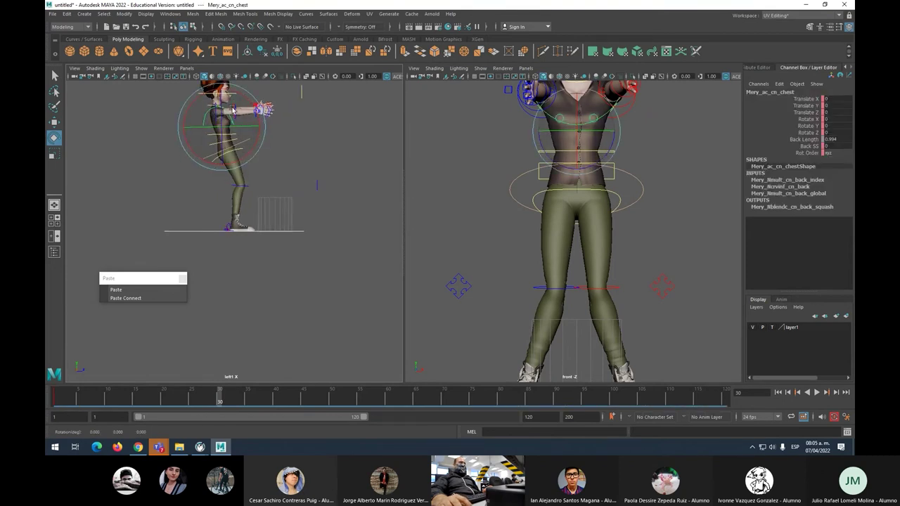
pyautogui.click(196, 119)
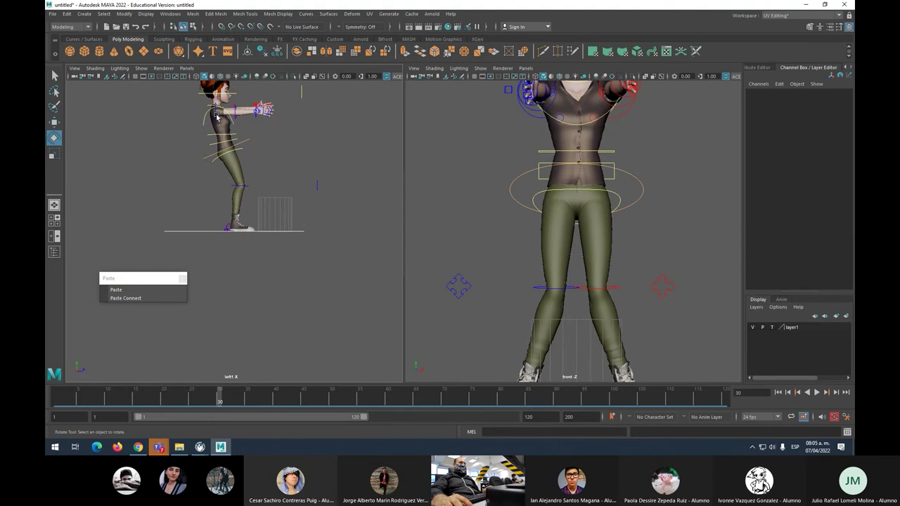
pyautogui.click(217, 116)
pyautogui.moveTo(247, 102); pyautogui.dragTo(255, 141)
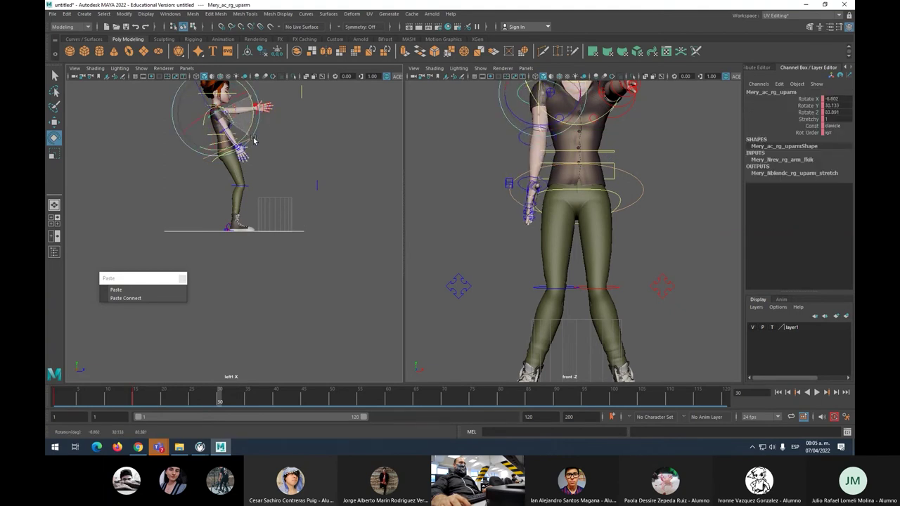
# Step: Try to lower the left arm at frame 30 by rotating its forearm control
pyautogui.click(627, 109)
pyautogui.click(616, 112)
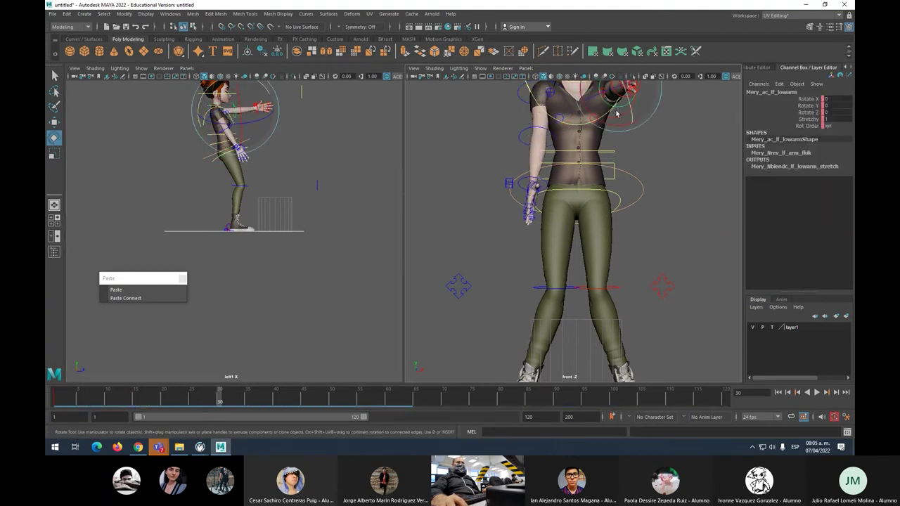
pyautogui.moveTo(265, 87); pyautogui.dragTo(270, 94)
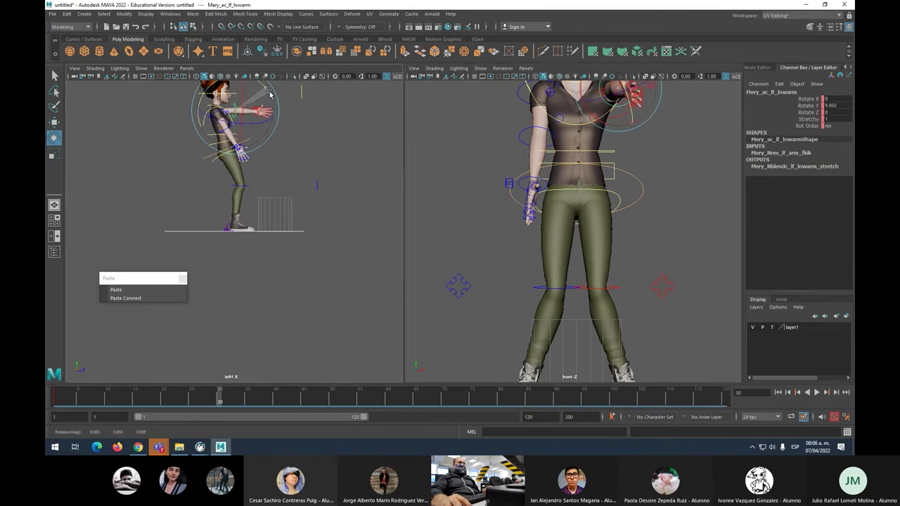
pyautogui.hotkey('ctrl', 'z')
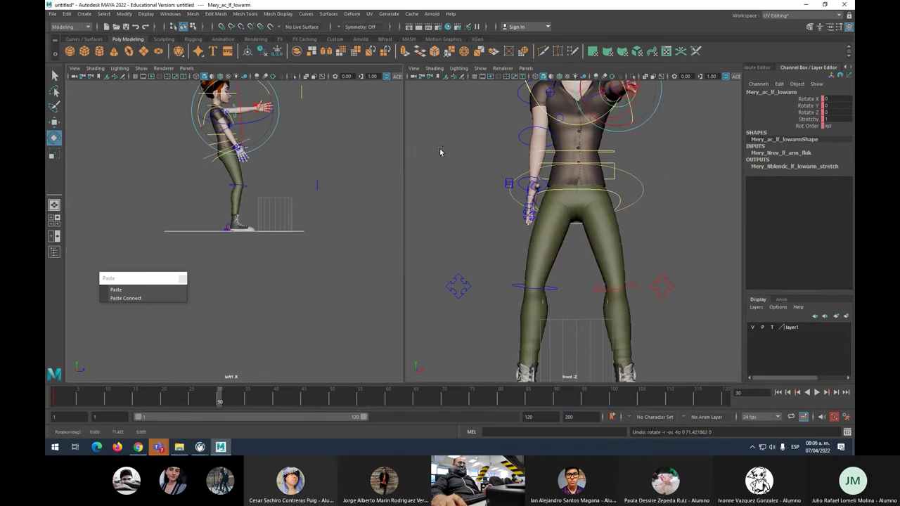
pyautogui.click(693, 174)
pyautogui.click(620, 110)
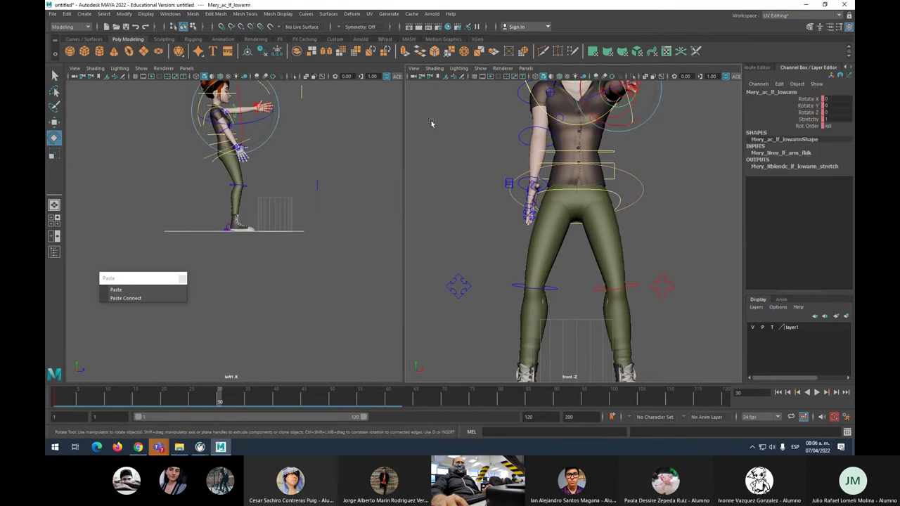
pyautogui.moveTo(265, 86); pyautogui.dragTo(279, 104)
pyautogui.hotkey('ctrl', 'z')
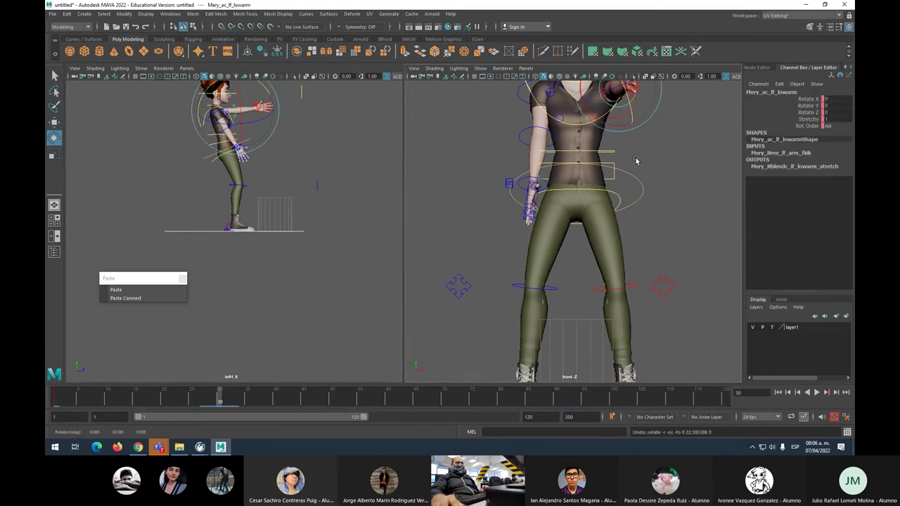
# Step: Switch the front viewport to the perspective camera and frame the left upper arm control in it
pyautogui.scroll(-4, 635, 165)
pyautogui.scroll(6, 271, 122)
pyautogui.scroll(-7, 272, 122)
pyautogui.click(517, 167)
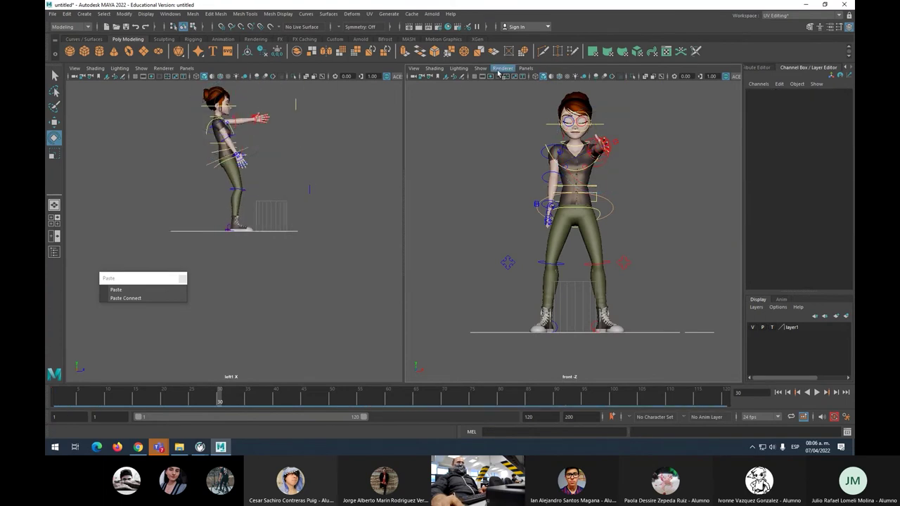
pyautogui.click(525, 68)
pyautogui.moveTo(597, 76)
pyautogui.click(630, 78)
pyautogui.scroll(5, 600, 180)
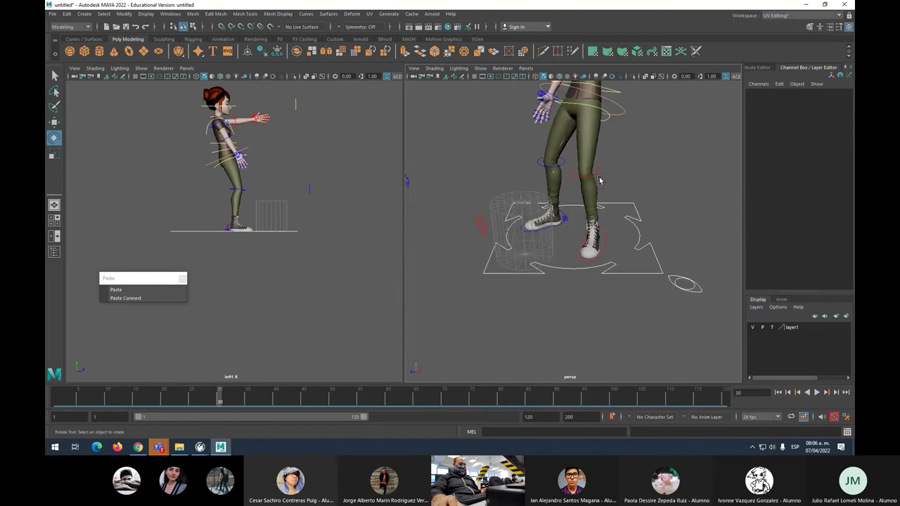
pyautogui.scroll(-10, 599, 180)
pyautogui.click(670, 306)
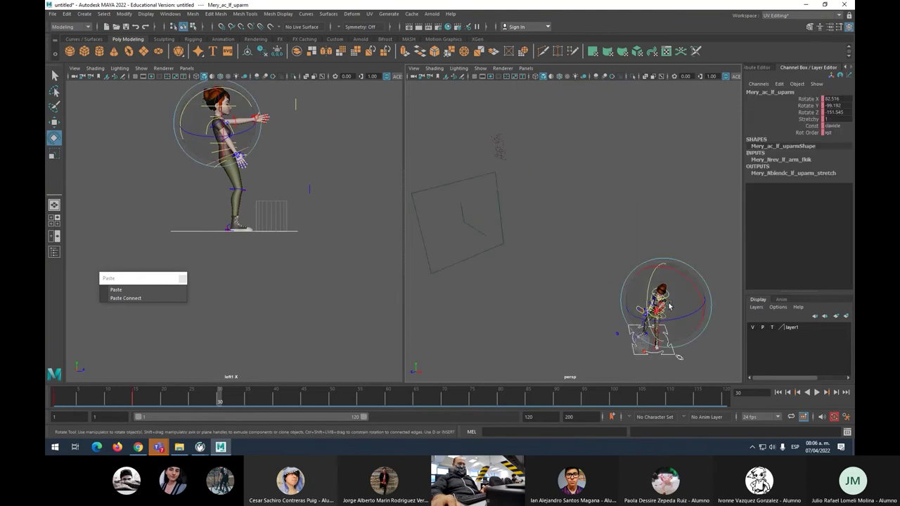
pyautogui.press('f')
# Step: Lower the left upper arm beside the right one at frame 30, and adjust the right upper arm to about Rotate X -7.4, Y 39.8, Z 82.4
pyautogui.click(621, 194)
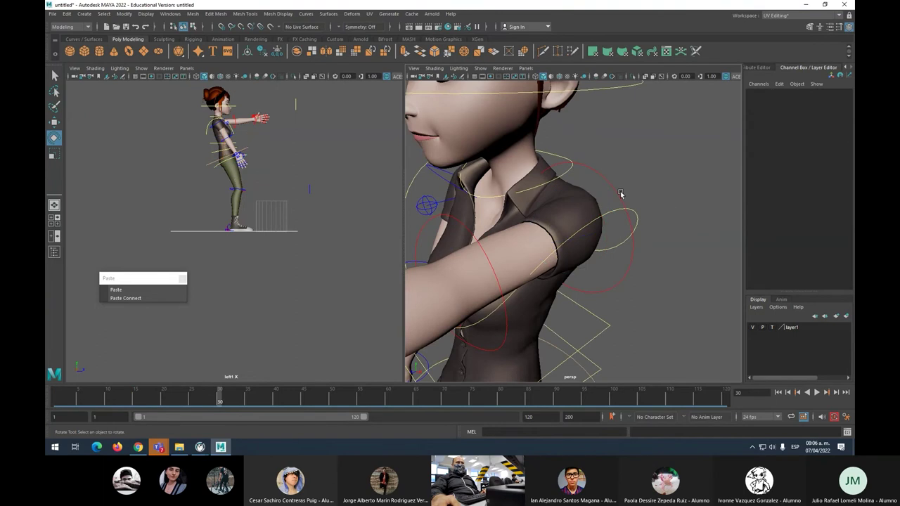
pyautogui.click(617, 192)
pyautogui.moveTo(243, 99); pyautogui.dragTo(261, 133)
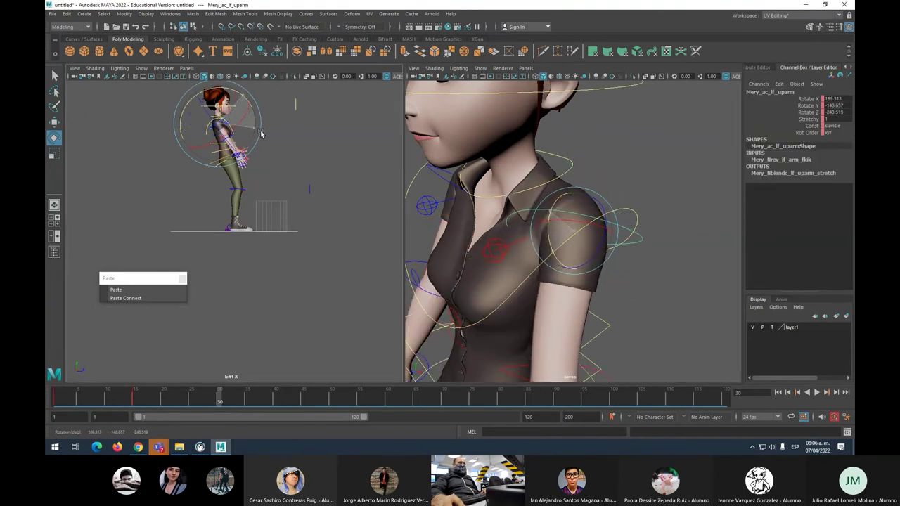
pyautogui.click(215, 128)
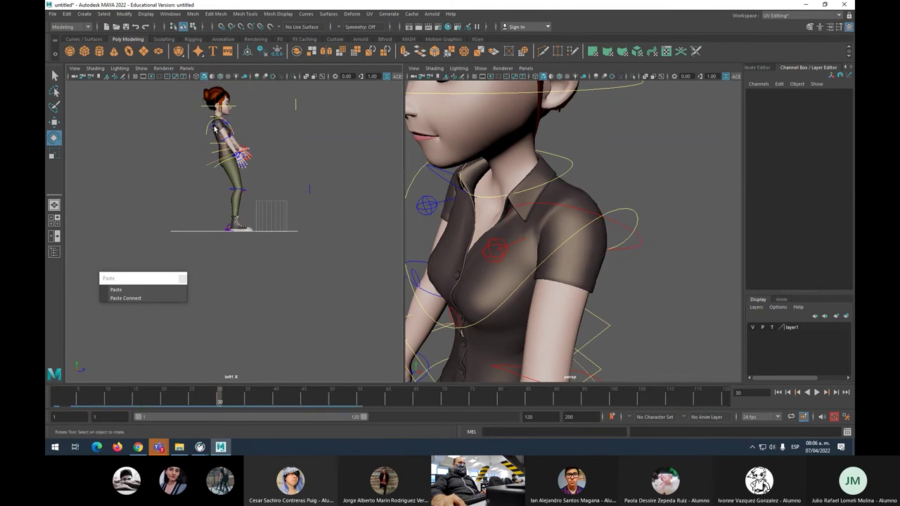
pyautogui.click(214, 127)
pyautogui.moveTo(253, 138); pyautogui.dragTo(255, 132)
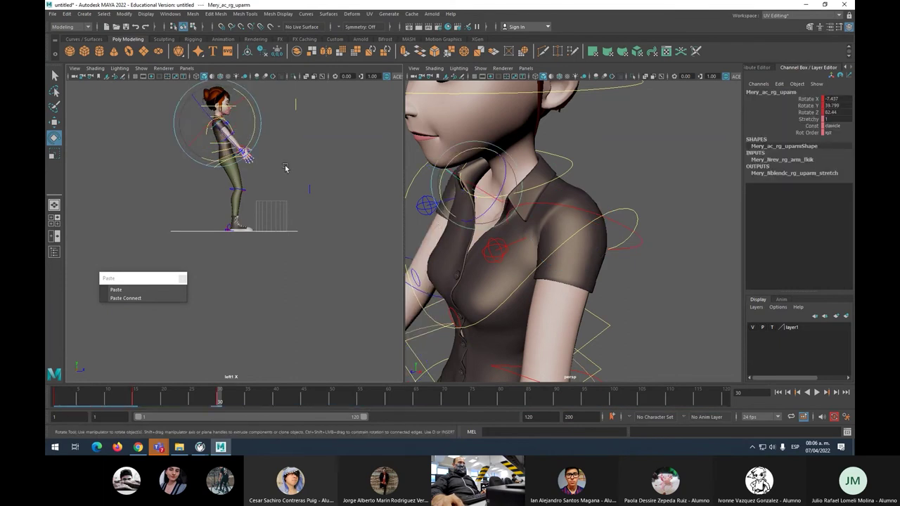
pyautogui.click(285, 169)
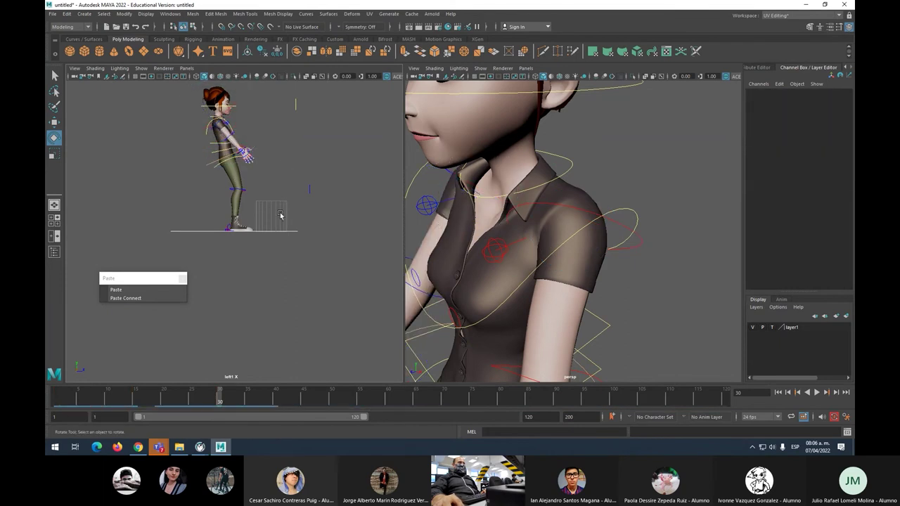
# Step: Return layer1 from template to normal display and select its cylinder for moving
pyautogui.click(772, 327)
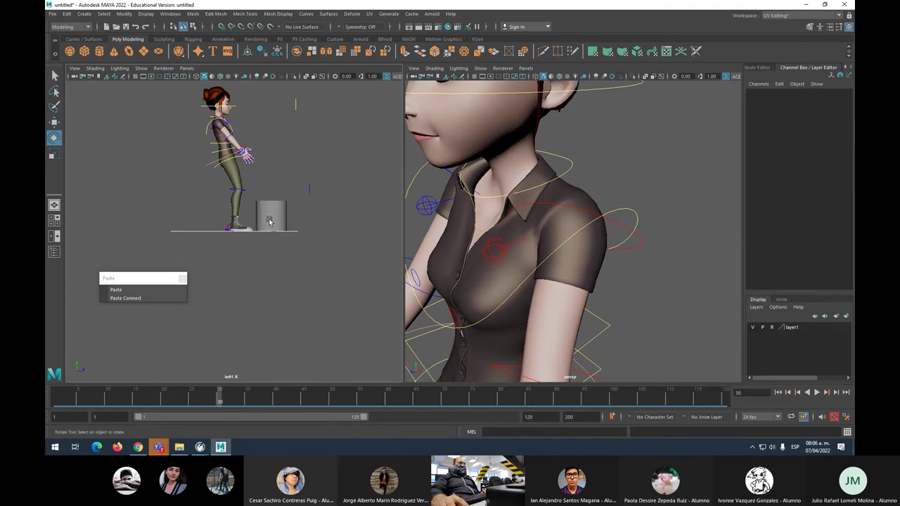
pyautogui.press('w')
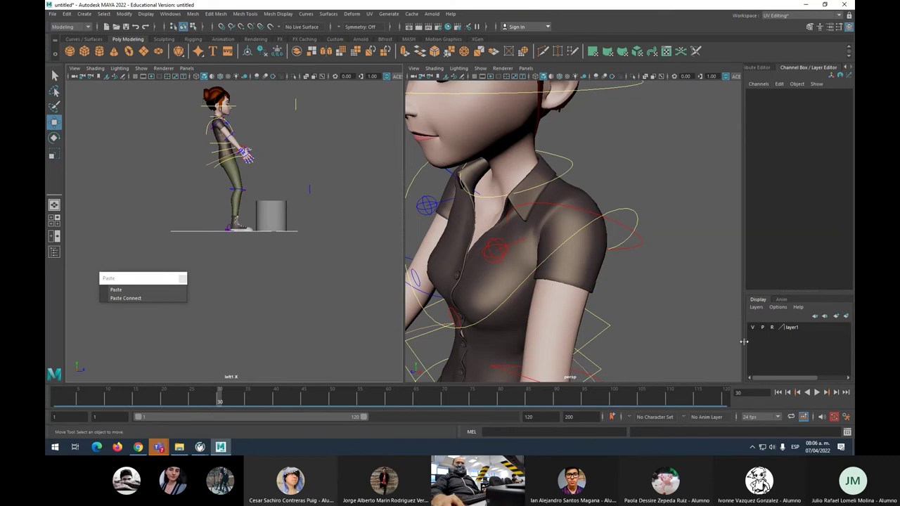
pyautogui.click(277, 204)
# Step: Key the cylinder at frame 16 and raise it to about Translate Y 25.6
pyautogui.moveTo(75, 385); pyautogui.dragTo(143, 401)
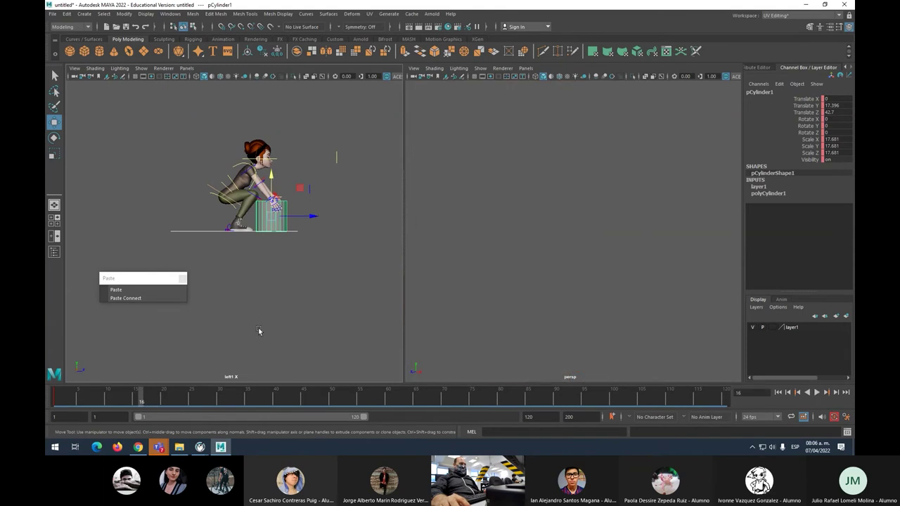
pyautogui.press('s')
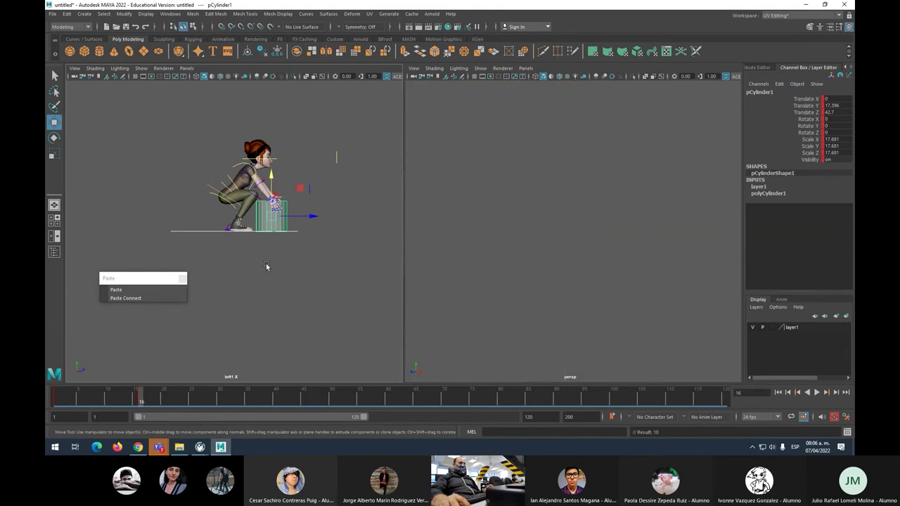
pyautogui.moveTo(273, 190); pyautogui.dragTo(274, 185)
# Step: Rotate the chest control forward at frame 16 so the crouching torso leans over the cylinder
pyautogui.click(245, 164)
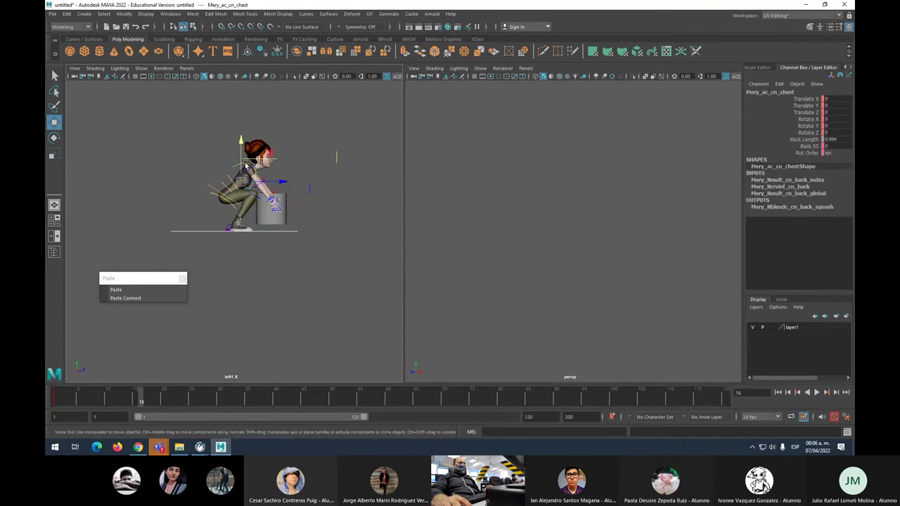
pyautogui.press('e')
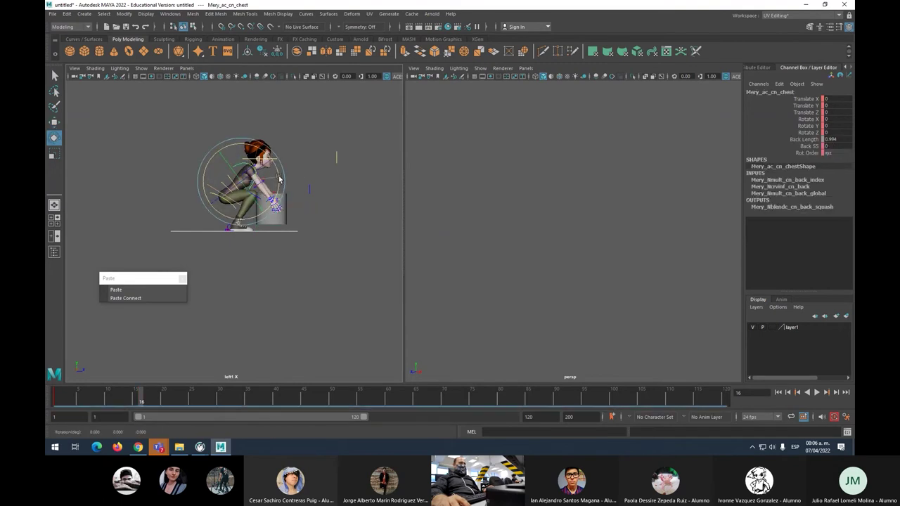
pyautogui.moveTo(275, 202); pyautogui.dragTo(281, 185)
pyautogui.click(295, 146)
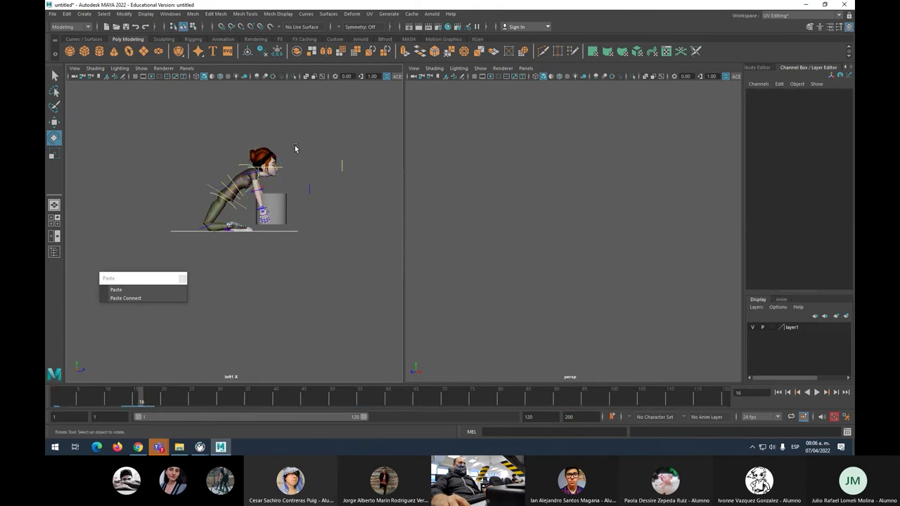
# Step: At frame 16, rotate the neck back and key it, and tilt the head down to about Rotate X 43.1
pyautogui.scroll(3, 275, 154)
pyautogui.click(284, 117)
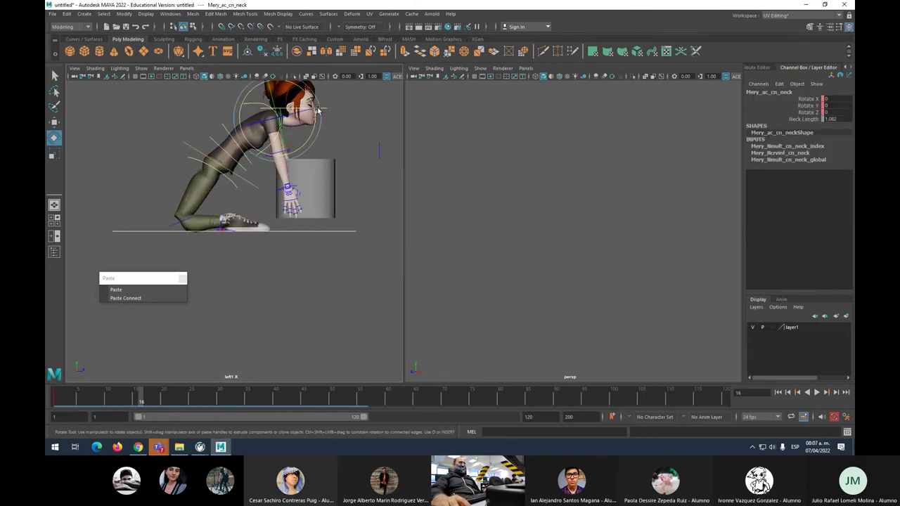
pyautogui.moveTo(312, 102); pyautogui.dragTo(288, 47)
pyautogui.press('s')
pyautogui.click(357, 135)
pyautogui.scroll(-2, 357, 134)
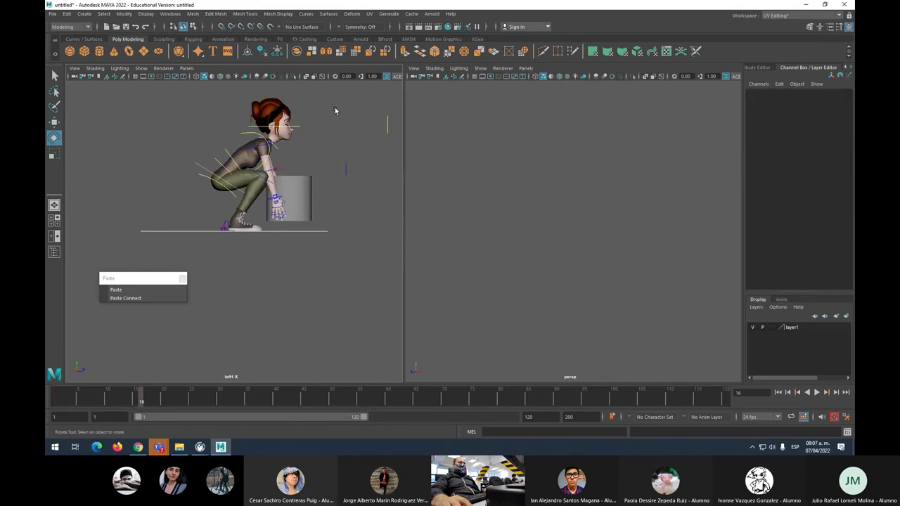
pyautogui.click(296, 128)
pyautogui.moveTo(310, 120); pyautogui.dragTo(321, 152)
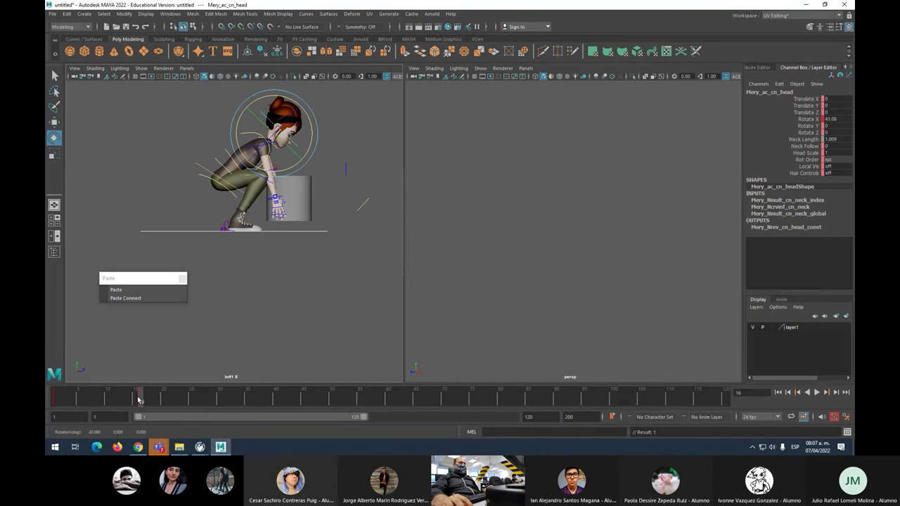
# Step: Check the cylinder's position at frame 1 and set its Translate Y to 0 at frame 16
pyautogui.moveTo(130, 402)
pyautogui.mouseDown()
pyautogui.moveTo(90, 402)
pyautogui.moveTo(151, 406)
pyautogui.moveTo(55, 402)
pyautogui.mouseUp()
pyautogui.click(295, 211)
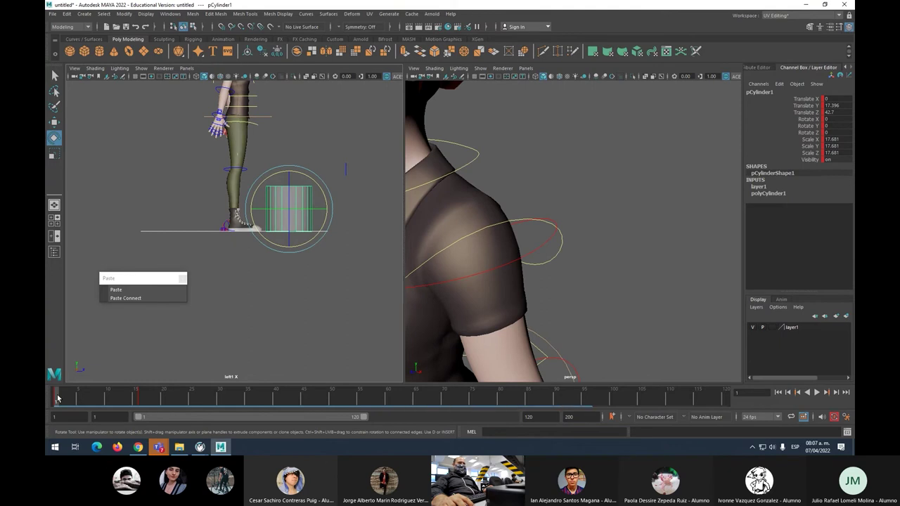
pyautogui.click(138, 402)
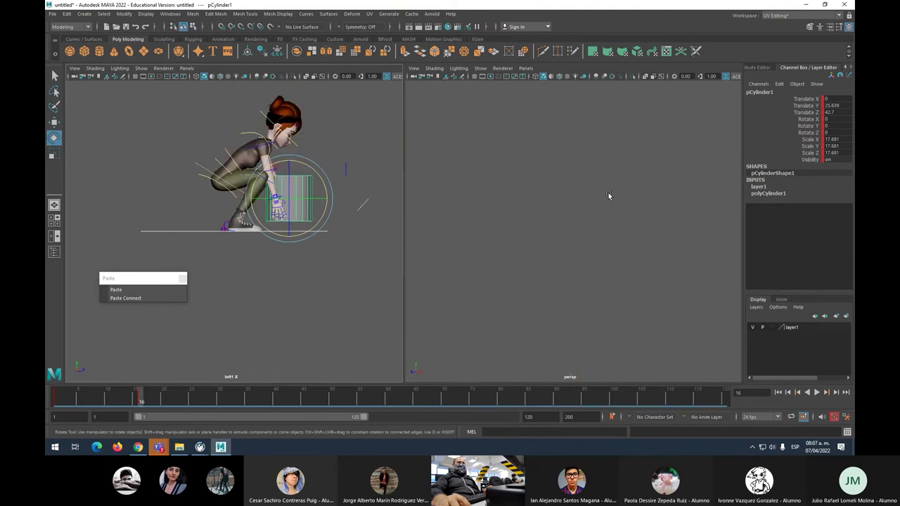
pyautogui.click(840, 107)
pyautogui.write('0')
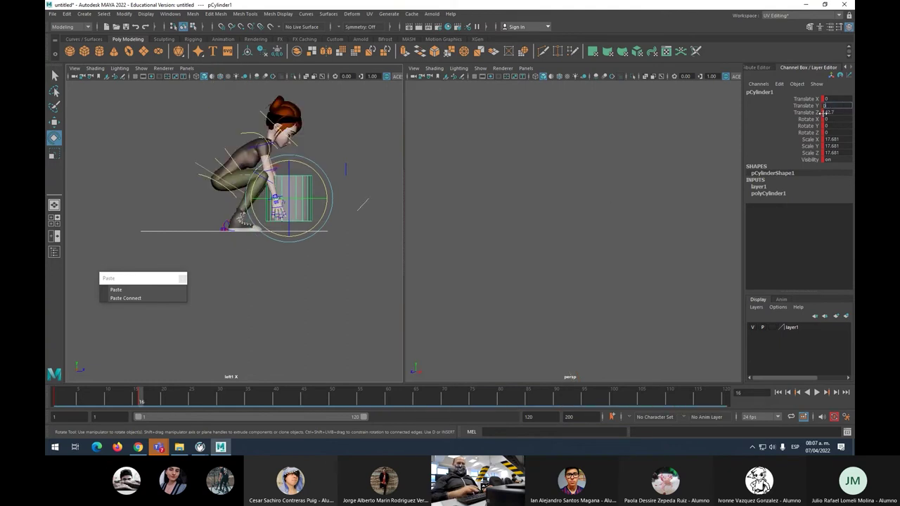
pyautogui.press('Return')
pyautogui.press('w')
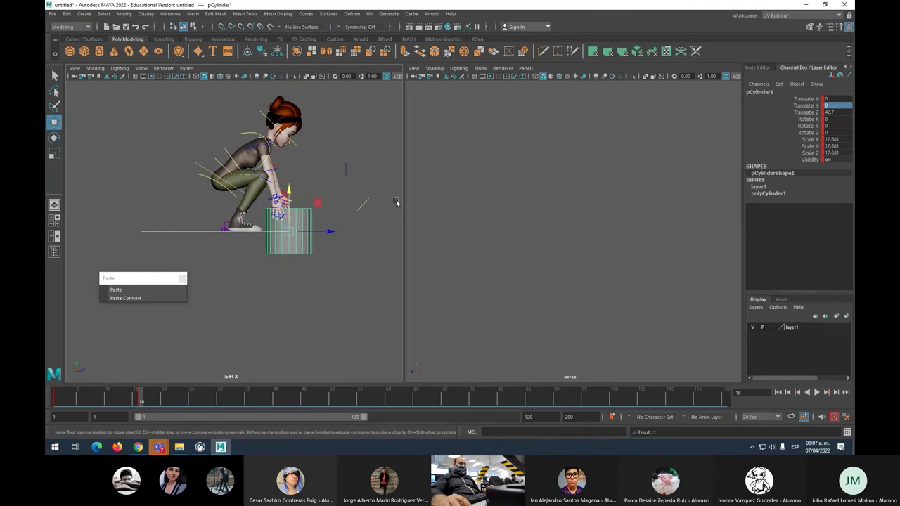
# Step: Copy the cylinder's Translate Y value from frame 1 and enter it, 17.396, at frame 16
pyautogui.click(57, 400)
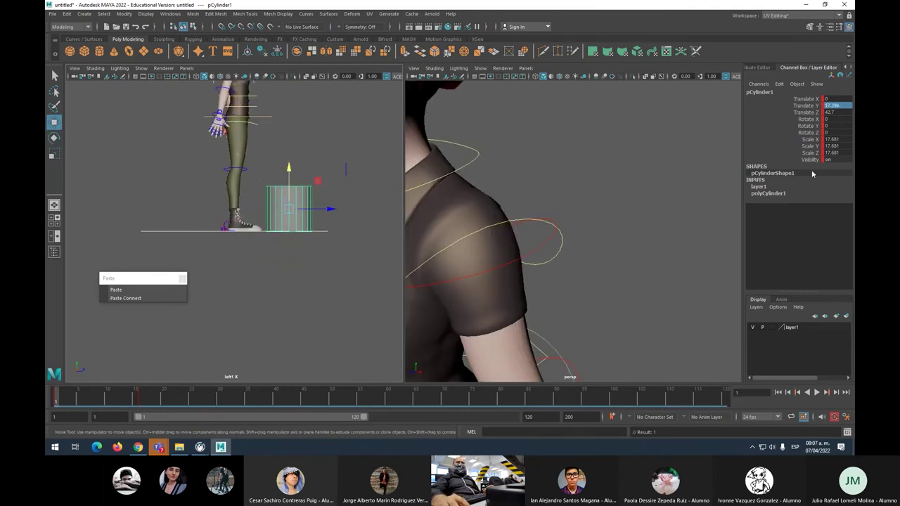
pyautogui.rightClick(839, 107)
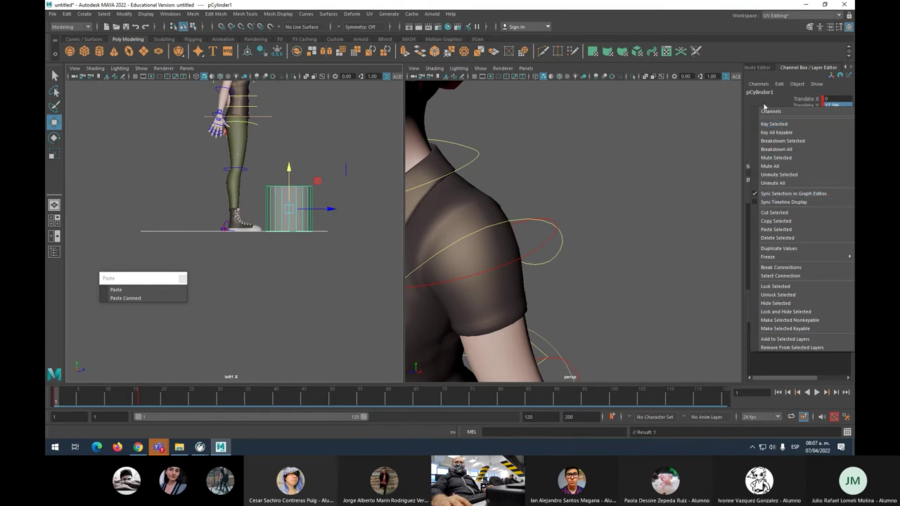
pyautogui.click(761, 99)
pyautogui.doubleClick(828, 105)
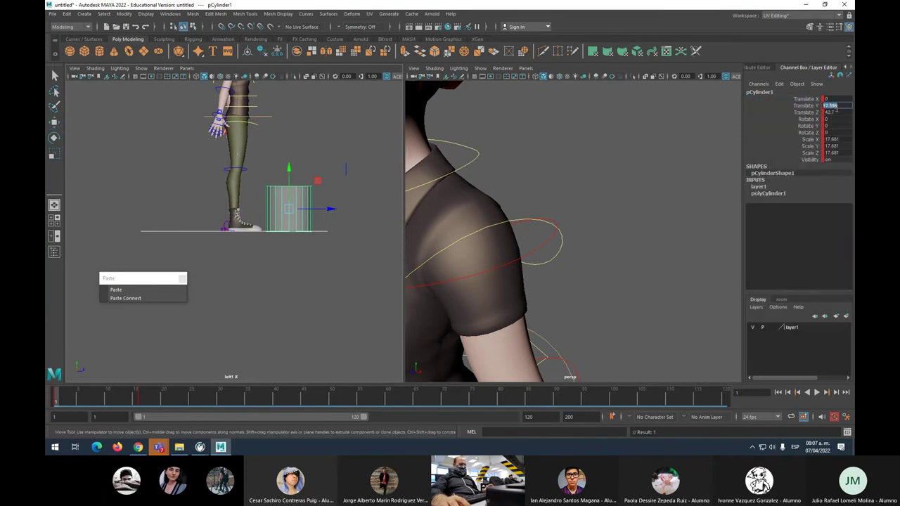
pyautogui.click(141, 401)
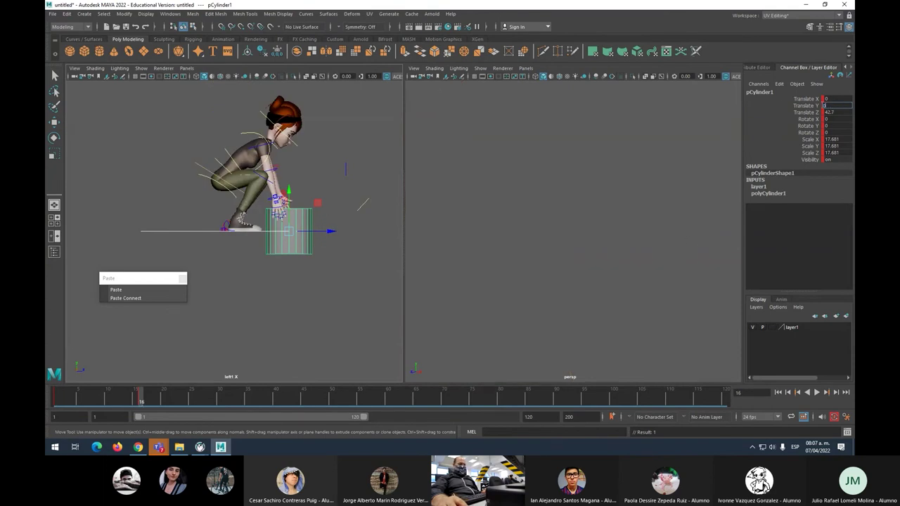
pyautogui.press('Return')
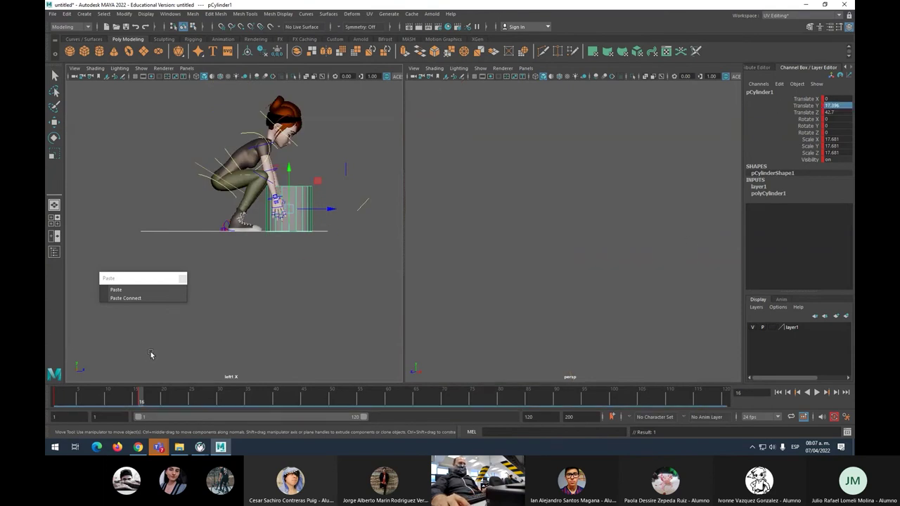
# Step: Raise the cylinder to about Translate Y 22.9 at frame 17 to follow the hands
pyautogui.hotkey('alt', 'v')
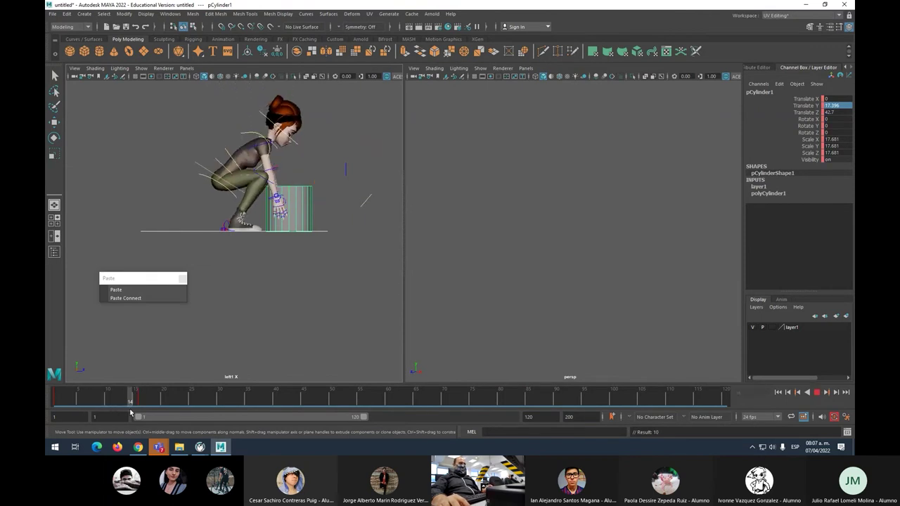
pyautogui.moveTo(147, 413); pyautogui.dragTo(147, 412)
pyautogui.moveTo(175, 385); pyautogui.dragTo(177, 378, button='middle')
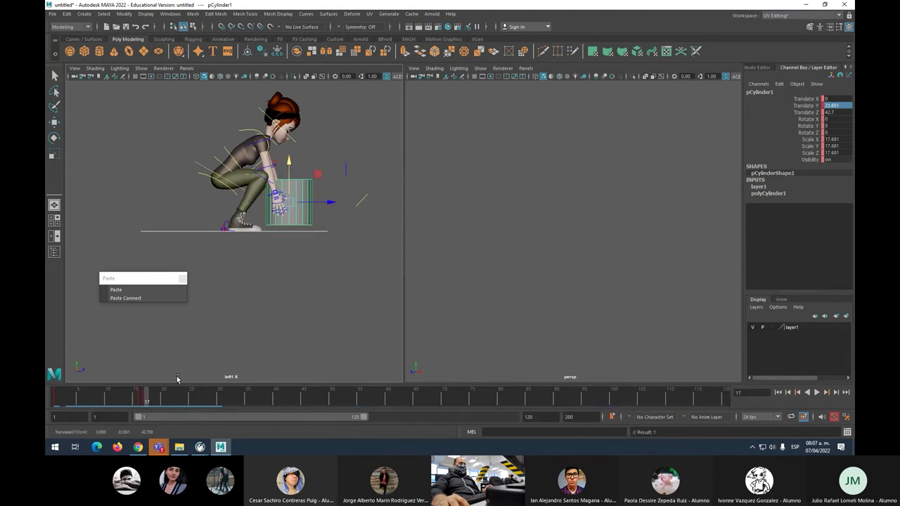
# Step: Raise the cylinder at frame 20 to about Translate Y 36.3
pyautogui.hotkey('alt', 'v')
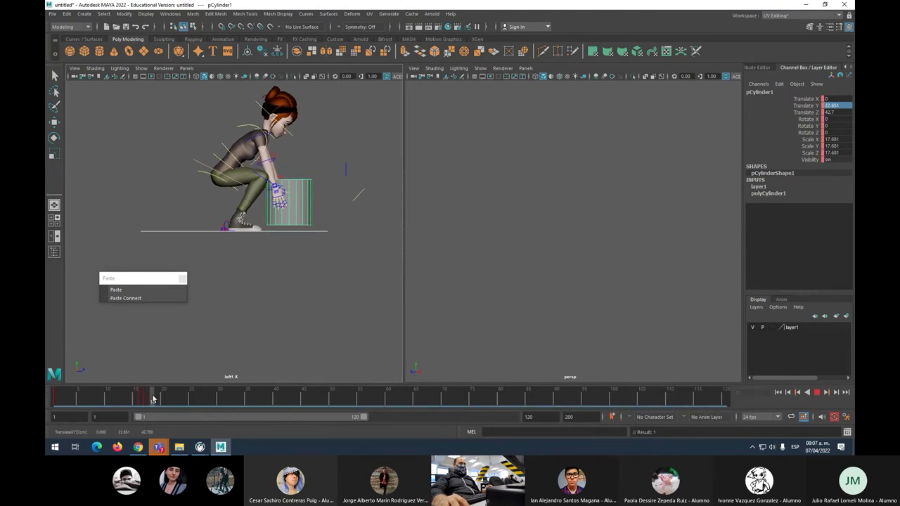
pyautogui.hotkey('alt', 'v')
pyautogui.moveTo(288, 181); pyautogui.dragTo(288, 162)
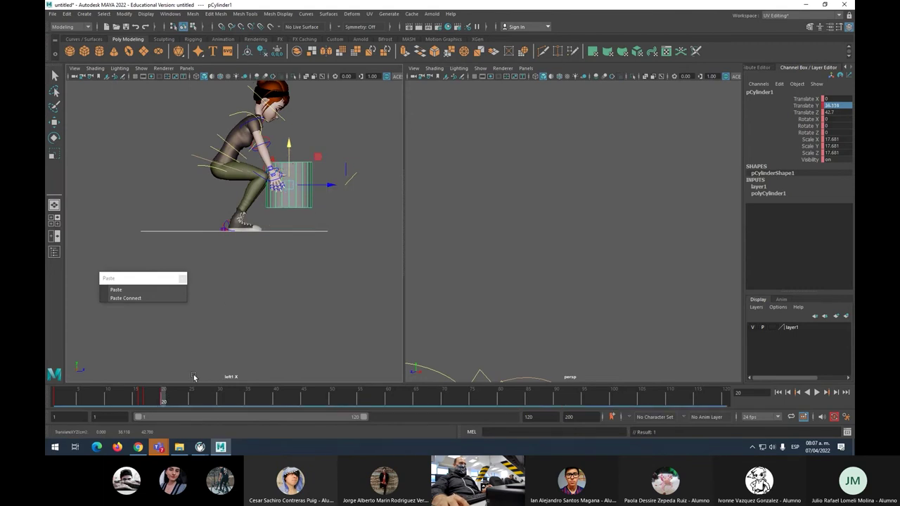
pyautogui.moveTo(162, 401)
pyautogui.mouseDown()
pyautogui.moveTo(107, 402)
pyautogui.moveTo(159, 403)
pyautogui.mouseUp()
pyautogui.moveTo(289, 162); pyautogui.dragTo(289, 165)
pyautogui.press('s')
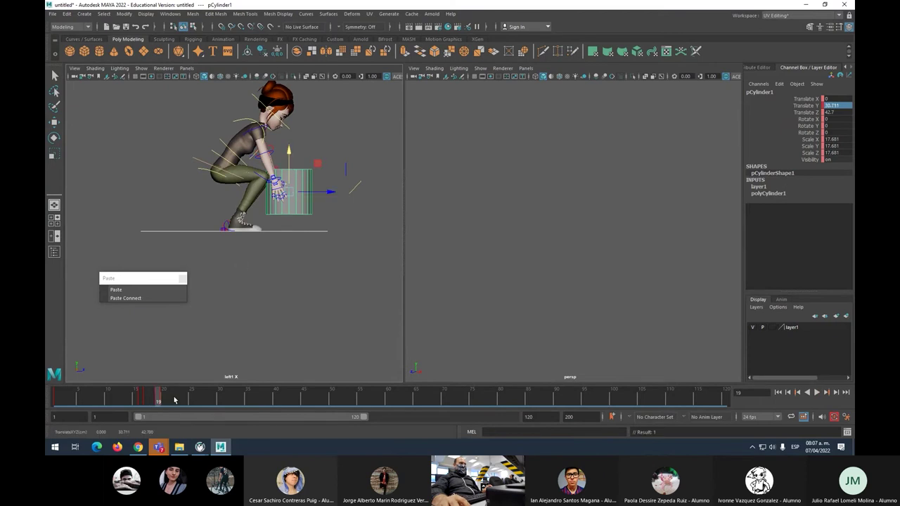
pyautogui.hotkey('ctrl', 'z')
# Step: Lower the cylinder at frame 20 to about Translate Y 34.5 and key it
pyautogui.moveTo(160, 398); pyautogui.dragTo(163, 398)
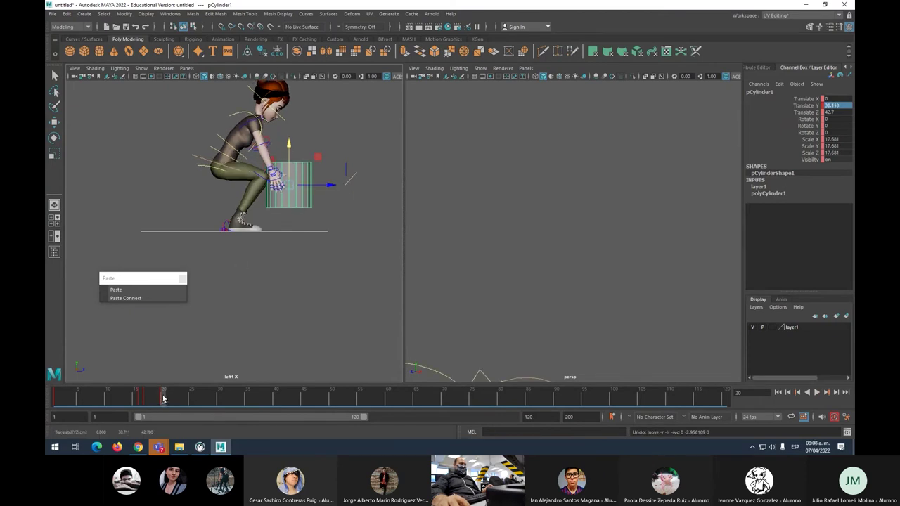
pyautogui.moveTo(289, 150); pyautogui.dragTo(289, 150)
pyautogui.press('s')
# Step: At frame 22, tilt the cylinder to about Rotate X -15.6 and raise it to about Translate Y 46.6
pyautogui.moveTo(163, 400)
pyautogui.mouseDown()
pyautogui.moveTo(115, 401)
pyautogui.moveTo(175, 399)
pyautogui.mouseUp()
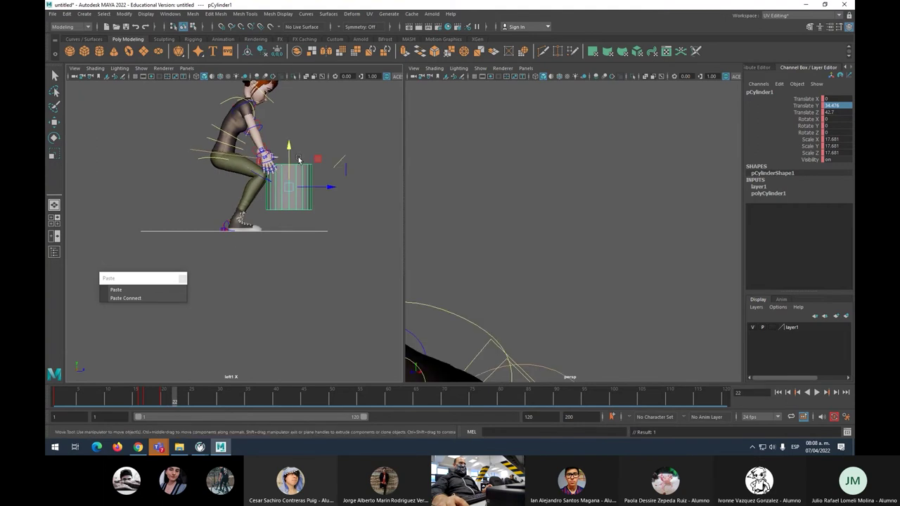
pyautogui.press('e')
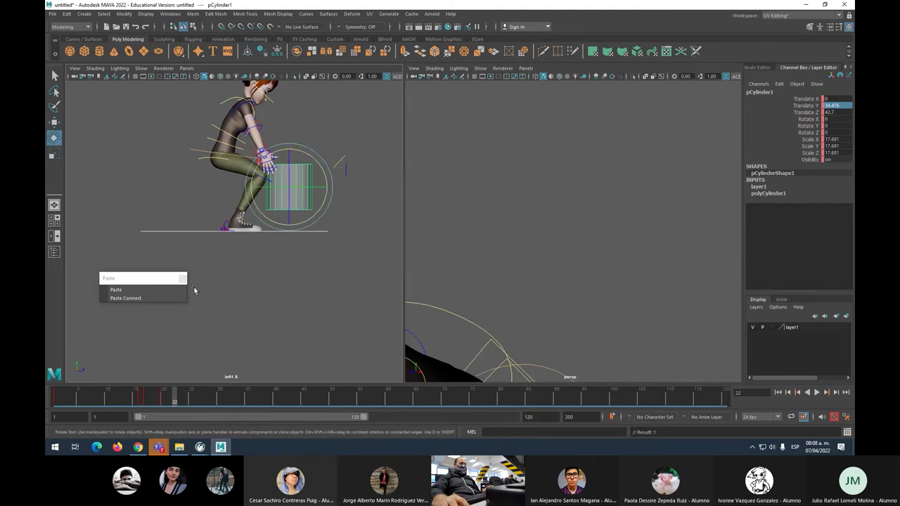
pyautogui.click(163, 402)
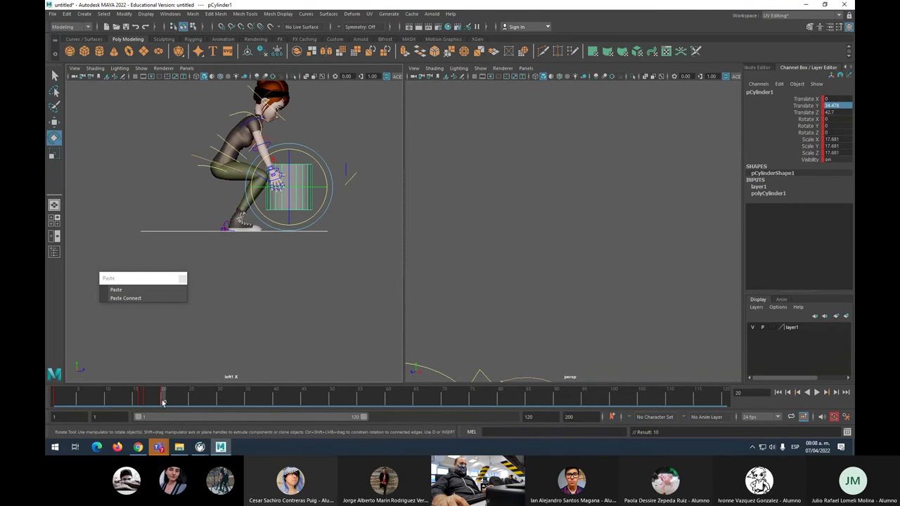
pyautogui.click(174, 400)
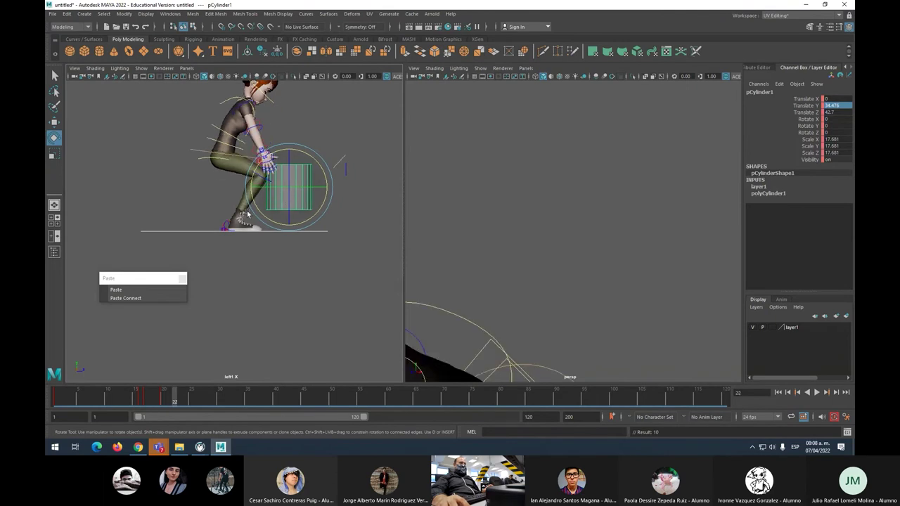
pyautogui.moveTo(319, 164); pyautogui.dragTo(289, 143)
pyautogui.press('w')
# Step: Tilt the cylinder further at frame 24 to about Rotate X -32.7 and key its rotation
pyautogui.moveTo(164, 398); pyautogui.dragTo(184, 402)
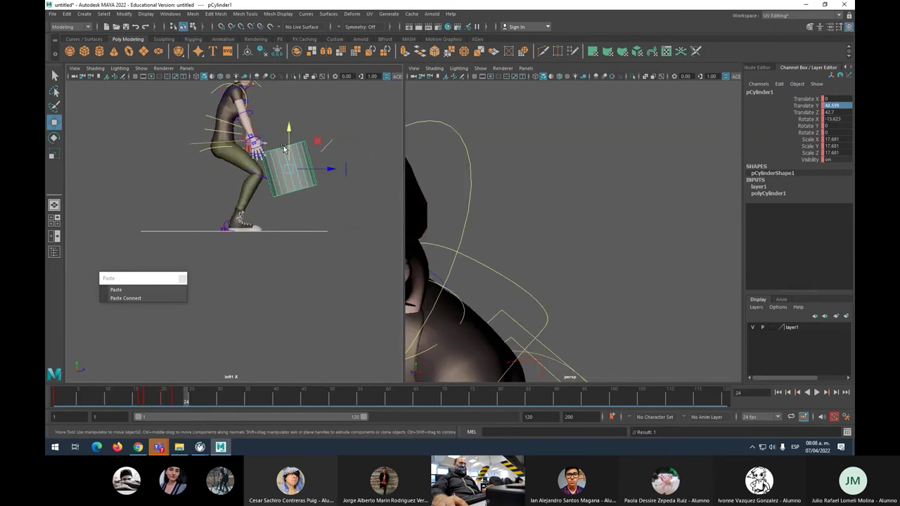
pyautogui.press('e')
pyautogui.moveTo(276, 163); pyautogui.dragTo(308, 133)
pyautogui.hotkey('shift', 'e')
pyautogui.hotkey('shift', 'e')
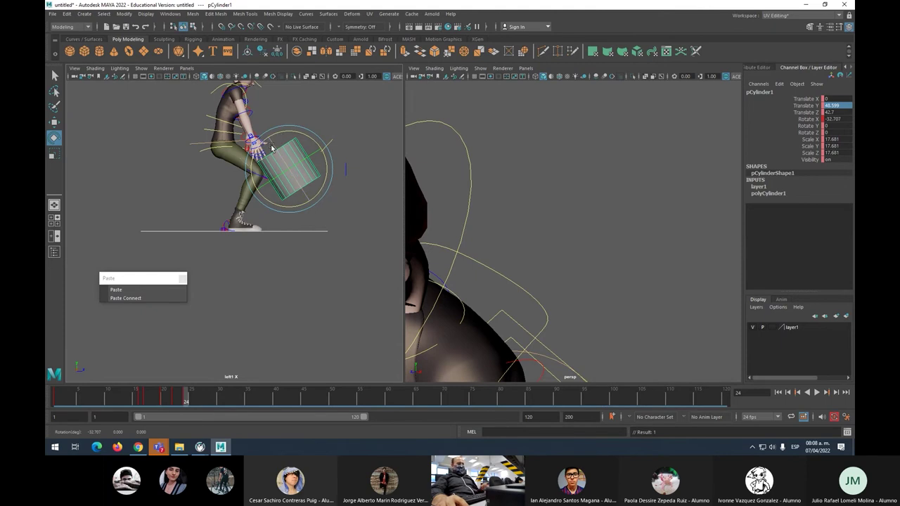
# Step: Open the tool settings in a floating window and set the Rotate tool's axis orientation to World
pyautogui.press('w')
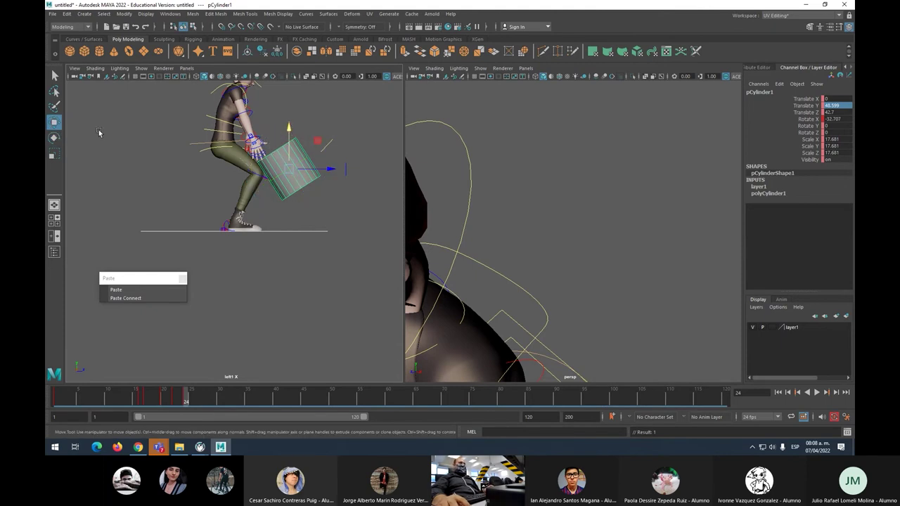
pyautogui.doubleClick(54, 122)
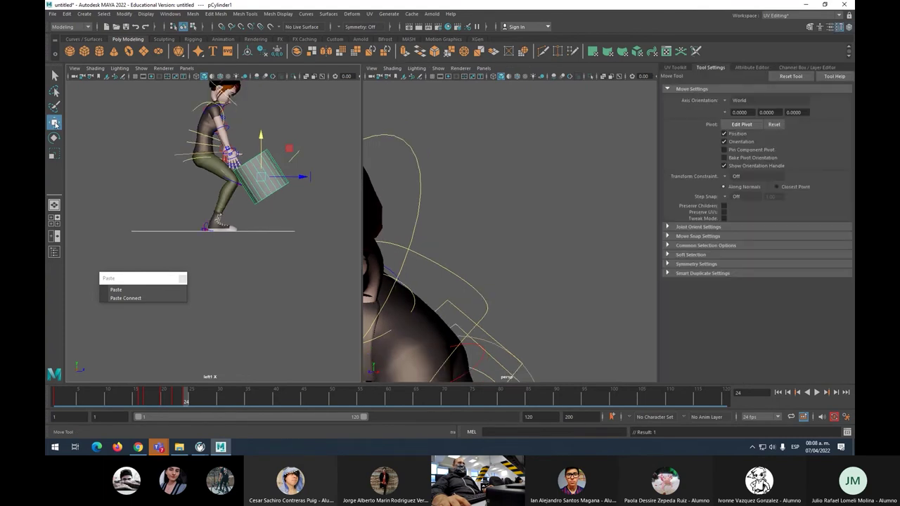
pyautogui.click(54, 138)
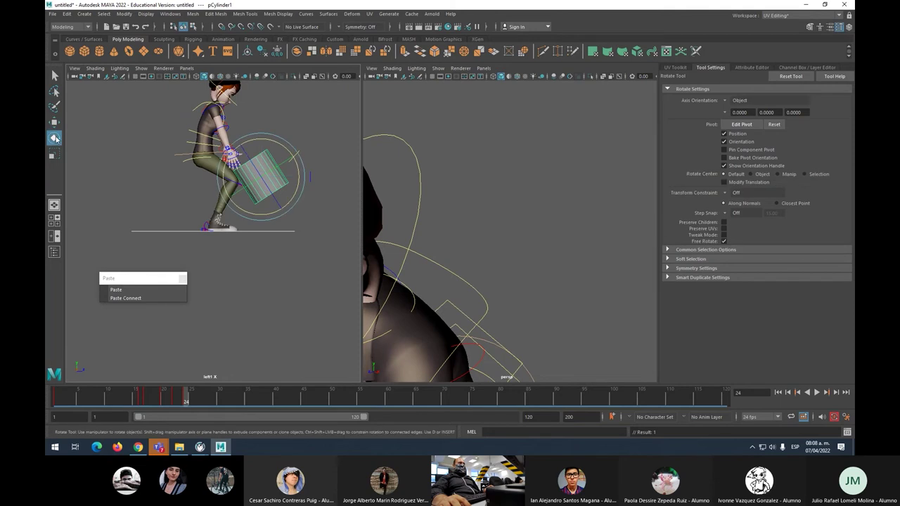
pyautogui.moveTo(711, 68); pyautogui.dragTo(522, 75)
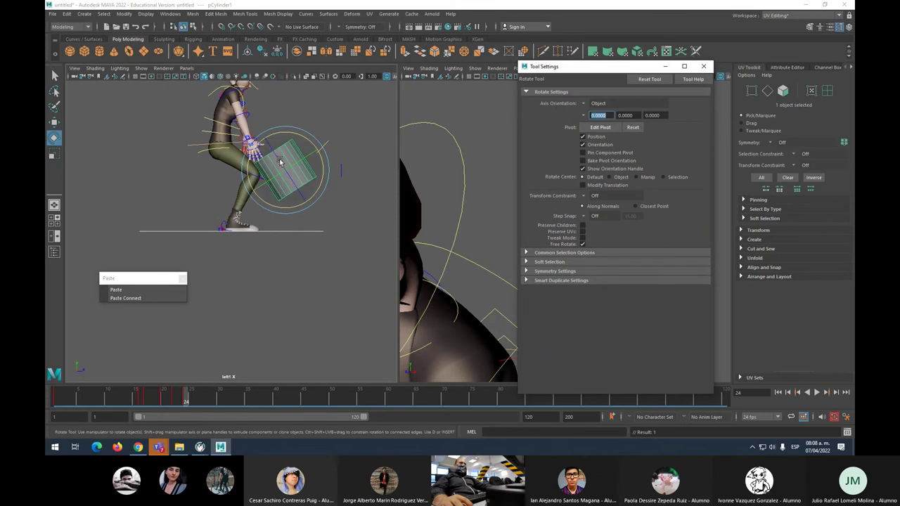
pyautogui.click(596, 105)
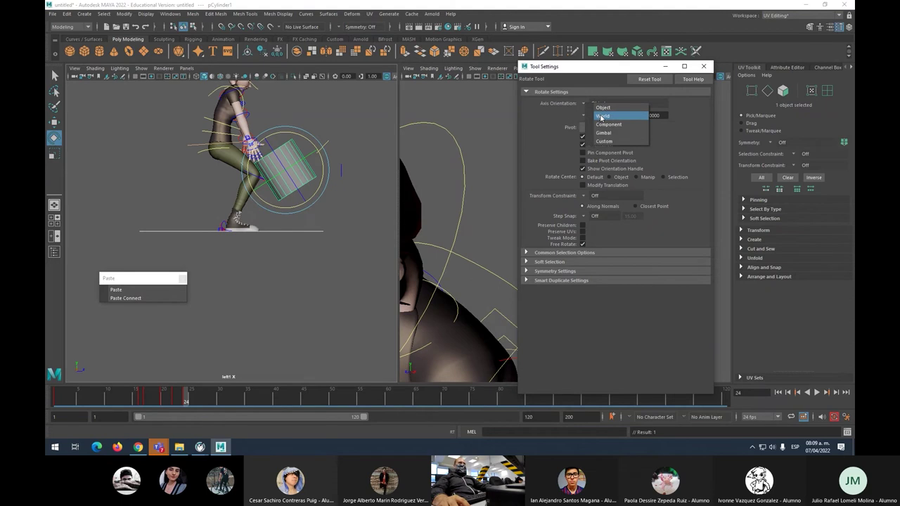
pyautogui.click(602, 116)
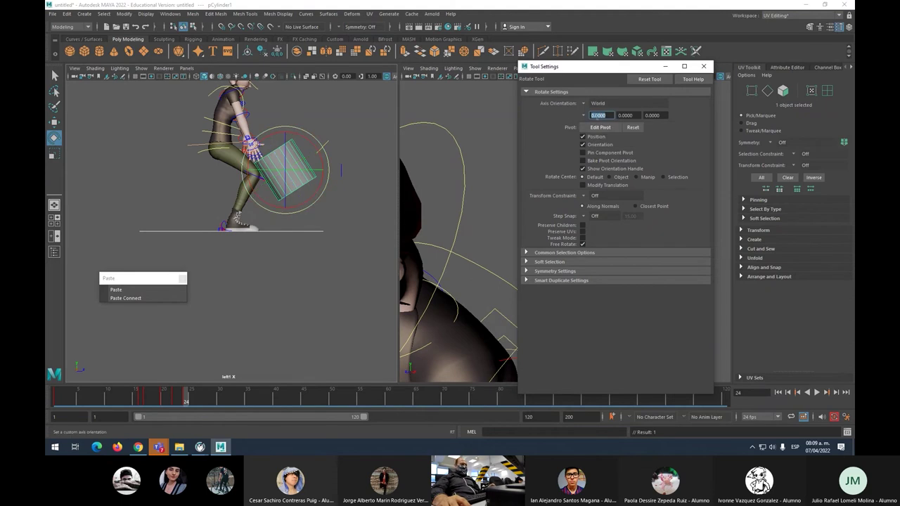
pyautogui.click(310, 182)
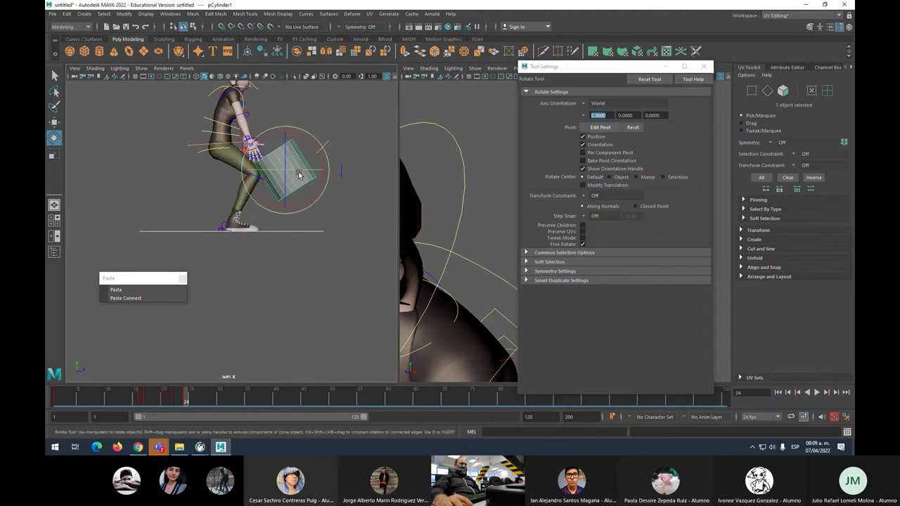
# Step: Set the Move tool's axis orientation to Object
pyautogui.press('w')
pyautogui.click(298, 175)
pyautogui.click(583, 104)
pyautogui.click(596, 110)
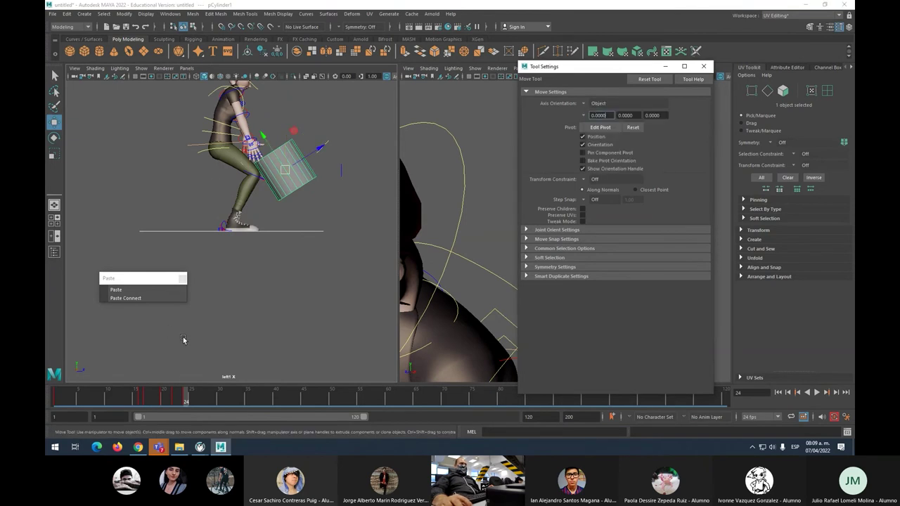
# Step: At frame 24, slide the tilted cylinder up along its own axis between the character's hands
pyautogui.hotkey('alt', 'v')
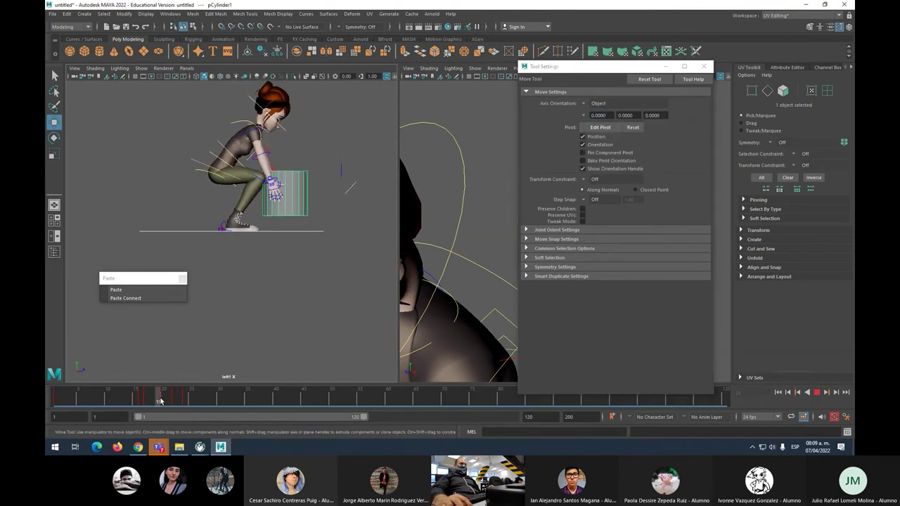
pyautogui.moveTo(183, 400); pyautogui.dragTo(185, 401)
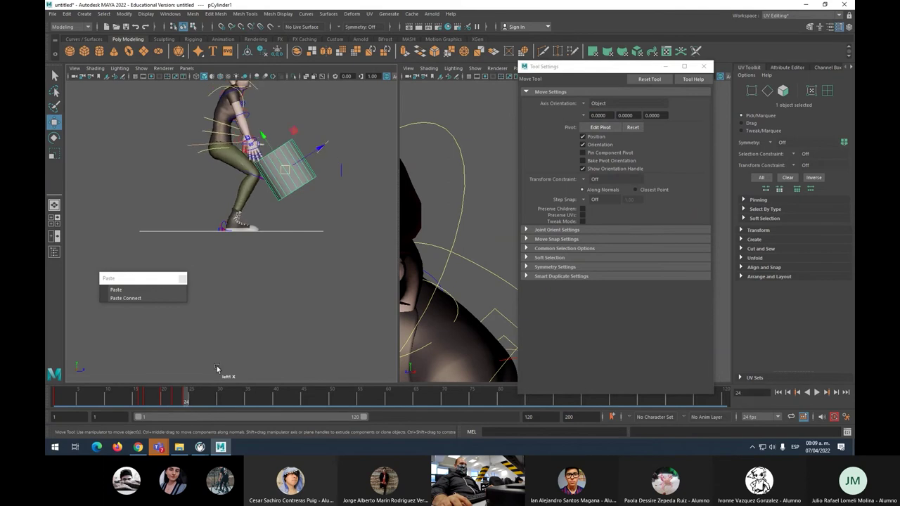
pyautogui.moveTo(275, 154); pyautogui.dragTo(257, 132)
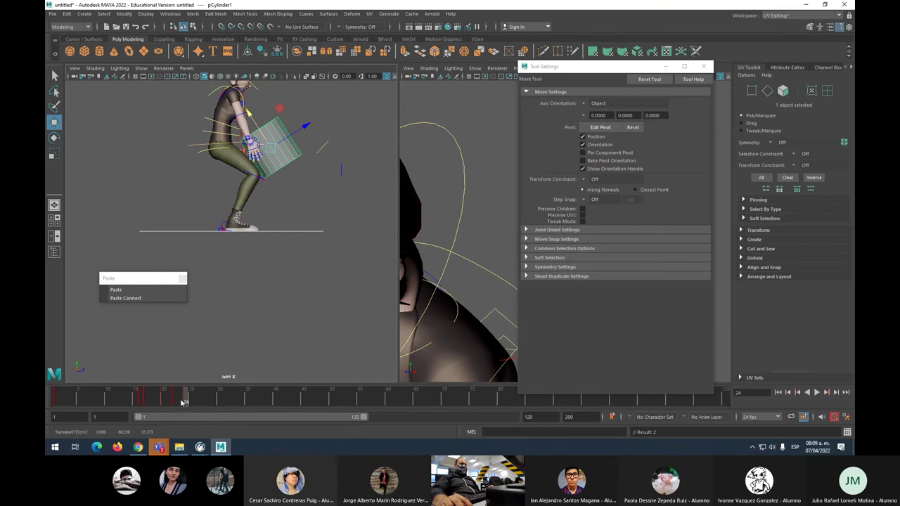
# Step: At frame 29, move the cylinder up and back to the rising character's hands and adjust its tilt
pyautogui.hotkey('alt', 'v')
pyautogui.moveTo(182, 402); pyautogui.dragTo(216, 404)
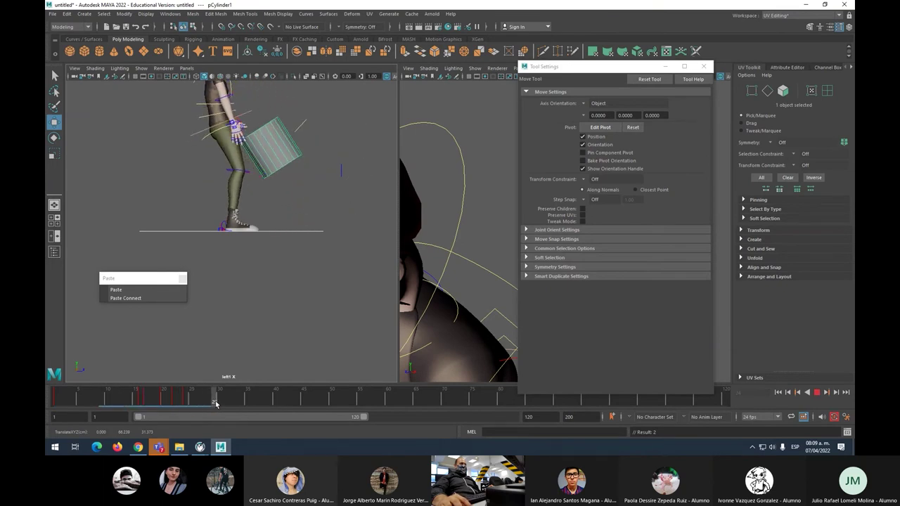
pyautogui.moveTo(260, 127); pyautogui.dragTo(243, 102)
pyautogui.press('e')
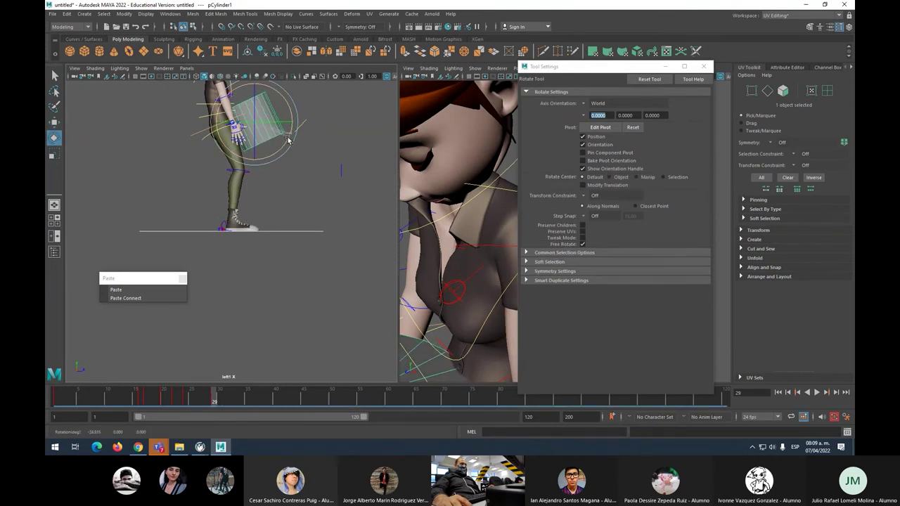
pyautogui.press('w')
pyautogui.moveTo(270, 114); pyautogui.dragTo(269, 114)
# Step: Return to frame 24 and nudge the cylinder slightly closer to the character's body
pyautogui.hotkey('alt', 'v')
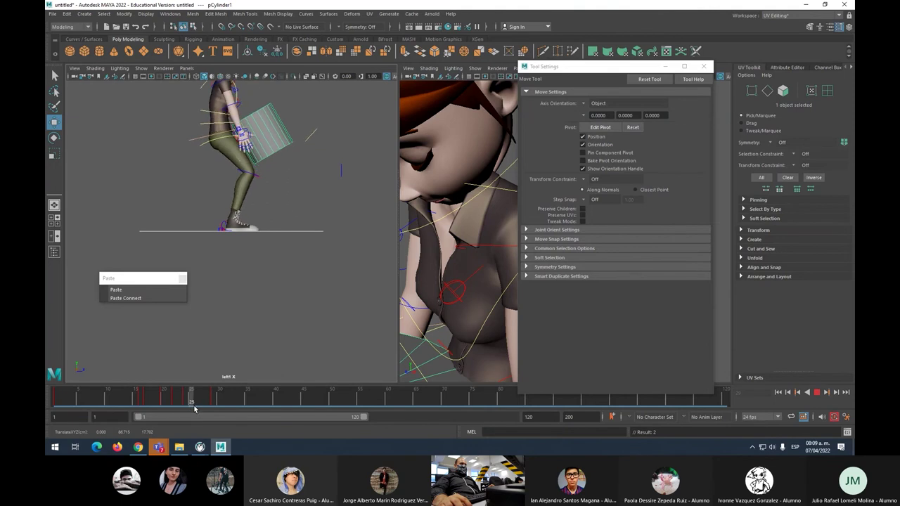
pyautogui.moveTo(195, 408); pyautogui.dragTo(188, 409)
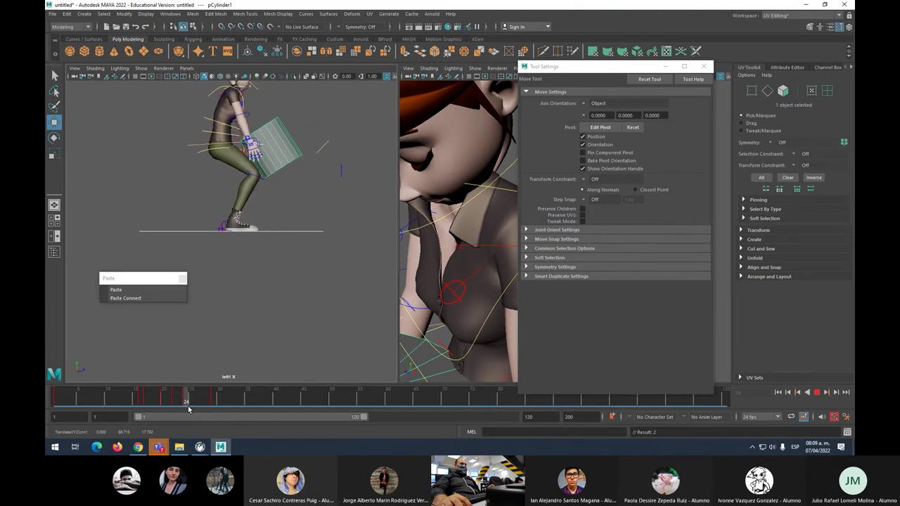
pyautogui.hotkey('alt', 'v')
pyautogui.moveTo(281, 147); pyautogui.dragTo(280, 143)
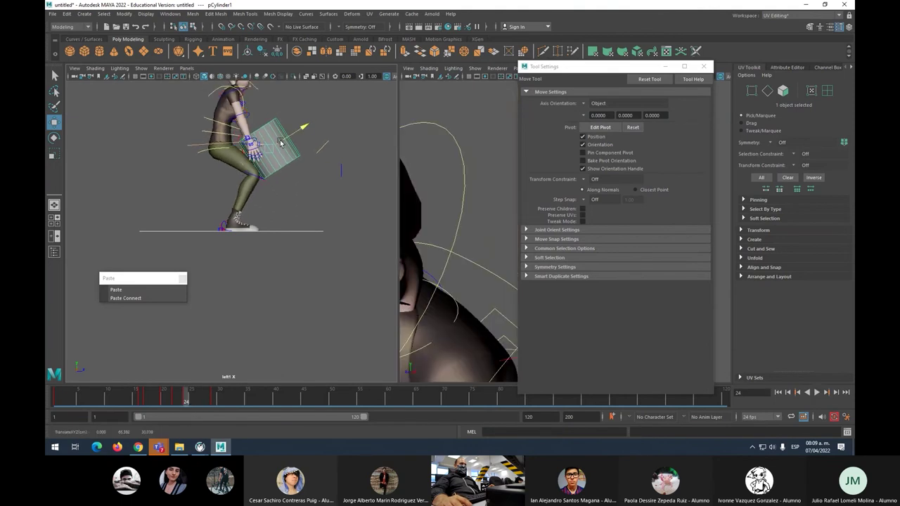
# Step: Nudge the cylinder toward the hands at frame 26 and go to frame 29 to compare its position
pyautogui.moveTo(187, 400); pyautogui.dragTo(198, 401)
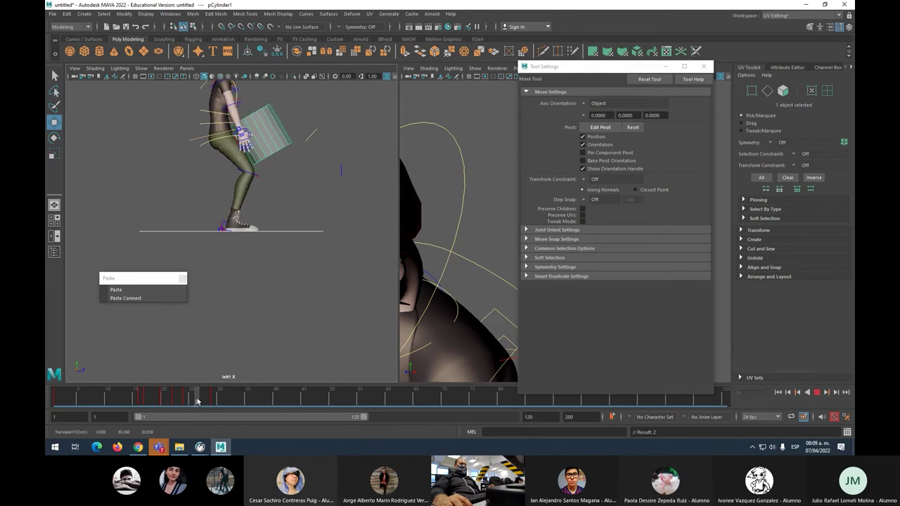
pyautogui.moveTo(280, 126); pyautogui.dragTo(277, 127)
pyautogui.moveTo(197, 398); pyautogui.dragTo(214, 399)
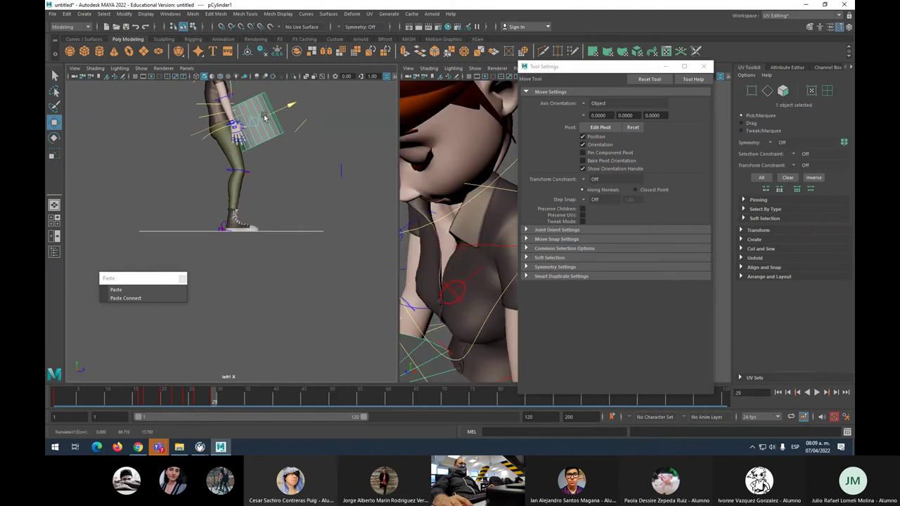
# Step: Enlarge the side view and review the lift by scrubbing to frame 33, back to frame 17, and playing the animation
pyautogui.scroll(-3, 262, 296)
pyautogui.scroll(-1, 262, 296)
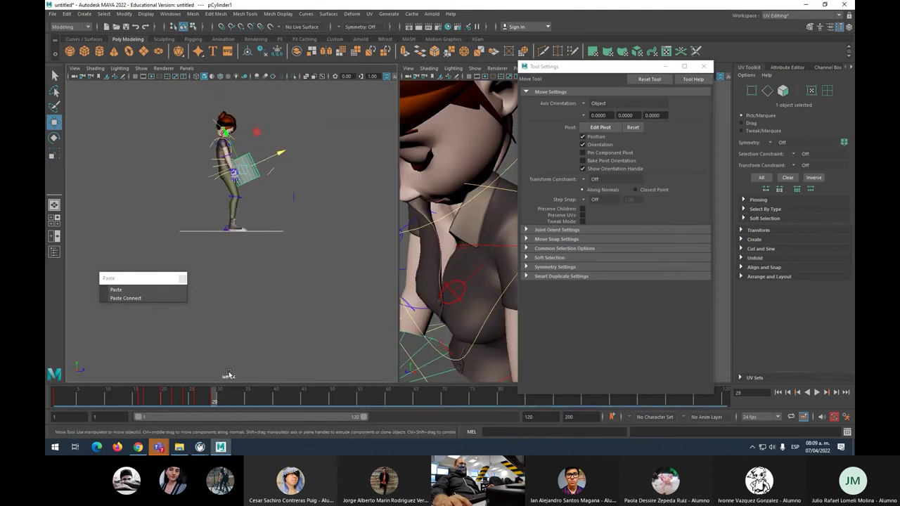
pyautogui.moveTo(216, 401); pyautogui.dragTo(236, 398)
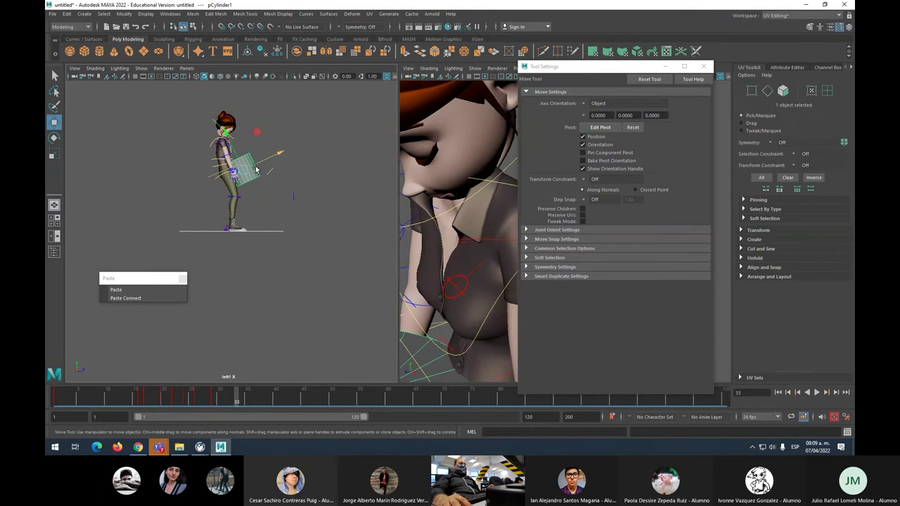
pyautogui.scroll(2, 250, 141)
pyautogui.scroll(-2, 239, 140)
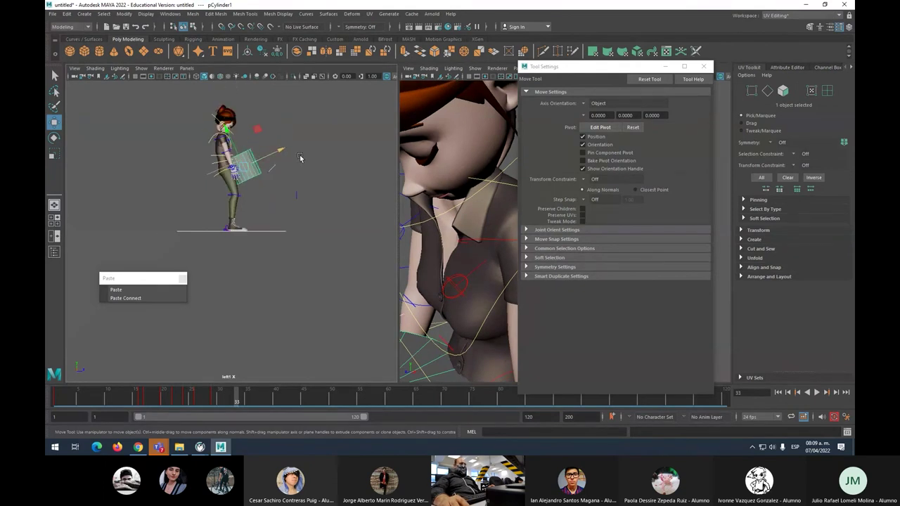
pyautogui.press('space')
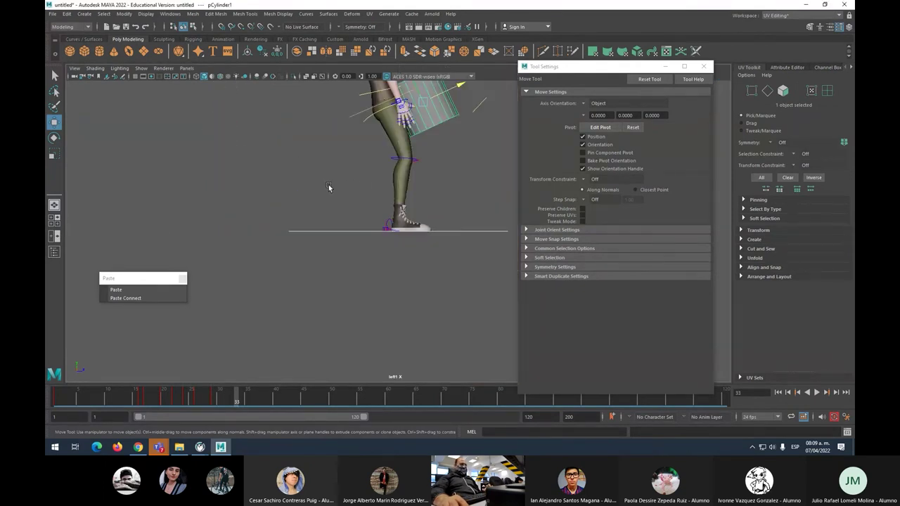
pyautogui.keyDown('alt'); pyautogui.moveTo(326, 162); pyautogui.dragTo(271, 297, button='middle'); pyautogui.keyUp('alt')
pyautogui.scroll(4, 312, 187)
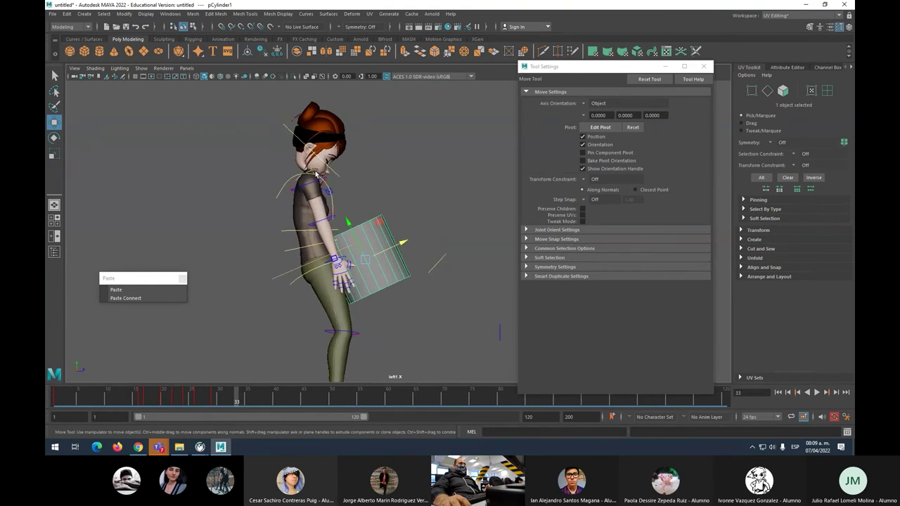
pyautogui.moveTo(248, 399); pyautogui.dragTo(146, 400)
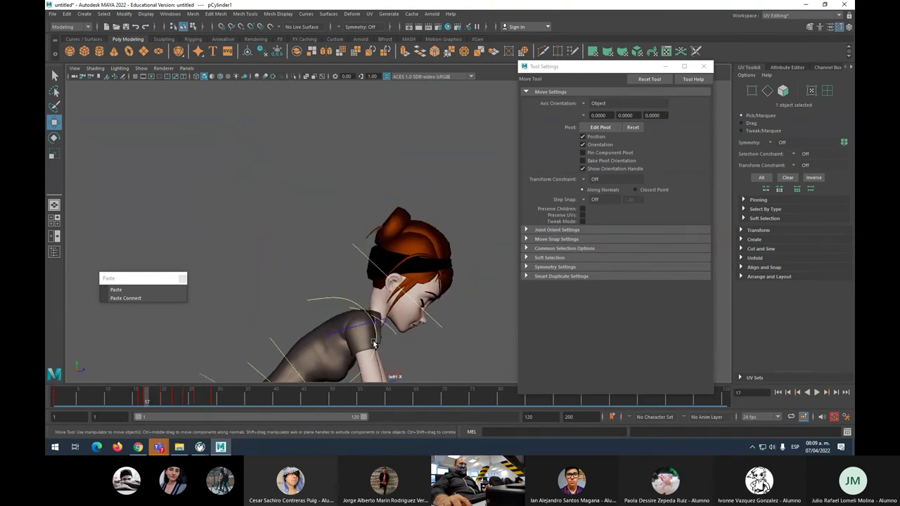
pyautogui.hotkey('alt', 'v')
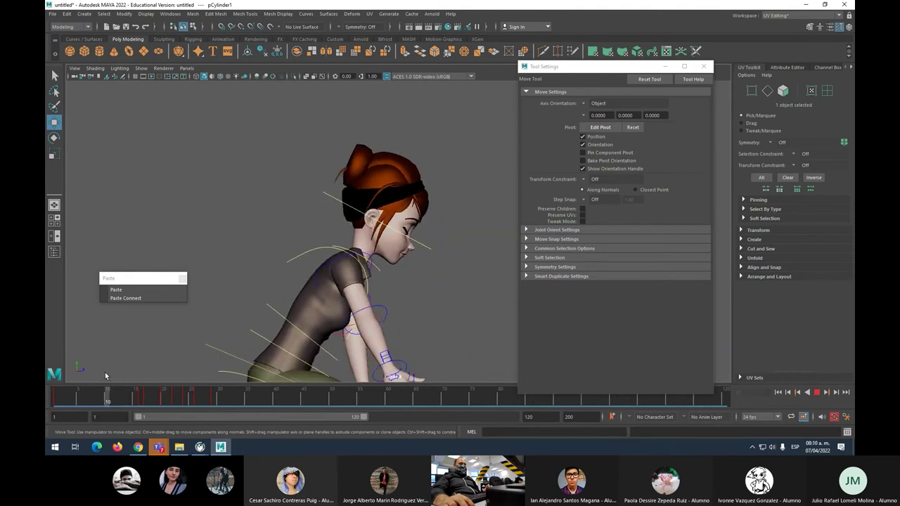
pyautogui.hotkey('alt', 'v')
# Step: Rotate the character's neck control forward and key it at frames 14 and 16, and play back the head motion
pyautogui.click(394, 341)
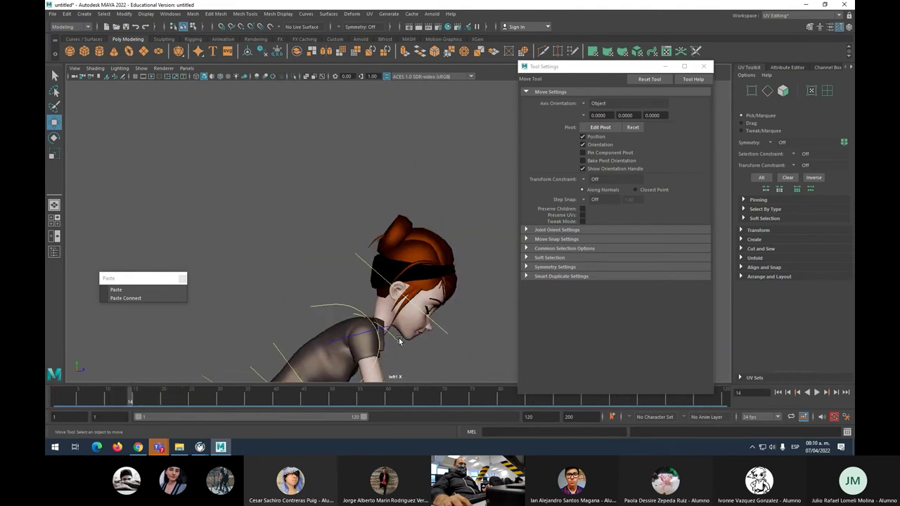
pyautogui.press('e')
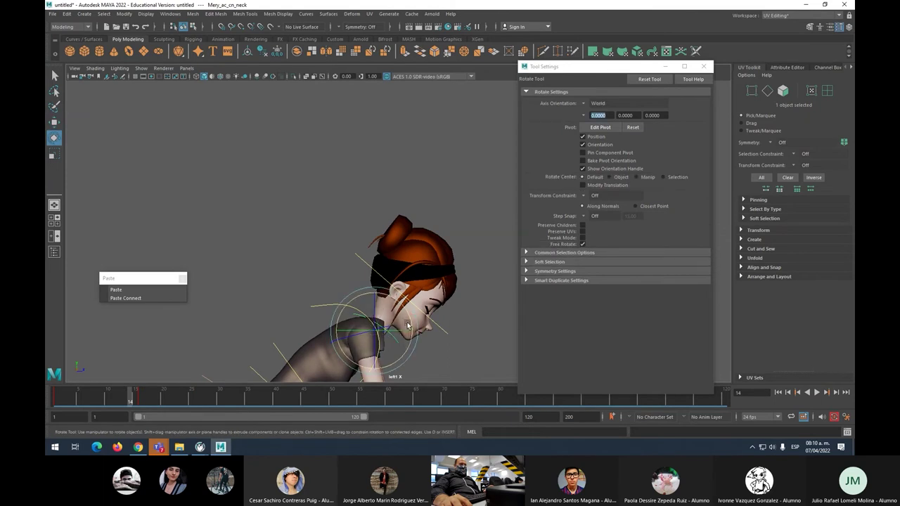
pyautogui.moveTo(402, 338); pyautogui.dragTo(415, 333)
pyautogui.press('s')
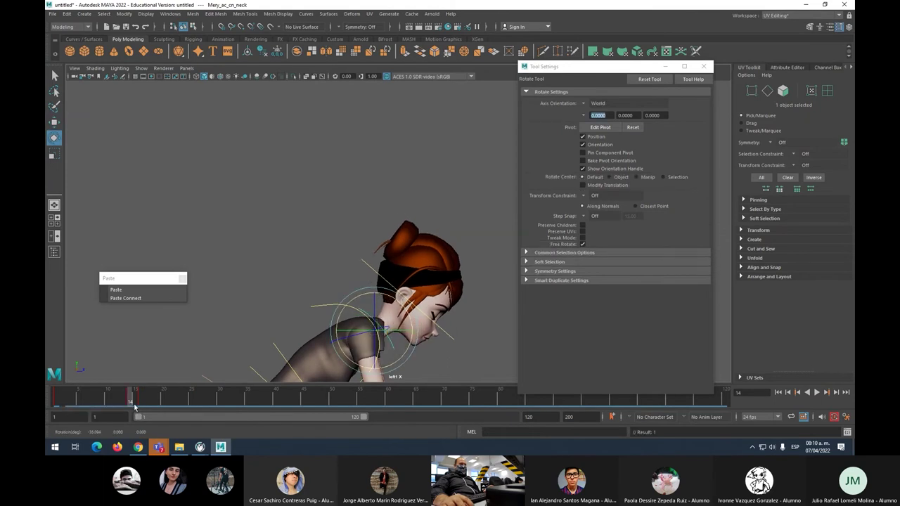
pyautogui.moveTo(149, 406); pyautogui.dragTo(141, 405)
pyautogui.moveTo(407, 313); pyautogui.dragTo(405, 338)
pyautogui.press('s')
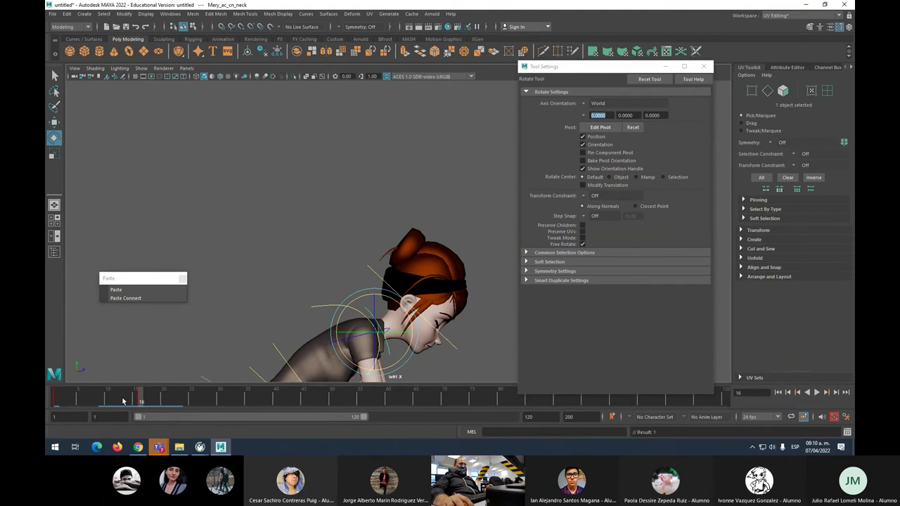
pyautogui.moveTo(125, 402); pyautogui.dragTo(123, 399)
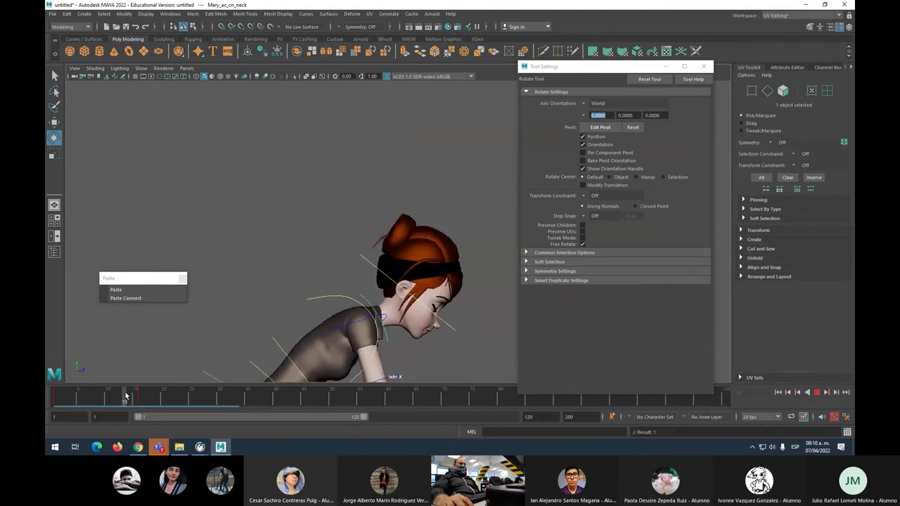
pyautogui.hotkey('alt', 'v')
# Step: At frame 31, rotate the character's head control back so her face tilts upward, and play the animation
pyautogui.moveTo(330, 173); pyautogui.dragTo(281, 166)
pyautogui.moveTo(188, 400); pyautogui.dragTo(223, 400)
pyautogui.moveTo(295, 134); pyautogui.dragTo(327, 116)
pyautogui.scroll(-1, 315, 152)
pyautogui.click(326, 143)
pyautogui.click(351, 173)
pyautogui.click(269, 146)
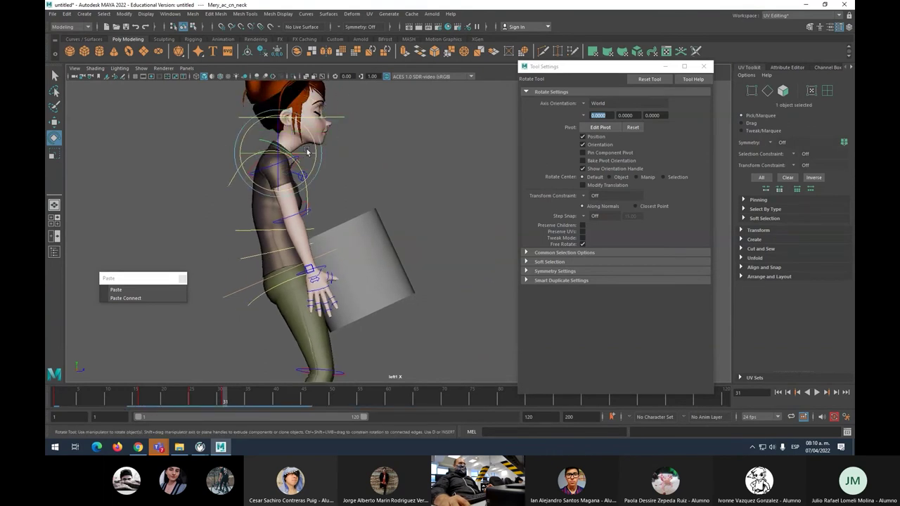
pyautogui.moveTo(317, 147); pyautogui.dragTo(309, 104)
pyautogui.click(325, 114)
pyautogui.hotkey('alt', 'v')
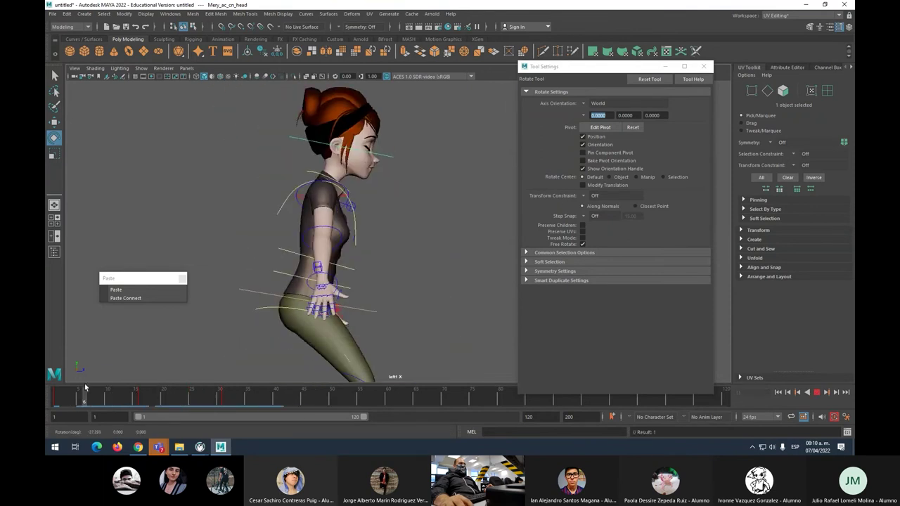
pyautogui.hotkey('alt', 'v')
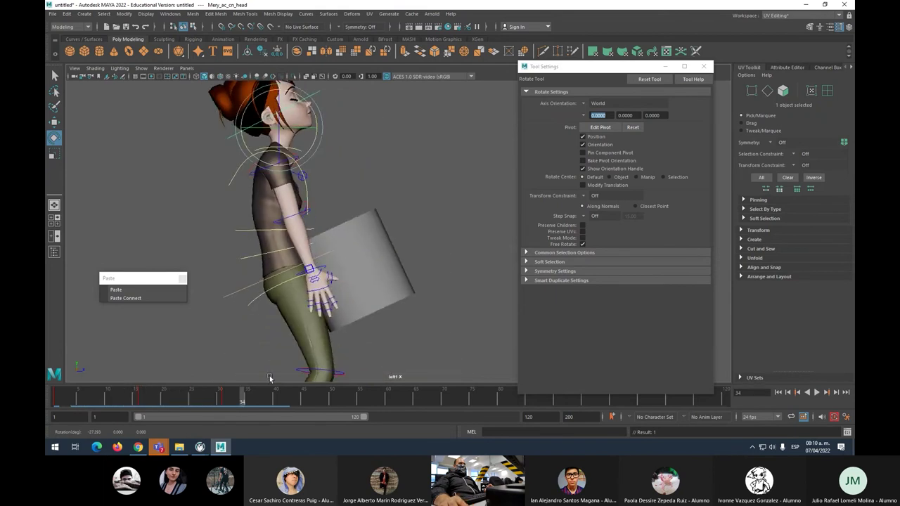
# Step: Near frame 36, move the torso control up and back to straighten the legs, key it, and play back the rise
pyautogui.click(311, 270)
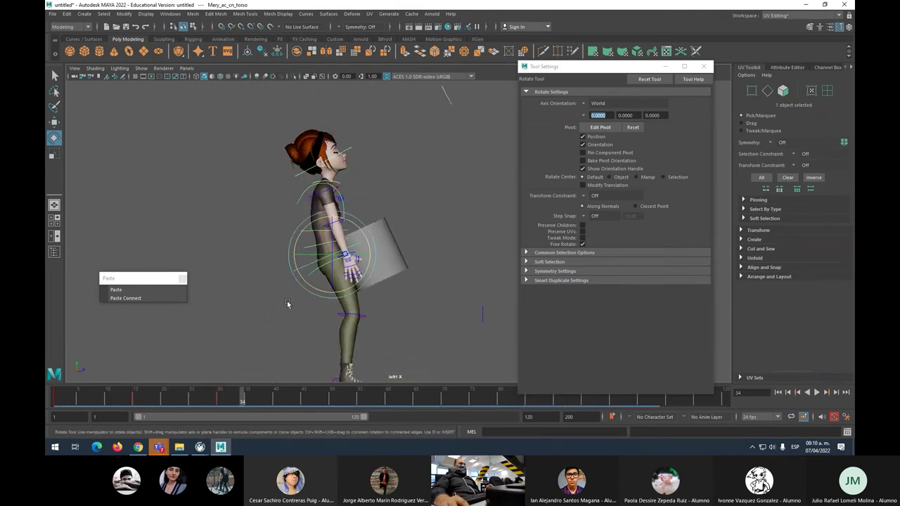
pyautogui.hotkey('alt', 'v')
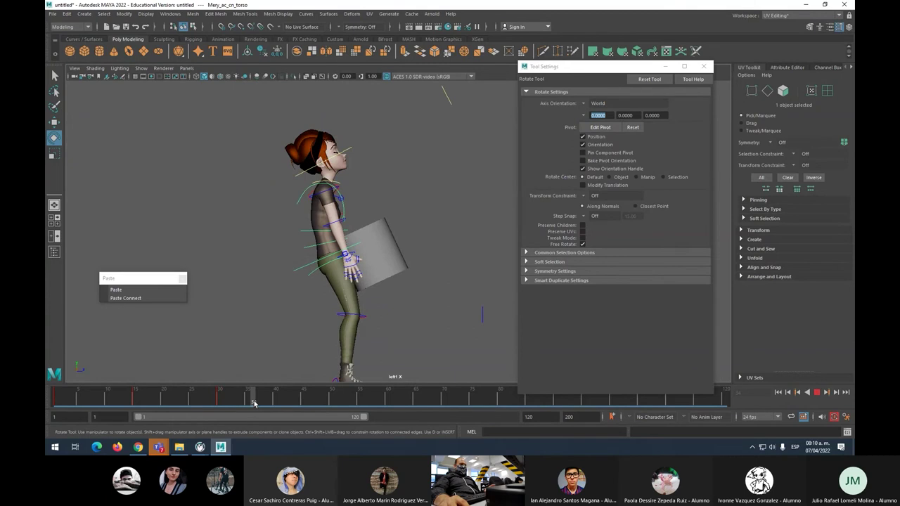
pyautogui.hotkey('alt', 'v')
pyautogui.press('w')
pyautogui.moveTo(320, 231); pyautogui.dragTo(319, 226)
pyautogui.press('s')
pyautogui.moveTo(252, 400); pyautogui.dragTo(255, 402)
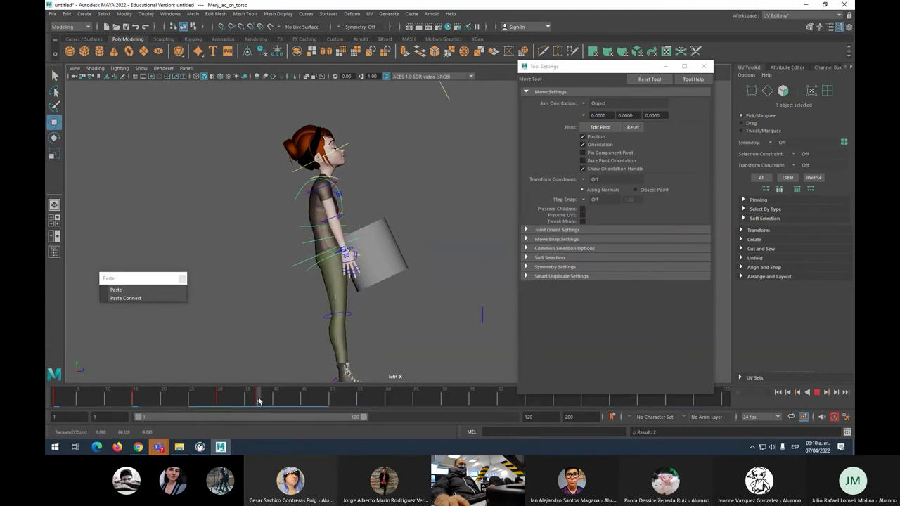
pyautogui.hotkey('alt', 'v')
# Step: At frame 36, rotate the two selected back controls backward to lean the upper body, and go to frame 37
pyautogui.click(352, 204)
pyautogui.click(304, 226)
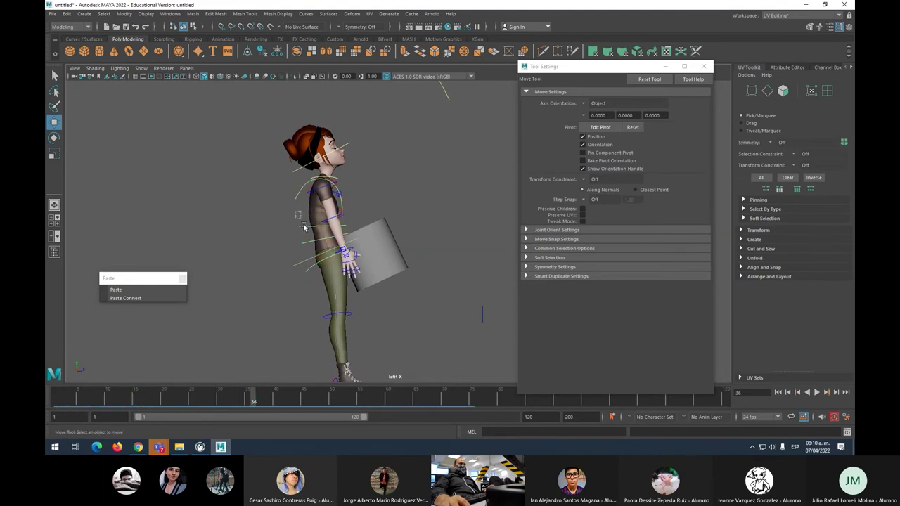
pyautogui.moveTo(315, 250); pyautogui.dragTo(315, 250)
pyautogui.press('e')
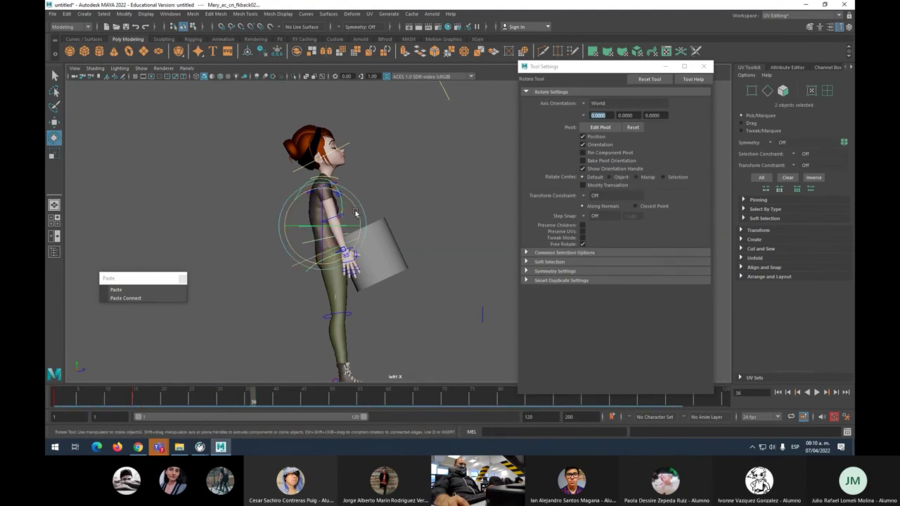
pyautogui.moveTo(355, 212); pyautogui.dragTo(354, 207)
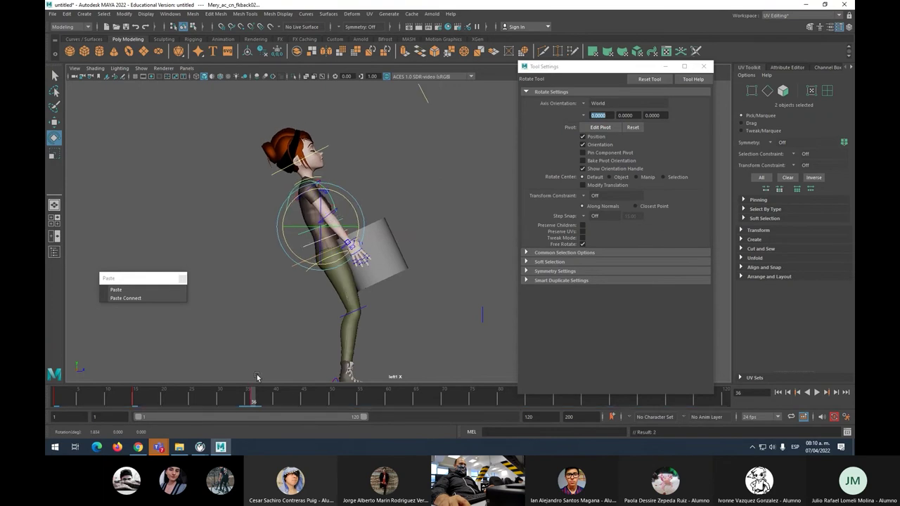
pyautogui.moveTo(253, 399)
pyautogui.mouseDown()
pyautogui.moveTo(179, 399)
pyautogui.moveTo(259, 398)
pyautogui.mouseUp()
# Step: At frame 37, rotate the cylinder to a more upright tilt, move it to the character's hands, and play the animation
pyautogui.click(394, 260)
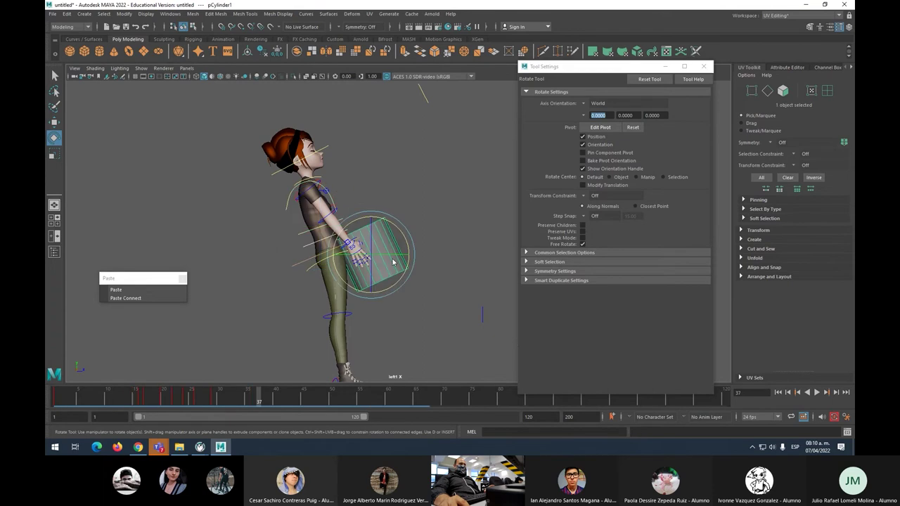
pyautogui.moveTo(401, 242); pyautogui.dragTo(366, 228)
pyautogui.press('w')
pyautogui.hotkey('alt', 'v')
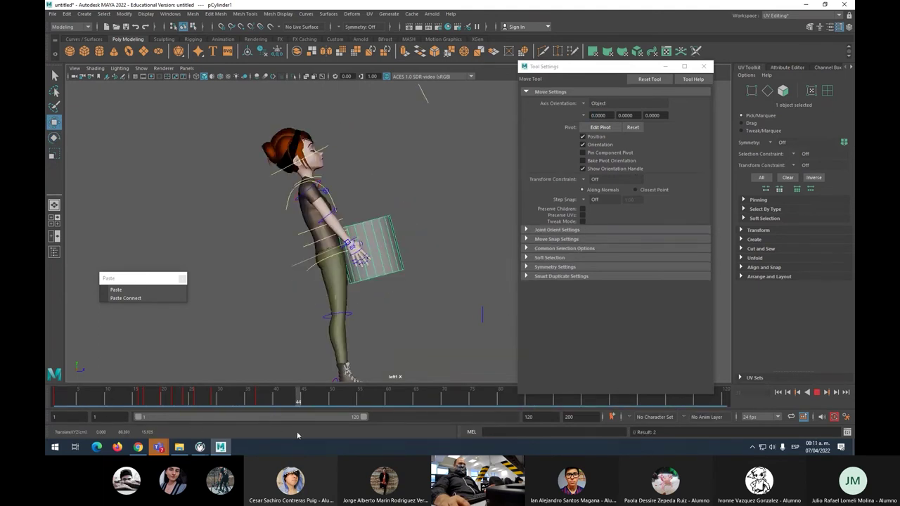
pyautogui.hotkey('alt', 'v')
# Step: Close the Tool Settings window, restore the side-by-side views with the whole character framed in perspective, and scrub to frame 74
pyautogui.click(707, 69)
pyautogui.click(511, 193)
pyautogui.press('space')
pyautogui.scroll(-5, 547, 210)
pyautogui.scroll(-4, 547, 210)
pyautogui.scroll(4, 544, 242)
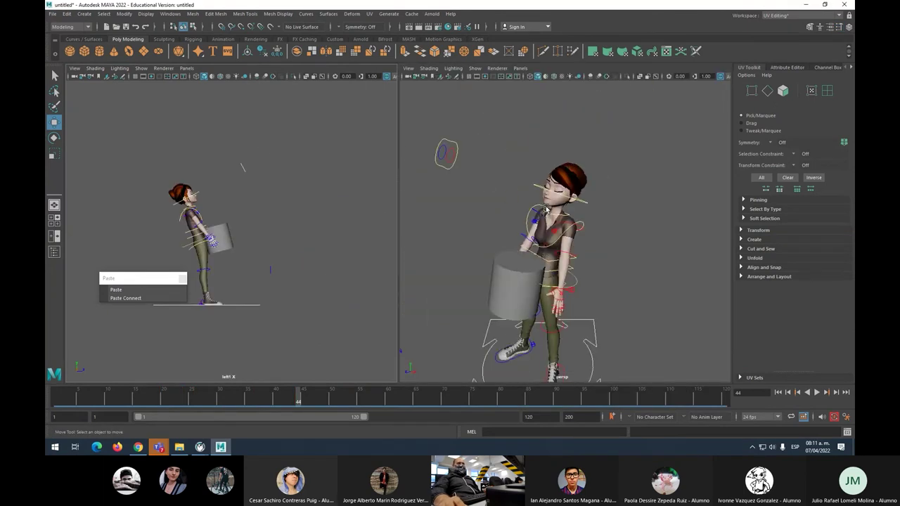
pyautogui.moveTo(420, 397)
pyautogui.mouseDown()
pyautogui.moveTo(70, 397)
pyautogui.moveTo(296, 397)
pyautogui.moveTo(45, 407)
pyautogui.moveTo(466, 422)
pyautogui.mouseUp()
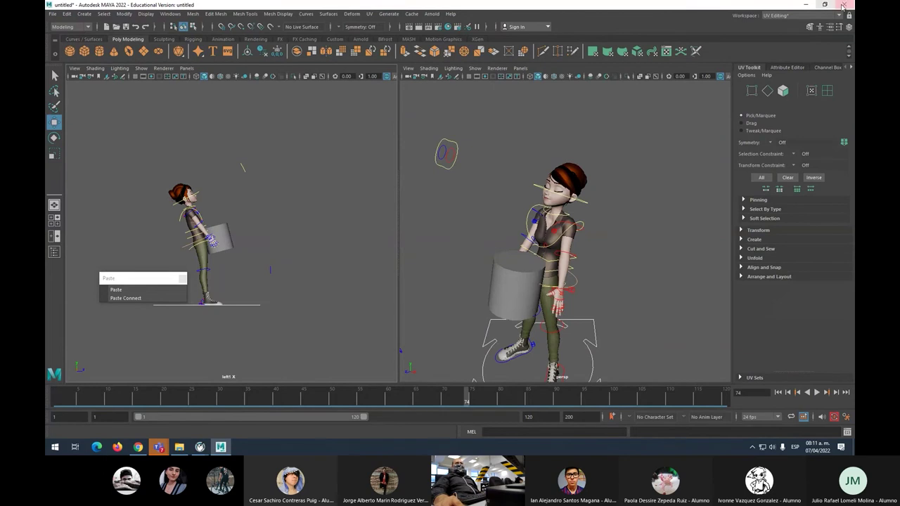
# Step: Exit Maya without saving the untitled scene
pyautogui.click(844, 5)
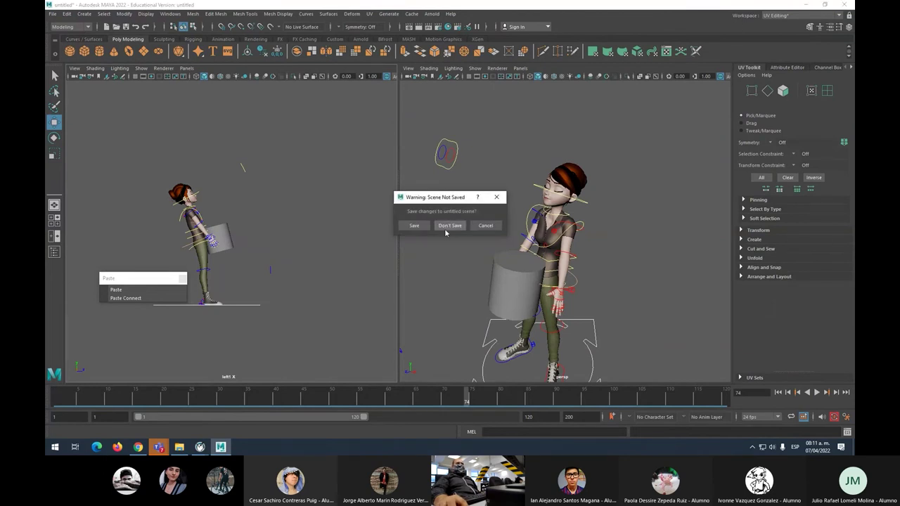
pyautogui.click(449, 226)
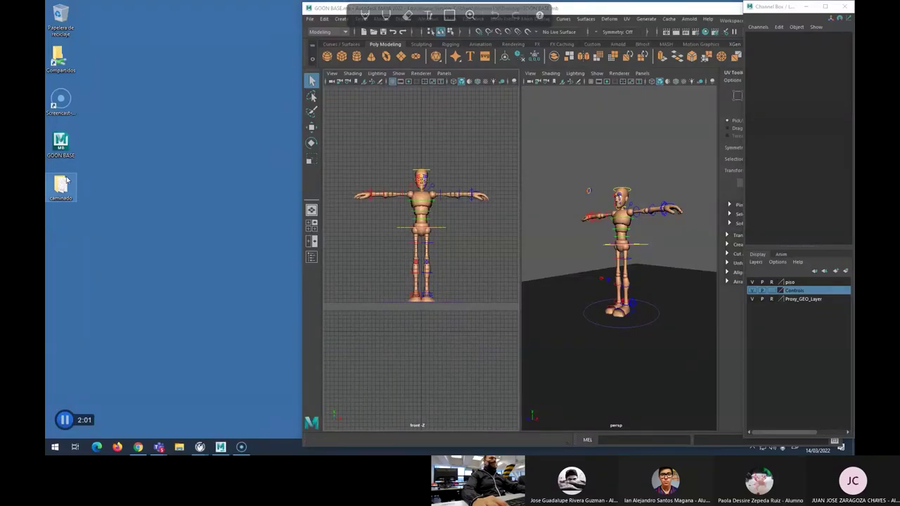
# Step: Open the caminado folder on the desktop and view one of its files in Photos
pyautogui.doubleClick(62, 184)
pyautogui.click(300, 101)
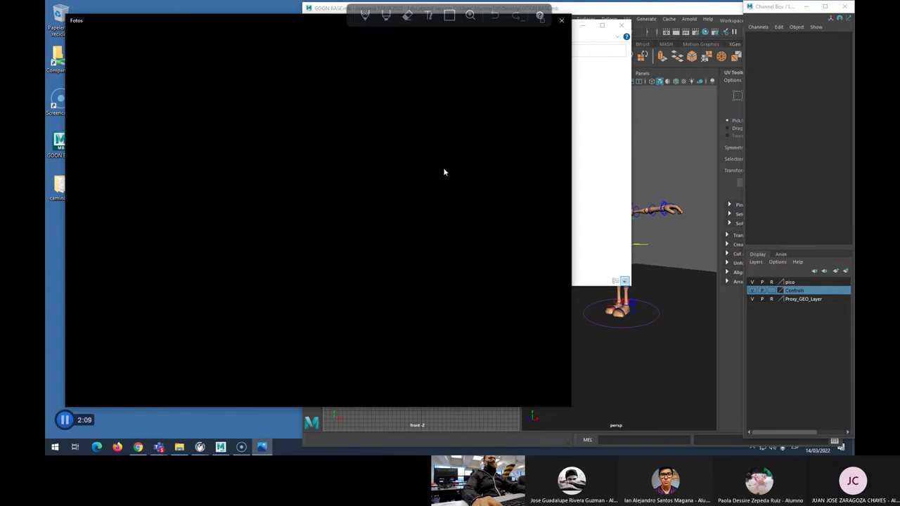
pyautogui.click(671, 146)
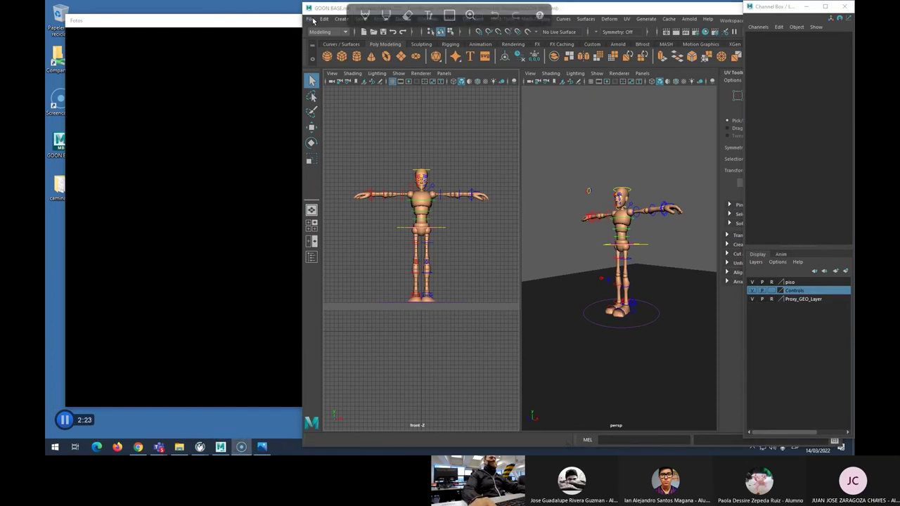
pyautogui.click(270, 21)
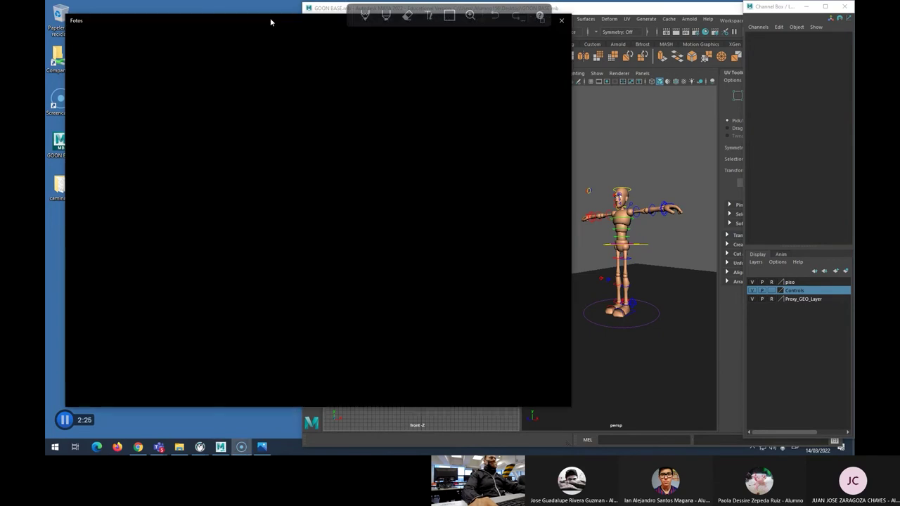
# Step: Bring the Maya window forward and save the scene as Apellido Nombre_Caminado in Maya Binary format inside the desktop's caminado folder
pyautogui.click(591, 14)
pyautogui.moveTo(592, 13); pyautogui.dragTo(611, 82)
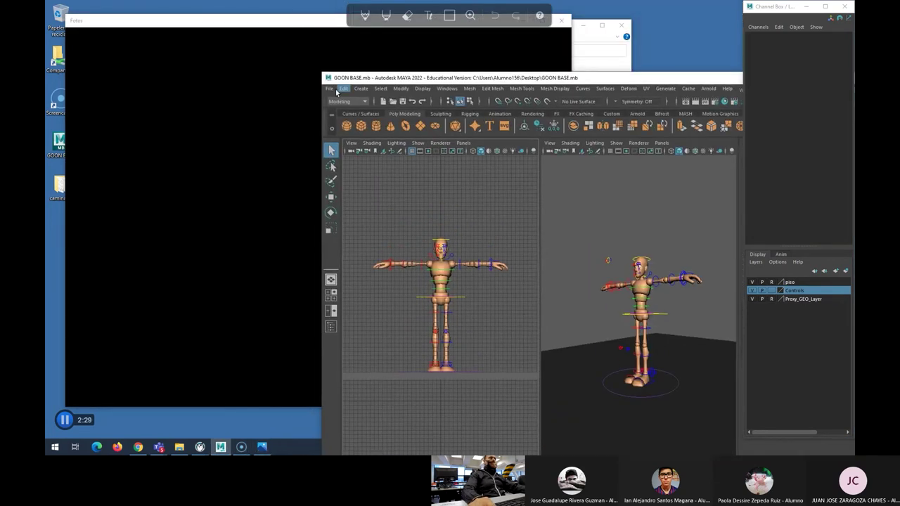
pyautogui.click(329, 88)
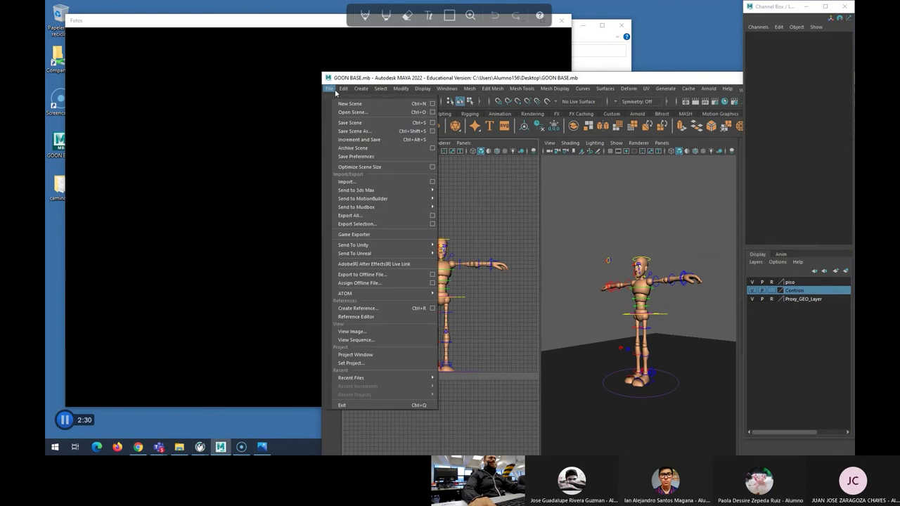
pyautogui.click(353, 132)
pyautogui.click(190, 321)
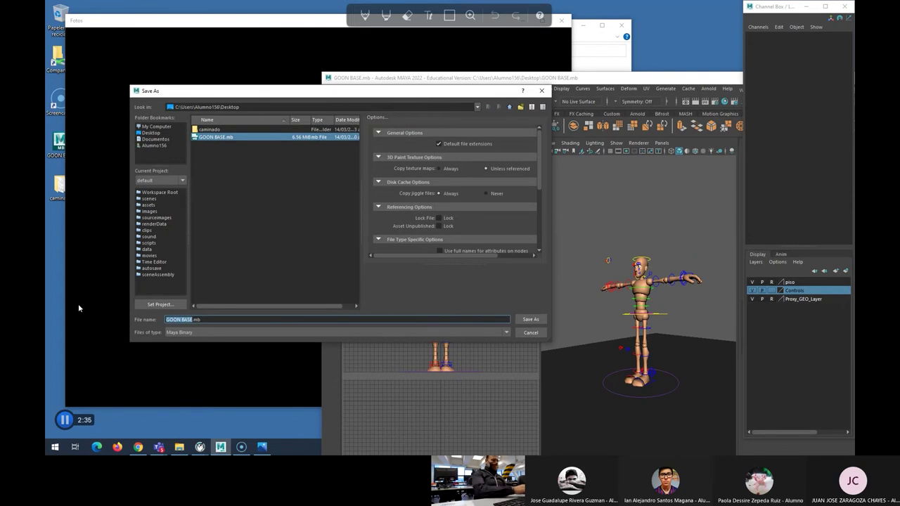
pyautogui.write('Apa')
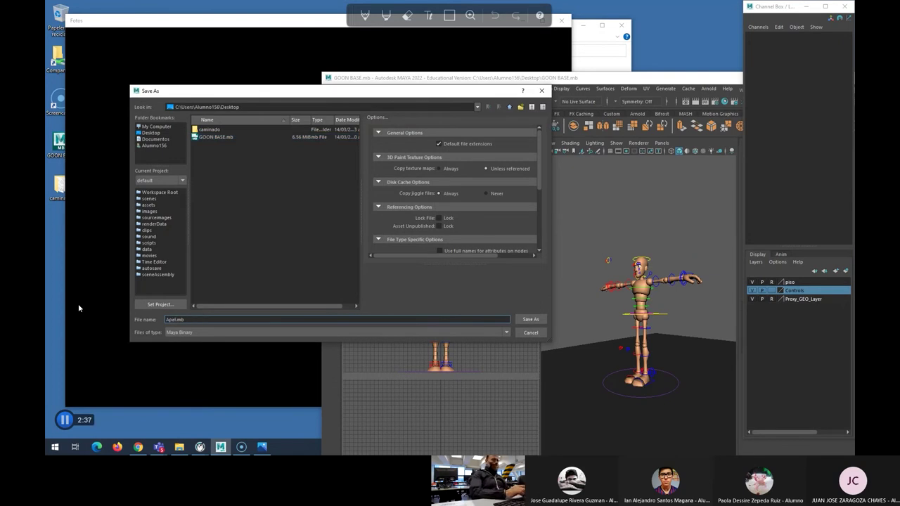
pyautogui.write('l')
pyautogui.write('lido ')
pyautogui.write('Nombre')
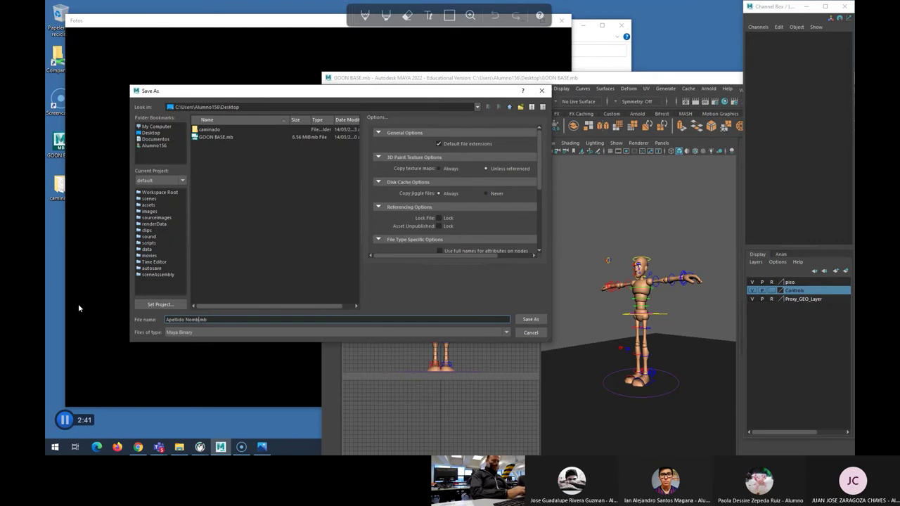
pyautogui.write('_Camin')
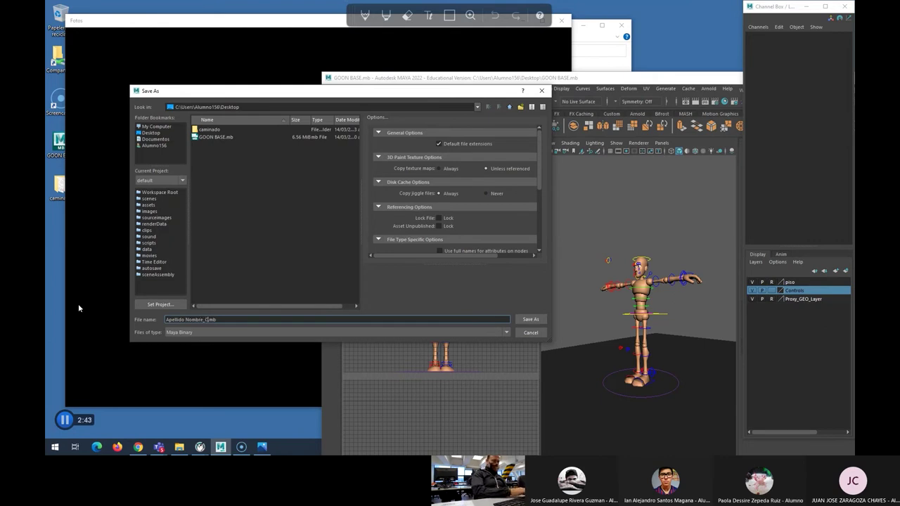
pyautogui.write('ado')
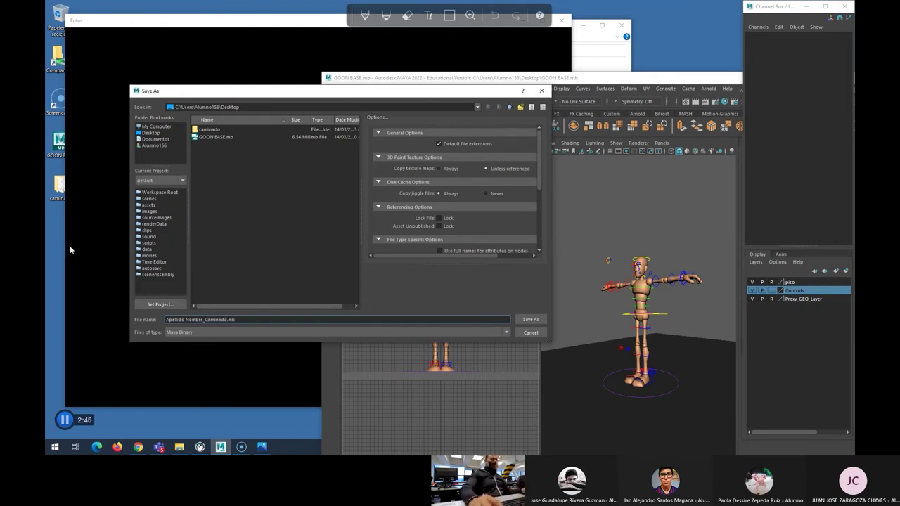
pyautogui.doubleClick(215, 130)
pyautogui.click(522, 320)
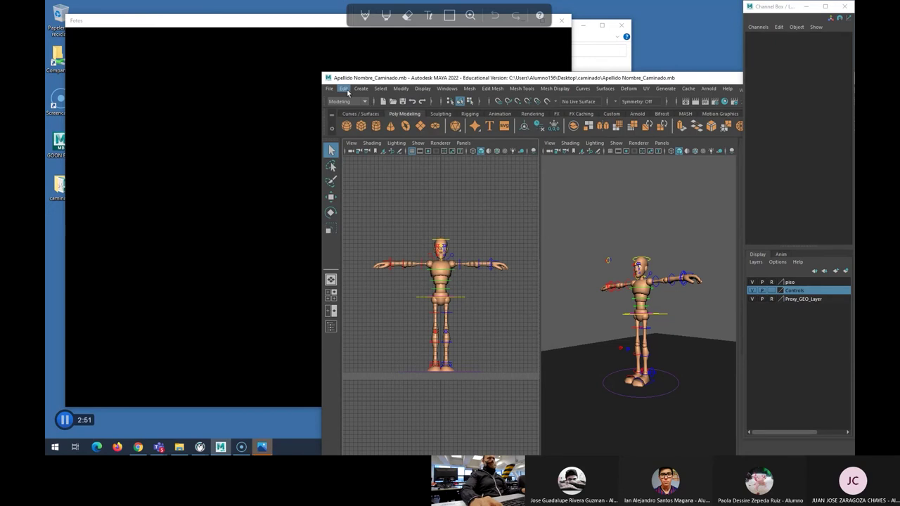
# Step: Try to save Apellido Nombre_Caminado as a Maya ASCII file in the caminado folder
pyautogui.click(328, 88)
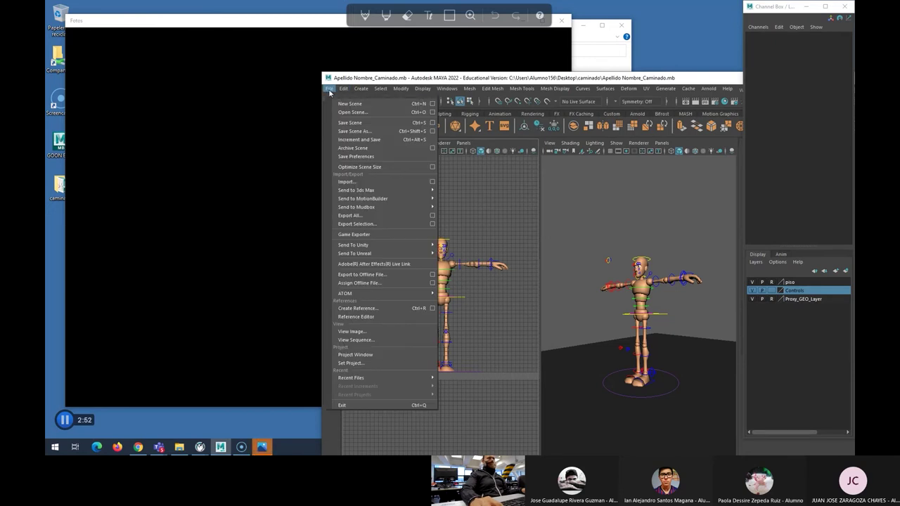
pyautogui.click(353, 132)
pyautogui.click(210, 333)
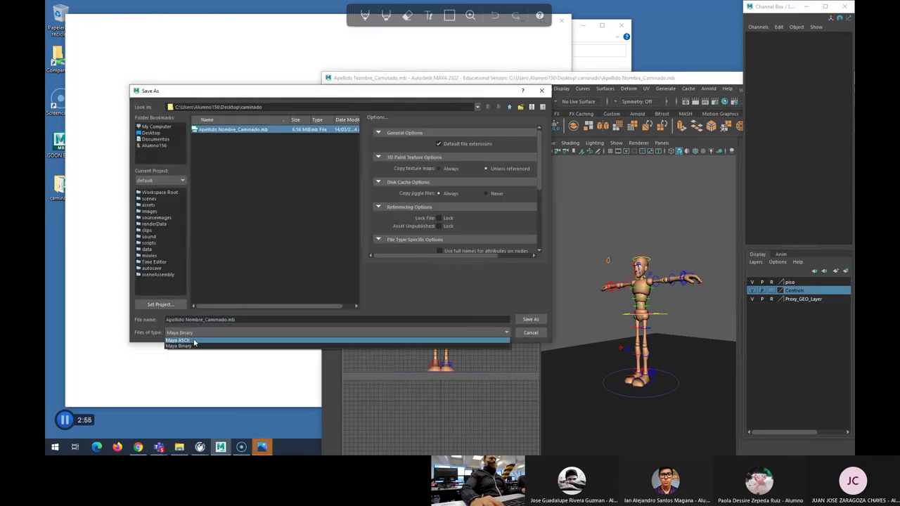
pyautogui.click(196, 340)
pyautogui.doubleClick(231, 319)
pyautogui.click(525, 323)
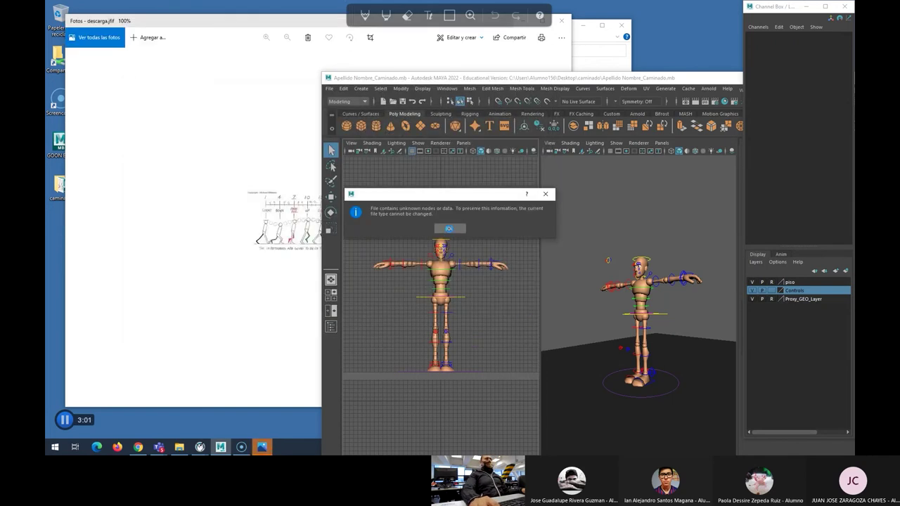
pyautogui.click(455, 229)
pyautogui.click(659, 320)
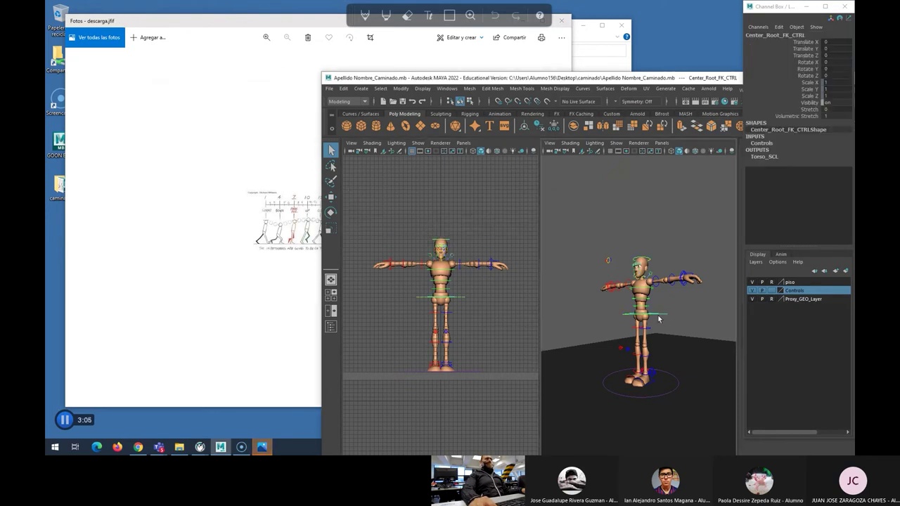
pyautogui.click(476, 262)
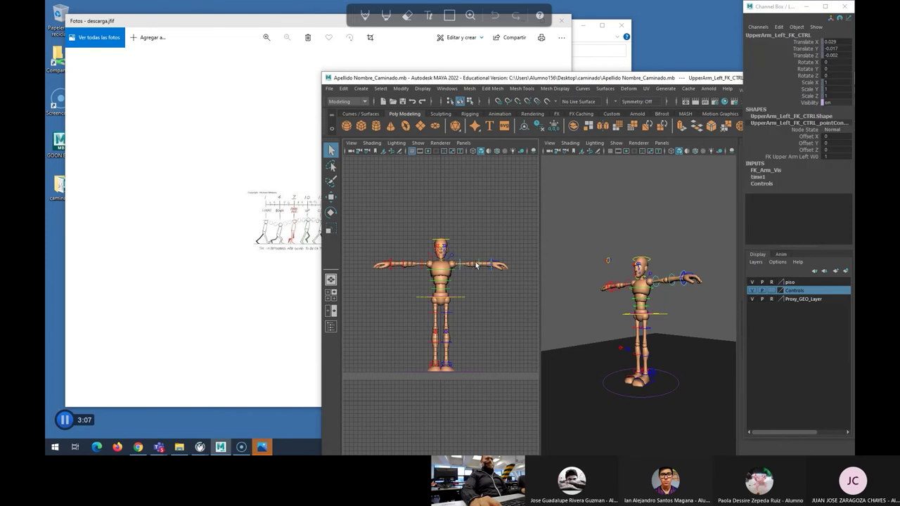
pyautogui.press('e')
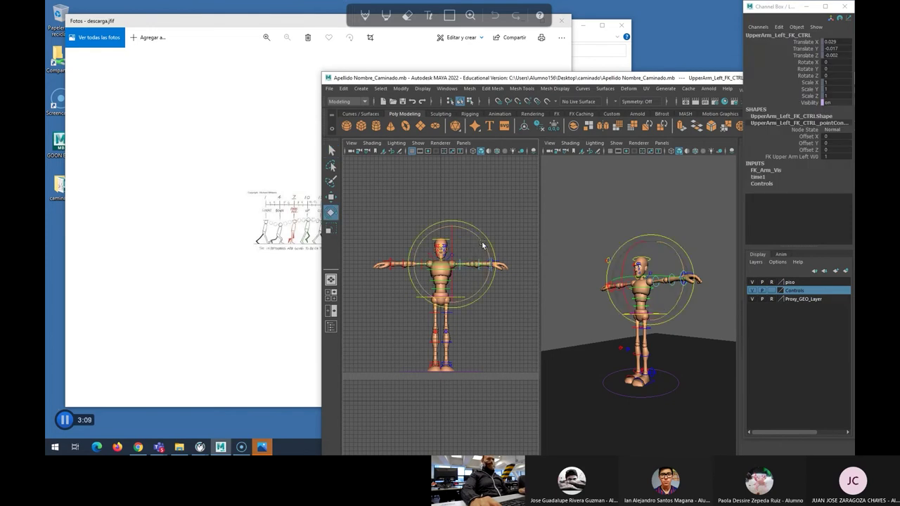
pyautogui.click(432, 191)
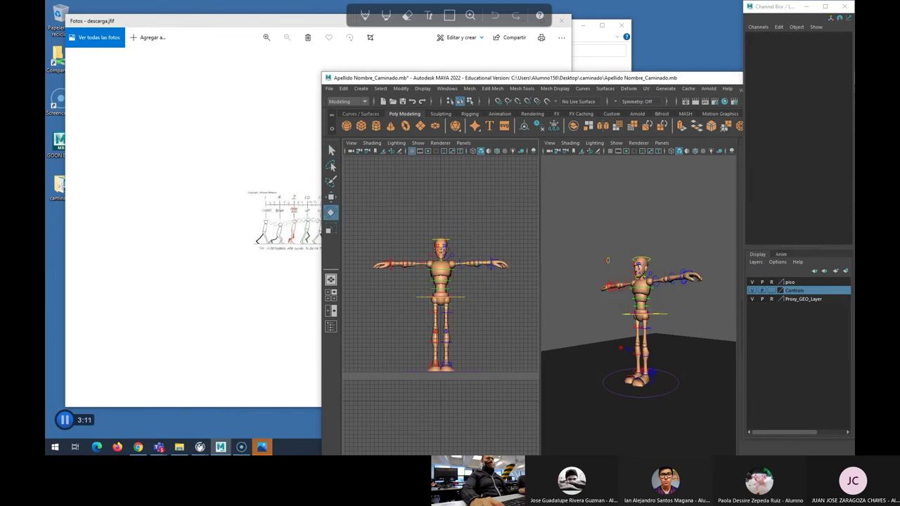
# Step: Retry saving the scene as Apellido Nombre_Caminado.ma in Maya ASCII format
pyautogui.click(329, 88)
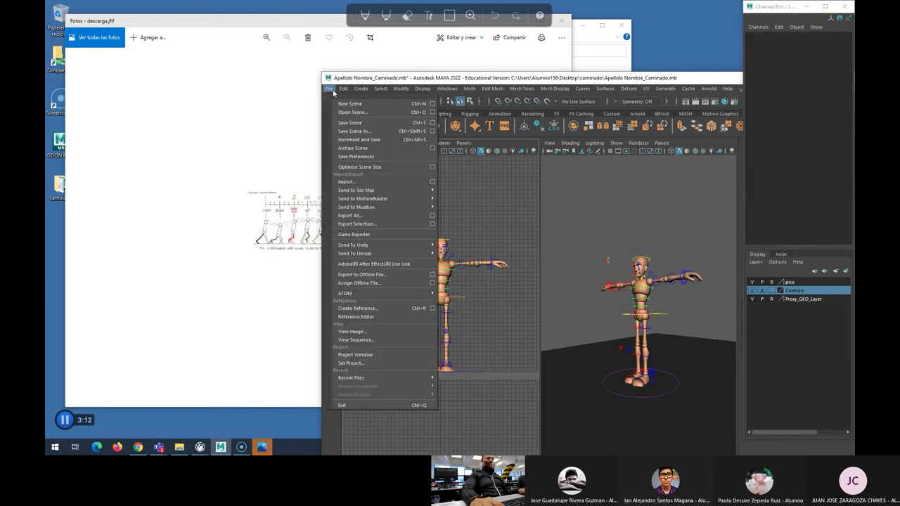
pyautogui.click(353, 133)
pyautogui.click(241, 321)
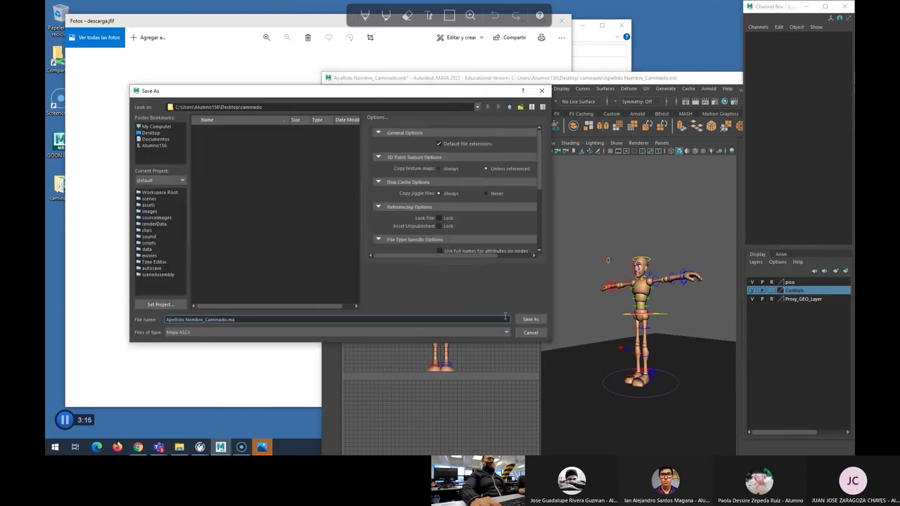
pyautogui.click(538, 322)
pyautogui.click(450, 230)
# Step: Move the Photos window aside, check the saved scene file in the caminado folder, and close the folder window
pyautogui.moveTo(192, 19); pyautogui.dragTo(379, 75)
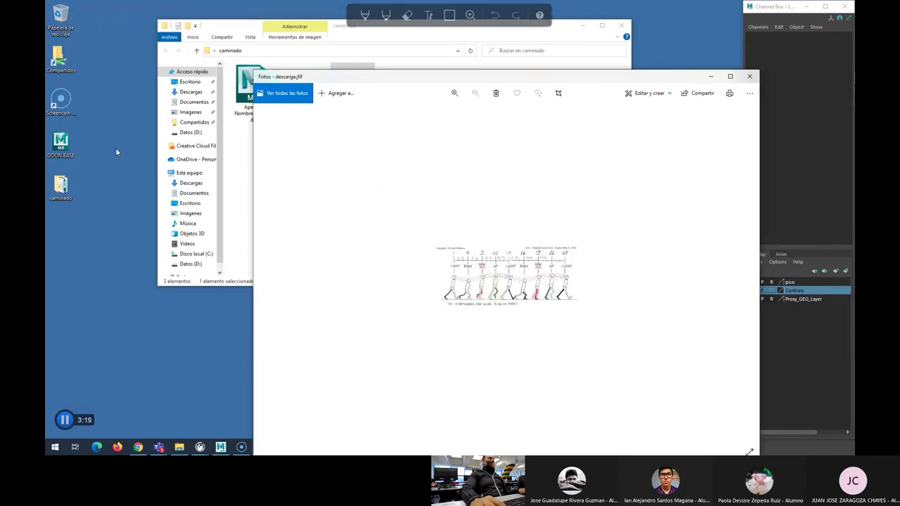
pyautogui.click(231, 150)
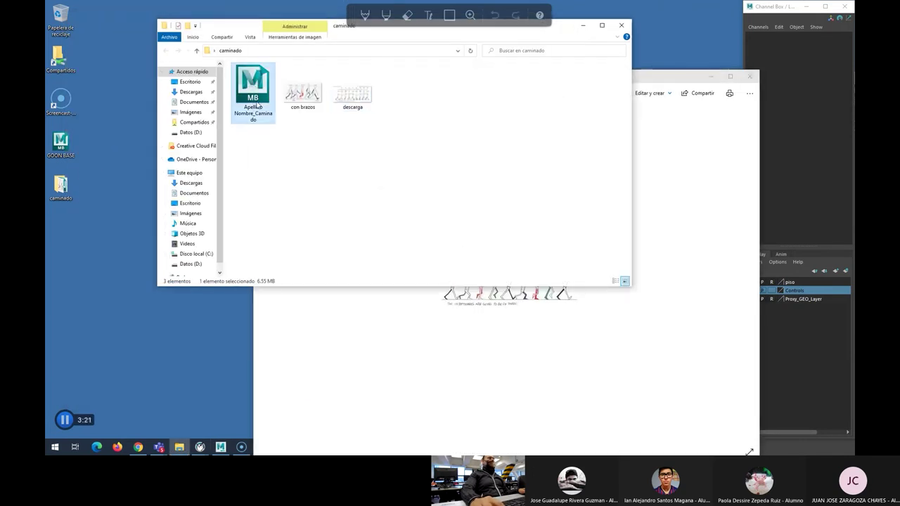
pyautogui.click(257, 112)
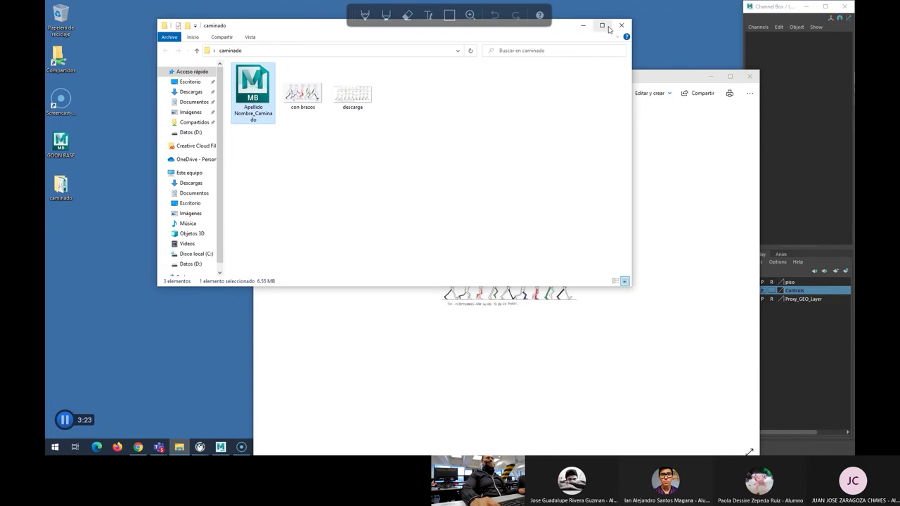
pyautogui.click(622, 25)
# Step: Examine the walk-cycle chart descarga.jfif enlarged in Photos, and narrow its window to fit beside Maya
pyautogui.moveTo(466, 83); pyautogui.dragTo(265, 30)
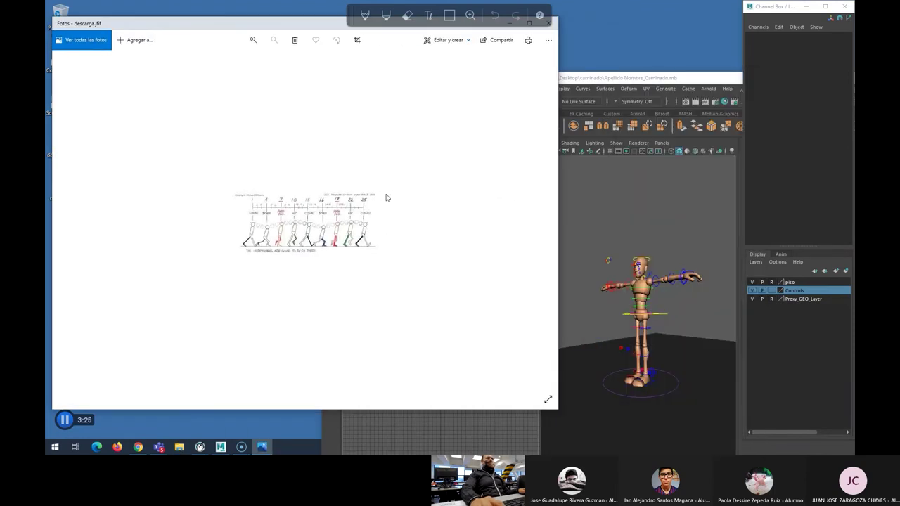
pyautogui.scroll(5, 366, 214)
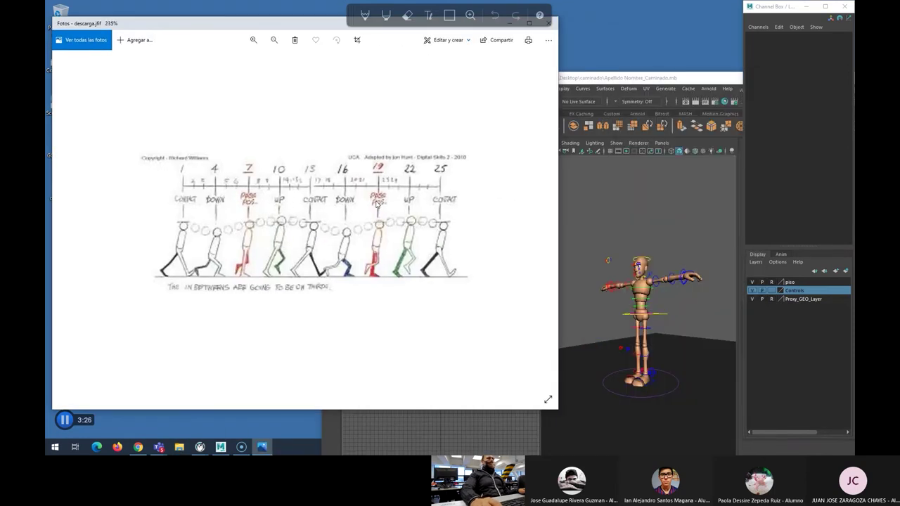
pyautogui.click(548, 399)
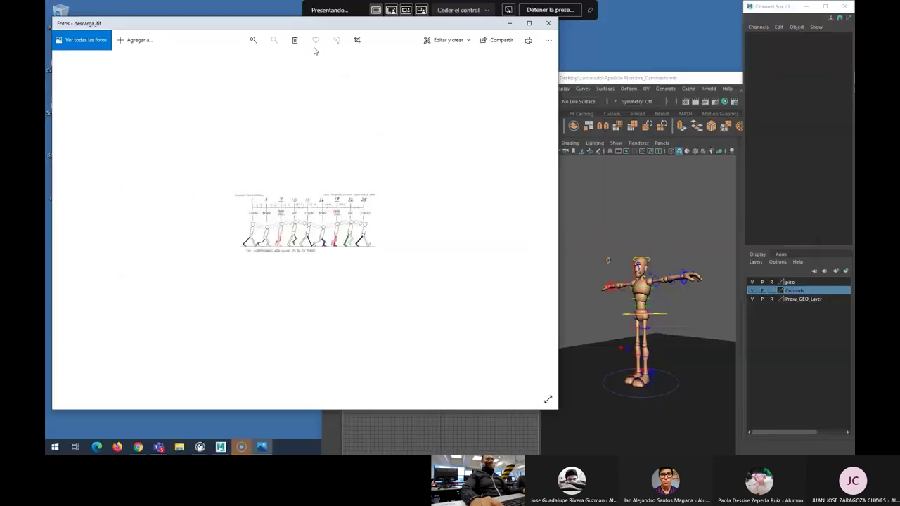
pyautogui.press('Escape')
pyautogui.moveTo(555, 316); pyautogui.dragTo(309, 296)
# Step: Enlarge the Maya window, clear the annotation toolbar away from its menus, and frame the whole character in the front view
pyautogui.click(452, 179)
pyautogui.scroll(-5, 452, 179)
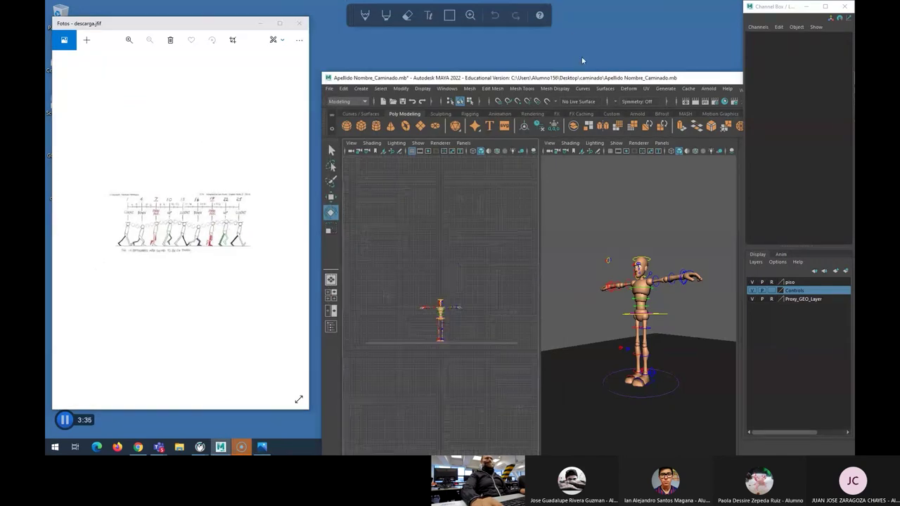
pyautogui.moveTo(519, 72); pyautogui.dragTo(368, 26)
pyautogui.click(702, 30)
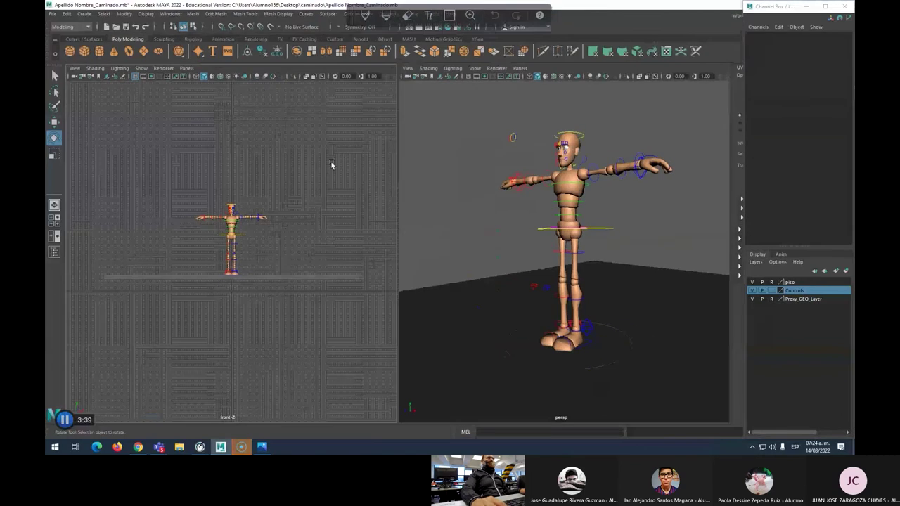
pyautogui.moveTo(528, 20)
pyautogui.mouseDown()
pyautogui.moveTo(826, 37)
pyautogui.moveTo(827, 288)
pyautogui.mouseUp()
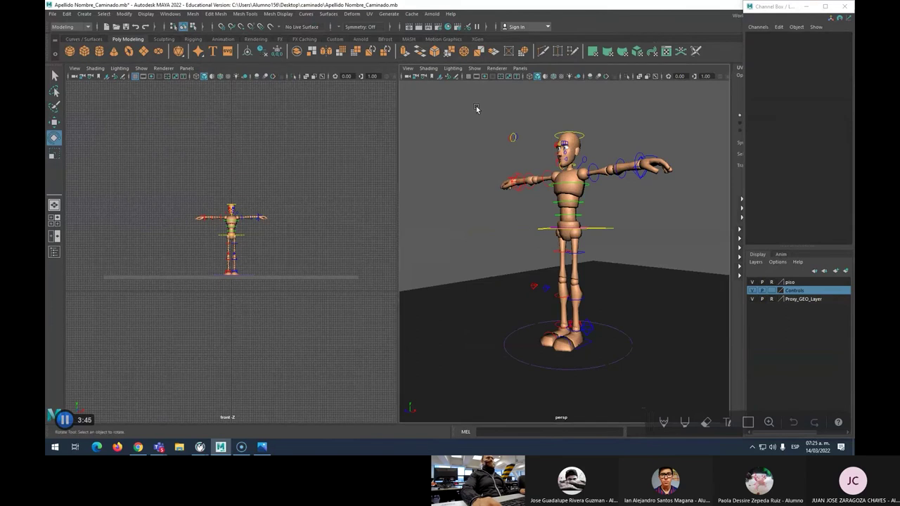
pyautogui.scroll(8, 235, 241)
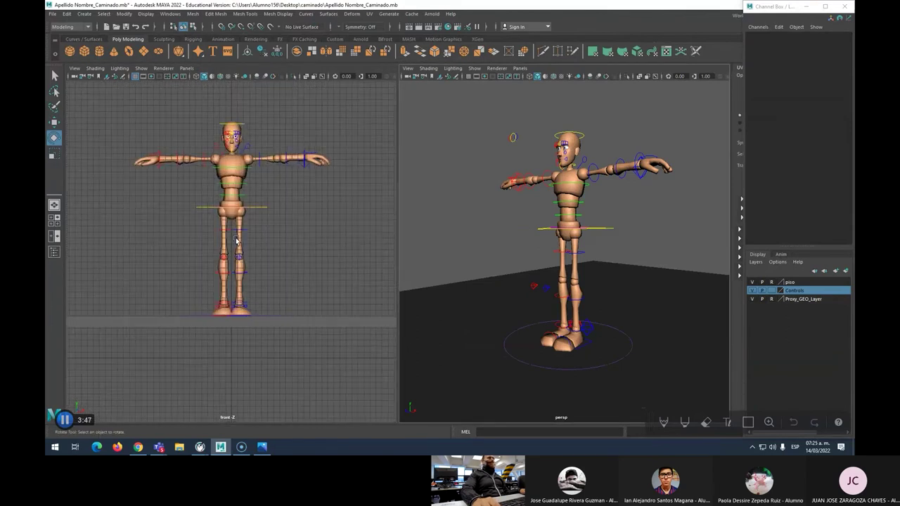
pyautogui.scroll(-1, 235, 241)
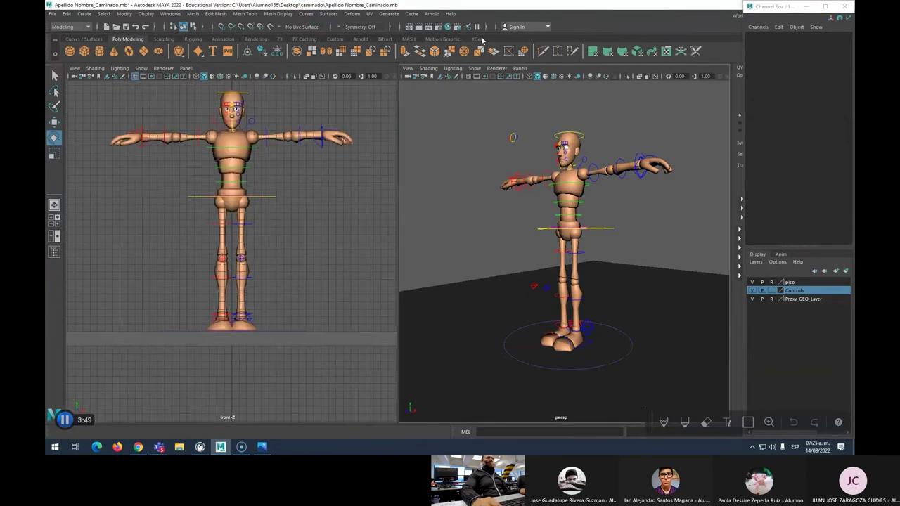
# Step: Switch the perspective panel to the existing side orthographic view
pyautogui.click(479, 40)
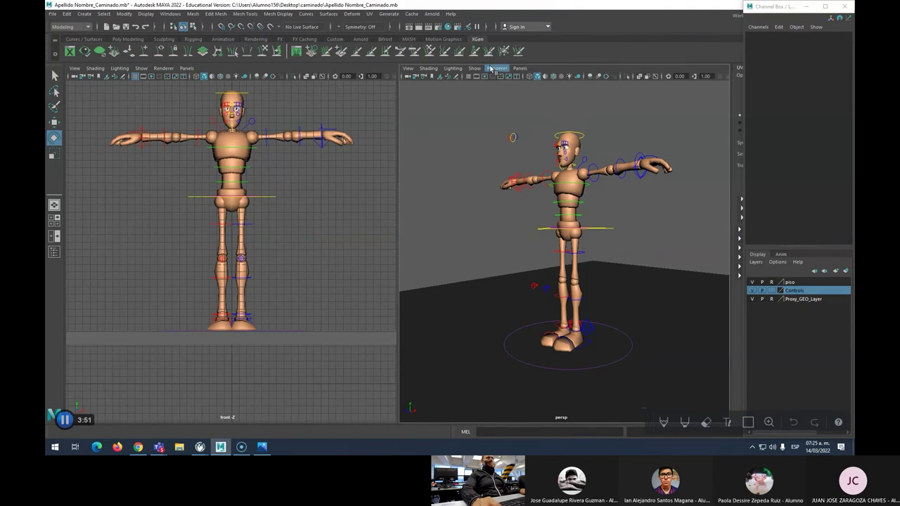
pyautogui.click(520, 69)
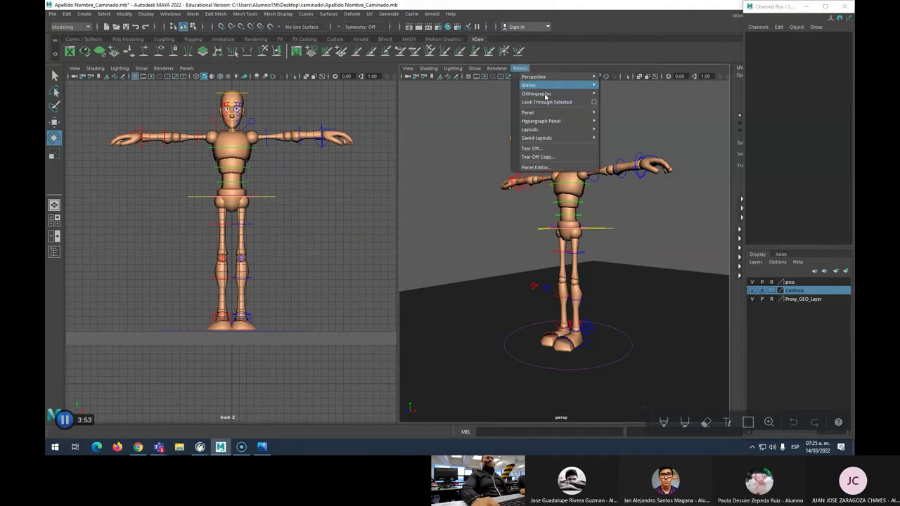
pyautogui.moveTo(545, 94)
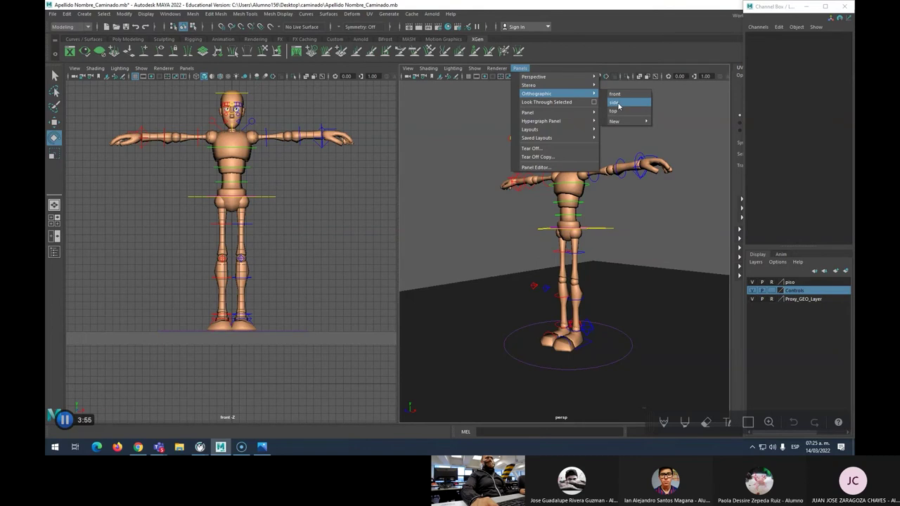
pyautogui.click(618, 105)
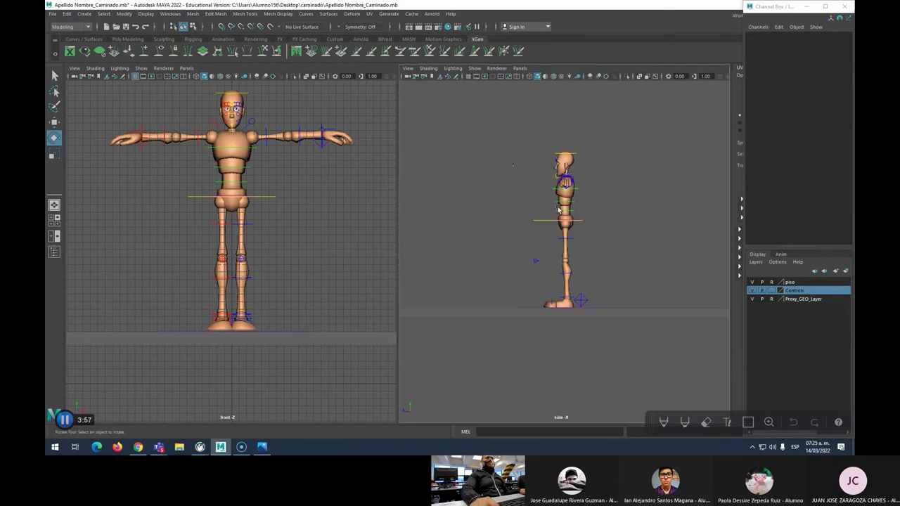
# Step: Replace the side view with a new Left orthographic camera view of the character
pyautogui.click(520, 68)
pyautogui.moveTo(534, 94)
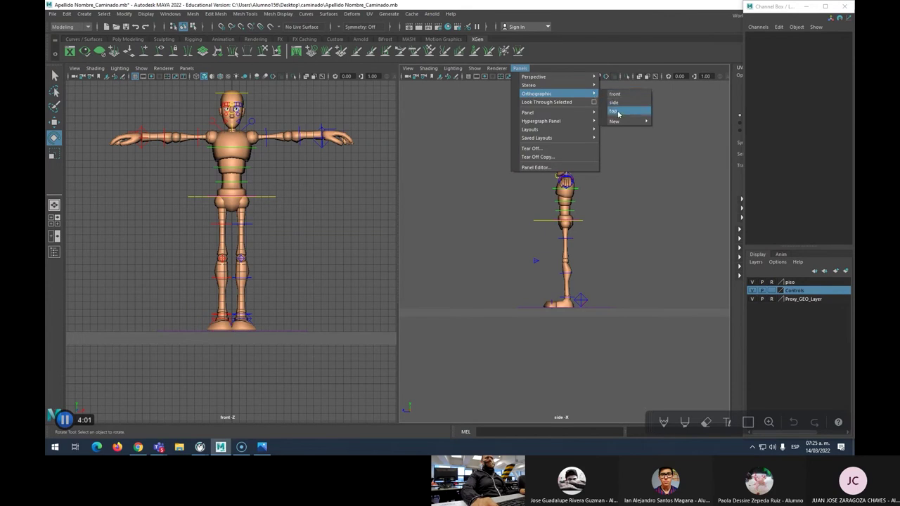
pyautogui.moveTo(618, 121)
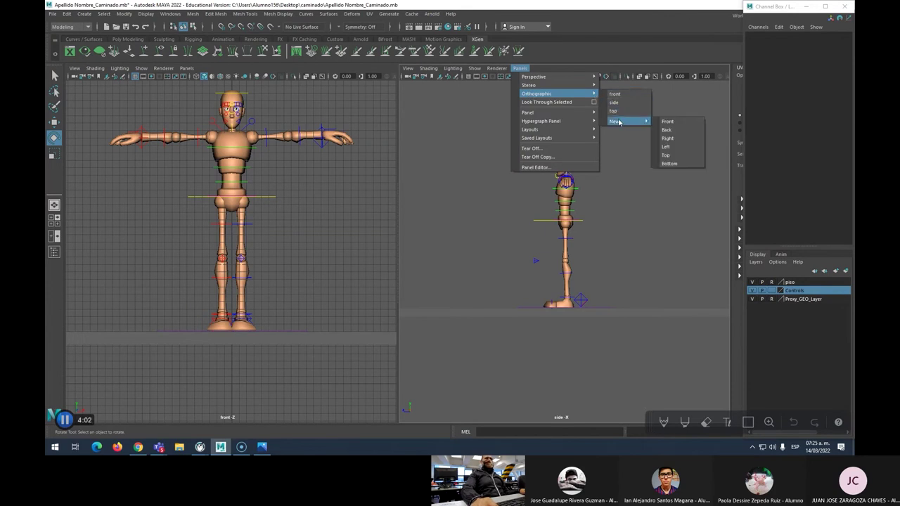
pyautogui.click(669, 146)
pyautogui.scroll(-4, 606, 169)
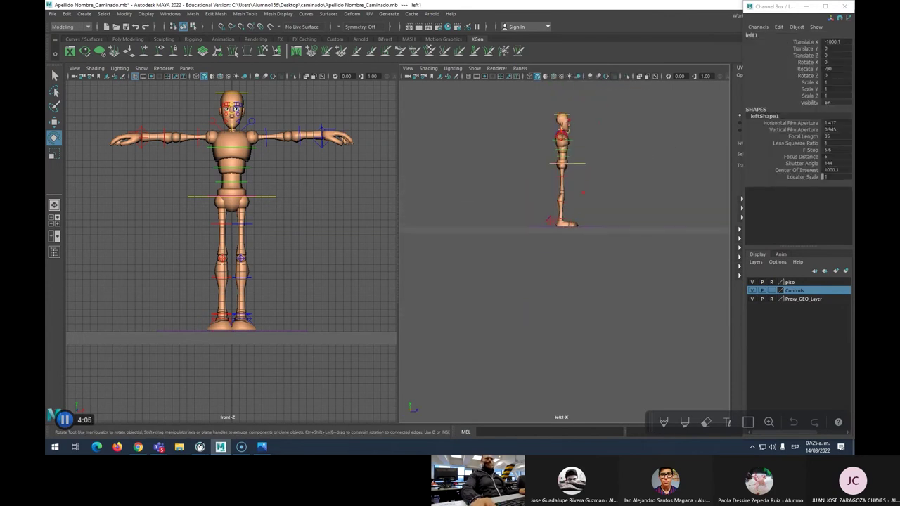
# Step: Create a polygon plane and place it beside the character's legs at about X 12.29, Y 18.29
pyautogui.keyDown('alt'); pyautogui.moveTo(566, 152); pyautogui.dragTo(486, 207, button='middle'); pyautogui.keyUp('alt')
pyautogui.scroll(3, 524, 207)
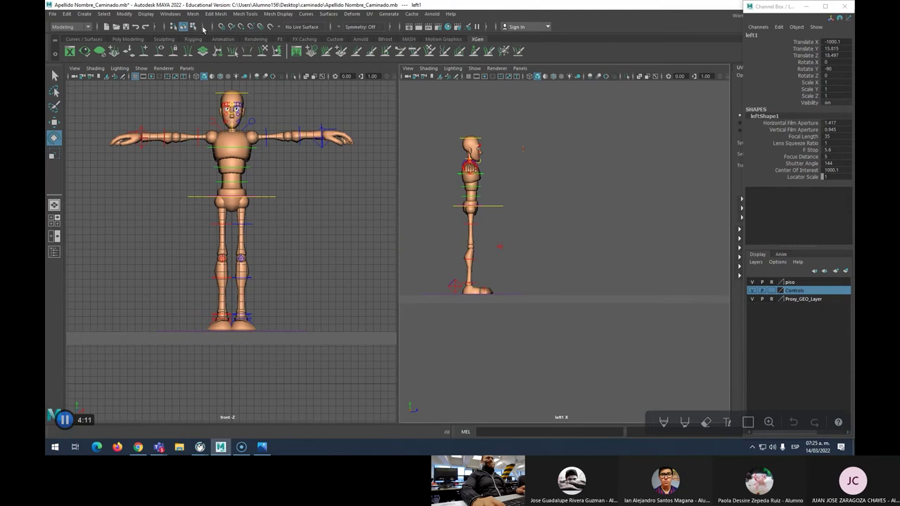
pyautogui.click(127, 40)
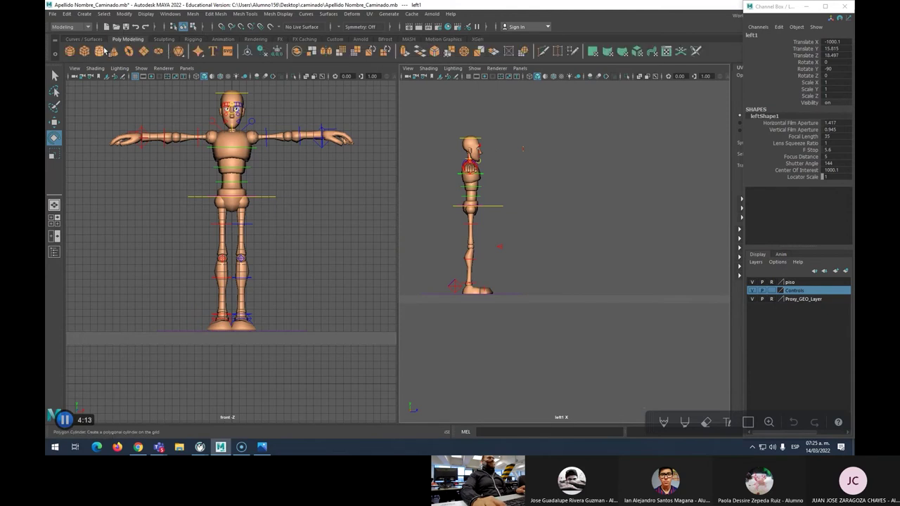
pyautogui.click(144, 53)
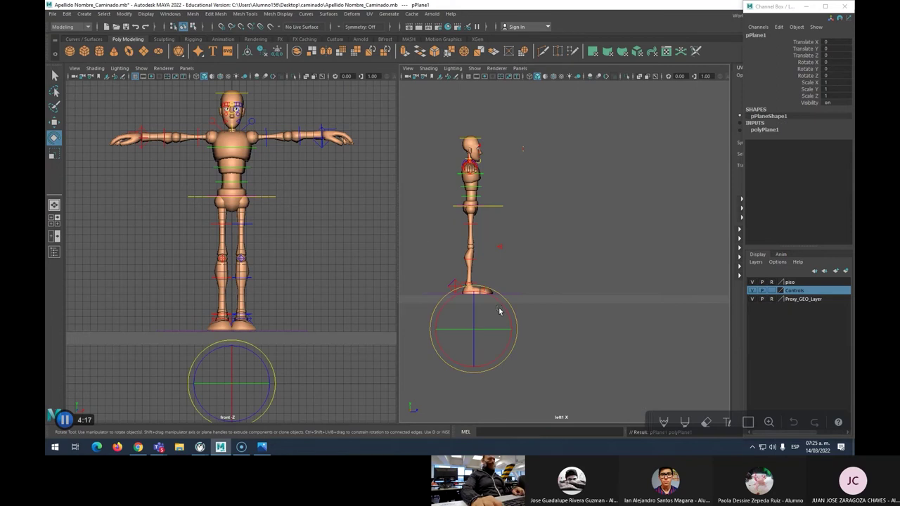
pyautogui.press('w')
pyautogui.moveTo(233, 352); pyautogui.dragTo(256, 219)
pyautogui.moveTo(266, 249); pyautogui.dragTo(348, 254)
pyautogui.moveTo(347, 256); pyautogui.dragTo(358, 256, button='middle')
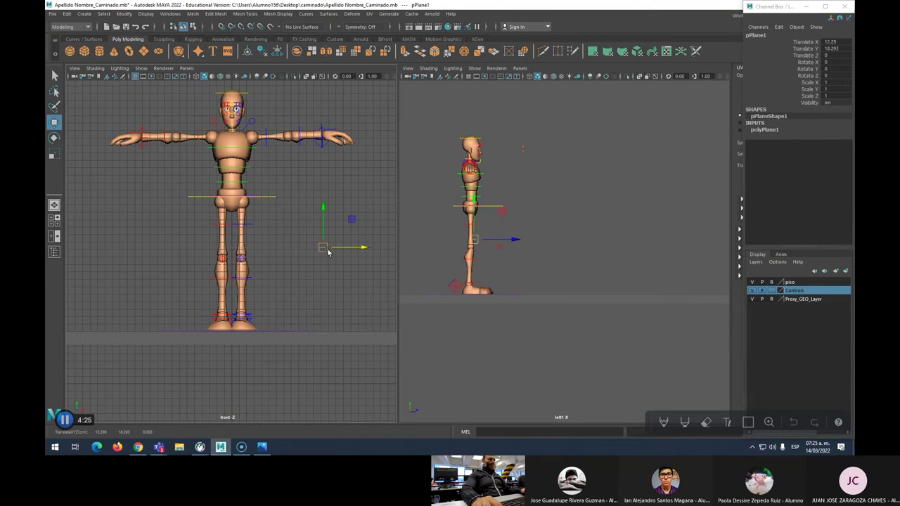
# Step: Stand the plane upright to face the front view by setting its X rotation to 90
pyautogui.press('e')
pyautogui.moveTo(323, 219); pyautogui.dragTo(364, 256)
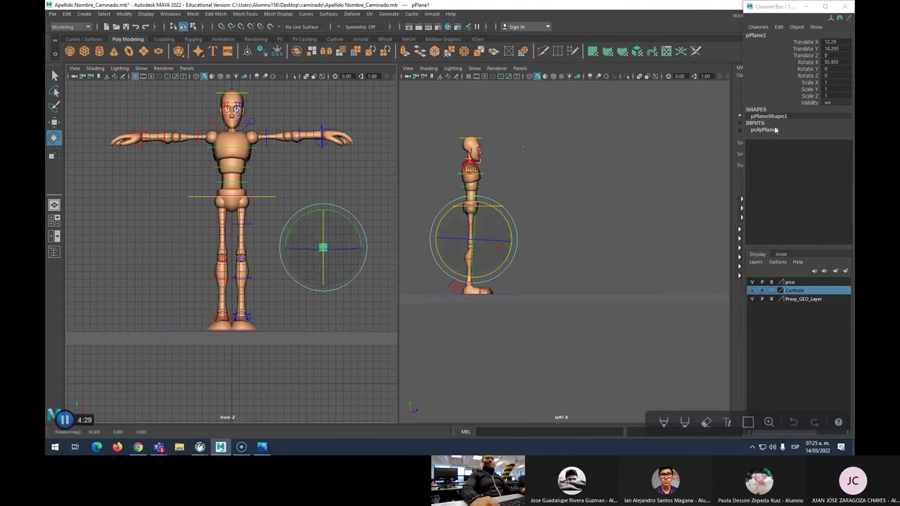
pyautogui.click(833, 63)
pyautogui.write('90')
pyautogui.press('Return')
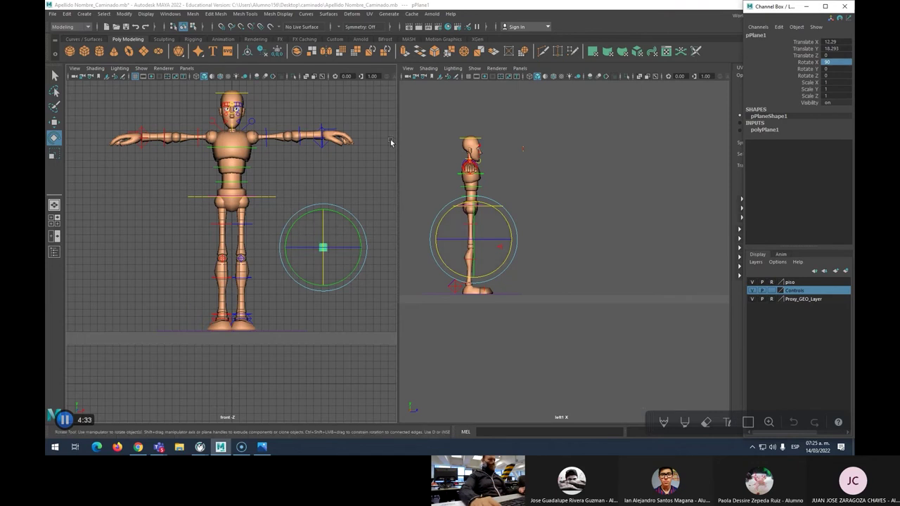
# Step: Scale the plane into a wide rectangle, about 35.7 in X and 19.7 in Z
pyautogui.press('w')
pyautogui.scroll(-2, 341, 237)
pyautogui.press('r')
pyautogui.moveTo(330, 251); pyautogui.dragTo(663, 257)
pyautogui.moveTo(291, 283); pyautogui.dragTo(260, 431)
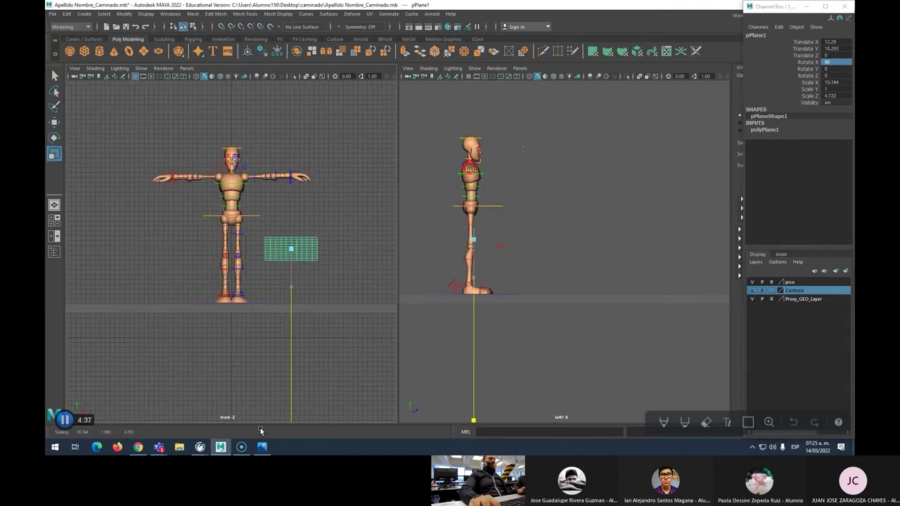
pyautogui.moveTo(328, 251); pyautogui.dragTo(425, 244)
pyautogui.moveTo(291, 287); pyautogui.dragTo(304, 389)
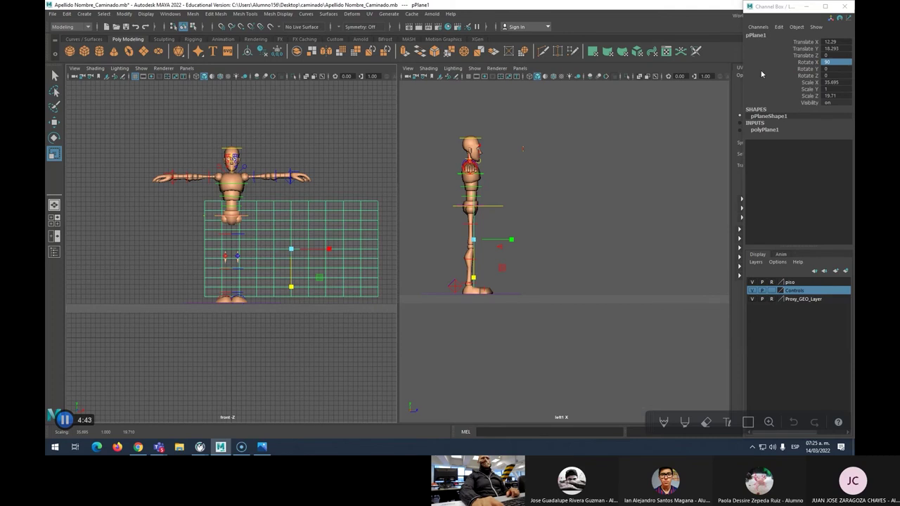
# Step: Set the plane's width and height subdivisions to 1
pyautogui.click(760, 131)
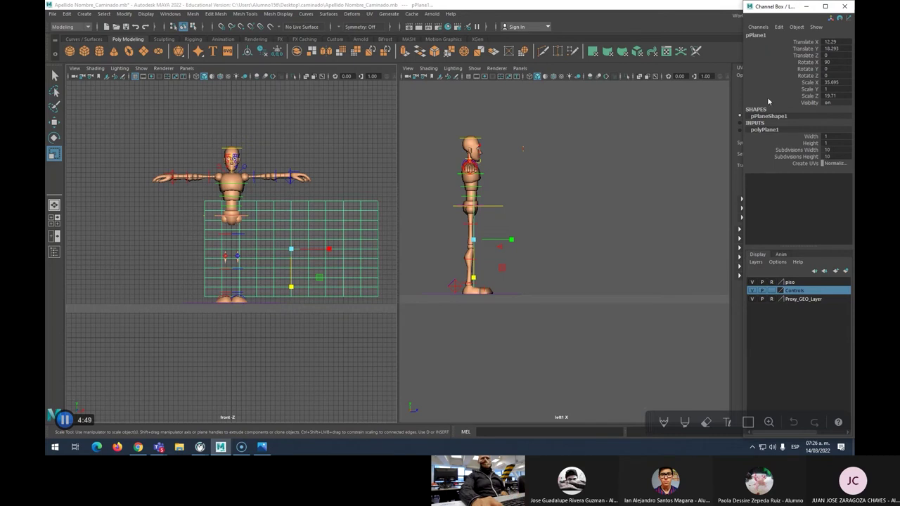
pyautogui.moveTo(791, 7); pyautogui.dragTo(779, 7)
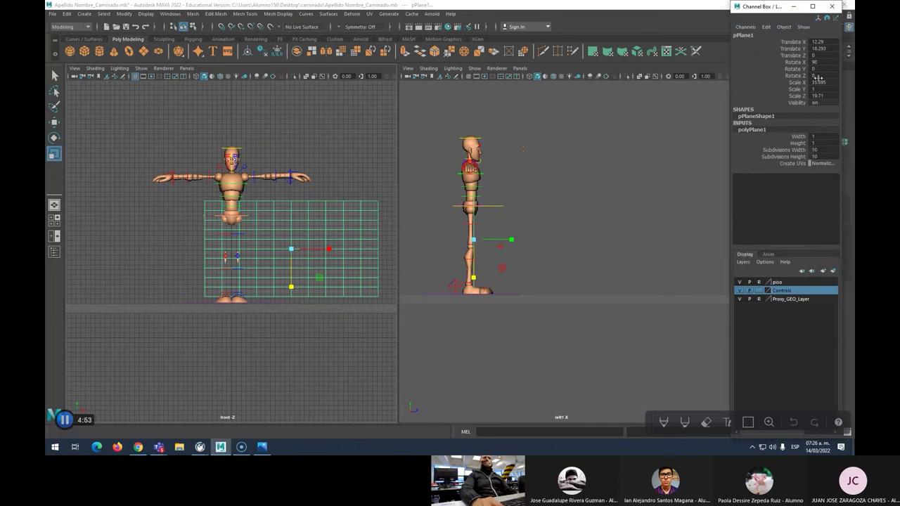
pyautogui.click(816, 156)
pyautogui.click(821, 144)
pyautogui.click(824, 151)
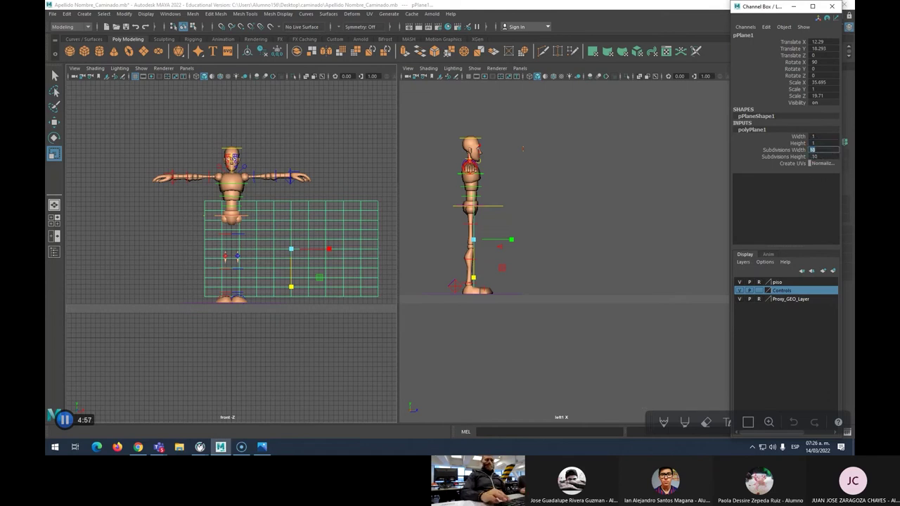
pyautogui.press('Tab')
pyautogui.write('1')
pyautogui.press('Return')
# Step: Rename the plane's polyPlane1 input node as plano_referencia
pyautogui.click(789, 90)
pyautogui.click(746, 125)
pyautogui.doubleClick(748, 129)
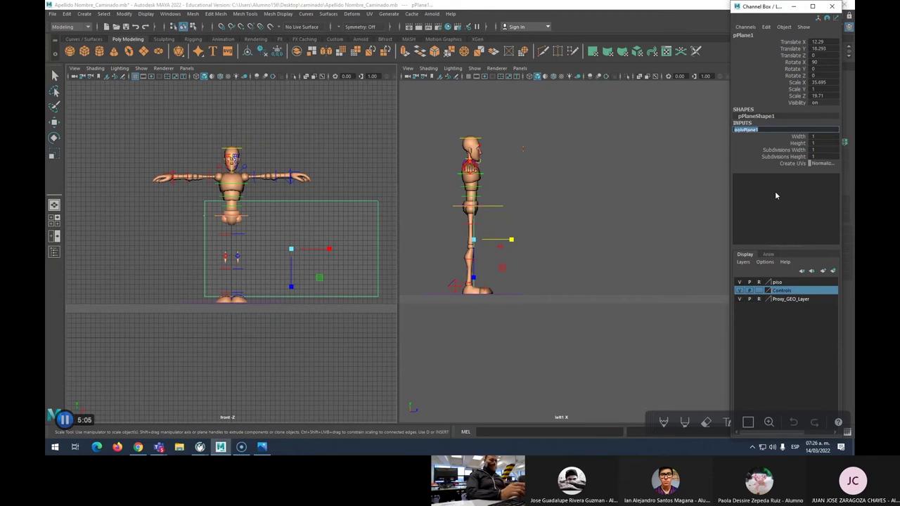
pyautogui.write('plano_re')
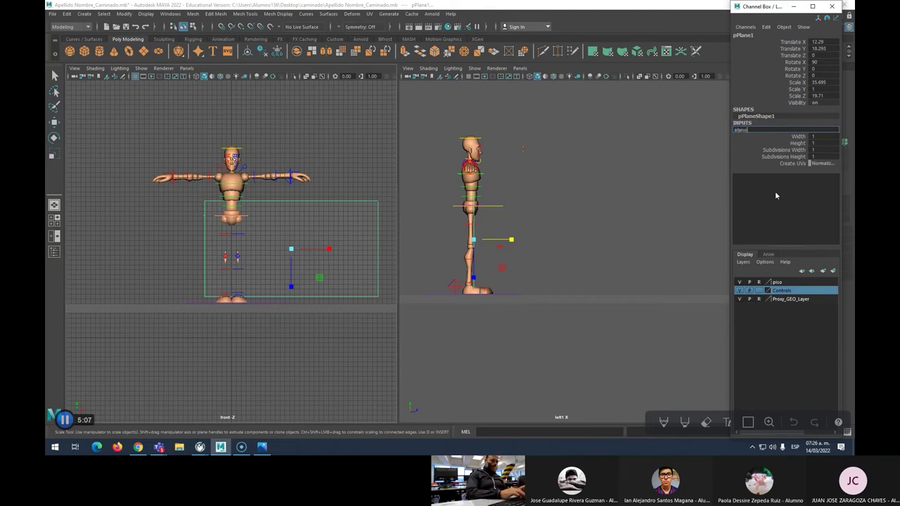
pyautogui.write('ferencia')
pyautogui.press('Return')
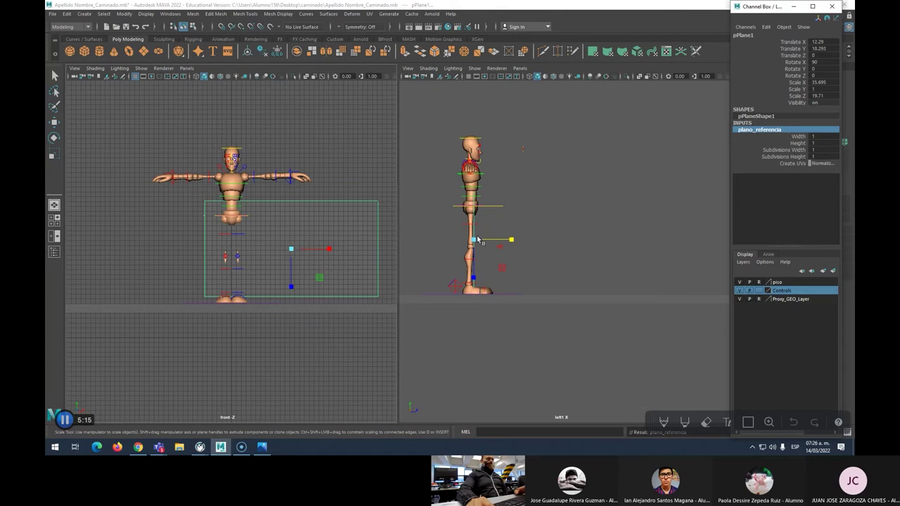
# Step: Move the reference plane behind the character to about Z -6.2, and leave nothing selected
pyautogui.press('w')
pyautogui.moveTo(505, 240); pyautogui.dragTo(482, 242)
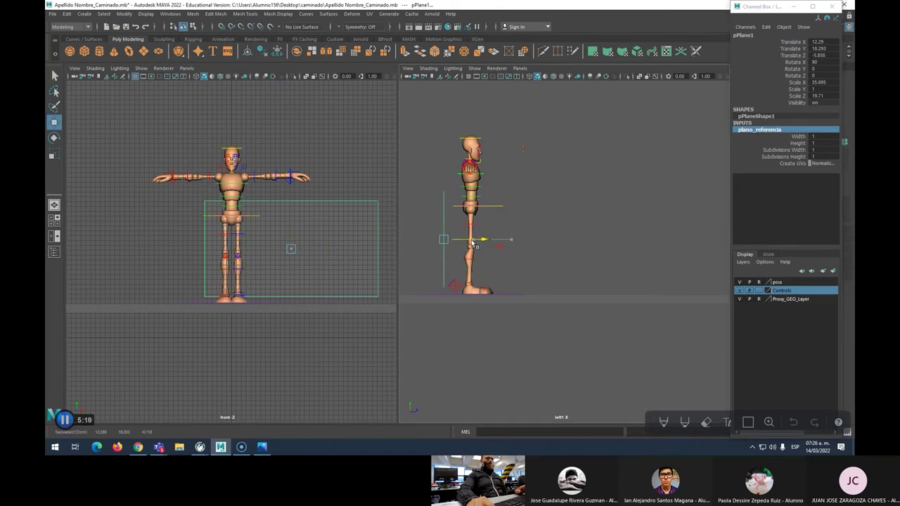
pyautogui.click(513, 288)
pyautogui.click(510, 296)
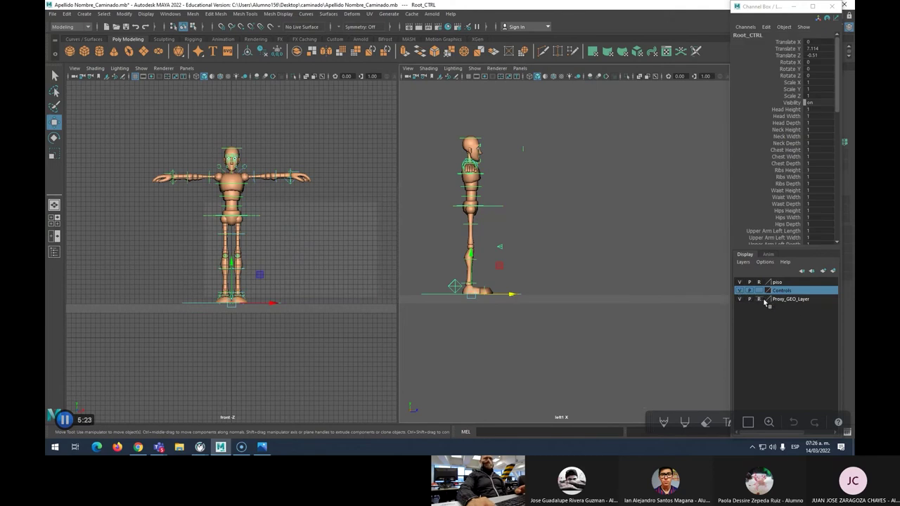
pyautogui.moveTo(566, 275); pyautogui.dragTo(585, 342)
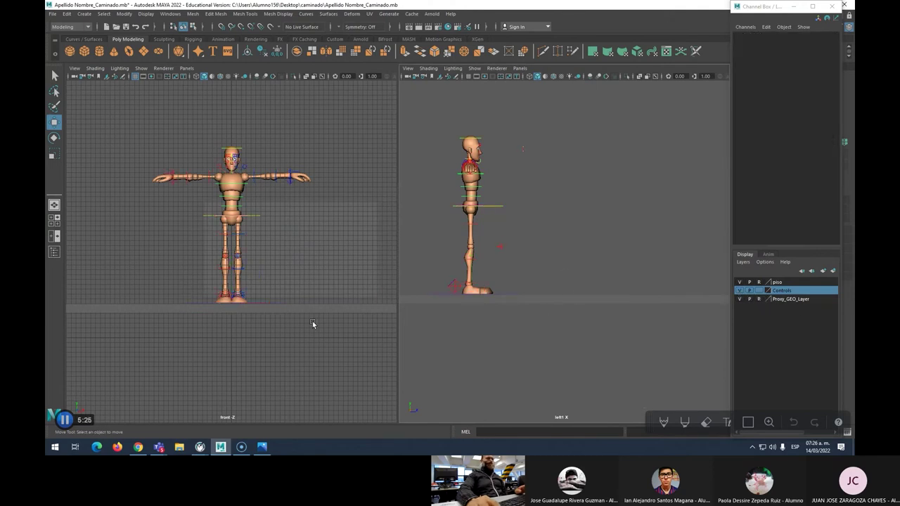
# Step: Make the piso and Proxy_GEO_Layer layers selectable and lower the floor below the character's feet
pyautogui.click(759, 282)
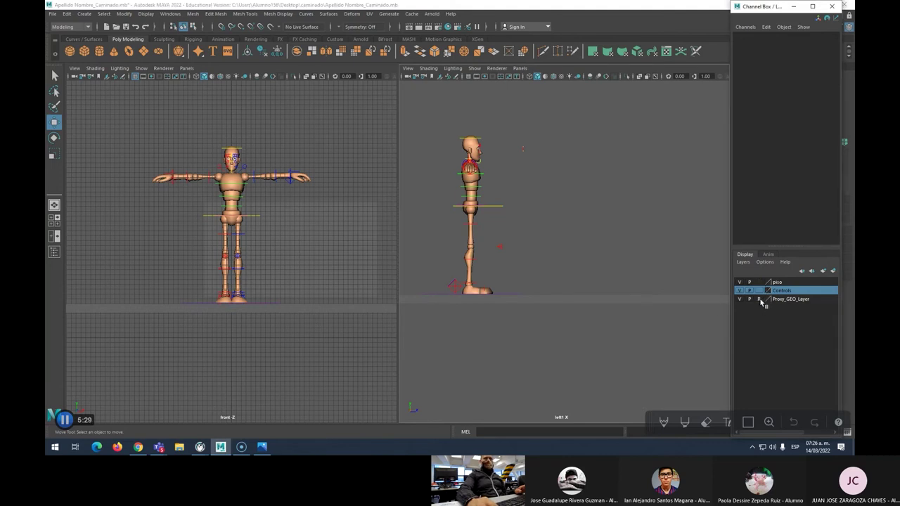
pyautogui.click(275, 314)
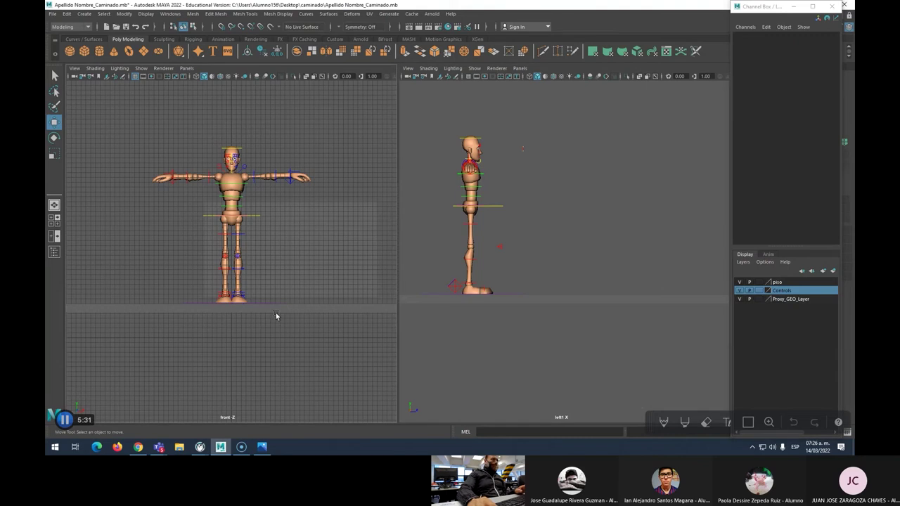
pyautogui.moveTo(231, 280); pyautogui.dragTo(235, 313)
# Step: Lower the whole character with its root control to about Y -0.18
pyautogui.click(191, 308)
pyautogui.click(195, 305)
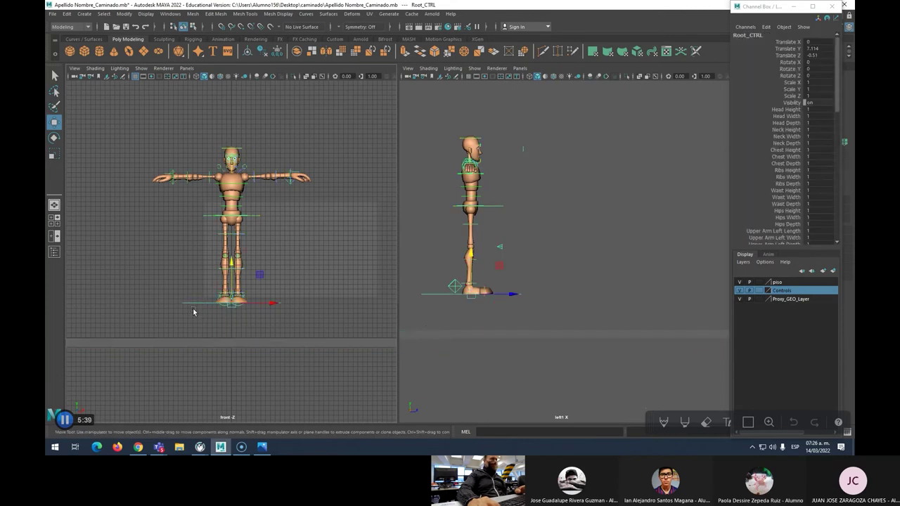
pyautogui.moveTo(230, 265); pyautogui.dragTo(232, 299)
pyautogui.scroll(5, 235, 348)
pyautogui.keyDown('alt'); pyautogui.moveTo(233, 361); pyautogui.dragTo(246, 195, button='middle'); pyautogui.keyUp('alt')
pyautogui.scroll(2, 226, 246)
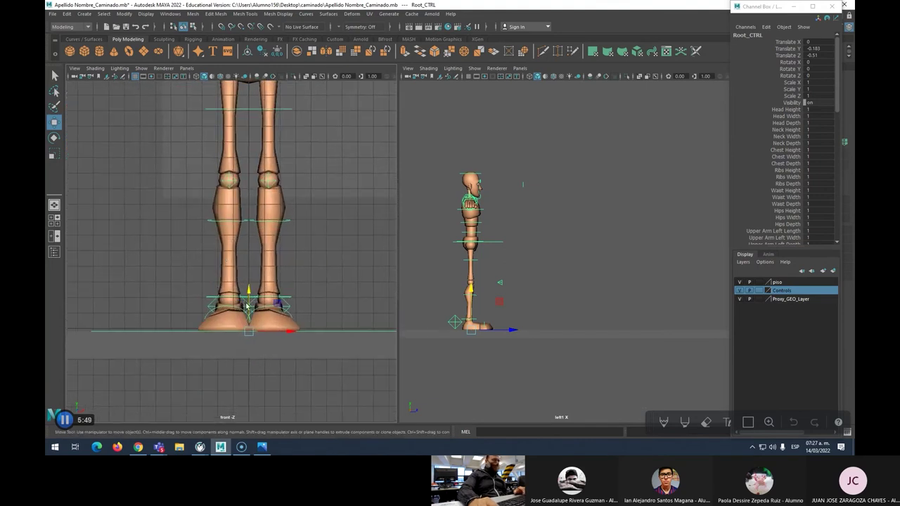
# Step: Adjust the root control to Y -0.02 and bring the floor up under the feet at about Y -0.93
pyautogui.click(202, 348)
pyautogui.moveTo(245, 325); pyautogui.dragTo(244, 346)
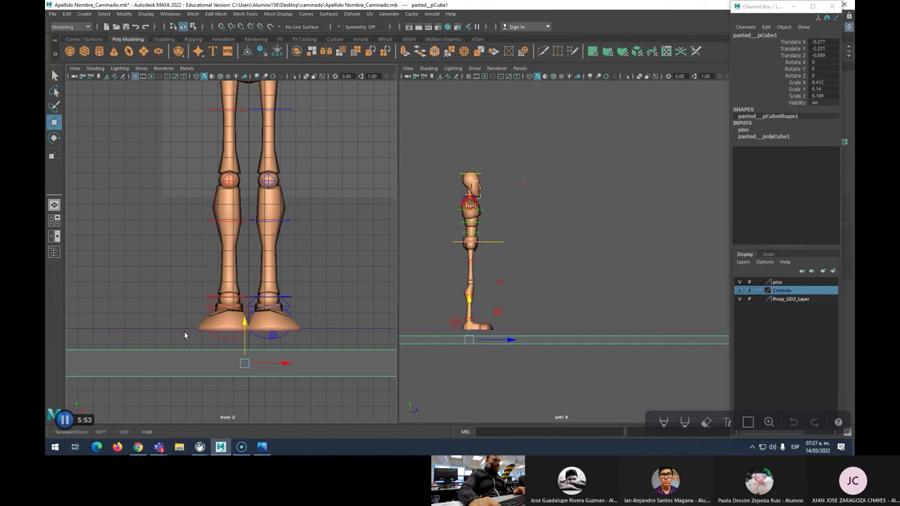
pyautogui.click(219, 318)
pyautogui.moveTo(249, 300); pyautogui.dragTo(249, 298)
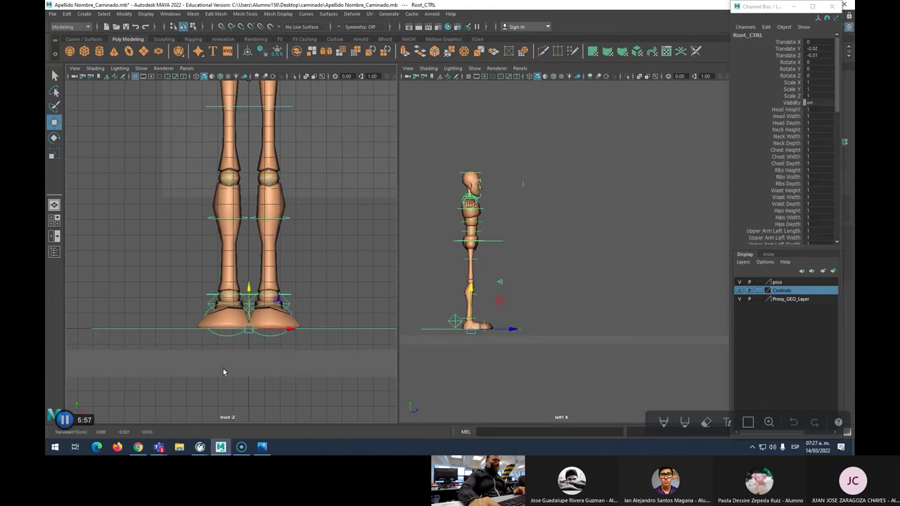
pyautogui.click(241, 349)
pyautogui.moveTo(242, 339); pyautogui.dragTo(245, 319)
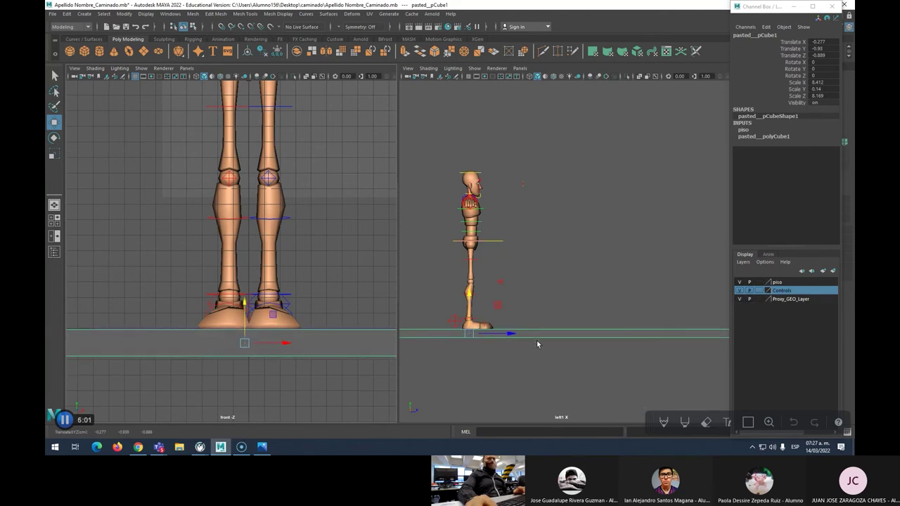
# Step: Set the piso layer to template and Proxy_GEO_Layer back to reference, then clear the selection
pyautogui.click(760, 281)
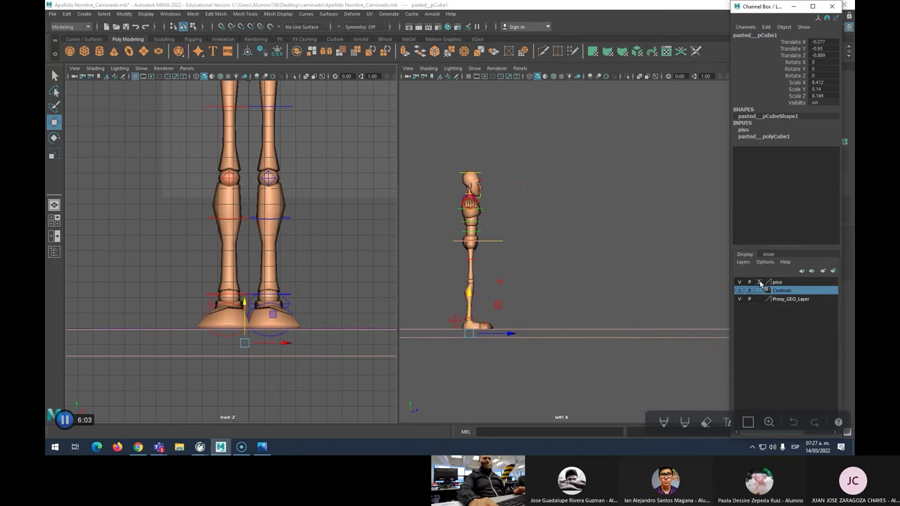
pyautogui.click(367, 299)
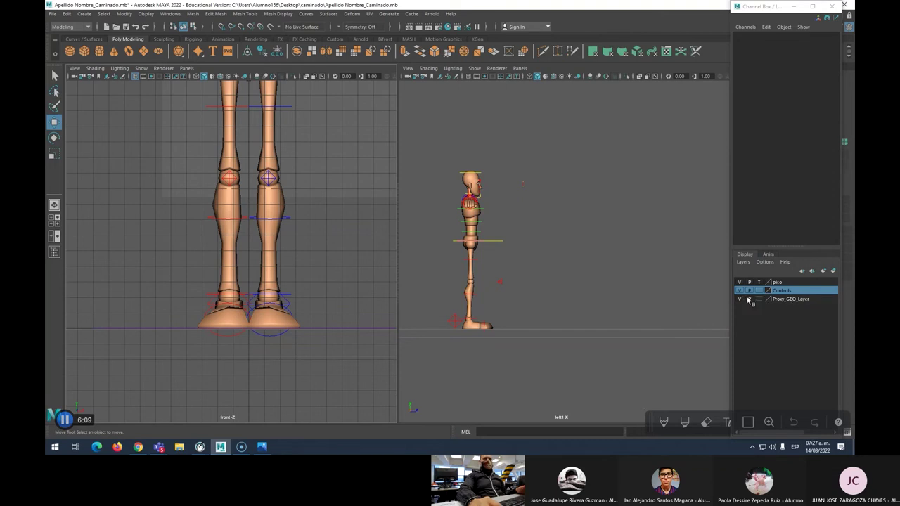
pyautogui.moveTo(428, 265); pyautogui.dragTo(474, 276)
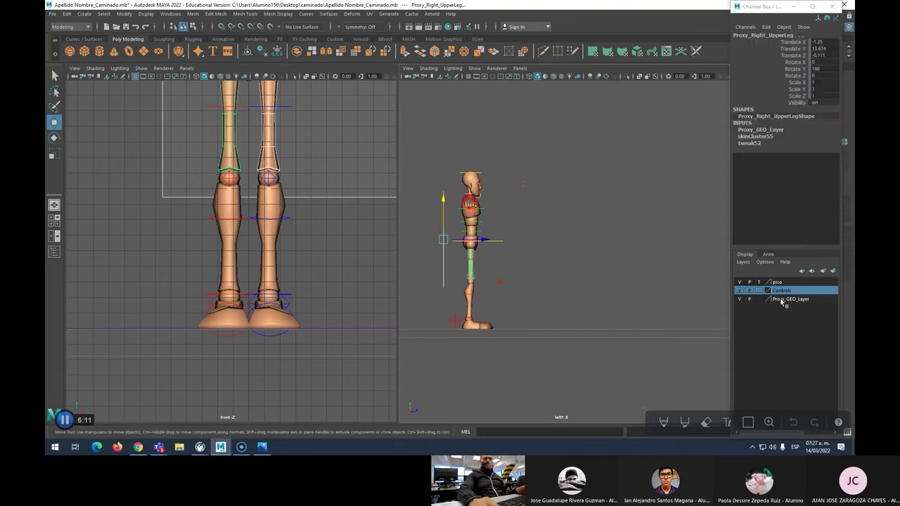
pyautogui.click(759, 300)
pyautogui.click(760, 300)
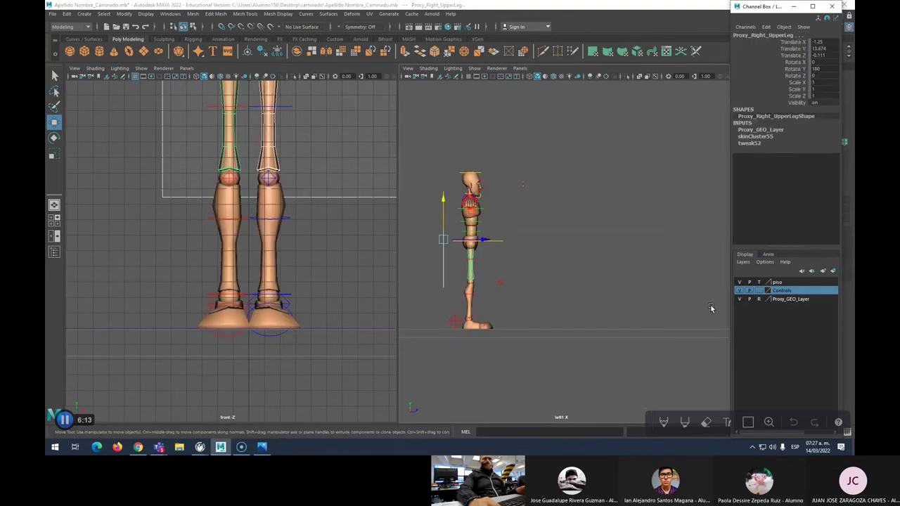
pyautogui.click(552, 291)
# Step: Frame the full scene in both views, select the reference plane, and hide the front view's grid
pyautogui.hotkey('shift', 'a')
pyautogui.scroll(-5, 331, 235)
pyautogui.click(325, 226)
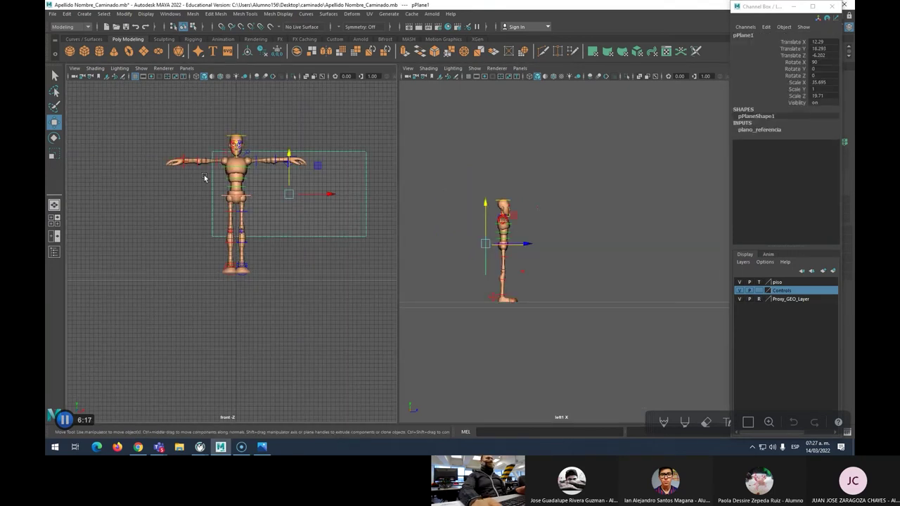
pyautogui.click(136, 80)
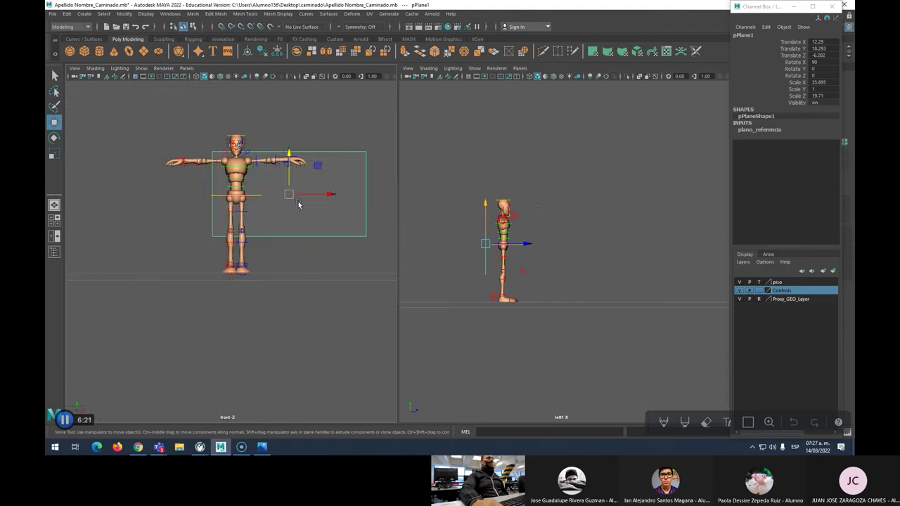
# Step: Move the reference plane sideways away from the character's body to about X 31.27
pyautogui.moveTo(317, 194); pyautogui.dragTo(375, 197)
pyautogui.keyDown('alt'); pyautogui.moveTo(339, 205); pyautogui.dragTo(284, 205, button='middle'); pyautogui.keyUp('alt')
pyautogui.moveTo(318, 205); pyautogui.dragTo(337, 210)
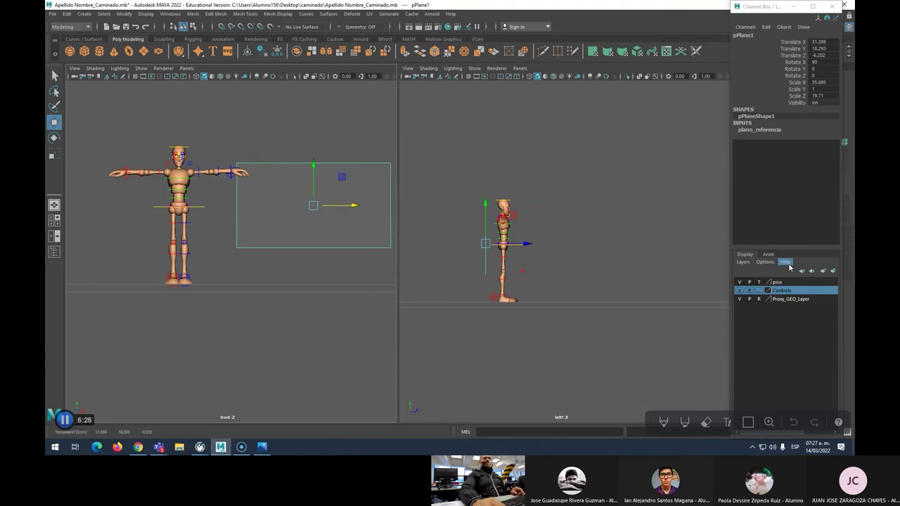
# Step: Assign a new Lambert material to the reference plane and move the Channel Box window clear of the Attribute Editor
pyautogui.rightClick(332, 196)
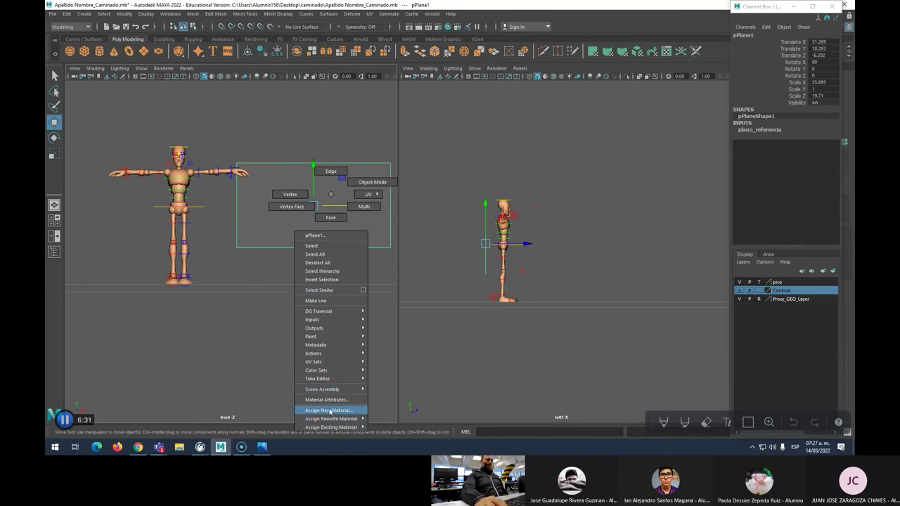
pyautogui.moveTo(332, 418)
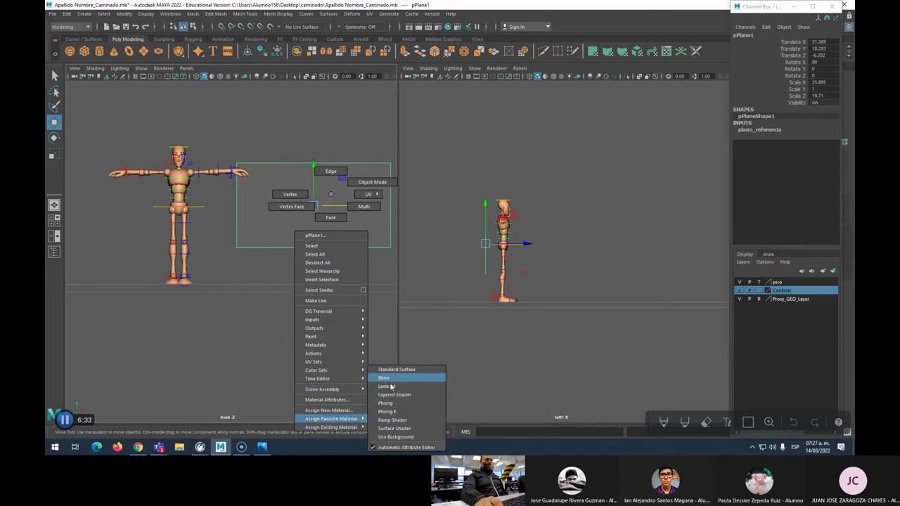
pyautogui.click(389, 386)
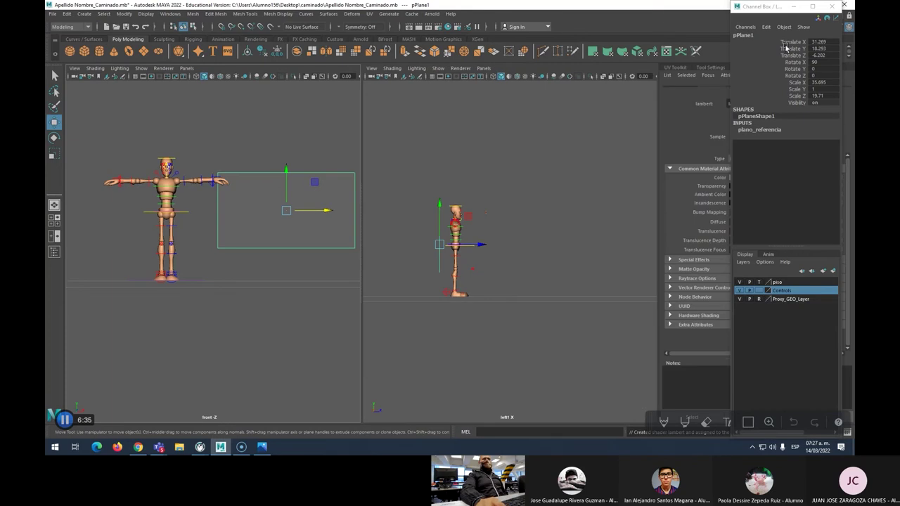
pyautogui.moveTo(781, 6); pyautogui.dragTo(584, 94)
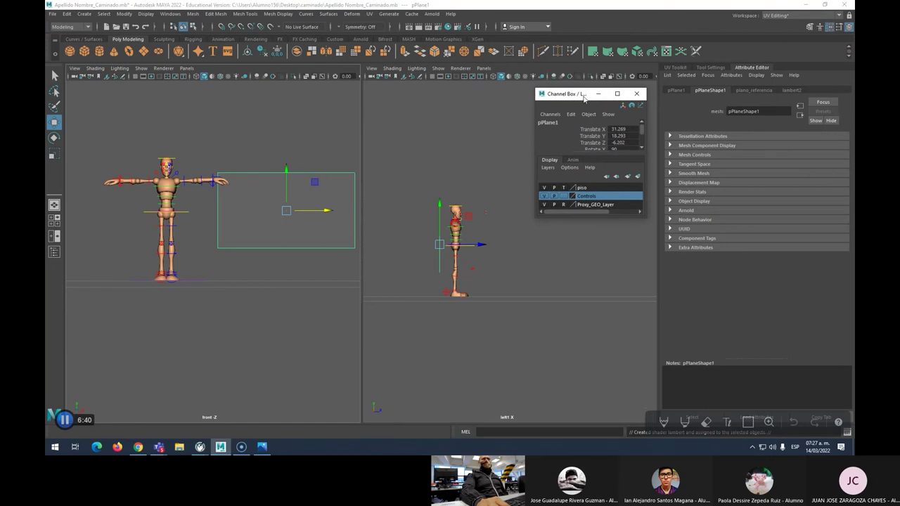
# Step: Connect a File texture node to the Color attribute of the reference plane's lambert2 material
pyautogui.click(791, 91)
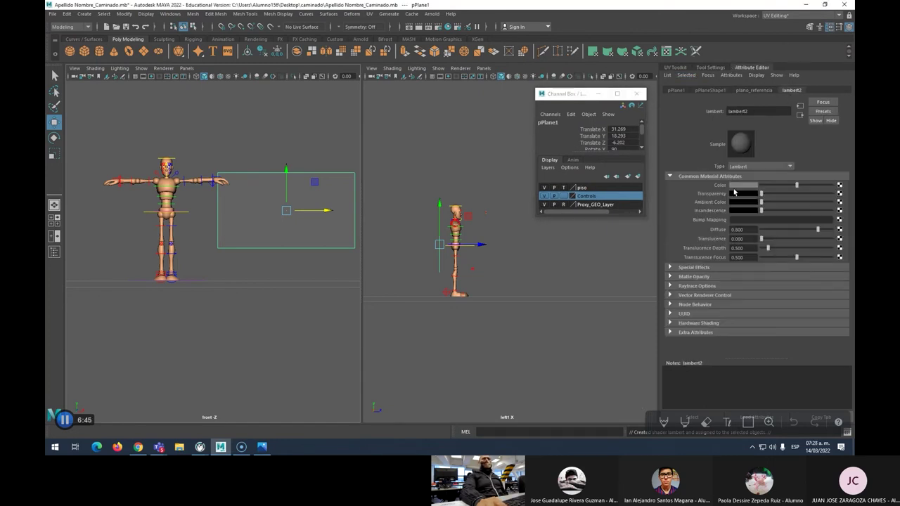
pyautogui.click(838, 187)
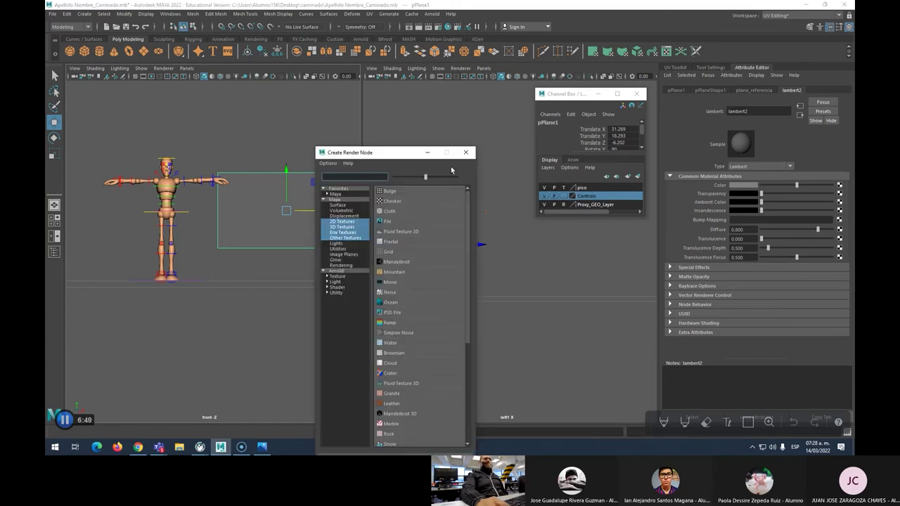
pyautogui.moveTo(375, 155); pyautogui.dragTo(377, 115)
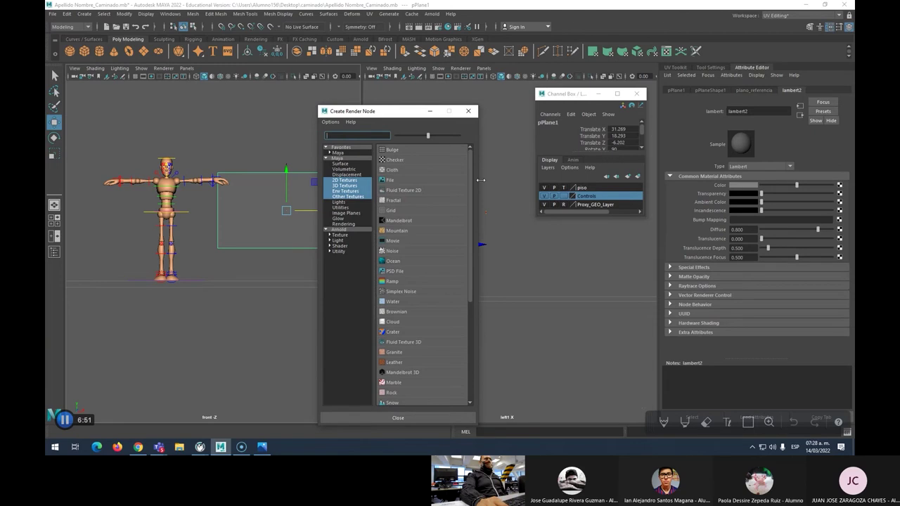
pyautogui.scroll(-1, 406, 174)
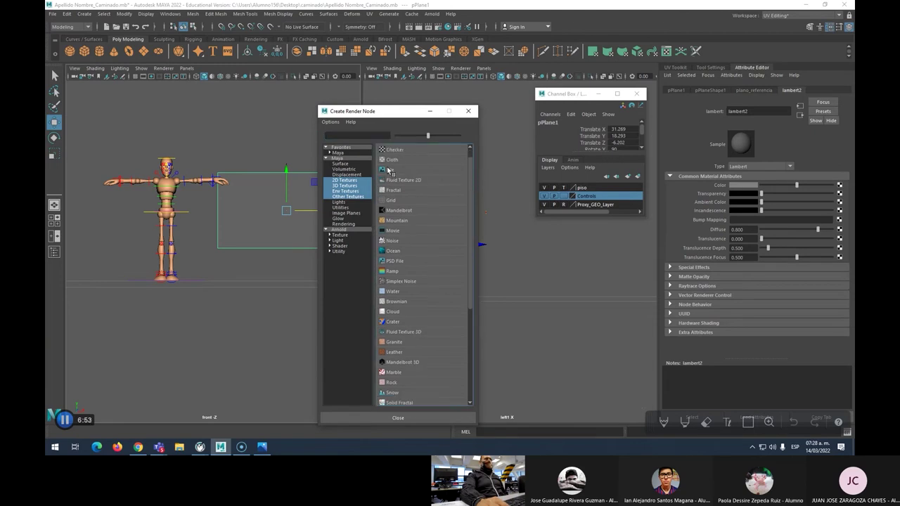
pyautogui.click(389, 170)
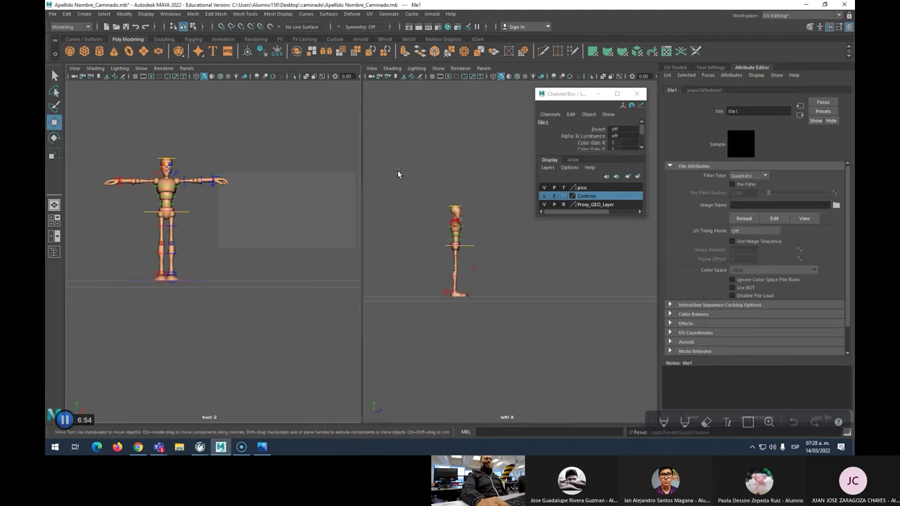
# Step: Load con brazos.jpg from the caminado folder on the Desktop as the file texture's image
pyautogui.click(836, 205)
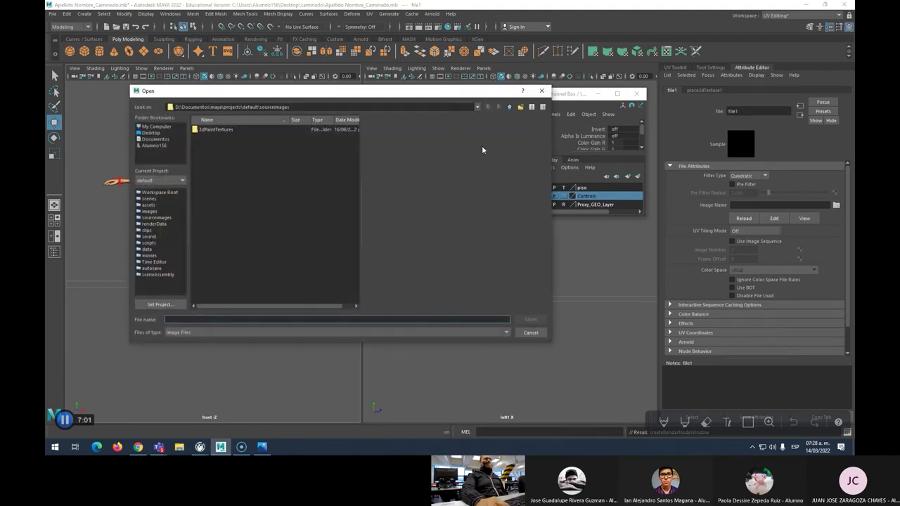
pyautogui.click(151, 133)
pyautogui.click(204, 131)
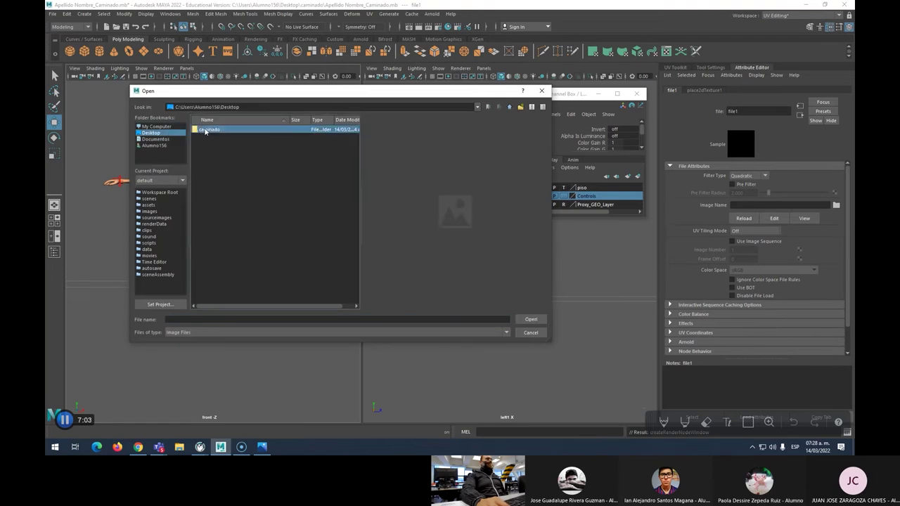
pyautogui.click(531, 319)
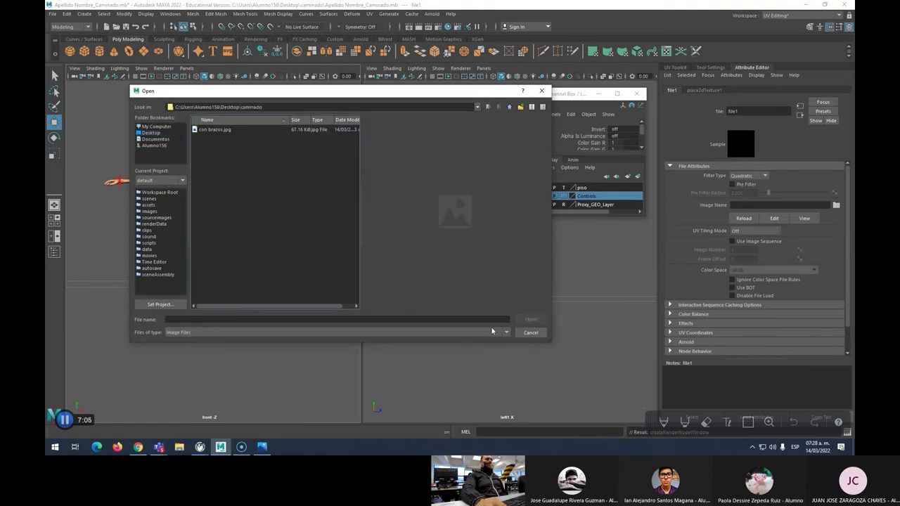
pyautogui.click(213, 131)
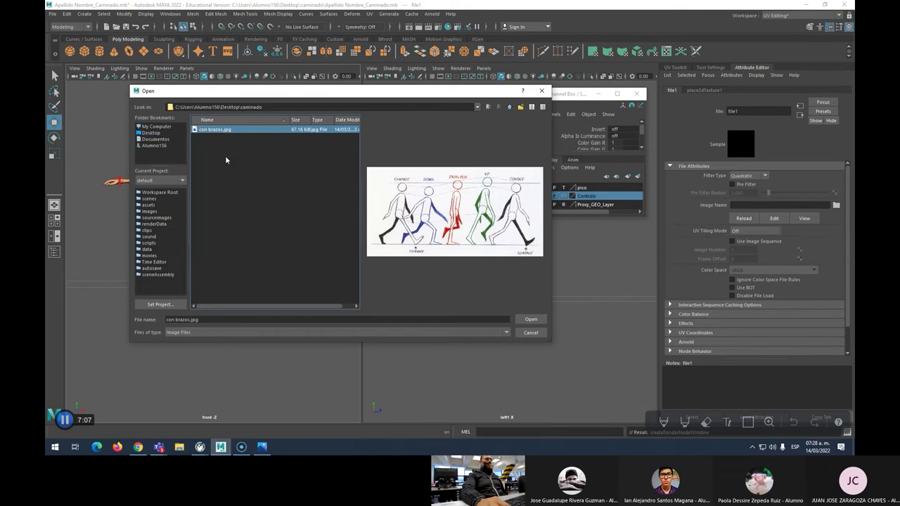
pyautogui.click(531, 319)
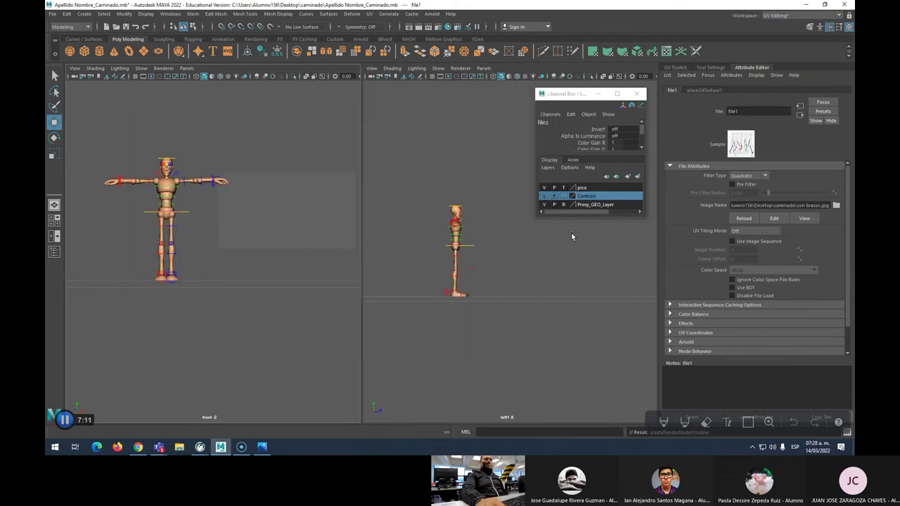
# Step: Turn on textured display in the front view and raise the reference plane to about Y 39.94
pyautogui.click(305, 166)
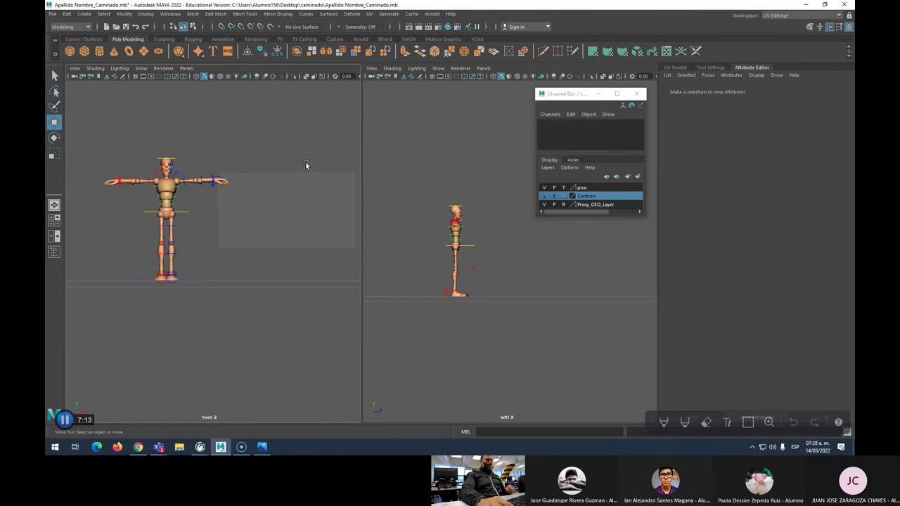
pyautogui.press('6')
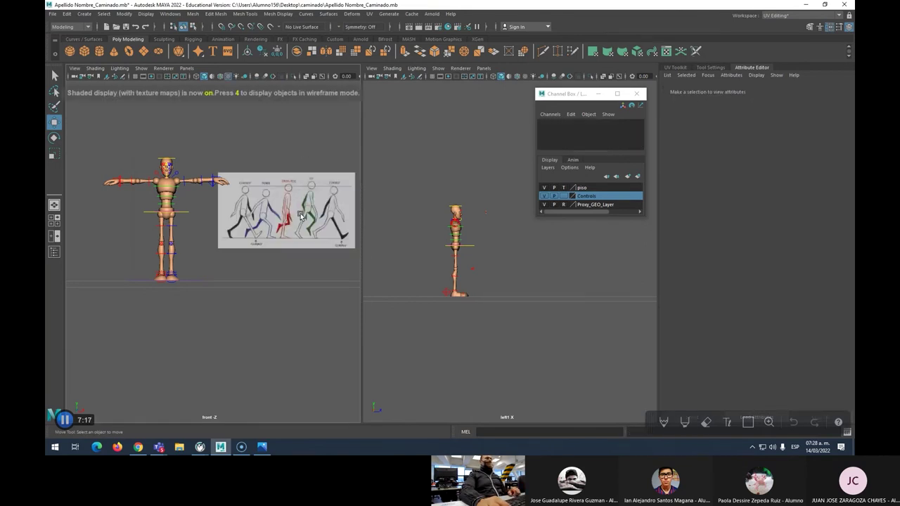
pyautogui.click(301, 216)
pyautogui.moveTo(286, 197); pyautogui.dragTo(294, 107)
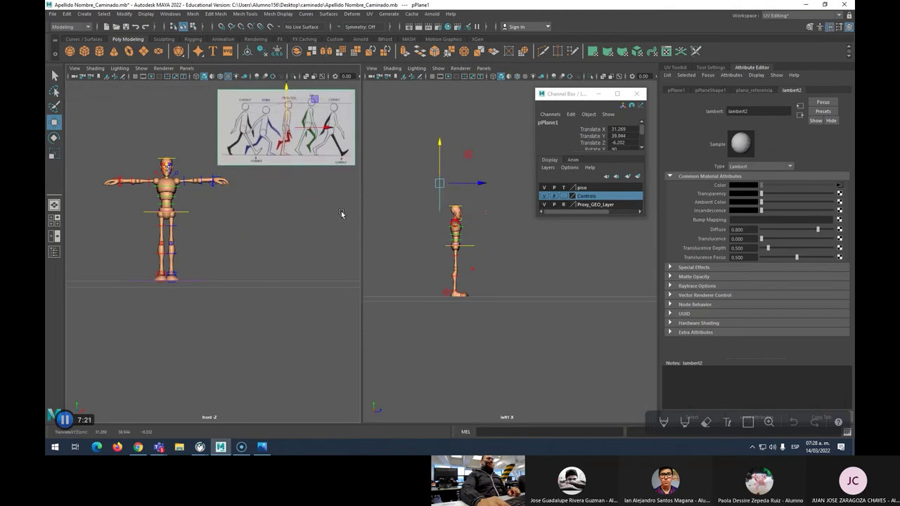
# Step: Arrange the descarga.jfif chart in Photos beside the restored Maya window, and dock the Channel Box with the Attribute Editor
pyautogui.click(824, 4)
pyautogui.moveTo(426, 30); pyautogui.dragTo(527, 10)
pyautogui.click(202, 87)
pyautogui.moveTo(219, 27); pyautogui.dragTo(212, 23)
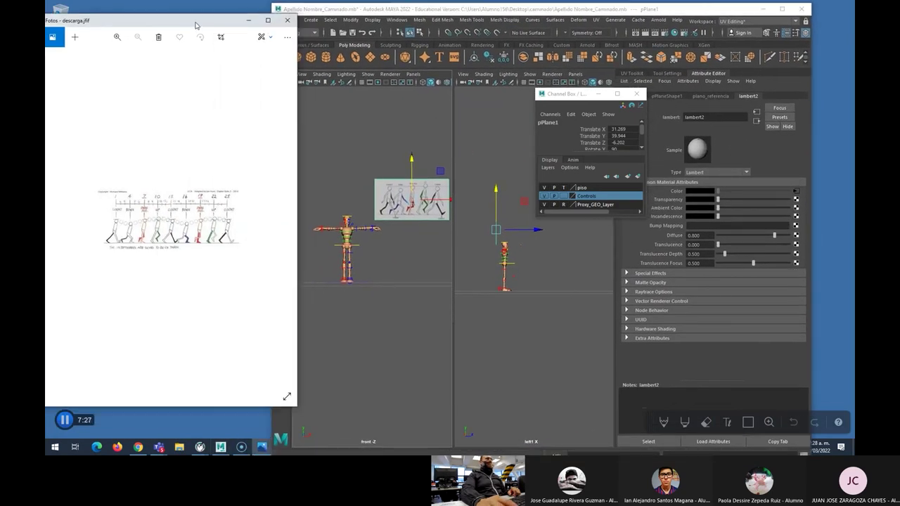
pyautogui.moveTo(118, 25); pyautogui.dragTo(94, 19)
pyautogui.scroll(4, 165, 222)
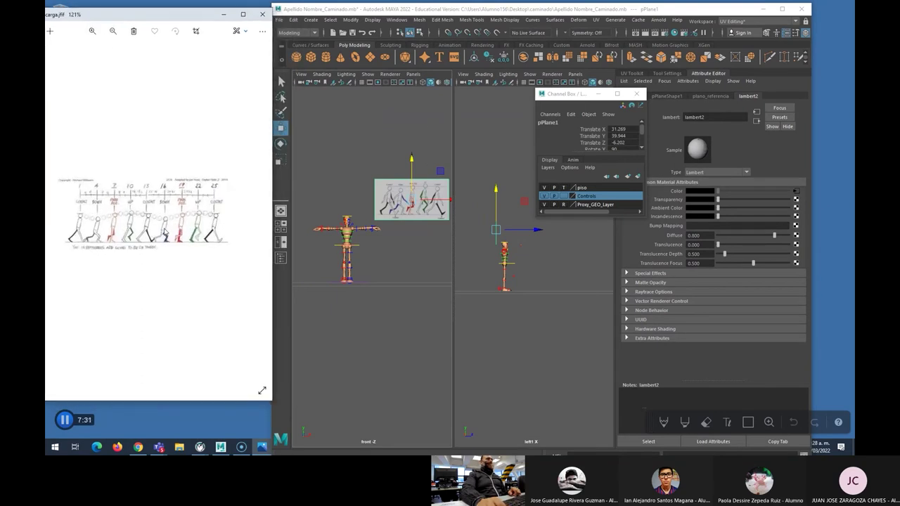
pyautogui.moveTo(588, 99); pyautogui.dragTo(749, 83)
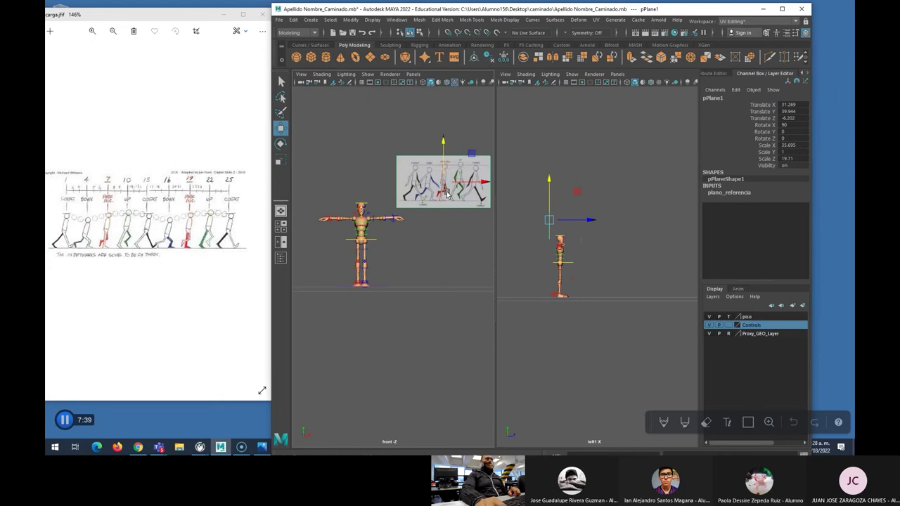
# Step: Enlarge the side view beside a narrow front view, and magnify the reference chart around poses 1 to 10
pyautogui.scroll(4, 559, 270)
pyautogui.scroll(-2, 559, 270)
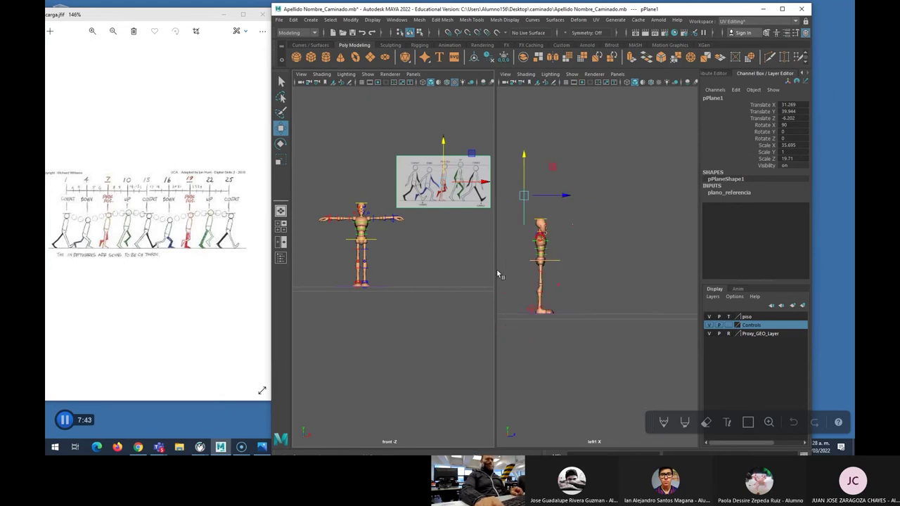
pyautogui.moveTo(495, 270); pyautogui.dragTo(344, 253)
pyautogui.moveTo(402, 252); pyautogui.dragTo(344, 226)
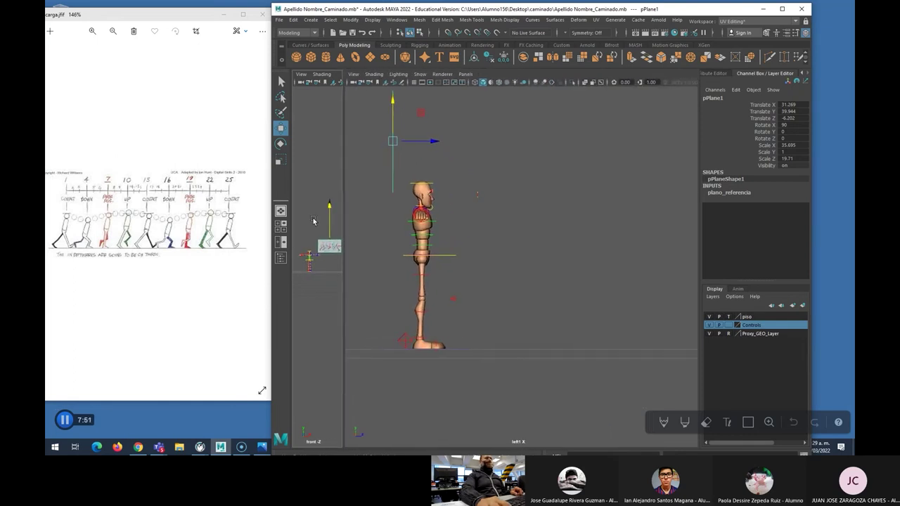
pyautogui.scroll(5, 97, 230)
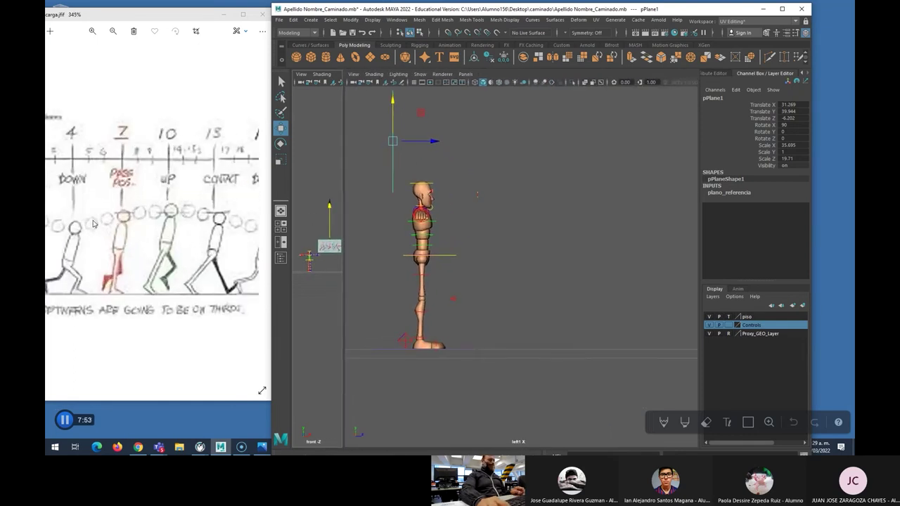
pyautogui.moveTo(122, 234); pyautogui.dragTo(194, 235)
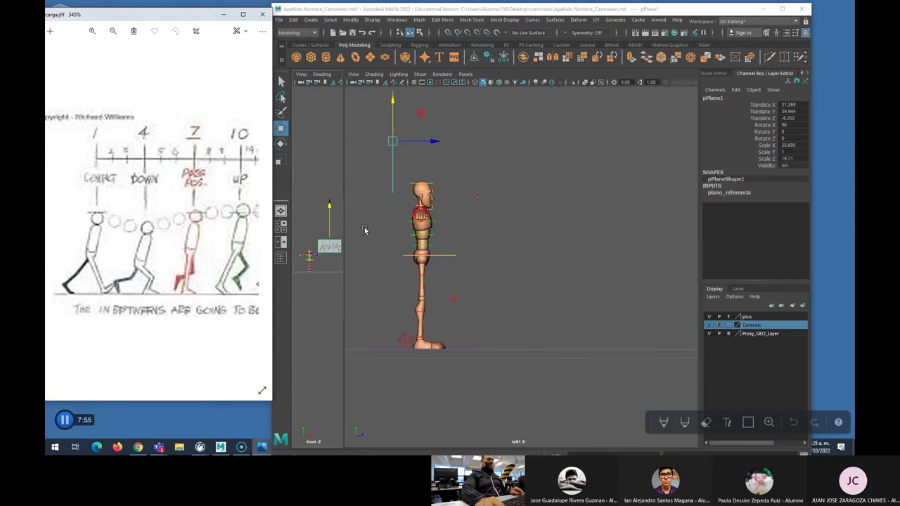
# Step: Move the Center_Root_FK_CTRL hip control forward to about Z 2.03 and lower it to about Y -0.24
pyautogui.click(457, 257)
pyautogui.click(457, 257)
pyautogui.moveTo(460, 255); pyautogui.dragTo(467, 260)
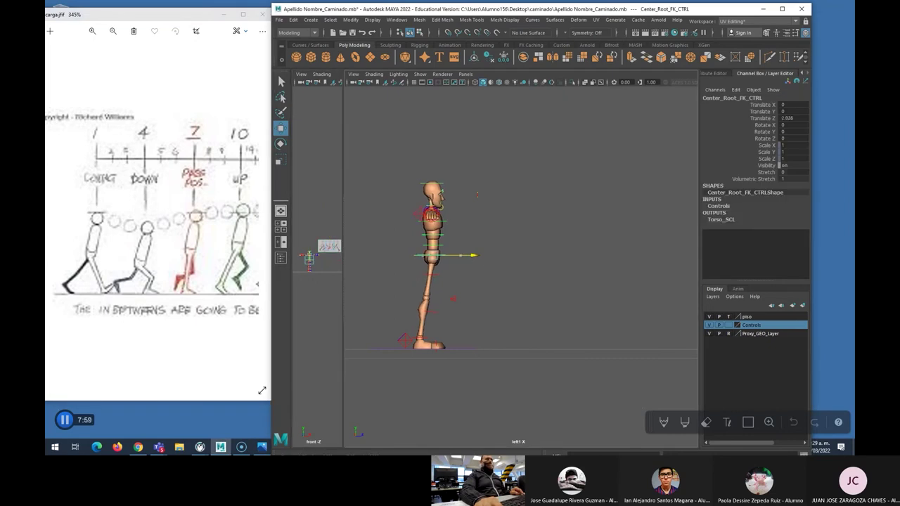
pyautogui.moveTo(432, 230); pyautogui.dragTo(439, 225)
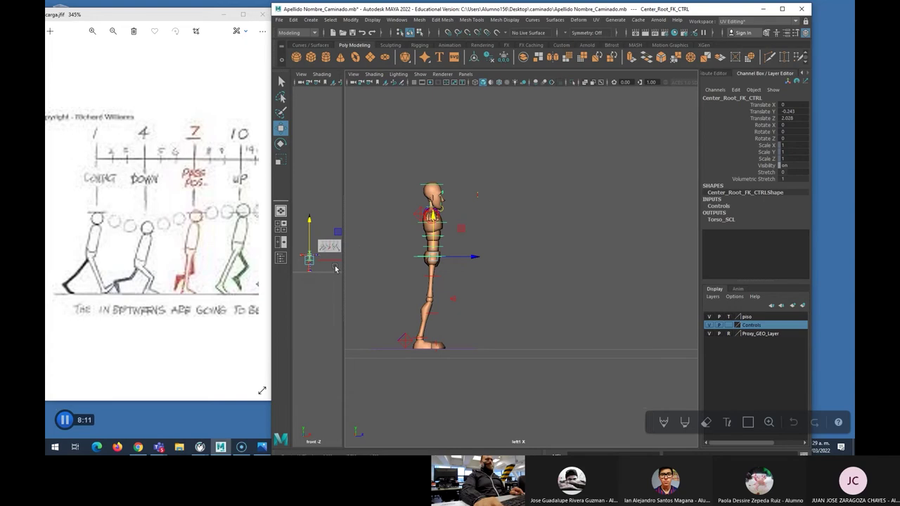
# Step: Spread the feet into the contact pose, moving the right foot control to about Z 6.57 and the left to about Z -2.6
pyautogui.click(406, 343)
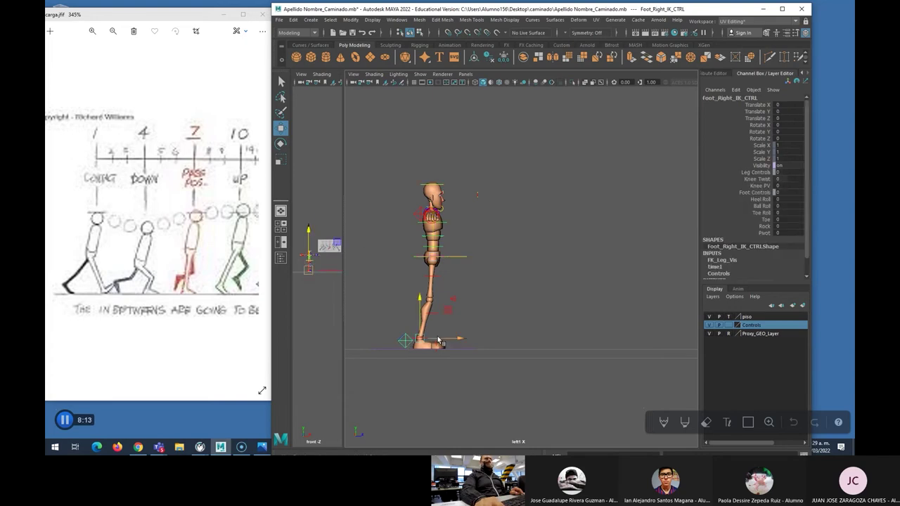
pyautogui.moveTo(452, 340); pyautogui.dragTo(495, 339)
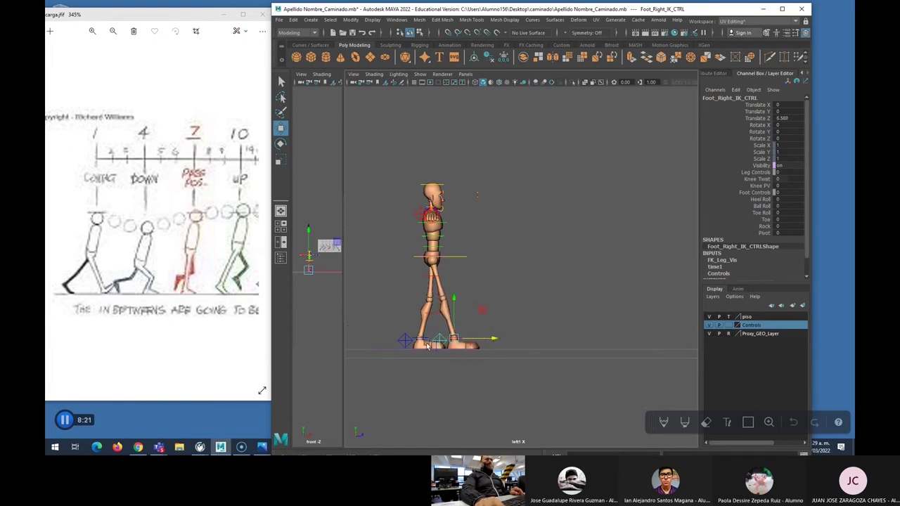
pyautogui.click(403, 342)
pyautogui.moveTo(441, 340); pyautogui.dragTo(423, 341)
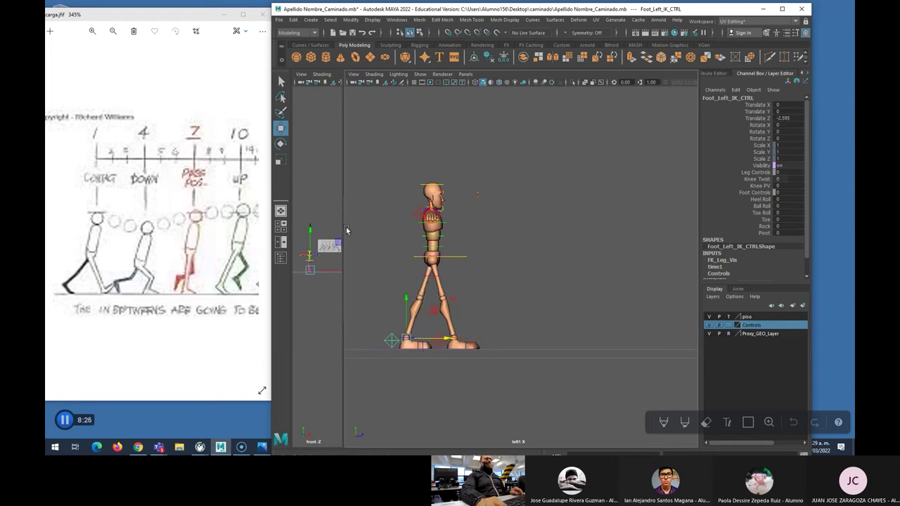
# Step: Enlarge the front view around the feet and set the left foot IK control's Rotate Y to 10
pyautogui.moveTo(344, 225); pyautogui.dragTo(567, 225)
pyautogui.scroll(4, 406, 210)
pyautogui.scroll(-2, 406, 209)
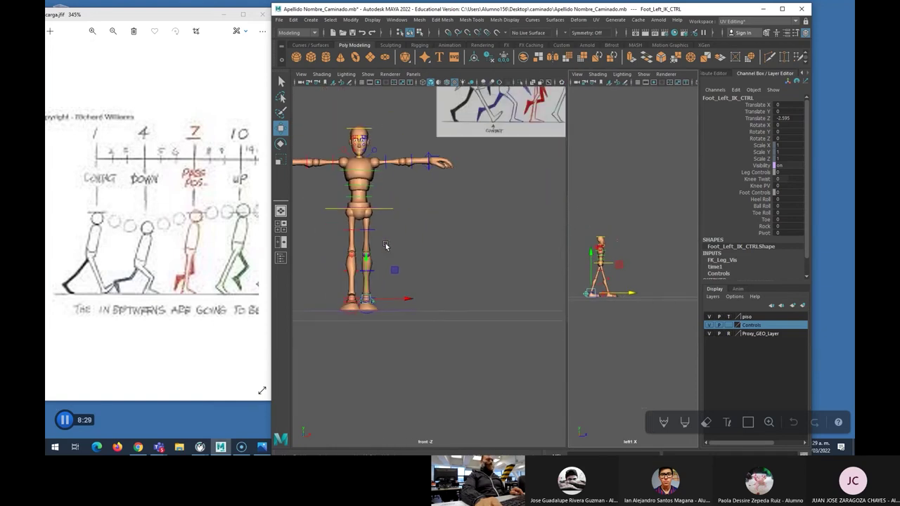
pyautogui.scroll(4, 422, 257)
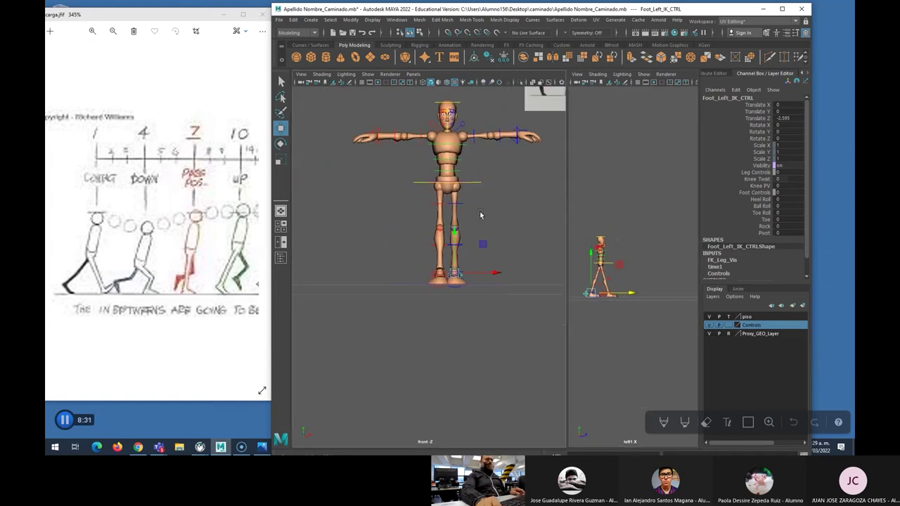
pyautogui.scroll(3, 445, 252)
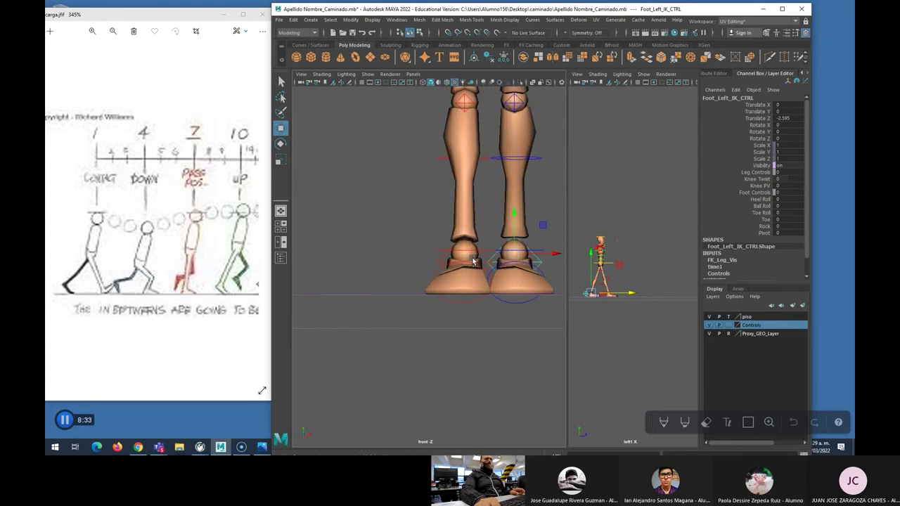
pyautogui.scroll(-3, 472, 262)
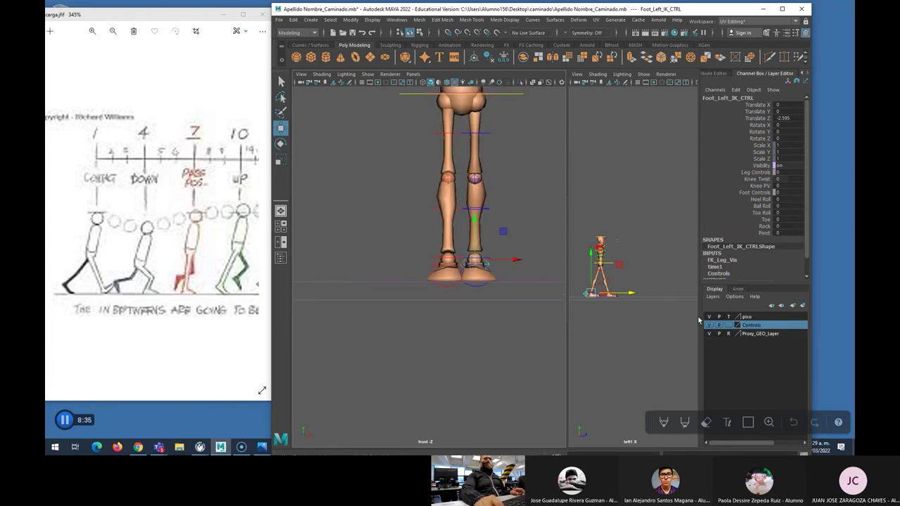
pyautogui.press('e')
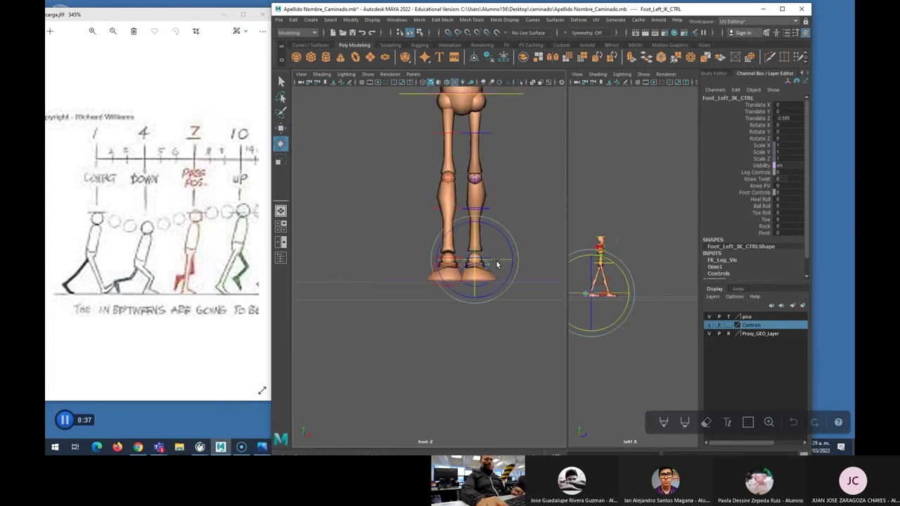
pyautogui.moveTo(497, 263); pyautogui.dragTo(502, 262)
pyautogui.click(798, 133)
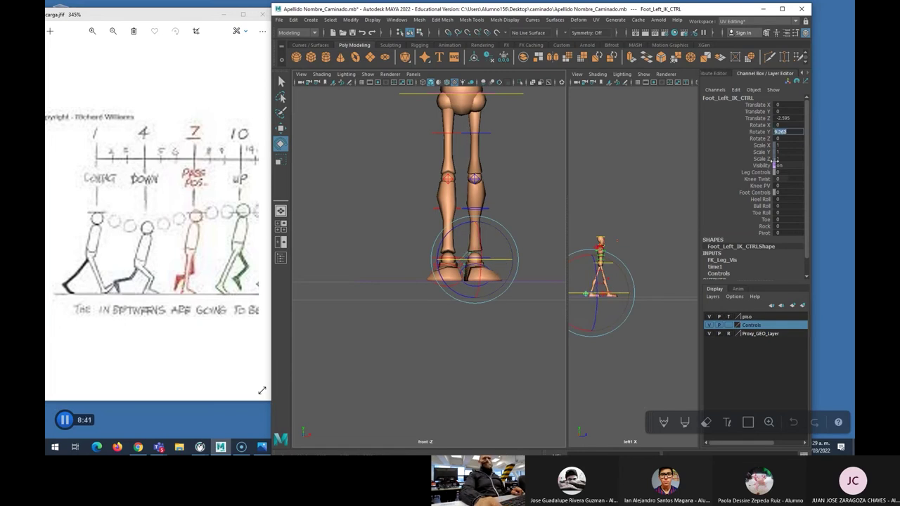
pyautogui.write('1')
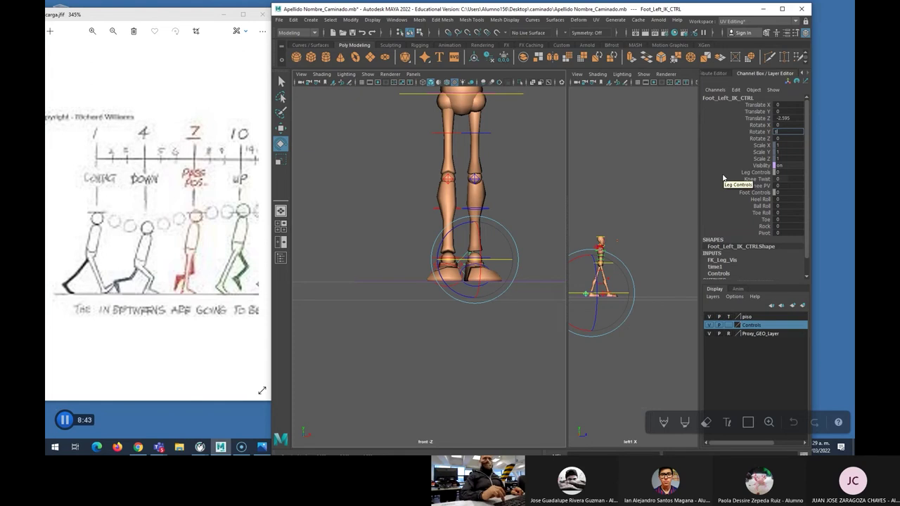
pyautogui.write('0')
pyautogui.press('Return')
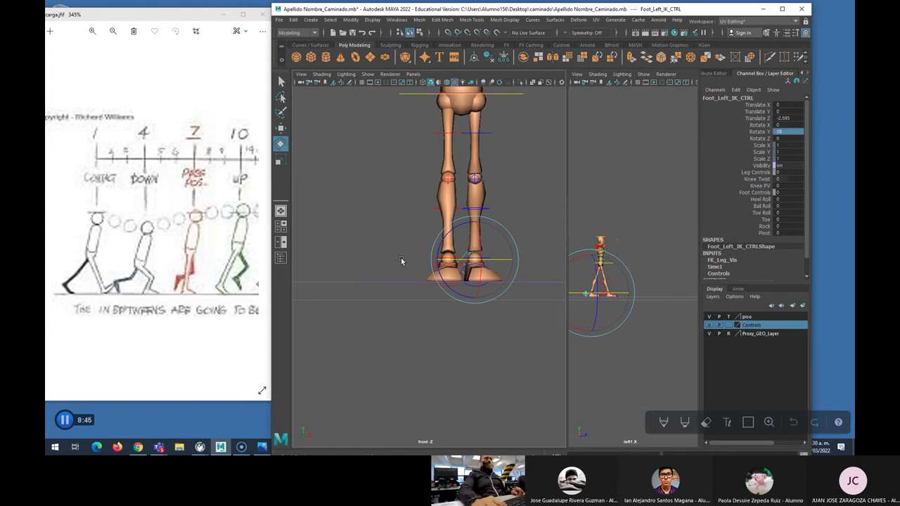
# Step: Set the right foot IK control's Rotate Y to -10 and clear the selection
pyautogui.click(426, 259)
pyautogui.click(435, 264)
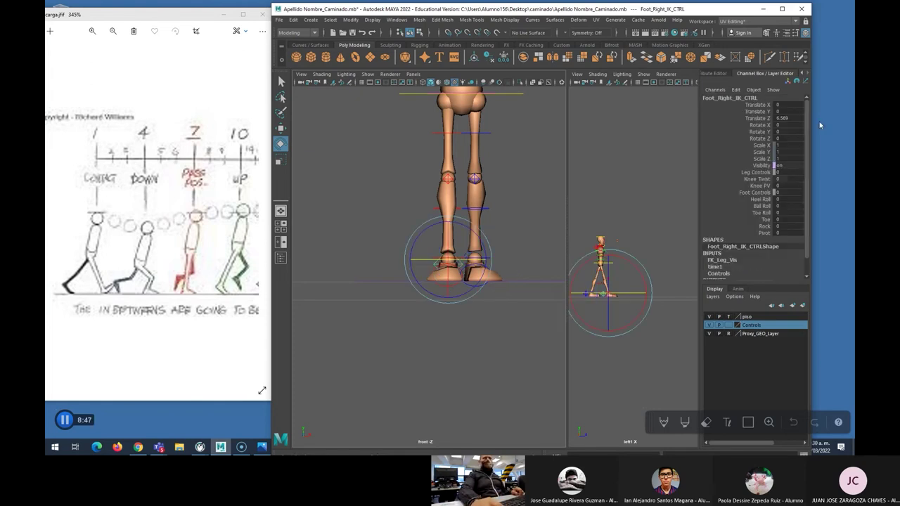
pyautogui.click(780, 132)
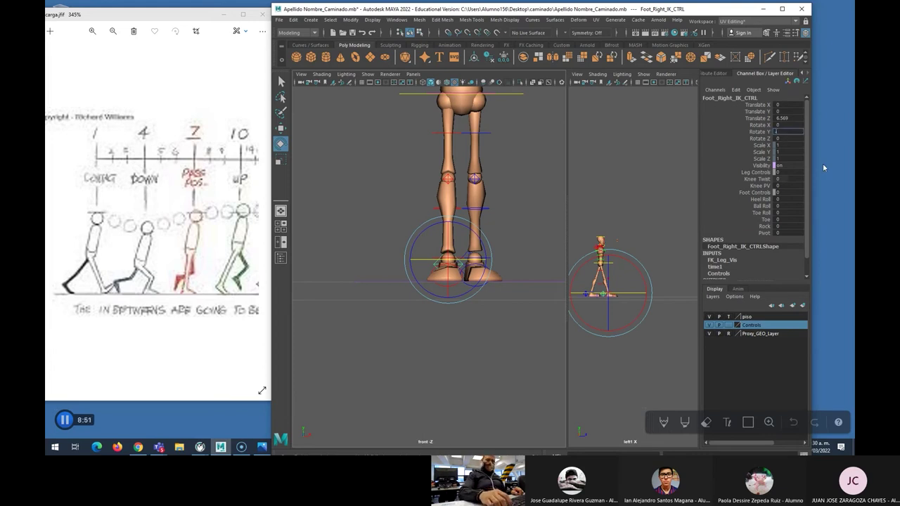
pyautogui.write('-10')
pyautogui.press('Return')
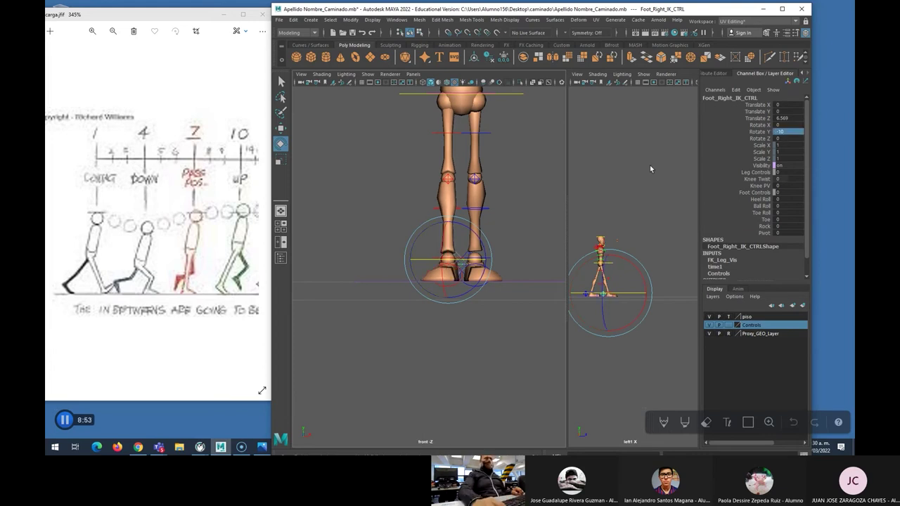
pyautogui.click(502, 189)
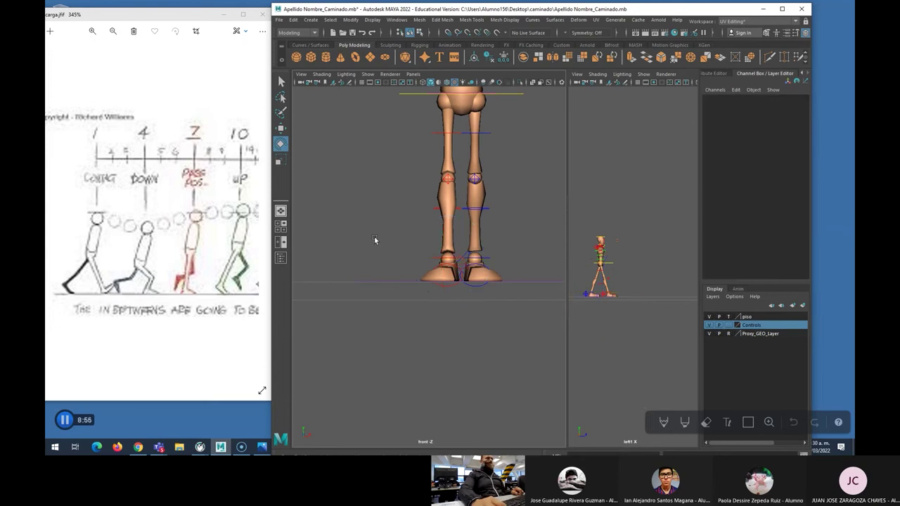
# Step: Lower the Center_Root_FK_CTRL hip control to about Y -0.9 and move it forward to about Z 2.43
pyautogui.click(503, 96)
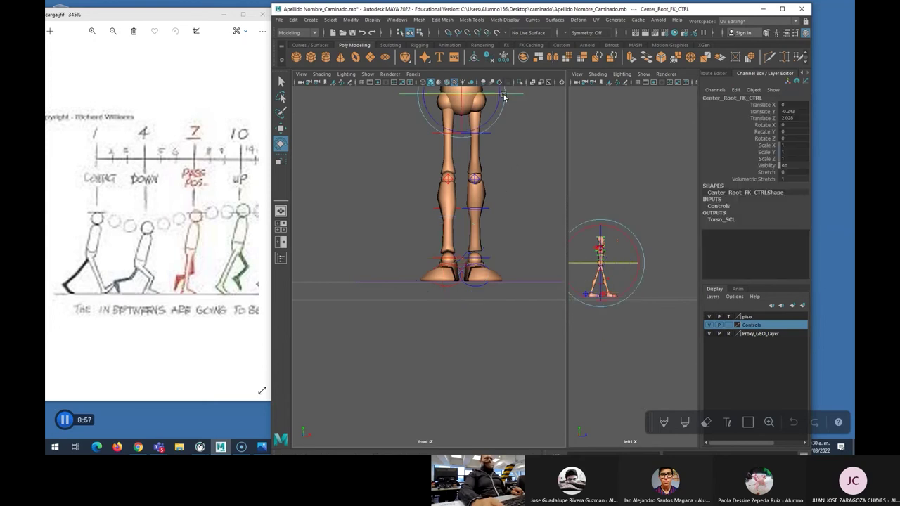
pyautogui.scroll(6, 487, 252)
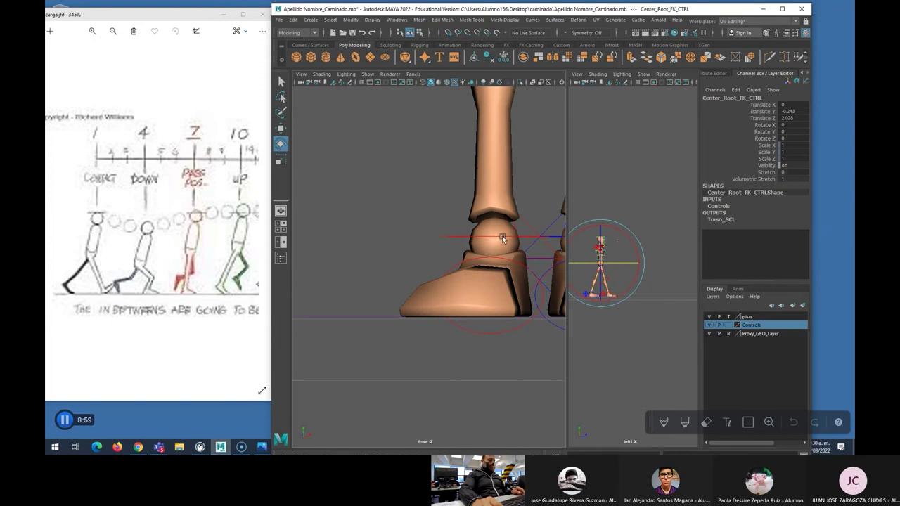
pyautogui.scroll(-3, 495, 246)
pyautogui.scroll(5, 602, 267)
pyautogui.press('f')
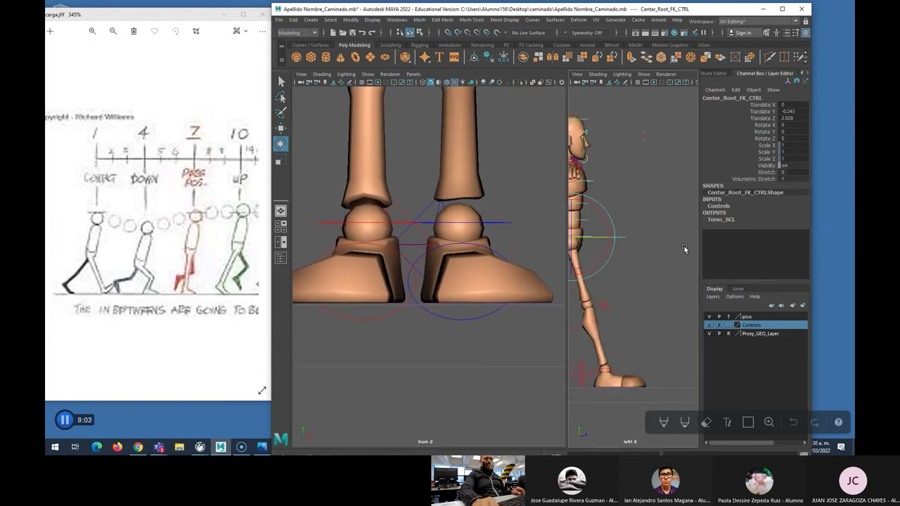
pyautogui.press('w')
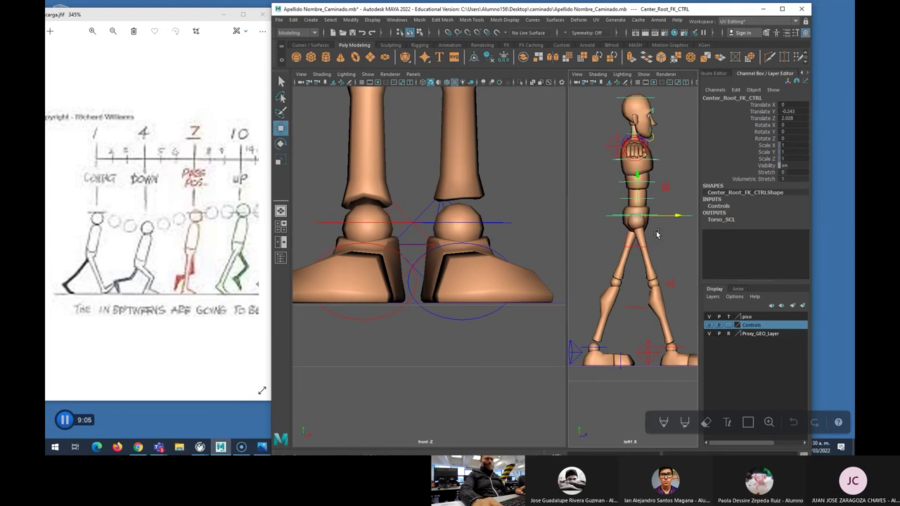
pyautogui.moveTo(638, 180); pyautogui.dragTo(638, 183)
pyautogui.moveTo(664, 220); pyautogui.dragTo(671, 220)
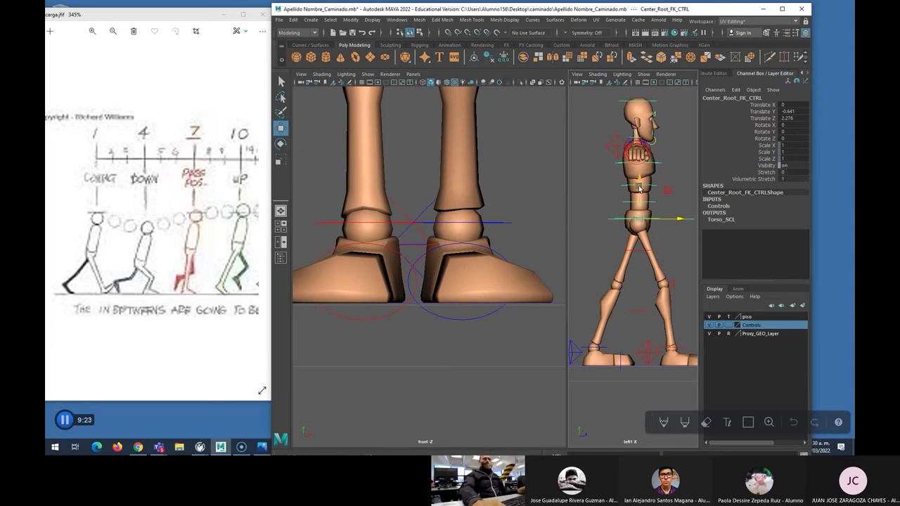
pyautogui.moveTo(639, 186); pyautogui.dragTo(642, 194)
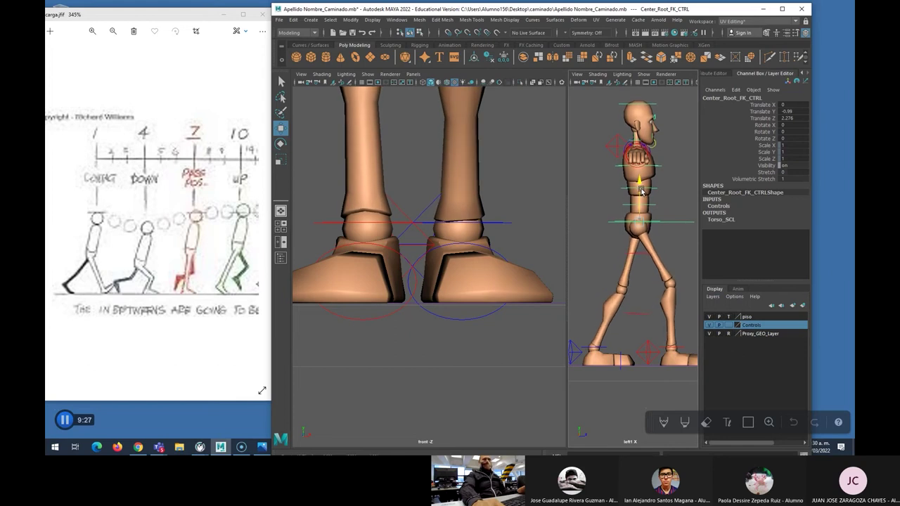
pyautogui.moveTo(677, 221); pyautogui.dragTo(677, 223)
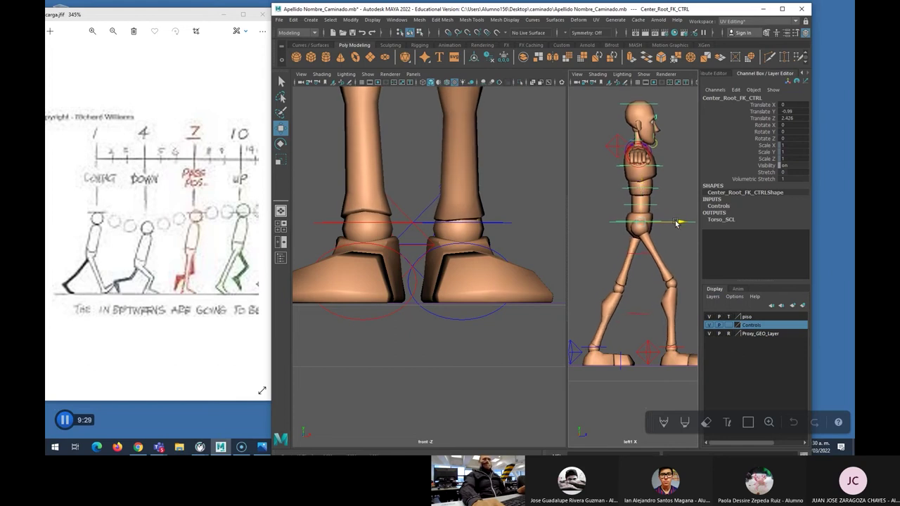
# Step: Select the left foot IK control and widen the side view so it frames the whole figure
pyautogui.click(579, 355)
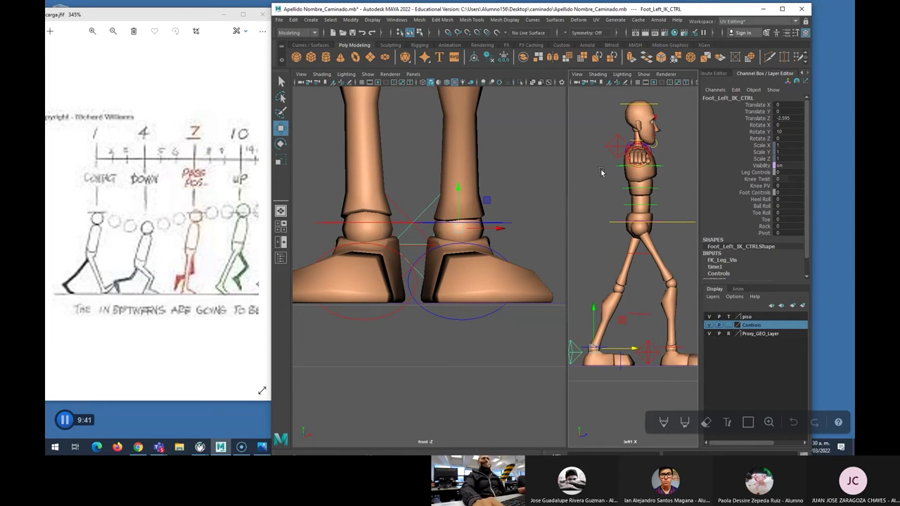
pyautogui.moveTo(567, 188); pyautogui.dragTo(488, 189)
pyautogui.press('a')
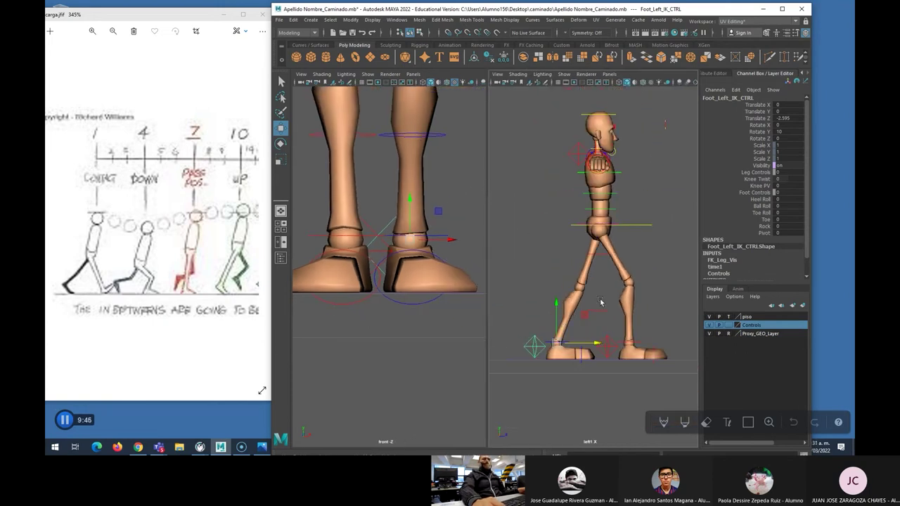
# Step: Go through the left foot control's leg and foot attributes, from Knee Twist down to Pivot
pyautogui.click(763, 180)
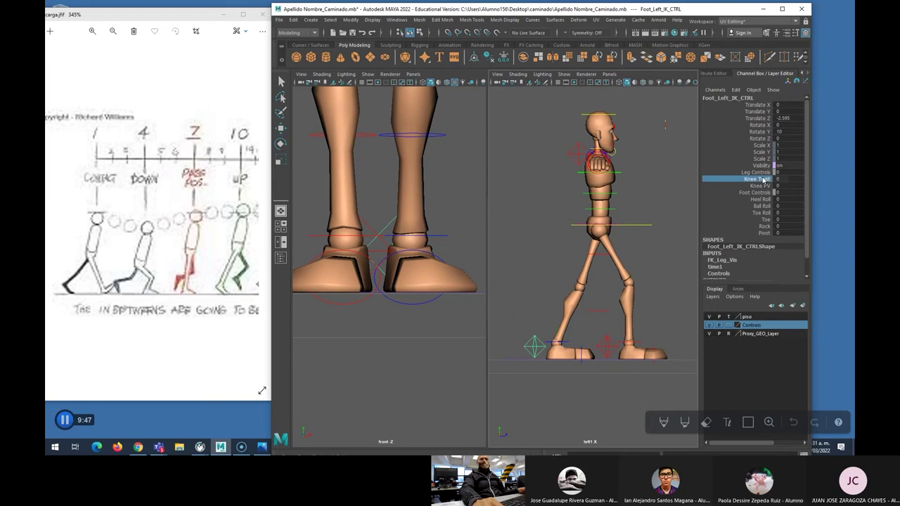
pyautogui.click(764, 186)
pyautogui.click(764, 192)
pyautogui.click(765, 199)
pyautogui.click(765, 206)
pyautogui.click(765, 213)
pyautogui.click(766, 219)
pyautogui.click(767, 227)
pyautogui.click(766, 233)
pyautogui.click(764, 193)
pyautogui.click(765, 200)
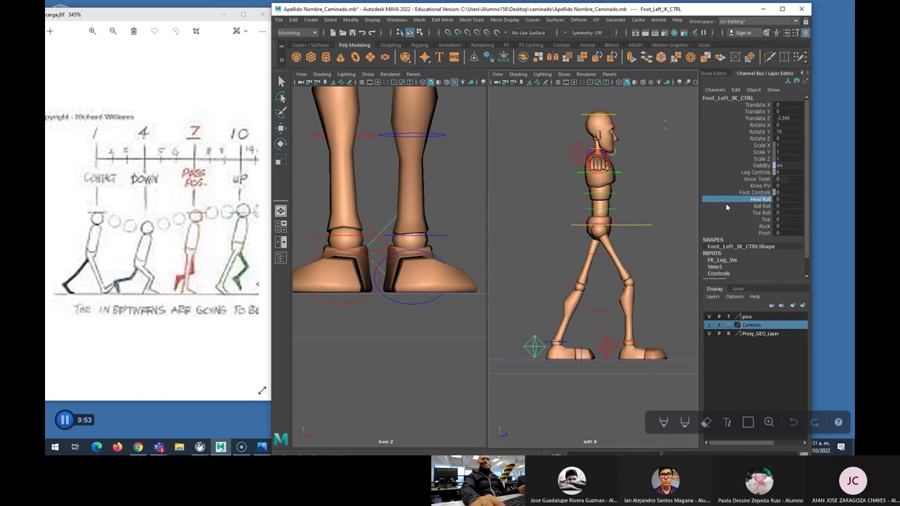
# Step: Try Heel Roll and Toe Roll on the left foot control, undoing each change
pyautogui.moveTo(636, 249); pyautogui.dragTo(661, 246, button='middle')
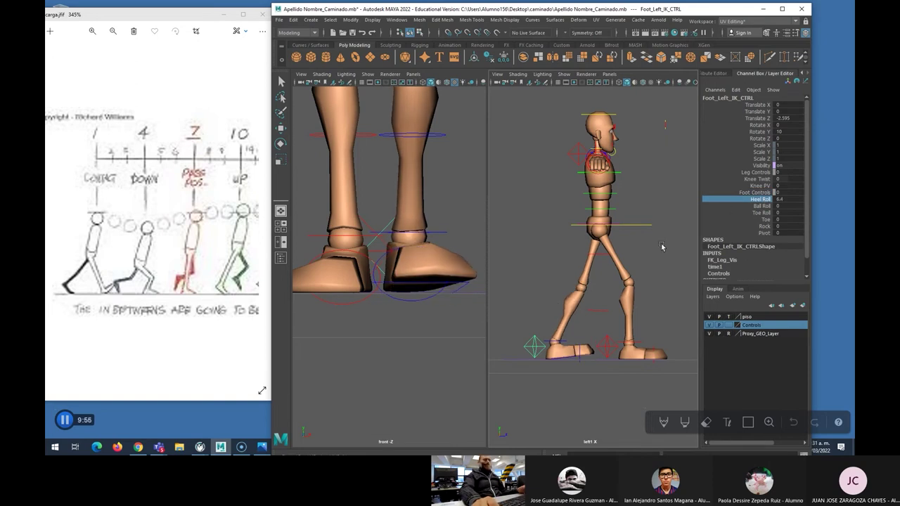
pyautogui.hotkey('ctrl', 'z')
pyautogui.click(763, 206)
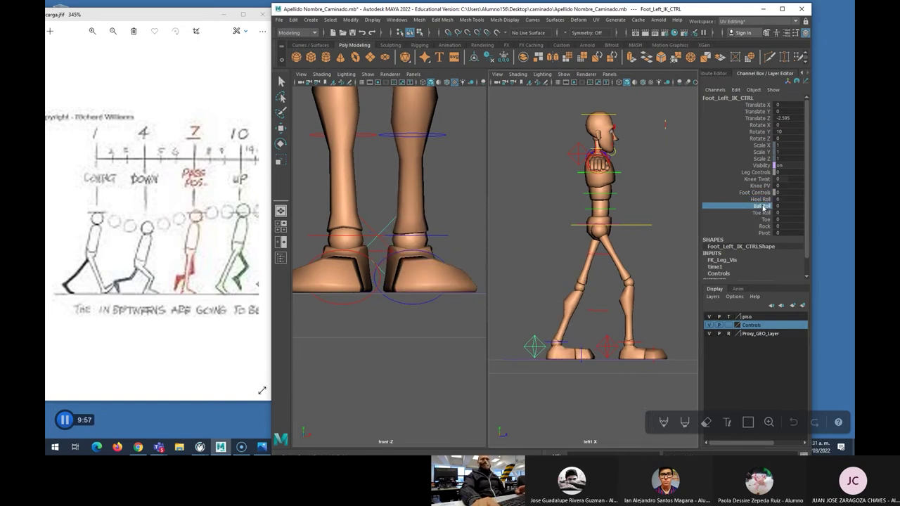
pyautogui.click(760, 213)
pyautogui.moveTo(675, 229); pyautogui.dragTo(595, 361, button='middle')
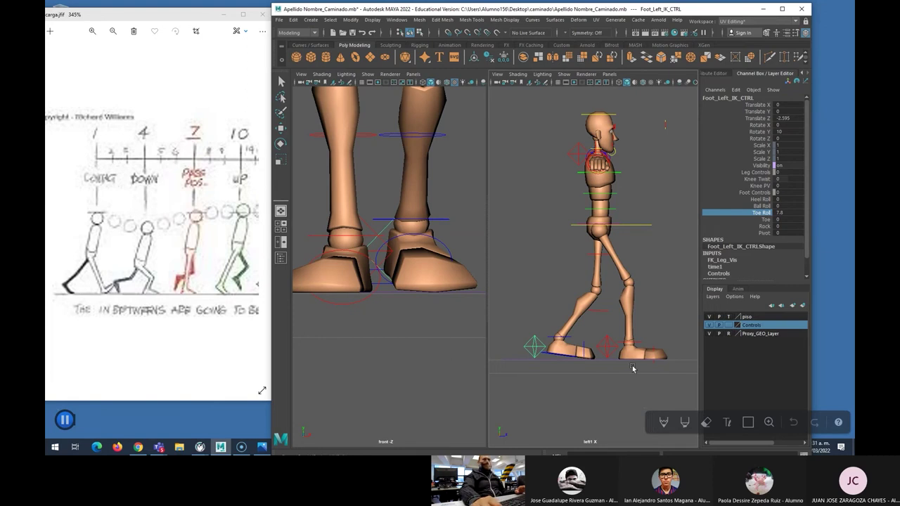
pyautogui.hotkey('ctrl', 'z')
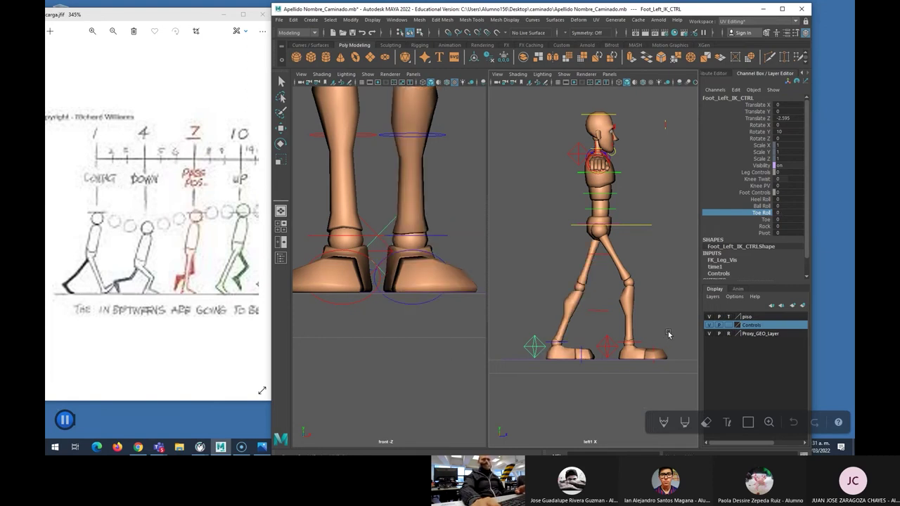
# Step: Lift the left heel with Ball Roll, testing a value of 20 and settling on 25
pyautogui.click(761, 206)
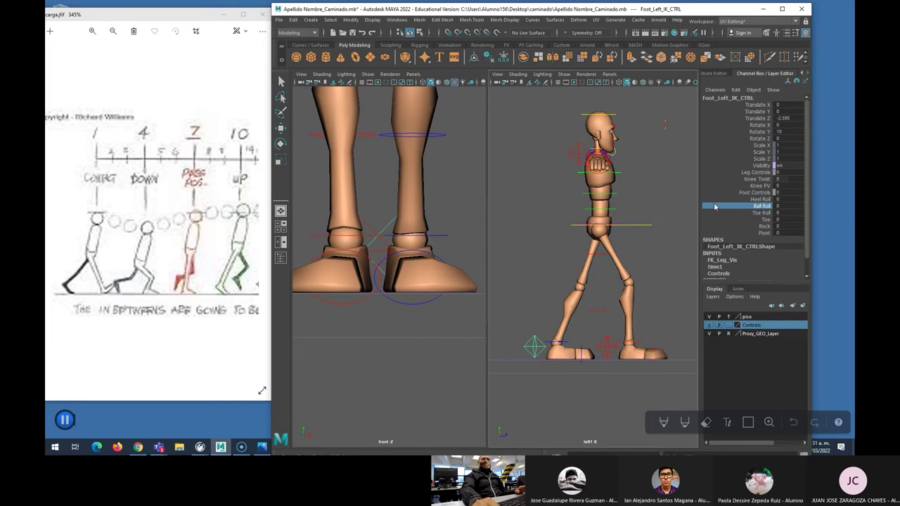
pyautogui.moveTo(517, 215); pyautogui.dragTo(622, 187, button='middle')
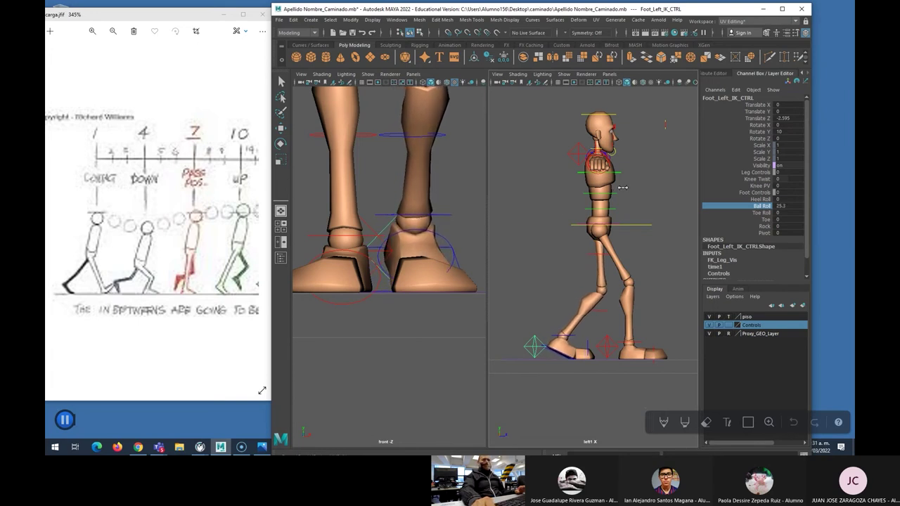
pyautogui.click(791, 207)
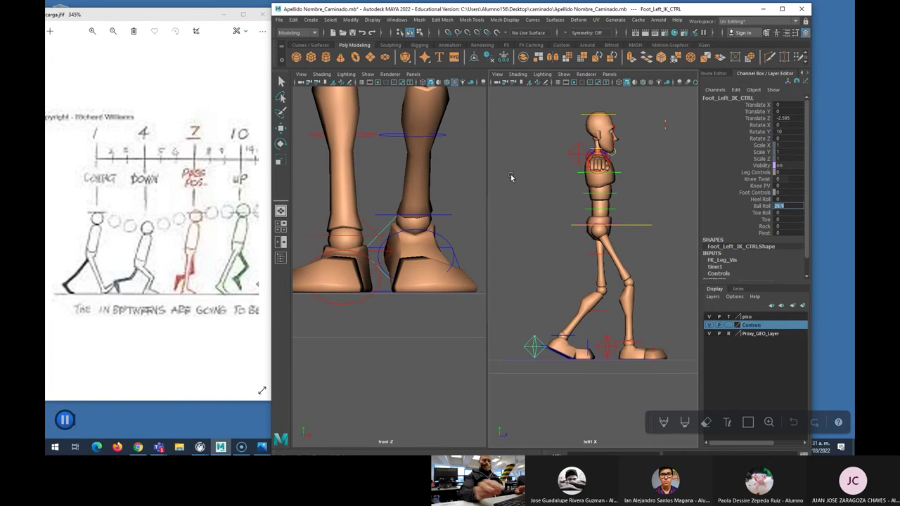
pyautogui.write('20')
pyautogui.press('Return')
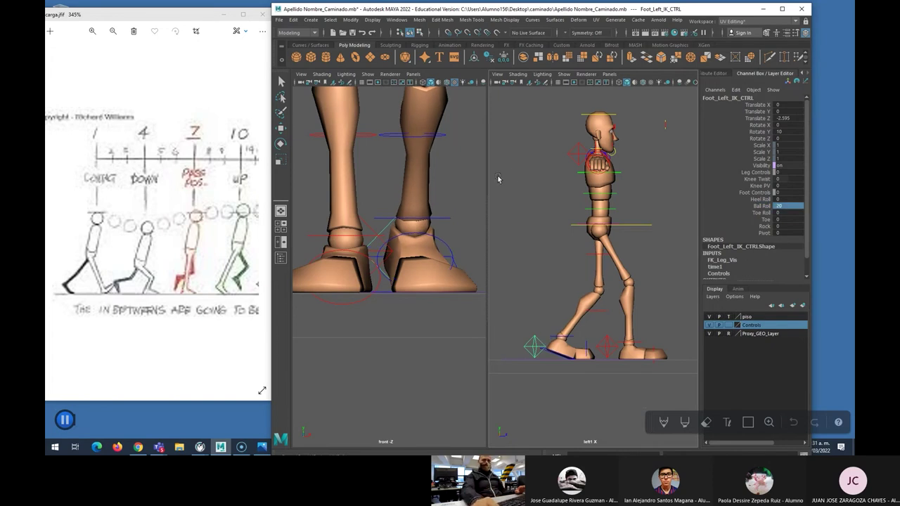
pyautogui.click(791, 207)
pyautogui.press('BackSpace')
pyautogui.write('25')
pyautogui.press('Return')
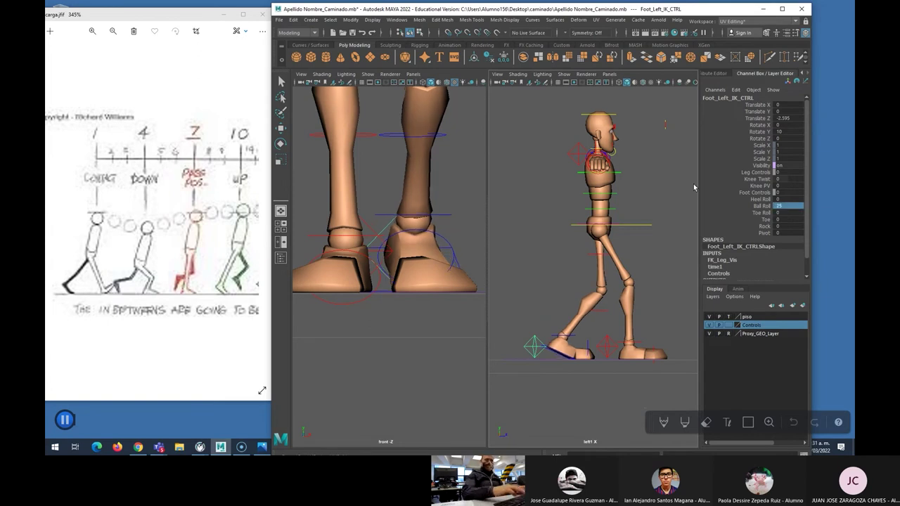
# Step: Select the front foot's control, Foot_Right_IK_CTRL, in the side view
pyautogui.click(604, 341)
pyautogui.press('w')
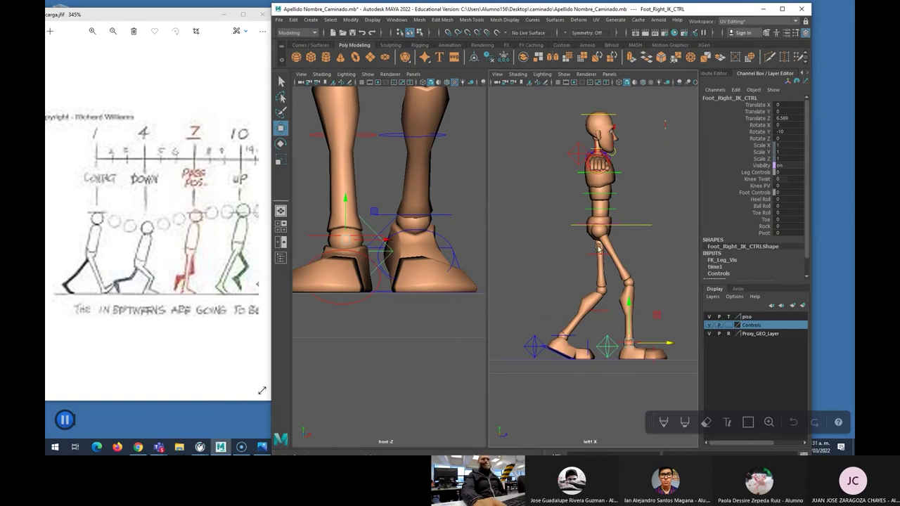
pyautogui.click(633, 227)
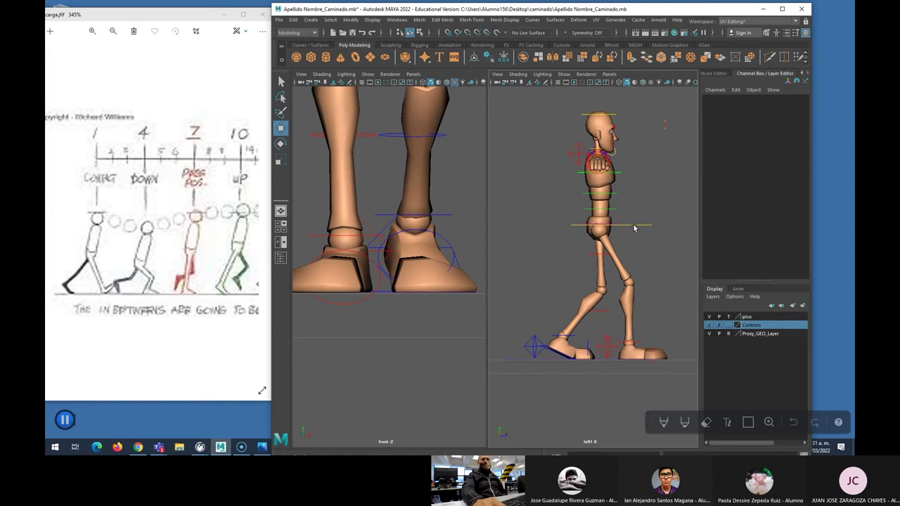
pyautogui.click(609, 348)
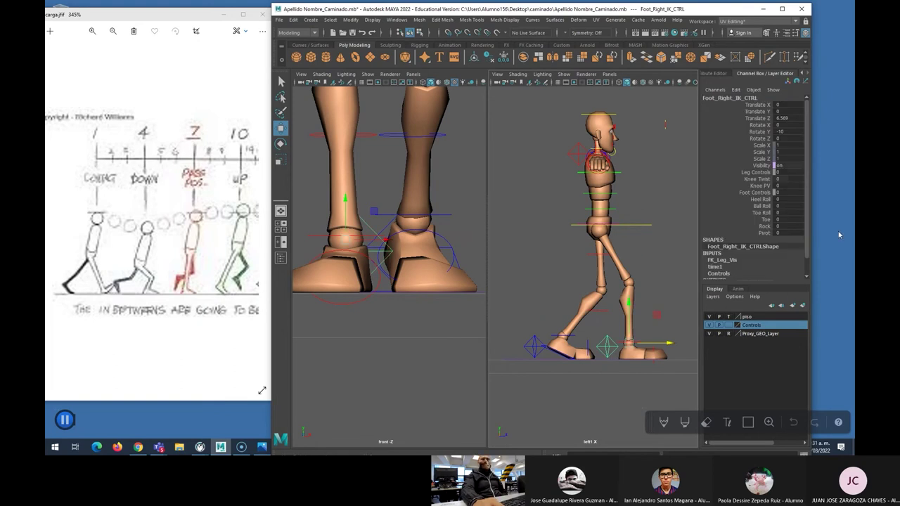
# Step: Try Heel Roll, Ball Roll and Toe Roll in turn on the right foot control, undoing each change
pyautogui.click(759, 200)
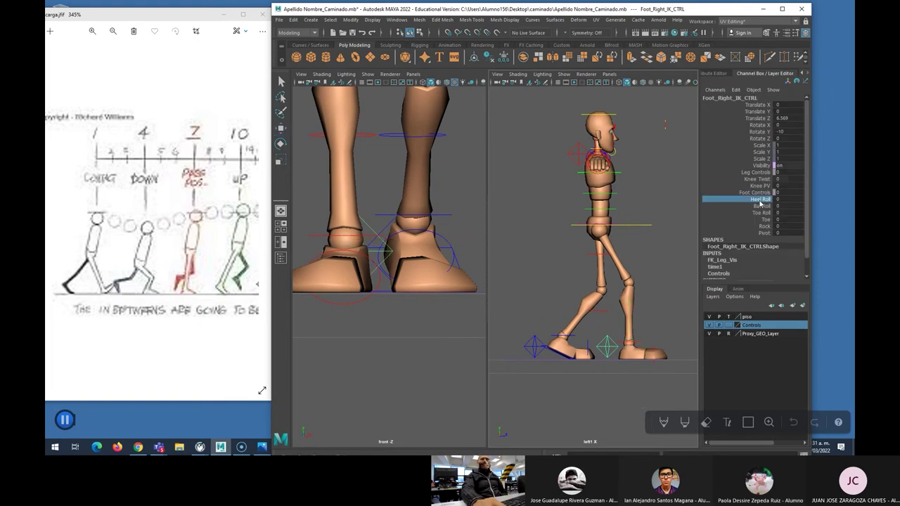
pyautogui.moveTo(656, 277); pyautogui.dragTo(686, 270, button='middle')
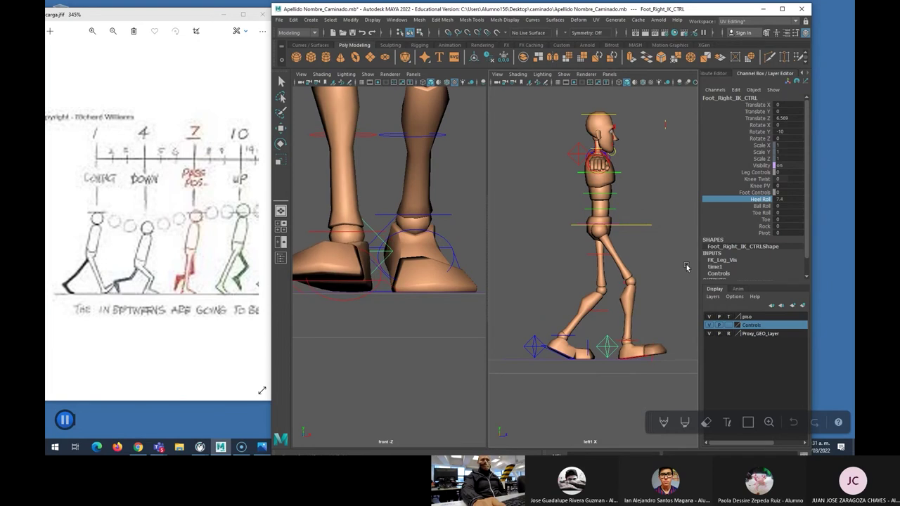
pyautogui.hotkey('ctrl', 'z')
pyautogui.click(764, 207)
pyautogui.moveTo(688, 224); pyautogui.dragTo(746, 230, button='middle')
pyautogui.hotkey('ctrl', 'z')
pyautogui.click(757, 214)
pyautogui.moveTo(672, 236); pyautogui.dragTo(730, 239, button='middle')
pyautogui.hotkey('ctrl', 'z')
# Step: Raise the right foot onto its heel with Heel Roll, testing 25 and 20 and settling on 15
pyautogui.click(759, 199)
pyautogui.moveTo(665, 256); pyautogui.dragTo(723, 249, button='middle')
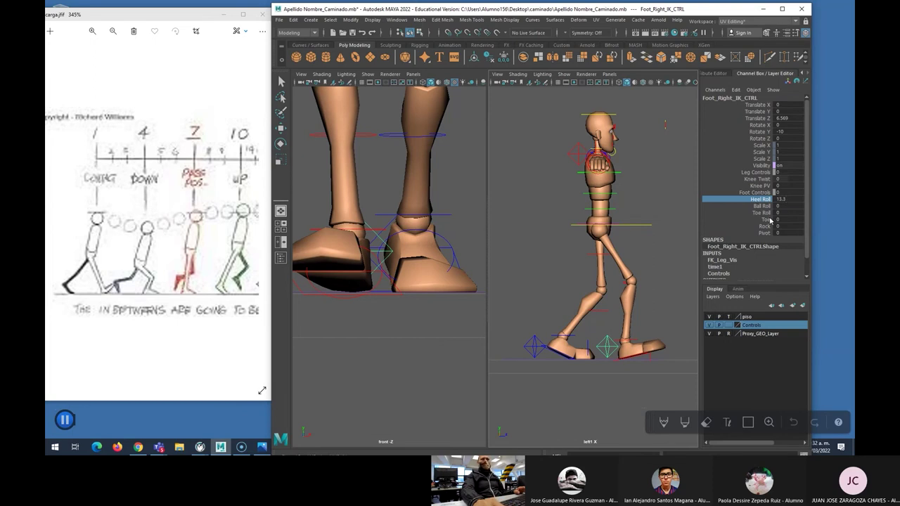
pyautogui.click(783, 200)
pyautogui.write('25')
pyautogui.press('Return')
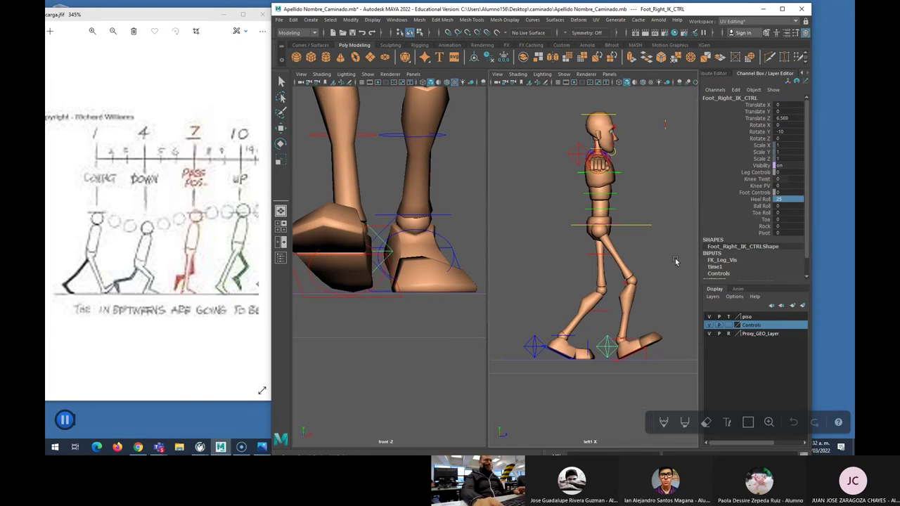
pyautogui.click(783, 199)
pyautogui.write('2020')
pyautogui.press('Return')
pyautogui.click(778, 201)
pyautogui.write('15')
pyautogui.press('Return')
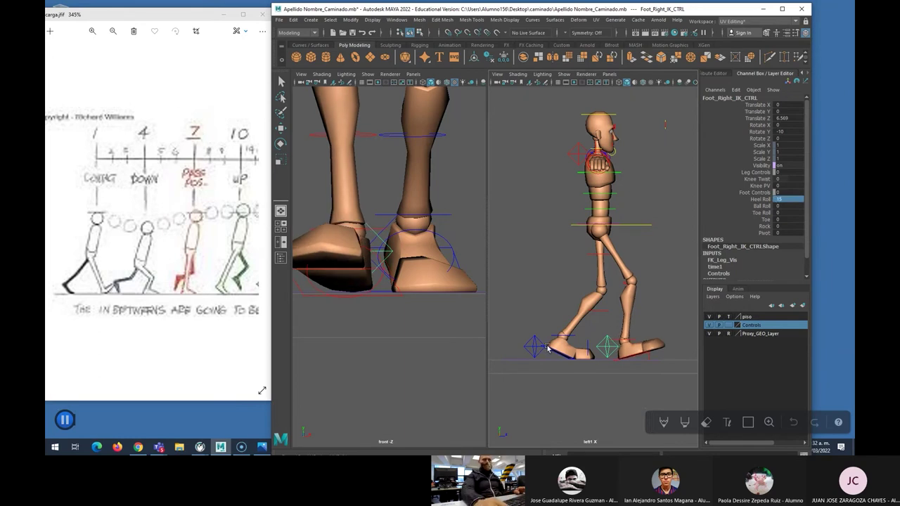
# Step: Bend the right foot's toes upward by setting Toe to 15, after trying a lower value
pyautogui.click(767, 220)
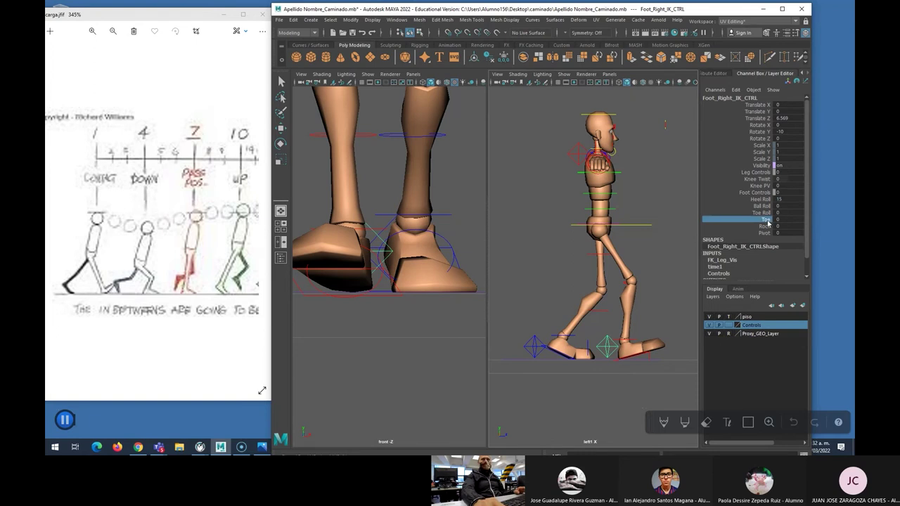
pyautogui.moveTo(662, 281); pyautogui.dragTo(779, 212, button='middle')
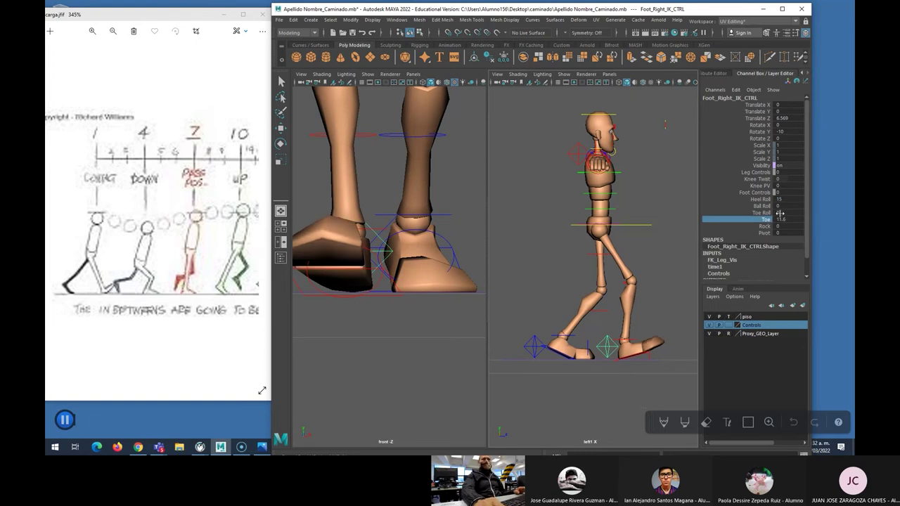
pyautogui.click(786, 219)
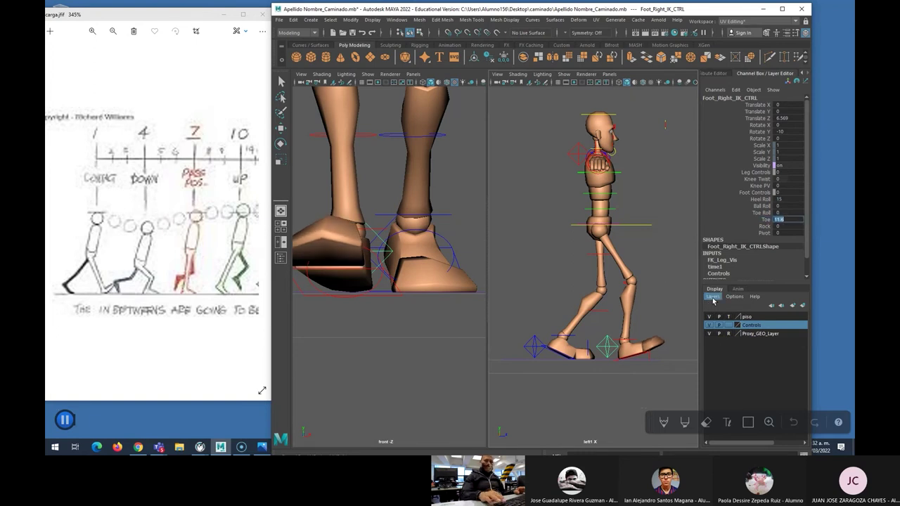
pyautogui.write('15')
pyautogui.press('Return')
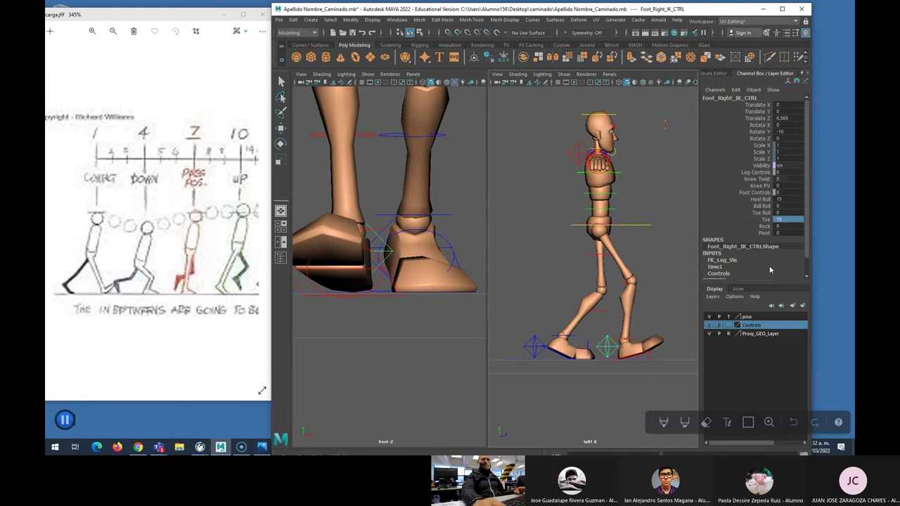
# Step: Raise the hip control, Center_Root_FK_CTRL, in the side view to about -0.137 in Translate Y
pyautogui.click(637, 238)
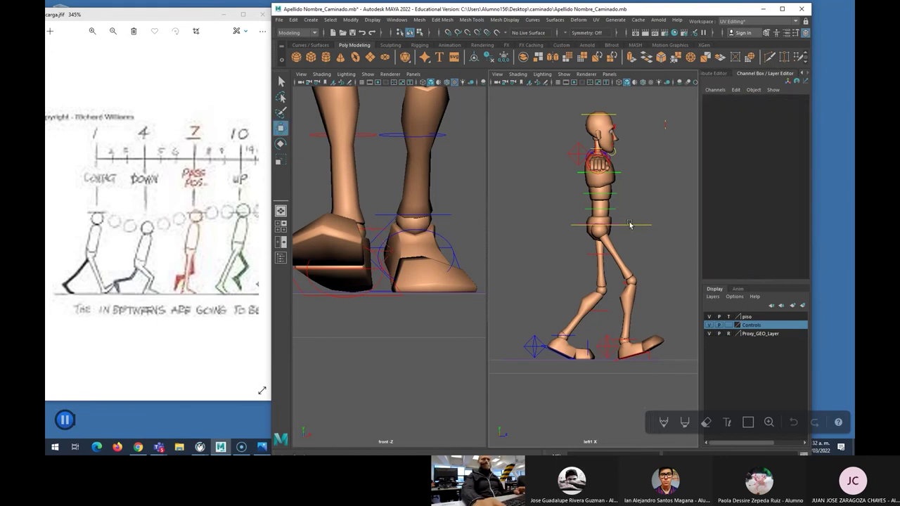
pyautogui.click(625, 225)
pyautogui.moveTo(603, 209); pyautogui.dragTo(609, 202)
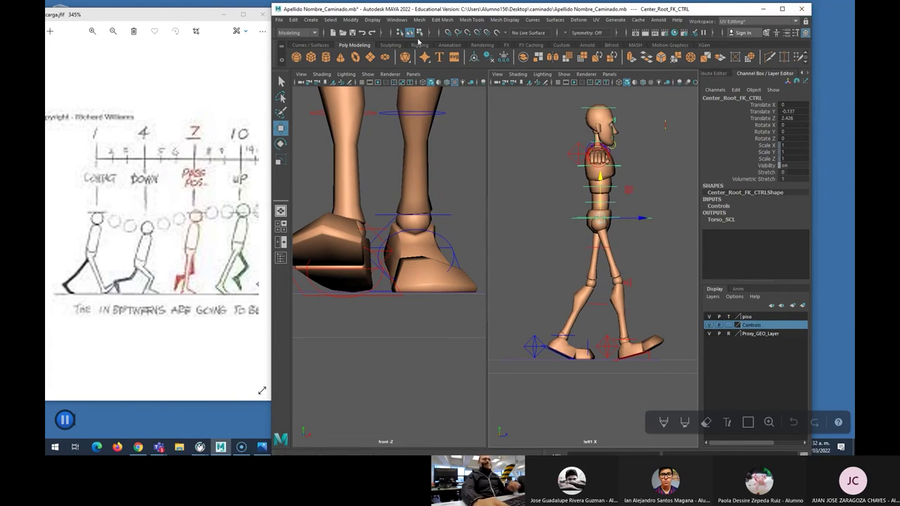
# Step: Show the Time Slider and the Range Slider in the interface
pyautogui.click(397, 19)
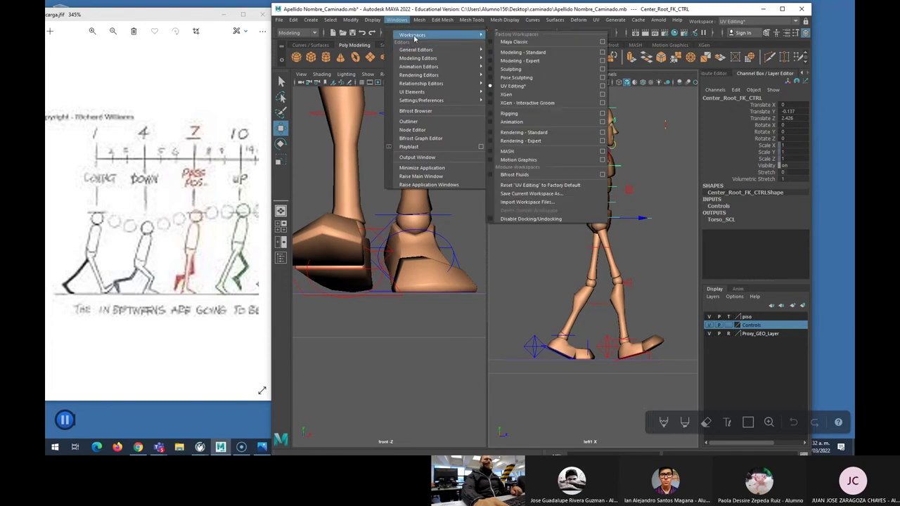
pyautogui.moveTo(405, 68)
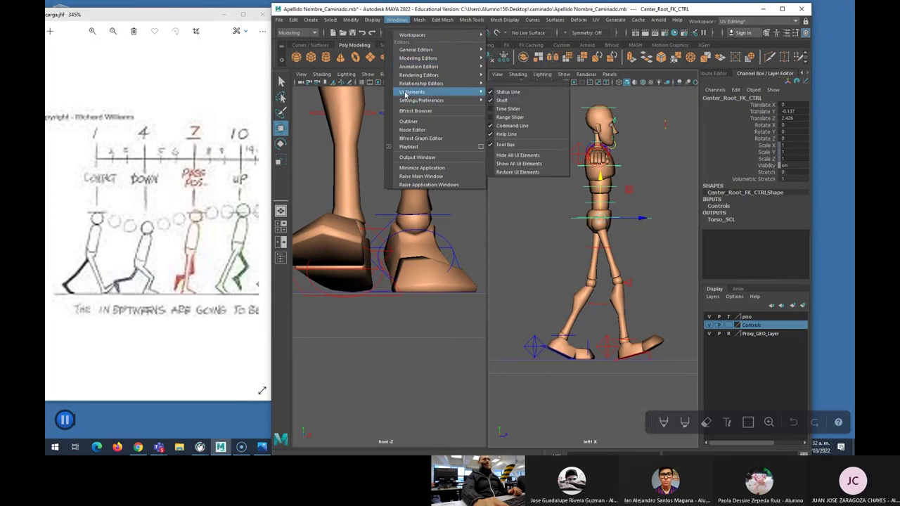
pyautogui.moveTo(449, 92)
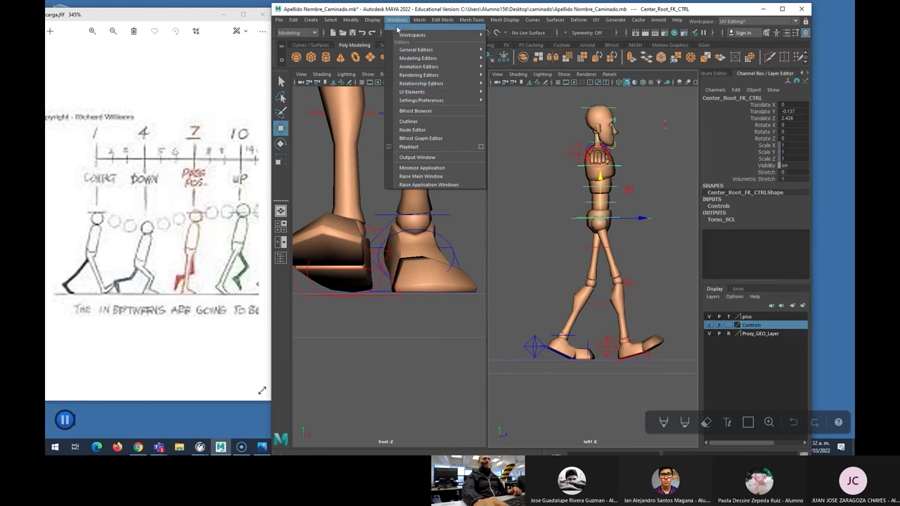
pyautogui.moveTo(412, 95)
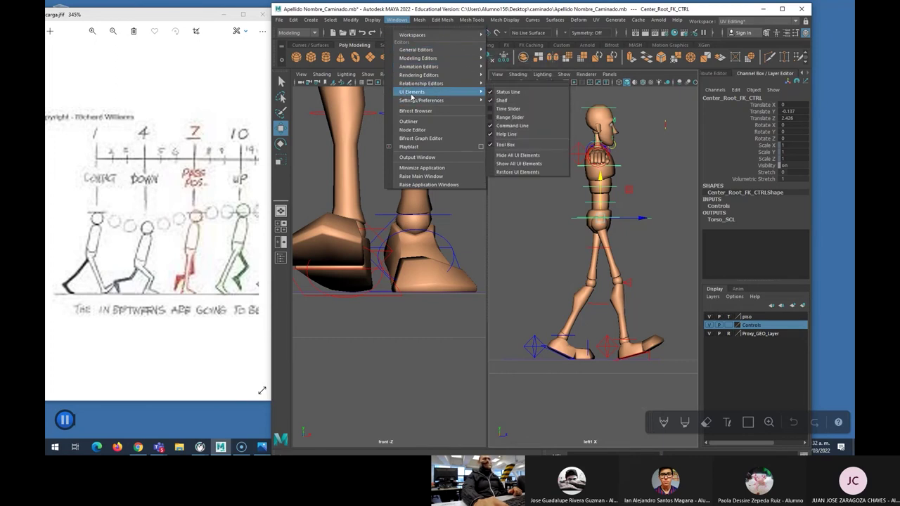
pyautogui.click(491, 111)
pyautogui.click(396, 19)
pyautogui.moveTo(412, 92)
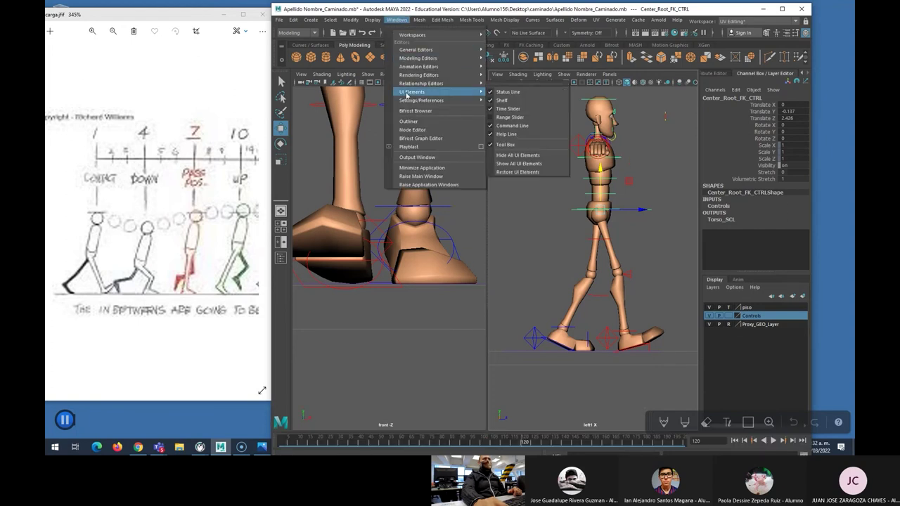
pyautogui.click(492, 118)
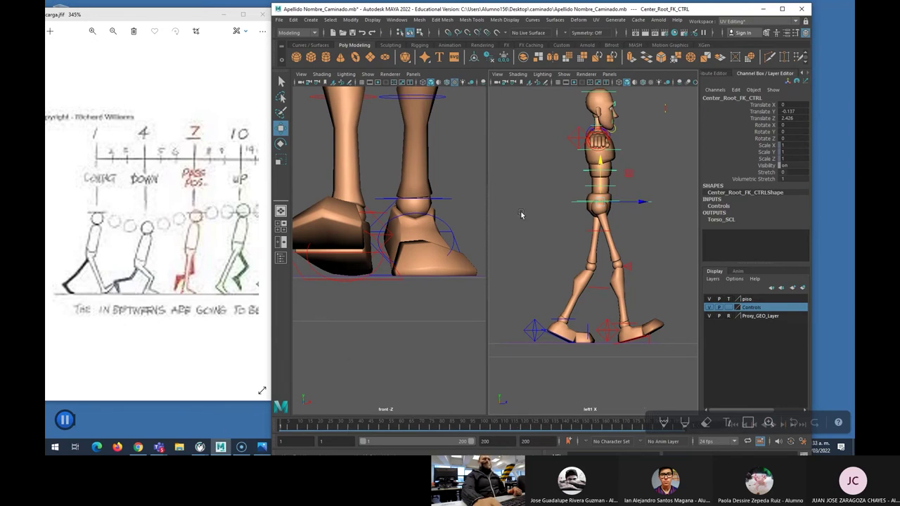
# Step: Move the hip control slightly forward in the side view, to about 2.799 in Translate Z
pyautogui.click(548, 214)
pyautogui.click(644, 205)
pyautogui.moveTo(629, 202); pyautogui.dragTo(631, 202)
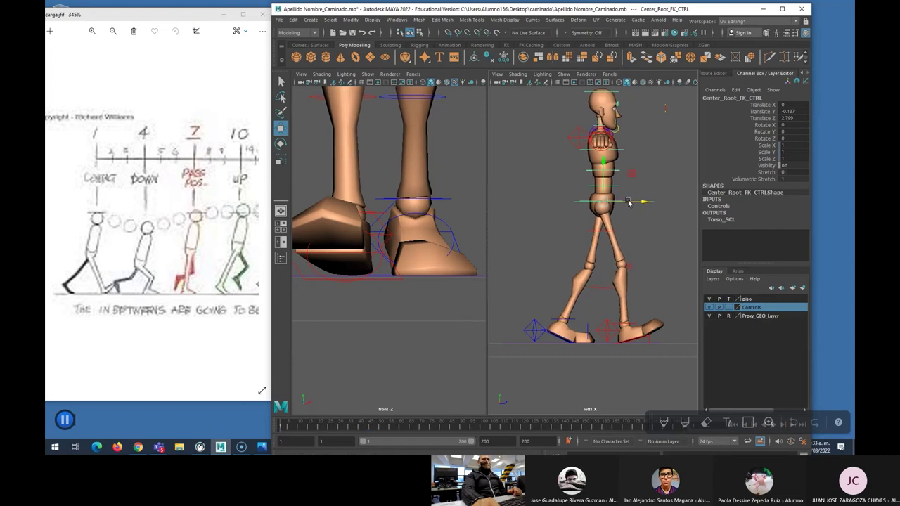
# Step: Add the left and right foot IK controls to the selection together with the hip control
pyautogui.click(534, 333)
pyautogui.keyDown('shift'); pyautogui.click(597, 341); pyautogui.keyUp('shift')
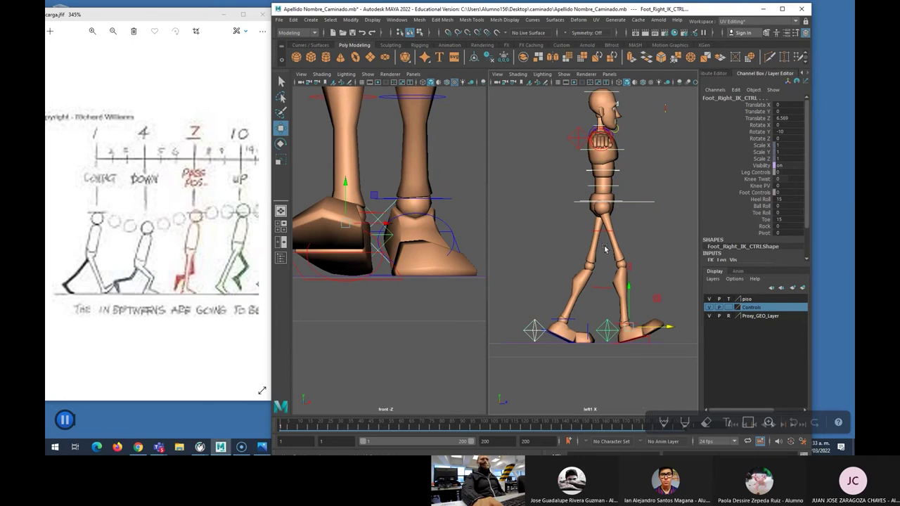
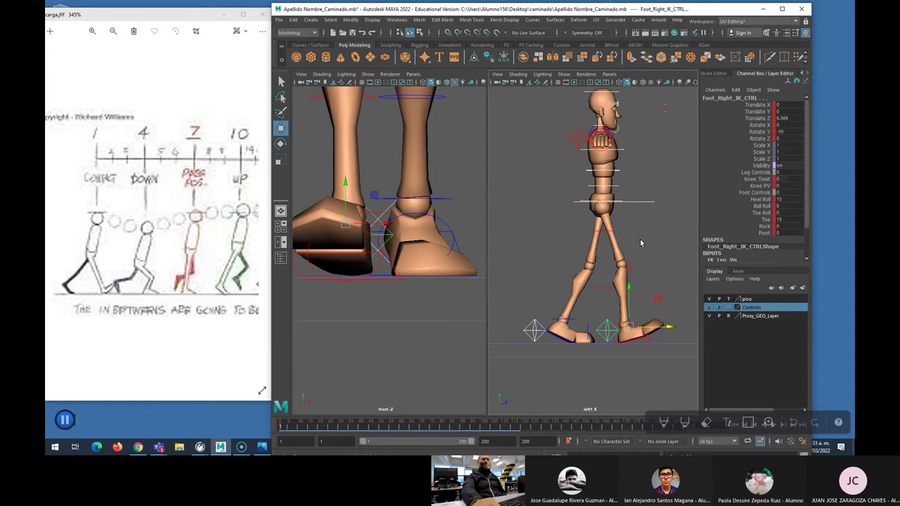
# Step: Rotate the character's center root control forward to a Rotate X of 5
pyautogui.click(642, 201)
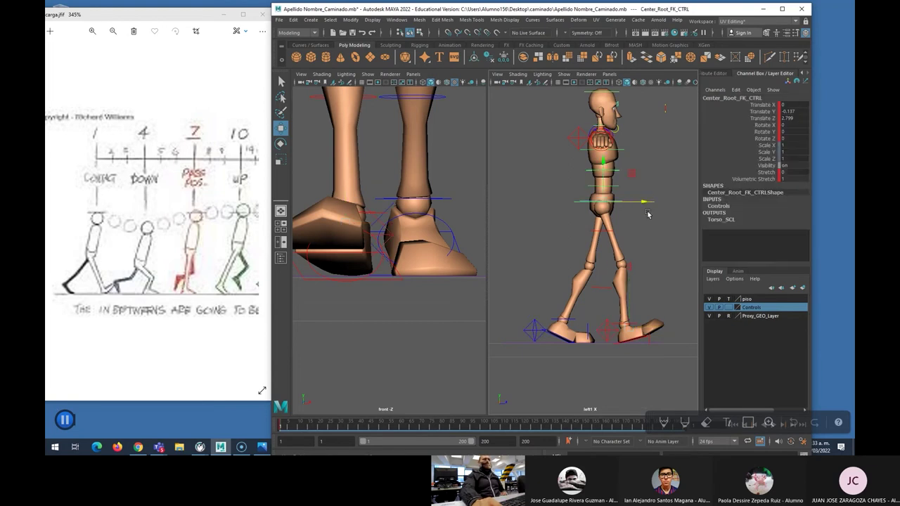
pyautogui.press('e')
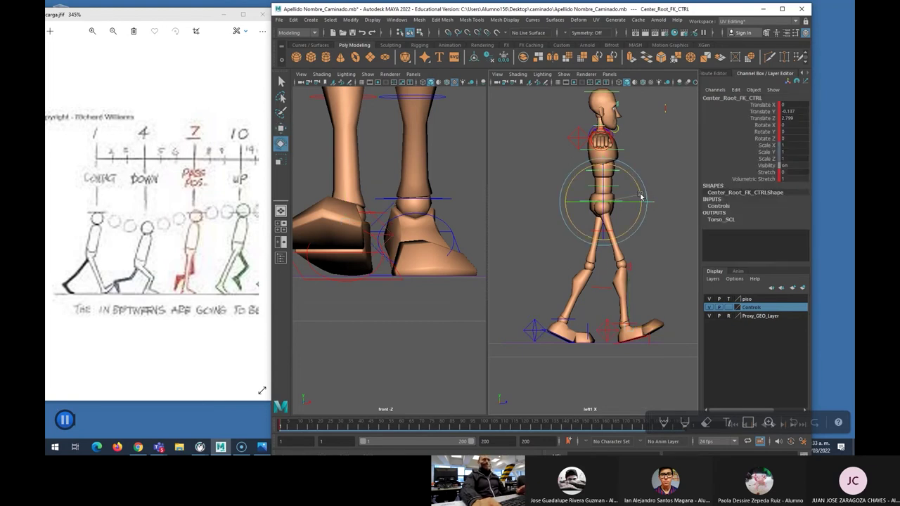
pyautogui.moveTo(640, 198); pyautogui.dragTo(643, 201)
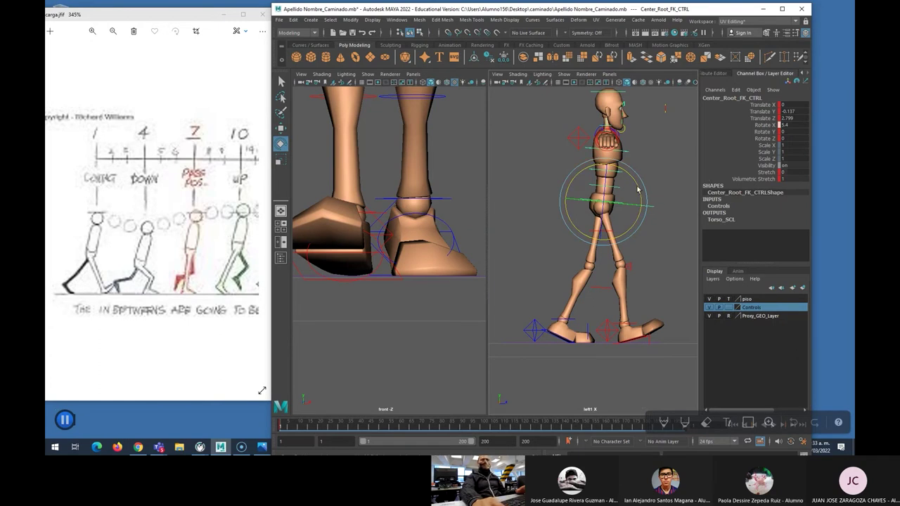
pyautogui.moveTo(636, 186); pyautogui.dragTo(636, 186)
pyautogui.click(793, 124)
pyautogui.write('5')
pyautogui.press('Return')
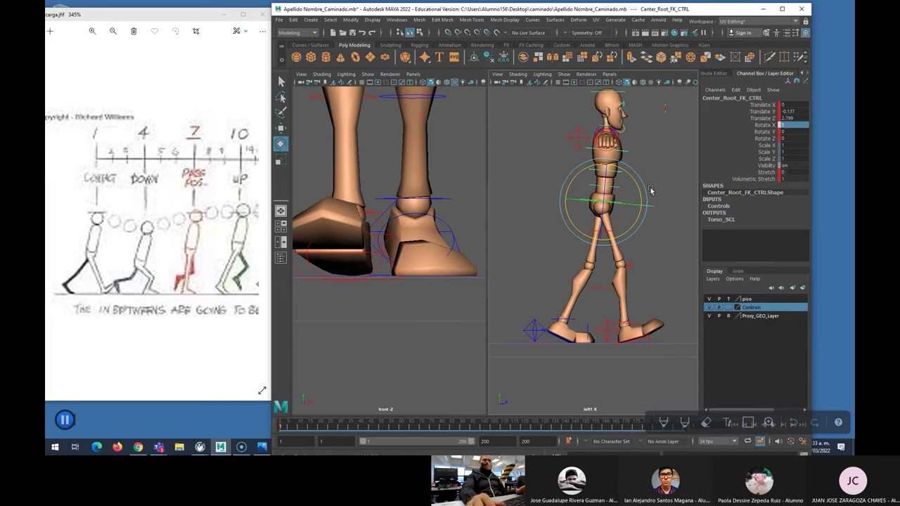
# Step: Shorten the timeline by setting the playback end to frame 50
pyautogui.press('f')
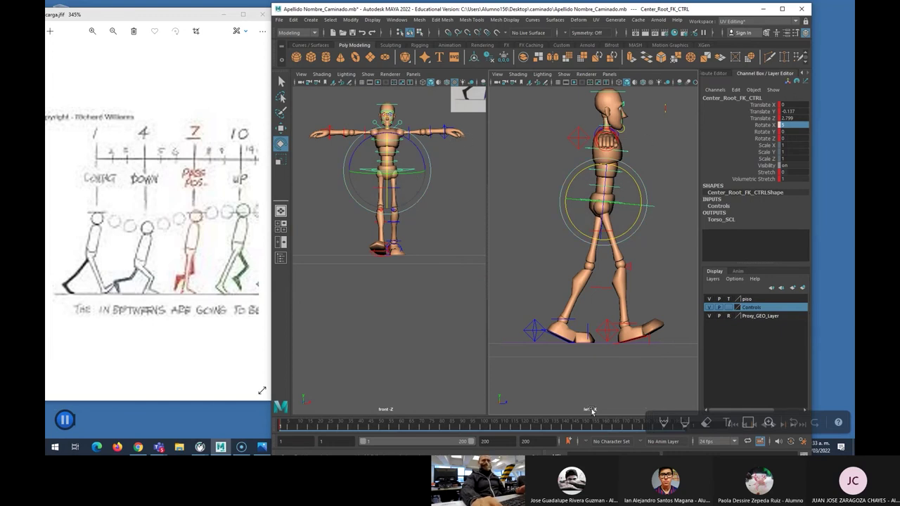
pyautogui.click(289, 426)
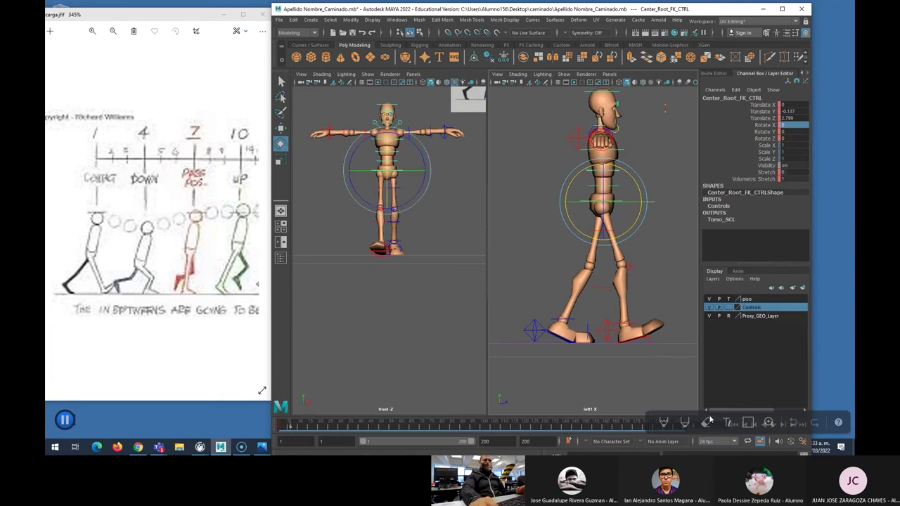
pyautogui.click(710, 420)
pyautogui.moveTo(422, 9); pyautogui.dragTo(352, 6)
pyautogui.doubleClick(411, 439)
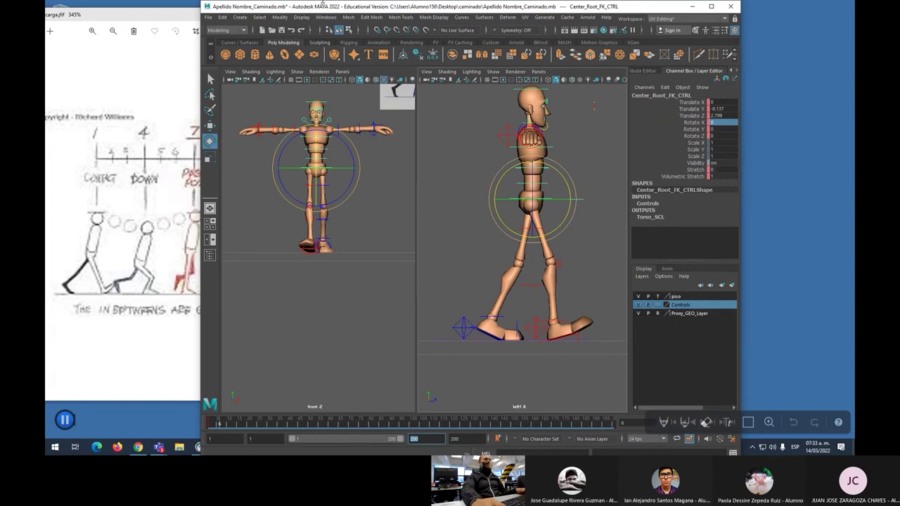
pyautogui.moveTo(326, 8); pyautogui.dragTo(400, 11)
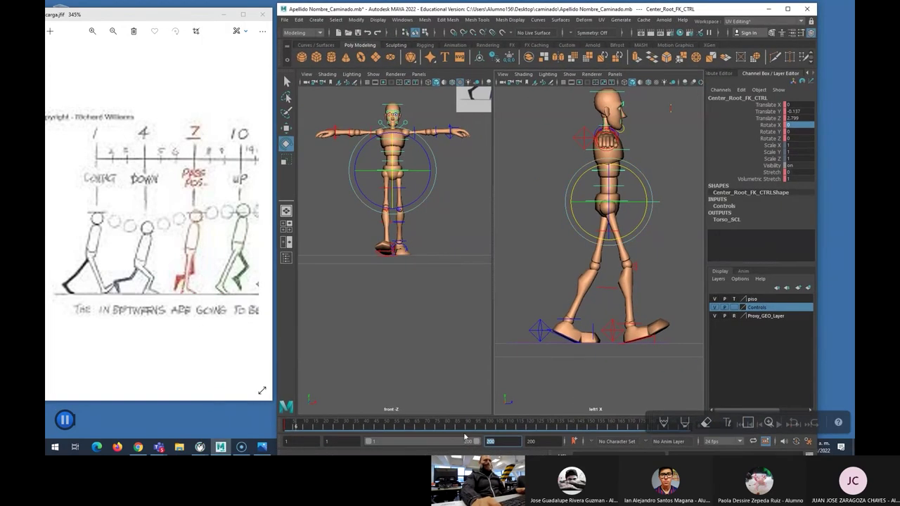
pyautogui.write('50')
pyautogui.press('Return')
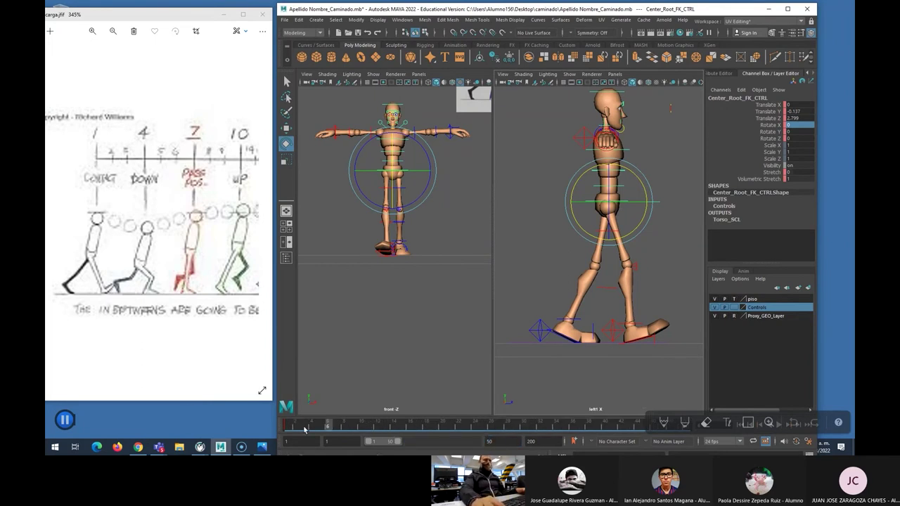
# Step: At frame 4, set the right foot IK control's Heel Roll to 0 so the foot lies flat
pyautogui.moveTo(327, 424); pyautogui.dragTo(311, 428)
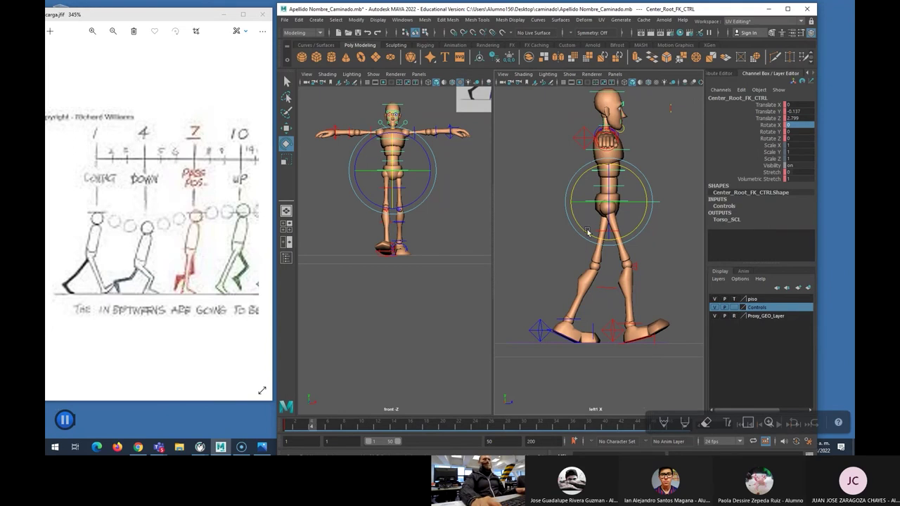
pyautogui.scroll(-2, 654, 279)
pyautogui.click(642, 218)
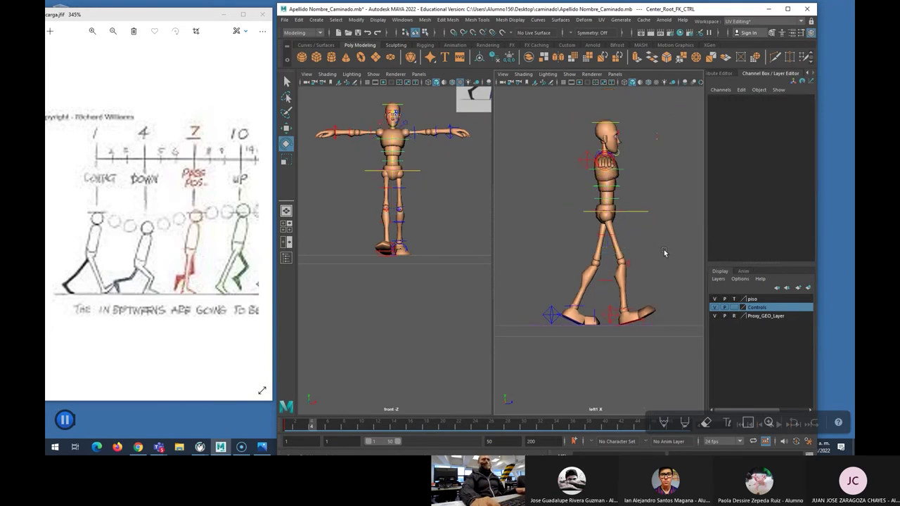
pyautogui.click(642, 215)
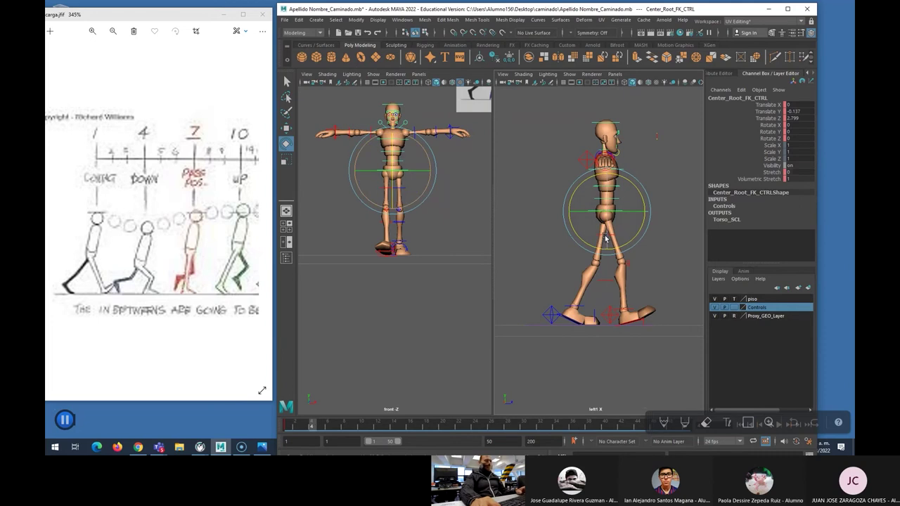
pyautogui.click(610, 320)
pyautogui.click(610, 321)
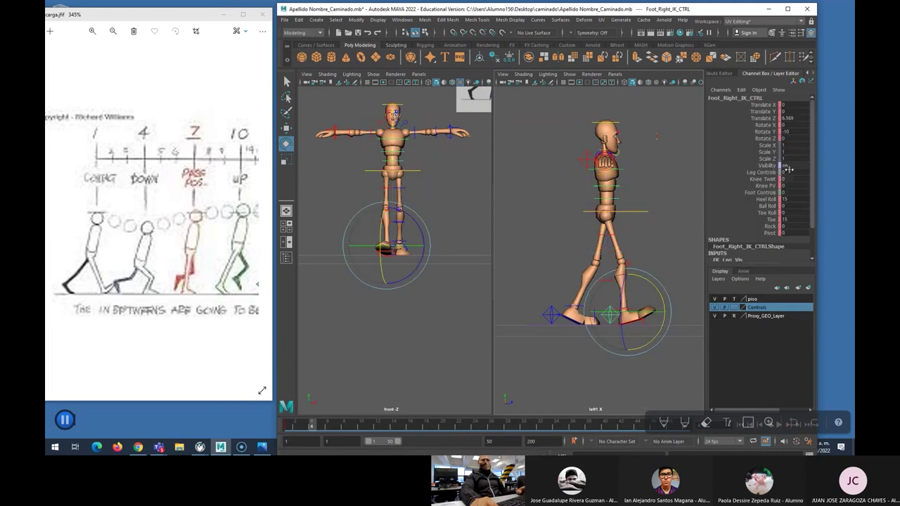
pyautogui.click(793, 200)
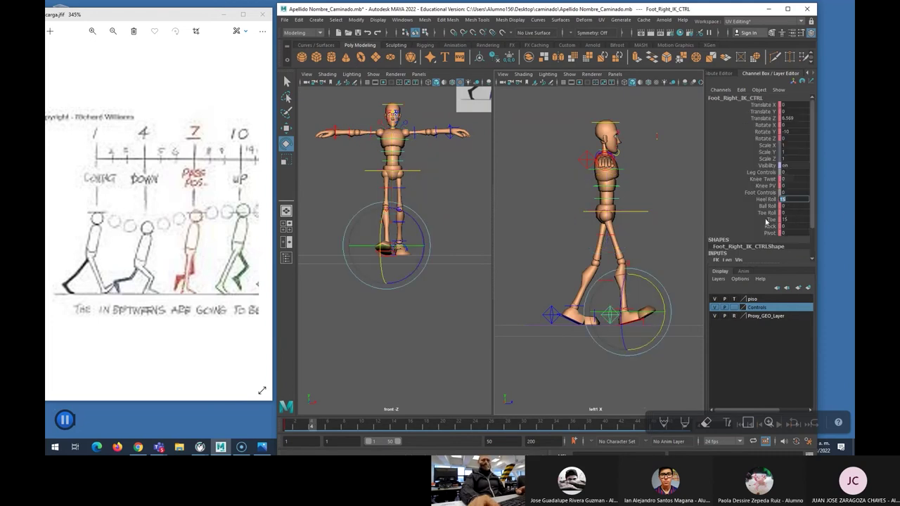
pyautogui.write('0')
pyautogui.press('Return')
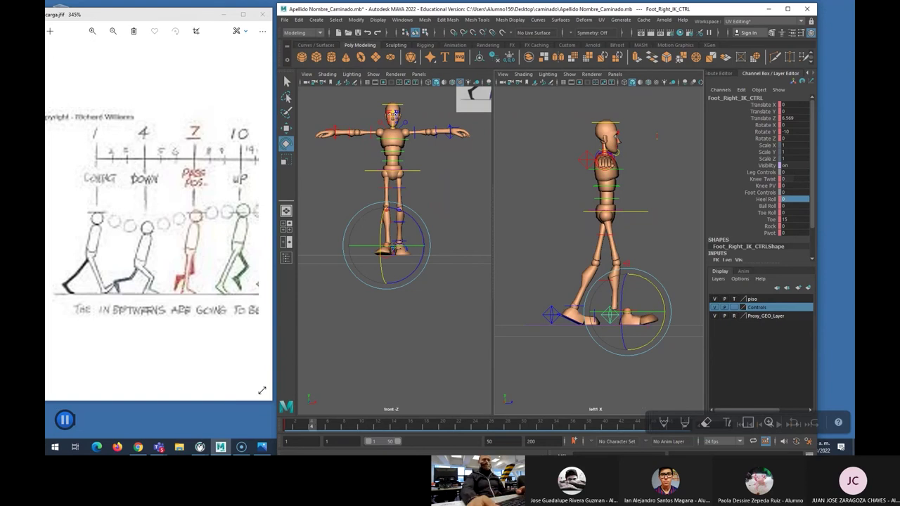
# Step: Select the center root control for moving and scrub the timeline at frame 4 to check whether the pose holds
pyautogui.click(642, 227)
pyautogui.click(640, 214)
pyautogui.click(638, 215)
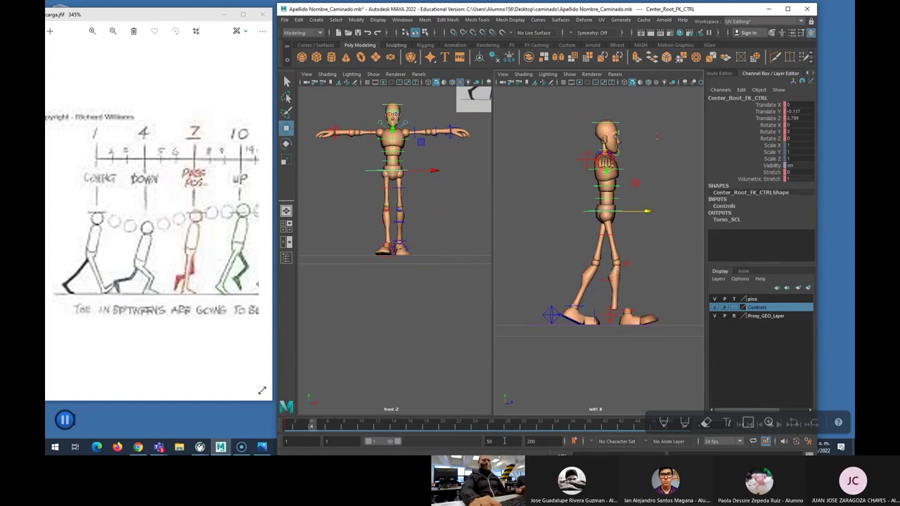
pyautogui.moveTo(311, 425)
pyautogui.mouseDown()
pyautogui.moveTo(337, 426)
pyautogui.moveTo(312, 427)
pyautogui.mouseUp()
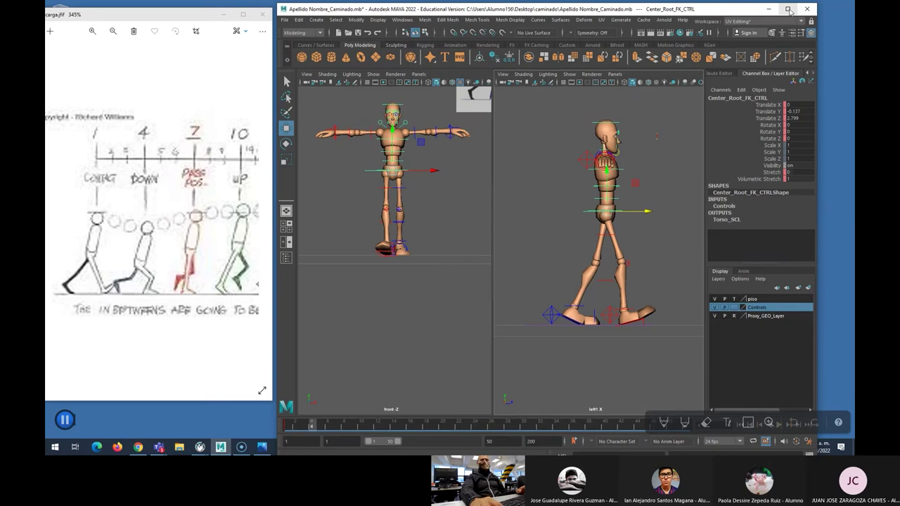
# Step: Maximize the window and set the playback speed to 24 fps x 1 in the time slider preferences
pyautogui.click(787, 8)
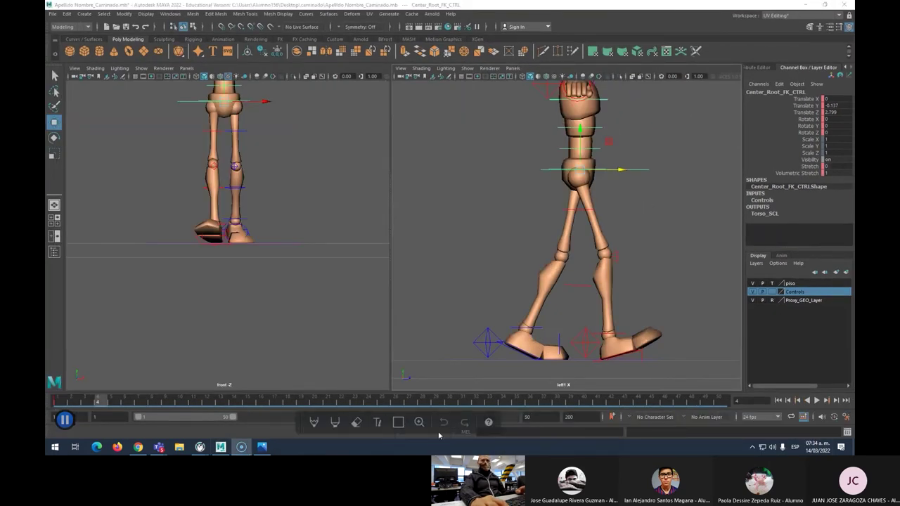
pyautogui.click(835, 418)
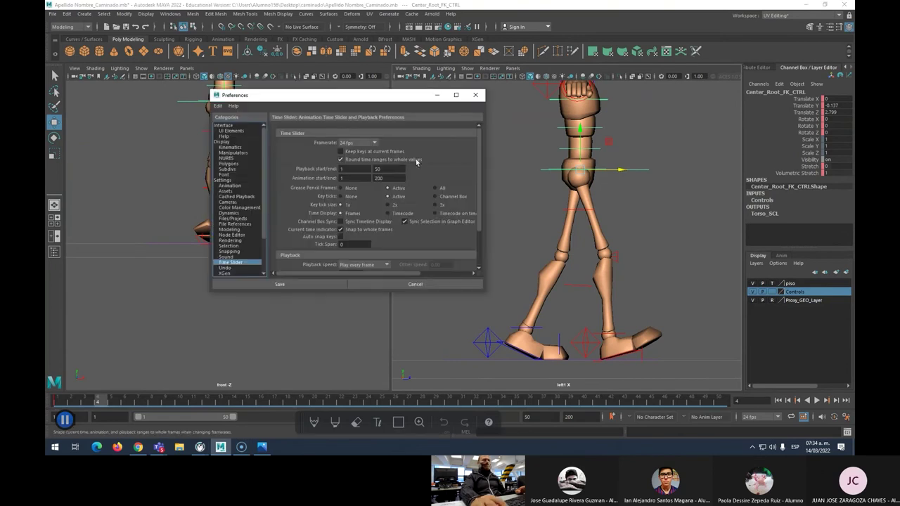
pyautogui.click(348, 144)
pyautogui.click(349, 144)
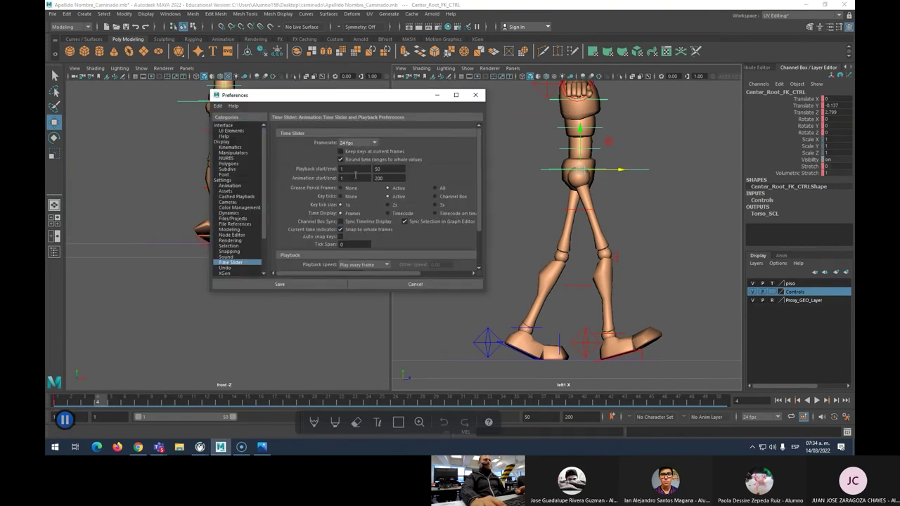
pyautogui.scroll(-2, 388, 225)
pyautogui.click(357, 216)
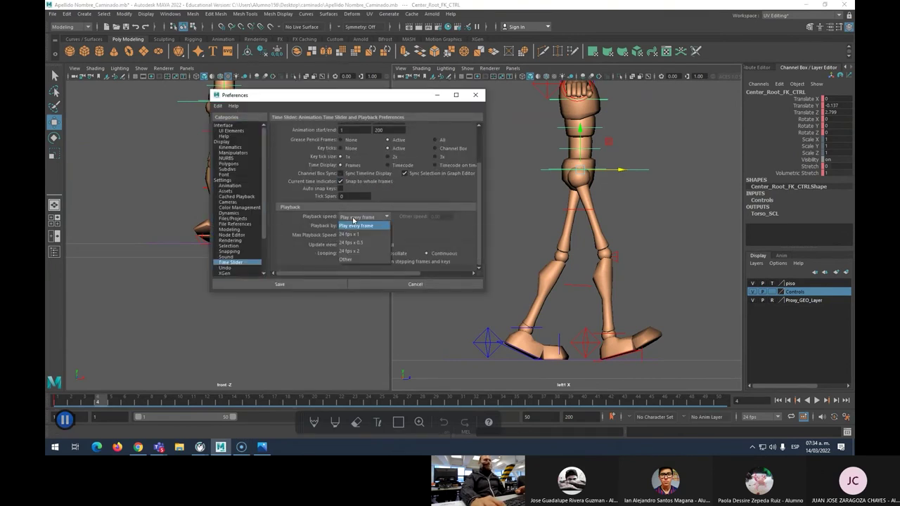
pyautogui.click(347, 235)
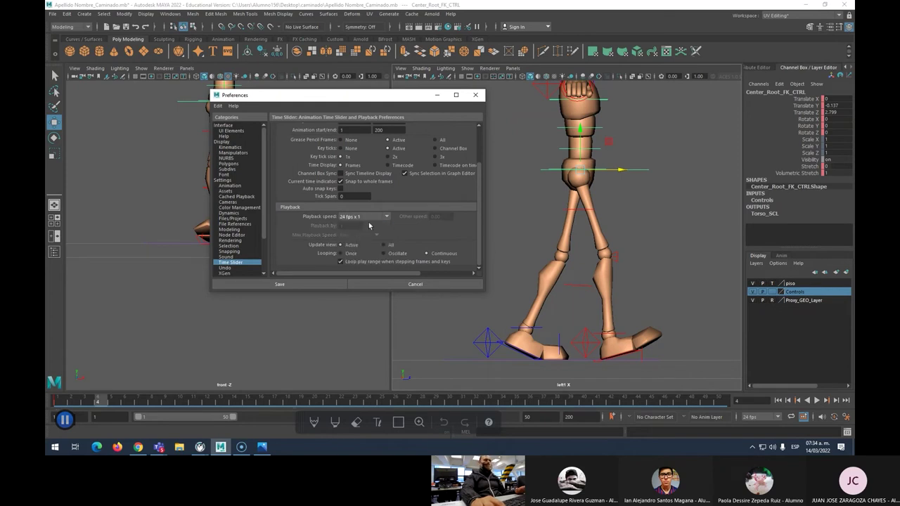
# Step: Set the default tangent weight to Weighted Tangents in the animation preferences and save the preferences
pyautogui.click(230, 187)
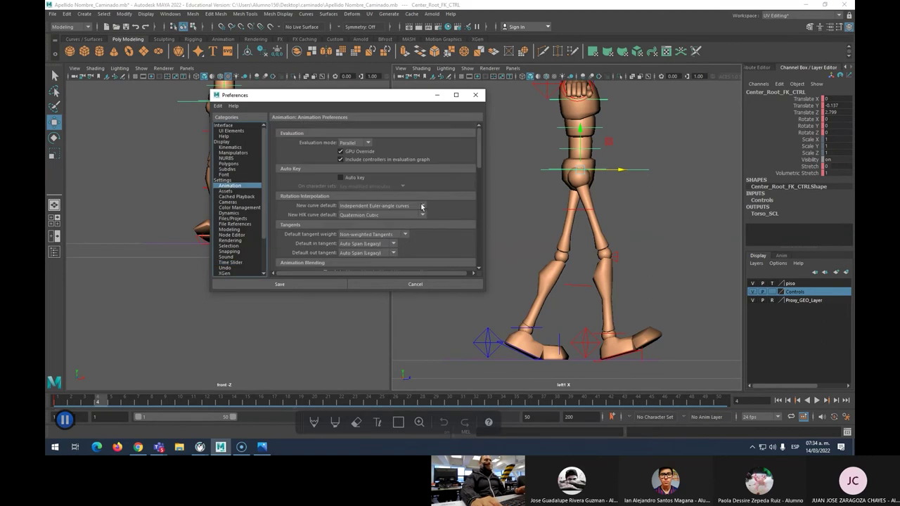
pyautogui.scroll(-2, 422, 207)
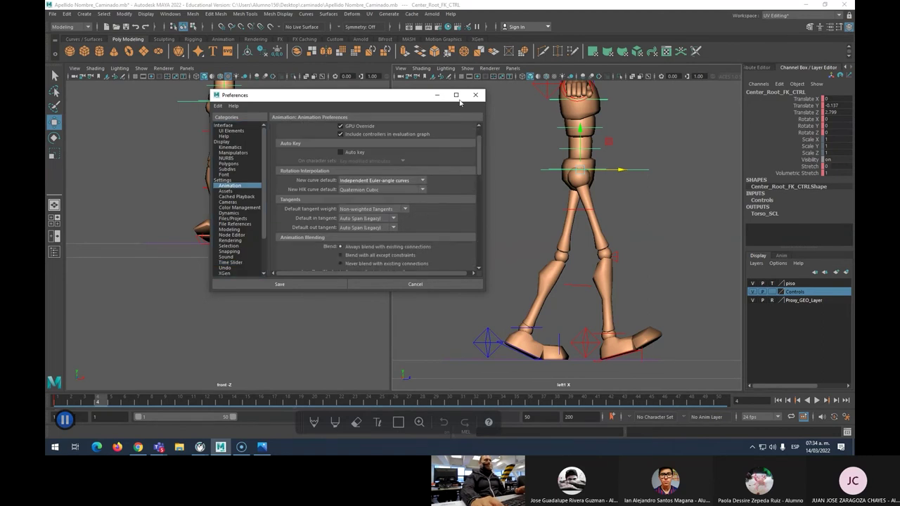
pyautogui.moveTo(446, 289); pyautogui.dragTo(446, 408)
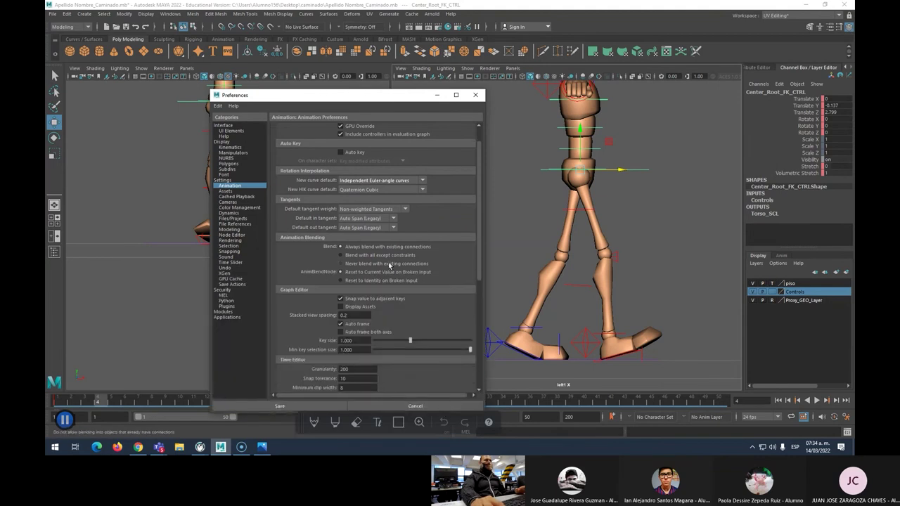
pyautogui.scroll(-4, 376, 287)
pyautogui.scroll(4, 376, 287)
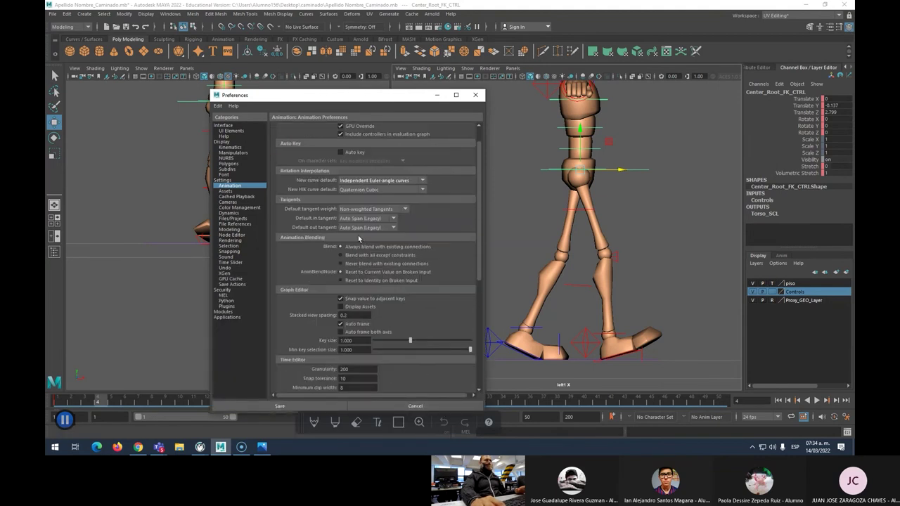
pyautogui.click(377, 210)
pyautogui.click(363, 226)
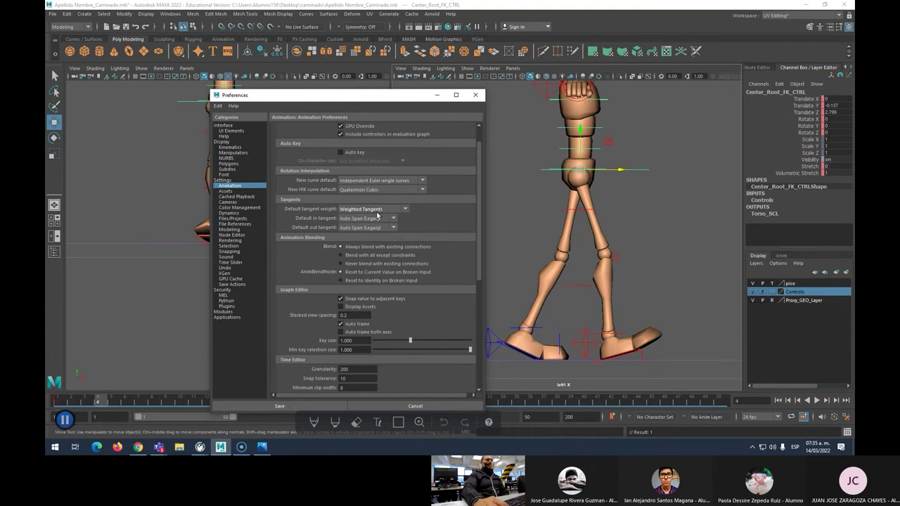
pyautogui.click(304, 404)
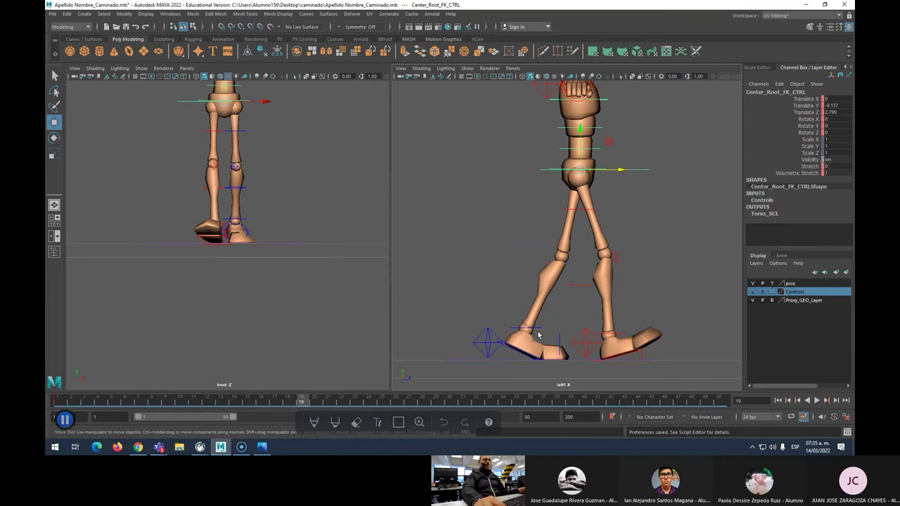
# Step: Turn on automatic keyframing at frame 4, key the right foot control's Heel Roll at 0, and preview the motion
pyautogui.click(97, 402)
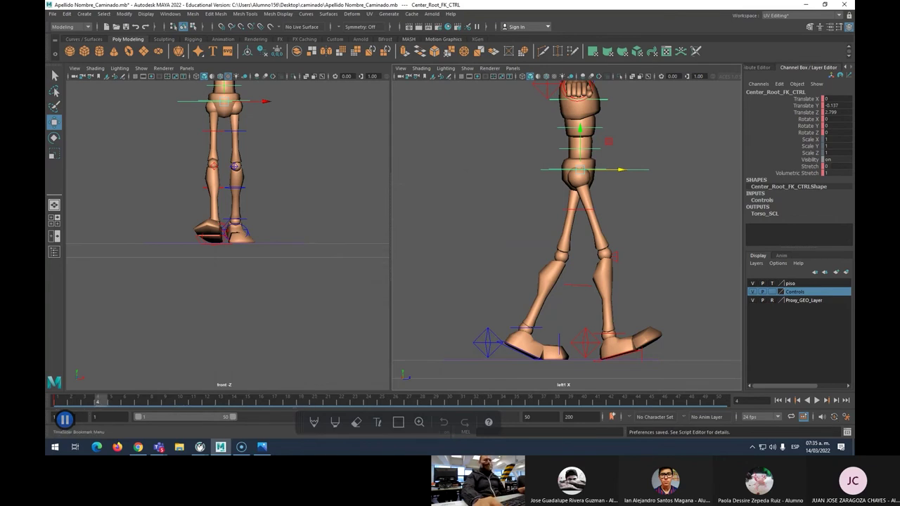
pyautogui.click(834, 417)
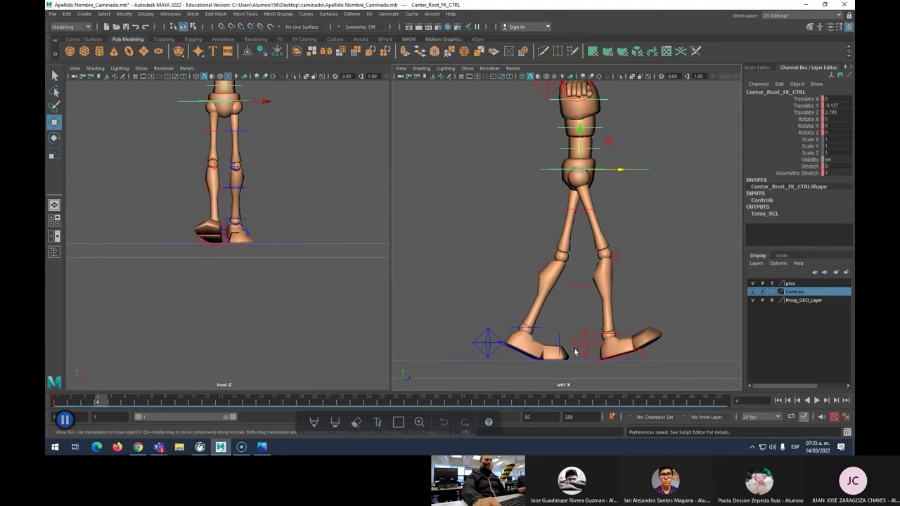
pyautogui.click(582, 345)
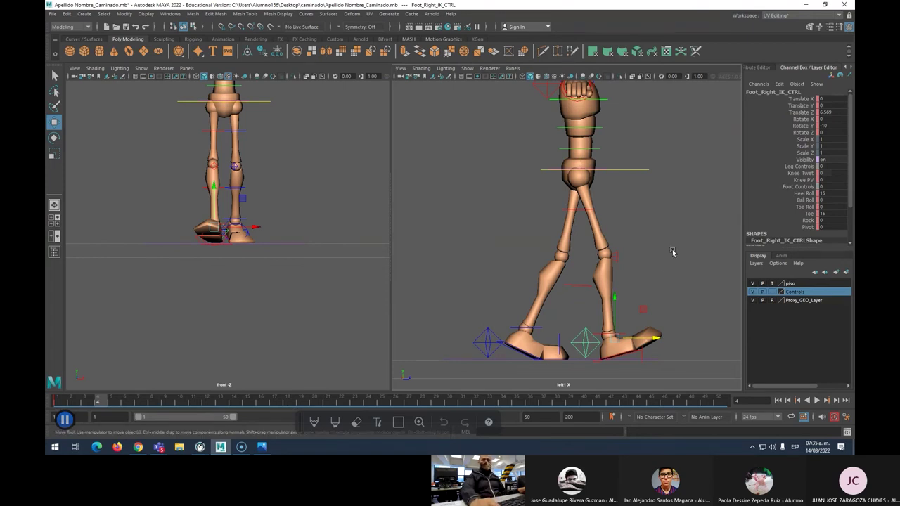
pyautogui.click(828, 193)
pyautogui.write('0')
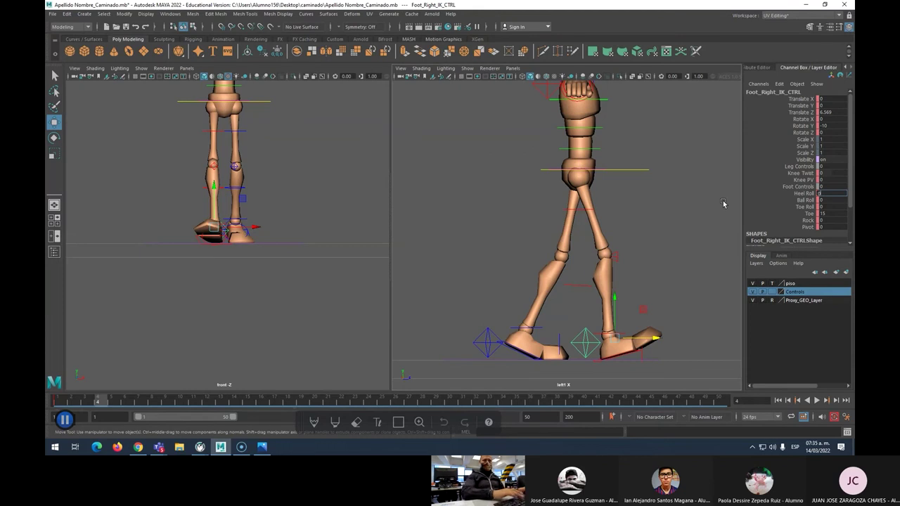
pyautogui.press('Return')
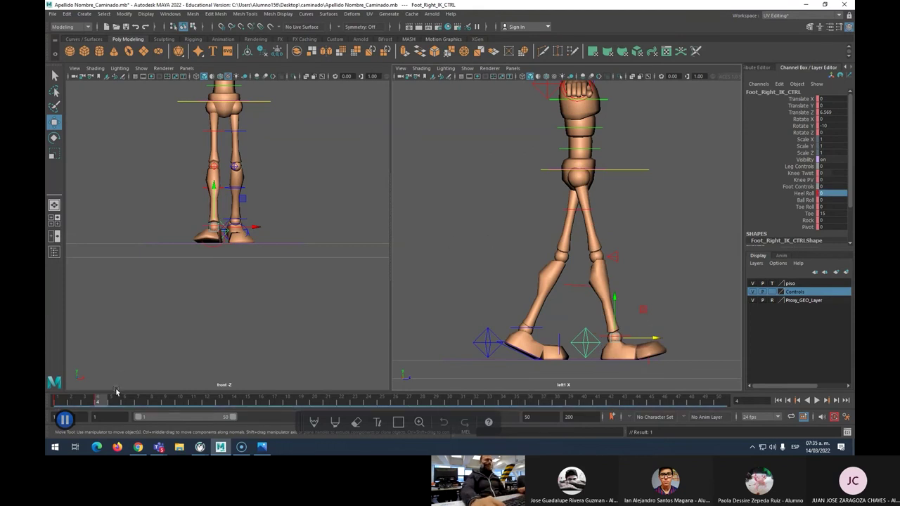
pyautogui.moveTo(97, 401)
pyautogui.mouseDown()
pyautogui.moveTo(56, 399)
pyautogui.moveTo(125, 404)
pyautogui.moveTo(77, 404)
pyautogui.moveTo(100, 407)
pyautogui.mouseUp()
pyautogui.hotkey('alt', 'v')
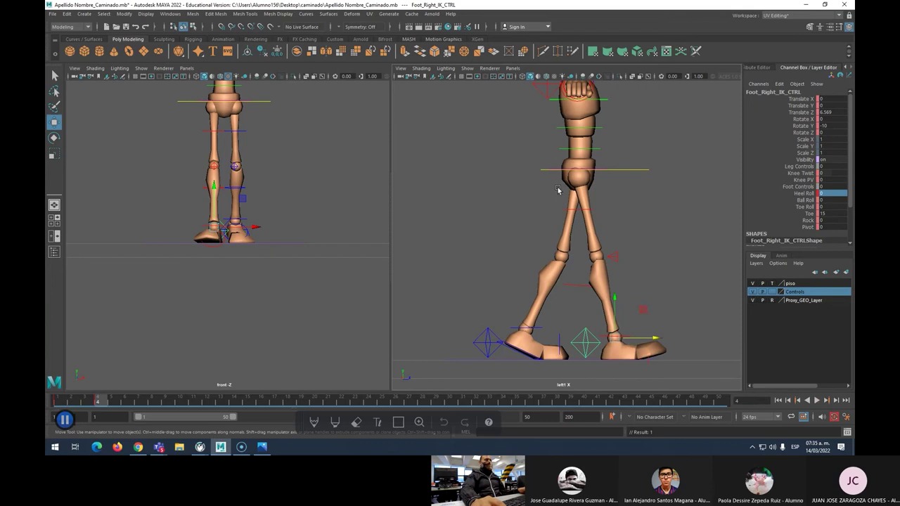
# Step: Lower the center root control to Translate Y -0.692 at frame 4, restore the window beside the reference, and move the control forward to Translate Z 3.527
pyautogui.click(589, 162)
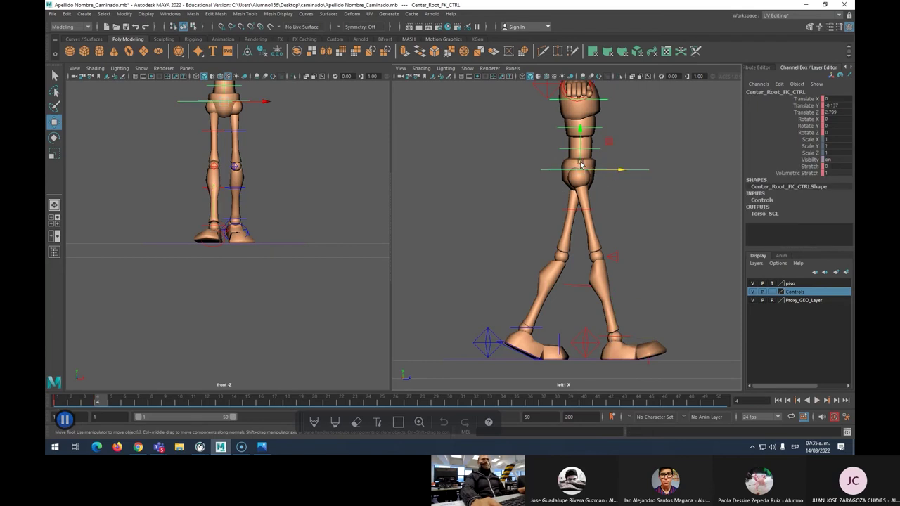
pyautogui.moveTo(579, 143); pyautogui.dragTo(580, 161)
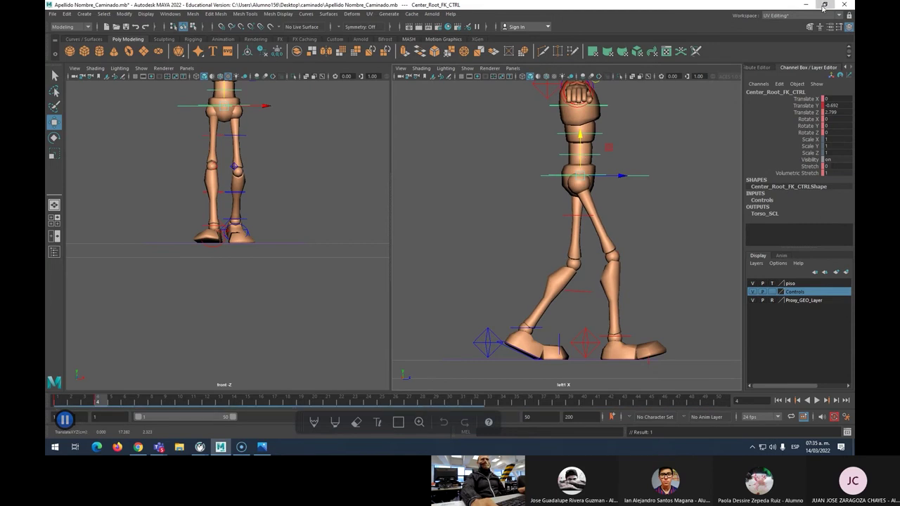
pyautogui.click(824, 6)
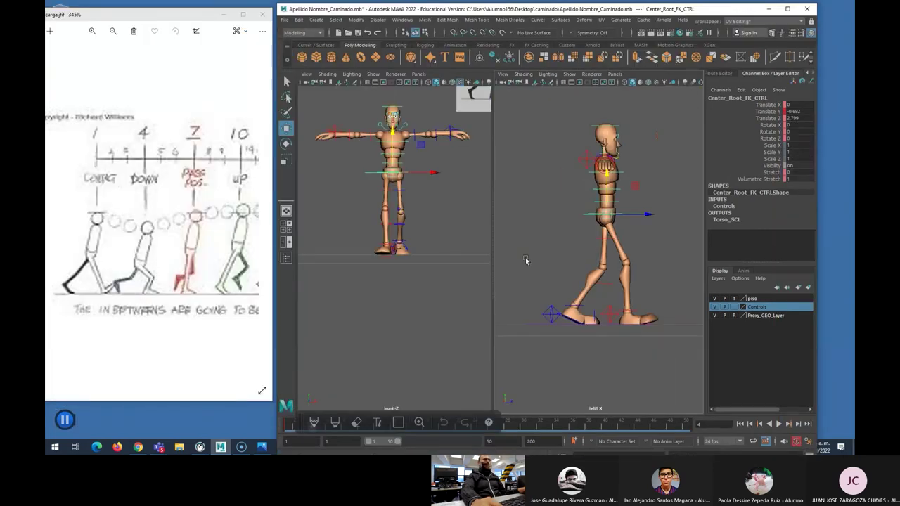
pyautogui.moveTo(631, 216); pyautogui.dragTo(639, 217)
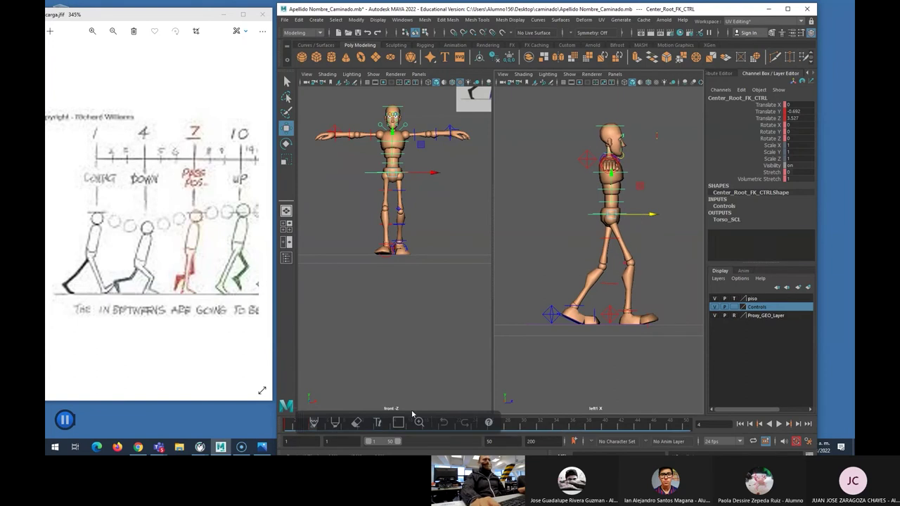
# Step: Move the annotation toolbar clear of the timeline and set the left foot control's Ball Roll to 42 at frame 4
pyautogui.click(451, 420)
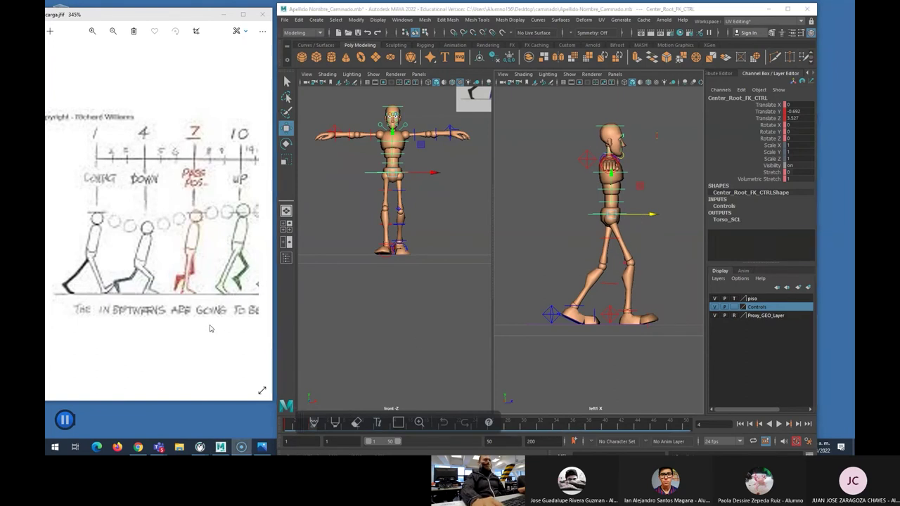
pyautogui.moveTo(470, 418)
pyautogui.mouseDown()
pyautogui.moveTo(465, 398)
pyautogui.moveTo(304, 373)
pyautogui.moveTo(230, 3)
pyautogui.mouseUp()
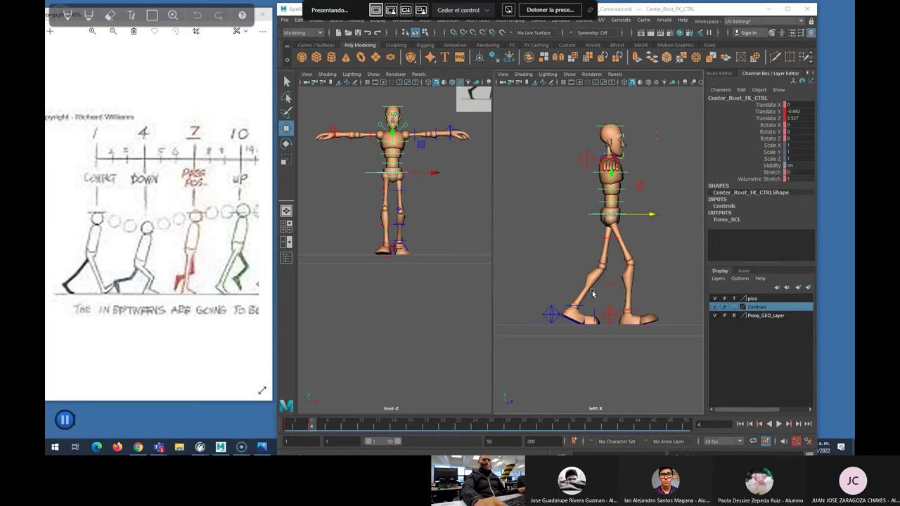
pyautogui.click(613, 323)
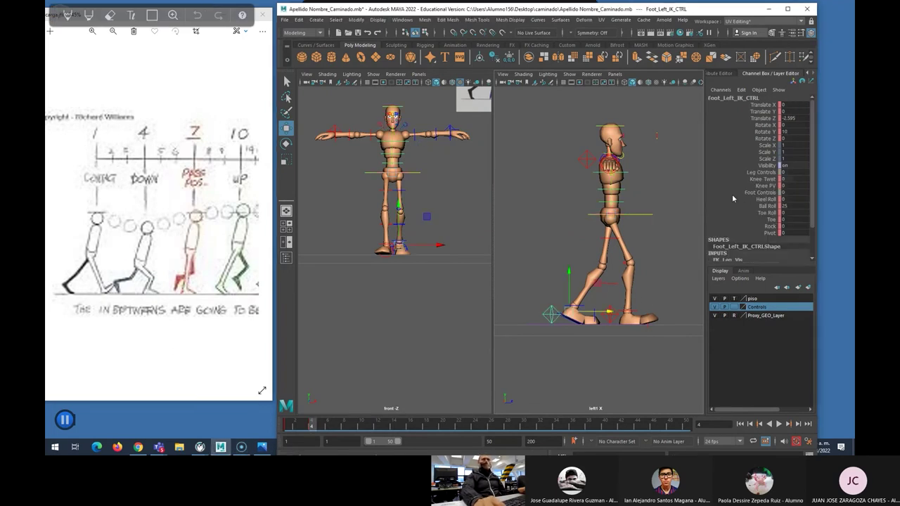
pyautogui.click(768, 206)
pyautogui.moveTo(564, 260); pyautogui.dragTo(640, 223, button='middle')
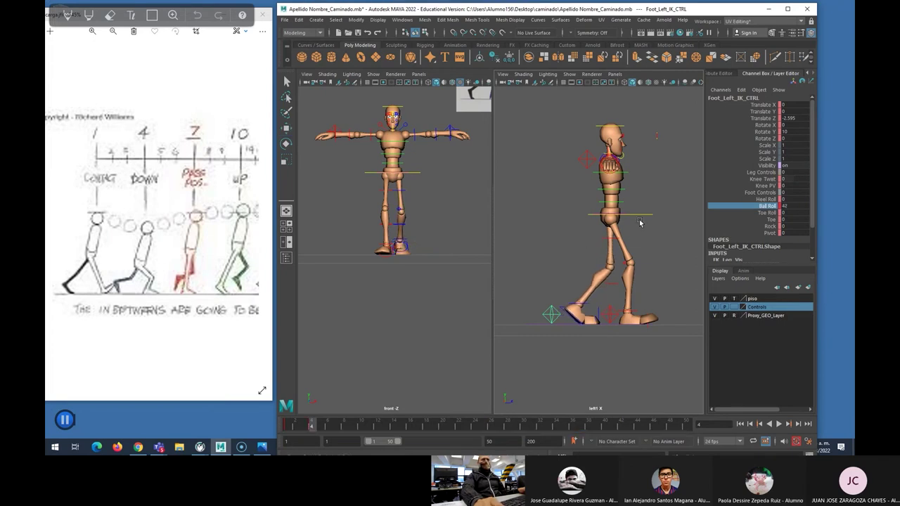
# Step: Move the center root control to Translate Y -0.891 and Translate Z 4.718 at frame 4, and preview the motion
pyautogui.click(637, 215)
pyautogui.press('w')
pyautogui.moveTo(644, 215); pyautogui.dragTo(620, 200)
pyautogui.hotkey('alt', 'v')
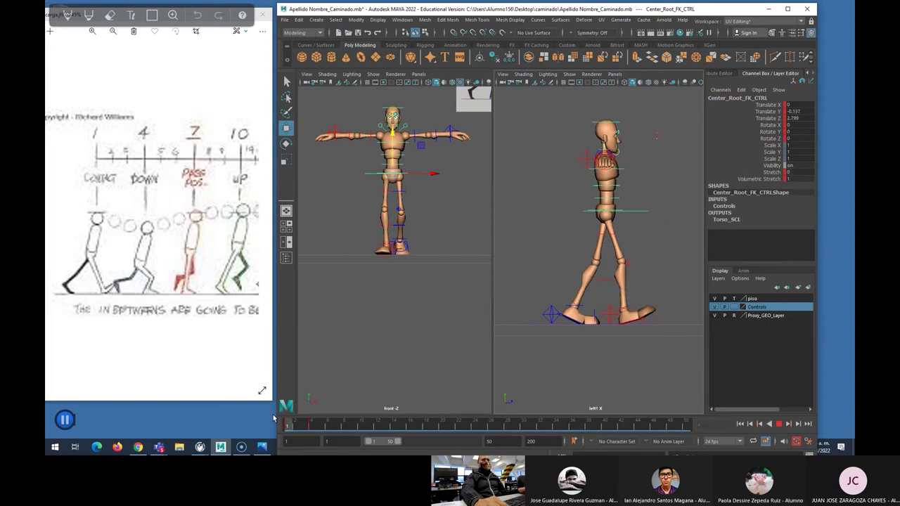
pyautogui.moveTo(346, 420)
pyautogui.mouseDown()
pyautogui.moveTo(370, 419)
pyautogui.moveTo(314, 422)
pyautogui.mouseUp()
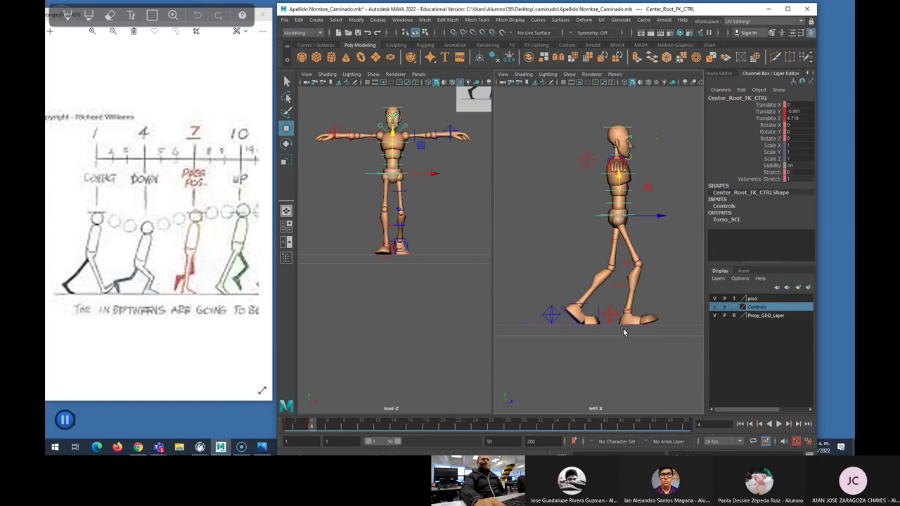
# Step: Key the right foot control's Toe at 0 on frame 5 and play back the animation
pyautogui.click(322, 424)
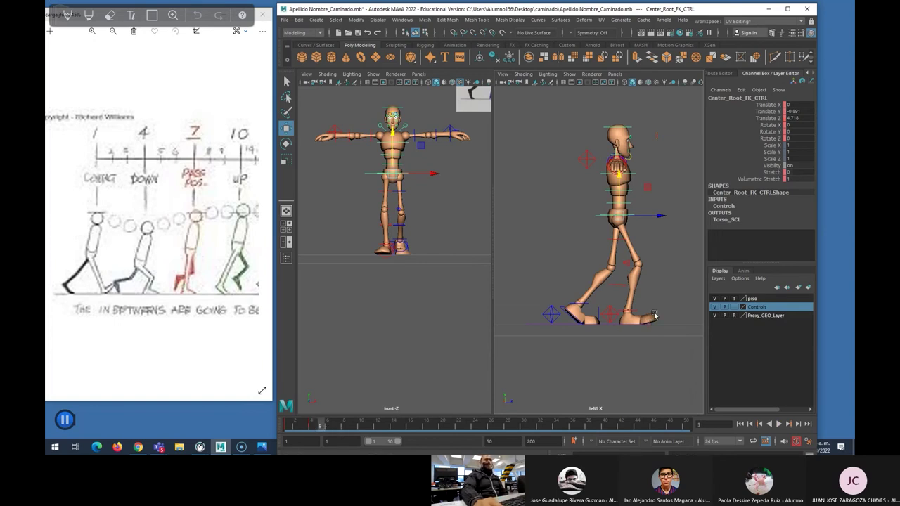
pyautogui.click(323, 425)
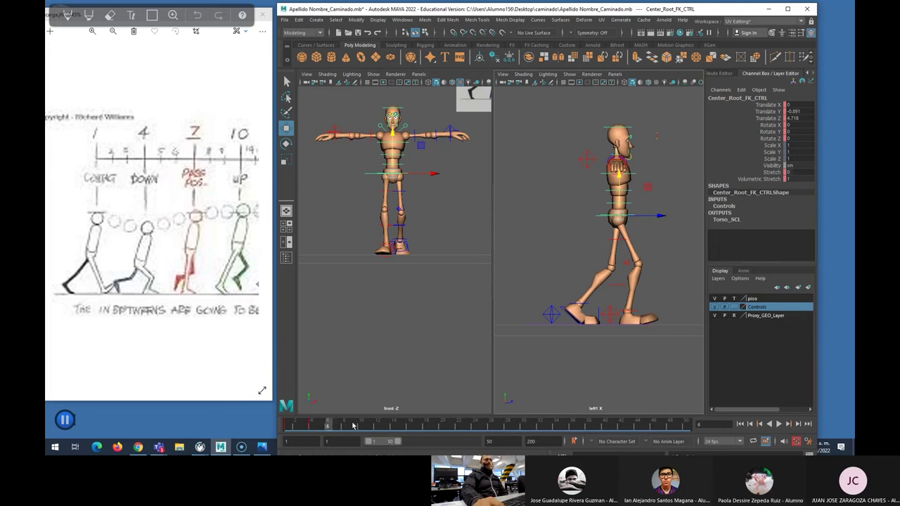
pyautogui.click(319, 425)
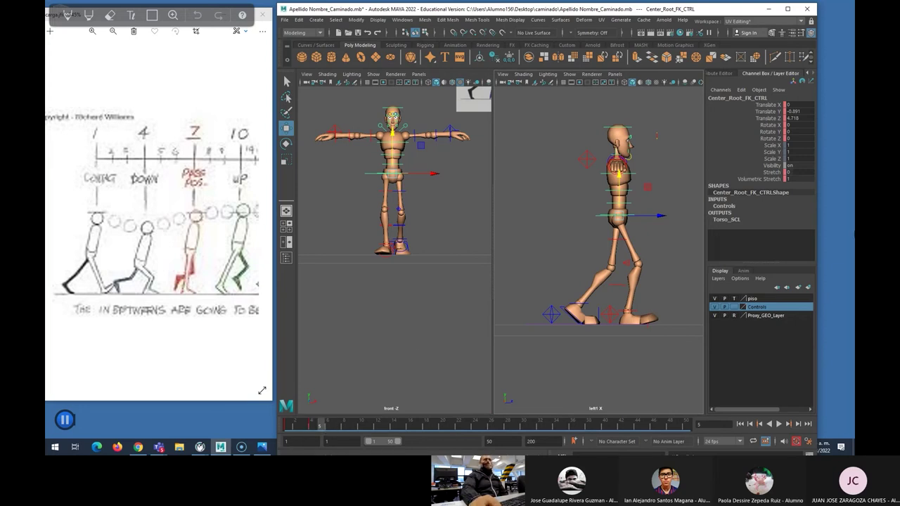
pyautogui.click(611, 318)
pyautogui.scroll(-2, 794, 202)
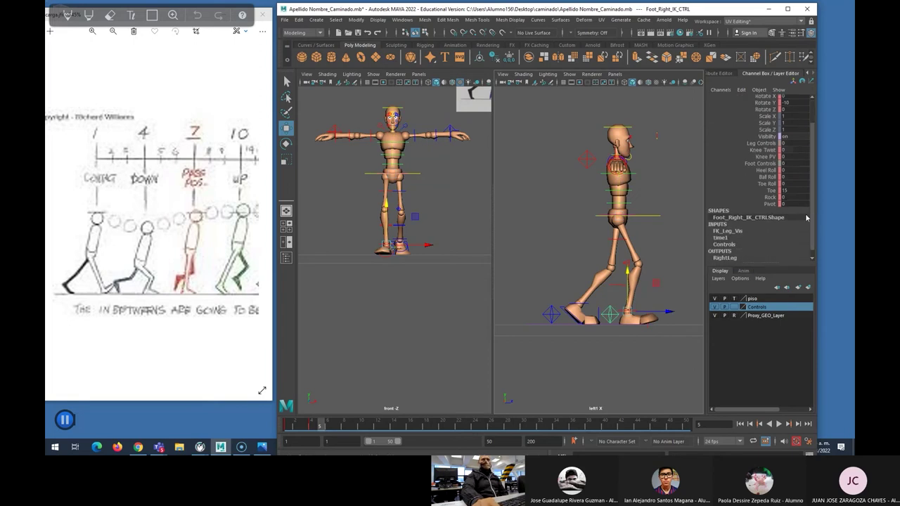
pyautogui.write('0')
pyautogui.press('Return')
pyautogui.hotkey('alt', 'v')
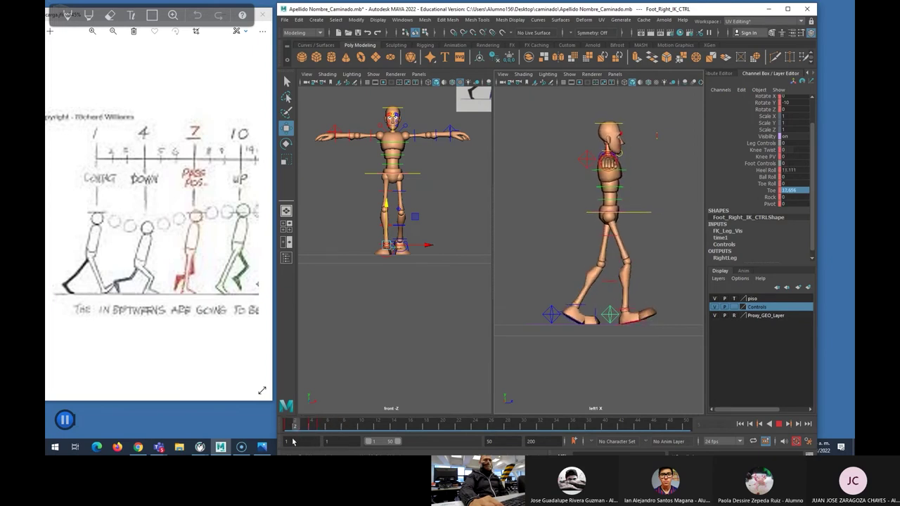
# Step: Move the right foot control's key from frame 5 to frame 6 by cutting and pasting it, and preview the playback
pyautogui.click(318, 427)
pyautogui.rightClick(320, 427)
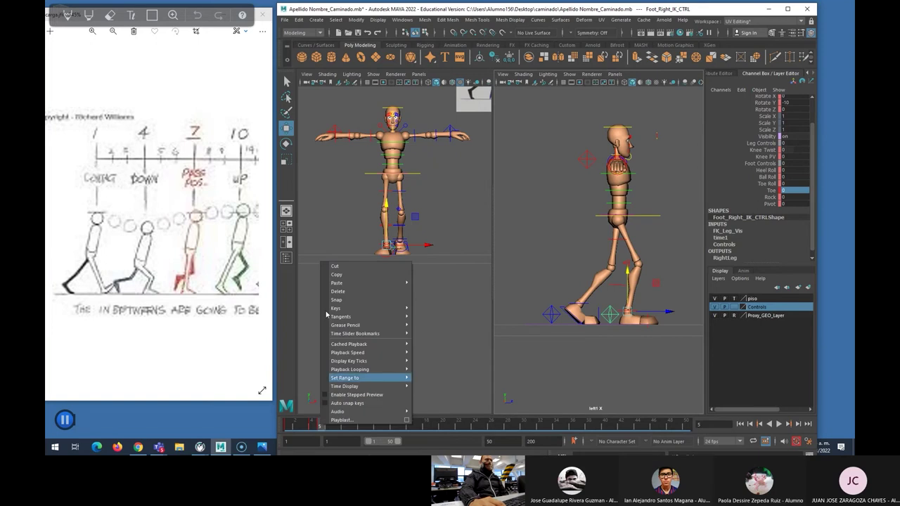
pyautogui.click(332, 276)
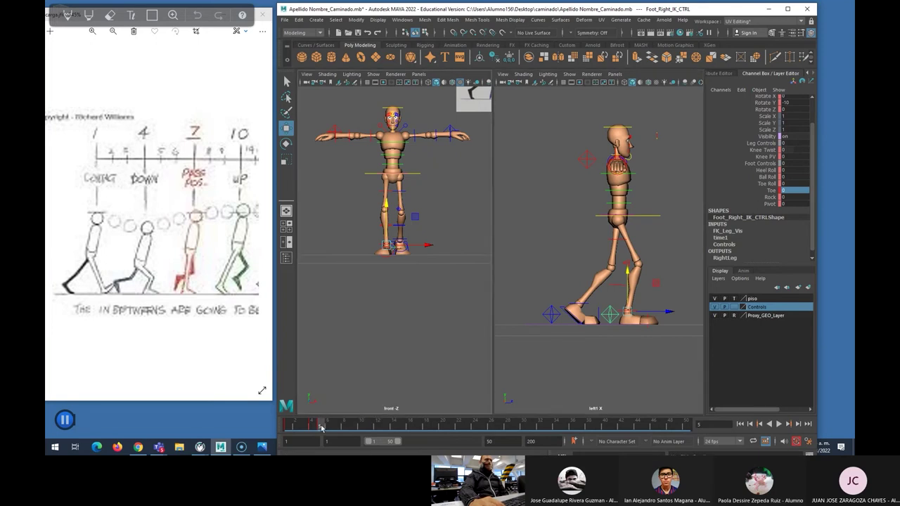
pyautogui.rightClick(321, 427)
pyautogui.click(338, 269)
pyautogui.rightClick(327, 427)
pyautogui.moveTo(344, 283)
pyautogui.click(435, 283)
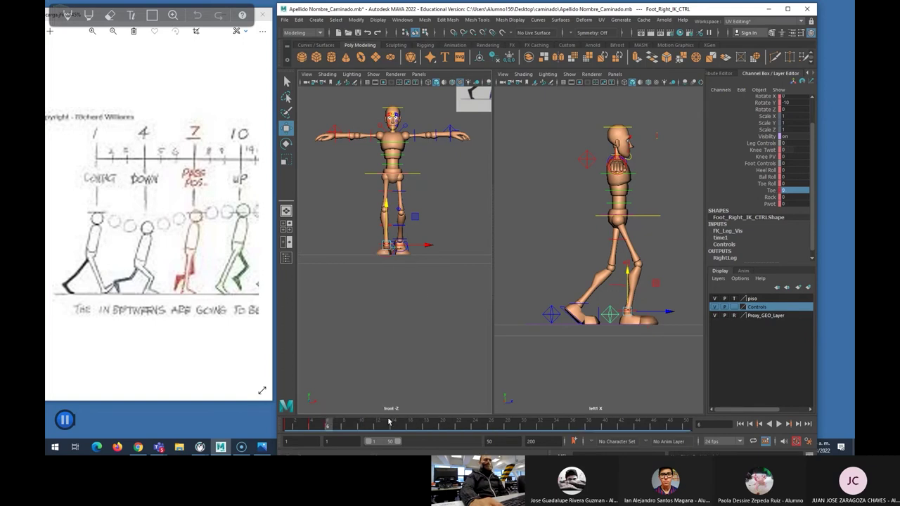
pyautogui.hotkey('alt', 'v')
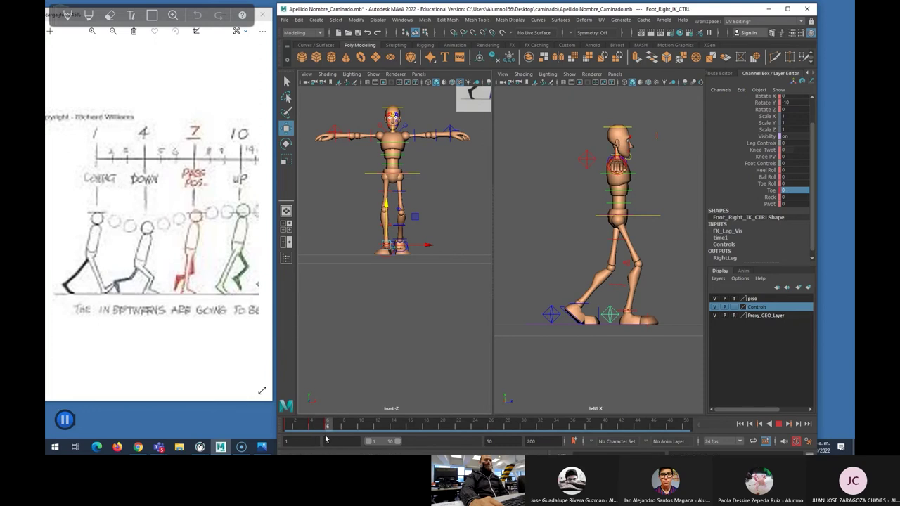
pyautogui.press('Escape')
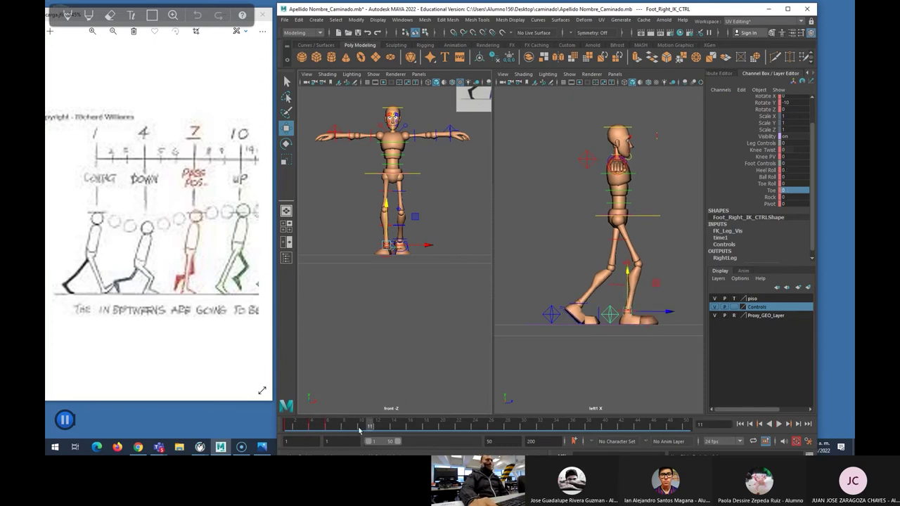
# Step: Raise the center root control to about Translate Y -0.1 at frame 7 and move it forward over the right foot for the passing position
pyautogui.moveTo(352, 427); pyautogui.dragTo(337, 429)
pyautogui.click(653, 216)
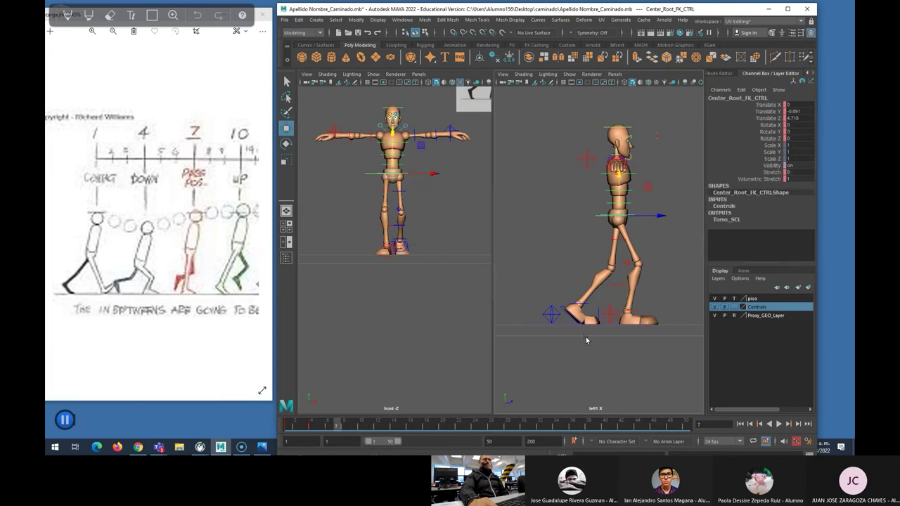
pyautogui.click(613, 319)
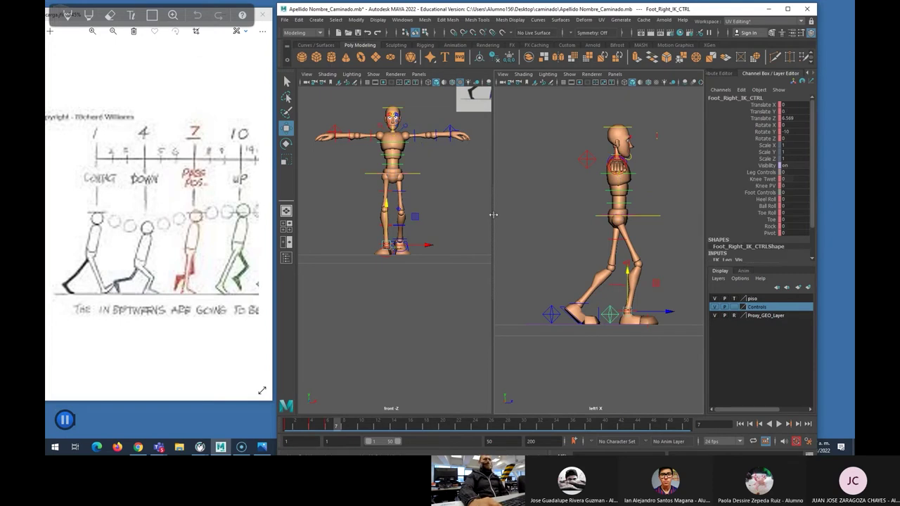
pyautogui.click(648, 216)
pyautogui.moveTo(620, 193); pyautogui.dragTo(673, 211)
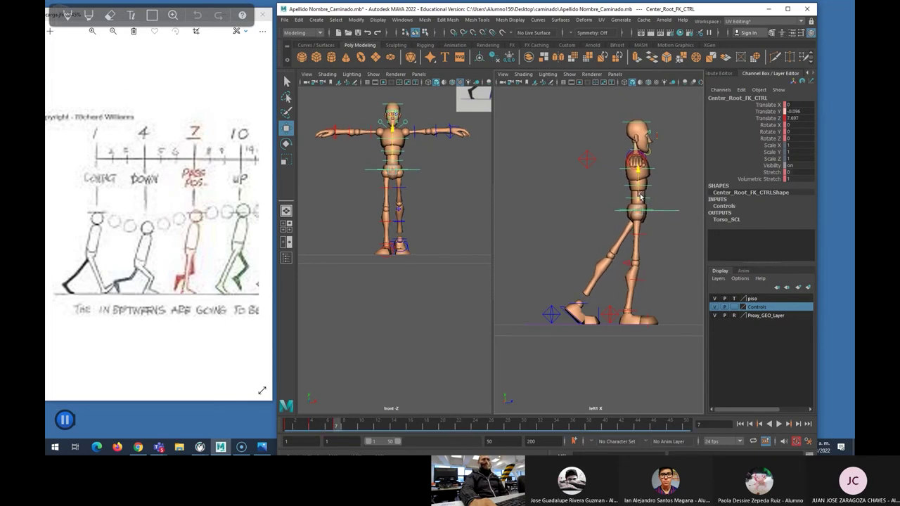
pyautogui.moveTo(640, 194); pyautogui.dragTo(639, 195)
pyautogui.moveTo(640, 198); pyautogui.dragTo(640, 197, button='middle')
# Step: Select the left foot control and detach the Animation Editors menu as a floating window over the side view
pyautogui.click(552, 315)
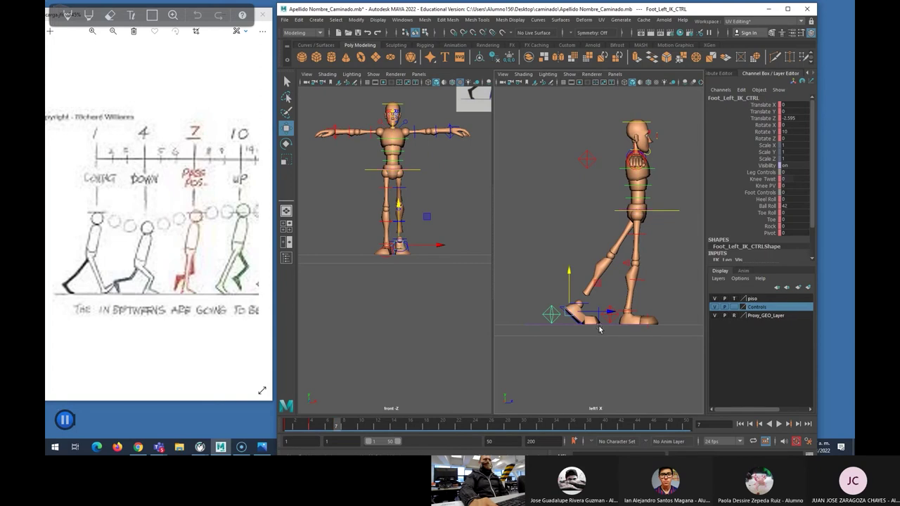
pyautogui.rightClick(308, 424)
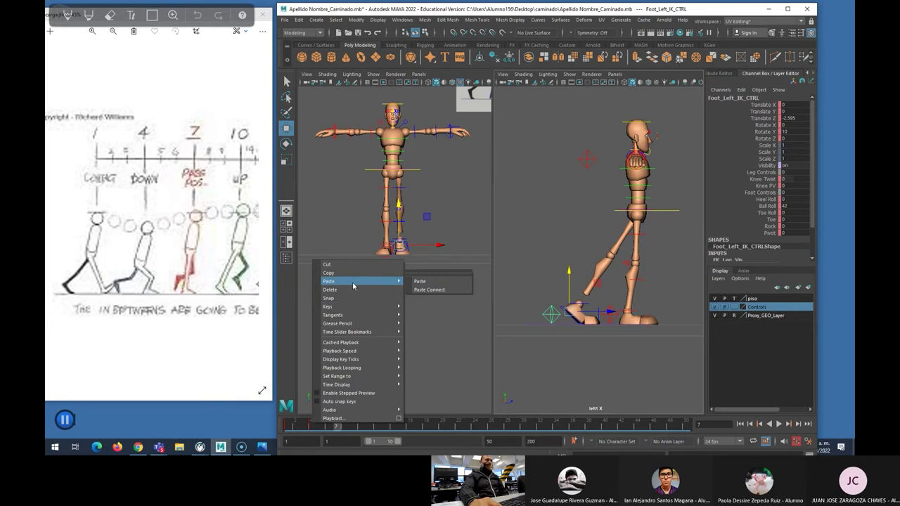
pyautogui.click(401, 19)
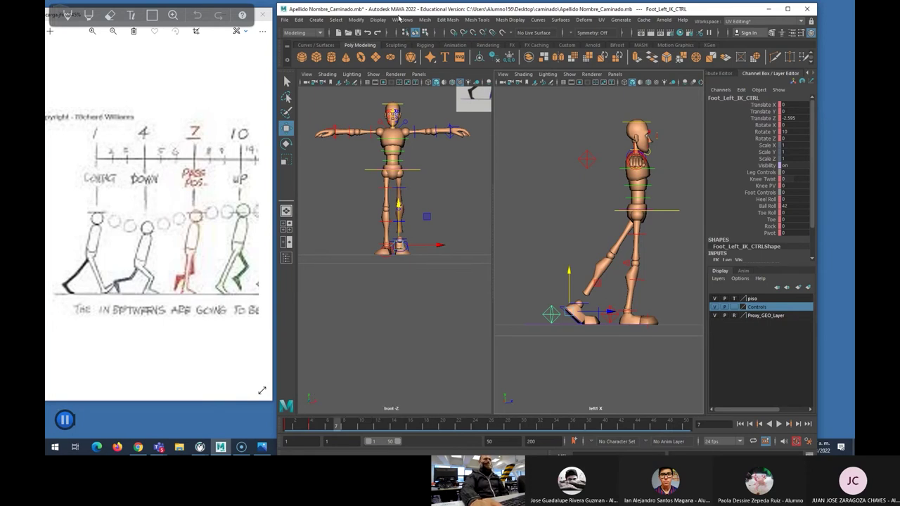
pyautogui.click(402, 20)
pyautogui.moveTo(425, 66)
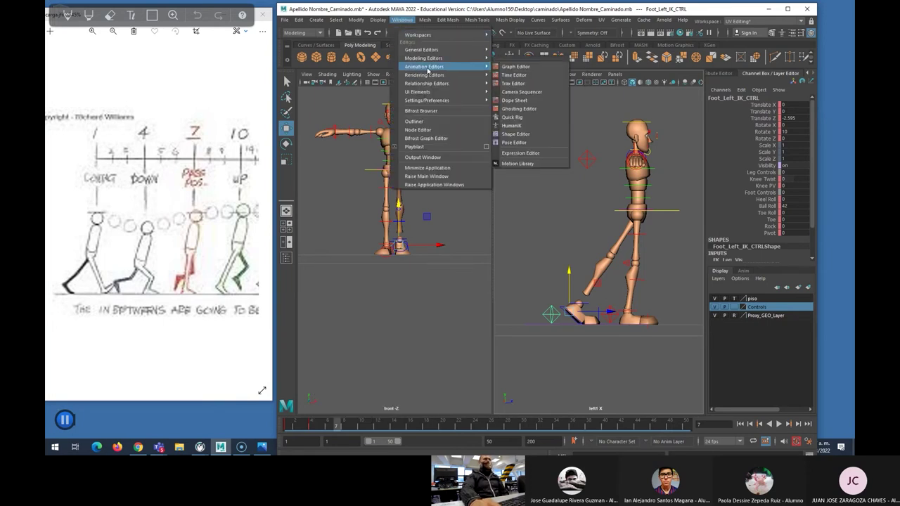
pyautogui.click(514, 66)
pyautogui.click(400, 99)
pyautogui.click(402, 20)
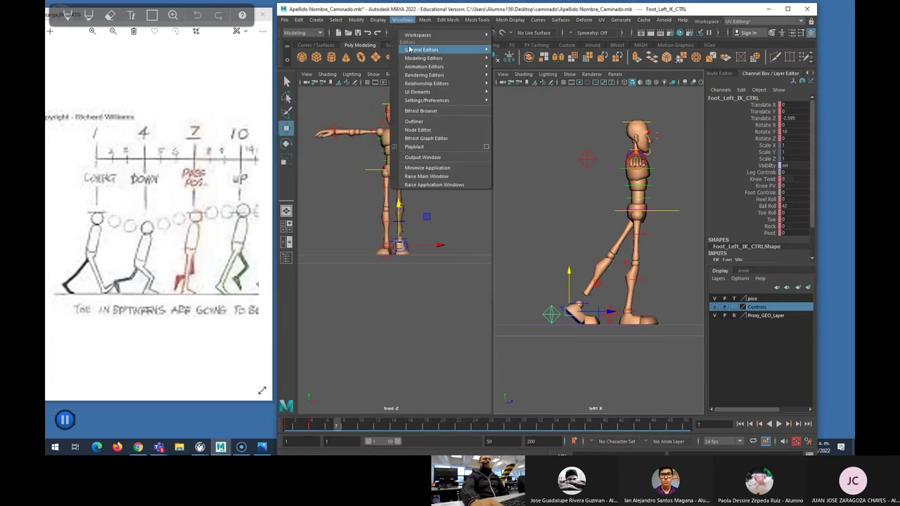
pyautogui.click(518, 64)
pyautogui.moveTo(519, 49); pyautogui.dragTo(627, 337)
# Step: Clear the selection and maximize the side view around the lower legs
pyautogui.scroll(5, 594, 340)
pyautogui.keyDown('alt'); pyautogui.moveTo(549, 302); pyautogui.dragTo(540, 168, button='middle'); pyautogui.keyUp('alt')
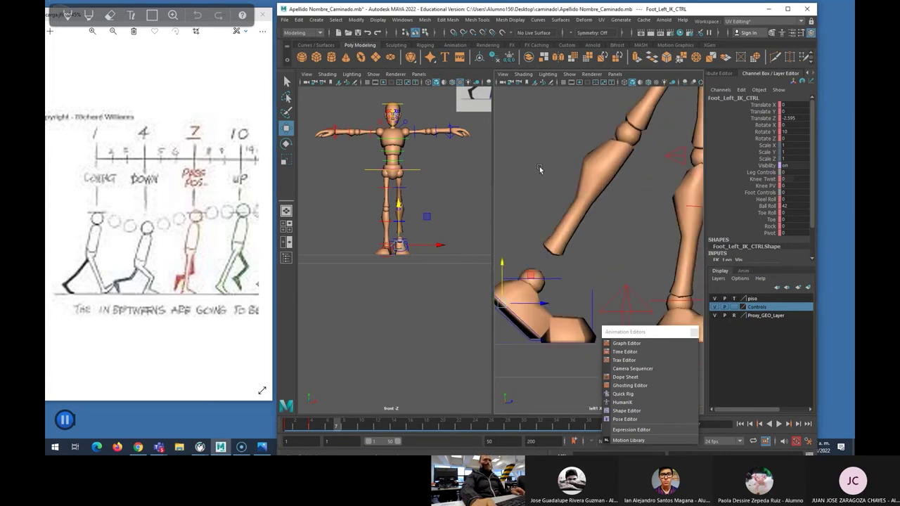
pyautogui.click(504, 215)
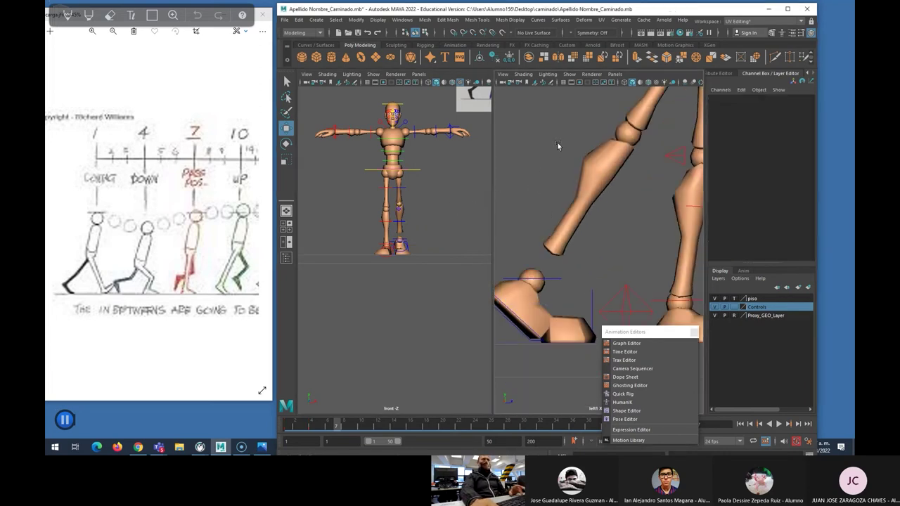
pyautogui.press('space')
pyautogui.scroll(-2, 472, 244)
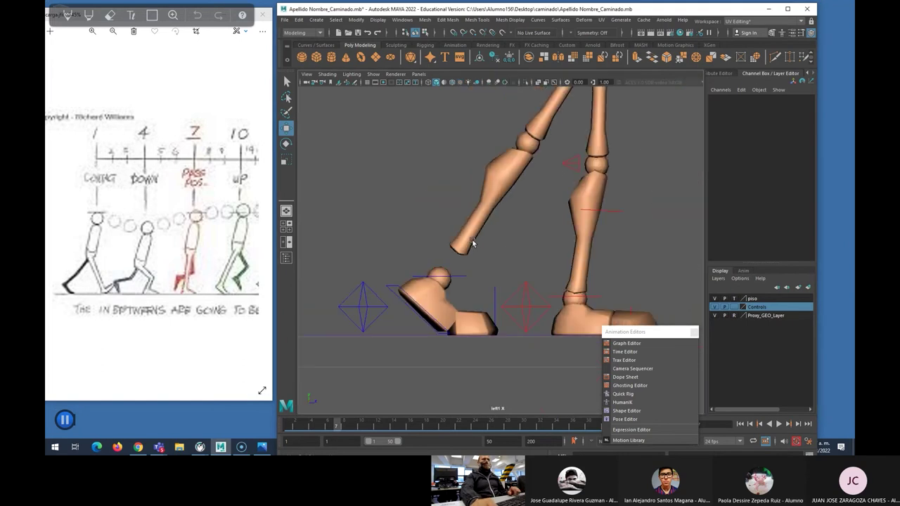
# Step: Place the floating Animation Editors menu below the feet, widen the main window over the reference image, and frame the left foot closely
pyautogui.moveTo(599, 328); pyautogui.dragTo(515, 349)
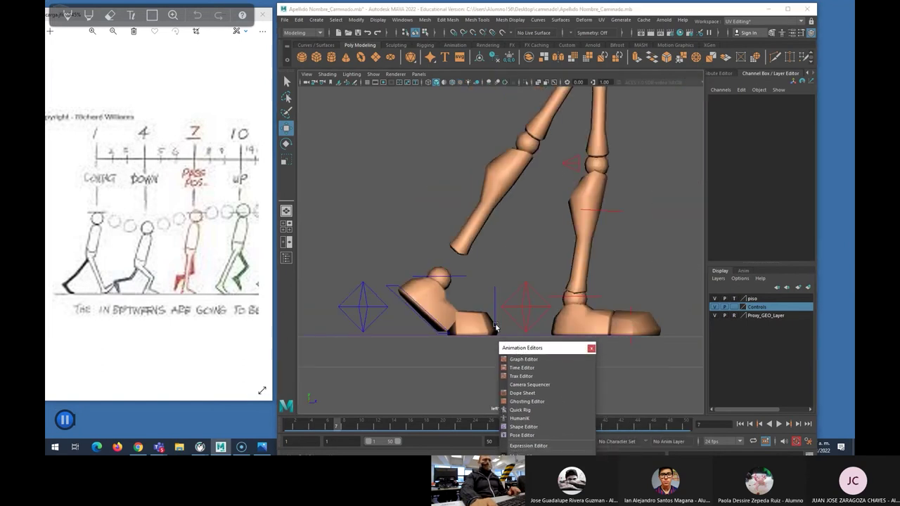
pyautogui.scroll(3, 496, 327)
pyautogui.press('space')
pyautogui.keyDown('alt'); pyautogui.moveTo(471, 317); pyautogui.dragTo(503, 207, button='middle'); pyautogui.keyUp('alt')
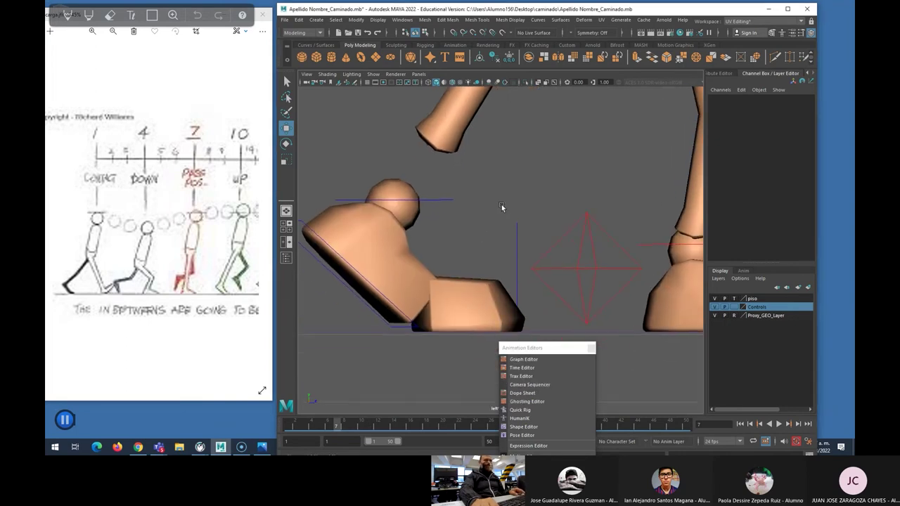
pyautogui.moveTo(509, 351); pyautogui.dragTo(530, 340)
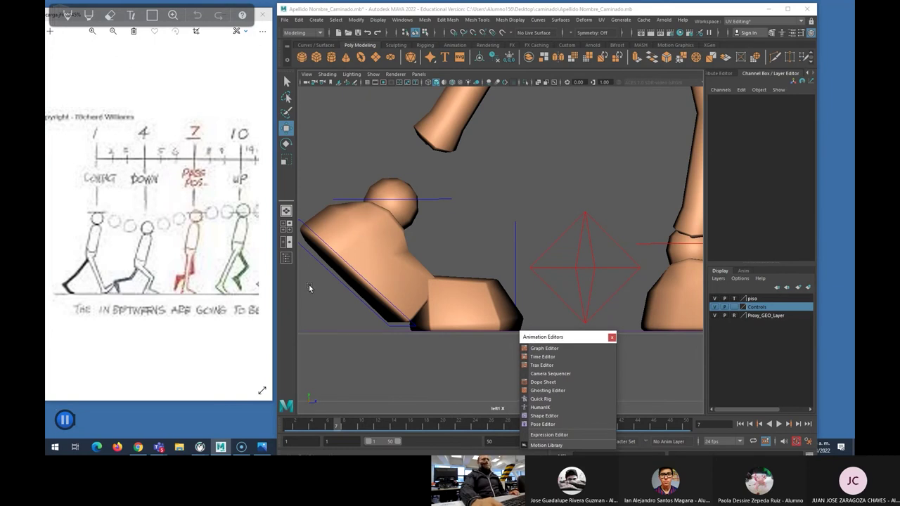
pyautogui.moveTo(279, 263); pyautogui.dragTo(258, 245)
pyautogui.scroll(-3, 301, 247)
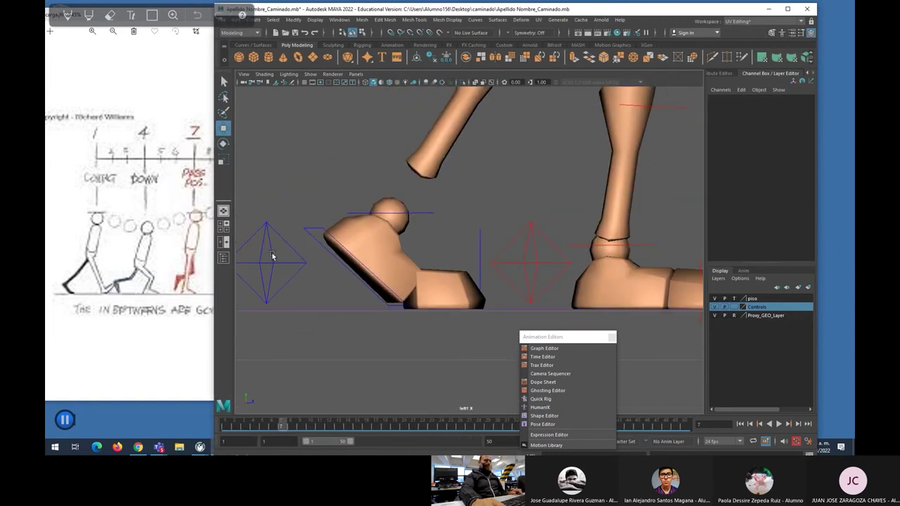
# Step: Select the left foot control and try lowering its Ball Roll to 37 at frame 7
pyautogui.click(273, 255)
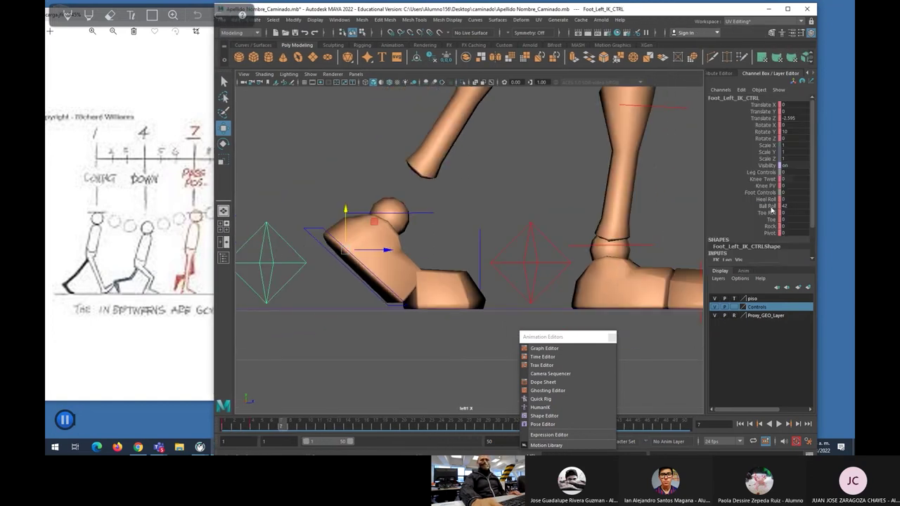
pyautogui.click(770, 206)
pyautogui.moveTo(547, 179); pyautogui.dragTo(524, 169, button='middle')
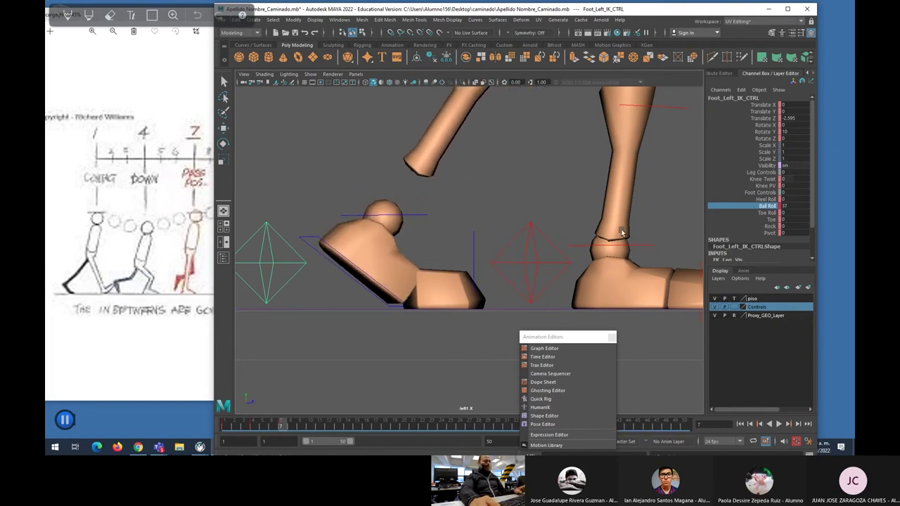
pyautogui.hotkey('ctrl', 'z')
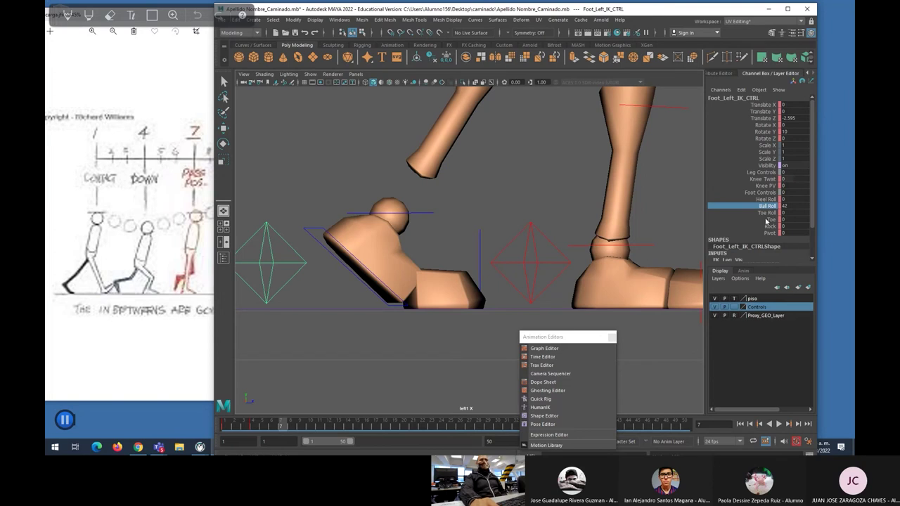
# Step: Try a left foot Toe Roll of 23.8 at frame 7, preview the motion, and undo the change
pyautogui.click(768, 213)
pyautogui.moveTo(490, 195); pyautogui.dragTo(600, 151, button='middle')
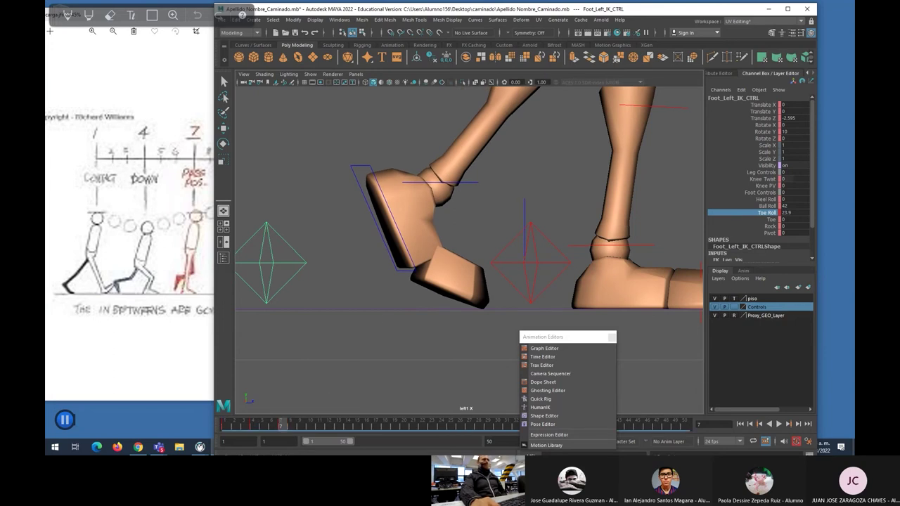
pyautogui.hotkey('alt', 'v')
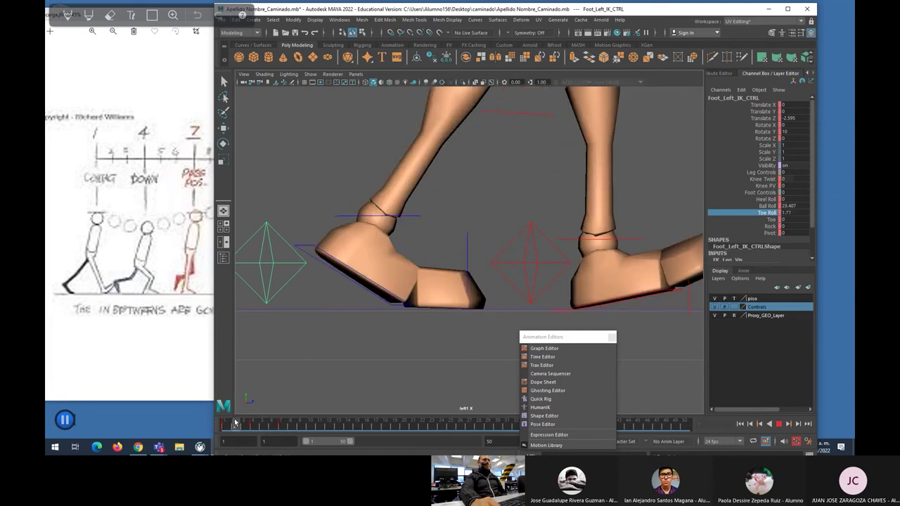
pyautogui.moveTo(221, 419); pyautogui.dragTo(271, 421)
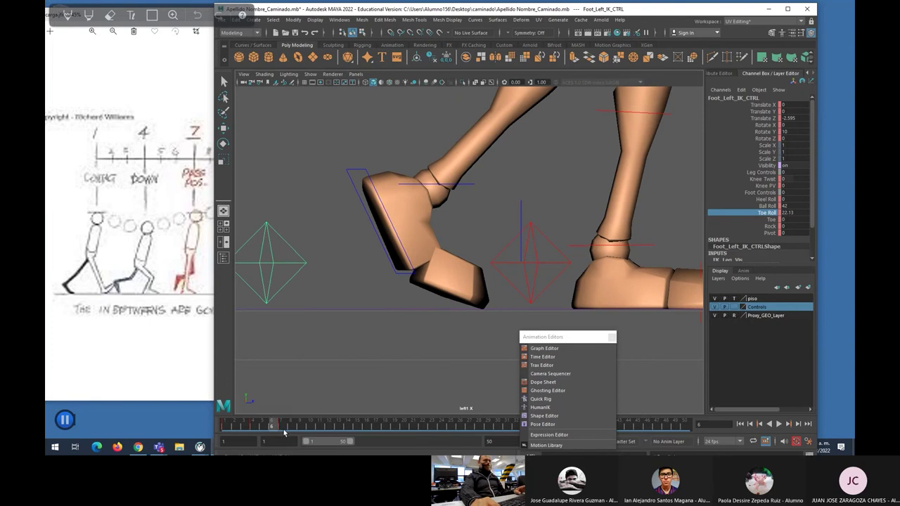
pyautogui.click(285, 432)
pyautogui.hotkey('ctrl', 'z')
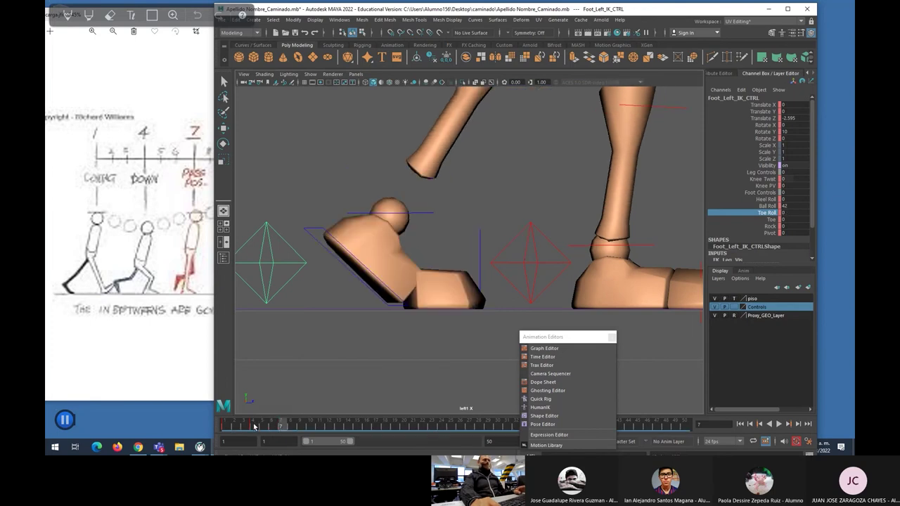
pyautogui.click(255, 426)
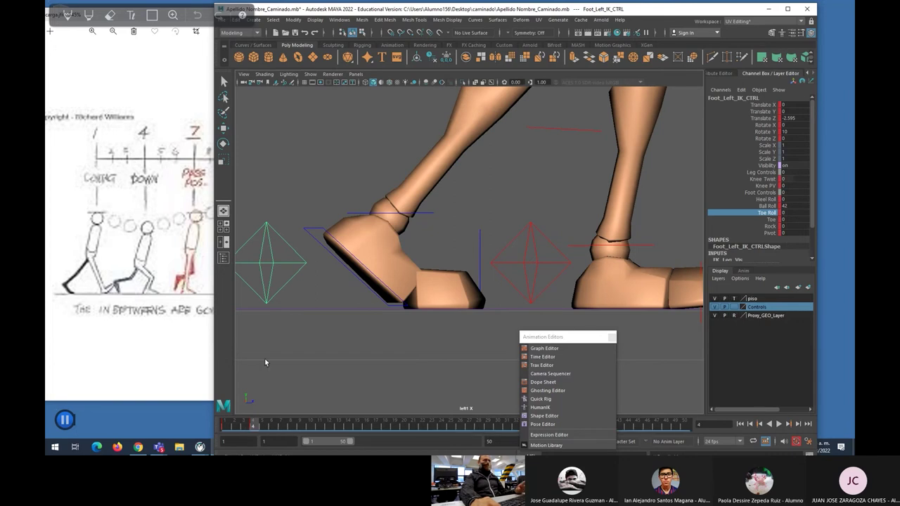
pyautogui.click(280, 428)
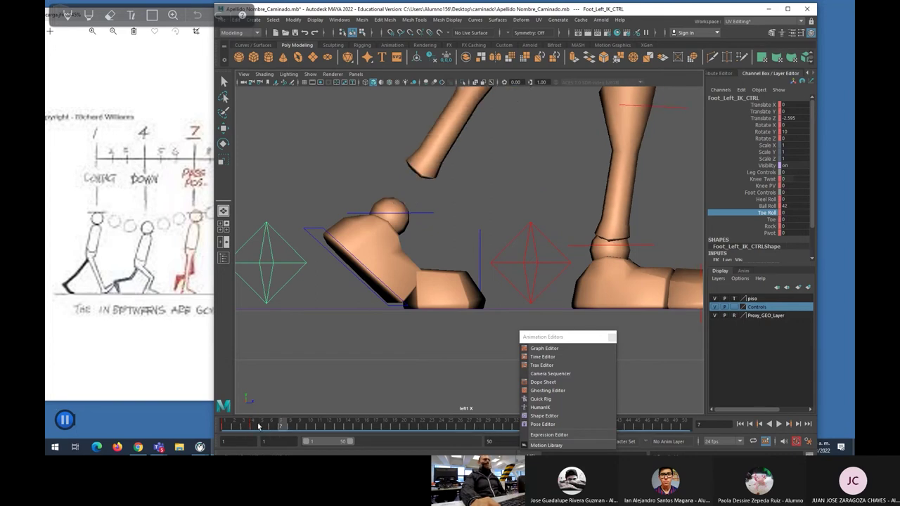
# Step: Set the left foot control's Ball Roll and Toe Roll both to 35 at frame 7, and scrub the timeline to check the lift
pyautogui.moveTo(478, 182); pyautogui.dragTo(773, 171, button='middle')
pyautogui.click(767, 205)
pyautogui.moveTo(551, 181); pyautogui.dragTo(513, 171, button='middle')
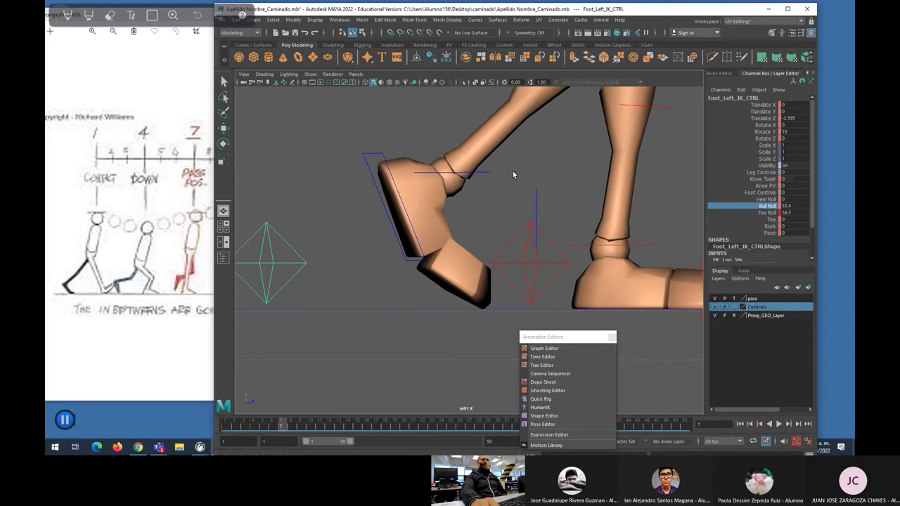
pyautogui.click(786, 205)
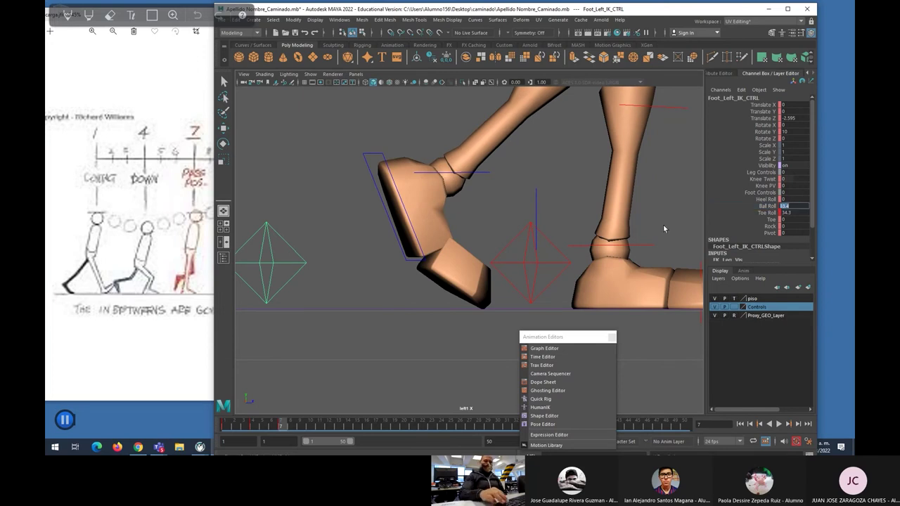
pyautogui.write('35')
pyautogui.press('Tab')
pyautogui.write('35')
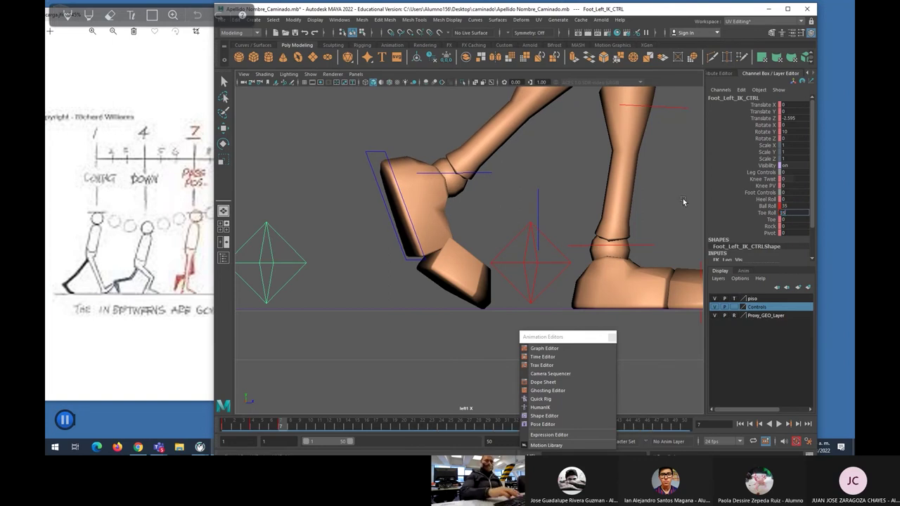
pyautogui.press('Return')
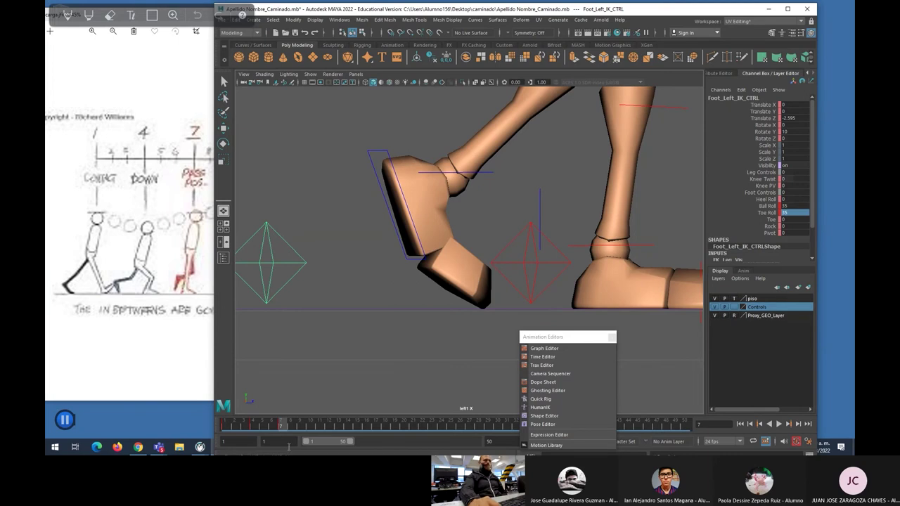
pyautogui.moveTo(279, 426); pyautogui.dragTo(245, 427)
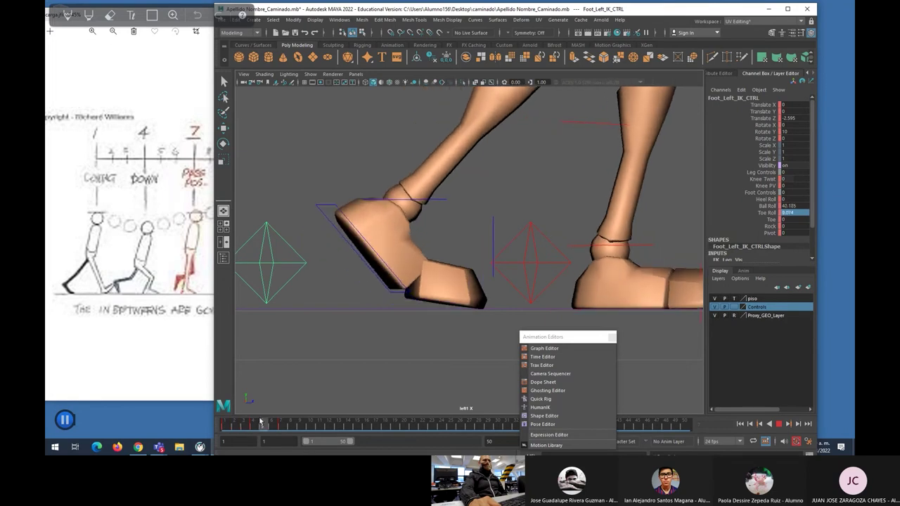
pyautogui.moveTo(226, 422); pyautogui.dragTo(263, 427)
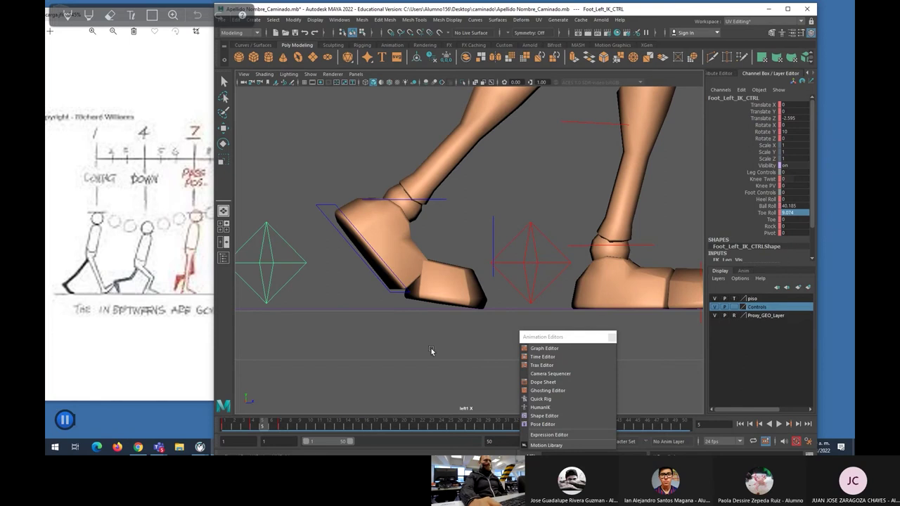
pyautogui.moveTo(265, 424)
pyautogui.mouseDown()
pyautogui.moveTo(285, 425)
pyautogui.moveTo(257, 426)
pyautogui.moveTo(272, 425)
pyautogui.mouseUp()
# Step: Move the center root control forward to about Translate Z 8.63 at frame 7
pyautogui.scroll(-9, 548, 253)
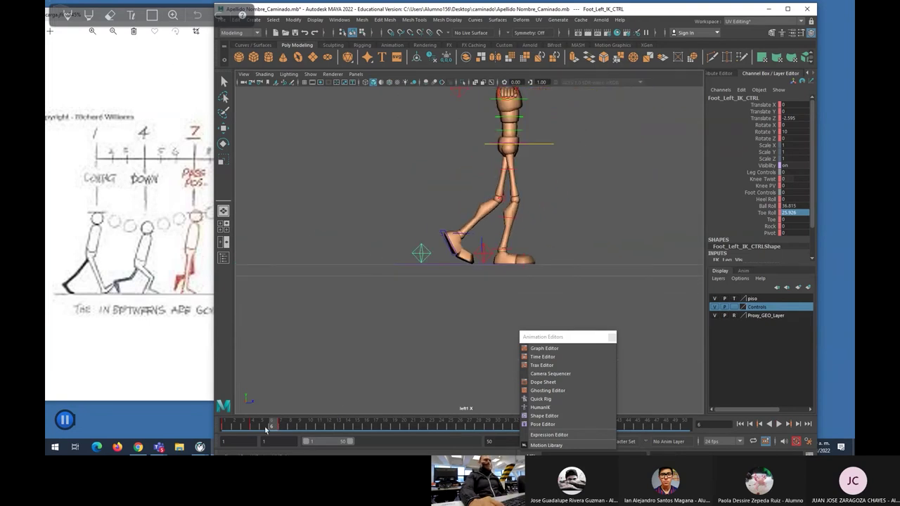
pyautogui.moveTo(266, 426); pyautogui.dragTo(286, 424)
pyautogui.click(551, 144)
pyautogui.press('w')
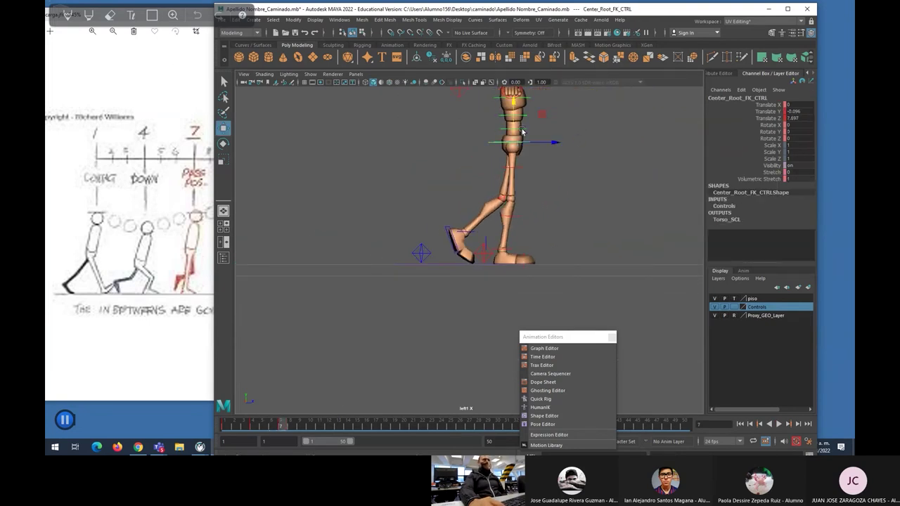
pyautogui.moveTo(541, 143); pyautogui.dragTo(601, 138)
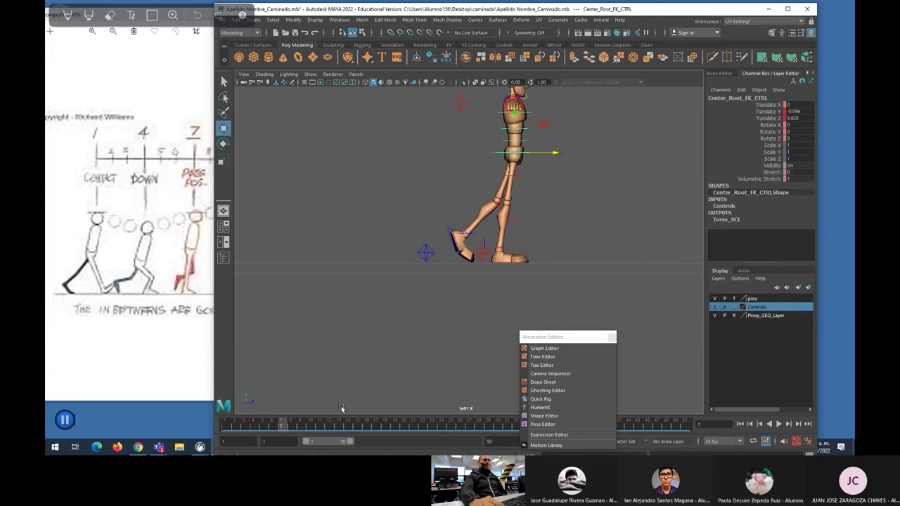
# Step: Preview the walk, go to frame 10, and shift the Maya window to uncover the chart's Up pose
pyautogui.hotkey('alt', 'v')
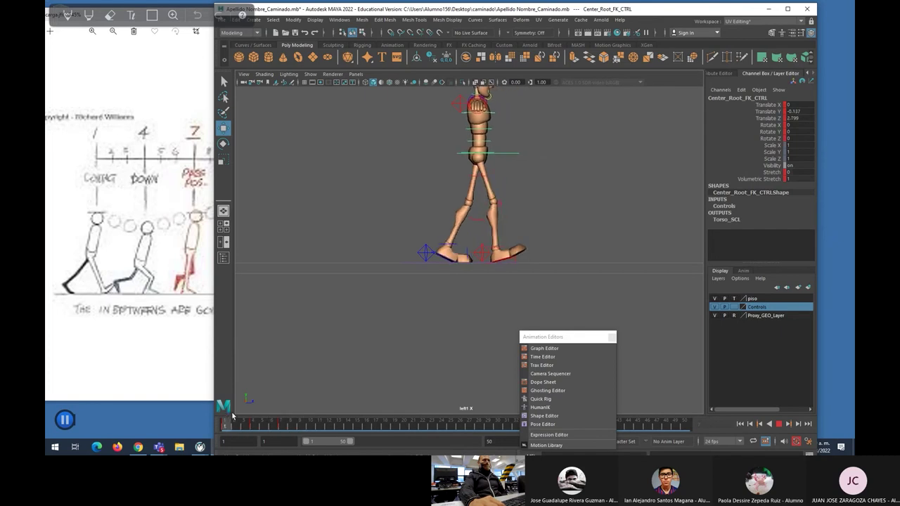
pyautogui.click(310, 423)
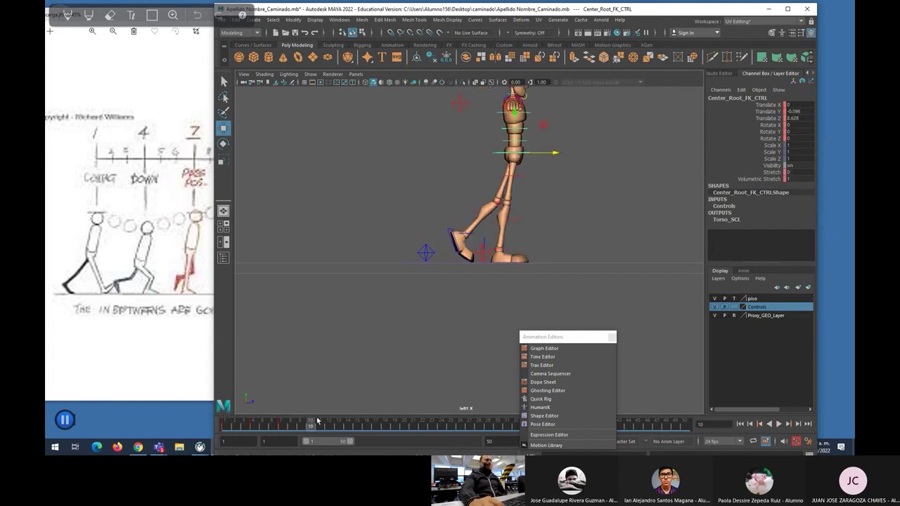
pyautogui.moveTo(327, 14)
pyautogui.mouseDown()
pyautogui.moveTo(400, 5)
pyautogui.moveTo(383, 13)
pyautogui.mouseUp()
pyautogui.moveTo(467, 9); pyautogui.dragTo(413, 9)
pyautogui.moveTo(346, 8); pyautogui.dragTo(391, 12)
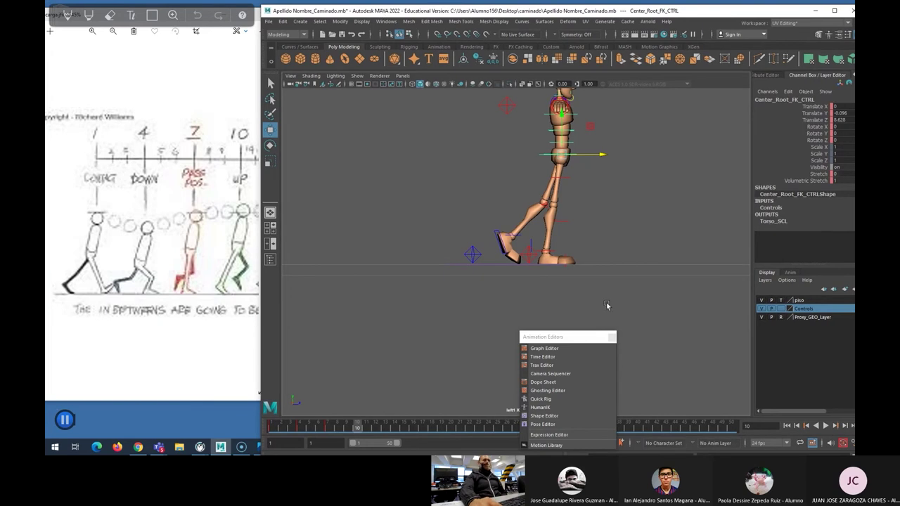
# Step: Try small Heel Roll, Ball Roll and Toe Roll changes on the right foot control at frame 10, undoing them
pyautogui.click(528, 258)
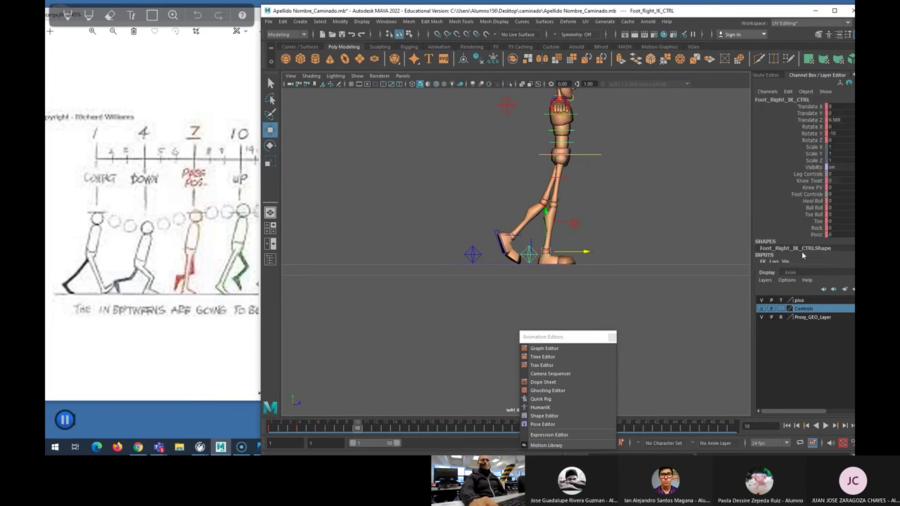
pyautogui.click(816, 202)
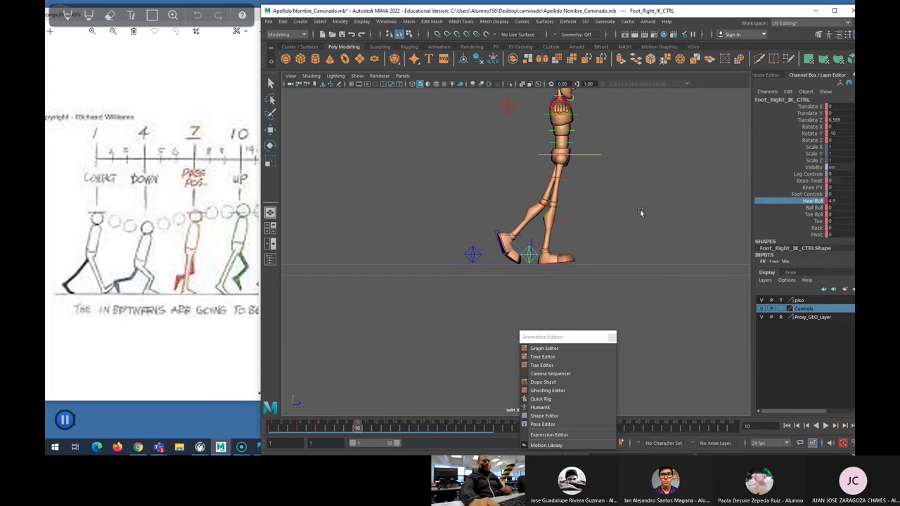
pyautogui.click(813, 208)
pyautogui.moveTo(609, 208)
pyautogui.mouseDown(button='middle')
pyautogui.moveTo(627, 206)
pyautogui.moveTo(595, 216)
pyautogui.moveTo(602, 219)
pyautogui.mouseUp(button='middle')
pyautogui.hotkey('ctrl', 'z')
pyautogui.click(810, 216)
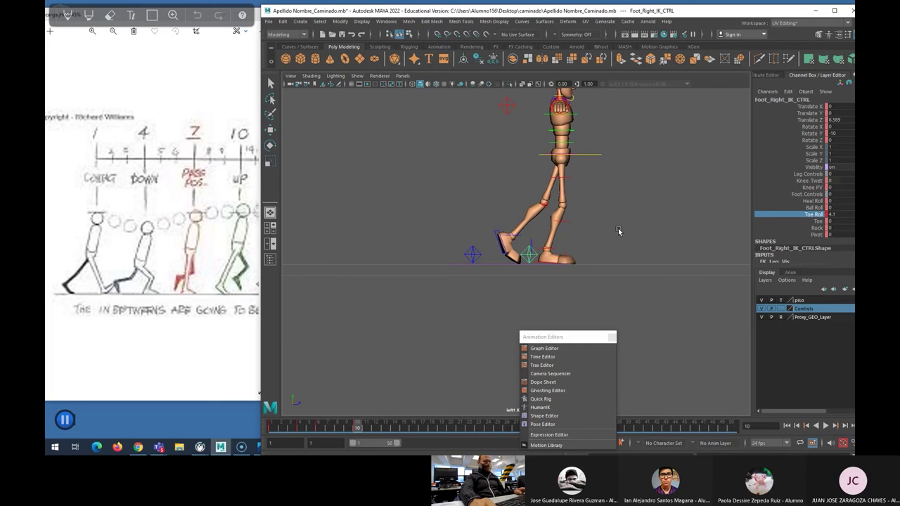
pyautogui.hotkey('ctrl', 'z')
# Step: Check both foot controls at frame 1, and set the right foot control's Ball Roll to 5 at frame 10
pyautogui.moveTo(351, 429); pyautogui.dragTo(272, 427)
pyautogui.click(478, 258)
pyautogui.press('w')
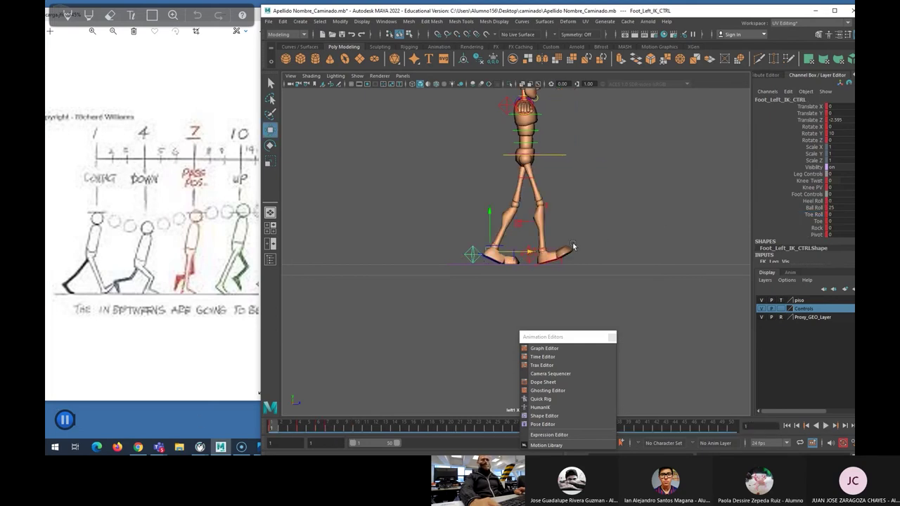
pyautogui.click(527, 259)
pyautogui.hotkey('alt', 'v')
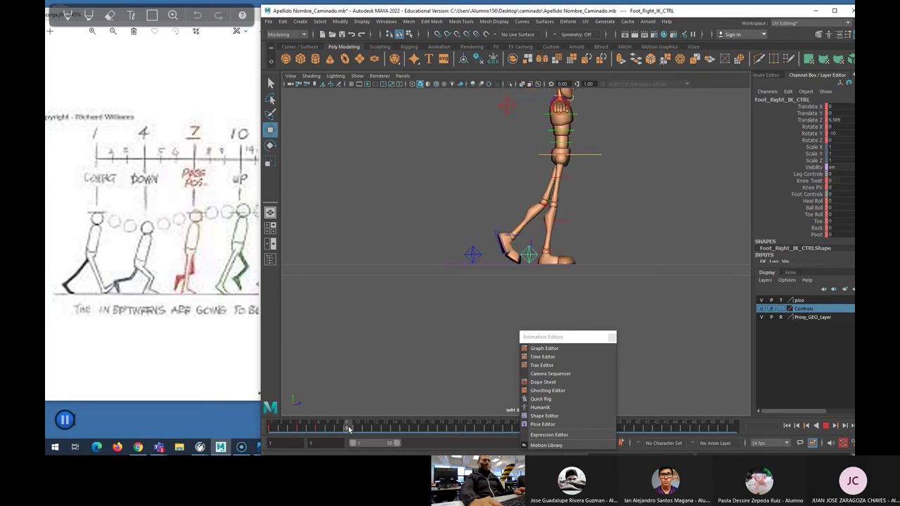
pyautogui.click(361, 429)
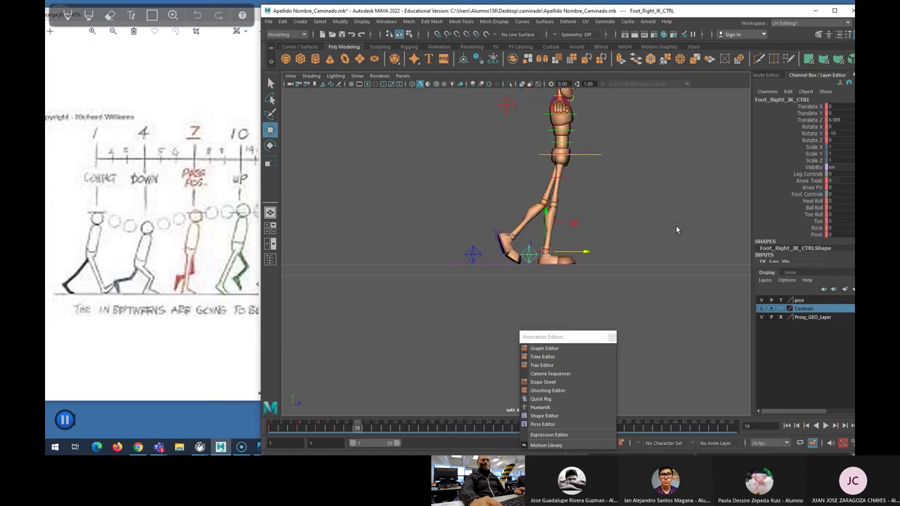
pyautogui.click(814, 208)
pyautogui.moveTo(629, 225); pyautogui.dragTo(657, 219, button='middle')
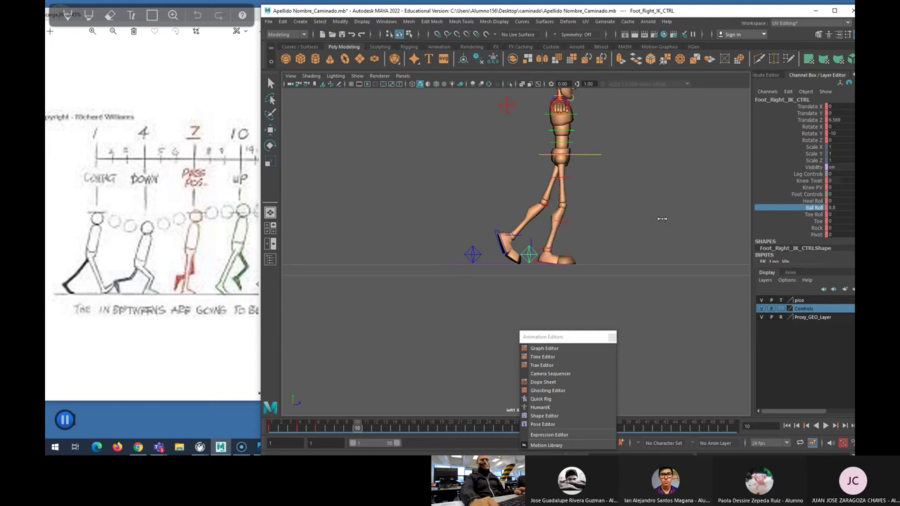
pyautogui.click(837, 208)
pyautogui.write('5')
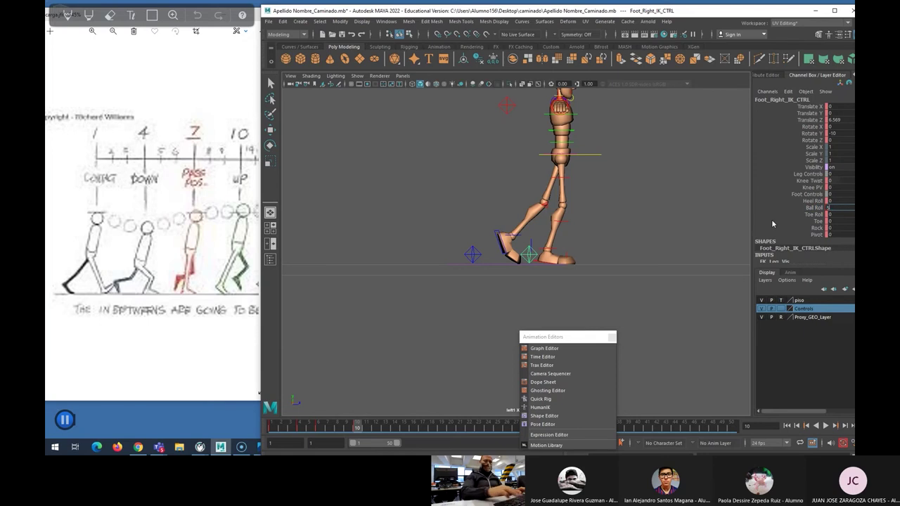
pyautogui.press('Return')
# Step: Raise the center root control to Translate Y 0.11 and move it forward to about Translate Z 9.18 at frame 10
pyautogui.click(586, 156)
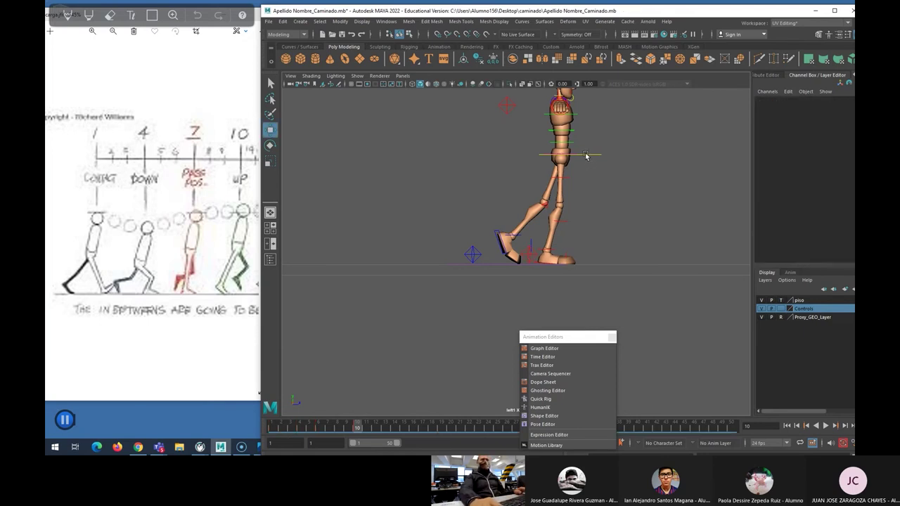
pyautogui.click(586, 154)
pyautogui.moveTo(561, 123); pyautogui.dragTo(563, 121)
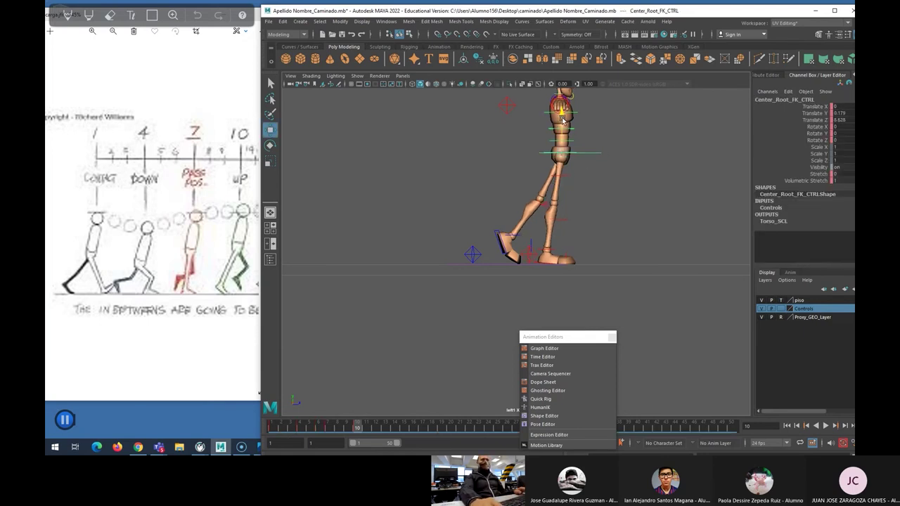
pyautogui.moveTo(593, 154); pyautogui.dragTo(591, 156)
pyautogui.moveTo(591, 155); pyautogui.dragTo(592, 154)
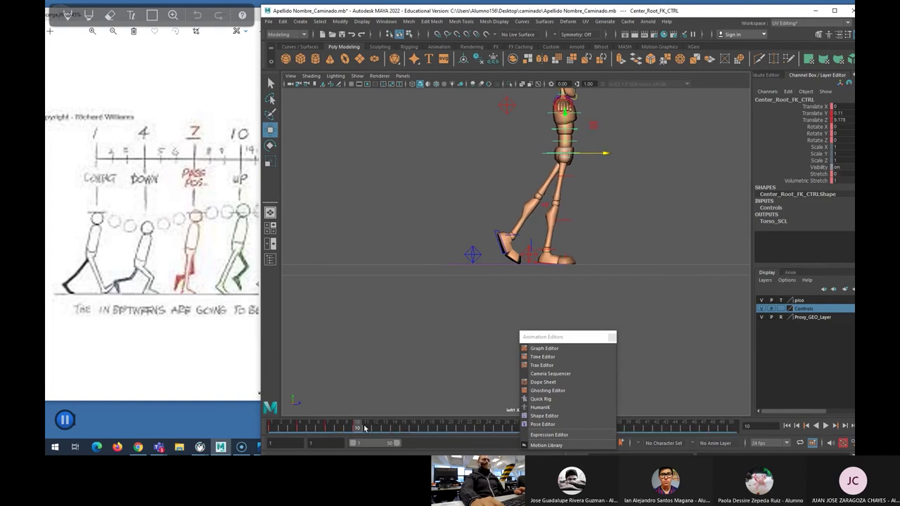
# Step: Select the left foot control, align the floating Animation Editors menu's corner with the left toe tip, and scrub back through the earlier frames
pyautogui.click(472, 255)
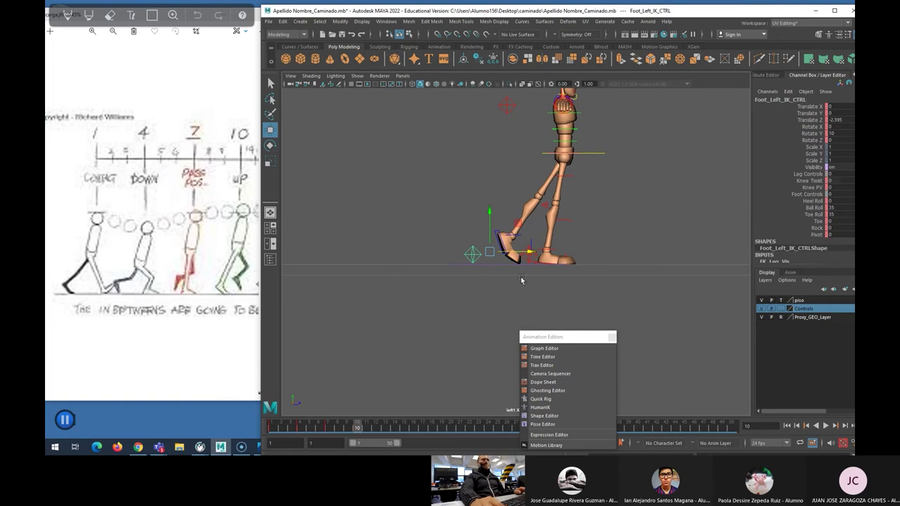
pyautogui.moveTo(547, 337); pyautogui.dragTo(539, 271)
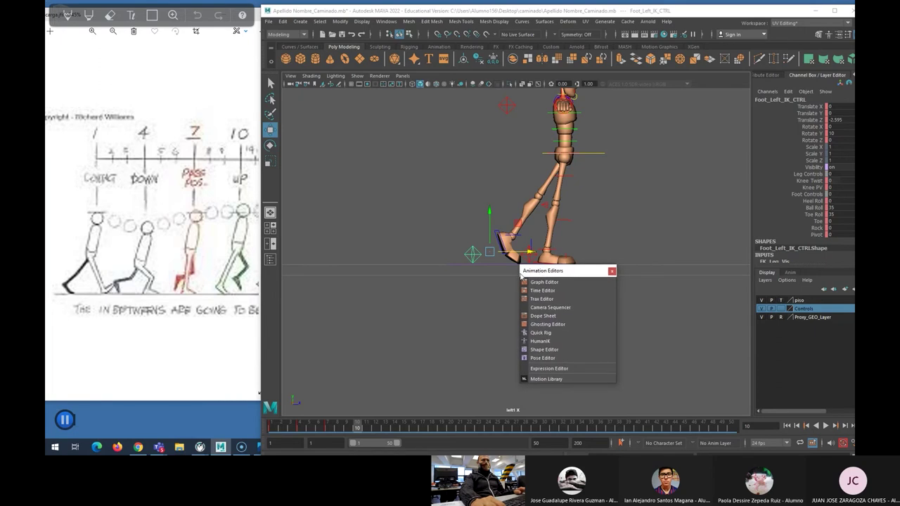
pyautogui.moveTo(358, 429); pyautogui.dragTo(302, 406)
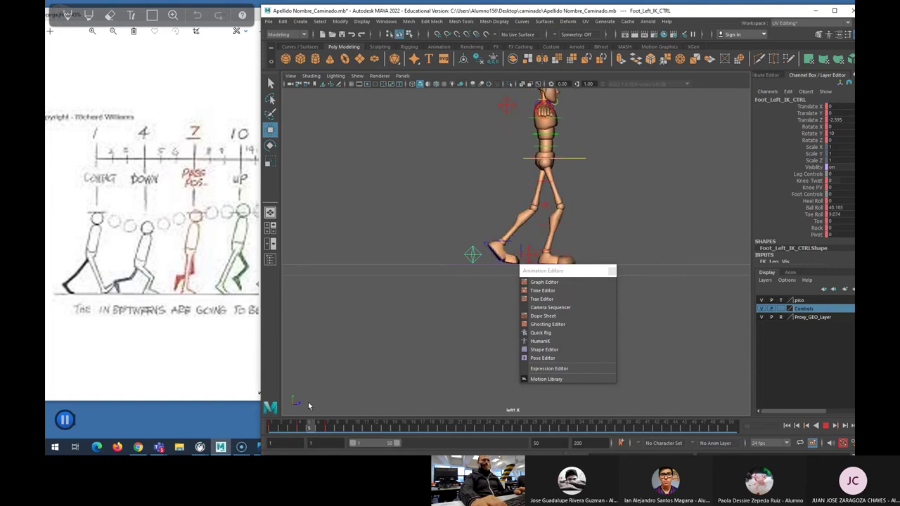
# Step: Play back the walk, return to frame 10, and move the left foot control to Translate Y 0.55 and about Translate Z 6.48
pyautogui.hotkey('alt', 'v')
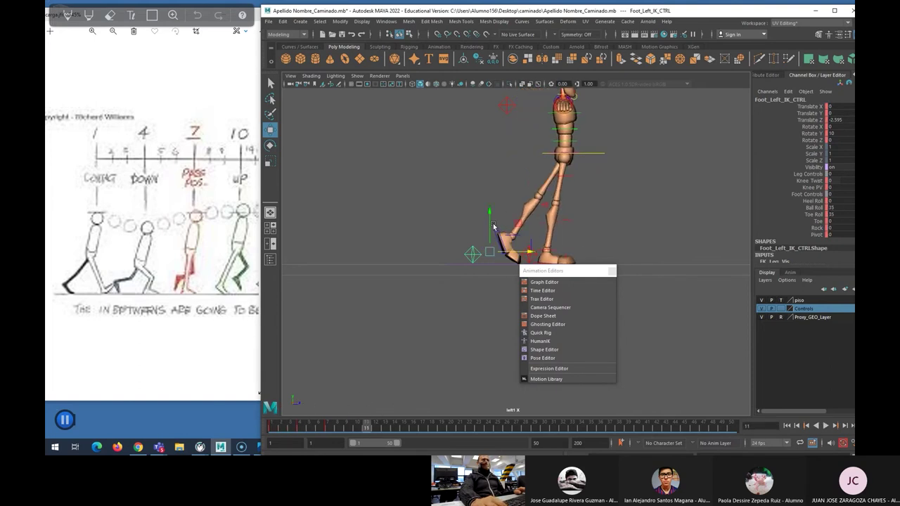
pyautogui.hotkey('alt', 'v')
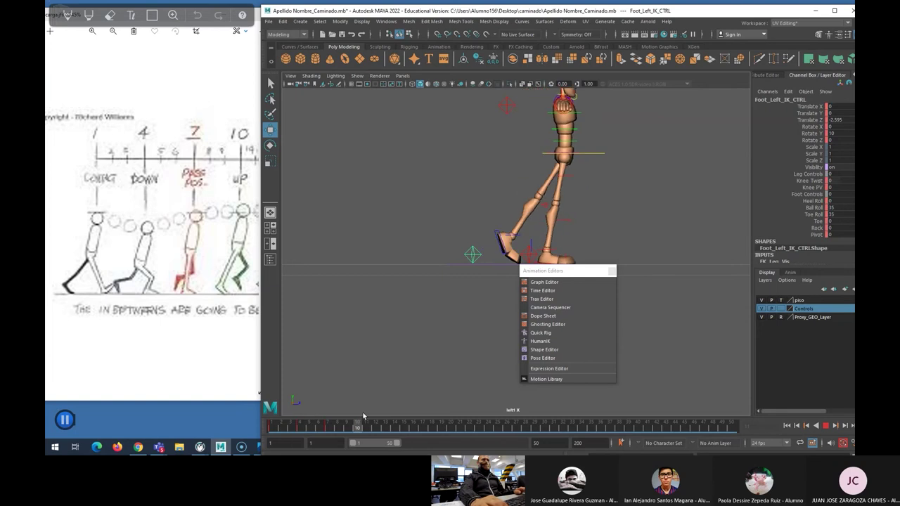
pyautogui.hotkey('alt', 'v')
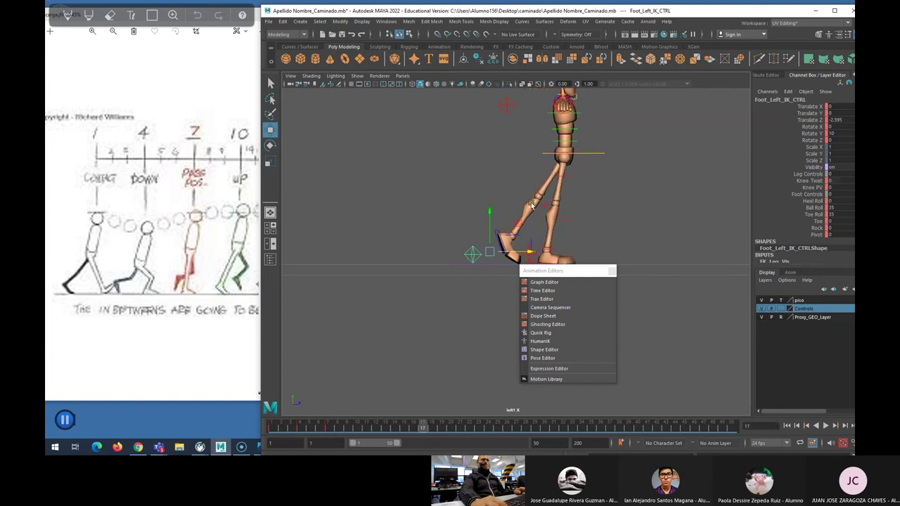
pyautogui.moveTo(431, 426); pyautogui.dragTo(357, 426)
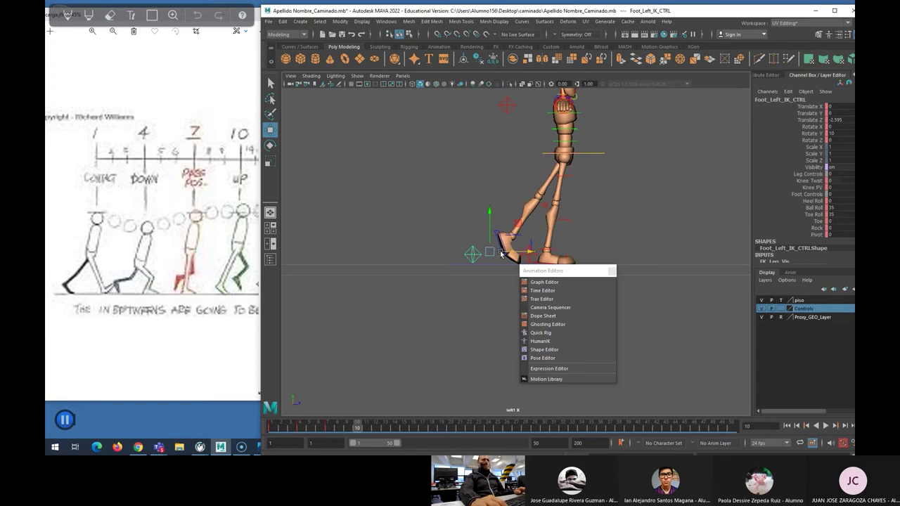
pyautogui.moveTo(503, 254)
pyautogui.mouseDown()
pyautogui.moveTo(526, 250)
pyautogui.moveTo(549, 229)
pyautogui.moveTo(537, 252)
pyautogui.moveTo(474, 246)
pyautogui.moveTo(545, 242)
pyautogui.moveTo(496, 239)
pyautogui.moveTo(516, 242)
pyautogui.moveTo(507, 244)
pyautogui.mouseUp()
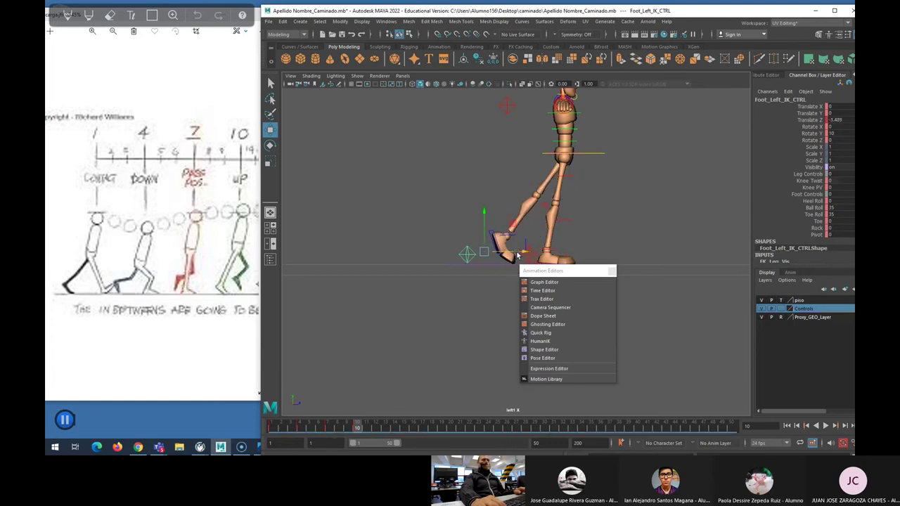
pyautogui.moveTo(523, 251); pyautogui.dragTo(587, 246)
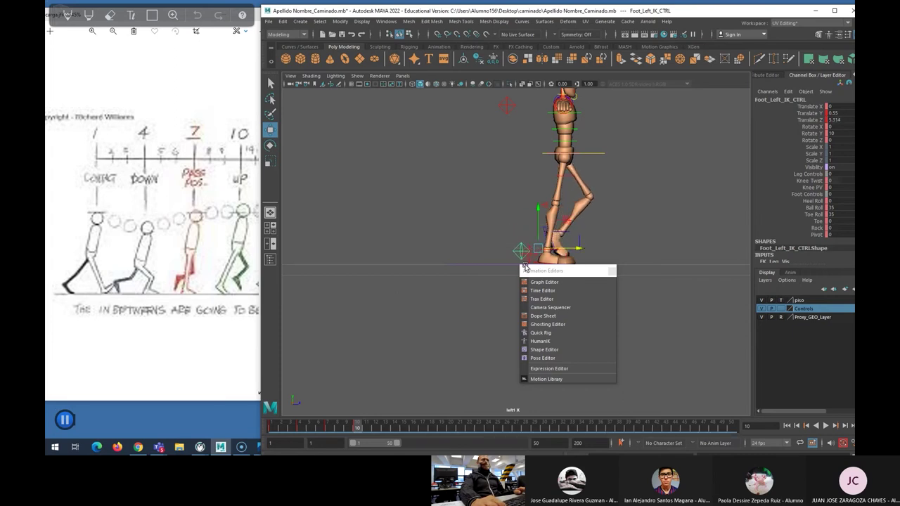
pyautogui.moveTo(575, 250); pyautogui.dragTo(583, 250)
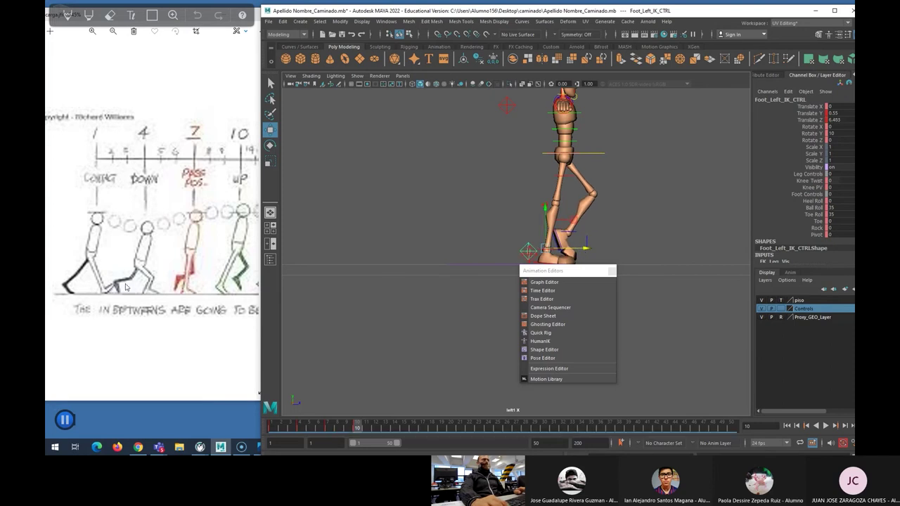
# Step: Bring the reference chart's frame 13 and 16 poses into view, and check the left foot's position between frames 10 and 7
pyautogui.moveTo(222, 269); pyautogui.dragTo(118, 270)
pyautogui.moveTo(578, 276); pyautogui.dragTo(599, 314)
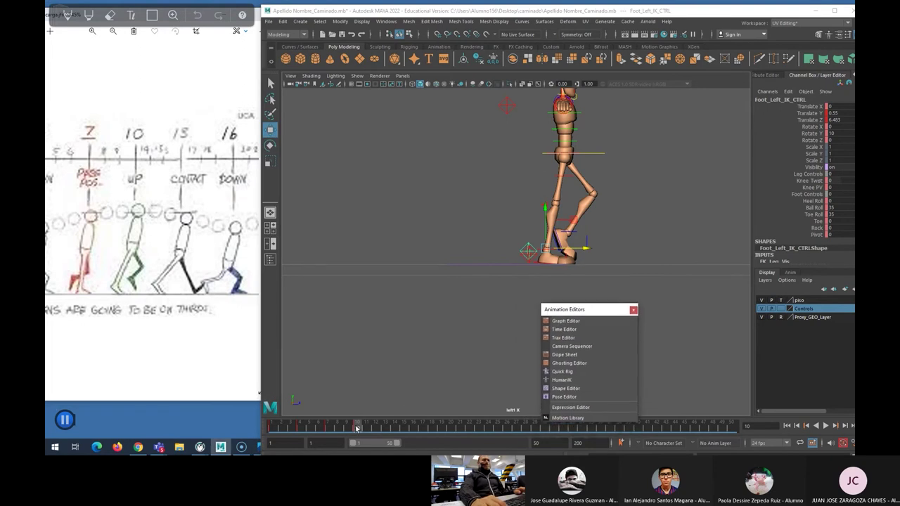
pyautogui.hotkey('alt', 'v')
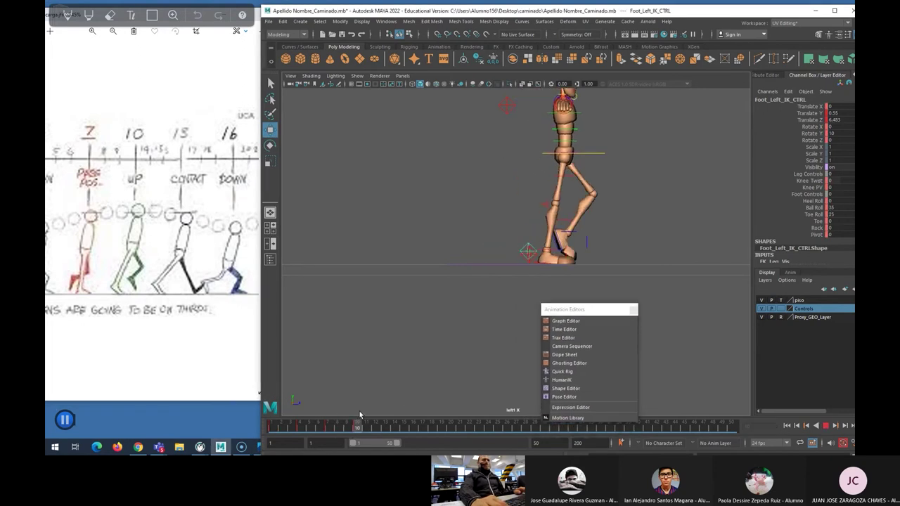
pyautogui.moveTo(328, 420); pyautogui.dragTo(329, 420)
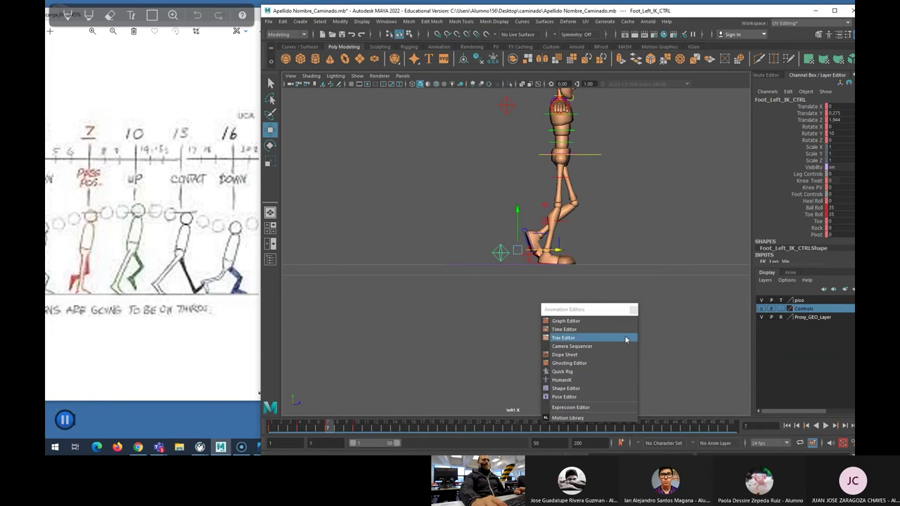
pyautogui.moveTo(590, 311); pyautogui.dragTo(549, 290)
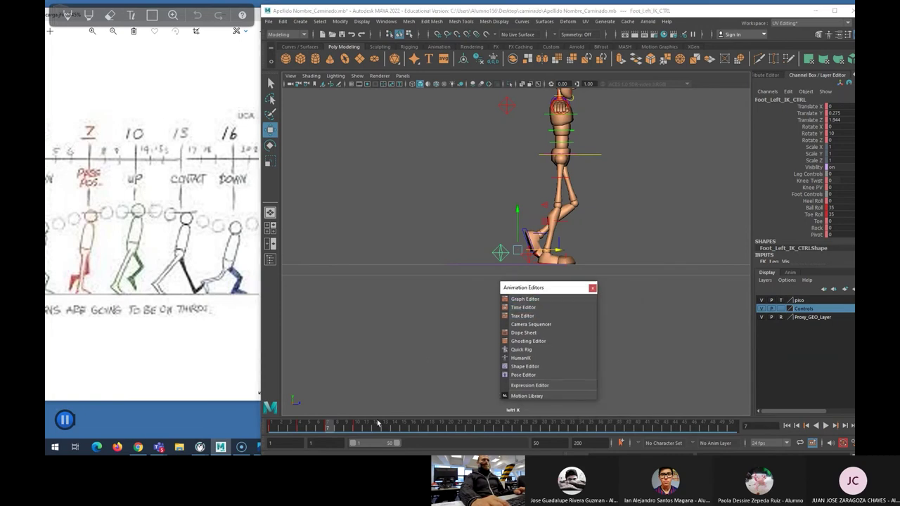
pyautogui.moveTo(345, 429)
pyautogui.mouseDown()
pyautogui.moveTo(301, 426)
pyautogui.moveTo(344, 422)
pyautogui.moveTo(302, 427)
pyautogui.moveTo(328, 428)
pyautogui.mouseUp()
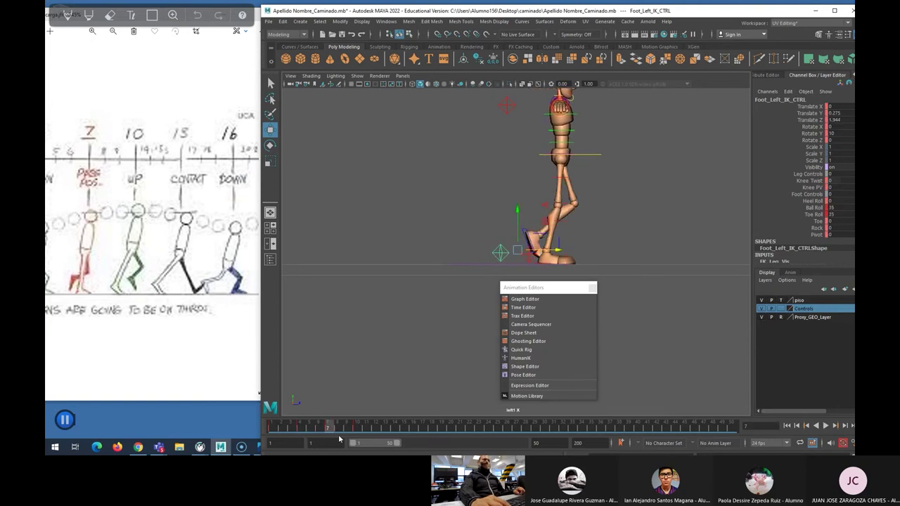
pyautogui.moveTo(327, 424)
pyautogui.mouseDown()
pyautogui.moveTo(309, 426)
pyautogui.moveTo(322, 425)
pyautogui.moveTo(308, 417)
pyautogui.moveTo(329, 420)
pyautogui.mouseUp()
# Step: Copy the left foot control's Translate Z value of -2.595 from frame 4 to frame 7
pyautogui.click(820, 113)
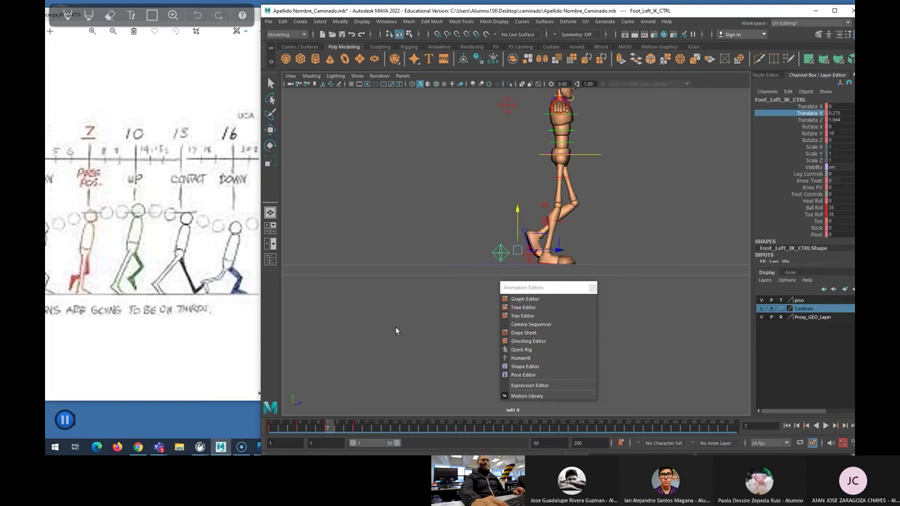
pyautogui.moveTo(329, 426); pyautogui.dragTo(301, 429)
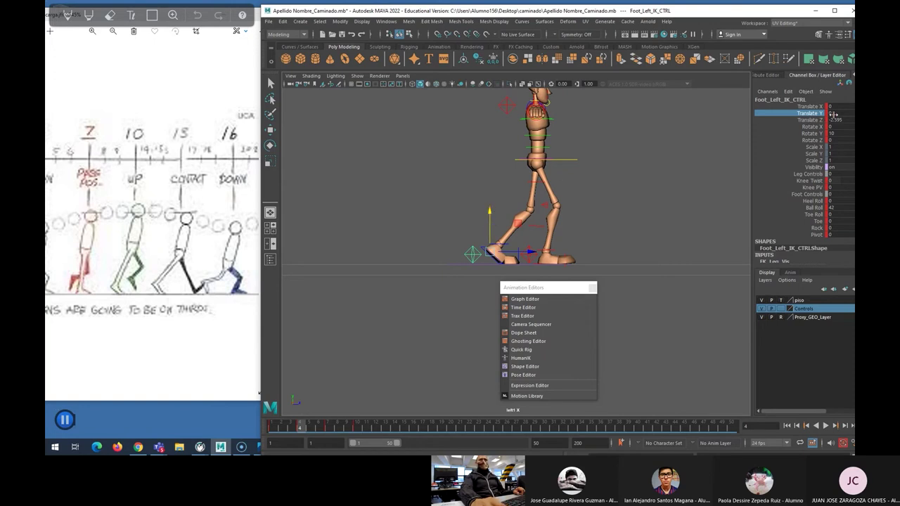
pyautogui.moveTo(313, 427)
pyautogui.mouseDown()
pyautogui.moveTo(336, 427)
pyautogui.moveTo(301, 429)
pyautogui.mouseUp()
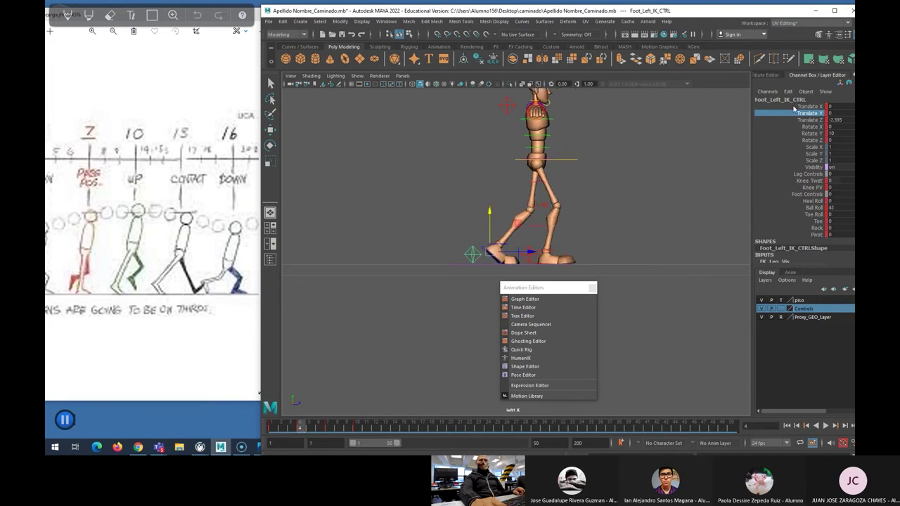
pyautogui.click(846, 121)
pyautogui.hotkey('ctrl', 'c')
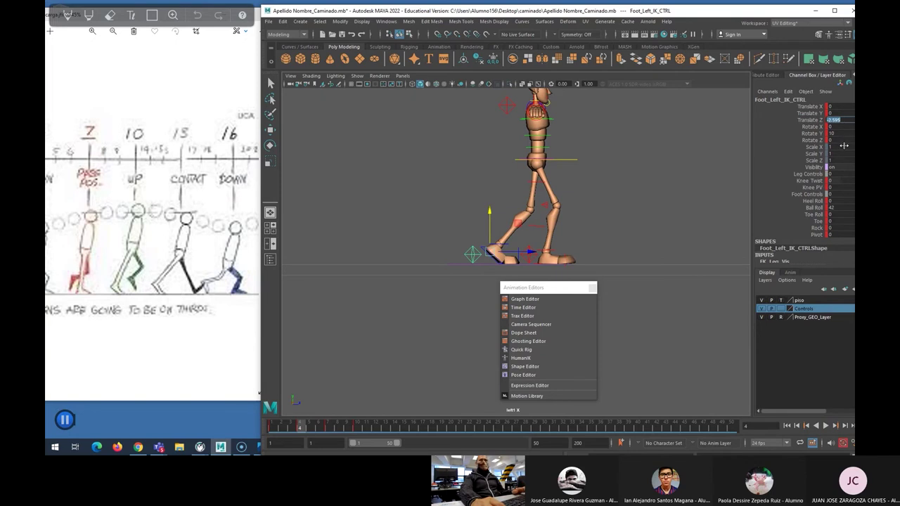
pyautogui.click(328, 428)
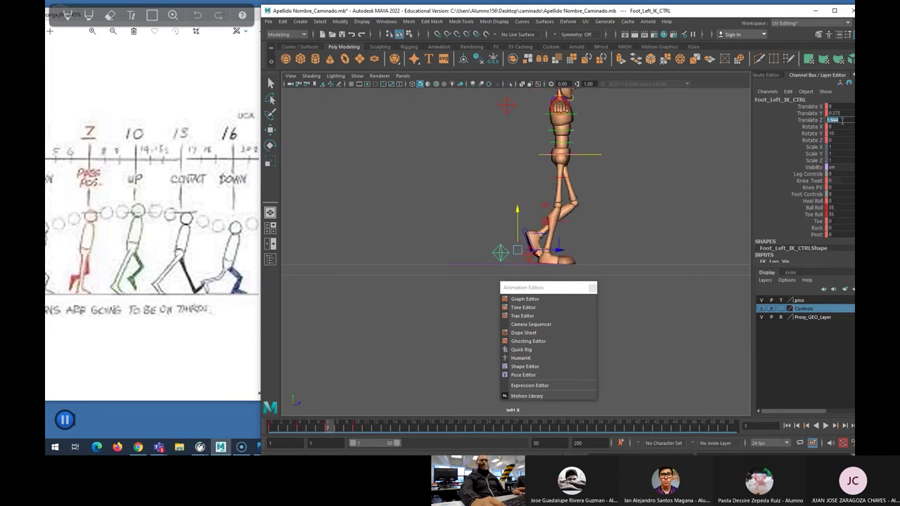
pyautogui.hotkey('ctrl', 'v')
pyautogui.press('Return')
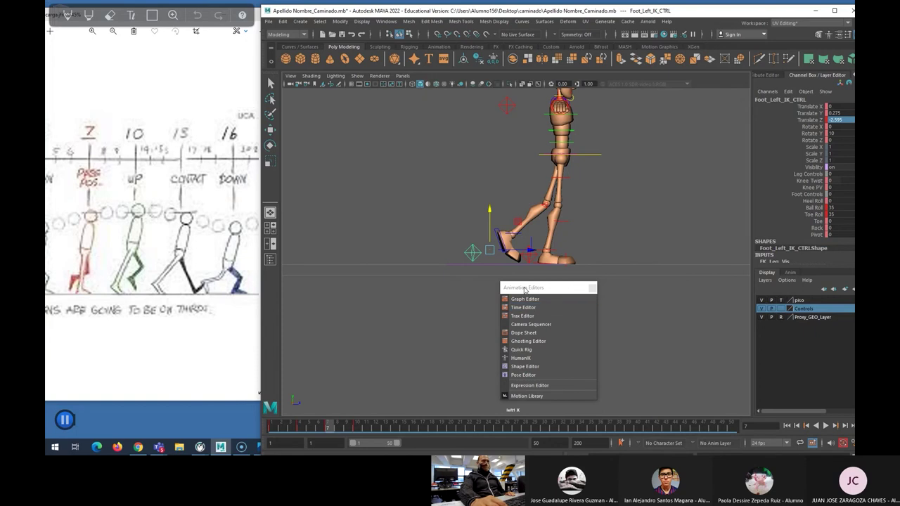
# Step: Set the left foot control's Translate Y to 0 at frame 7, and align the floating Animation Editors menu's corner with the toe tip
pyautogui.moveTo(523, 288); pyautogui.dragTo(529, 282)
pyautogui.moveTo(330, 428)
pyautogui.mouseDown()
pyautogui.moveTo(310, 426)
pyautogui.moveTo(329, 427)
pyautogui.mouseUp()
pyautogui.hotkey('alt', 'v')
pyautogui.click(845, 114)
pyautogui.write('0')
pyautogui.press('Return')
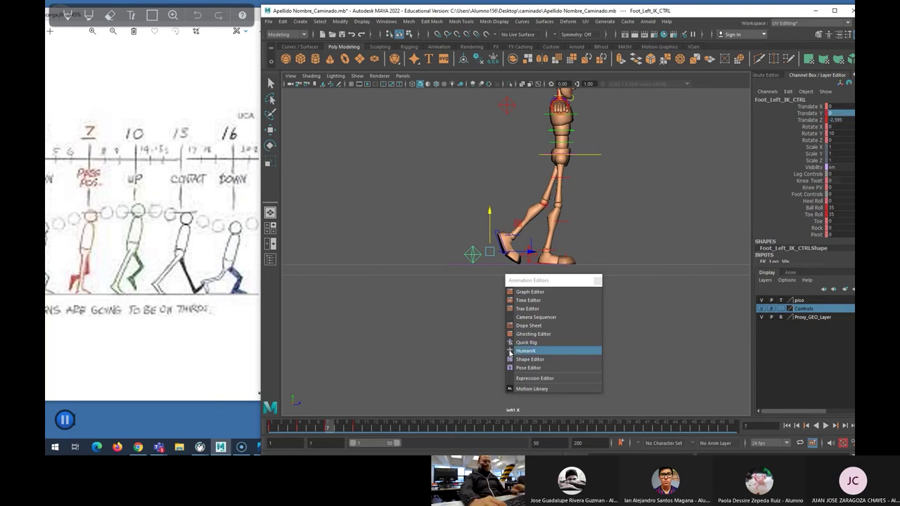
pyautogui.moveTo(525, 279); pyautogui.dragTo(536, 272)
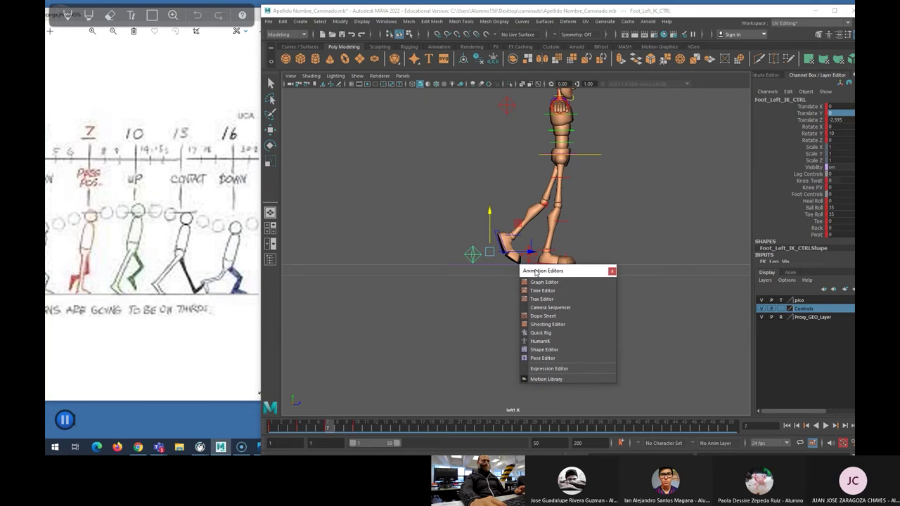
# Step: At frame 15, set the left foot control's Ball Roll and Toe Roll to 0 and move it forward to about Translate Z 18.24
pyautogui.moveTo(328, 427); pyautogui.dragTo(405, 422)
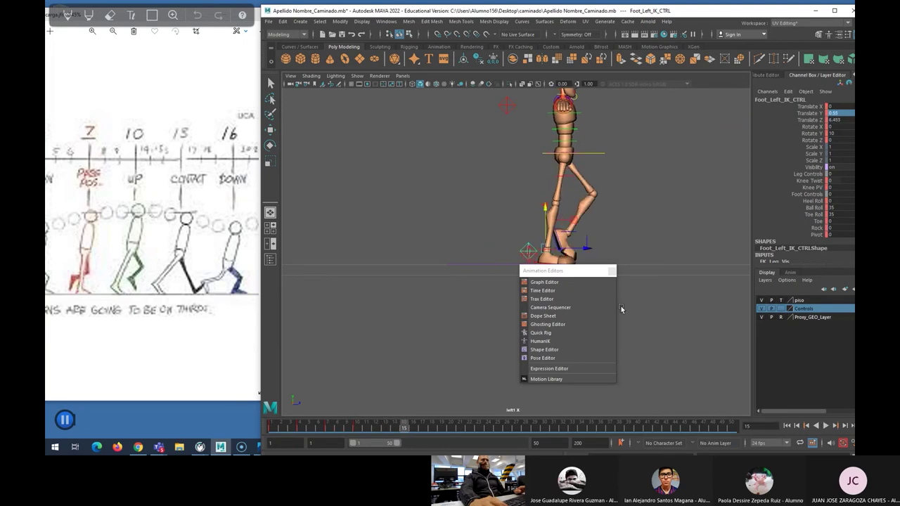
pyautogui.moveTo(570, 270); pyautogui.dragTo(667, 299)
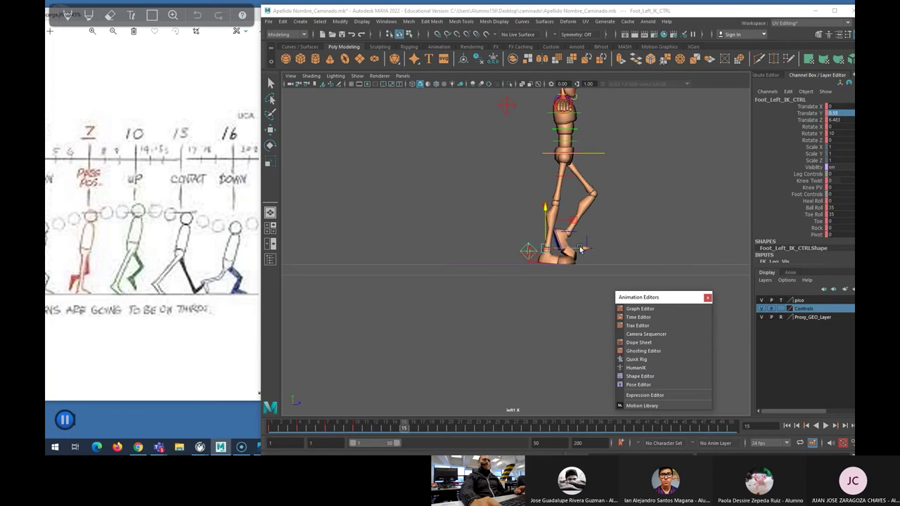
pyautogui.moveTo(580, 251); pyautogui.dragTo(615, 249)
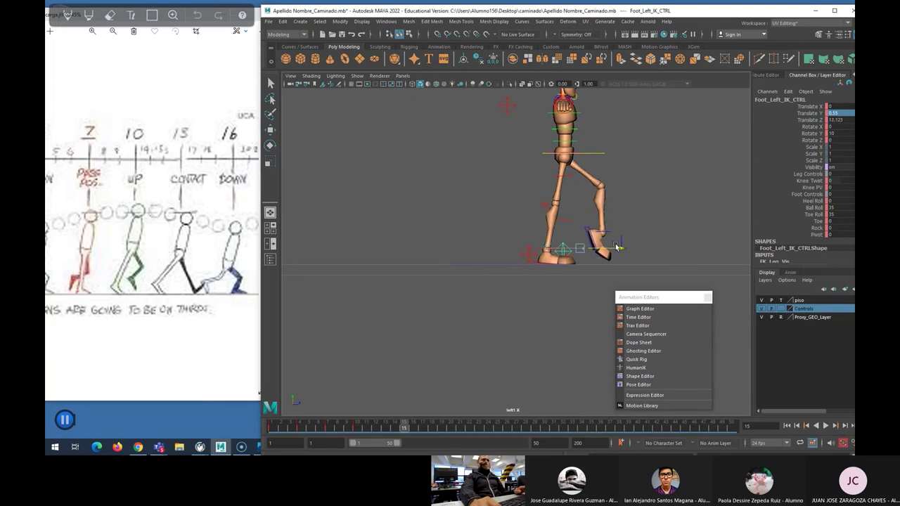
pyautogui.click(834, 206)
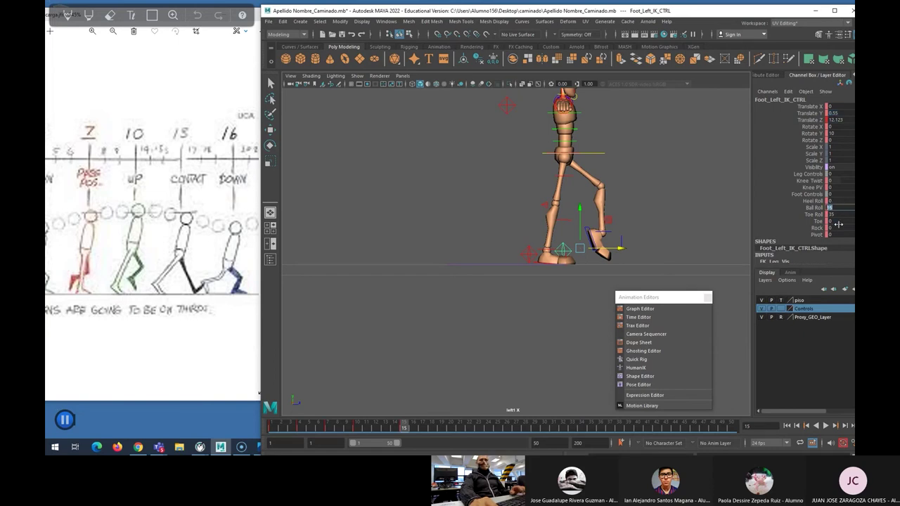
pyautogui.click(836, 215)
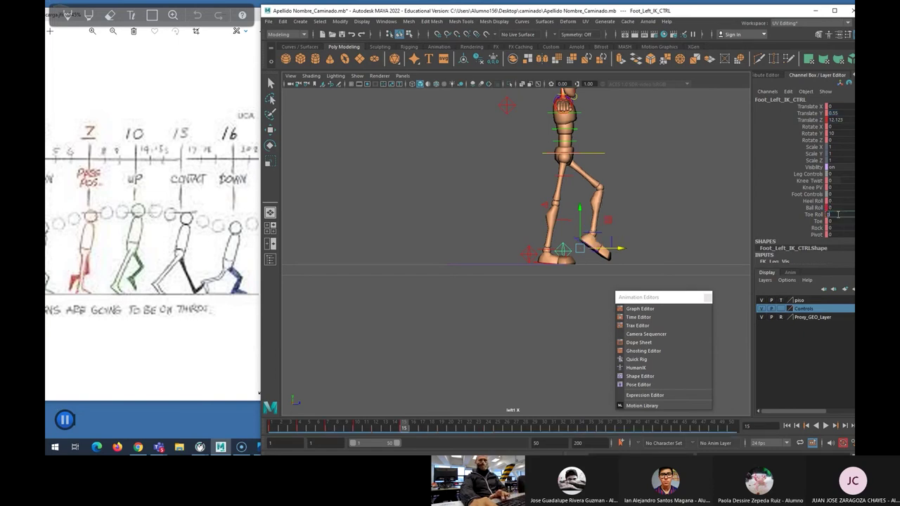
pyautogui.write('0')
pyautogui.press('Return')
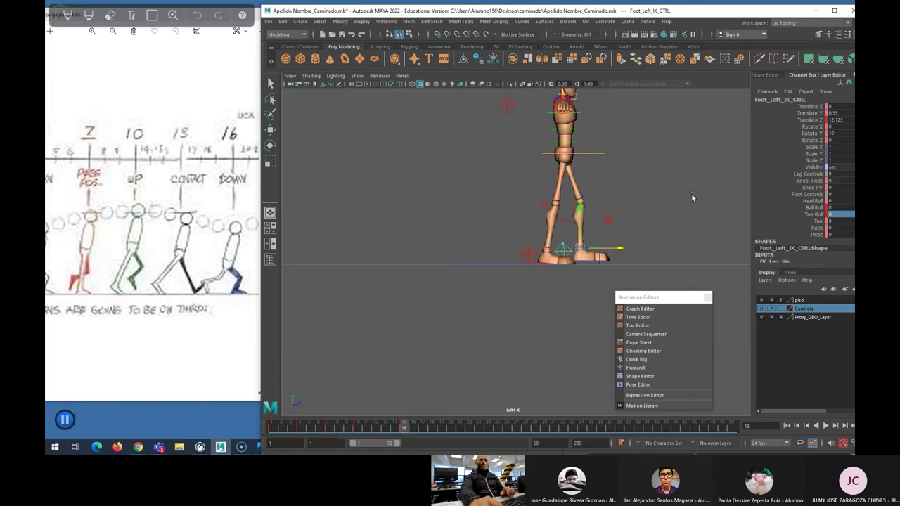
pyautogui.moveTo(598, 248); pyautogui.dragTo(639, 249)
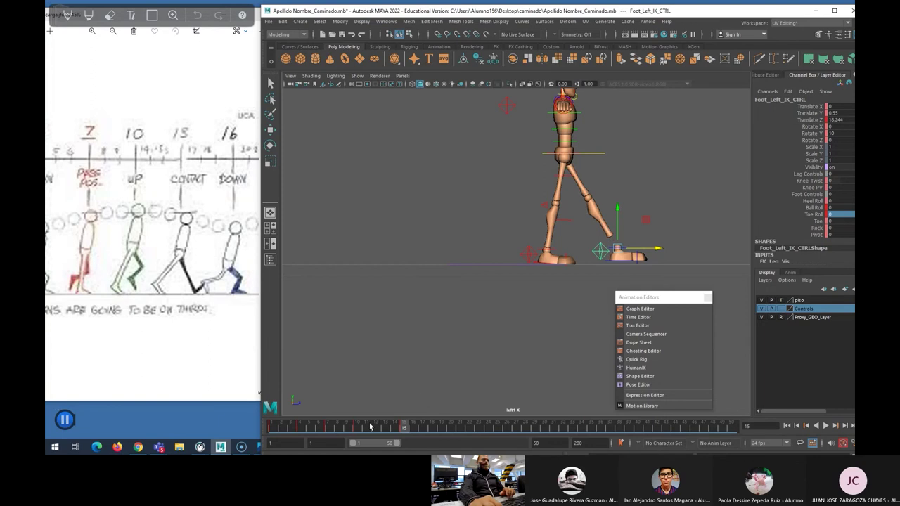
# Step: Compare the feet at frames 1 and 12 up close, marking the planted right foot's toe tip with the floating Animation Editors menu
pyautogui.moveTo(370, 427); pyautogui.dragTo(272, 427)
pyautogui.moveTo(627, 304); pyautogui.dragTo(530, 276)
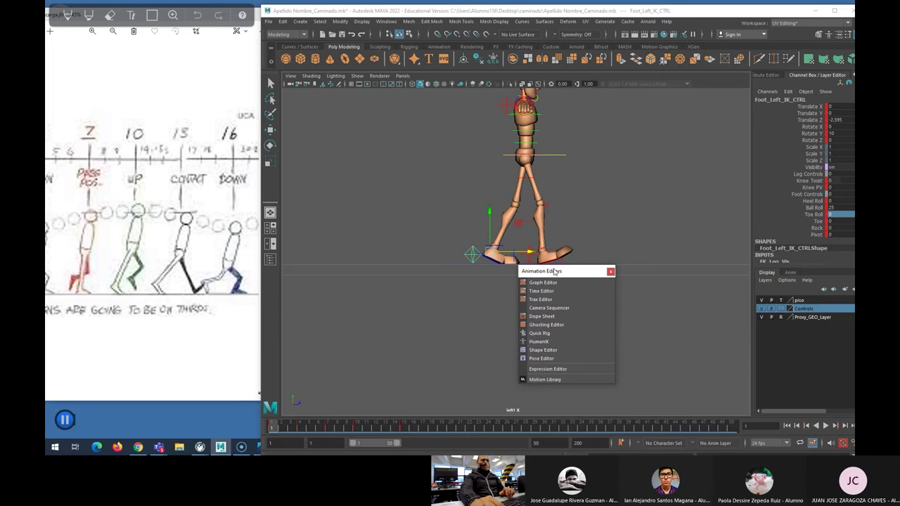
pyautogui.scroll(7, 523, 263)
pyautogui.moveTo(525, 268); pyautogui.dragTo(538, 294)
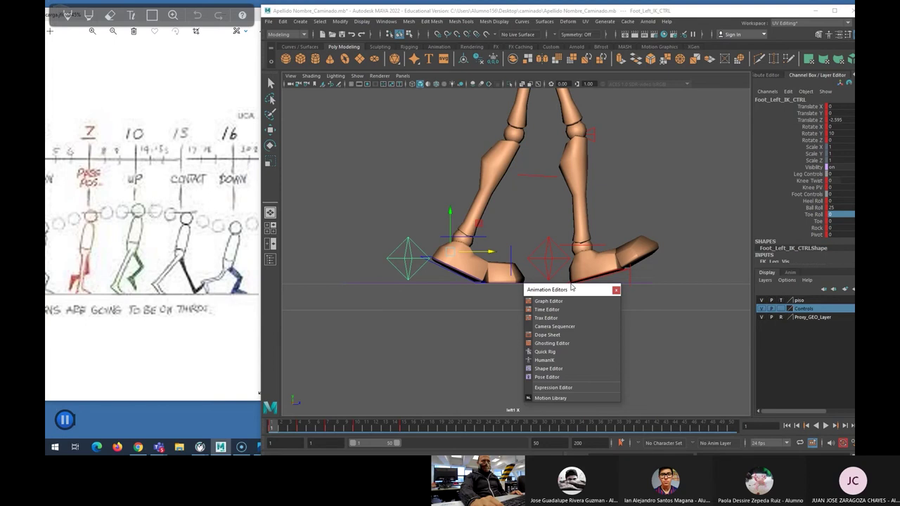
pyautogui.moveTo(569, 287); pyautogui.dragTo(695, 288)
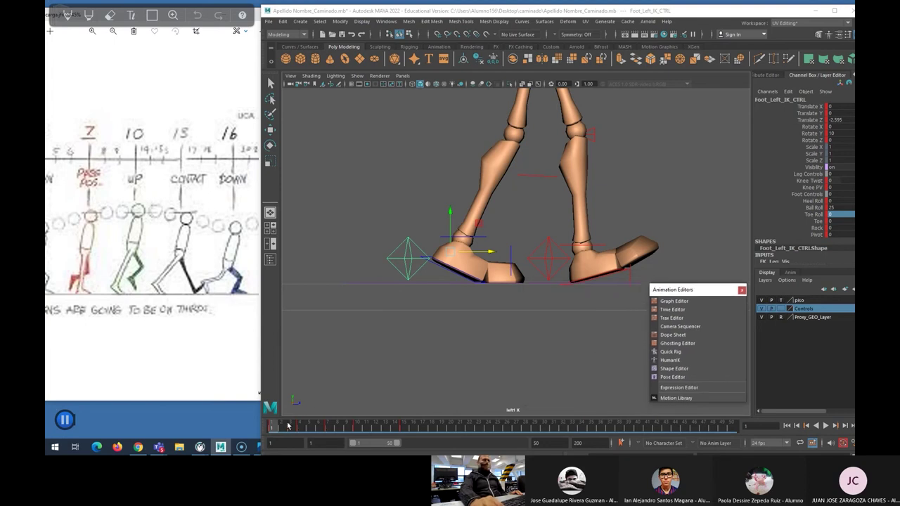
pyautogui.hotkey('alt', 'v')
pyautogui.moveTo(355, 425); pyautogui.dragTo(379, 424)
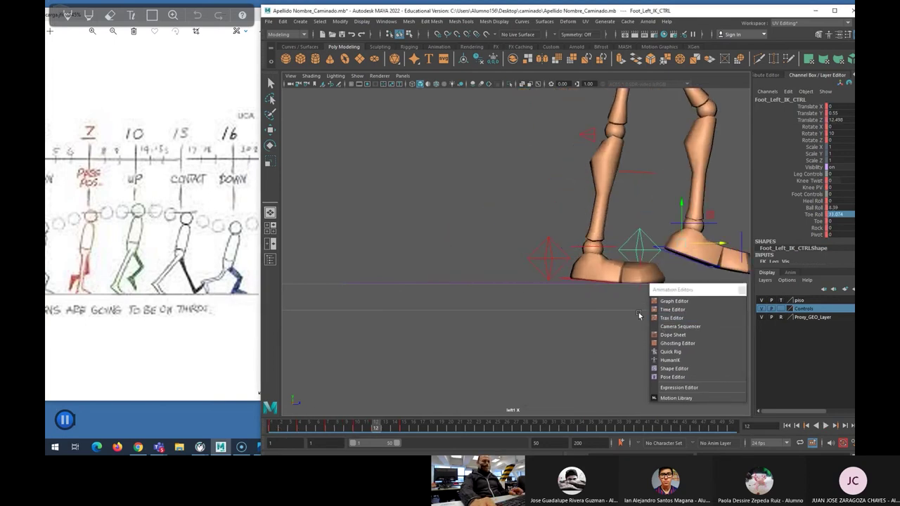
pyautogui.keyDown('alt'); pyautogui.moveTo(630, 302); pyautogui.dragTo(447, 283, button='middle'); pyautogui.keyUp('alt')
pyautogui.moveTo(685, 292); pyautogui.dragTo(512, 296)
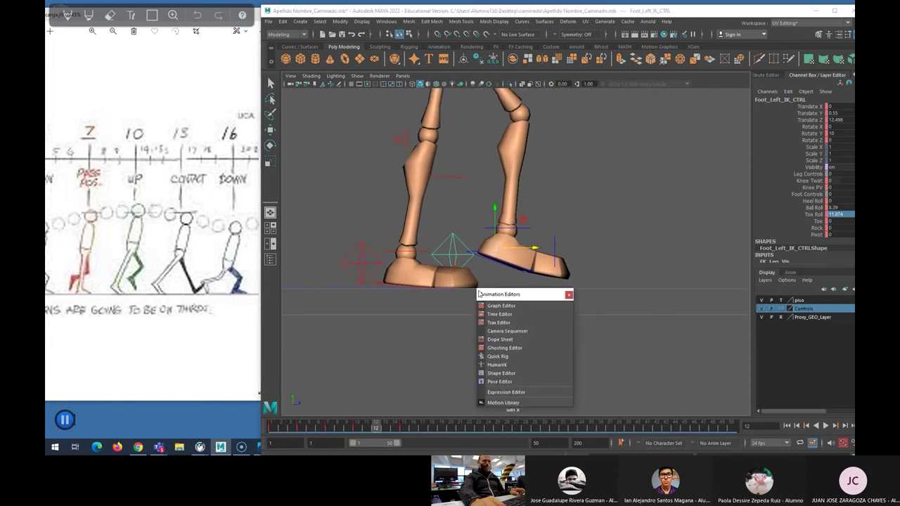
# Step: Undo the trial forward move of the left foot at frame 12 and delete the left foot control's key at frame 15
pyautogui.moveTo(508, 248); pyautogui.dragTo(554, 247)
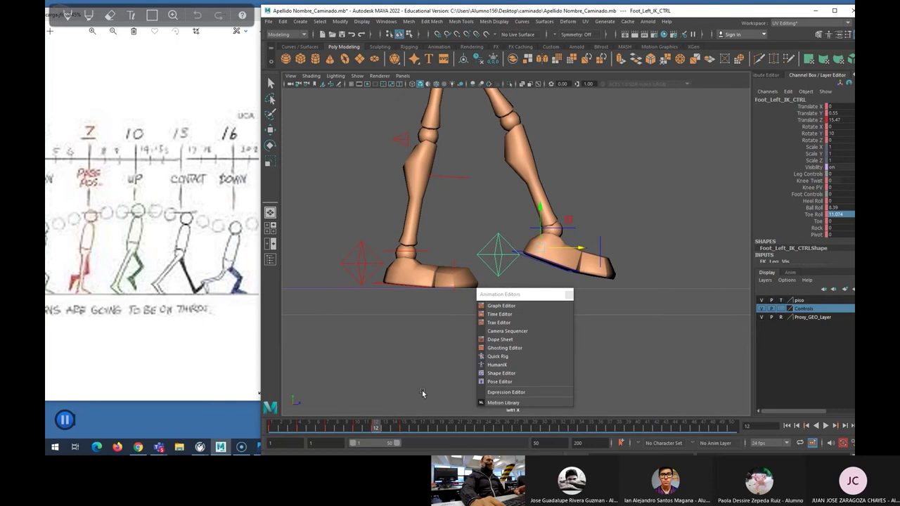
pyautogui.hotkey('ctrl', 'z')
pyautogui.click(405, 428)
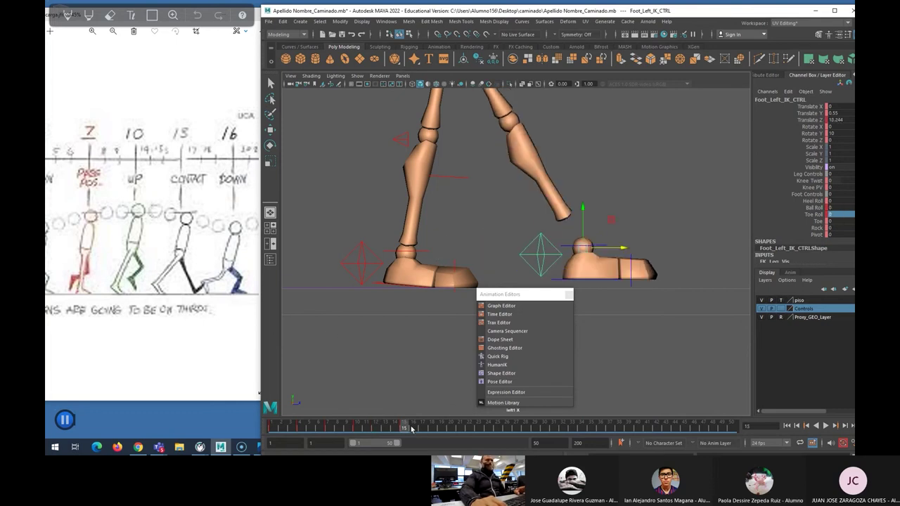
pyautogui.rightClick(406, 429)
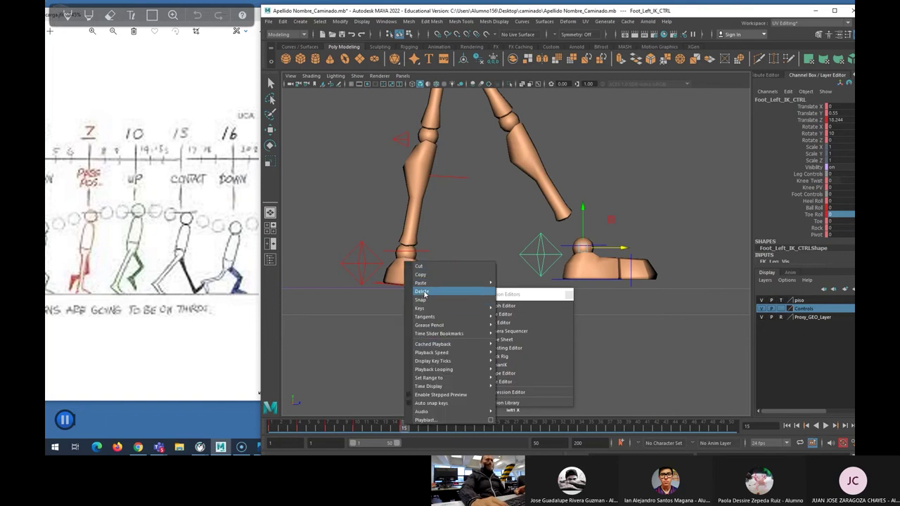
pyautogui.click(422, 291)
# Step: At frame 13, zero the left foot control's Ball Roll and Toe Roll and move it to about Translate Y -0.055, Translate Z 15.78
pyautogui.click(386, 428)
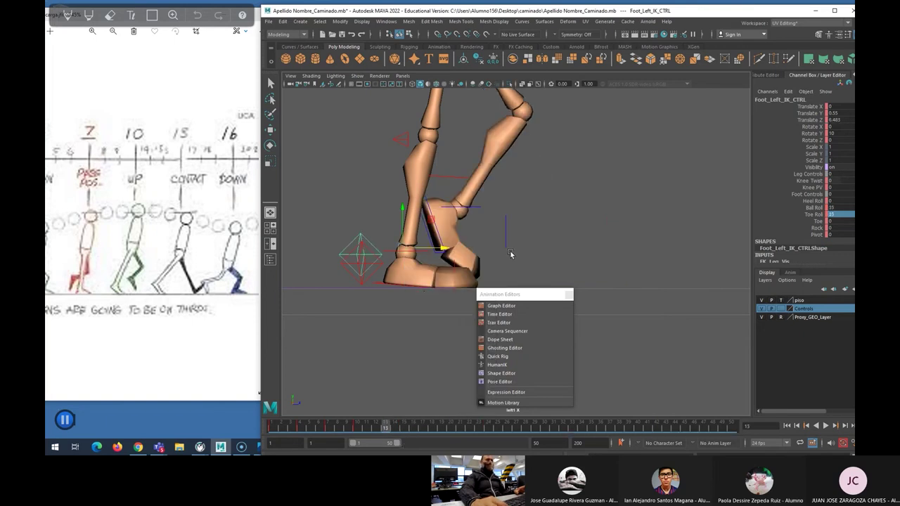
pyautogui.moveTo(455, 242); pyautogui.dragTo(567, 248)
pyautogui.click(834, 207)
pyautogui.write('00')
pyautogui.press('Tab')
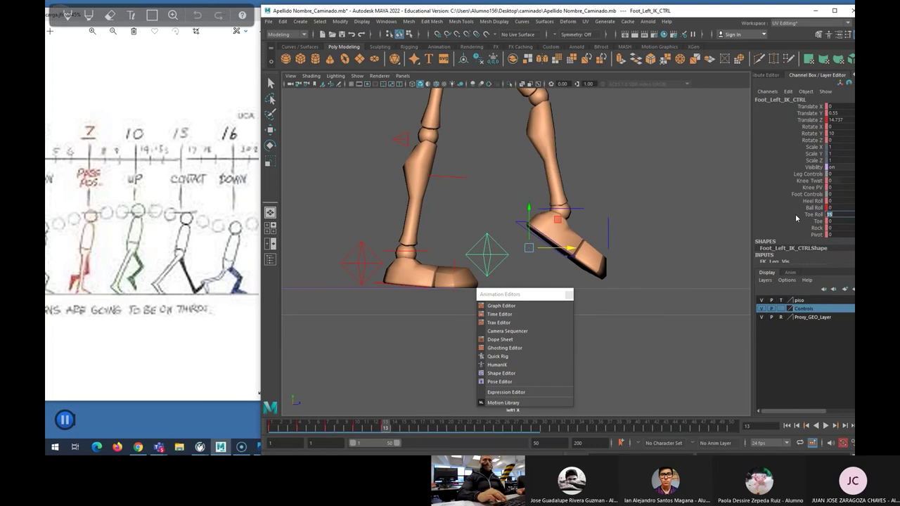
pyautogui.write('0')
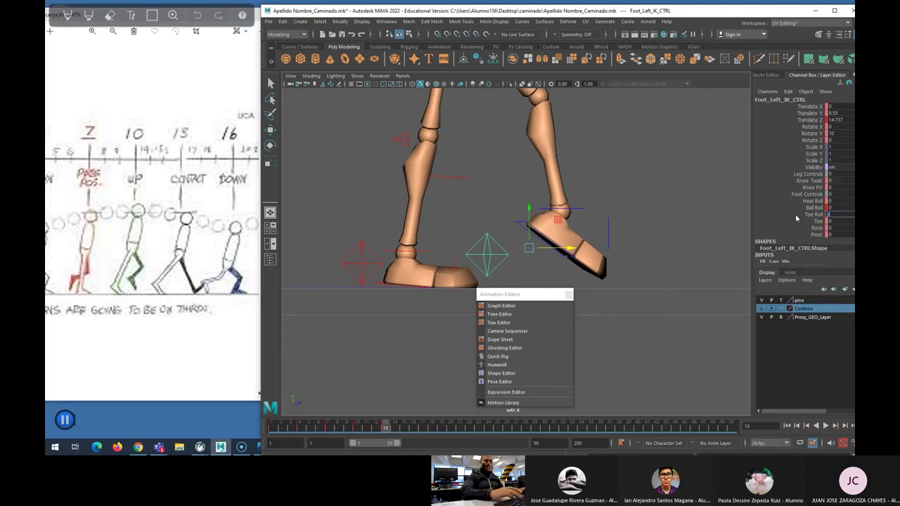
pyautogui.press('Return')
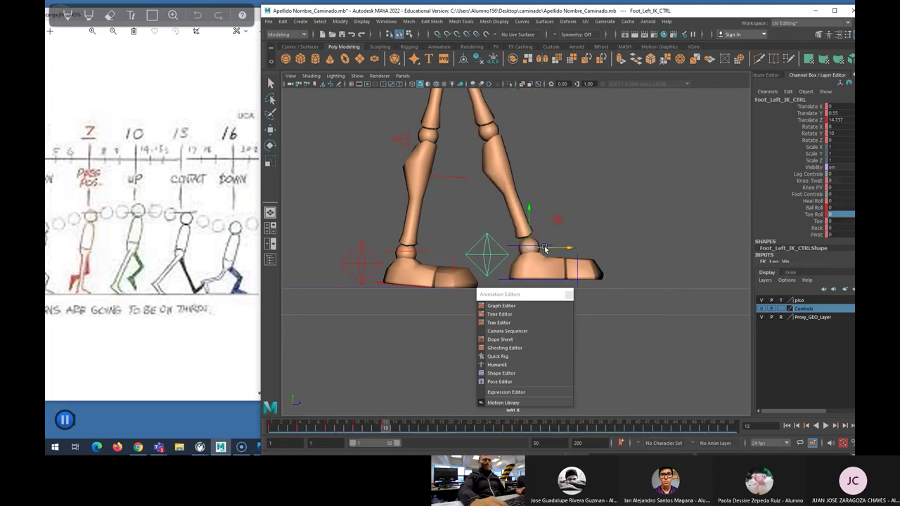
pyautogui.moveTo(545, 248); pyautogui.dragTo(570, 263)
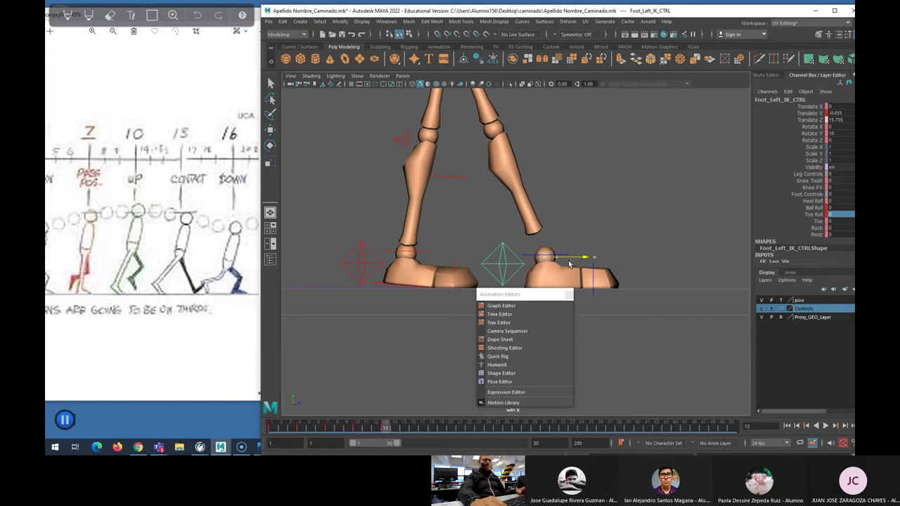
# Step: Move the center root control at frame 13 forward and down to about Translate Z 11.946 and Translate Y -1.019
pyautogui.scroll(-5, 594, 221)
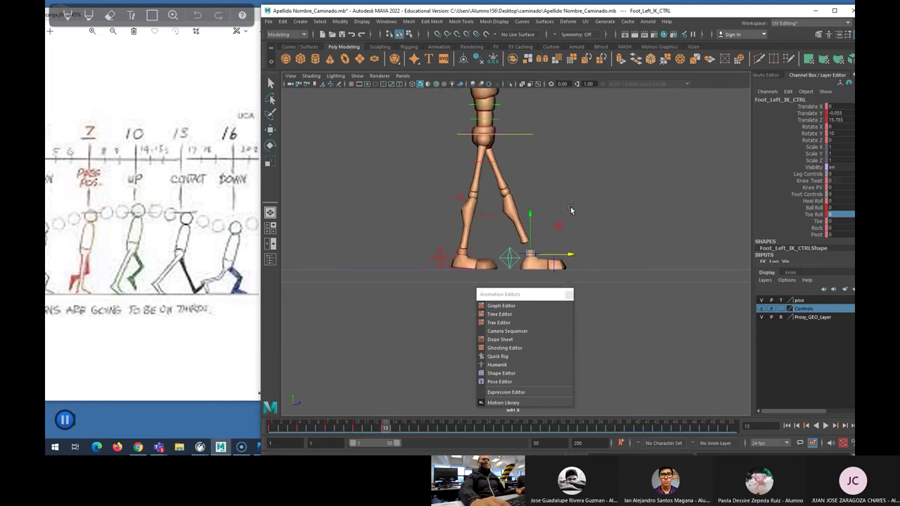
pyautogui.click(506, 134)
pyautogui.moveTo(513, 135); pyautogui.dragTo(526, 137)
pyautogui.moveTo(508, 299); pyautogui.dragTo(537, 316)
pyautogui.moveTo(538, 136); pyautogui.dragTo(539, 138)
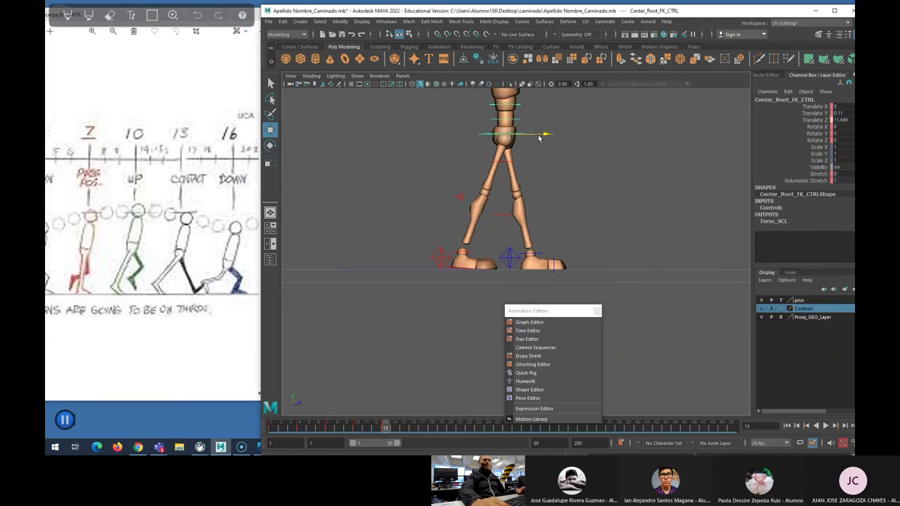
pyautogui.moveTo(504, 106); pyautogui.dragTo(504, 116)
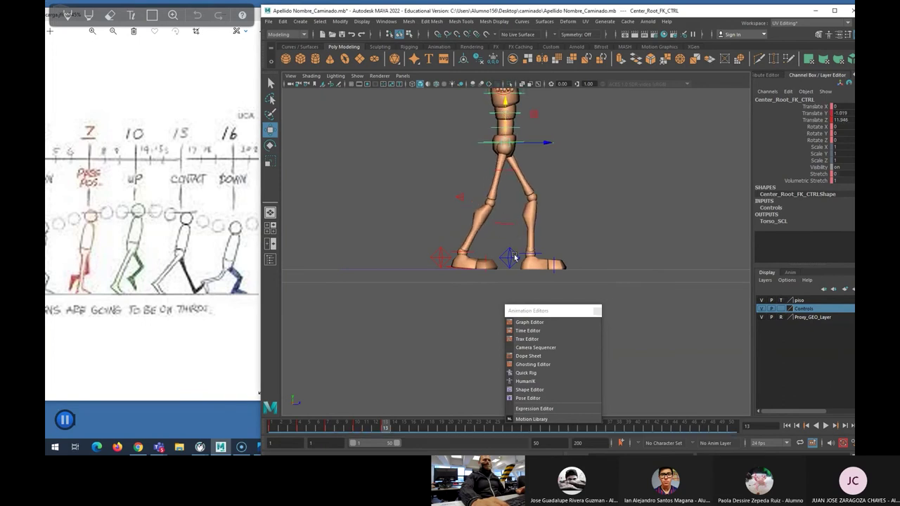
pyautogui.click(514, 258)
pyautogui.click(814, 209)
pyautogui.click(832, 208)
pyautogui.write('3')
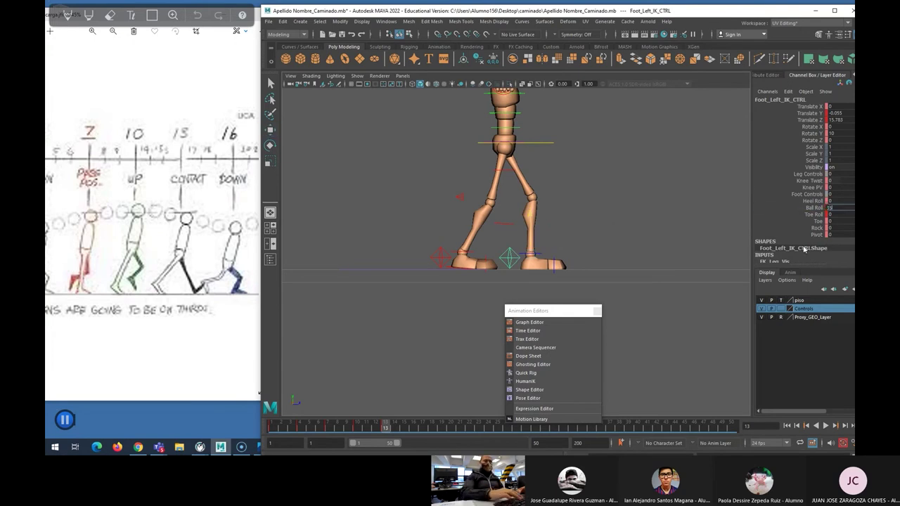
pyautogui.write('5')
pyautogui.press('Return')
pyautogui.write('0')
pyautogui.press('Return')
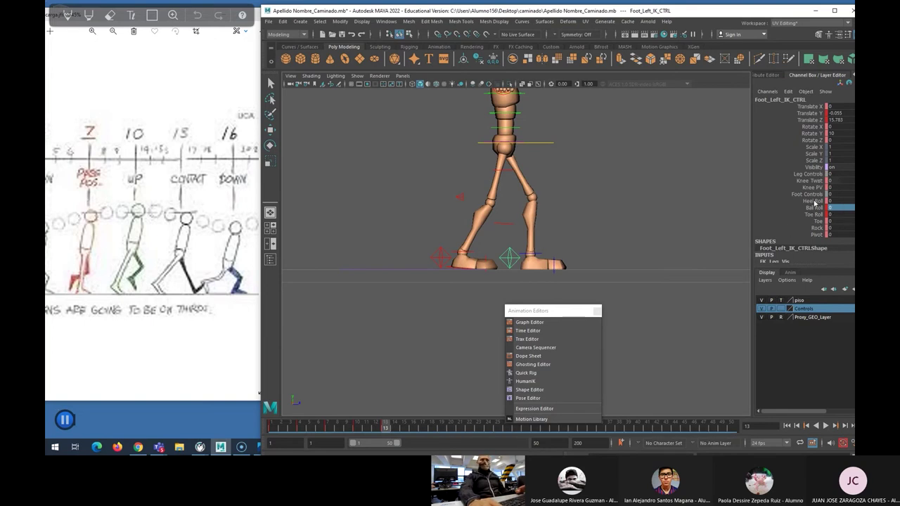
# Step: Set the left foot control's Heel Roll to 20 at frame 13
pyautogui.click(814, 201)
pyautogui.moveTo(651, 234); pyautogui.dragTo(677, 228, button='middle')
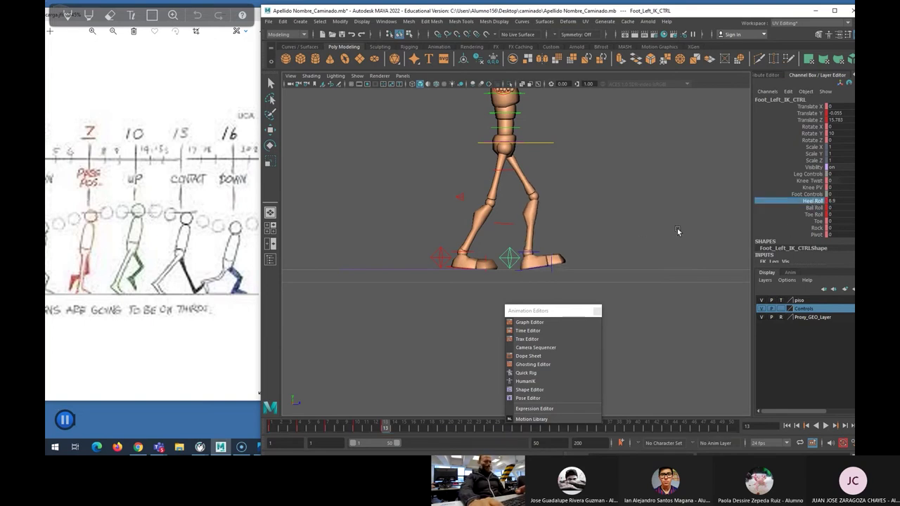
pyautogui.click(835, 202)
pyautogui.write('20')
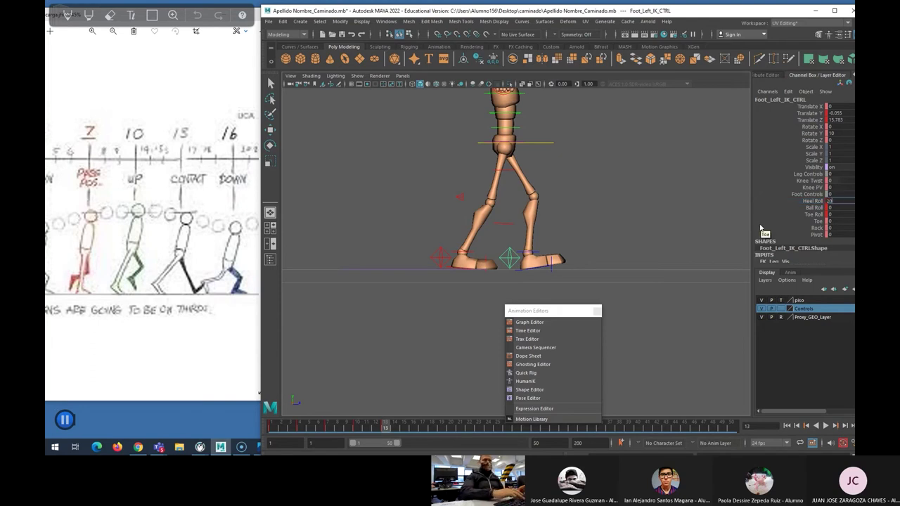
pyautogui.press('Return')
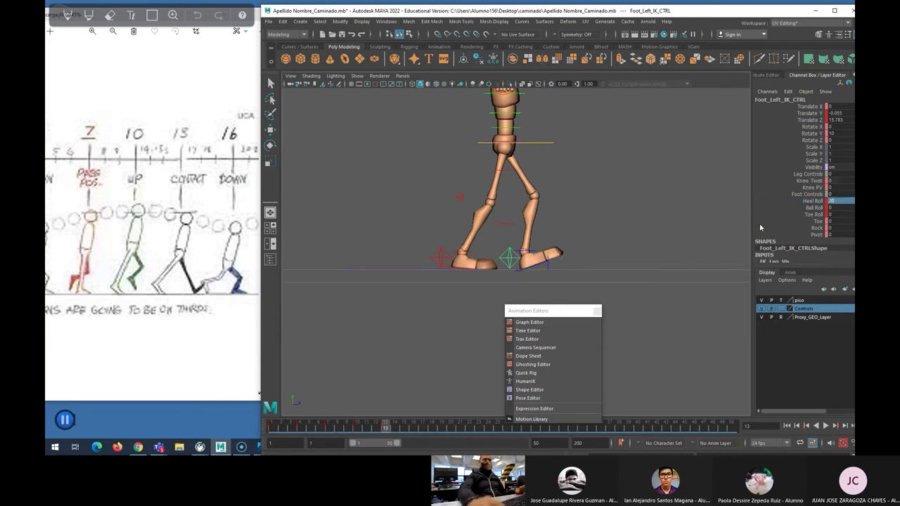
# Step: Undo the stray Heel Roll change and raise the left foot control's Toe to about 14.1 at frame 13
pyautogui.click(830, 222)
pyautogui.moveTo(635, 219)
pyautogui.mouseDown(button='middle')
pyautogui.moveTo(614, 215)
pyautogui.moveTo(643, 207)
pyautogui.moveTo(613, 230)
pyautogui.moveTo(631, 232)
pyautogui.mouseUp(button='middle')
pyautogui.hotkey('ctrl', 'z')
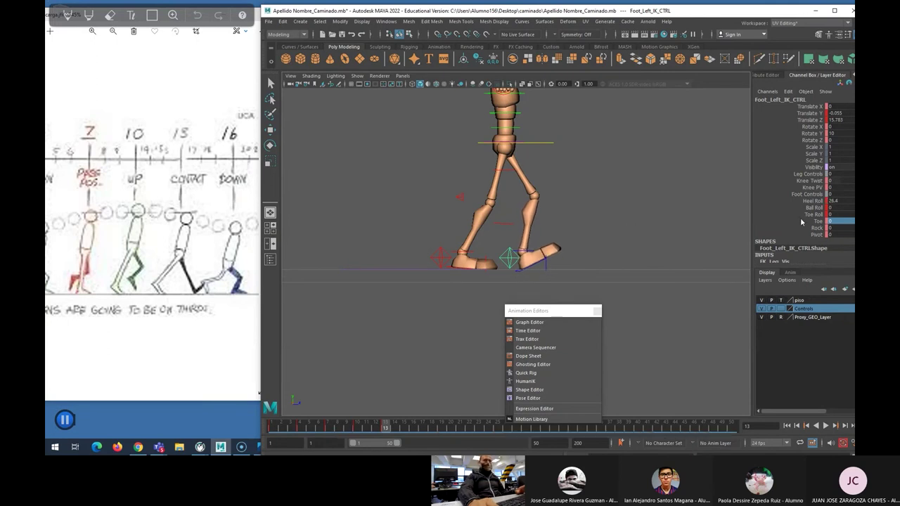
pyautogui.hotkey('ctrl', 'z')
pyautogui.click(817, 223)
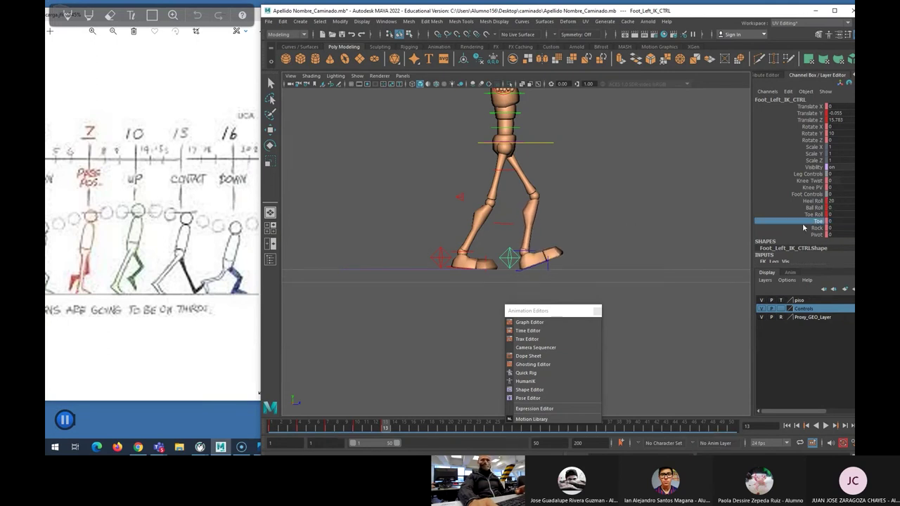
pyautogui.moveTo(570, 234); pyautogui.dragTo(634, 204, button='middle')
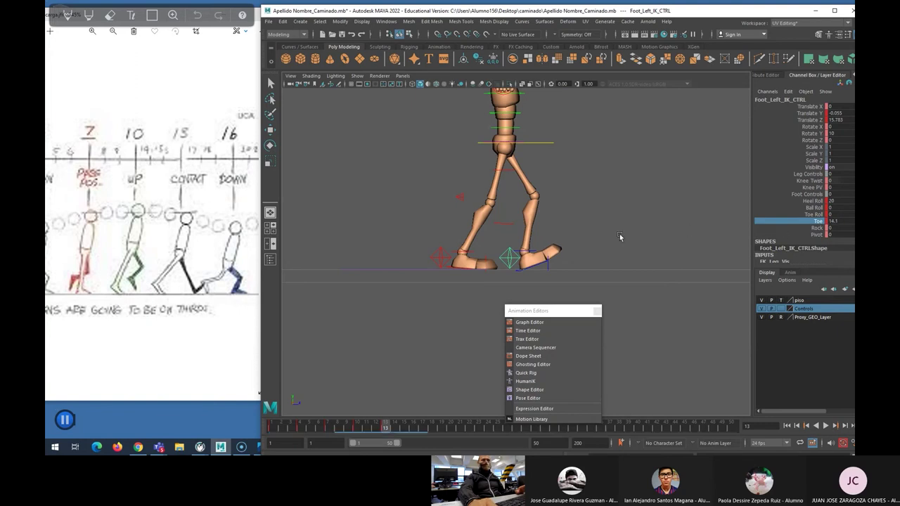
# Step: Raise the right foot control's Ball Roll to about 24.2 at frame 13
pyautogui.click(437, 261)
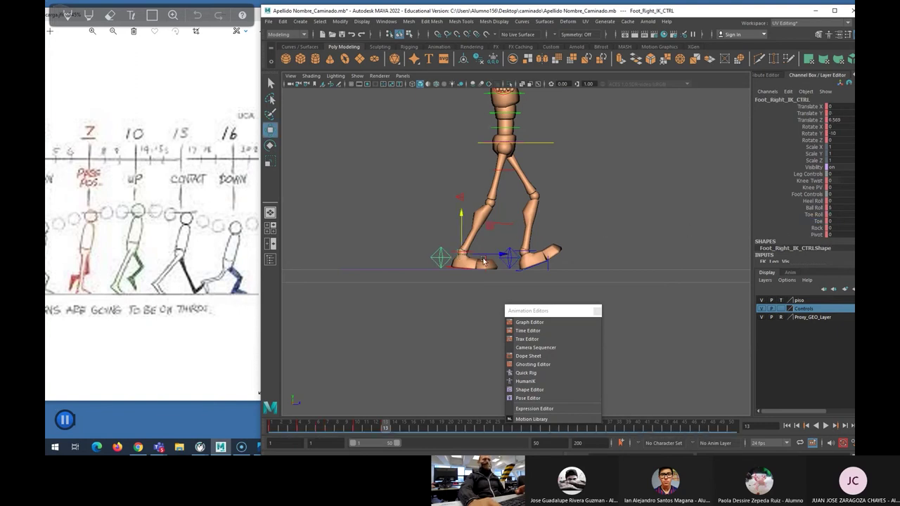
pyautogui.click(813, 208)
pyautogui.moveTo(710, 217)
pyautogui.mouseDown(button='middle')
pyautogui.moveTo(671, 201)
pyautogui.moveTo(707, 200)
pyautogui.mouseUp(button='middle')
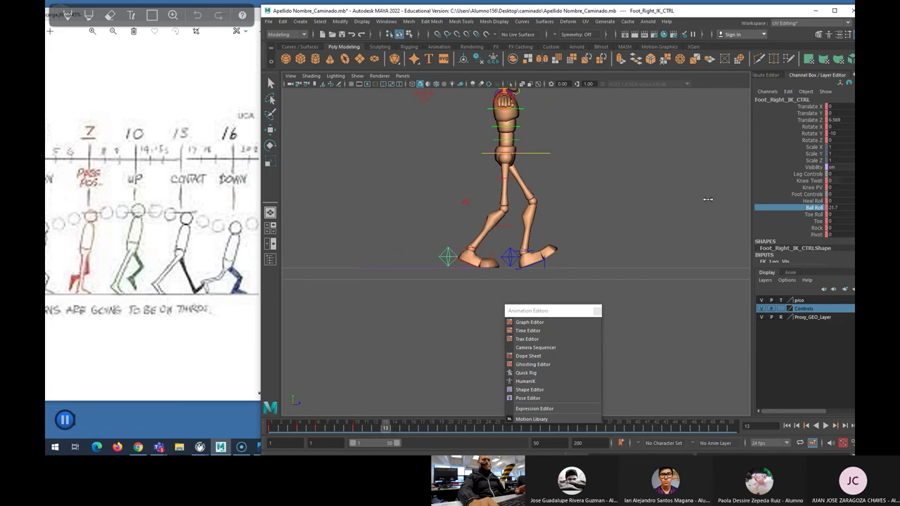
# Step: Move the center root control at frame 13 to about Translate Y -0.268 and Translate Z 12.321, and play back the walk
pyautogui.press('w')
pyautogui.click(528, 148)
pyautogui.moveTo(508, 136); pyautogui.dragTo(549, 148)
pyautogui.hotkey('alt', 'v')
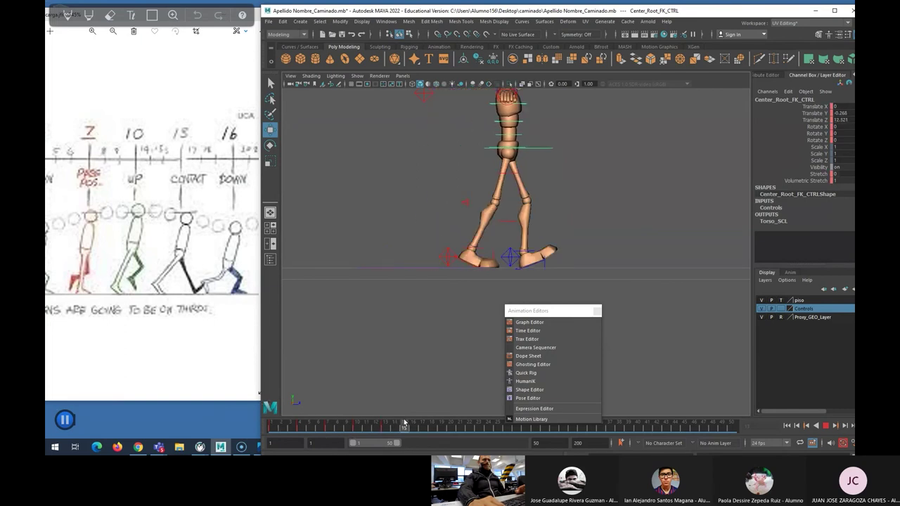
pyautogui.hotkey('alt', 'v')
# Step: Check the left and right foot controls' roll values in the contact pose at frame 1
pyautogui.moveTo(383, 423); pyautogui.dragTo(271, 426)
pyautogui.click(386, 258)
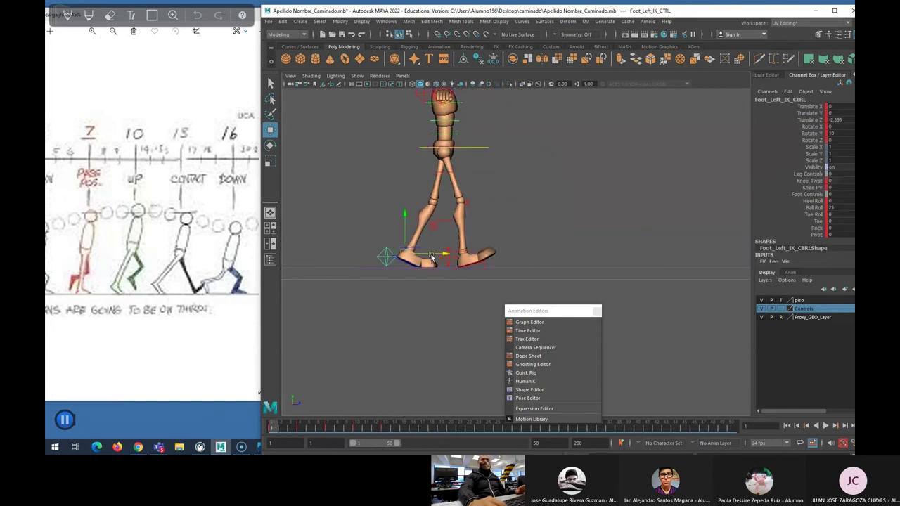
pyautogui.click(480, 262)
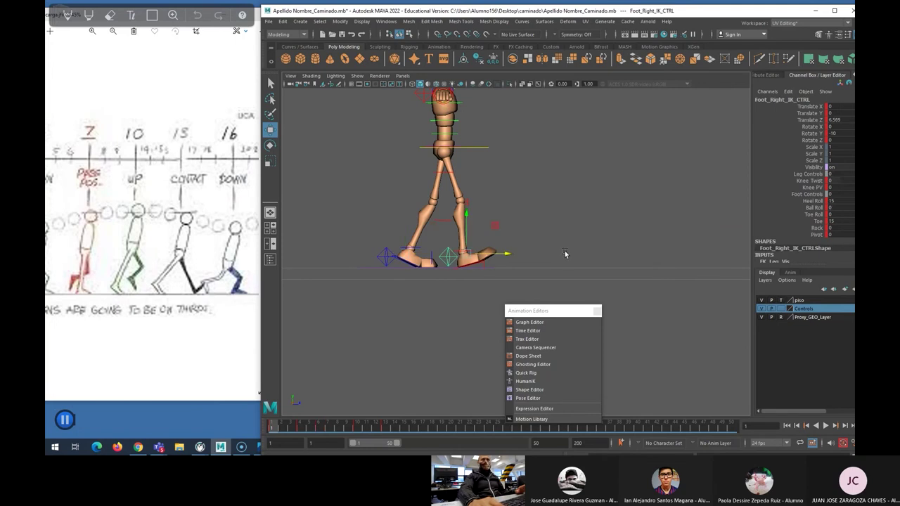
pyautogui.hotkey('alt', 'v')
# Step: Set the left foot control's Heel Roll and Toe to 15 at frame 13
pyautogui.moveTo(332, 430); pyautogui.dragTo(386, 430)
pyautogui.click(520, 260)
pyautogui.click(841, 201)
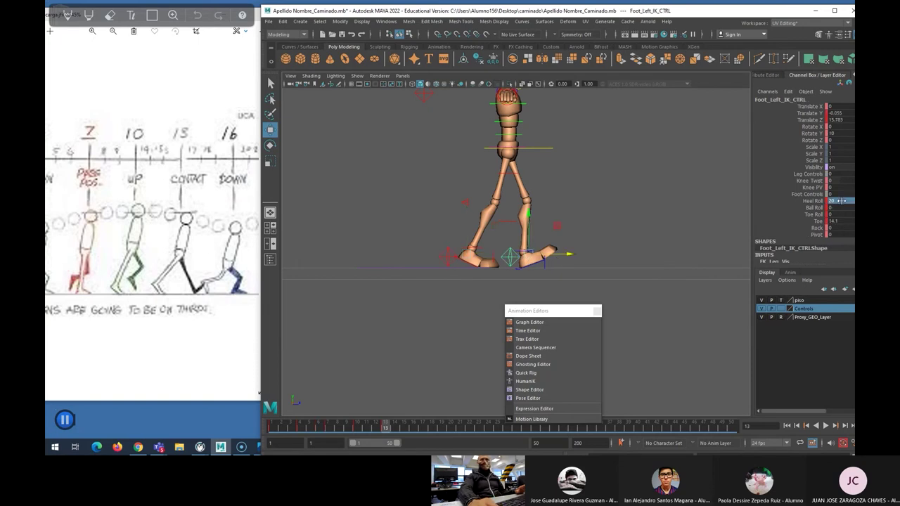
pyautogui.write('15')
pyautogui.doubleClick(833, 221)
pyautogui.write('15')
pyautogui.press('Return')
# Step: Set the right foot control's Ball Roll to 25 at frame 13
pyautogui.click(449, 258)
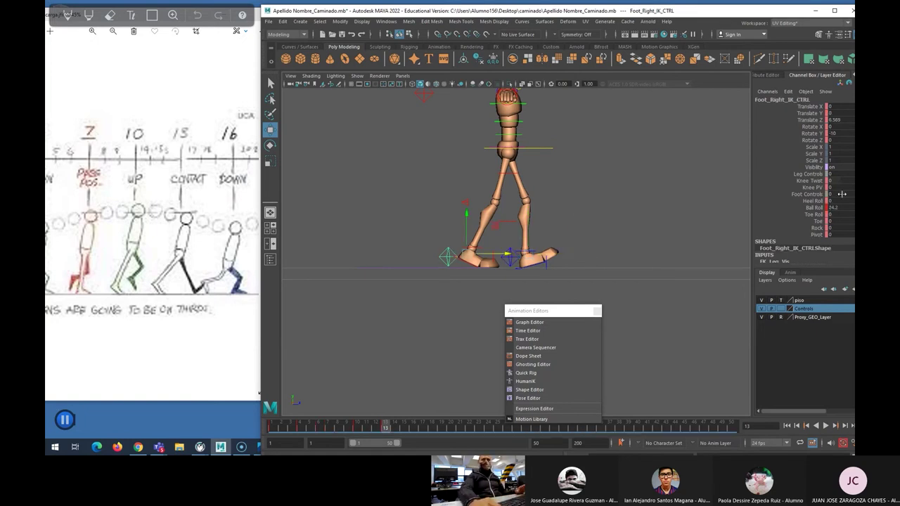
pyautogui.doubleClick(840, 208)
pyautogui.write('25')
pyautogui.press('Return')
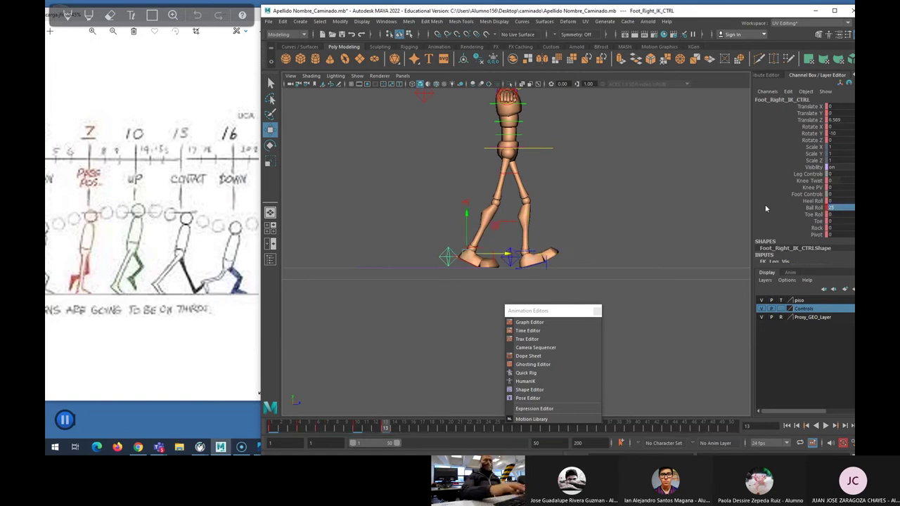
# Step: Compare the contact pose with frame 1 and raise the center root control at frame 13 to about Translate Y -0.199
pyautogui.moveTo(374, 422); pyautogui.dragTo(266, 420)
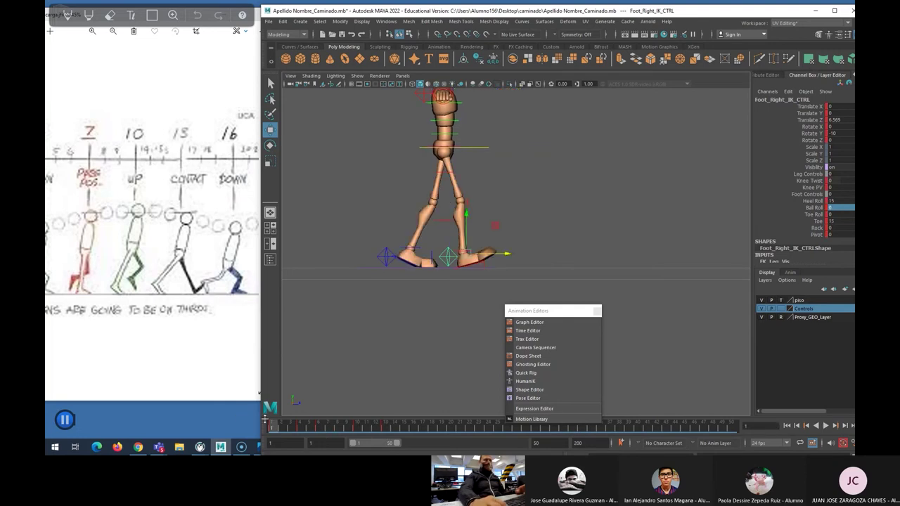
pyautogui.click(389, 257)
pyautogui.moveTo(282, 427); pyautogui.dragTo(385, 427)
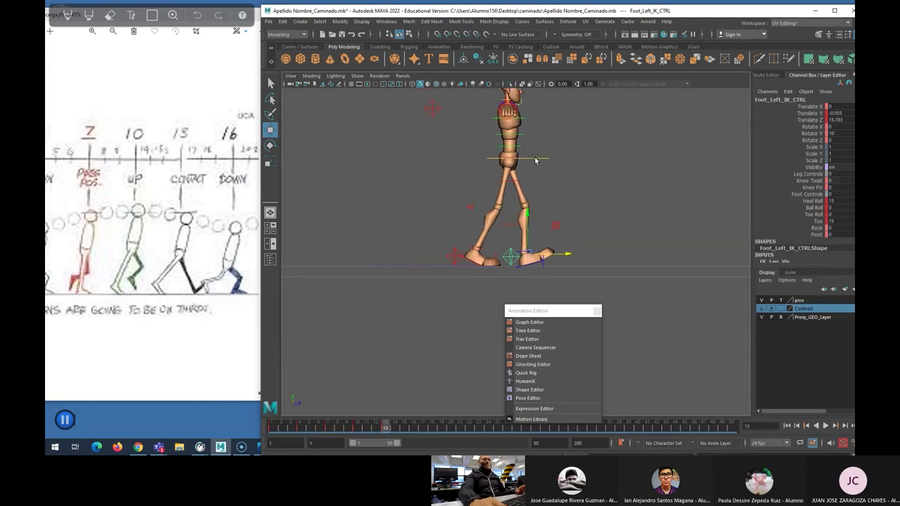
pyautogui.click(519, 159)
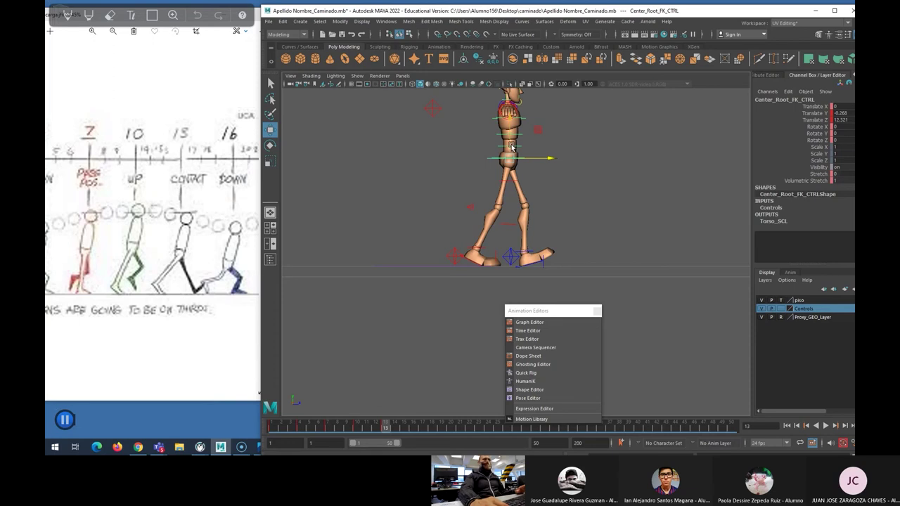
pyautogui.moveTo(512, 146); pyautogui.dragTo(512, 145)
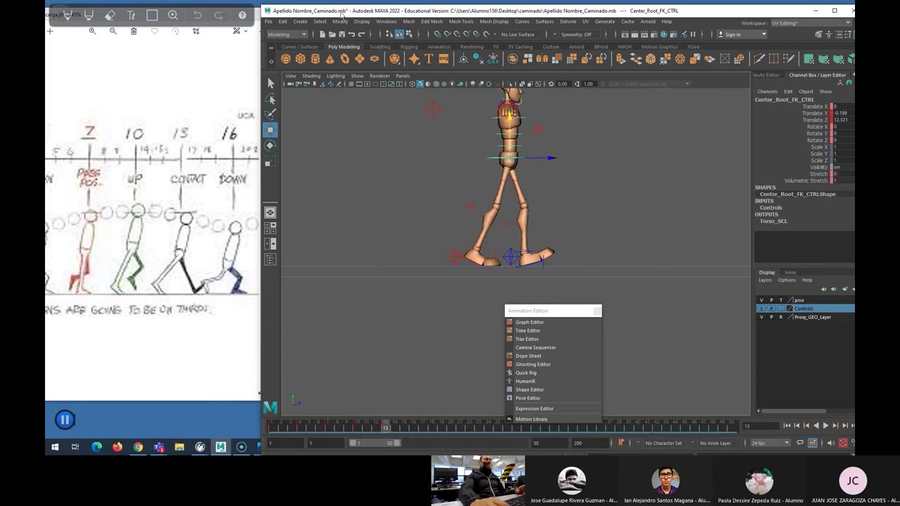
# Step: Go to frame 16 for the down pose and save the scene
pyautogui.moveTo(387, 426); pyautogui.dragTo(414, 420)
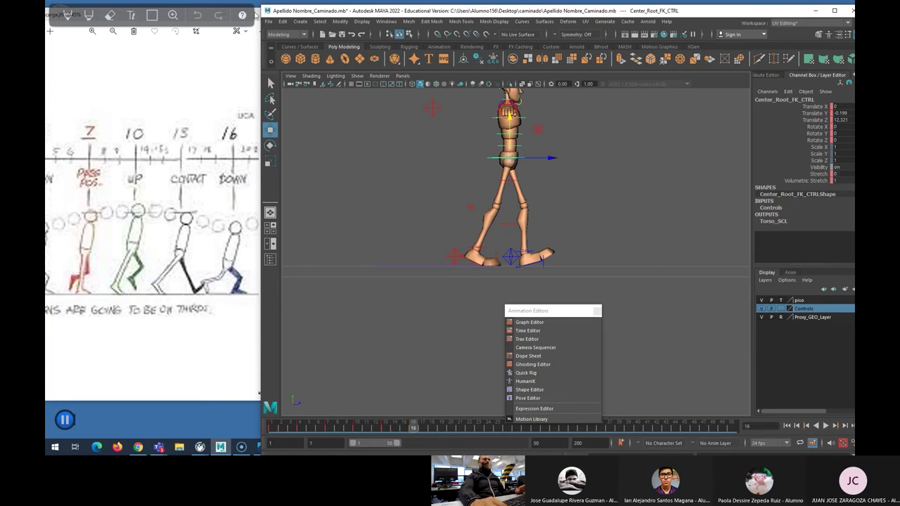
pyautogui.click(268, 22)
pyautogui.click(290, 56)
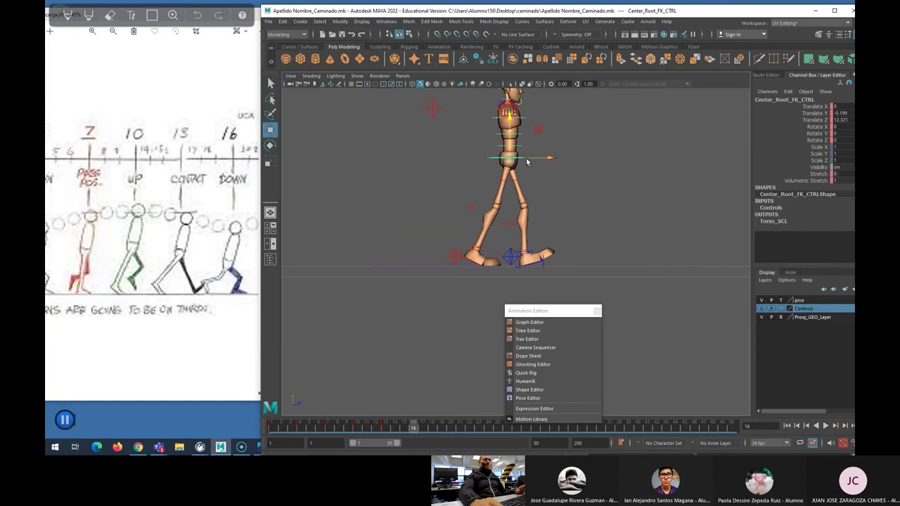
# Step: At frame 16, set the left foot control's Heel Roll to 0 and move the center root to about Translate Y -0.823, Z 14.194
pyautogui.click(527, 270)
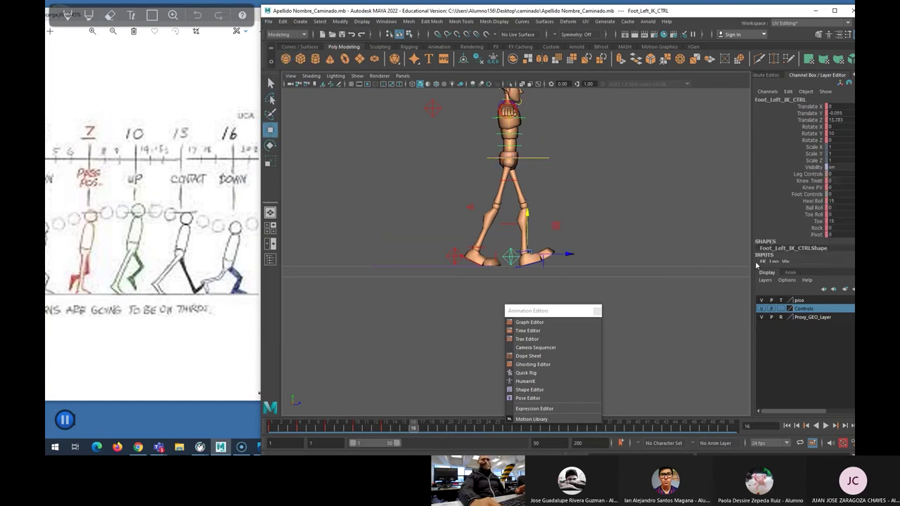
pyautogui.click(834, 201)
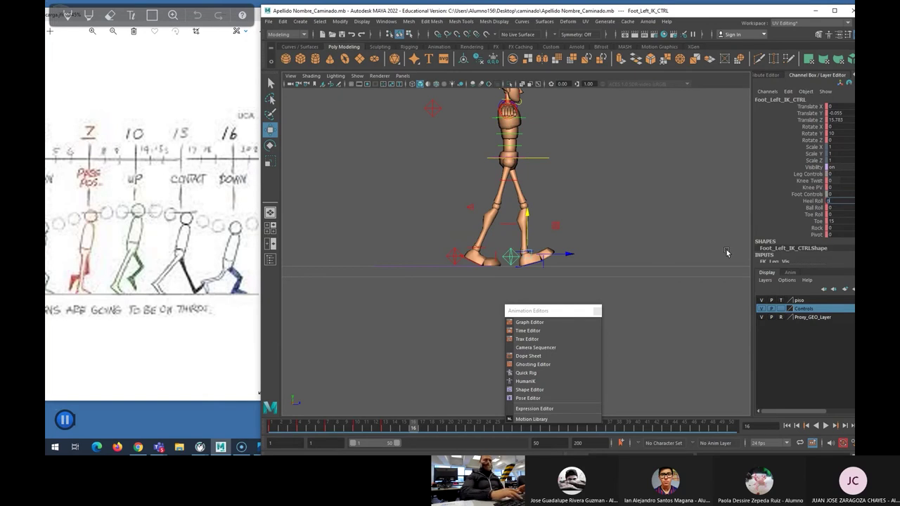
pyautogui.write('0')
pyautogui.press('Return')
pyautogui.click(516, 158)
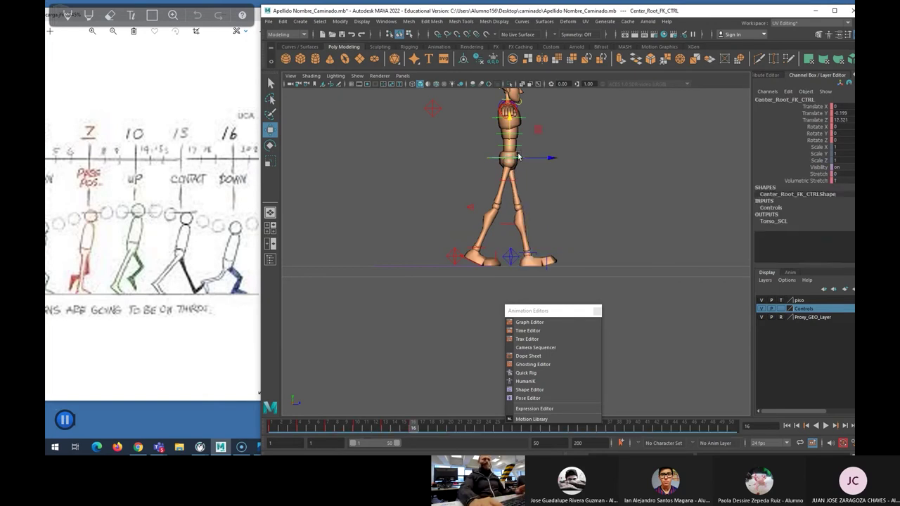
pyautogui.moveTo(531, 161); pyautogui.dragTo(543, 161)
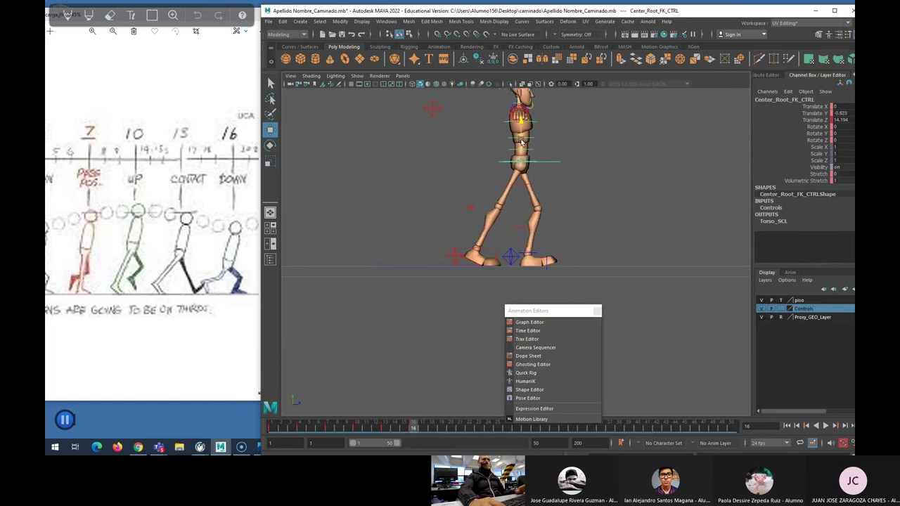
# Step: Set the right foot control's Ball Roll to 40 at frame 16
pyautogui.click(453, 259)
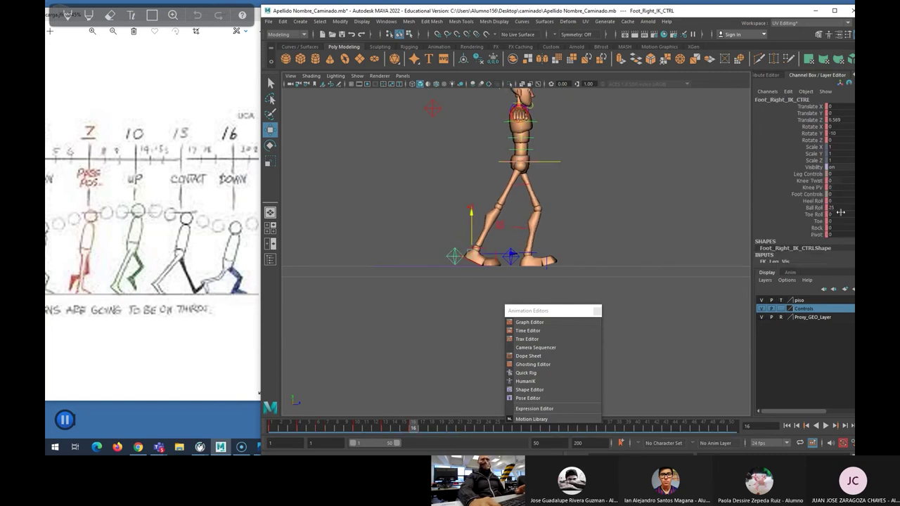
pyautogui.click(814, 200)
pyautogui.click(814, 208)
pyautogui.moveTo(645, 203); pyautogui.dragTo(713, 186, button='middle')
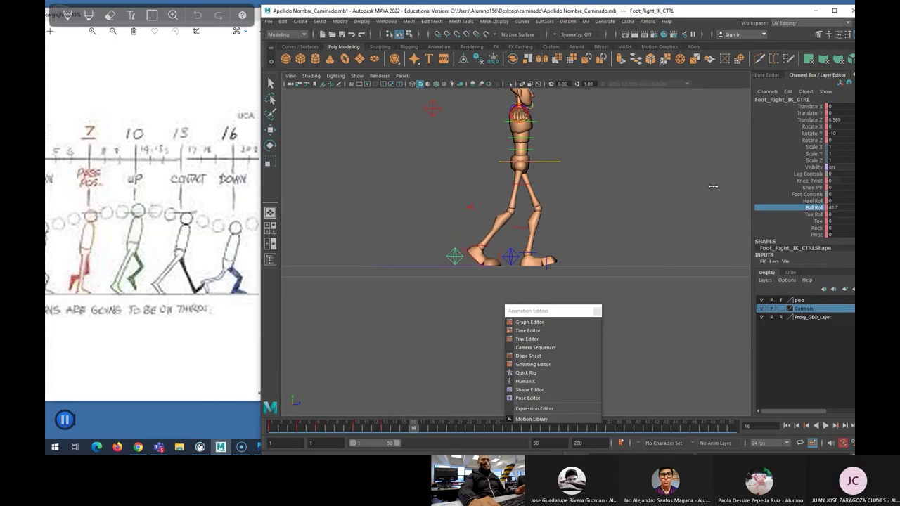
pyautogui.click(836, 208)
pyautogui.write('410')
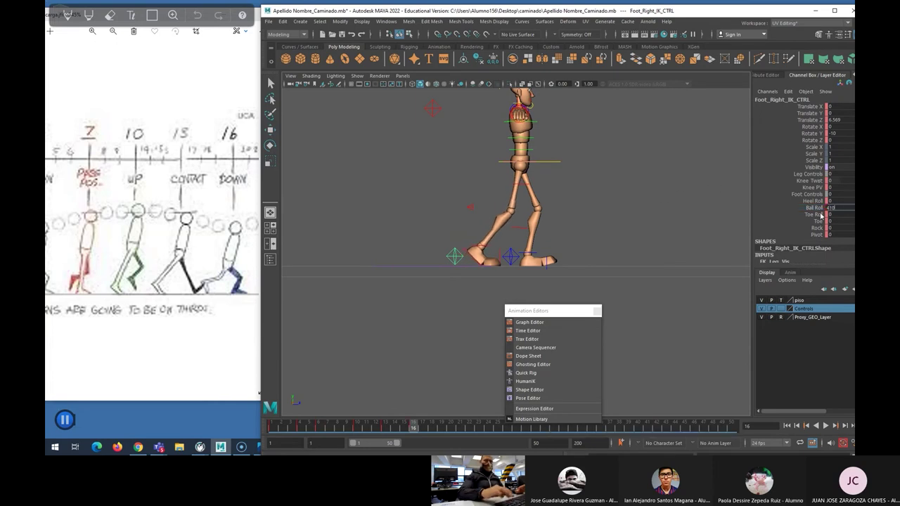
pyautogui.press('BackSpace')
pyautogui.press('BackSpace')
pyautogui.write('0')
pyautogui.press('Return')
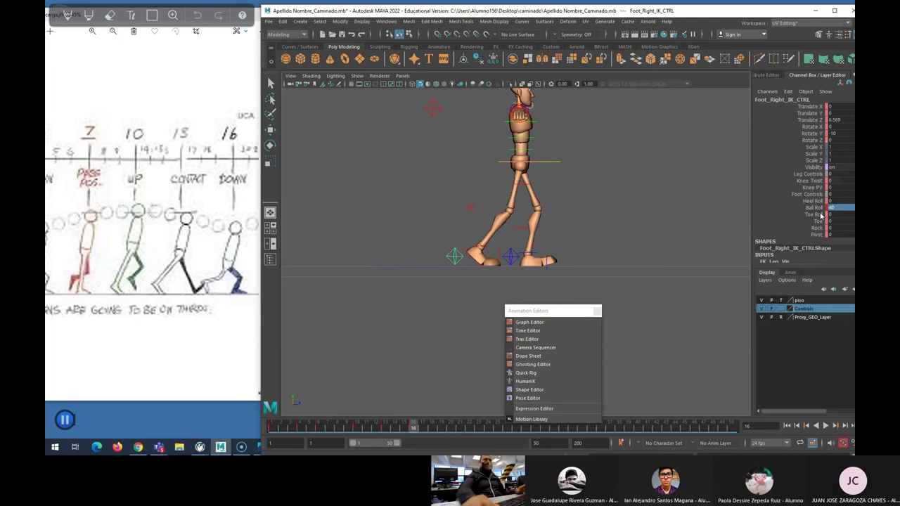
# Step: Set the left foot control's Toe to 0 at frame 18
pyautogui.click(556, 161)
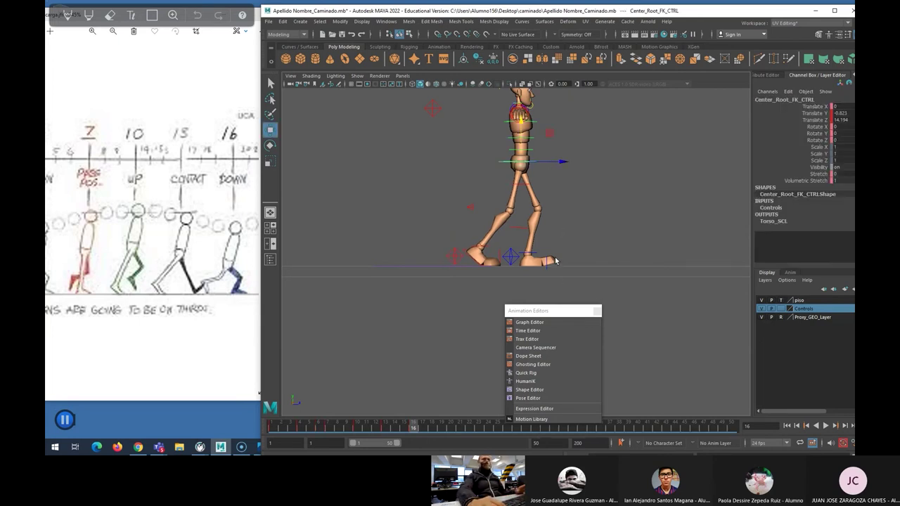
pyautogui.click(512, 258)
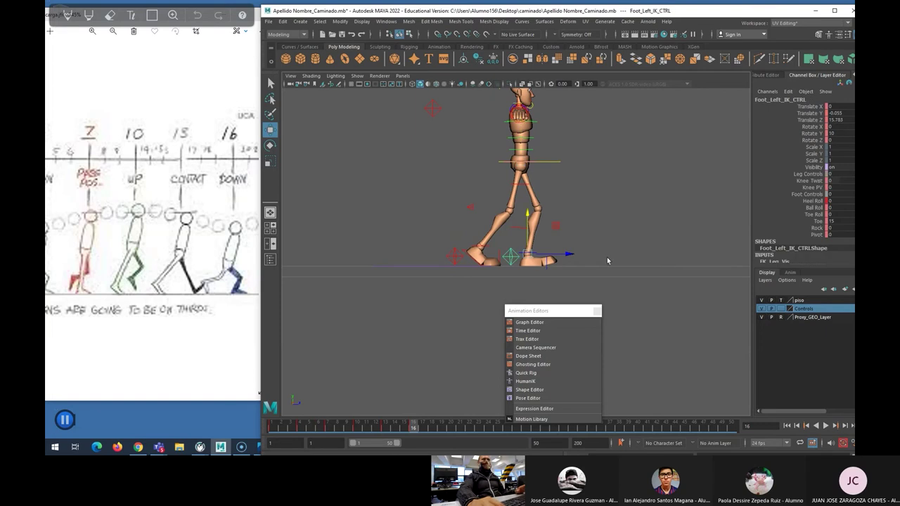
pyautogui.moveTo(421, 431); pyautogui.dragTo(433, 430)
pyautogui.click(837, 221)
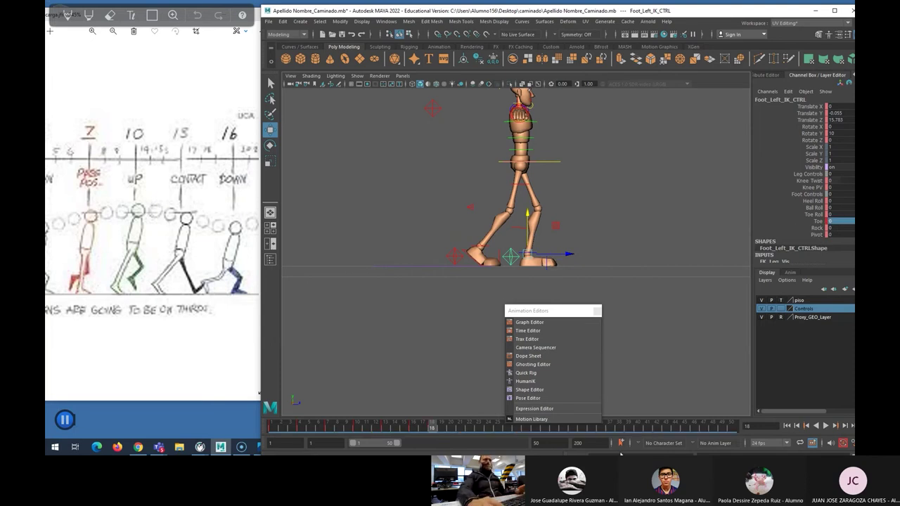
# Step: Review the walk playback, set the left foot control's Ball Roll to 40 at frame 4, and return to frame 16
pyautogui.hotkey('alt', 'v')
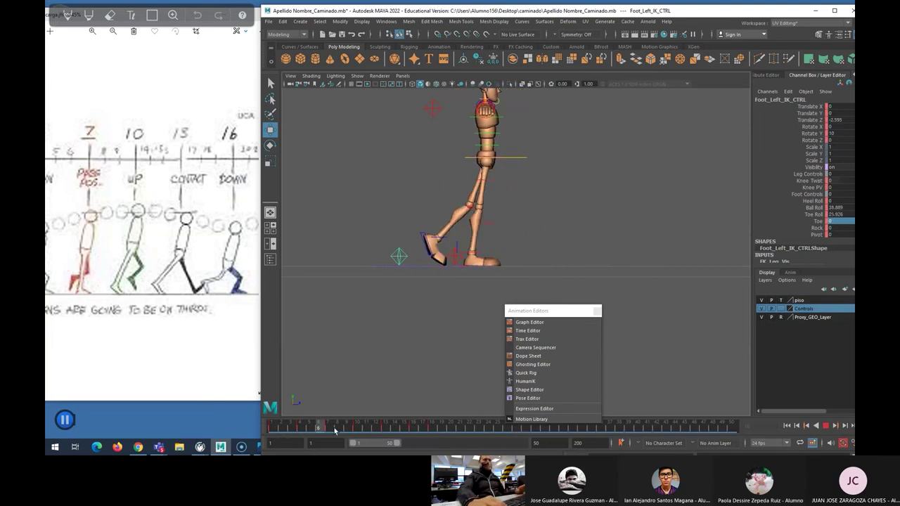
pyautogui.hotkey('alt', 'v')
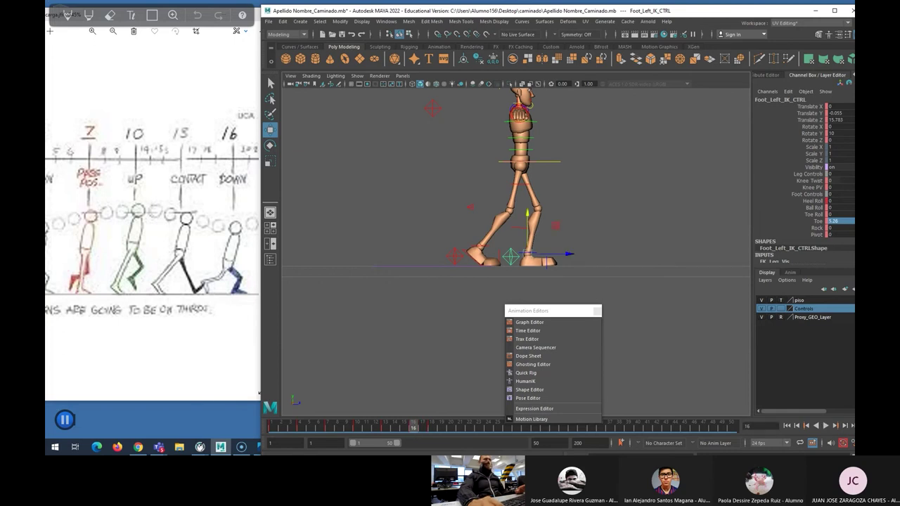
pyautogui.click(457, 261)
pyautogui.moveTo(385, 425); pyautogui.dragTo(300, 426)
pyautogui.click(398, 257)
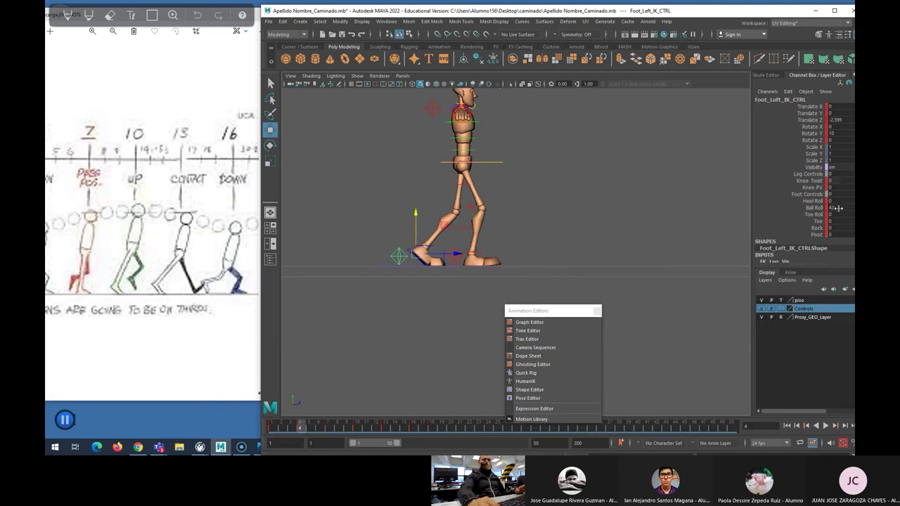
pyautogui.press('Return')
pyautogui.moveTo(301, 426); pyautogui.dragTo(414, 426)
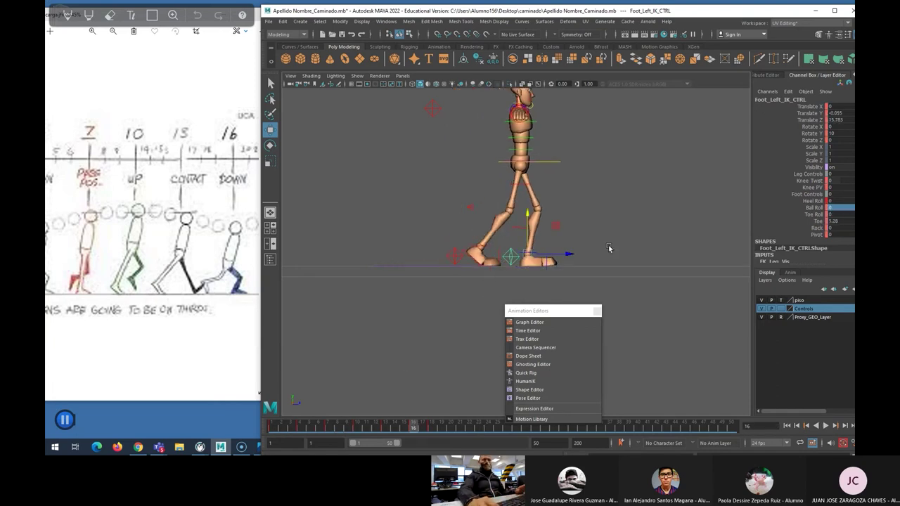
# Step: Bring the chart's passing position into view, raise and advance the center root control at frame 19, and select the left foot control
pyautogui.click(460, 259)
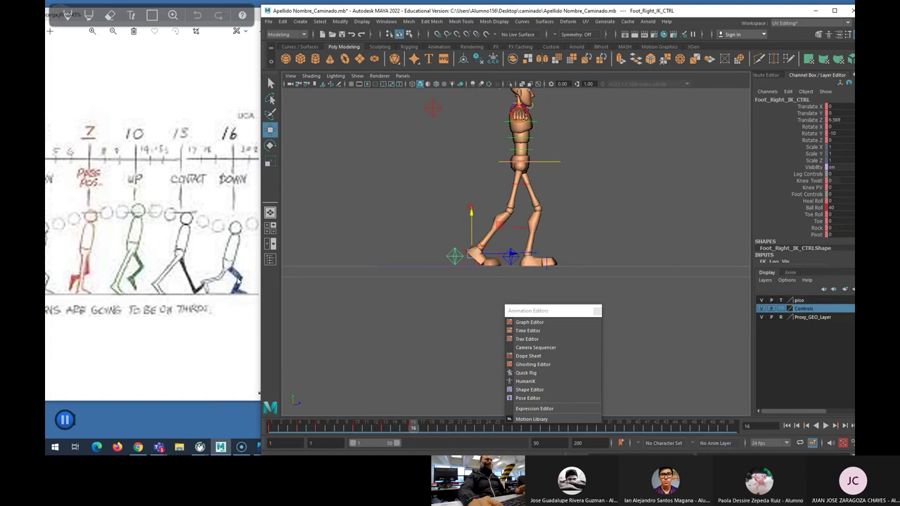
pyautogui.moveTo(351, 11)
pyautogui.mouseDown()
pyautogui.moveTo(390, 11)
pyautogui.moveTo(367, 7)
pyautogui.mouseUp()
pyautogui.moveTo(110, 225)
pyautogui.mouseDown()
pyautogui.moveTo(208, 226)
pyautogui.moveTo(182, 223)
pyautogui.mouseUp()
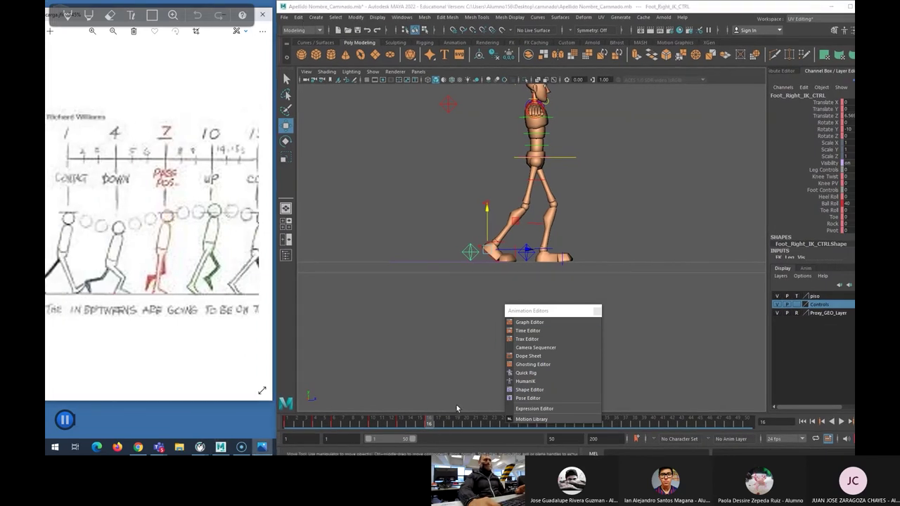
pyautogui.click(463, 422)
pyautogui.click(563, 163)
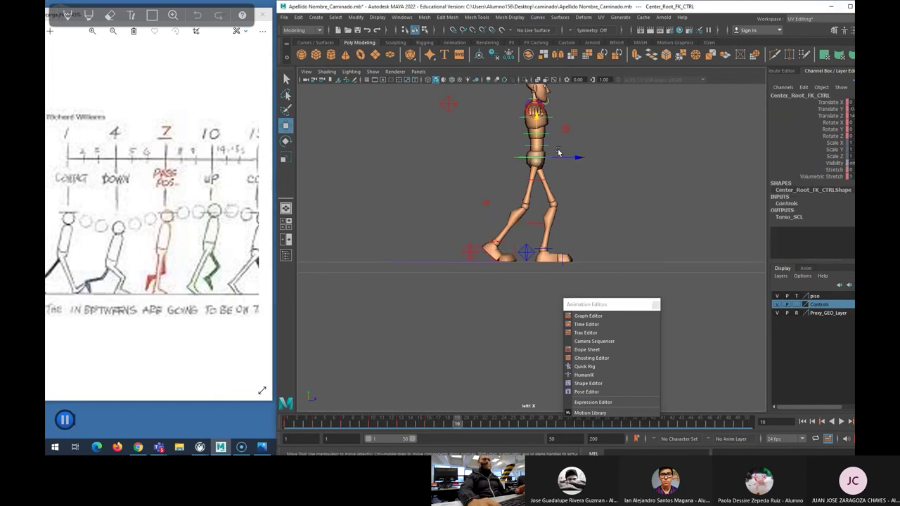
pyautogui.moveTo(563, 159); pyautogui.dragTo(560, 141)
pyautogui.click(530, 257)
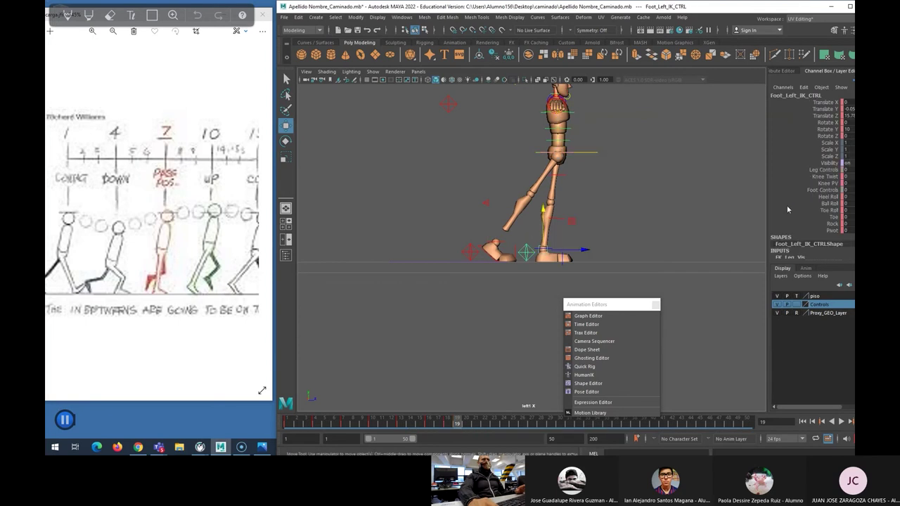
pyautogui.moveTo(766, 9); pyautogui.dragTo(729, 9)
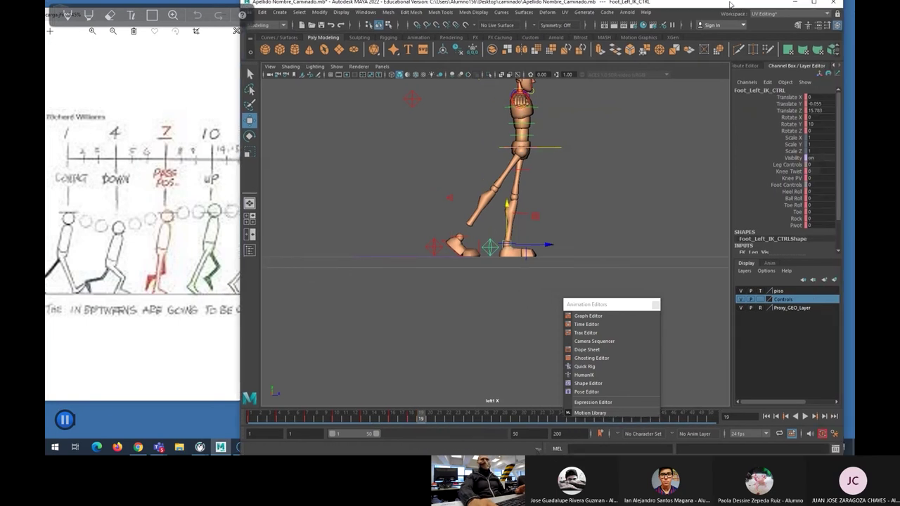
pyautogui.click(794, 197)
pyautogui.moveTo(637, 206); pyautogui.dragTo(643, 209, button='middle')
pyautogui.hotkey('ctrl', 'z')
pyautogui.hotkey('ctrl', 'z')
# Step: Set the left foot control's Ball Roll to 5 at frame 19
pyautogui.click(793, 203)
pyautogui.moveTo(577, 213); pyautogui.dragTo(603, 211, button='middle')
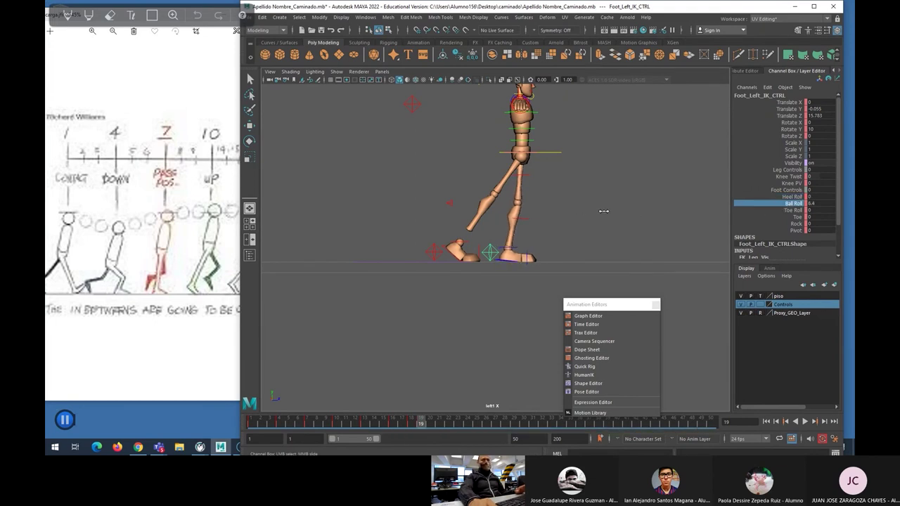
pyautogui.click(816, 204)
pyautogui.write('5')
pyautogui.press('Return')
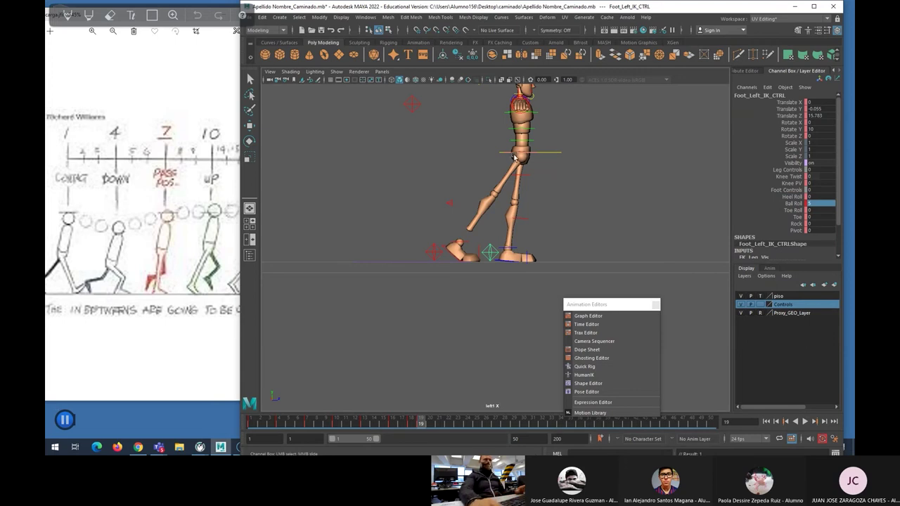
# Step: Try a Toe Roll of about 33.3 on the right foot control and key it at frame 19
pyautogui.click(433, 252)
pyautogui.press('w')
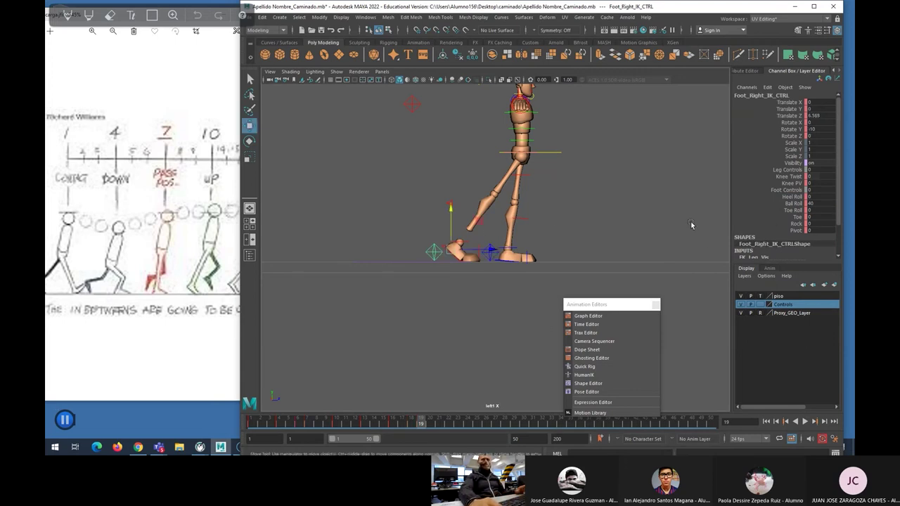
pyautogui.click(794, 210)
pyautogui.moveTo(600, 225); pyautogui.dragTo(694, 166, button='middle')
pyautogui.press('s')
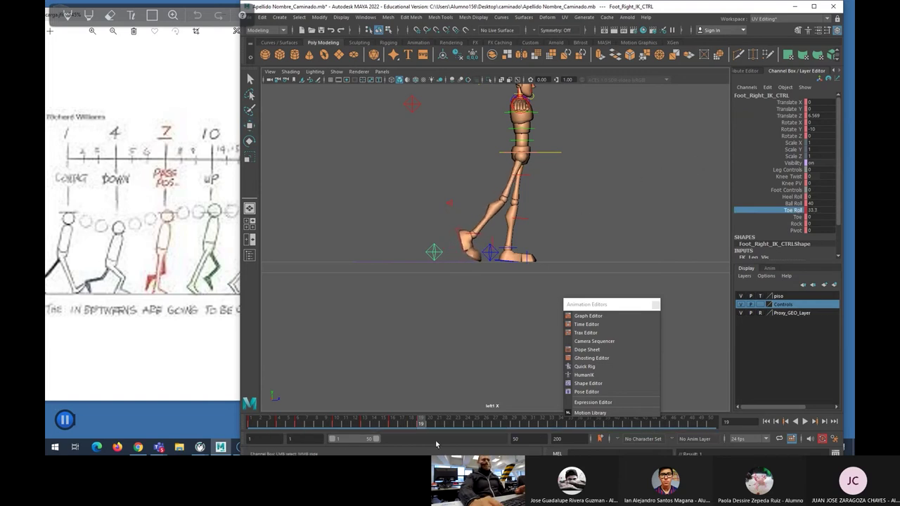
# Step: Check the left foot control's roll values at frame 7 and set the right foot control's Ball Roll and Toe Roll to 35 at frame 19
pyautogui.hotkey('alt', 'v')
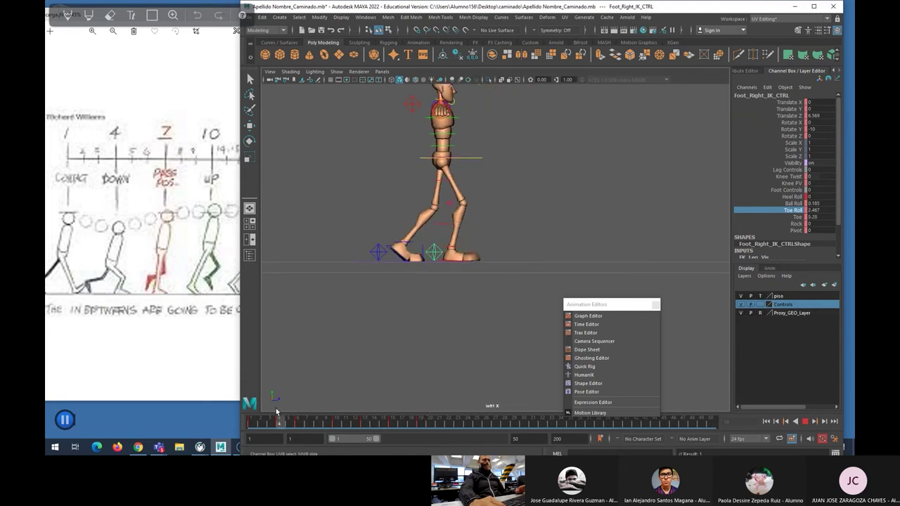
pyautogui.press('Escape')
pyautogui.click(384, 256)
pyautogui.press('w')
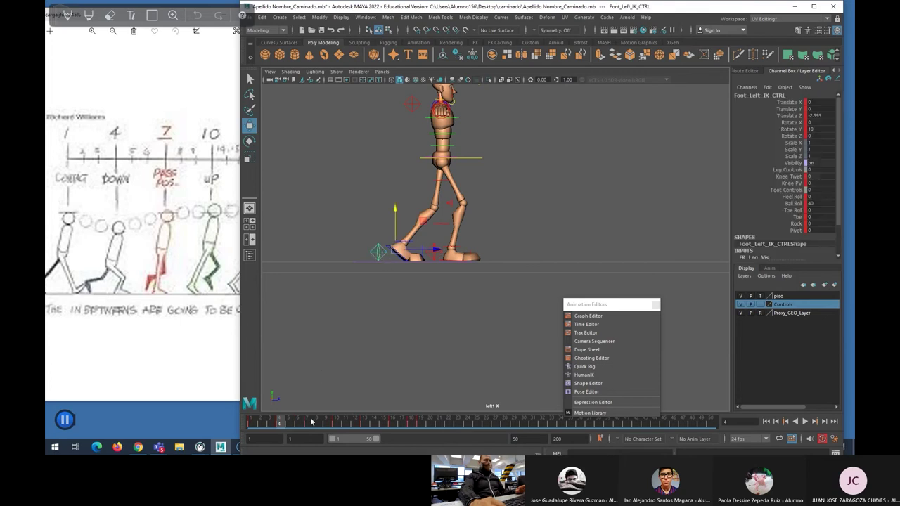
pyautogui.click(308, 422)
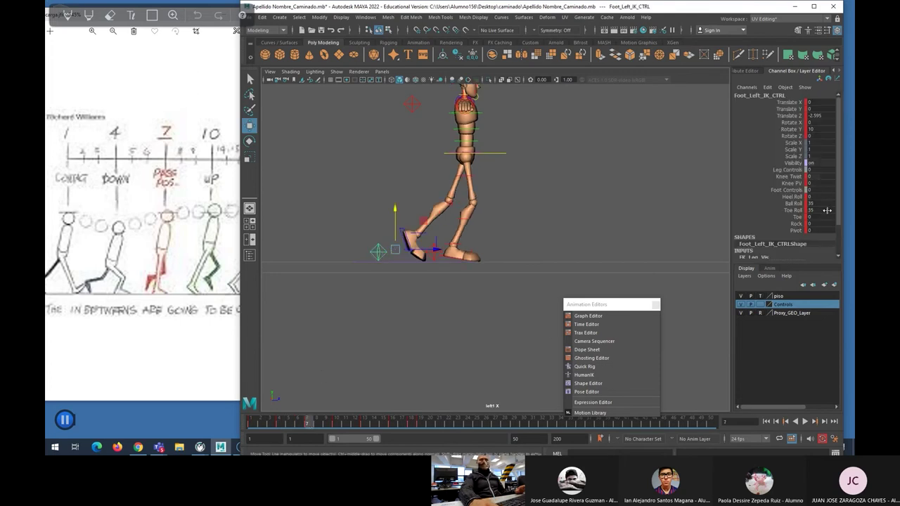
pyautogui.click(422, 423)
pyautogui.click(439, 251)
pyautogui.doubleClick(810, 203)
pyautogui.write('35')
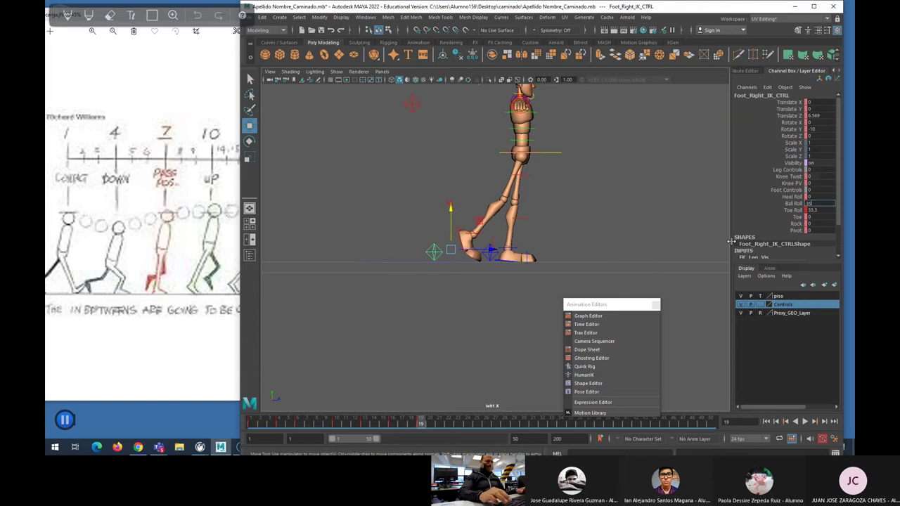
pyautogui.press('Tab')
pyautogui.write('35')
pyautogui.press('Return')
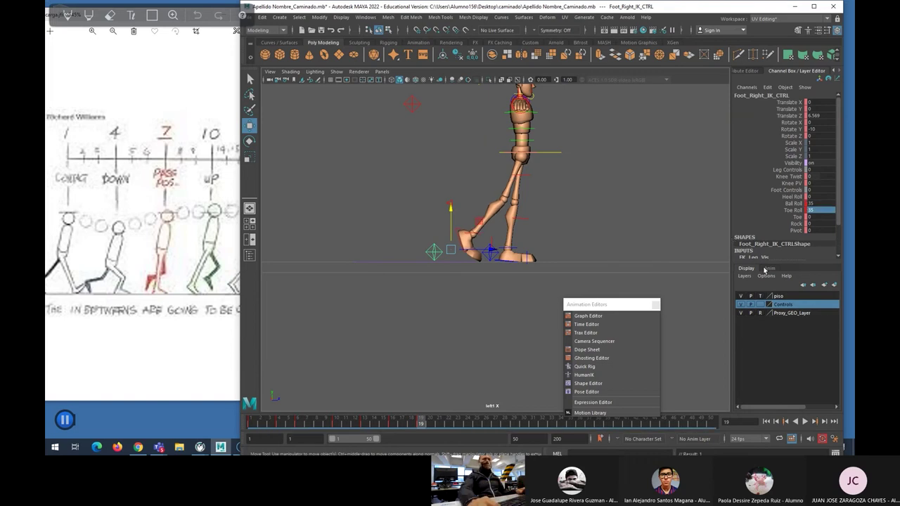
# Step: Review the motion back to frame 16 and move the center root control forward and slightly up there
pyautogui.moveTo(577, 305); pyautogui.dragTo(494, 269)
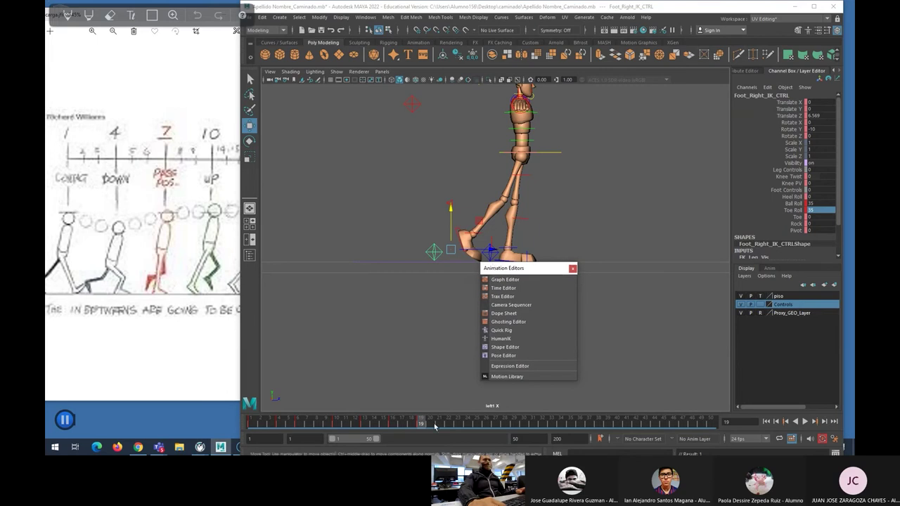
pyautogui.hotkey('alt', 'v')
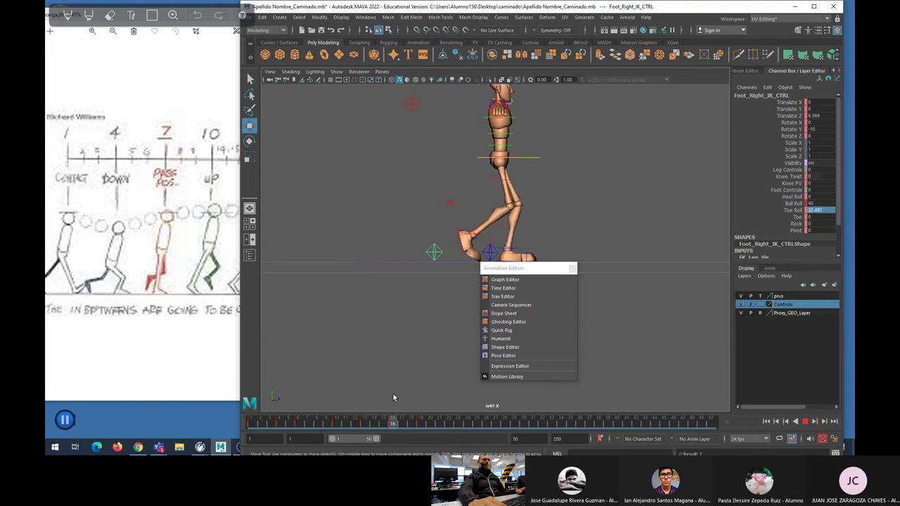
pyautogui.hotkey('alt', 'v')
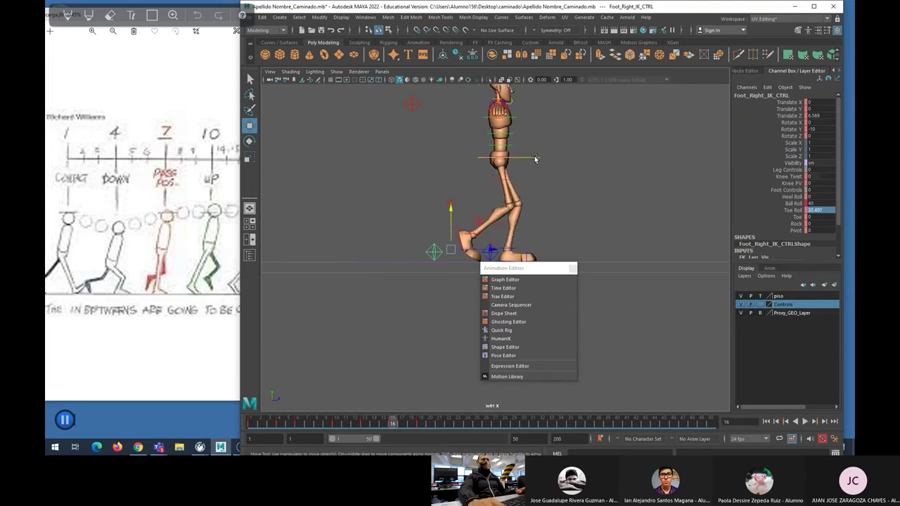
pyautogui.click(534, 158)
pyautogui.moveTo(529, 157); pyautogui.dragTo(526, 130)
# Step: Review the walk up to frame 19 and set the right foot control's Toe Roll to 0 at frame 16
pyautogui.hotkey('alt', 'v')
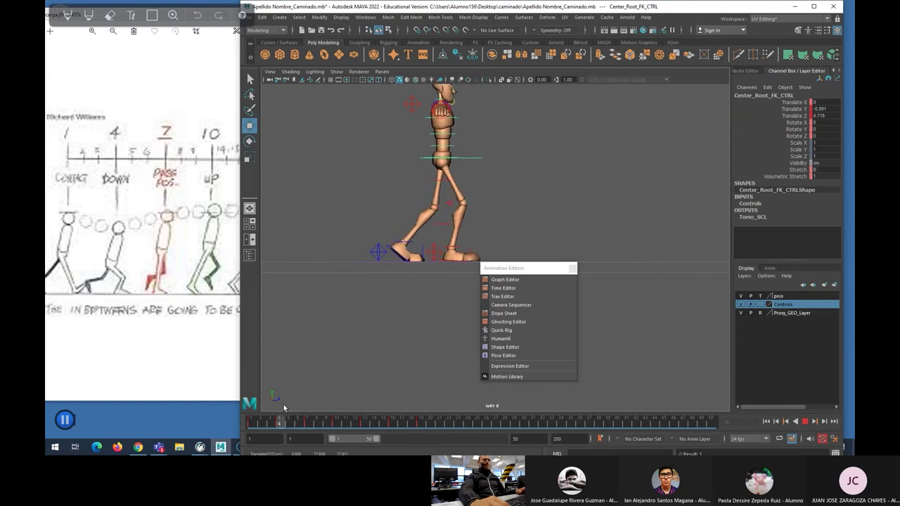
pyautogui.press('Escape')
pyautogui.click(433, 253)
pyautogui.moveTo(351, 426); pyautogui.dragTo(421, 423)
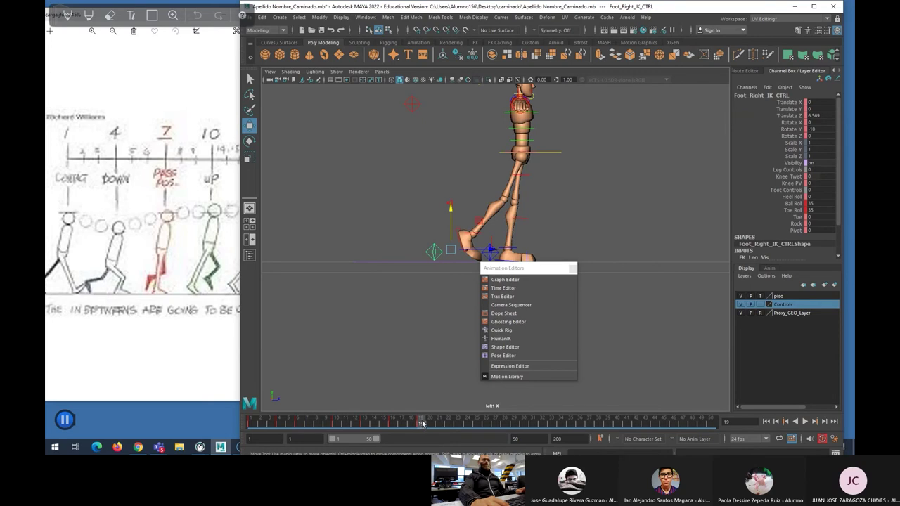
pyautogui.click(392, 424)
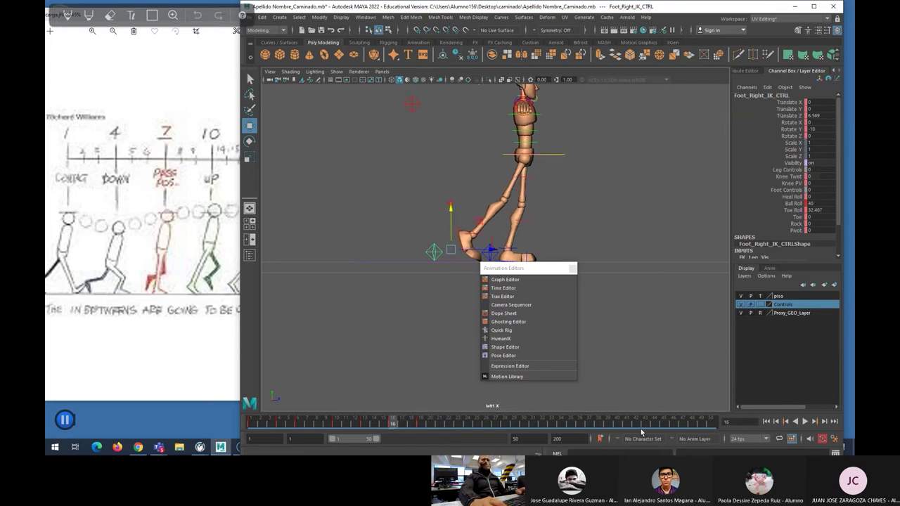
pyautogui.click(814, 210)
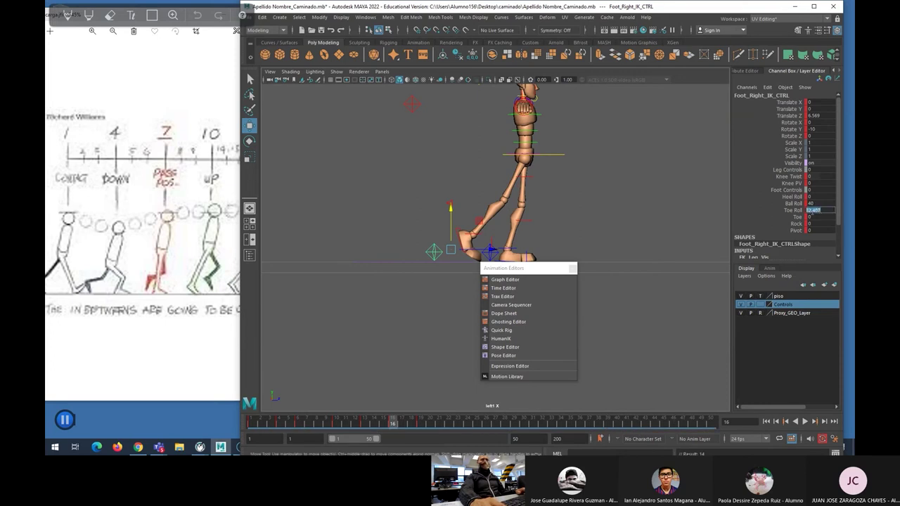
pyautogui.write('0')
pyautogui.press('Return')
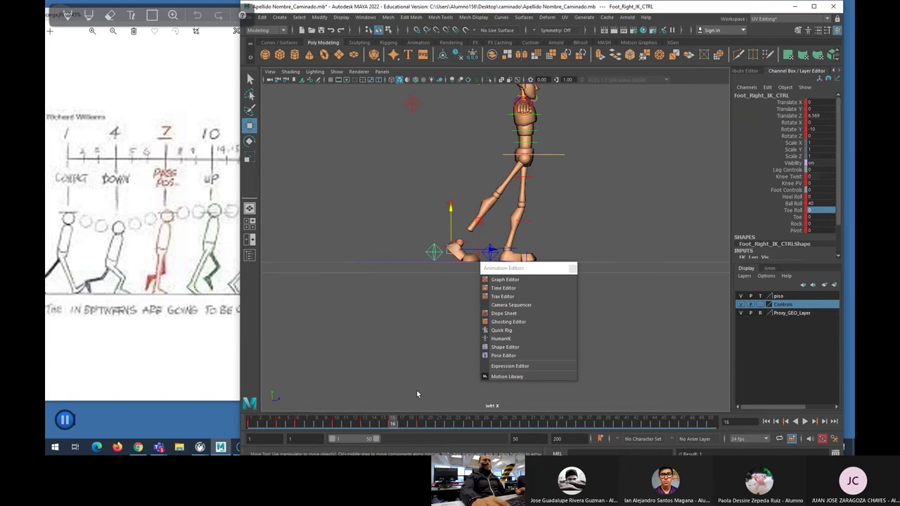
# Step: Select the center root control at the hips and move it backward at frame 16
pyautogui.click(557, 153)
pyautogui.click(526, 153)
pyautogui.moveTo(527, 151); pyautogui.dragTo(509, 154)
# Step: Shift the animation window aside, pan the reference chart to the frame 7 to 16 poses, and move the Animation Editors list off the feet
pyautogui.moveTo(394, 423); pyautogui.dragTo(365, 422)
pyautogui.click(366, 18)
pyautogui.click(376, 9)
pyautogui.moveTo(378, 9); pyautogui.dragTo(422, 9)
pyautogui.moveTo(203, 169); pyautogui.dragTo(114, 171)
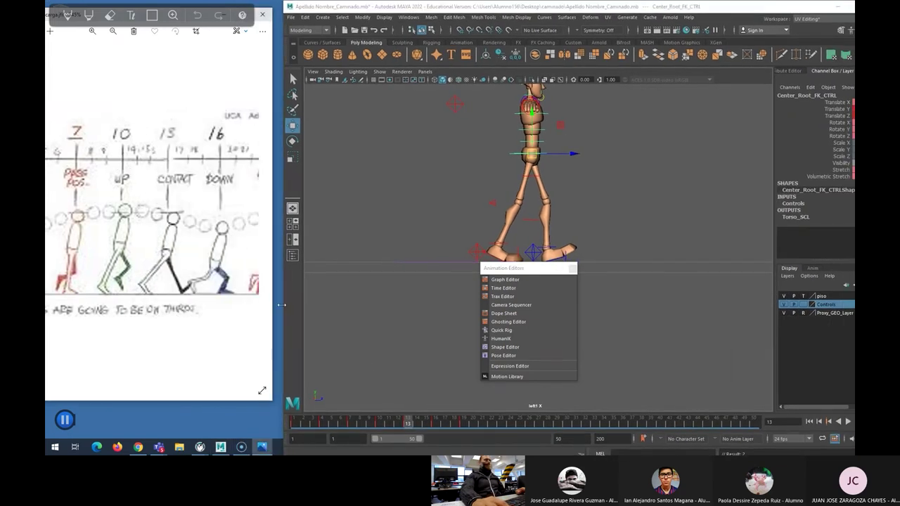
pyautogui.moveTo(415, 429); pyautogui.dragTo(379, 422)
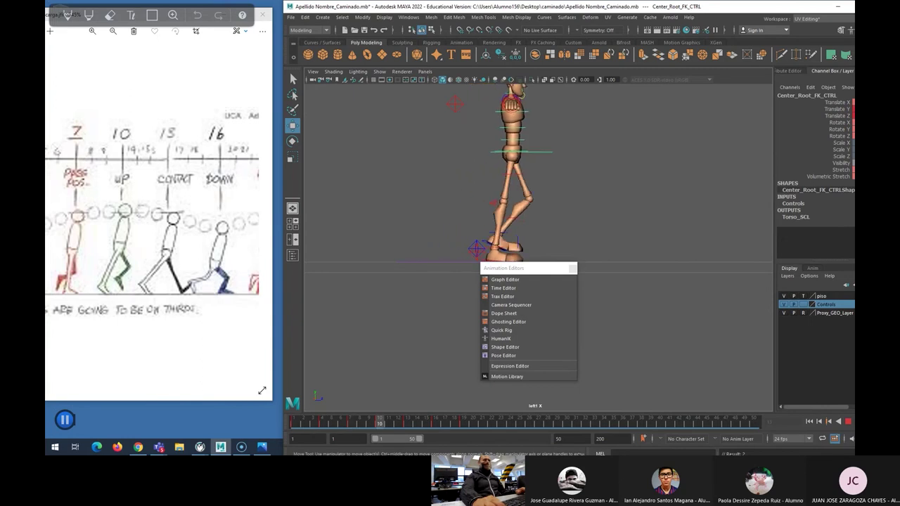
pyautogui.moveTo(526, 269); pyautogui.dragTo(599, 272)
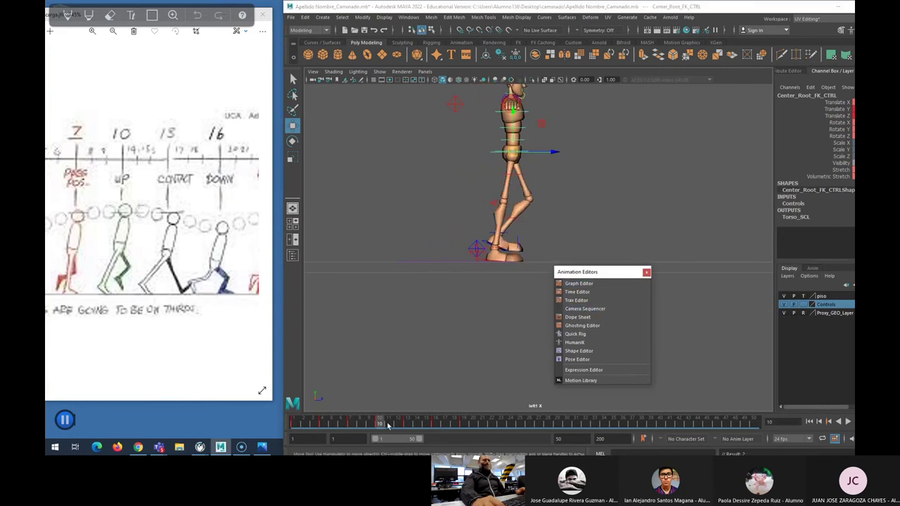
# Step: Lower the center root control slightly at frame 16 and reposition the window to show the left foot control's full channel values
pyautogui.moveTo(385, 424); pyautogui.dragTo(436, 422)
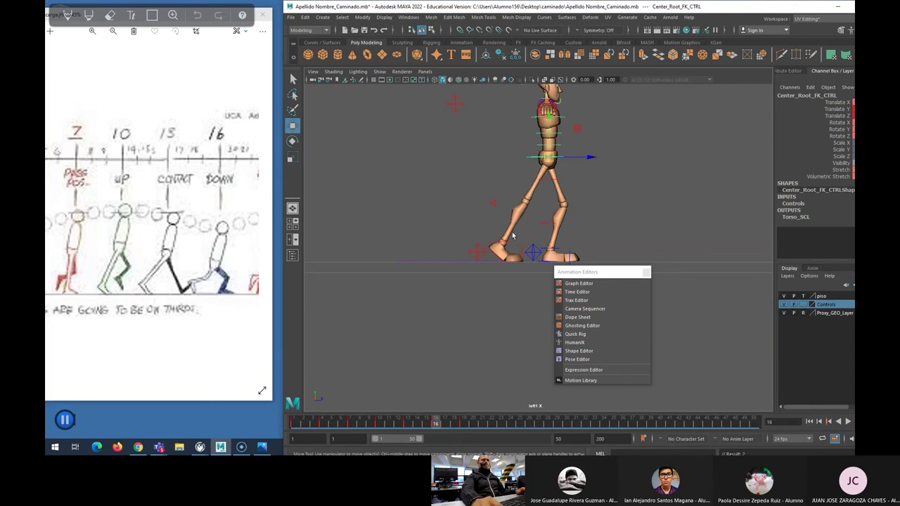
pyautogui.moveTo(549, 133); pyautogui.dragTo(548, 136)
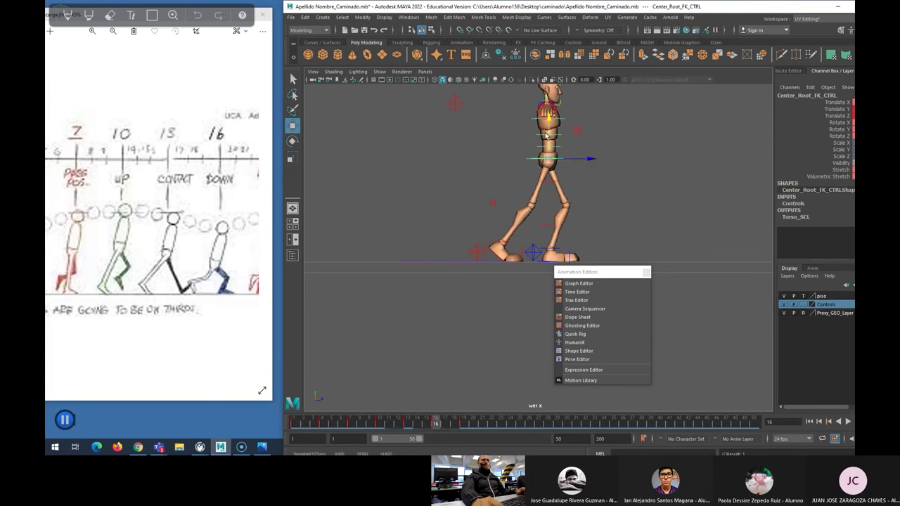
pyautogui.click(535, 257)
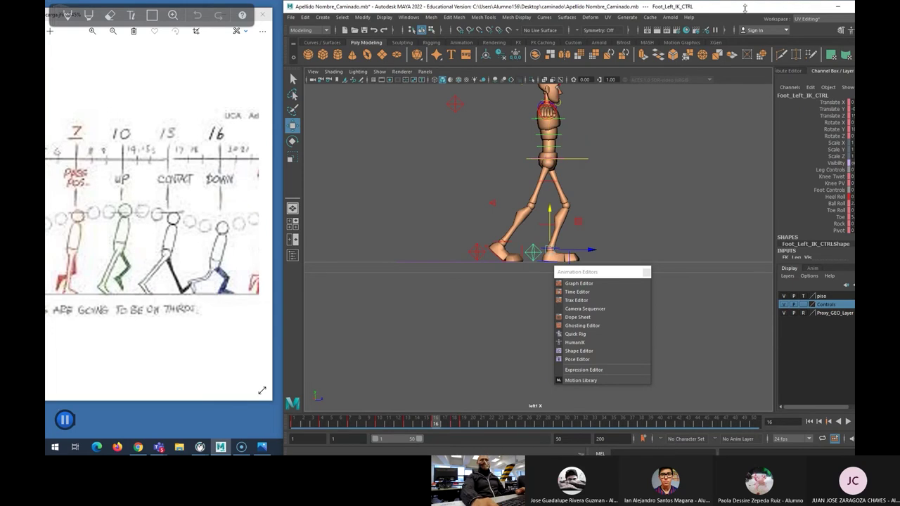
pyautogui.moveTo(731, 10); pyautogui.dragTo(673, 5)
pyautogui.moveTo(589, 271); pyautogui.dragTo(604, 271)
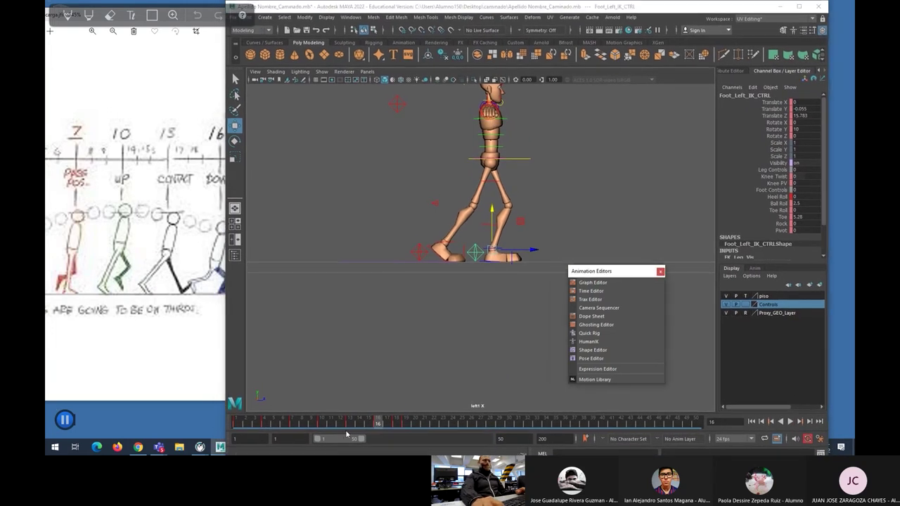
# Step: Check the motion between frames 16 and 18, and key the left foot control at frame 16 with Ball Roll set to 0
pyautogui.click(395, 423)
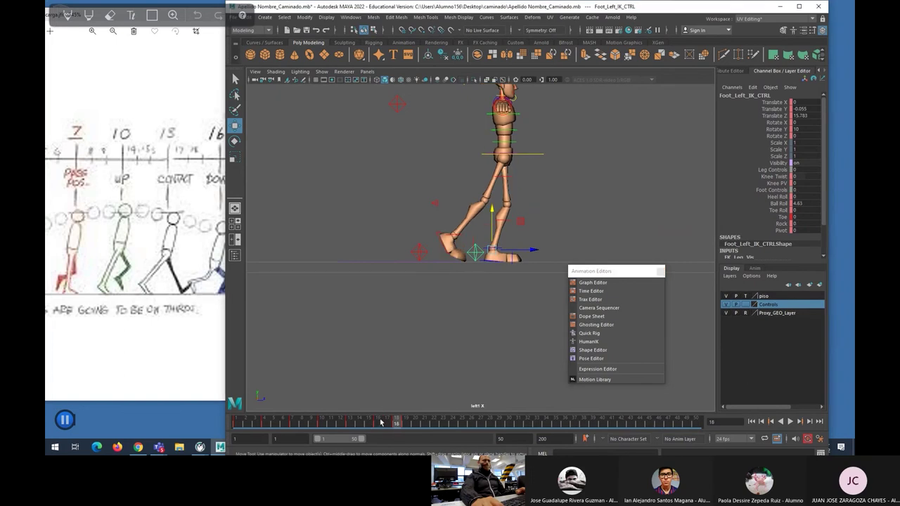
pyautogui.hotkey('alt', 'v')
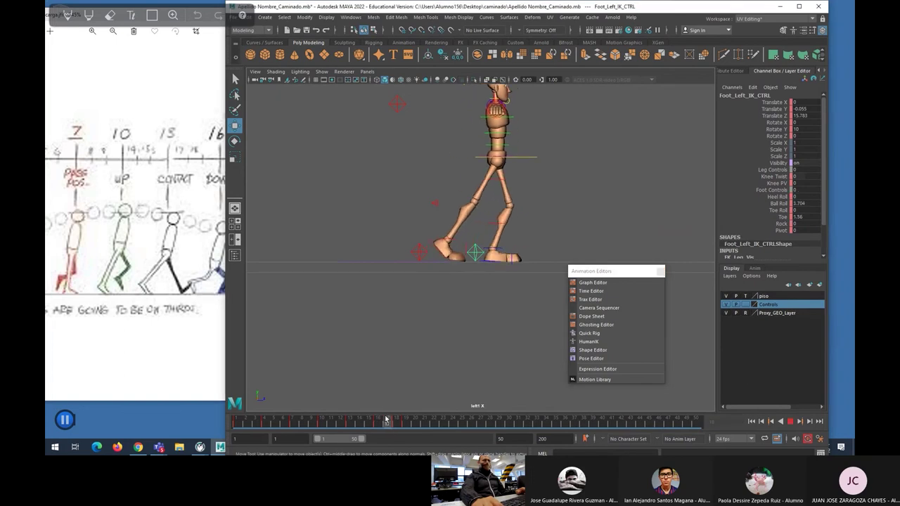
pyautogui.hotkey('alt', 'v')
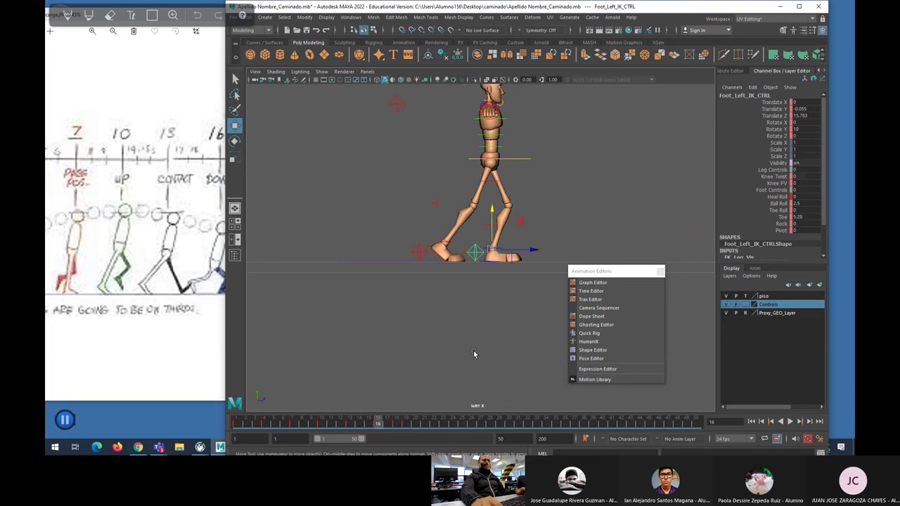
pyautogui.press('s')
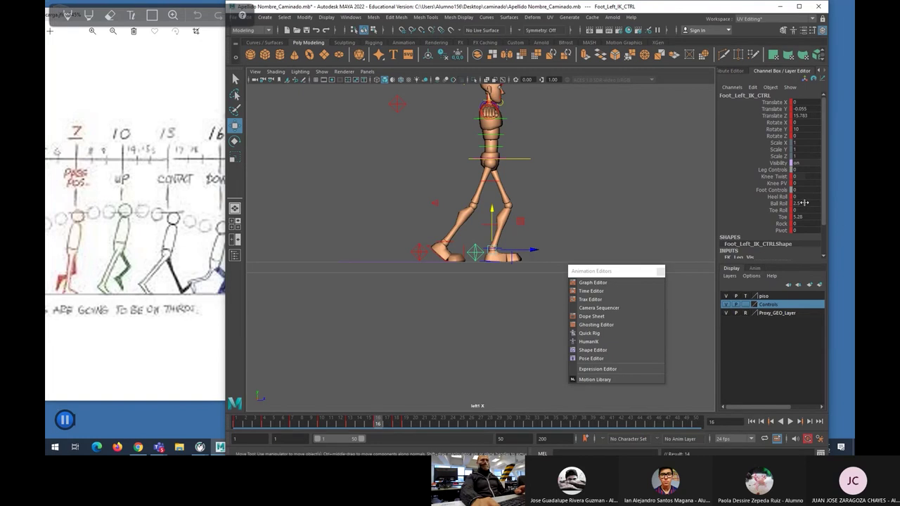
pyautogui.doubleClick(804, 202)
pyautogui.write('0')
pyautogui.press('Return')
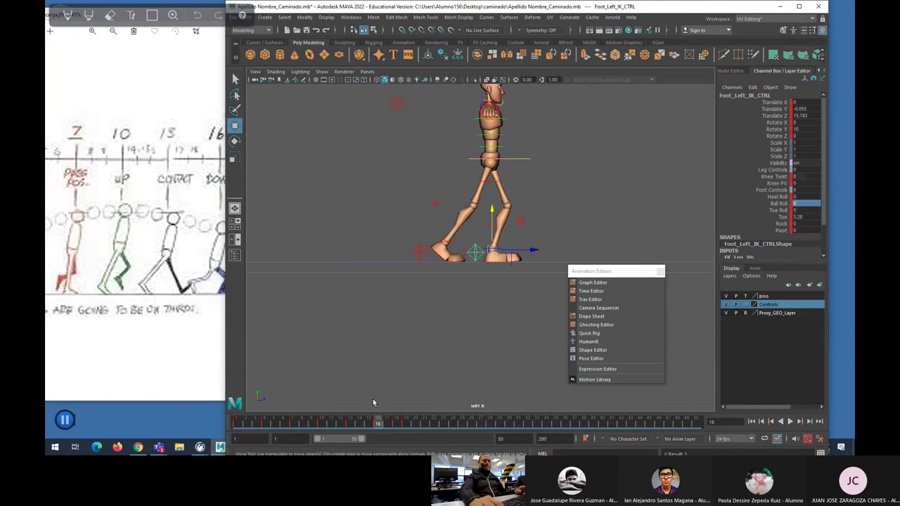
# Step: Set the left foot control's Ball Roll to 0 at frame 18
pyautogui.click(396, 425)
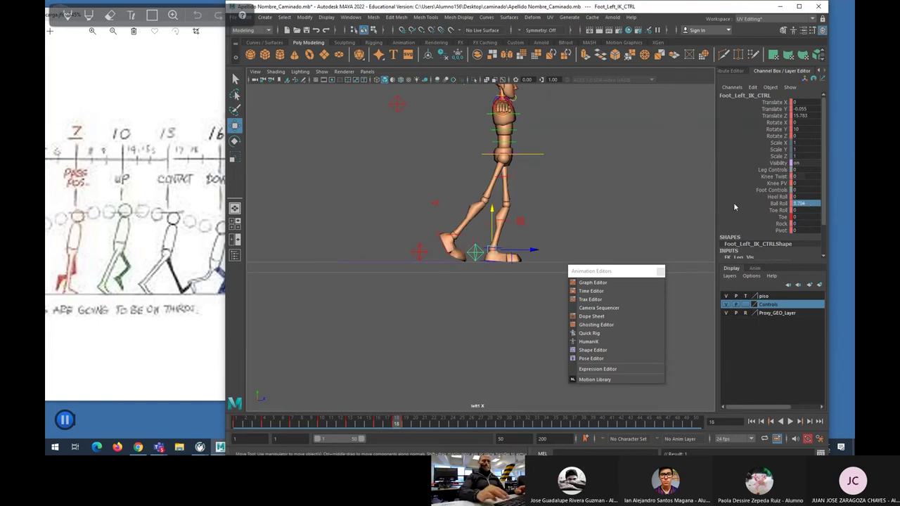
pyautogui.click(809, 203)
pyautogui.write('0')
pyautogui.press('Return')
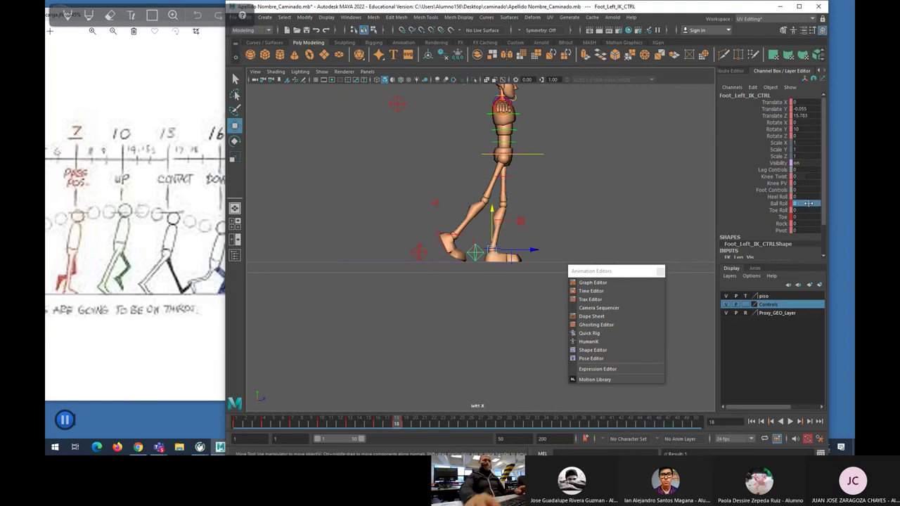
# Step: Set the left foot control's Ball Roll to 0 at frame 19 and scrub back through the walk to review it
pyautogui.click(404, 422)
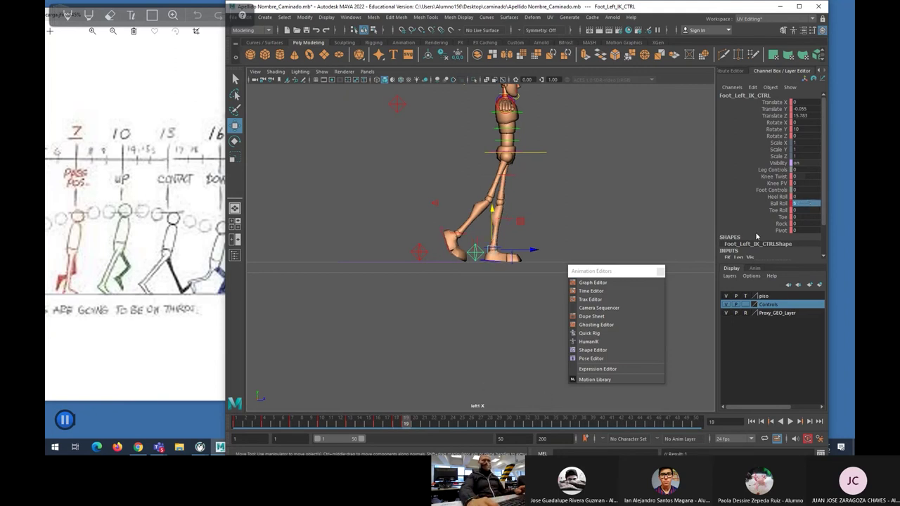
pyautogui.click(525, 153)
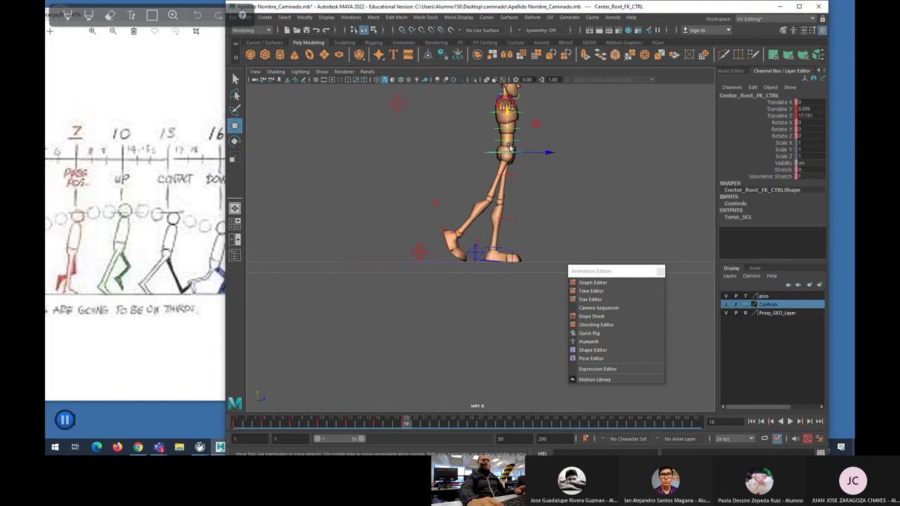
pyautogui.click(477, 262)
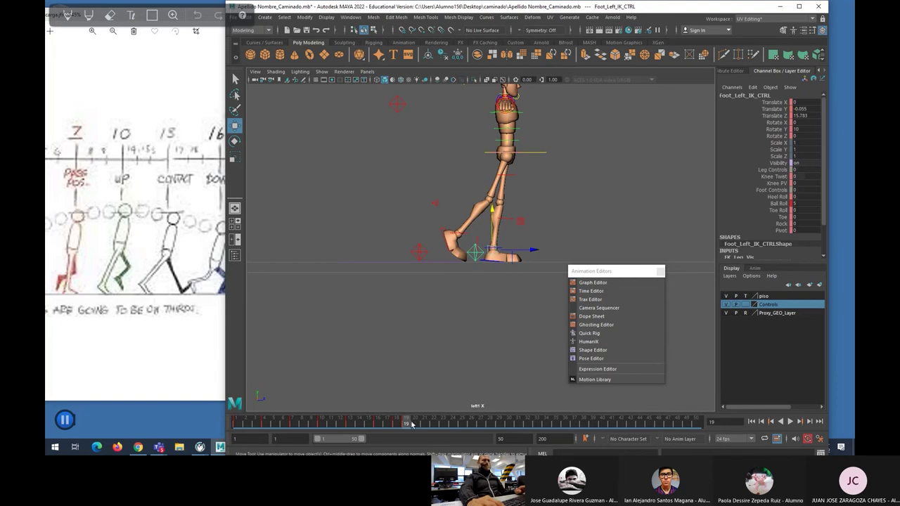
pyautogui.click(801, 203)
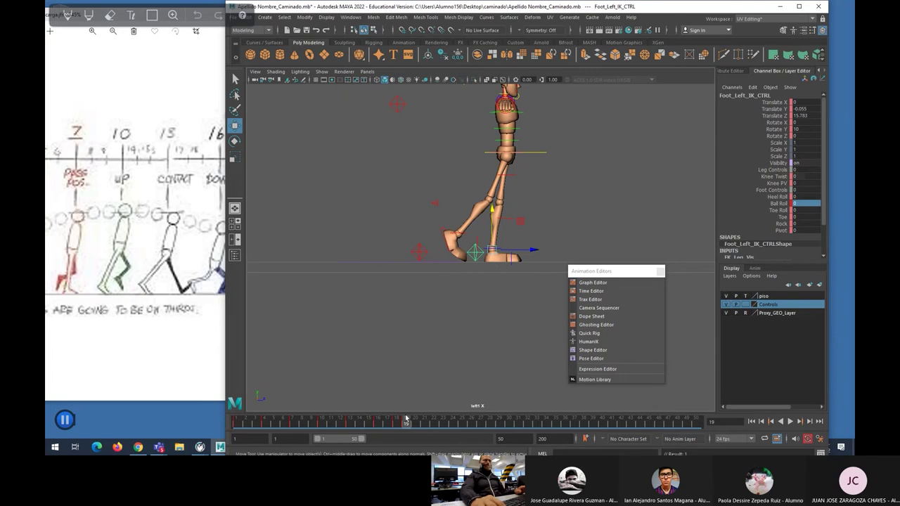
pyautogui.moveTo(404, 421); pyautogui.dragTo(302, 414)
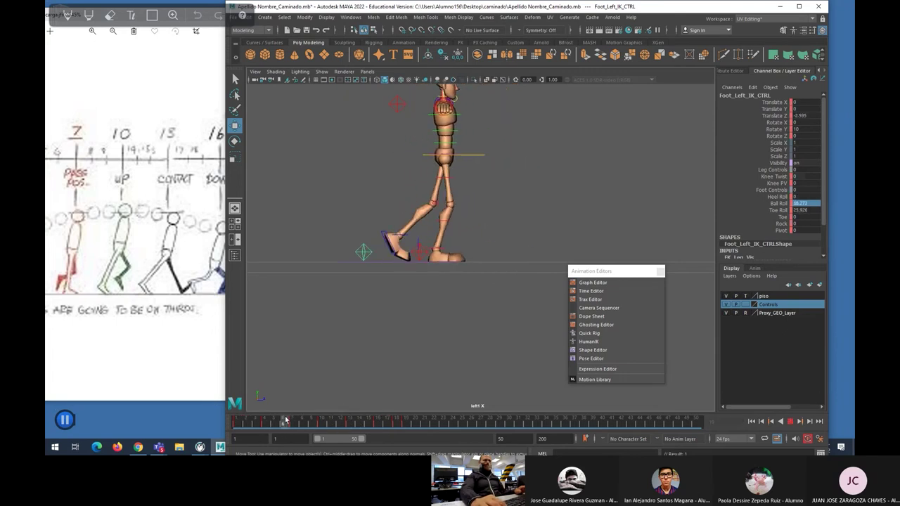
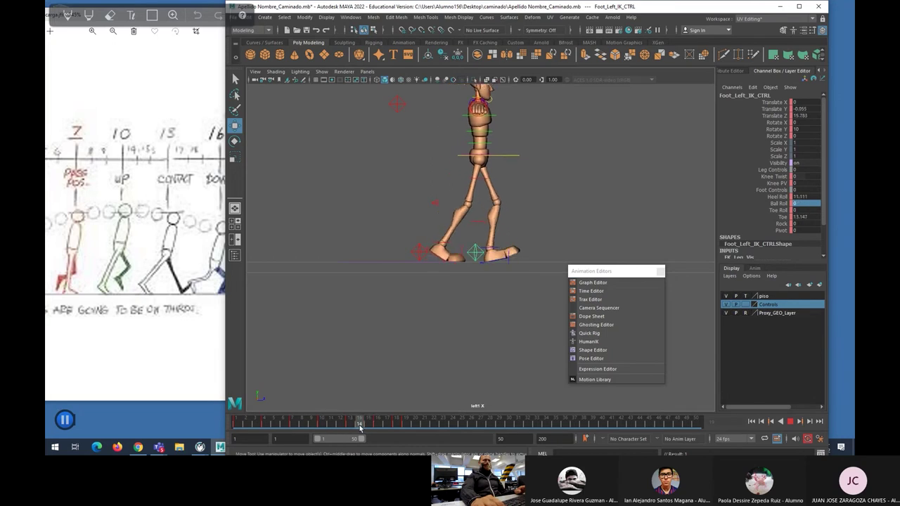
# Step: Reposition the center root control at frame 15 to Translate Y about -0.51 and Z about 13.92, and review the motion around frame 16
pyautogui.moveTo(355, 428); pyautogui.dragTo(369, 428)
pyautogui.click(506, 161)
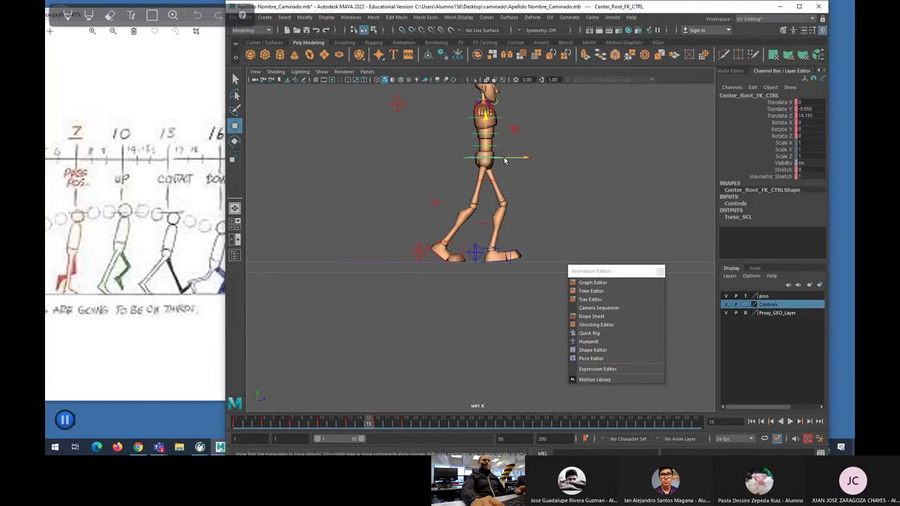
pyautogui.moveTo(511, 162); pyautogui.dragTo(484, 135)
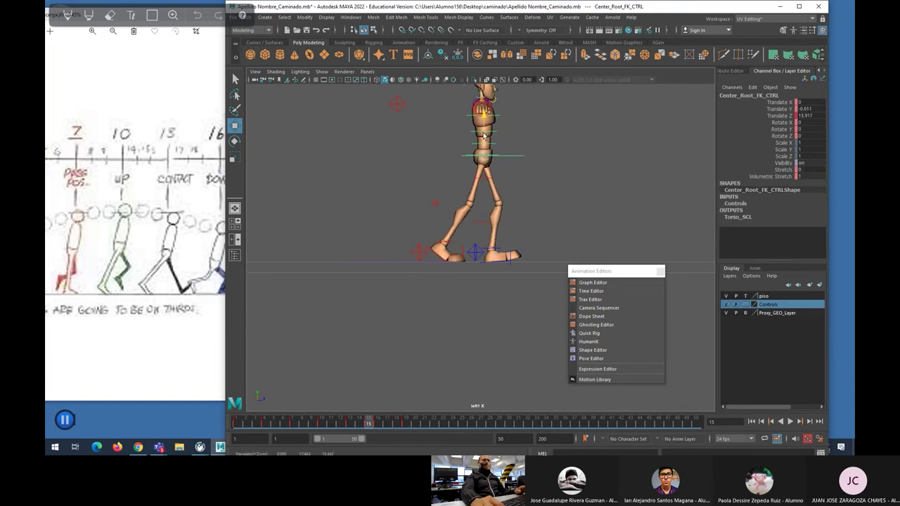
pyautogui.click(376, 423)
pyautogui.hotkey('alt', 'v')
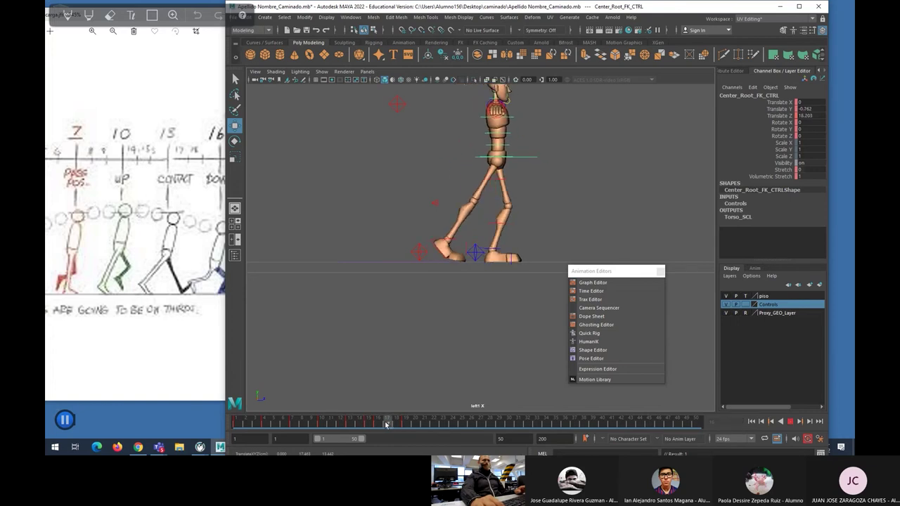
pyautogui.moveTo(334, 422)
pyautogui.mouseDown()
pyautogui.moveTo(399, 422)
pyautogui.moveTo(349, 423)
pyautogui.moveTo(380, 423)
pyautogui.mouseUp()
pyautogui.moveTo(385, 422)
pyautogui.mouseDown()
pyautogui.moveTo(397, 423)
pyautogui.moveTo(360, 425)
pyautogui.moveTo(378, 425)
pyautogui.mouseUp()
# Step: Compare the left and right foot controls' channel values at frames 16 and 19
pyautogui.click(425, 257)
pyautogui.click(420, 253)
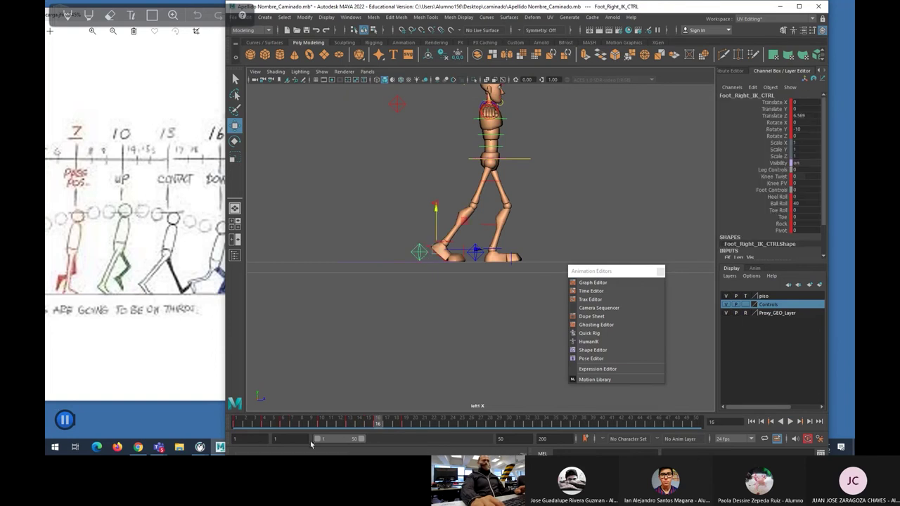
pyautogui.click(404, 423)
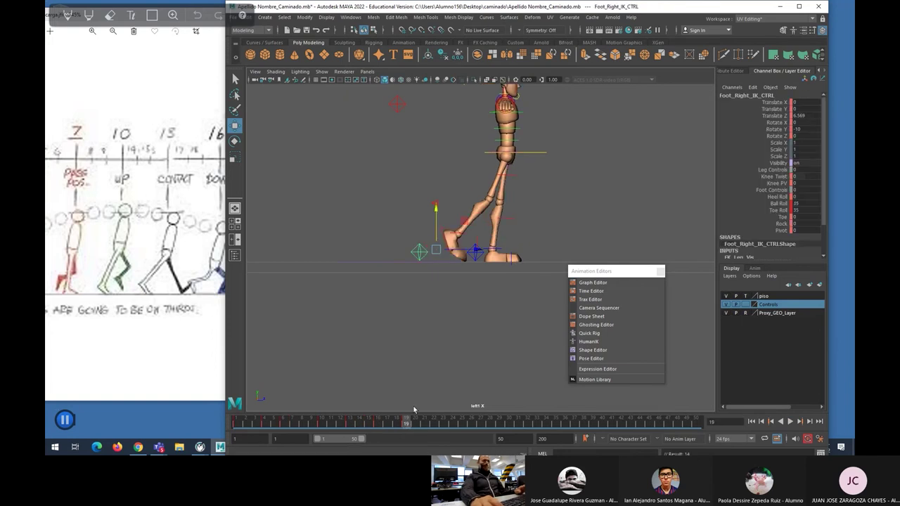
pyautogui.click(475, 257)
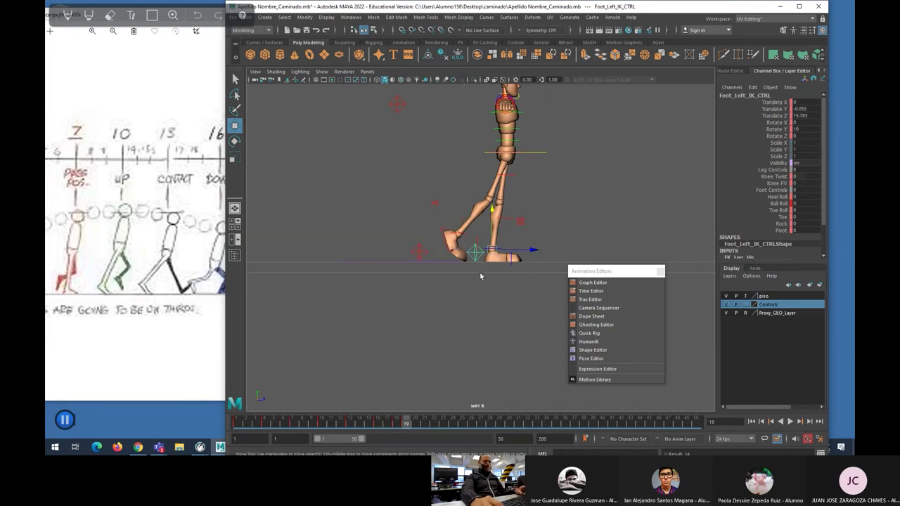
pyautogui.click(419, 253)
pyautogui.click(378, 423)
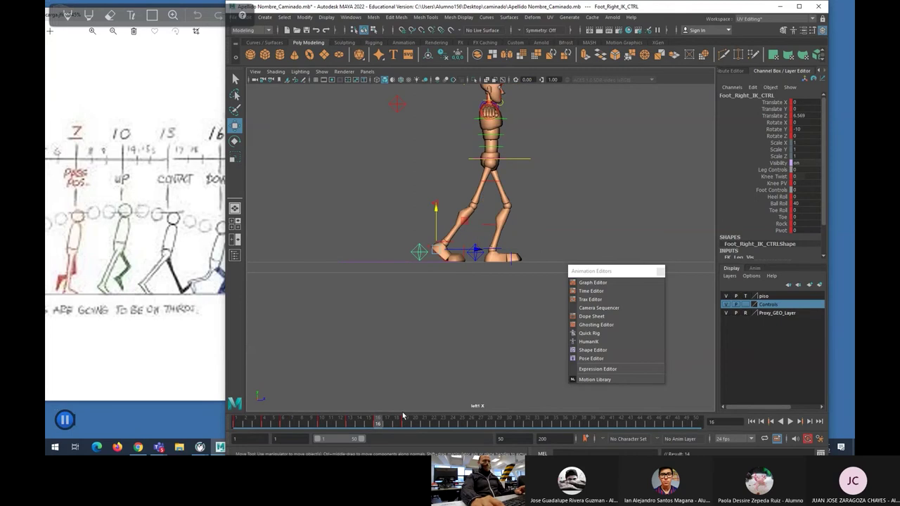
pyautogui.click(474, 258)
pyautogui.click(420, 253)
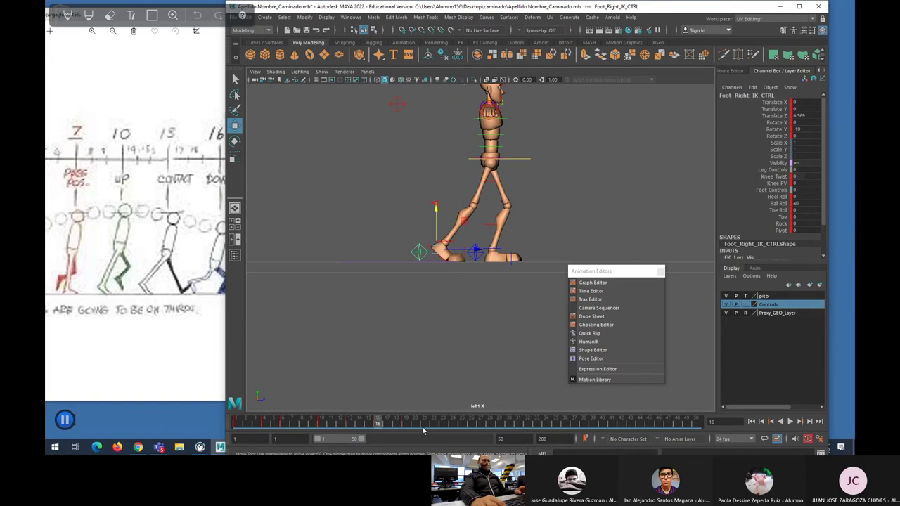
# Step: Move the center root control back to Translate Z about 15.86 at frame 17 and scrub ahead to frame 22
pyautogui.moveTo(379, 423)
pyautogui.mouseDown()
pyautogui.moveTo(408, 422)
pyautogui.moveTo(374, 421)
pyautogui.moveTo(387, 421)
pyautogui.mouseUp()
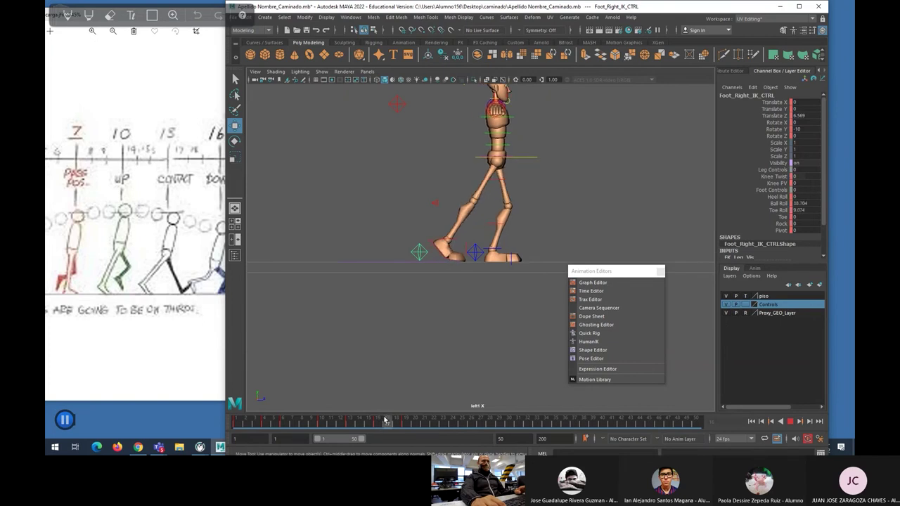
pyautogui.click(521, 161)
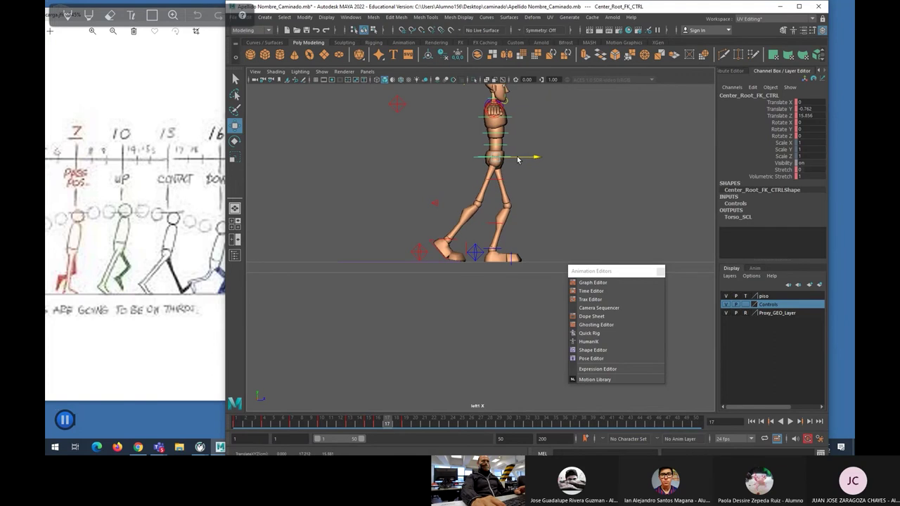
pyautogui.moveTo(389, 422); pyautogui.dragTo(433, 424)
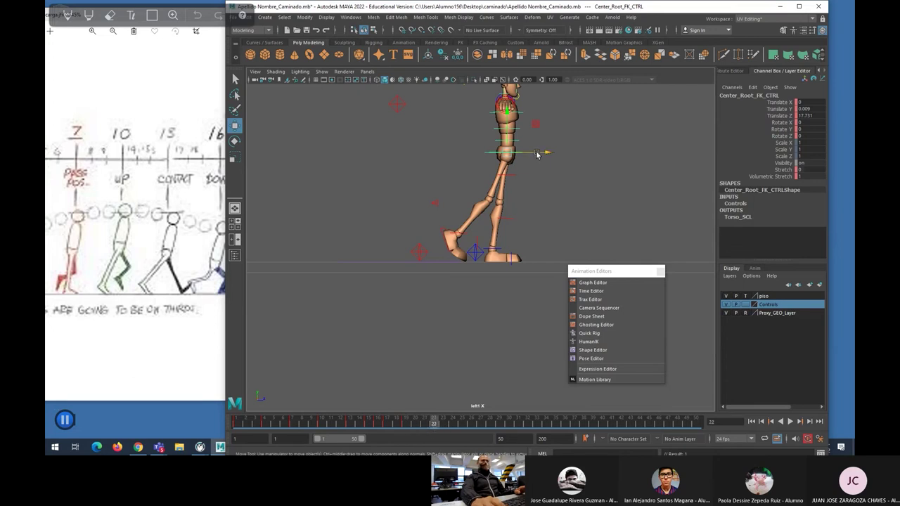
# Step: Set the left foot control's Ball Roll to 5 at frame 22
pyautogui.click(487, 259)
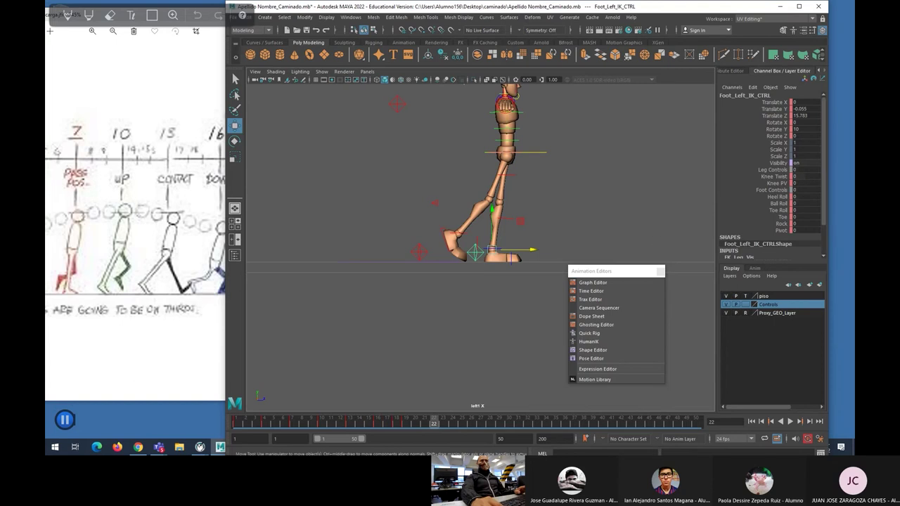
pyautogui.click(777, 204)
pyautogui.moveTo(540, 216); pyautogui.dragTo(573, 215, button='middle')
pyautogui.click(803, 203)
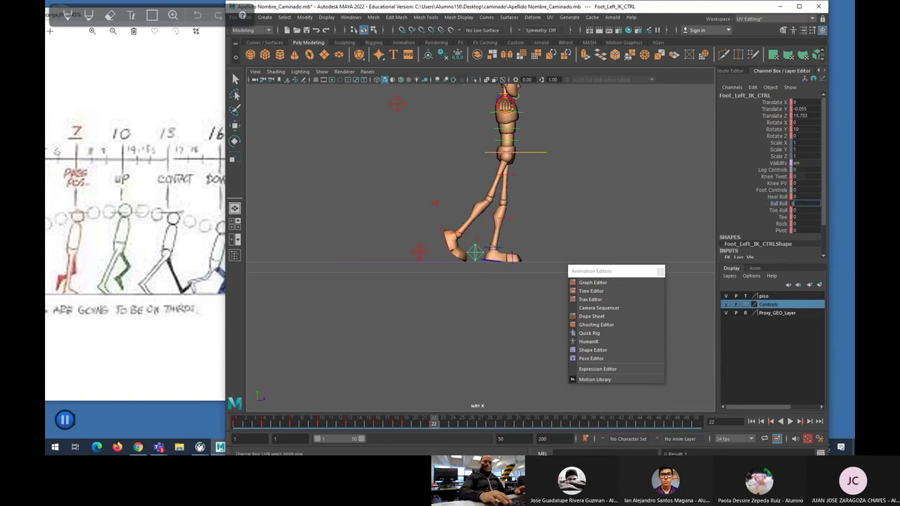
pyautogui.write('5')
pyautogui.press('Return')
# Step: At frame 22, move the right foot control to Translate Y about 0.69 and Z about 16.07, and the center root to Z about 18.77
pyautogui.click(539, 153)
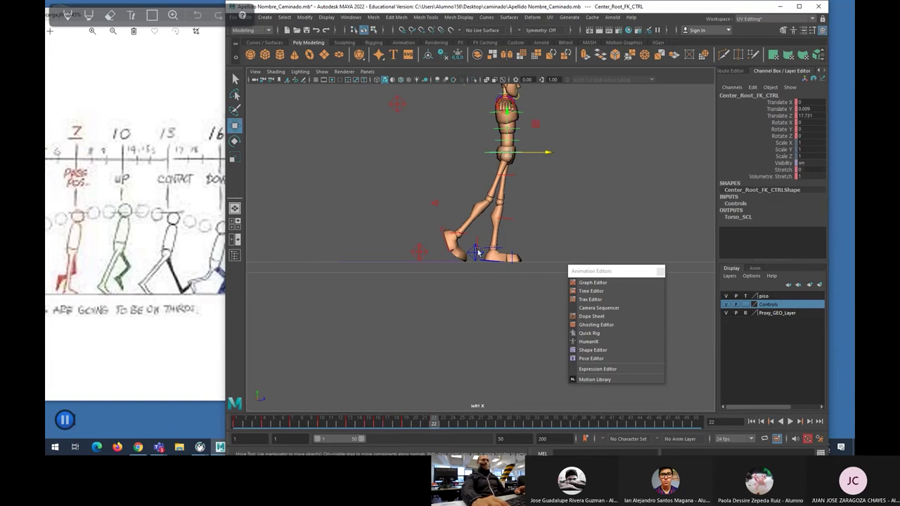
pyautogui.click(418, 254)
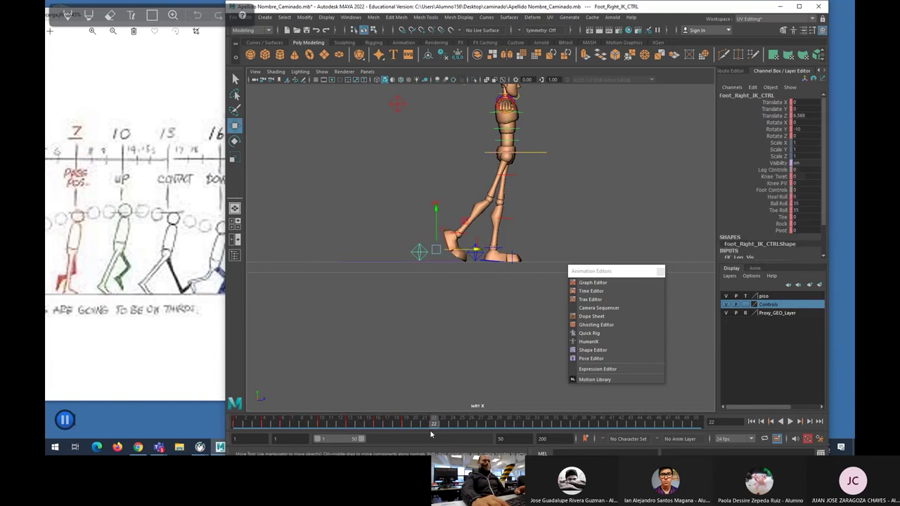
pyautogui.click(406, 424)
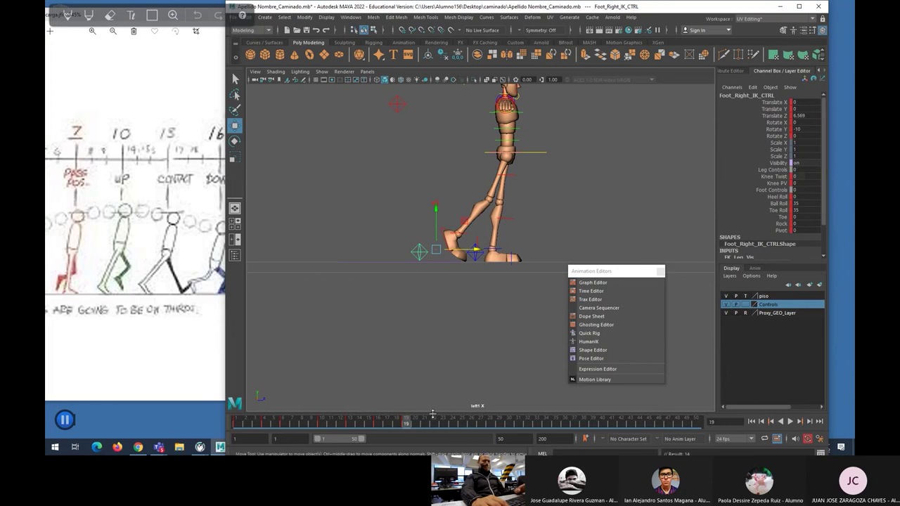
pyautogui.click(431, 424)
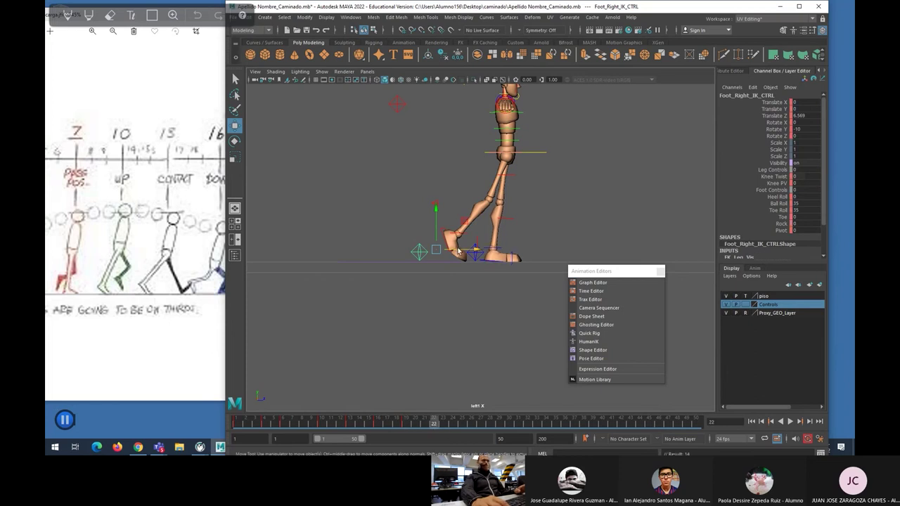
pyautogui.moveTo(462, 253); pyautogui.dragTo(534, 245)
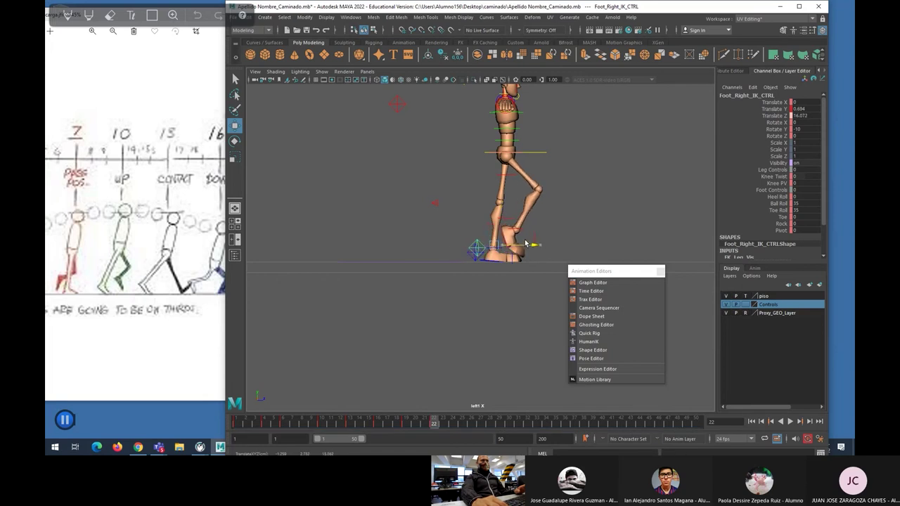
pyautogui.click(534, 156)
pyautogui.moveTo(545, 153); pyautogui.dragTo(554, 152)
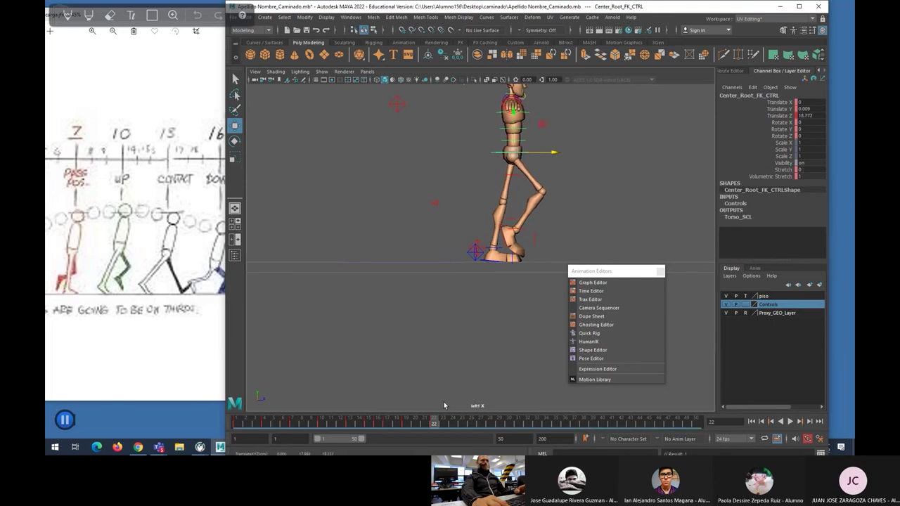
# Step: At frame 25, move the right foot control forward to Translate Z about 21.55 and set its Ball Roll and Toe Roll to 0
pyautogui.moveTo(432, 424); pyautogui.dragTo(459, 410)
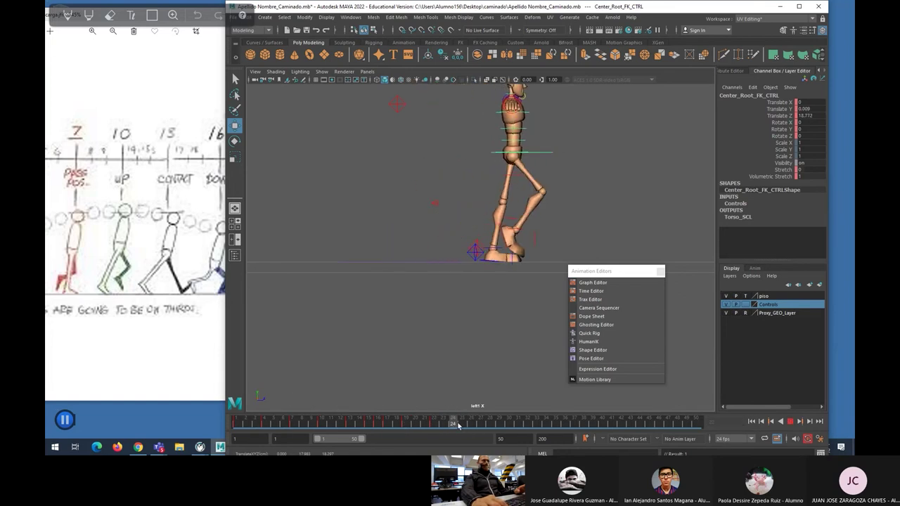
pyautogui.click(461, 425)
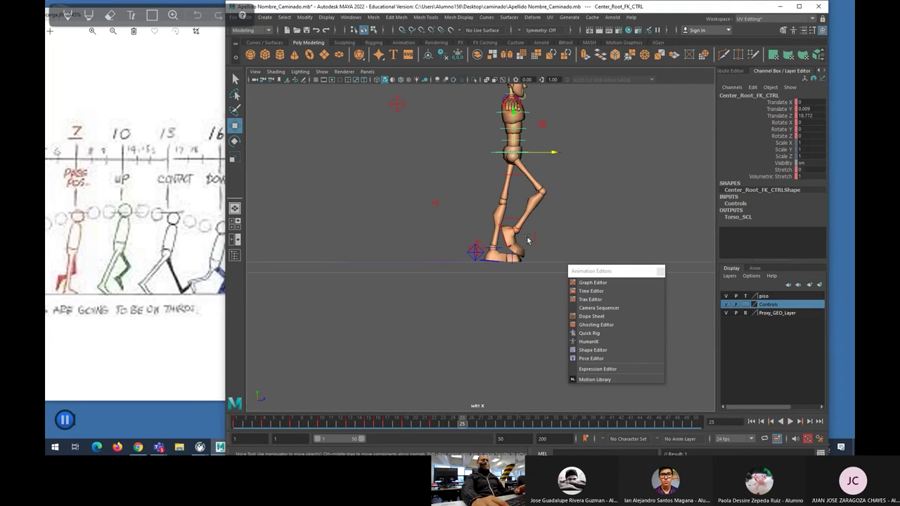
pyautogui.click(477, 251)
pyautogui.moveTo(531, 246); pyautogui.dragTo(565, 245)
pyautogui.moveTo(529, 218); pyautogui.dragTo(532, 237)
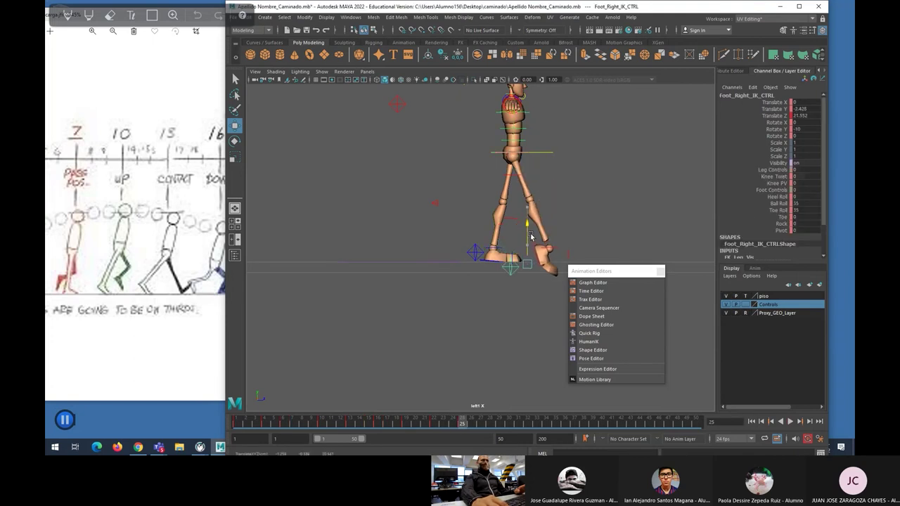
pyautogui.click(814, 215)
pyautogui.write('0')
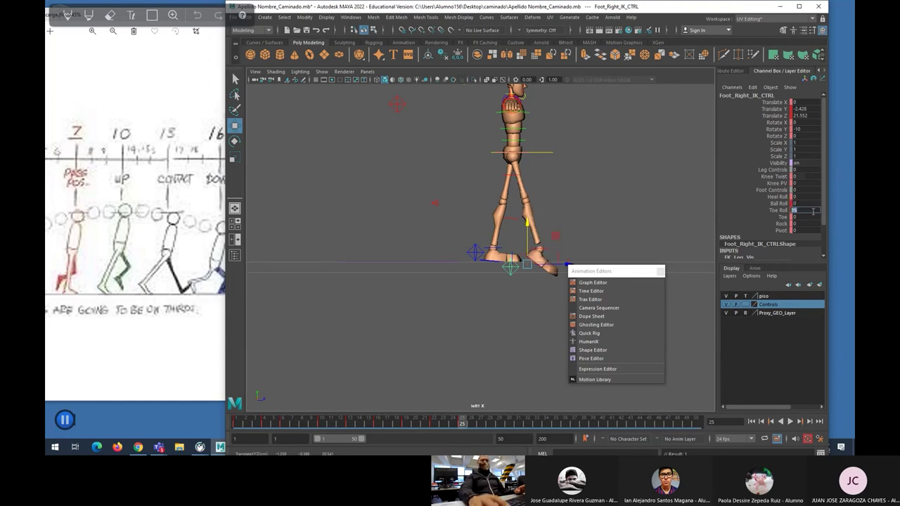
pyautogui.press('Return')
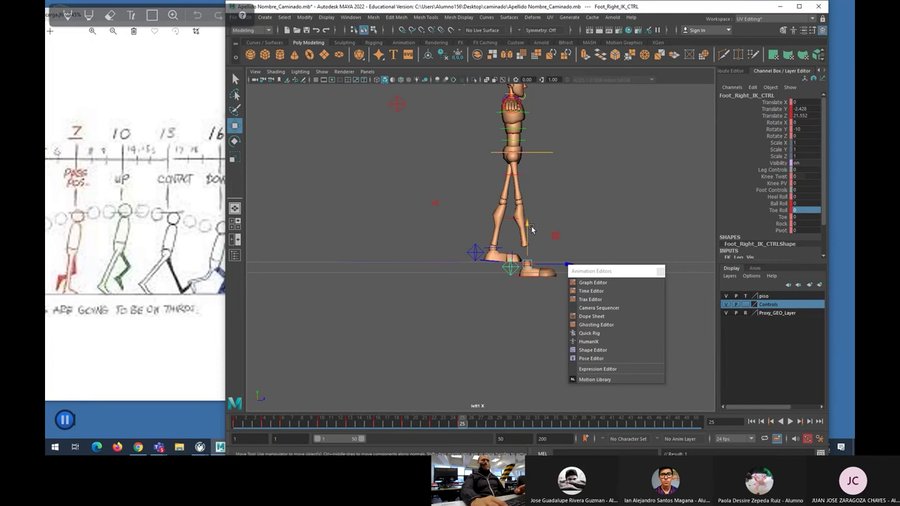
# Step: Place the right foot control flat on the floor at frame 25, at Translate Y about -0.03 and Z about 24.89
pyautogui.moveTo(528, 233); pyautogui.dragTo(527, 216)
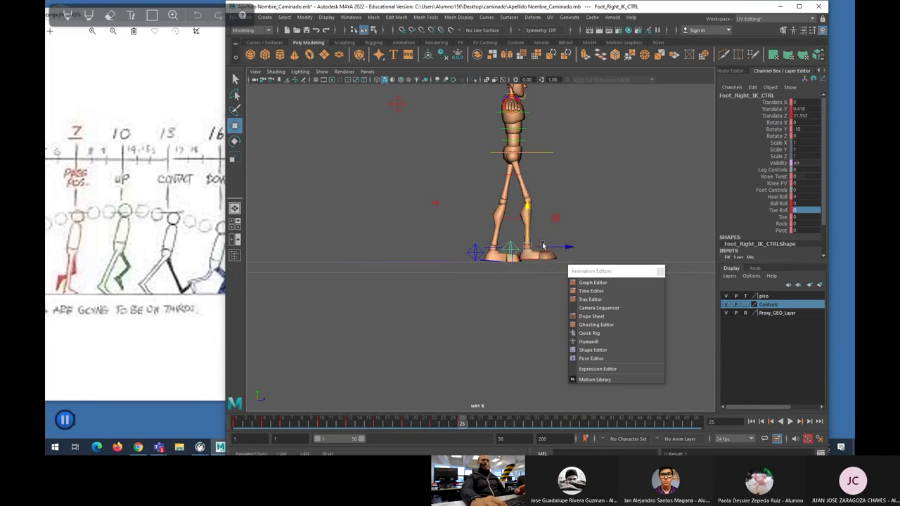
pyautogui.moveTo(545, 247); pyautogui.dragTo(559, 247)
pyautogui.moveTo(589, 272)
pyautogui.mouseDown()
pyautogui.moveTo(542, 272)
pyautogui.moveTo(567, 293)
pyautogui.moveTo(577, 278)
pyautogui.mouseUp()
pyautogui.scroll(3, 516, 280)
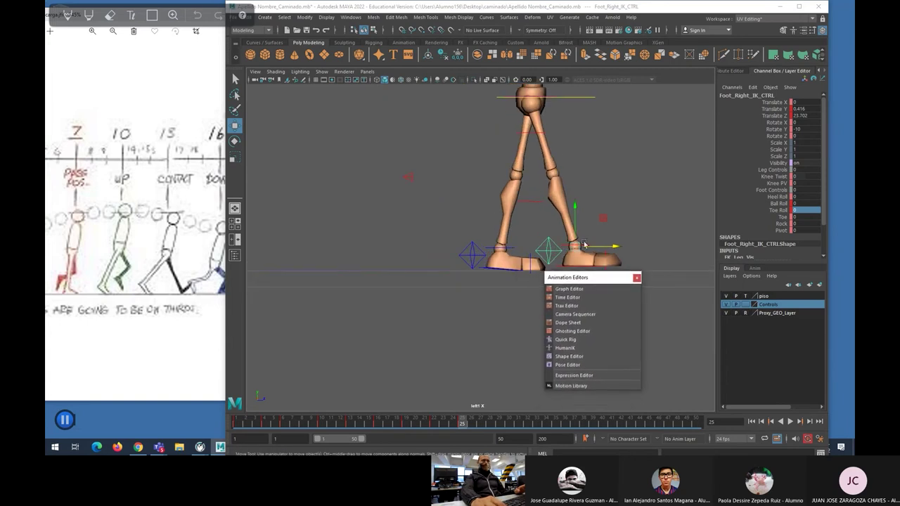
pyautogui.moveTo(586, 246); pyautogui.dragTo(602, 245)
pyautogui.scroll(3, 520, 289)
pyautogui.scroll(-1, 519, 289)
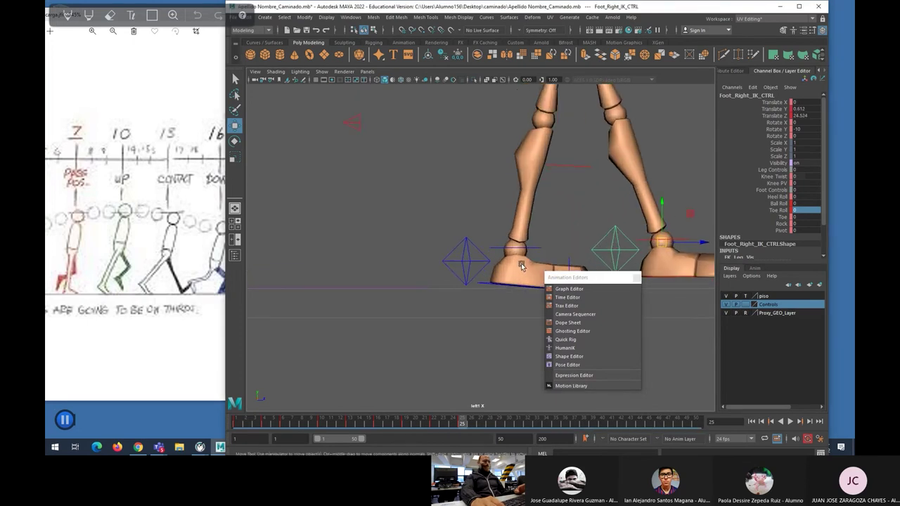
pyautogui.scroll(-3, 524, 268)
pyautogui.moveTo(561, 275); pyautogui.dragTo(557, 277)
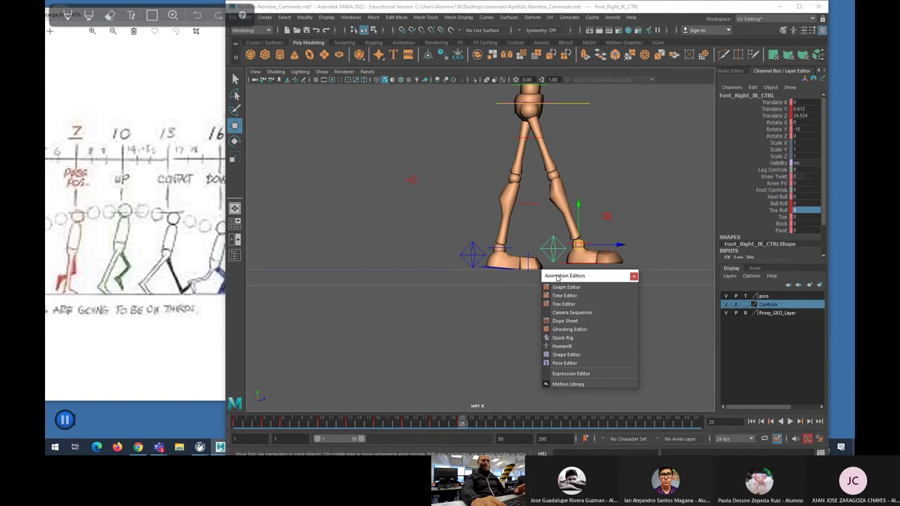
pyautogui.moveTo(581, 235); pyautogui.dragTo(614, 254)
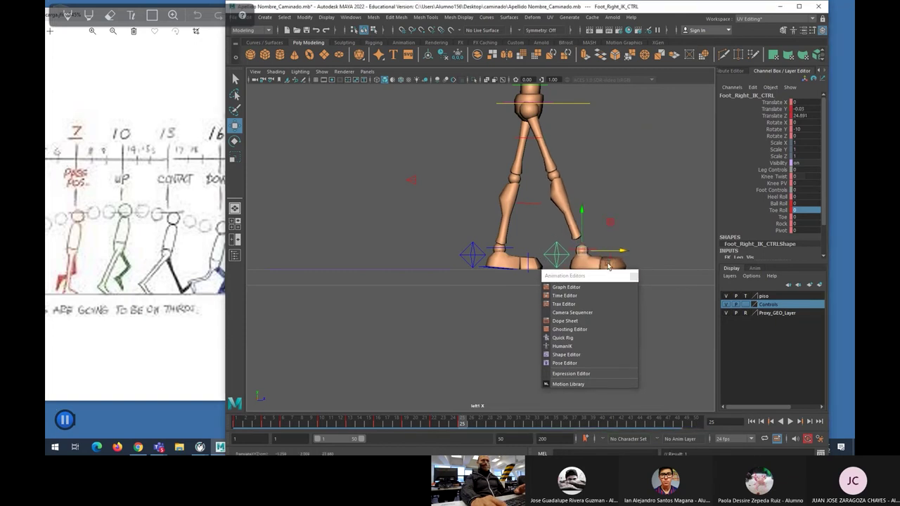
# Step: At frame 25, shift the center root control forward, lower it to Translate Y about -0.45, and set the left foot control's Ball Roll to 25
pyautogui.click(574, 104)
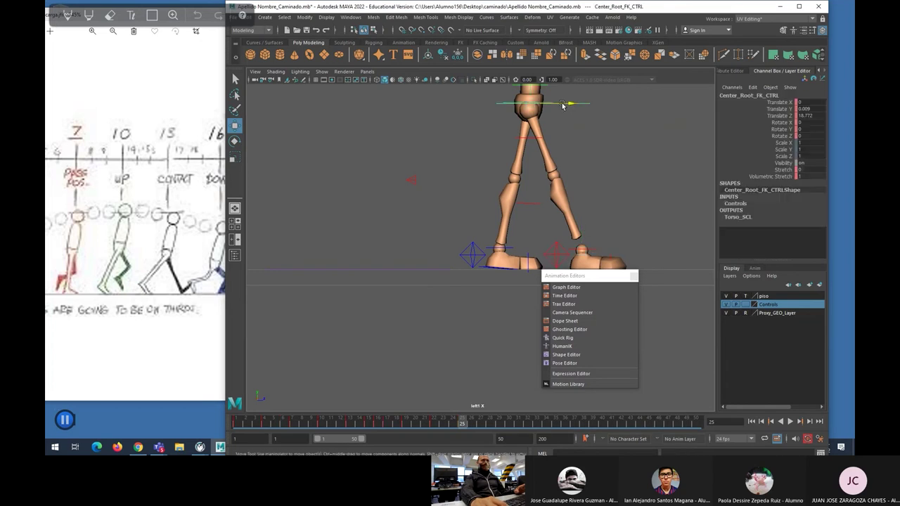
pyautogui.moveTo(553, 105); pyautogui.dragTo(571, 107)
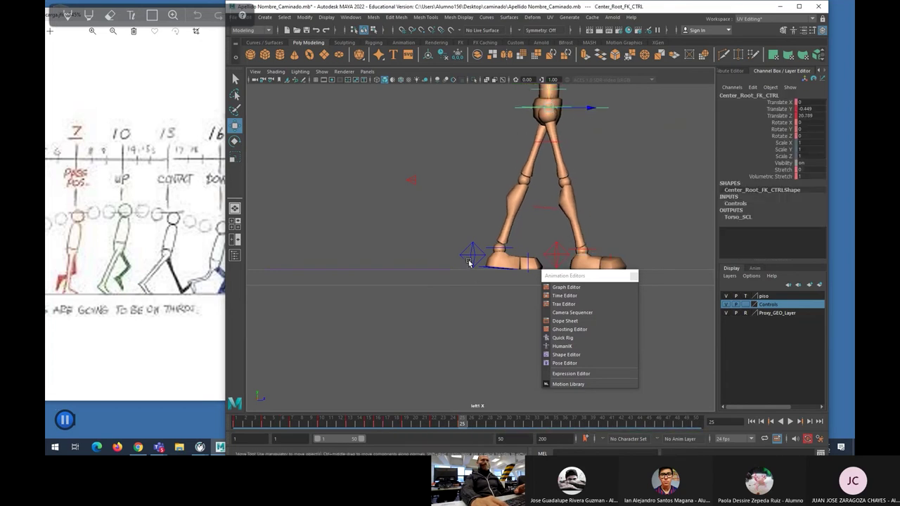
pyautogui.click(470, 258)
pyautogui.click(808, 203)
pyautogui.write('25')
pyautogui.press('Return')
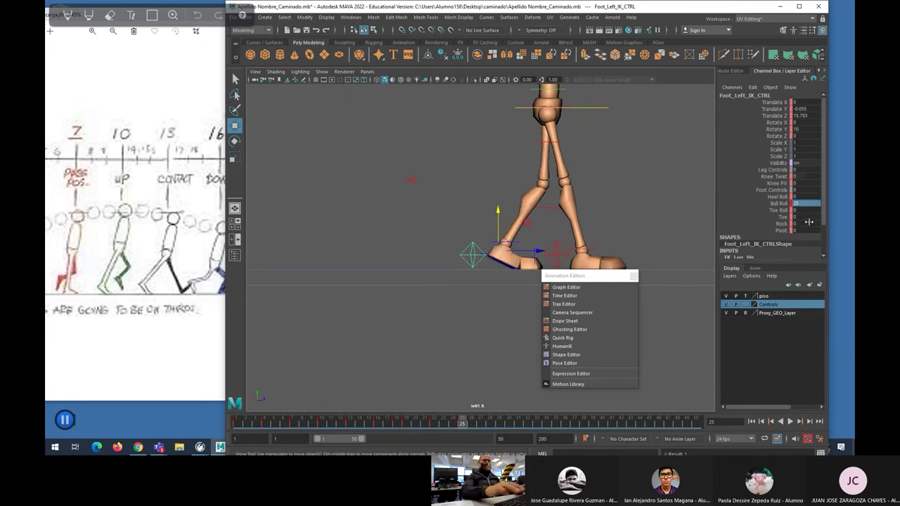
pyautogui.click(589, 110)
pyautogui.moveTo(589, 111); pyautogui.dragTo(597, 109)
# Step: Try adjusting the right foot control's Ball Roll at frame 25 and undo the change
pyautogui.click(555, 252)
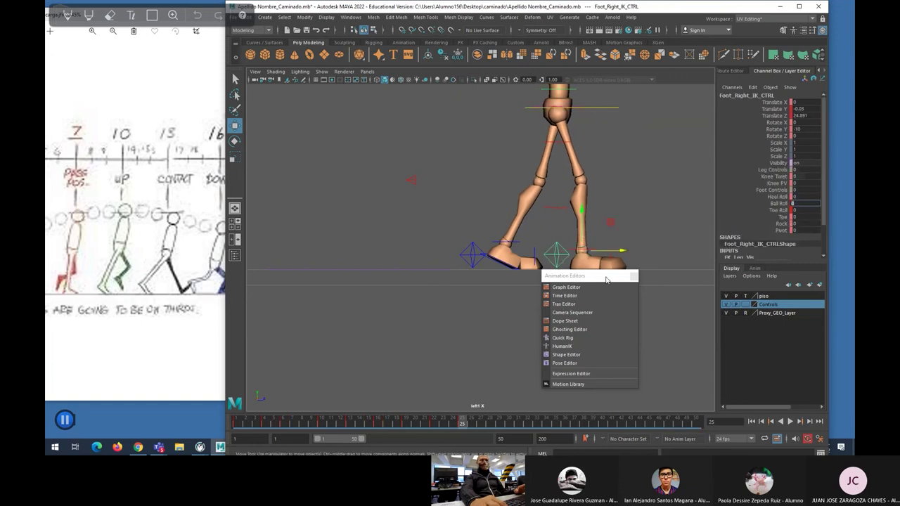
pyautogui.moveTo(607, 280); pyautogui.dragTo(621, 322)
pyautogui.click(776, 211)
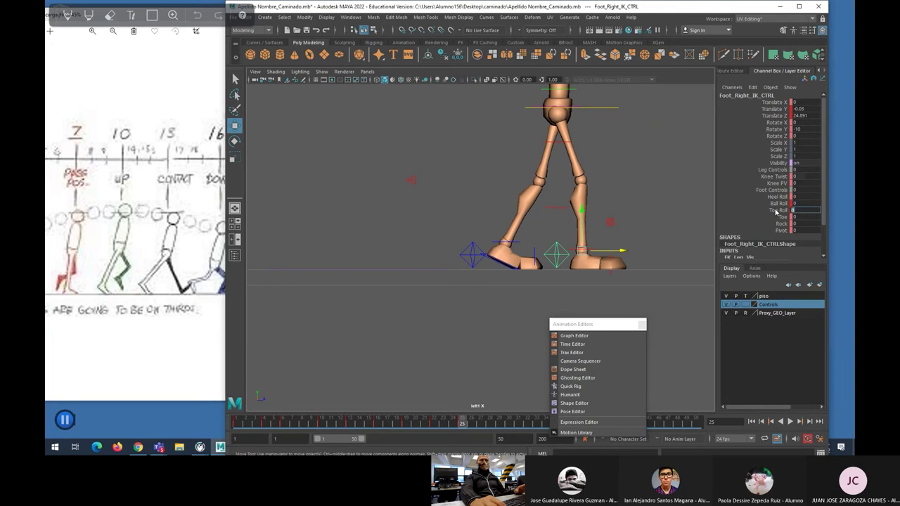
pyautogui.click(778, 203)
pyautogui.moveTo(664, 220); pyautogui.dragTo(682, 218, button='middle')
pyautogui.hotkey('ctrl', 'z')
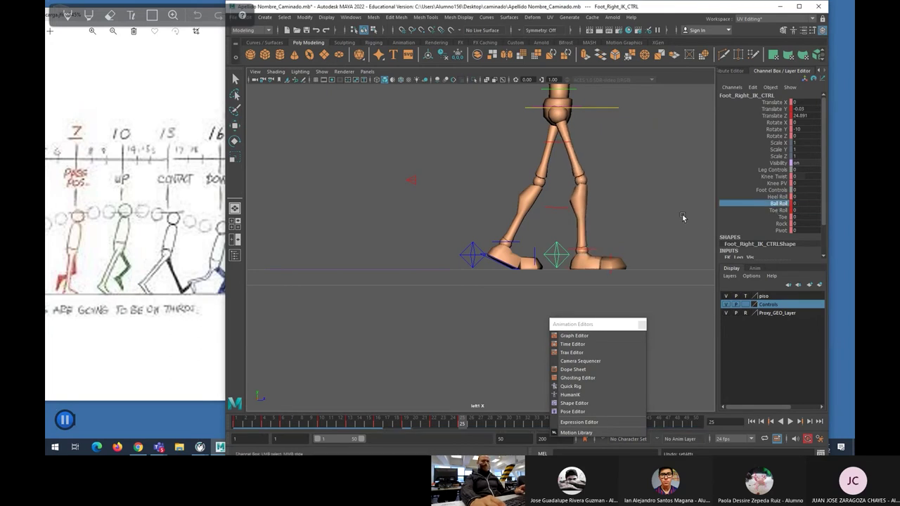
# Step: At frame 25, set the right foot control's Heel Roll to 15 and its Toe to 15
pyautogui.click(777, 196)
pyautogui.moveTo(613, 216); pyautogui.dragTo(665, 212, button='middle')
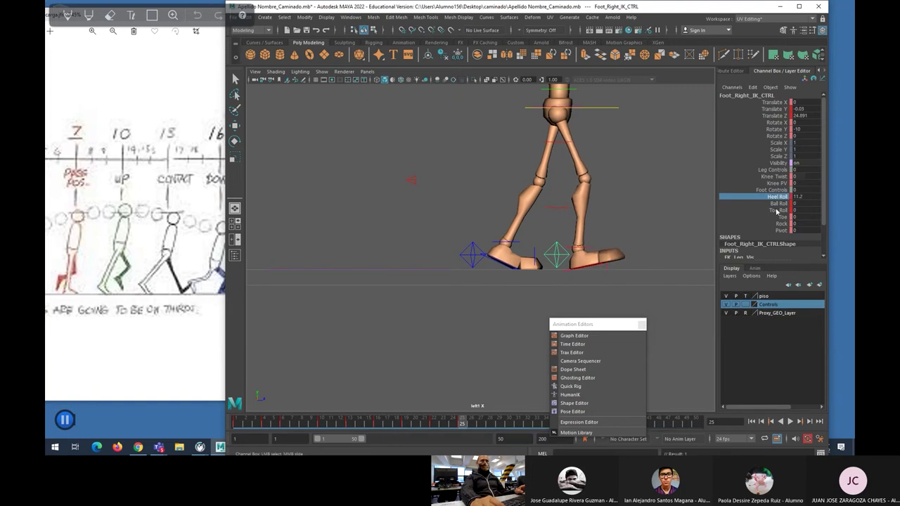
pyautogui.click(803, 198)
pyautogui.write('20')
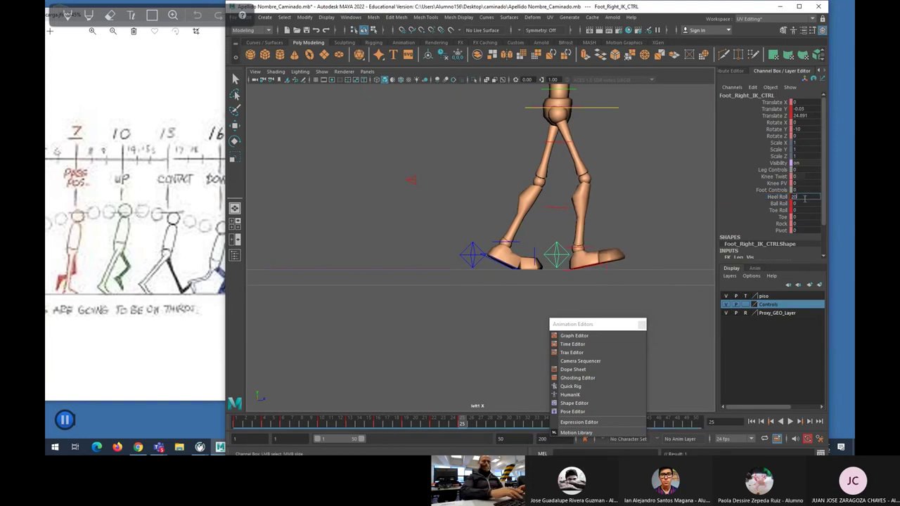
pyautogui.press('Return')
pyautogui.doubleClick(805, 197)
pyautogui.write('15')
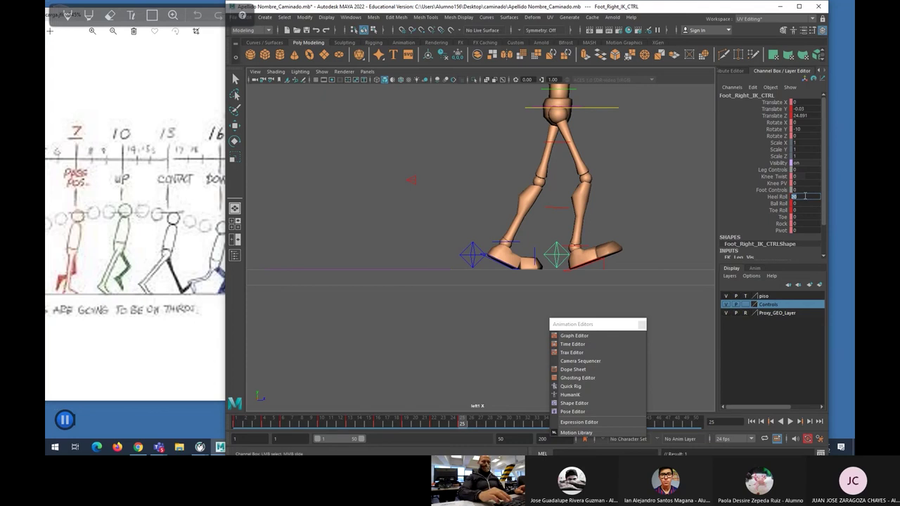
pyautogui.press('Return')
pyautogui.doubleClick(801, 217)
pyautogui.write('15')
pyautogui.press('Return')
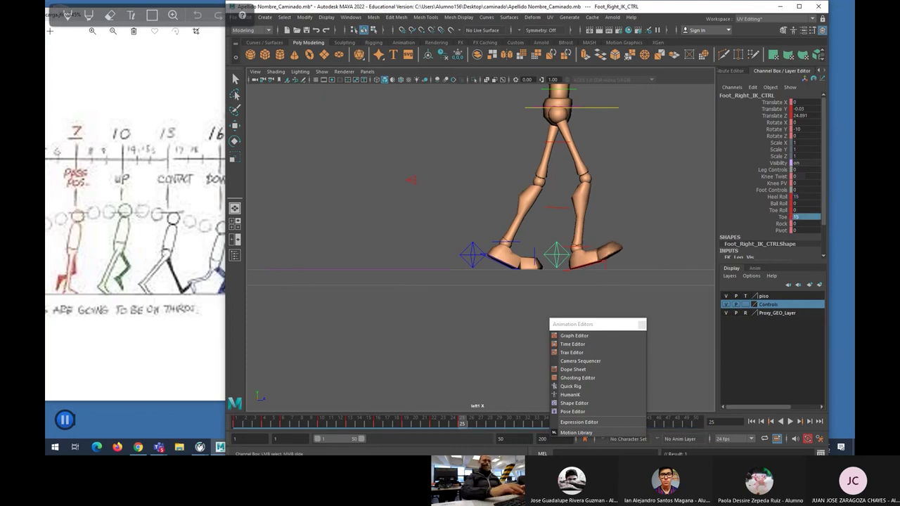
# Step: At frame 25, reposition the center root control to Translate Y about -0.31 and Z about 21.61
pyautogui.click(596, 110)
pyautogui.moveTo(583, 110); pyautogui.dragTo(557, 89)
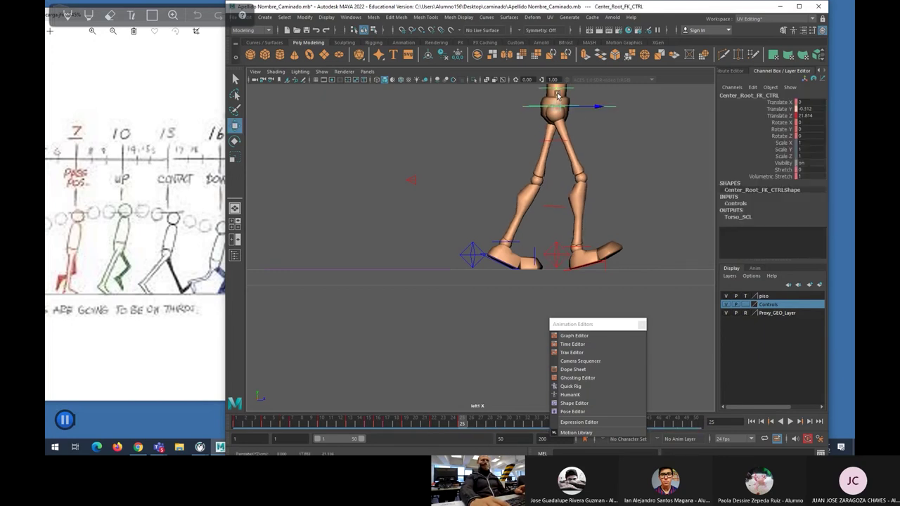
pyautogui.moveTo(580, 324); pyautogui.dragTo(725, 324)
pyautogui.moveTo(463, 417); pyautogui.dragTo(244, 416)
# Step: Show the character in front and side views together, select the center root control, and return to frame 1
pyautogui.click(478, 238)
pyautogui.press('space')
pyautogui.scroll(-2, 383, 267)
pyautogui.moveTo(326, 421)
pyautogui.mouseDown()
pyautogui.moveTo(528, 422)
pyautogui.moveTo(283, 422)
pyautogui.mouseUp()
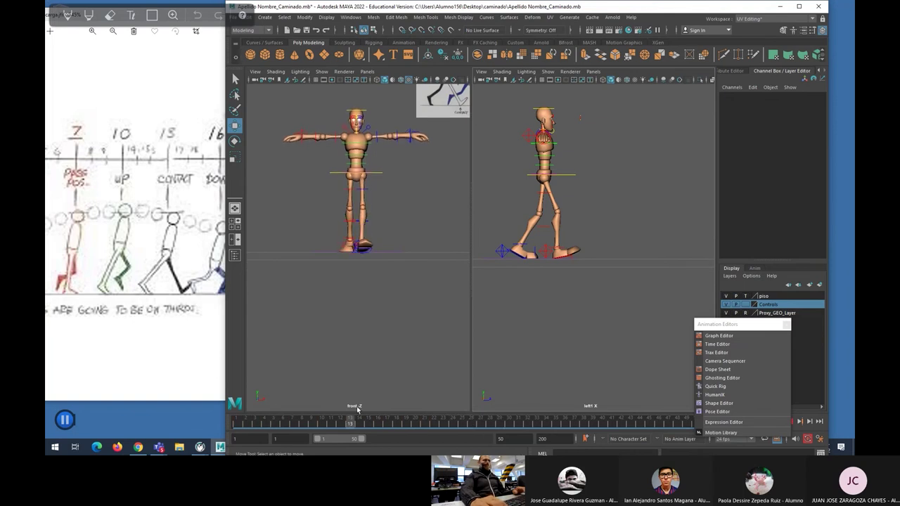
pyautogui.click(380, 175)
pyautogui.moveTo(278, 423); pyautogui.dragTo(235, 412)
# Step: Bring the first poses of the walk reference chart into view and compare them with the character at frames 1, 4 and 7
pyautogui.moveTo(160, 97); pyautogui.dragTo(243, 260)
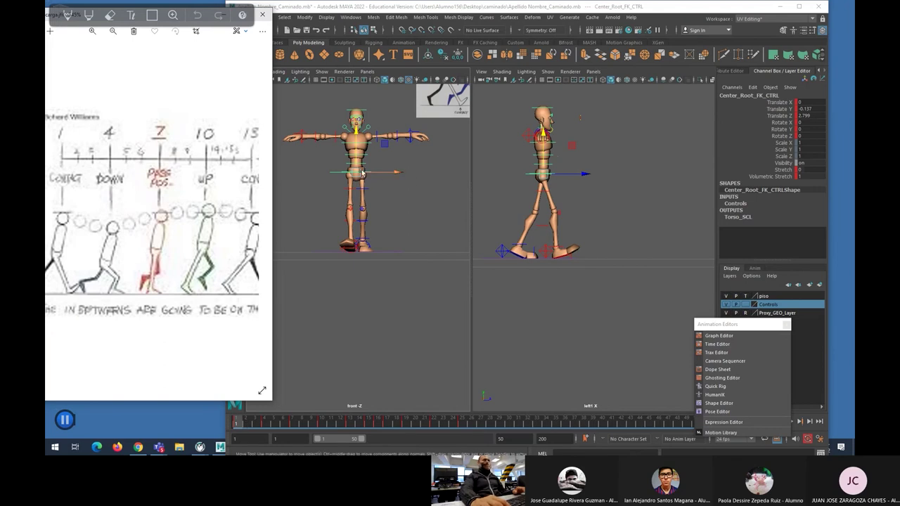
pyautogui.moveTo(730, 325); pyautogui.dragTo(440, 203)
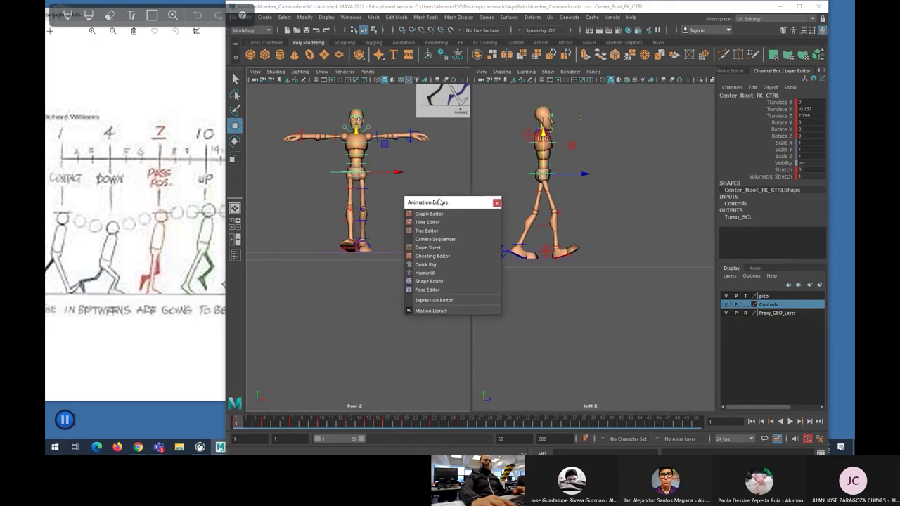
pyautogui.hotkey('alt', 'v')
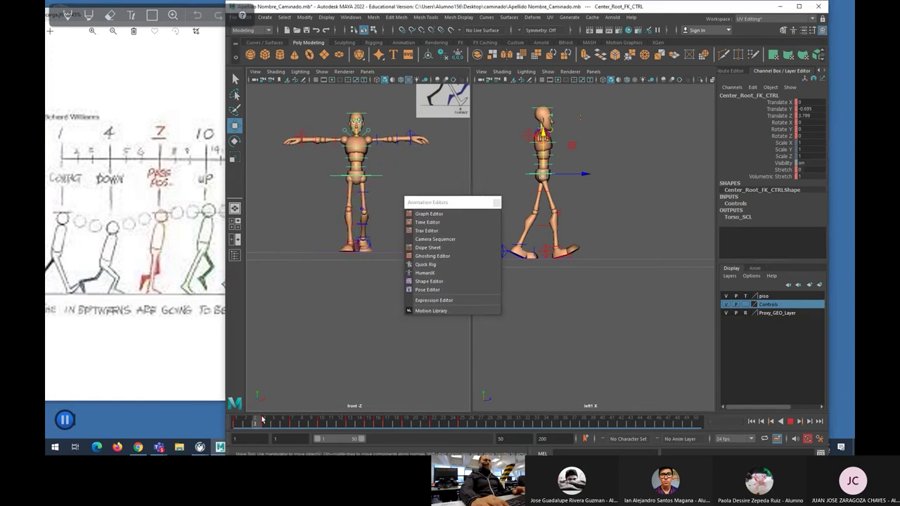
pyautogui.click(266, 420)
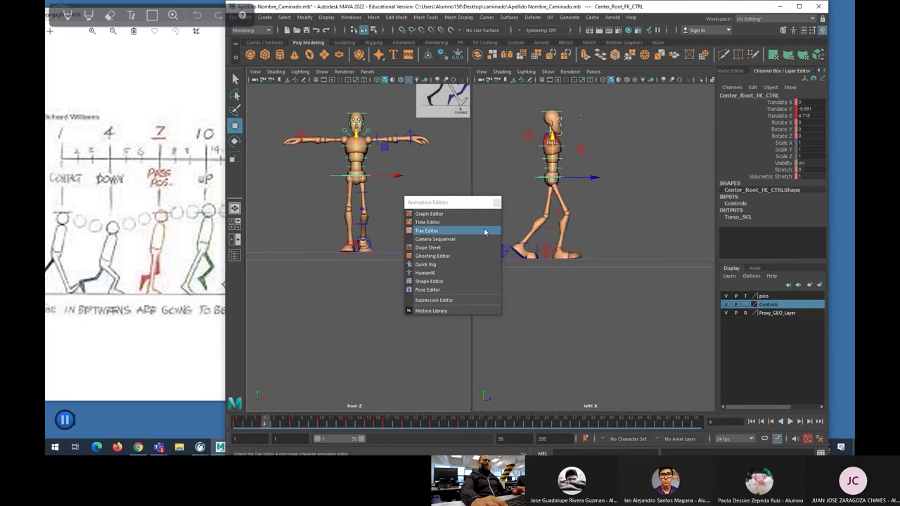
pyautogui.moveTo(471, 203); pyautogui.dragTo(407, 236)
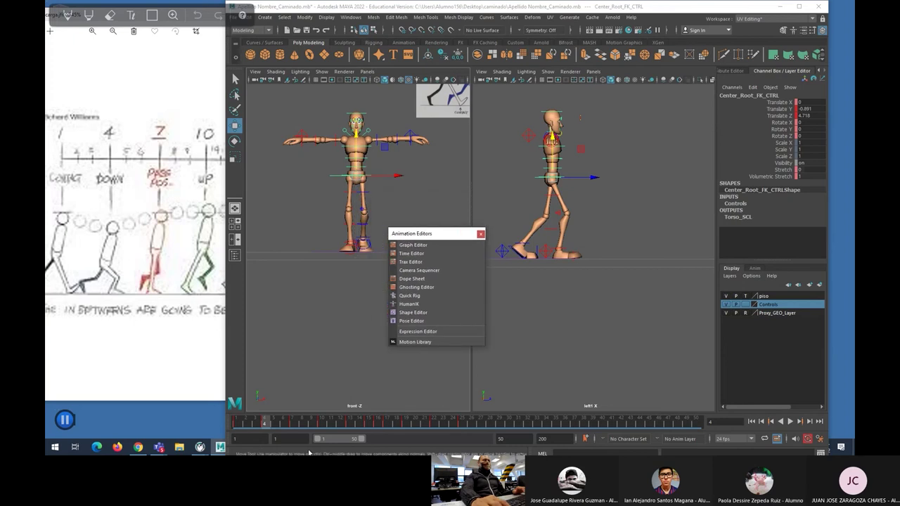
pyautogui.click(291, 422)
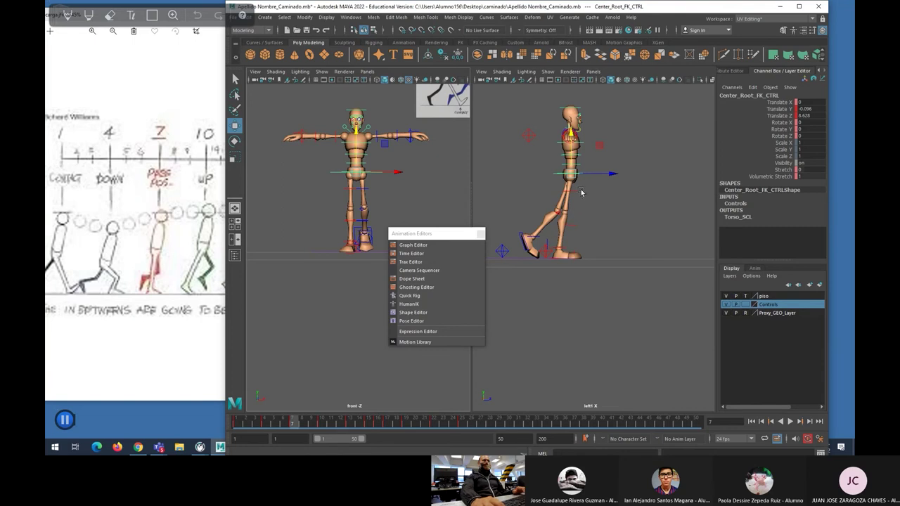
# Step: At frame 7, shift the center root control sideways to Translate X about -0.94
pyautogui.moveTo(386, 171); pyautogui.dragTo(383, 174)
pyautogui.hotkey('alt', 'v')
pyautogui.press('Escape')
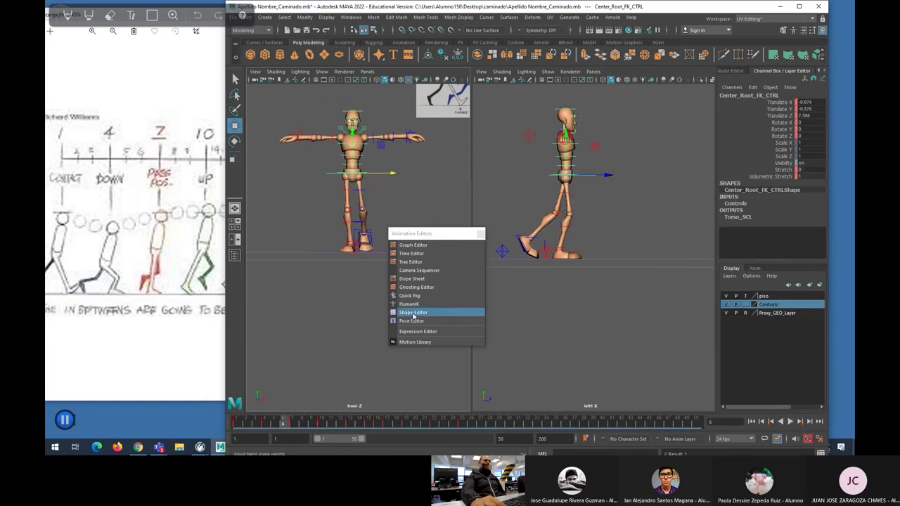
# Step: At frame 6, tilt the hips by setting the center root control's Rotate Z to -3
pyautogui.moveTo(415, 234); pyautogui.dragTo(426, 267)
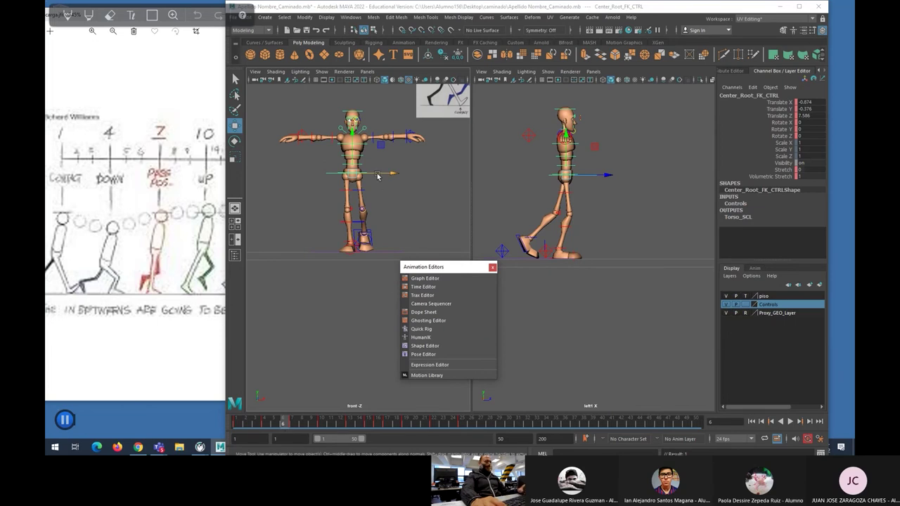
pyautogui.press('e')
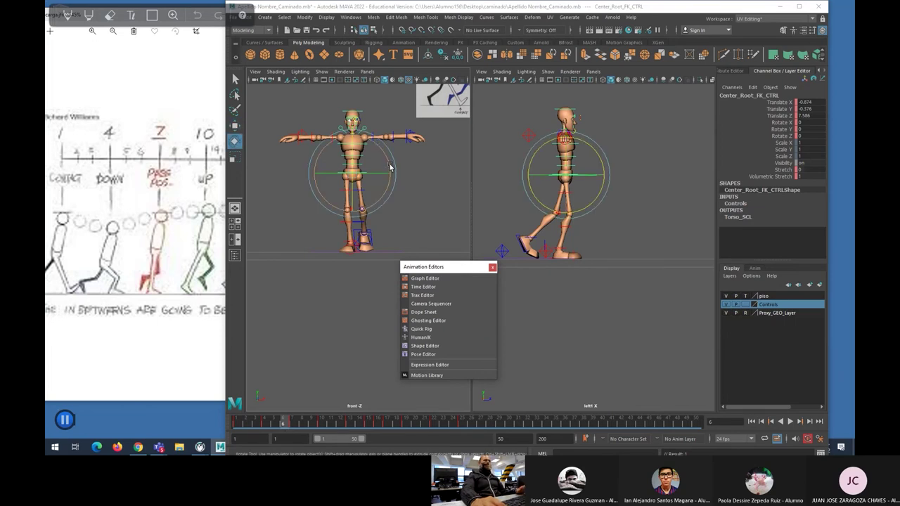
pyautogui.moveTo(390, 166); pyautogui.dragTo(388, 164)
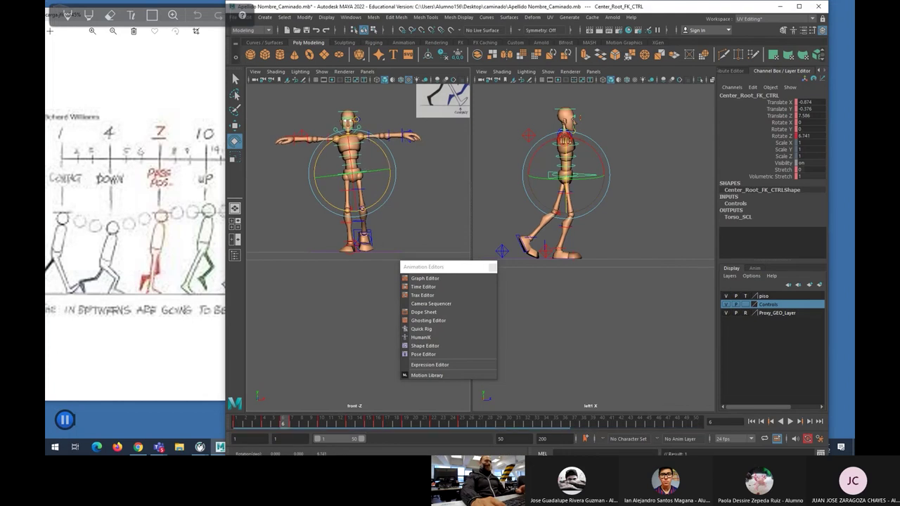
pyautogui.hotkey('ctrl', 'z')
pyautogui.moveTo(390, 162); pyautogui.dragTo(391, 164)
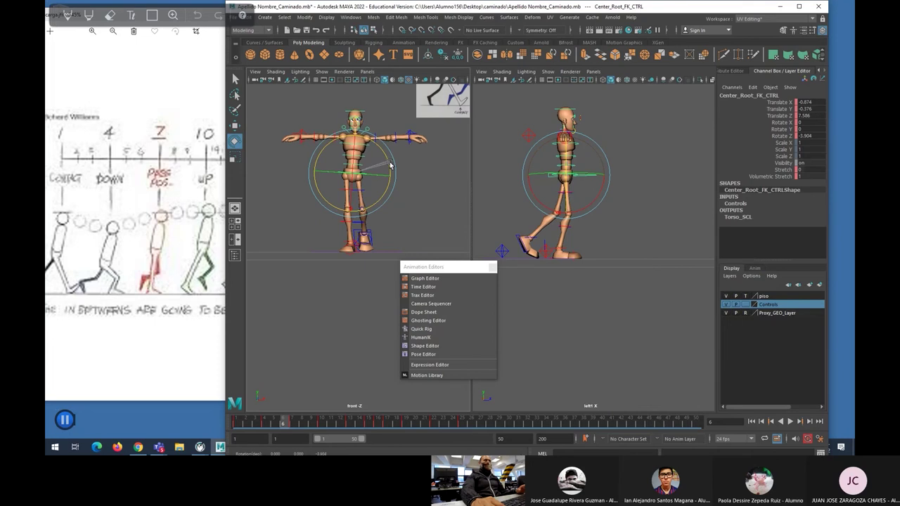
pyautogui.press('s')
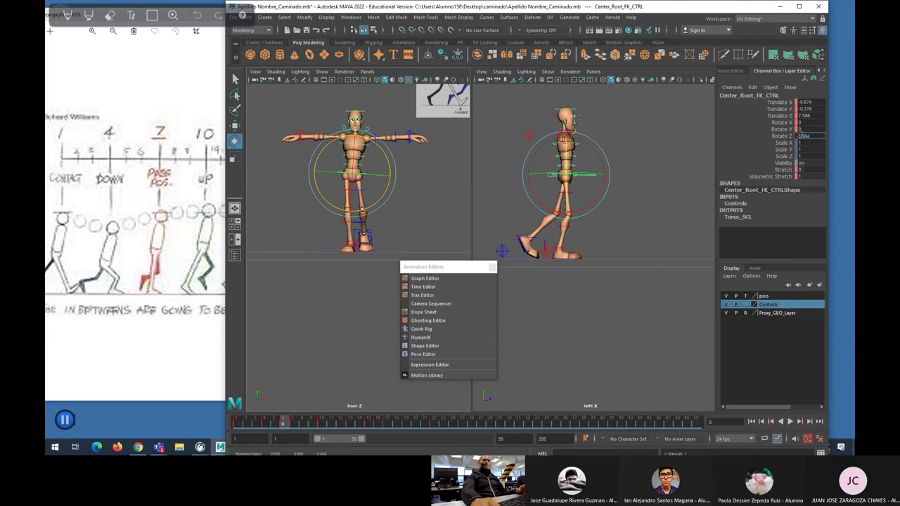
pyautogui.write('-3')
pyautogui.press('Return')
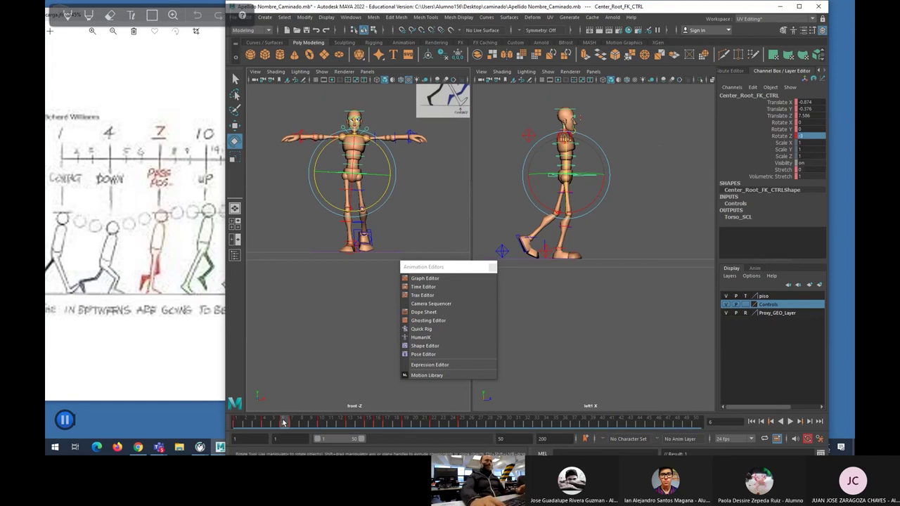
# Step: At frame 13, level the hips by setting the center root control's Rotate Z to 0
pyautogui.hotkey('alt', 'v')
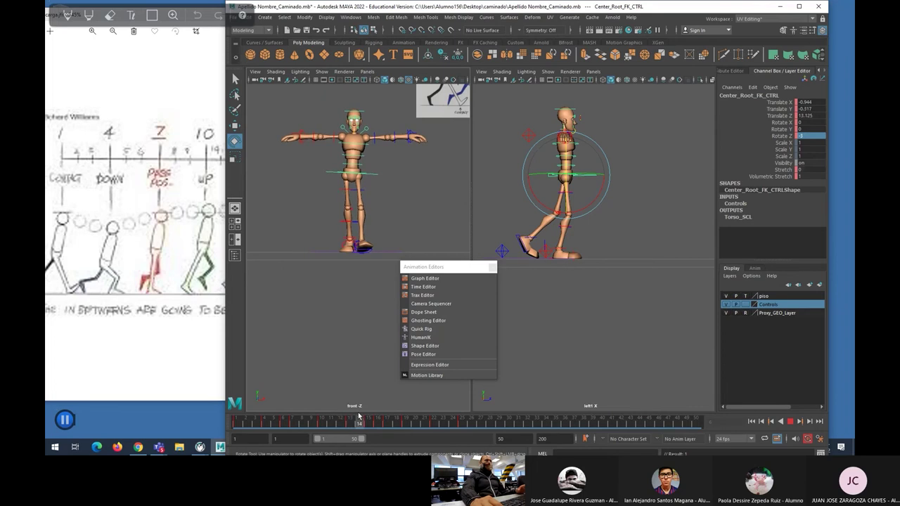
pyautogui.press('Escape')
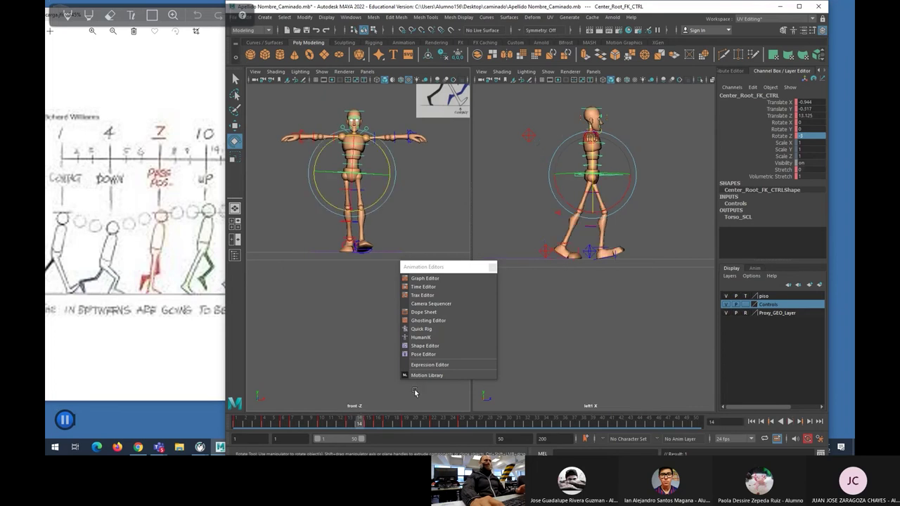
pyautogui.hotkey('alt', 'v')
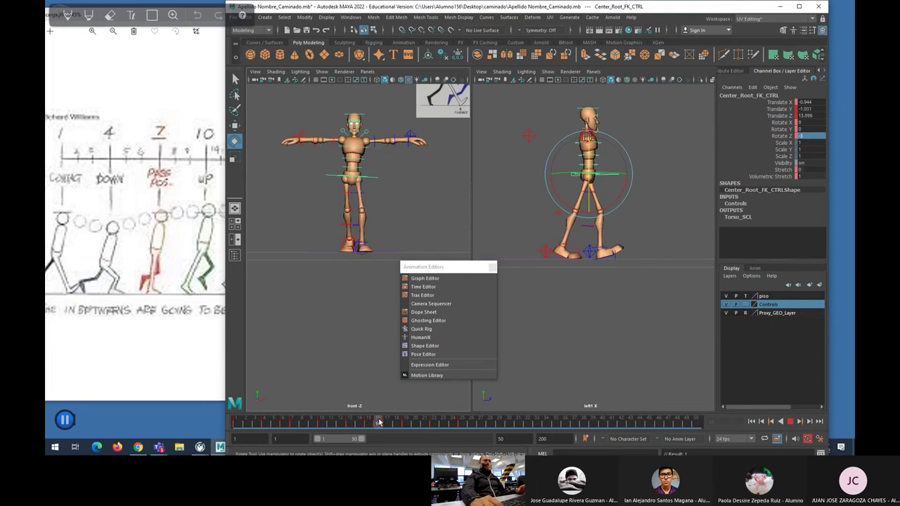
pyautogui.moveTo(377, 421); pyautogui.dragTo(353, 425)
pyautogui.press('Escape')
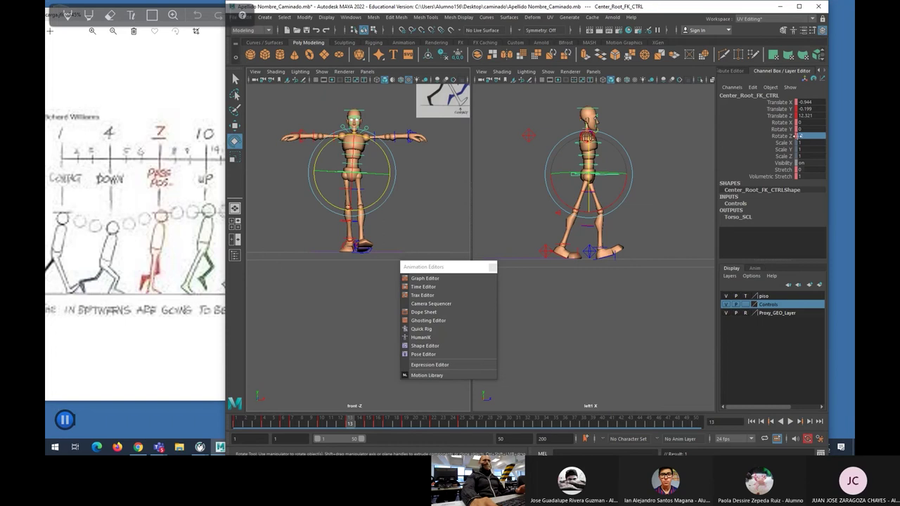
pyautogui.write('0')
pyautogui.press('Return')
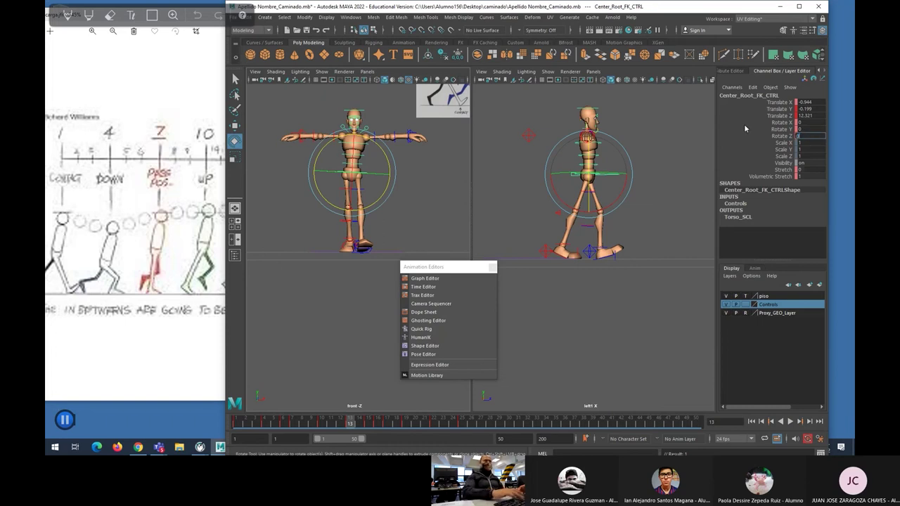
# Step: At frame 13, shift the center root control sideways to Translate X about -0.19
pyautogui.press('w')
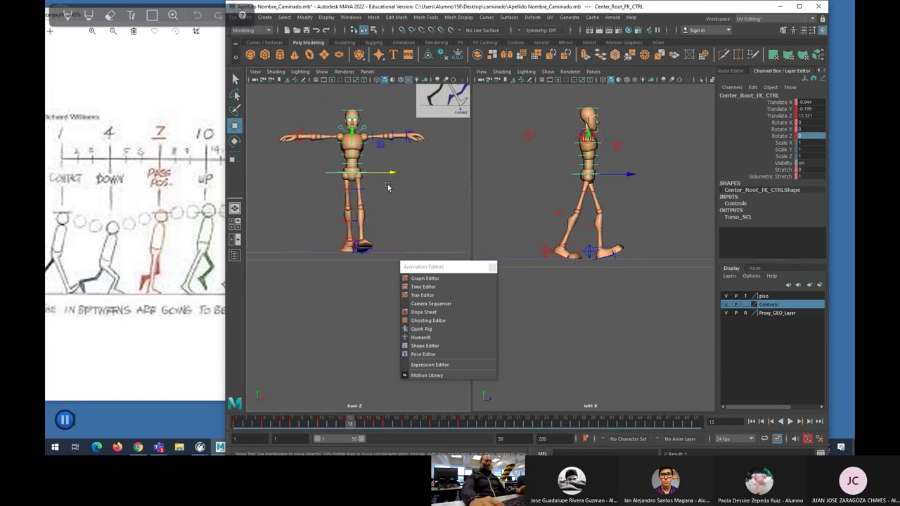
pyautogui.moveTo(381, 172); pyautogui.dragTo(386, 172)
pyautogui.hotkey('alt', 'v')
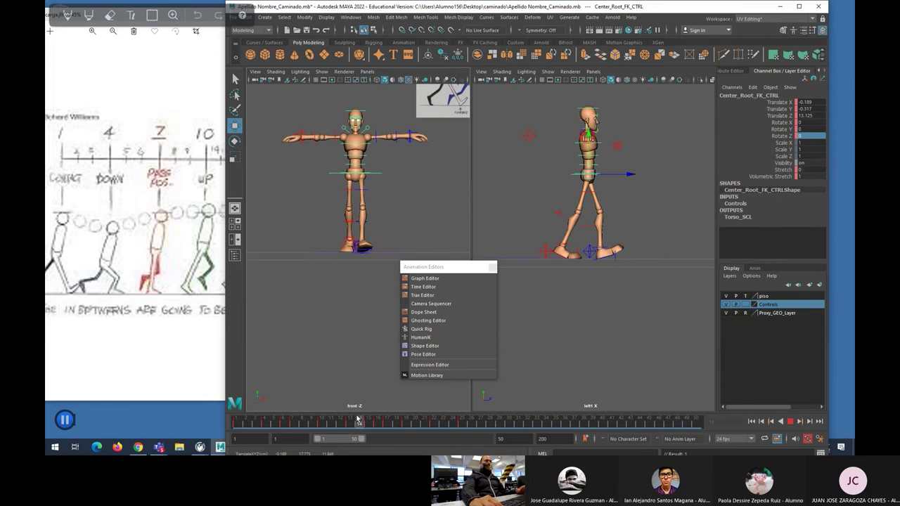
# Step: At frame 16, shift the center root control sideways to Translate X about 0.66
pyautogui.click(369, 421)
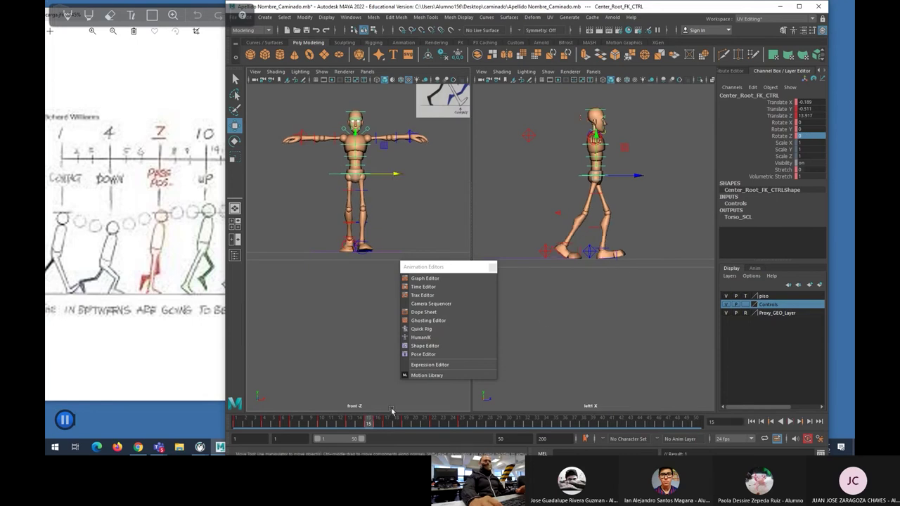
pyautogui.click(379, 423)
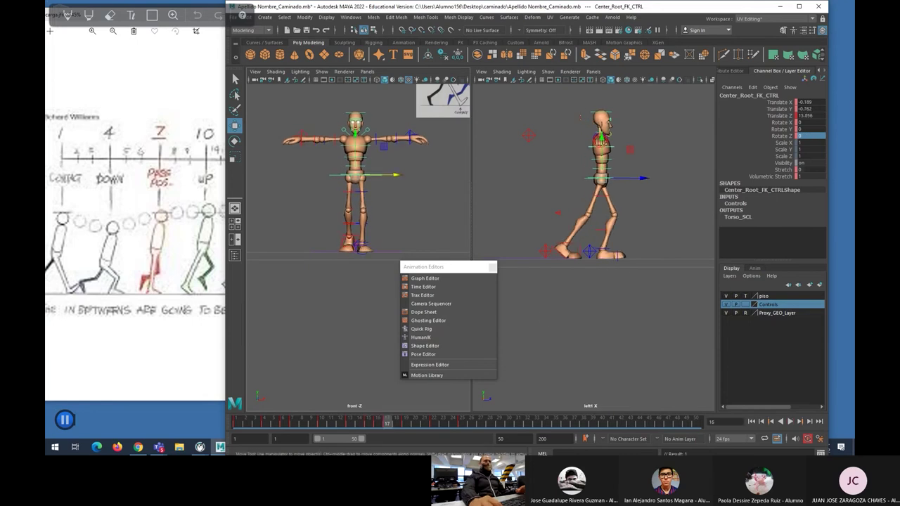
pyautogui.click(386, 422)
pyautogui.click(378, 423)
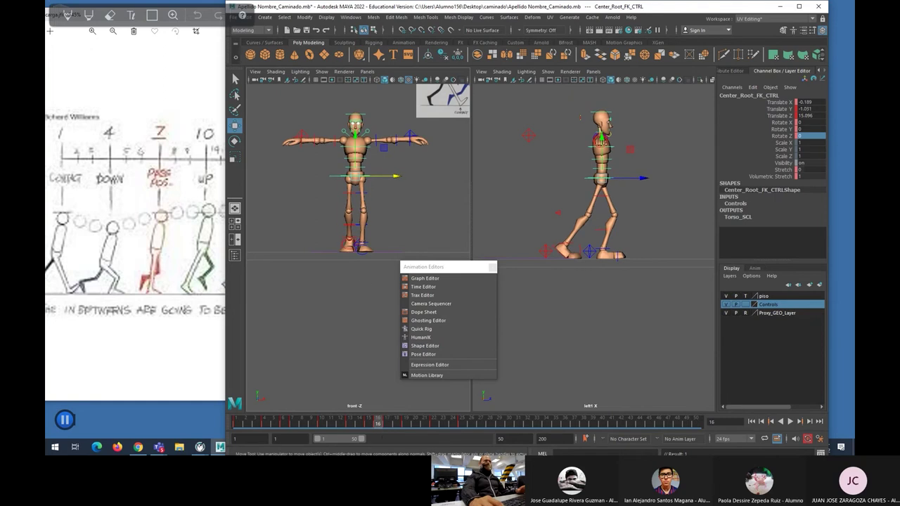
pyautogui.moveTo(382, 180); pyautogui.dragTo(386, 178)
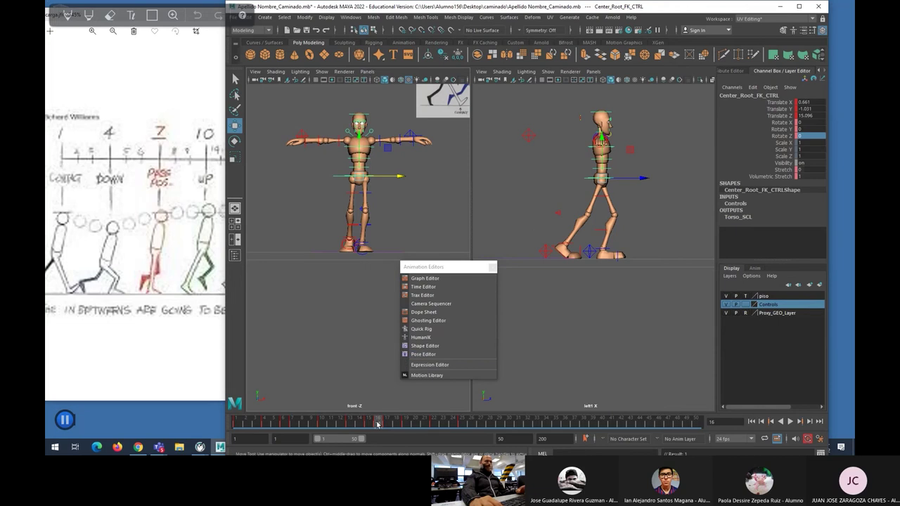
# Step: At frame 19, tilt the hips the opposite way by setting the center root control's Rotate Z to 3
pyautogui.hotkey('alt', 'v')
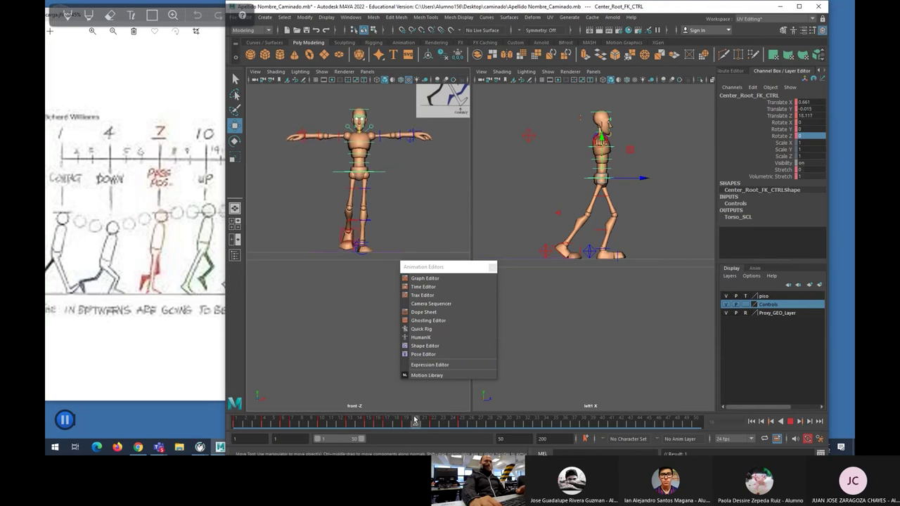
pyautogui.click(408, 420)
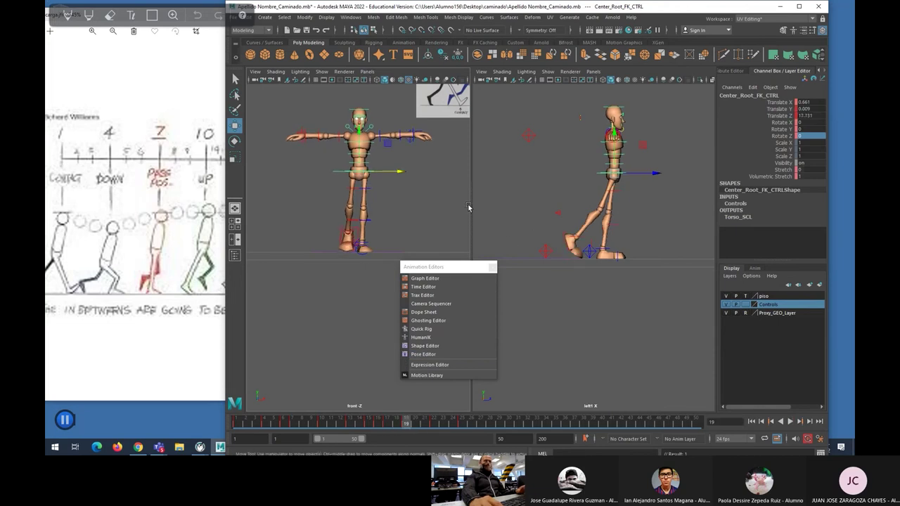
pyautogui.press('e')
pyautogui.moveTo(398, 167); pyautogui.dragTo(396, 164)
pyautogui.click(807, 135)
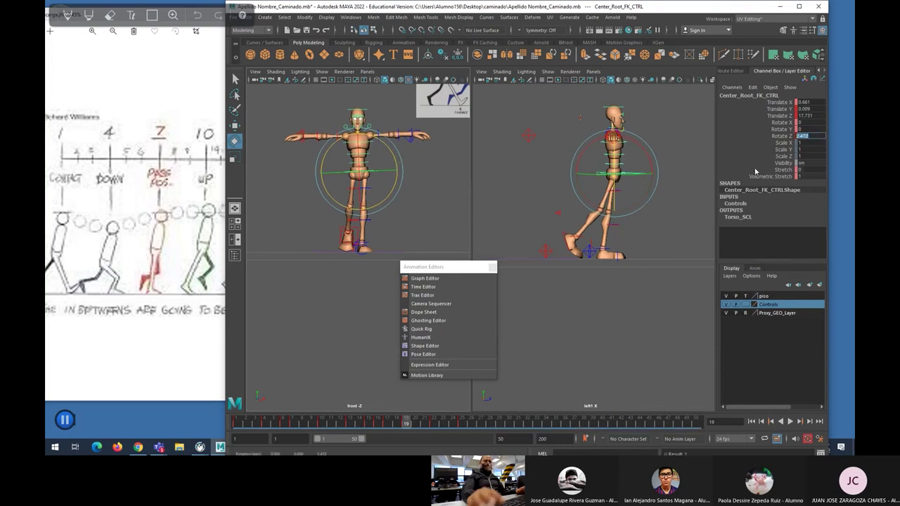
pyautogui.write('3')
pyautogui.press('Return')
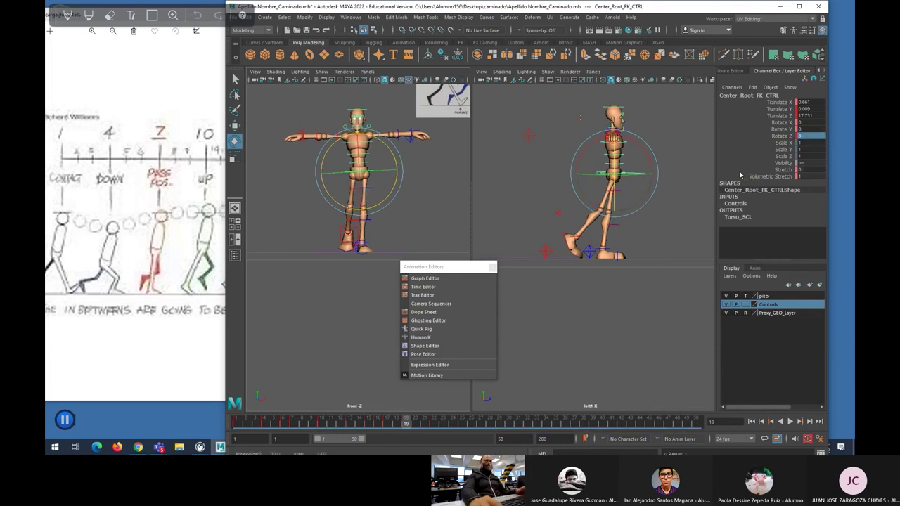
pyautogui.moveTo(404, 423); pyautogui.dragTo(262, 387)
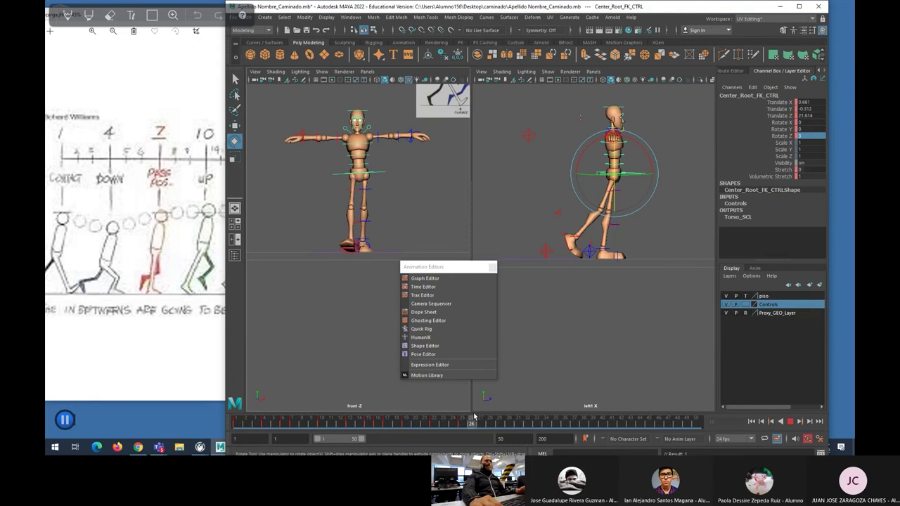
# Step: At frame 25, level the hips by setting the center root control's Rotate Z to 0
pyautogui.moveTo(483, 417); pyautogui.dragTo(461, 421)
pyautogui.click(462, 421)
pyautogui.click(813, 134)
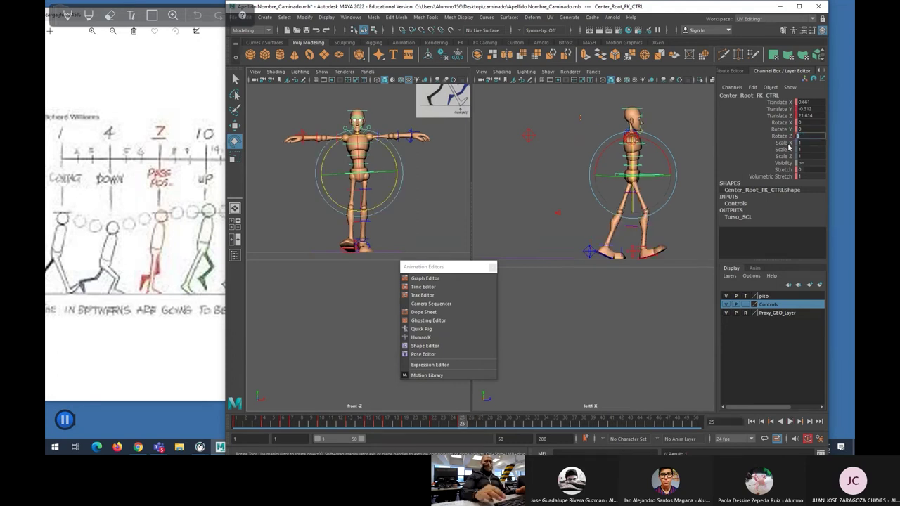
pyautogui.write('0')
pyautogui.press('Return')
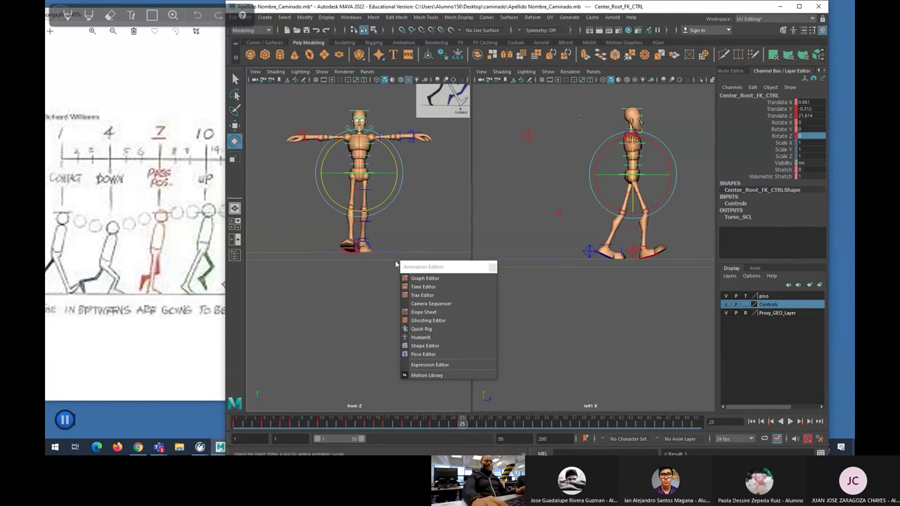
# Step: At frame 25, shift the center root control sideways to Translate X about 0.19 and play back the walk
pyautogui.press('w')
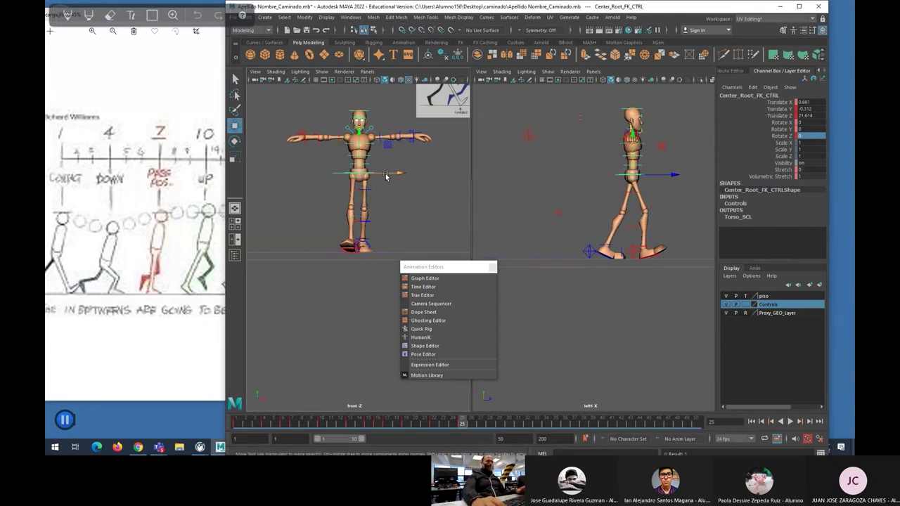
pyautogui.moveTo(386, 176); pyautogui.dragTo(383, 176)
pyautogui.hotkey('alt', 'v')
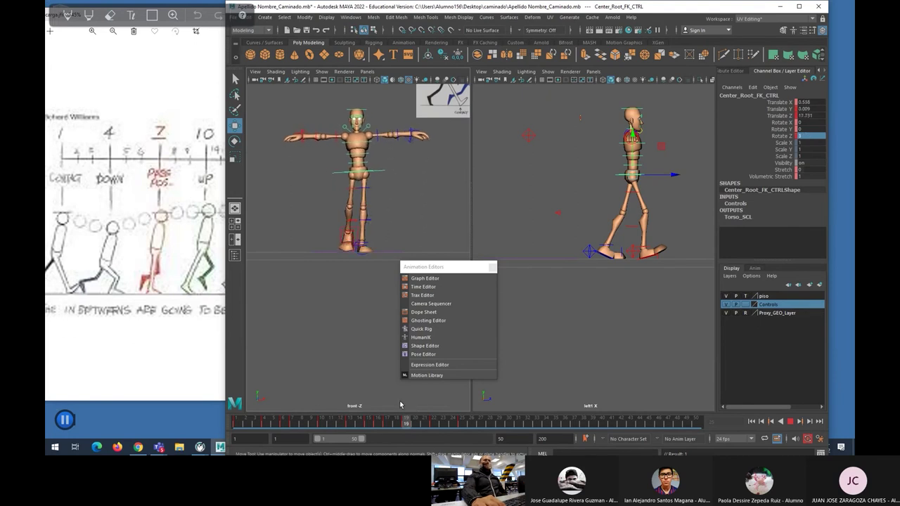
pyautogui.hotkey('alt', 'v')
# Step: Reselect the center root control and, at frame 5, set its Rotate X to -3
pyautogui.moveTo(385, 421); pyautogui.dragTo(275, 422)
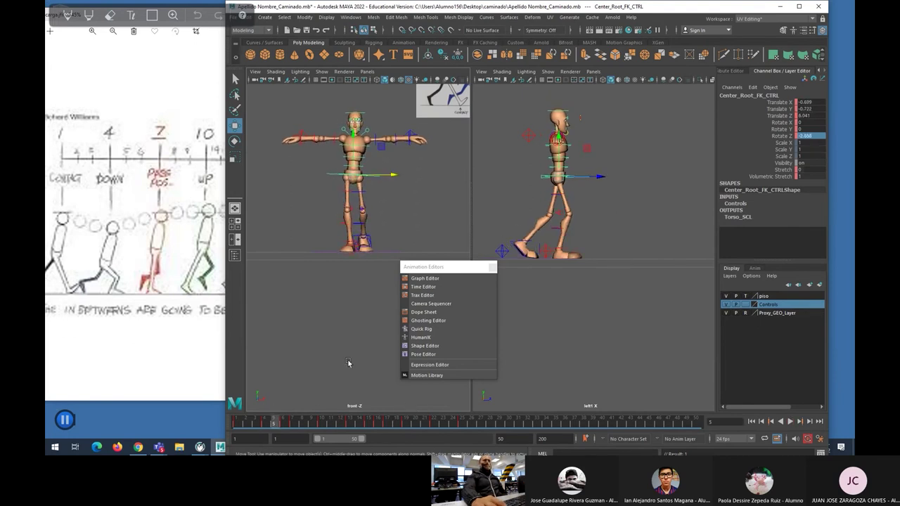
pyautogui.click(591, 219)
pyautogui.hotkey('alt', 'v')
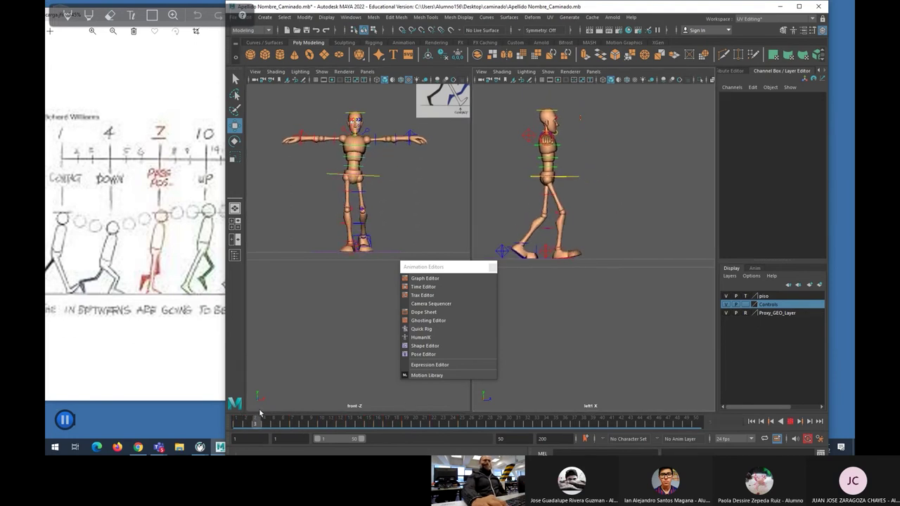
pyautogui.hotkey('alt', 'v')
pyautogui.click(588, 182)
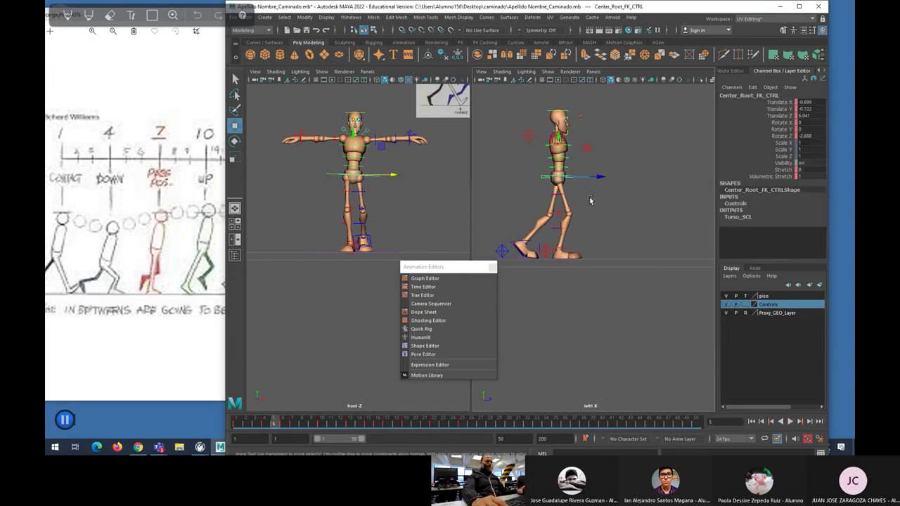
pyautogui.press('e')
pyautogui.moveTo(526, 201); pyautogui.dragTo(529, 199)
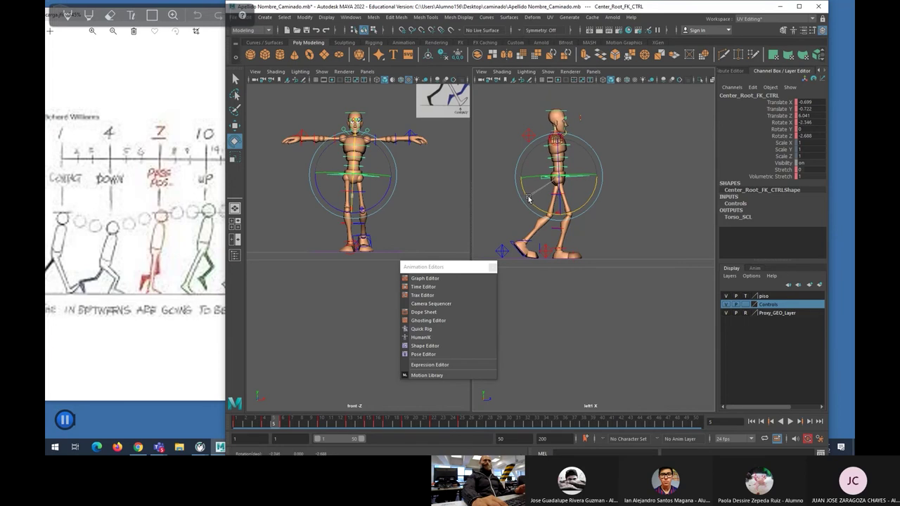
pyautogui.doubleClick(803, 122)
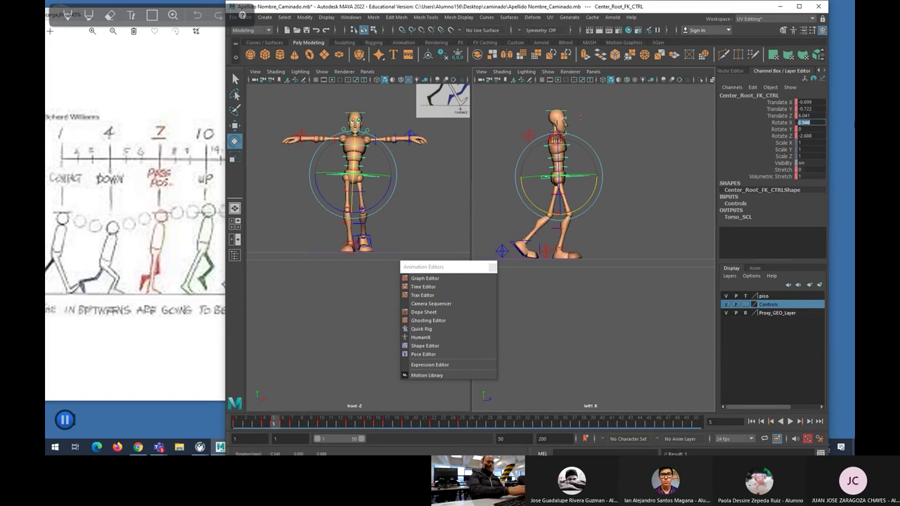
pyautogui.write('-3')
pyautogui.press('Return')
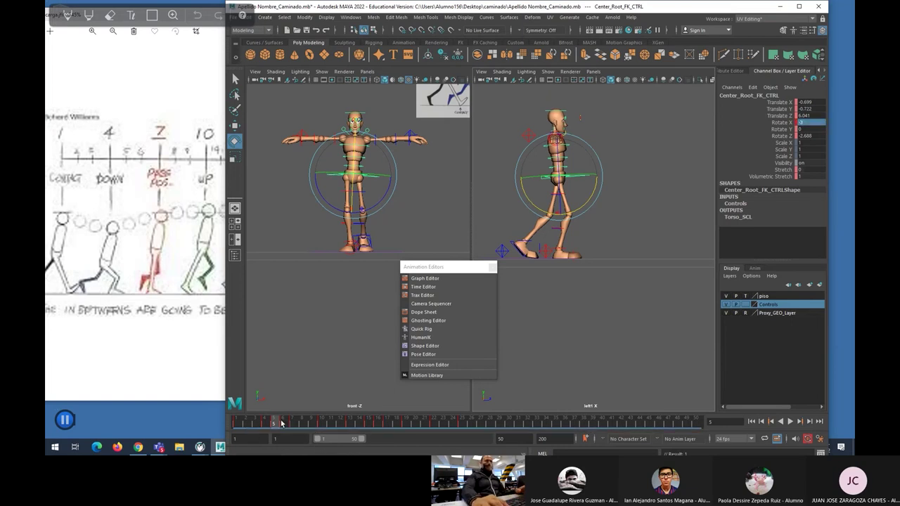
# Step: At frame 10, rock the hips the opposite way by setting the center root control's Rotate X to 3
pyautogui.moveTo(275, 424); pyautogui.dragTo(320, 406)
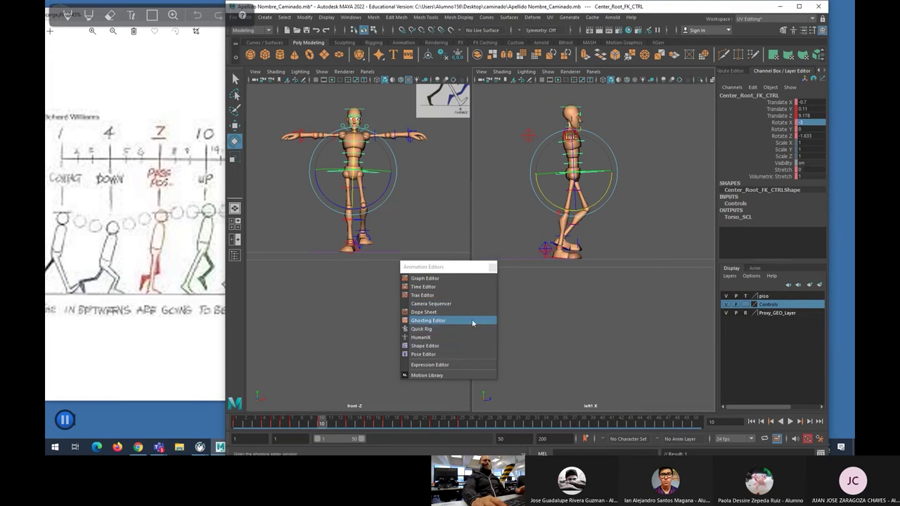
pyautogui.moveTo(318, 422)
pyautogui.mouseDown()
pyautogui.moveTo(245, 420)
pyautogui.moveTo(323, 421)
pyautogui.mouseUp()
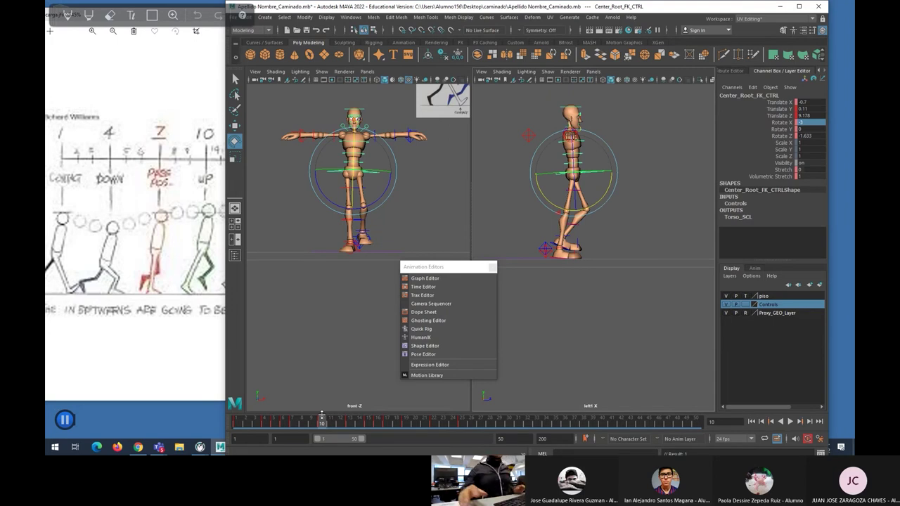
pyautogui.moveTo(609, 193); pyautogui.dragTo(609, 197)
pyautogui.write('3')
pyautogui.press('Return')
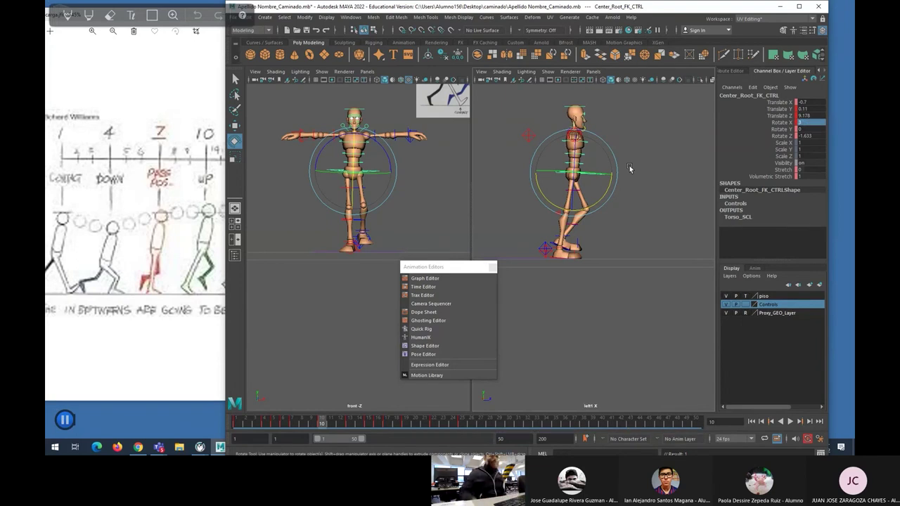
# Step: At frame 16, set the center root control's Rotate X to -3
pyautogui.hotkey('alt', 'v')
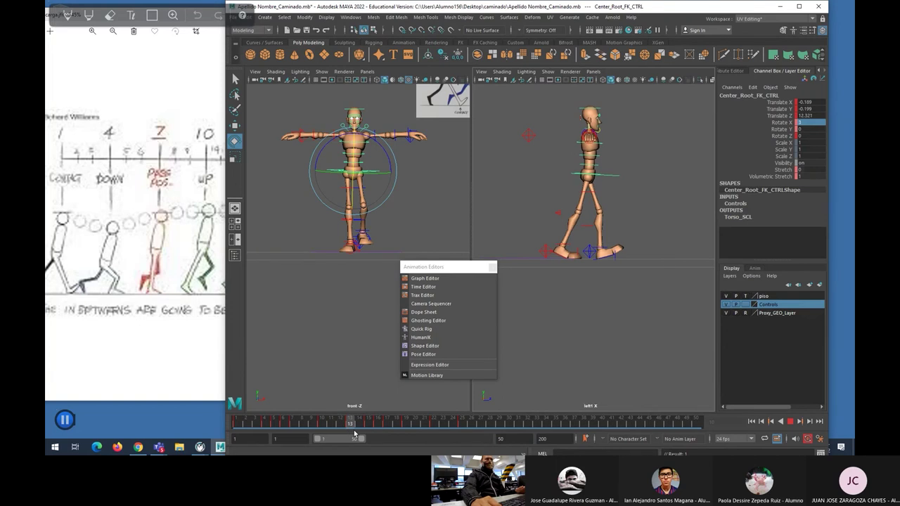
pyautogui.press('Escape')
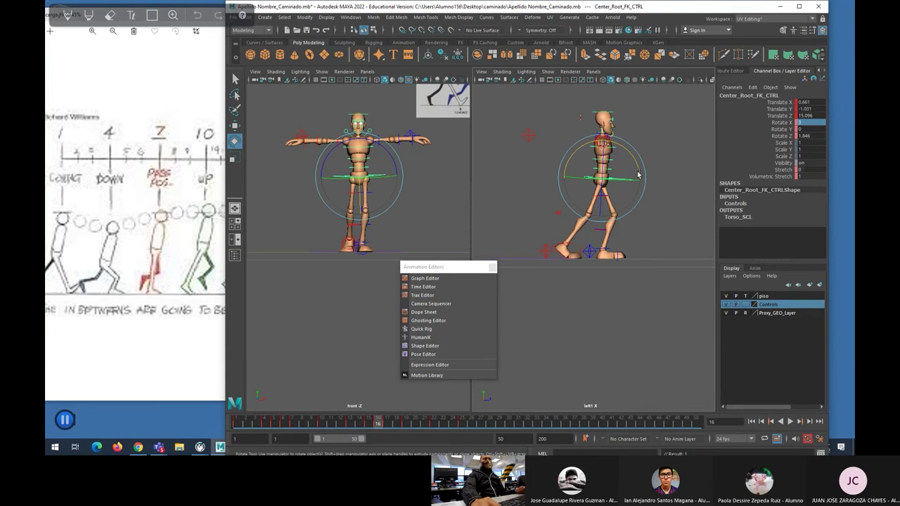
pyautogui.moveTo(638, 173); pyautogui.dragTo(637, 167)
pyautogui.doubleClick(806, 122)
pyautogui.write('-3')
pyautogui.press('Return')
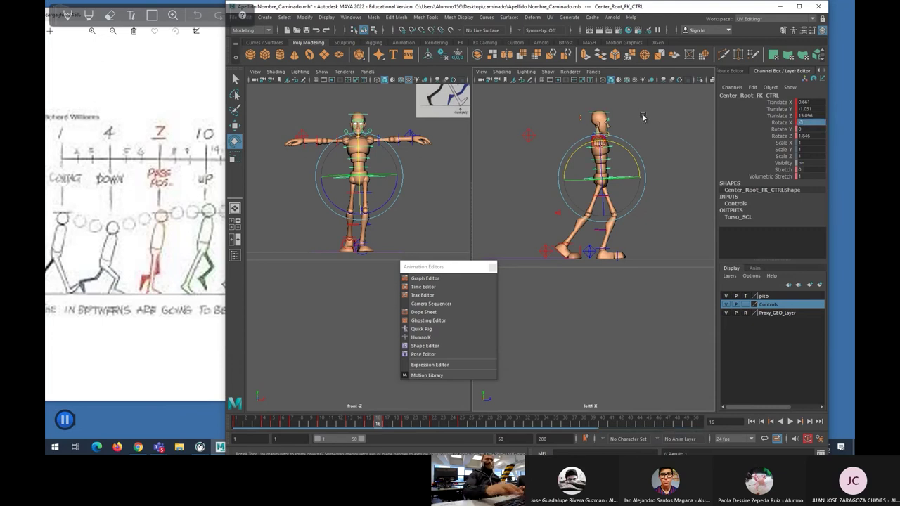
# Step: At frame 19, set the center root control's Rotate X to 3
pyautogui.moveTo(385, 424)
pyautogui.mouseDown()
pyautogui.moveTo(420, 426)
pyautogui.moveTo(406, 427)
pyautogui.mouseUp()
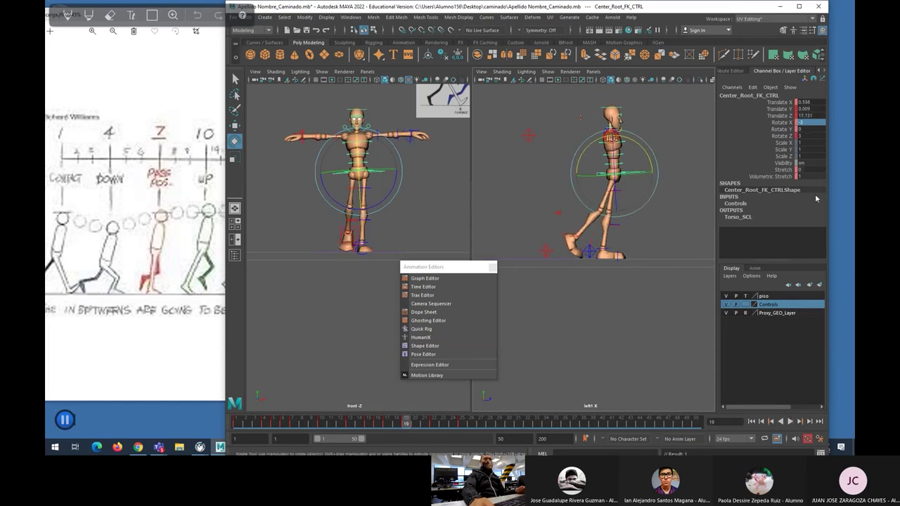
pyautogui.doubleClick(814, 123)
pyautogui.write('3')
pyautogui.press('Return')
# Step: At frame 25, rotate the center root control to nearly level, with Rotate X about 0.55, and check the playback
pyautogui.moveTo(406, 424); pyautogui.dragTo(462, 420)
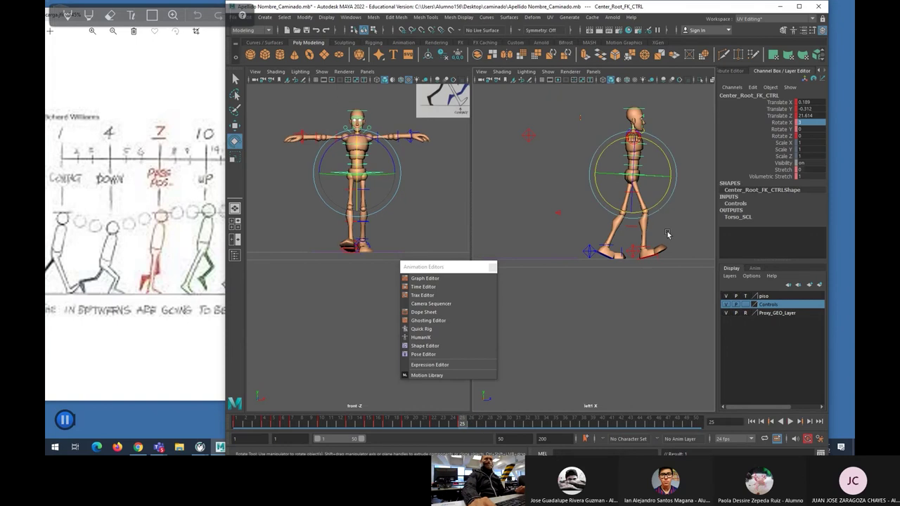
pyautogui.moveTo(668, 196); pyautogui.dragTo(663, 188)
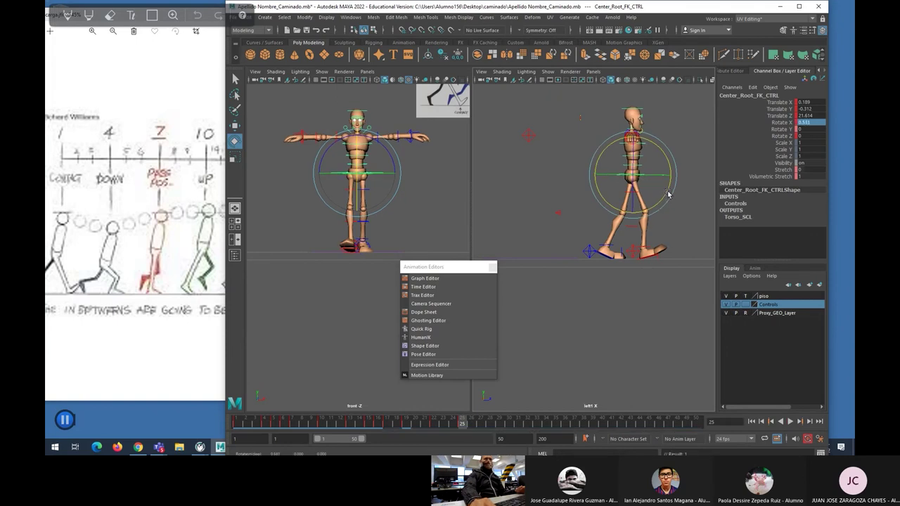
pyautogui.hotkey('alt', 'v')
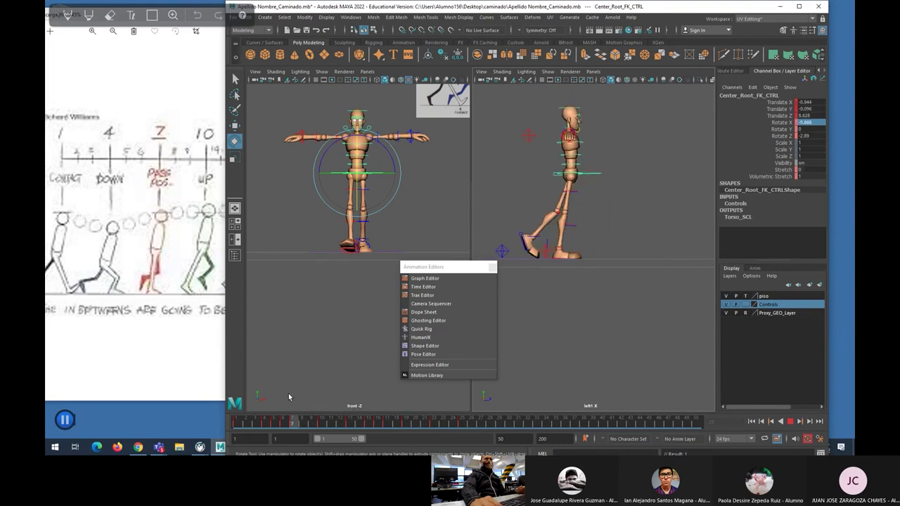
pyautogui.hotkey('alt', 'v')
# Step: Deselect the center root control and play back the walk to review the hip motion
pyautogui.moveTo(426, 423); pyautogui.dragTo(257, 423)
pyautogui.click(404, 225)
pyautogui.hotkey('alt', 'v')
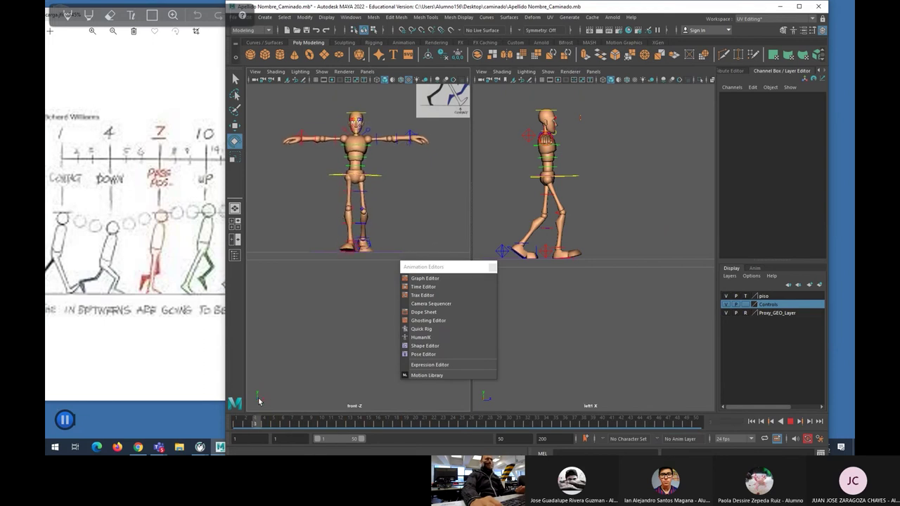
pyautogui.hotkey('alt', 'v')
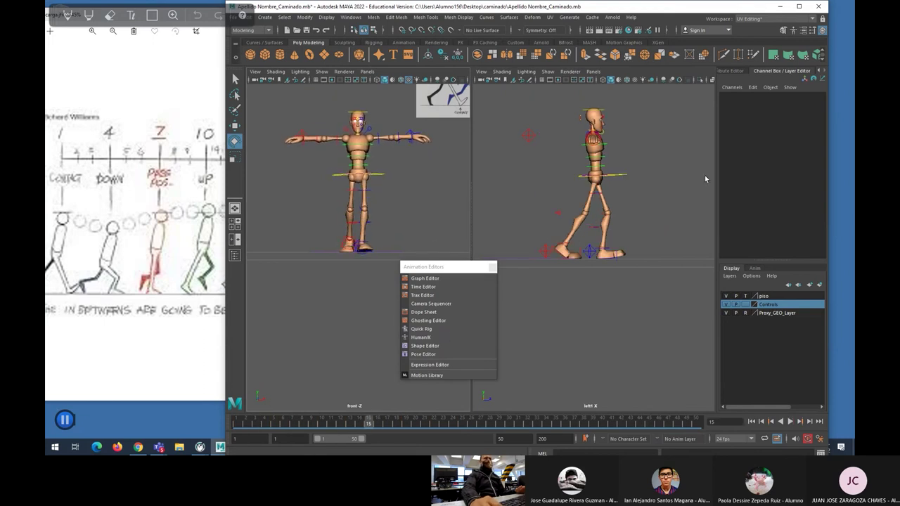
# Step: Switch the side viewport to the perspective camera and frame the character's head and upper body
pyautogui.scroll(10, 350, 132)
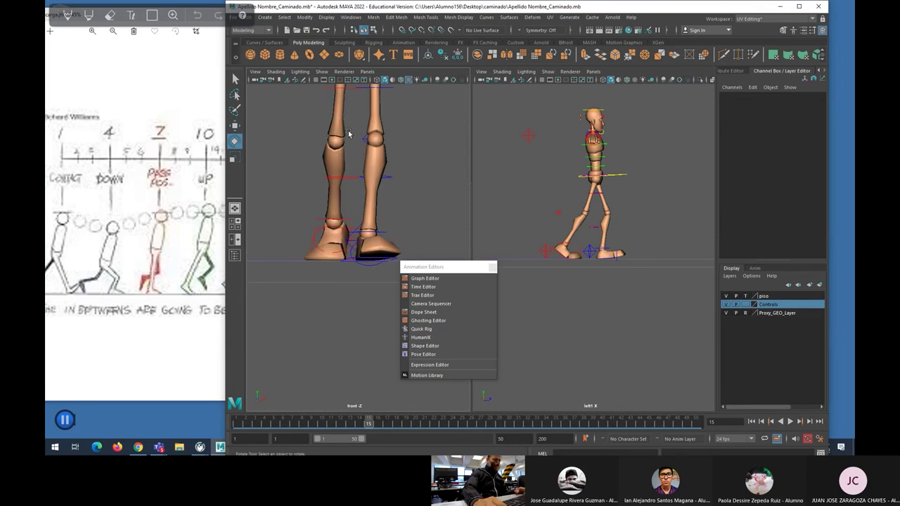
pyautogui.hotkey('ctrl', 'z')
pyautogui.hotkey('ctrl', 'z')
pyautogui.hotkey('ctrl', 'z')
pyautogui.scroll(-11, 350, 134)
pyautogui.scroll(5, 352, 127)
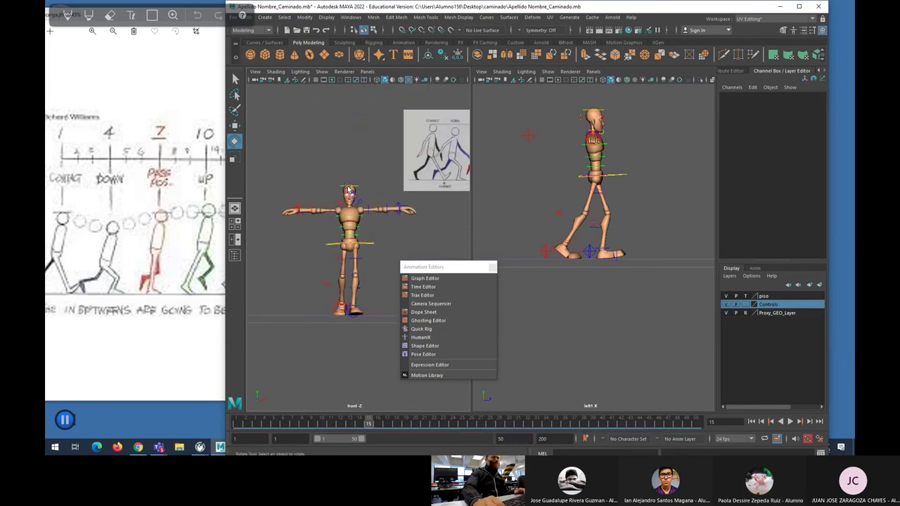
pyautogui.scroll(-5, 352, 122)
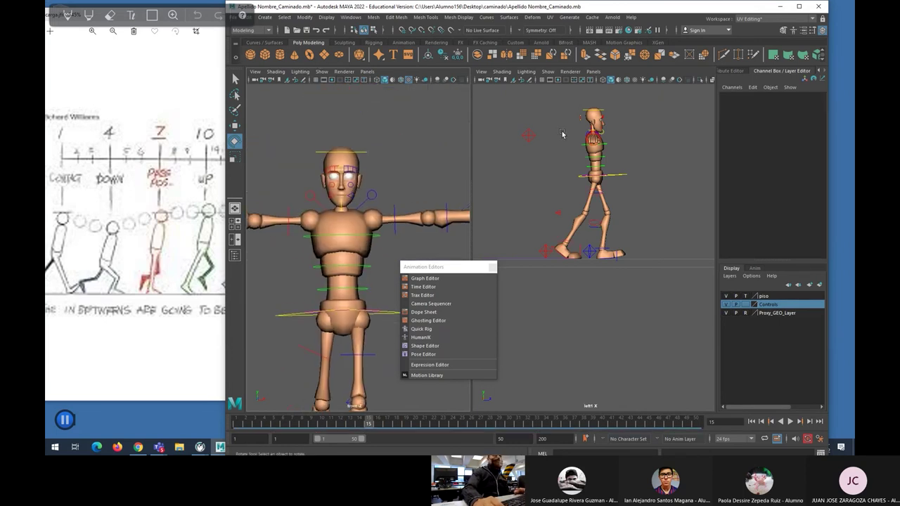
pyautogui.scroll(5, 587, 134)
pyautogui.scroll(-5, 581, 138)
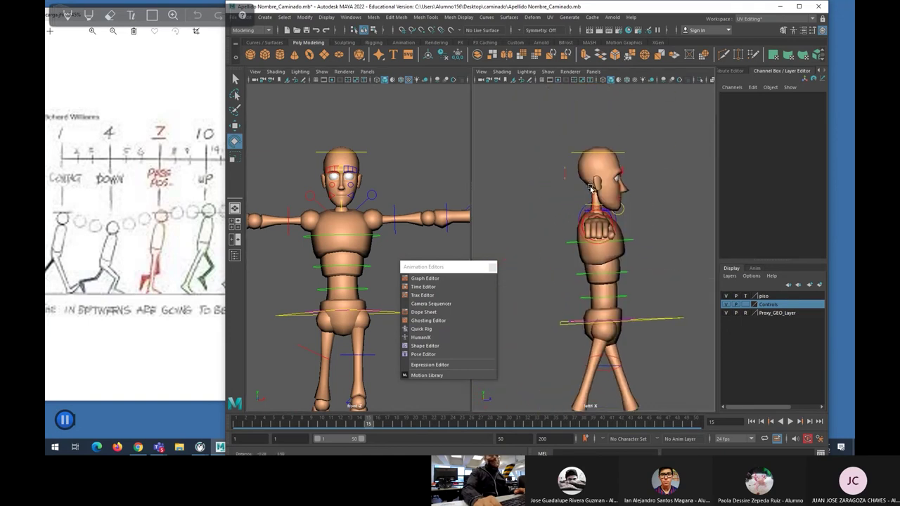
pyautogui.scroll(5, 581, 161)
pyautogui.scroll(-5, 580, 164)
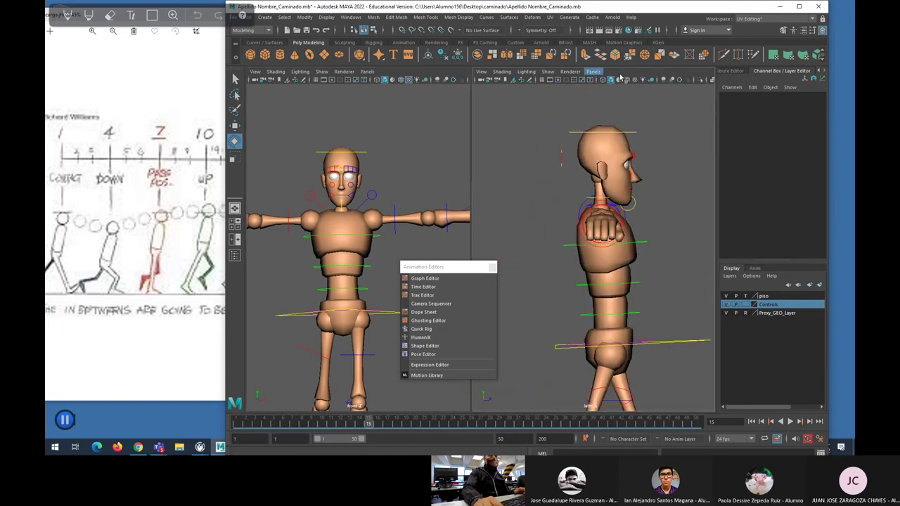
pyautogui.click(593, 72)
pyautogui.moveTo(615, 80)
pyautogui.click(689, 106)
pyautogui.scroll(2, 569, 170)
pyautogui.scroll(-2, 555, 197)
pyautogui.scroll(2, 564, 202)
pyautogui.scroll(-1, 555, 189)
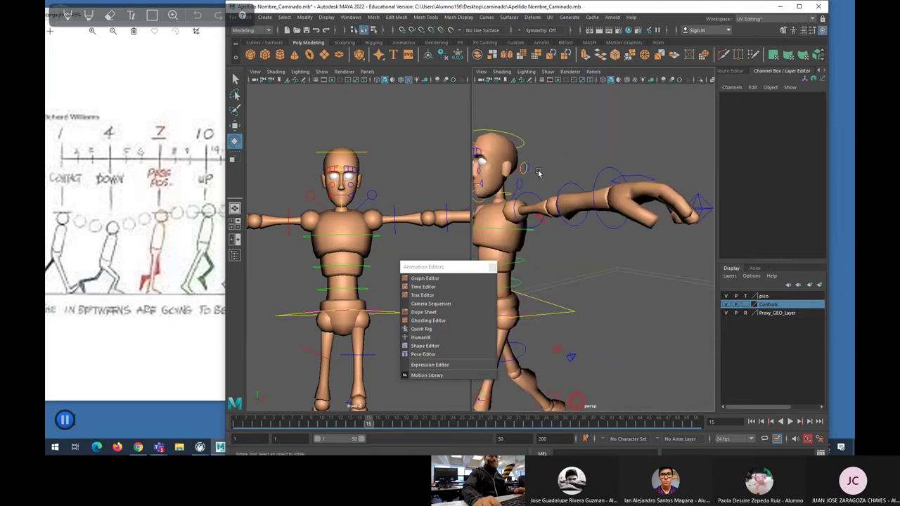
# Step: Move the eye target control forward from the head to Translate Z about 10.4 and play back the walk
pyautogui.click(527, 164)
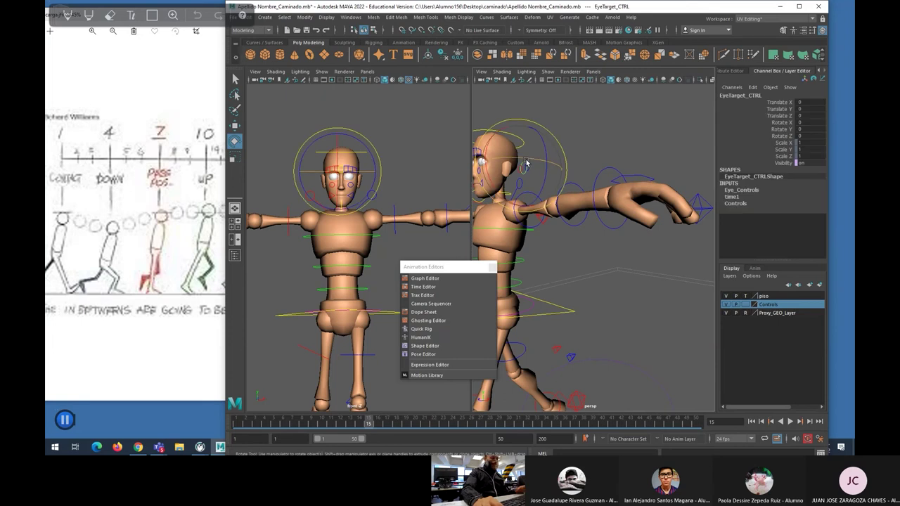
pyautogui.press('w')
pyautogui.moveTo(535, 160); pyautogui.dragTo(505, 167)
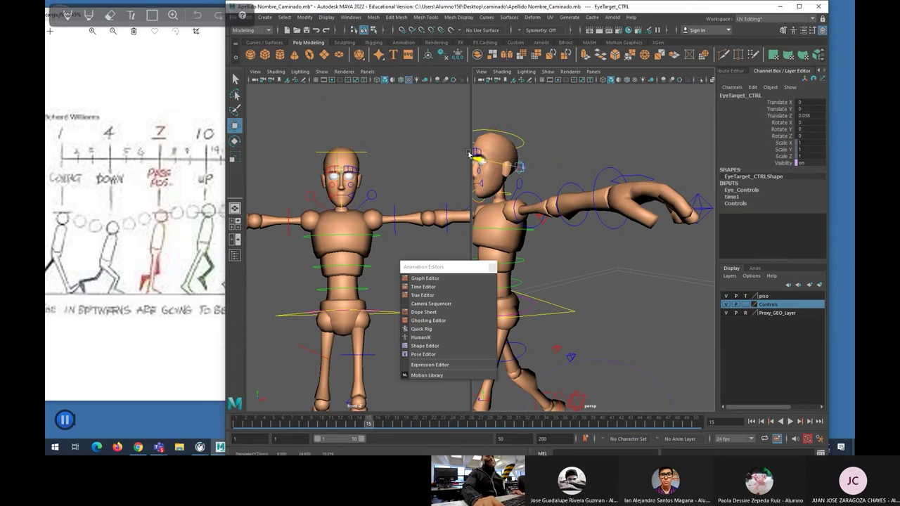
pyautogui.press('a')
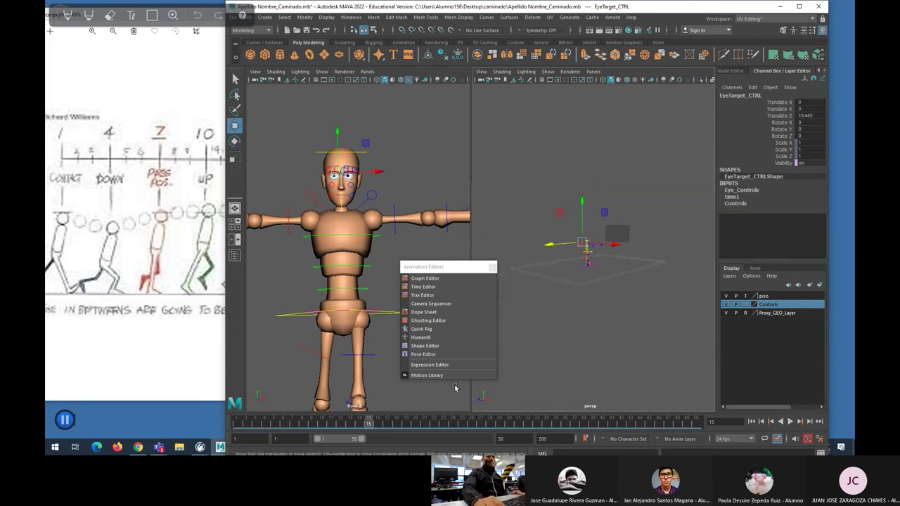
pyautogui.hotkey('alt', 'v')
pyautogui.hotkey('alt', 'v')
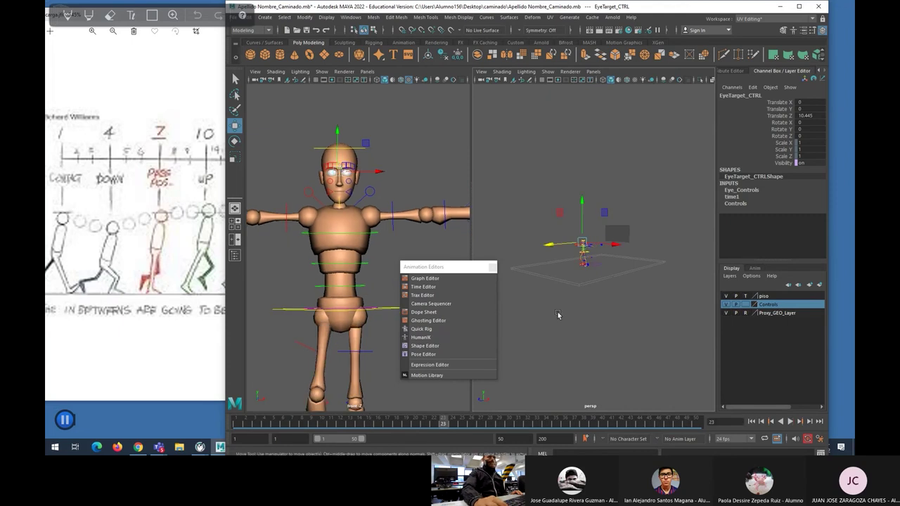
# Step: Push the eye target control slightly farther forward to Translate Z about 11.07
pyautogui.scroll(10, 565, 269)
pyautogui.scroll(-7, 565, 203)
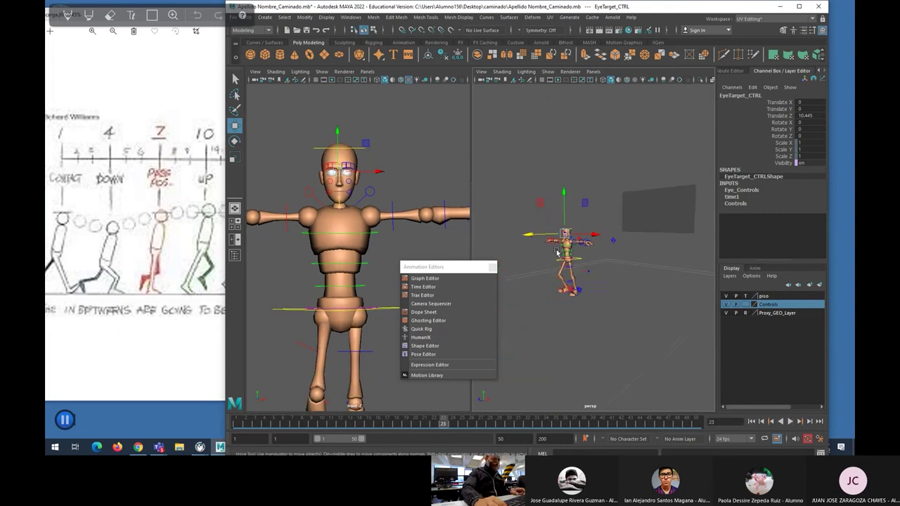
pyautogui.keyDown('alt'); pyautogui.moveTo(546, 234); pyautogui.dragTo(688, 215, button='middle'); pyautogui.keyUp('alt')
pyautogui.keyDown('alt'); pyautogui.moveTo(612, 239); pyautogui.dragTo(574, 241, button='middle'); pyautogui.keyUp('alt')
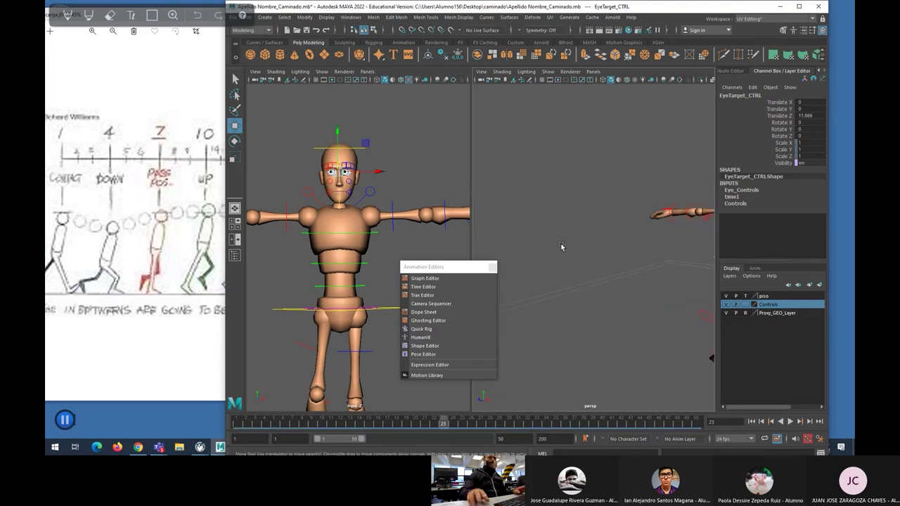
pyautogui.scroll(-3, 566, 244)
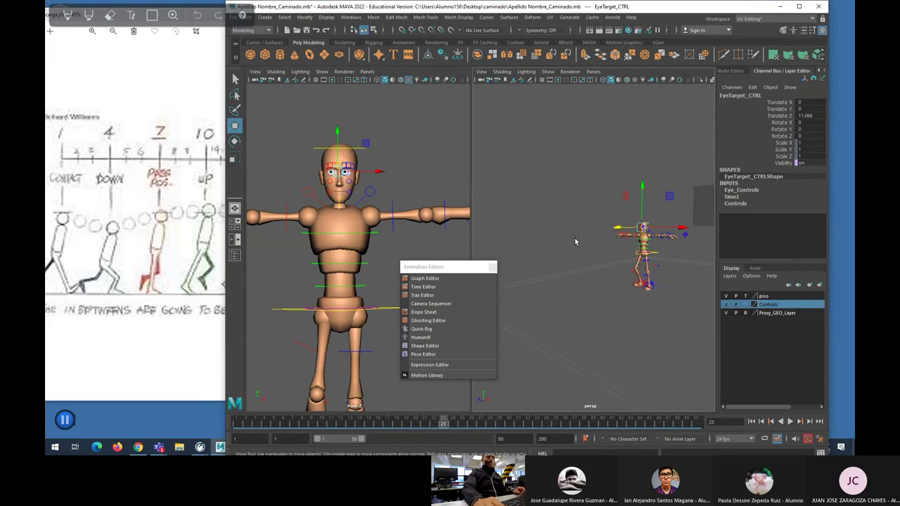
# Step: Move the eye target control farther forward to Translate Z about 18.4, scrub the walk to check the gaze, and deselect it
pyautogui.press('a')
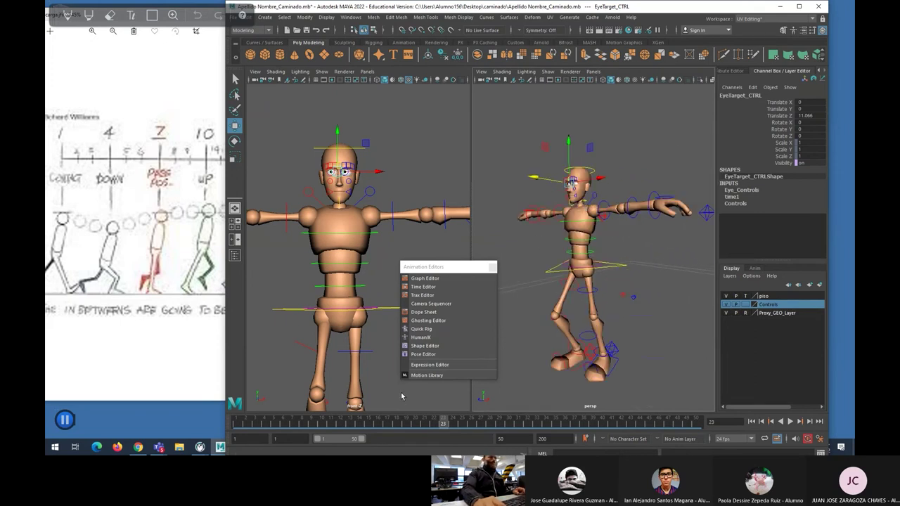
pyautogui.moveTo(447, 427); pyautogui.dragTo(461, 425)
pyautogui.moveTo(547, 184); pyautogui.dragTo(501, 178)
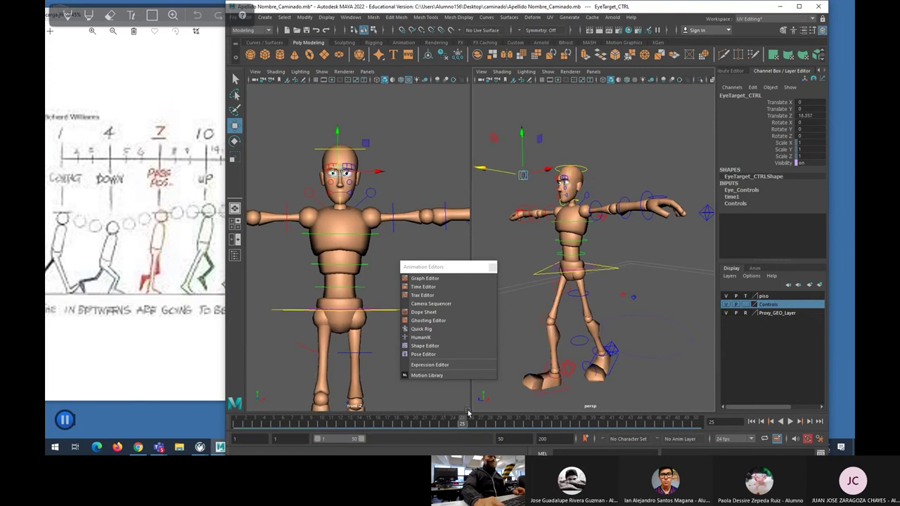
pyautogui.moveTo(462, 425); pyautogui.dragTo(574, 393)
pyautogui.click(389, 199)
# Step: Configure the Playblast options with qt format, H.264 encoding, quality 100 and scale 1.00
pyautogui.rightClick(527, 422)
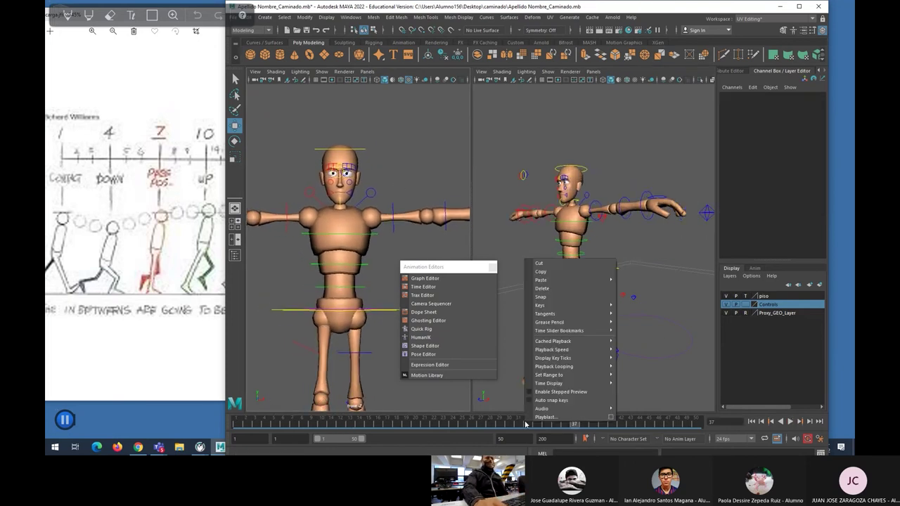
pyautogui.click(610, 418)
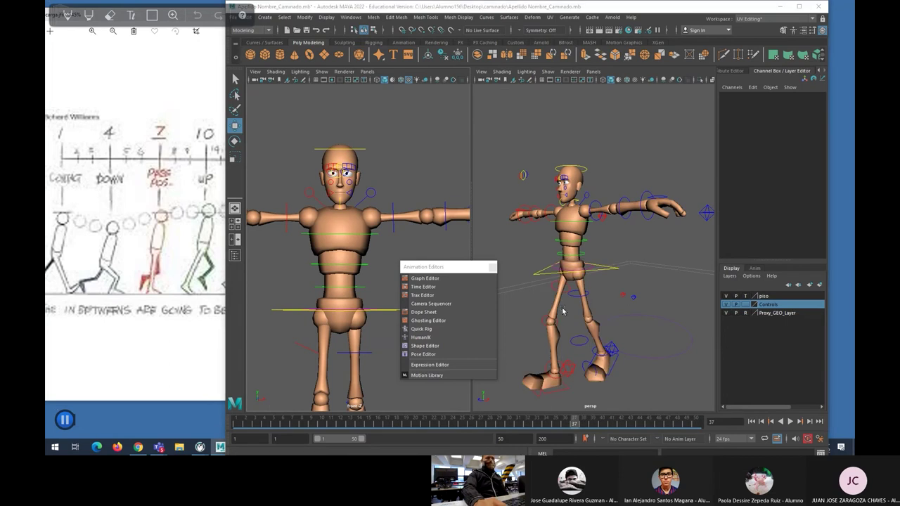
pyautogui.click(419, 203)
pyautogui.click(400, 220)
pyautogui.click(461, 214)
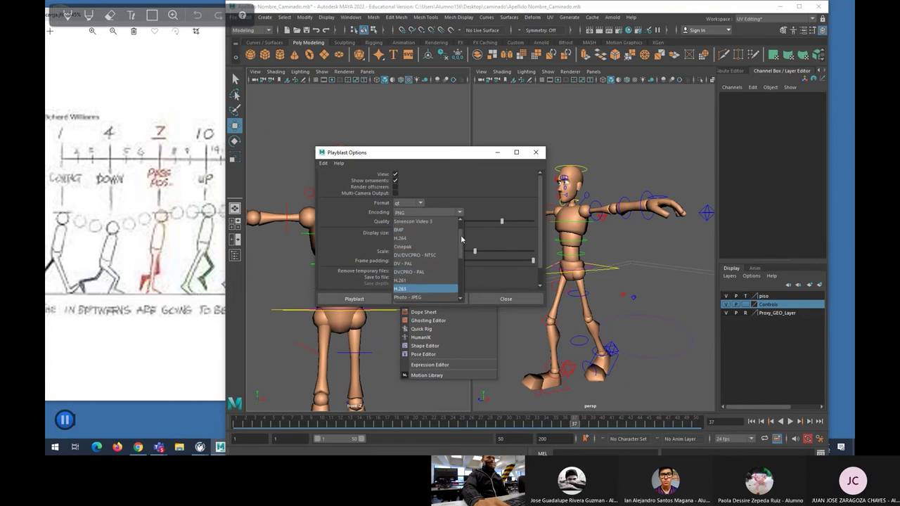
pyautogui.click(412, 242)
pyautogui.scroll(-1, 489, 213)
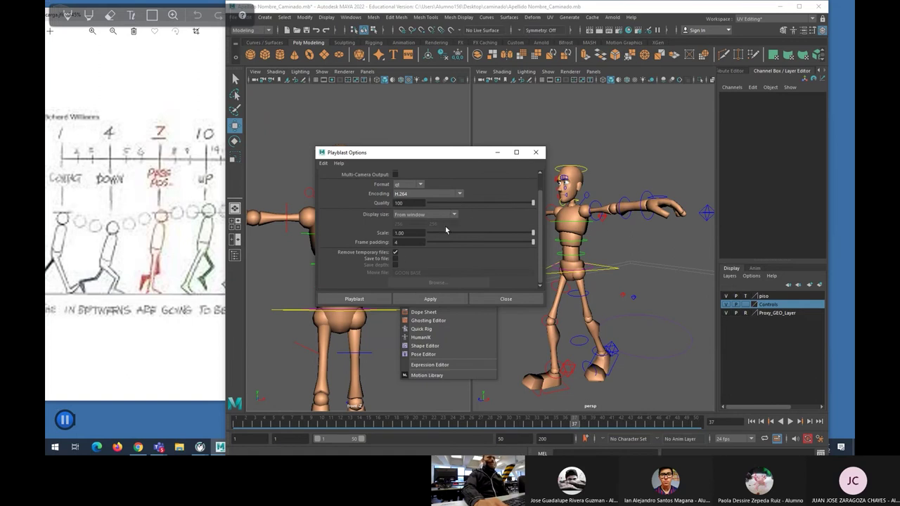
pyautogui.click(410, 233)
# Step: Enable saving the playblast to file, with the movie named an_c in the caminado folder on the Desktop
pyautogui.click(395, 259)
pyautogui.click(436, 283)
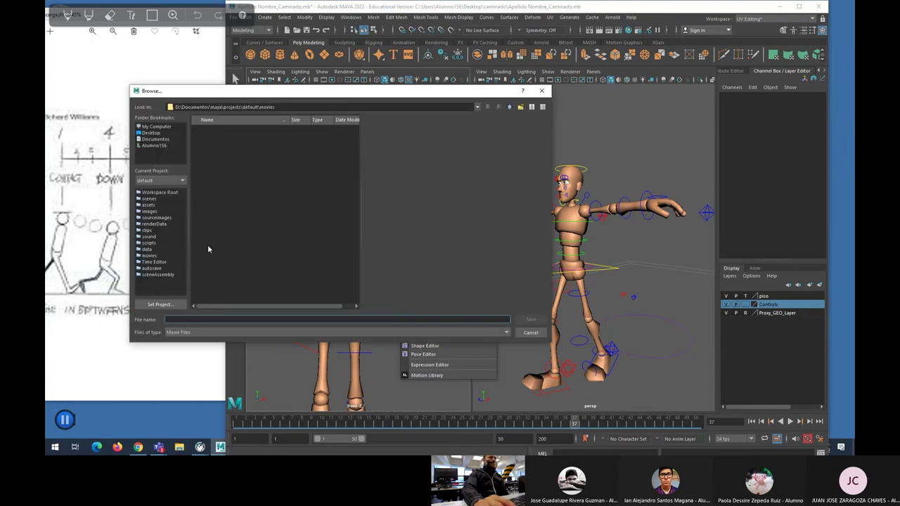
pyautogui.click(151, 132)
pyautogui.doubleClick(208, 130)
pyautogui.click(187, 317)
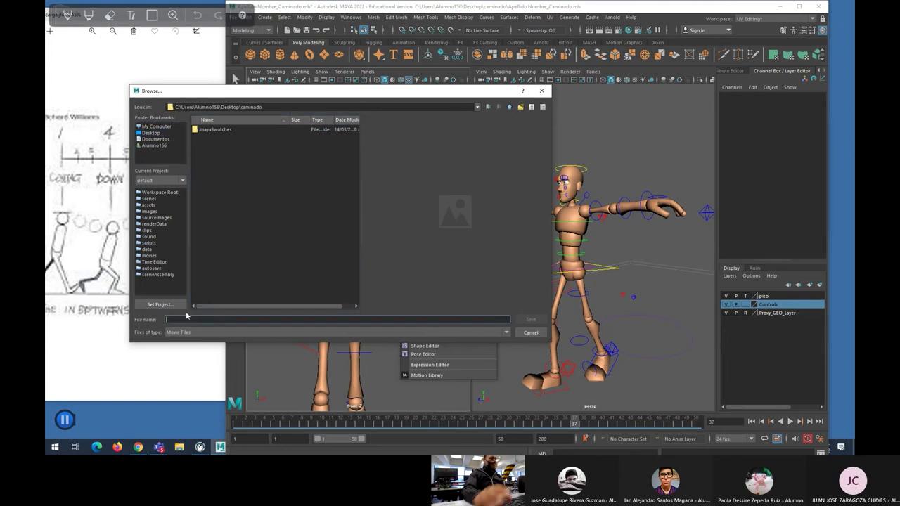
pyautogui.write('an_d')
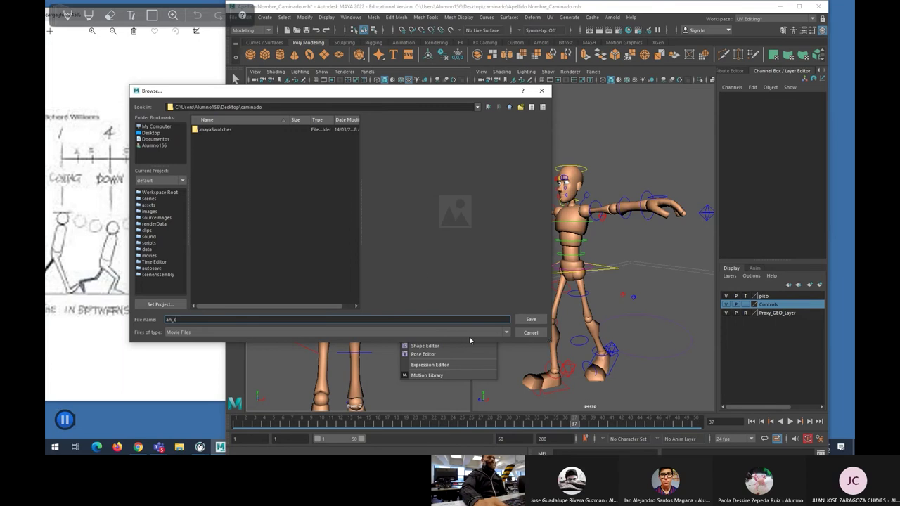
pyautogui.click(530, 320)
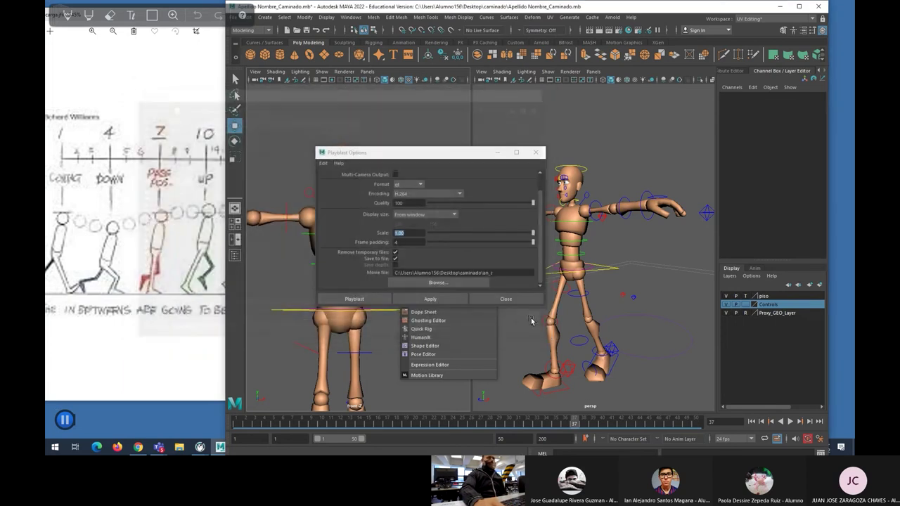
# Step: Hide the Controls layer and set the piso layer to reference display for the playblast
pyautogui.moveTo(465, 154); pyautogui.dragTo(200, 154)
pyautogui.scroll(-5, 520, 146)
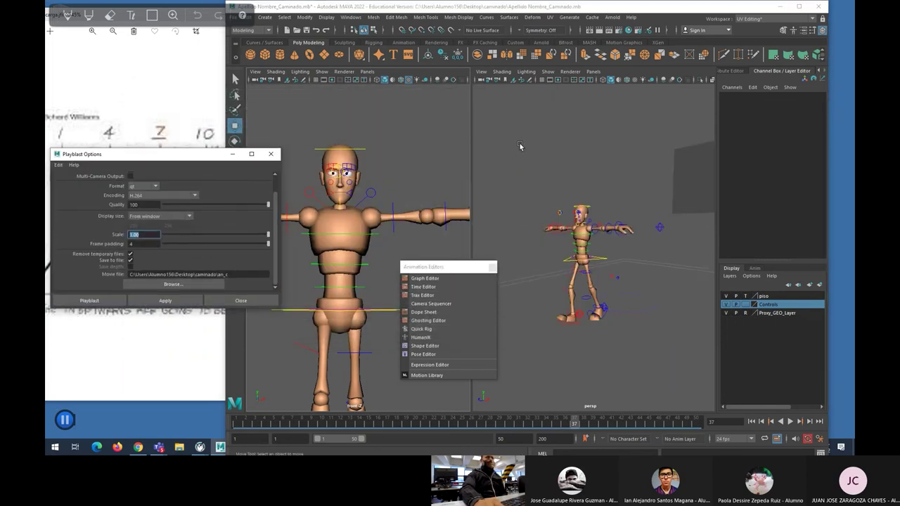
pyautogui.scroll(3, 562, 186)
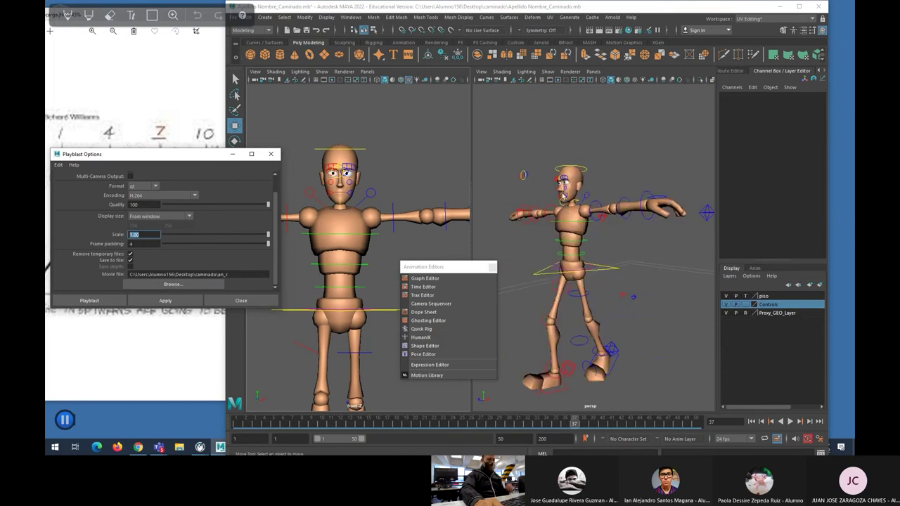
pyautogui.click(582, 223)
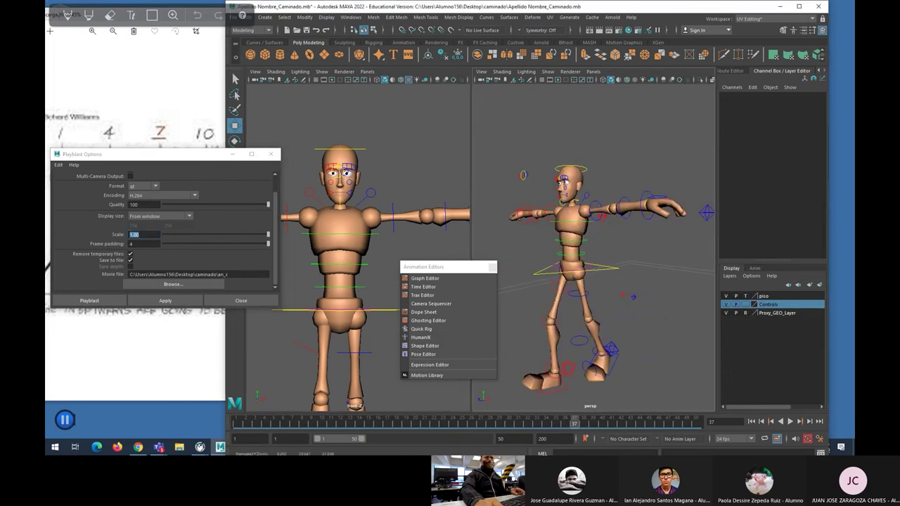
pyautogui.click(726, 304)
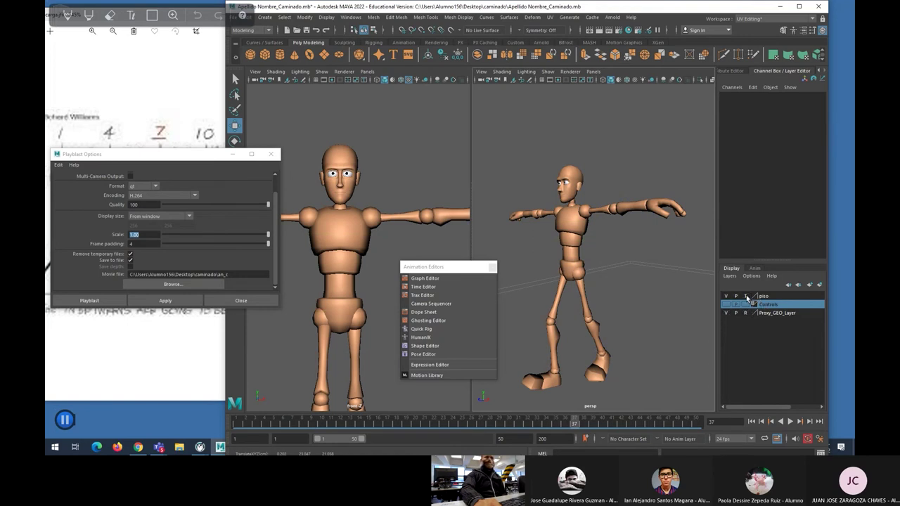
pyautogui.click(746, 297)
pyautogui.scroll(-5, 651, 303)
pyautogui.scroll(2, 652, 303)
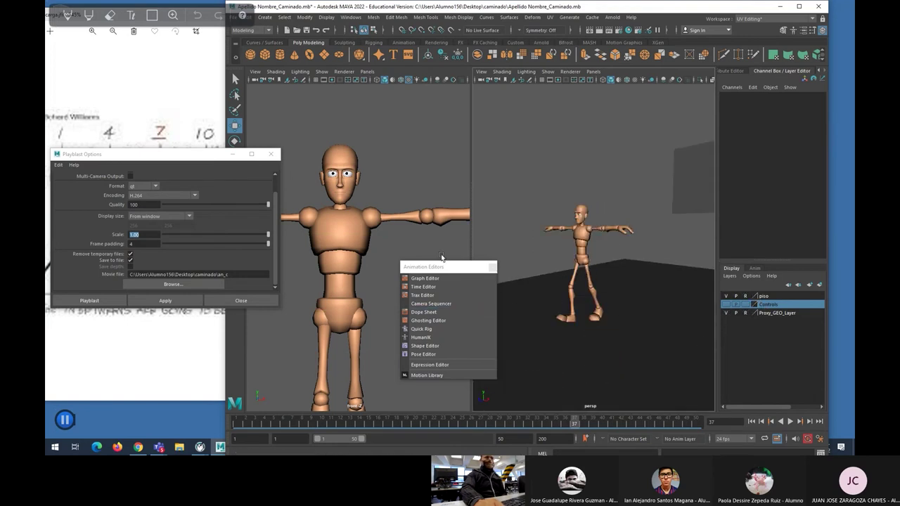
# Step: Return to frame 1, set the playback range to end at frame 30, and produce the walk playblast from the perspective view
pyautogui.moveTo(567, 428); pyautogui.dragTo(236, 426)
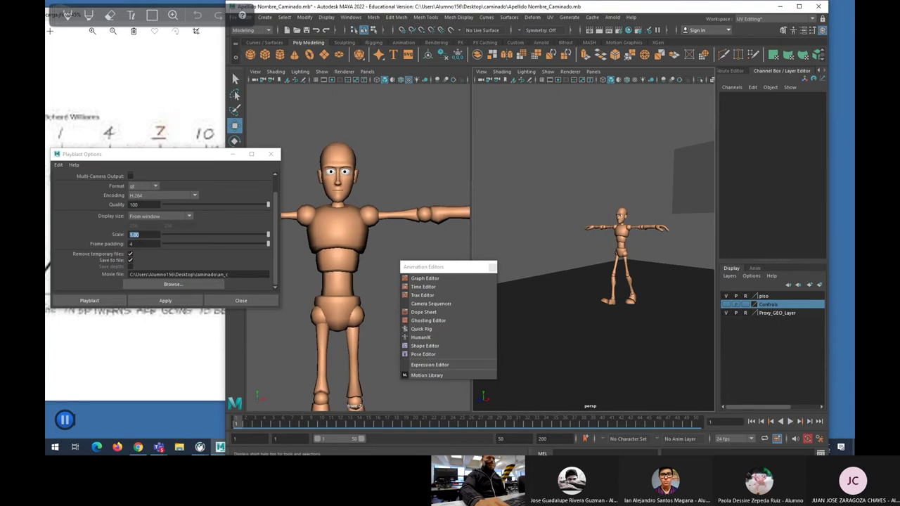
pyautogui.moveTo(508, 439); pyautogui.dragTo(486, 438)
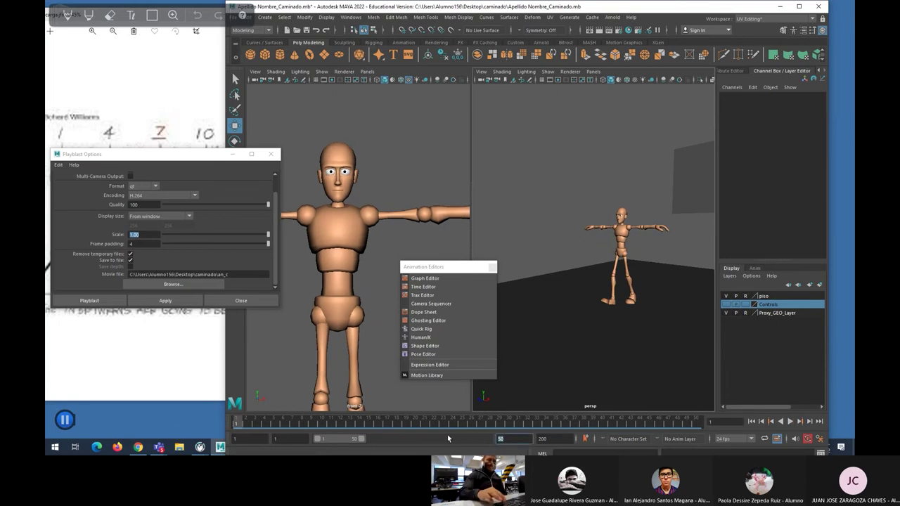
pyautogui.write('30')
pyautogui.press('Return')
pyautogui.moveTo(443, 267); pyautogui.dragTo(446, 155)
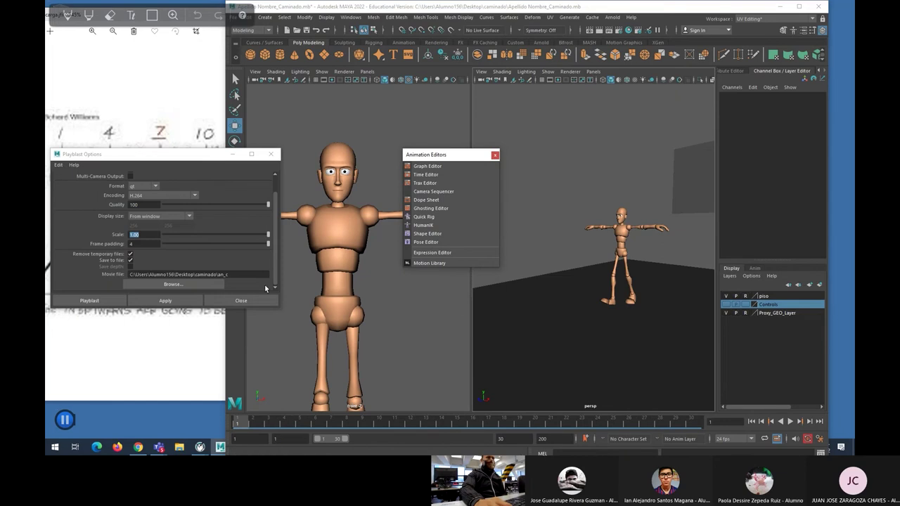
pyautogui.click(240, 300)
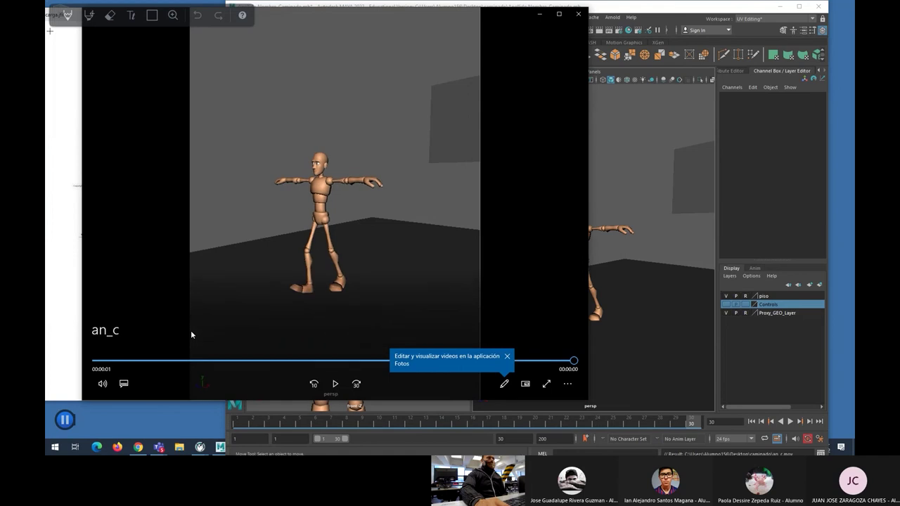
# Step: Review the an_c playblast in the video player and close the player
pyautogui.moveTo(574, 362); pyautogui.dragTo(579, 343)
pyautogui.click(585, 14)
pyautogui.click(579, 13)
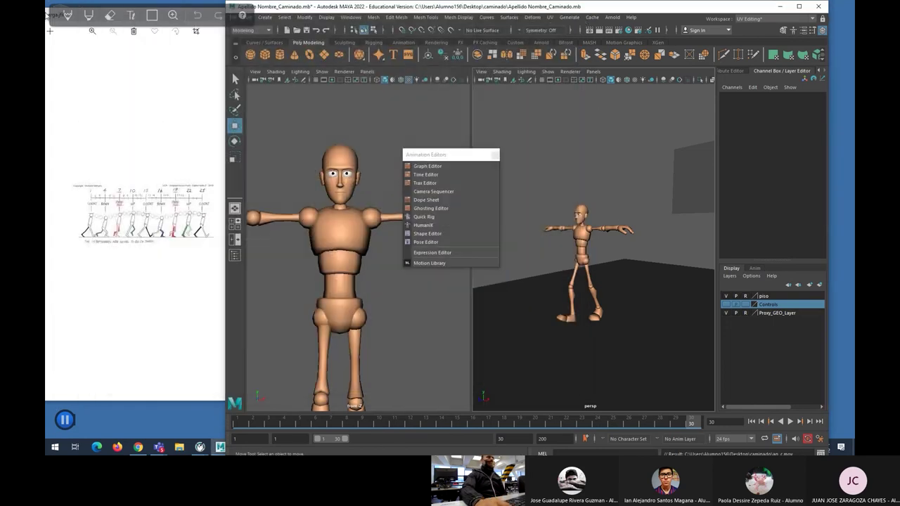
# Step: Finish the current screen recording in the recorder and start a new full-screen 1080p recording
pyautogui.click(64, 419)
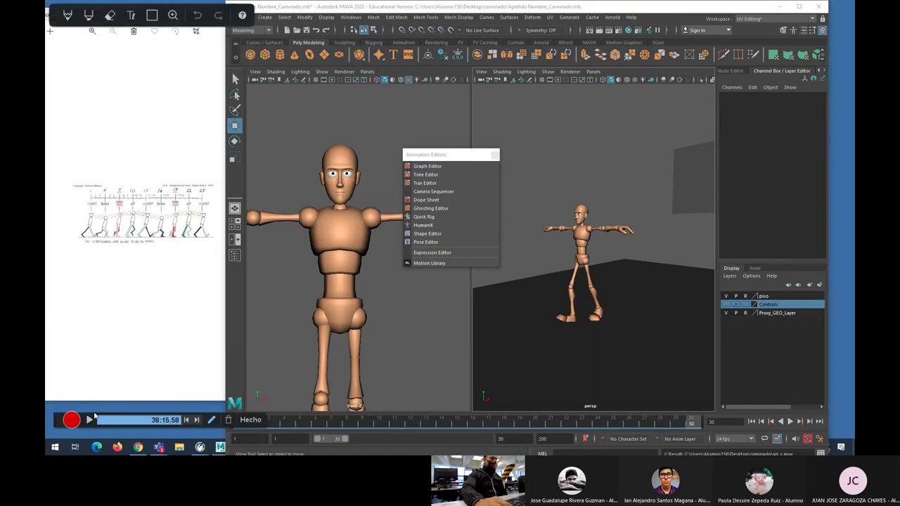
pyautogui.click(259, 424)
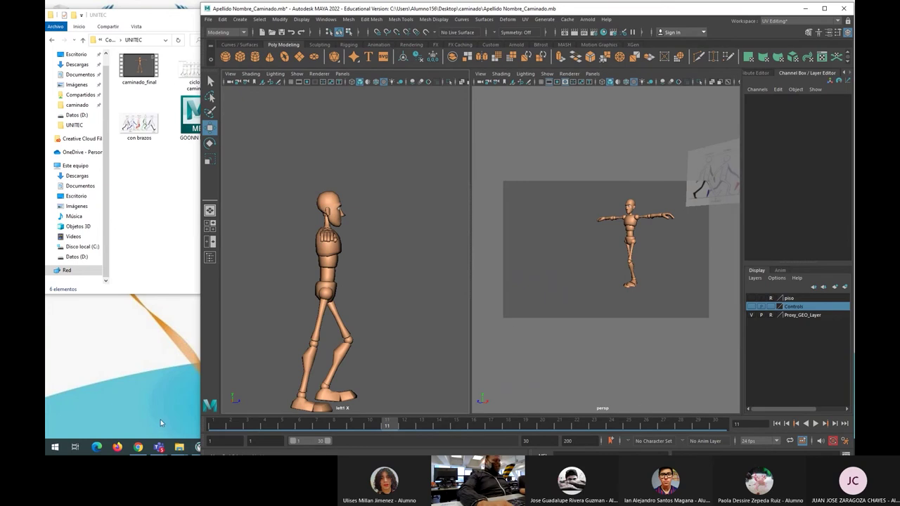
pyautogui.hotkey('alt', 'Tab')
pyautogui.hotkey('alt', 'Tab')
pyautogui.hotkey('alt', 'Tab')
pyautogui.hotkey('alt', 'Tab')
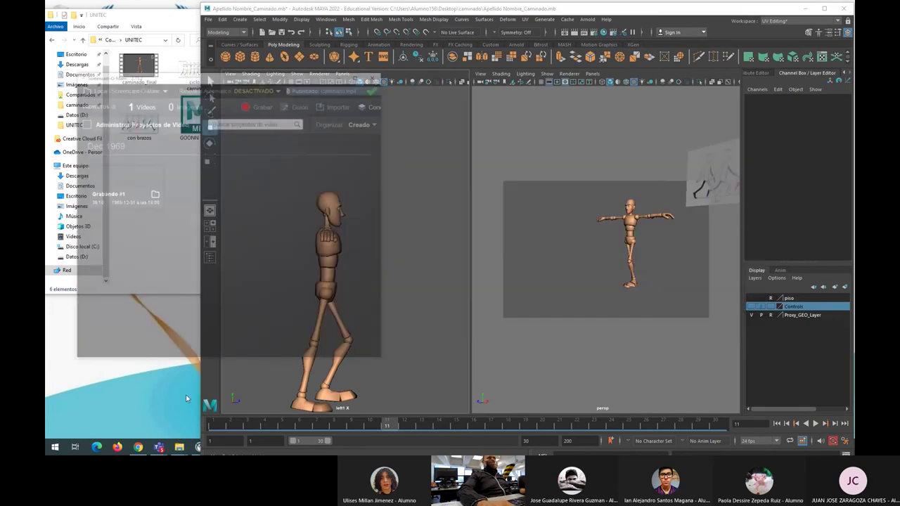
pyautogui.click(254, 52)
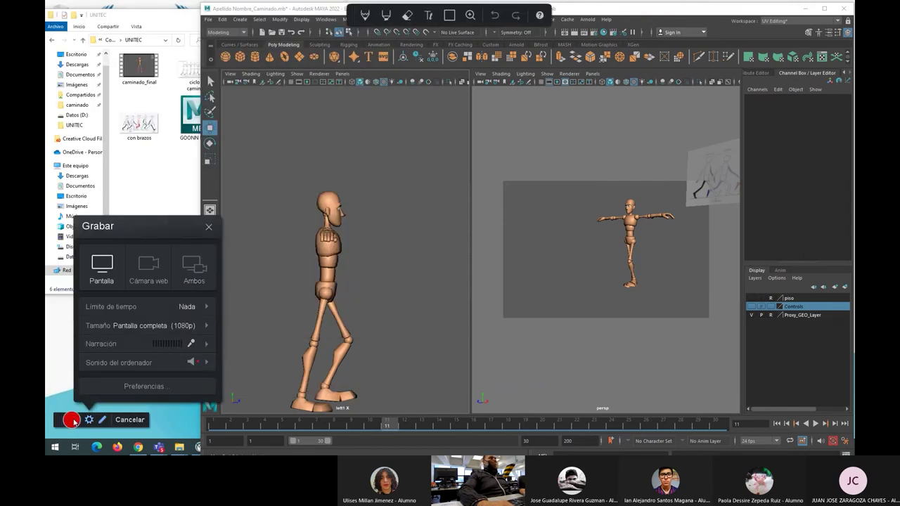
pyautogui.click(72, 419)
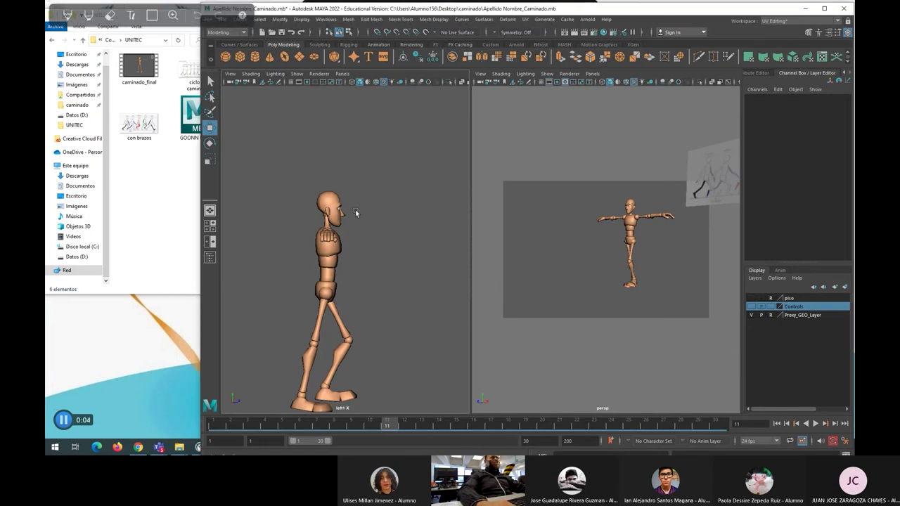
# Step: Switch the left1 orthographic viewport to the top view and show the Controls and piso layers
pyautogui.click(342, 73)
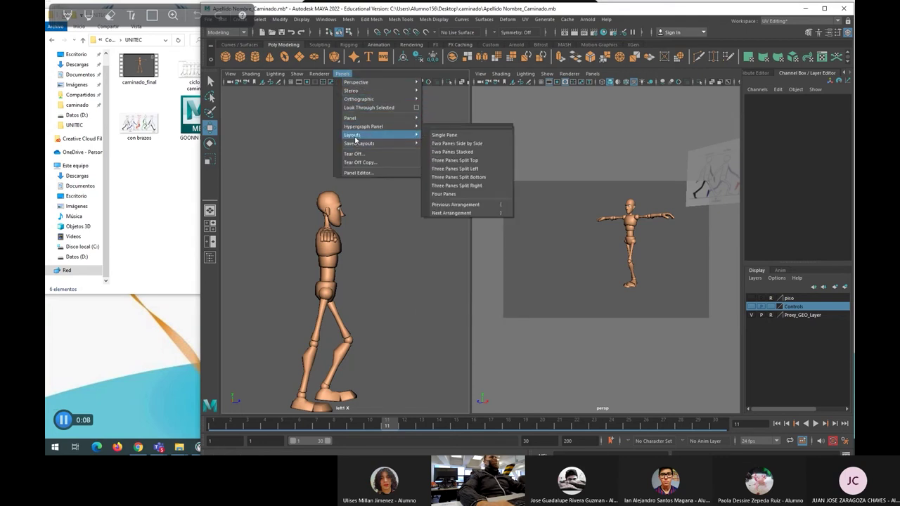
pyautogui.moveTo(362, 85)
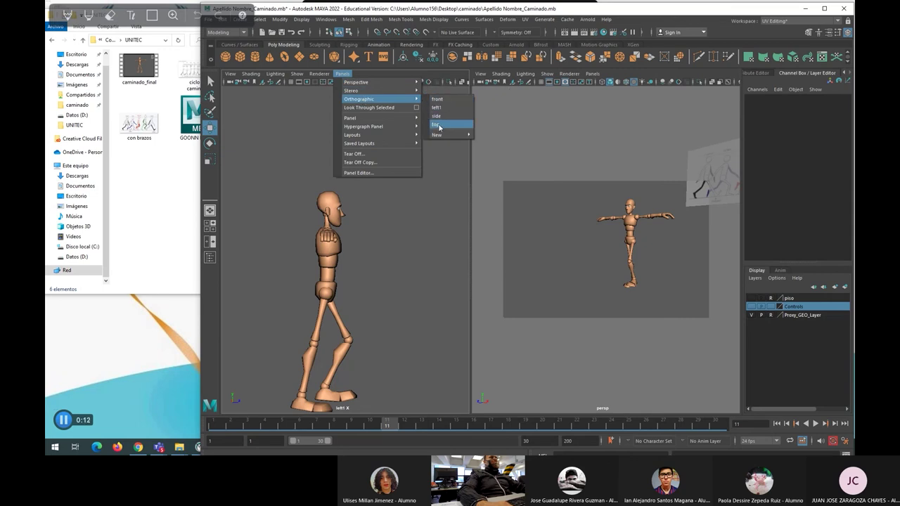
pyautogui.click(436, 124)
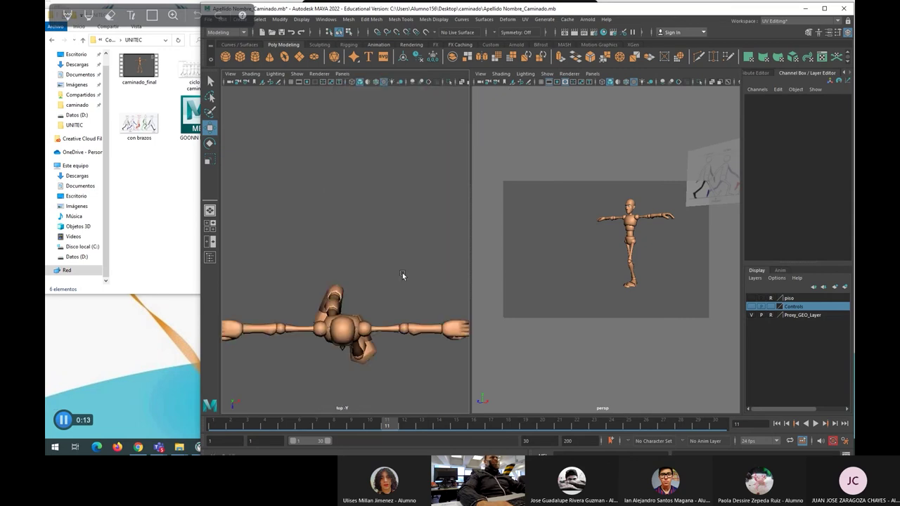
pyautogui.click(752, 307)
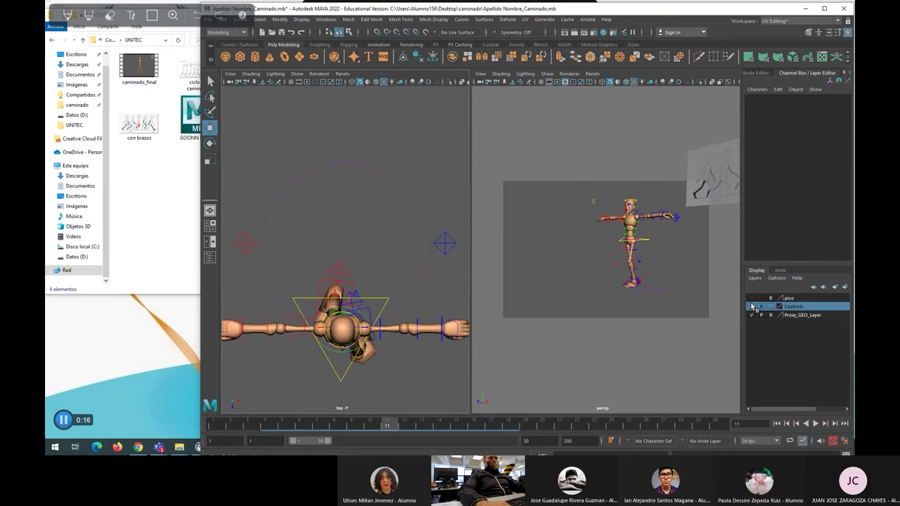
pyautogui.click(751, 298)
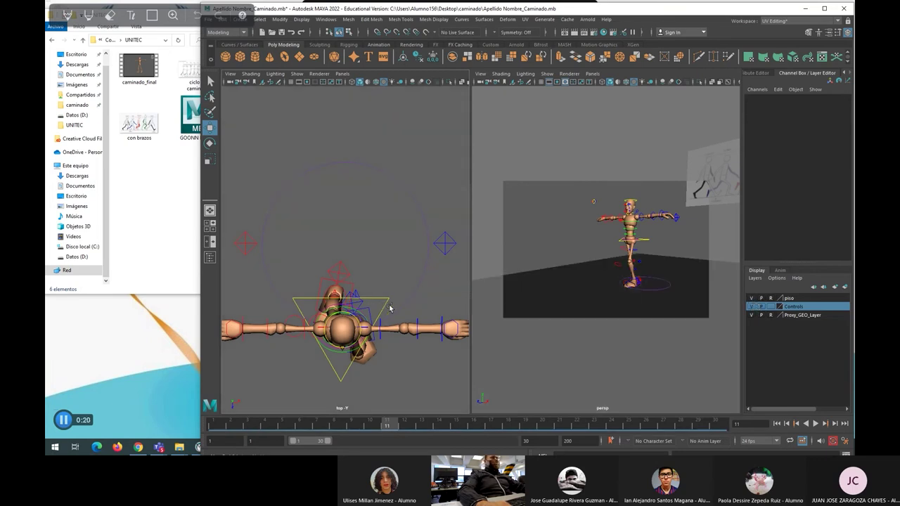
# Step: At frame 1, select the center root control and try rotating it slightly around Y, undoing that rotation
pyautogui.moveTo(395, 428); pyautogui.dragTo(218, 415)
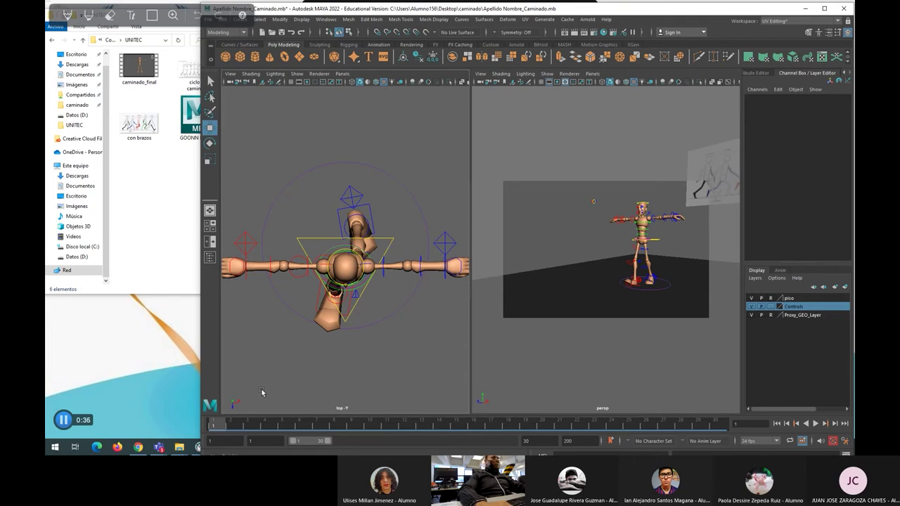
pyautogui.click(391, 250)
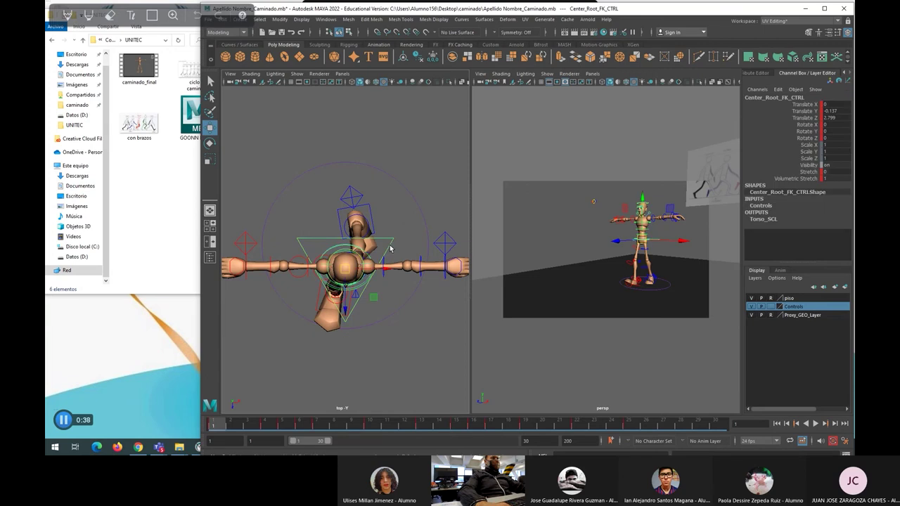
pyautogui.press('e')
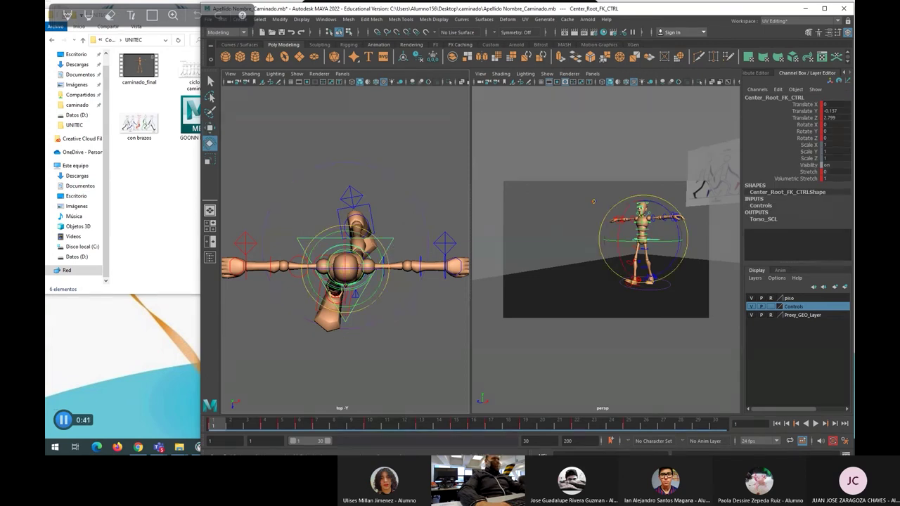
pyautogui.moveTo(388, 263); pyautogui.dragTo(344, 301)
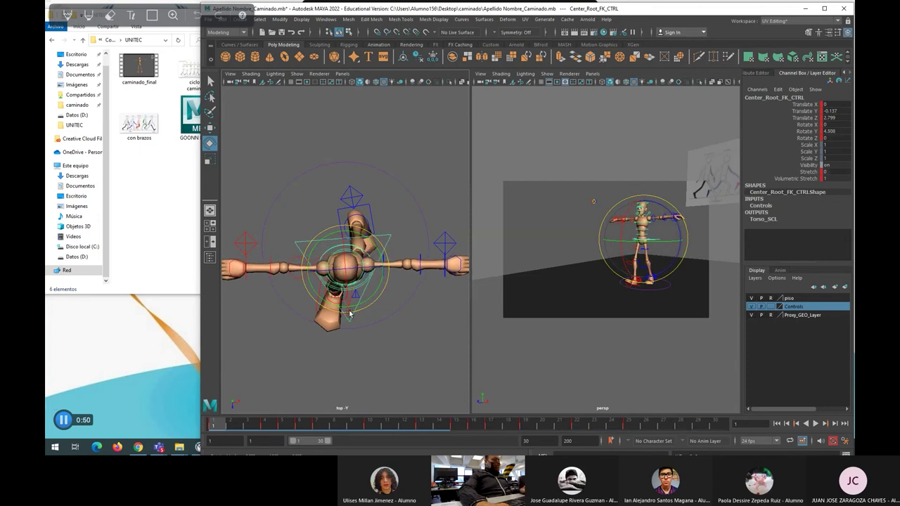
pyautogui.hotkey('ctrl', 'z')
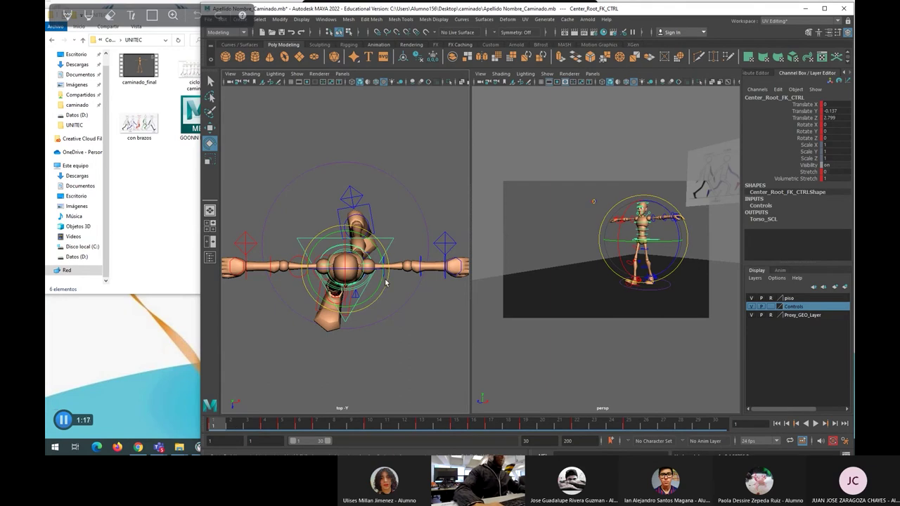
# Step: At frame 1, rotate the center root control around Y and set its Rotate Y to 3
pyautogui.moveTo(387, 284); pyautogui.dragTo(417, 279)
pyautogui.hotkey('ctrl', 'z')
pyautogui.moveTo(215, 426); pyautogui.dragTo(180, 395)
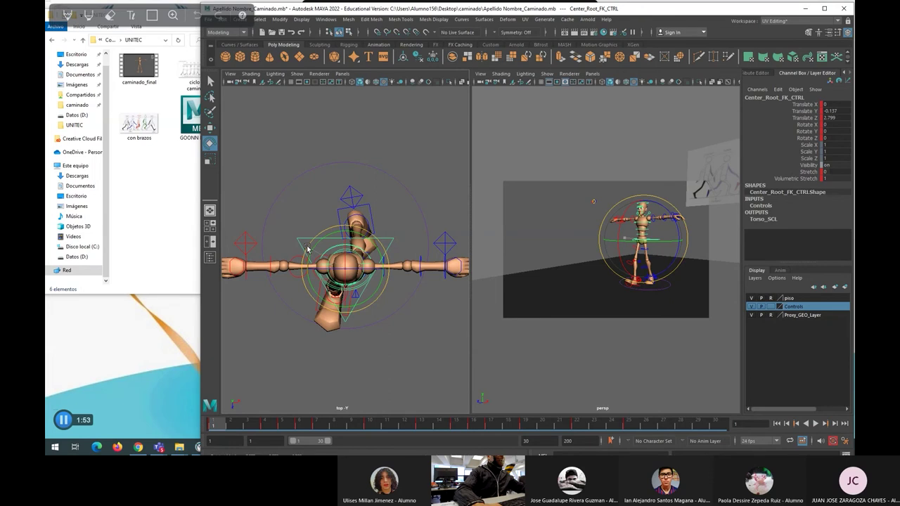
pyautogui.moveTo(307, 248); pyautogui.dragTo(317, 251)
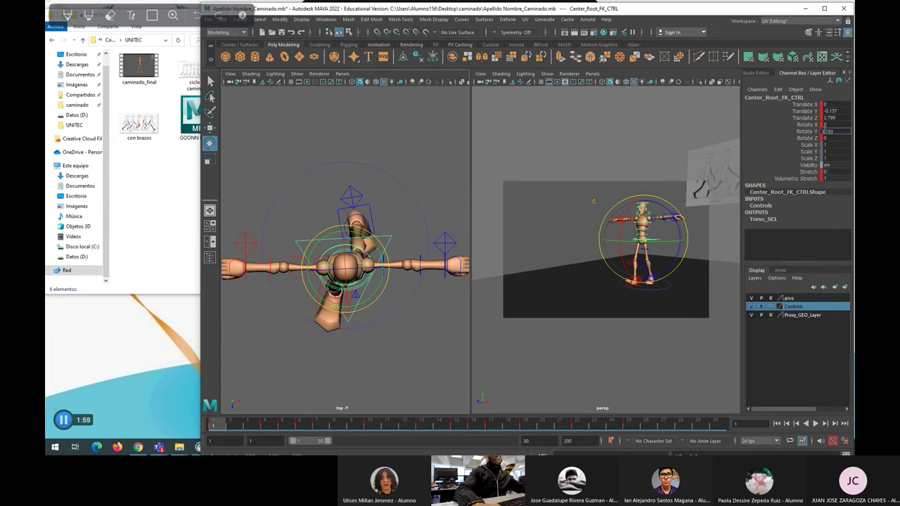
pyautogui.write('3')
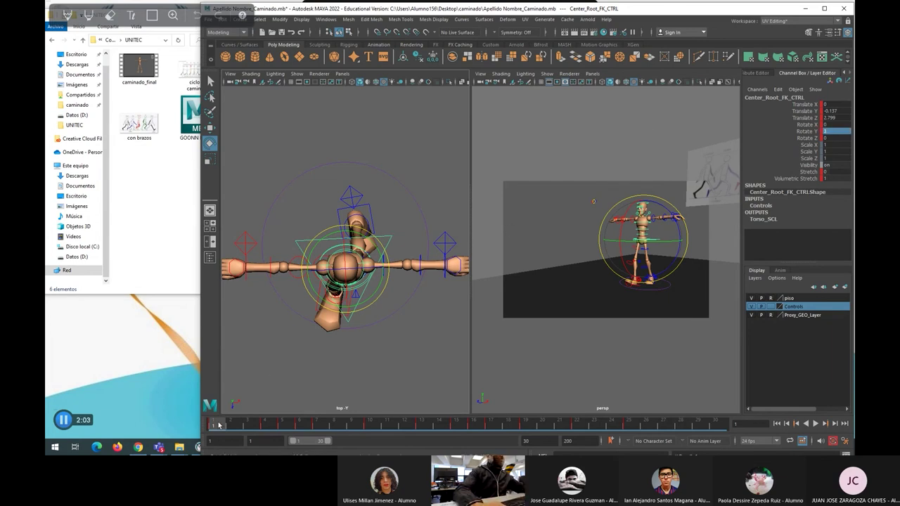
# Step: At frame 10, set the center root control's Rotate Y to 0
pyautogui.moveTo(220, 426); pyautogui.dragTo(455, 416)
pyautogui.moveTo(331, 425); pyautogui.dragTo(367, 438)
pyautogui.write('0')
pyautogui.press('Return')
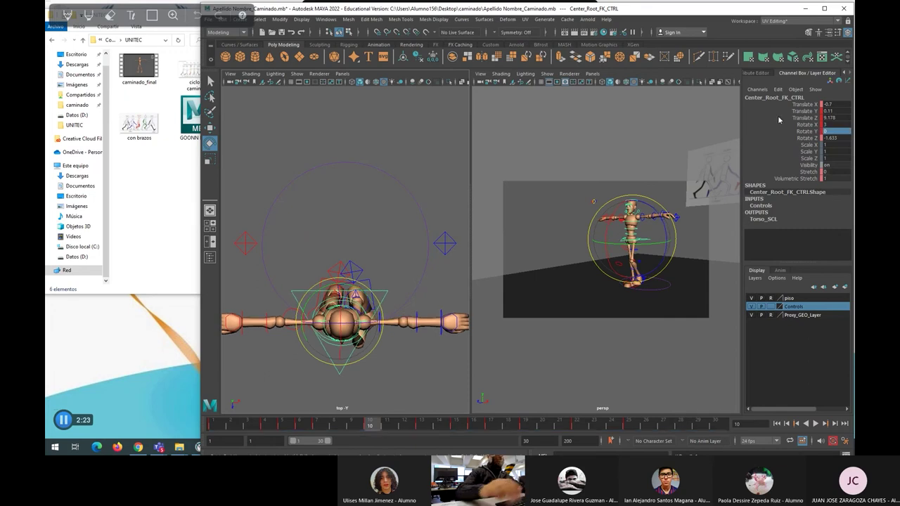
# Step: At frame 15, set the center root control's Rotate Y to -3
pyautogui.moveTo(376, 424); pyautogui.dragTo(456, 425)
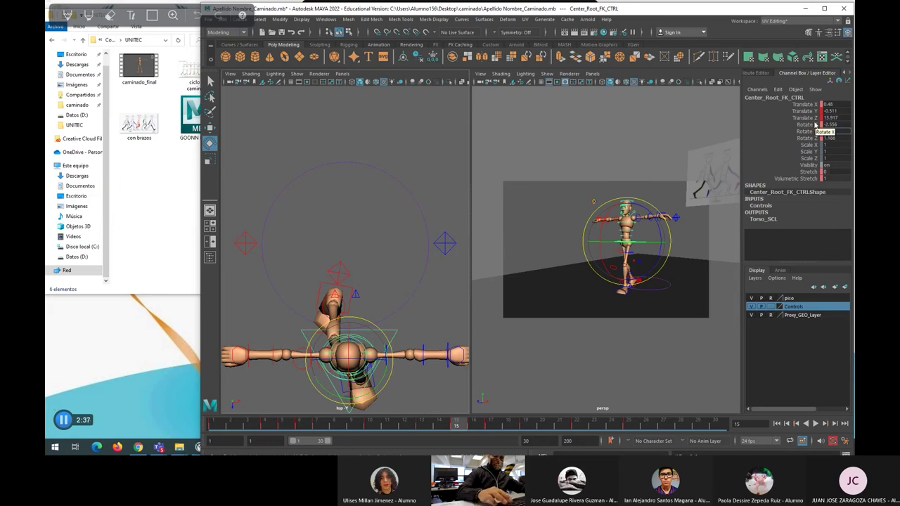
pyautogui.write('-3')
pyautogui.press('Return')
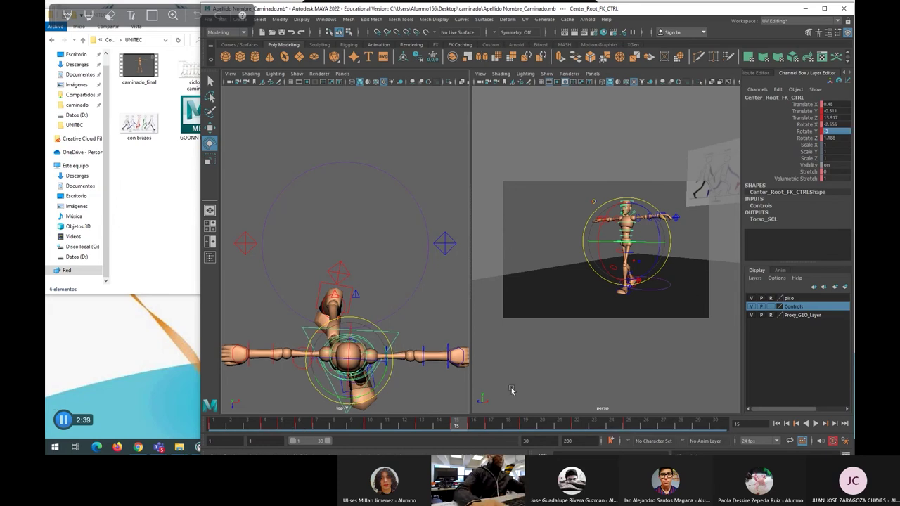
# Step: Preview the rotation in the top view and set the center root's Rotate Y to 0 at frame 22
pyautogui.hotkey('alt', 'v')
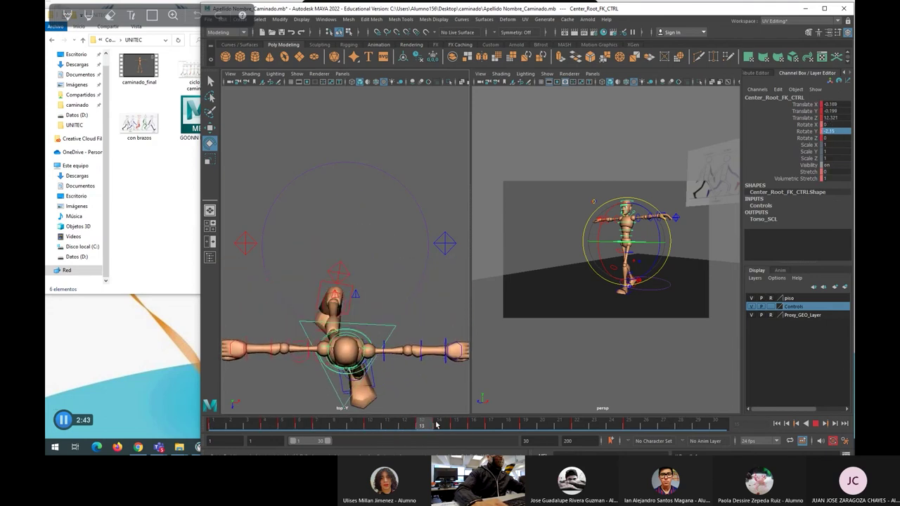
pyautogui.press('Escape')
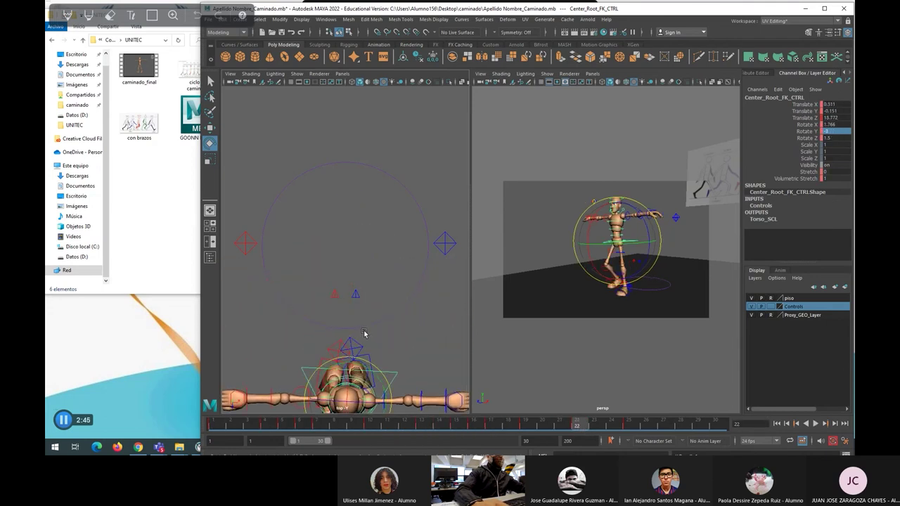
pyautogui.keyDown('alt'); pyautogui.moveTo(367, 323); pyautogui.dragTo(368, 197, button='middle'); pyautogui.keyUp('alt')
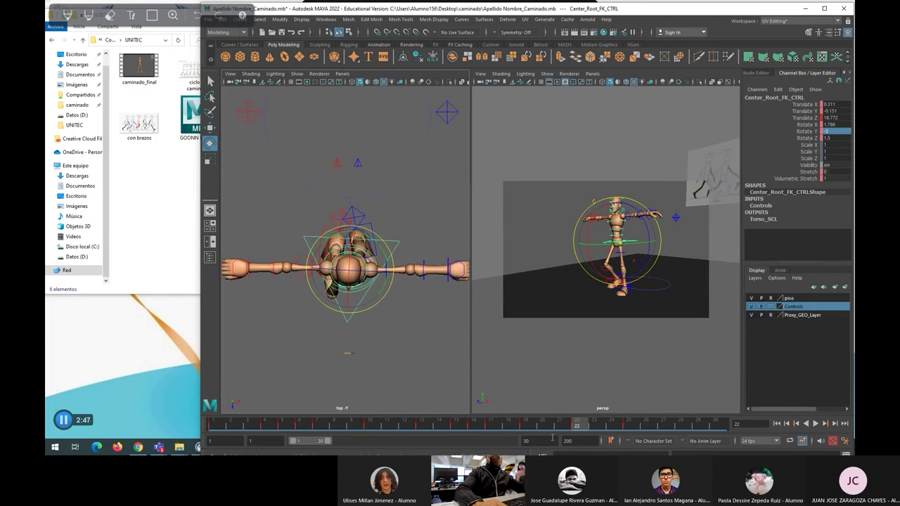
pyautogui.moveTo(582, 425)
pyautogui.mouseDown()
pyautogui.moveTo(647, 428)
pyautogui.moveTo(485, 425)
pyautogui.moveTo(576, 419)
pyautogui.mouseUp()
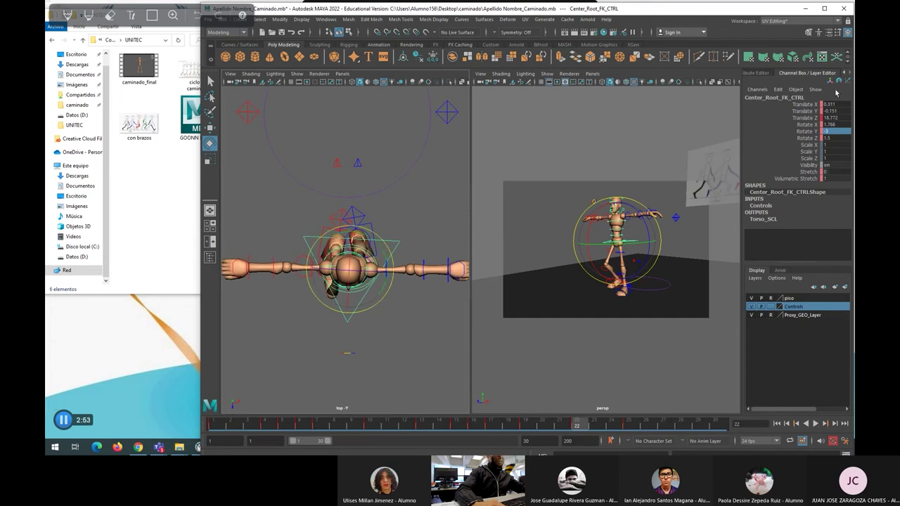
pyautogui.press('Return')
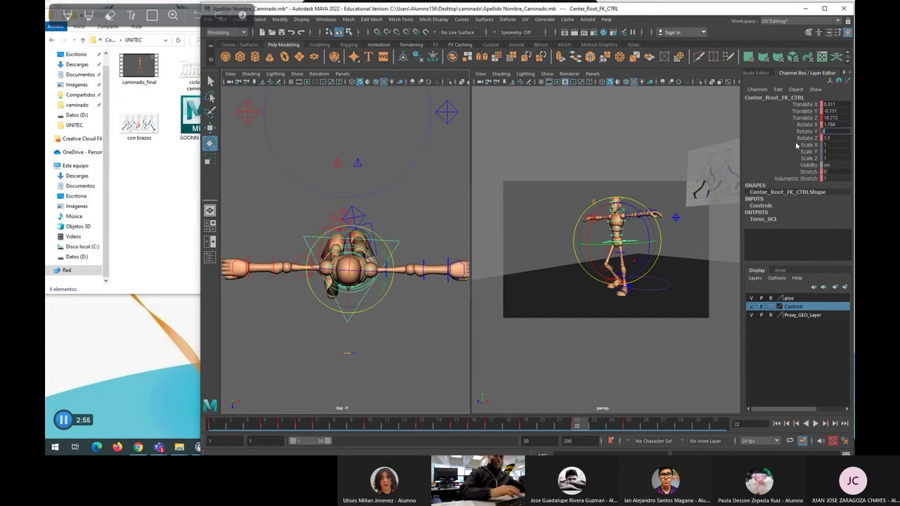
# Step: At frame 25, rotate the center root control around Y and set its Rotate Y to 3
pyautogui.moveTo(583, 423); pyautogui.dragTo(628, 423)
pyautogui.moveTo(386, 269); pyautogui.dragTo(384, 269)
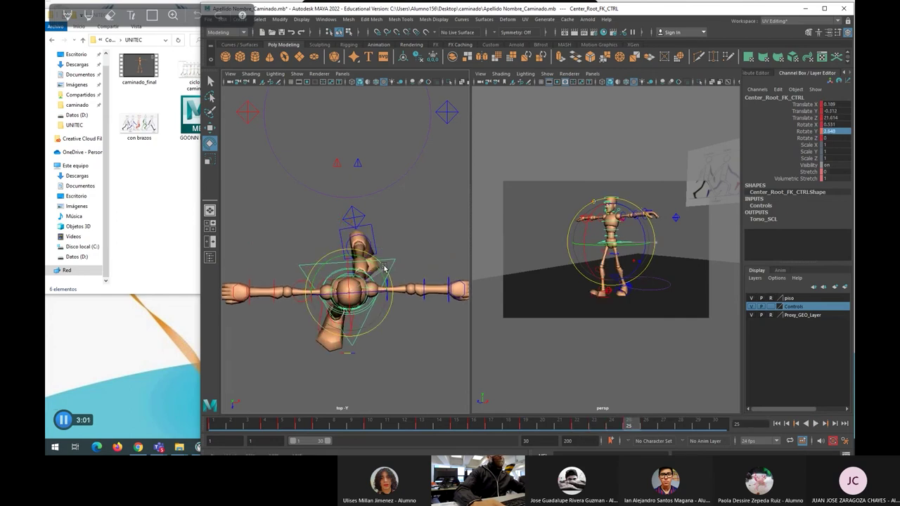
pyautogui.write('0')
pyautogui.press('Return')
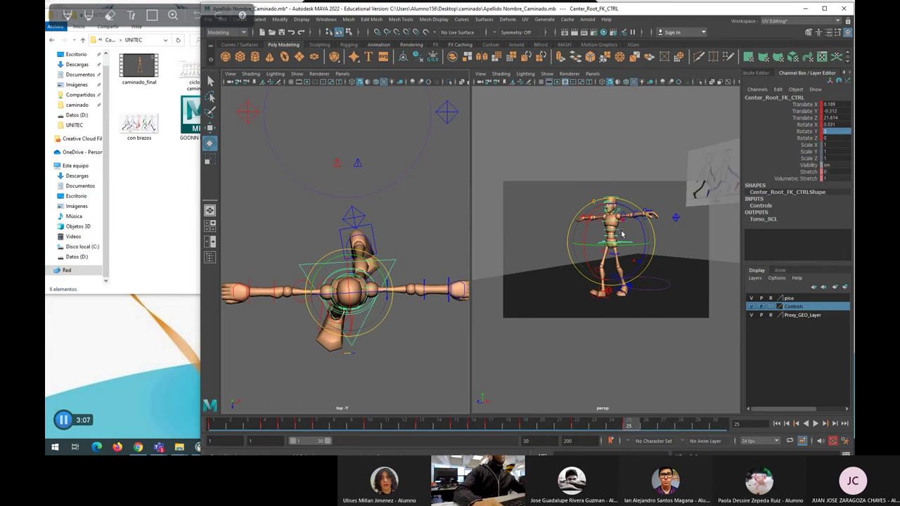
# Step: Select the ribs control at frame 25, try rotating the upper torso with it, and undo the rotation
pyautogui.click(622, 164)
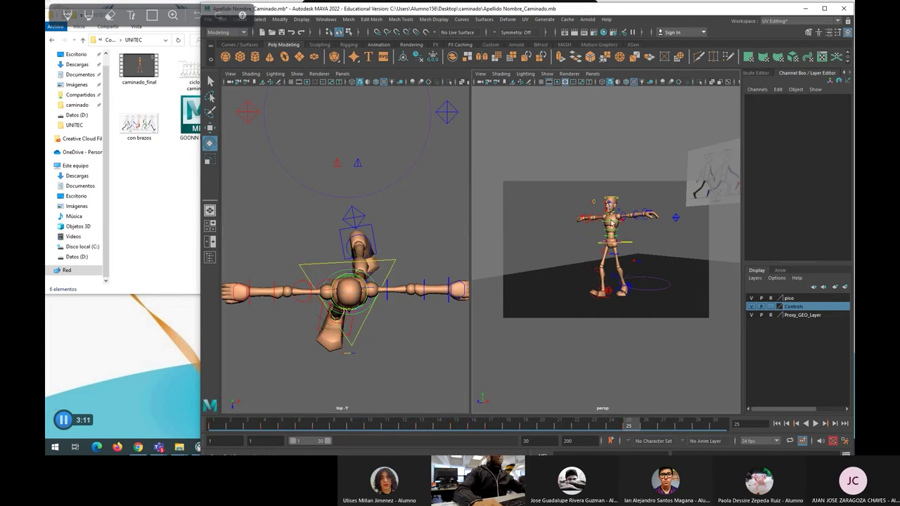
pyautogui.click(626, 237)
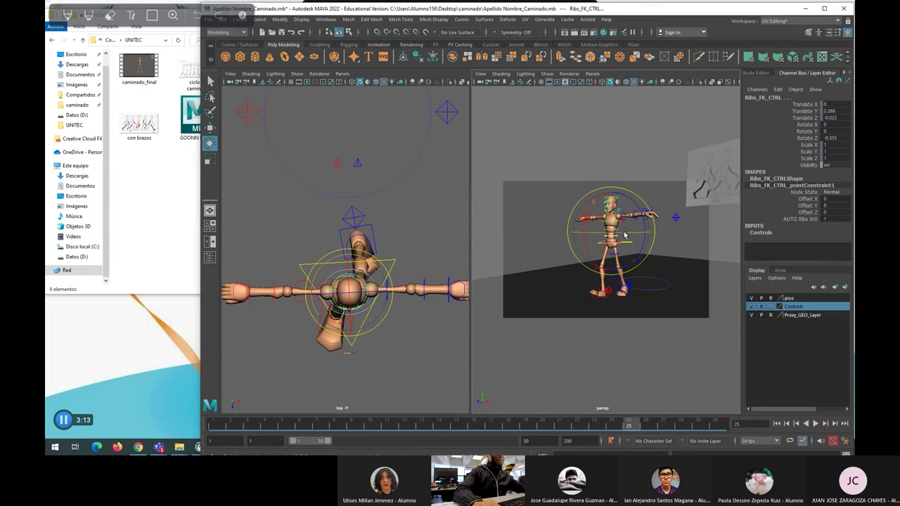
pyautogui.moveTo(642, 237); pyautogui.dragTo(625, 243)
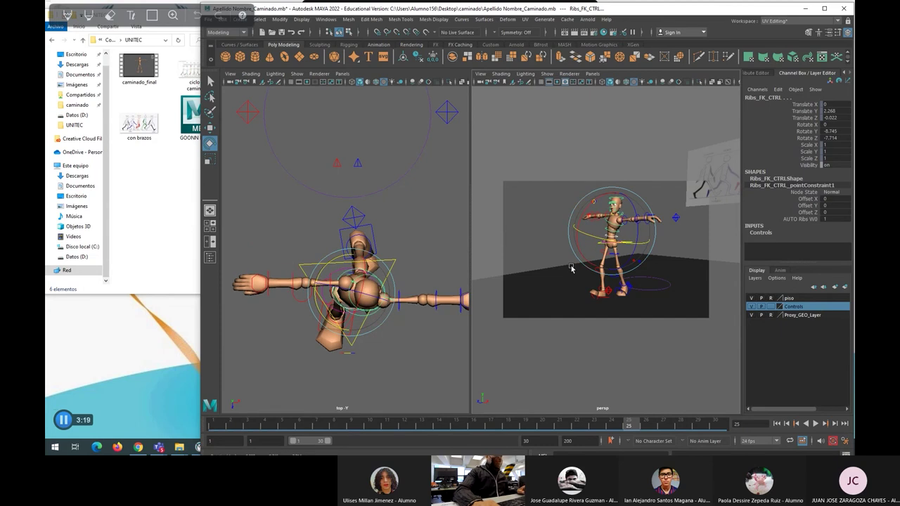
pyautogui.hotkey('ctrl', 'z')
pyautogui.hotkey('ctrl', 'z')
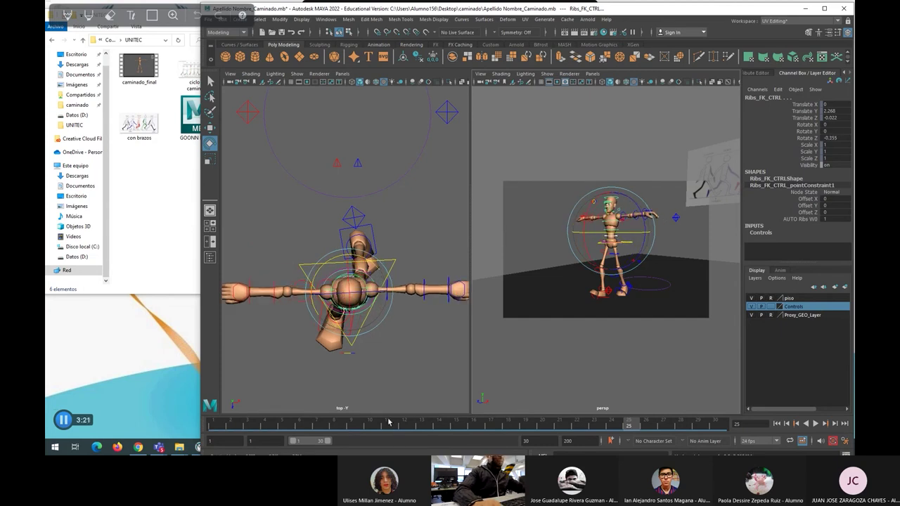
# Step: Deselect the controls, review the hip rotation by playing the walk in the top view, and return to frame 1
pyautogui.moveTo(337, 427); pyautogui.dragTo(293, 425)
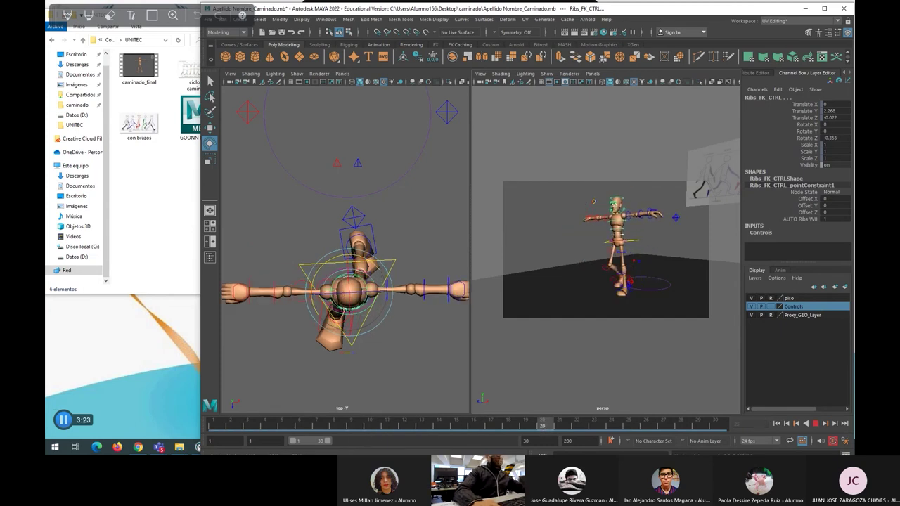
pyautogui.press('Escape')
pyautogui.click(383, 227)
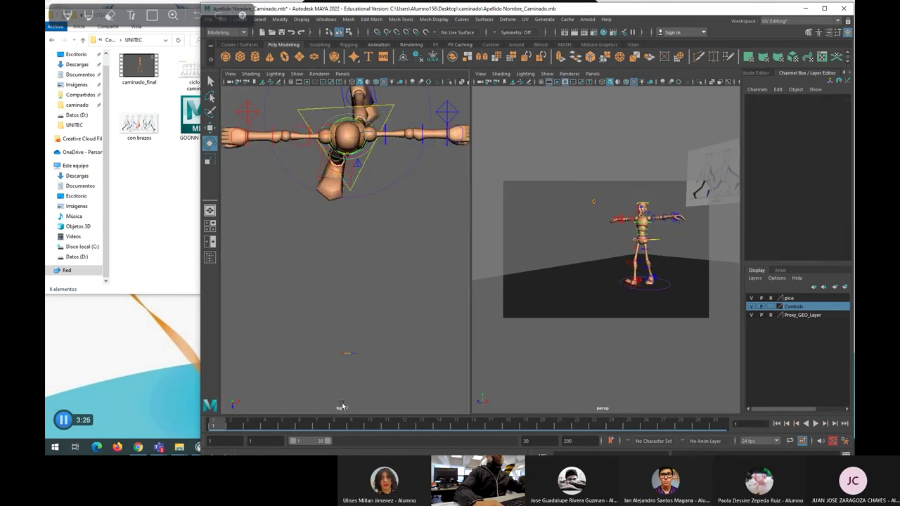
pyautogui.hotkey('alt', 'v')
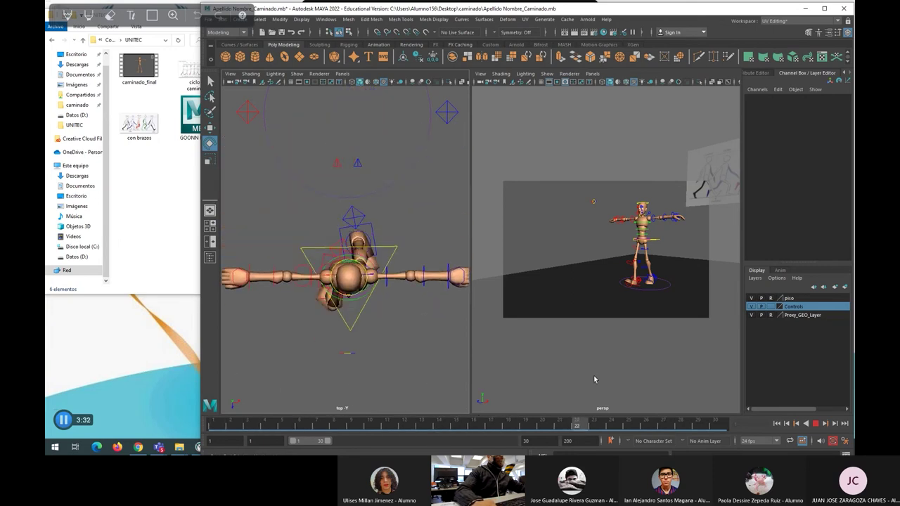
pyautogui.press('Escape')
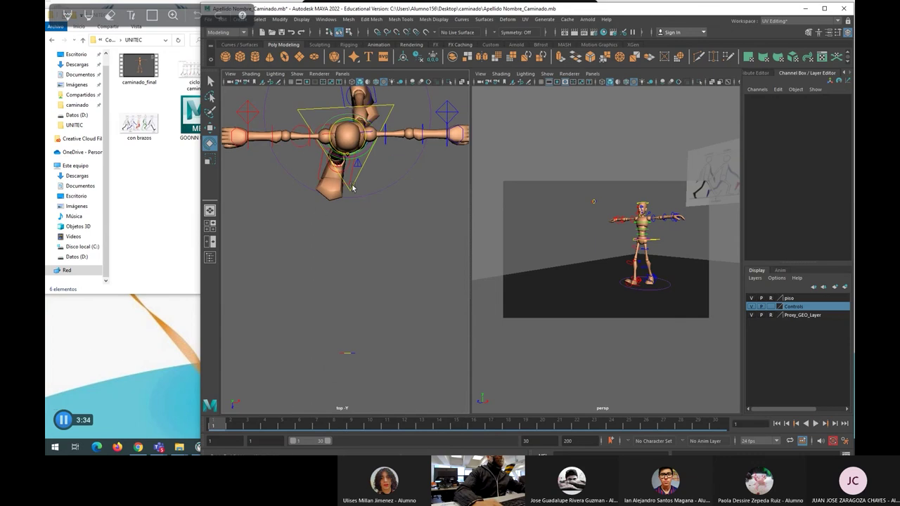
# Step: Select the center root control and switch the top viewport to the left1 orthographic view
pyautogui.click(353, 188)
pyautogui.click(343, 73)
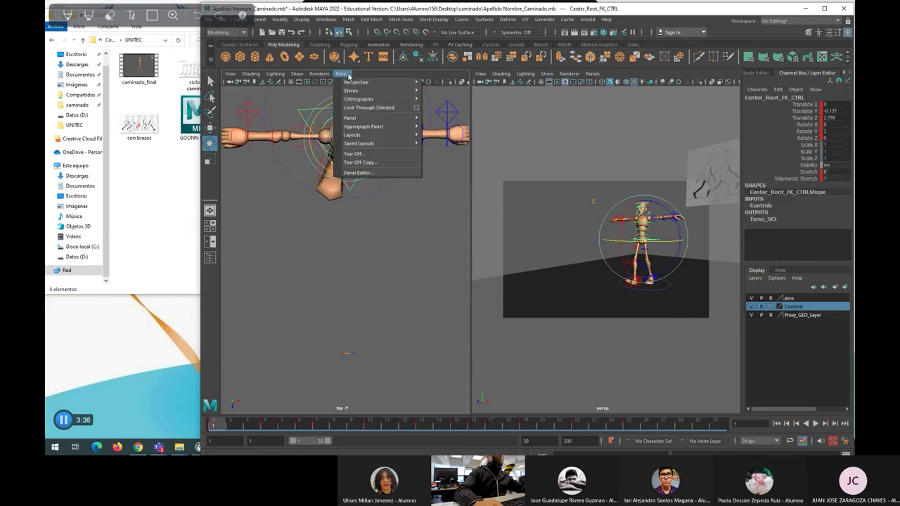
pyautogui.moveTo(394, 99)
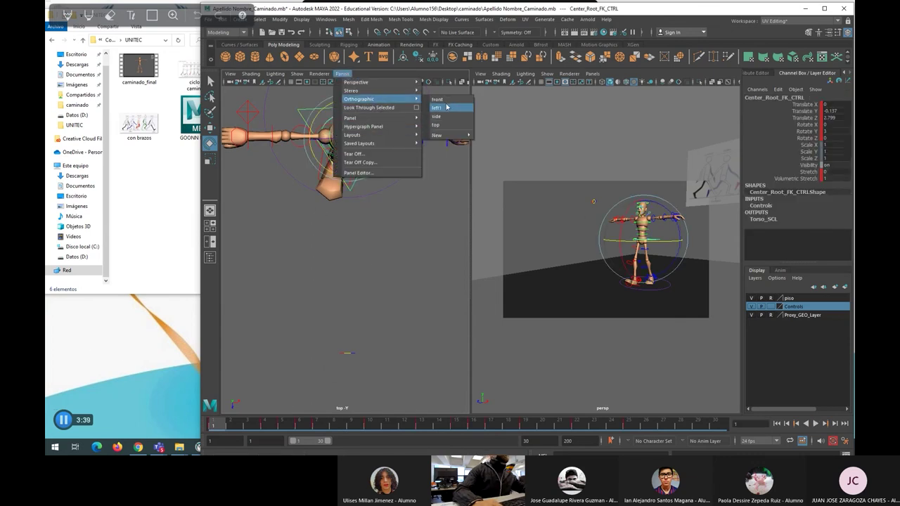
pyautogui.click(437, 108)
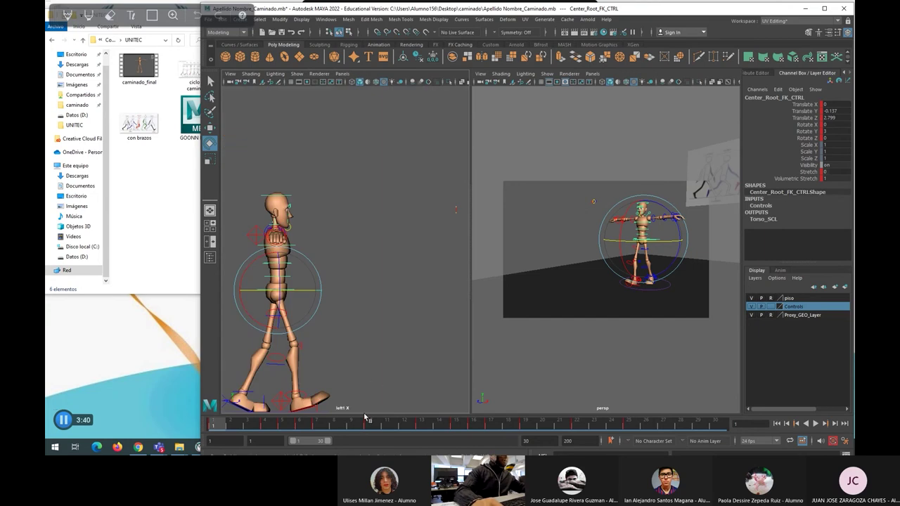
# Step: At frame 4, move the center root control up slightly in the left1 view and check the motion from frame 1
pyautogui.moveTo(311, 423); pyautogui.dragTo(209, 414)
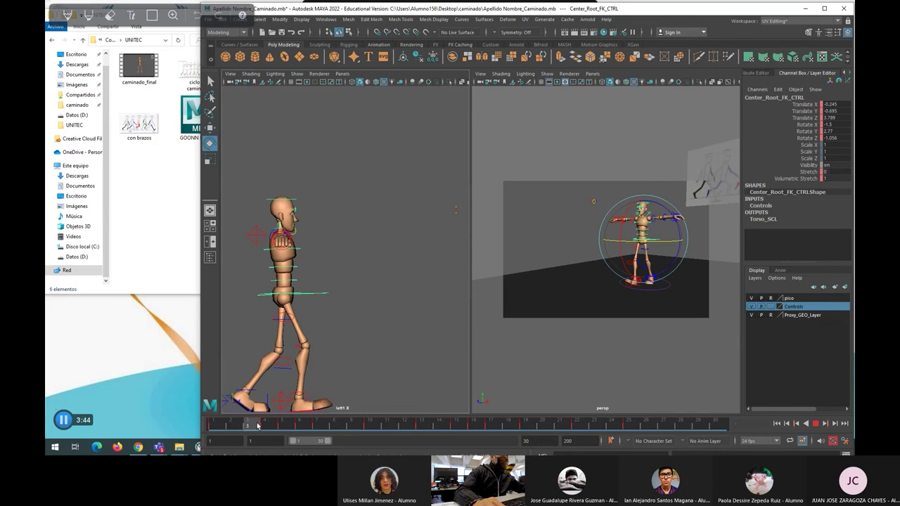
pyautogui.moveTo(267, 426)
pyautogui.mouseDown()
pyautogui.moveTo(213, 425)
pyautogui.moveTo(268, 428)
pyautogui.mouseUp()
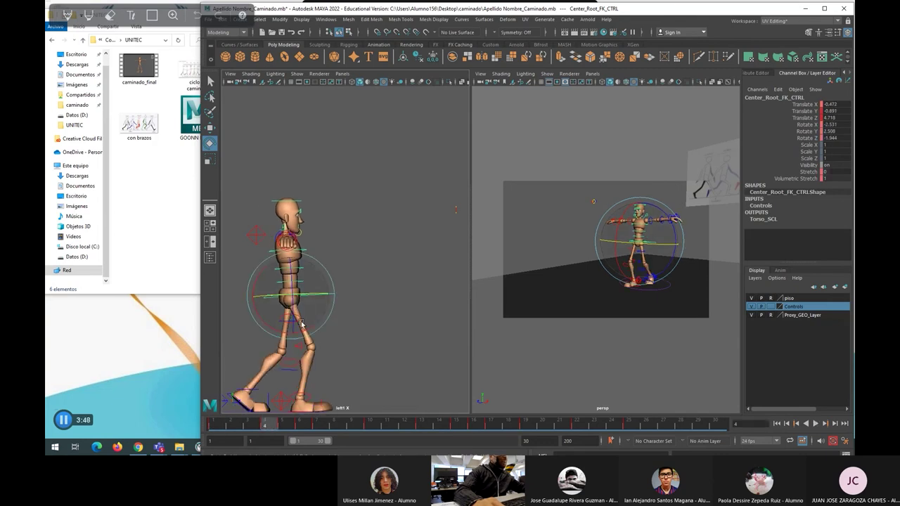
pyautogui.press('w')
pyautogui.moveTo(291, 282); pyautogui.dragTo(291, 280)
pyautogui.hotkey('alt', 'v')
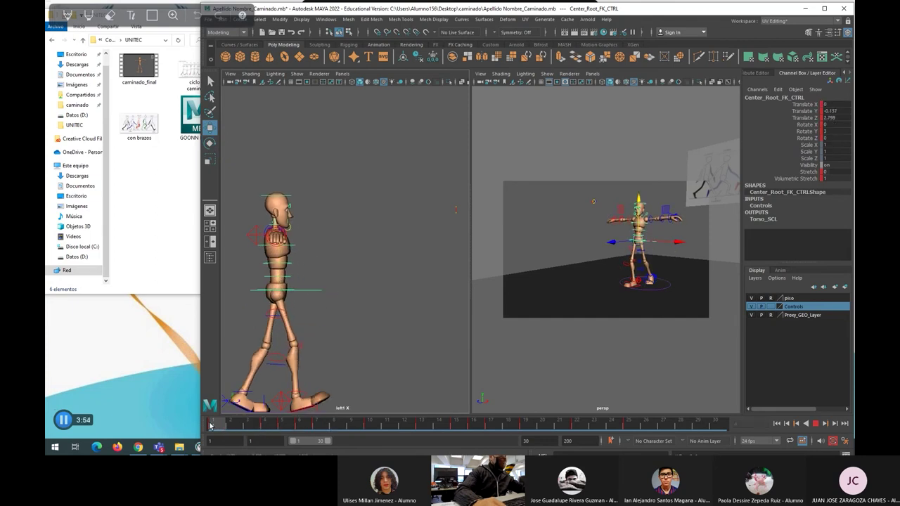
# Step: At frame 7, move the center root control slightly back along Z to about 8.2 and check the motion
pyautogui.moveTo(280, 428); pyautogui.dragTo(317, 428)
pyautogui.moveTo(335, 291); pyautogui.dragTo(333, 292)
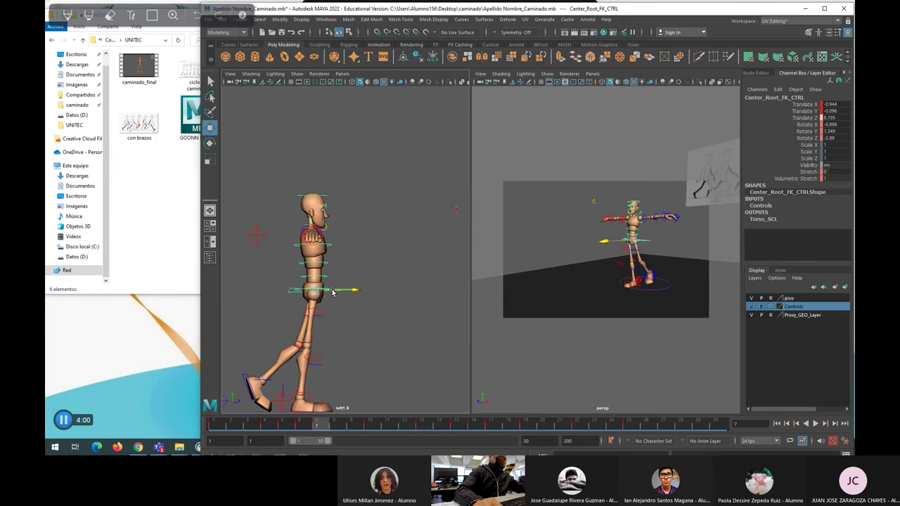
pyautogui.hotkey('alt', 'v')
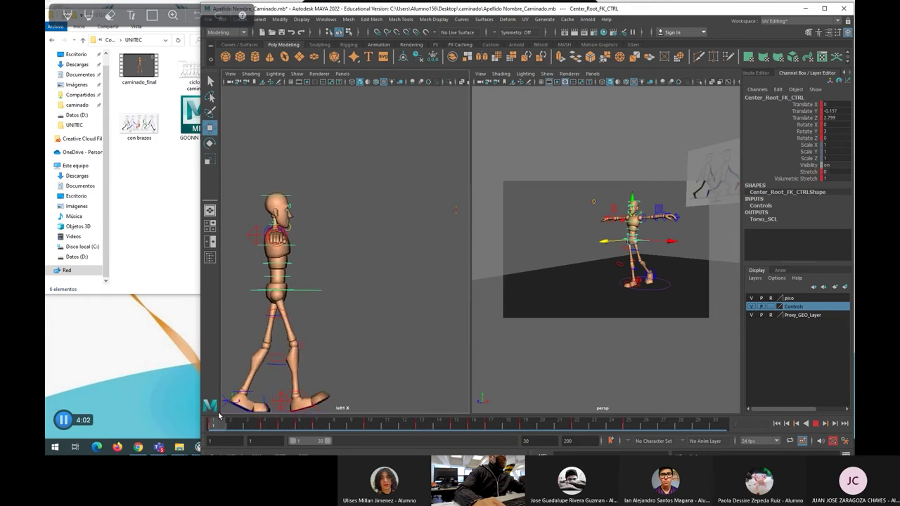
# Step: At frame 10, shift the center root control slightly back and review the motion up to frame 14
pyautogui.moveTo(315, 423); pyautogui.dragTo(376, 425)
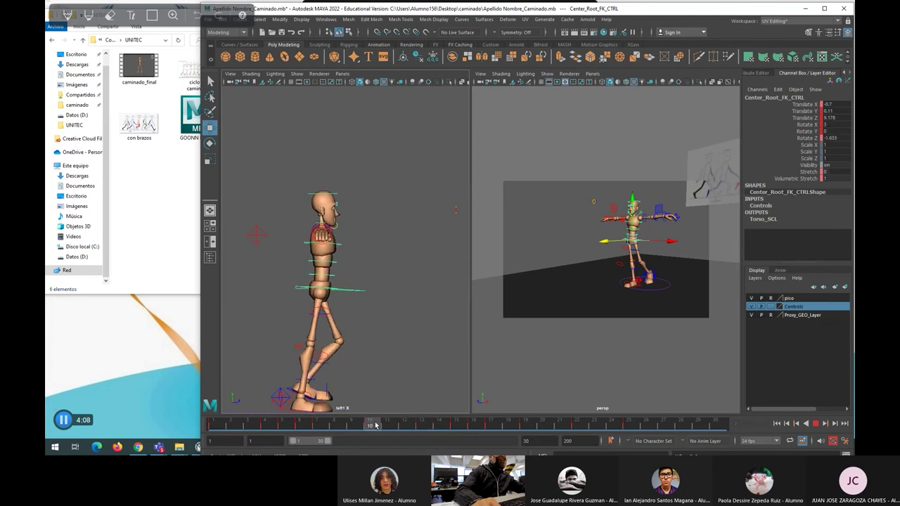
pyautogui.moveTo(347, 285); pyautogui.dragTo(343, 292)
pyautogui.hotkey('alt', 'v')
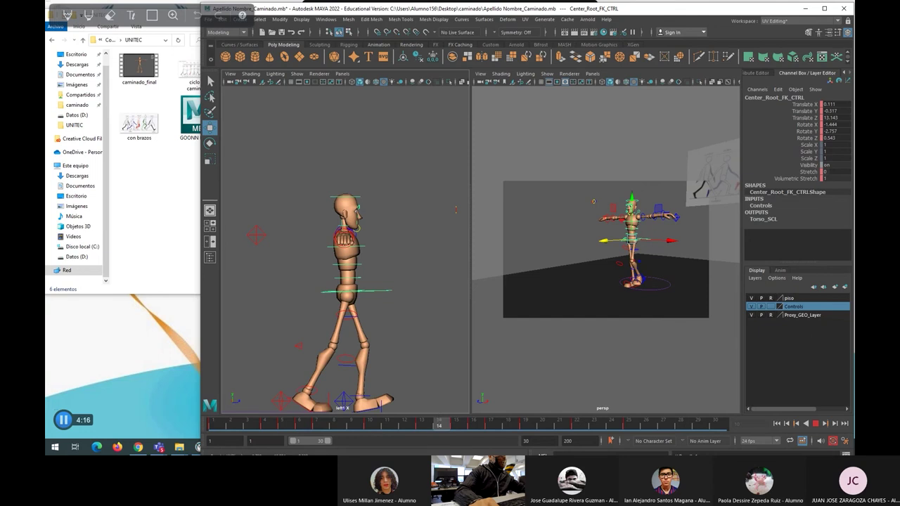
pyautogui.hotkey('alt', 'v')
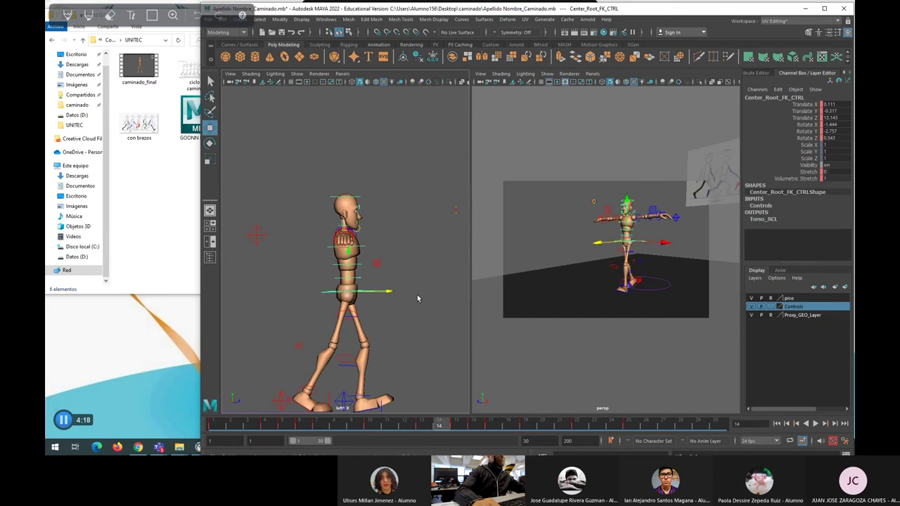
# Step: Detach the Animation Editors list as a floating window over the viewports
pyautogui.rightClick(421, 420)
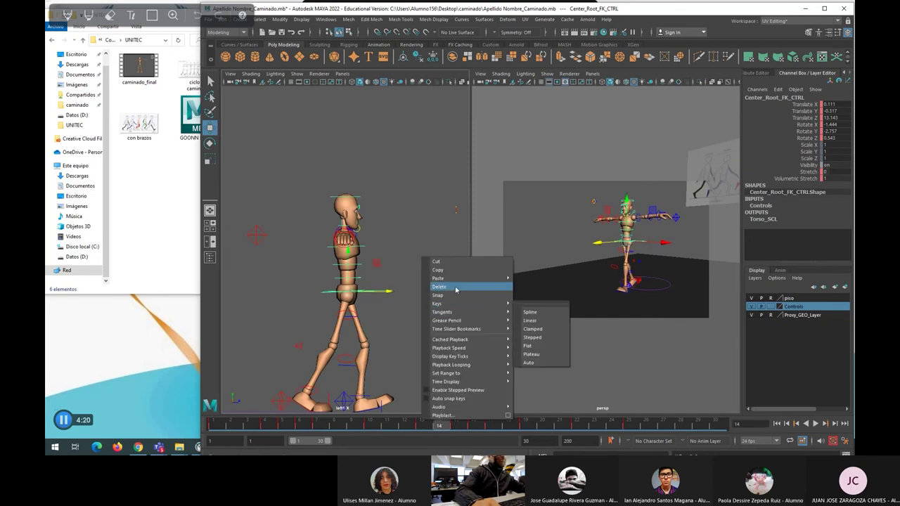
pyautogui.rightClick(344, 427)
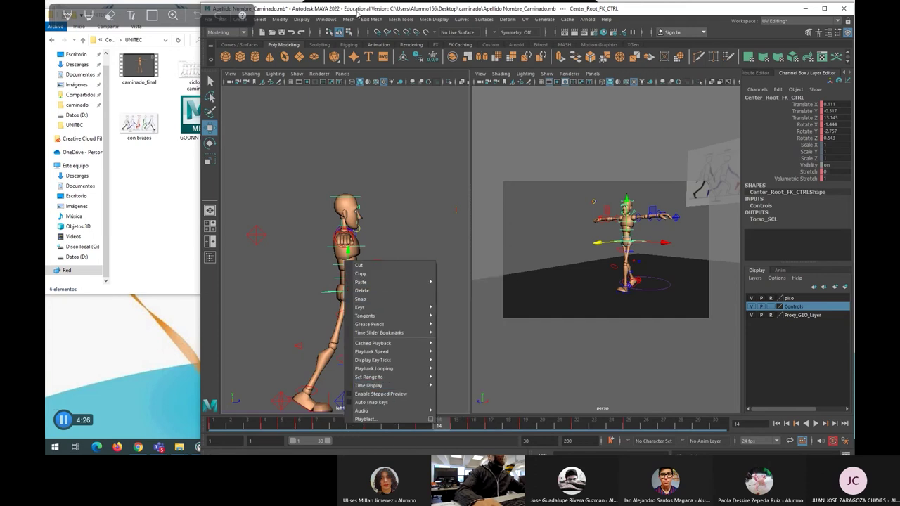
pyautogui.click(325, 20)
pyautogui.moveTo(347, 67)
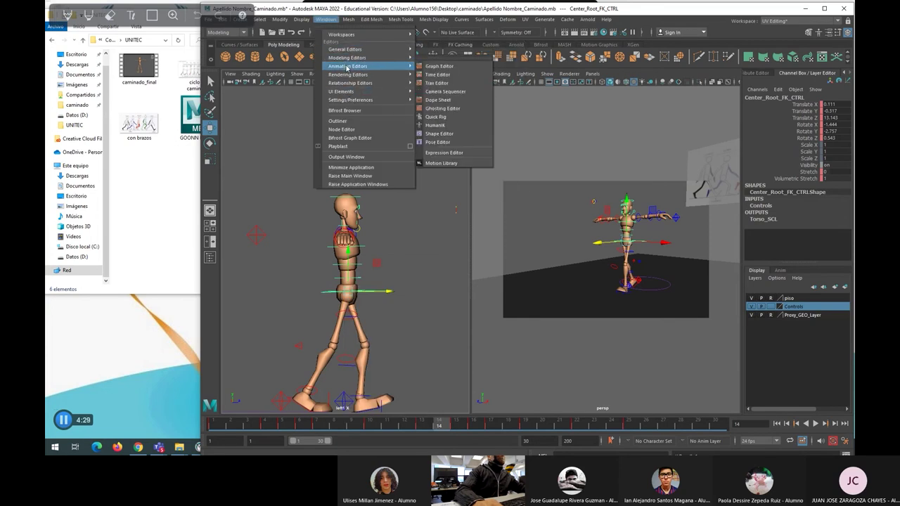
pyautogui.click(452, 62)
pyautogui.moveTo(441, 106); pyautogui.dragTo(428, 217)
# Step: At frame 14, move the center root control slightly back along Z to about 12.65 and up to about -0.19 in Y
pyautogui.moveTo(386, 291); pyautogui.dragTo(381, 294)
pyautogui.click(346, 268)
pyautogui.moveTo(345, 267); pyautogui.dragTo(346, 265)
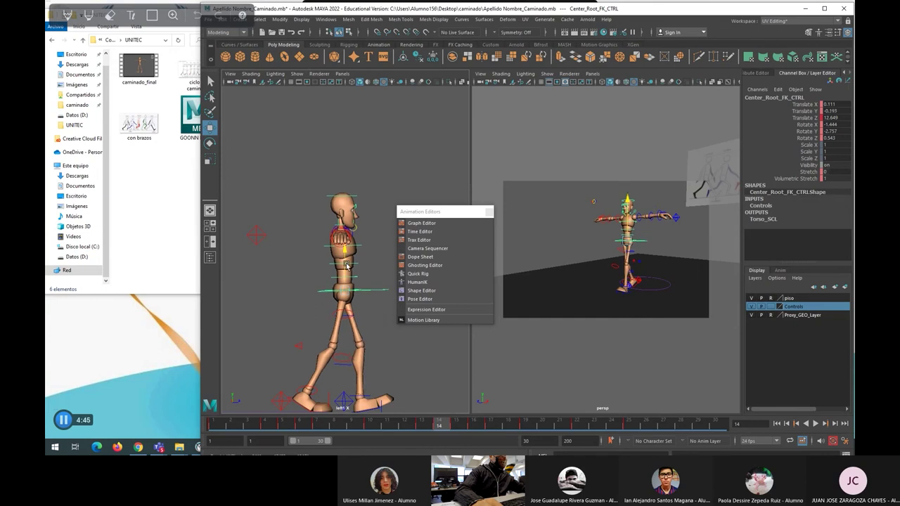
pyautogui.moveTo(433, 421)
pyautogui.mouseDown()
pyautogui.moveTo(217, 417)
pyautogui.moveTo(402, 415)
pyautogui.moveTo(454, 432)
pyautogui.moveTo(410, 426)
pyautogui.moveTo(439, 425)
pyautogui.mouseUp()
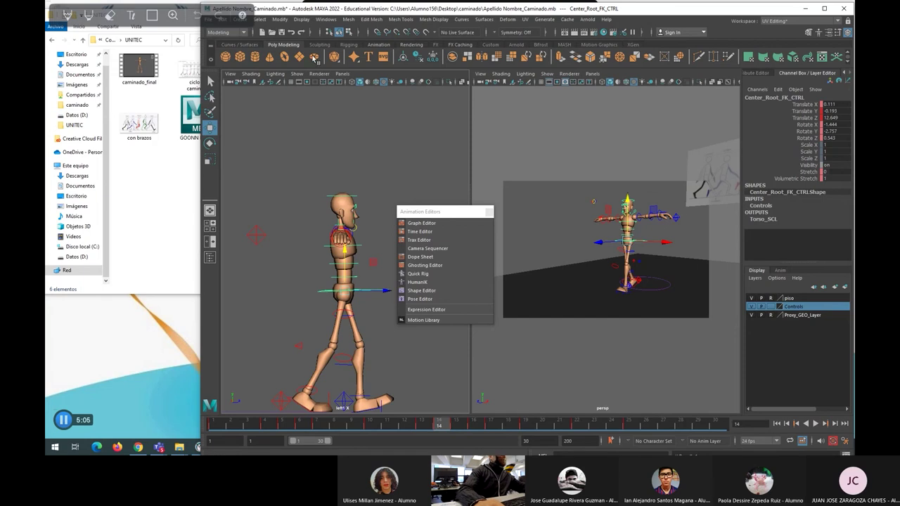
# Step: Open the Graph Editor, enlarge and reposition it, and isolate the center root's Translate Z curve
pyautogui.click(428, 223)
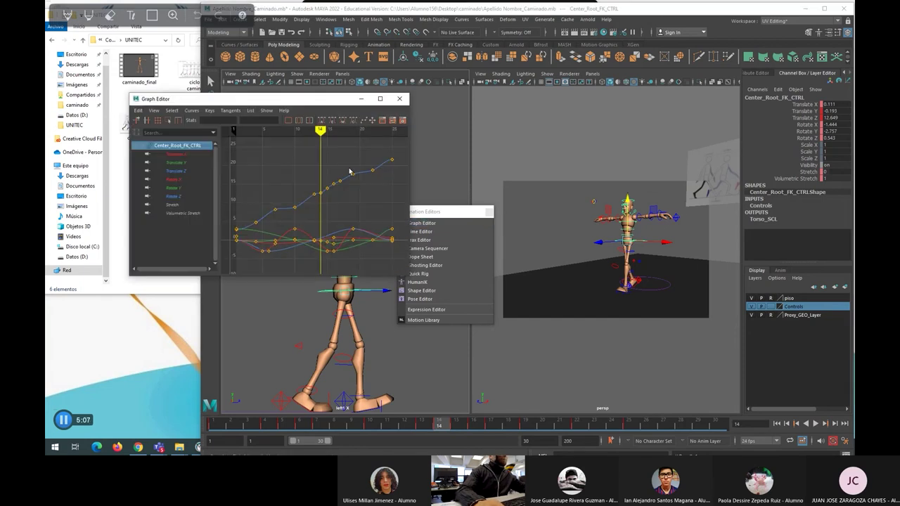
pyautogui.moveTo(327, 100); pyautogui.dragTo(436, 48)
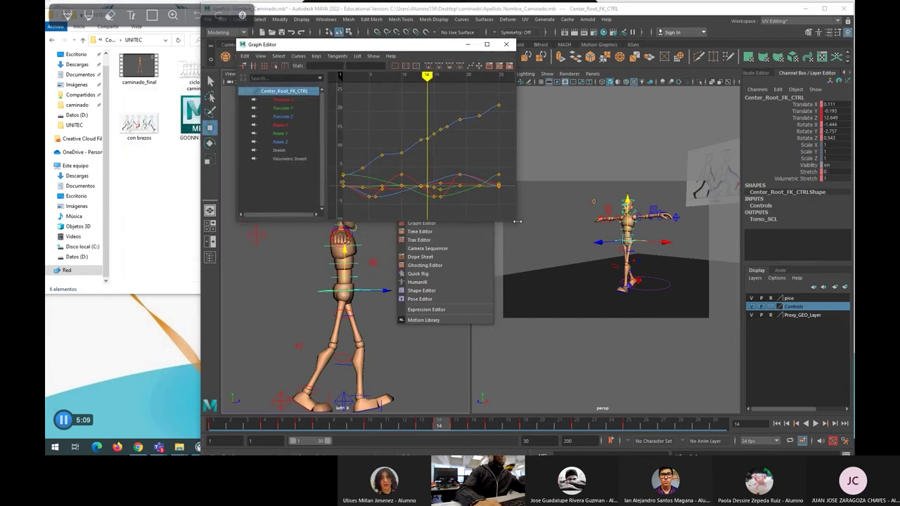
pyautogui.moveTo(517, 222); pyautogui.dragTo(667, 296)
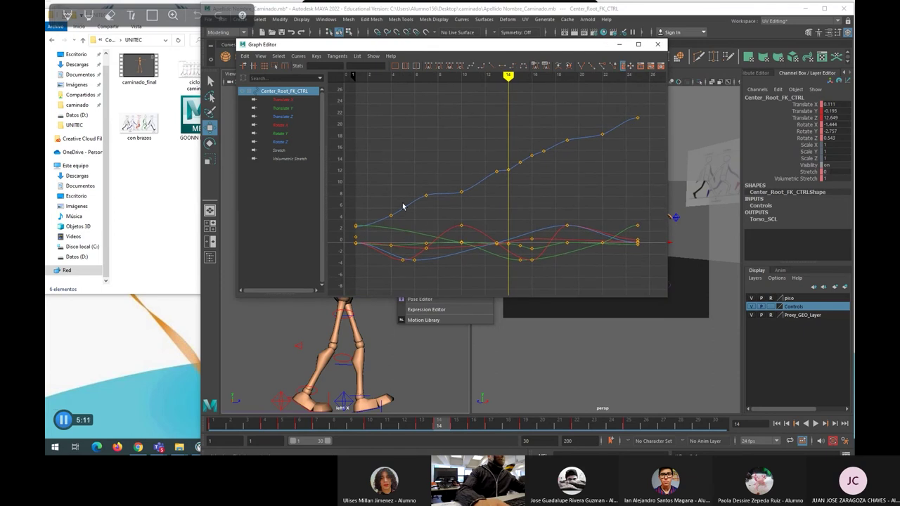
pyautogui.moveTo(436, 48); pyautogui.dragTo(494, 38)
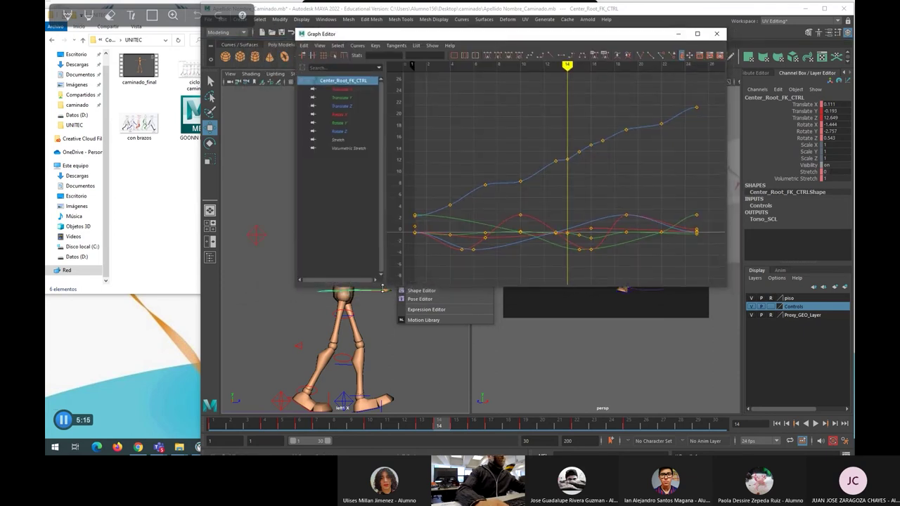
pyautogui.click(341, 108)
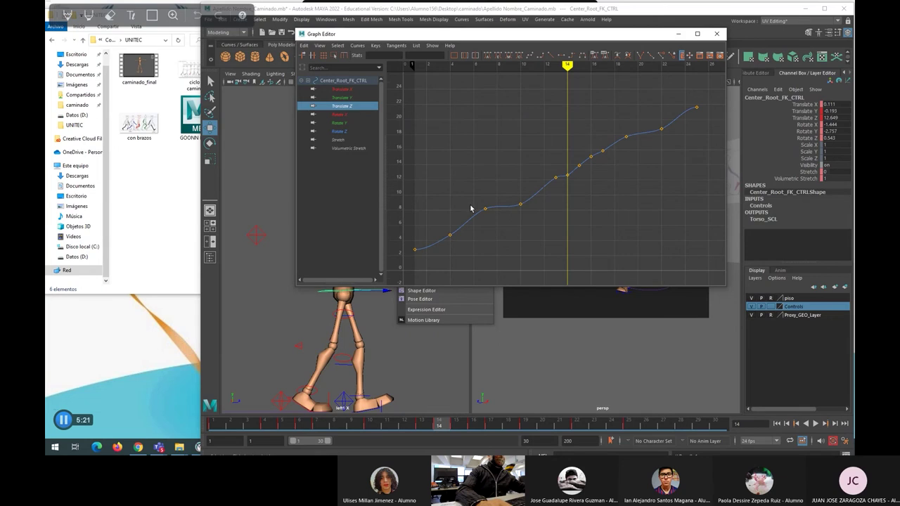
# Step: Adjust the tangents of the Translate Z keys at frames 4, 7 and 10
pyautogui.moveTo(415, 234); pyautogui.dragTo(468, 248)
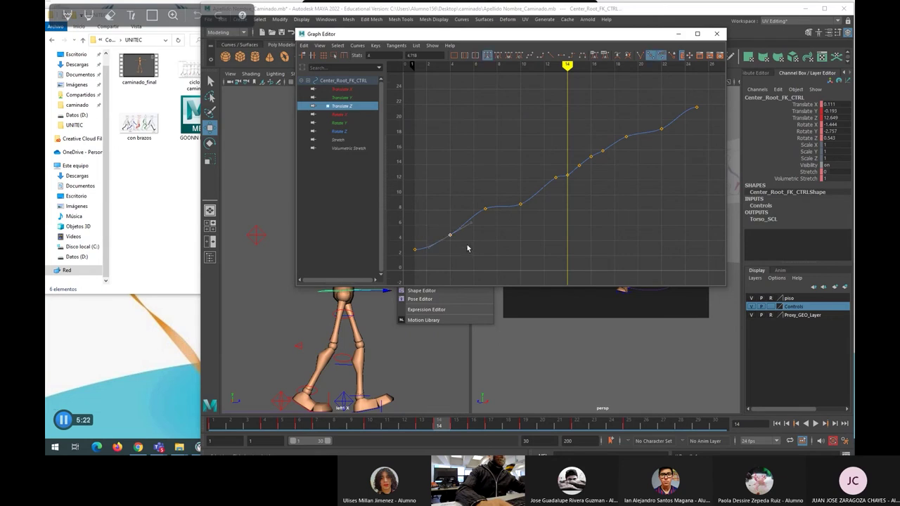
pyautogui.click(485, 209)
pyautogui.moveTo(511, 203); pyautogui.dragTo(506, 204)
pyautogui.click(521, 204)
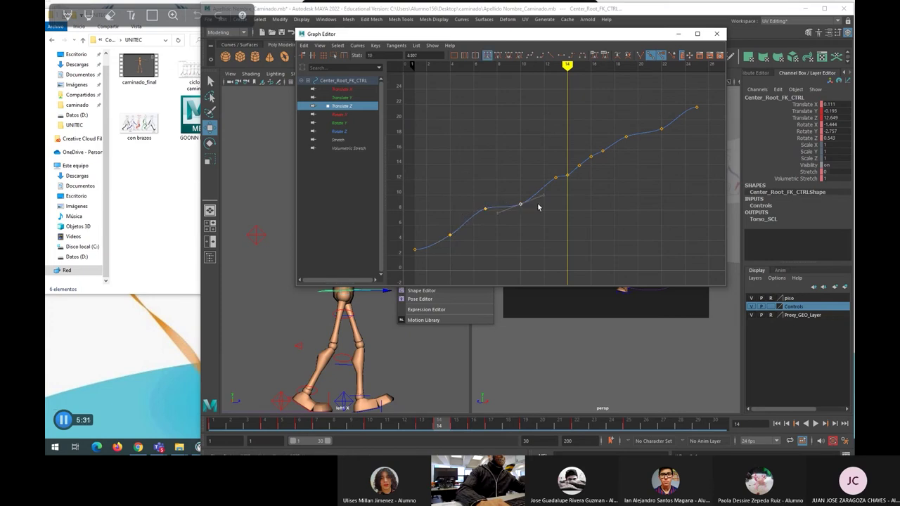
pyautogui.moveTo(544, 196); pyautogui.dragTo(544, 195)
# Step: Delete the Translate Z key at frame 14 and adjust the tangent of the key at frame 13
pyautogui.moveTo(561, 141); pyautogui.dragTo(570, 180)
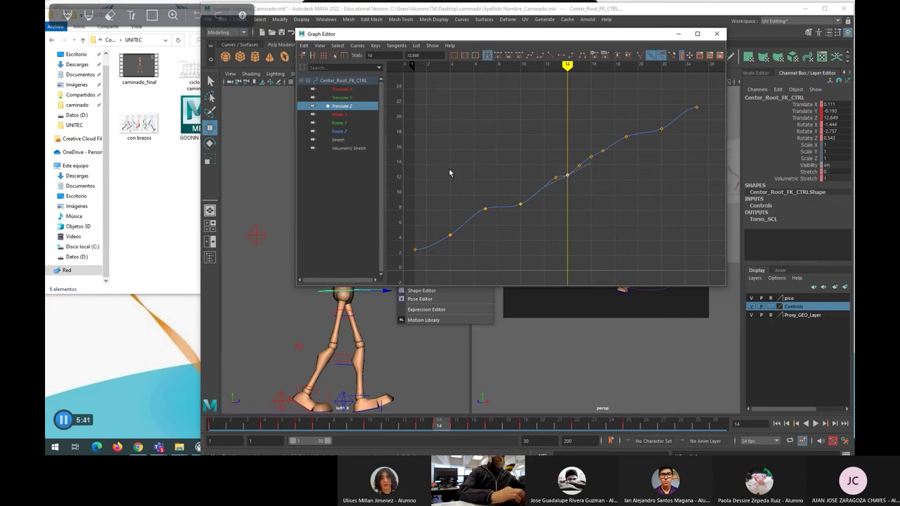
pyautogui.press('Delete')
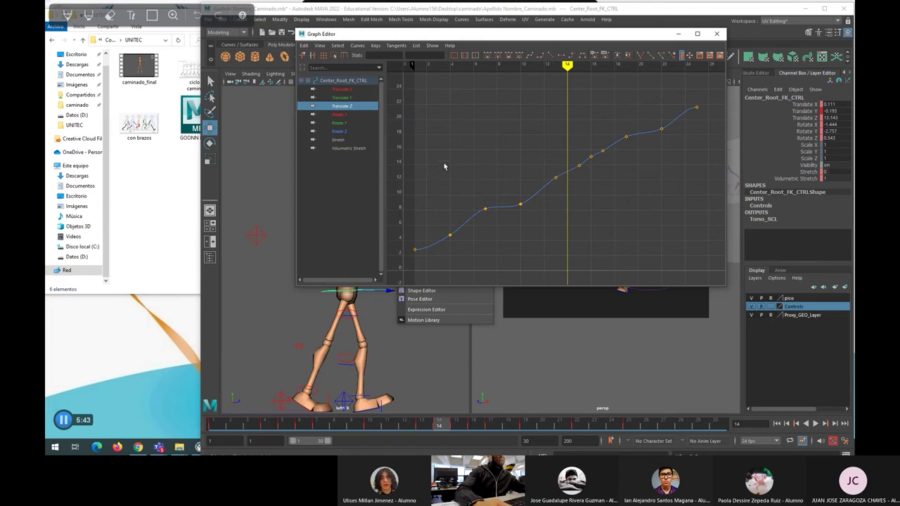
pyautogui.click(559, 180)
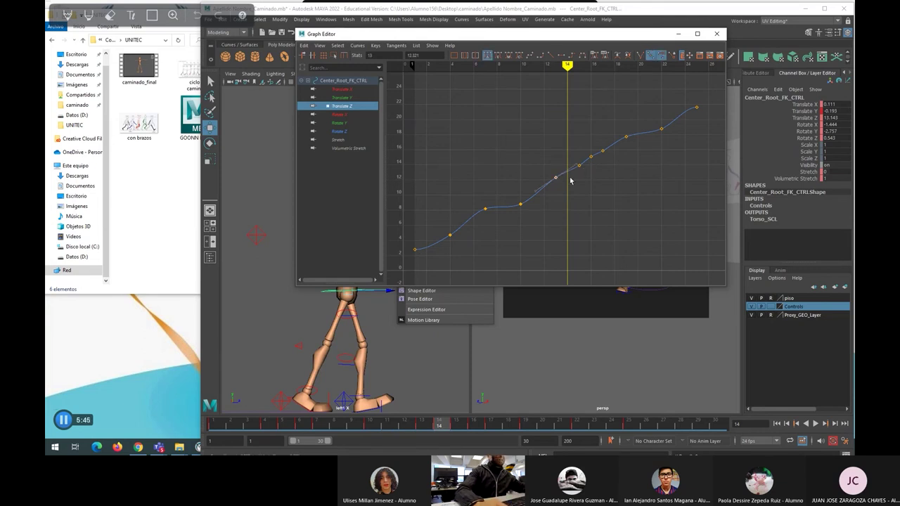
pyautogui.moveTo(577, 165); pyautogui.dragTo(577, 168)
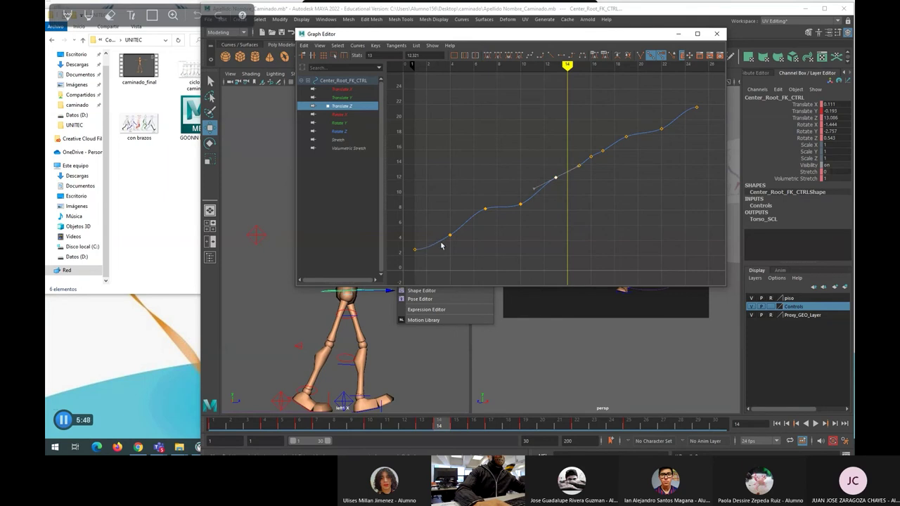
# Step: Try deleting the Translate Z key at frame 16 and undo the deletion
pyautogui.moveTo(576, 67)
pyautogui.mouseDown()
pyautogui.moveTo(451, 65)
pyautogui.moveTo(599, 66)
pyautogui.moveTo(590, 65)
pyautogui.mouseUp()
pyautogui.click(585, 150)
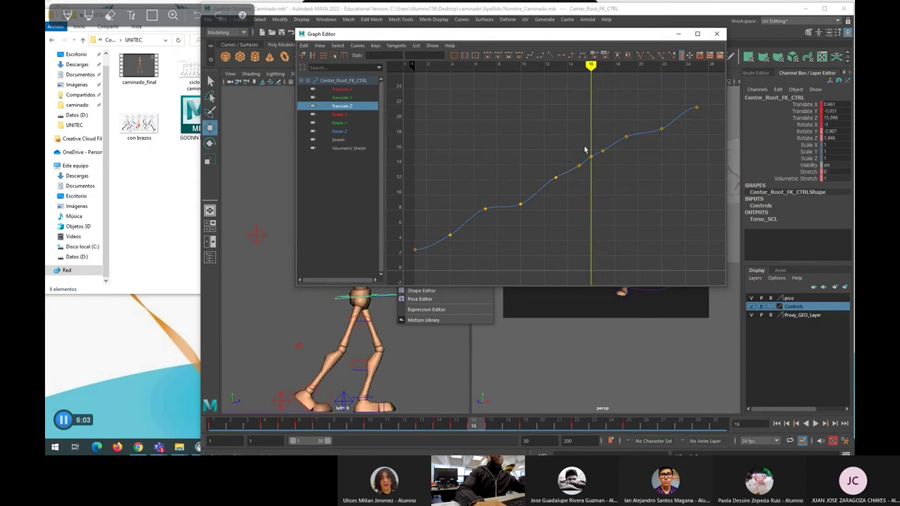
pyautogui.moveTo(585, 150); pyautogui.dragTo(597, 167)
pyautogui.press('Delete')
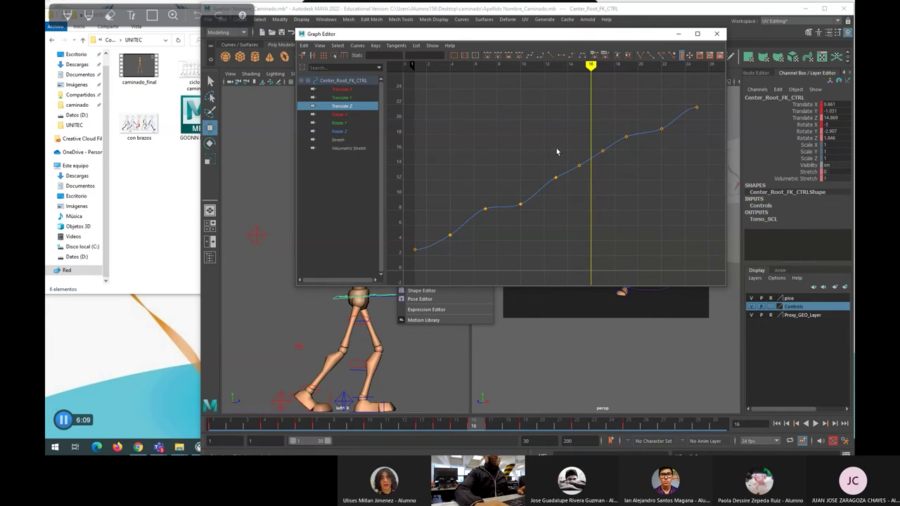
pyautogui.hotkey('ctrl', 'z')
# Step: Open the "ciclo de caminado" reference image, place it beside the Graph Editor and compare its key poses with the curve at frame 13
pyautogui.click(156, 182)
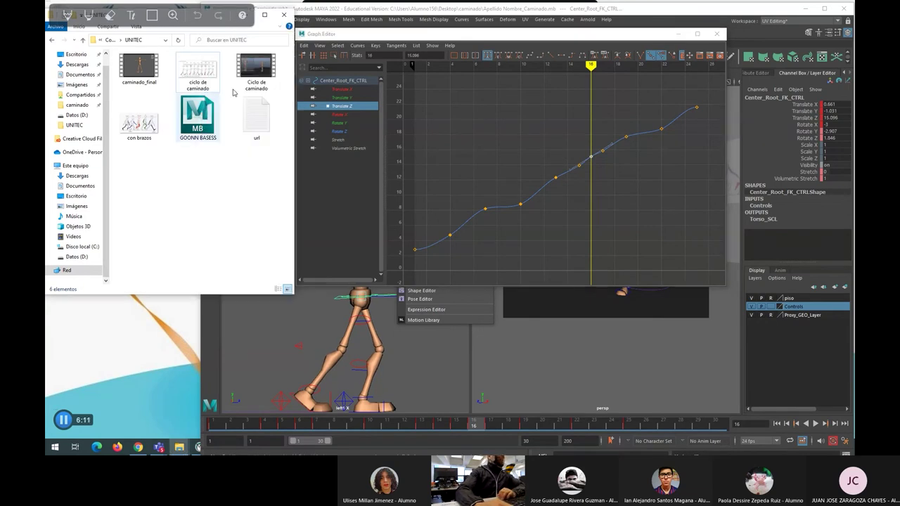
pyautogui.click(208, 75)
pyautogui.doubleClick(207, 74)
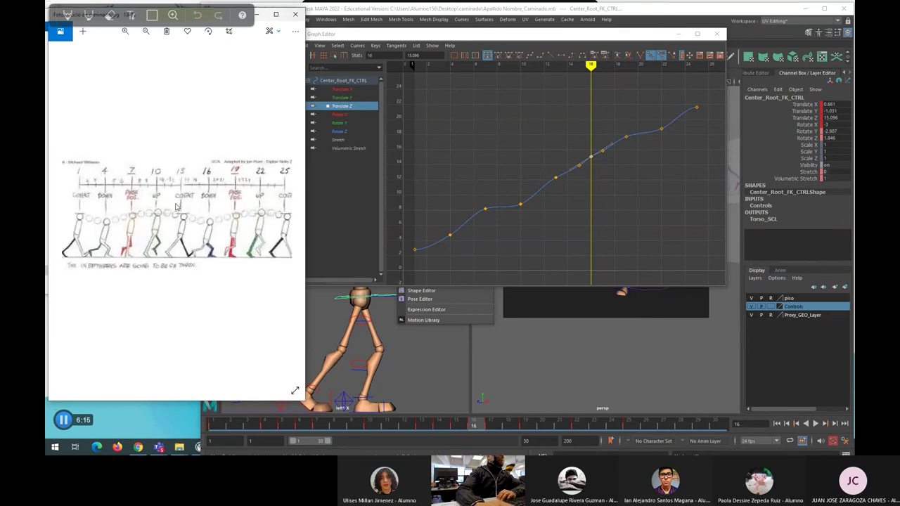
pyautogui.moveTo(591, 64)
pyautogui.mouseDown()
pyautogui.moveTo(424, 77)
pyautogui.moveTo(403, 93)
pyautogui.moveTo(417, 68)
pyautogui.moveTo(556, 67)
pyautogui.mouseUp()
pyautogui.click(416, 249)
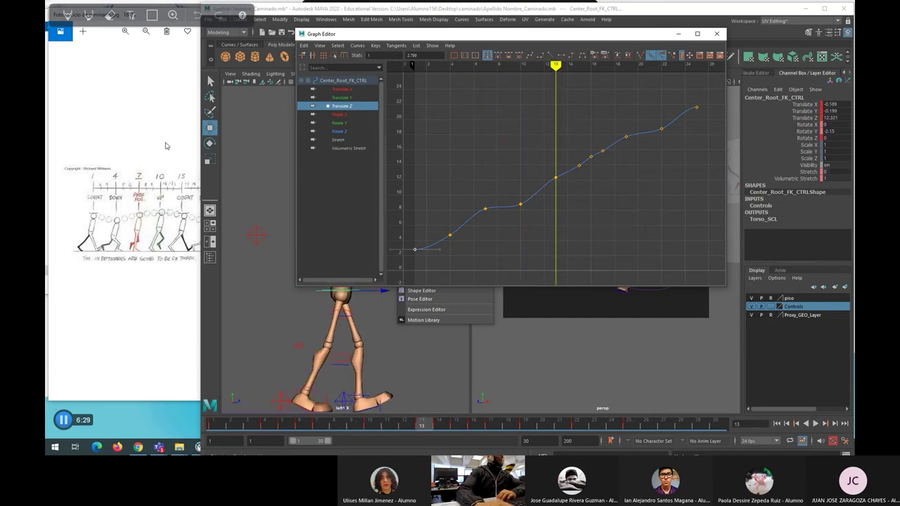
pyautogui.click(145, 76)
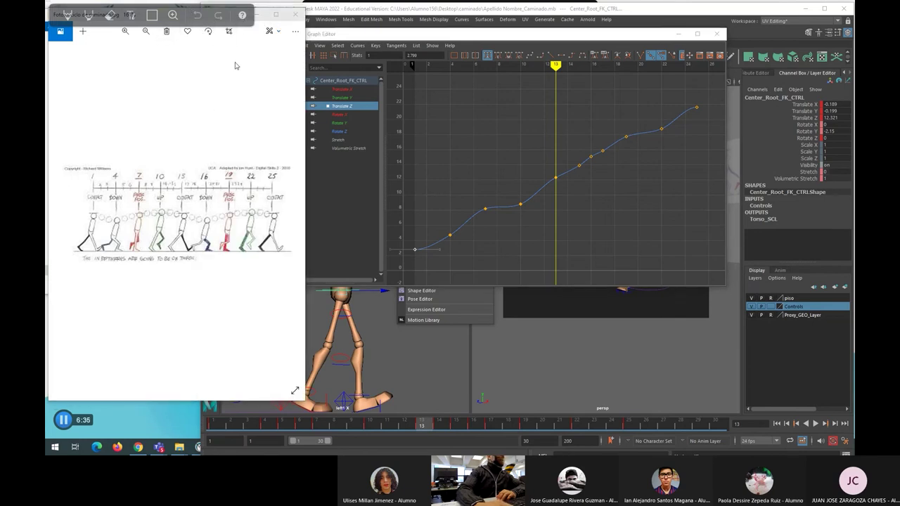
pyautogui.moveTo(142, 20); pyautogui.dragTo(54, 21)
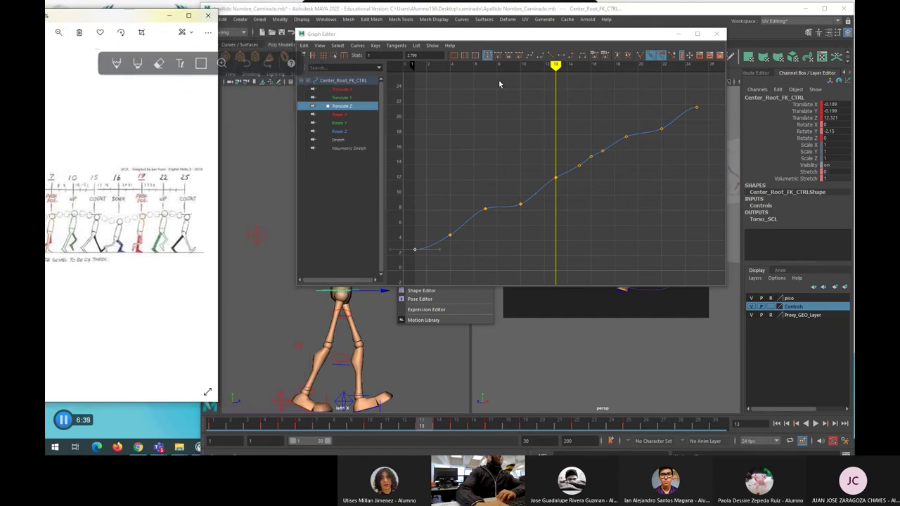
# Step: Delete the Translate Z keys at frames 15 and 17, keeping the key at frame 16
pyautogui.moveTo(555, 65); pyautogui.dragTo(590, 65)
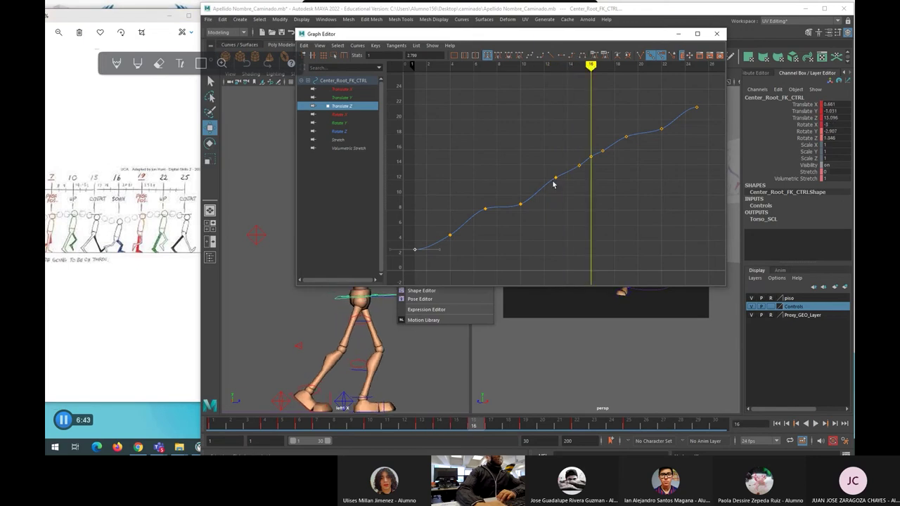
pyautogui.moveTo(589, 172); pyautogui.dragTo(590, 173)
pyautogui.press('Delete')
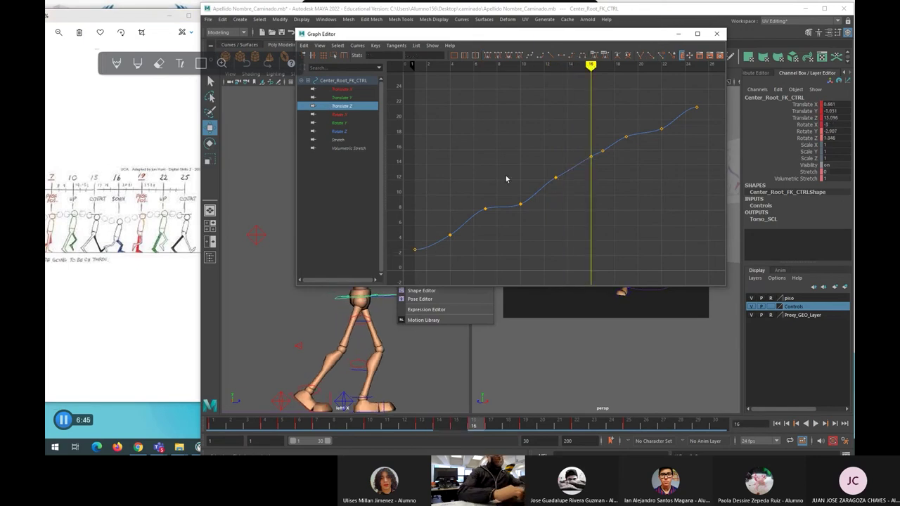
pyautogui.click(555, 179)
pyautogui.click(593, 159)
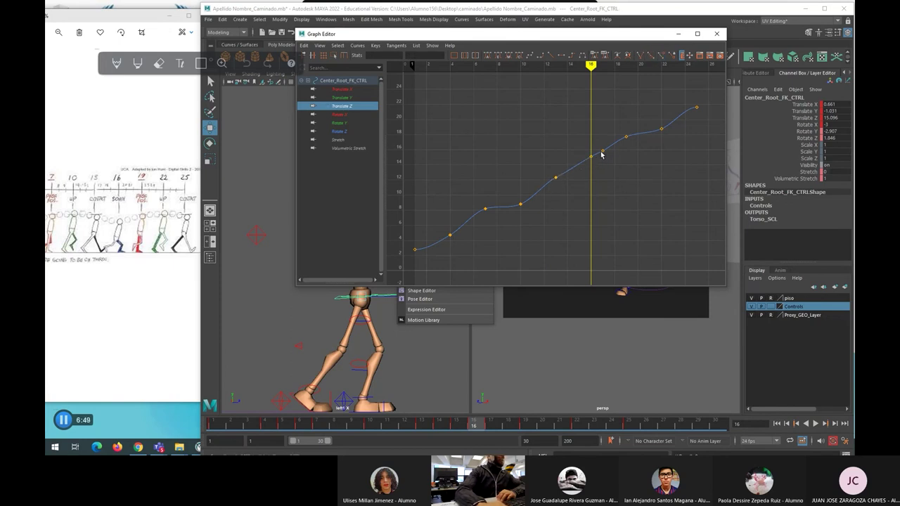
pyautogui.moveTo(591, 65); pyautogui.dragTo(606, 65)
pyautogui.moveTo(597, 142); pyautogui.dragTo(608, 156)
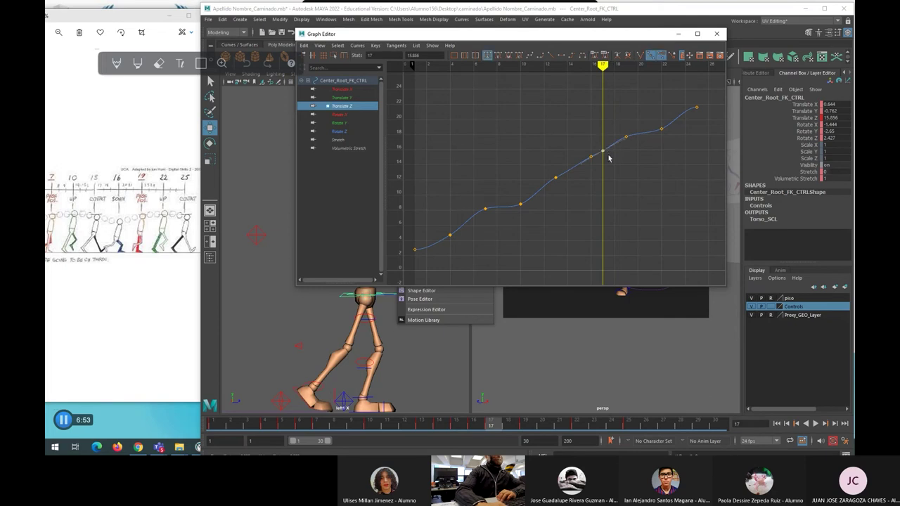
pyautogui.press('Delete')
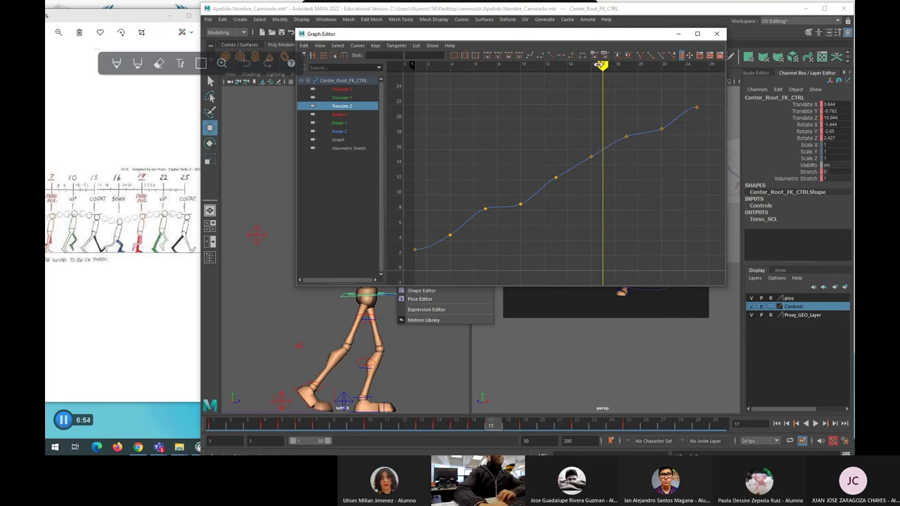
# Step: Check the Translate Z curve back to frame 5, close the Graph Editor and play back the walk
pyautogui.moveTo(603, 65)
pyautogui.mouseDown()
pyautogui.moveTo(696, 66)
pyautogui.moveTo(405, 66)
pyautogui.moveTo(675, 65)
pyautogui.moveTo(417, 78)
pyautogui.moveTo(450, 67)
pyautogui.moveTo(435, 66)
pyautogui.moveTo(649, 66)
pyautogui.moveTo(460, 66)
pyautogui.mouseUp()
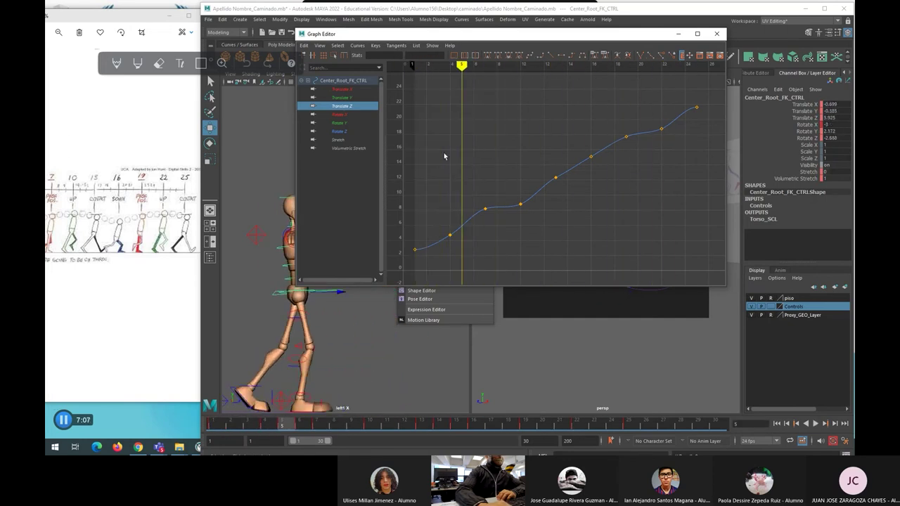
pyautogui.moveTo(429, 183); pyautogui.dragTo(499, 253)
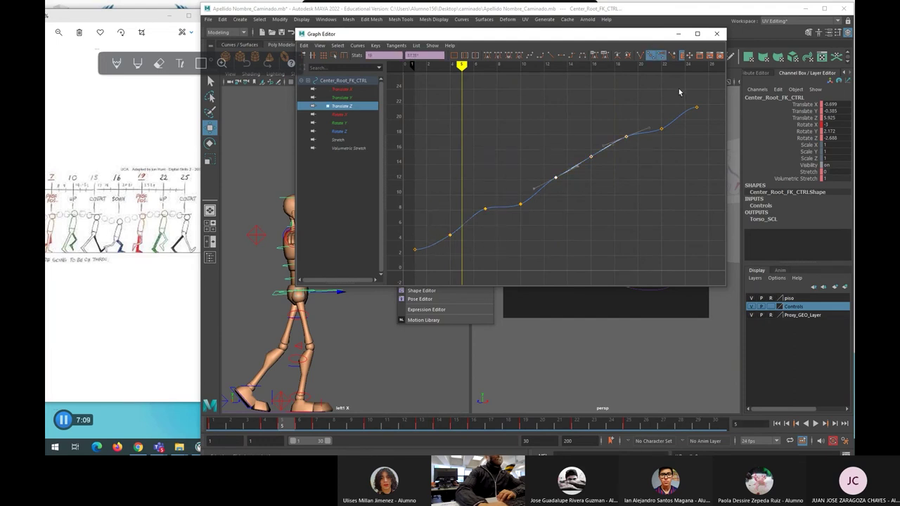
pyautogui.click(716, 33)
pyautogui.hotkey('alt', 'v')
pyautogui.hotkey('alt', 'v')
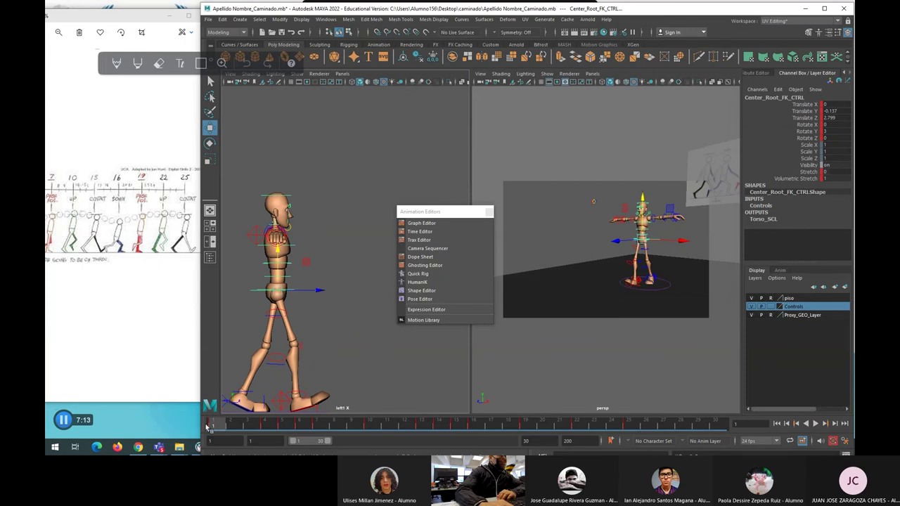
pyautogui.hotkey('alt', 'v')
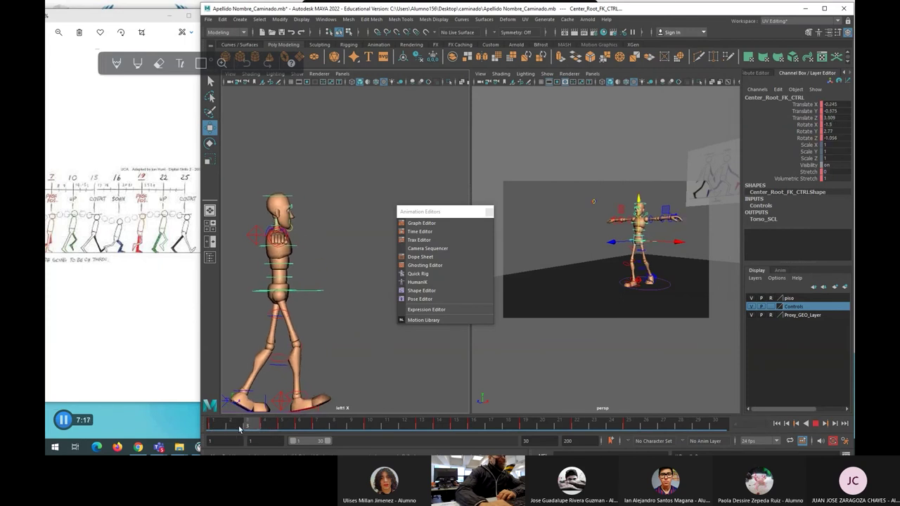
# Step: Scrub the walk forward to frame 16 to check the root motion, moving the floating Animation Editors window aside
pyautogui.moveTo(284, 427); pyautogui.dragTo(314, 425)
pyautogui.moveTo(294, 426); pyautogui.dragTo(322, 426)
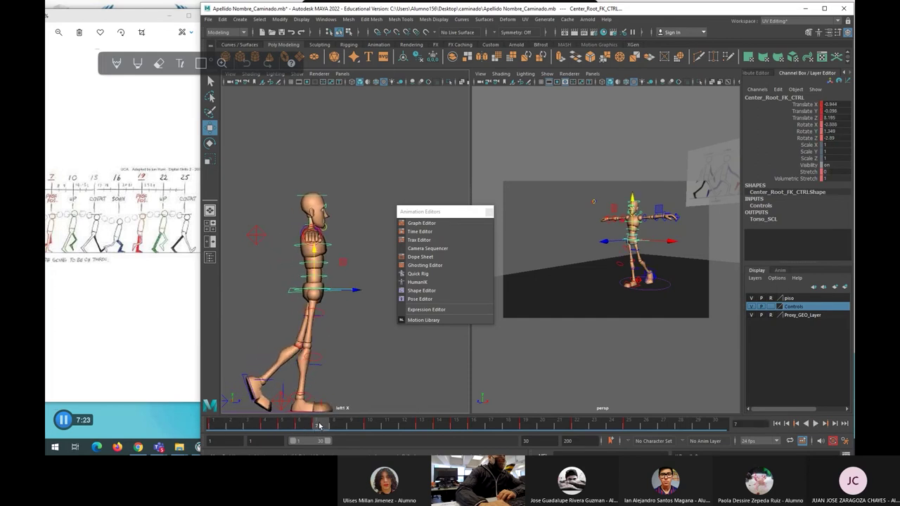
pyautogui.moveTo(318, 426); pyautogui.dragTo(419, 423)
pyautogui.moveTo(424, 213); pyautogui.dragTo(471, 185)
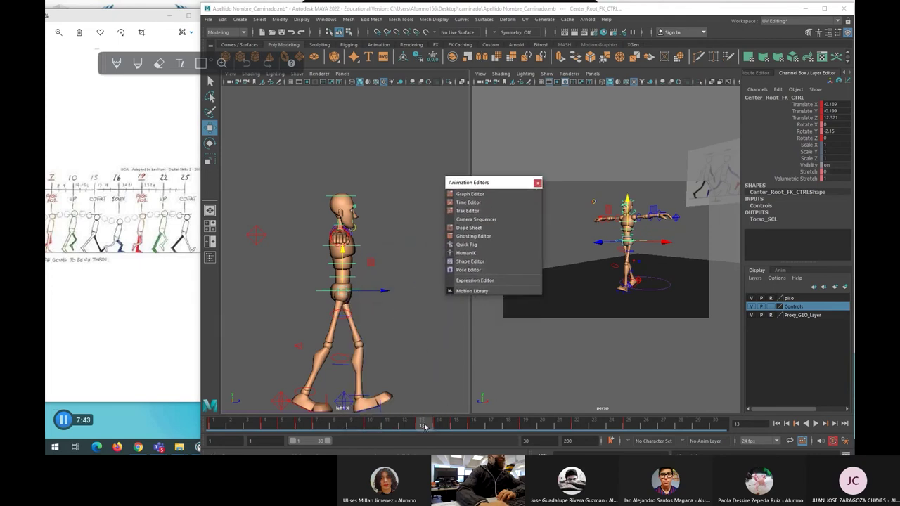
pyautogui.moveTo(424, 426); pyautogui.dragTo(474, 427)
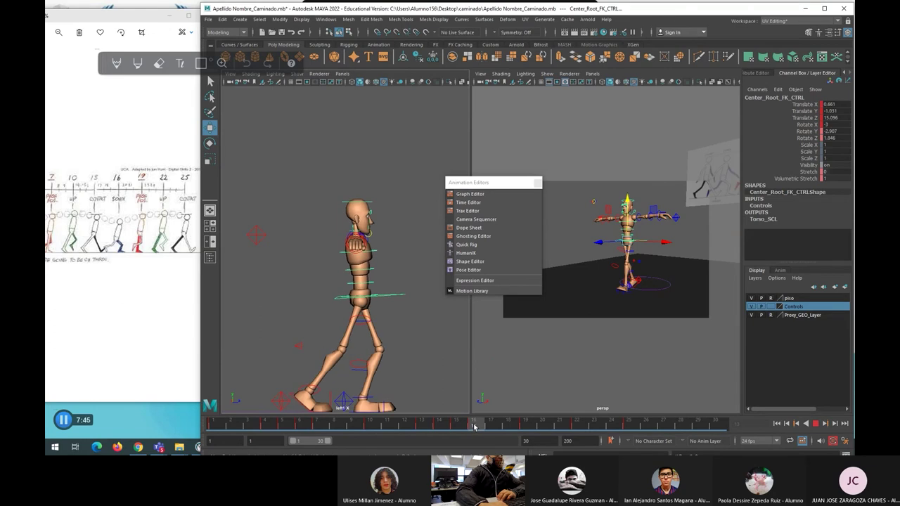
# Step: At frame 16, move the center root back and up to Translate Z 13.426 and Translate Y -0.475, comparing it with frame 15
pyautogui.moveTo(388, 299); pyautogui.dragTo(352, 272)
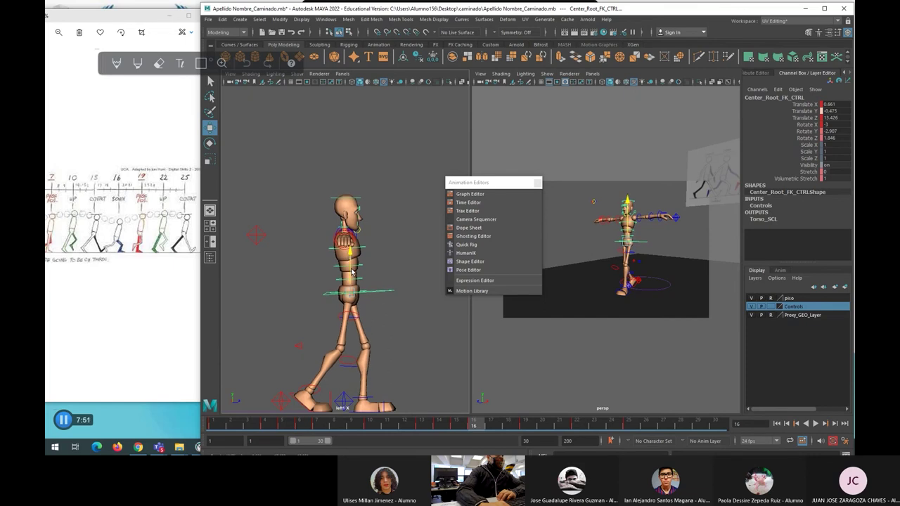
pyautogui.moveTo(474, 427)
pyautogui.mouseDown()
pyautogui.moveTo(269, 425)
pyautogui.moveTo(473, 424)
pyautogui.moveTo(433, 424)
pyautogui.moveTo(471, 424)
pyautogui.moveTo(461, 425)
pyautogui.mouseUp()
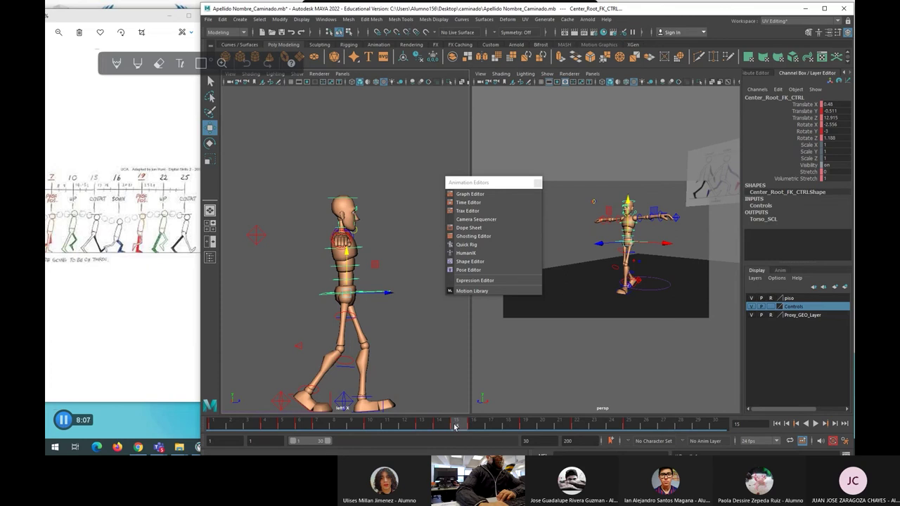
pyautogui.moveTo(455, 427)
pyautogui.mouseDown()
pyautogui.moveTo(287, 425)
pyautogui.moveTo(471, 429)
pyautogui.mouseUp()
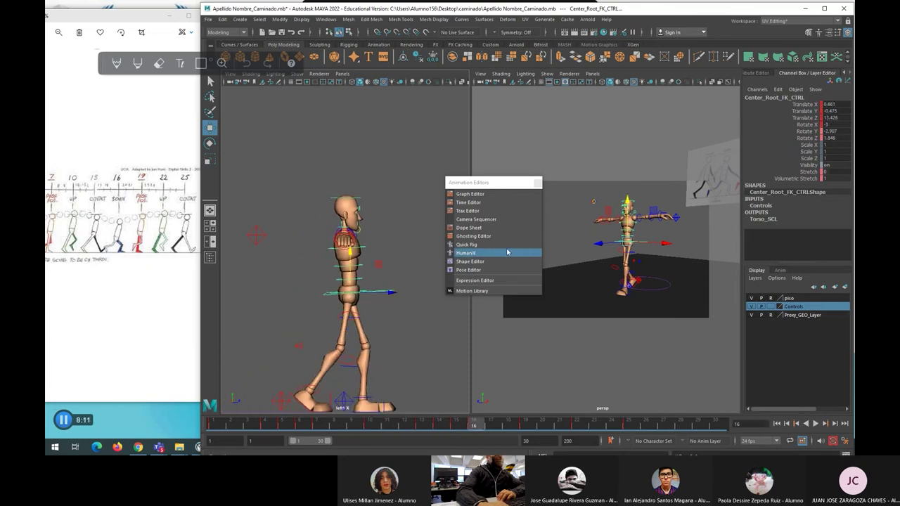
# Step: Open the Graph Editor and inspect the center root's Translate Z key at frame 16
pyautogui.click(468, 194)
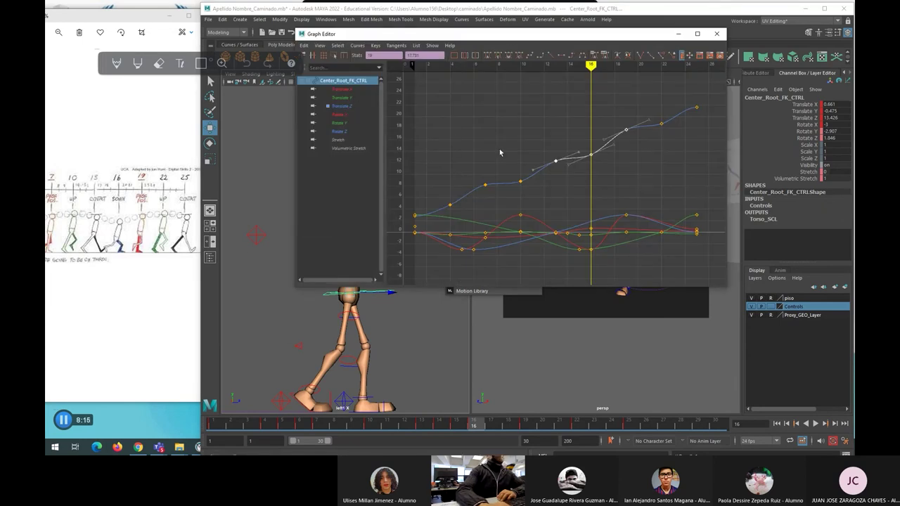
pyautogui.click(579, 172)
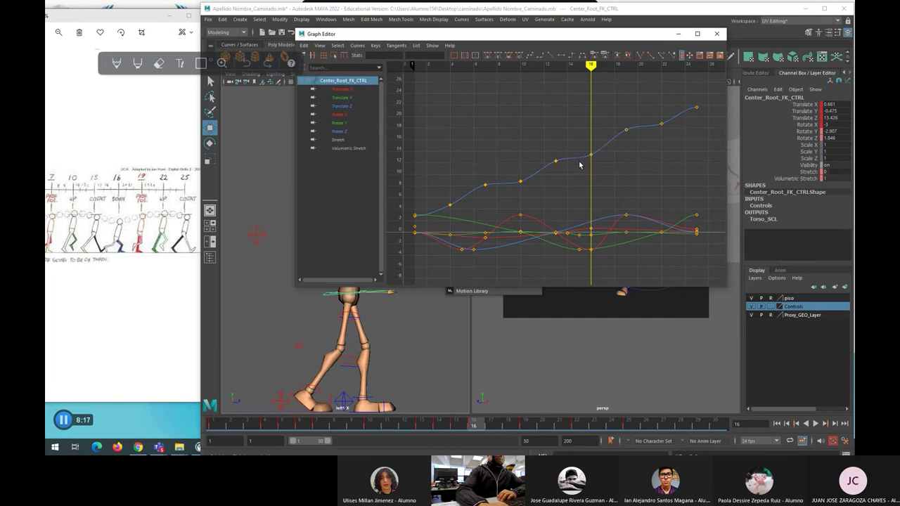
pyautogui.click(591, 155)
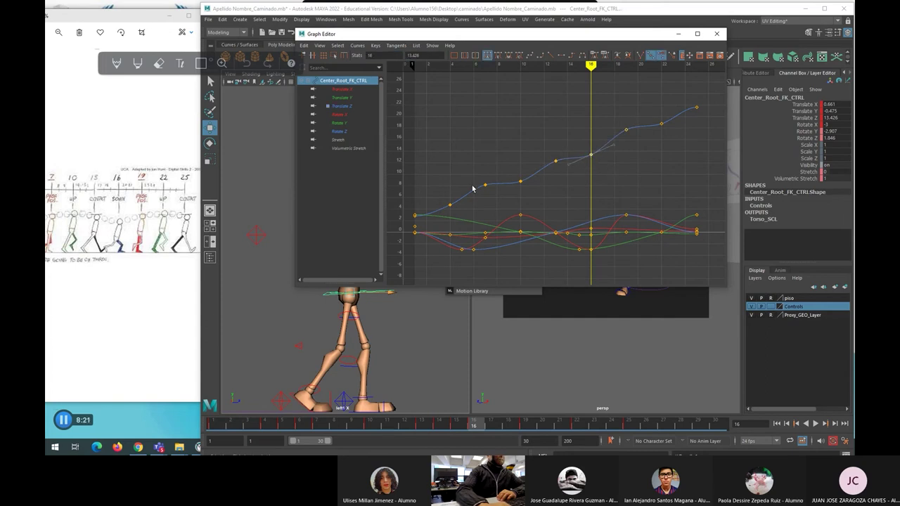
# Step: On the Rotate X curve, shift the frame 19 key to frame 21, level with the frame 10 peak, and lower the frame 25 key to about 0.08
pyautogui.click(338, 115)
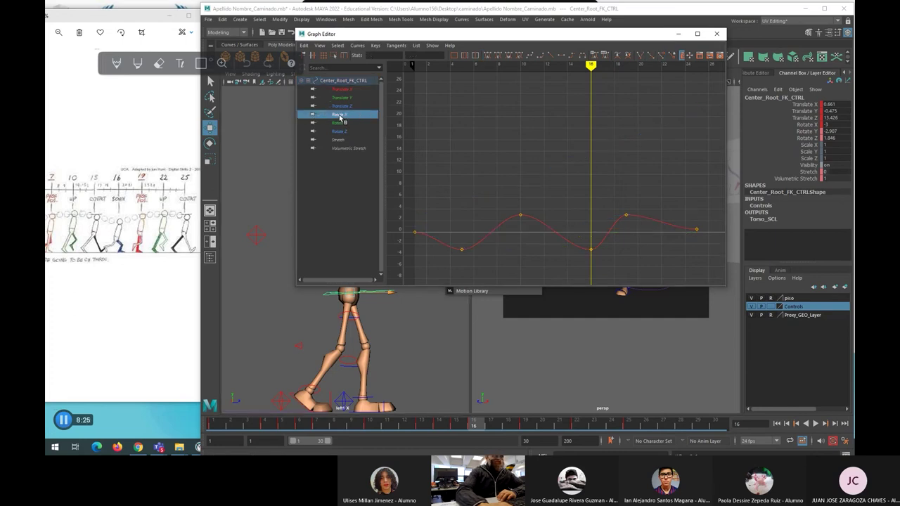
pyautogui.click(626, 217)
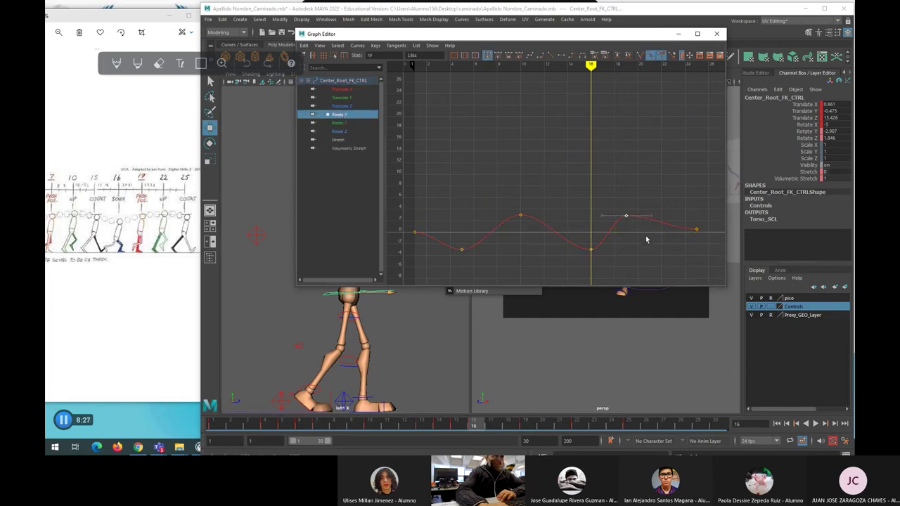
pyautogui.middleClick(611, 195)
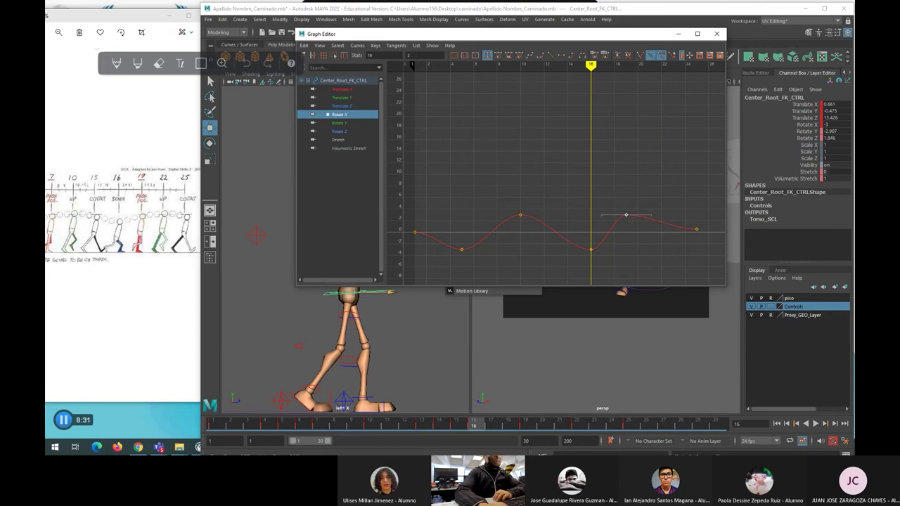
pyautogui.moveTo(627, 214); pyautogui.dragTo(646, 214)
pyautogui.click(416, 234)
pyautogui.click(463, 250)
pyautogui.click(521, 216)
pyautogui.click(591, 250)
pyautogui.click(650, 215)
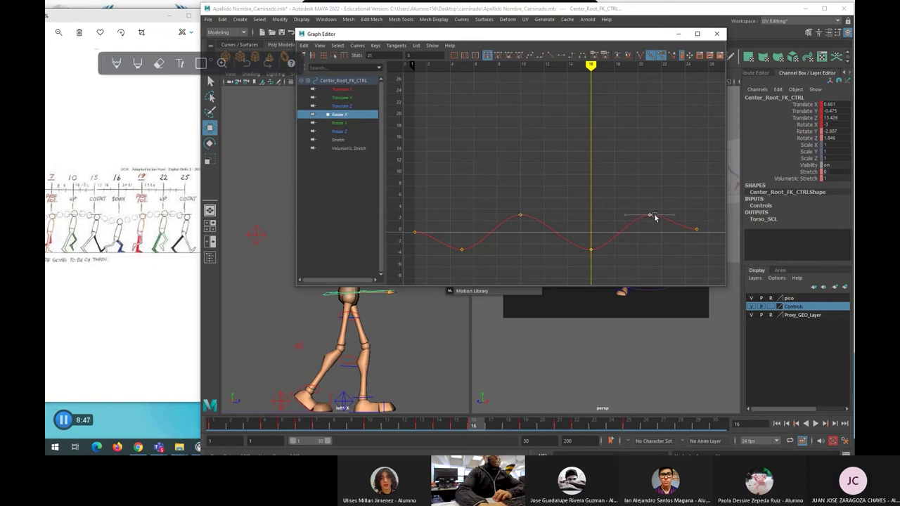
pyautogui.click(696, 230)
pyautogui.moveTo(697, 229); pyautogui.dragTo(698, 232, button='middle')
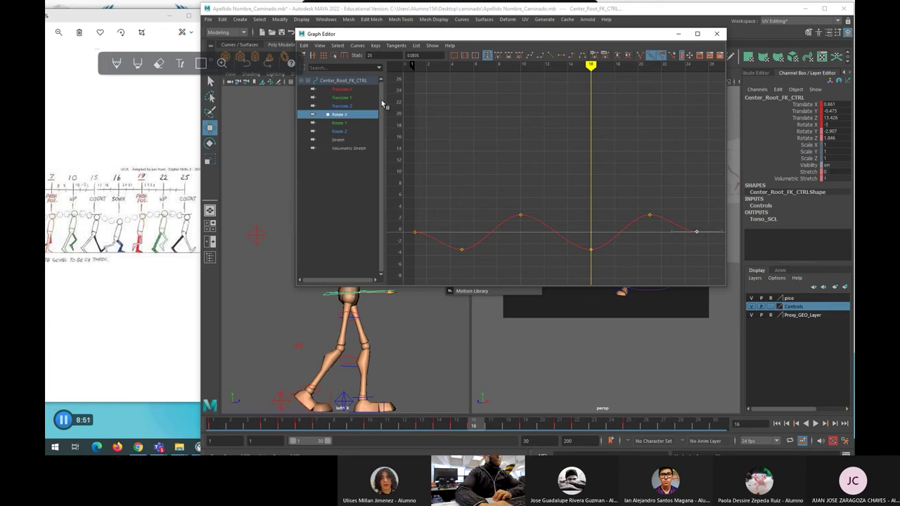
# Step: Steepen the tangents of the Rotate Y keys at frames 10 and 22 to smooth the curve
pyautogui.click(340, 123)
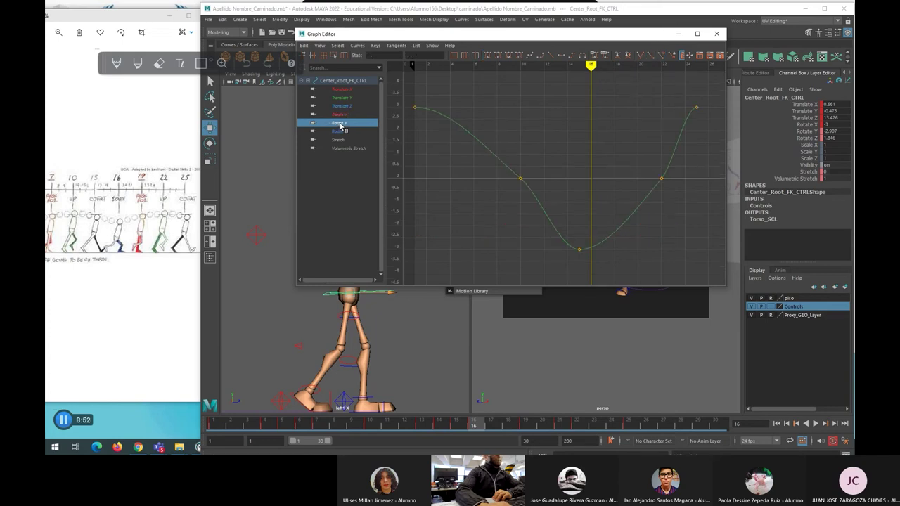
pyautogui.click(521, 180)
pyautogui.click(537, 193)
pyautogui.moveTo(537, 193); pyautogui.dragTo(533, 197, button='middle')
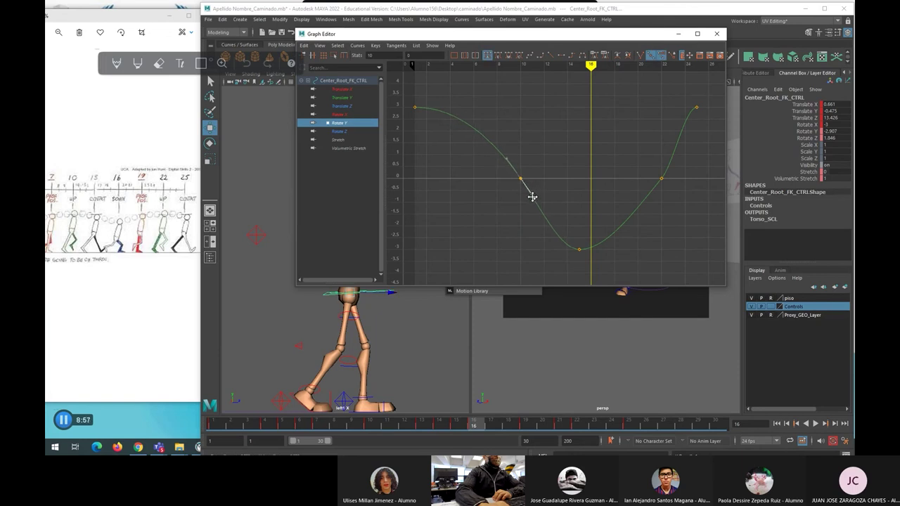
pyautogui.click(663, 180)
pyautogui.click(678, 161)
pyautogui.moveTo(677, 159); pyautogui.dragTo(674, 153, button='middle')
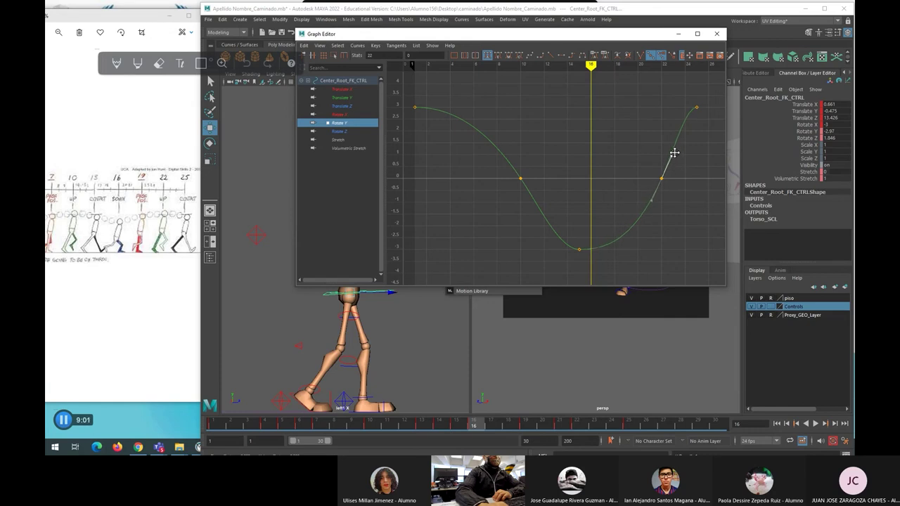
pyautogui.moveTo(674, 152); pyautogui.dragTo(675, 153)
pyautogui.click(580, 250)
# Step: Steepen the tangent of the Rotate Z key at frame 13, check the frame 6 key, and close the Graph Editor
pyautogui.click(342, 131)
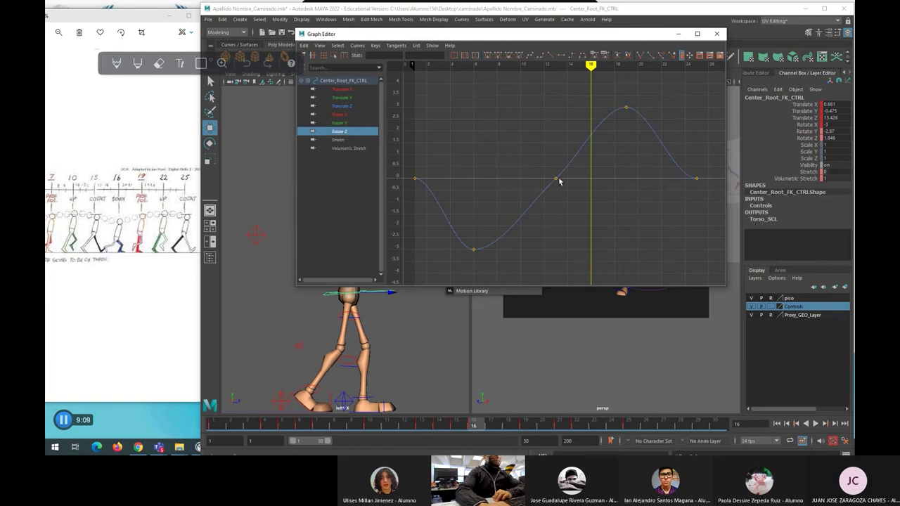
pyautogui.click(556, 180)
pyautogui.moveTo(573, 166); pyautogui.dragTo(572, 157)
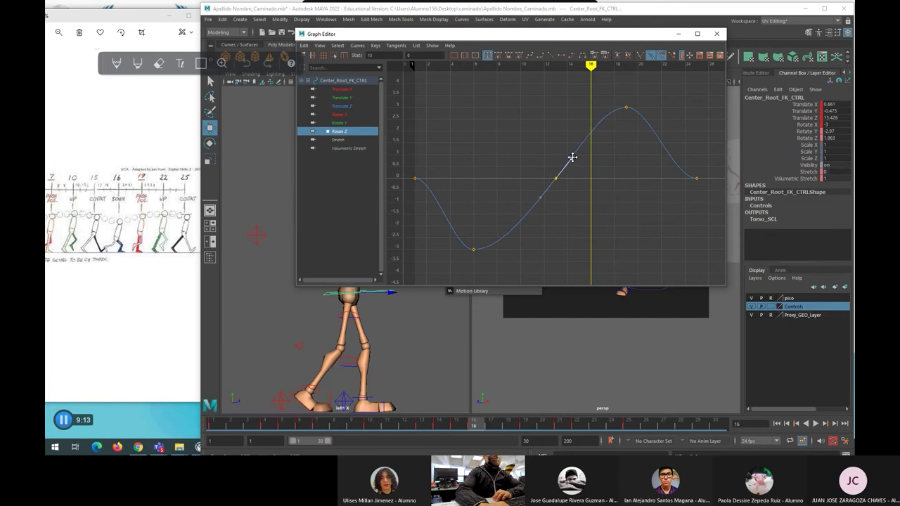
pyautogui.click(473, 249)
pyautogui.click(716, 33)
# Step: Play back the walk and scrub between frames 13 and 16 to examine the hip motion
pyautogui.click(372, 426)
pyautogui.hotkey('alt', 'v')
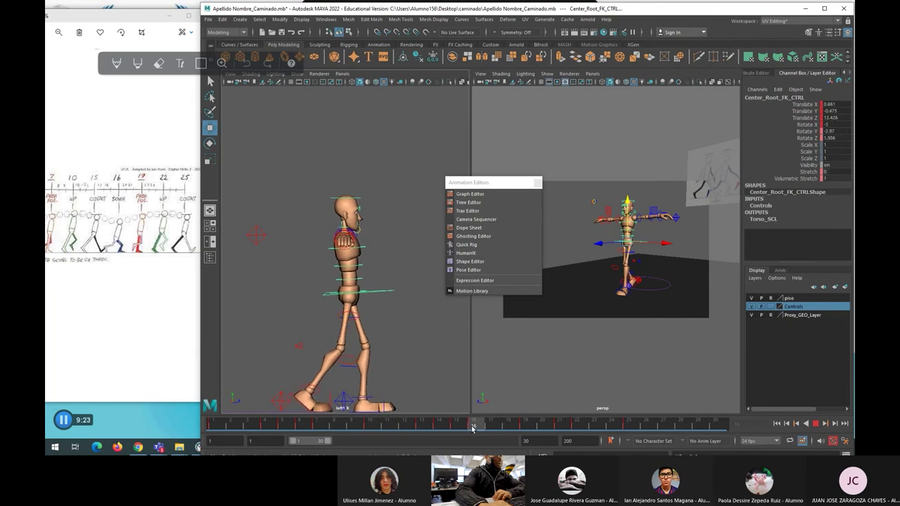
pyautogui.moveTo(460, 431); pyautogui.dragTo(430, 427)
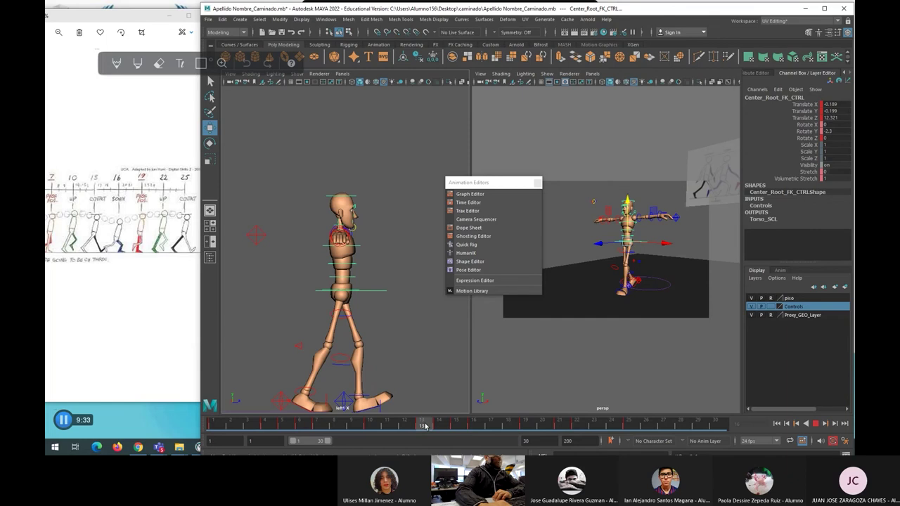
pyautogui.moveTo(425, 425)
pyautogui.mouseDown()
pyautogui.moveTo(467, 426)
pyautogui.moveTo(439, 425)
pyautogui.mouseUp()
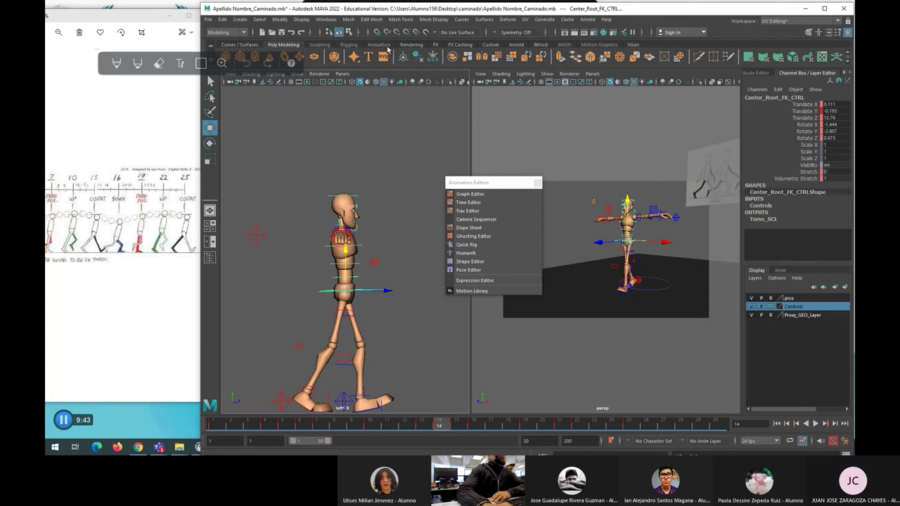
# Step: Create a motion trail for the center root control from the Animation shelf, moving the screen annotation toolbar out of the way
pyautogui.click(378, 45)
pyautogui.click(278, 61)
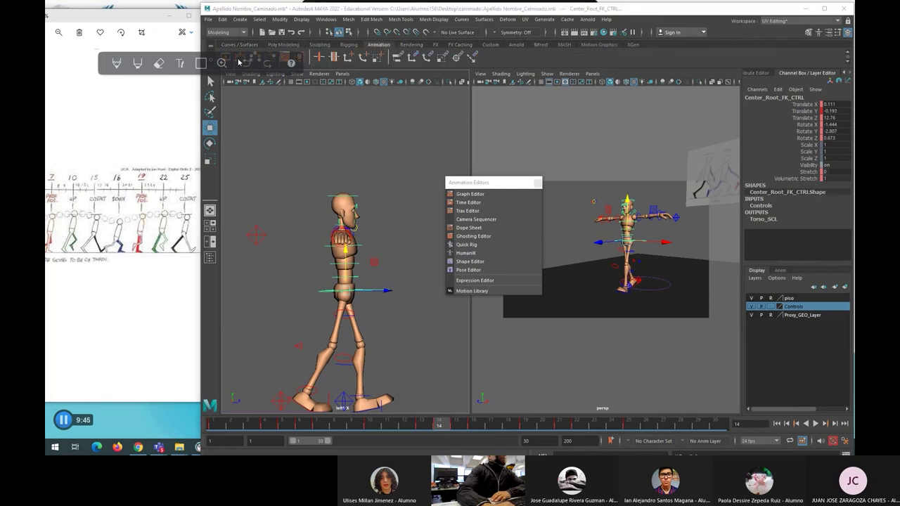
pyautogui.moveTo(100, 61); pyautogui.dragTo(53, 15)
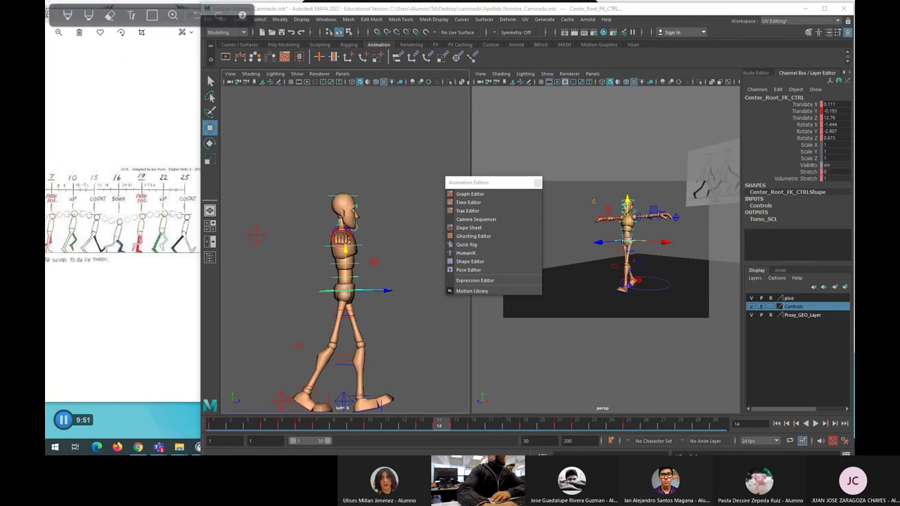
pyautogui.click(244, 59)
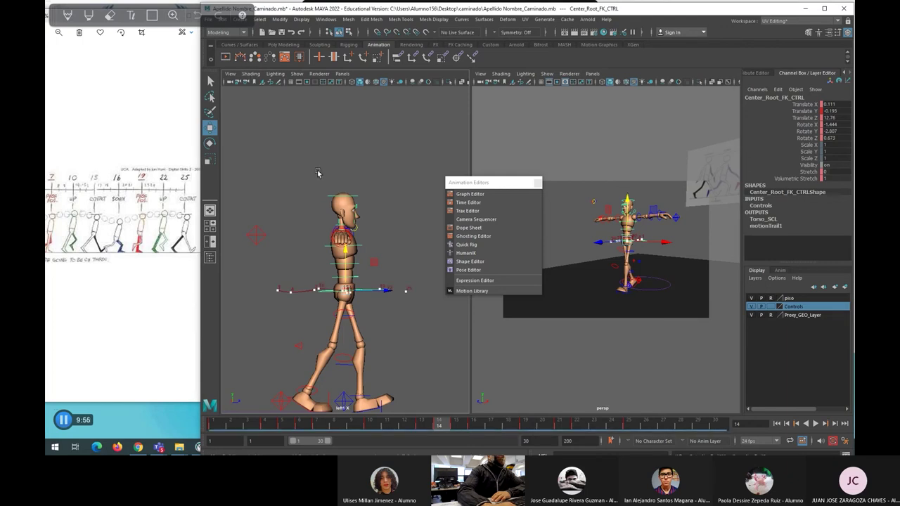
# Step: Hide the Proxy_GEO_Layer and Controls display layers so only the root's motion trail stands out
pyautogui.scroll(-2, 357, 317)
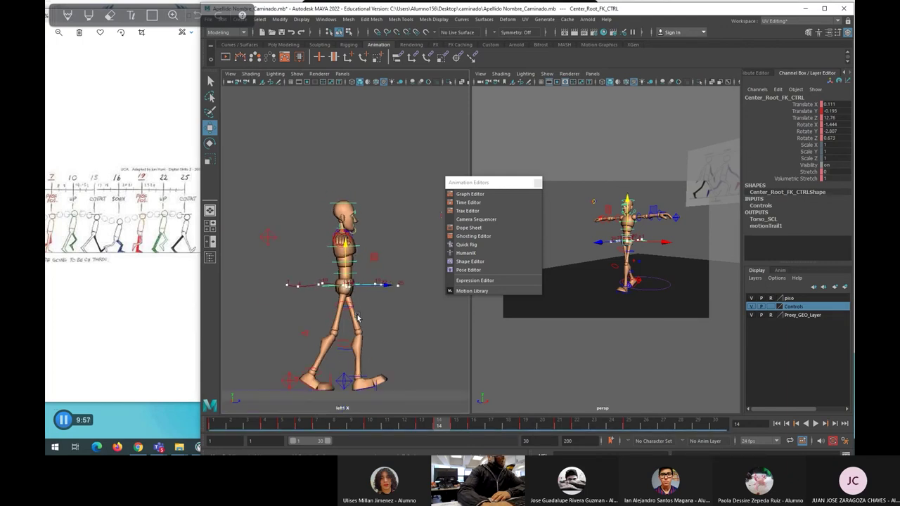
pyautogui.click(752, 315)
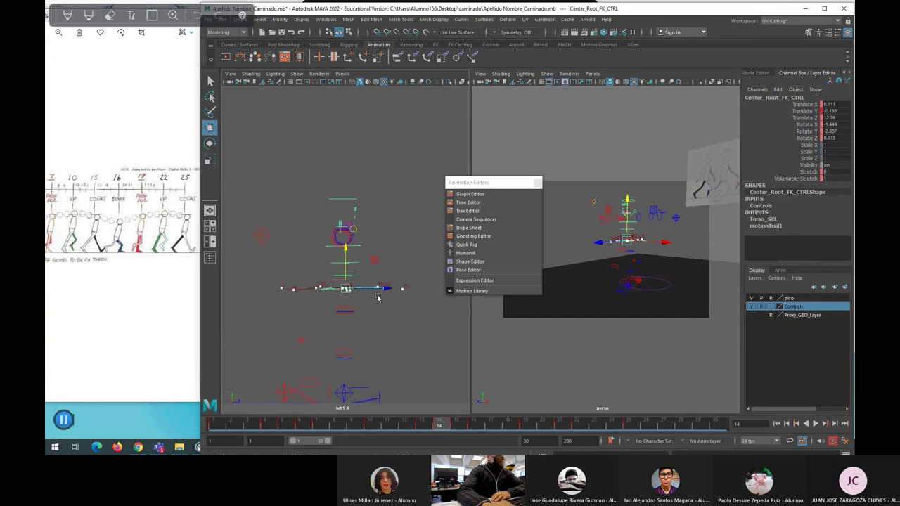
pyautogui.click(752, 307)
pyautogui.scroll(3, 357, 306)
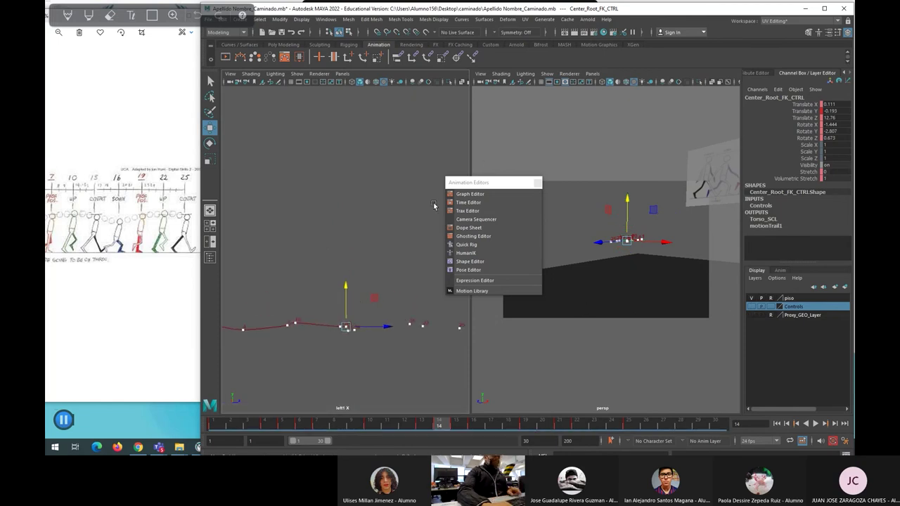
# Step: Maximize the side view around the motion trail and move the floating Animation Editors window off it
pyautogui.press('space')
pyautogui.moveTo(490, 180); pyautogui.dragTo(658, 138)
pyautogui.scroll(-4, 431, 304)
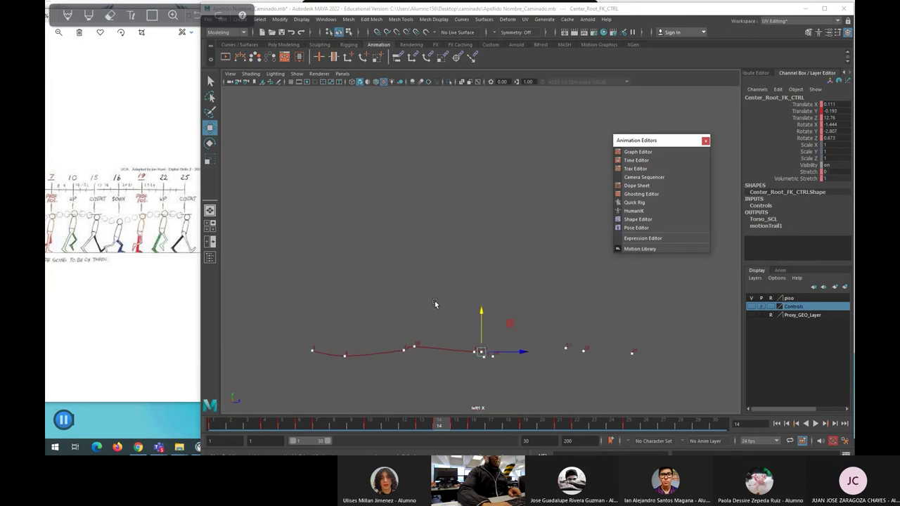
pyautogui.keyDown('alt'); pyautogui.moveTo(429, 328); pyautogui.dragTo(433, 258, button='middle'); pyautogui.keyUp('alt')
pyautogui.scroll(10, 447, 252)
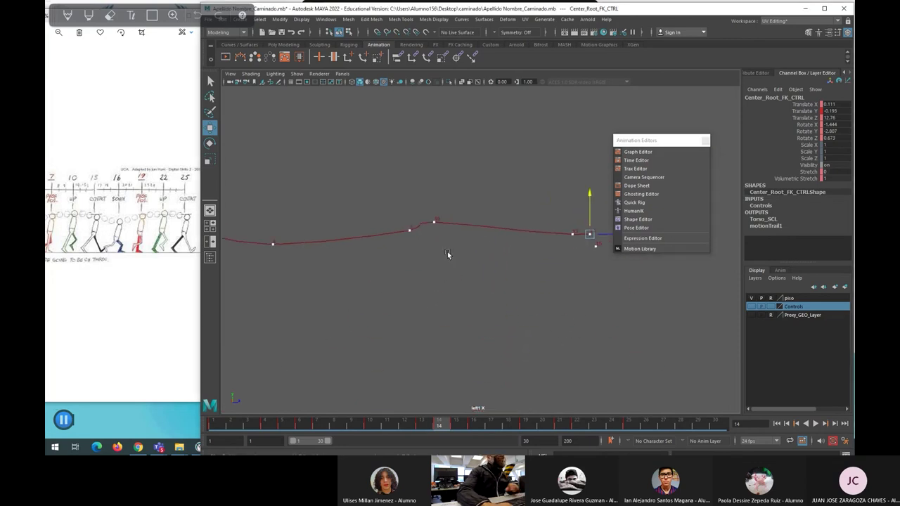
# Step: Select the motion trail point at frame 7, clear the Animation Editors window off the trail, and scrub past frame 16 to examine the path
pyautogui.click(361, 220)
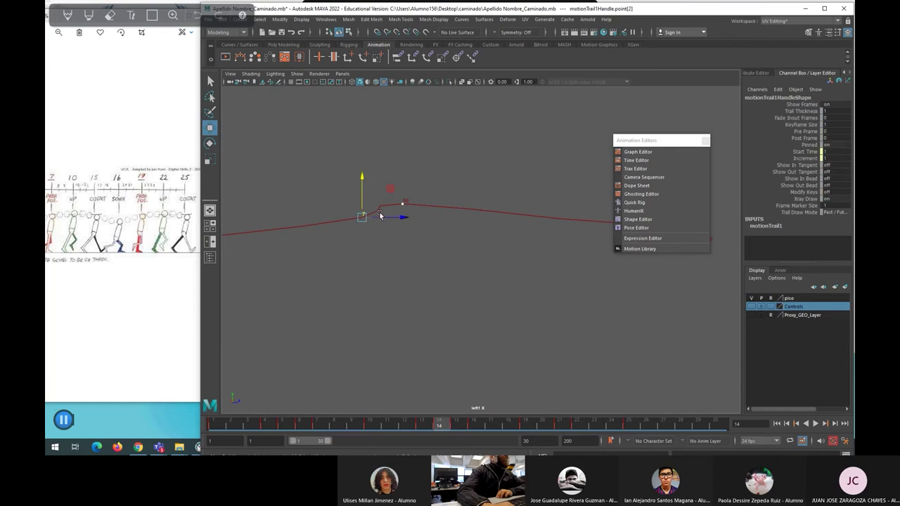
pyautogui.scroll(-10, 370, 247)
pyautogui.scroll(3, 402, 252)
pyautogui.scroll(2, 433, 252)
pyautogui.moveTo(671, 145); pyautogui.dragTo(403, 276)
pyautogui.moveTo(436, 427); pyautogui.dragTo(681, 429)
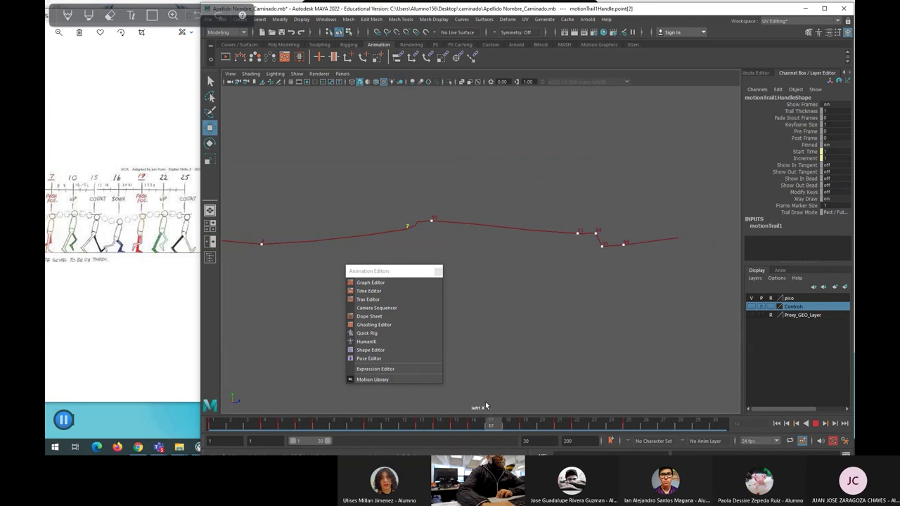
pyautogui.hotkey('alt', 'v')
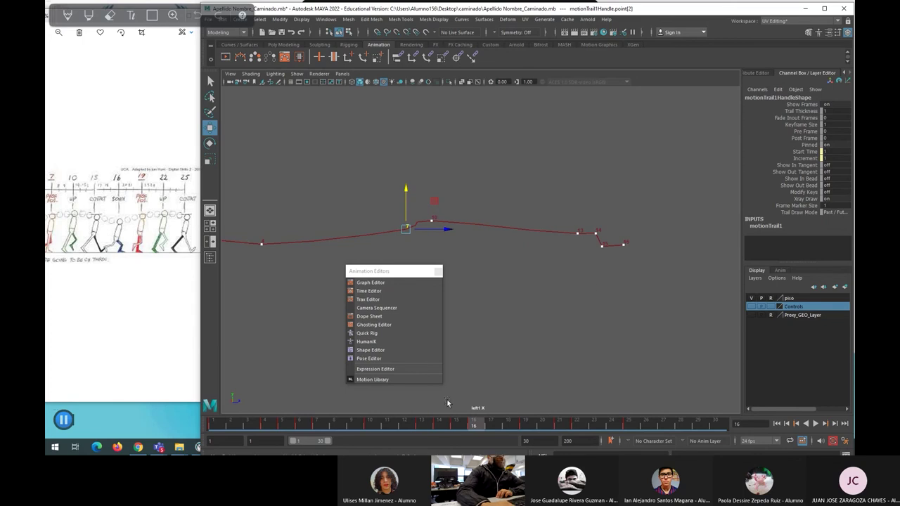
# Step: Try to delete the key at frame 14 from the timeline and scrub around it to check the trail
pyautogui.click(424, 425)
pyautogui.click(443, 425)
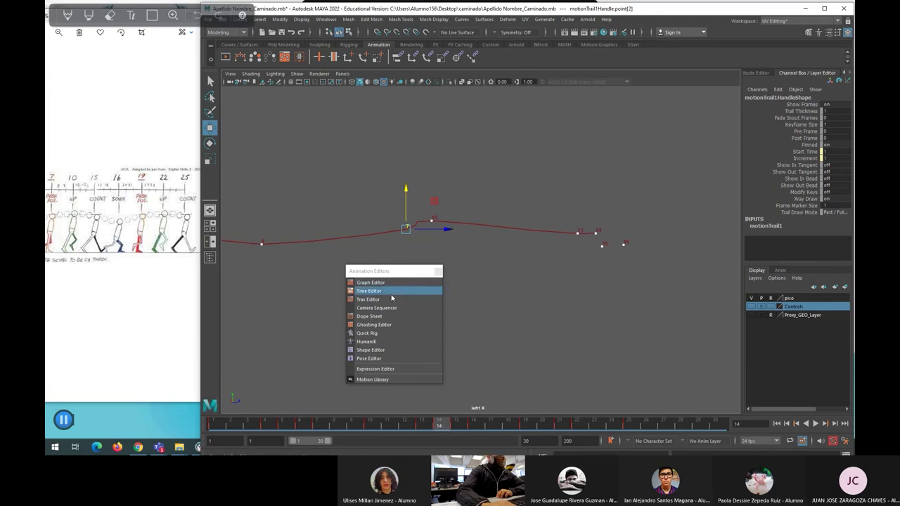
pyautogui.moveTo(391, 273); pyautogui.dragTo(373, 262)
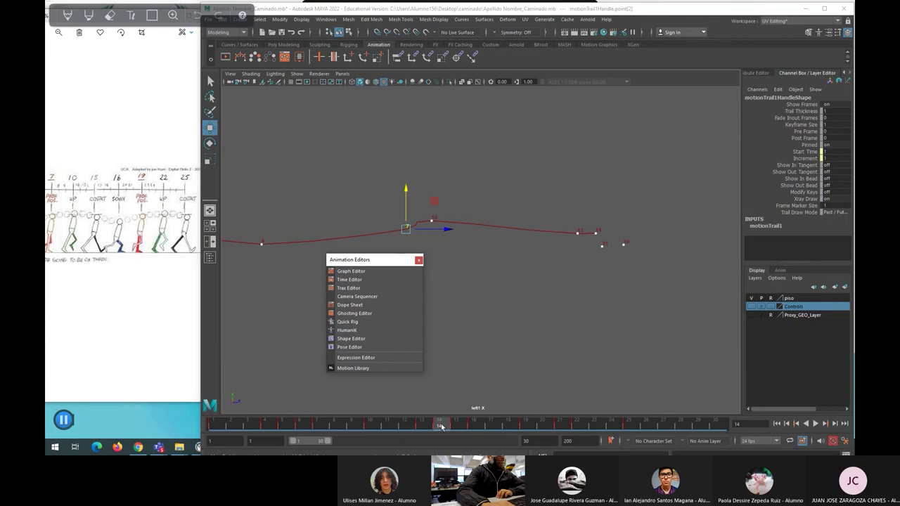
pyautogui.rightClick(440, 426)
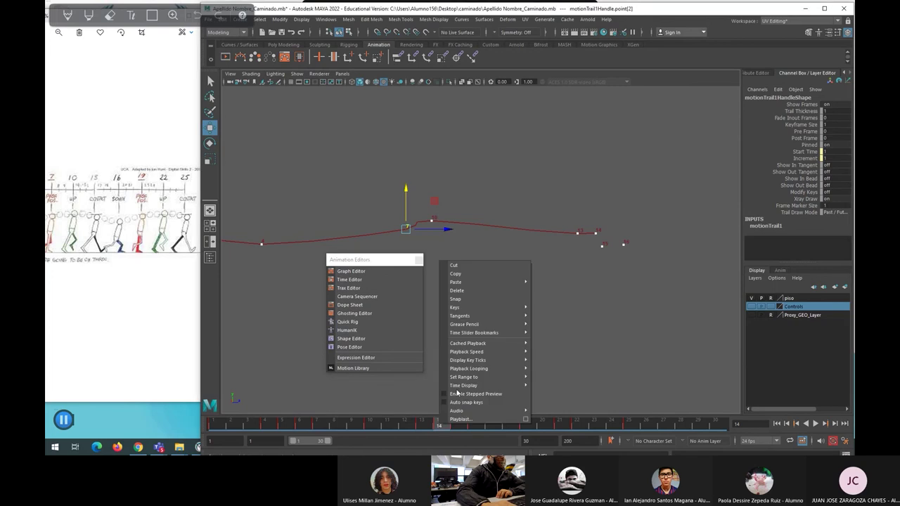
pyautogui.click(461, 294)
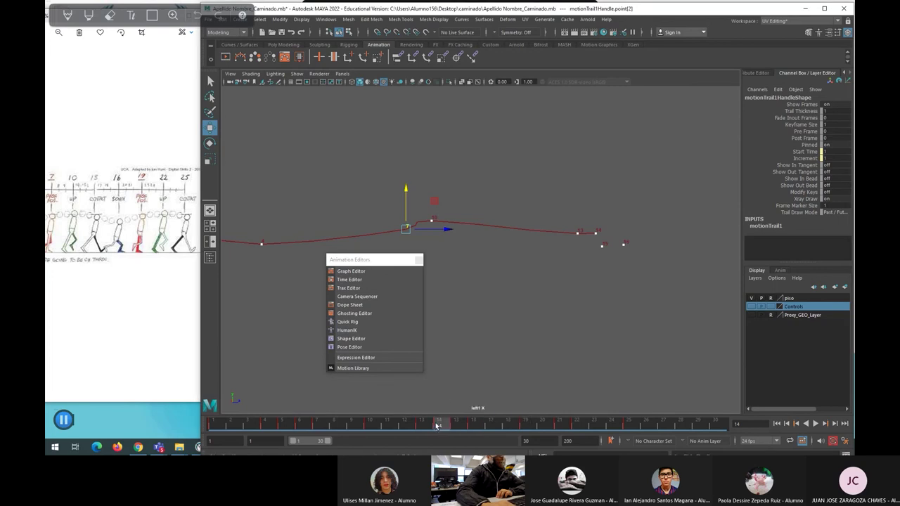
pyautogui.rightClick(438, 428)
pyautogui.click(452, 294)
pyautogui.moveTo(443, 427); pyautogui.dragTo(466, 422)
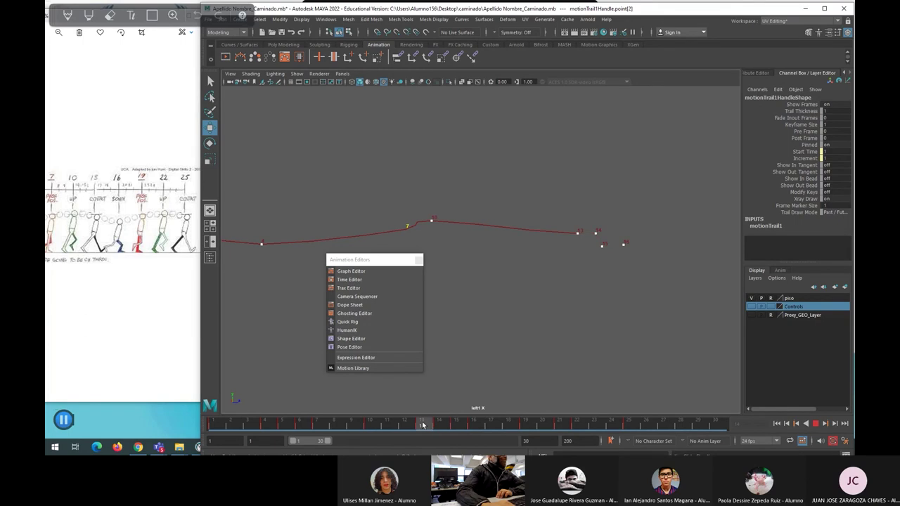
# Step: Try to delete the key at frame 15 from the timeline
pyautogui.moveTo(430, 425); pyautogui.dragTo(456, 424)
pyautogui.rightClick(456, 424)
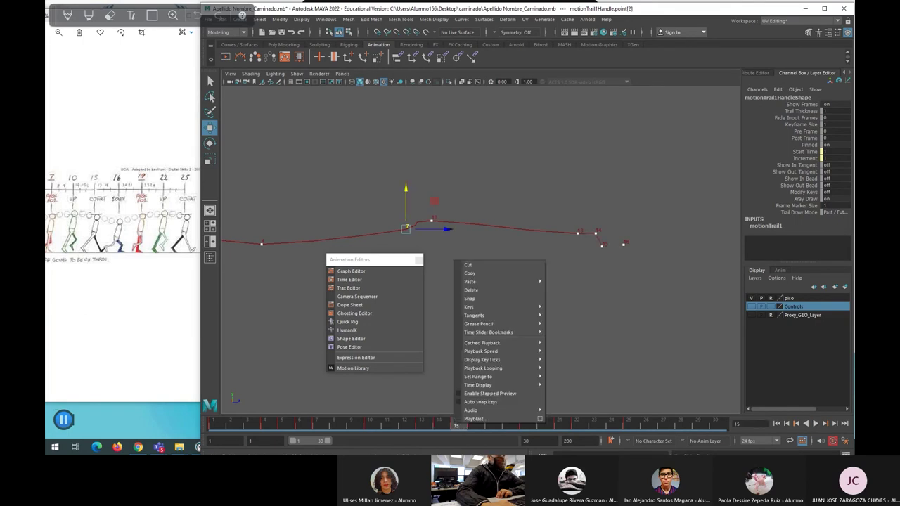
pyautogui.click(471, 290)
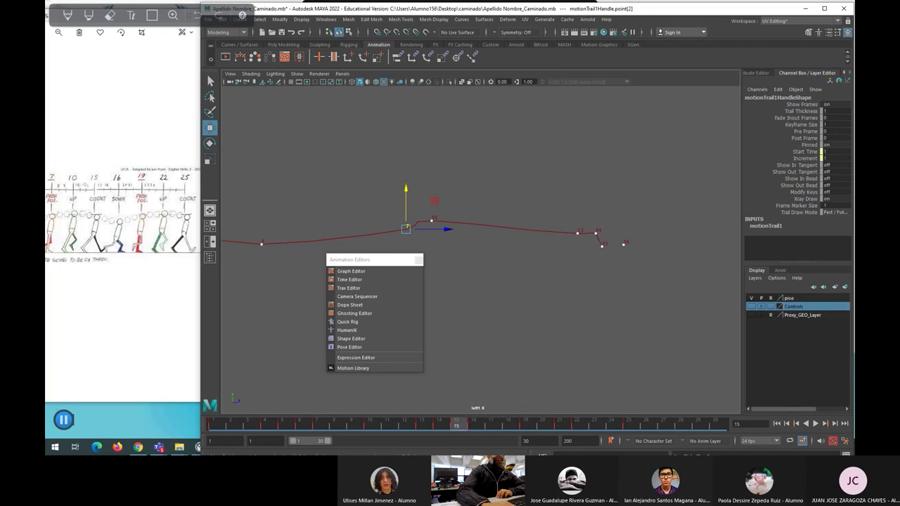
pyautogui.rightClick(456, 426)
pyautogui.click(469, 291)
# Step: Delete the motion trail keyframe points at frames 15 and 14
pyautogui.click(603, 247)
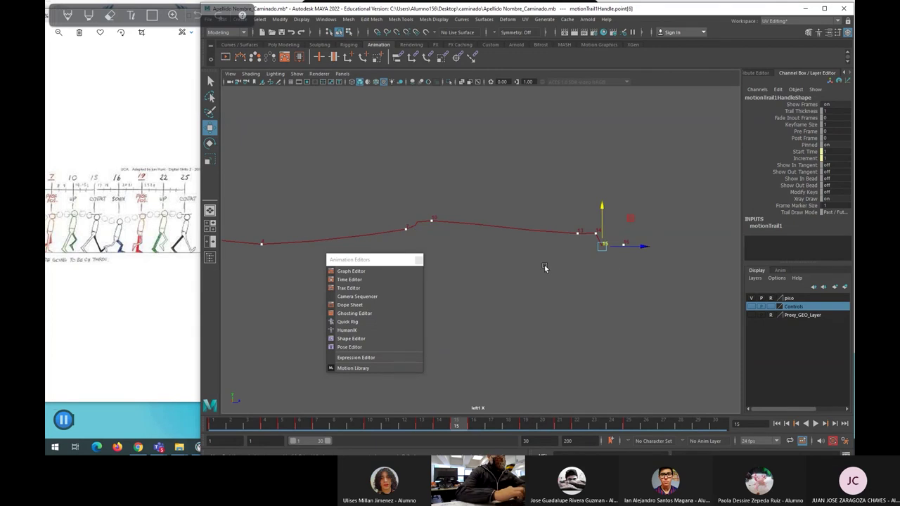
pyautogui.click(544, 265)
pyautogui.click(597, 234)
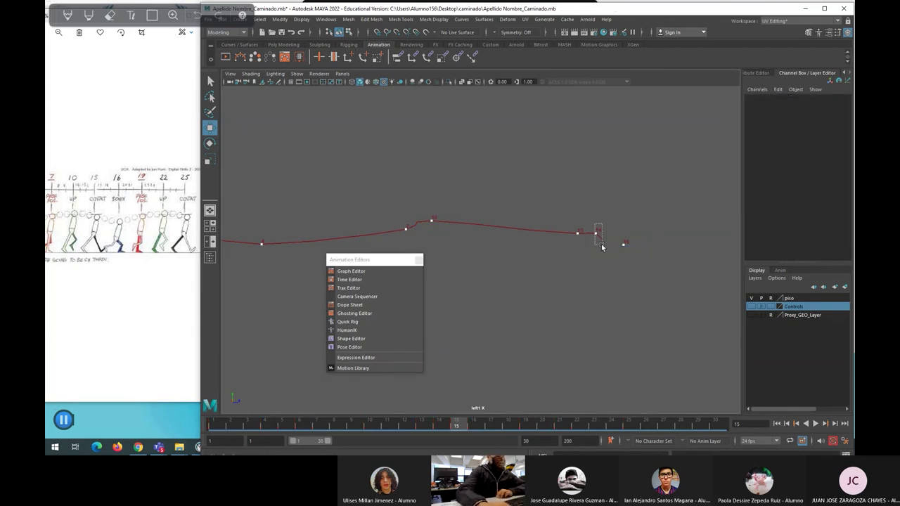
pyautogui.press('Delete')
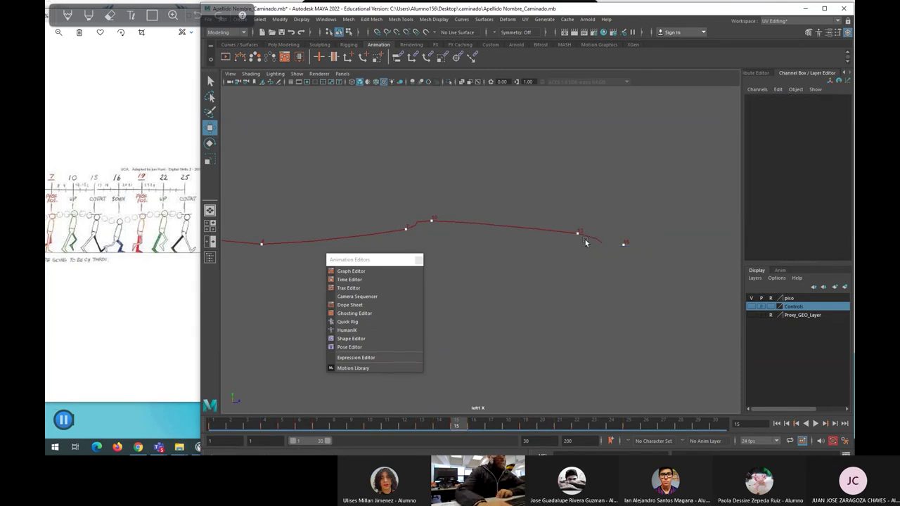
# Step: Play and scrub the animation to check the shape of the root's motion trail in the side view
pyautogui.hotkey('alt', 'v')
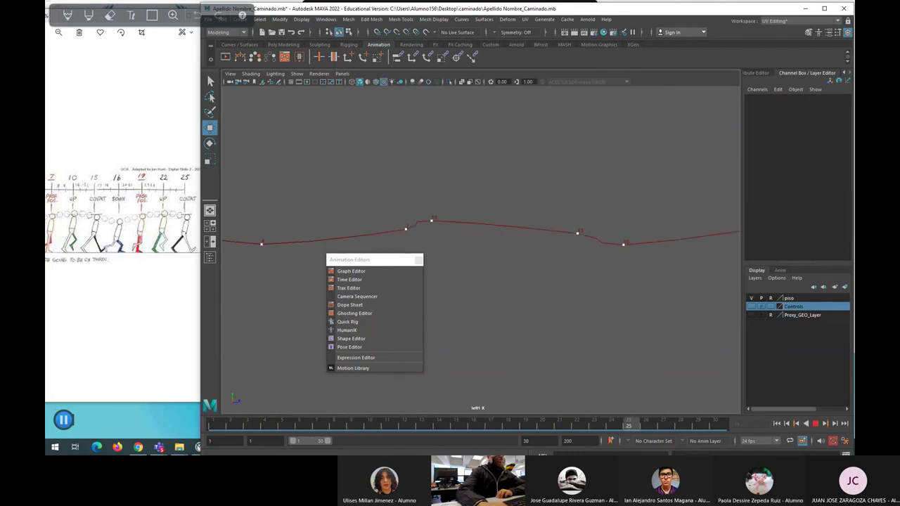
pyautogui.moveTo(516, 434); pyautogui.dragTo(366, 416)
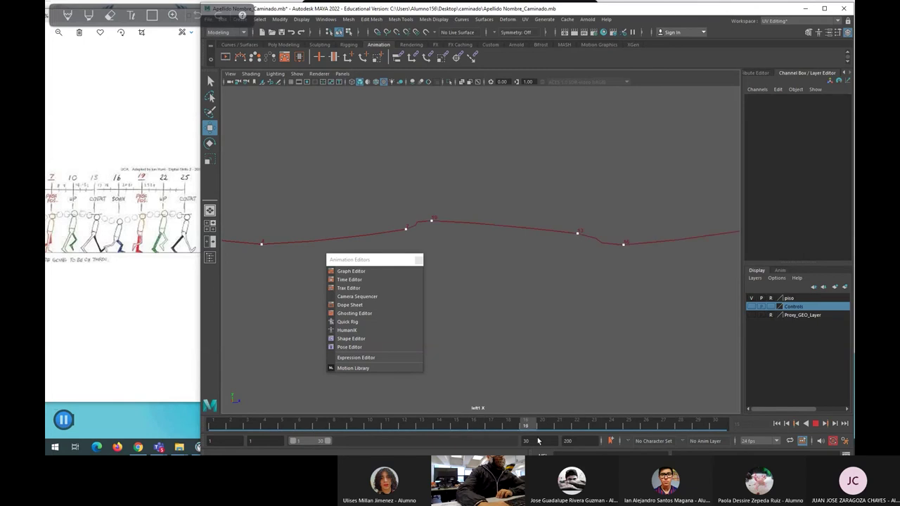
pyautogui.hotkey('alt', 'v')
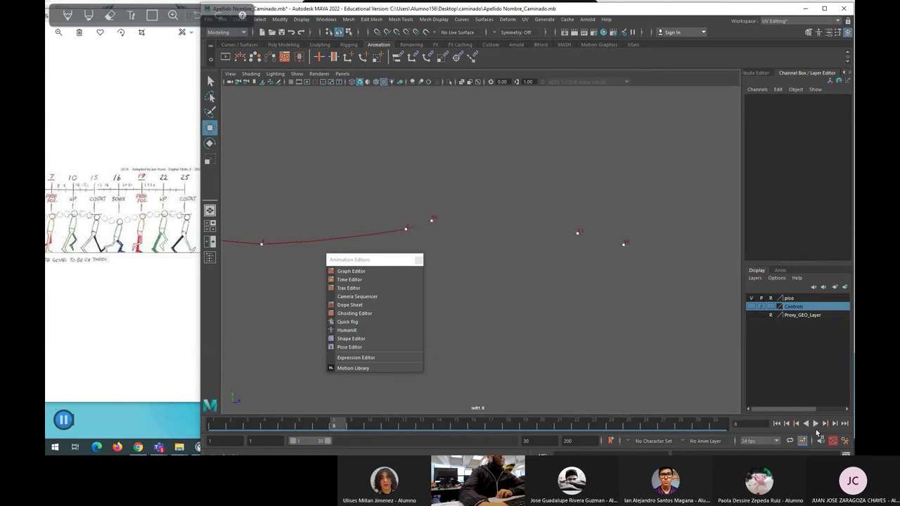
# Step: Show the Proxy_GEO_Layer again, scrub to frame 13, and return to the side and perspective two-view layout
pyautogui.click(751, 315)
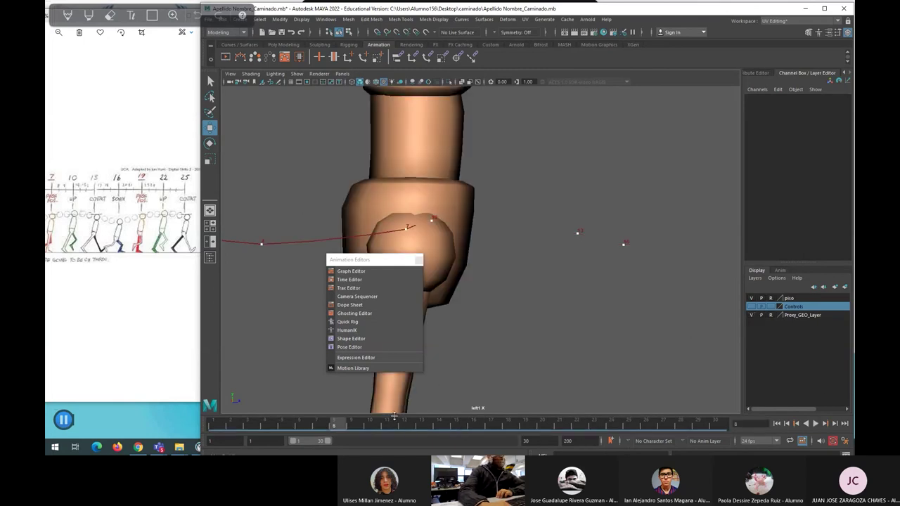
pyautogui.moveTo(337, 425); pyautogui.dragTo(419, 382)
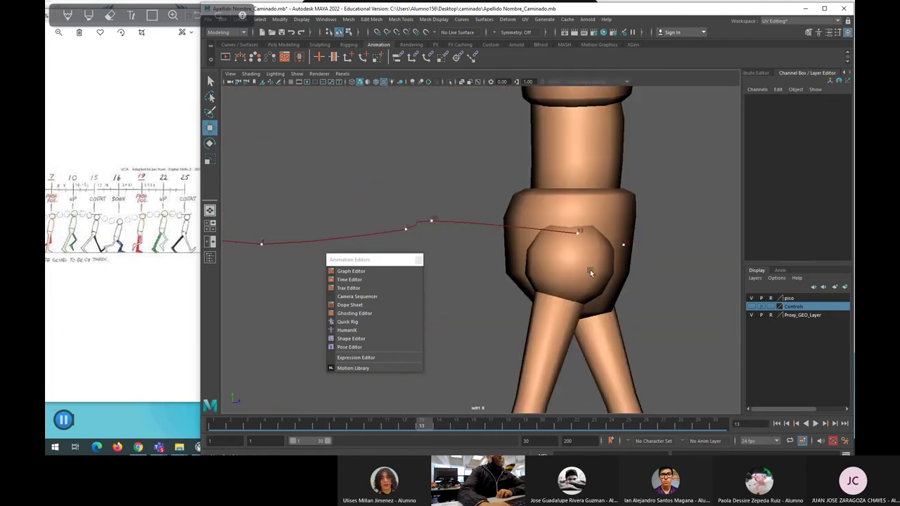
pyautogui.scroll(-5, 573, 252)
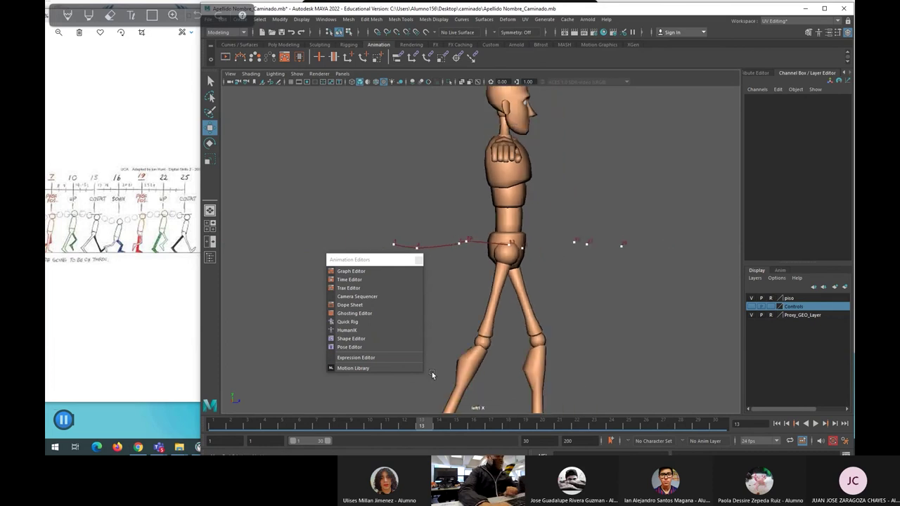
pyautogui.press('space')
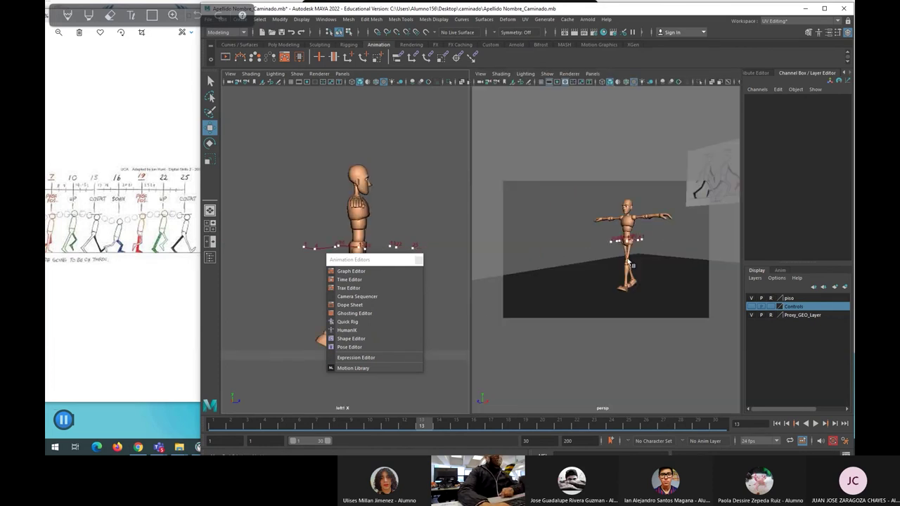
pyautogui.scroll(5, 631, 260)
pyautogui.scroll(-3, 641, 229)
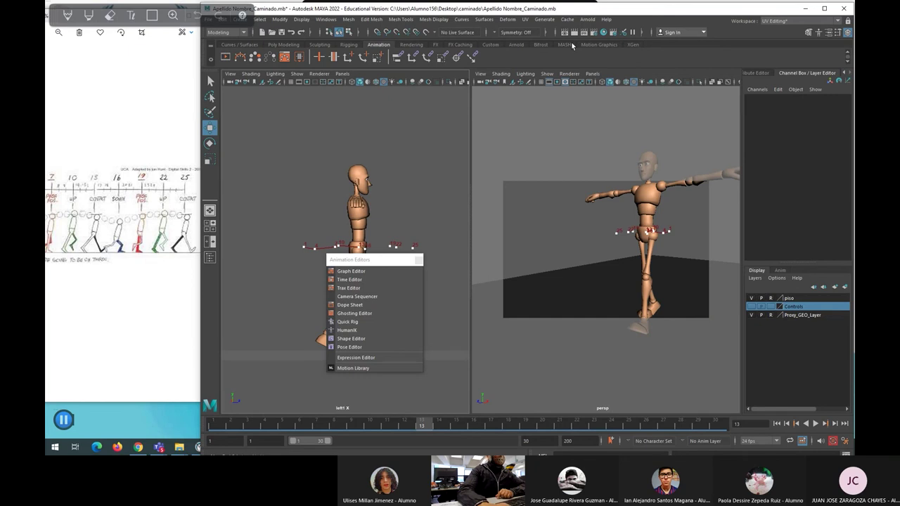
# Step: Turn off the camera gate overlay in the perspective view and scrub from frame 13 to frame 9 to review the walk
pyautogui.click(550, 83)
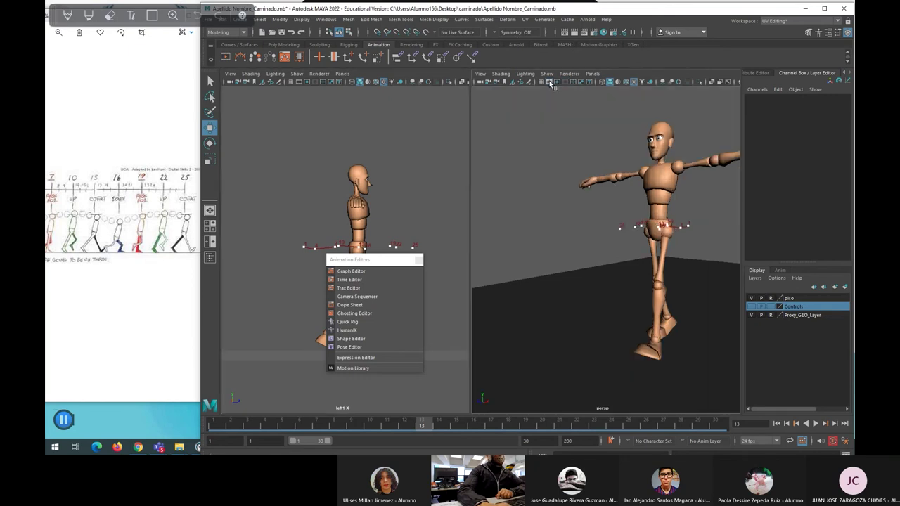
pyautogui.scroll(5, 674, 171)
pyautogui.scroll(-5, 664, 171)
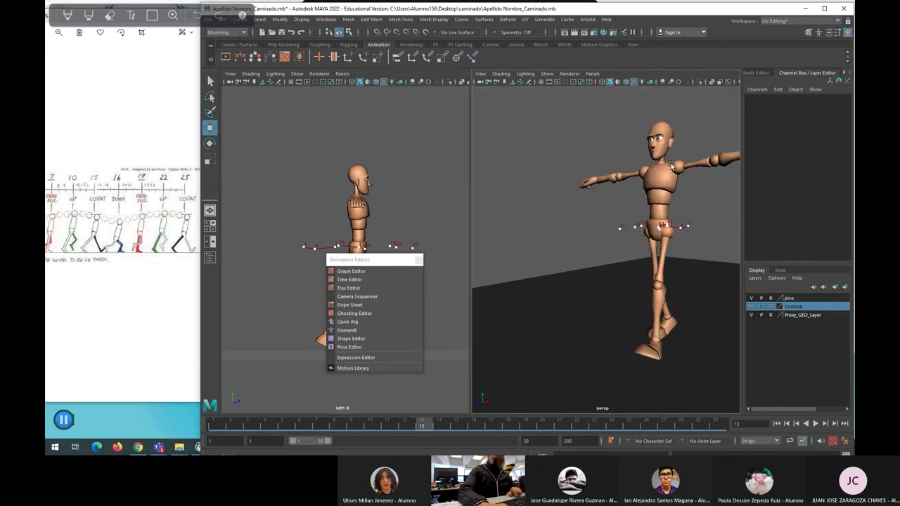
pyautogui.keyDown('alt'); pyautogui.moveTo(652, 172); pyautogui.dragTo(588, 181); pyautogui.keyUp('alt')
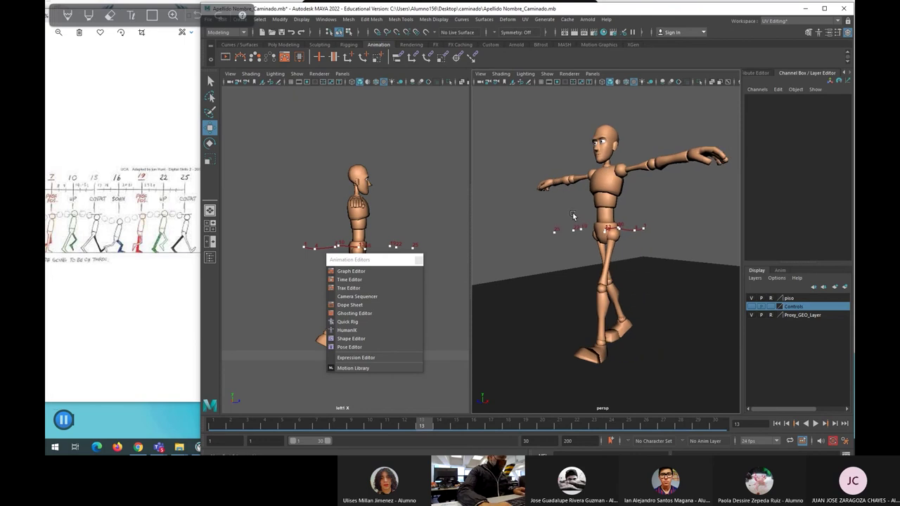
pyautogui.keyDown('alt'); pyautogui.moveTo(570, 217); pyautogui.dragTo(561, 296); pyautogui.keyUp('alt')
pyautogui.moveTo(424, 424)
pyautogui.mouseDown()
pyautogui.moveTo(264, 417)
pyautogui.moveTo(536, 430)
pyautogui.moveTo(342, 398)
pyautogui.moveTo(549, 428)
pyautogui.moveTo(229, 387)
pyautogui.moveTo(408, 424)
pyautogui.moveTo(506, 429)
pyautogui.moveTo(349, 411)
pyautogui.moveTo(571, 438)
pyautogui.moveTo(258, 388)
pyautogui.moveTo(359, 407)
pyautogui.mouseUp()
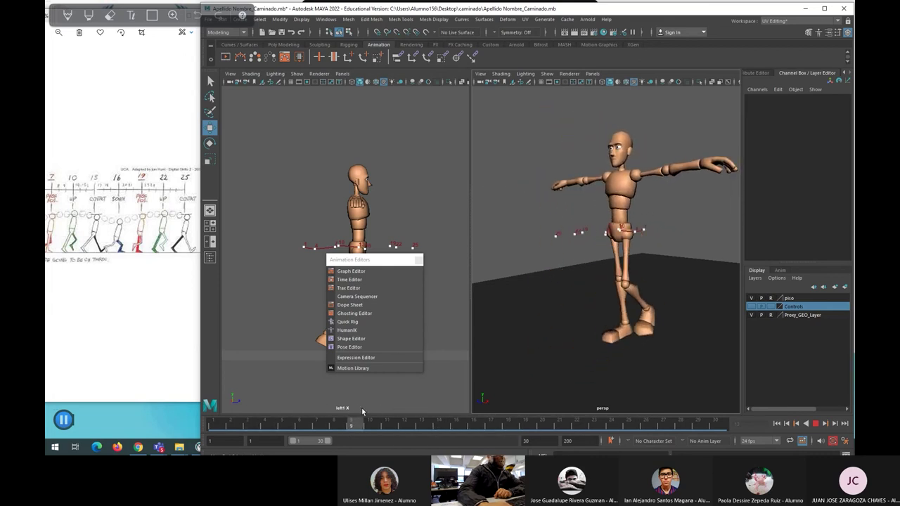
# Step: Switch the perspective view to the orthographic front view and scrub back to frame 1
pyautogui.click(569, 74)
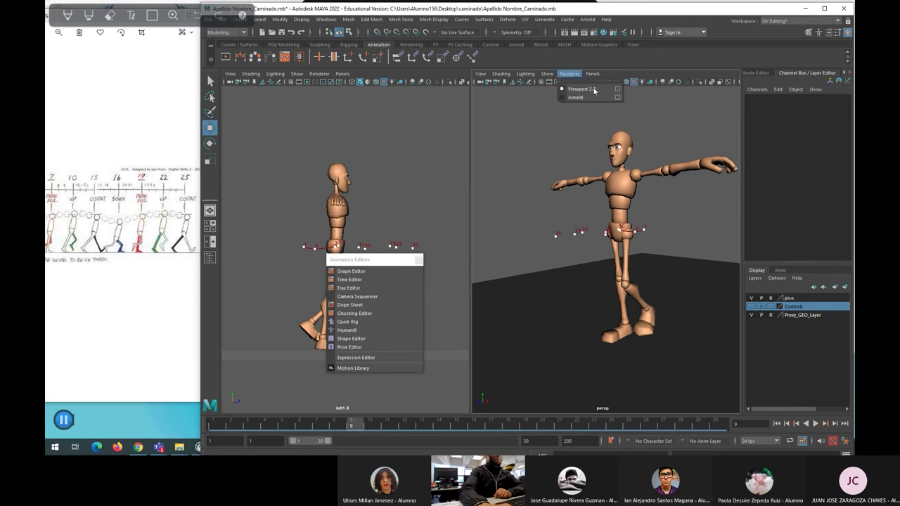
pyautogui.moveTo(595, 74)
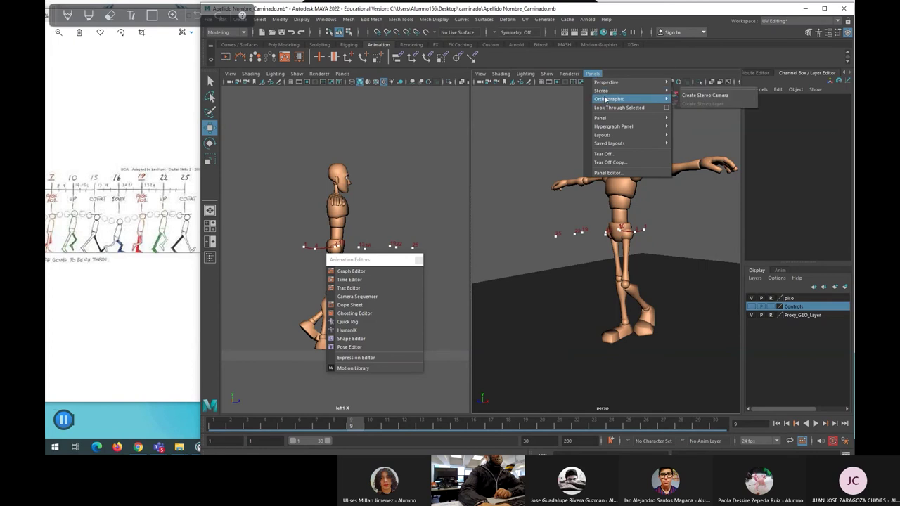
pyautogui.click(693, 99)
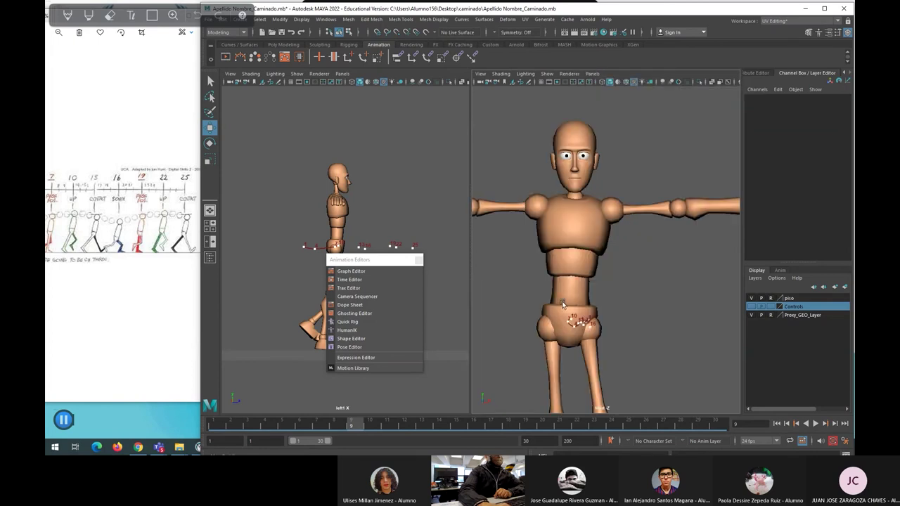
pyautogui.scroll(-3, 570, 333)
pyautogui.click(345, 427)
pyautogui.moveTo(346, 427); pyautogui.dragTo(205, 428)
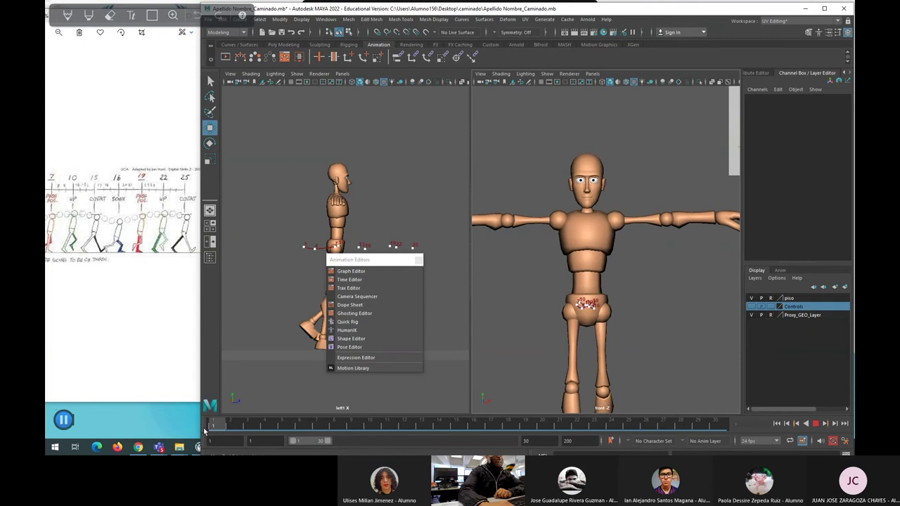
# Step: Frame the hip motion trail closely in the front view and scrub the walk to examine its side-to-side loop
pyautogui.scroll(5, 597, 327)
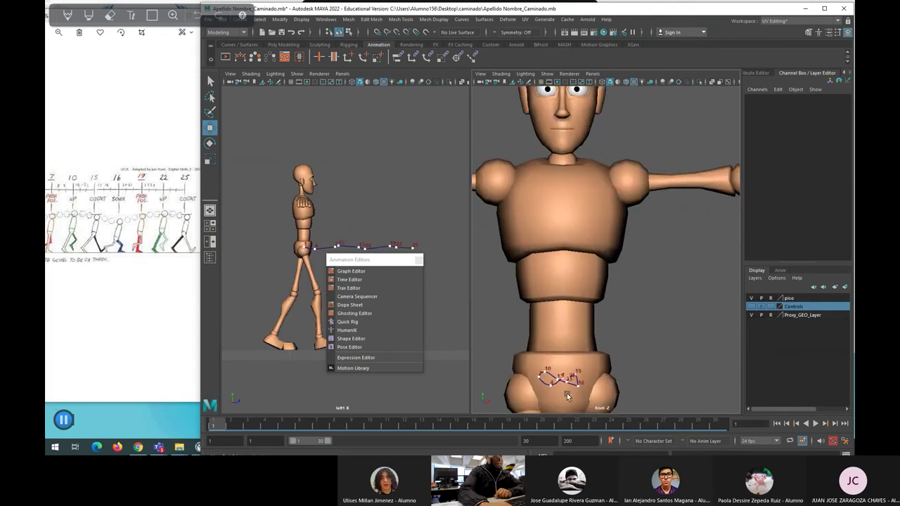
pyautogui.keyDown('alt'); pyautogui.moveTo(568, 398); pyautogui.dragTo(609, 277, button='middle'); pyautogui.keyUp('alt')
pyautogui.scroll(5, 609, 278)
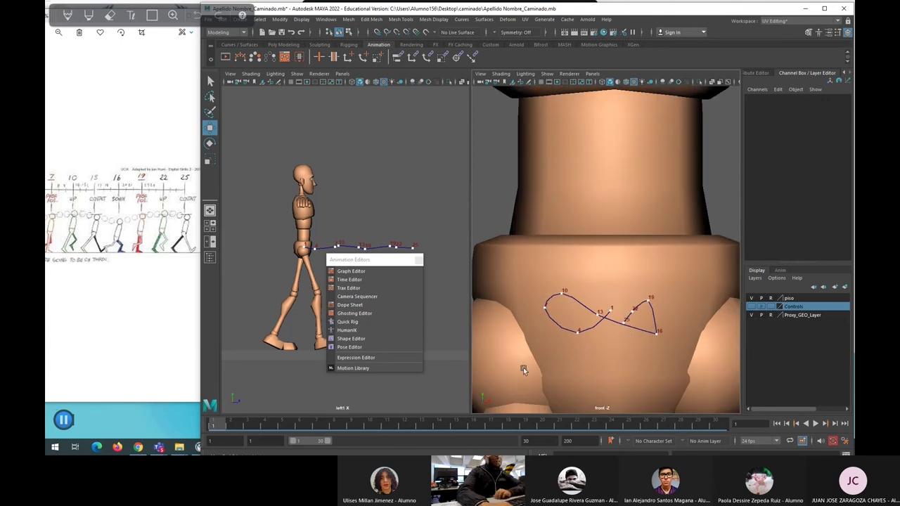
pyautogui.moveTo(348, 426); pyautogui.dragTo(213, 422)
pyautogui.hotkey('alt', 'v')
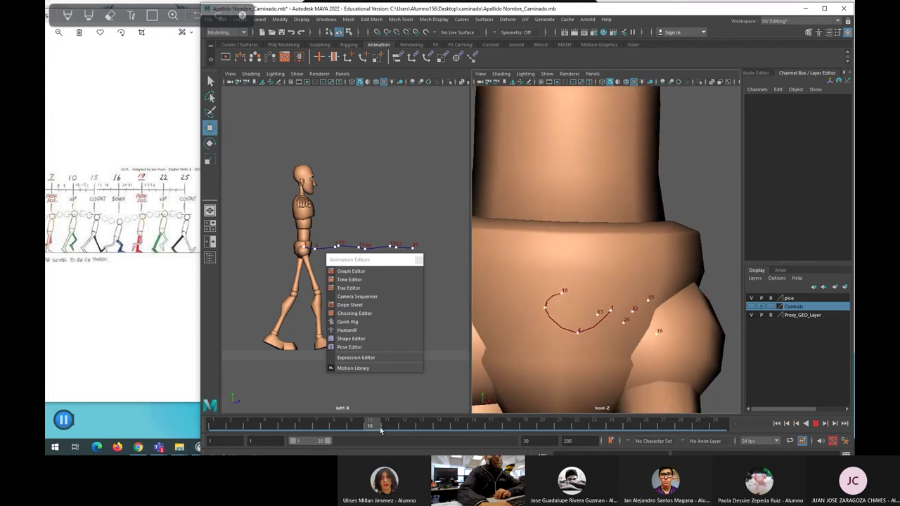
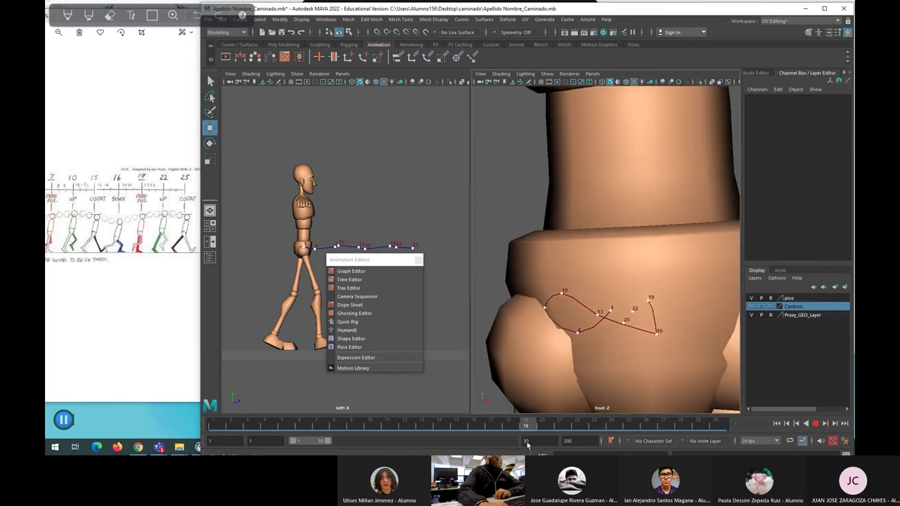
# Step: Go to frame 25, move the Animation Editors list aside, show the Controls layer and select the center root control
pyautogui.click(647, 428)
pyautogui.moveTo(383, 261); pyautogui.dragTo(355, 289)
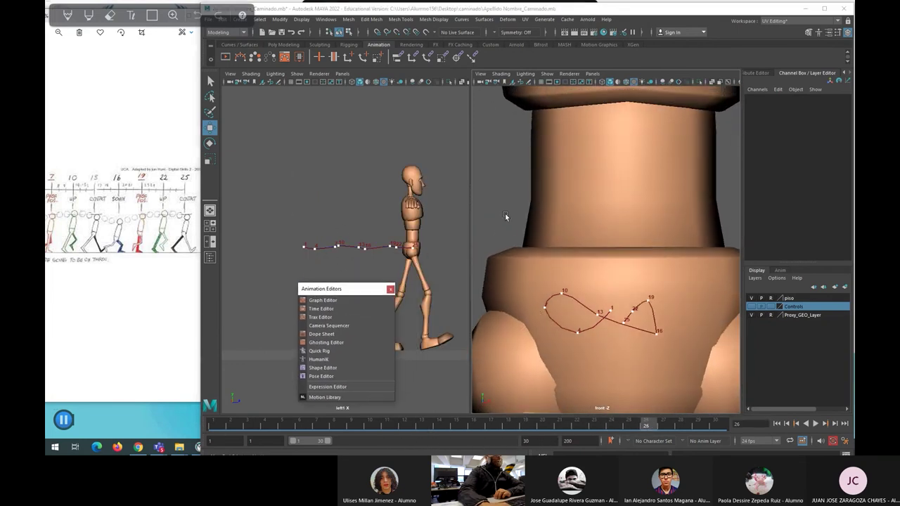
pyautogui.scroll(-10, 602, 239)
pyautogui.scroll(10, 599, 237)
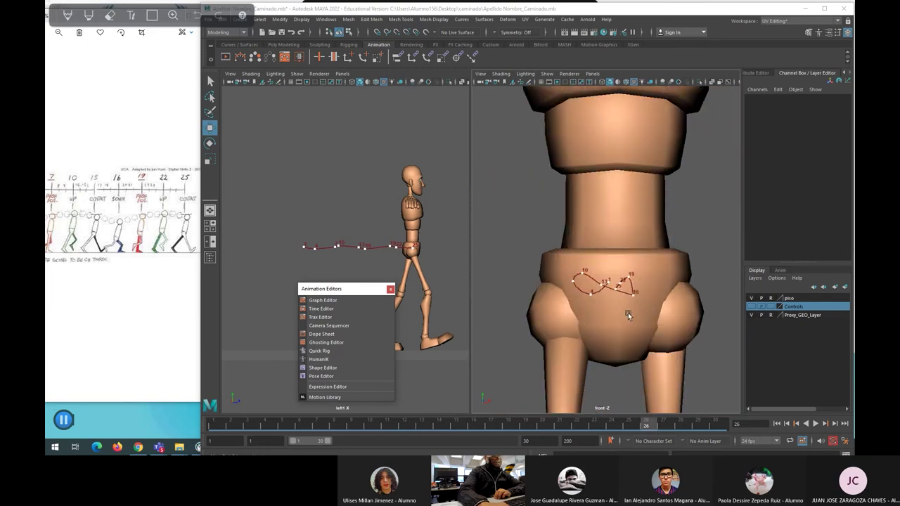
pyautogui.moveTo(650, 423); pyautogui.dragTo(638, 425)
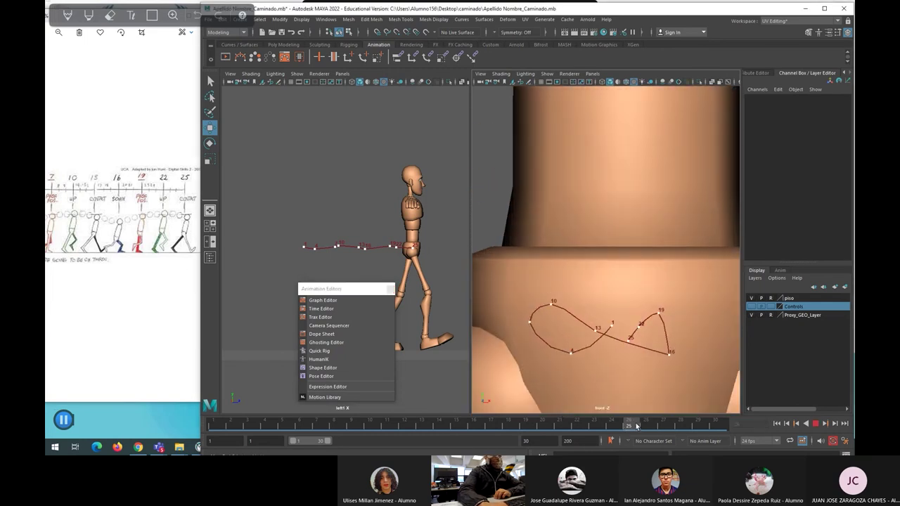
pyautogui.click(751, 308)
pyautogui.click(711, 343)
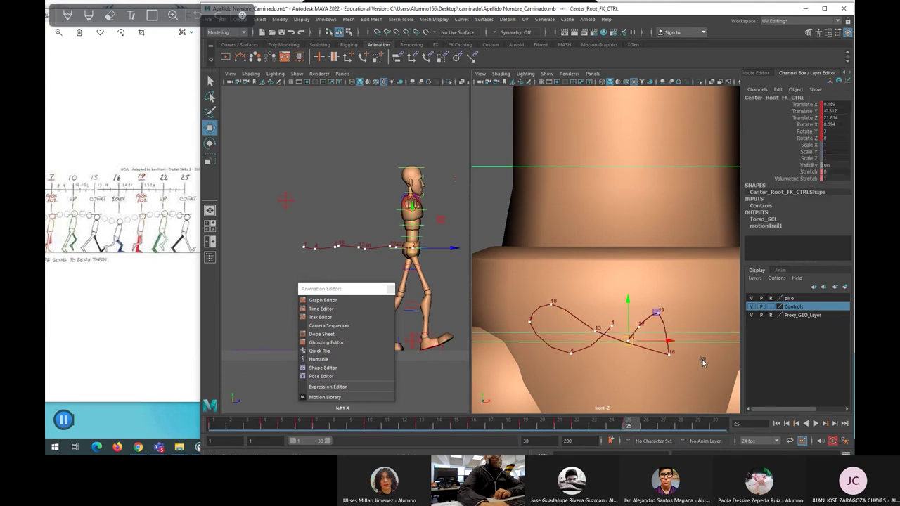
# Step: At frame 25, move the center root onto the start of the hip trail and set Translate X to 0
pyautogui.moveTo(628, 320)
pyautogui.mouseDown()
pyautogui.moveTo(630, 304)
pyautogui.moveTo(651, 328)
pyautogui.moveTo(637, 328)
pyautogui.mouseUp()
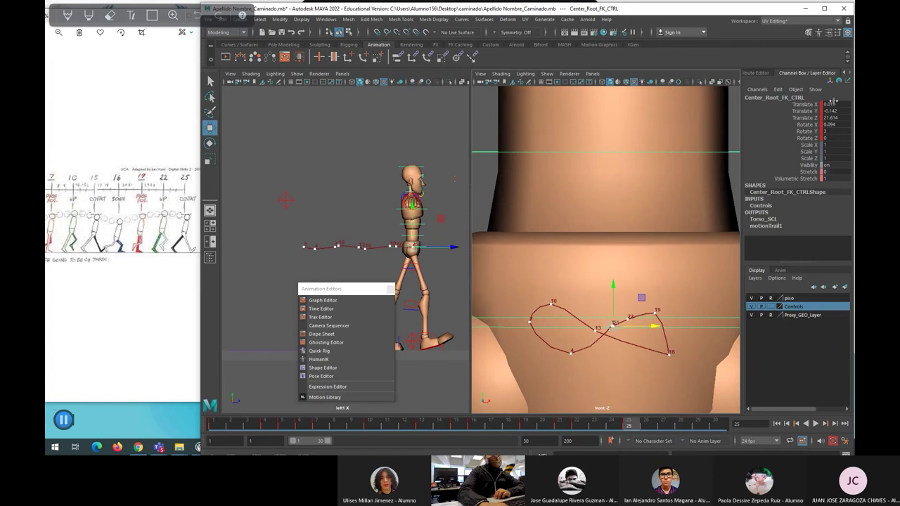
pyautogui.write('0')
pyautogui.press('Return')
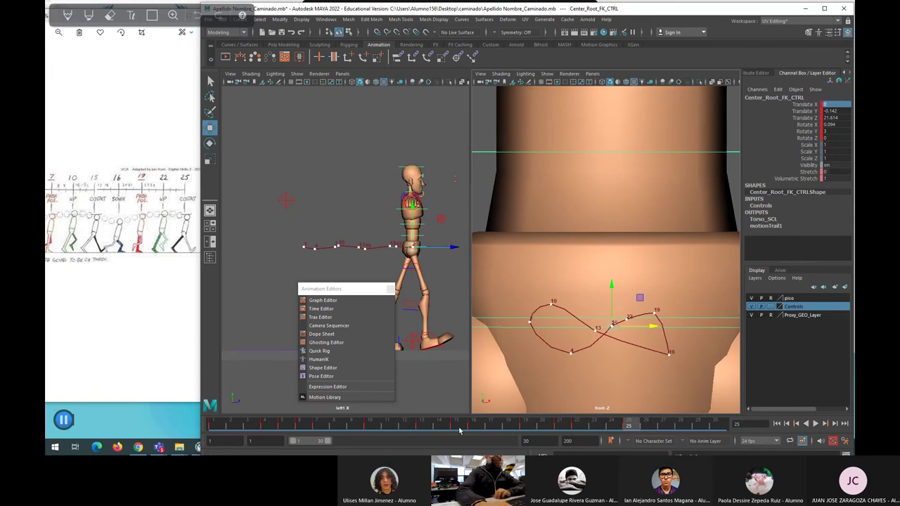
# Step: Set the center root's Translate X to 0 at frame 13
pyautogui.moveTo(626, 424); pyautogui.dragTo(426, 425)
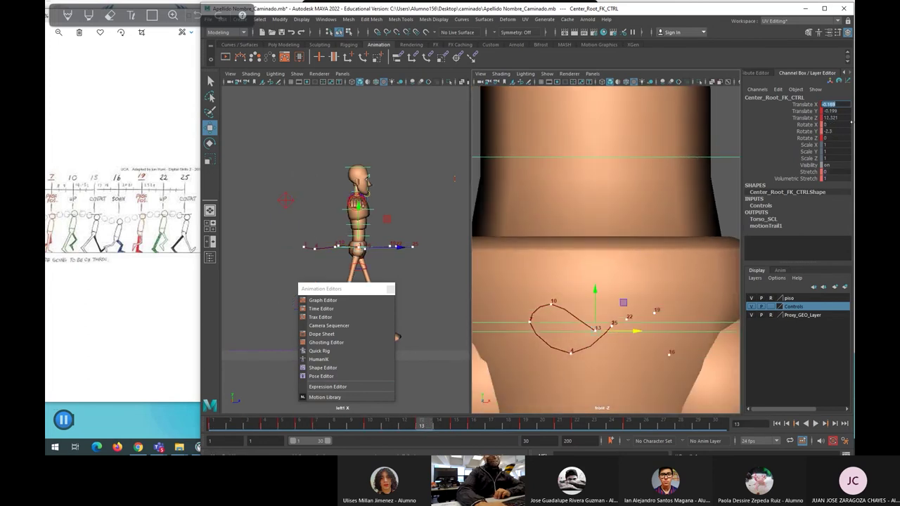
pyautogui.write('0')
pyautogui.press('Return')
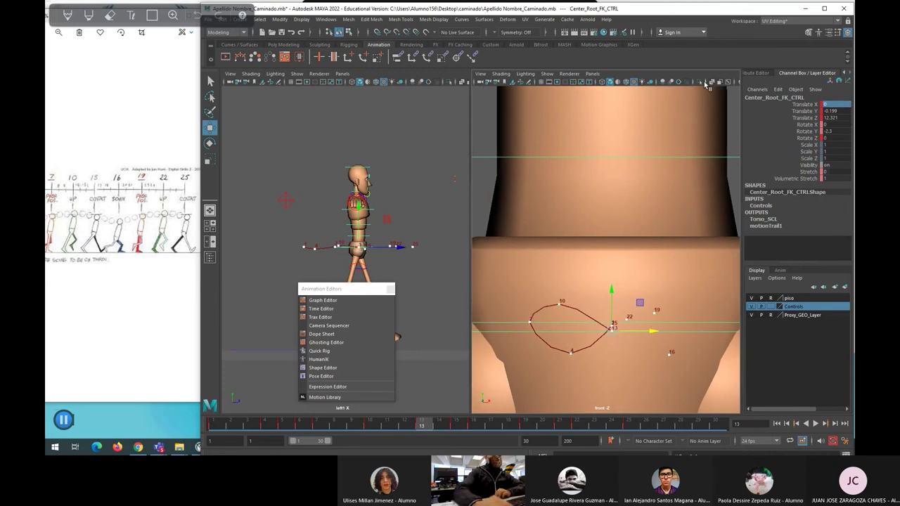
# Step: At frame 16, shift the center root inward and slightly up, to about Translate X 0.457 and Translate Y -0.441
pyautogui.hotkey('alt', 'v')
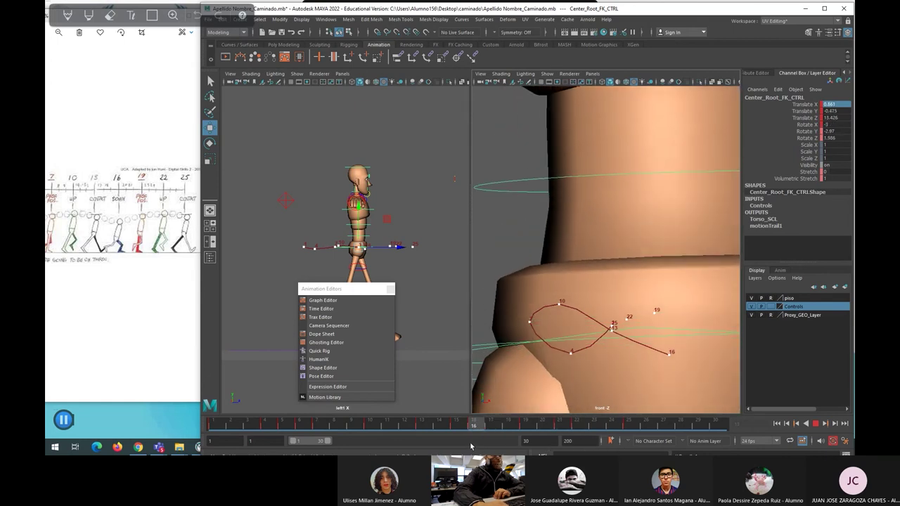
pyautogui.hotkey('alt', 'v')
pyautogui.scroll(-10, 659, 324)
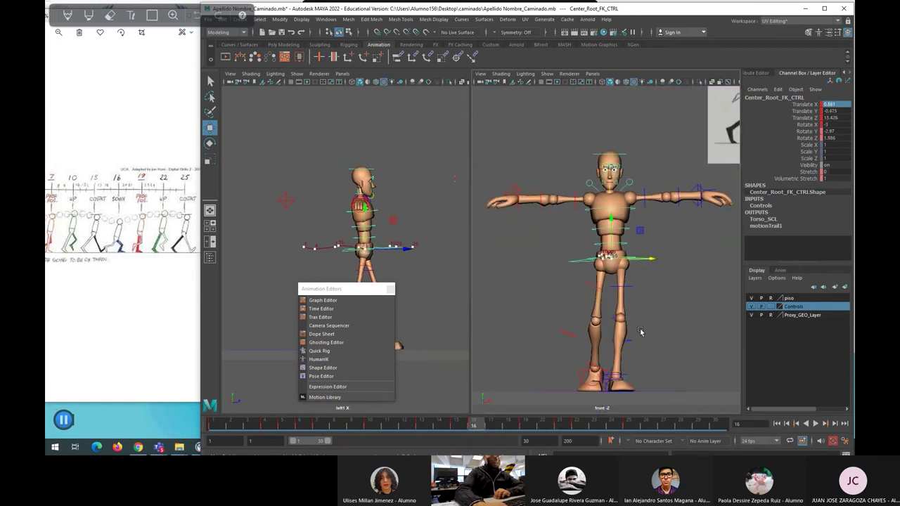
pyautogui.scroll(8, 646, 332)
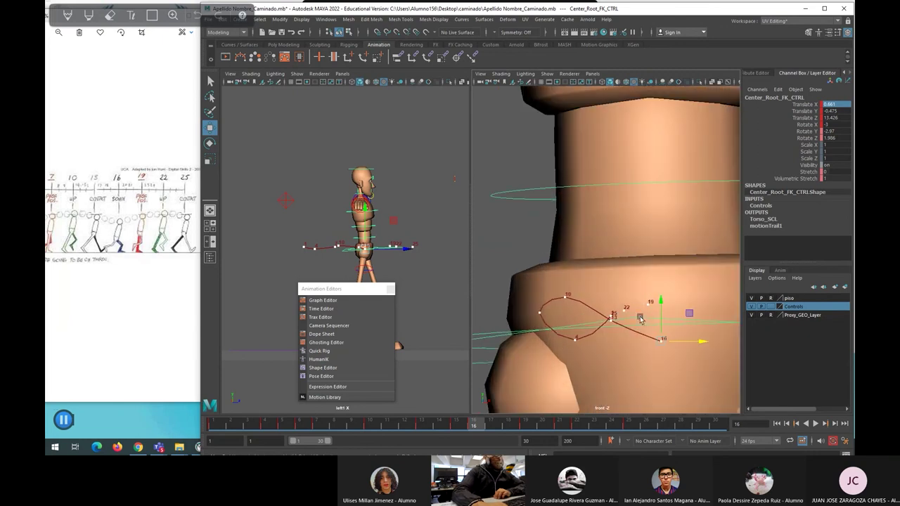
pyautogui.scroll(-8, 675, 342)
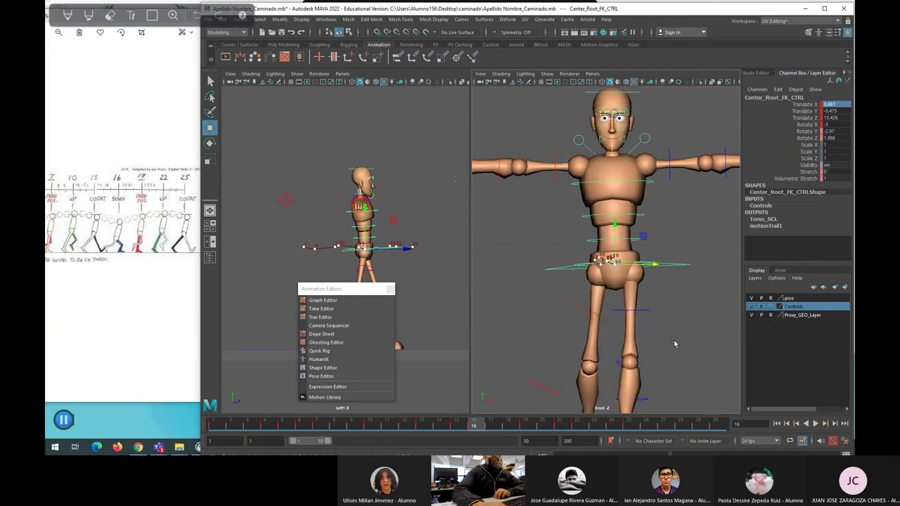
pyautogui.moveTo(644, 269); pyautogui.dragTo(615, 246)
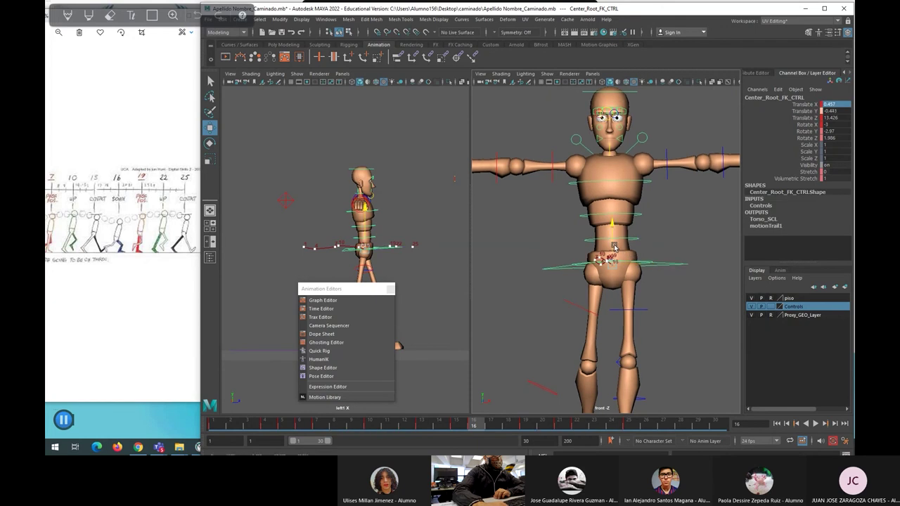
pyautogui.scroll(8, 606, 274)
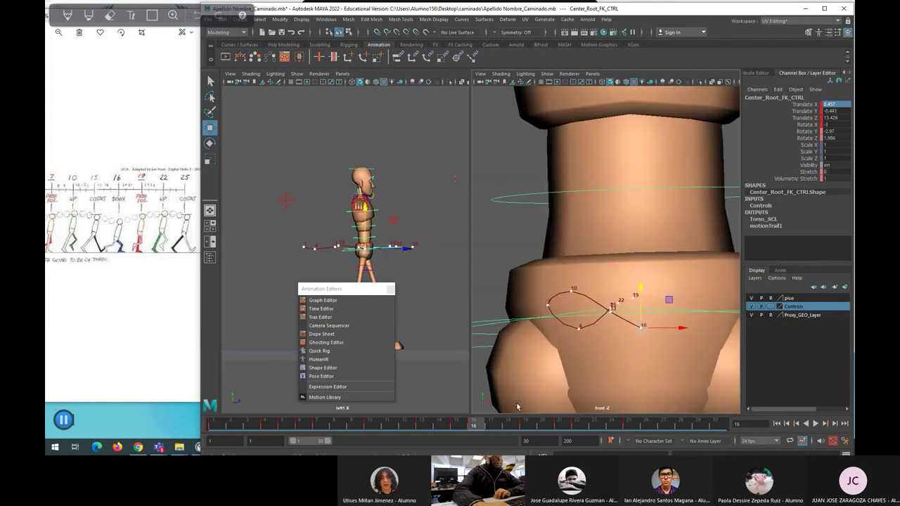
# Step: Compare with the frame 7 pose, and at frame 22 shift the center root sideways to about Translate X 0.826
pyautogui.moveTo(481, 424); pyautogui.dragTo(316, 417)
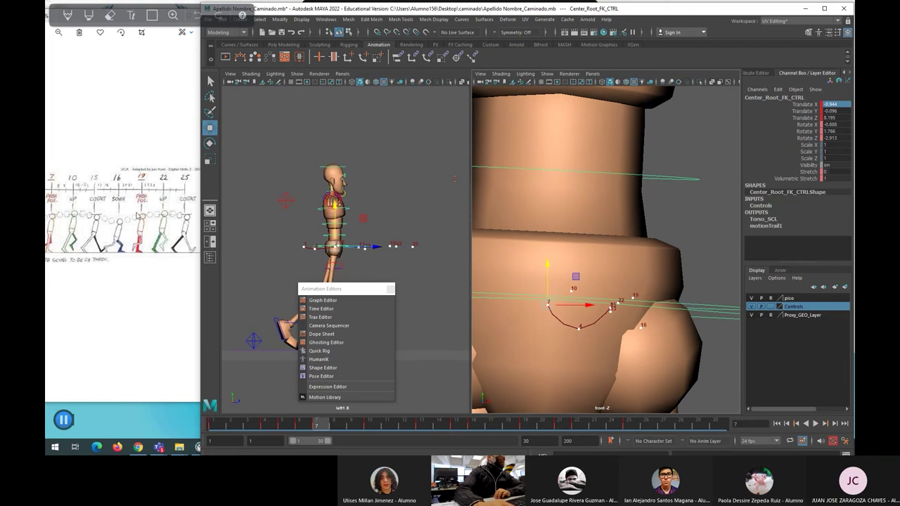
pyautogui.moveTo(319, 421); pyautogui.dragTo(571, 434)
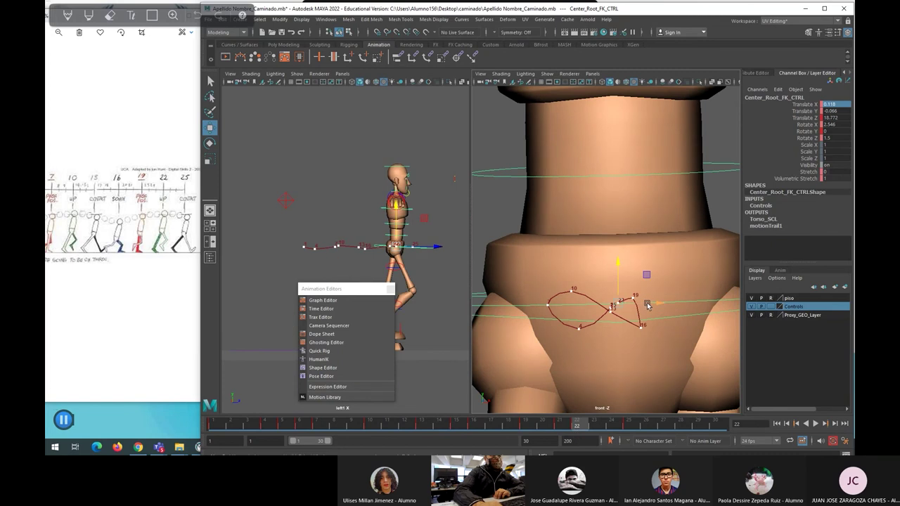
pyautogui.scroll(-10, 623, 320)
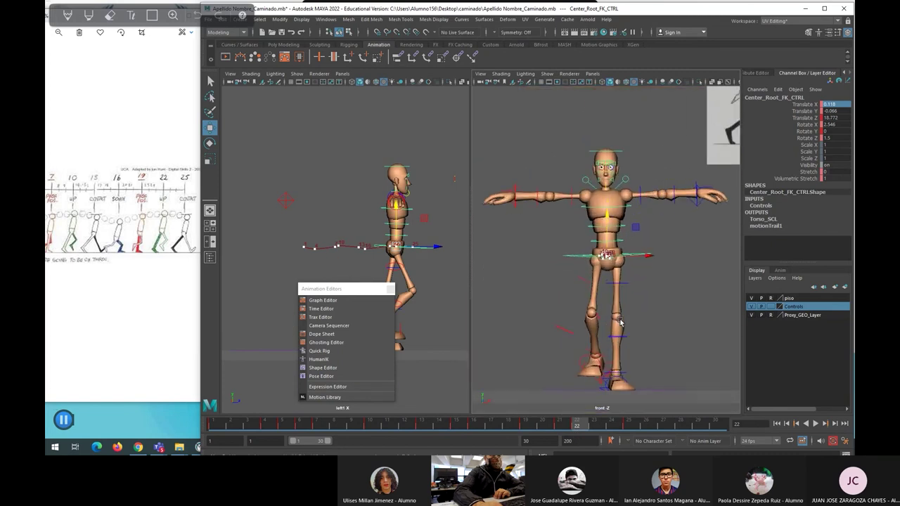
pyautogui.scroll(2, 619, 322)
pyautogui.moveTo(645, 263); pyautogui.dragTo(648, 260)
pyautogui.scroll(-3, 622, 323)
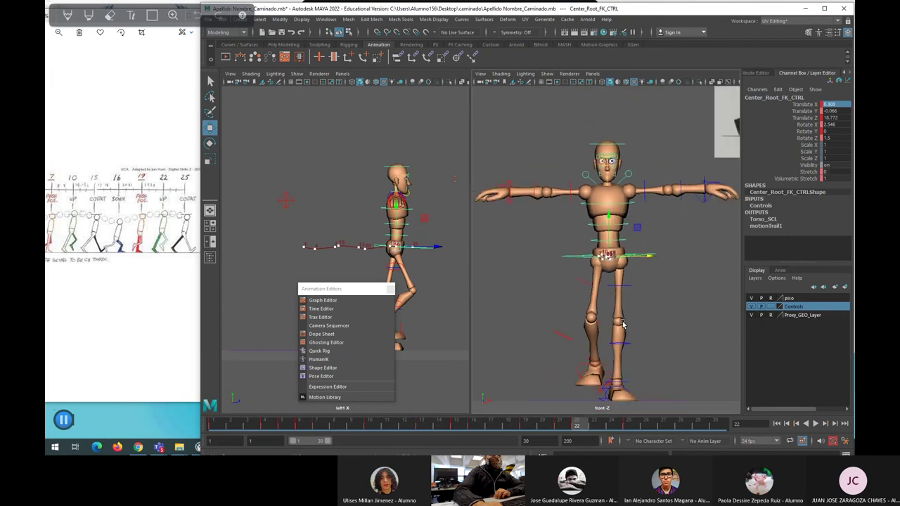
pyautogui.moveTo(647, 258); pyautogui.dragTo(653, 257)
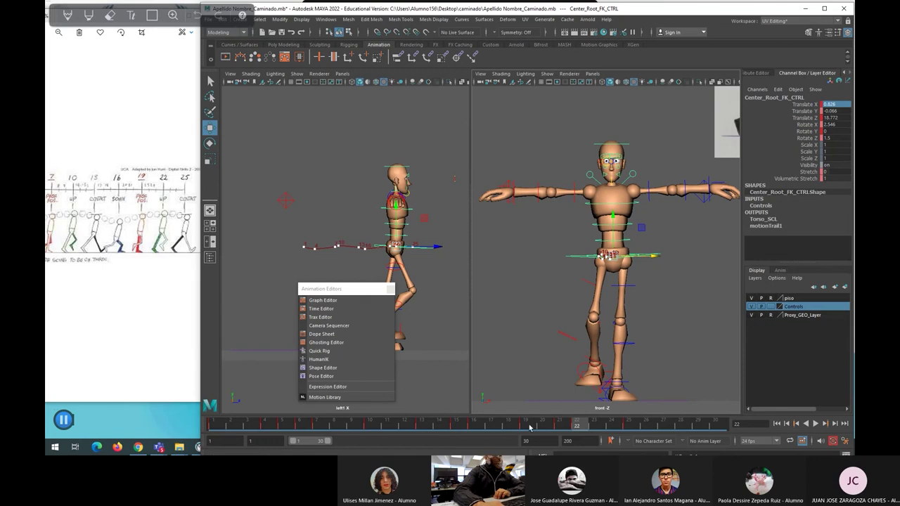
# Step: Scrub the walk between frames 13 and 25 in the front view and examine the reshaped hip trail up close
pyautogui.hotkey('alt', 'v')
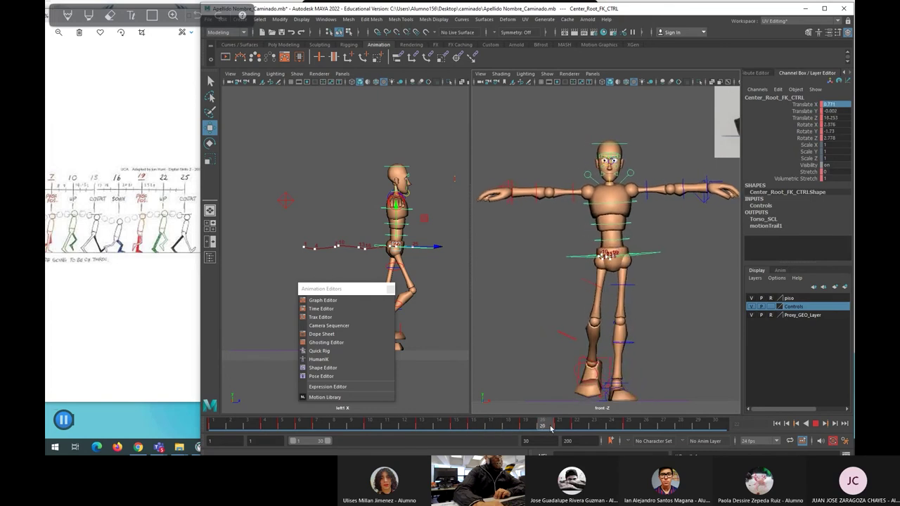
pyautogui.hotkey('alt', 'v')
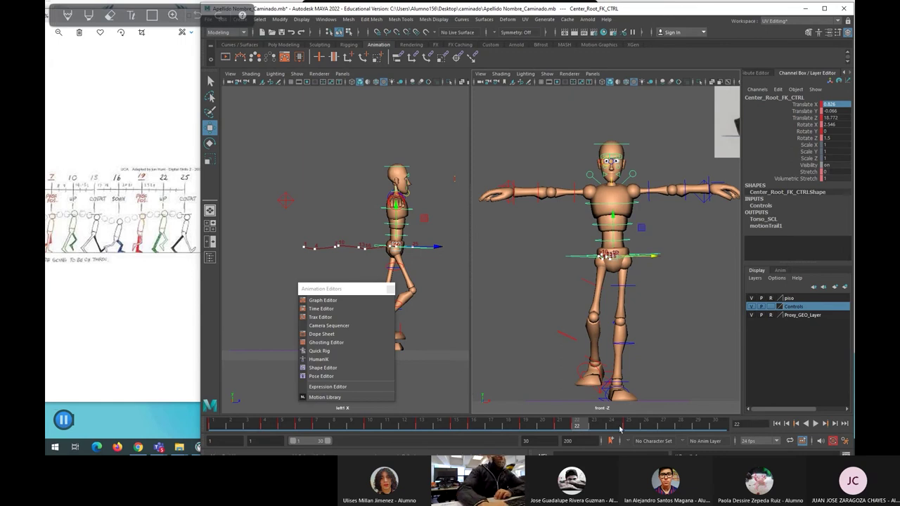
pyautogui.hotkey('alt', 'v')
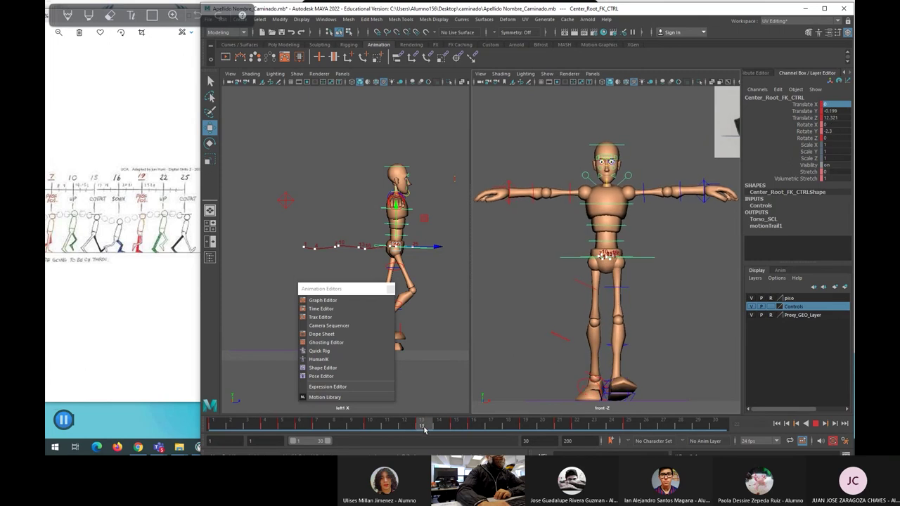
pyautogui.click(424, 427)
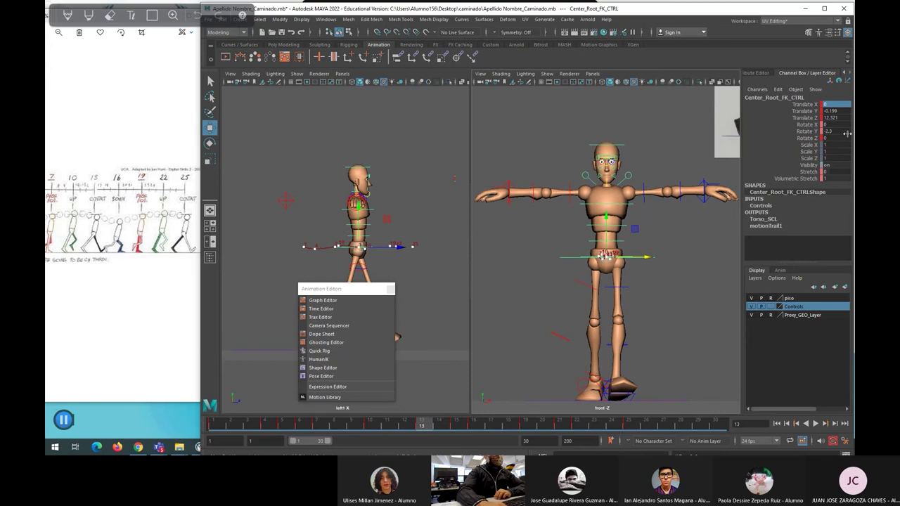
pyautogui.moveTo(445, 424); pyautogui.dragTo(579, 421)
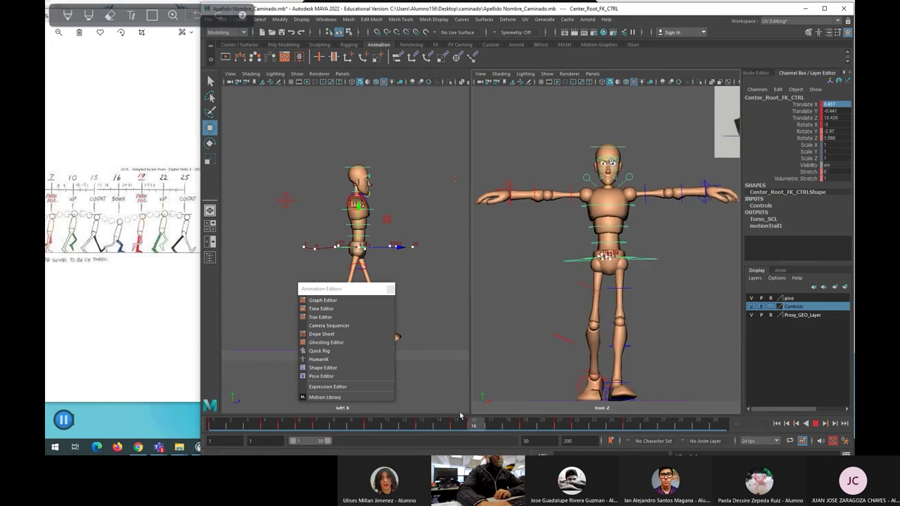
pyautogui.hotkey('alt', 'v')
pyautogui.keyDown('alt'); pyautogui.moveTo(606, 260); pyautogui.dragTo(654, 309, button='right'); pyautogui.keyUp('alt')
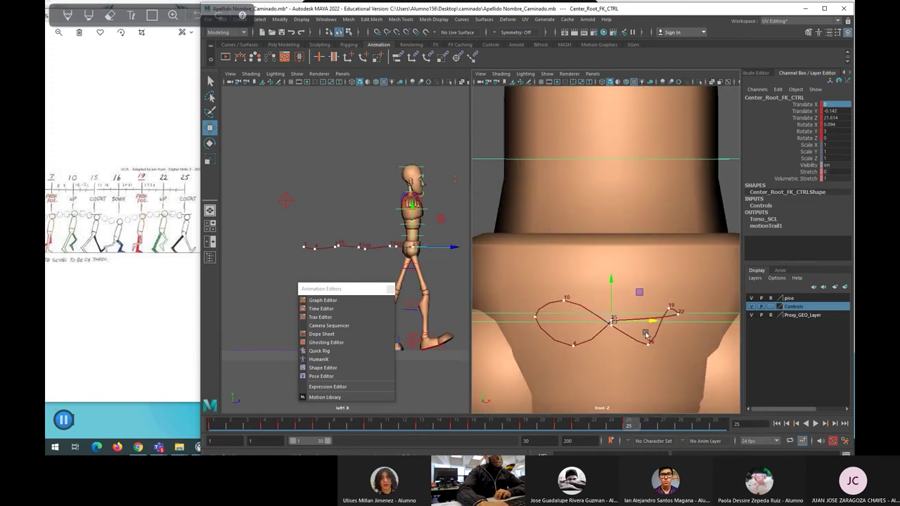
pyautogui.scroll(-3, 647, 335)
pyautogui.scroll(5, 648, 334)
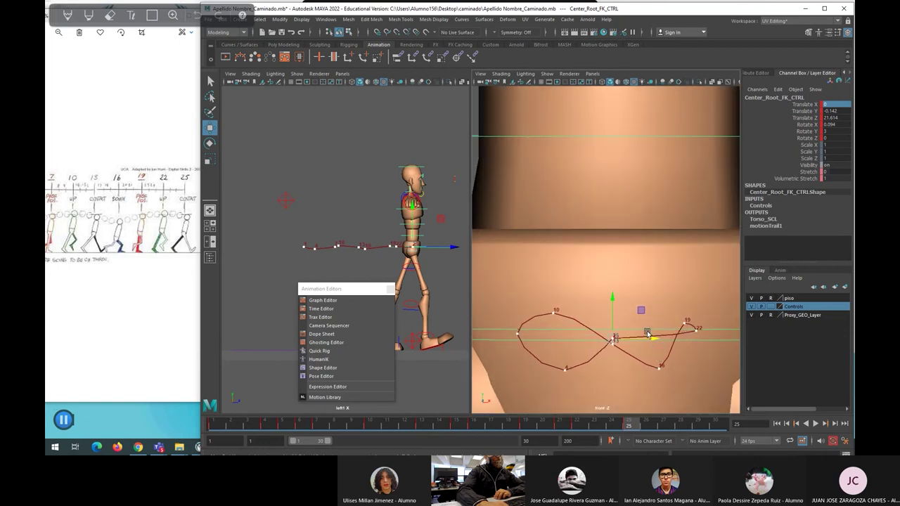
# Step: Try a Translate X of 0 on the center root at frame 16, compare the hip trail, and undo it
pyautogui.hotkey('alt', 'v')
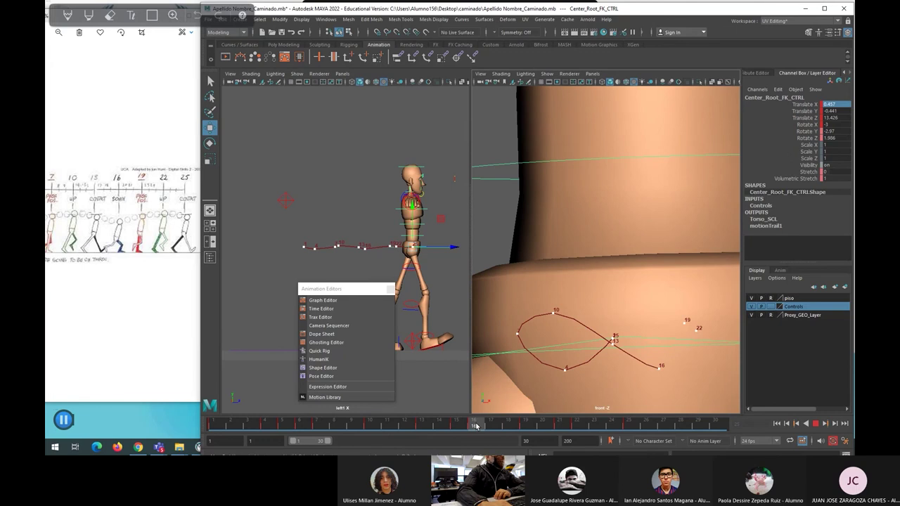
pyautogui.click(476, 427)
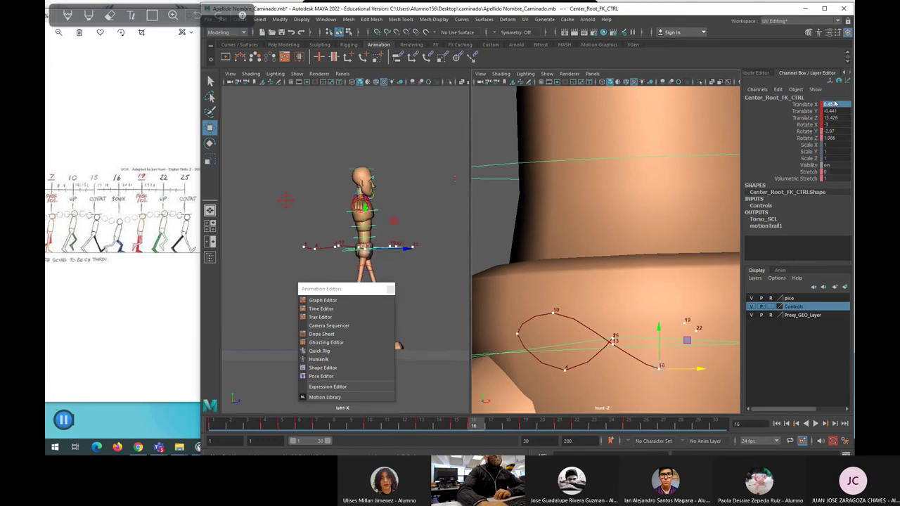
pyautogui.scroll(-13, 650, 228)
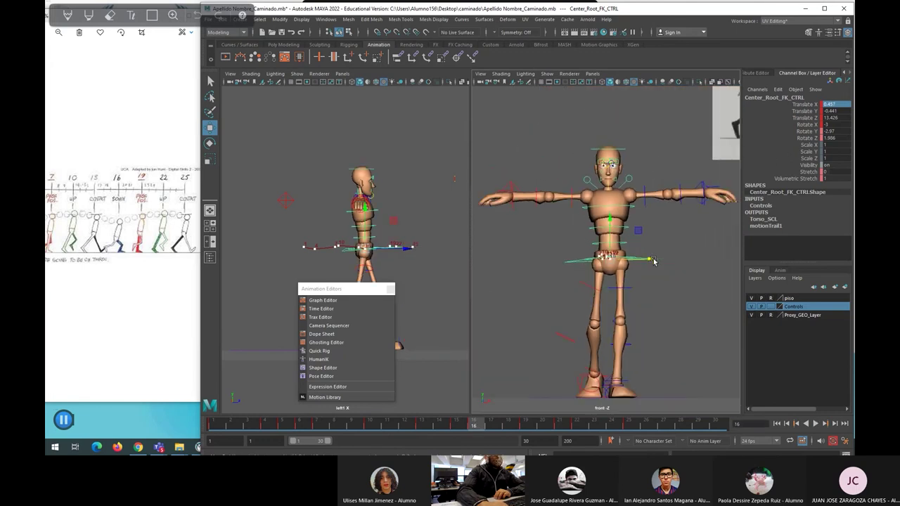
pyautogui.scroll(1, 653, 262)
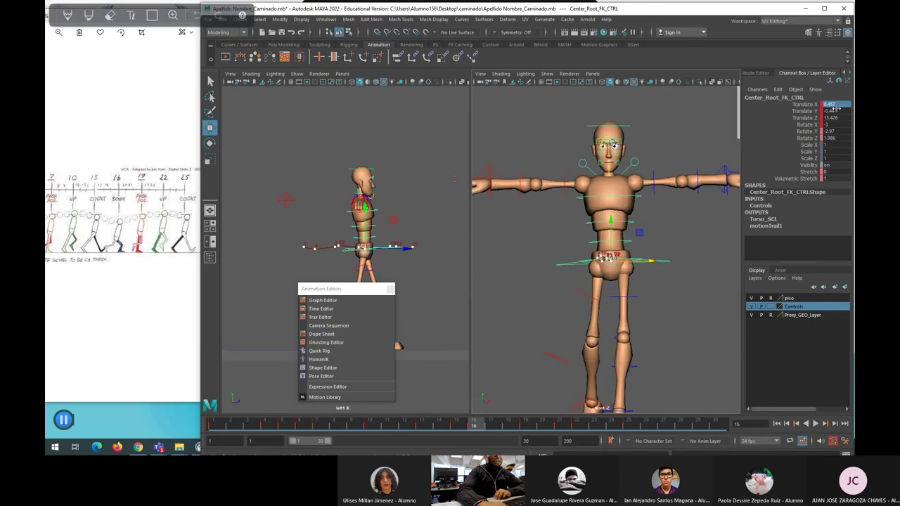
pyautogui.write('0')
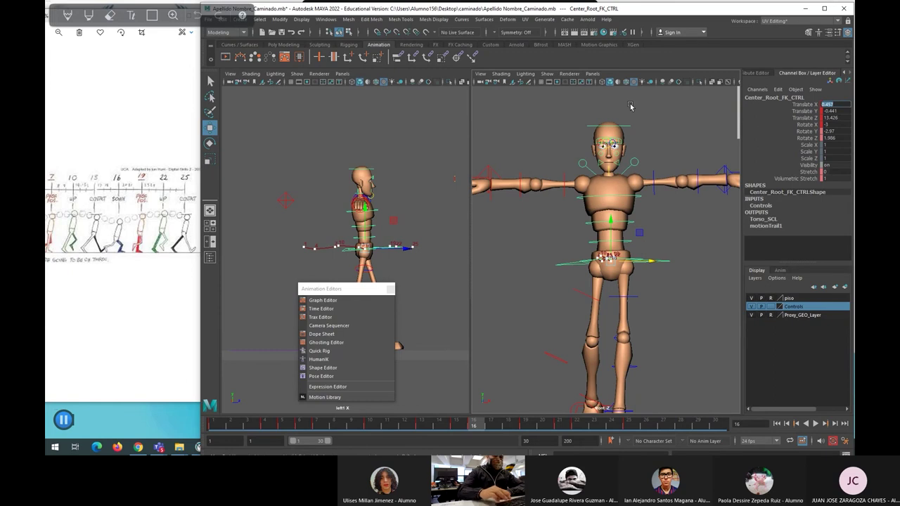
pyautogui.press('Return')
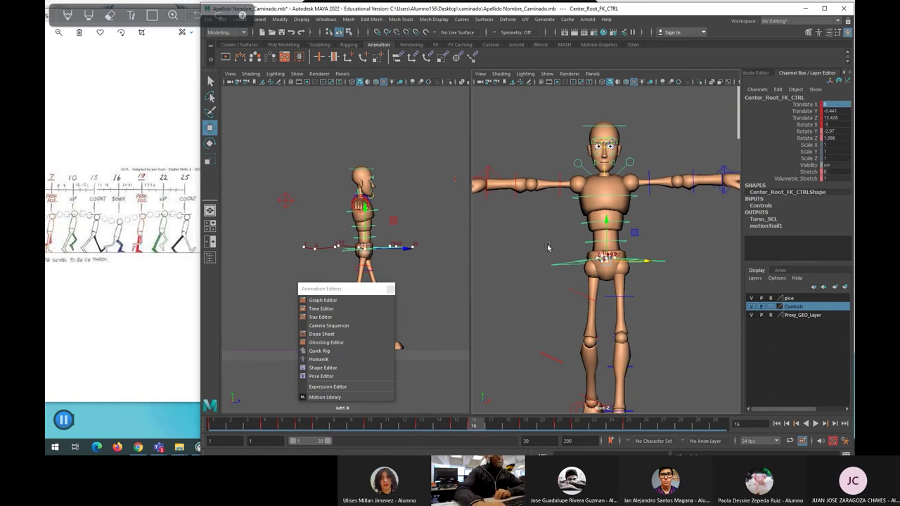
pyautogui.scroll(5, 610, 294)
pyautogui.scroll(1, 615, 307)
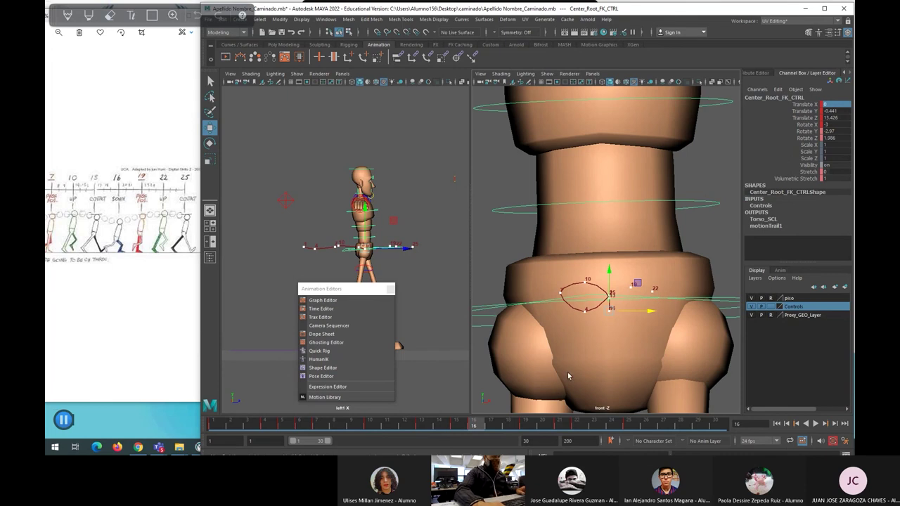
pyautogui.hotkey('ctrl', 'z')
# Step: At frame 19, lower the center root to about Translate Y -0.222 while keeping its Translate X at 0.711
pyautogui.moveTo(484, 425); pyautogui.dragTo(524, 425)
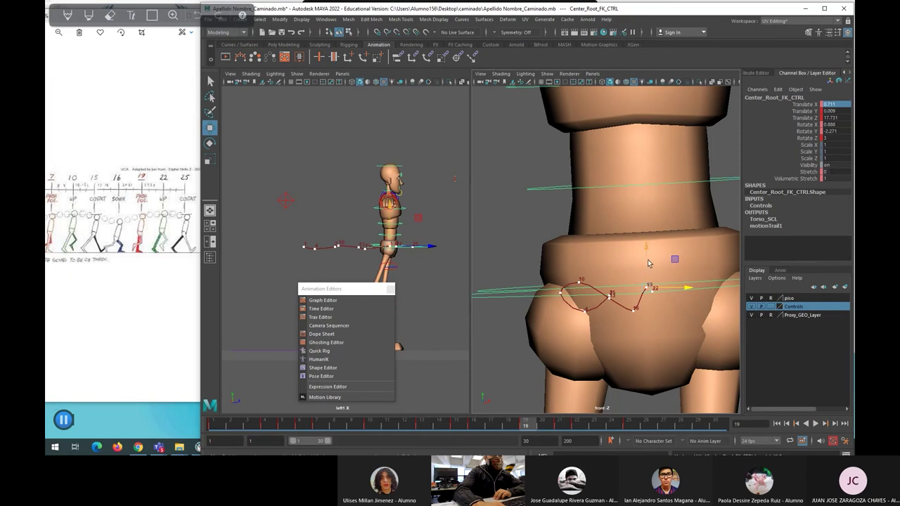
pyautogui.scroll(-8, 630, 329)
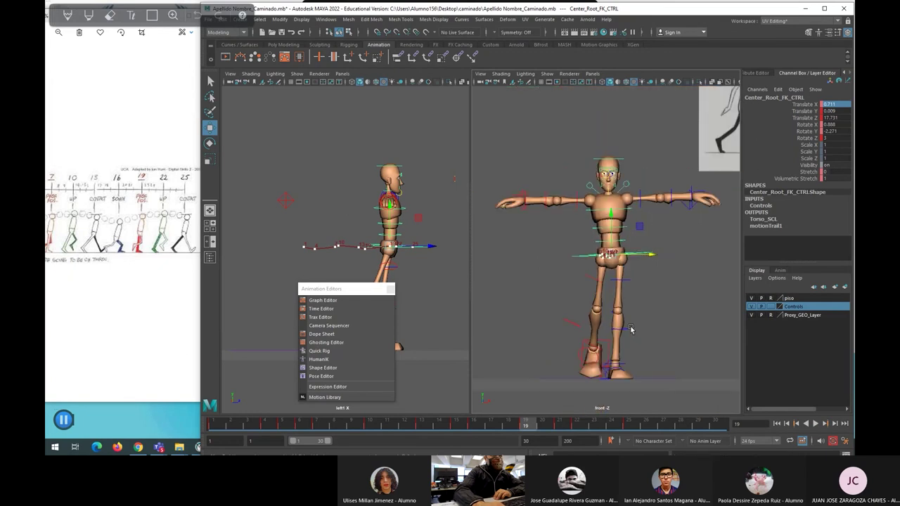
pyautogui.scroll(3, 631, 330)
pyautogui.scroll(-2, 632, 337)
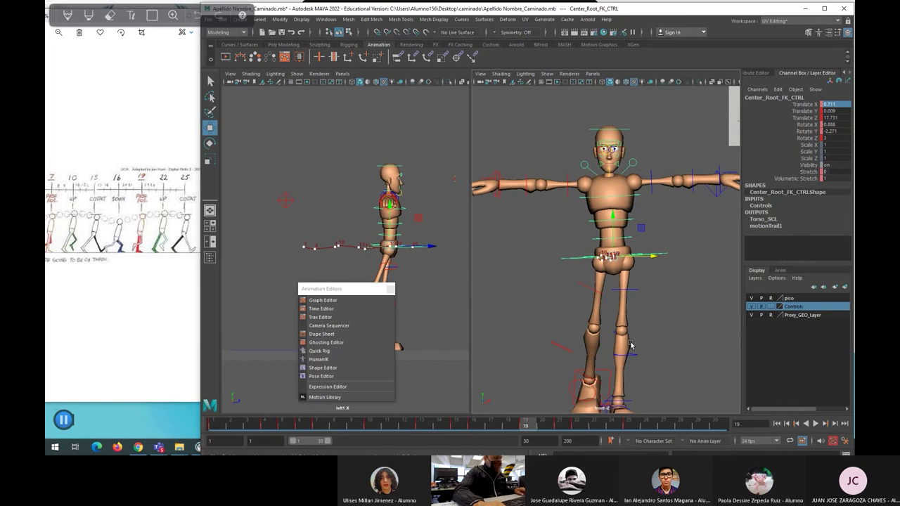
pyautogui.scroll(4, 631, 344)
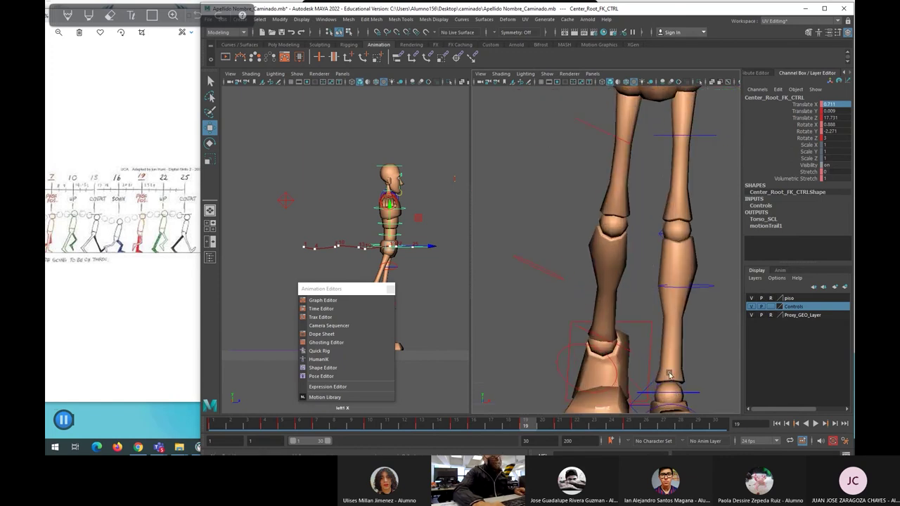
pyautogui.scroll(-4, 669, 375)
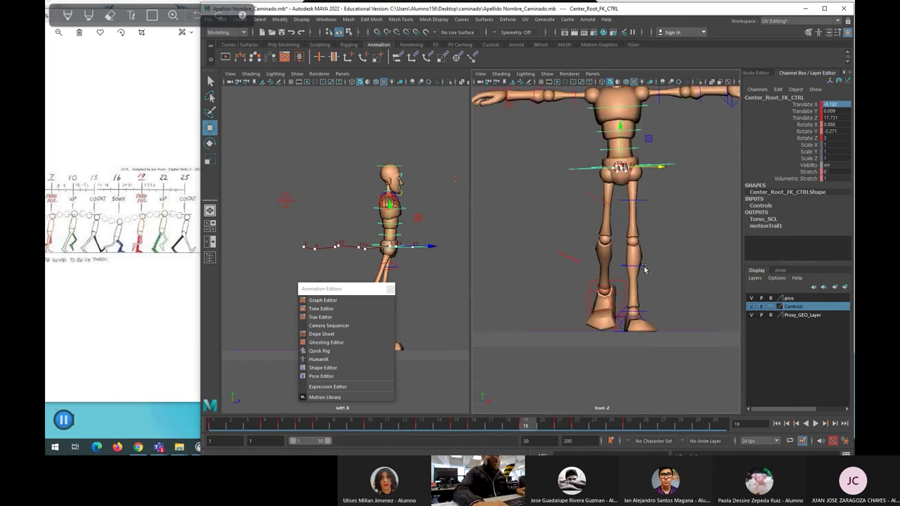
pyautogui.hotkey('ctrl', 'z')
pyautogui.moveTo(630, 143); pyautogui.dragTo(631, 145)
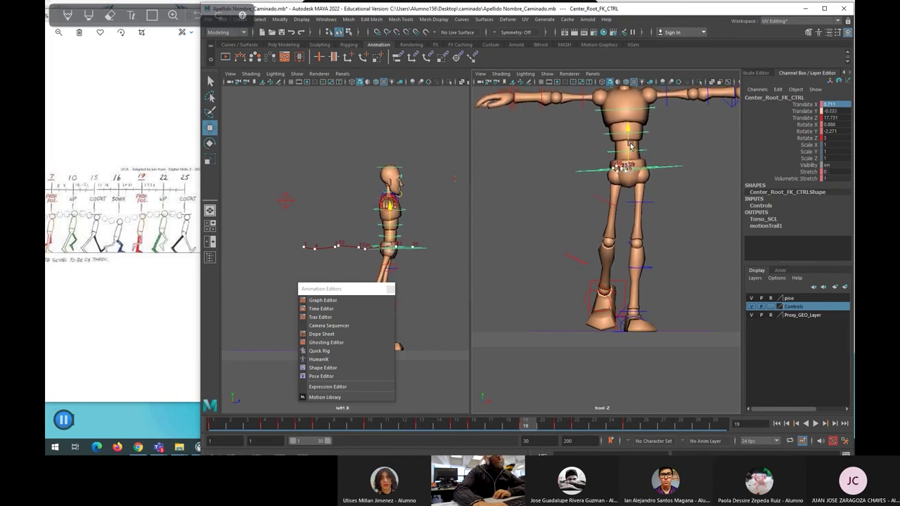
pyautogui.scroll(3, 640, 174)
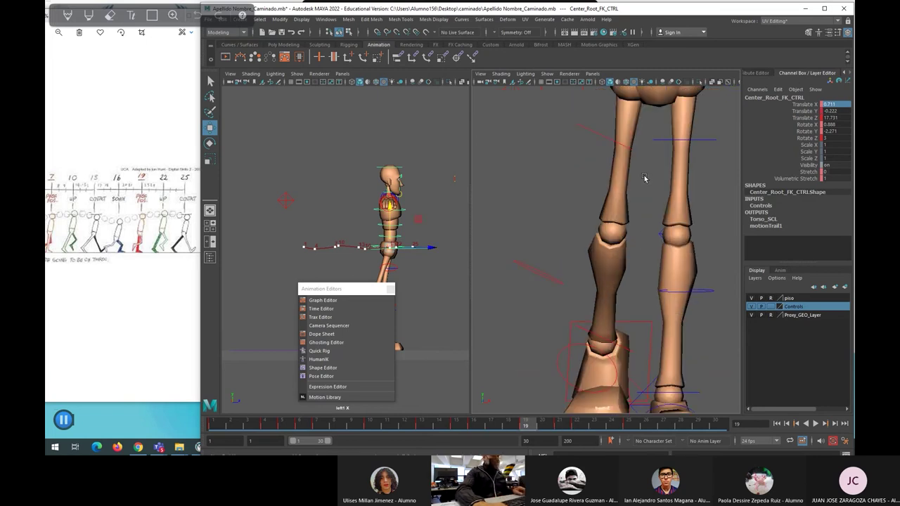
pyautogui.press('f')
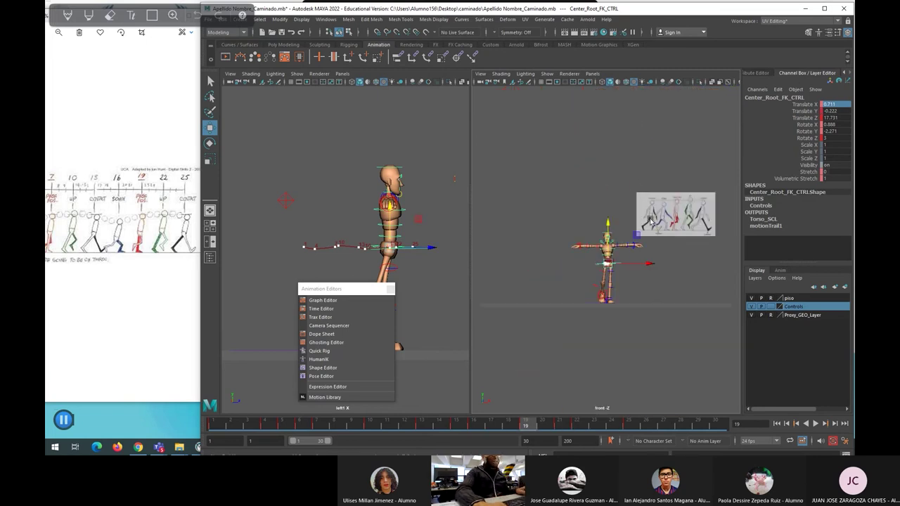
pyautogui.scroll(8, 649, 232)
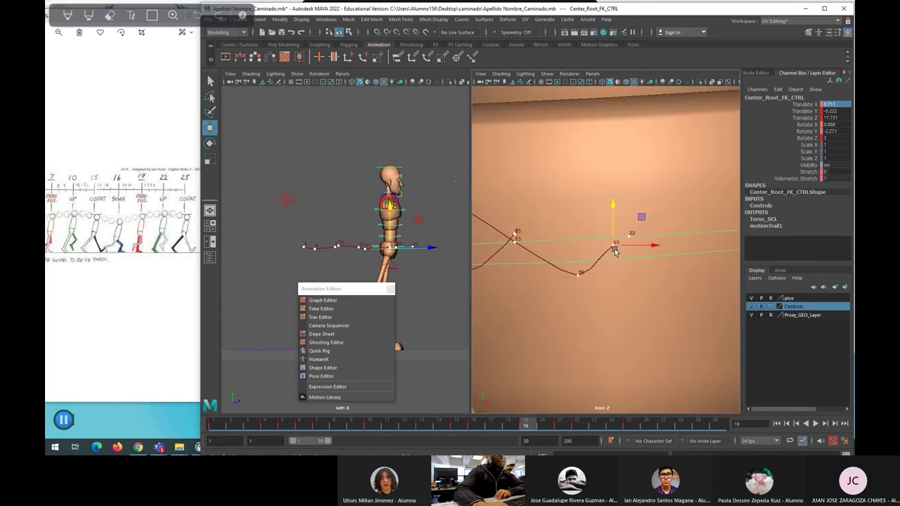
pyautogui.scroll(-5, 614, 252)
pyautogui.scroll(3, 614, 251)
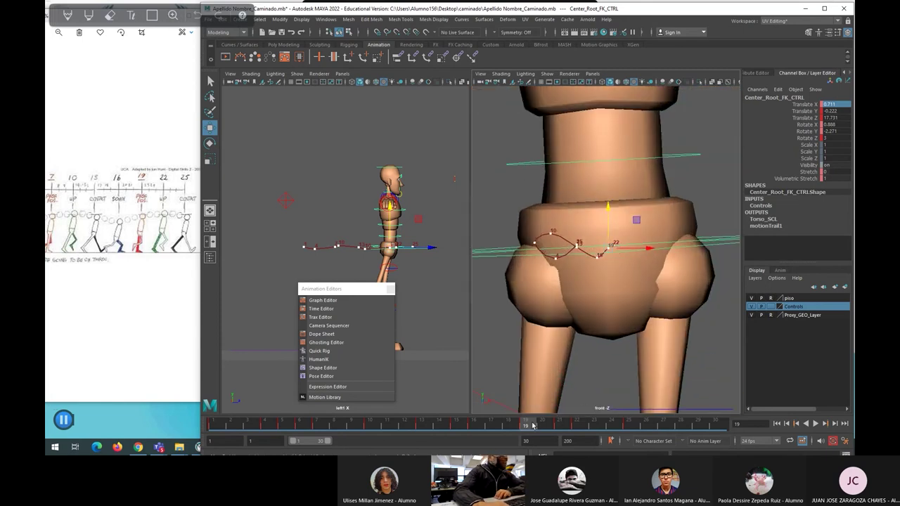
# Step: At frame 22, shift the center root sideways to about Translate X 0.945
pyautogui.moveTo(526, 427); pyautogui.dragTo(578, 422)
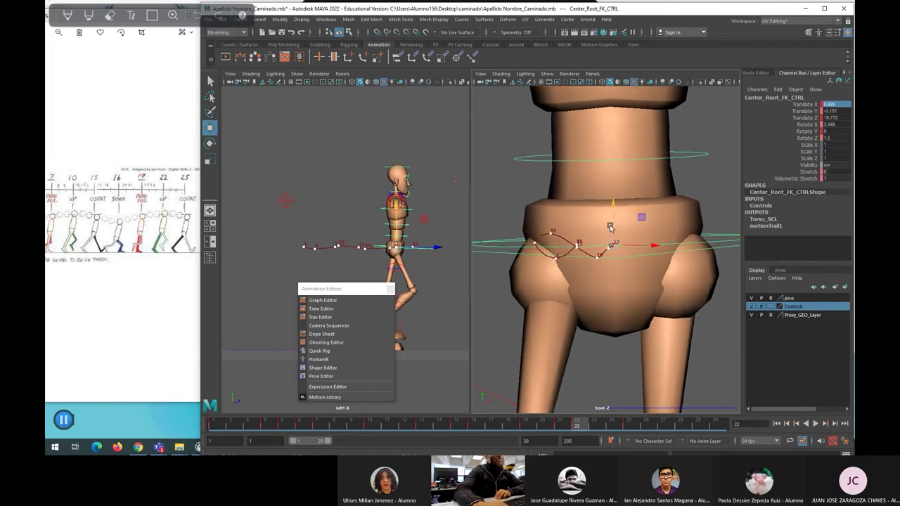
pyautogui.scroll(-5, 616, 253)
pyautogui.moveTo(607, 217); pyautogui.dragTo(607, 219)
pyautogui.hotkey('ctrl', 'z')
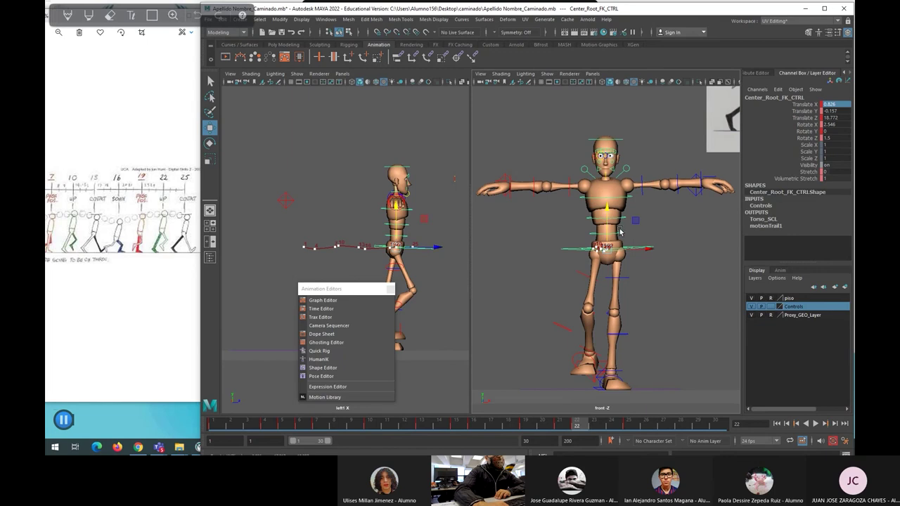
pyautogui.moveTo(630, 249); pyautogui.dragTo(633, 249)
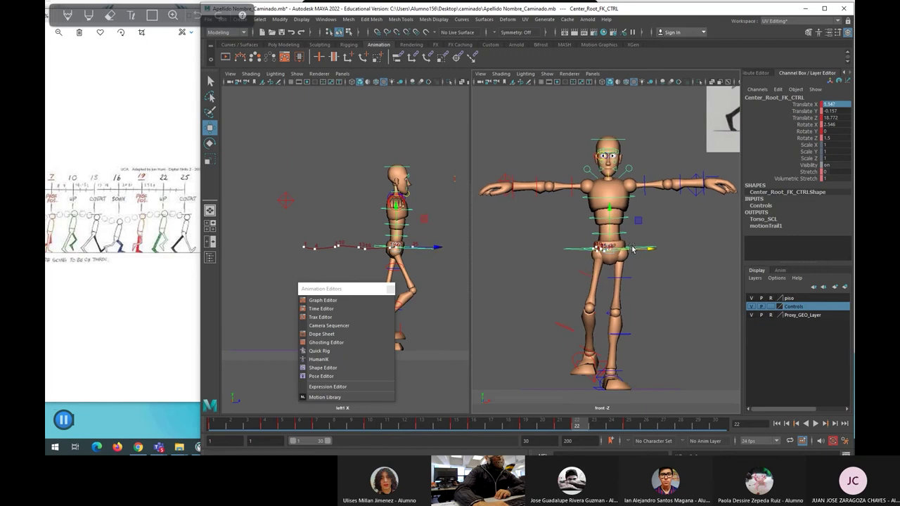
pyautogui.scroll(5, 613, 253)
pyautogui.scroll(3, 614, 253)
pyautogui.scroll(-6, 634, 259)
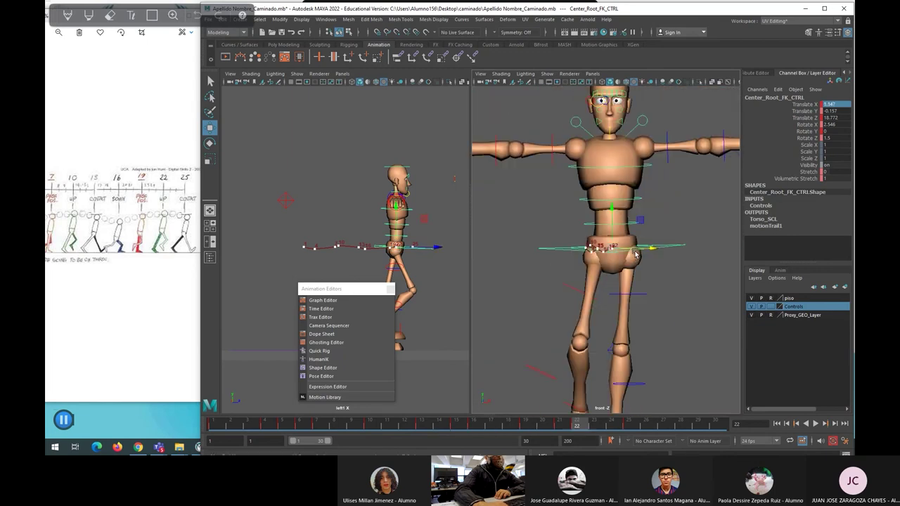
pyautogui.hotkey('ctrl', 'z')
pyautogui.scroll(5, 620, 255)
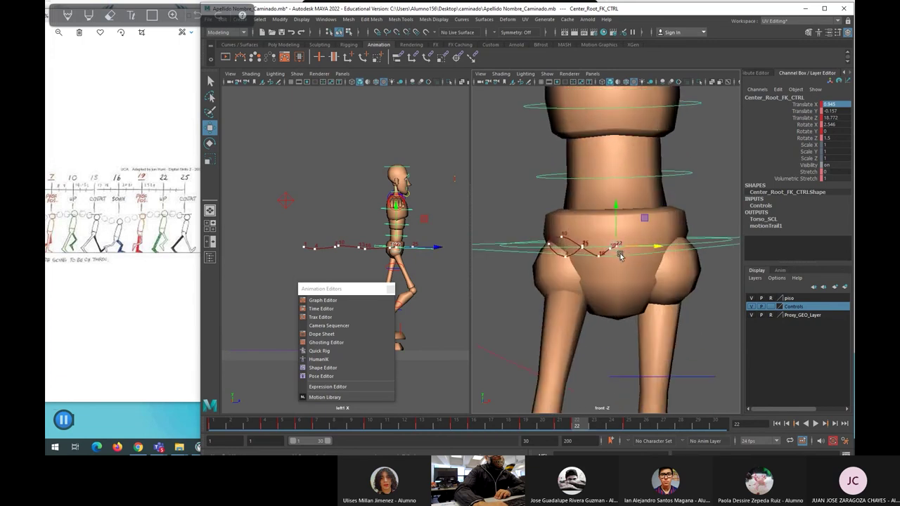
pyautogui.click(658, 240)
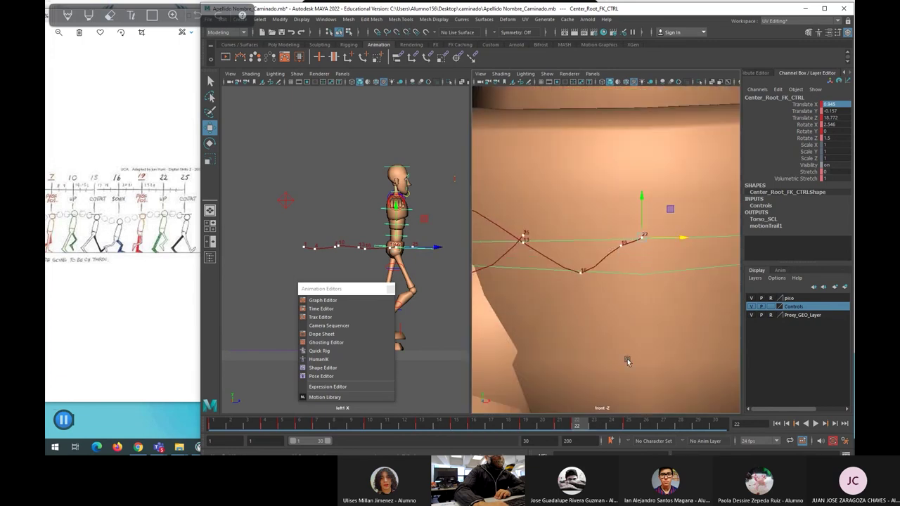
# Step: At frame 19, move the center root to about Translate X 0.79 and Translate Y -0.246, with the Animation Editors window moved aside
pyautogui.click(534, 426)
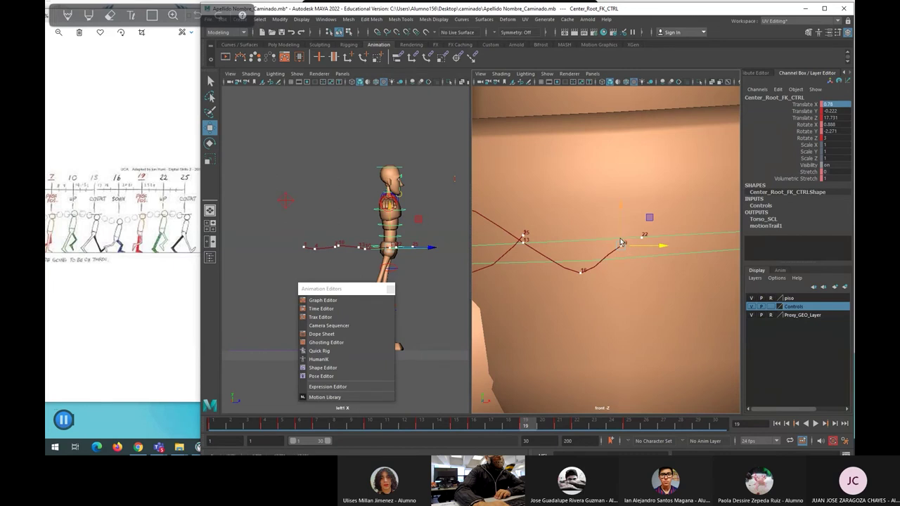
pyautogui.moveTo(368, 290); pyautogui.dragTo(304, 328)
pyautogui.moveTo(622, 214); pyautogui.dragTo(622, 225)
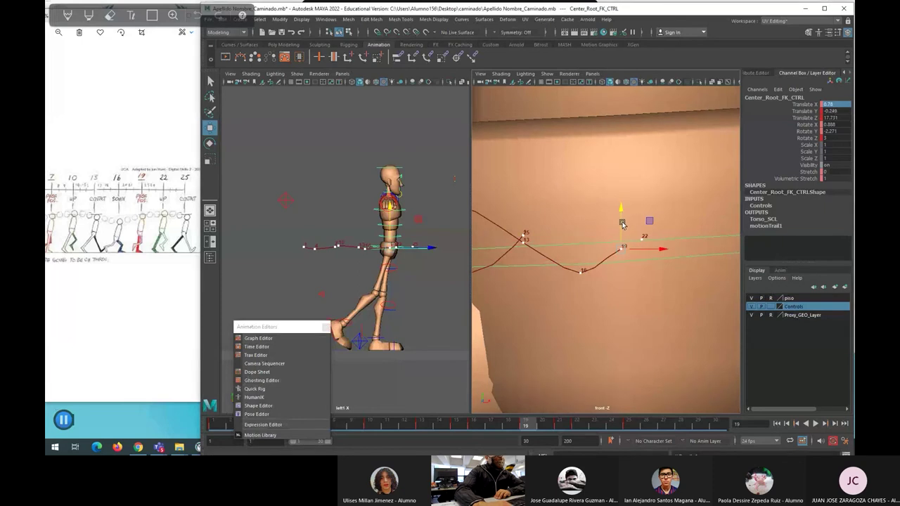
pyautogui.click(620, 254)
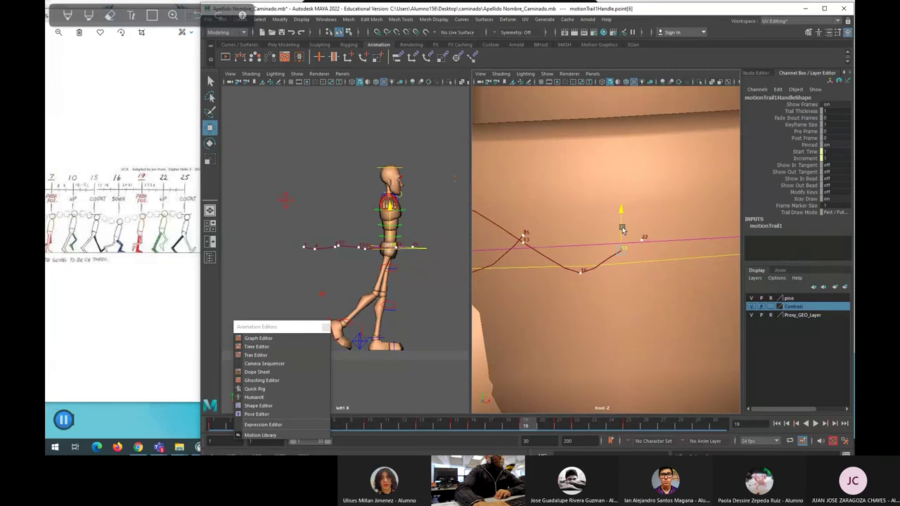
# Step: Play the walk, scrub from frame 19 to frame 25, and examine the hip trail in the front view
pyautogui.scroll(-10, 613, 343)
pyautogui.scroll(9, 609, 350)
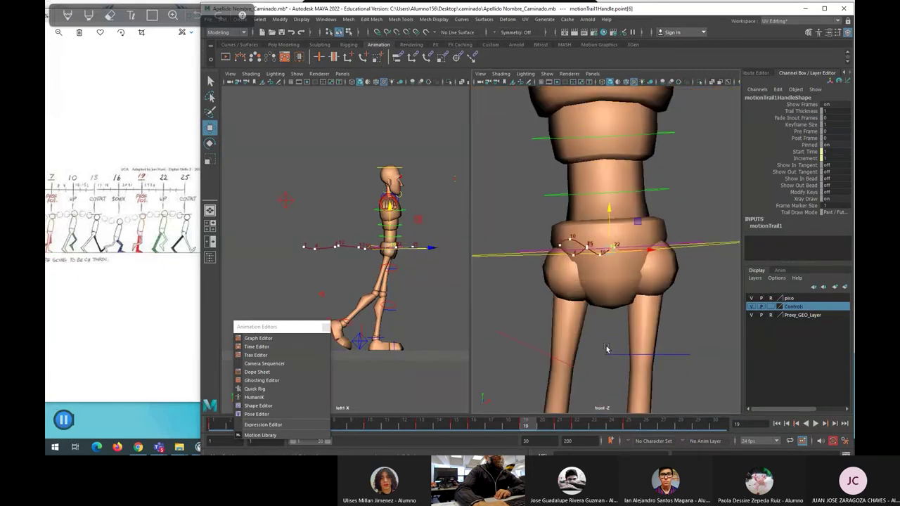
pyautogui.scroll(-3, 610, 344)
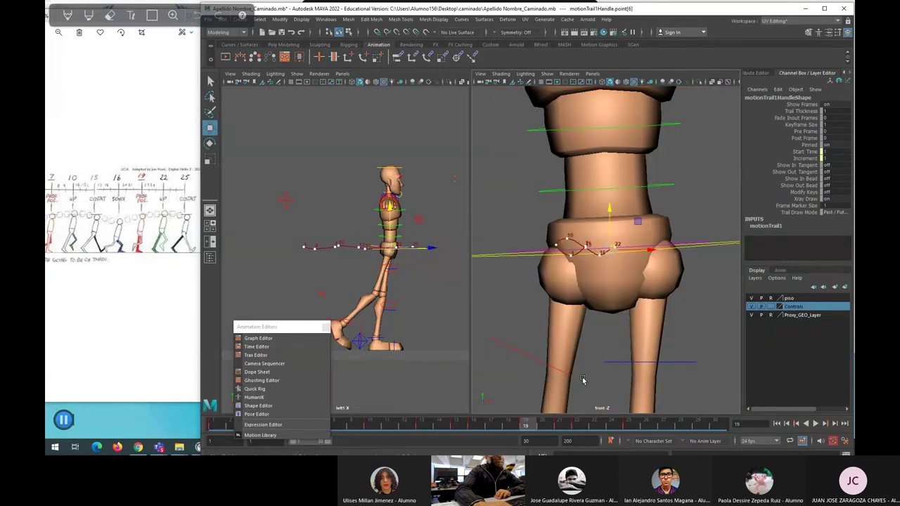
pyautogui.hotkey('alt', 'v')
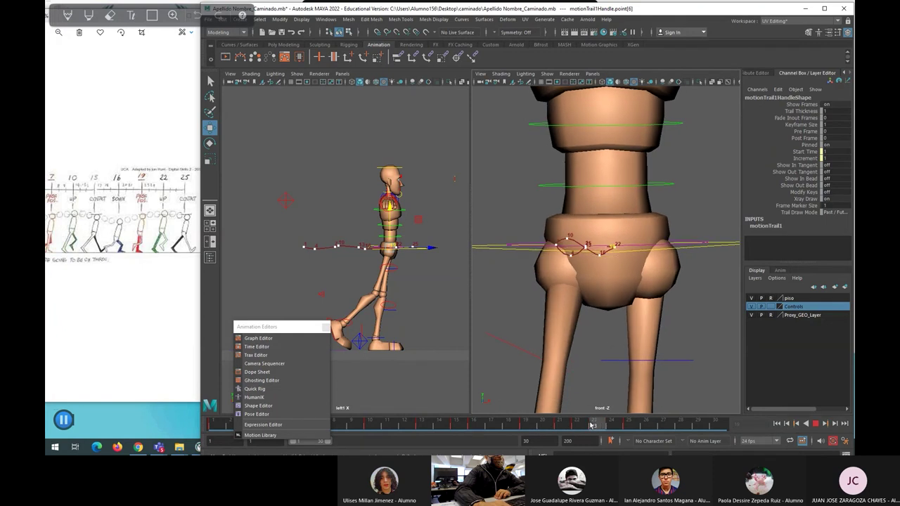
pyautogui.moveTo(535, 426); pyautogui.dragTo(626, 432)
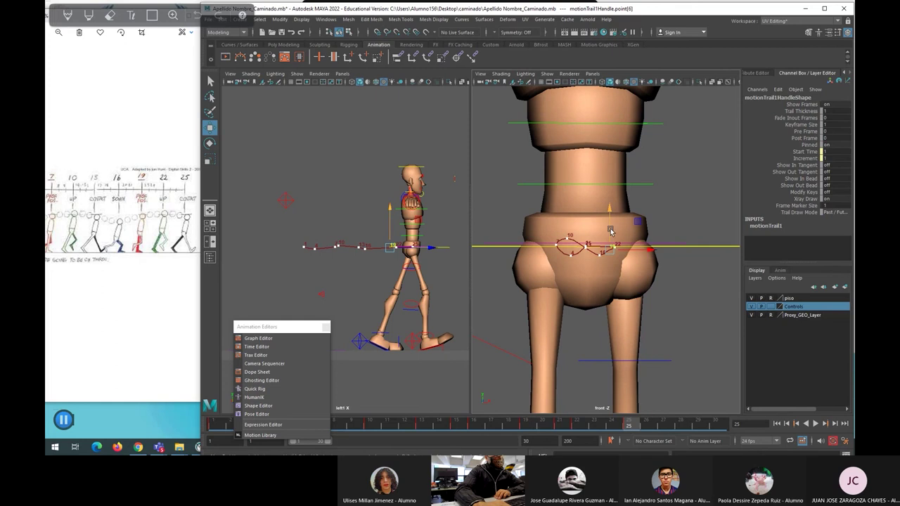
pyautogui.moveTo(610, 233)
pyautogui.mouseDown()
pyautogui.moveTo(608, 225)
pyautogui.moveTo(611, 232)
pyautogui.mouseUp()
pyautogui.click(655, 306)
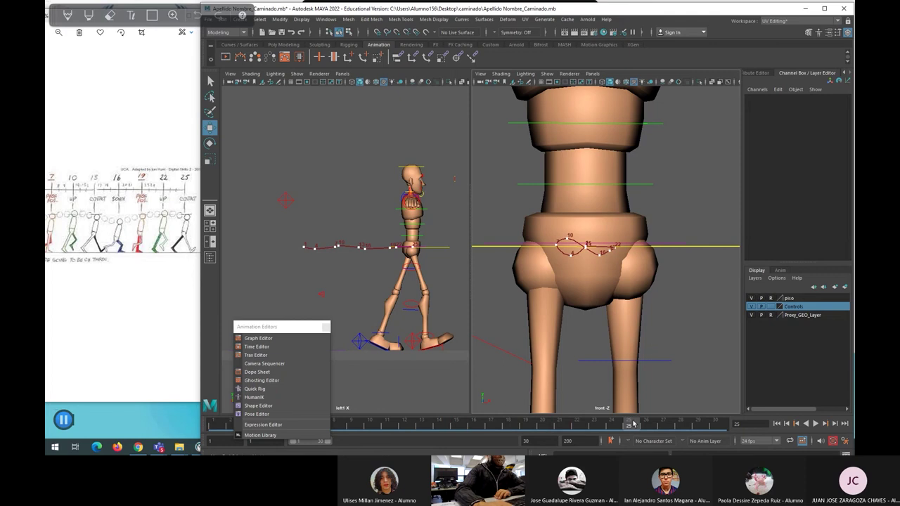
# Step: Select the center root at frame 25, try a Translate Y of 0, and lower it back to about -0.143
pyautogui.click(697, 246)
pyautogui.scroll(5, 609, 253)
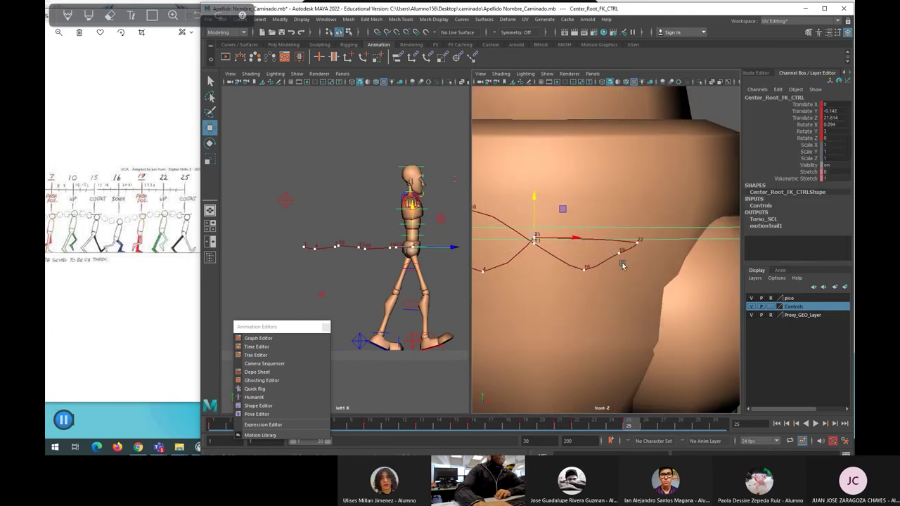
pyautogui.moveTo(537, 207)
pyautogui.mouseDown()
pyautogui.moveTo(537, 193)
pyautogui.moveTo(539, 200)
pyautogui.mouseUp()
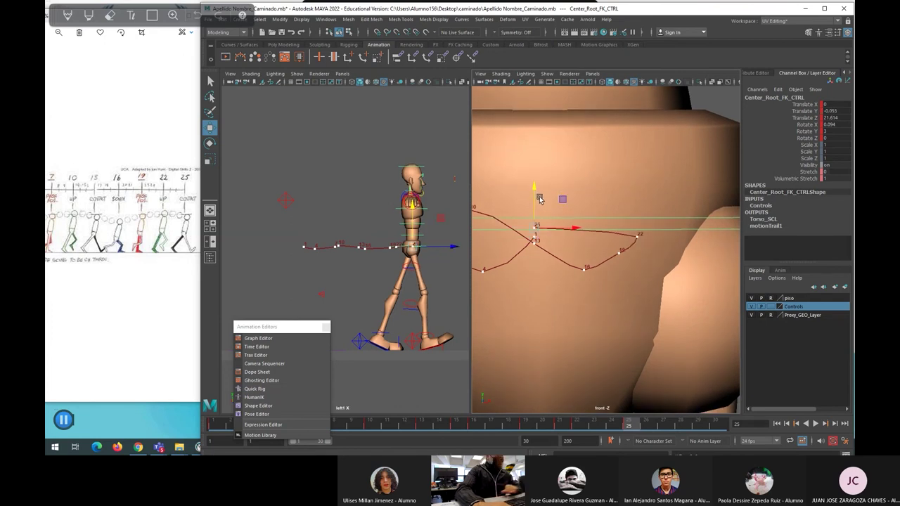
pyautogui.hotkey('ctrl', 'z')
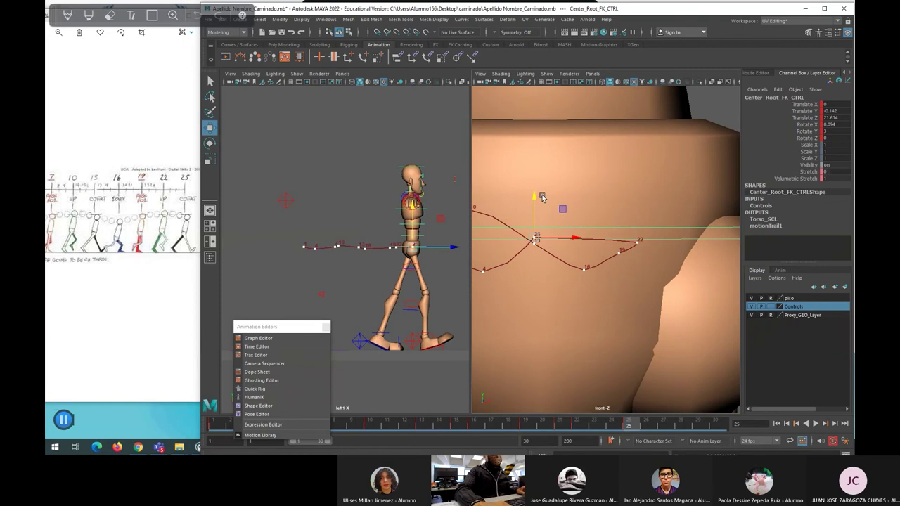
pyautogui.click(833, 110)
pyautogui.write('0')
pyautogui.press('Return')
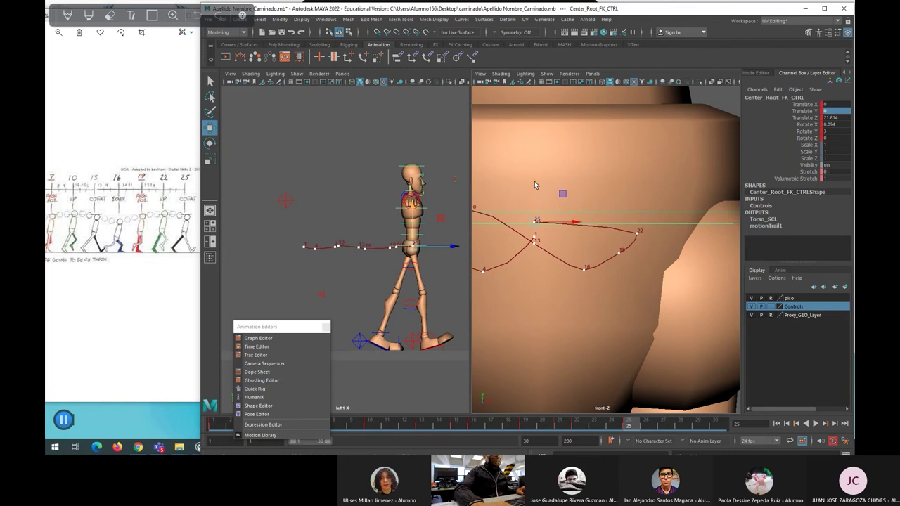
pyautogui.moveTo(534, 191); pyautogui.dragTo(538, 200)
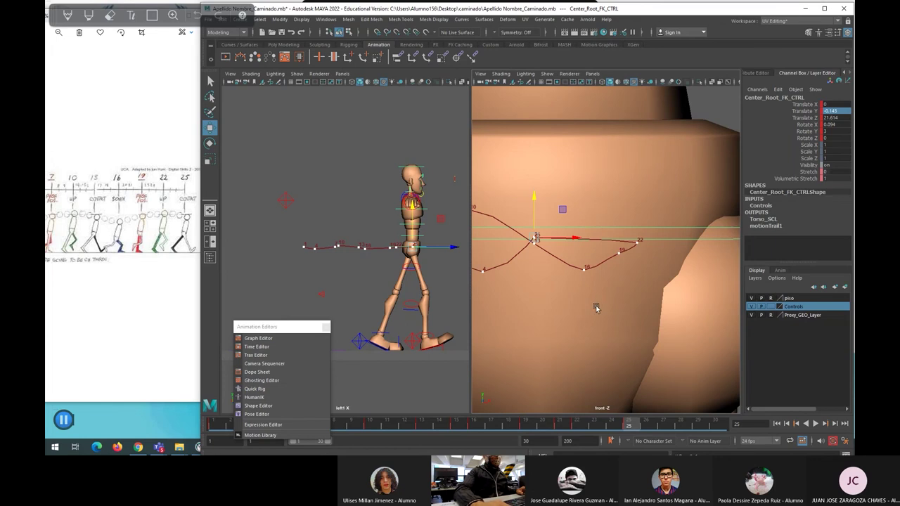
# Step: Scrub and play back the walk in the front view, examining the hip trail up close and the full body's side-to-side motion
pyautogui.moveTo(629, 426); pyautogui.dragTo(596, 427)
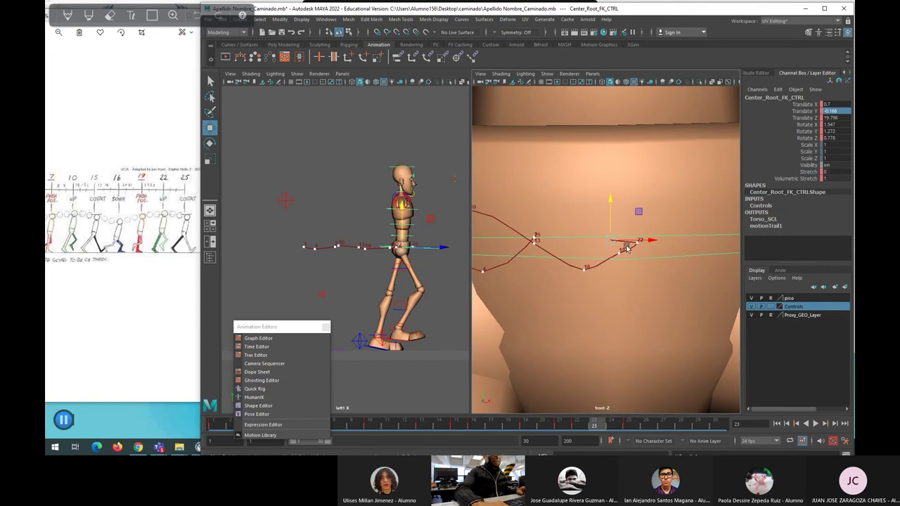
pyautogui.hotkey('alt', 'v')
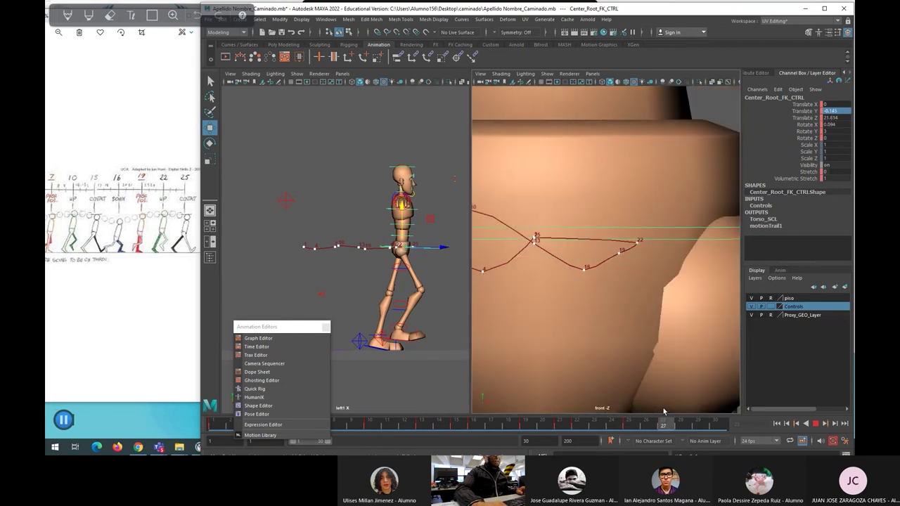
pyautogui.hotkey('alt', 'v')
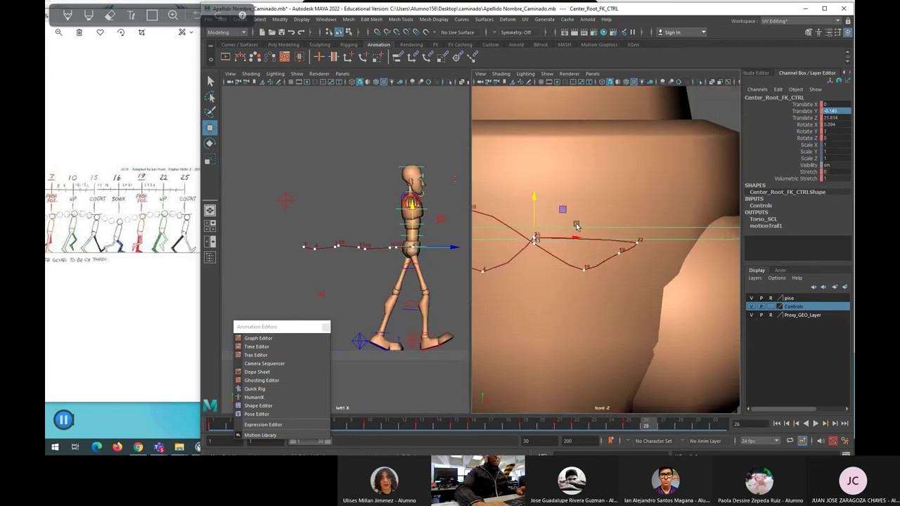
pyautogui.scroll(-10, 573, 361)
pyautogui.scroll(4, 585, 347)
pyautogui.scroll(-4, 584, 349)
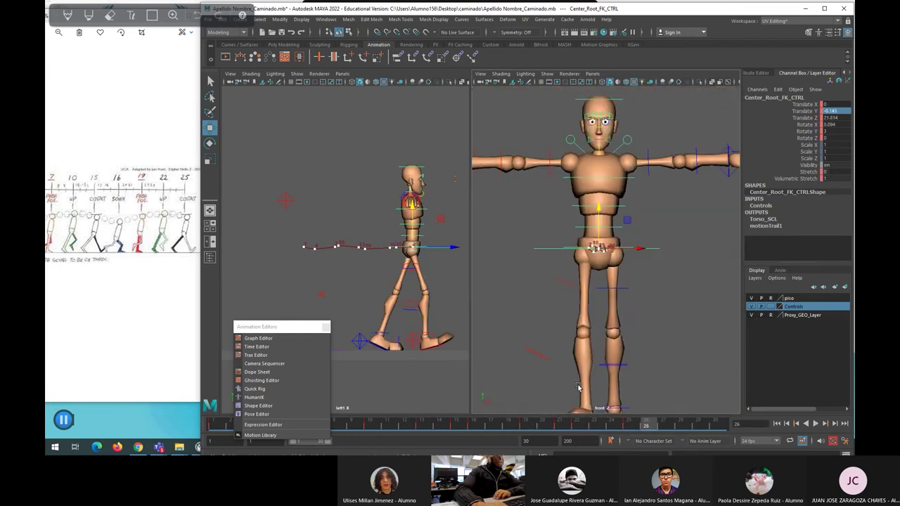
pyautogui.hotkey('alt', 'v')
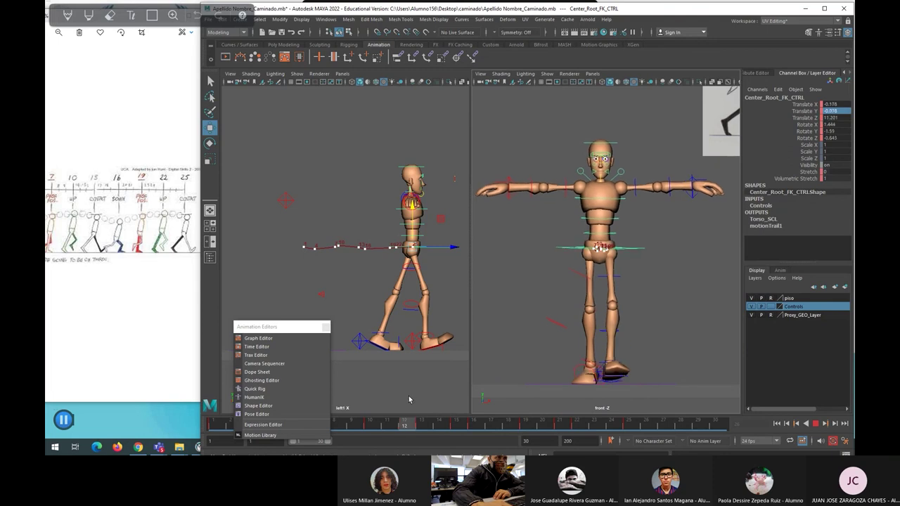
pyautogui.moveTo(595, 424); pyautogui.dragTo(524, 423)
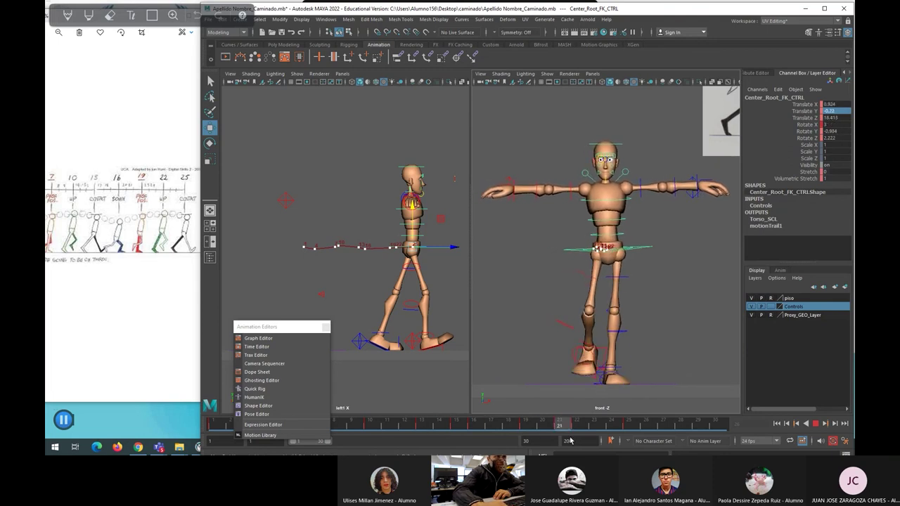
# Step: Move the Animation Editors window clear of the viewports and review the walk in the side view with nothing selected
pyautogui.moveTo(562, 426)
pyautogui.mouseDown()
pyautogui.moveTo(687, 427)
pyautogui.moveTo(592, 429)
pyautogui.mouseUp()
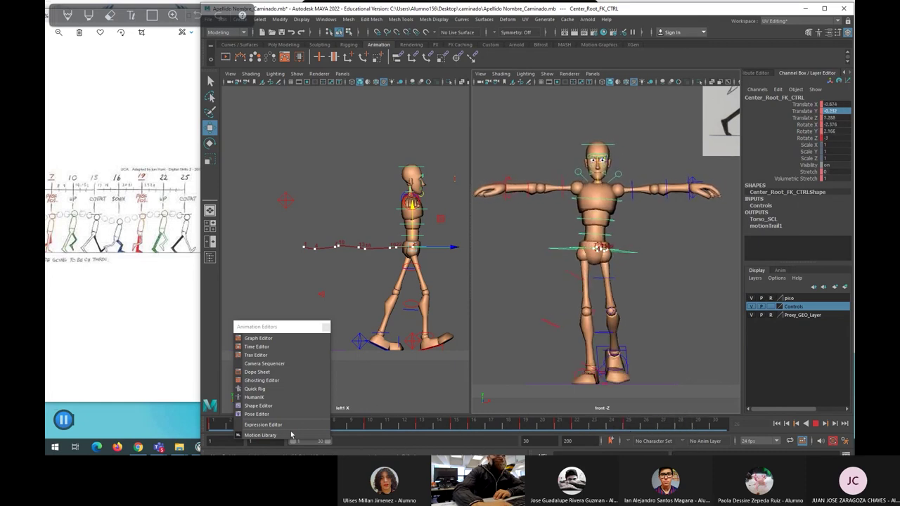
pyautogui.press('Escape')
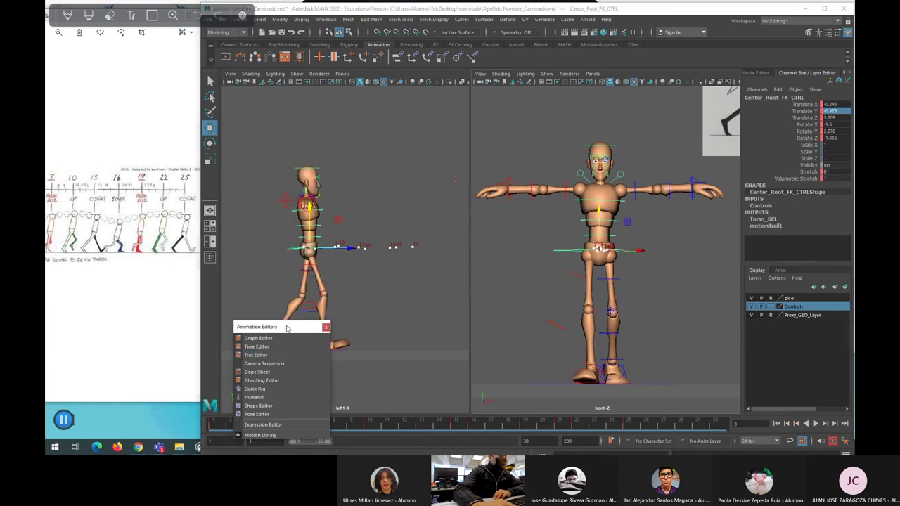
pyautogui.moveTo(287, 328); pyautogui.dragTo(112, 272)
pyautogui.moveTo(247, 425); pyautogui.dragTo(213, 425)
pyautogui.click(351, 270)
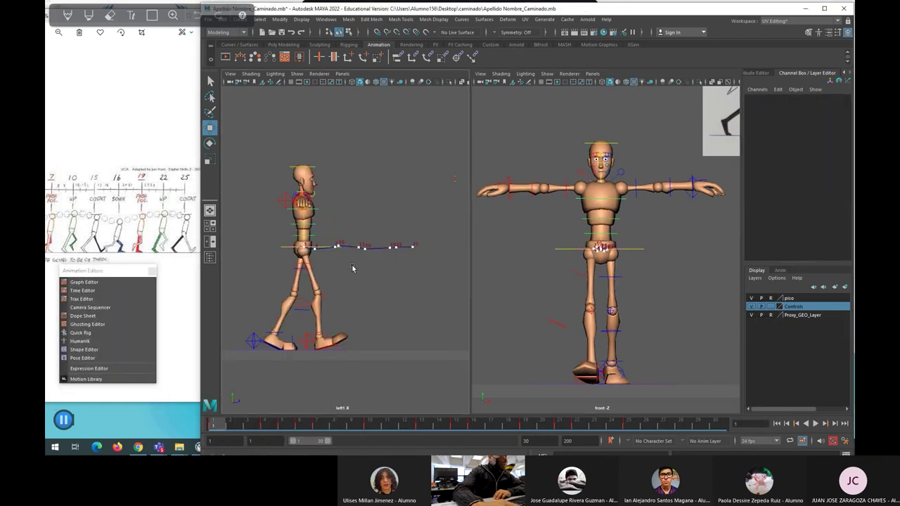
pyautogui.hotkey('alt', 'v')
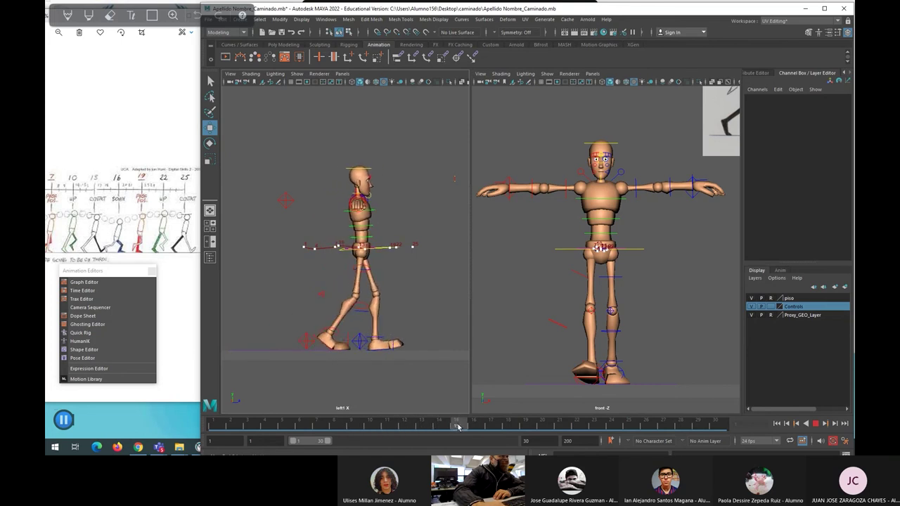
# Step: Select the center root at frame 15 and delete its key there
pyautogui.click(457, 426)
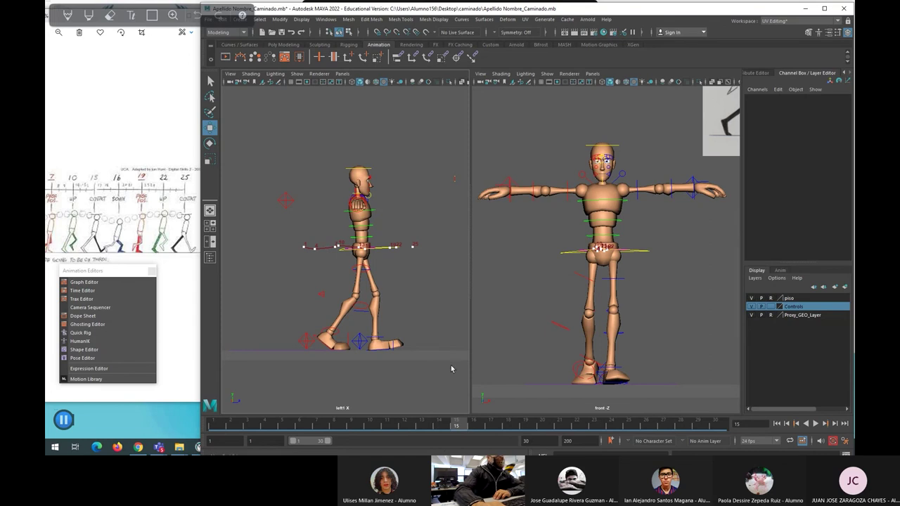
pyautogui.click(384, 249)
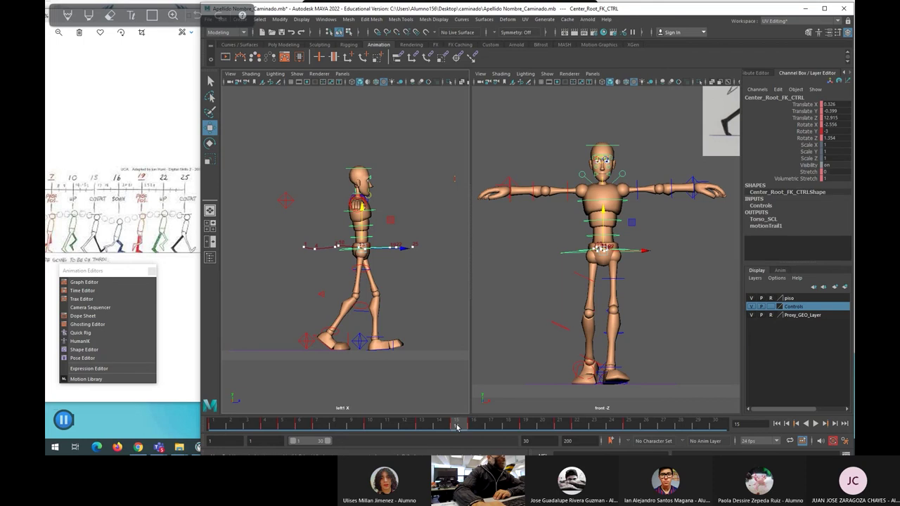
pyautogui.rightClick(457, 427)
pyautogui.hotkey('alt', 'v')
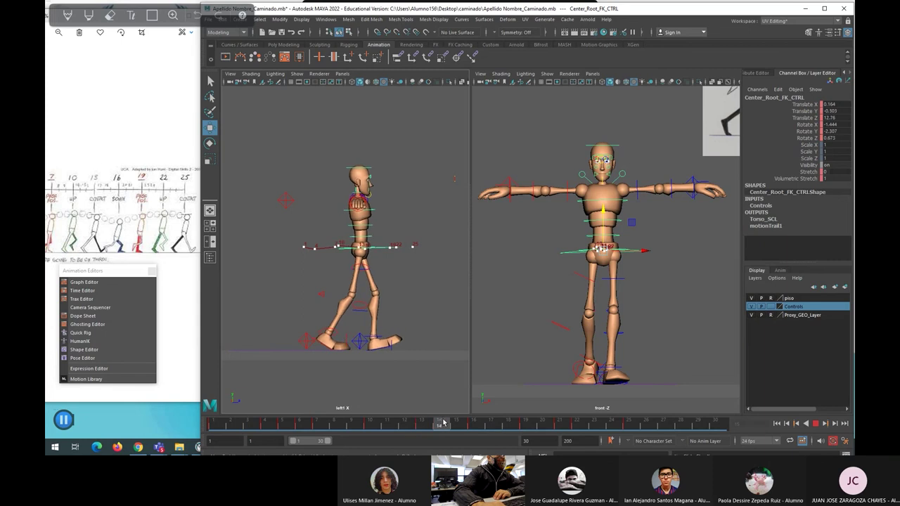
# Step: At frame 16, rotate the center root in the side view and set its Rotate X to 0
pyautogui.moveTo(457, 424)
pyautogui.mouseDown()
pyautogui.moveTo(473, 424)
pyautogui.moveTo(409, 424)
pyautogui.moveTo(476, 427)
pyautogui.moveTo(410, 425)
pyautogui.moveTo(472, 427)
pyautogui.mouseUp()
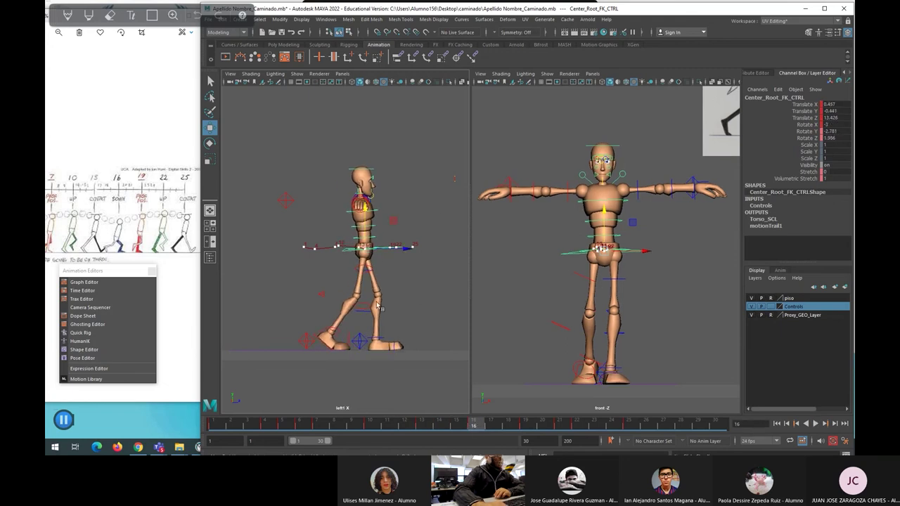
pyautogui.press('e')
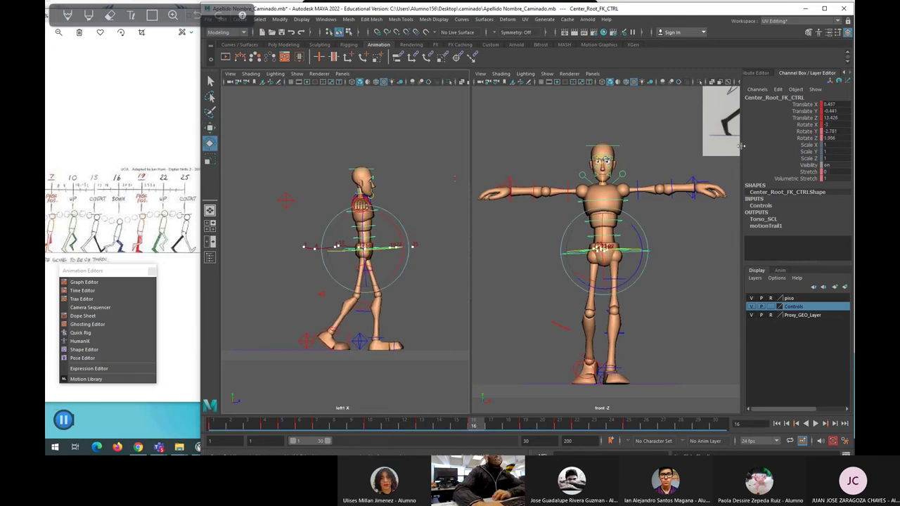
pyautogui.moveTo(396, 230); pyautogui.dragTo(400, 232)
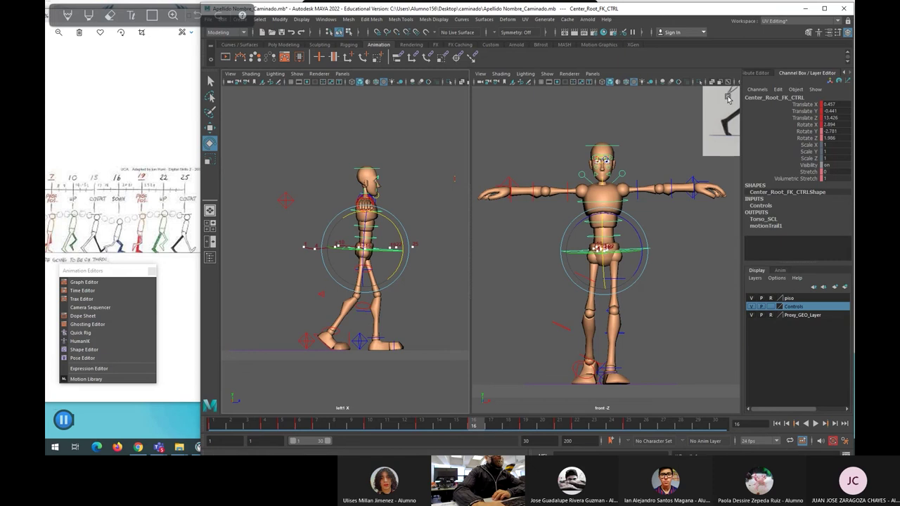
pyautogui.click(845, 125)
pyautogui.write('0')
pyautogui.press('Return')
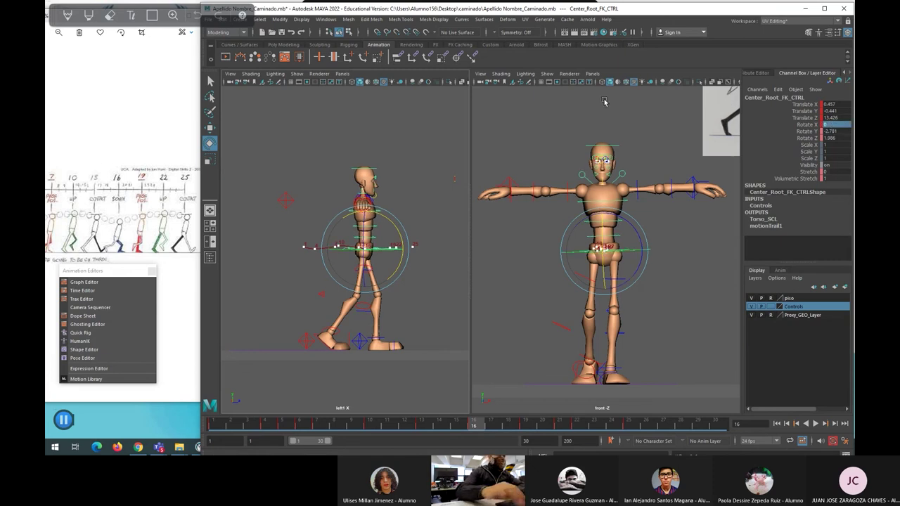
# Step: Shift the center root back to about Translate Z 12.102 at frame 13 and slightly forward along Z at frame 16
pyautogui.moveTo(474, 429)
pyautogui.mouseDown()
pyautogui.moveTo(363, 429)
pyautogui.moveTo(471, 430)
pyautogui.moveTo(427, 427)
pyautogui.mouseUp()
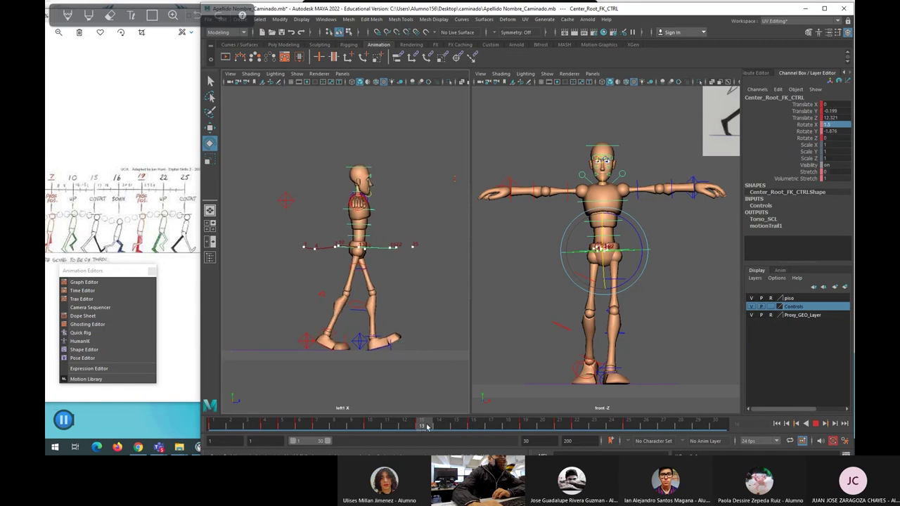
pyautogui.press('w')
pyautogui.moveTo(380, 249); pyautogui.dragTo(378, 249)
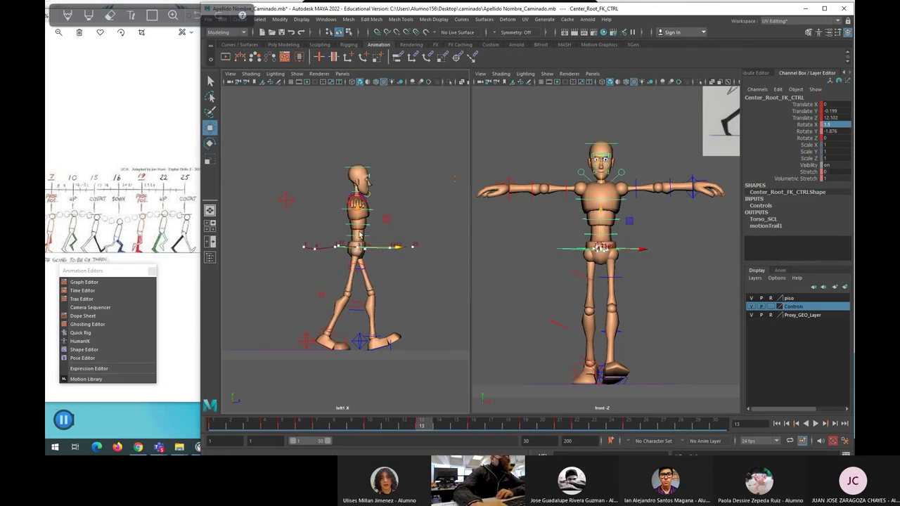
pyautogui.moveTo(422, 427); pyautogui.dragTo(476, 427)
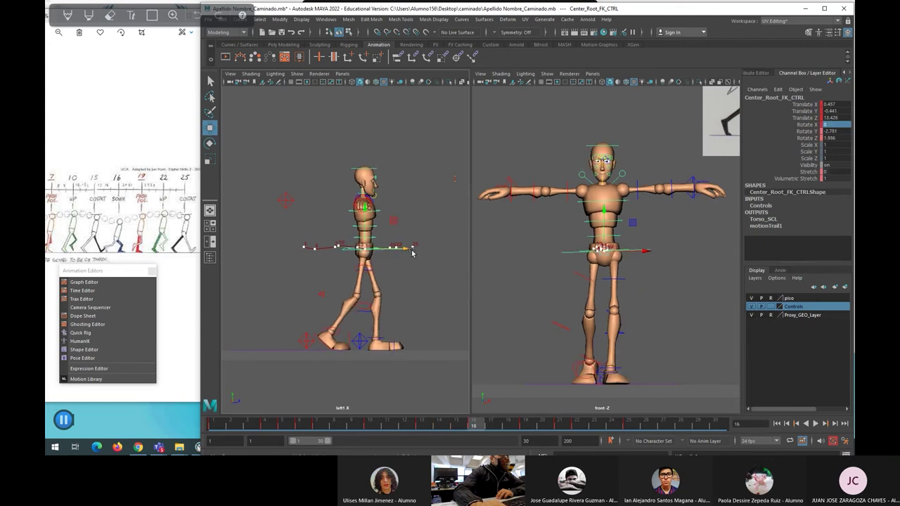
pyautogui.moveTo(396, 253); pyautogui.dragTo(401, 253)
pyautogui.moveTo(475, 426); pyautogui.dragTo(455, 426)
# Step: Deselect the center root and hide the Controls and Proxy_GEO_Layer layers to isolate the hip motion trail
pyautogui.scroll(6, 343, 263)
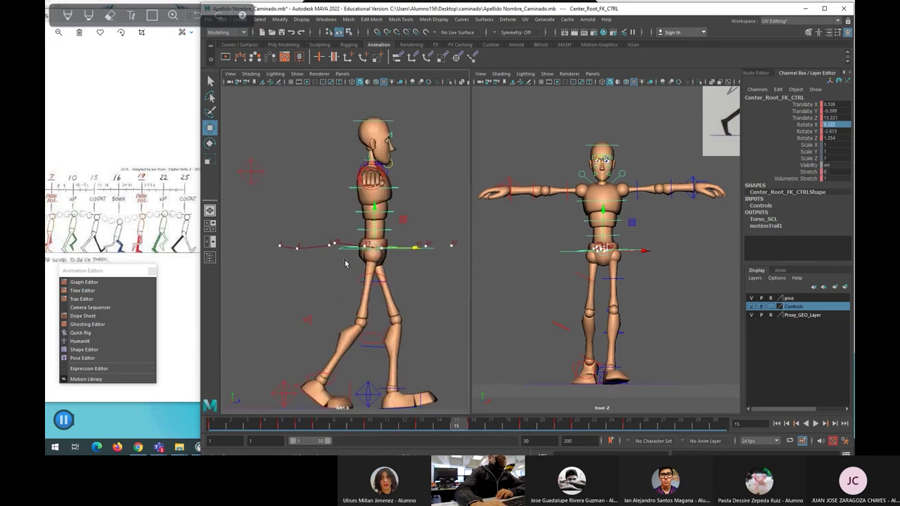
pyautogui.scroll(-2, 248, 253)
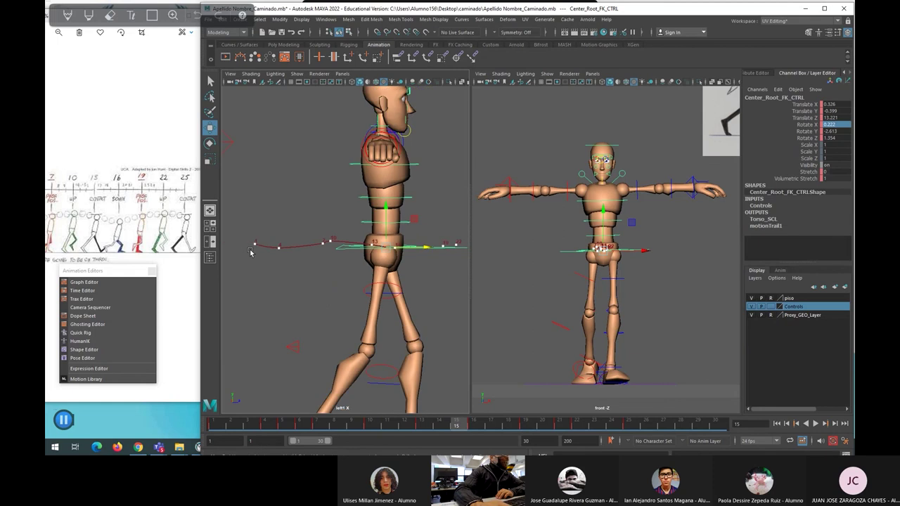
pyautogui.click(288, 247)
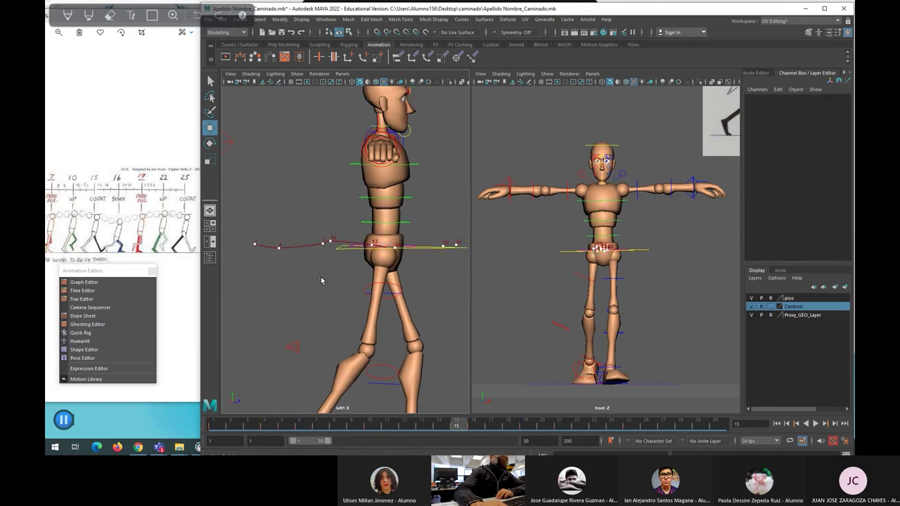
pyautogui.click(751, 307)
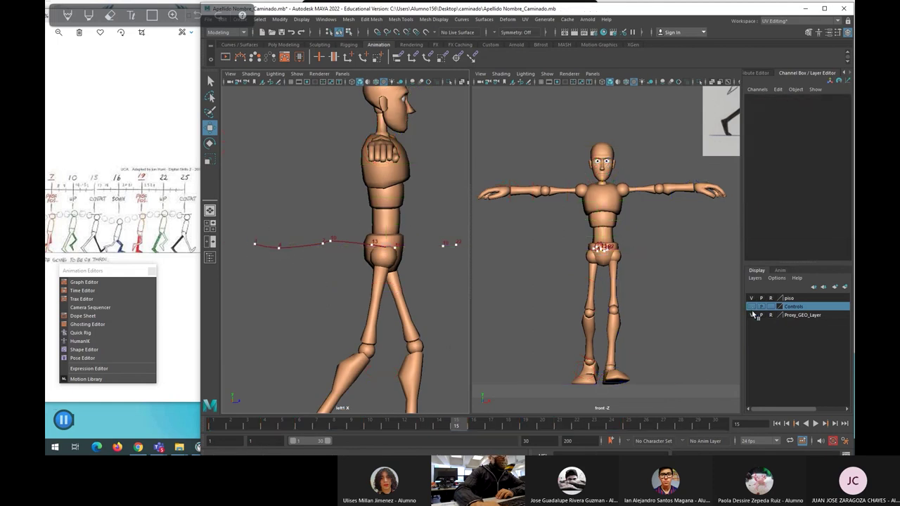
pyautogui.click(754, 315)
pyautogui.click(751, 315)
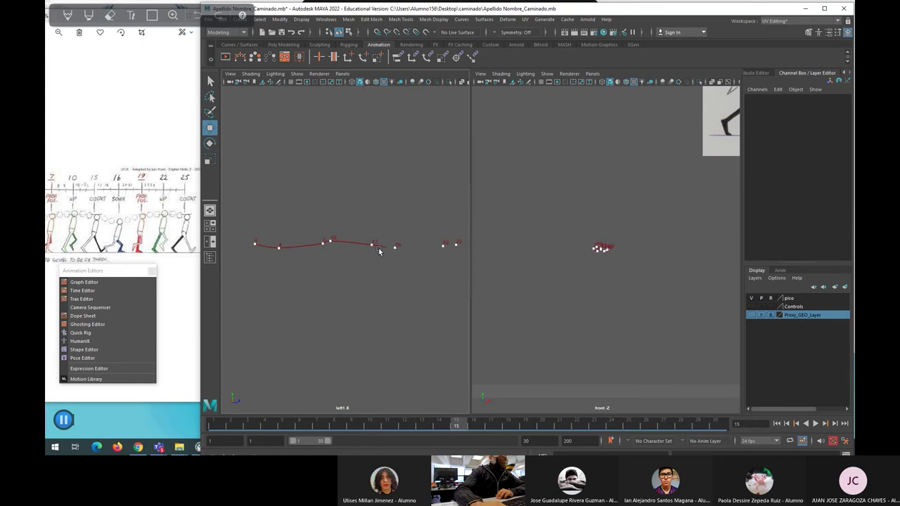
# Step: Scrub through the walk to about frame 28 and examine the shape and key spacing of the hip trail in the side view
pyautogui.moveTo(378, 254); pyautogui.dragTo(380, 254)
pyautogui.click(423, 322)
pyautogui.moveTo(466, 427); pyautogui.dragTo(649, 427)
pyautogui.scroll(-3, 390, 255)
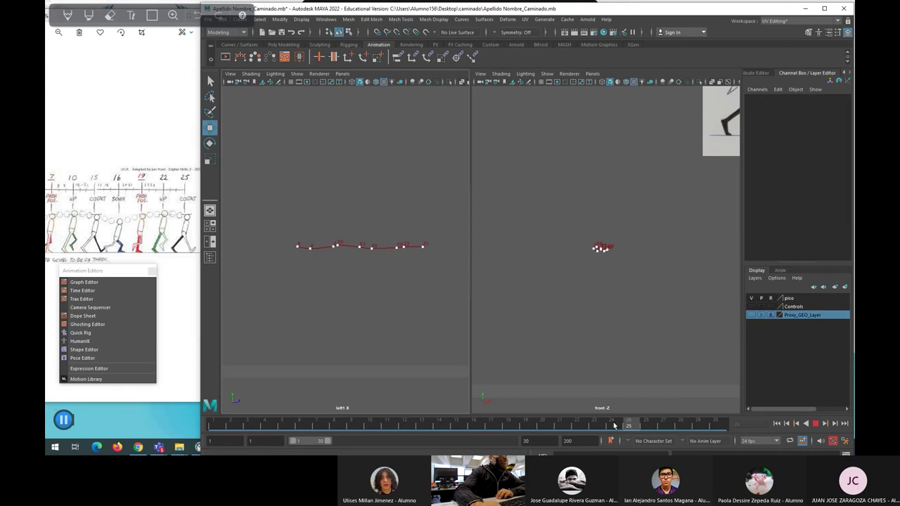
pyautogui.moveTo(399, 405)
pyautogui.mouseDown()
pyautogui.moveTo(241, 391)
pyautogui.moveTo(430, 398)
pyautogui.moveTo(678, 424)
pyautogui.mouseUp()
pyautogui.scroll(6, 341, 248)
pyautogui.scroll(-5, 383, 253)
pyautogui.scroll(5, 419, 247)
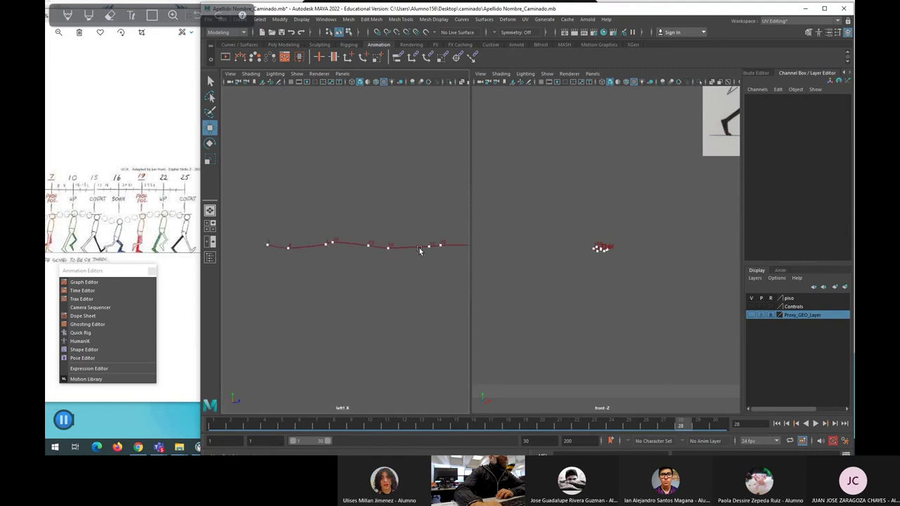
pyautogui.moveTo(280, 216); pyautogui.dragTo(284, 202)
pyautogui.press('f')
# Step: Return to frame 1 and show the Controls and Proxy_GEO_Layer layers again
pyautogui.moveTo(638, 432); pyautogui.dragTo(213, 415)
pyautogui.click(751, 307)
pyautogui.click(751, 315)
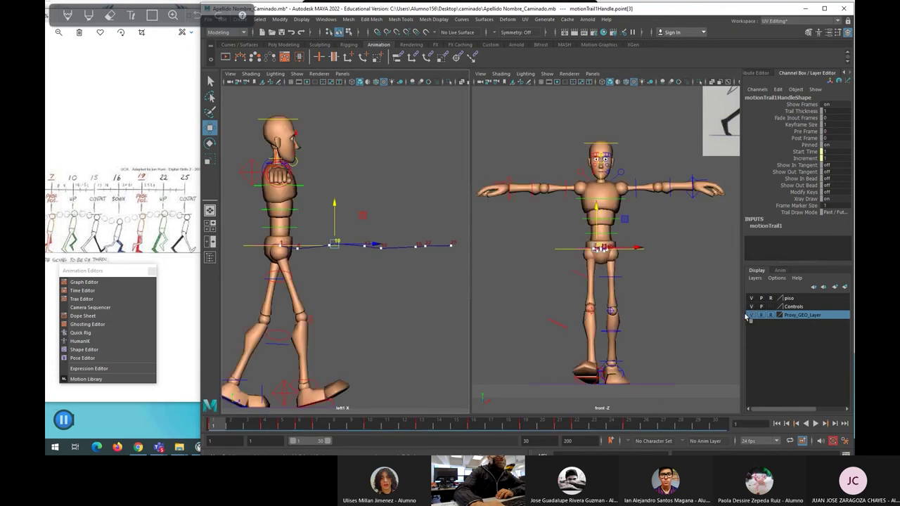
# Step: At frame 19, move the center root to about Translate Y -0.09 and Translate Z 16.8 in the side view
pyautogui.scroll(-2, 337, 309)
pyautogui.moveTo(244, 425); pyautogui.dragTo(247, 425)
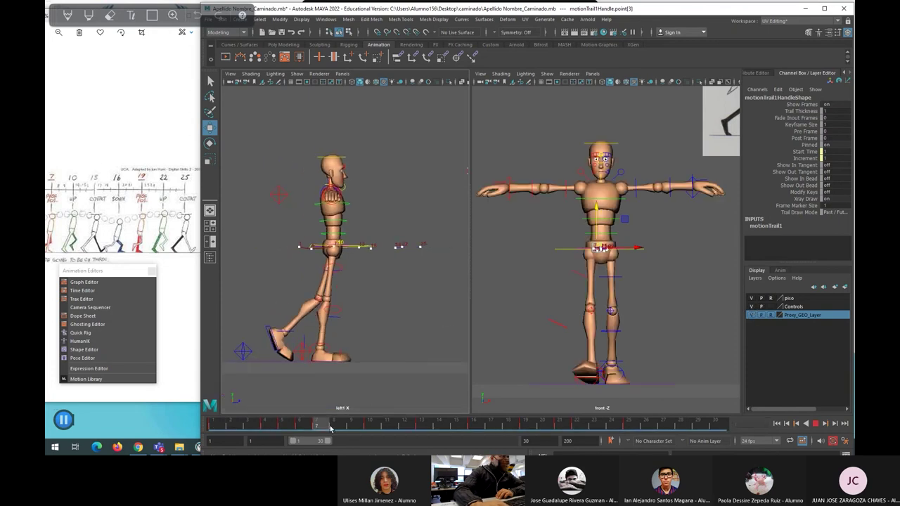
pyautogui.moveTo(544, 450)
pyautogui.mouseDown()
pyautogui.moveTo(592, 451)
pyautogui.moveTo(439, 443)
pyautogui.moveTo(530, 443)
pyautogui.mouseUp()
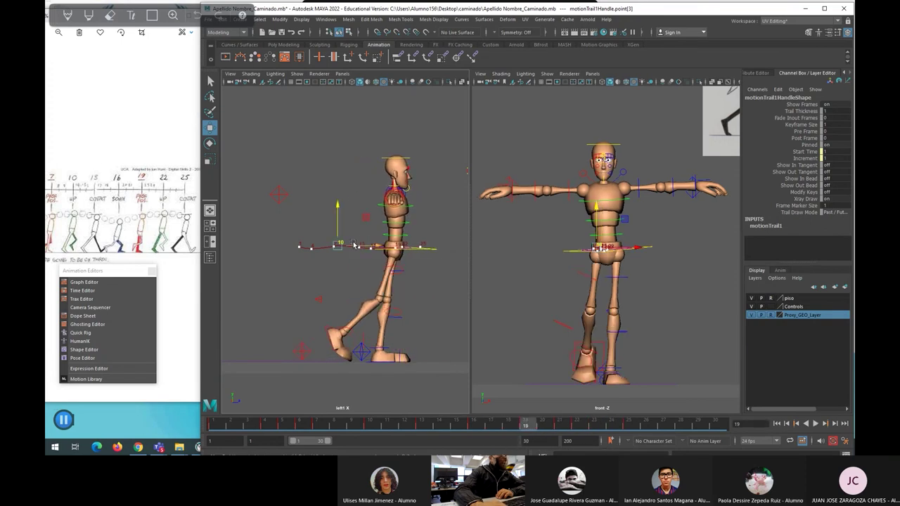
pyautogui.click(428, 264)
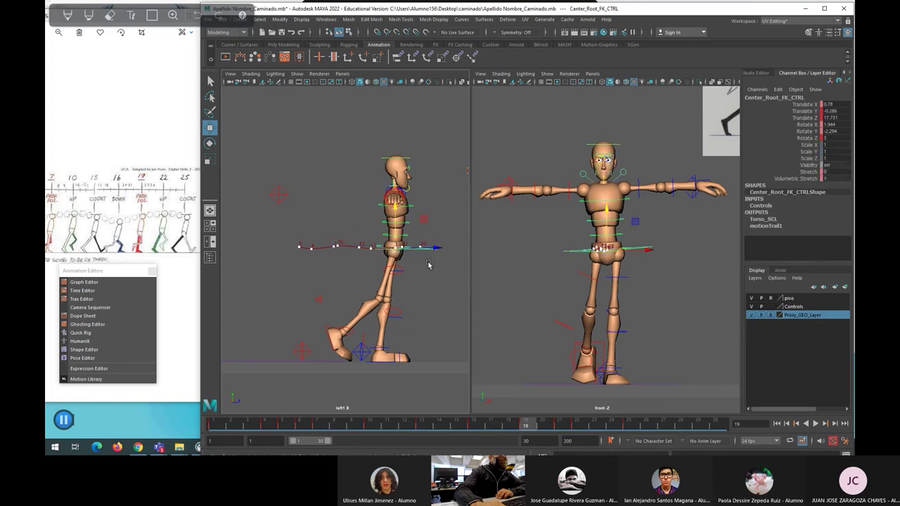
pyautogui.moveTo(427, 249); pyautogui.dragTo(421, 251)
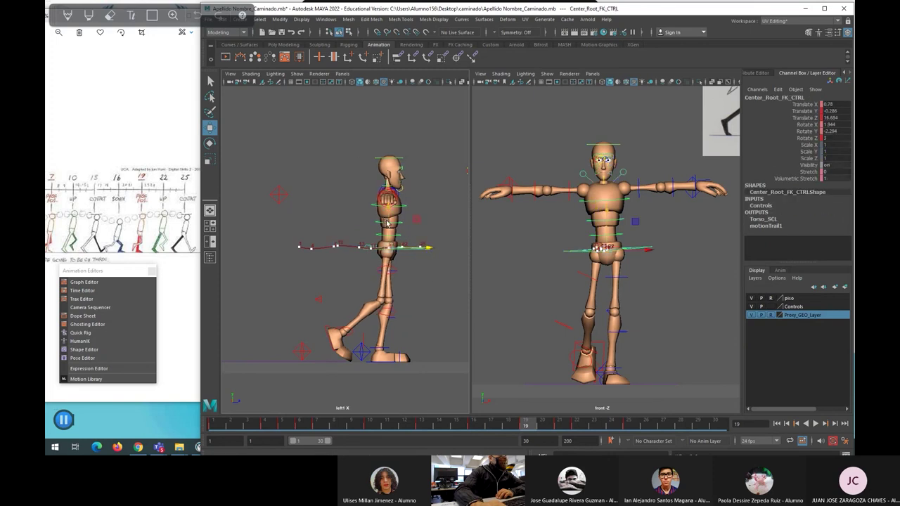
pyautogui.moveTo(387, 223); pyautogui.dragTo(389, 222)
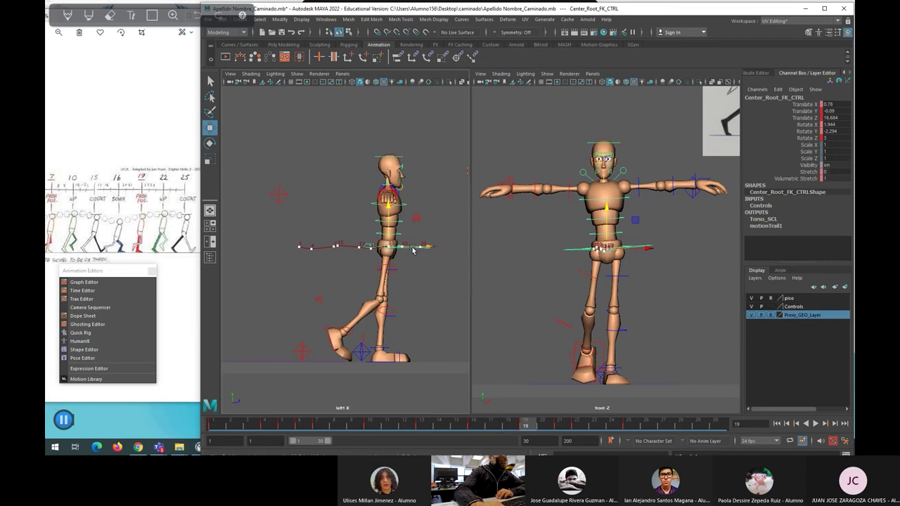
pyautogui.moveTo(413, 250); pyautogui.dragTo(412, 250)
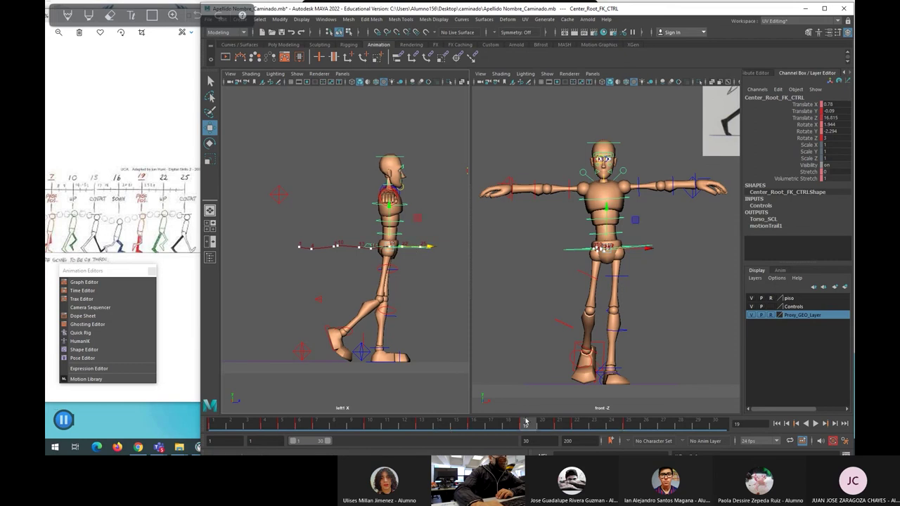
# Step: At frame 22, pull the center root back to about Translate Z 18.51
pyautogui.hotkey('alt', 'v')
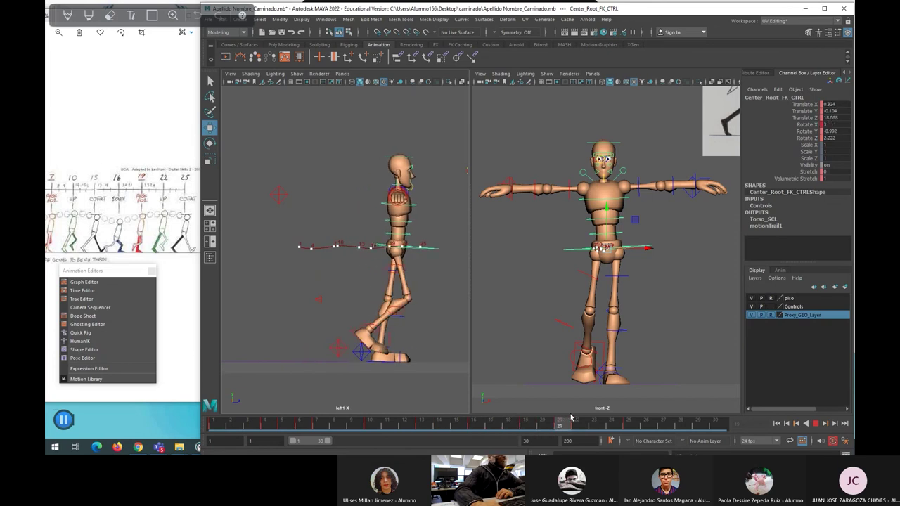
pyautogui.press('Escape')
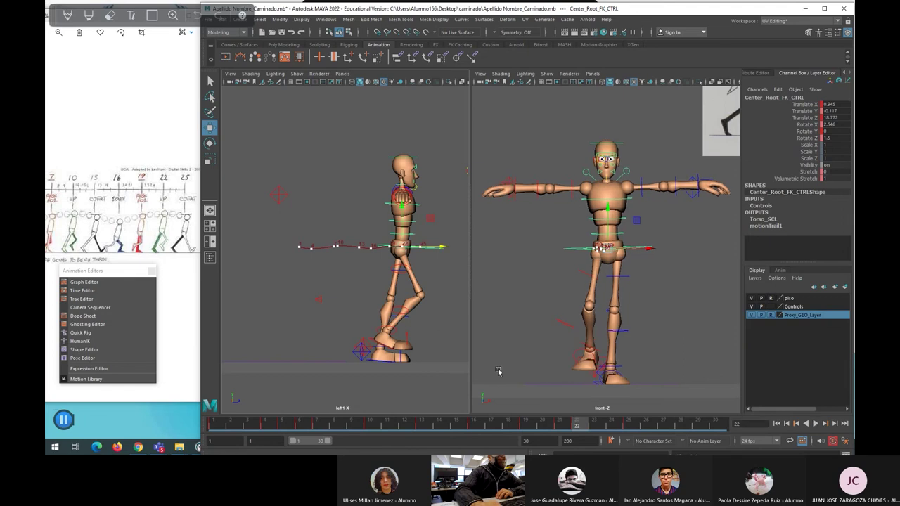
pyautogui.moveTo(422, 249); pyautogui.dragTo(419, 250)
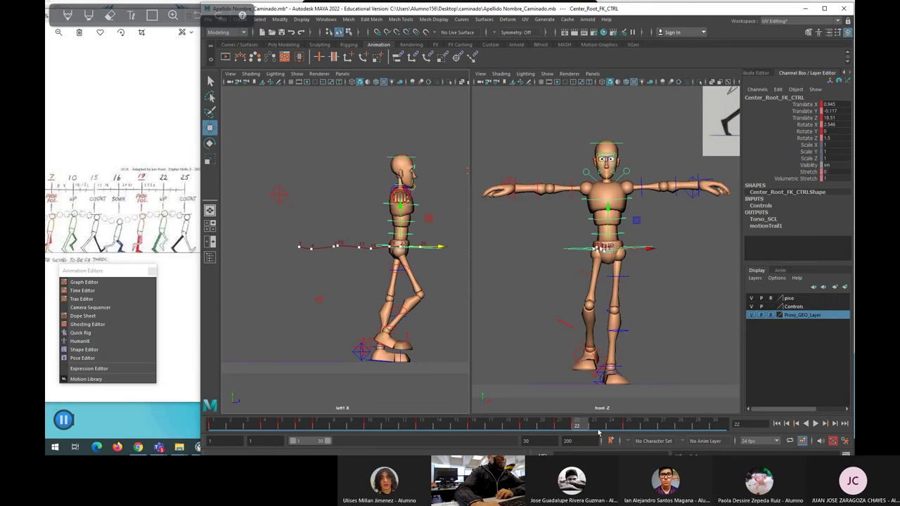
# Step: At frame 26, move the center root to about Translate Y -0.209 and Translate Z 21.418
pyautogui.hotkey('alt', 'v')
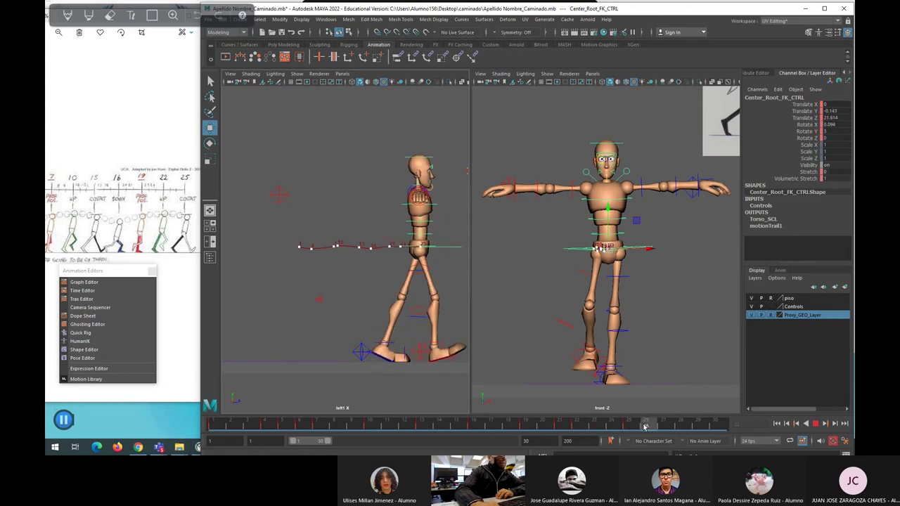
pyautogui.press('Escape')
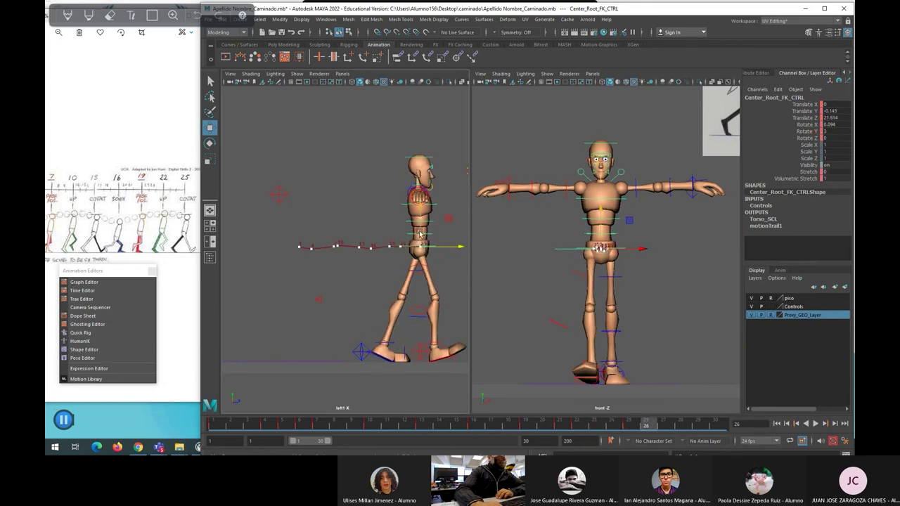
pyautogui.moveTo(438, 251); pyautogui.dragTo(421, 226)
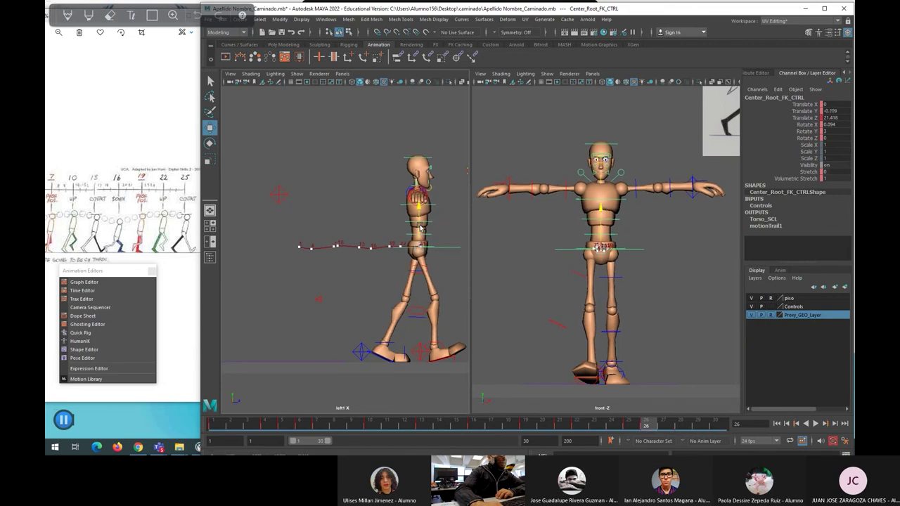
# Step: Move the center root's key from frame 26 to frame 25 with cut and paste, checking the pose up to frame 30
pyautogui.rightClick(645, 426)
pyautogui.click(661, 266)
pyautogui.click(634, 426)
pyautogui.rightClick(634, 426)
pyautogui.moveTo(696, 284)
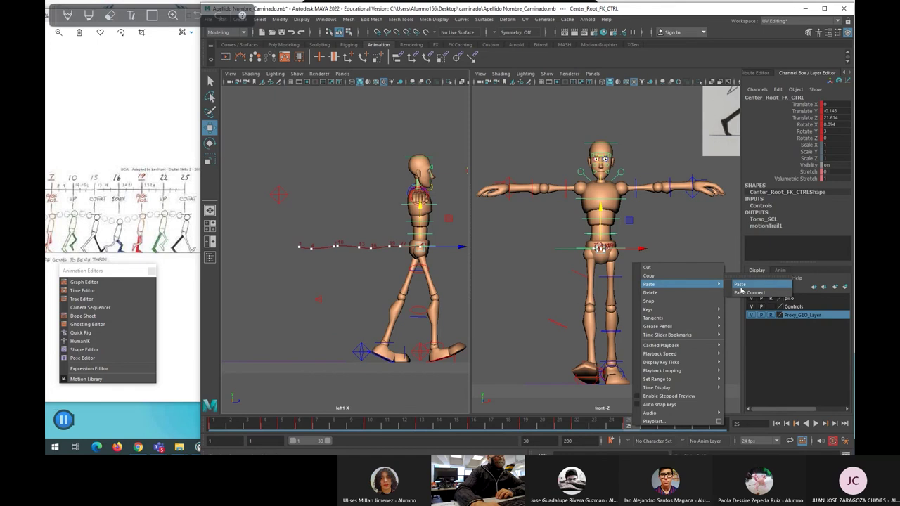
pyautogui.click(740, 286)
pyautogui.moveTo(632, 426)
pyautogui.mouseDown()
pyautogui.moveTo(644, 426)
pyautogui.moveTo(274, 409)
pyautogui.moveTo(632, 429)
pyautogui.moveTo(669, 441)
pyautogui.moveTo(345, 425)
pyautogui.moveTo(658, 427)
pyautogui.moveTo(309, 426)
pyautogui.moveTo(747, 439)
pyautogui.mouseUp()
pyautogui.click(701, 347)
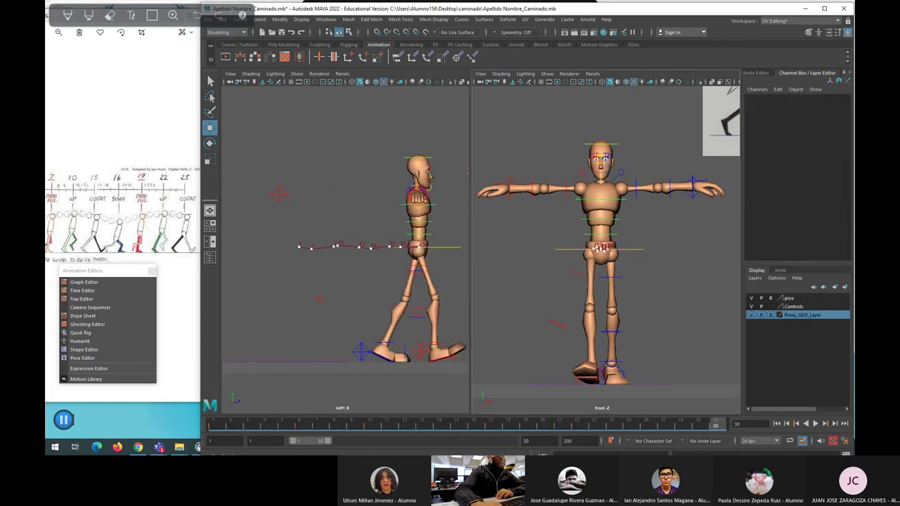
# Step: At frame 10, shift the center root sideways to about Translate X -0.811 in the front view and deselect it
pyautogui.moveTo(696, 427)
pyautogui.mouseDown()
pyautogui.moveTo(338, 415)
pyautogui.moveTo(220, 377)
pyautogui.mouseUp()
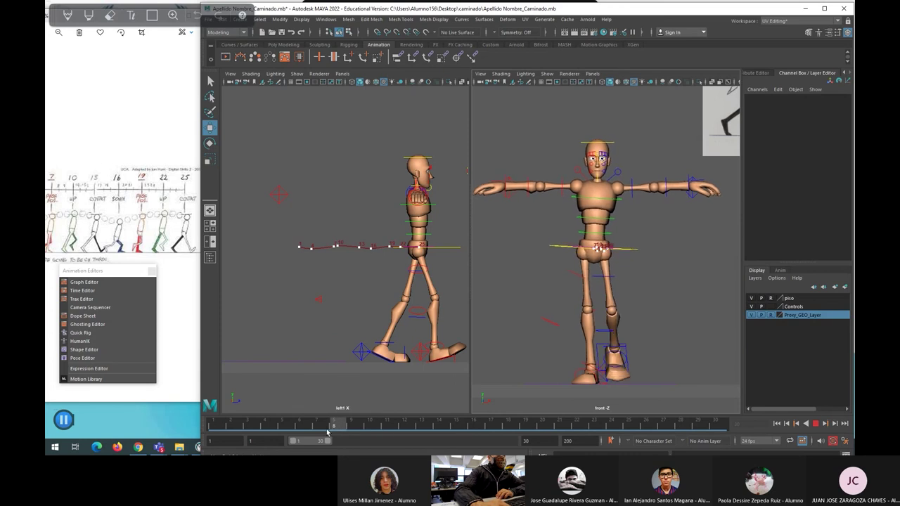
pyautogui.moveTo(246, 431); pyautogui.dragTo(302, 430)
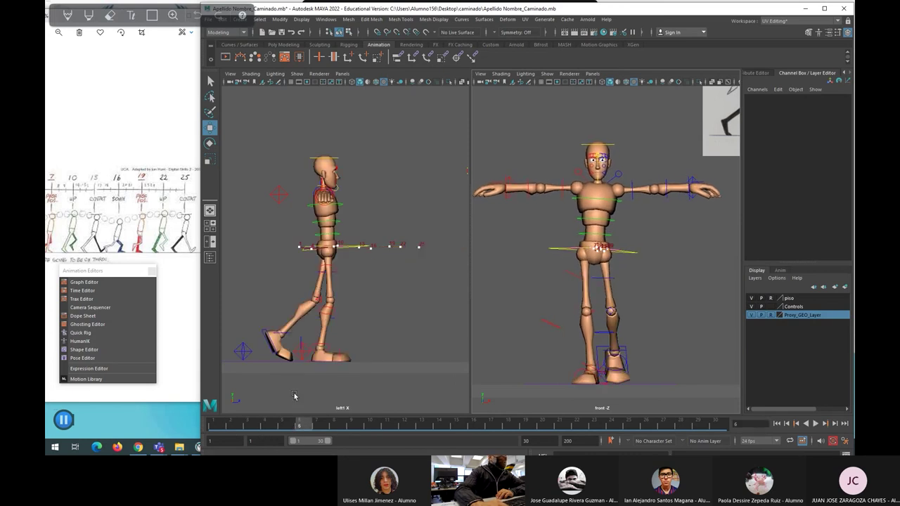
pyautogui.moveTo(300, 426); pyautogui.dragTo(372, 425)
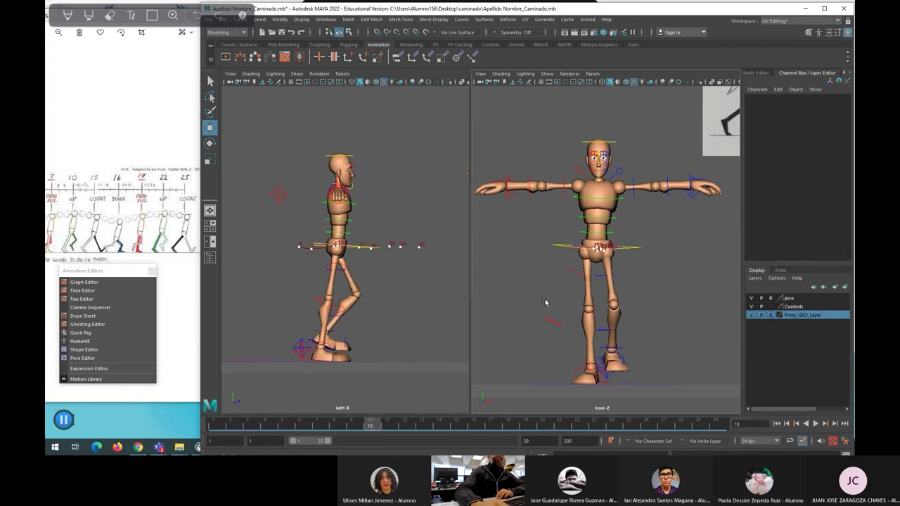
pyautogui.click(563, 245)
pyautogui.moveTo(626, 247); pyautogui.dragTo(622, 247)
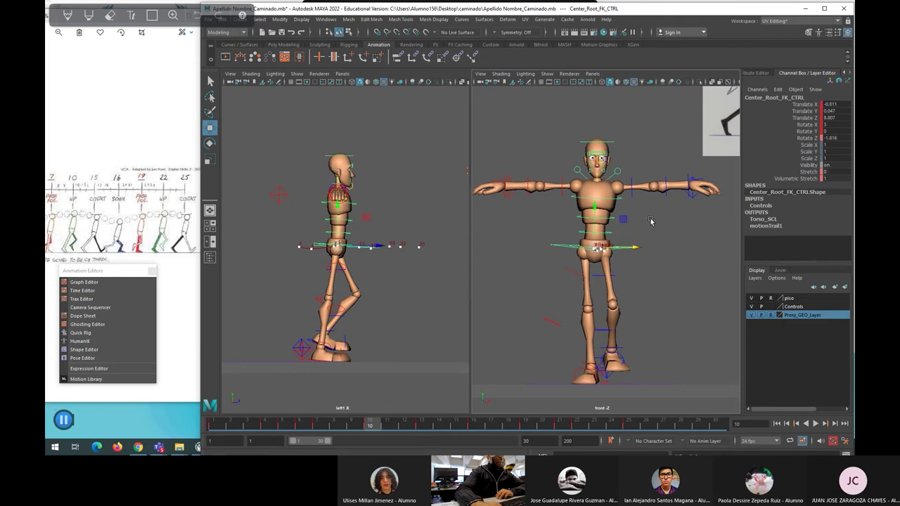
pyautogui.click(609, 205)
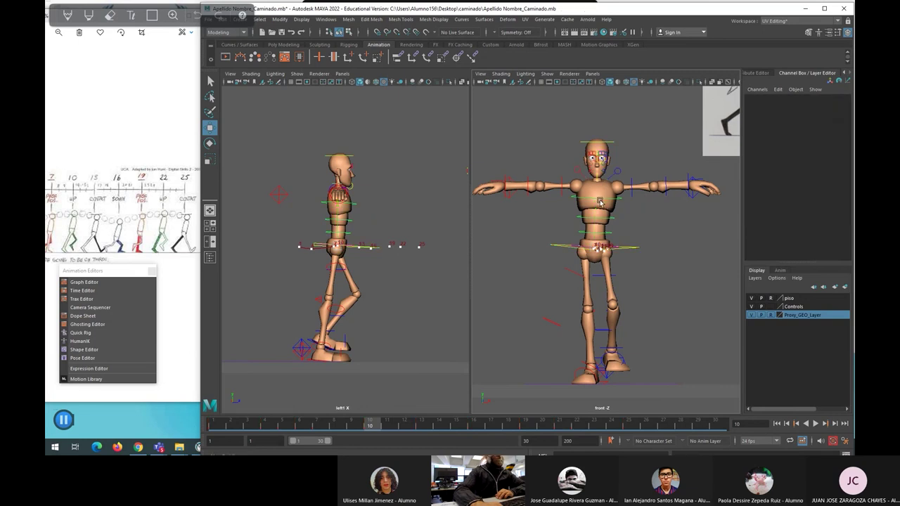
# Step: Try rotating the rib control to about Rotate Z 0.59 at frame 10
pyautogui.click(610, 220)
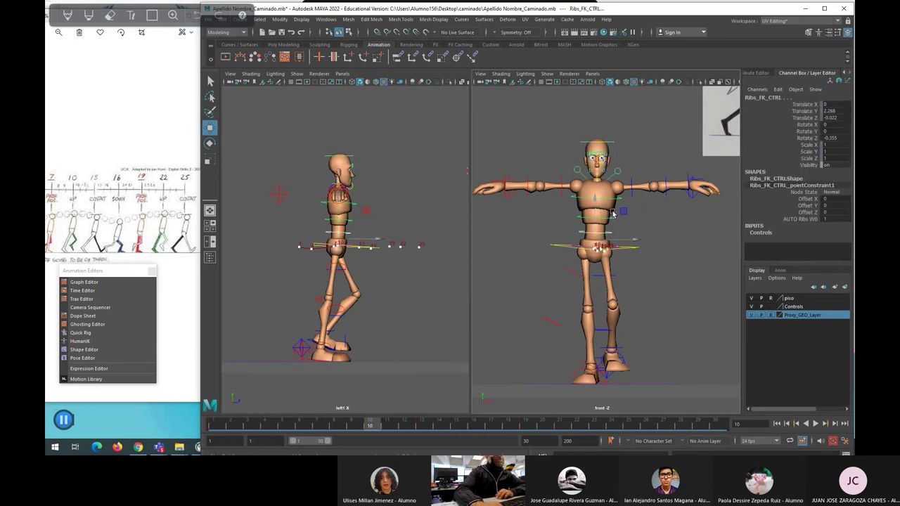
pyautogui.click(642, 220)
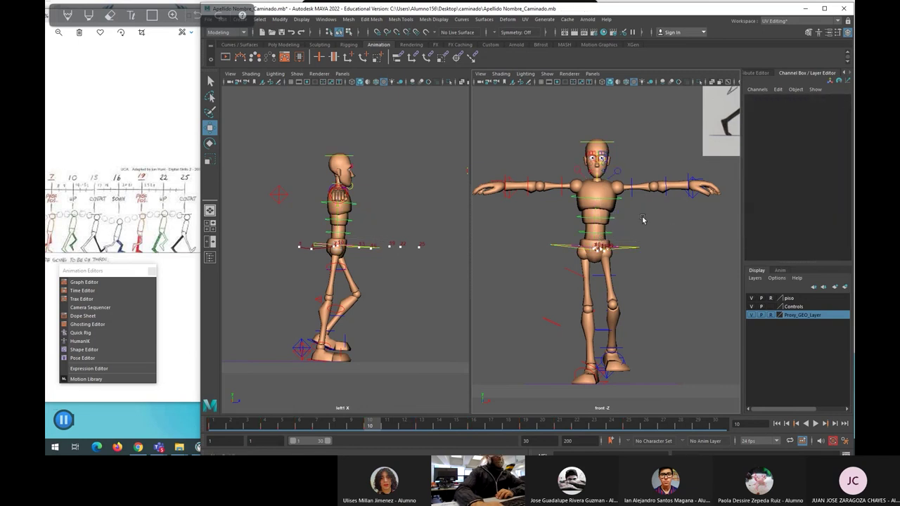
pyautogui.click(601, 229)
pyautogui.press('e')
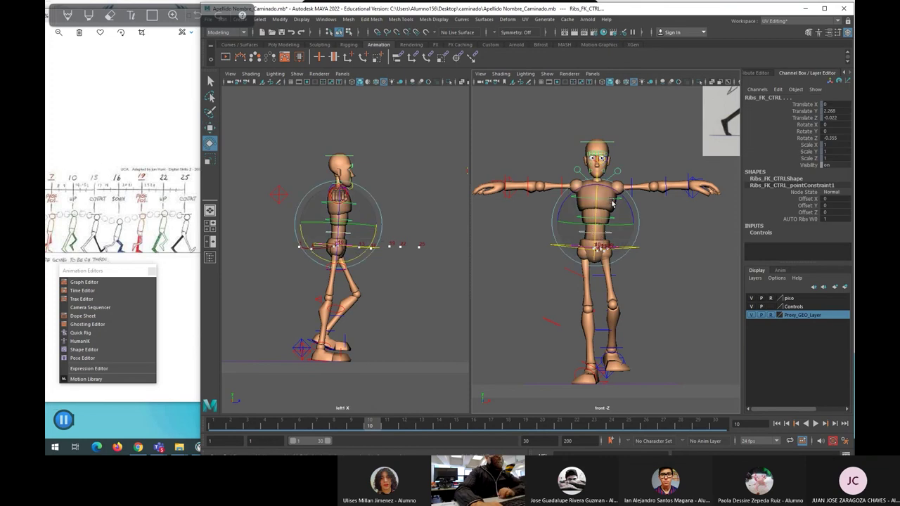
pyautogui.moveTo(626, 206); pyautogui.dragTo(626, 205)
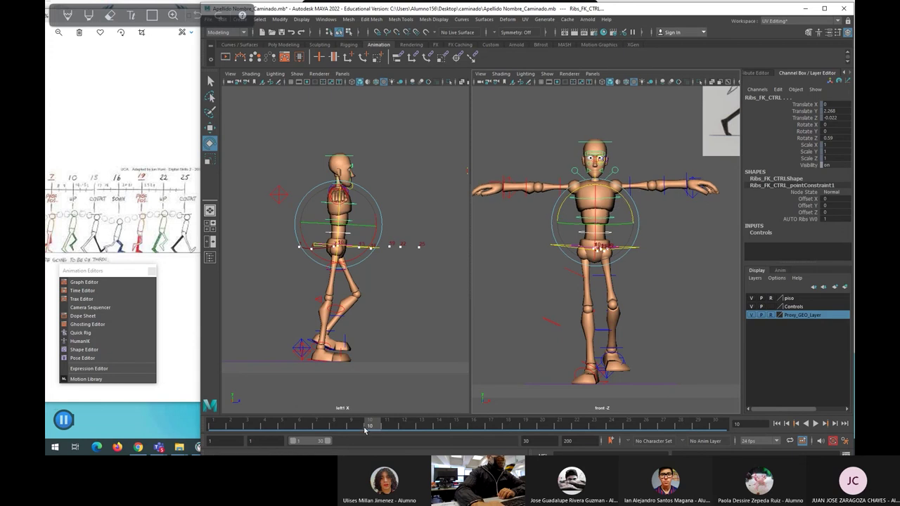
pyautogui.hotkey('alt', 'v')
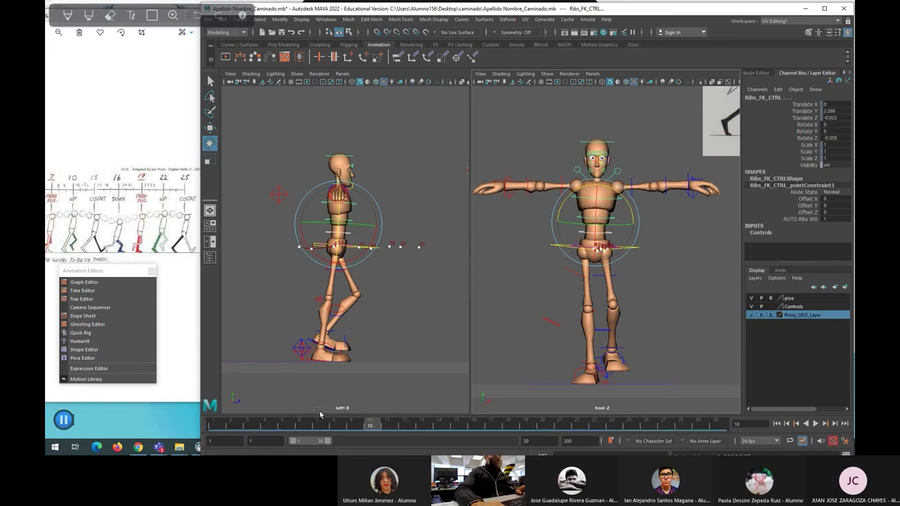
# Step: Key the rib control's rotation at frame 1 and scrub forward to frame 5
pyautogui.hotkey('alt', 'v')
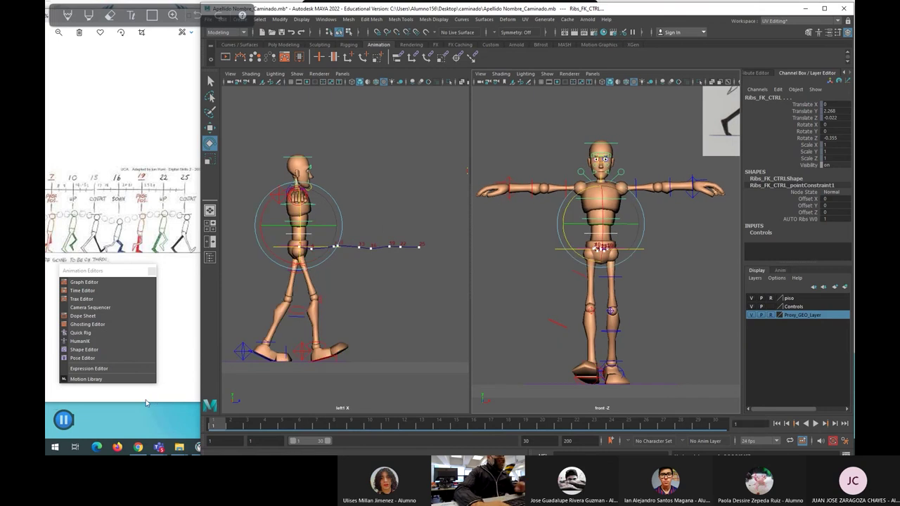
pyautogui.click(215, 427)
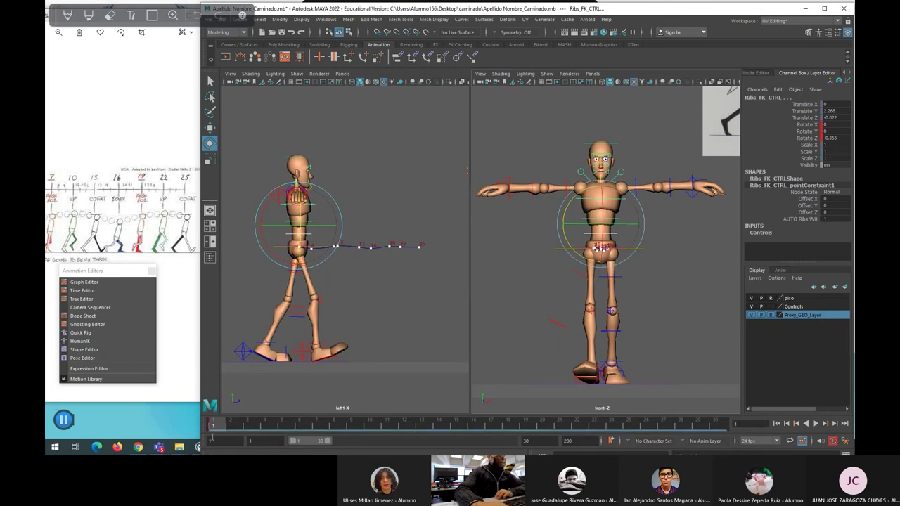
pyautogui.moveTo(224, 426); pyautogui.dragTo(282, 423)
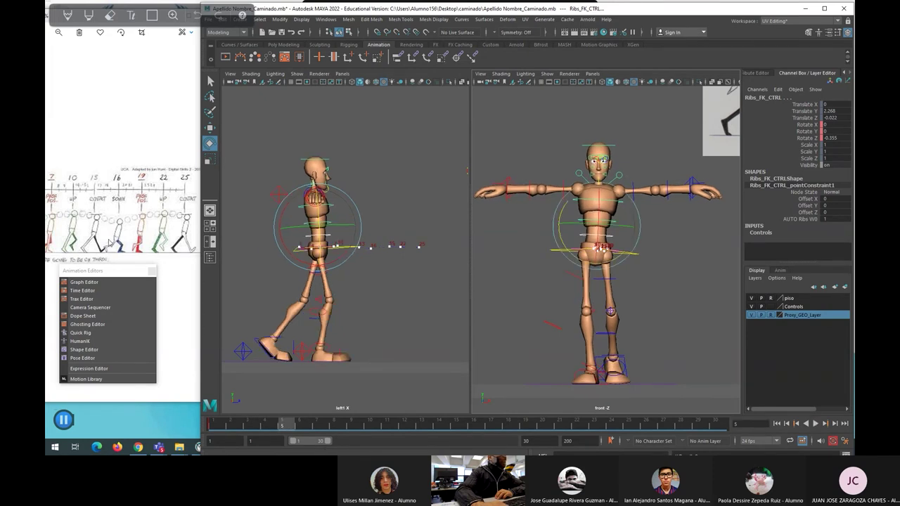
# Step: Switch to the walk-cycle reference image, zoom it out and shrink its window in width and height
pyautogui.click(126, 107)
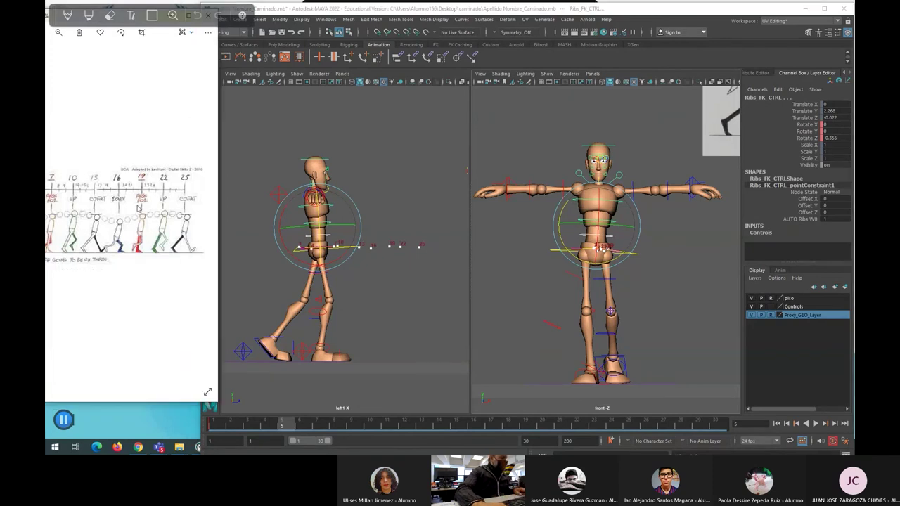
pyautogui.scroll(-2, 136, 203)
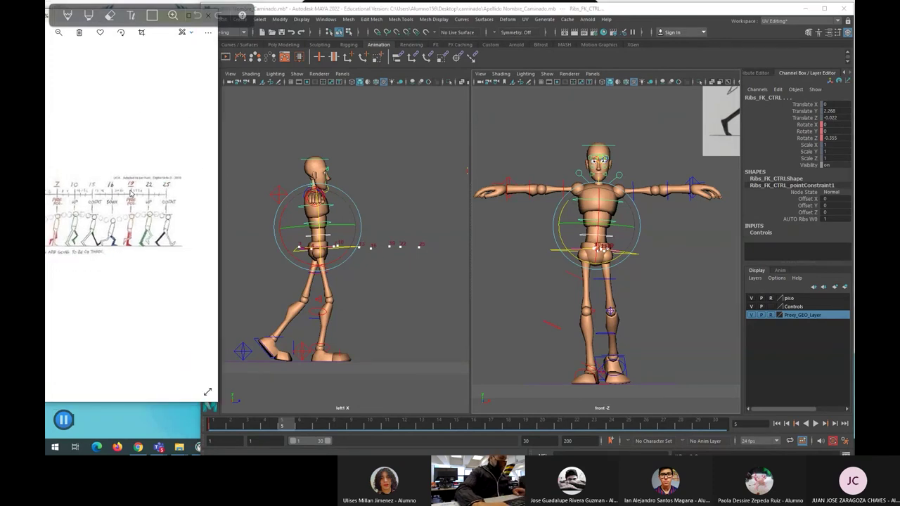
pyautogui.keyDown('ctrl'); pyautogui.scroll(-1, 128, 138); pyautogui.keyUp('ctrl')
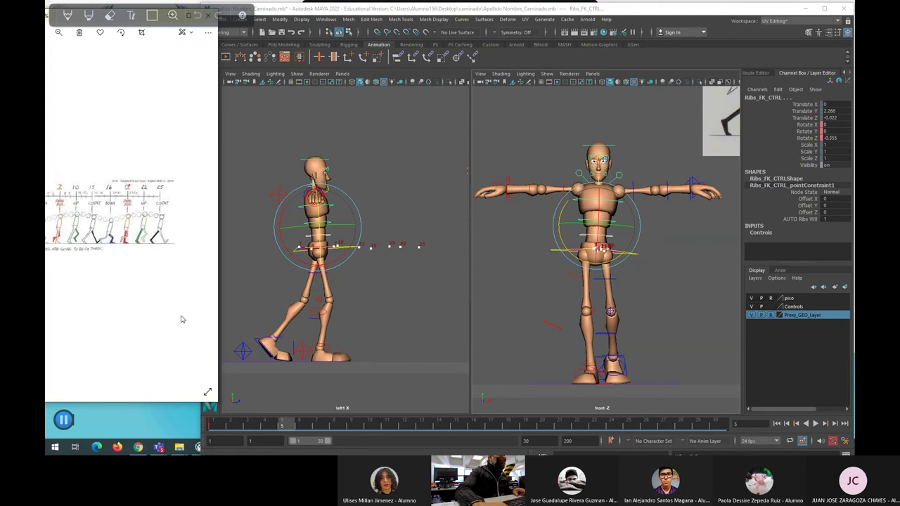
pyautogui.moveTo(218, 323); pyautogui.dragTo(165, 329)
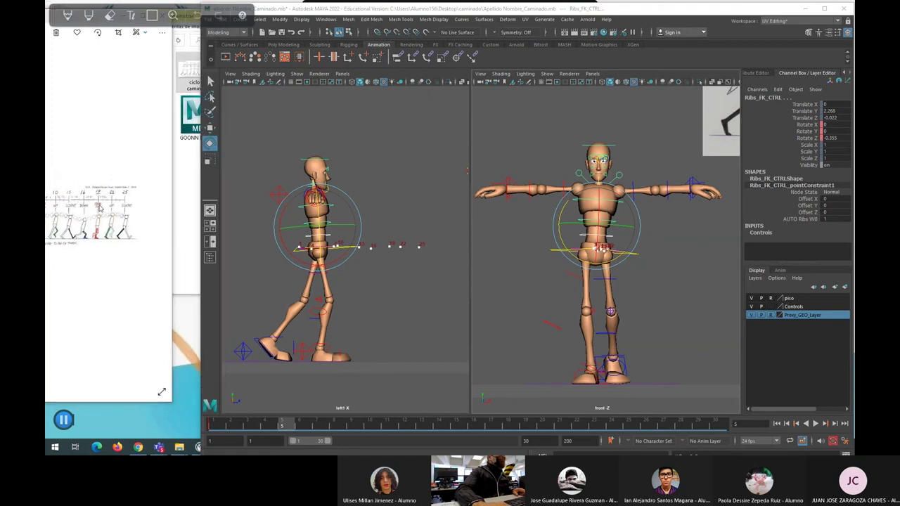
pyautogui.moveTo(119, 402); pyautogui.dragTo(116, 153)
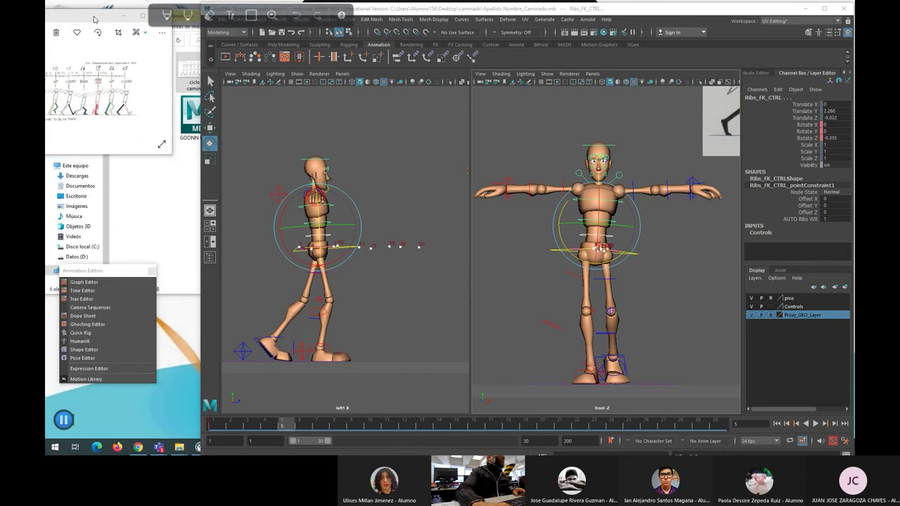
# Step: Place the reference image window beside the side view, zoom it to 110%, and move the Animation Editors list below it
pyautogui.moveTo(151, 9); pyautogui.dragTo(123, 242)
pyautogui.moveTo(151, 15); pyautogui.dragTo(51, 15)
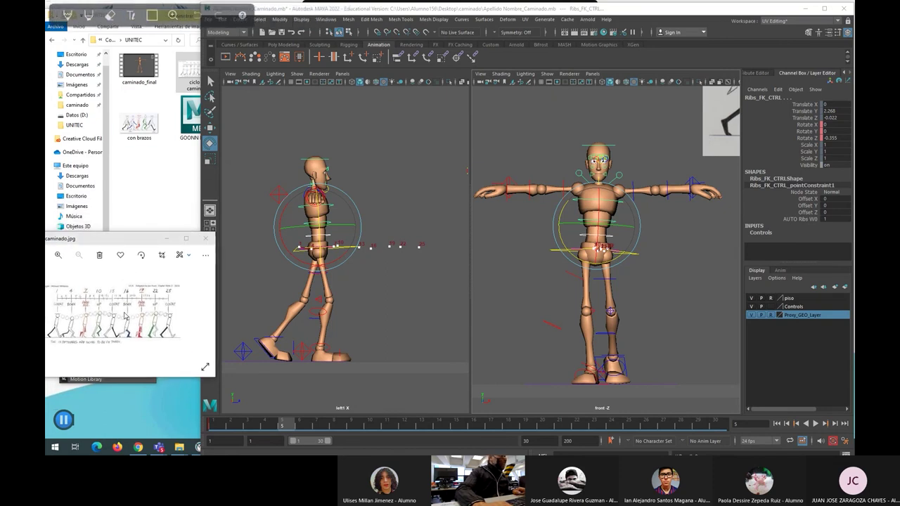
pyautogui.scroll(1, 120, 315)
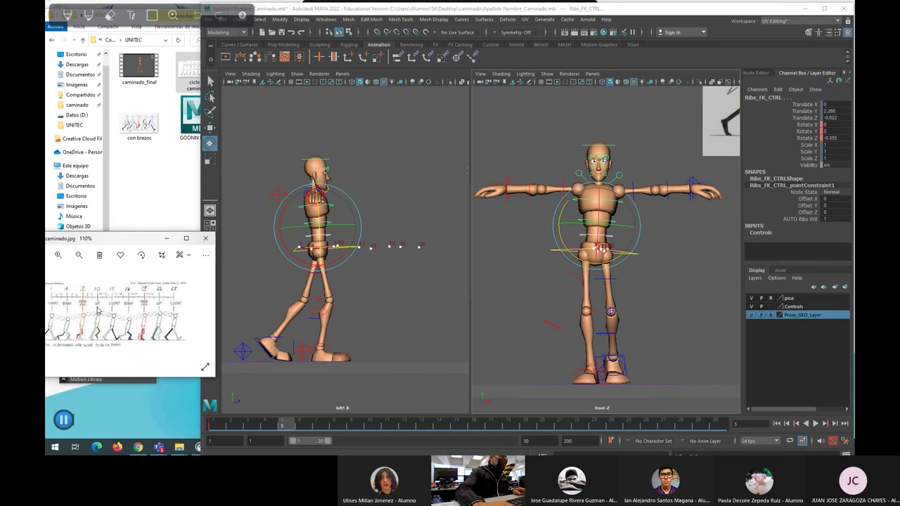
pyautogui.moveTo(120, 241); pyautogui.dragTo(127, 240)
pyautogui.click(260, 395)
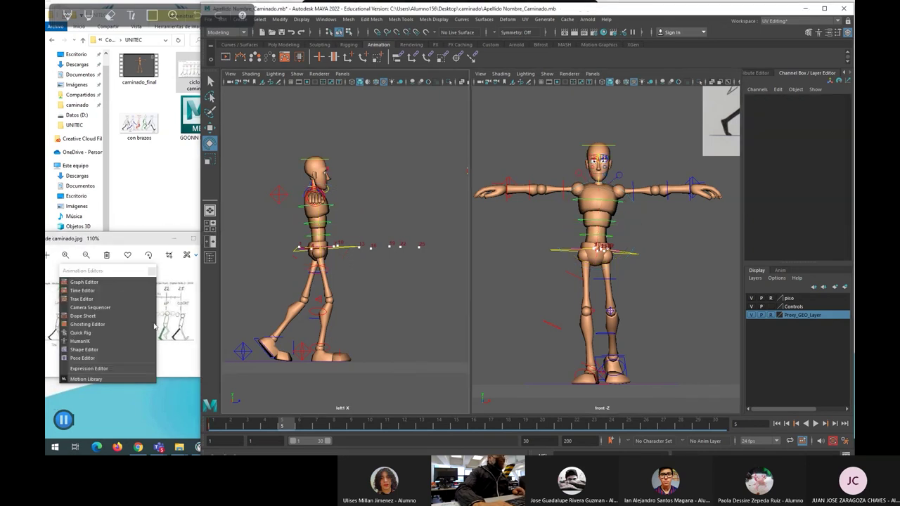
pyautogui.moveTo(109, 272); pyautogui.dragTo(134, 393)
# Step: Set the rib control's Rotate Z to 0.5 at frame 10 and play the animation to check it
pyautogui.moveTo(283, 428); pyautogui.dragTo(165, 414)
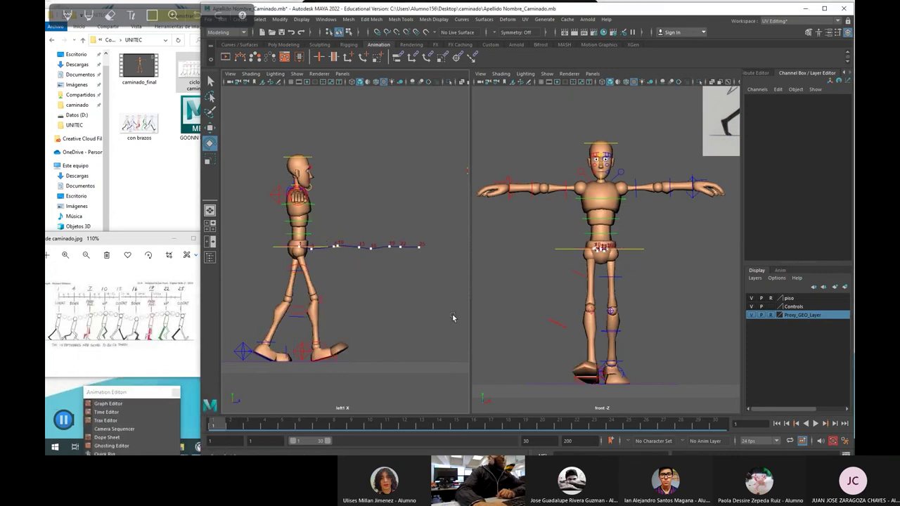
pyautogui.click(604, 237)
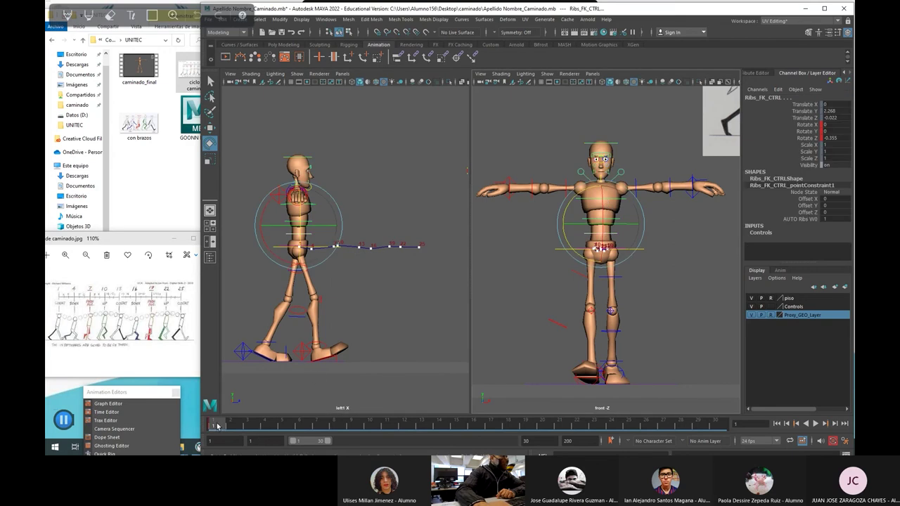
pyautogui.hotkey('alt', 'v')
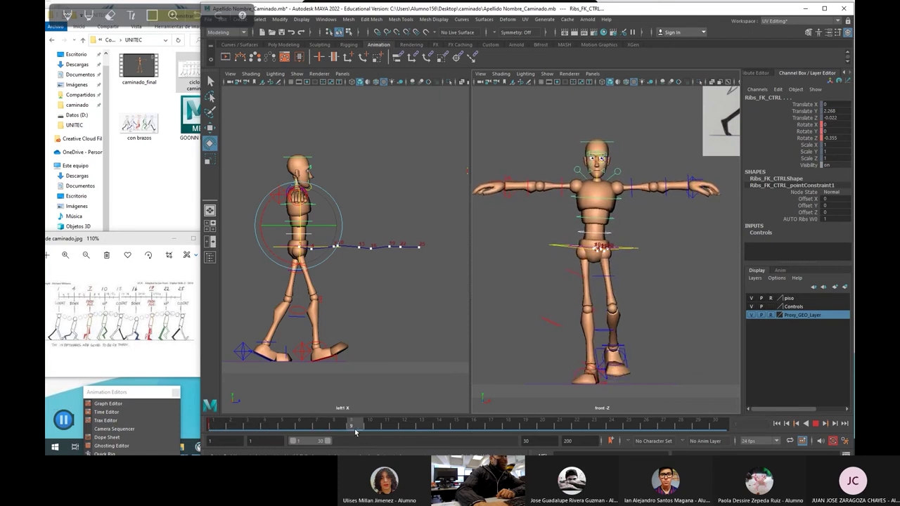
pyautogui.moveTo(369, 430); pyautogui.dragTo(369, 430)
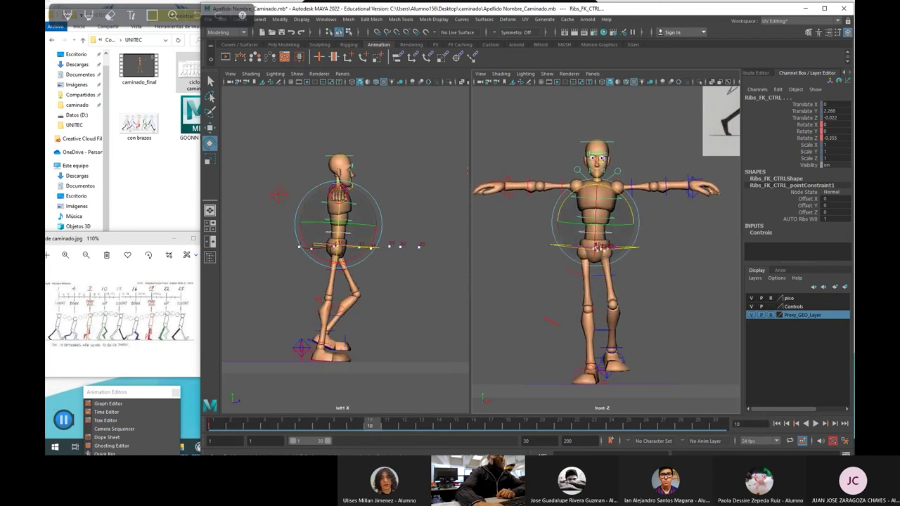
pyautogui.moveTo(632, 209); pyautogui.dragTo(631, 208)
pyautogui.click(844, 139)
pyautogui.write('5')
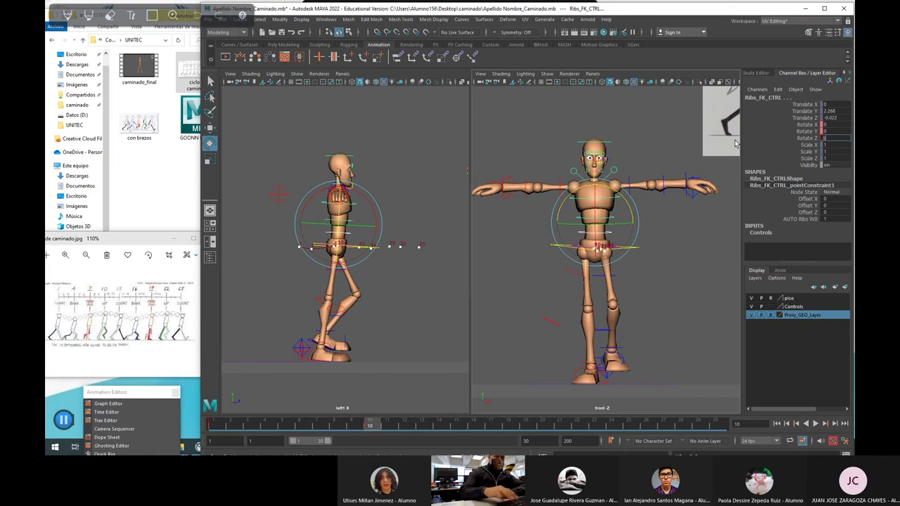
pyautogui.press('Return')
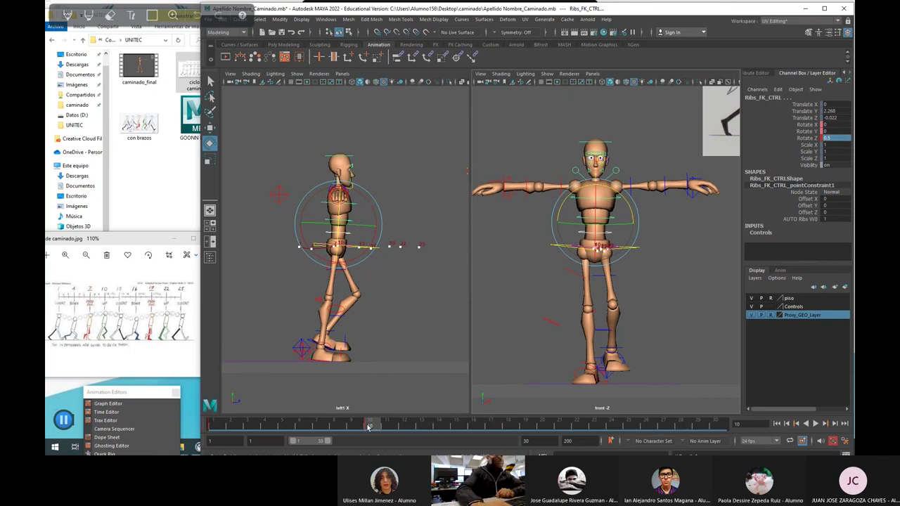
pyautogui.hotkey('alt', 'v')
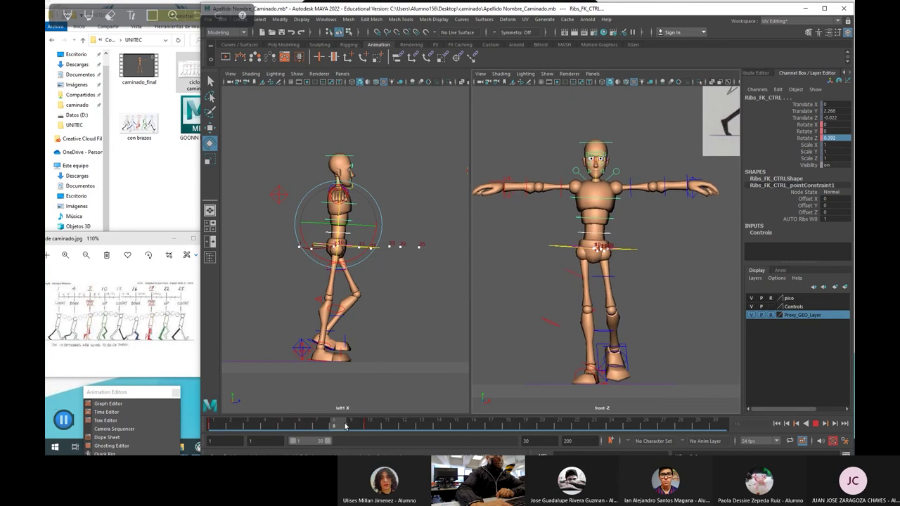
pyautogui.click(369, 426)
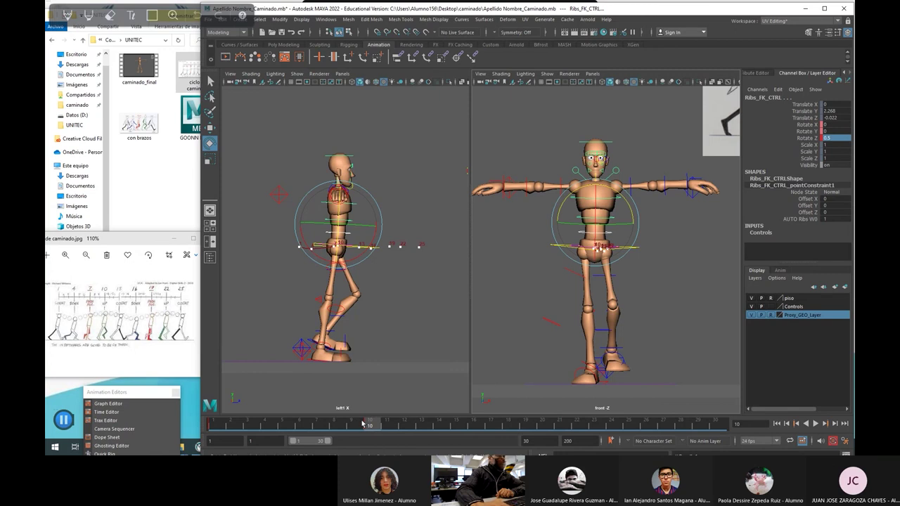
# Step: At frame 22, set the rib control's Rotate Z to -0.5 and play back the walk
pyautogui.hotkey('alt', 'v')
pyautogui.click(576, 423)
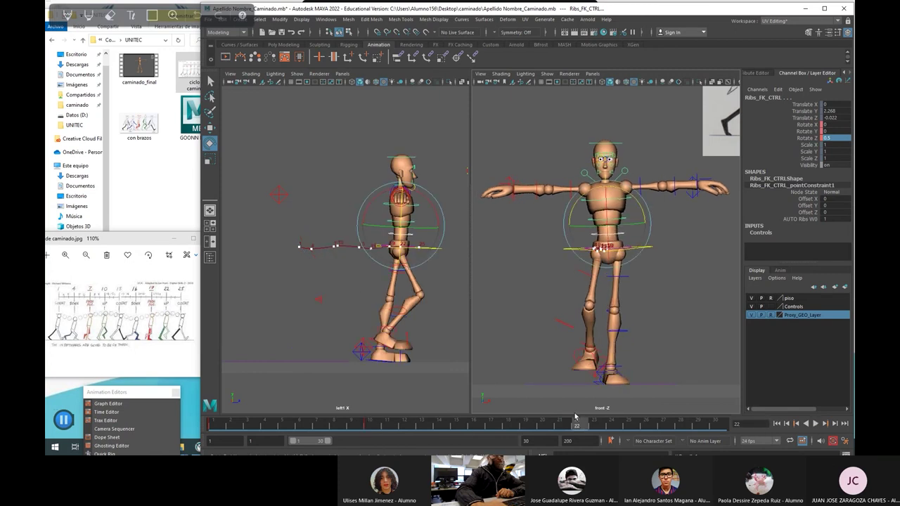
pyautogui.moveTo(639, 202); pyautogui.dragTo(639, 204, button='middle')
pyautogui.doubleClick(831, 138)
pyautogui.write('-0.5')
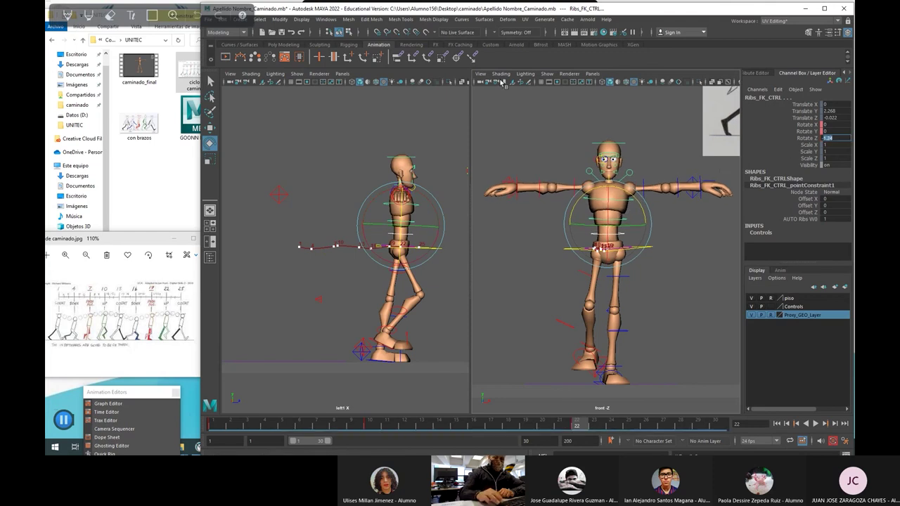
pyautogui.press('Return')
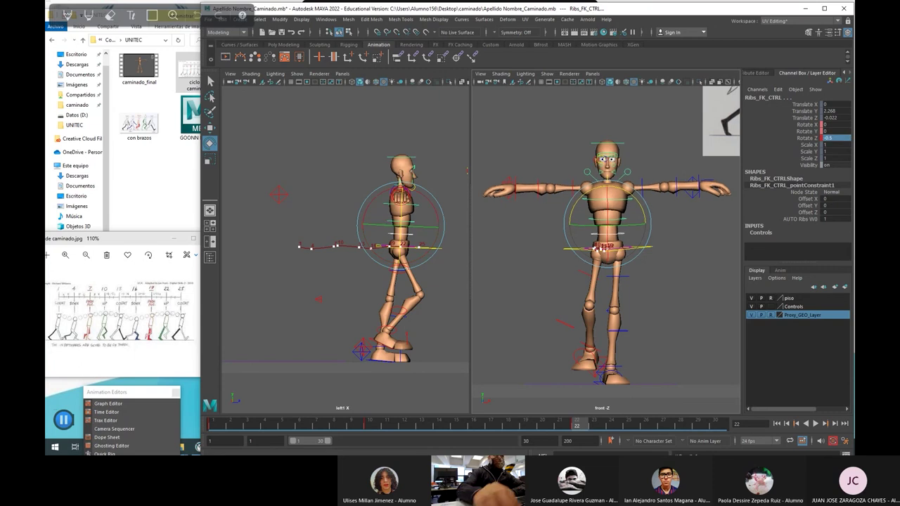
pyautogui.hotkey('alt', 'v')
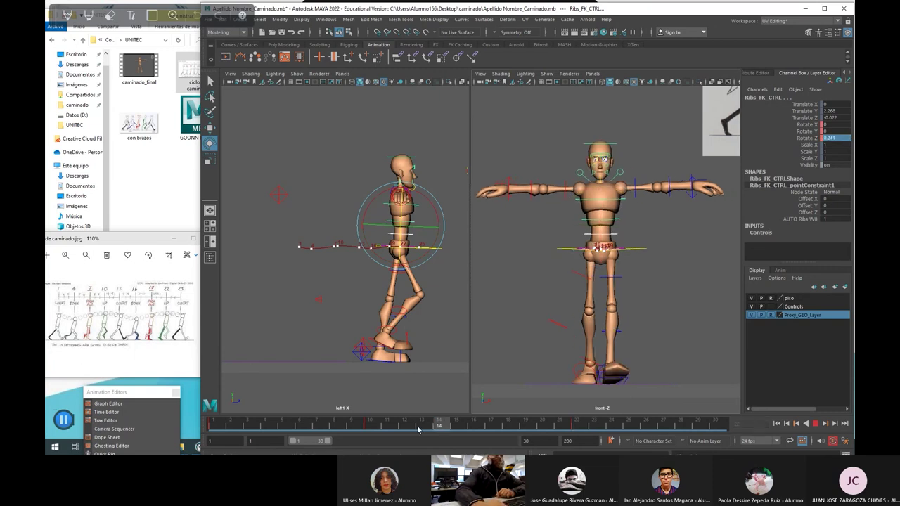
# Step: Stop playback and, at frame 1, key the right upper arm's rotation and lower the arm beside the body, Rotate Z about 82
pyautogui.hotkey('alt', 'v')
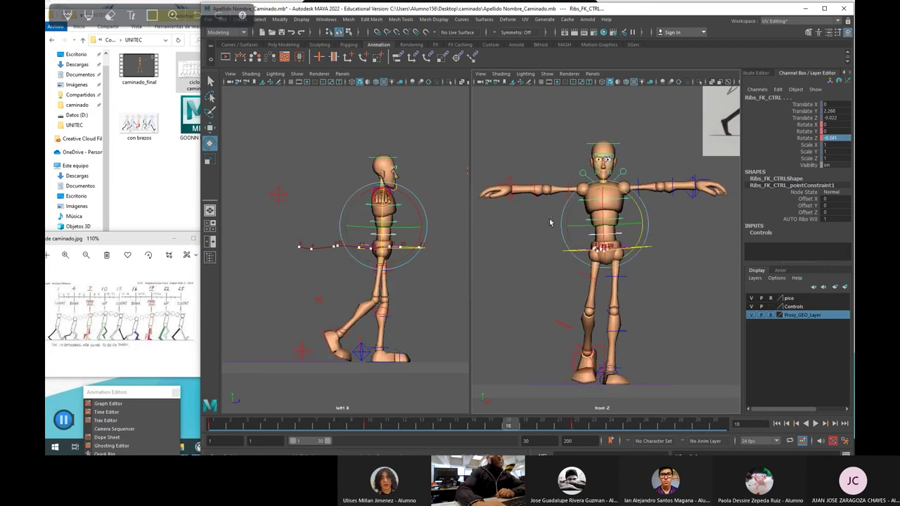
pyautogui.click(566, 186)
pyautogui.click(568, 181)
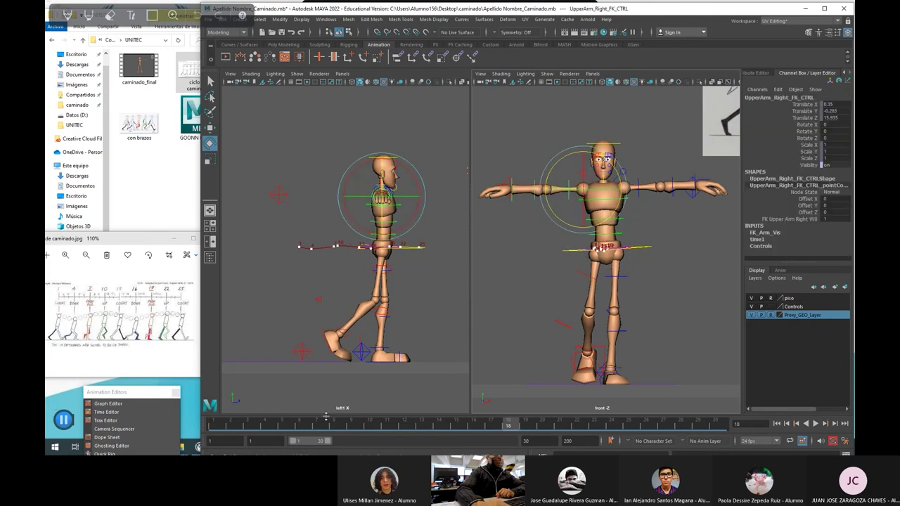
pyautogui.moveTo(248, 428); pyautogui.dragTo(215, 427)
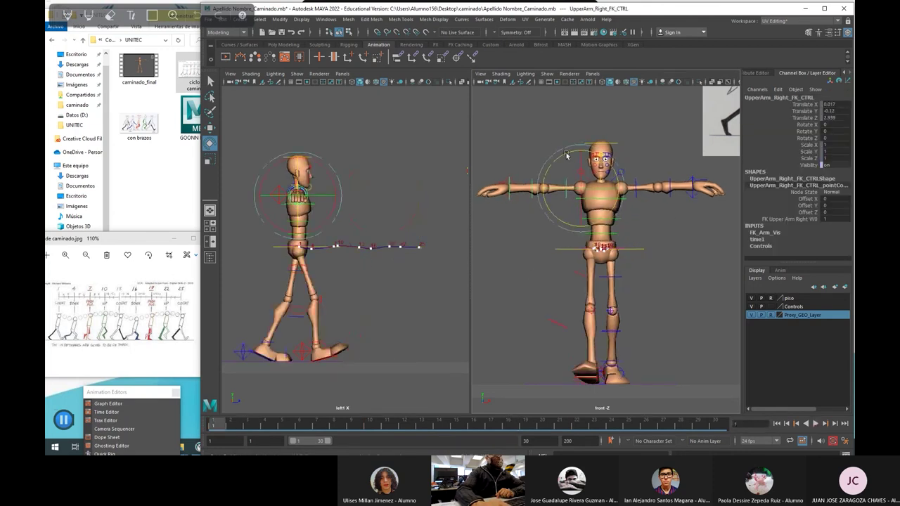
pyautogui.hotkey('shift', 'e')
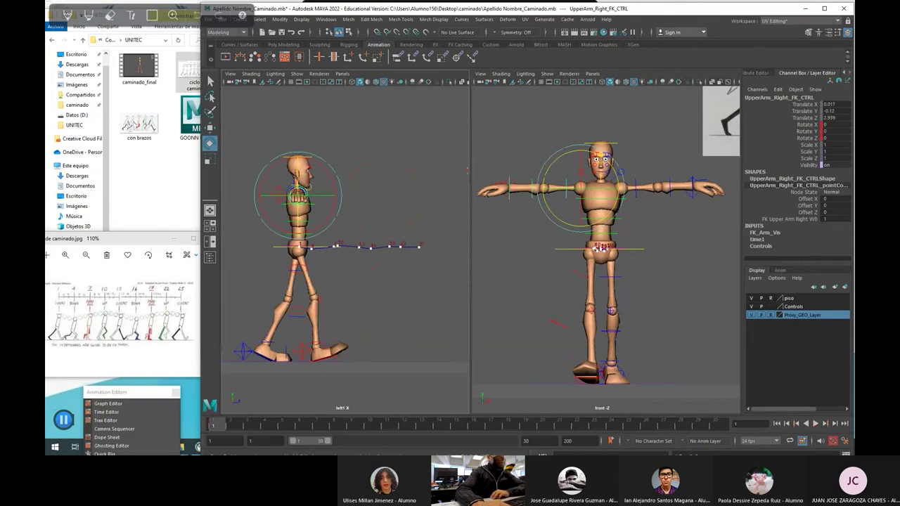
pyautogui.moveTo(548, 169); pyautogui.dragTo(554, 221)
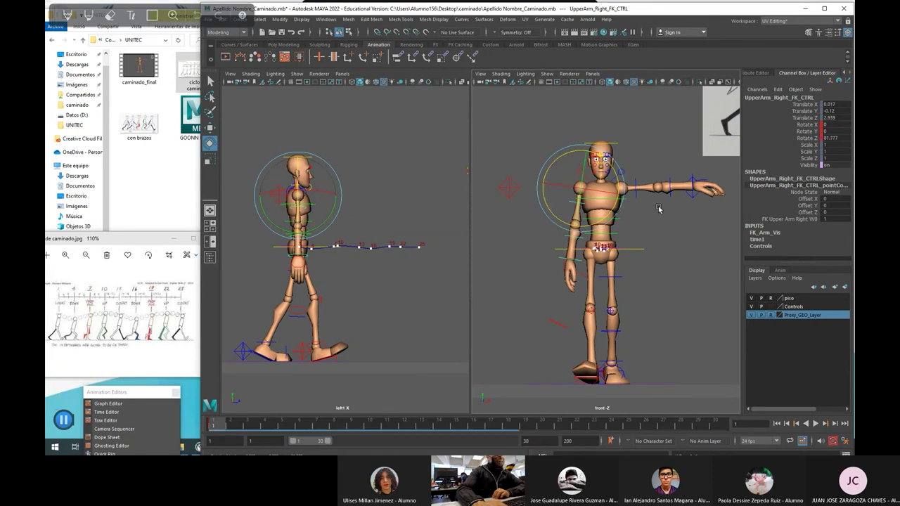
# Step: Lower the left upper arm beside the body at frame 1 with Rotate Z about -82
pyautogui.click(637, 183)
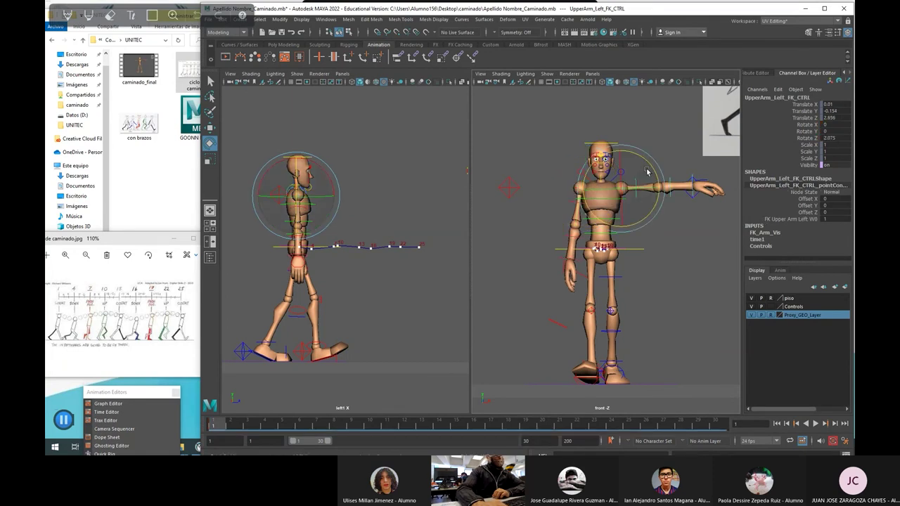
pyautogui.moveTo(650, 166); pyautogui.dragTo(671, 239)
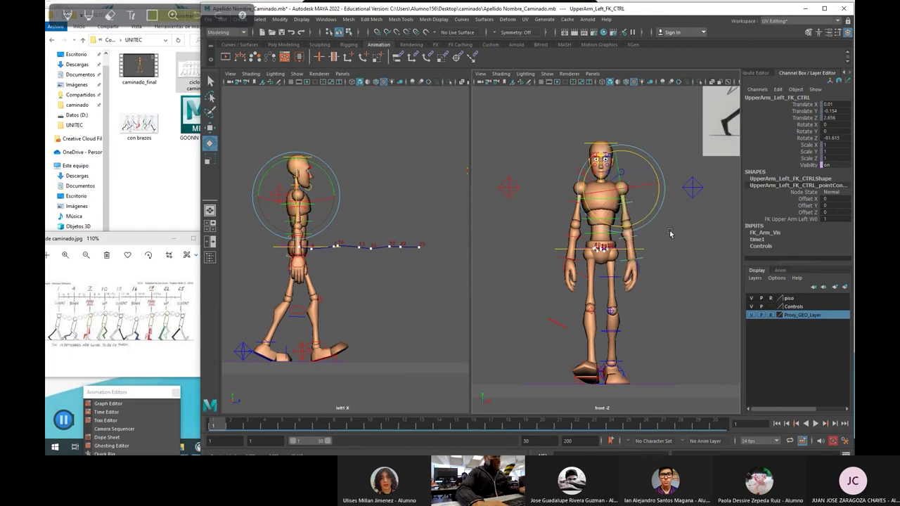
pyautogui.click(679, 272)
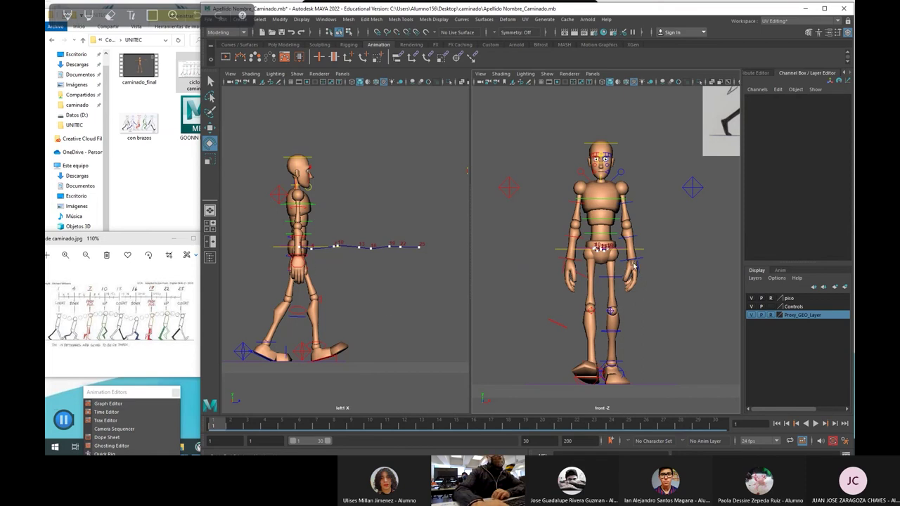
pyautogui.click(640, 261)
pyautogui.click(435, 282)
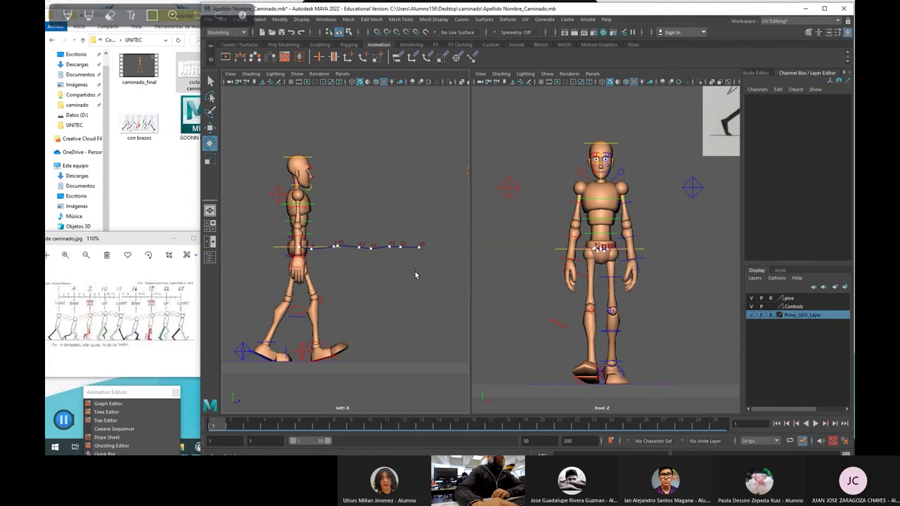
# Step: Swing the right upper arm backward in the side view at frame 1, Rotate Y about -22
pyautogui.moveTo(261, 424); pyautogui.dragTo(217, 424)
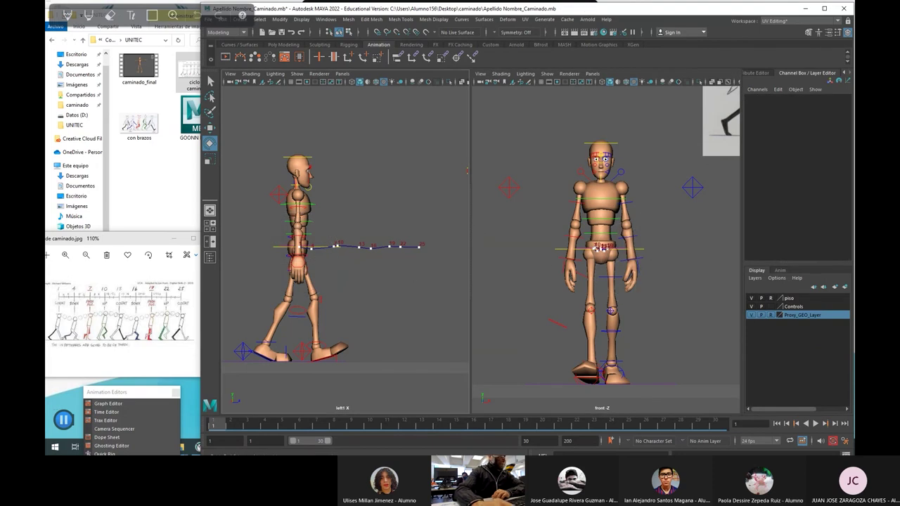
pyautogui.click(333, 221)
pyautogui.moveTo(320, 234); pyautogui.dragTo(306, 268)
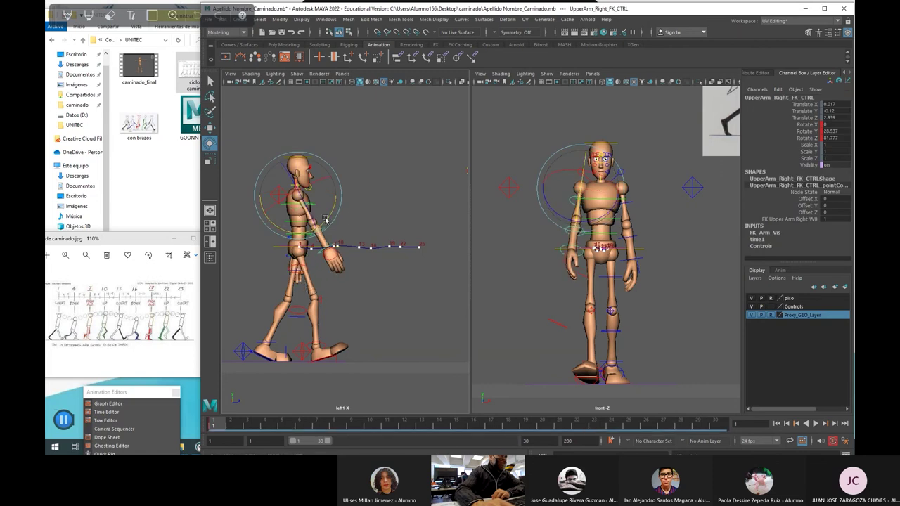
pyautogui.moveTo(330, 214); pyautogui.dragTo(310, 253)
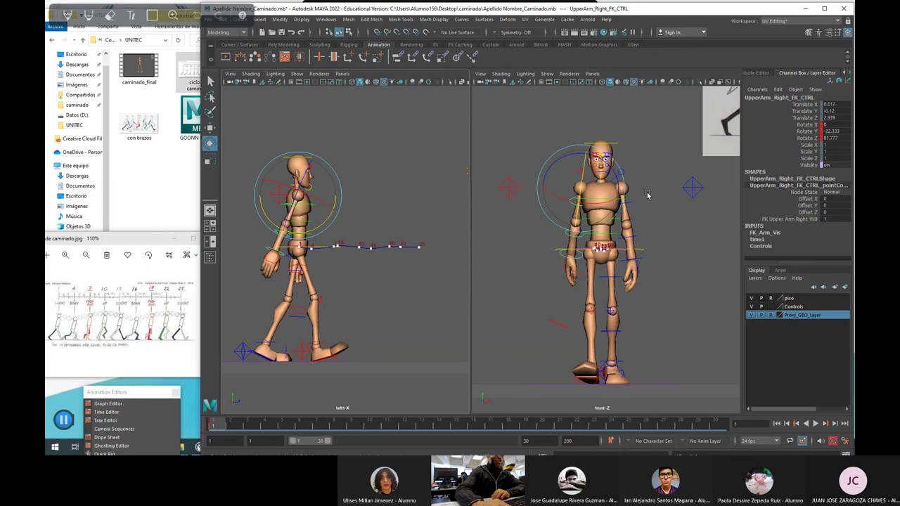
# Step: Swing the left upper arm forward in the side view at frame 1, Rotate Y about -28
pyautogui.click(623, 203)
pyautogui.click(632, 205)
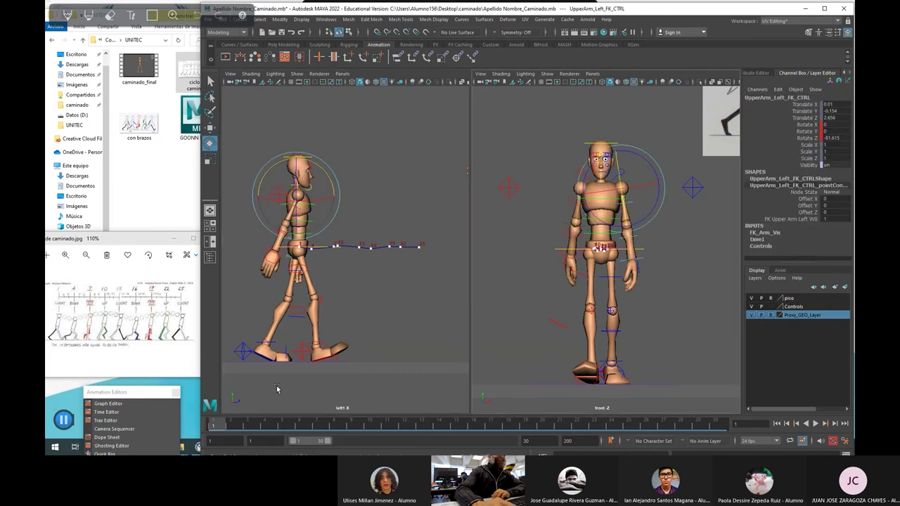
pyautogui.moveTo(334, 188); pyautogui.dragTo(332, 164)
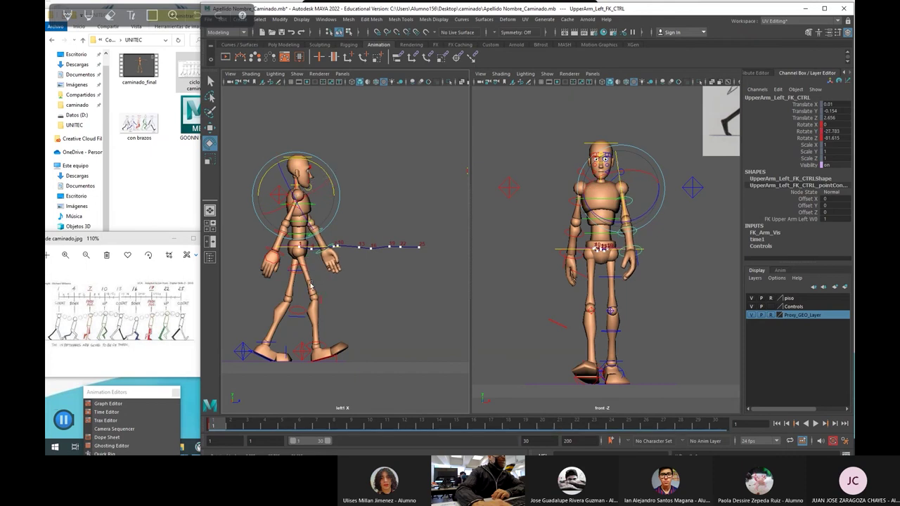
# Step: Open the "con brazos" reference image, narrow its window and arrange it beside the Maya window so the arm poses show
pyautogui.click(139, 125)
pyautogui.doubleClick(139, 125)
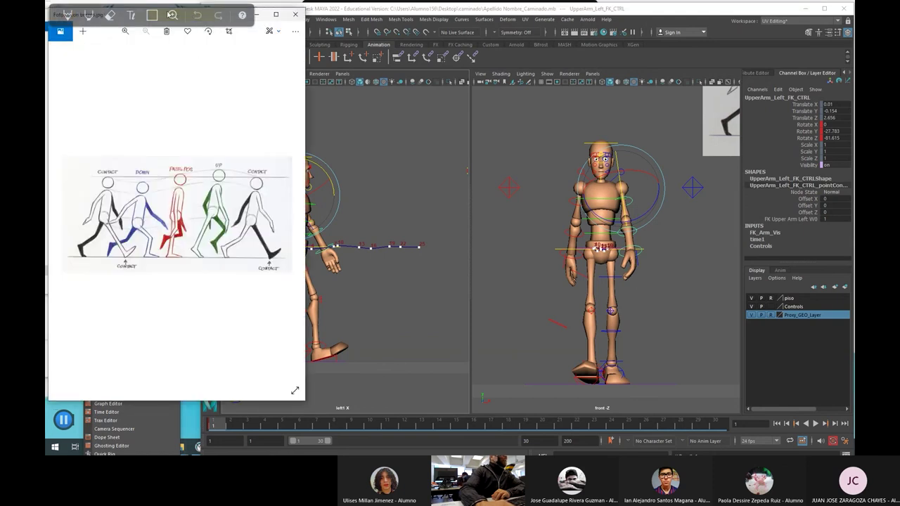
pyautogui.moveTo(51, 17); pyautogui.dragTo(101, 74)
pyautogui.moveTo(101, 16); pyautogui.dragTo(68, 21)
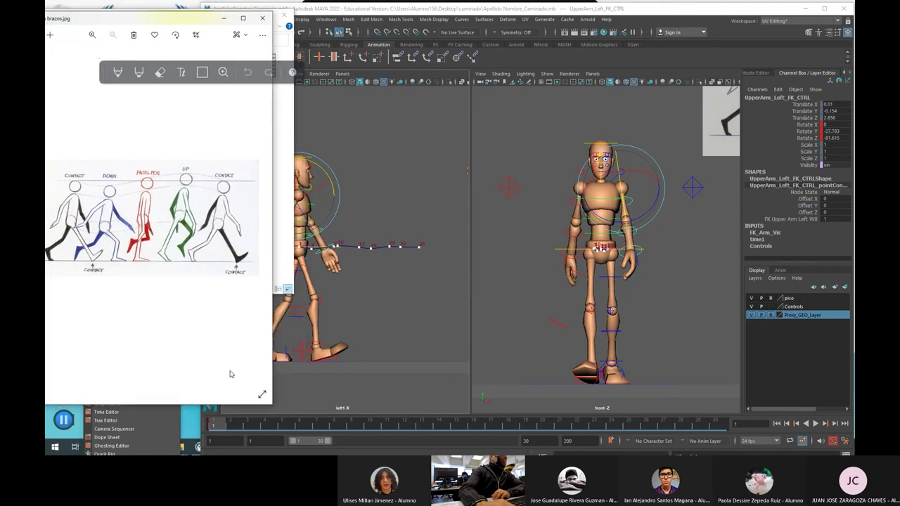
pyautogui.moveTo(273, 367); pyautogui.dragTo(222, 359)
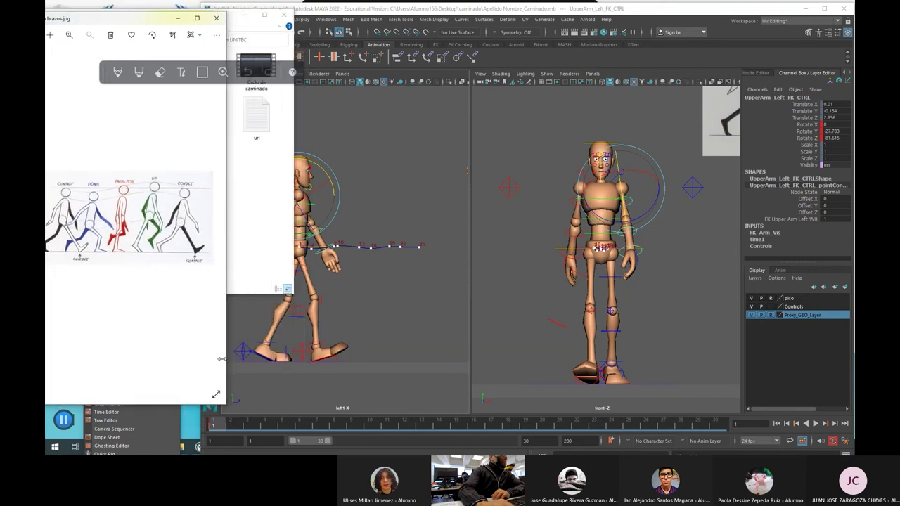
pyautogui.moveTo(137, 18); pyautogui.dragTo(141, 16)
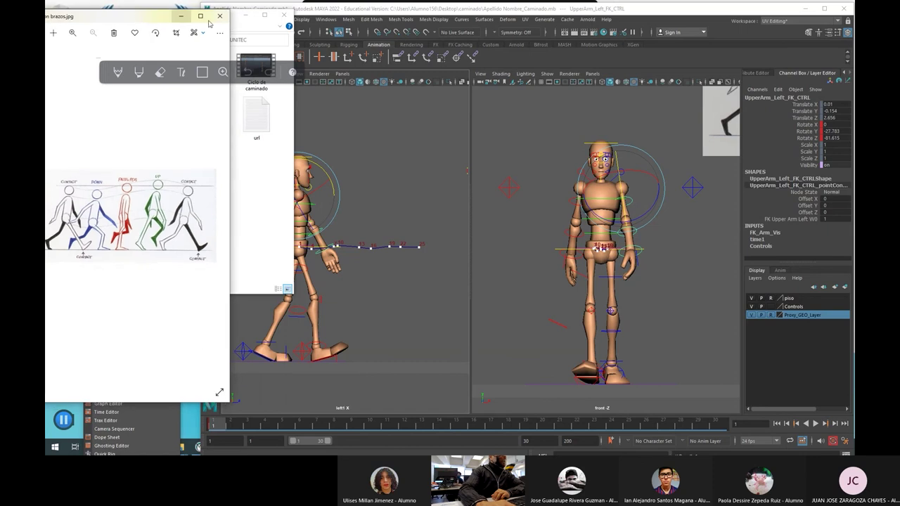
pyautogui.click(386, 11)
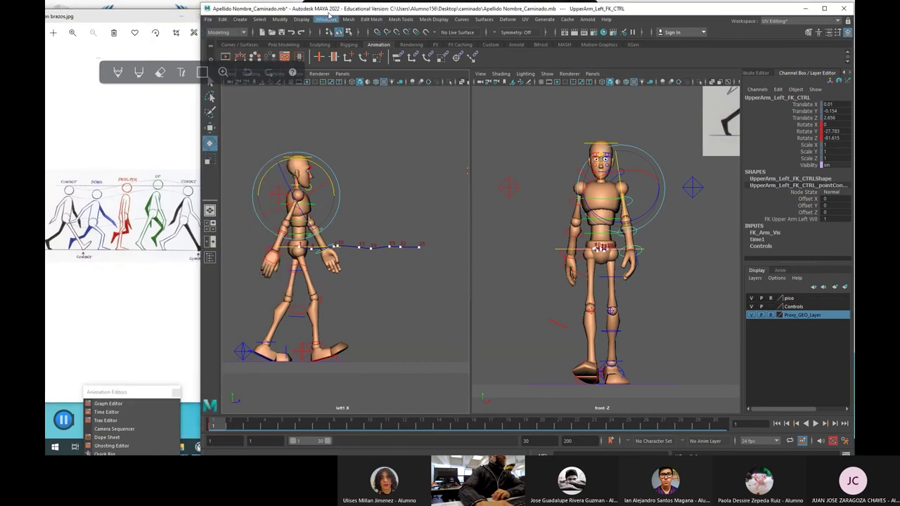
pyautogui.moveTo(332, 10); pyautogui.dragTo(341, 11)
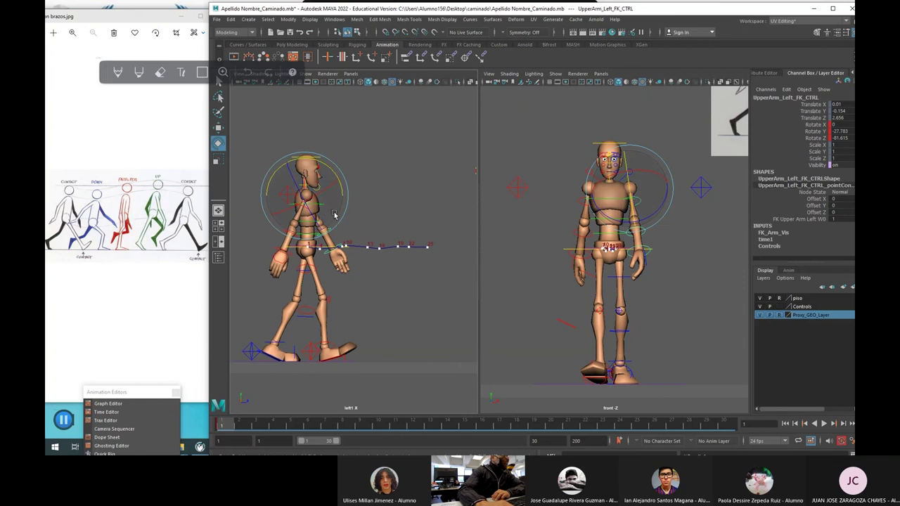
# Step: Rotate and key both hands at frame 1, with Rotate Y about -25 for the right hand and 18 for the left
pyautogui.click(291, 256)
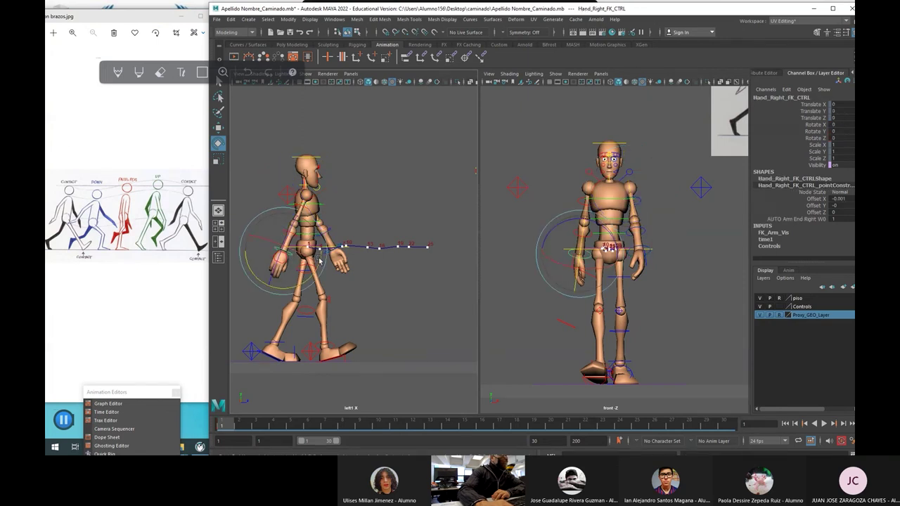
pyautogui.moveTo(316, 260); pyautogui.dragTo(316, 280)
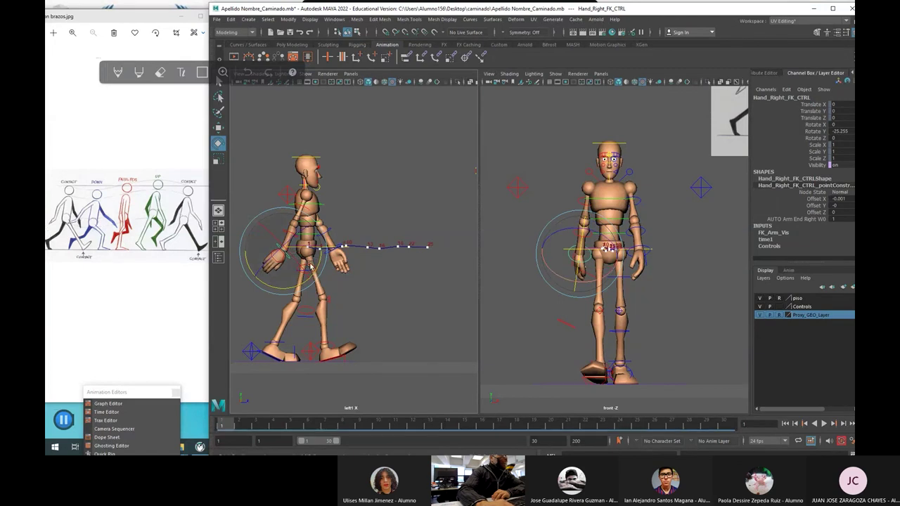
pyautogui.click(335, 254)
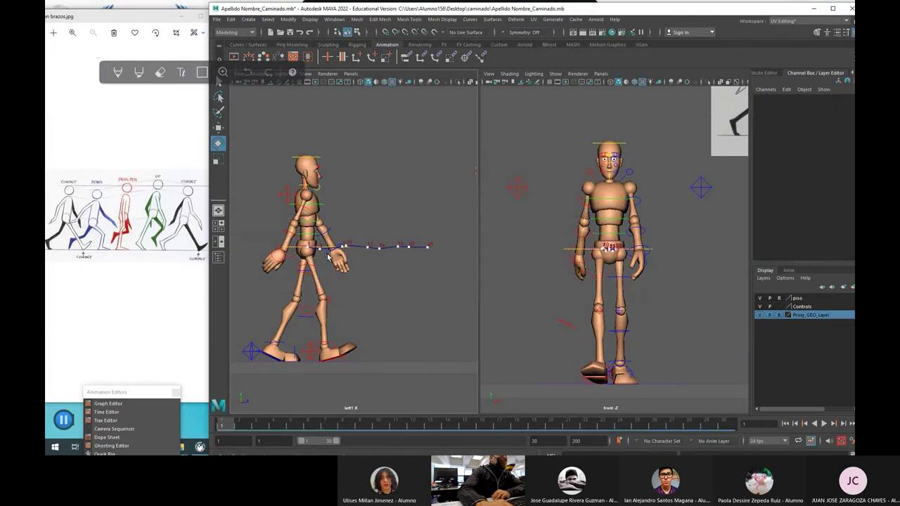
pyautogui.click(328, 254)
pyautogui.moveTo(360, 223); pyautogui.dragTo(378, 228)
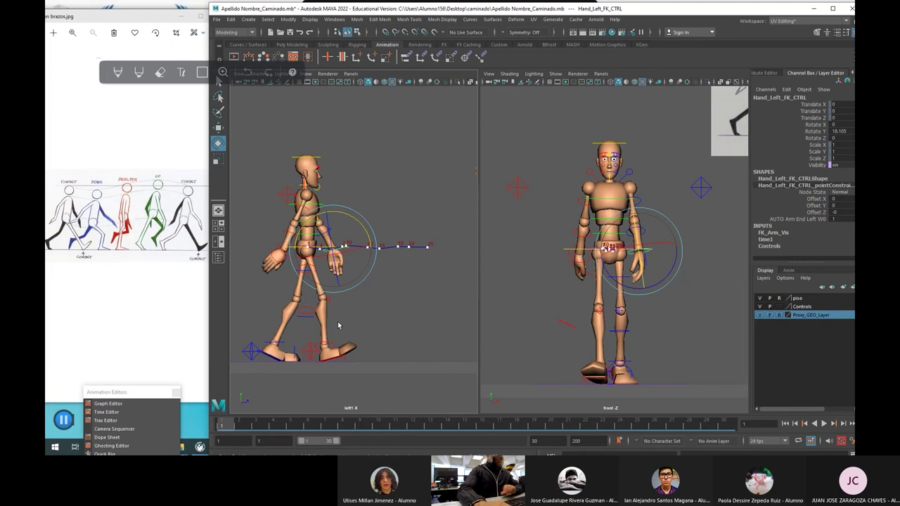
pyautogui.press('s')
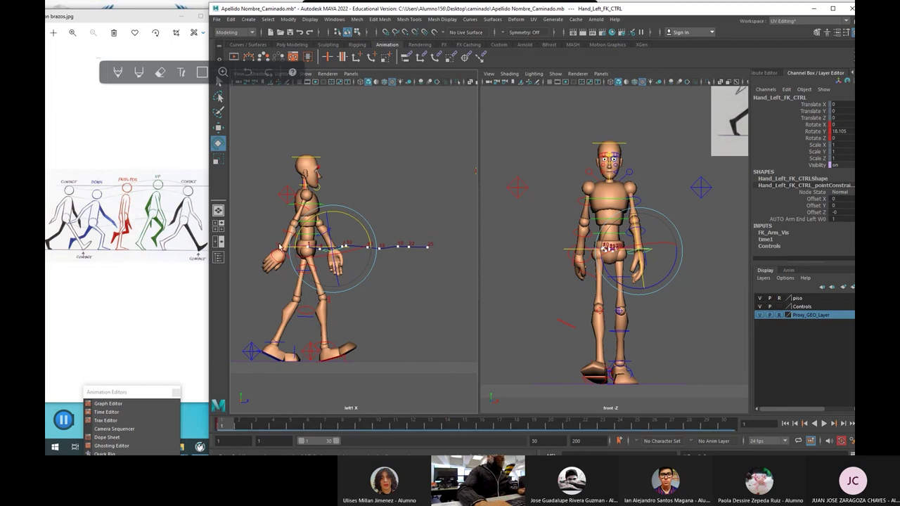
pyautogui.click(289, 278)
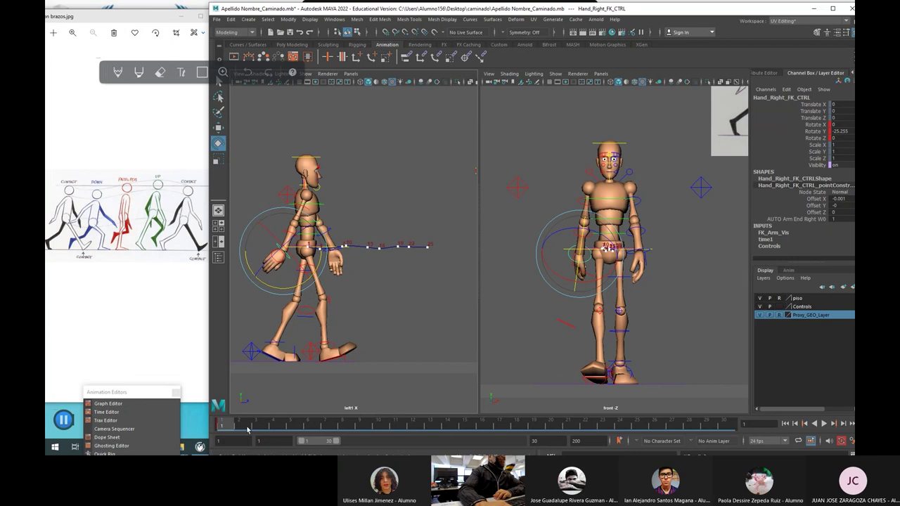
# Step: At frame 4, swing the right upper arm farther back for the down pose, Rotate Y about -35
pyautogui.moveTo(231, 425); pyautogui.dragTo(280, 424)
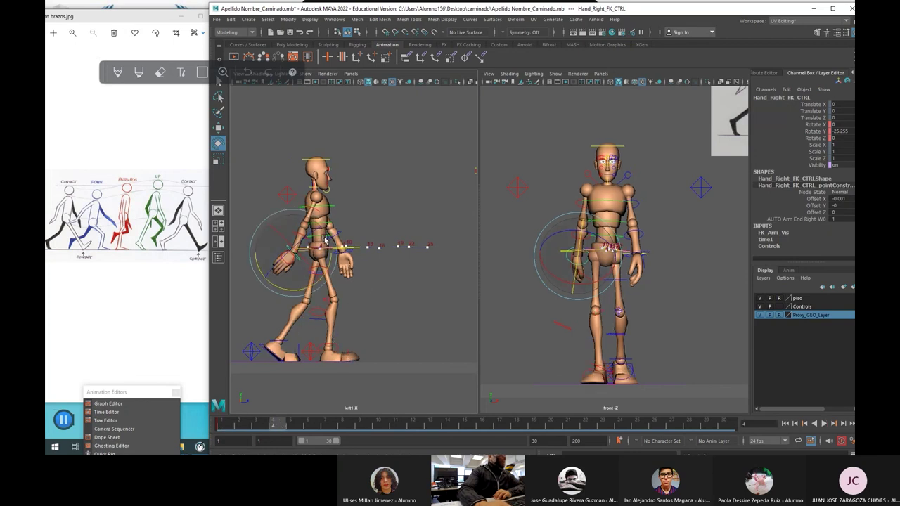
pyautogui.click(357, 211)
pyautogui.click(320, 212)
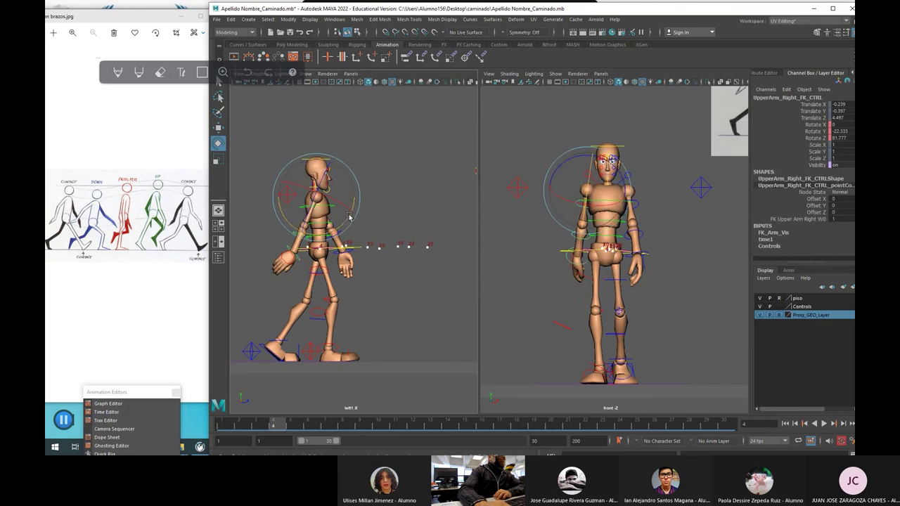
pyautogui.moveTo(331, 218); pyautogui.dragTo(346, 226)
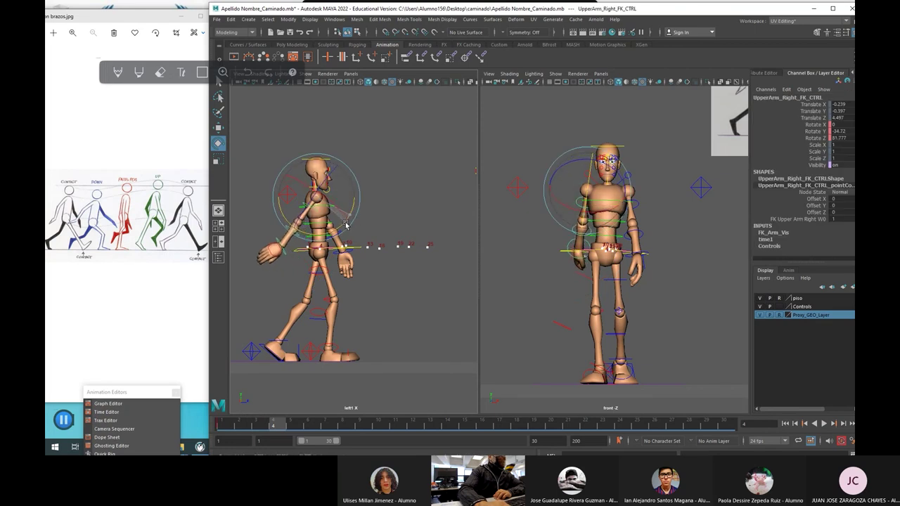
pyautogui.click(398, 213)
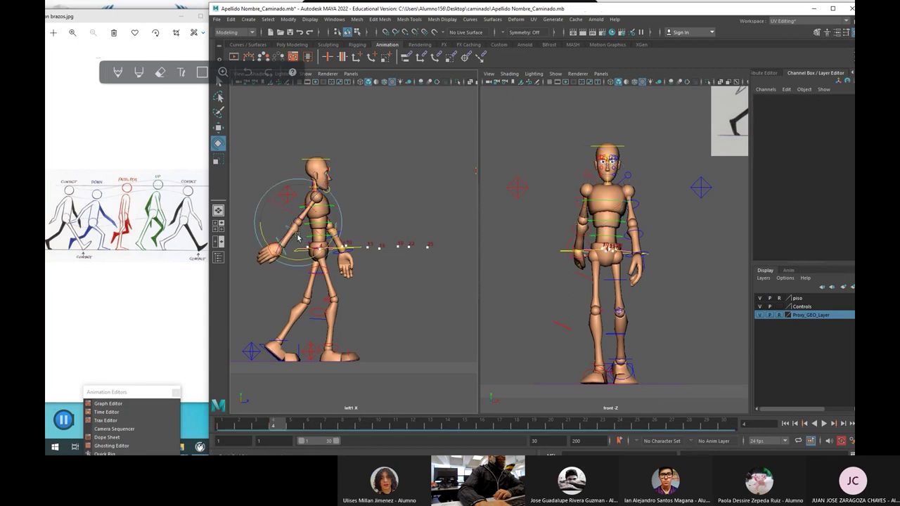
# Step: Key the right lower arm's rotation at frame 1, and bend it at frame 4 to Rotate Y about 14
pyautogui.click(298, 238)
pyautogui.click(222, 425)
pyautogui.hotkey('shift', 'e')
pyautogui.moveTo(222, 427); pyautogui.dragTo(274, 426)
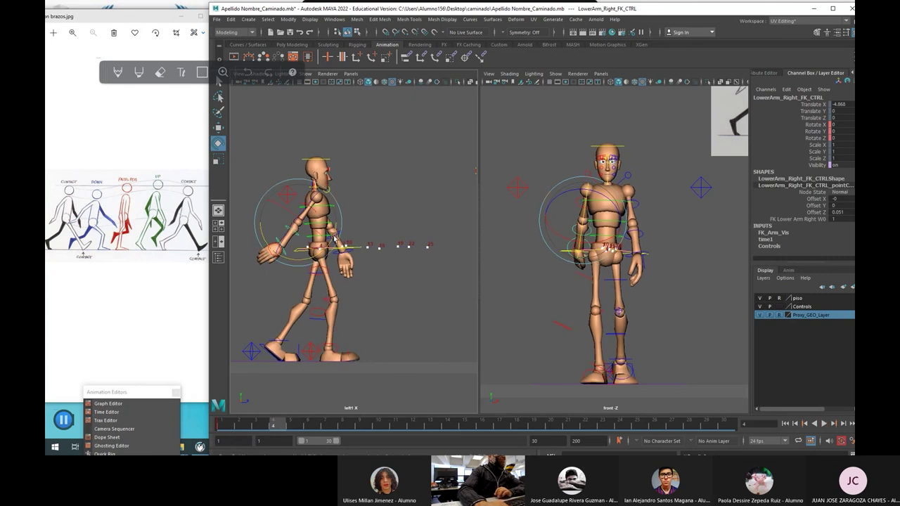
pyautogui.moveTo(334, 237); pyautogui.dragTo(353, 231)
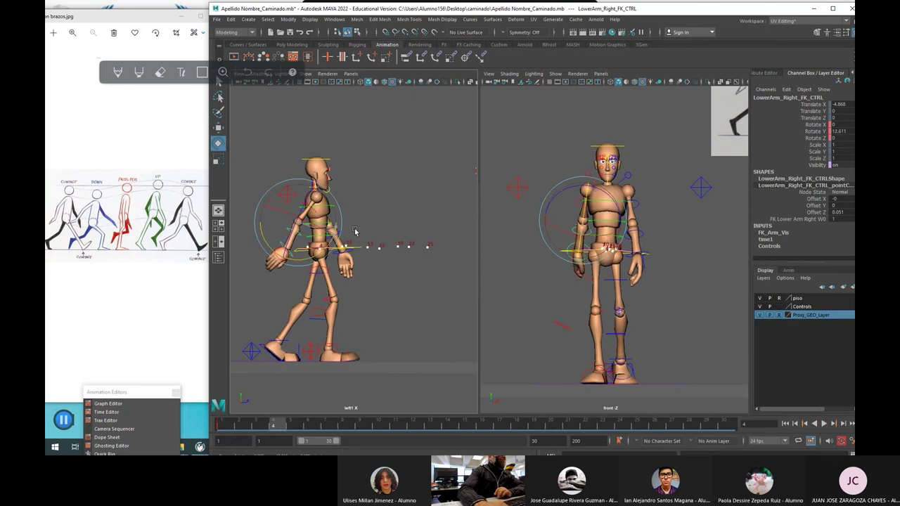
pyautogui.click(362, 303)
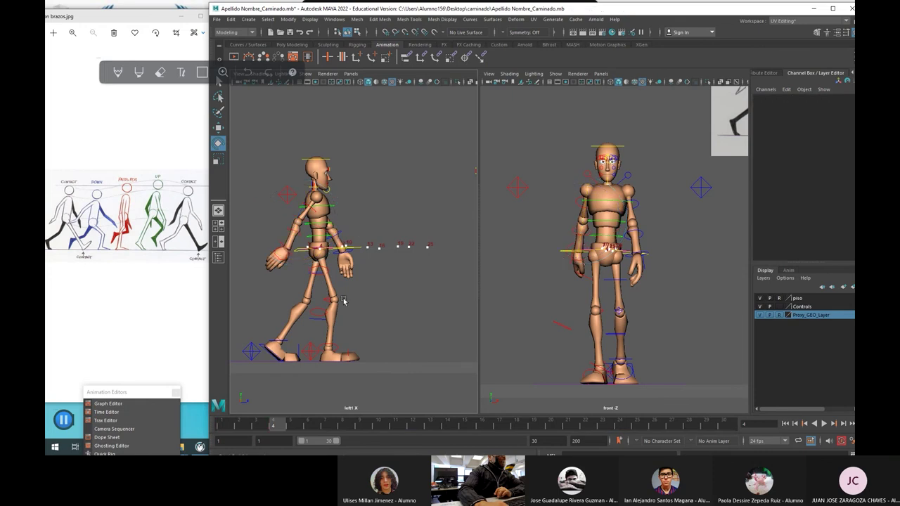
# Step: Twist the right hand at frame 4 to Rotate X about 40 and scrub the opening frames to check the arm's motion
pyautogui.click(294, 258)
pyautogui.moveTo(282, 241); pyautogui.dragTo(295, 263)
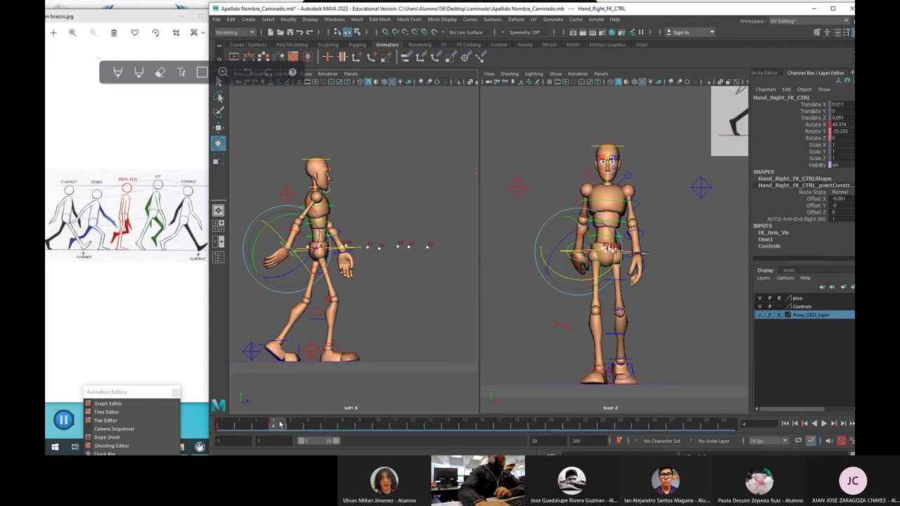
pyautogui.click(219, 428)
pyautogui.moveTo(192, 430); pyautogui.dragTo(298, 434)
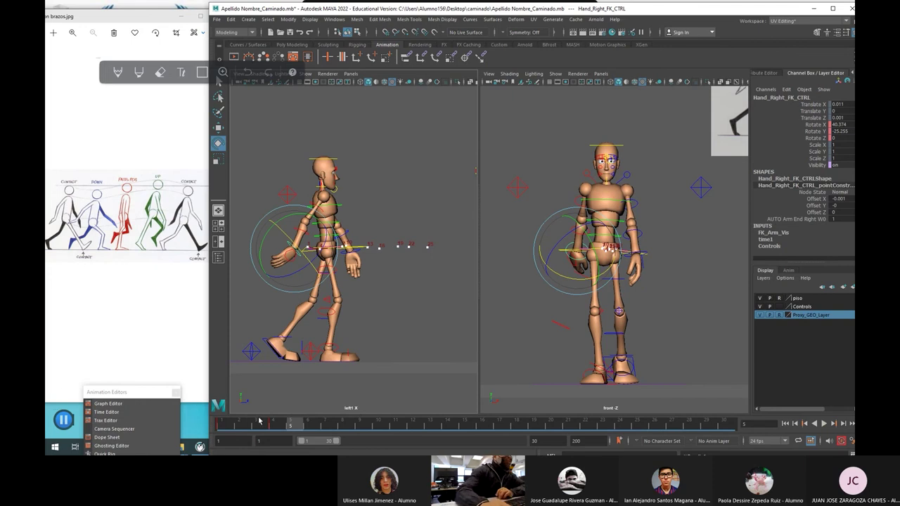
# Step: At frame 1, twist the right hand to Rotate X about 29
pyautogui.click(221, 426)
pyautogui.moveTo(293, 257); pyautogui.dragTo(304, 270)
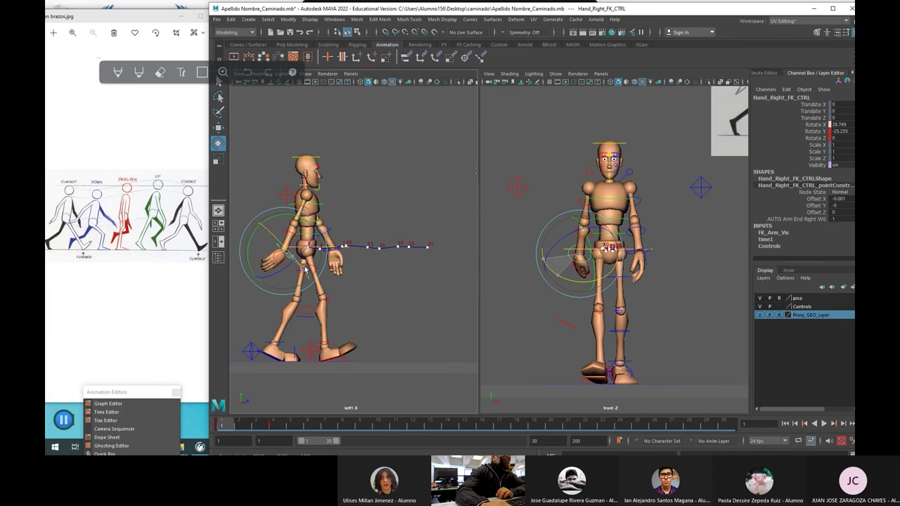
pyautogui.click(361, 281)
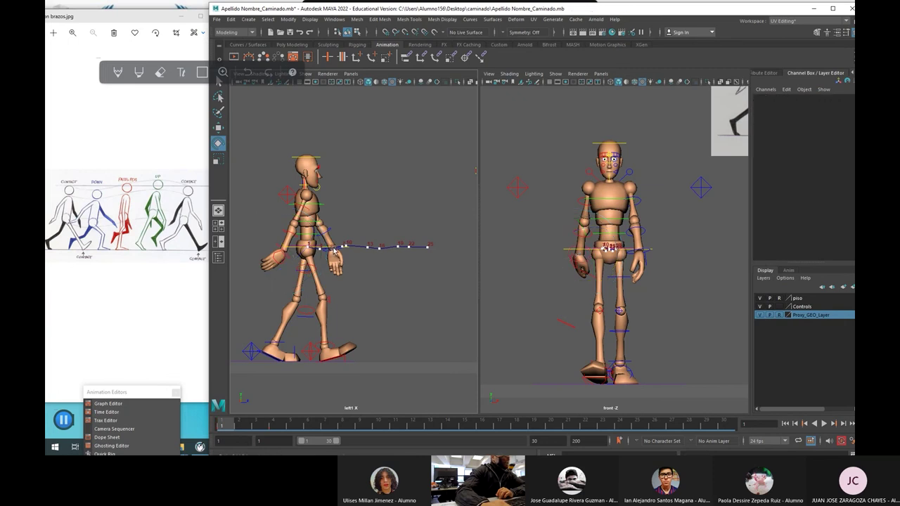
# Step: Replace the front view with a new orthographic Right view, framed closely on the left hand
pyautogui.click(327, 253)
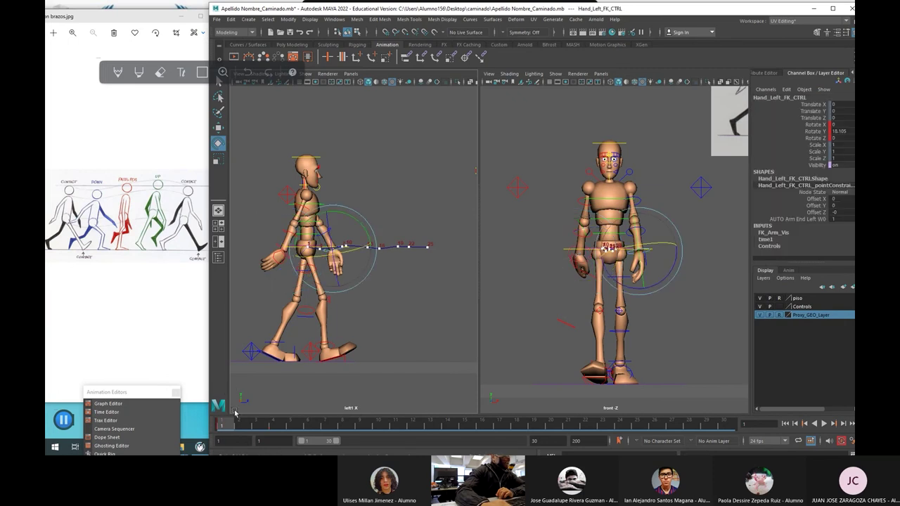
pyautogui.moveTo(231, 426)
pyautogui.mouseDown()
pyautogui.moveTo(240, 427)
pyautogui.moveTo(224, 426)
pyautogui.mouseUp()
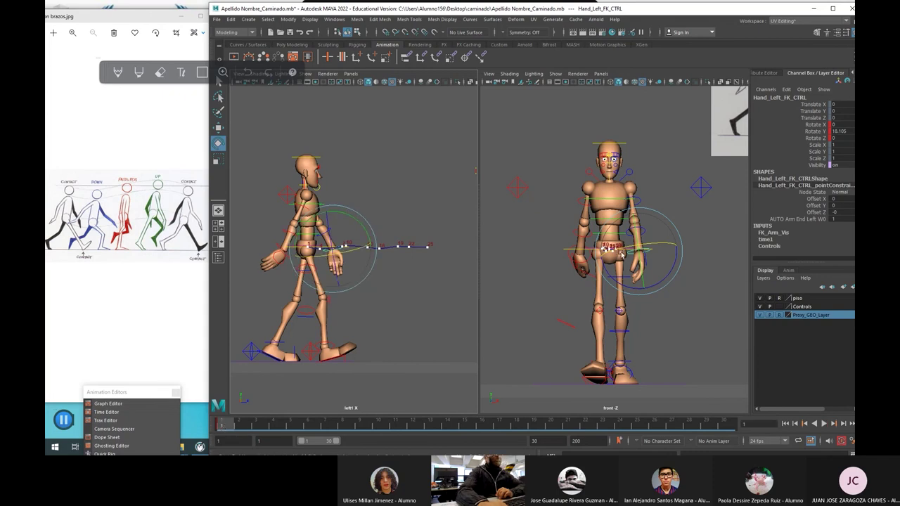
pyautogui.click(601, 73)
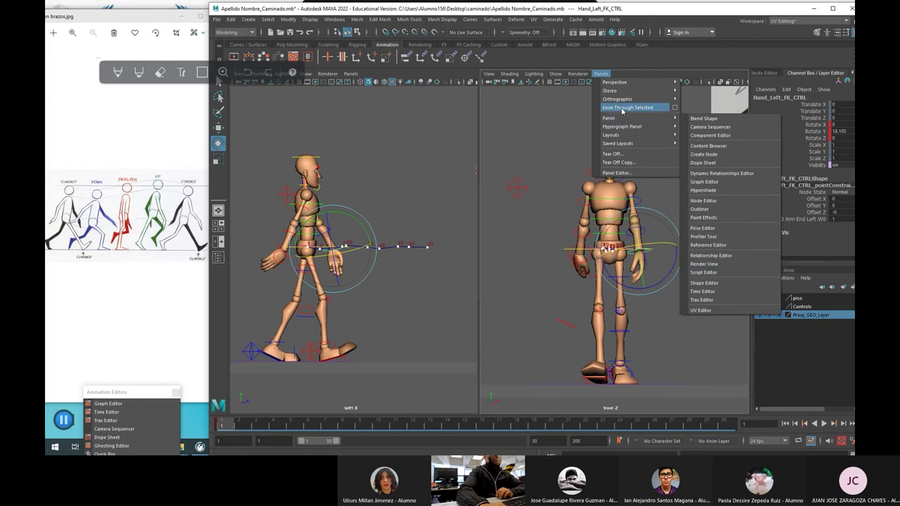
pyautogui.moveTo(633, 99)
pyautogui.moveTo(696, 135)
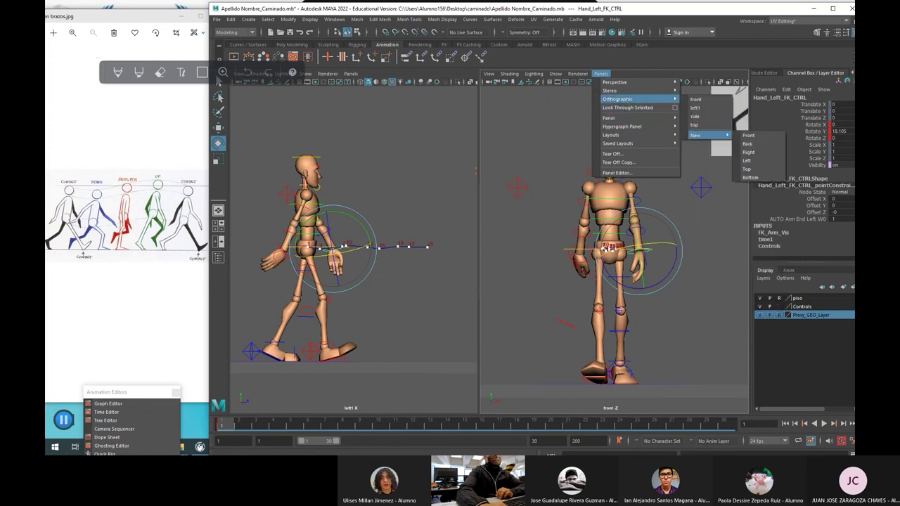
pyautogui.click(750, 151)
pyautogui.scroll(-3, 645, 167)
pyautogui.click(593, 151)
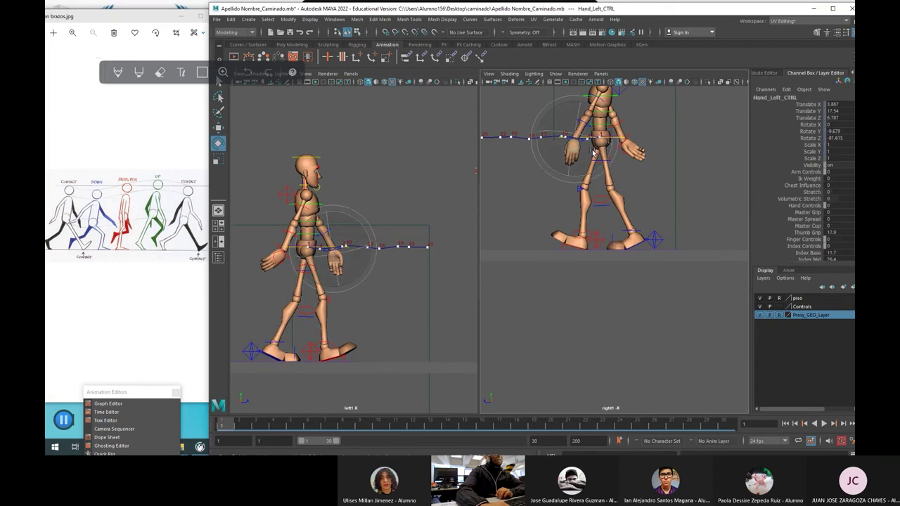
pyautogui.scroll(2, 592, 166)
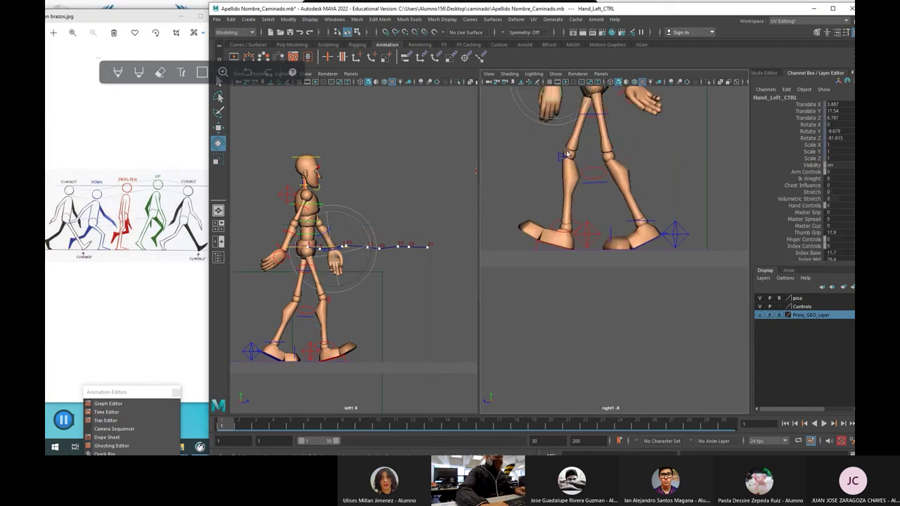
pyautogui.scroll(5, 570, 166)
pyautogui.scroll(-5, 589, 176)
pyautogui.scroll(2, 591, 172)
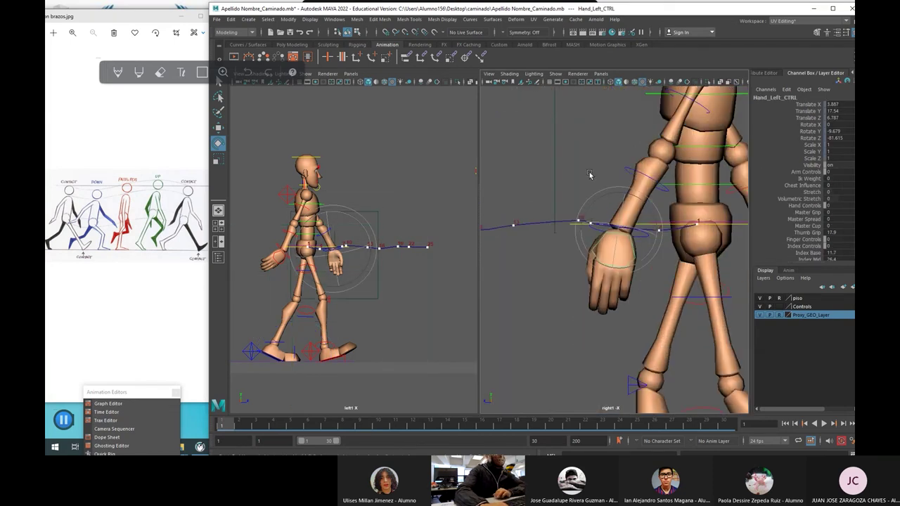
# Step: Twist the left hand inward at frame 1 and set its Rotate X to 30
pyautogui.click(600, 213)
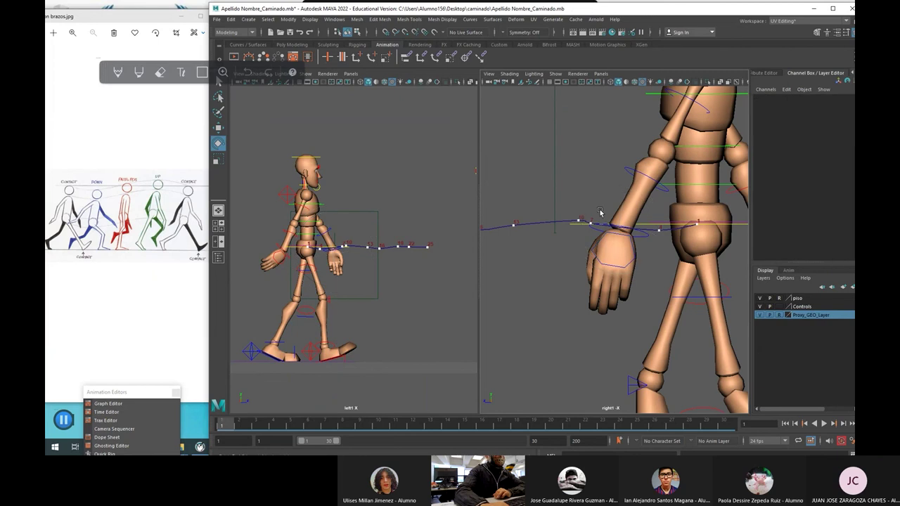
pyautogui.click(644, 239)
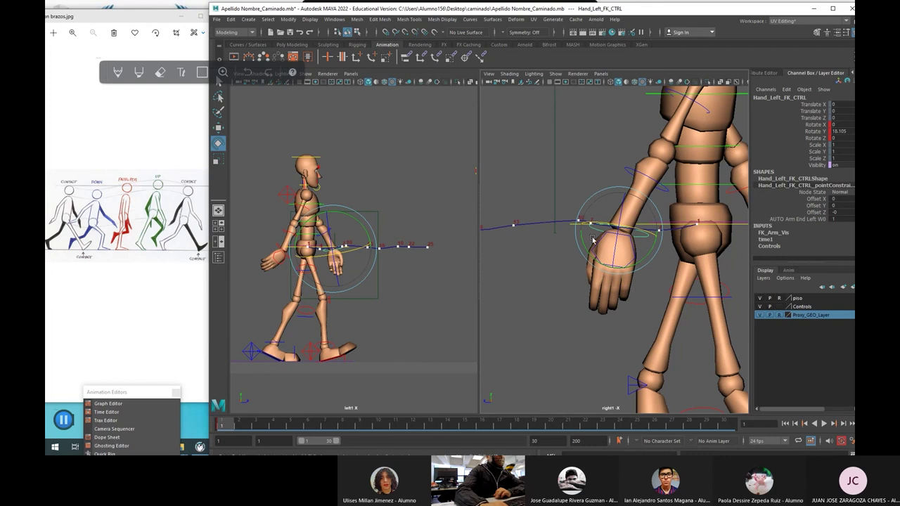
pyautogui.moveTo(635, 230); pyautogui.dragTo(614, 226)
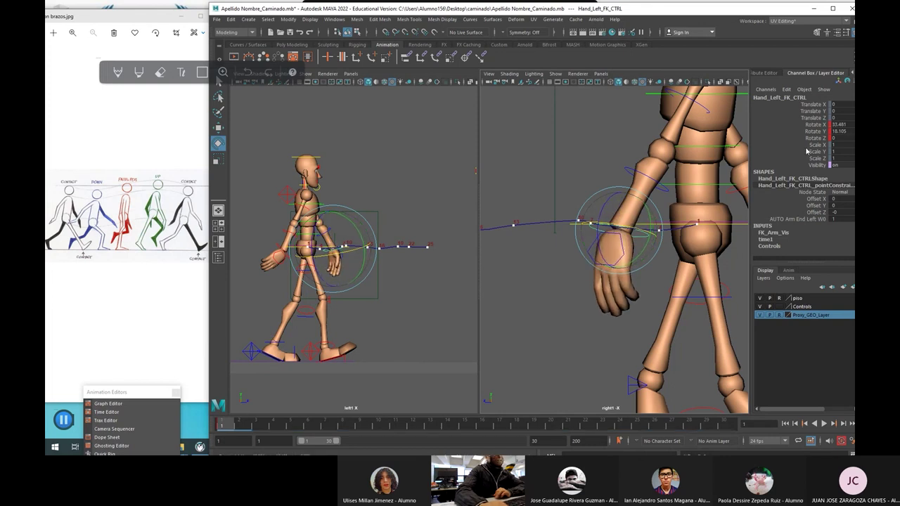
pyautogui.click(848, 125)
pyautogui.write('30')
pyautogui.press('Return')
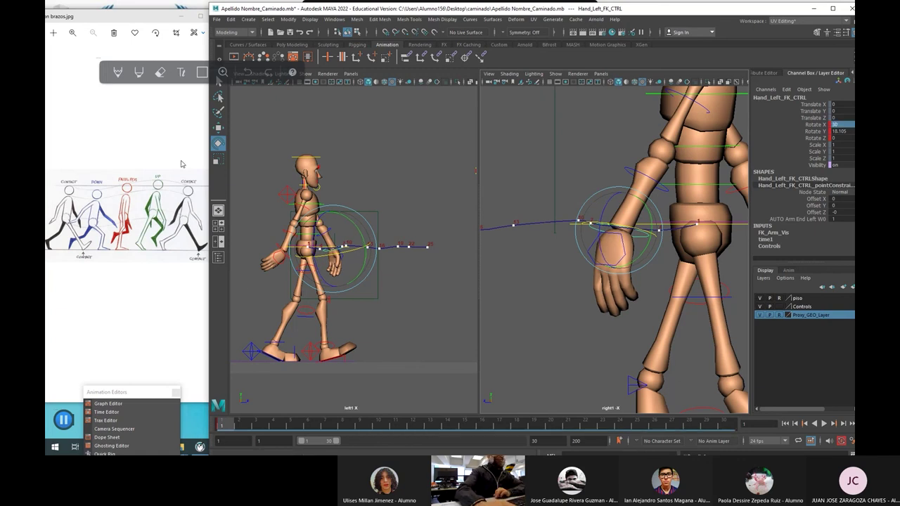
# Step: Set the right hand's rotation at frame 1 to Rotate X 30 and Rotate Y -25
pyautogui.click(279, 246)
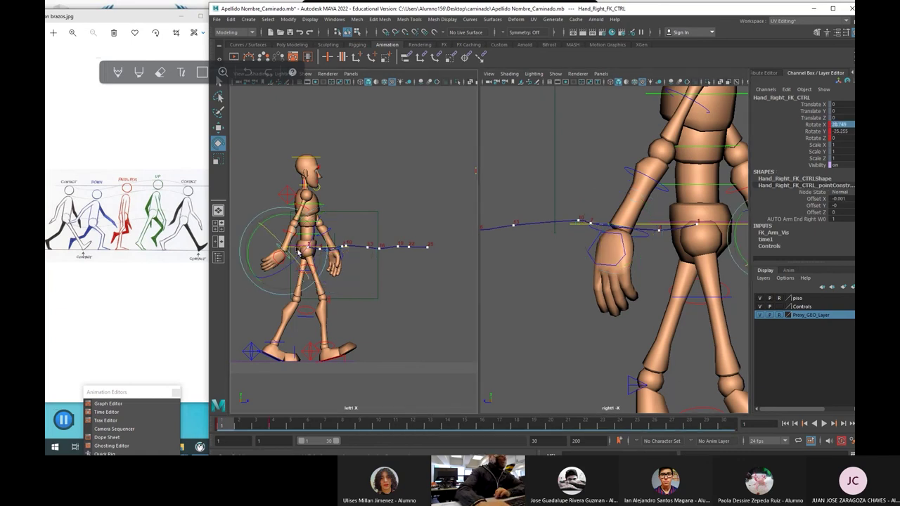
pyautogui.click(840, 125)
pyautogui.write('30')
pyautogui.press('Return')
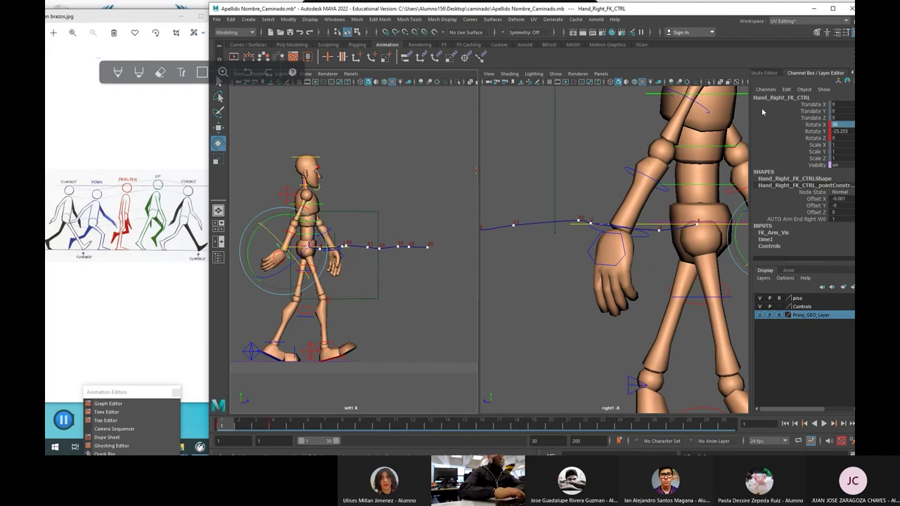
pyautogui.click(842, 130)
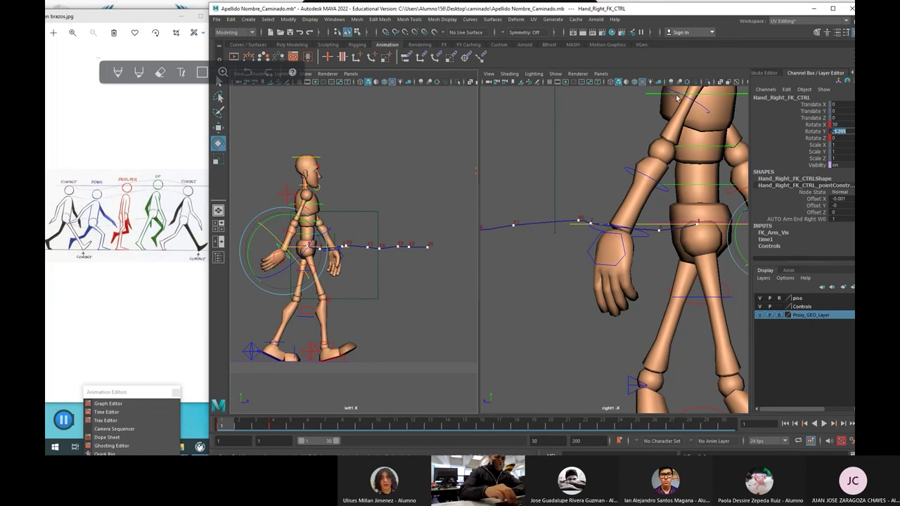
pyautogui.press('Return')
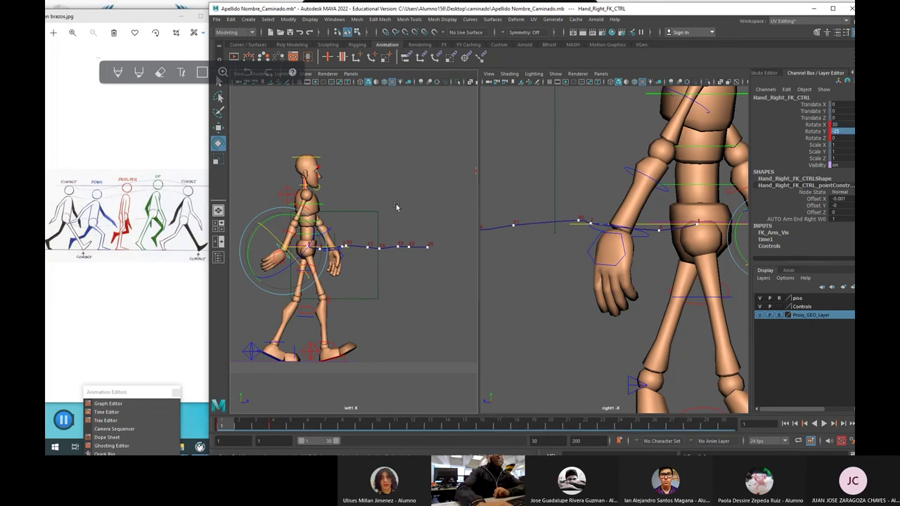
# Step: Set the left hand's Rotate Y to 25 at frame 1
pyautogui.click(355, 260)
pyautogui.click(329, 255)
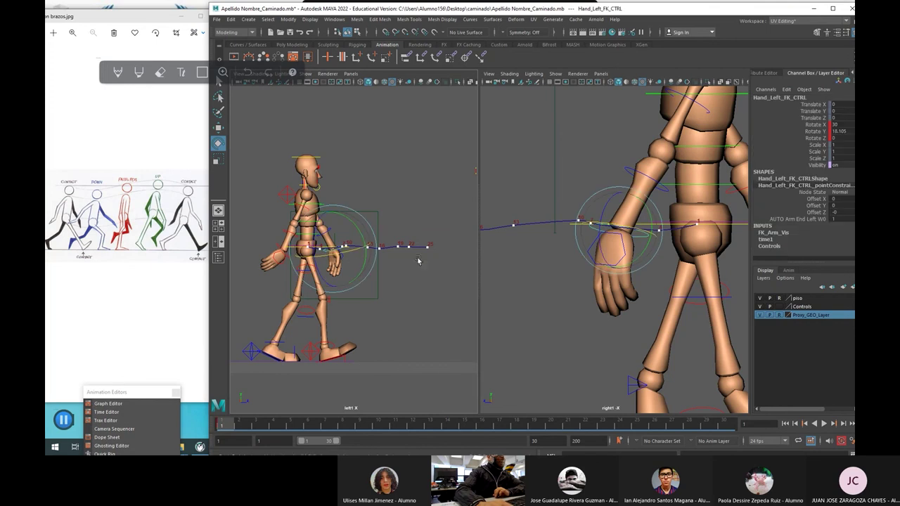
pyautogui.click(844, 130)
pyautogui.write('25')
pyautogui.press('Return')
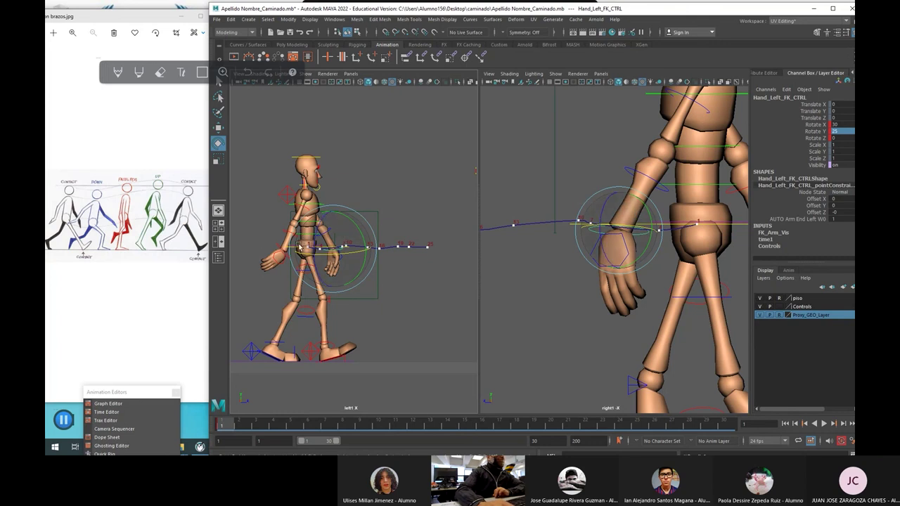
# Step: Compare the rotation values of both hands at frame 1 and play back the walk
pyautogui.click(260, 239)
pyautogui.click(281, 245)
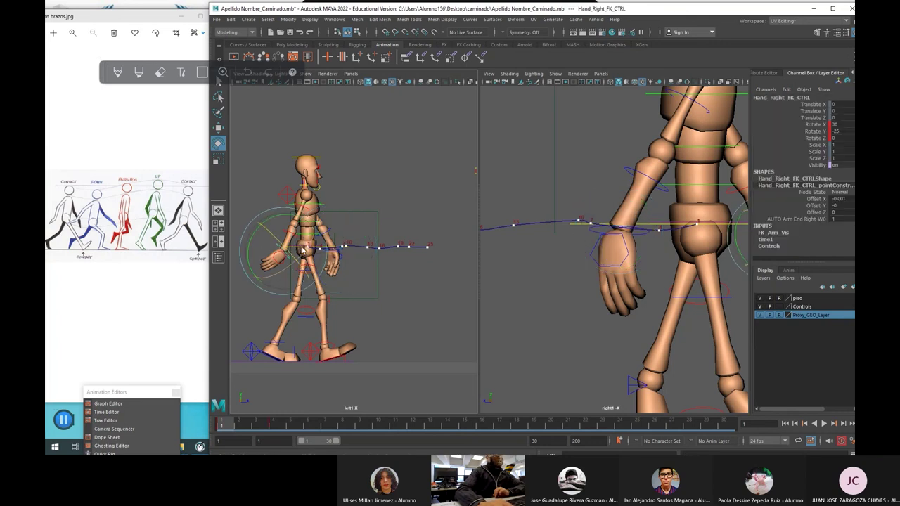
pyautogui.click(343, 289)
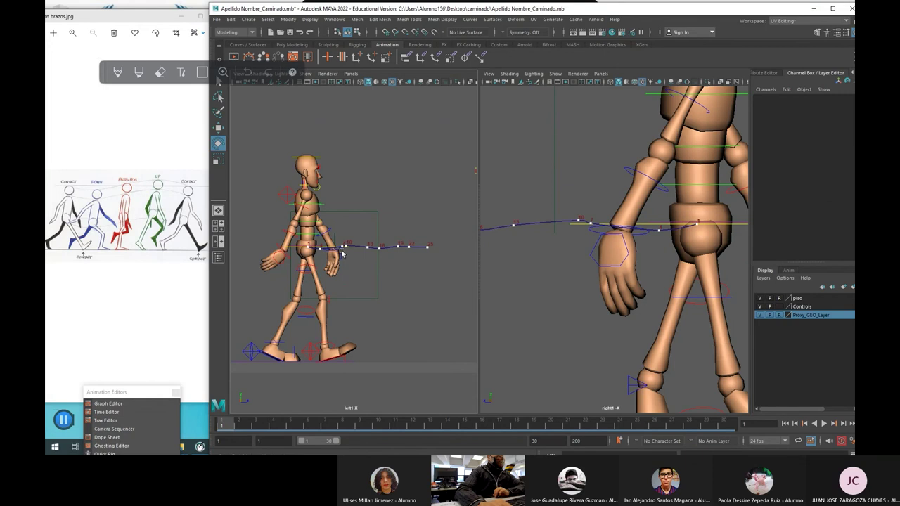
pyautogui.click(343, 255)
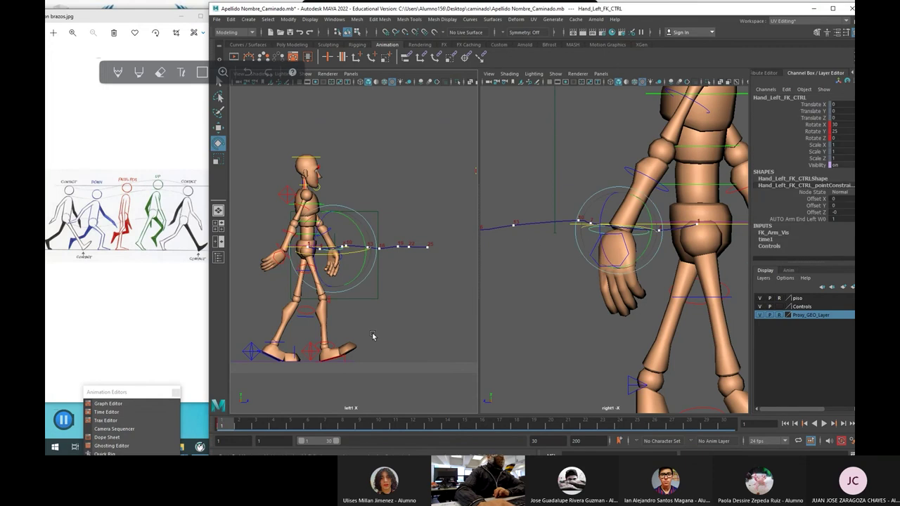
pyautogui.hotkey('alt', 'v')
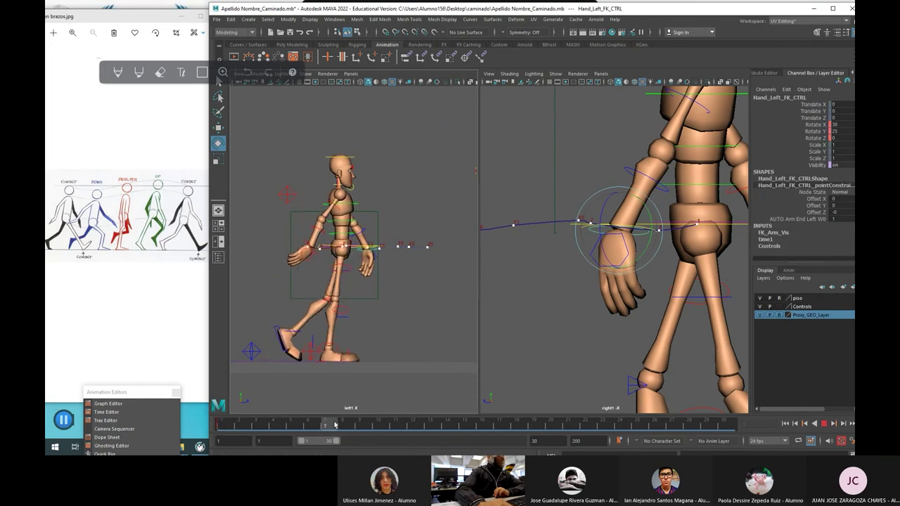
# Step: At frame 4, twist the right hand further and set its Rotate X to 50
pyautogui.click(280, 419)
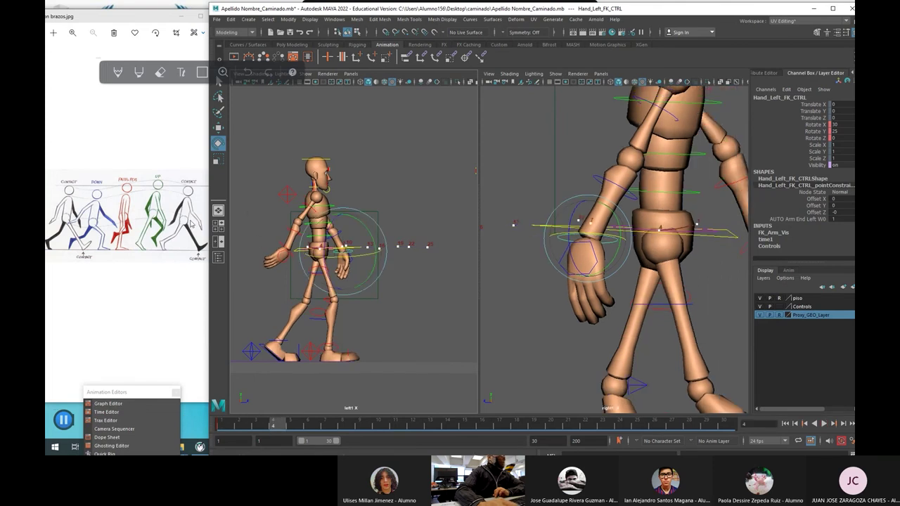
pyautogui.click(283, 245)
pyautogui.moveTo(285, 246); pyautogui.dragTo(289, 253)
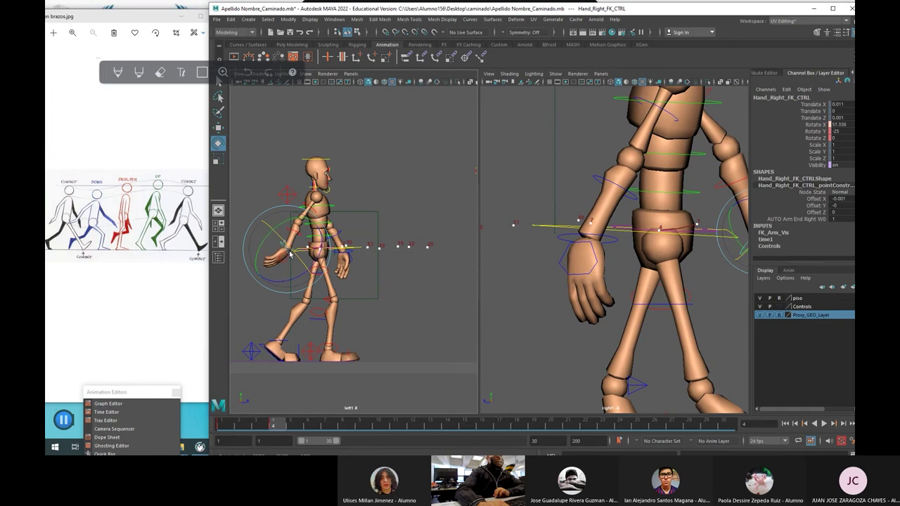
pyautogui.click(846, 125)
pyautogui.write('50')
pyautogui.press('Return')
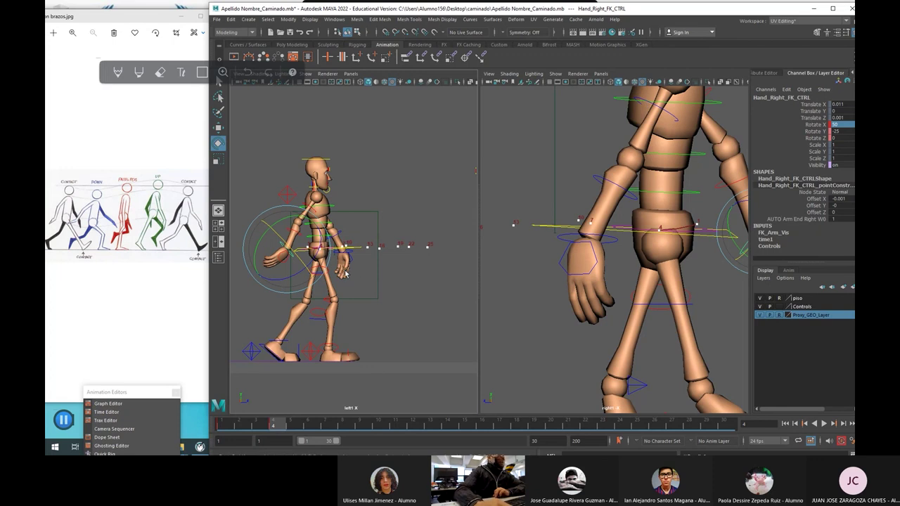
# Step: Swing the right hand back at frame 4, undoing the free rotation and setting Rotate Y to -35
pyautogui.moveTo(321, 244); pyautogui.dragTo(321, 249)
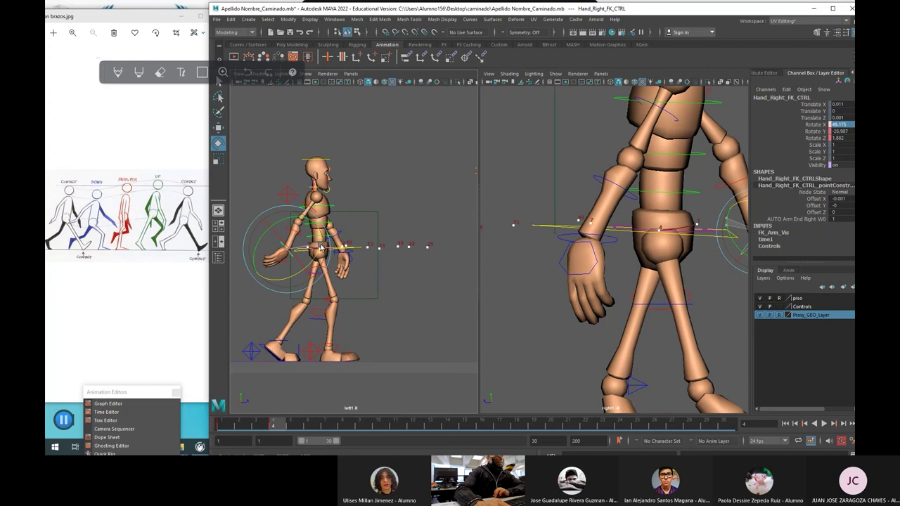
pyautogui.hotkey('ctrl', 'z')
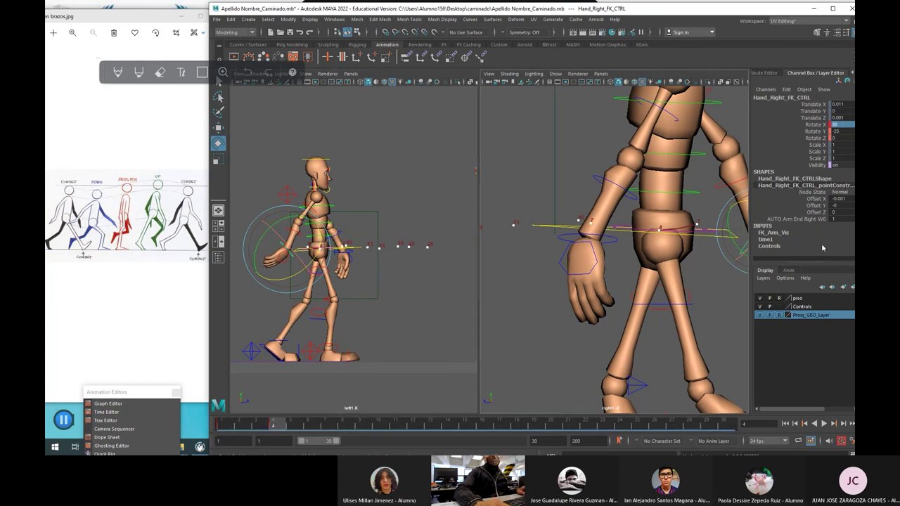
pyautogui.click(812, 132)
pyautogui.moveTo(534, 188); pyautogui.dragTo(496, 186, button='middle')
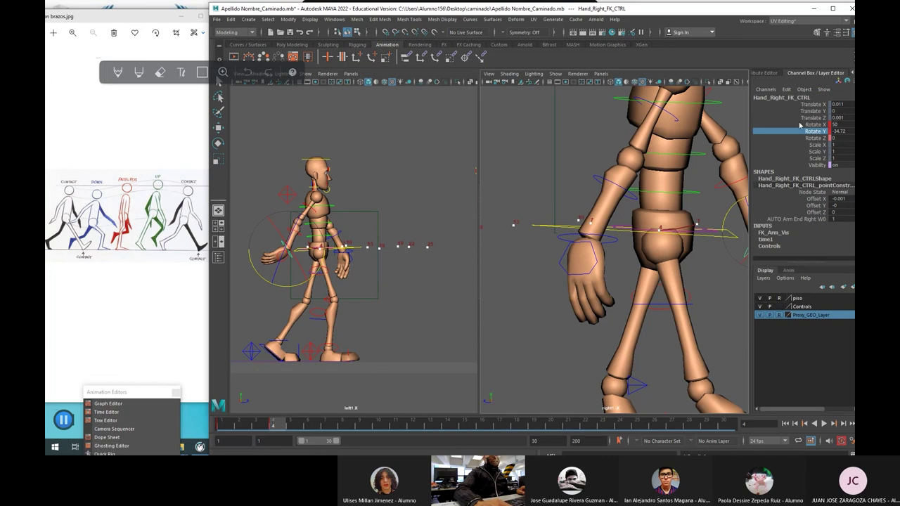
pyautogui.click(839, 131)
pyautogui.write('-35')
pyautogui.press('Return')
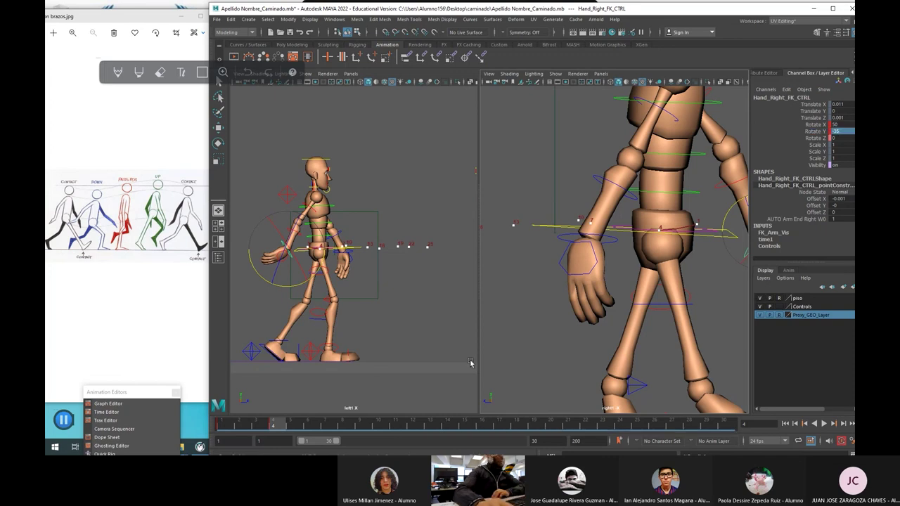
# Step: At frame 4, swing the left upper arm farther forward to Rotate Y about -44
pyautogui.click(382, 330)
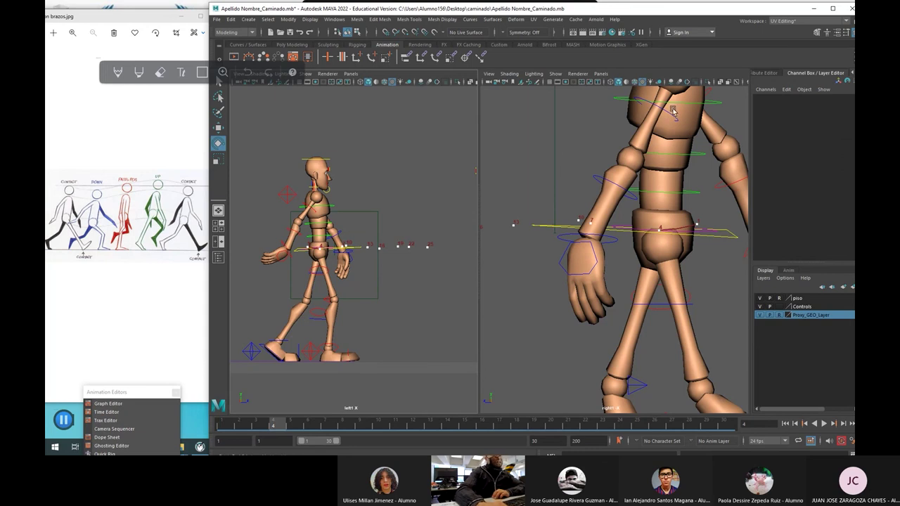
pyautogui.click(673, 134)
pyautogui.moveTo(682, 111); pyautogui.dragTo(673, 110)
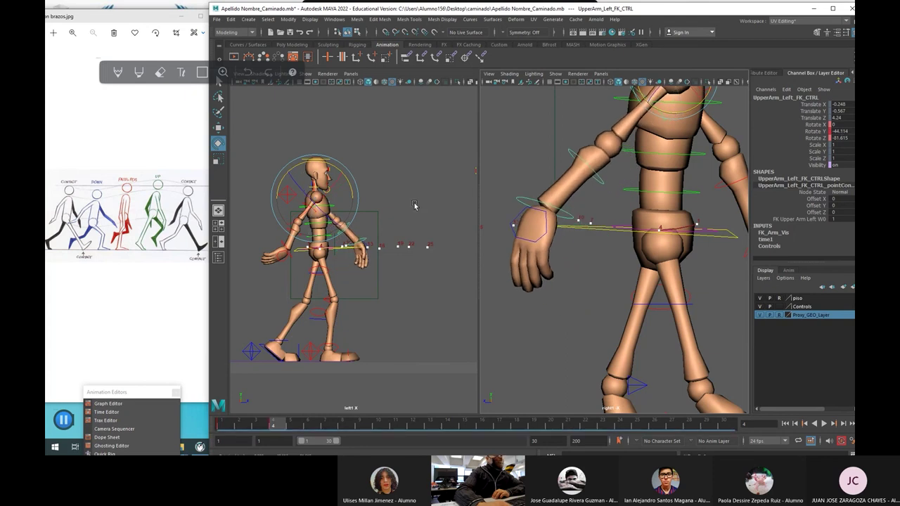
# Step: Bend the left lower arm farther forward and up at frame 4
pyautogui.click(390, 208)
pyautogui.click(346, 227)
pyautogui.moveTo(374, 215); pyautogui.dragTo(377, 200)
pyautogui.click(405, 210)
# Step: Raise the left hand at frame 4, undoing the freehand rotations and setting its Rotate Y to 10
pyautogui.click(373, 232)
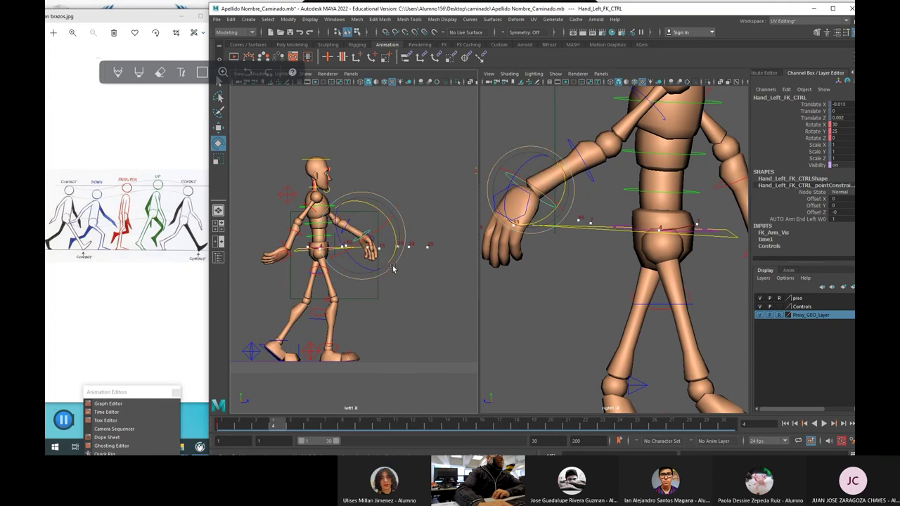
pyautogui.moveTo(393, 268); pyautogui.dragTo(398, 246)
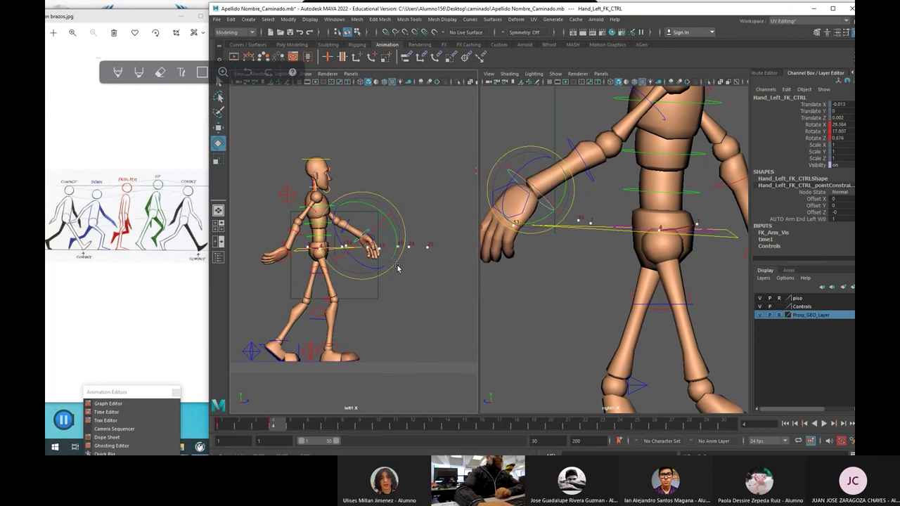
pyautogui.hotkey('ctrl', 'z')
pyautogui.click(815, 138)
pyautogui.moveTo(459, 170); pyautogui.dragTo(376, 176, button='middle')
pyautogui.hotkey('ctrl', 'z')
pyautogui.click(826, 132)
pyautogui.click(841, 133)
pyautogui.write('10')
pyautogui.press('Return')
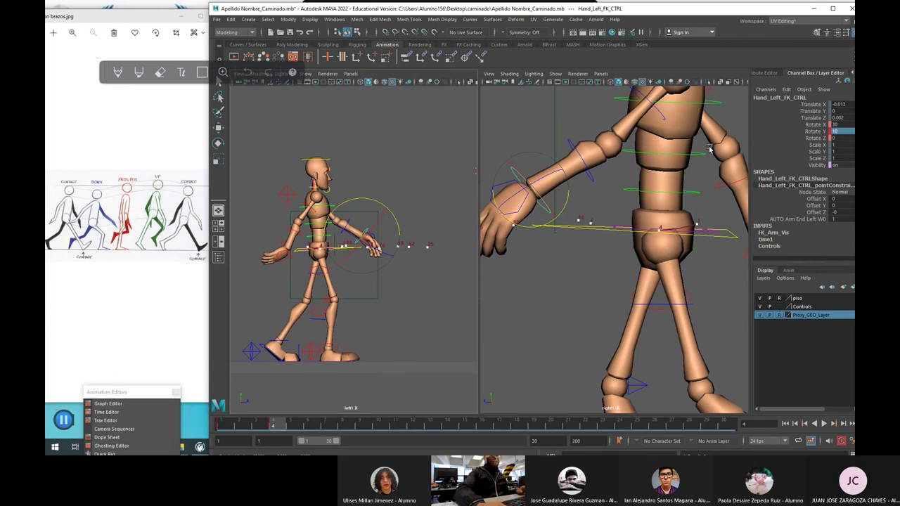
# Step: At frame 7, swing the left upper arm down beside the torso to Rotate Y about -6
pyautogui.hotkey('alt', 'v')
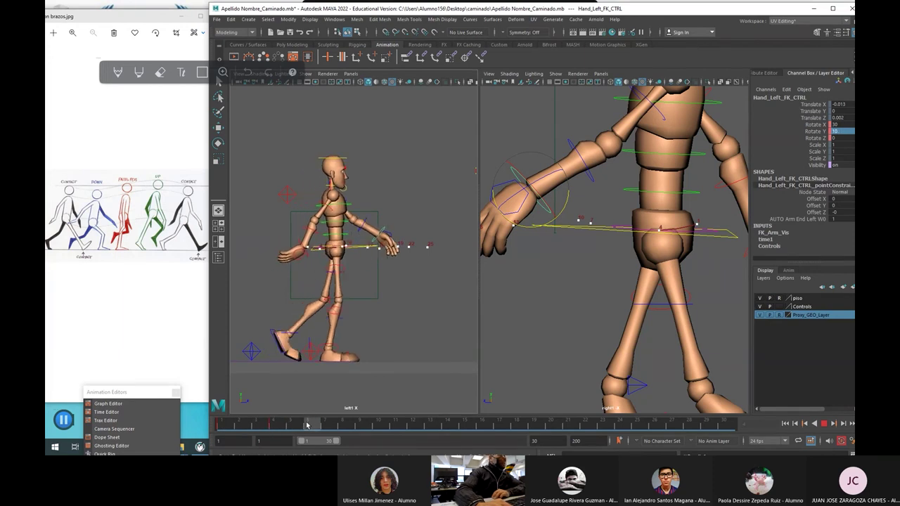
pyautogui.moveTo(307, 424)
pyautogui.mouseDown()
pyautogui.moveTo(450, 422)
pyautogui.moveTo(344, 423)
pyautogui.moveTo(329, 414)
pyautogui.mouseUp()
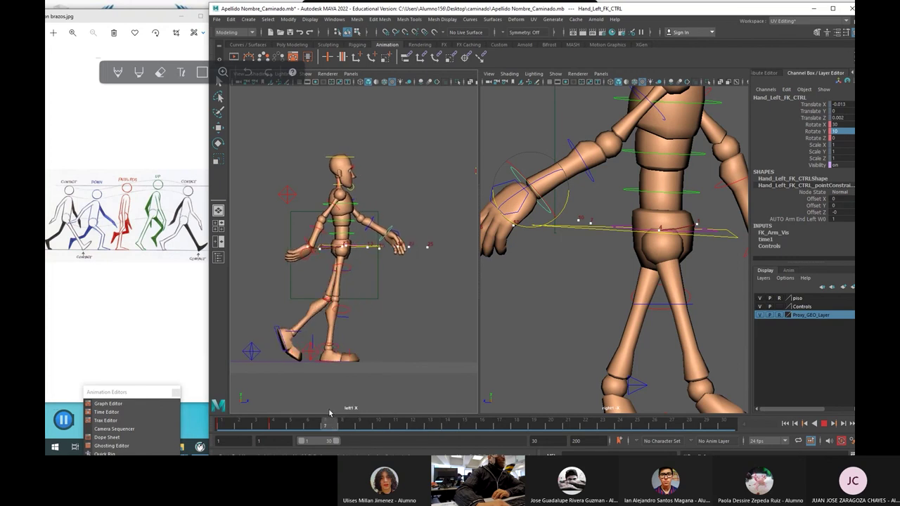
pyautogui.moveTo(329, 414); pyautogui.dragTo(330, 413)
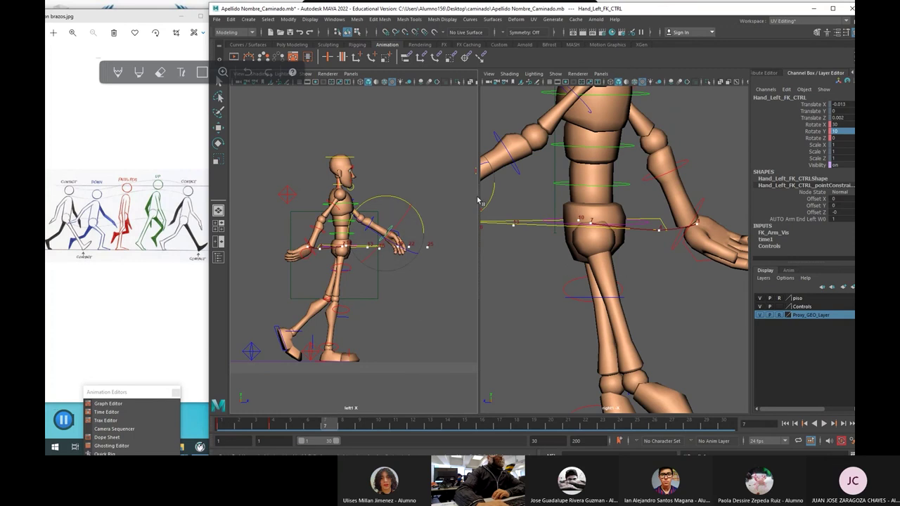
pyautogui.click(589, 113)
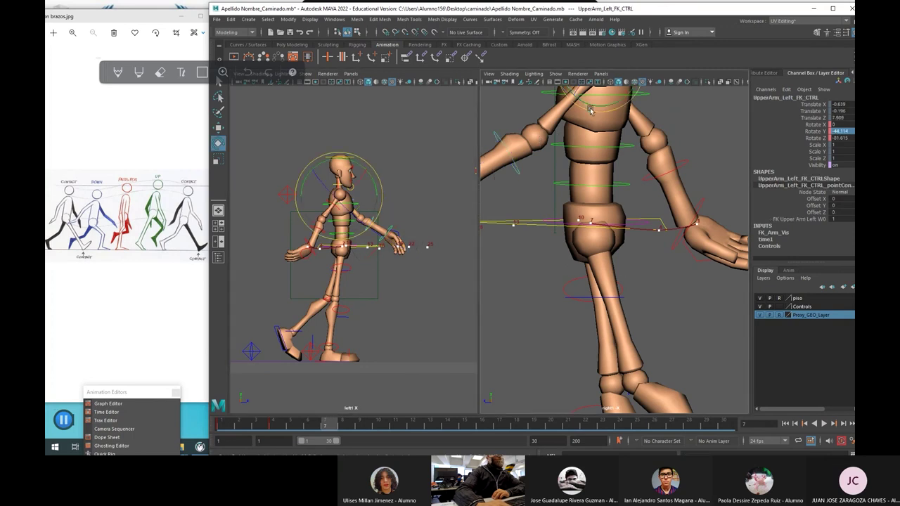
pyautogui.moveTo(592, 107); pyautogui.dragTo(623, 121)
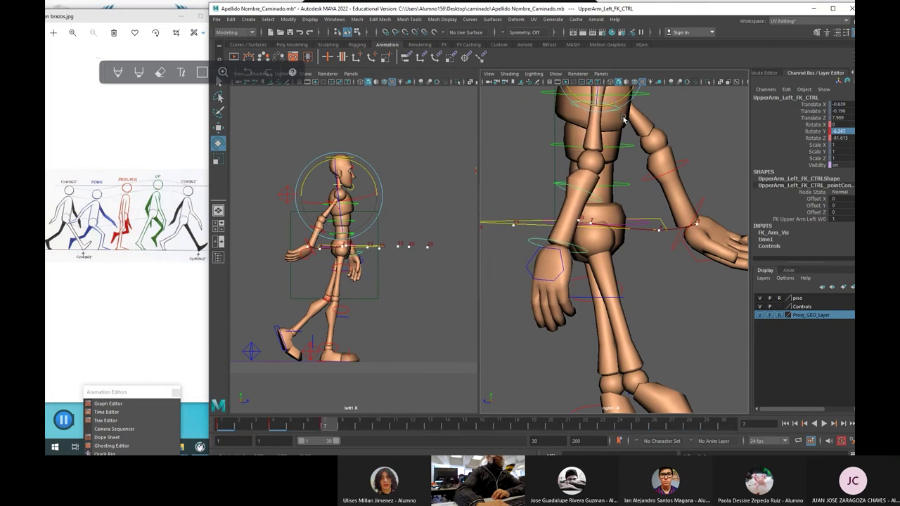
# Step: Swing the right upper arm down beside the body at frame 7, Rotate Y about -4, and key it
pyautogui.click(408, 177)
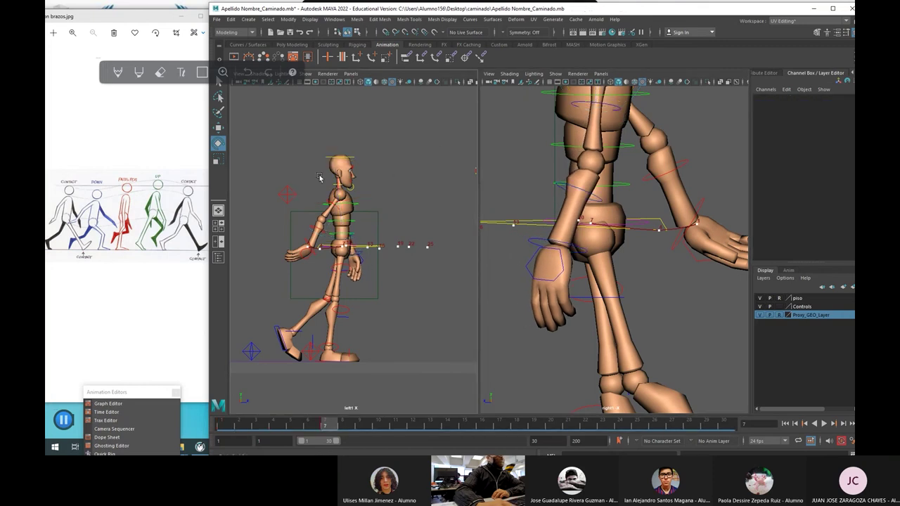
pyautogui.click(327, 202)
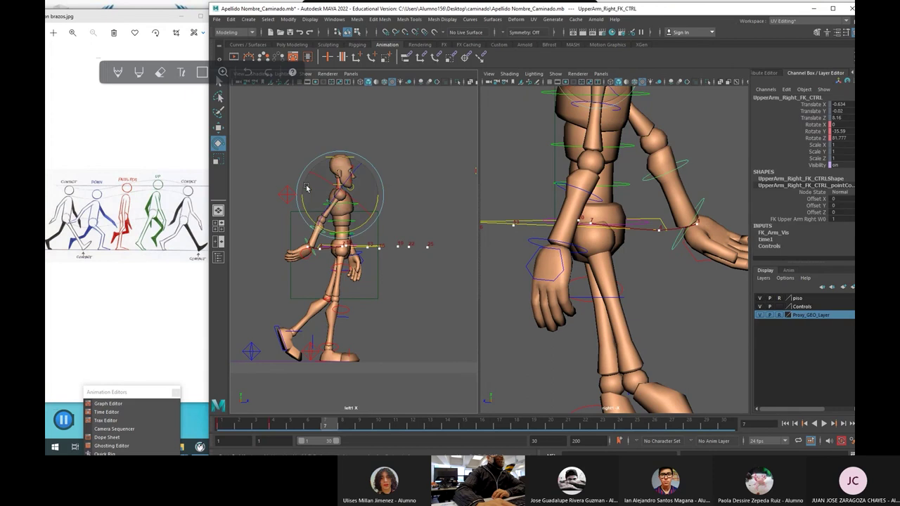
pyautogui.moveTo(302, 192); pyautogui.dragTo(306, 204)
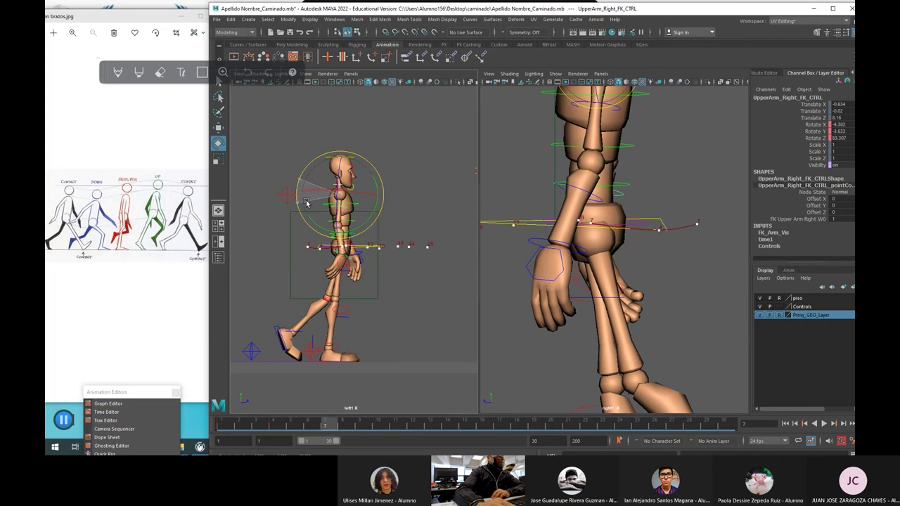
pyautogui.press('s')
# Step: Scrub the walk through frames 10 and 13 and compare it with the walk-cycle reference images, keeping the arm-swing reference visible
pyautogui.click(256, 427)
pyautogui.moveTo(256, 427); pyautogui.dragTo(374, 438)
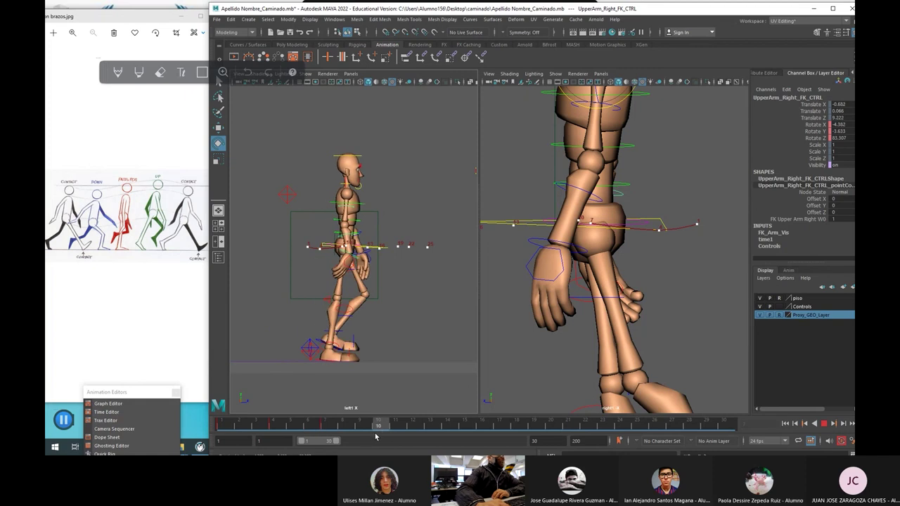
pyautogui.moveTo(375, 437); pyautogui.dragTo(430, 434)
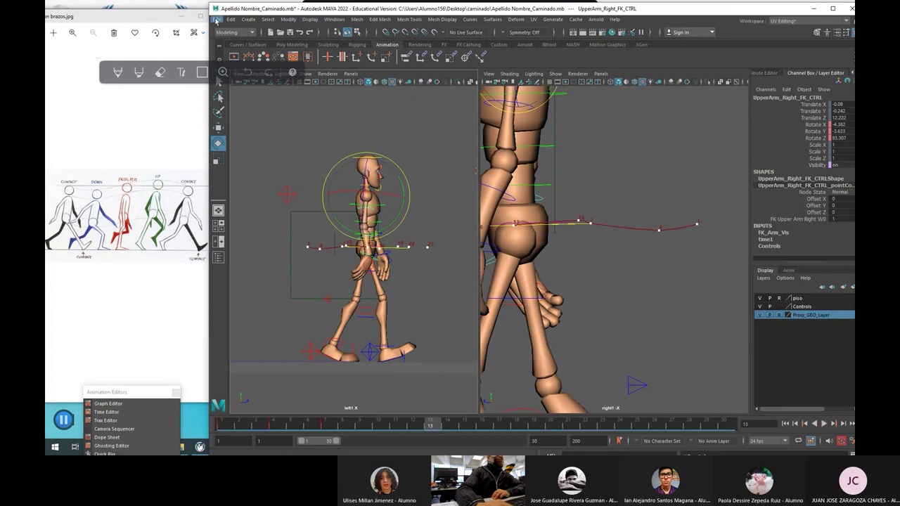
pyautogui.moveTo(142, 17); pyautogui.dragTo(160, 88)
pyautogui.moveTo(159, 307); pyautogui.dragTo(160, 355)
pyautogui.click(143, 310)
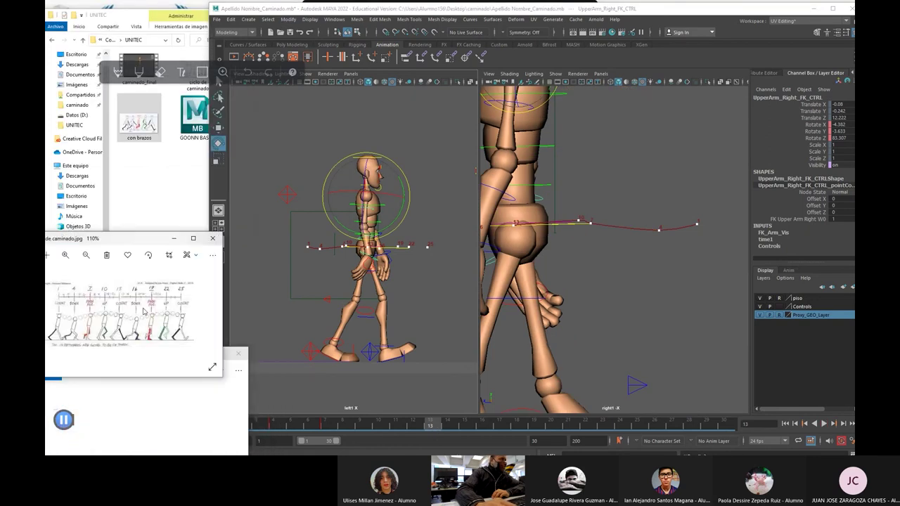
pyautogui.click(137, 399)
pyautogui.moveTo(159, 352); pyautogui.dragTo(138, 64)
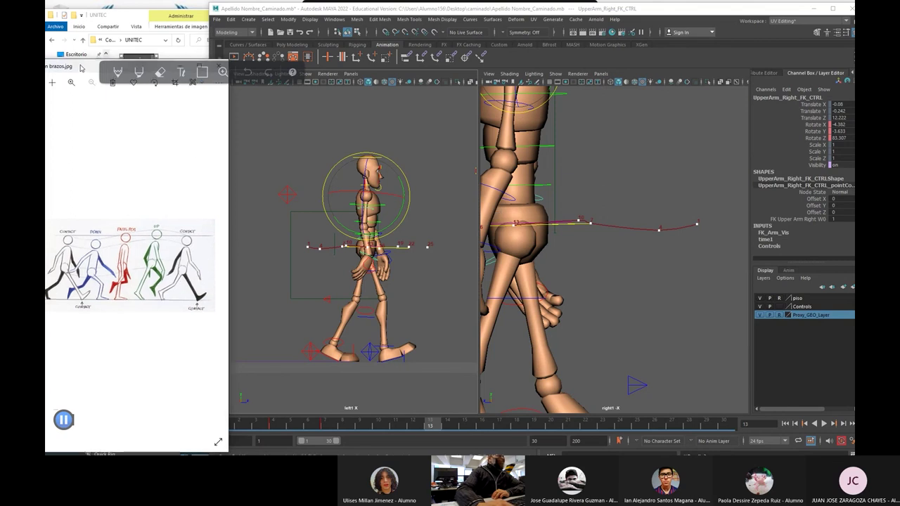
pyautogui.moveTo(81, 69); pyautogui.dragTo(60, 104)
# Step: At frame 16, swing the right upper arm forward to Rotate Y about 38
pyautogui.moveTo(439, 423); pyautogui.dragTo(481, 424)
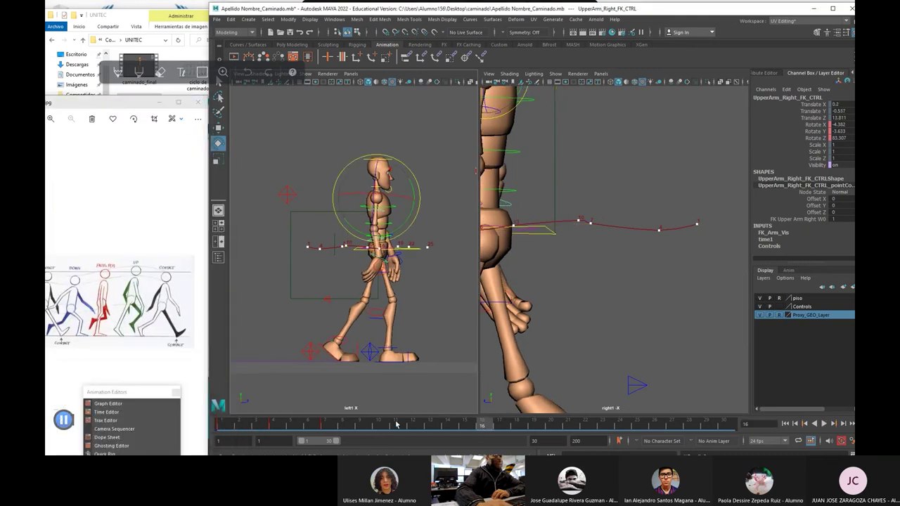
pyautogui.click(431, 213)
pyautogui.click(379, 213)
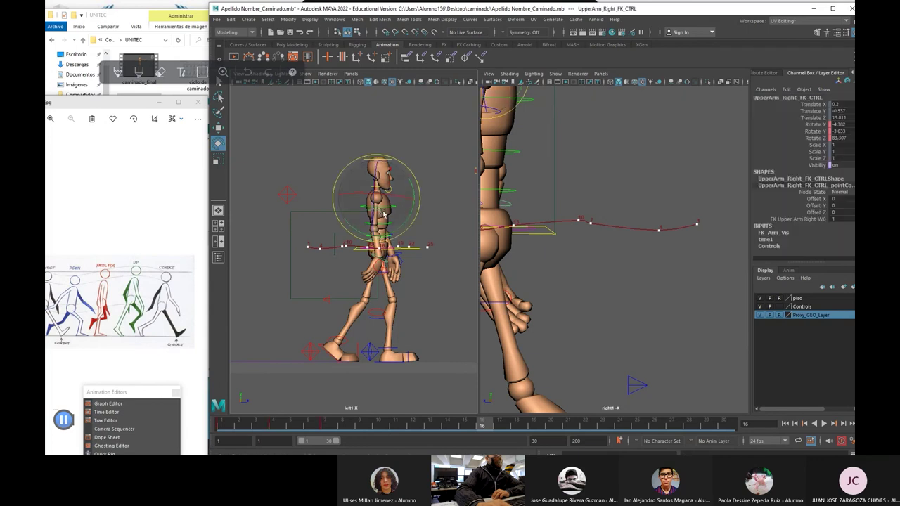
pyautogui.moveTo(410, 222); pyautogui.dragTo(437, 194)
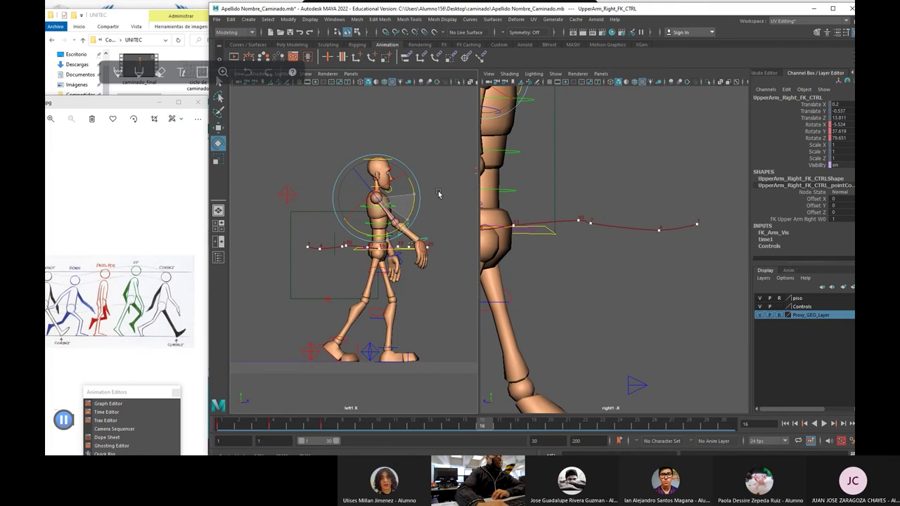
# Step: Swing the left upper arm backward at frame 16 to Rotate Y about 45
pyautogui.scroll(-5, 564, 174)
pyautogui.click(552, 177)
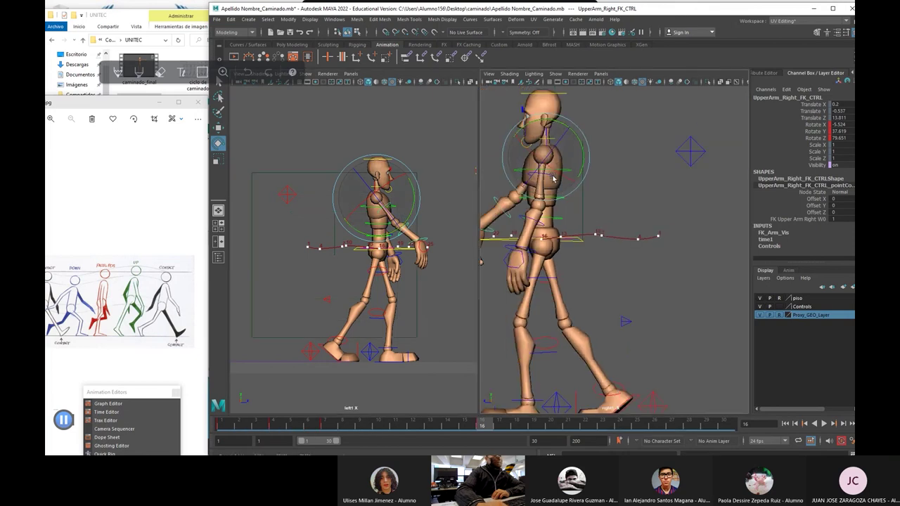
pyautogui.click(562, 183)
pyautogui.click(550, 176)
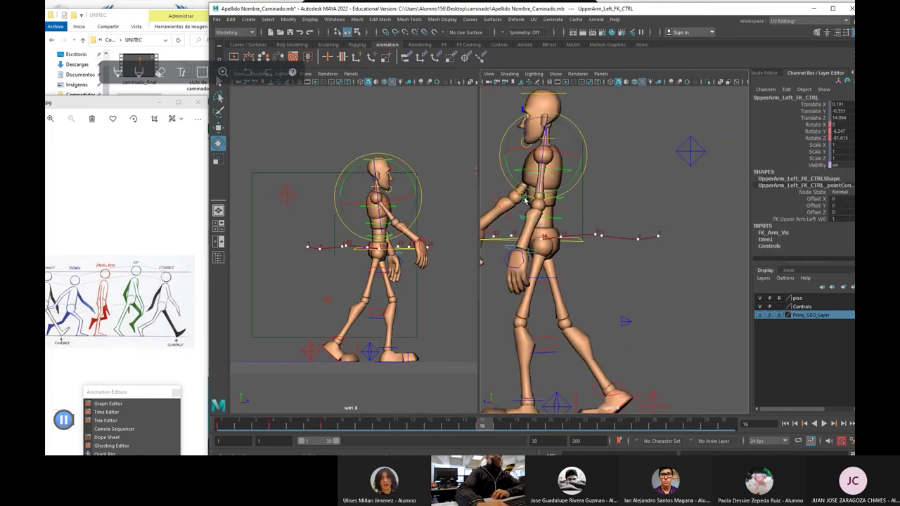
pyautogui.moveTo(571, 181); pyautogui.dragTo(635, 143)
# Step: Play back the walk, stop at frame 19 and nudge the center root control slightly backward along the walking direction
pyautogui.hotkey('alt', 'v')
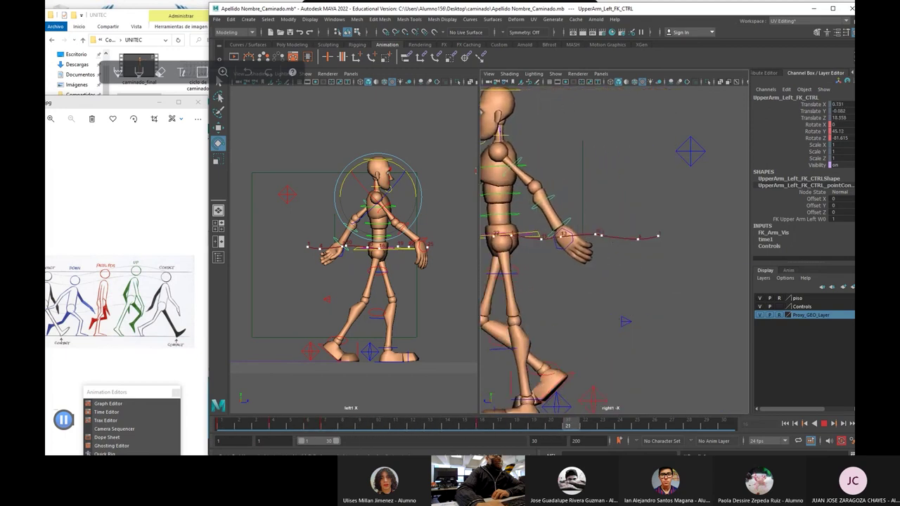
pyautogui.hotkey('alt', 'v')
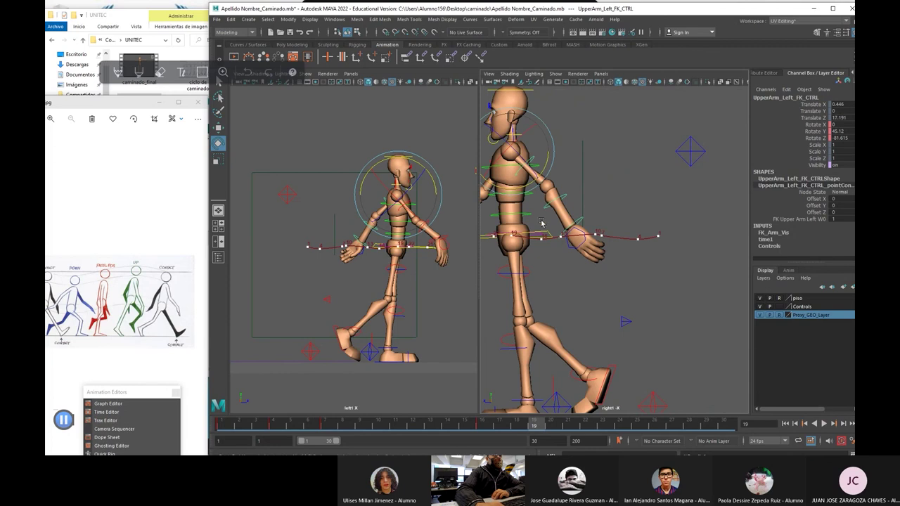
pyautogui.click(544, 230)
pyautogui.click(545, 233)
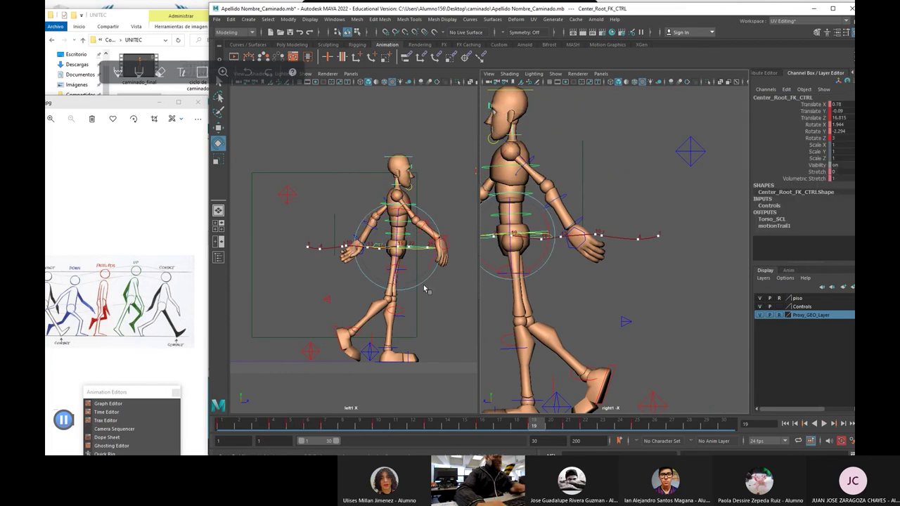
pyautogui.press('w')
pyautogui.moveTo(422, 249); pyautogui.dragTo(421, 251)
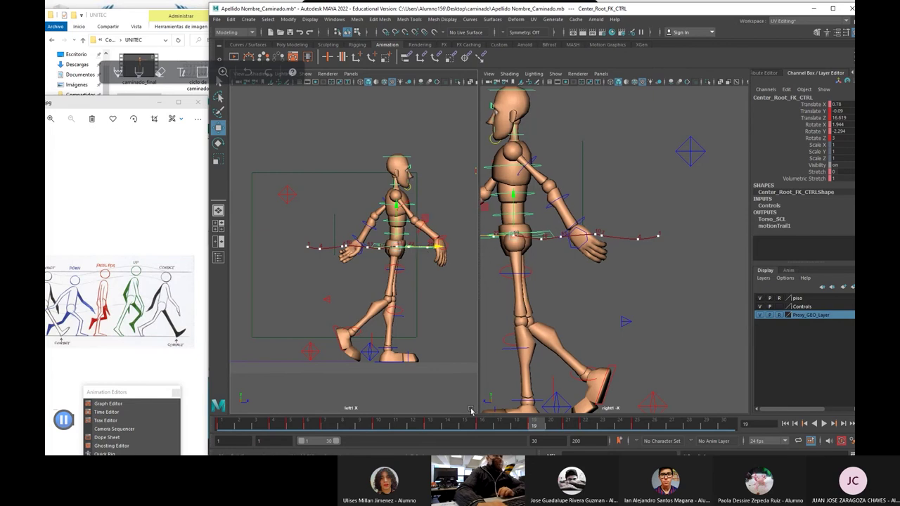
# Step: At frame 25, swing the right upper arm backward to Rotate Y about -29 to match the contact pose
pyautogui.moveTo(511, 423); pyautogui.dragTo(637, 428)
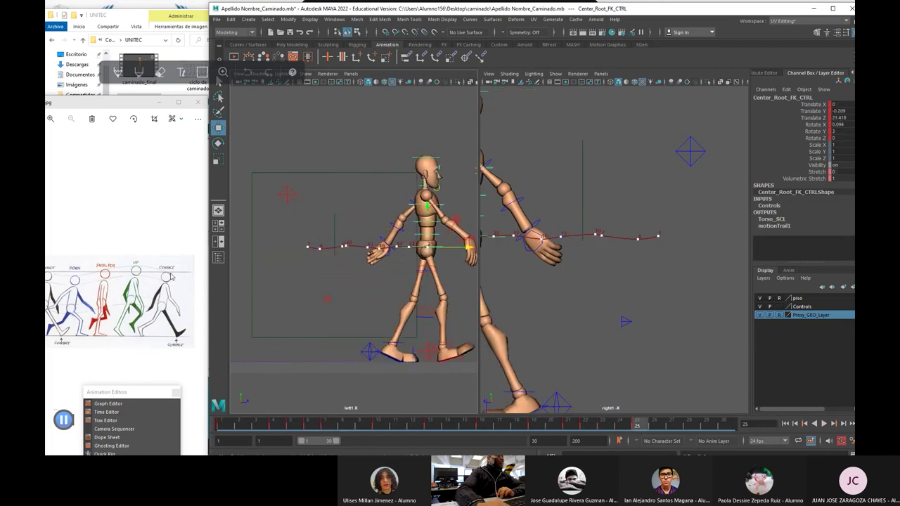
pyautogui.click(456, 202)
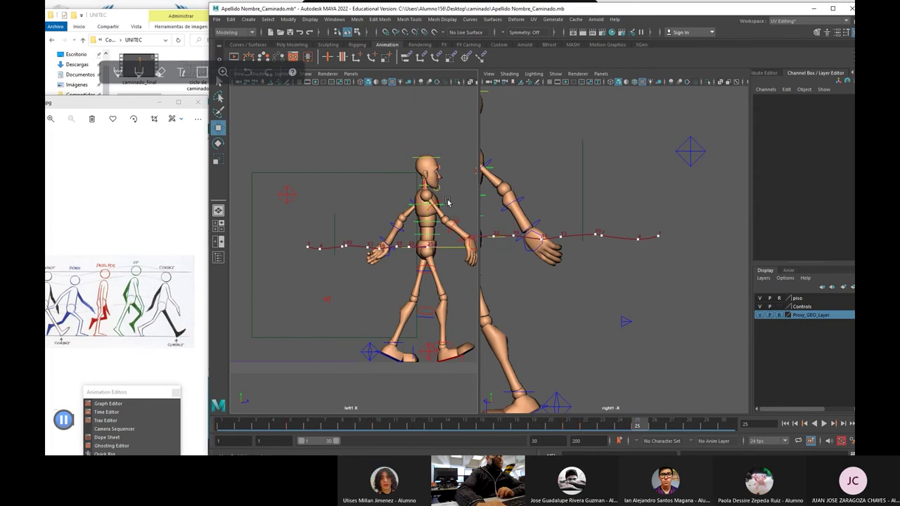
pyautogui.click(445, 204)
pyautogui.press('e')
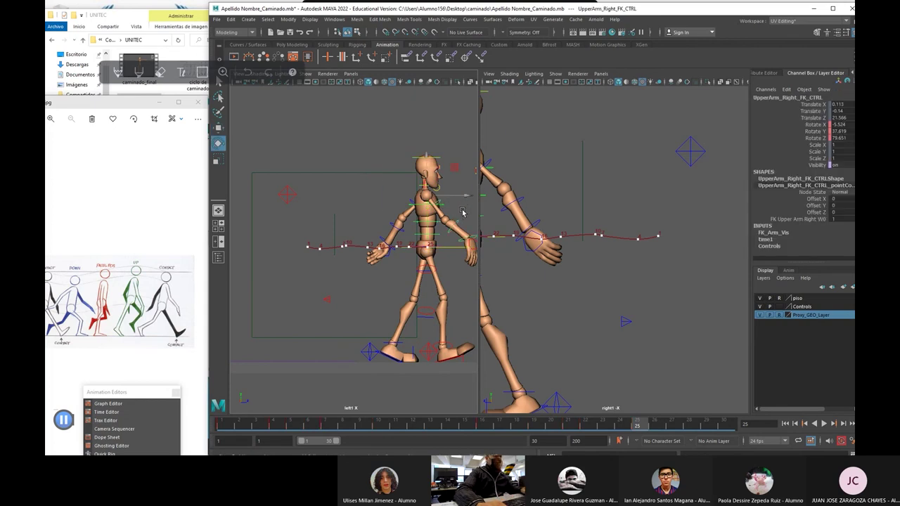
pyautogui.moveTo(458, 212); pyautogui.dragTo(439, 231)
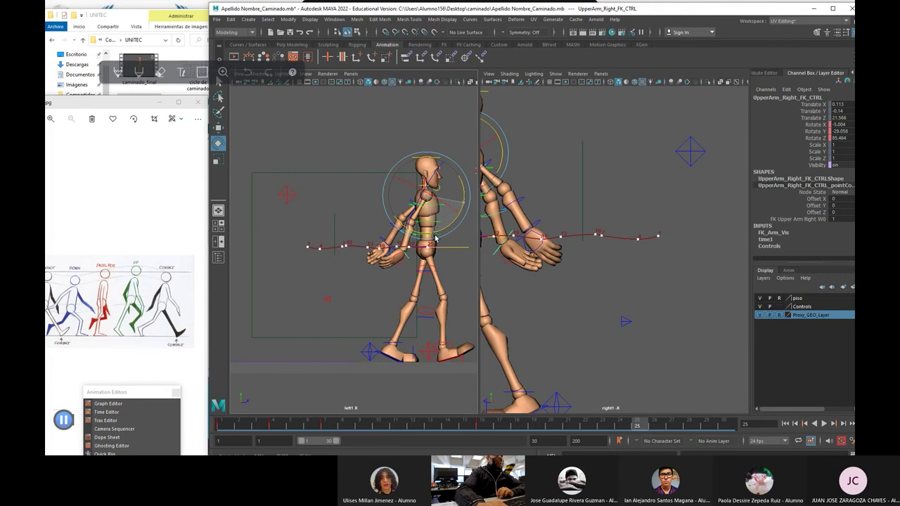
# Step: Swing the left upper arm forward at frame 25 to Rotate Y about -29
pyautogui.click(535, 172)
pyautogui.click(490, 163)
pyautogui.moveTo(465, 190); pyautogui.dragTo(453, 39)
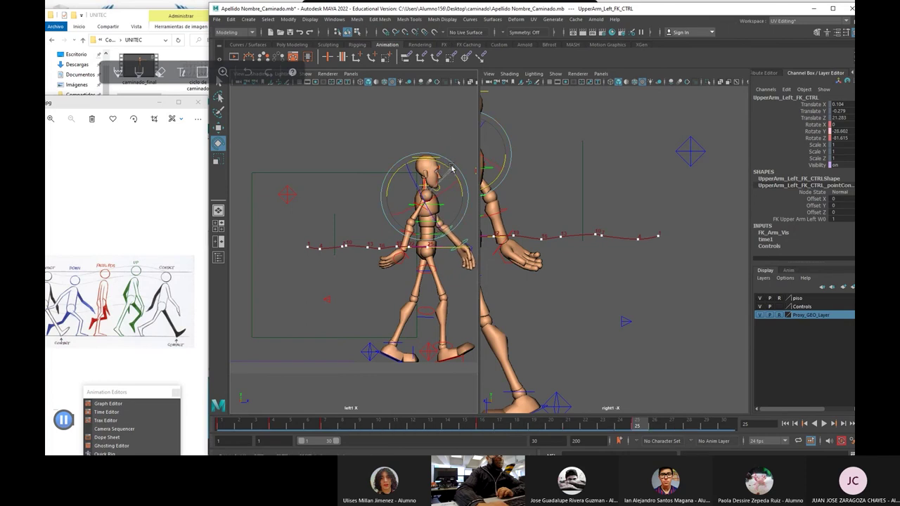
# Step: Return to frame 1, replace the right1 view with the orthographic front view, and scrub the walk to frame 21
pyautogui.moveTo(640, 425); pyautogui.dragTo(223, 419)
pyautogui.click(551, 193)
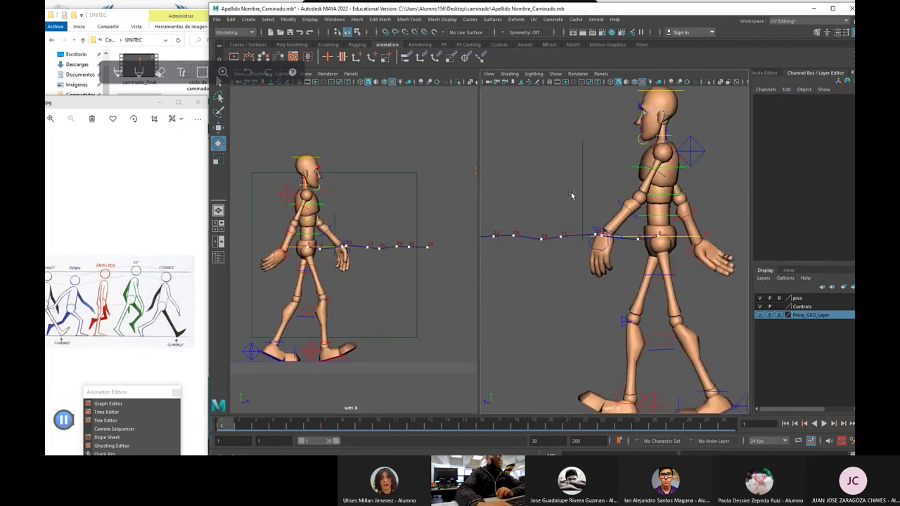
pyautogui.click(600, 73)
pyautogui.moveTo(617, 99)
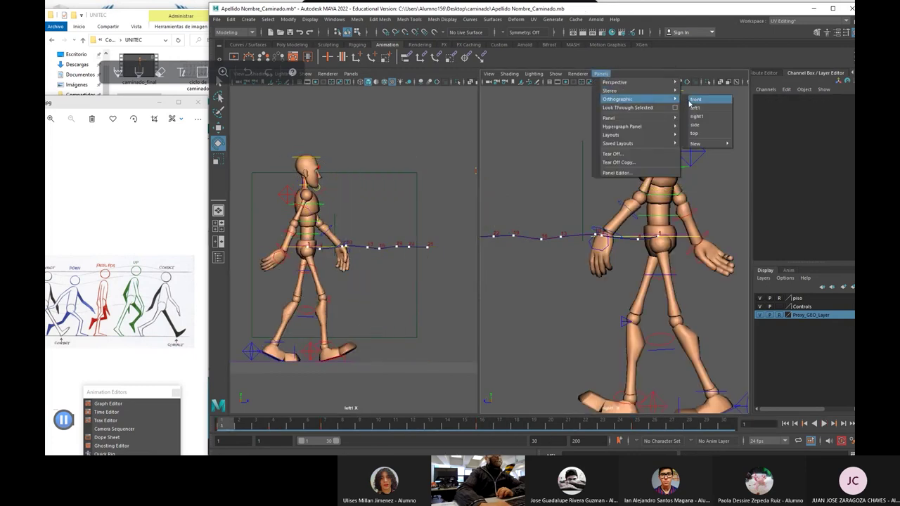
pyautogui.click(693, 100)
pyautogui.moveTo(480, 426); pyautogui.dragTo(578, 426)
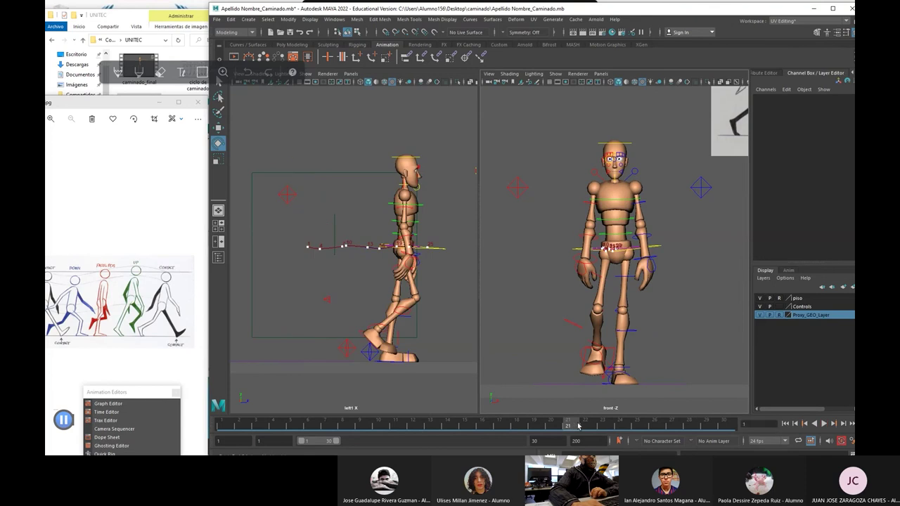
# Step: Select the ribs control, replace the left1 view with the orthographic top view, and play back the torso motion
pyautogui.click(616, 241)
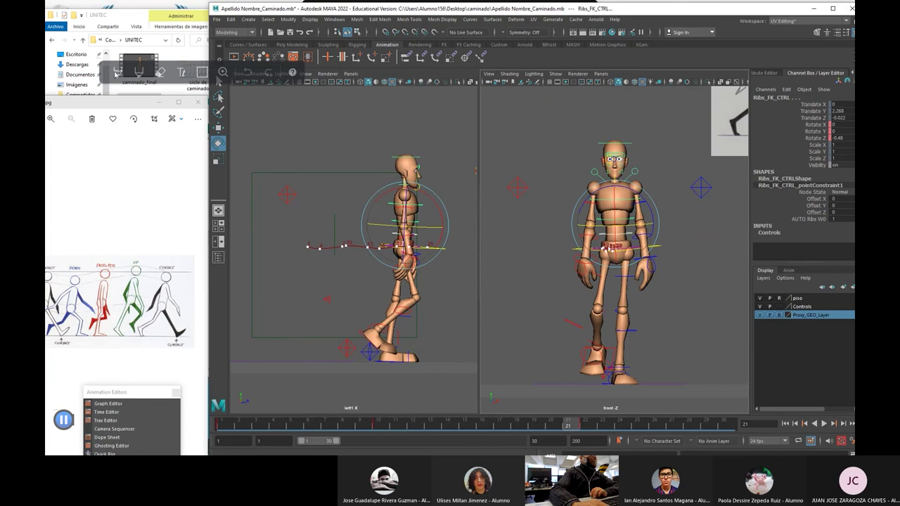
pyautogui.moveTo(106, 71)
pyautogui.mouseDown()
pyautogui.moveTo(80, 19)
pyautogui.moveTo(61, 22)
pyautogui.mouseUp()
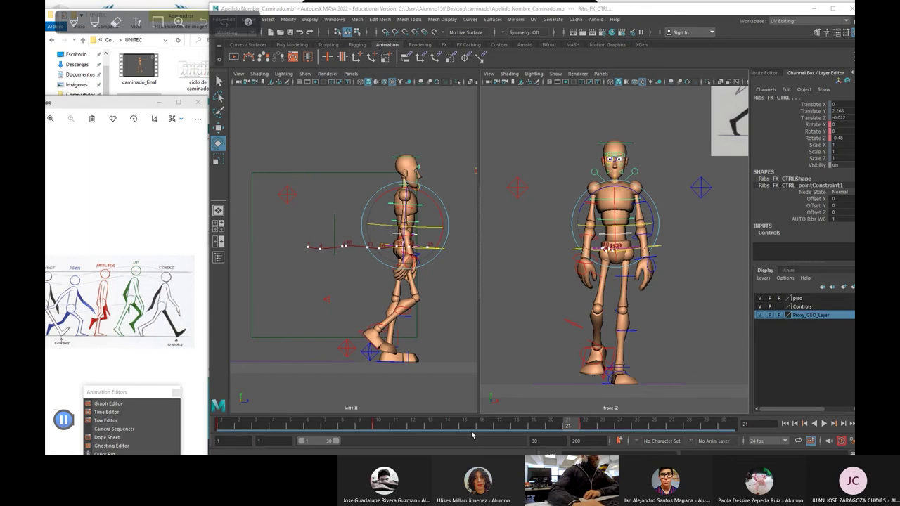
pyautogui.click(350, 74)
pyautogui.moveTo(369, 98)
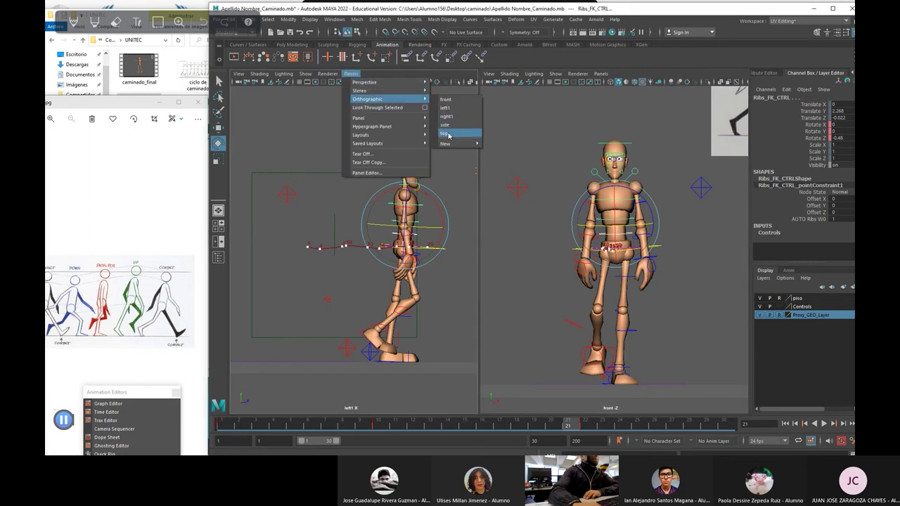
pyautogui.click(446, 134)
pyautogui.hotkey('alt', 'v')
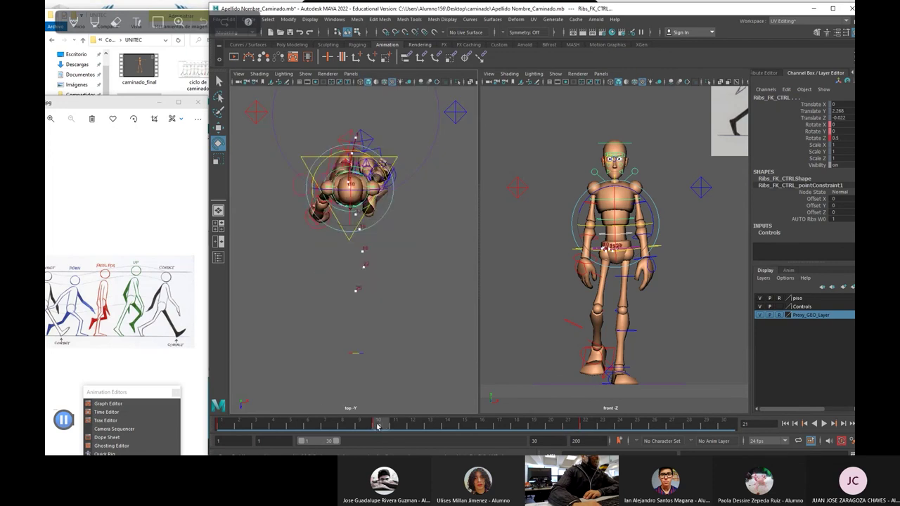
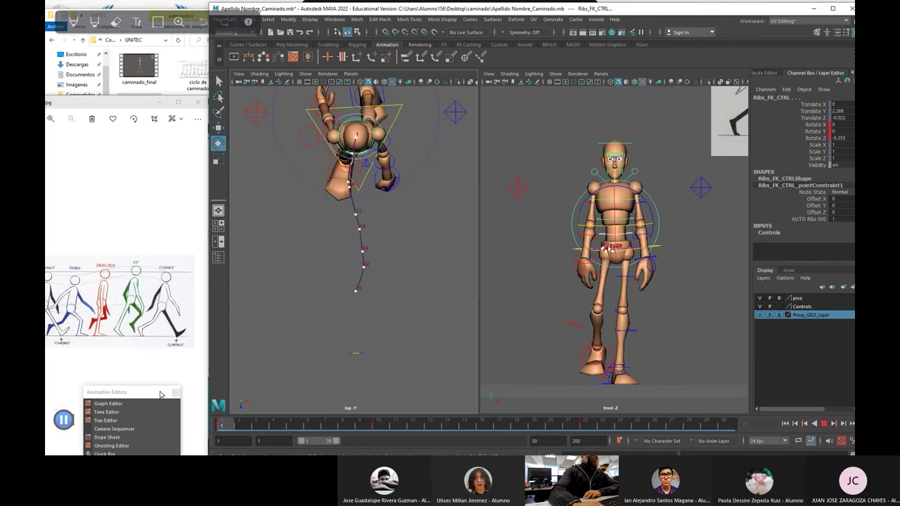
# Step: Stop the playback, clear the ribs selection, select the center root control, and return to frame 1
pyautogui.press('Escape')
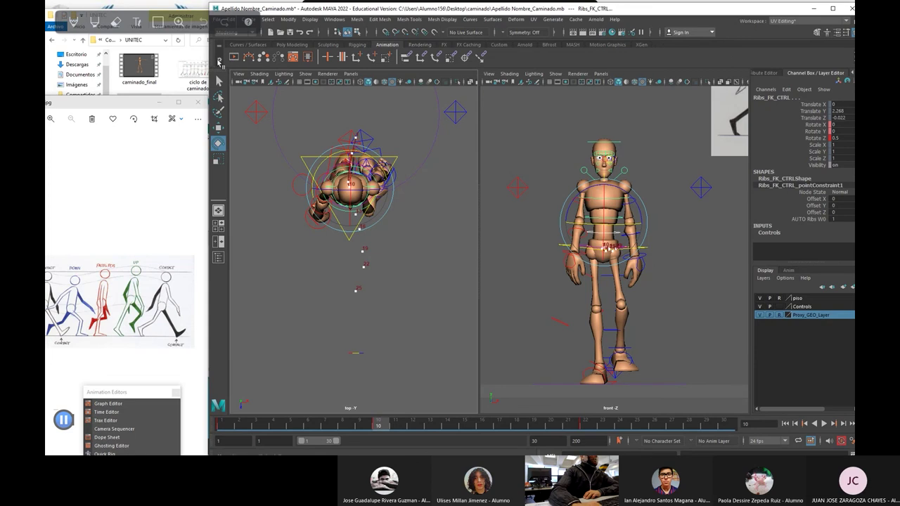
pyautogui.click(219, 61)
pyautogui.click(412, 121)
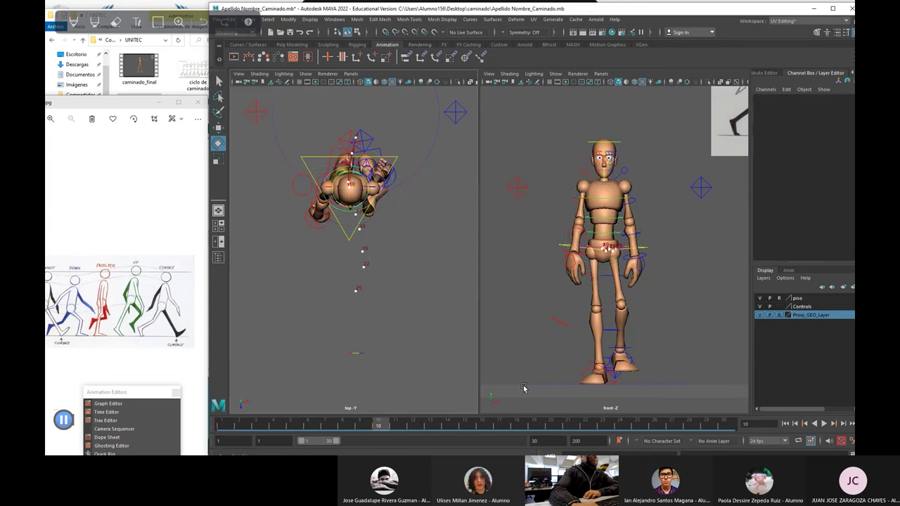
pyautogui.click(349, 234)
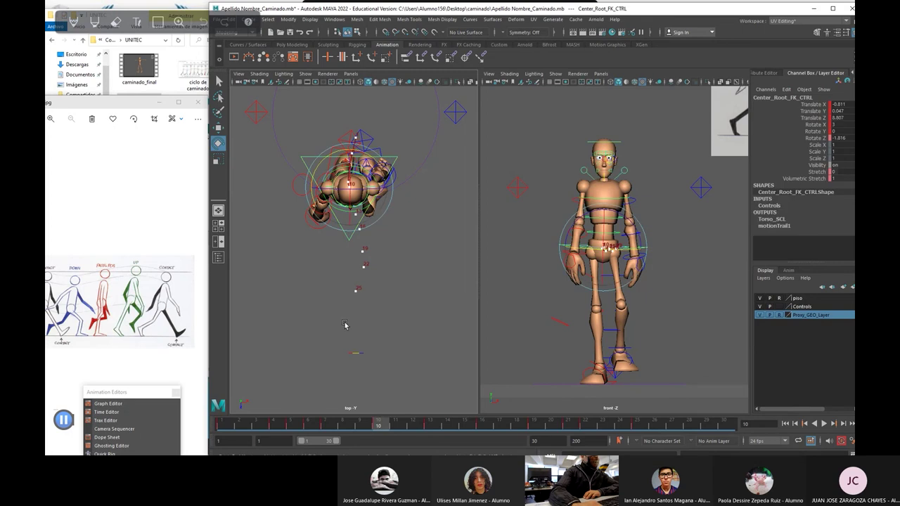
pyautogui.moveTo(379, 423); pyautogui.dragTo(198, 413)
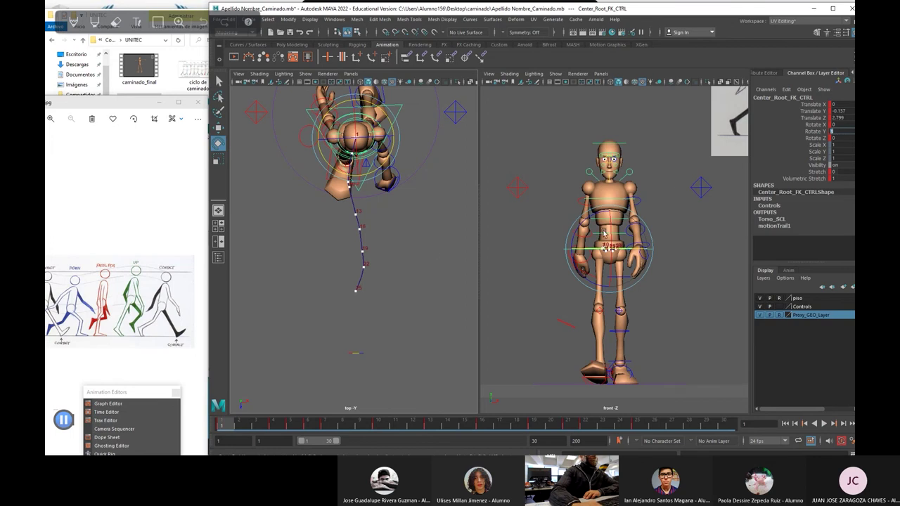
# Step: At frame 1, twist the ribs control and set its Rotate Y to -3
pyautogui.click(650, 202)
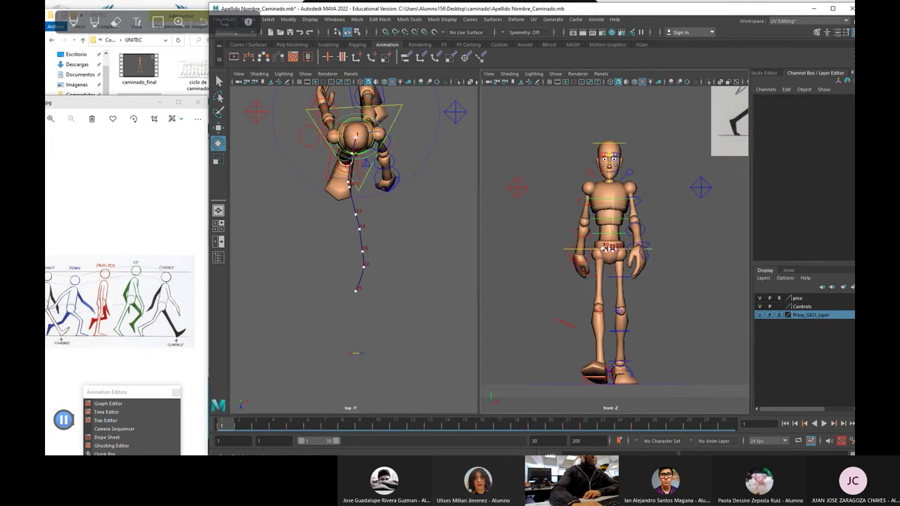
pyautogui.click(619, 229)
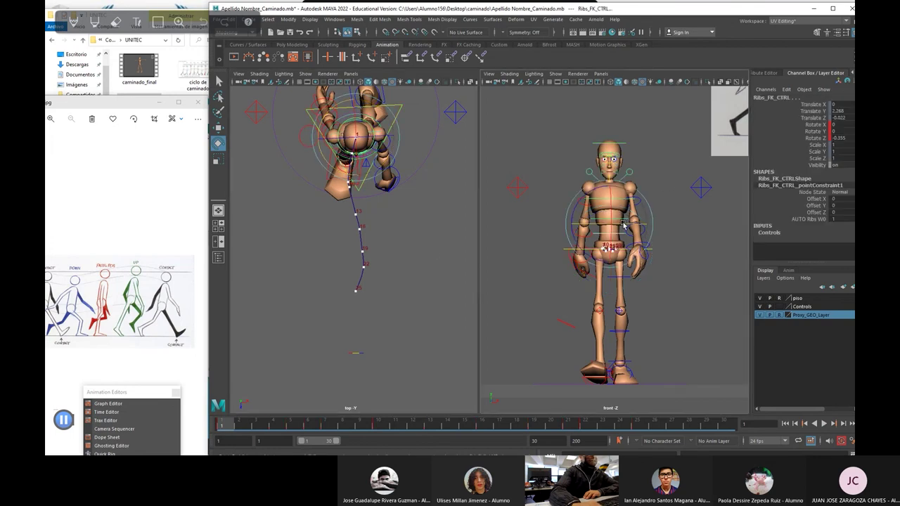
pyautogui.moveTo(623, 225); pyautogui.dragTo(619, 229)
pyautogui.click(840, 132)
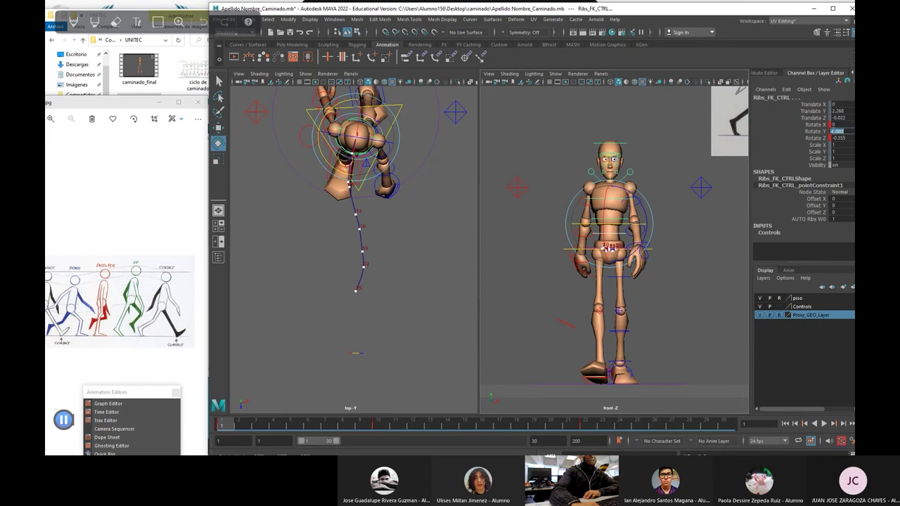
pyautogui.write('0')
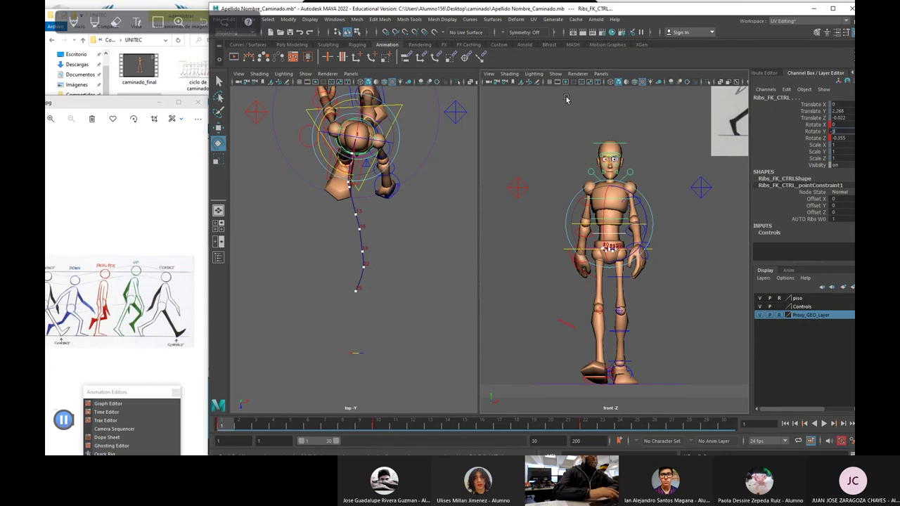
pyautogui.press('Return')
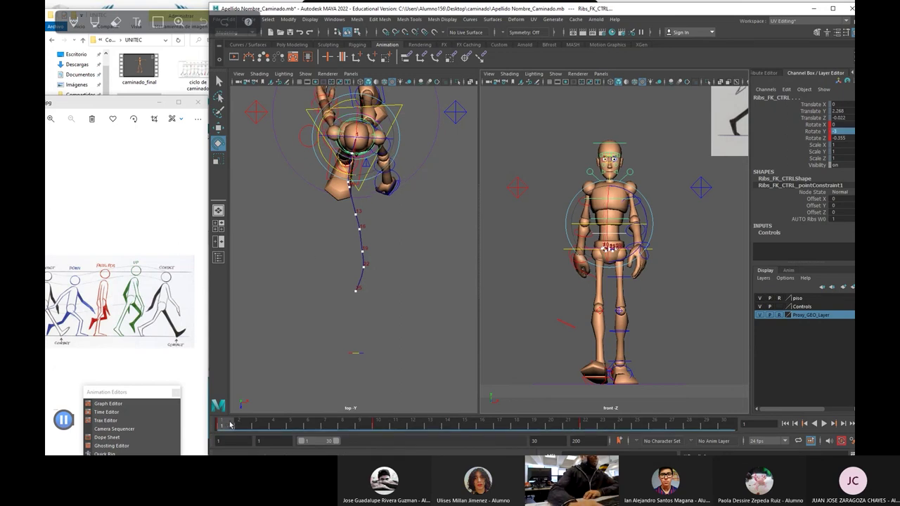
# Step: Select the center root control, go to frame 10, and rearrange the reference images to expose the walk cycle timing chart
pyautogui.click(435, 246)
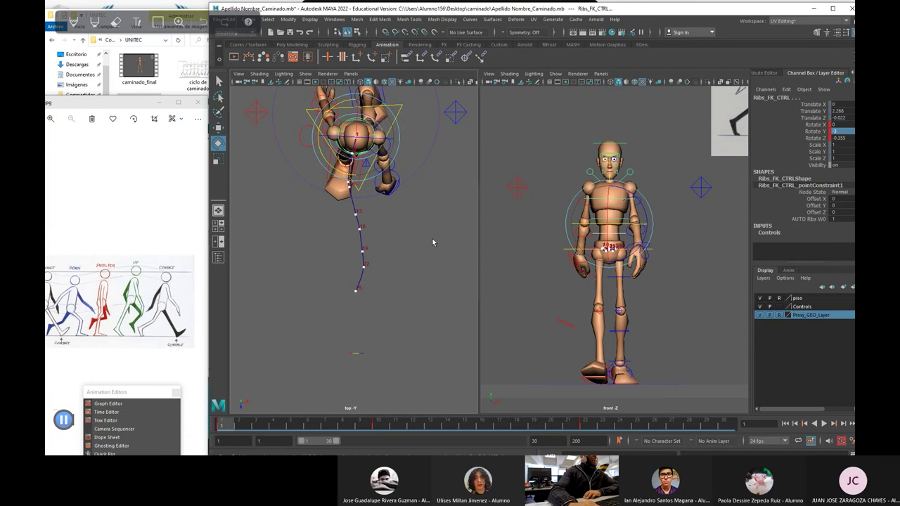
pyautogui.click(361, 190)
pyautogui.moveTo(232, 430); pyautogui.dragTo(378, 435)
pyautogui.moveTo(125, 102); pyautogui.dragTo(111, 333)
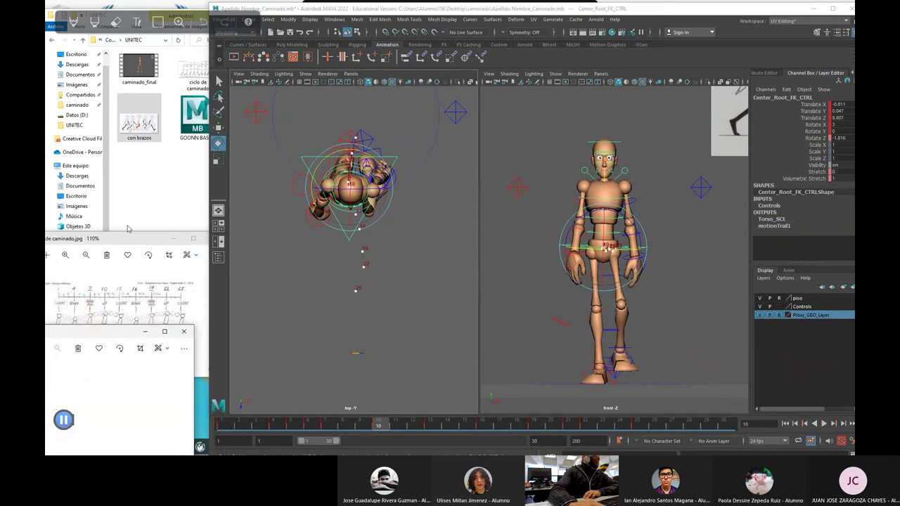
pyautogui.moveTo(124, 238); pyautogui.dragTo(99, 214)
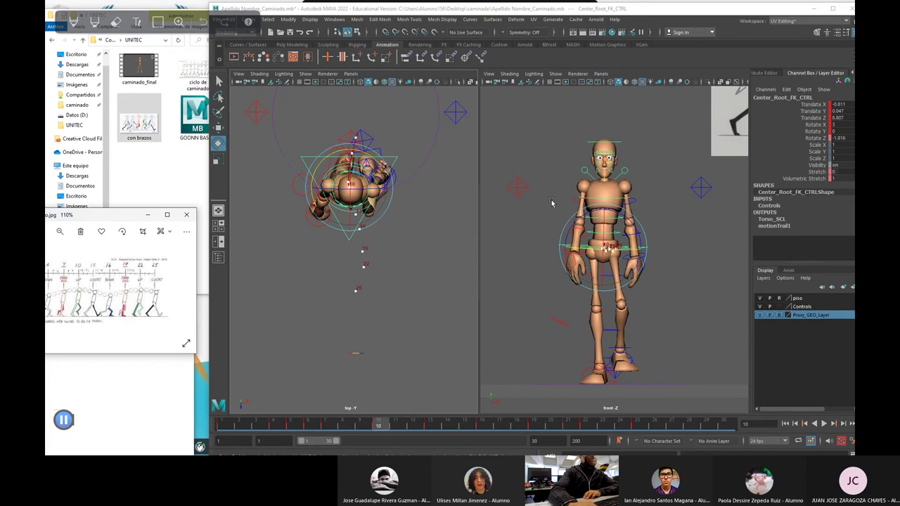
# Step: Set the ribs control's Rotate Y to 0 at frame 10
pyautogui.click(686, 208)
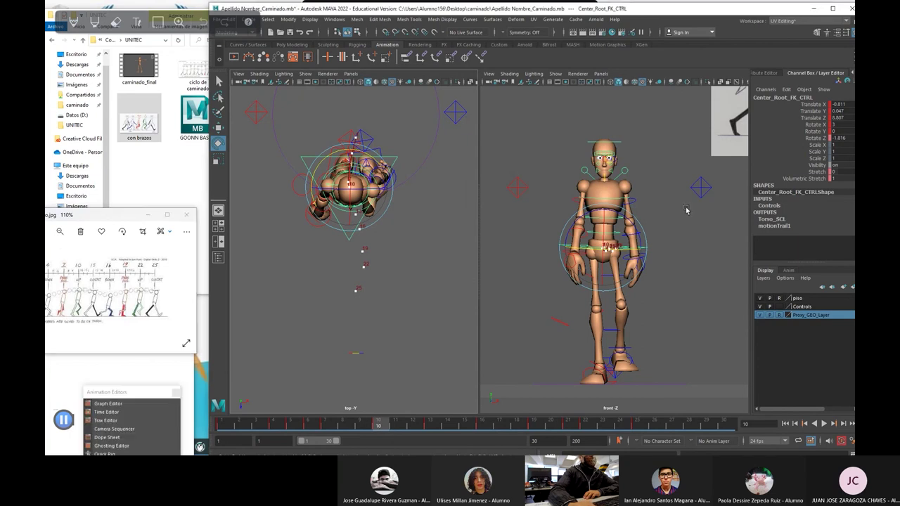
pyautogui.click(606, 239)
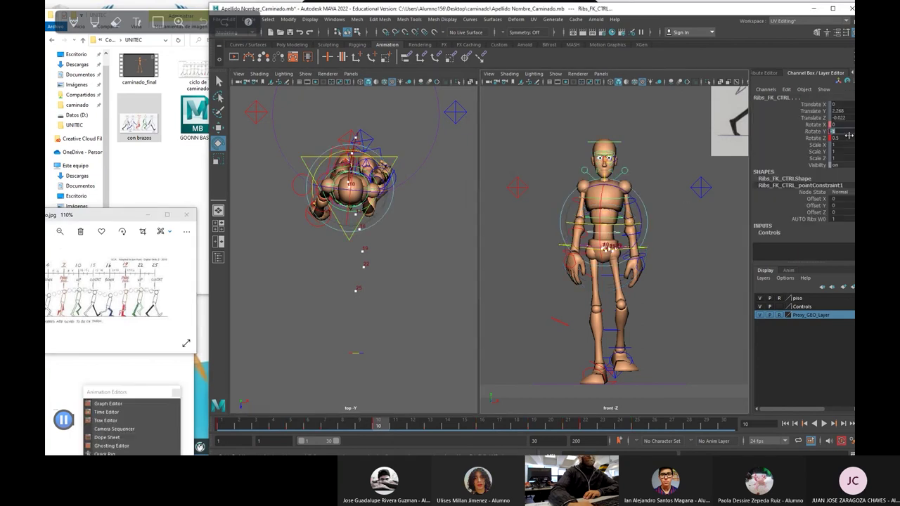
pyautogui.write('0')
pyautogui.press('Return')
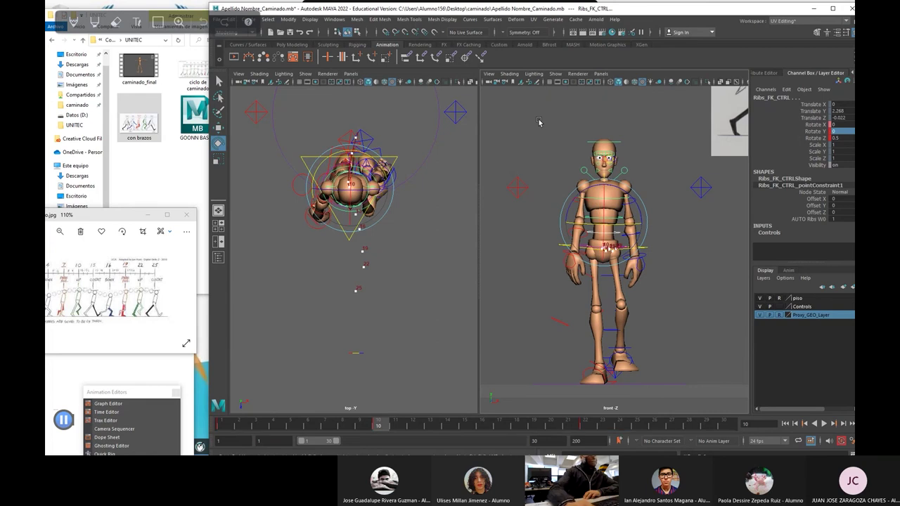
# Step: Move the timing chart fully into view, go to frame 16, and set the ribs control's Rotate Y to 3
pyautogui.moveTo(118, 215); pyautogui.dragTo(146, 192)
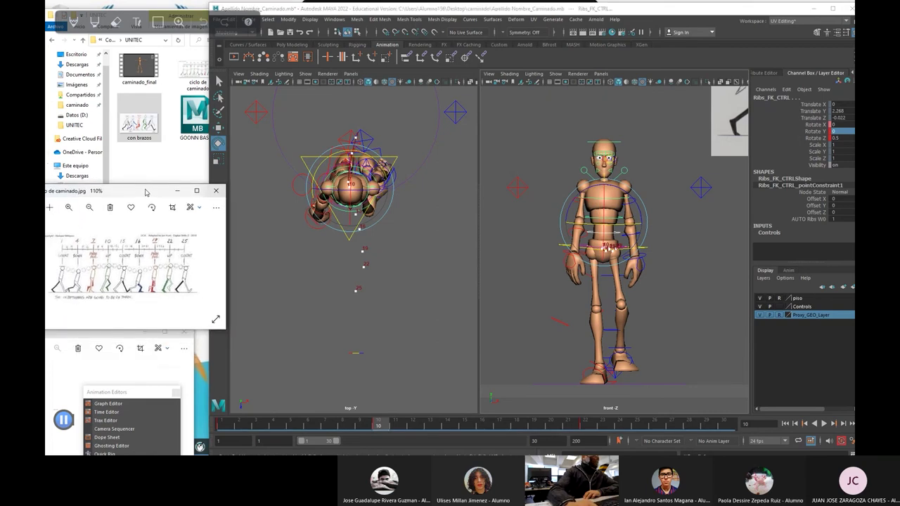
pyautogui.moveTo(378, 427); pyautogui.dragTo(492, 426)
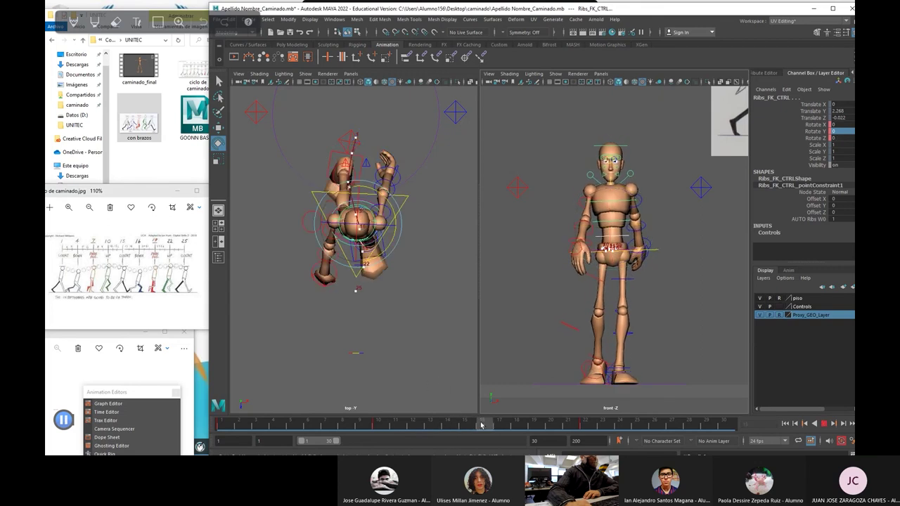
pyautogui.click(482, 425)
pyautogui.click(619, 225)
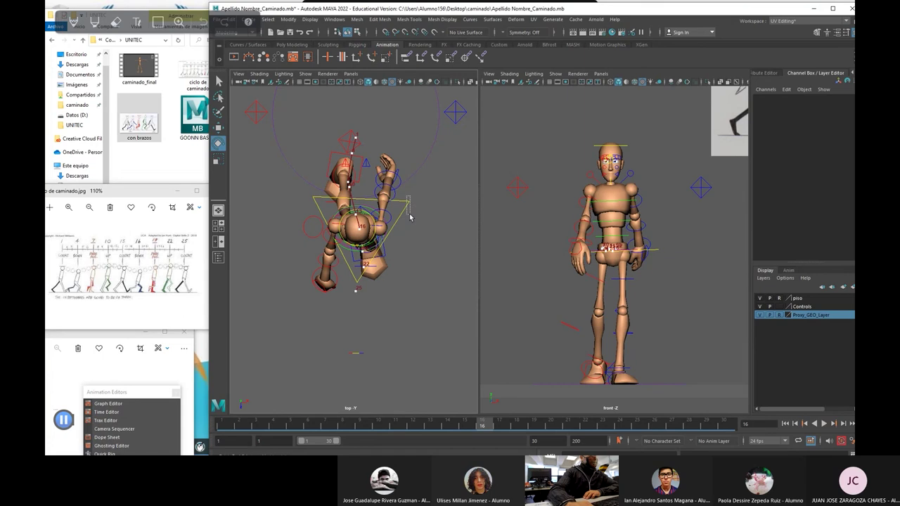
pyautogui.click(622, 225)
pyautogui.click(613, 197)
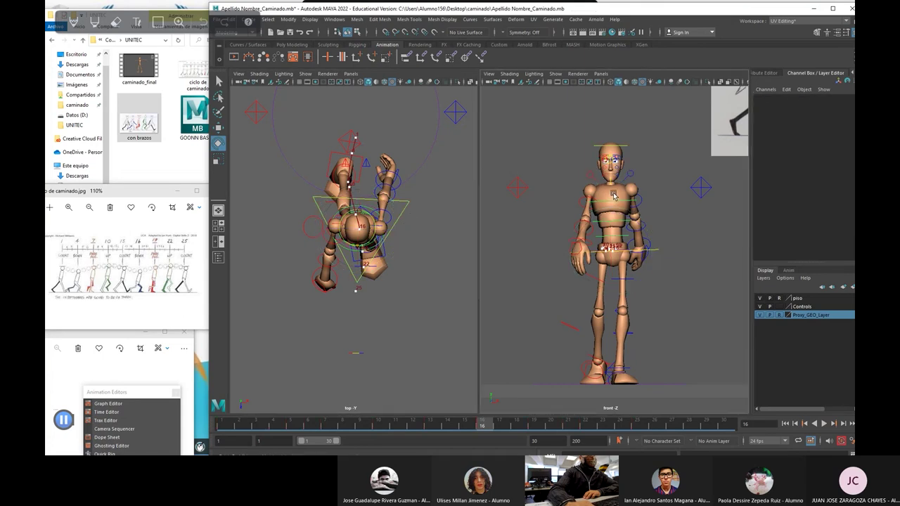
pyautogui.click(616, 241)
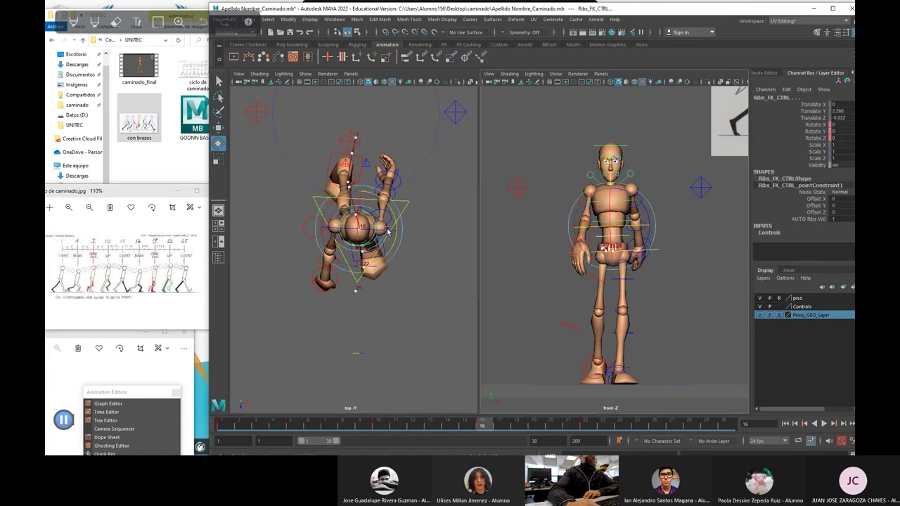
pyautogui.moveTo(396, 228); pyautogui.dragTo(405, 222)
pyautogui.write('3')
pyautogui.press('Return')
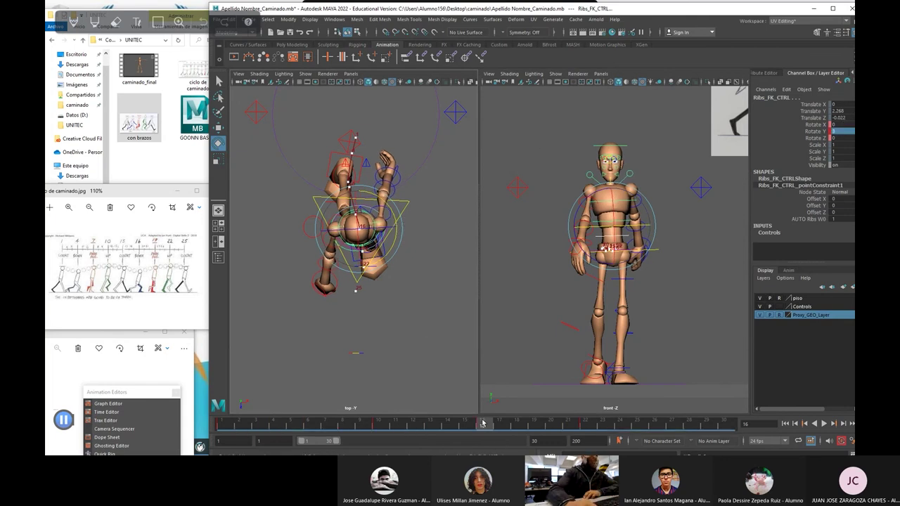
# Step: Review the motion up to frame 25, go back to frame 22, and set the ribs control's Rotate Y to 0
pyautogui.hotkey('alt', 'v')
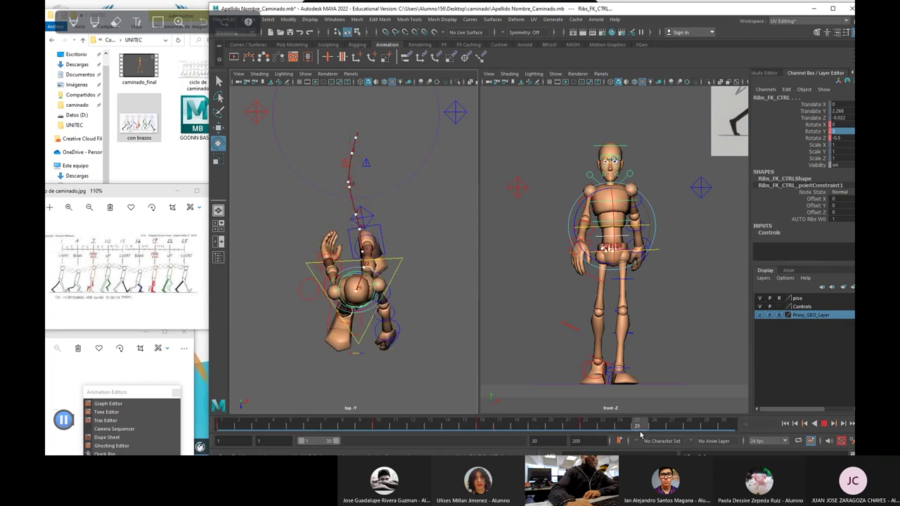
pyautogui.hotkey('alt', 'v')
pyautogui.moveTo(639, 422); pyautogui.dragTo(587, 431)
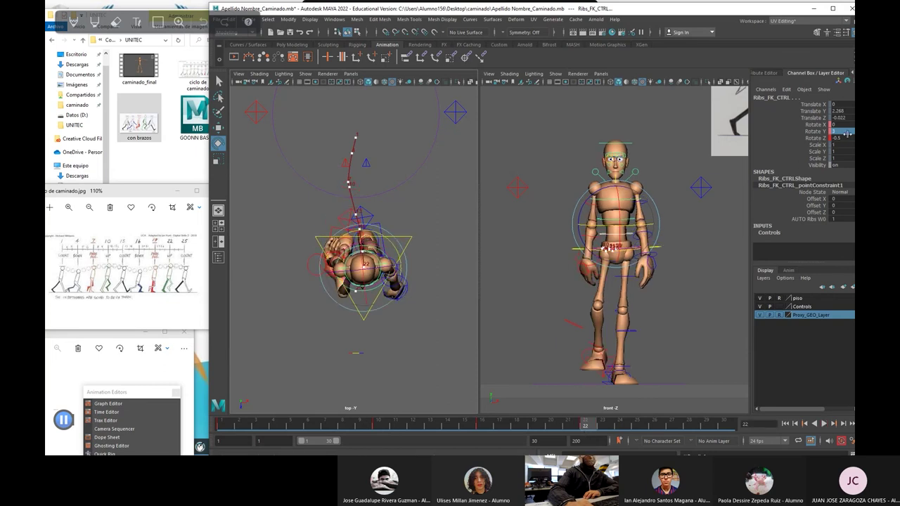
pyautogui.write('0')
pyautogui.press('Return')
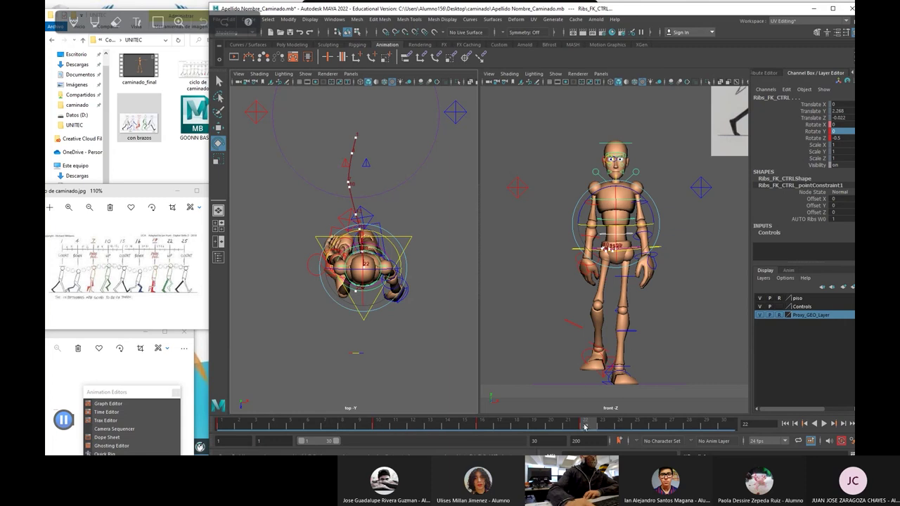
# Step: At frame 25, twist the ribs control and set its Rotate Y to -1.5
pyautogui.moveTo(586, 426); pyautogui.dragTo(636, 426)
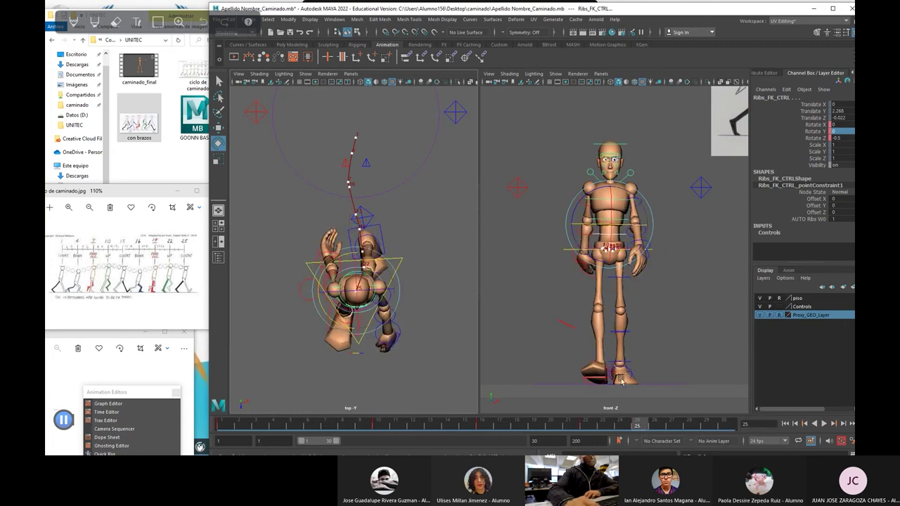
pyautogui.moveTo(395, 285); pyautogui.dragTo(395, 287)
pyautogui.click(846, 132)
pyautogui.write('-1.5')
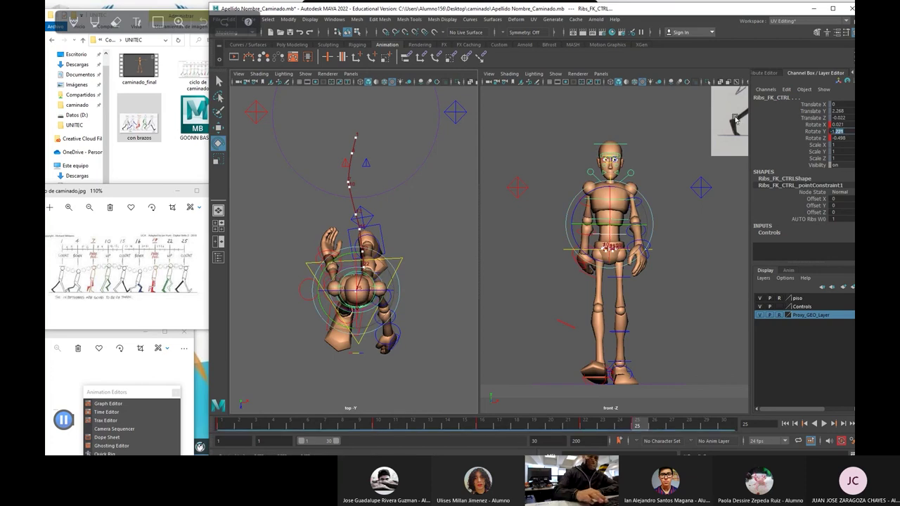
# Step: Review the torso twist across the timeline, deselect the ribs control, and return to frame 1
pyautogui.hotkey('alt', 'v')
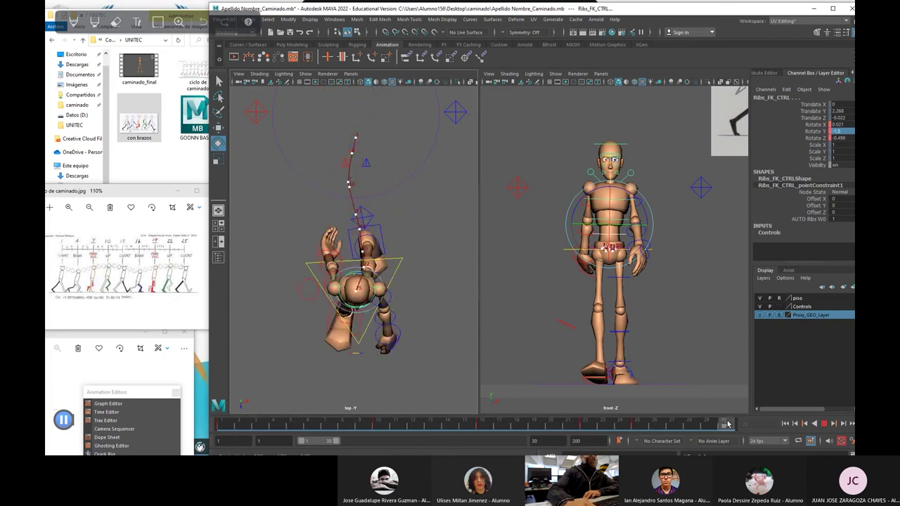
pyautogui.hotkey('alt', 'v')
pyautogui.click(653, 386)
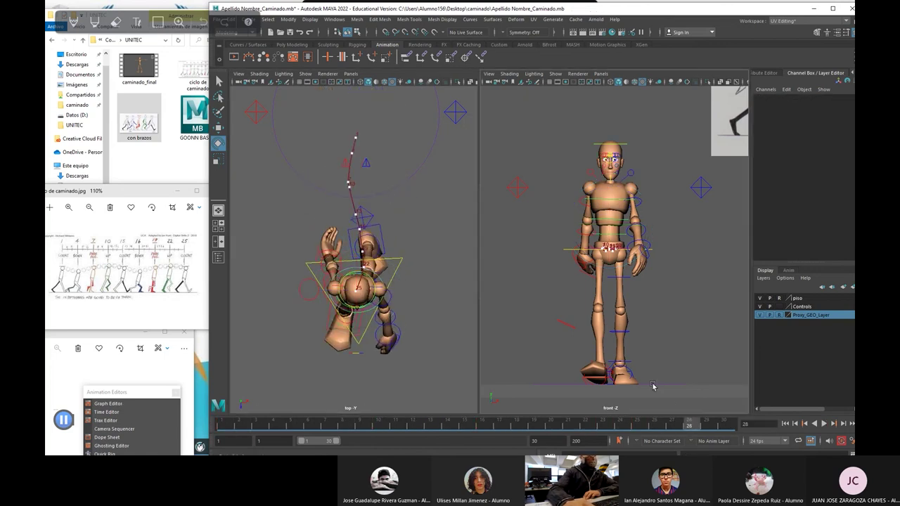
pyautogui.moveTo(664, 430); pyautogui.dragTo(221, 425)
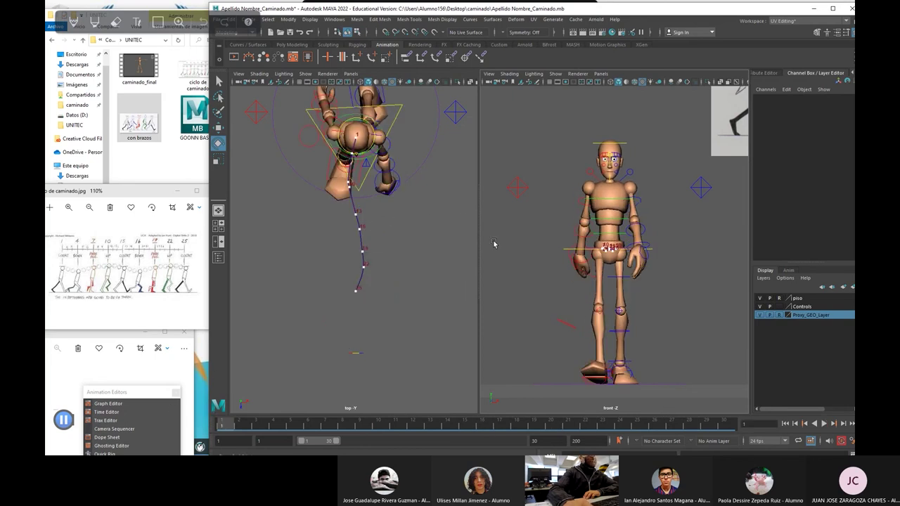
# Step: Try the orthographic side view in place of the top view
pyautogui.click(350, 73)
pyautogui.moveTo(364, 119)
pyautogui.moveTo(393, 99)
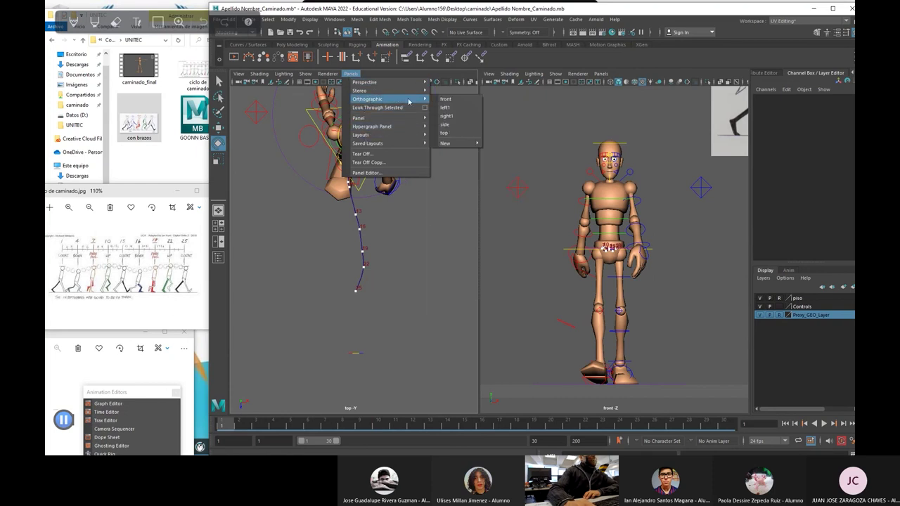
pyautogui.click(447, 124)
pyautogui.scroll(2, 341, 261)
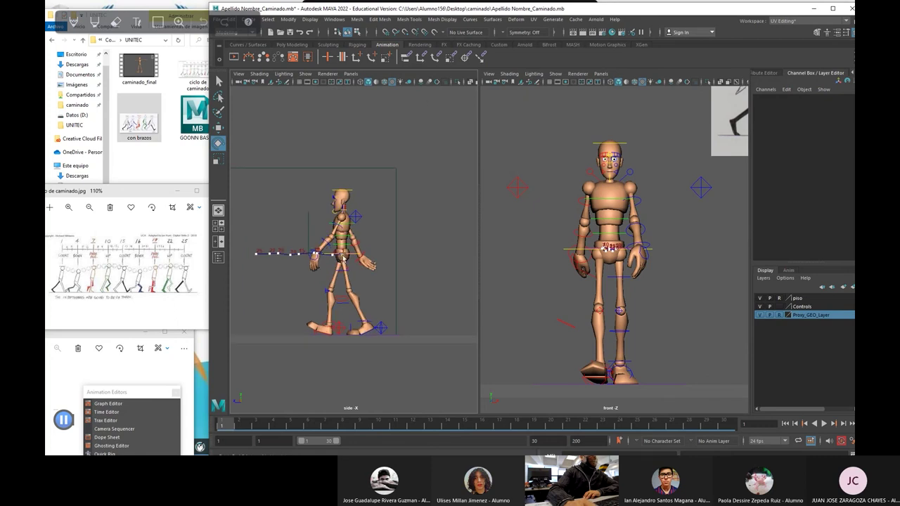
# Step: Switch the side view to the orthographic left1 view
pyautogui.click(350, 73)
pyautogui.moveTo(372, 143)
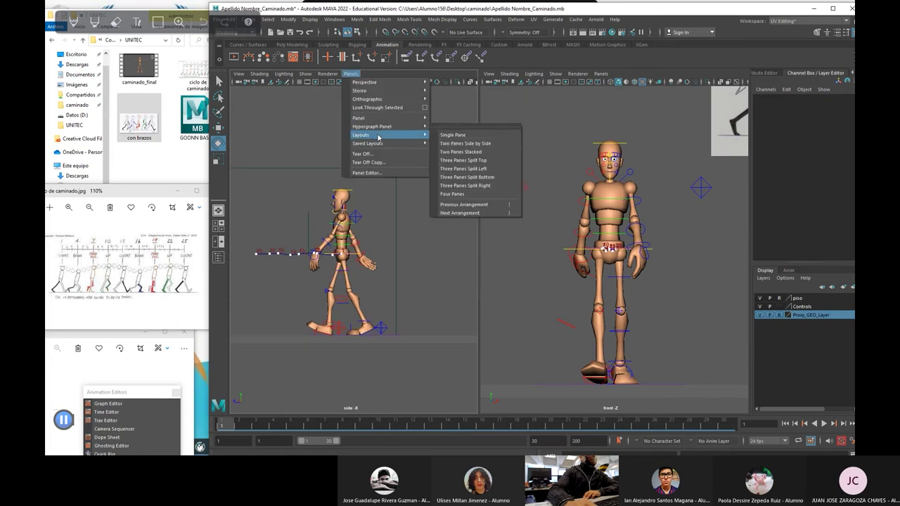
pyautogui.moveTo(381, 99)
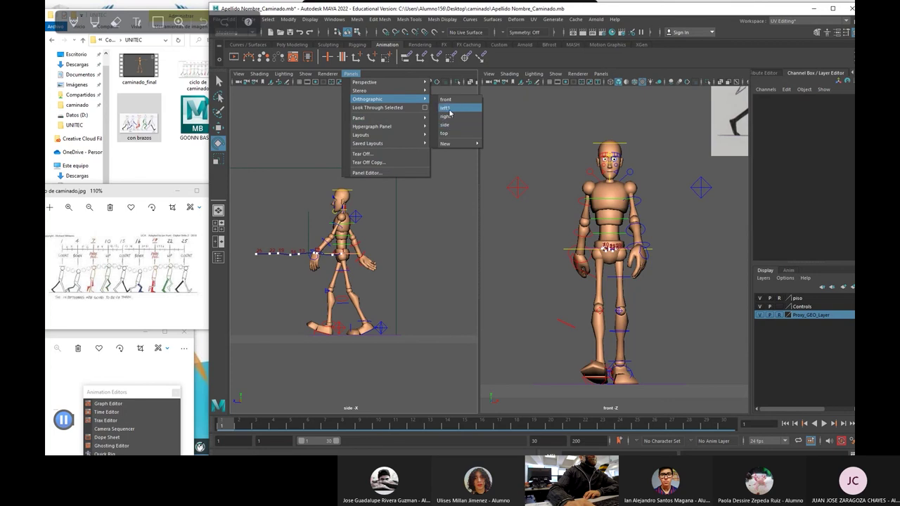
pyautogui.click(450, 111)
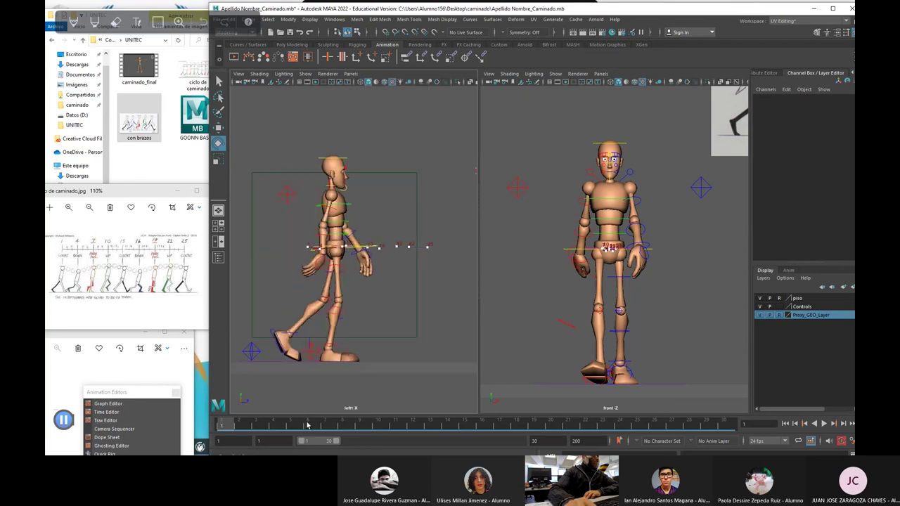
# Step: Try a different Rotate Y on the right hand control at frame 4
pyautogui.moveTo(229, 425)
pyautogui.mouseDown()
pyautogui.moveTo(316, 427)
pyautogui.moveTo(199, 423)
pyautogui.moveTo(274, 425)
pyautogui.mouseUp()
pyautogui.click(287, 258)
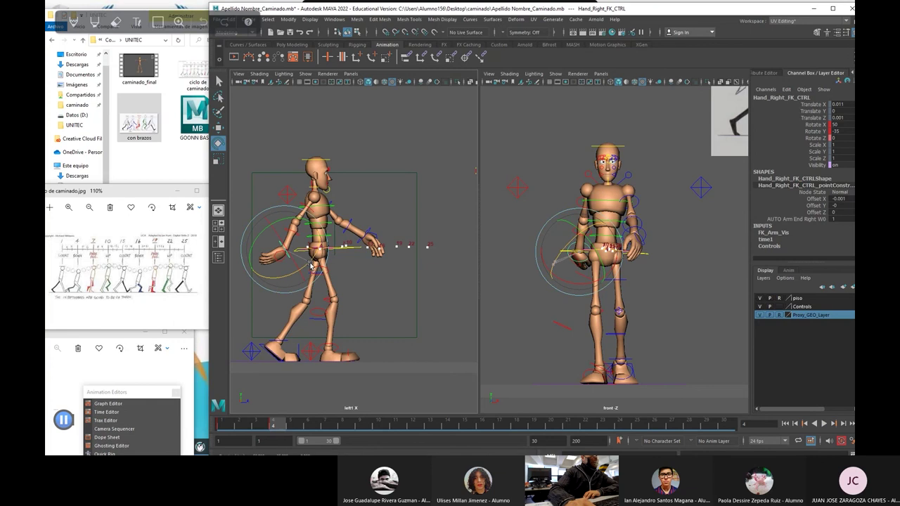
pyautogui.click(815, 131)
pyautogui.moveTo(527, 178); pyautogui.dragTo(539, 178, button='middle')
pyautogui.hotkey('ctrl', 'z')
pyautogui.moveTo(288, 426); pyautogui.dragTo(313, 426)
pyautogui.click(387, 317)
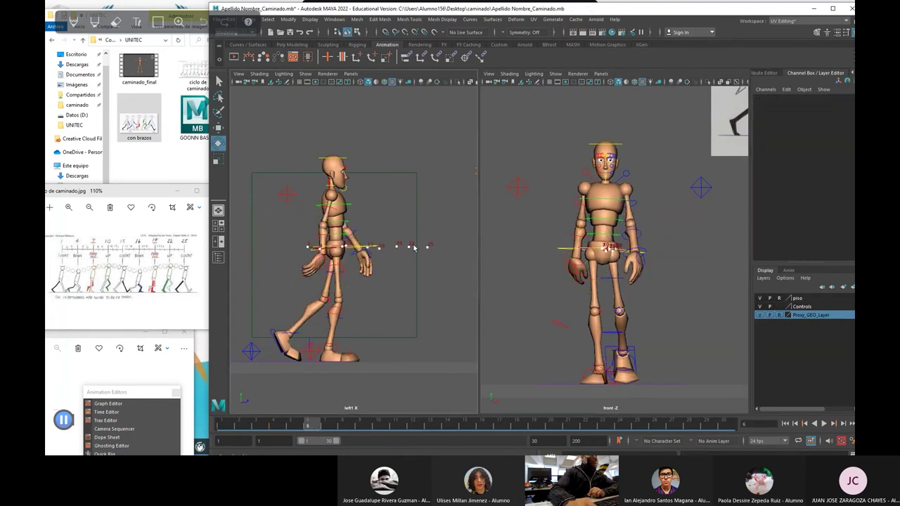
# Step: At frame 7, adjust the right hand control's Rotate Y to about -33.9 and replay the motion back to frame 1
pyautogui.click(328, 260)
pyautogui.moveTo(309, 427)
pyautogui.mouseDown()
pyautogui.moveTo(275, 423)
pyautogui.moveTo(321, 424)
pyautogui.moveTo(227, 417)
pyautogui.moveTo(323, 426)
pyautogui.mouseUp()
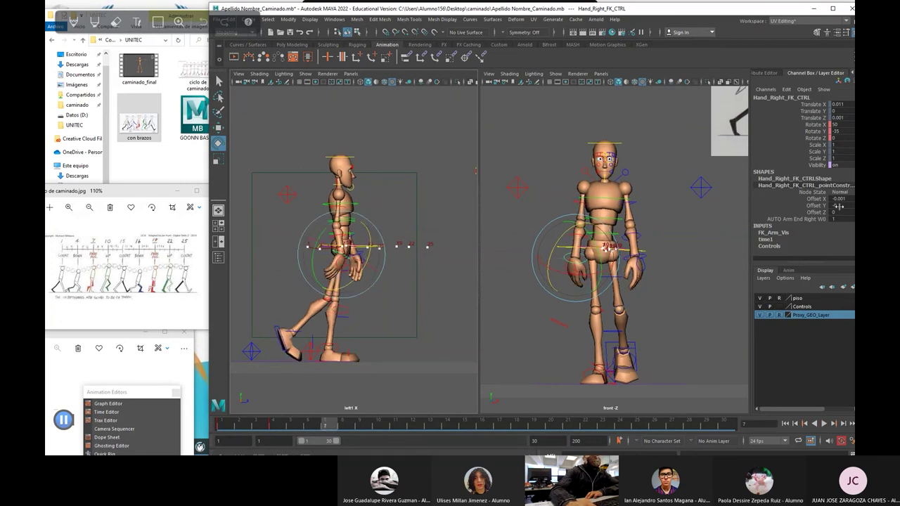
pyautogui.click(820, 131)
pyautogui.moveTo(534, 168)
pyautogui.mouseDown(button='middle')
pyautogui.moveTo(500, 169)
pyautogui.moveTo(547, 168)
pyautogui.mouseUp(button='middle')
pyautogui.moveTo(330, 423); pyautogui.dragTo(220, 423)
pyautogui.moveTo(316, 423); pyautogui.dragTo(220, 424)
pyautogui.click(352, 321)
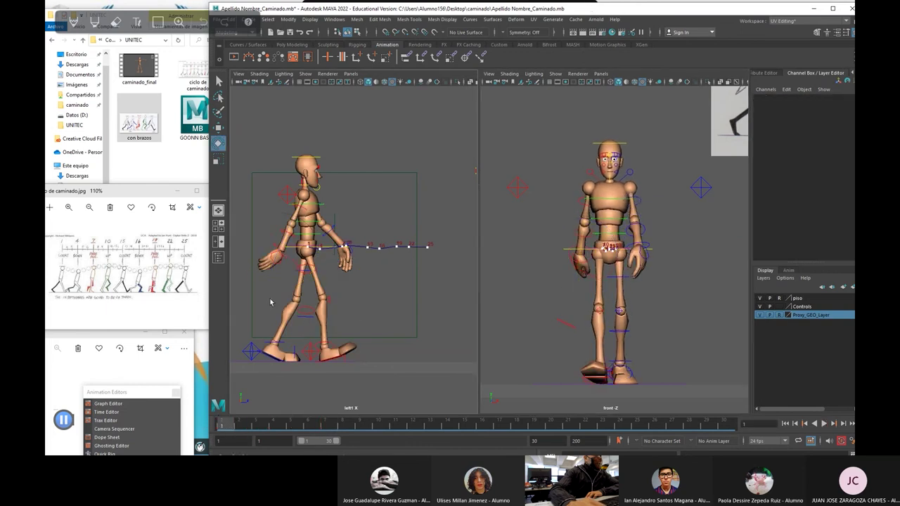
# Step: Compare the right hand's poses from frame 1 to 7, and set its Rotate Y to -30 at frame 7
pyautogui.click(287, 263)
pyautogui.moveTo(222, 424); pyautogui.dragTo(274, 427)
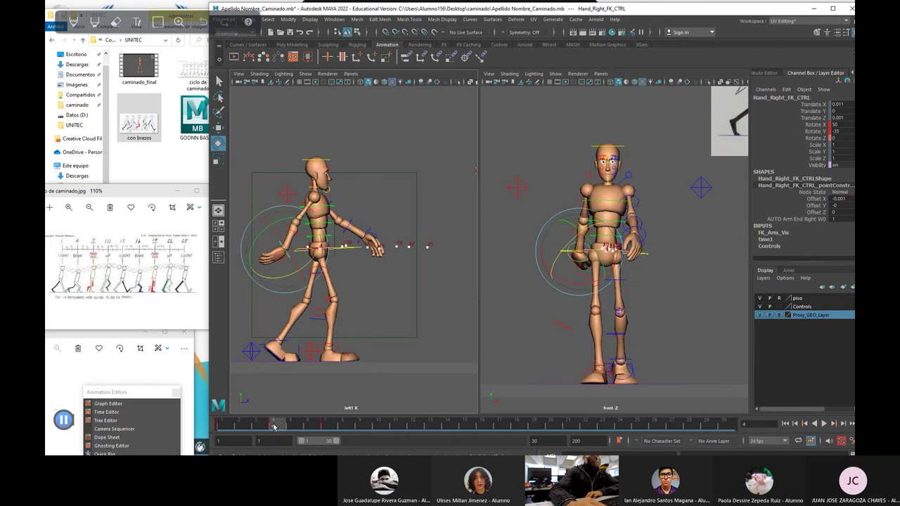
pyautogui.click(226, 425)
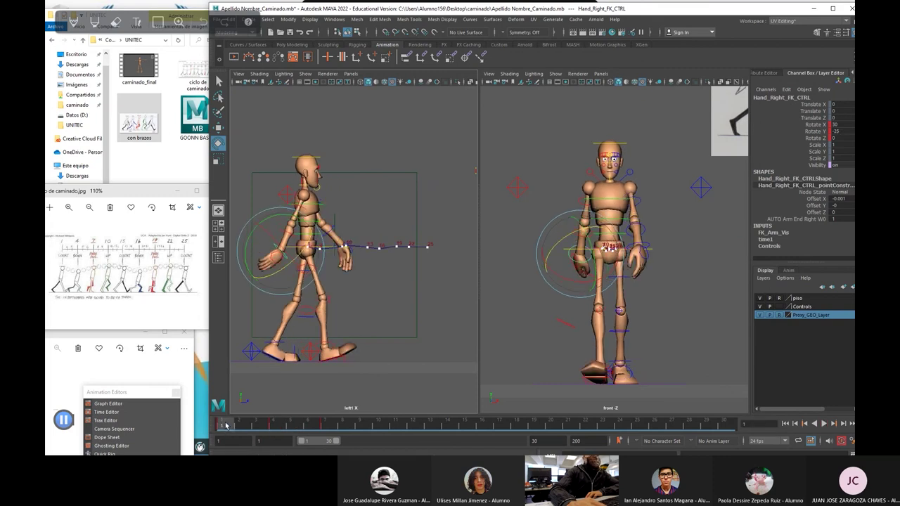
pyautogui.click(299, 424)
pyautogui.click(326, 424)
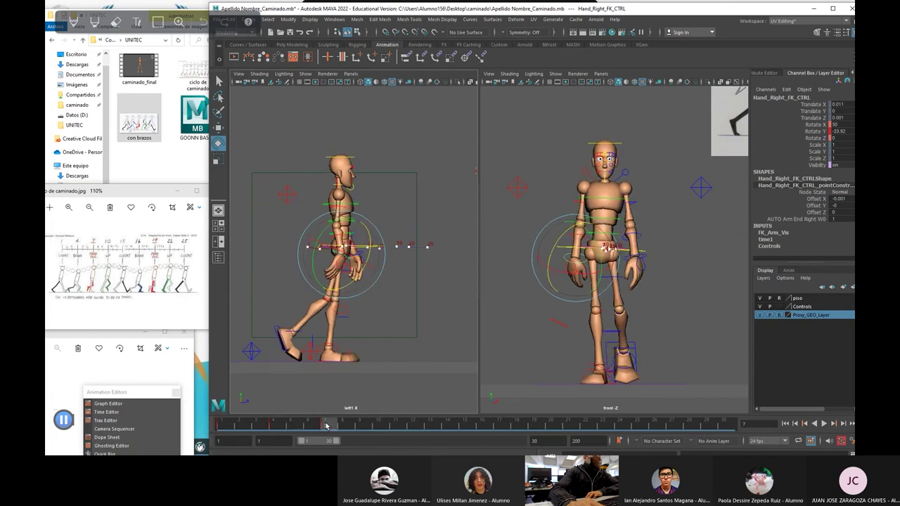
pyautogui.click(847, 133)
pyautogui.write('-30')
pyautogui.press('Return')
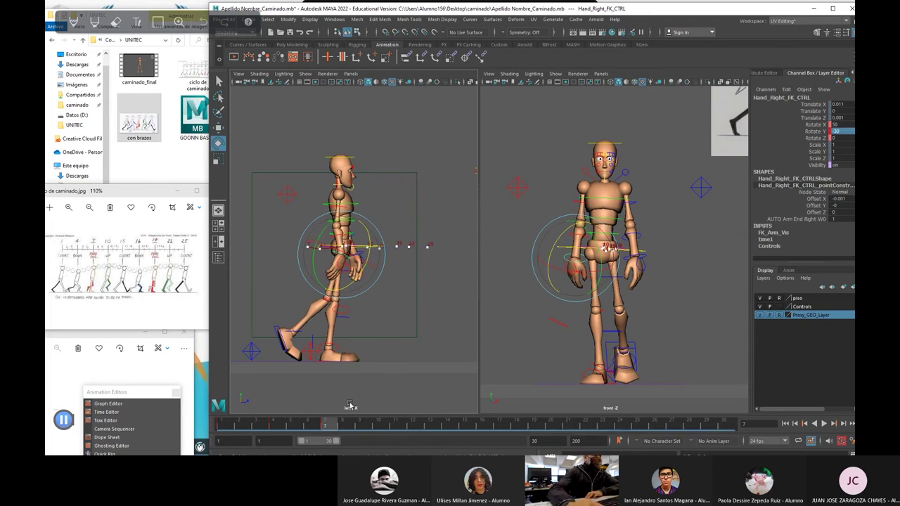
# Step: At frame 4, bend the left hand control to a Rotate Y of -13.4
pyautogui.moveTo(330, 427); pyautogui.dragTo(256, 425)
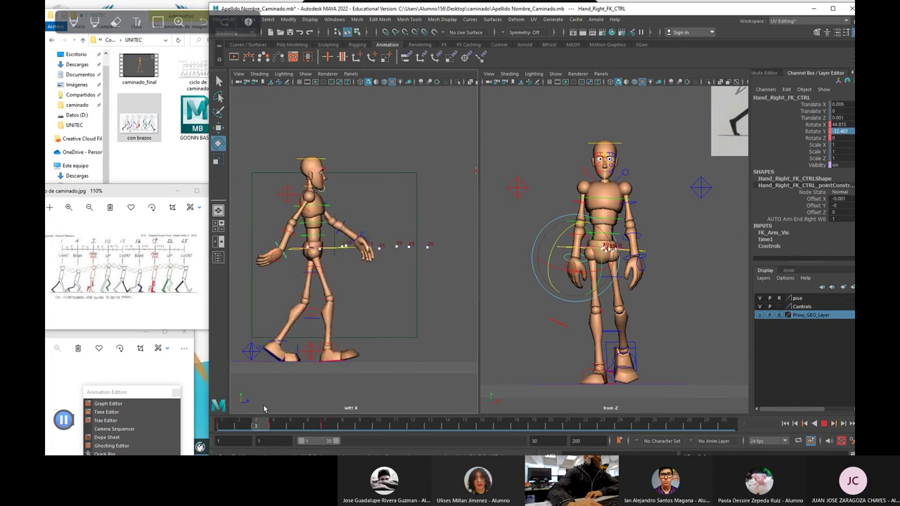
pyautogui.click(366, 234)
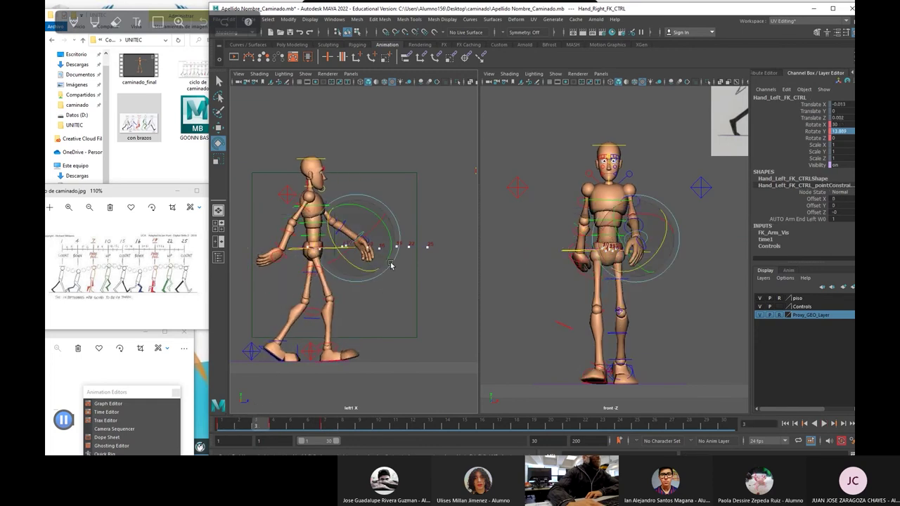
pyautogui.moveTo(265, 424)
pyautogui.mouseDown()
pyautogui.moveTo(219, 424)
pyautogui.moveTo(299, 423)
pyautogui.moveTo(243, 424)
pyautogui.moveTo(275, 415)
pyautogui.mouseUp()
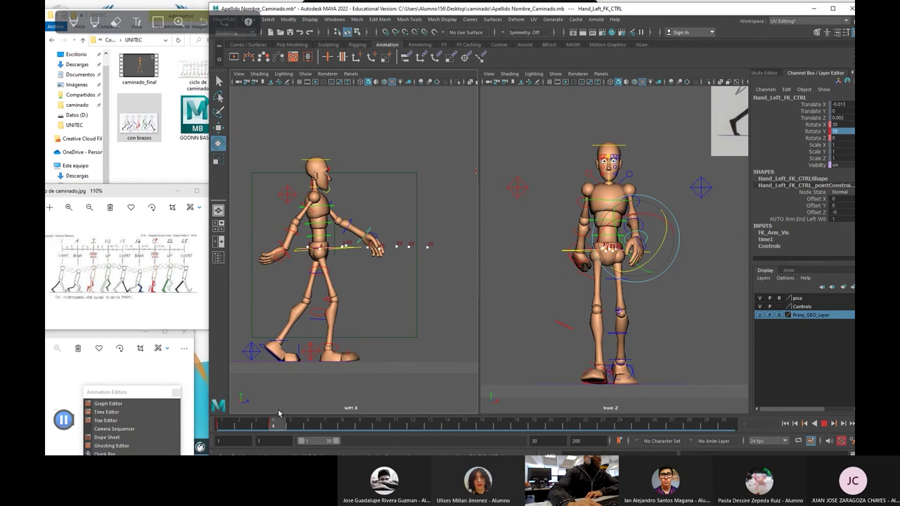
pyautogui.moveTo(279, 414); pyautogui.dragTo(279, 415)
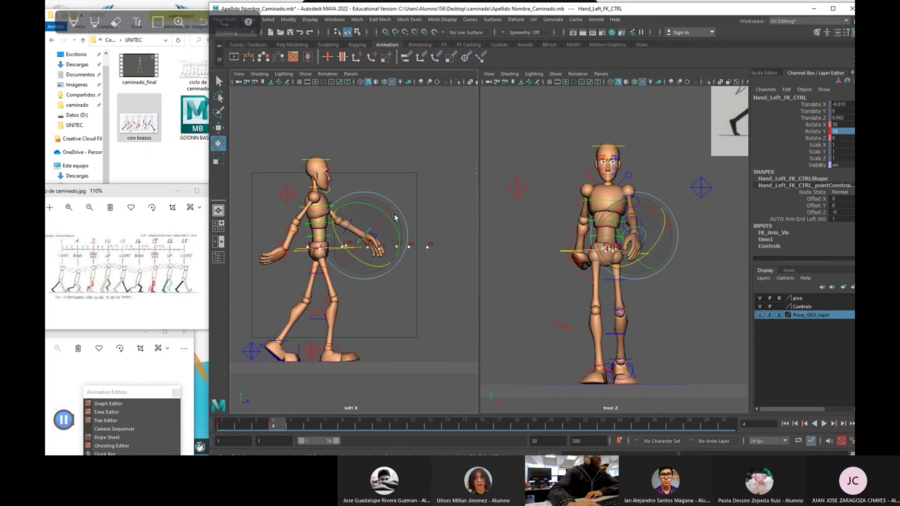
pyautogui.click(814, 132)
pyautogui.moveTo(509, 176); pyautogui.dragTo(482, 170, button='middle')
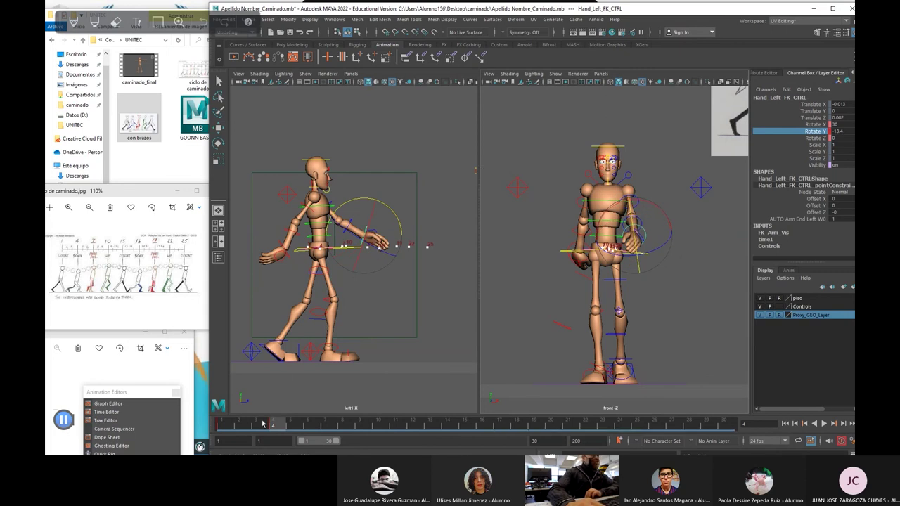
# Step: Review the left hand's motion through frame 8 and delete the motion trail running along the hips
pyautogui.moveTo(277, 425); pyautogui.dragTo(345, 419)
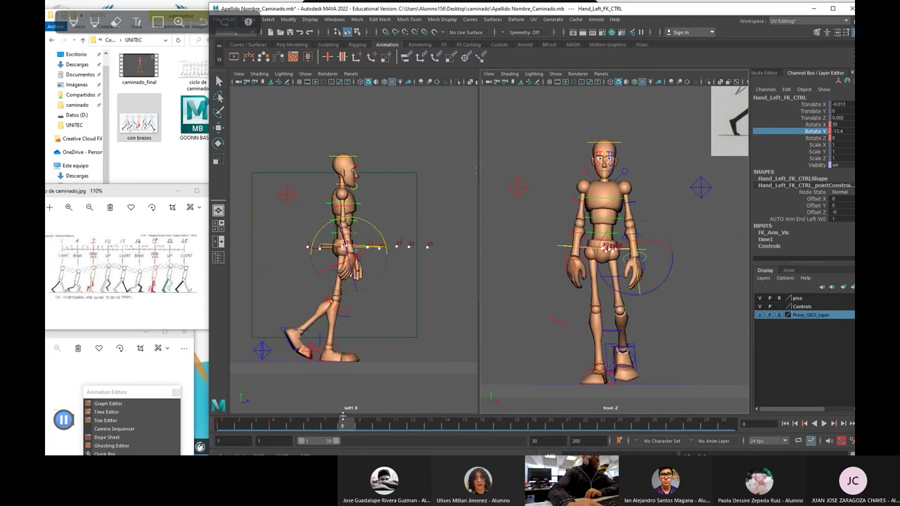
pyautogui.moveTo(383, 335); pyautogui.dragTo(376, 346, button='right')
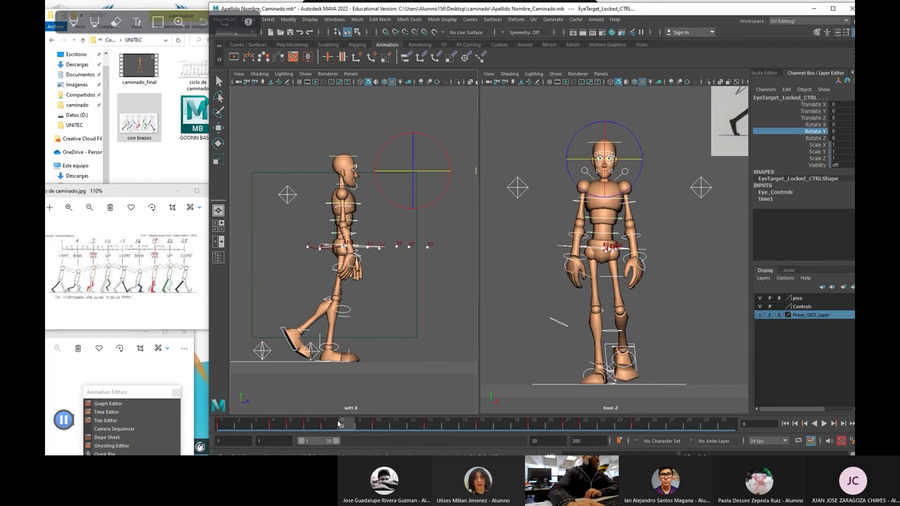
pyautogui.click(398, 317)
pyautogui.moveTo(343, 426); pyautogui.dragTo(222, 424)
pyautogui.click(277, 426)
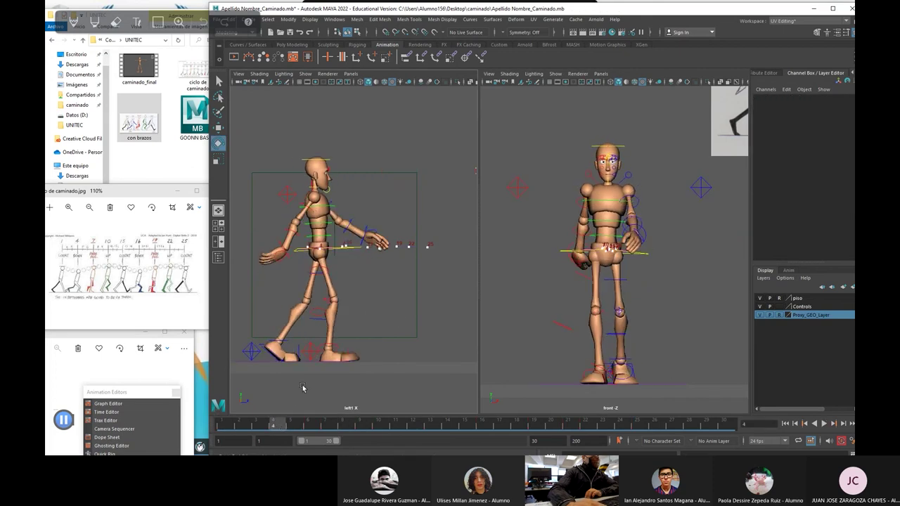
pyautogui.moveTo(421, 258); pyautogui.dragTo(421, 258)
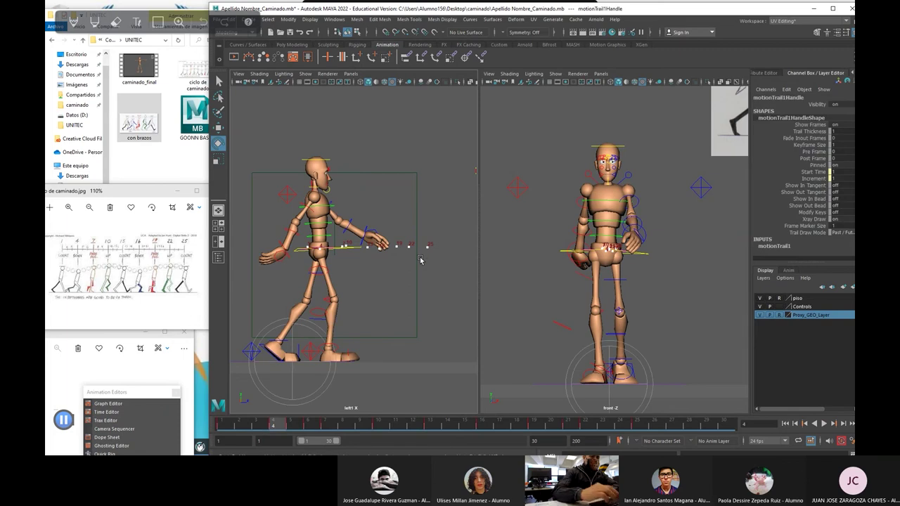
pyautogui.press('Delete')
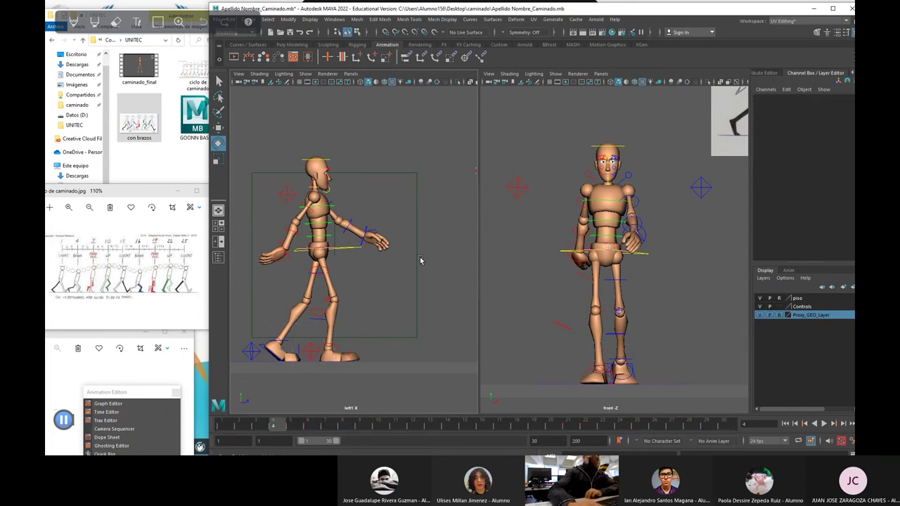
# Step: Select the left hand control and move to frame 6
pyautogui.click(368, 237)
pyautogui.hotkey('alt', 'v')
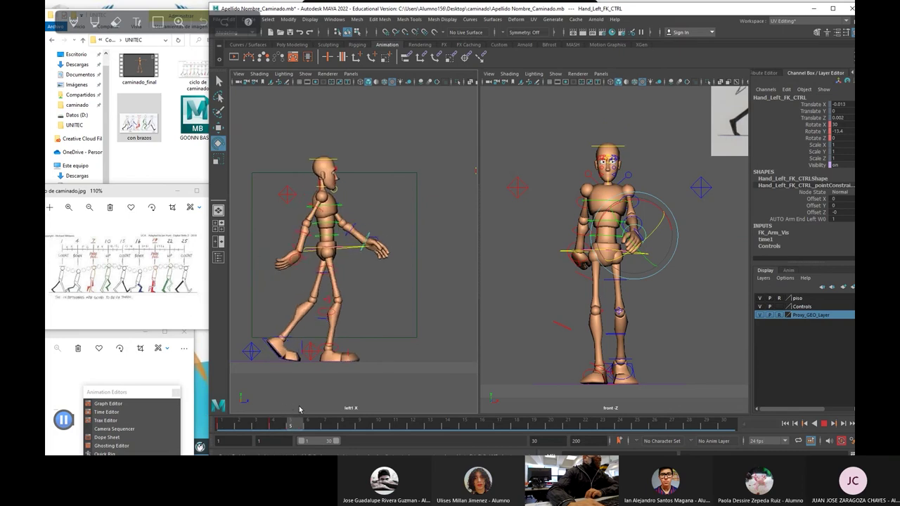
pyautogui.moveTo(299, 409); pyautogui.dragTo(314, 408)
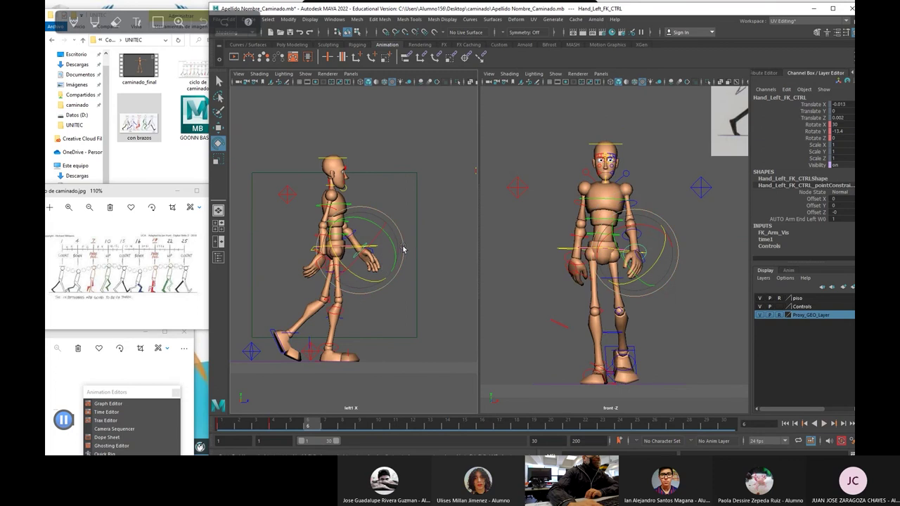
pyautogui.click(814, 131)
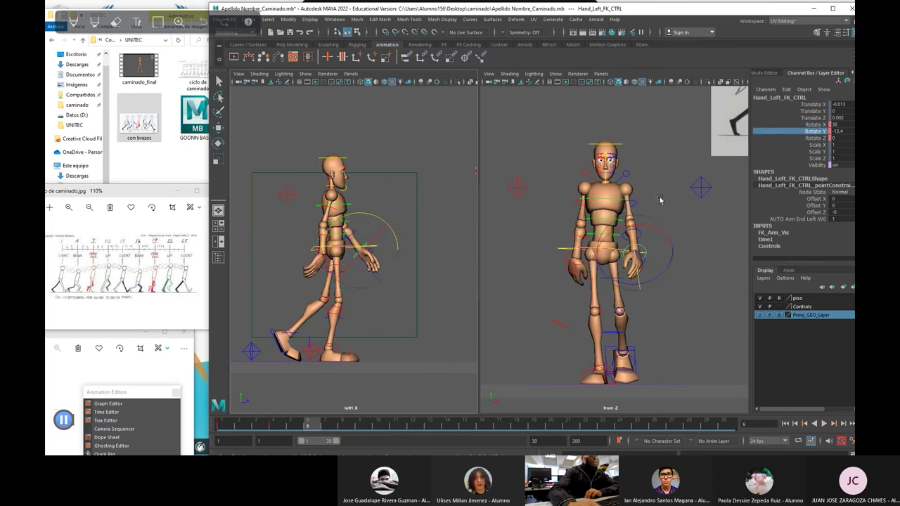
# Step: Try rotating the left hand control about X at frame 6
pyautogui.click(809, 124)
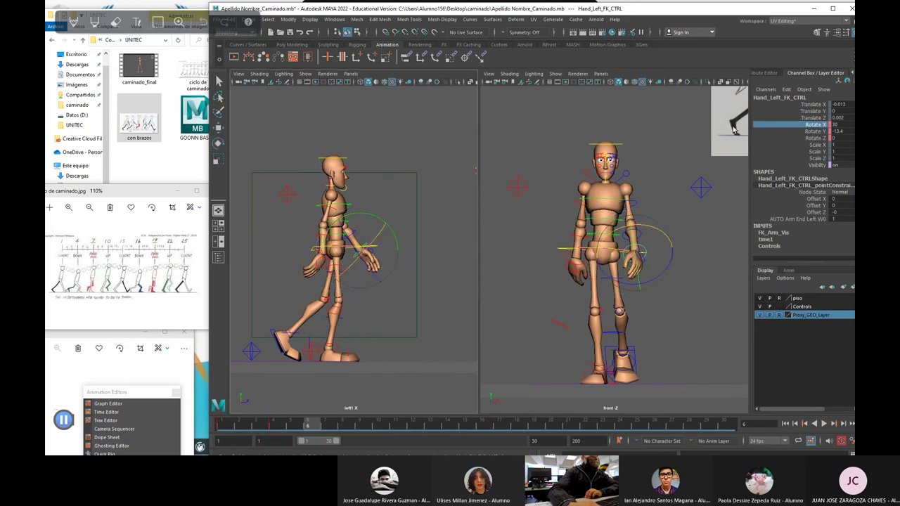
pyautogui.moveTo(539, 161); pyautogui.dragTo(547, 149, button='middle')
pyautogui.hotkey('ctrl', 'z')
# Step: Set the left hand control's Rotate Y to -25 at frame 6
pyautogui.click(813, 132)
pyautogui.moveTo(493, 177); pyautogui.dragTo(478, 176, button='middle')
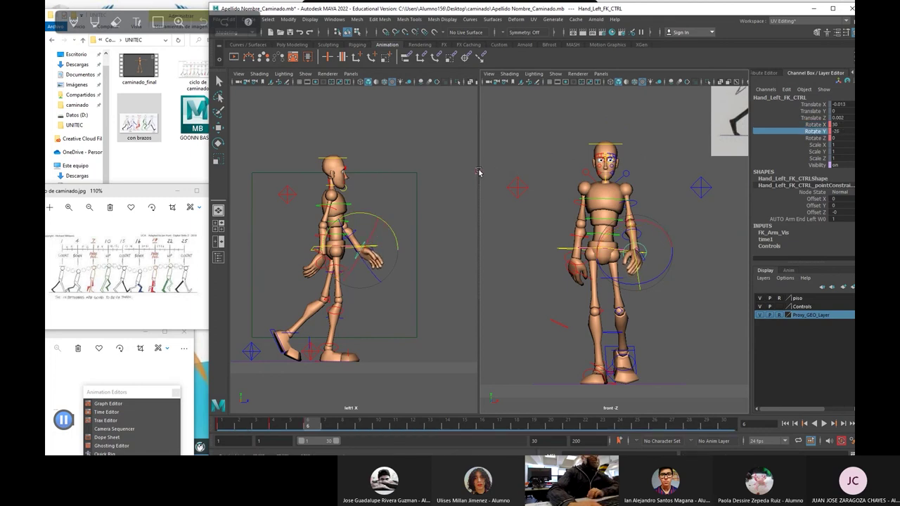
pyautogui.doubleClick(836, 131)
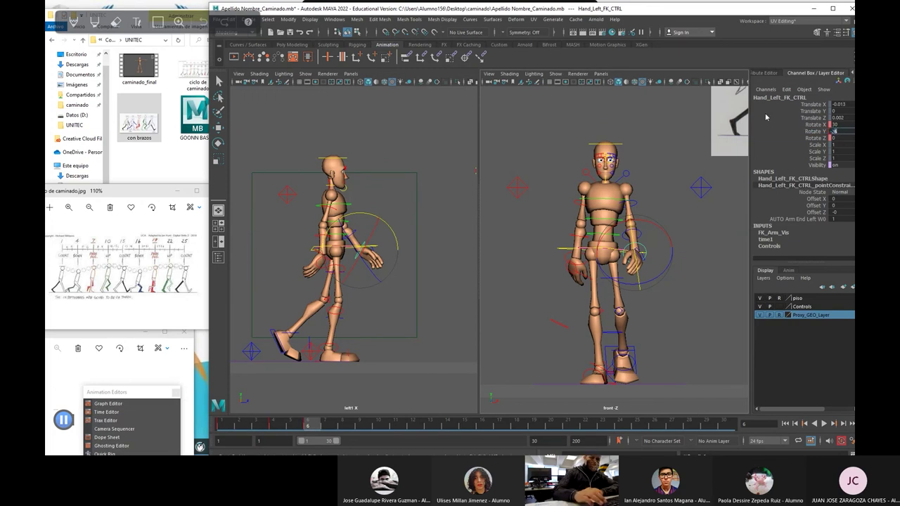
pyautogui.write('-25')
pyautogui.press('Return')
# Step: At frame 16, bend the left hand back to a Rotate Y of 29
pyautogui.moveTo(311, 424); pyautogui.dragTo(403, 328)
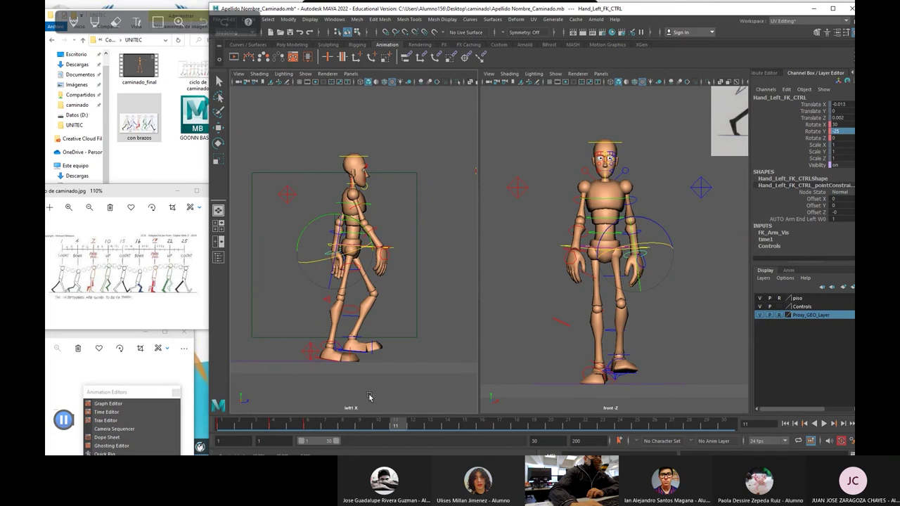
pyautogui.moveTo(401, 426); pyautogui.dragTo(483, 425)
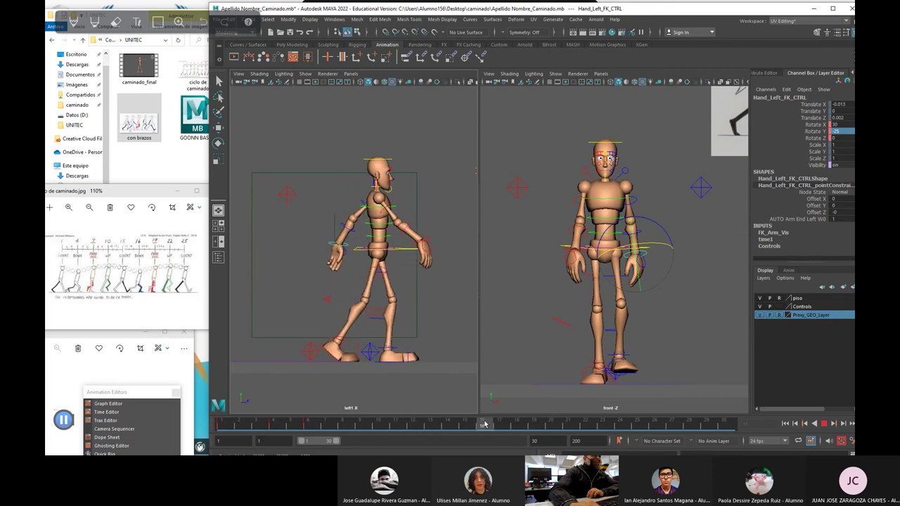
pyautogui.click(828, 133)
pyautogui.moveTo(458, 180); pyautogui.dragTo(509, 180, button='middle')
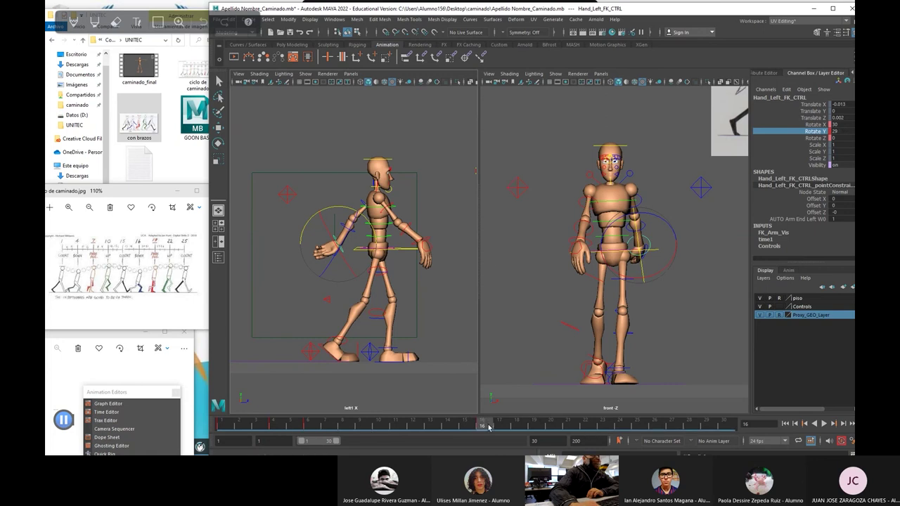
# Step: At frame 19, increase the left hand control's Rotate Y slightly and review the motion back to frame 10
pyautogui.moveTo(487, 425); pyautogui.dragTo(532, 424)
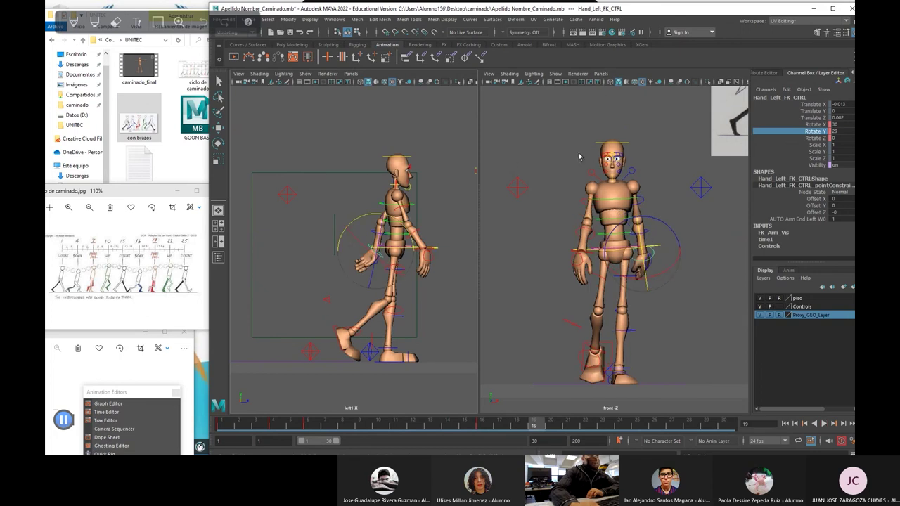
pyautogui.moveTo(504, 170); pyautogui.dragTo(514, 167, button='middle')
pyautogui.moveTo(531, 420); pyautogui.dragTo(378, 422)
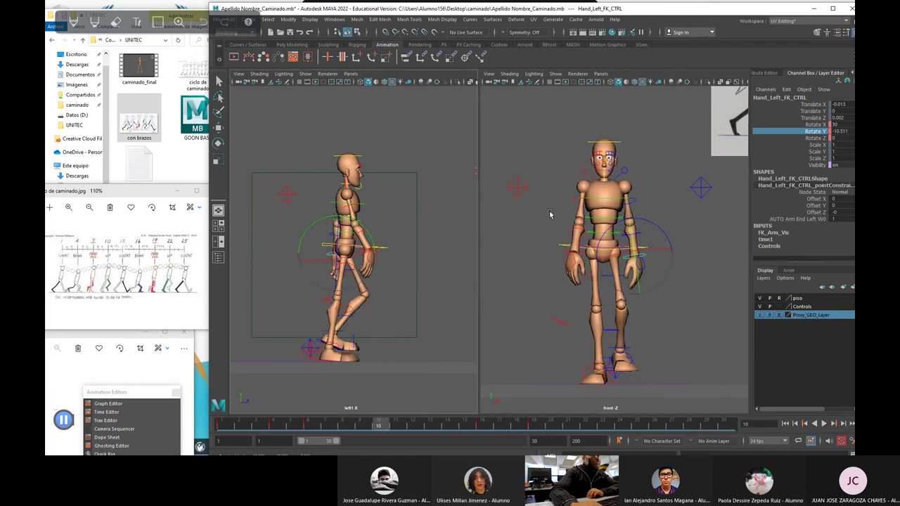
# Step: Clear the selection and maximize the left1 view to see the hands up close
pyautogui.press('space')
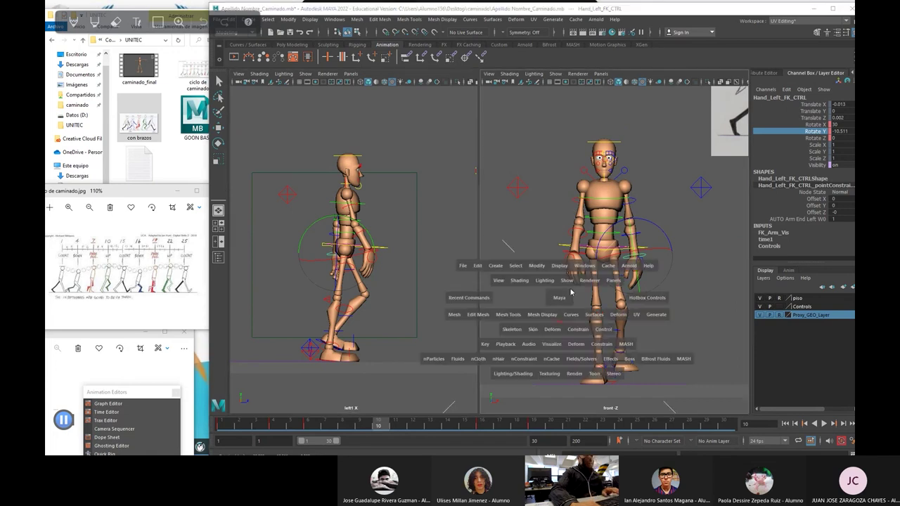
pyautogui.press('space')
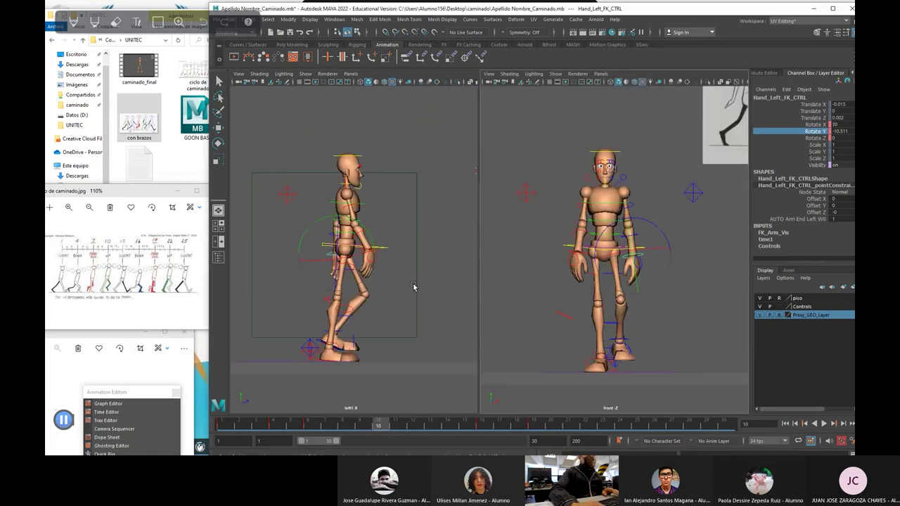
pyautogui.click(442, 288)
pyautogui.press('space')
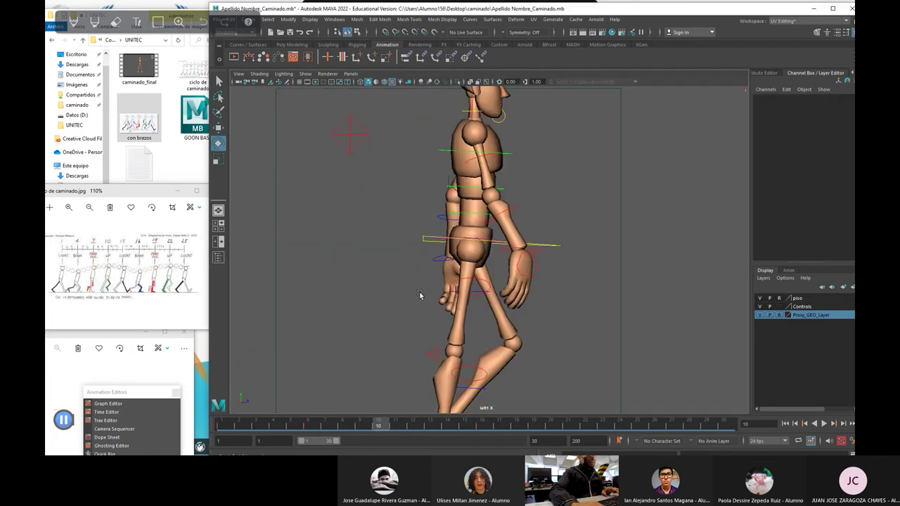
# Step: Select the left hand control and set its Rotate Y to 11.9 at frame 4
pyautogui.click(441, 260)
pyautogui.press('a')
pyautogui.moveTo(511, 425)
pyautogui.mouseDown()
pyautogui.moveTo(312, 420)
pyautogui.moveTo(528, 422)
pyautogui.moveTo(312, 420)
pyautogui.moveTo(258, 401)
pyautogui.moveTo(313, 422)
pyautogui.moveTo(243, 422)
pyautogui.moveTo(232, 403)
pyautogui.moveTo(302, 403)
pyautogui.moveTo(204, 410)
pyautogui.moveTo(276, 406)
pyautogui.mouseUp()
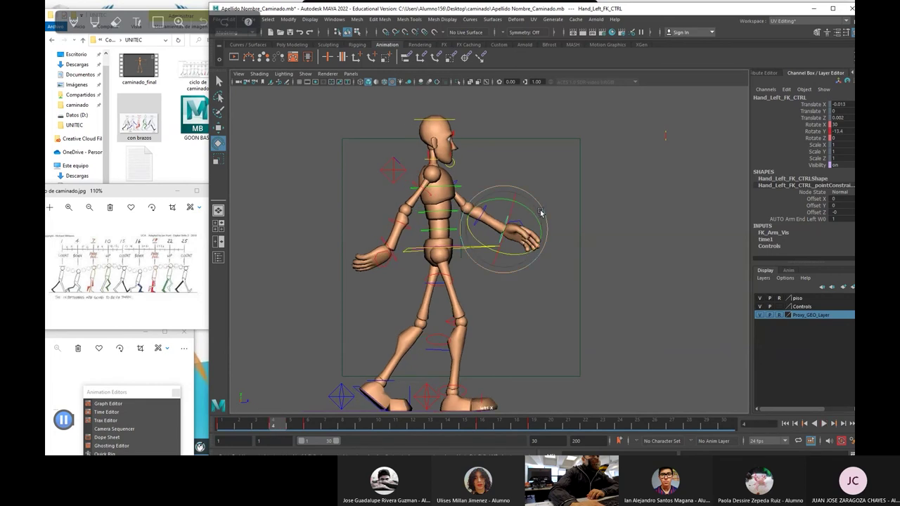
pyautogui.click(815, 131)
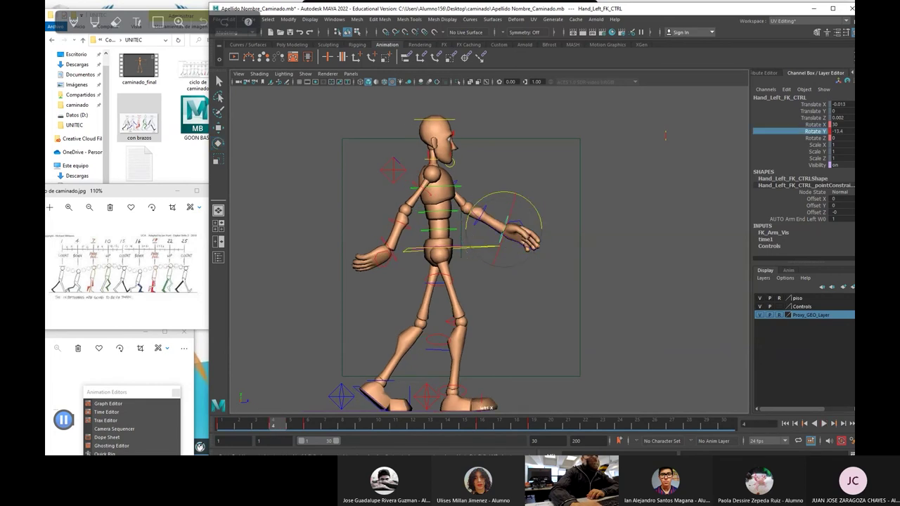
pyautogui.moveTo(615, 182); pyautogui.dragTo(635, 206, button='middle')
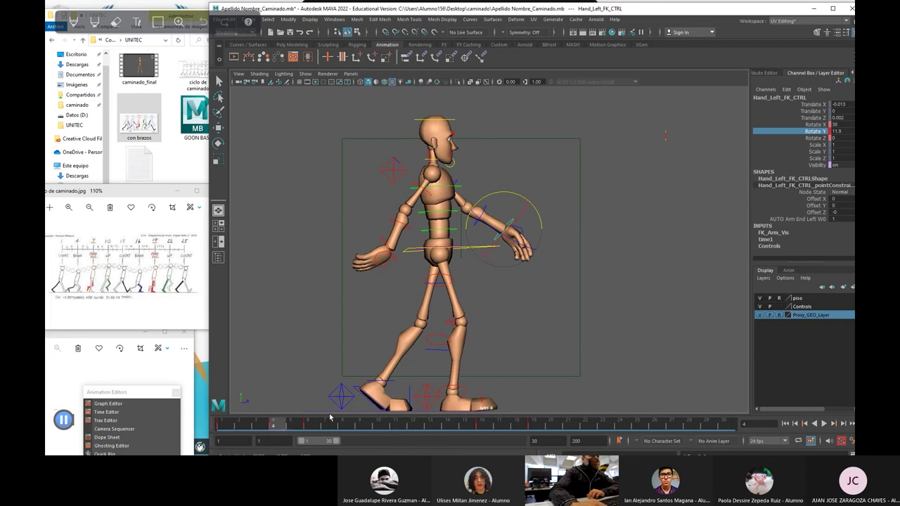
# Step: Bring the con brazos.jpg reference into clear view and set the left hand control's Rotate Y to -13.4 at frame 4
pyautogui.moveTo(274, 428); pyautogui.dragTo(297, 416)
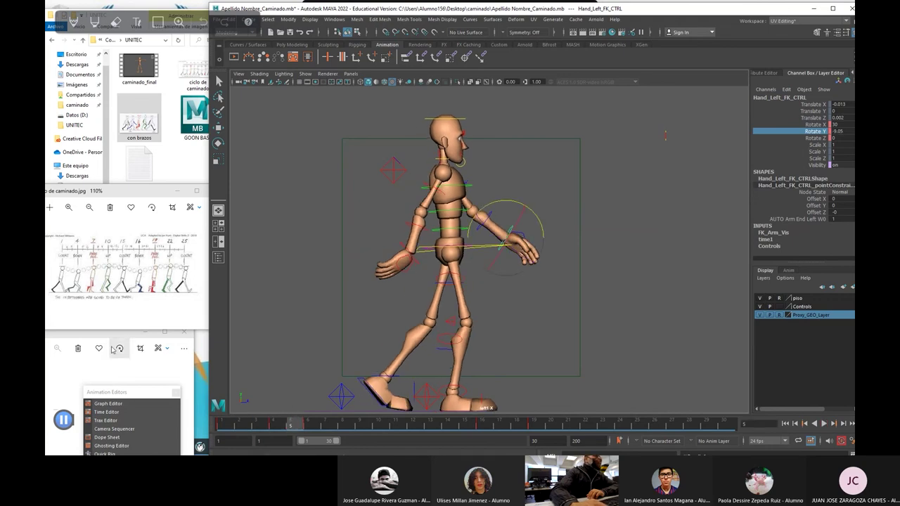
pyautogui.moveTo(118, 332); pyautogui.dragTo(168, 95)
pyautogui.click(293, 423)
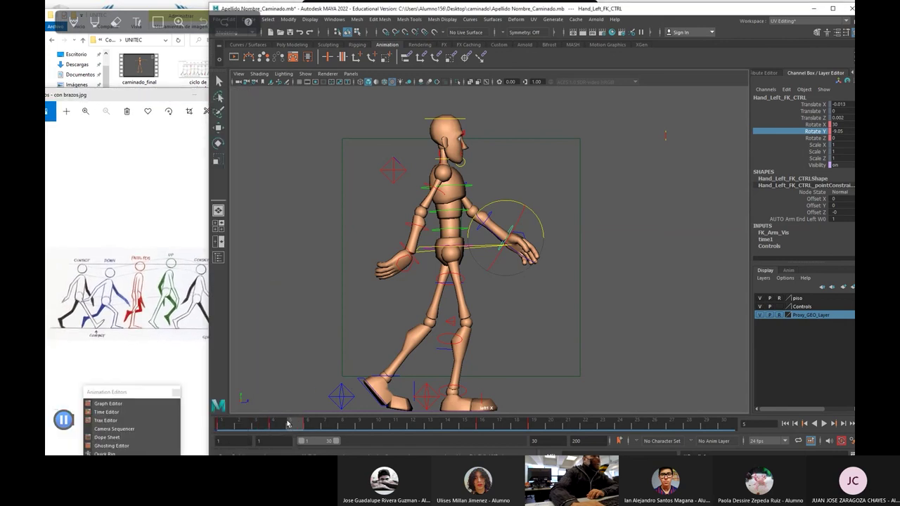
pyautogui.hotkey('alt', 'v')
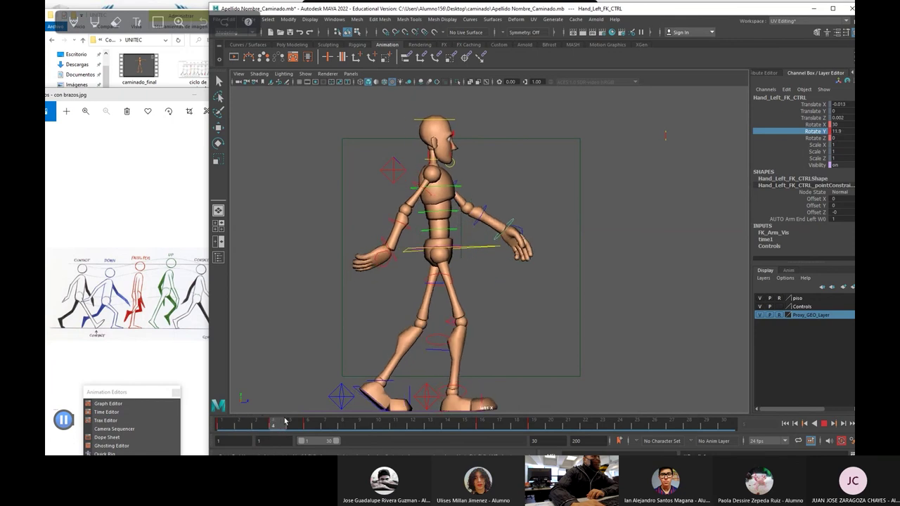
pyautogui.moveTo(290, 420)
pyautogui.mouseDown()
pyautogui.moveTo(302, 424)
pyautogui.moveTo(279, 424)
pyautogui.mouseUp()
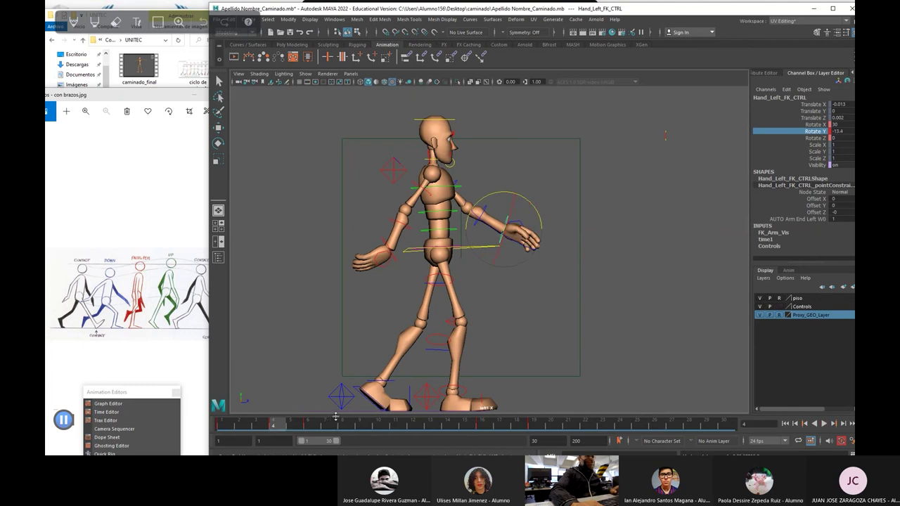
# Step: Play the walk from the start, then set the left hand control's Rotate Y to -18.88 at frame 25
pyautogui.click(229, 426)
pyautogui.hotkey('alt', 'v')
pyautogui.moveTo(221, 422); pyautogui.dragTo(625, 441)
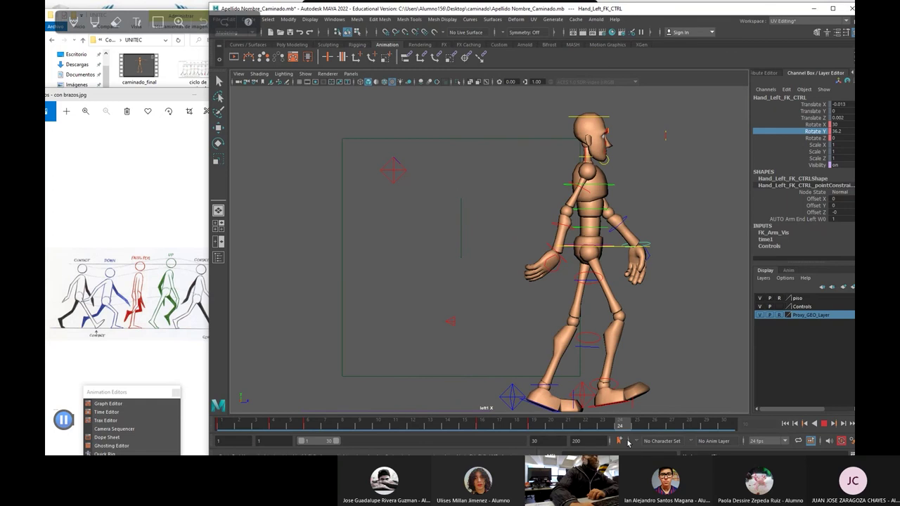
pyautogui.moveTo(628, 442); pyautogui.dragTo(631, 440)
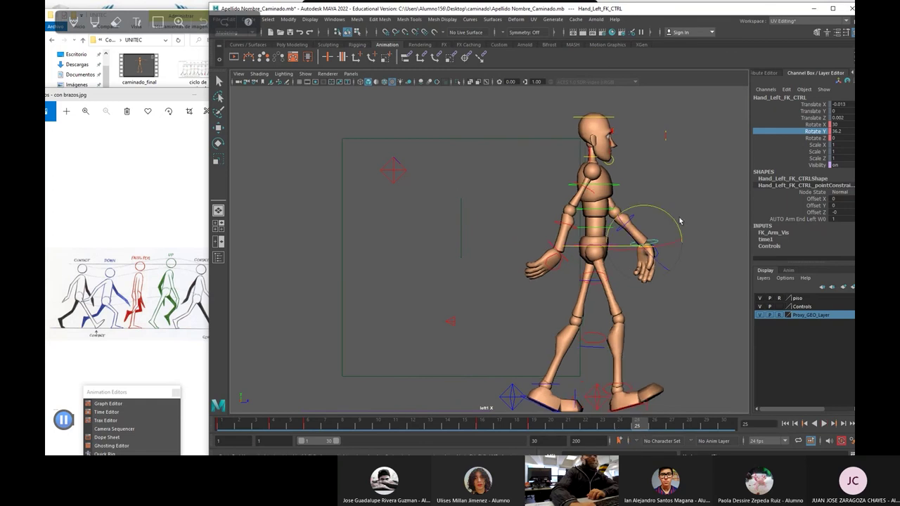
pyautogui.moveTo(667, 151); pyautogui.dragTo(602, 152, button='middle')
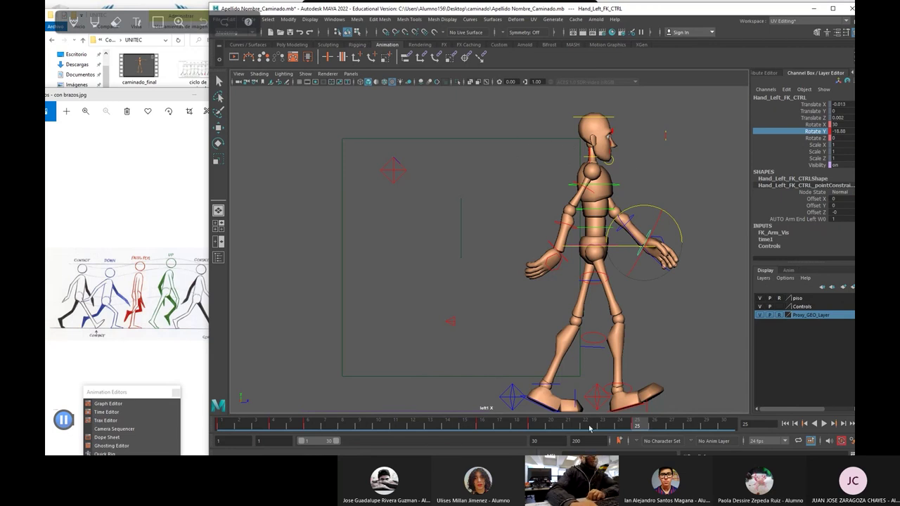
# Step: Select the right hand control, review its swing, and set its Rotate Y to about -19.27 at frame 13
pyautogui.moveTo(598, 426)
pyautogui.mouseDown()
pyautogui.moveTo(423, 426)
pyautogui.moveTo(655, 427)
pyautogui.moveTo(436, 426)
pyautogui.moveTo(465, 408)
pyautogui.mouseUp()
pyautogui.click(589, 243)
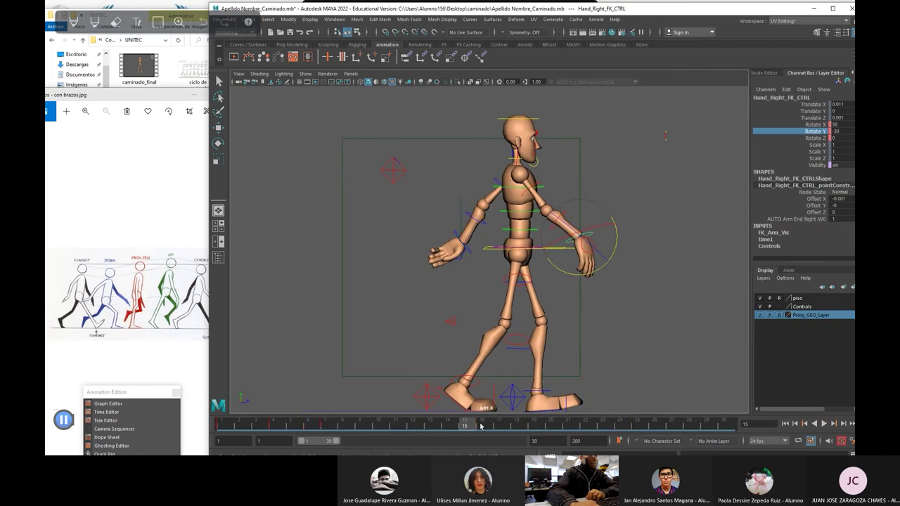
pyautogui.hotkey('alt', 'v')
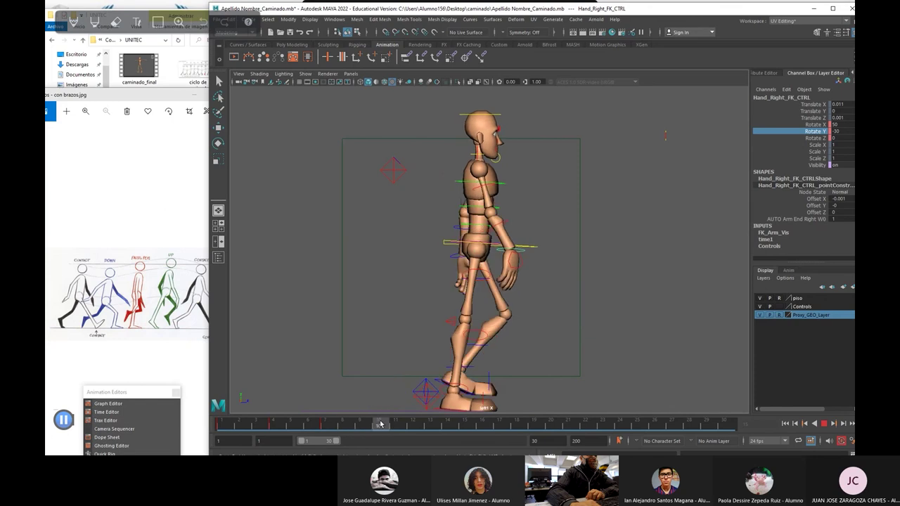
pyautogui.hotkey('alt', 'v')
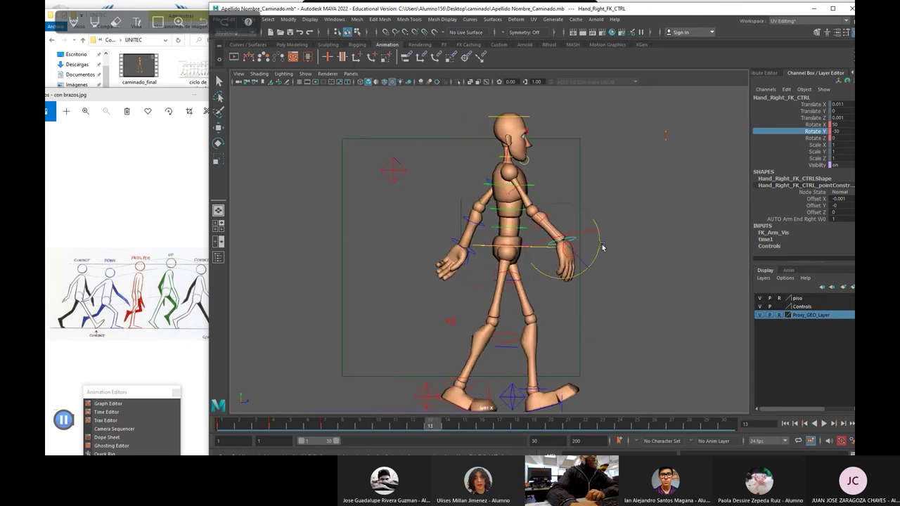
pyautogui.moveTo(599, 245); pyautogui.dragTo(609, 236)
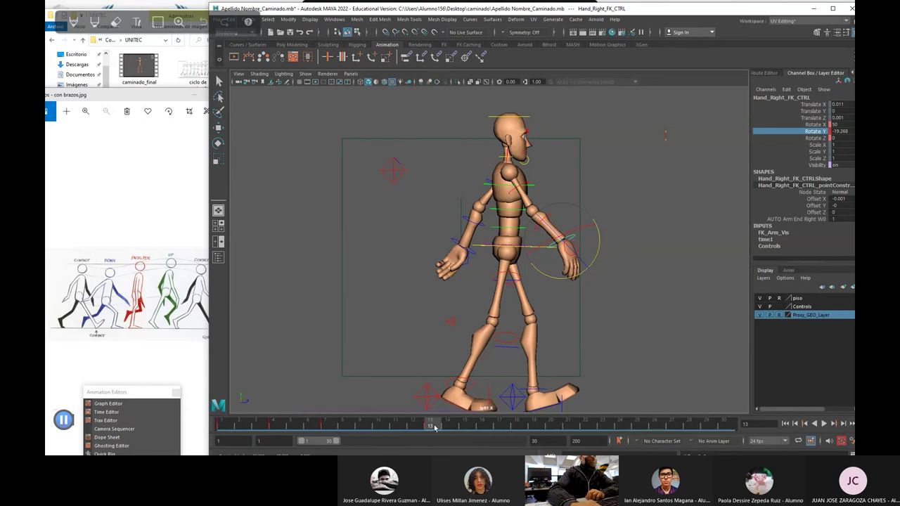
# Step: Bend the right hand upward at frame 16 and set its Rotate Y to 28.23 at frame 19
pyautogui.moveTo(440, 425)
pyautogui.mouseDown()
pyautogui.moveTo(519, 415)
pyautogui.moveTo(491, 416)
pyautogui.mouseUp()
pyautogui.moveTo(625, 236); pyautogui.dragTo(643, 189)
pyautogui.moveTo(485, 423); pyautogui.dragTo(542, 424)
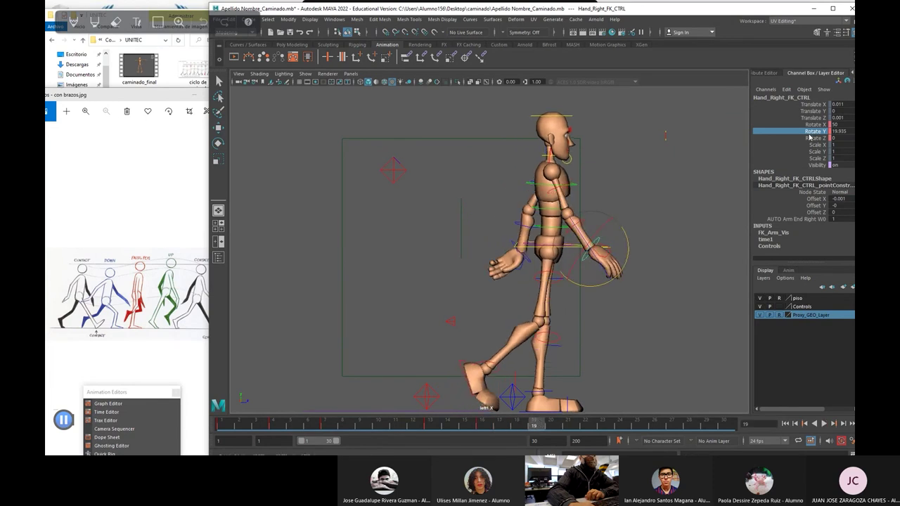
pyautogui.moveTo(644, 169)
pyautogui.mouseDown(button='middle')
pyautogui.moveTo(661, 171)
pyautogui.moveTo(638, 173)
pyautogui.mouseUp(button='middle')
# Step: Set the right hand control's Rotate Y to 4.11 at frame 25 and play the walk to check the motion
pyautogui.moveTo(536, 424); pyautogui.dragTo(637, 426)
pyautogui.moveTo(757, 188)
pyautogui.mouseDown(button='middle')
pyautogui.moveTo(709, 180)
pyautogui.moveTo(780, 178)
pyautogui.moveTo(764, 181)
pyautogui.mouseUp(button='middle')
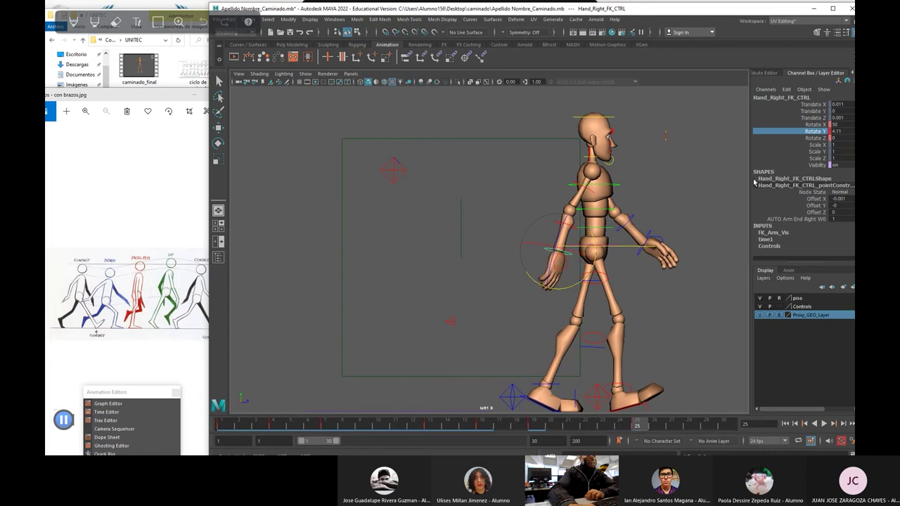
pyautogui.hotkey('alt', 'v')
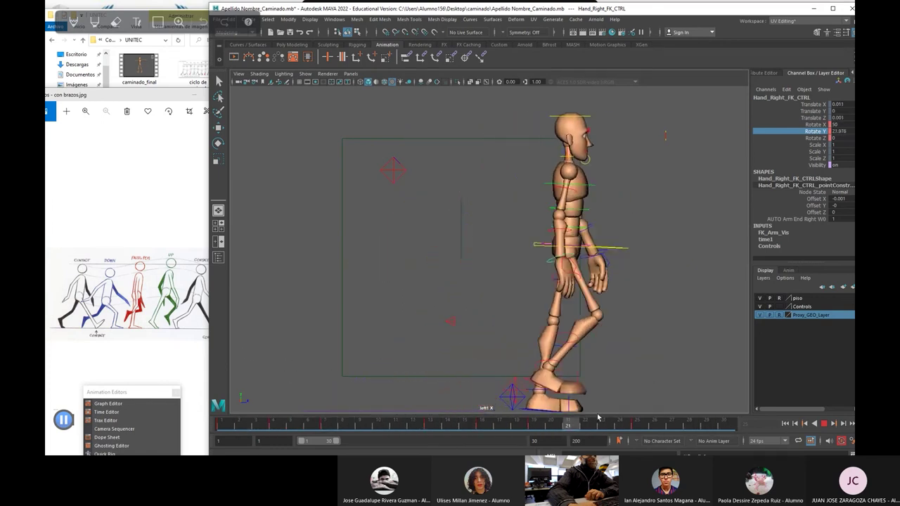
pyautogui.press('Escape')
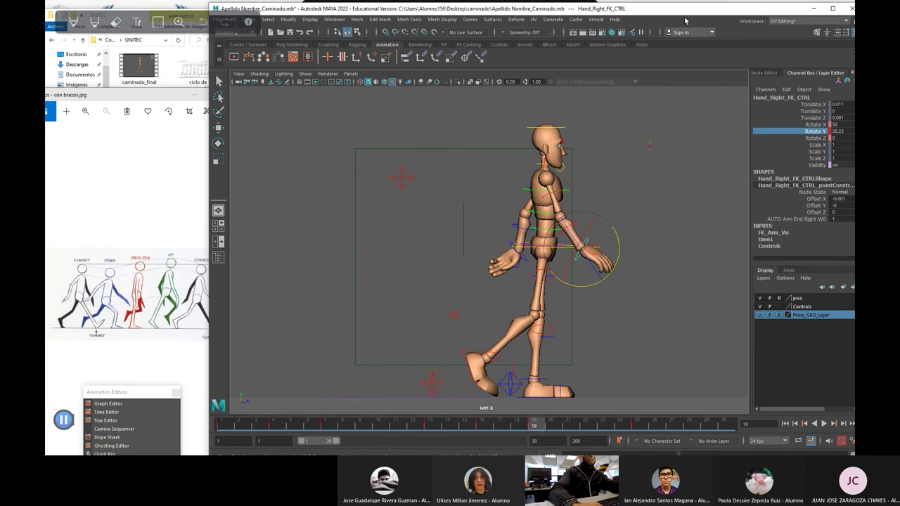
# Step: Maximize the Maya window, show the whole character, and move the floating Animation Editors list clear of the recorder controls
pyautogui.moveTo(680, 11); pyautogui.dragTo(632, 5)
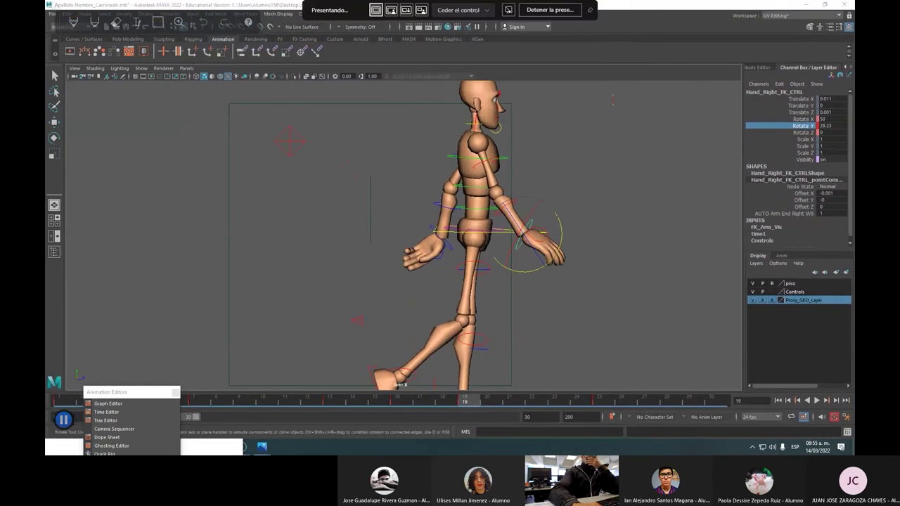
pyautogui.scroll(-4, 582, 197)
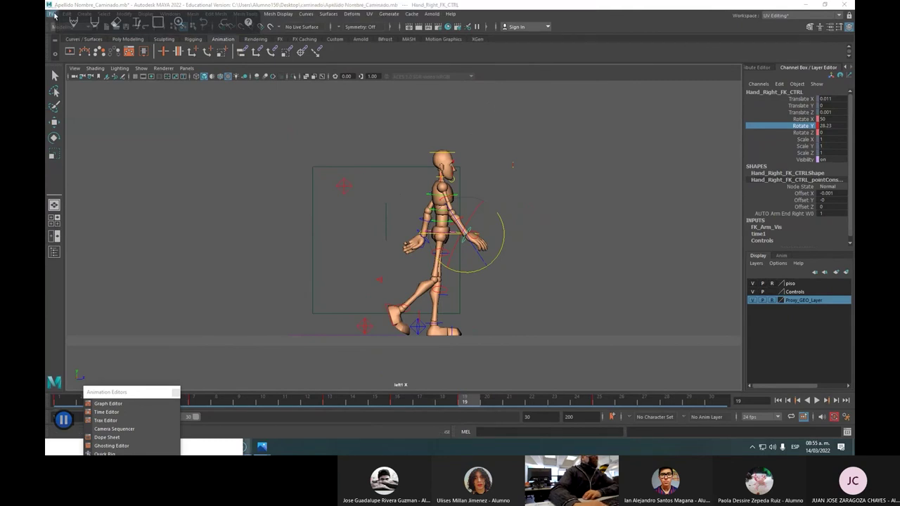
pyautogui.click(126, 391)
pyautogui.moveTo(145, 341); pyautogui.dragTo(182, 209)
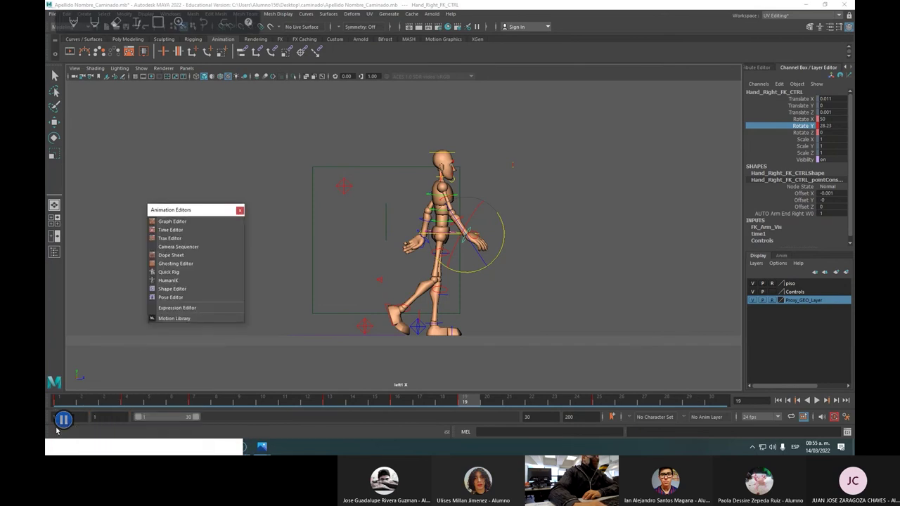
# Step: Finish the Screencast-O-Matic recording and open the options for saving it as a video file
pyautogui.click(252, 420)
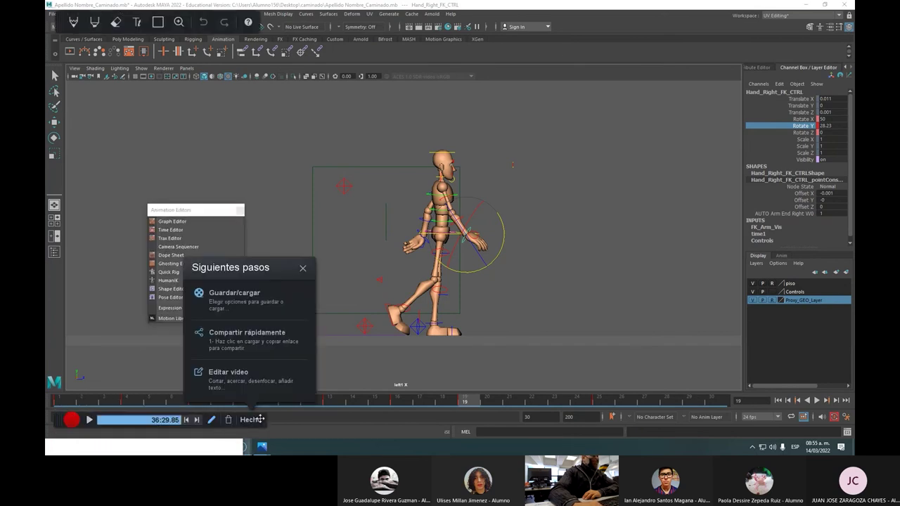
pyautogui.click(257, 296)
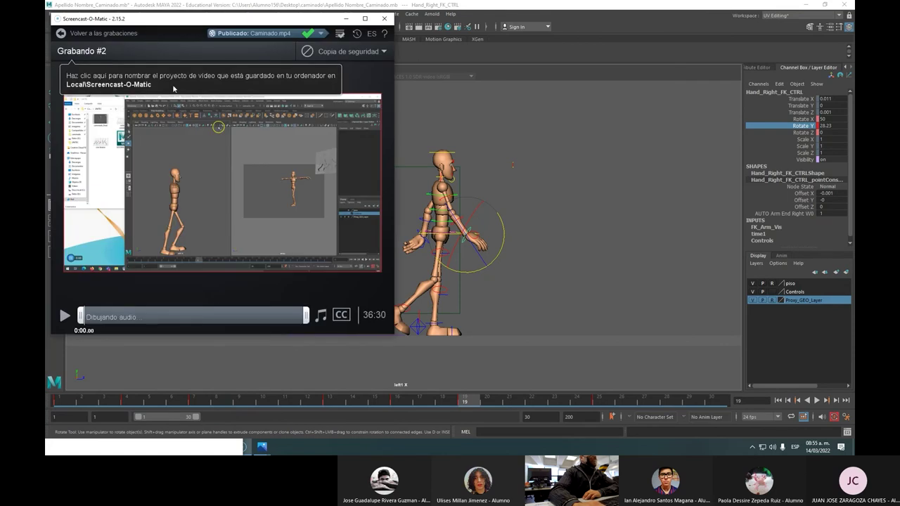
pyautogui.moveTo(251, 23); pyautogui.dragTo(307, 132)
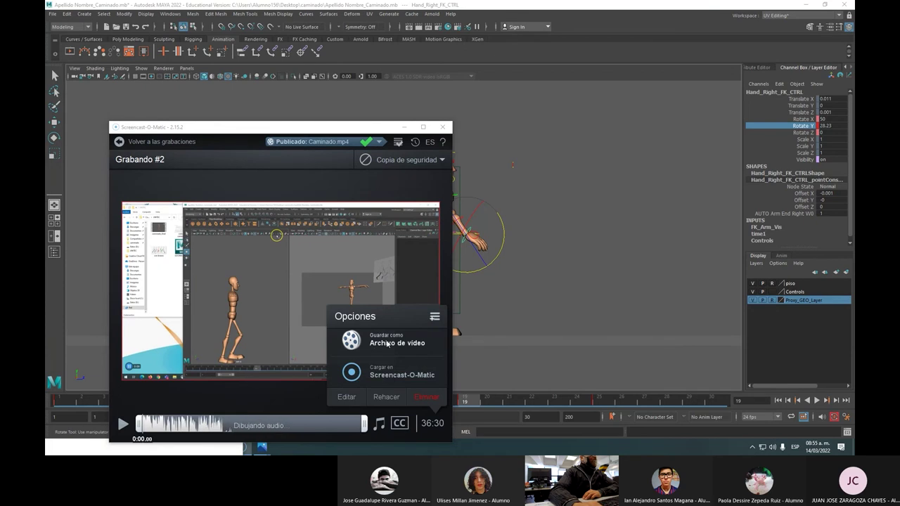
pyautogui.click(386, 343)
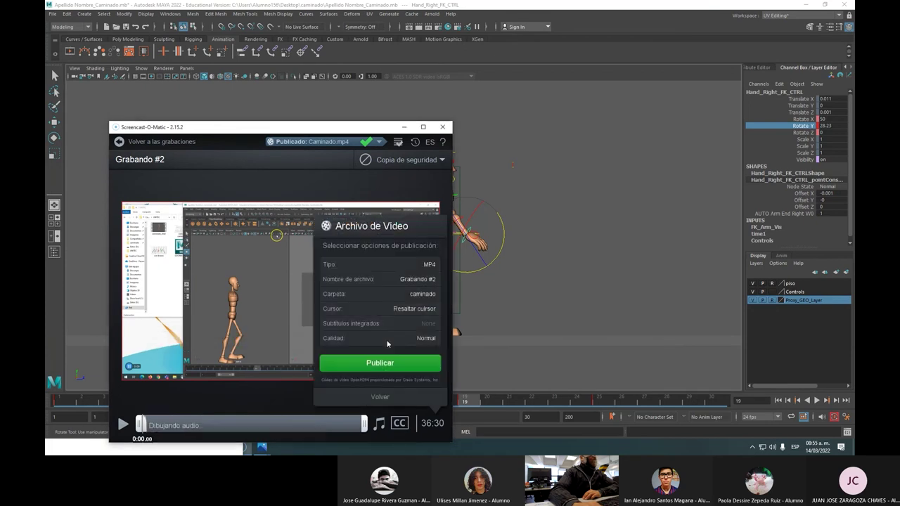
# Step: Name the recording's MP4 file CAMINADO
pyautogui.click(422, 280)
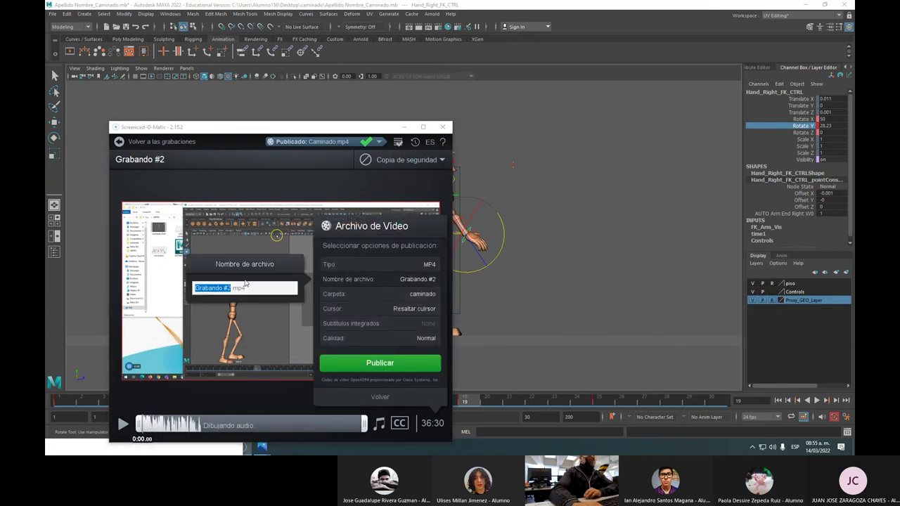
pyautogui.write('C')
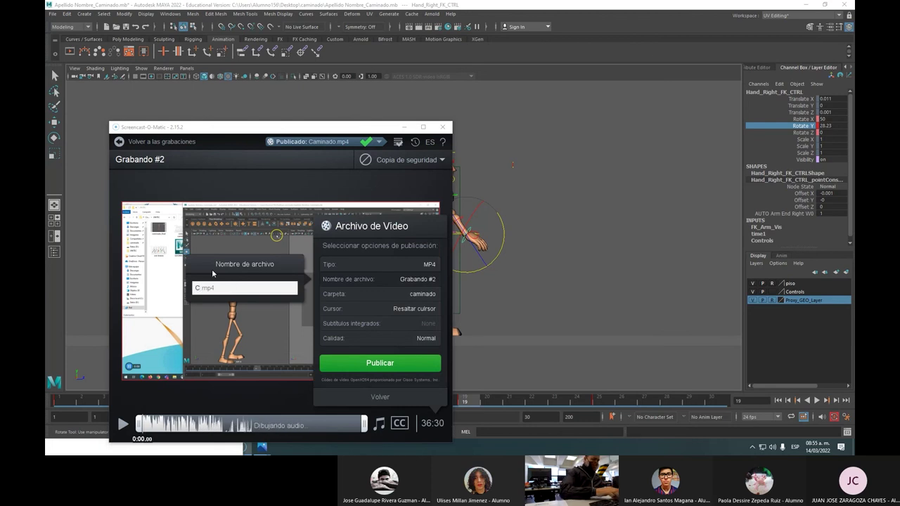
pyautogui.write('AMINADO')
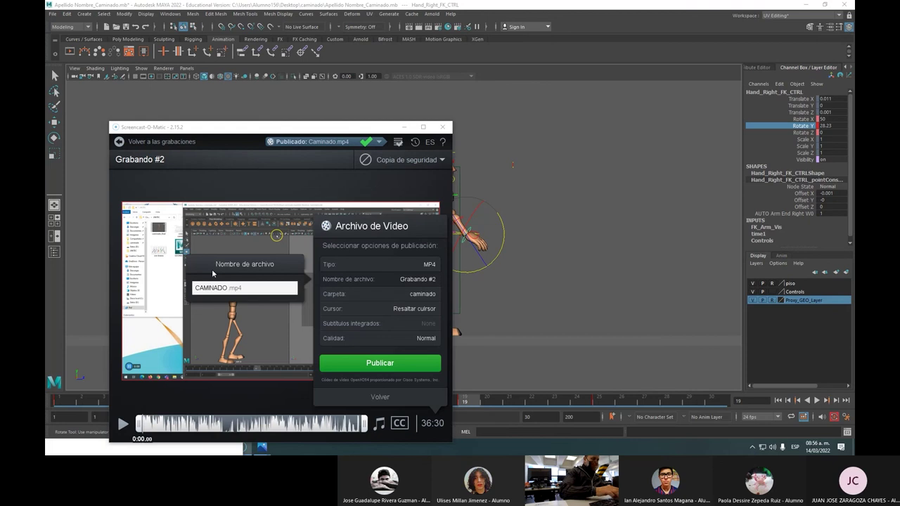